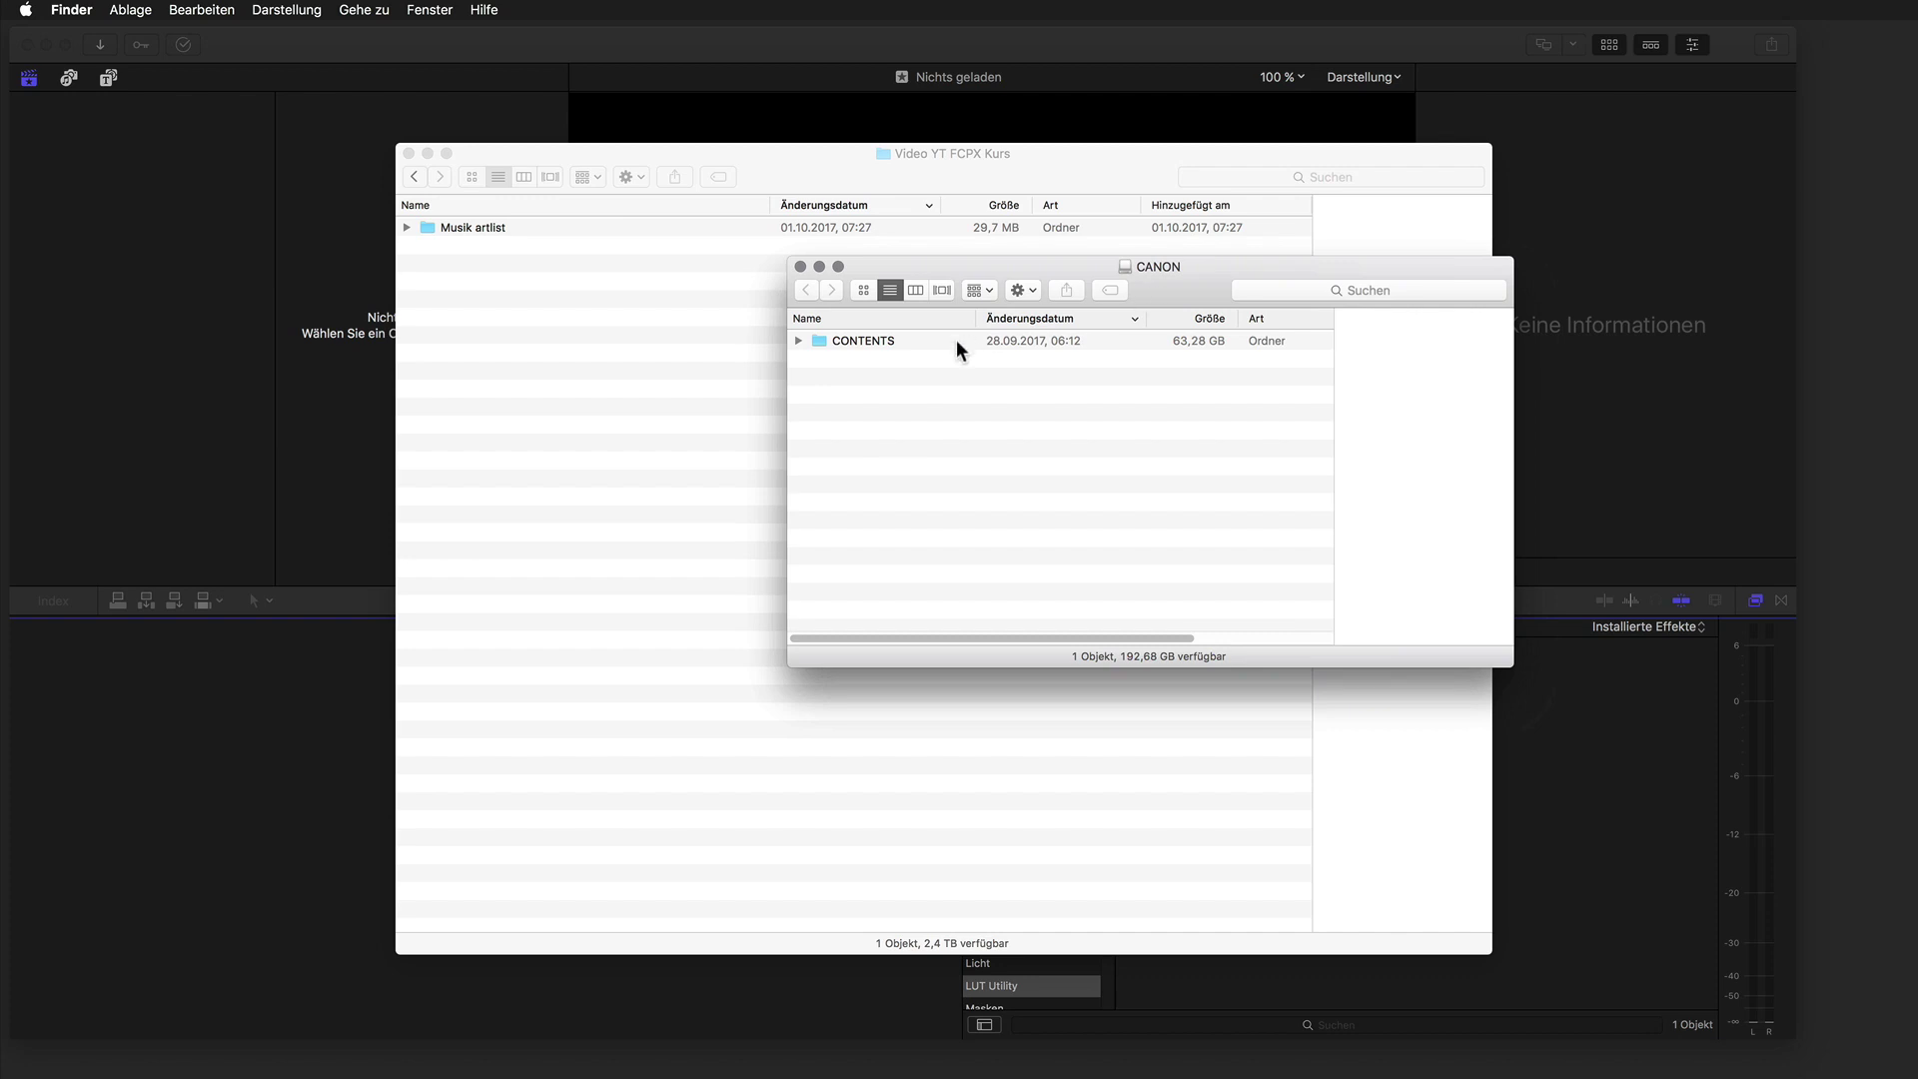
Open the card's CONTENTS folder and look inside CLIPS001.
{"action": "double_click", "coordinate": [961, 342]}
{"action": "left_click", "coordinate": [943, 341]}
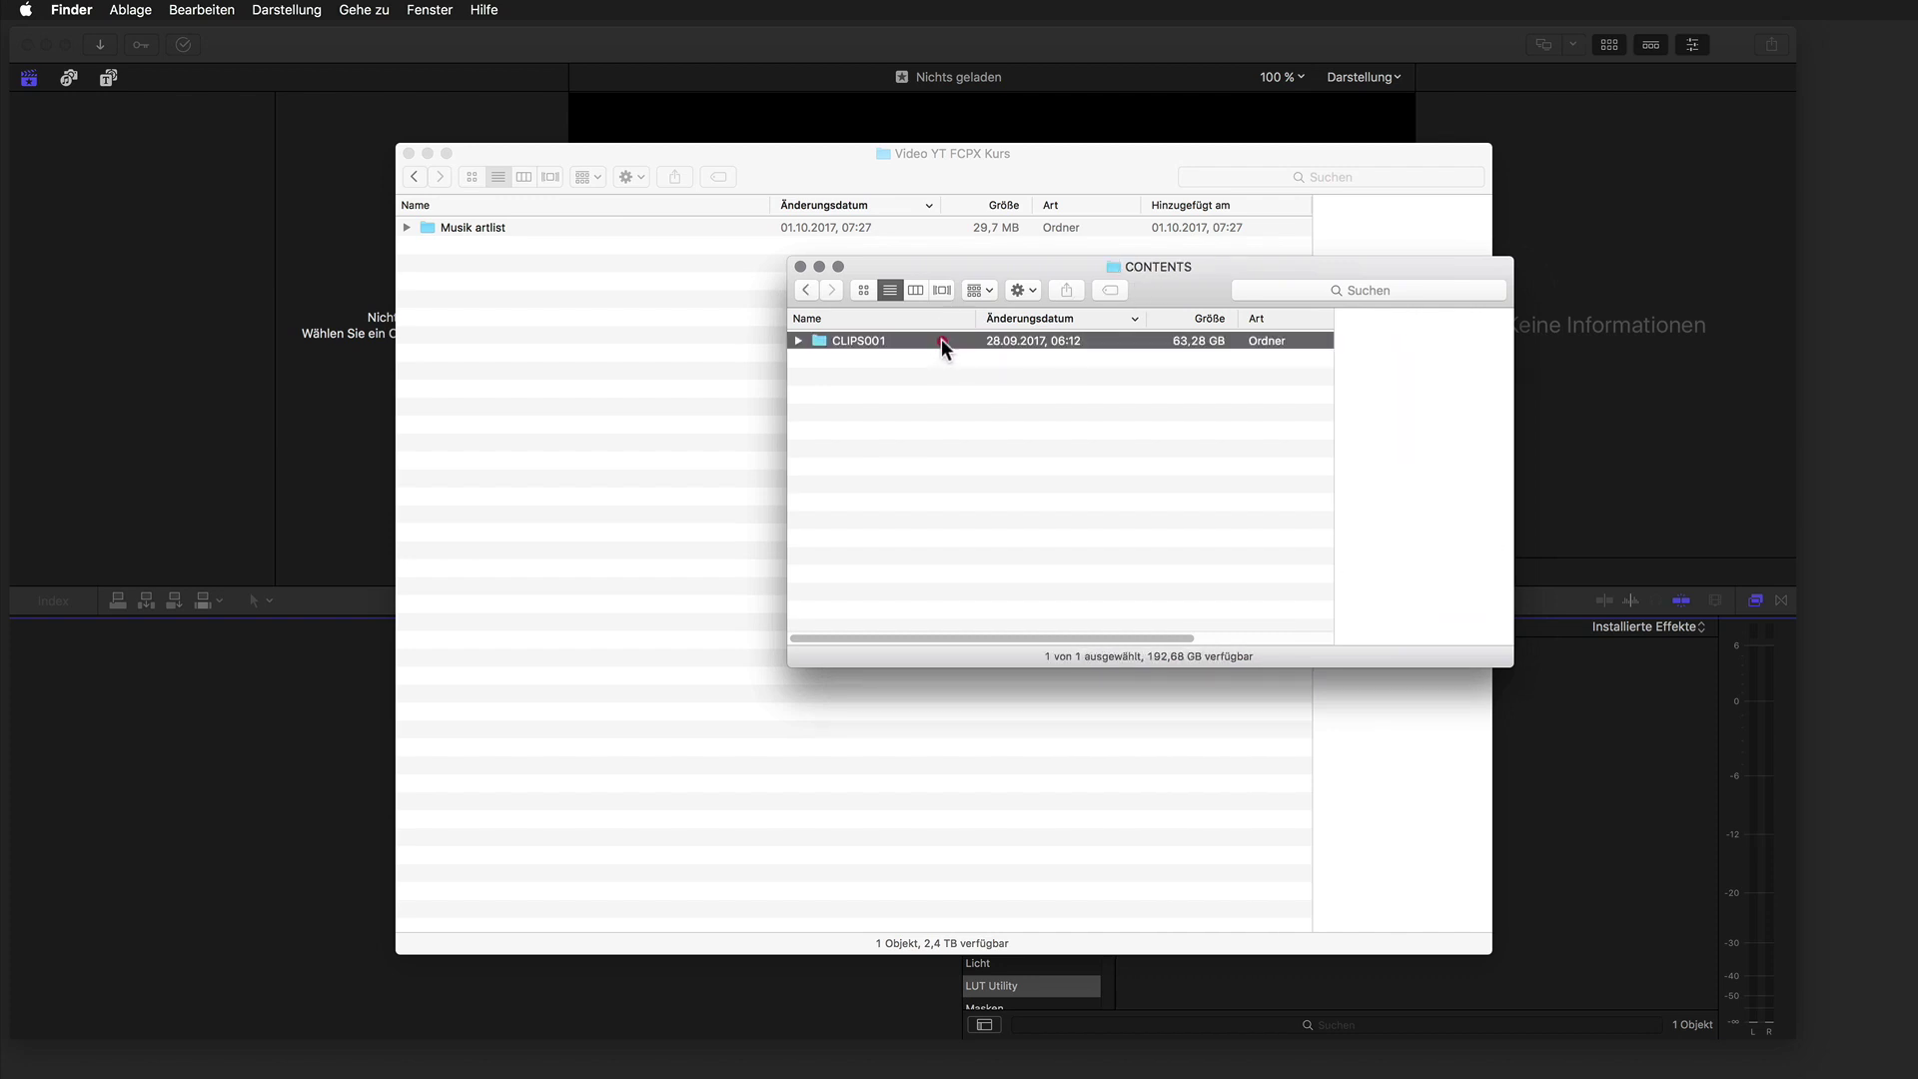
{"action": "left_click", "coordinate": [797, 340]}
{"action": "left_click", "coordinate": [797, 341]}
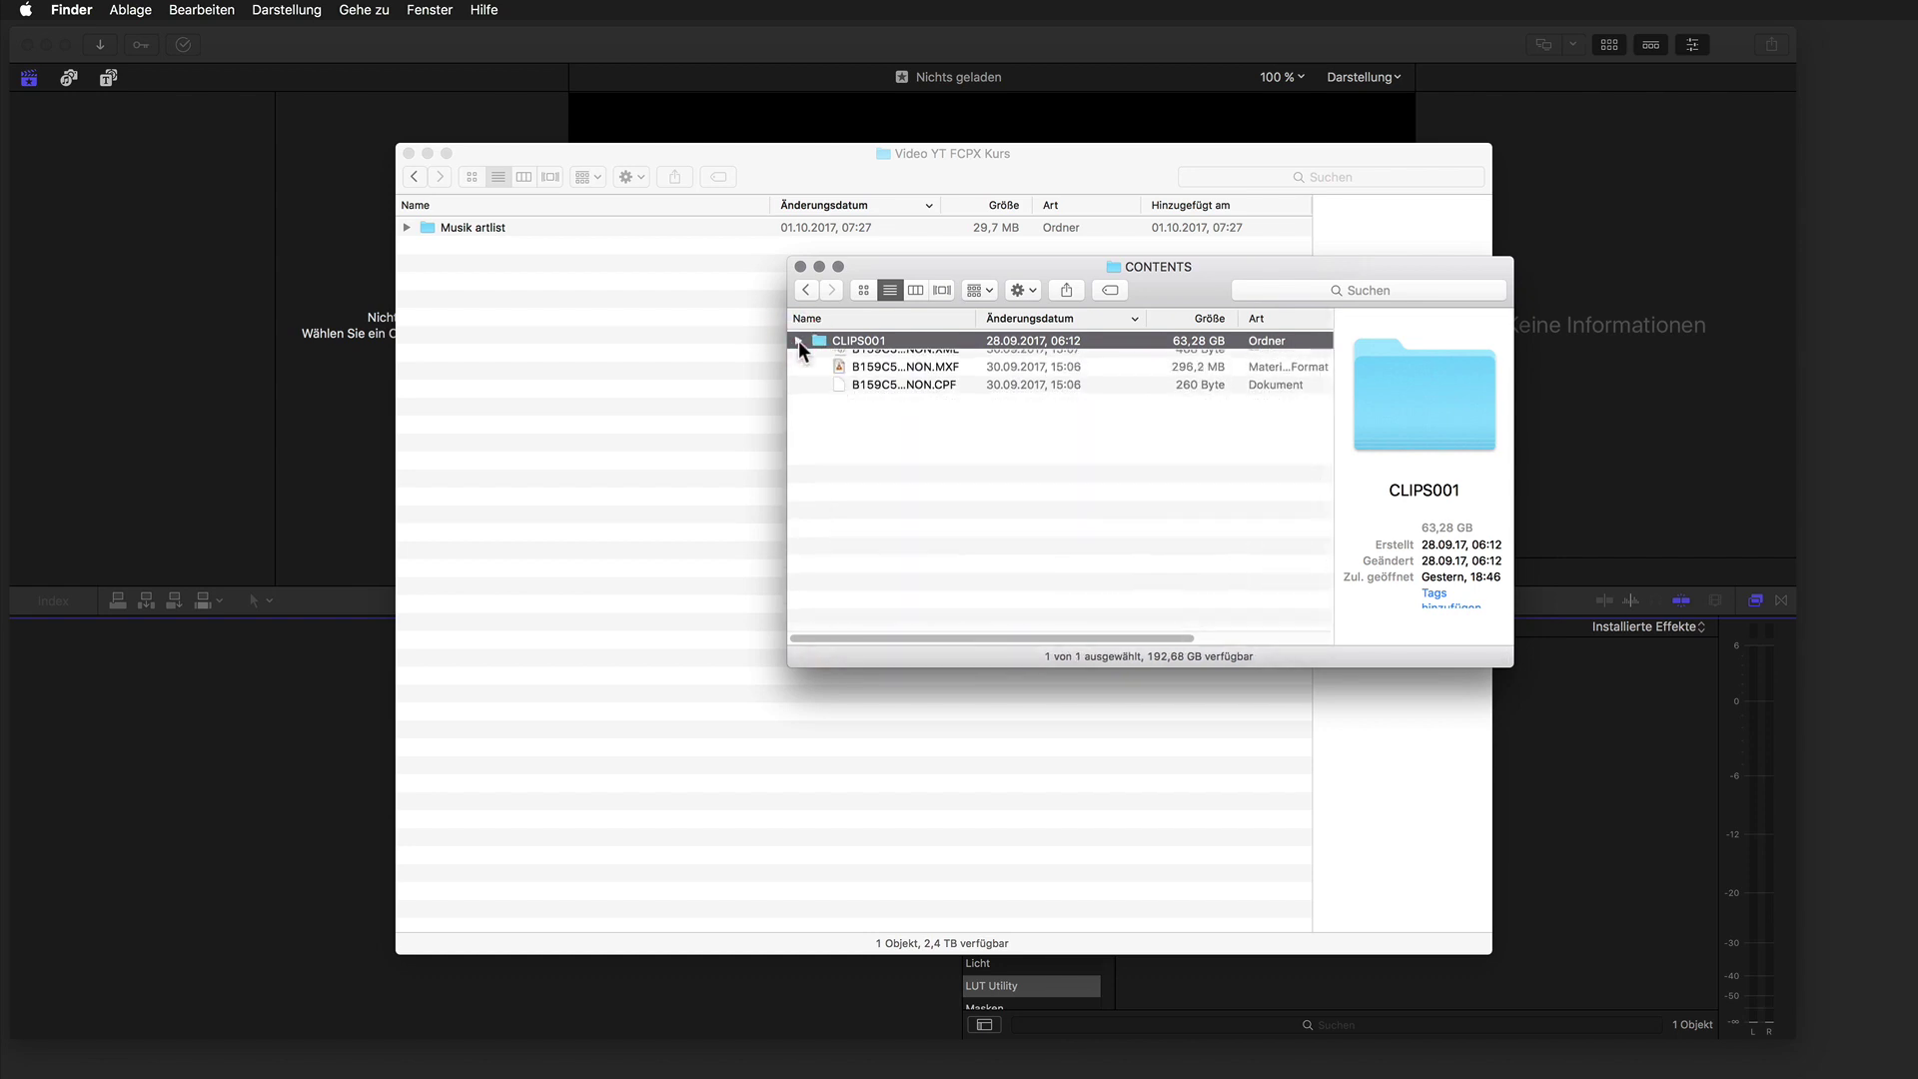
{"action": "left_click_drag", "start_coordinate": [1176, 290], "coordinate": [1469, 138]}
Add a new folder named C300MkII to Video YT FCPX Kurs.
{"action": "right_click", "coordinate": [957, 460]}
{"action": "left_click", "coordinate": [949, 467]}
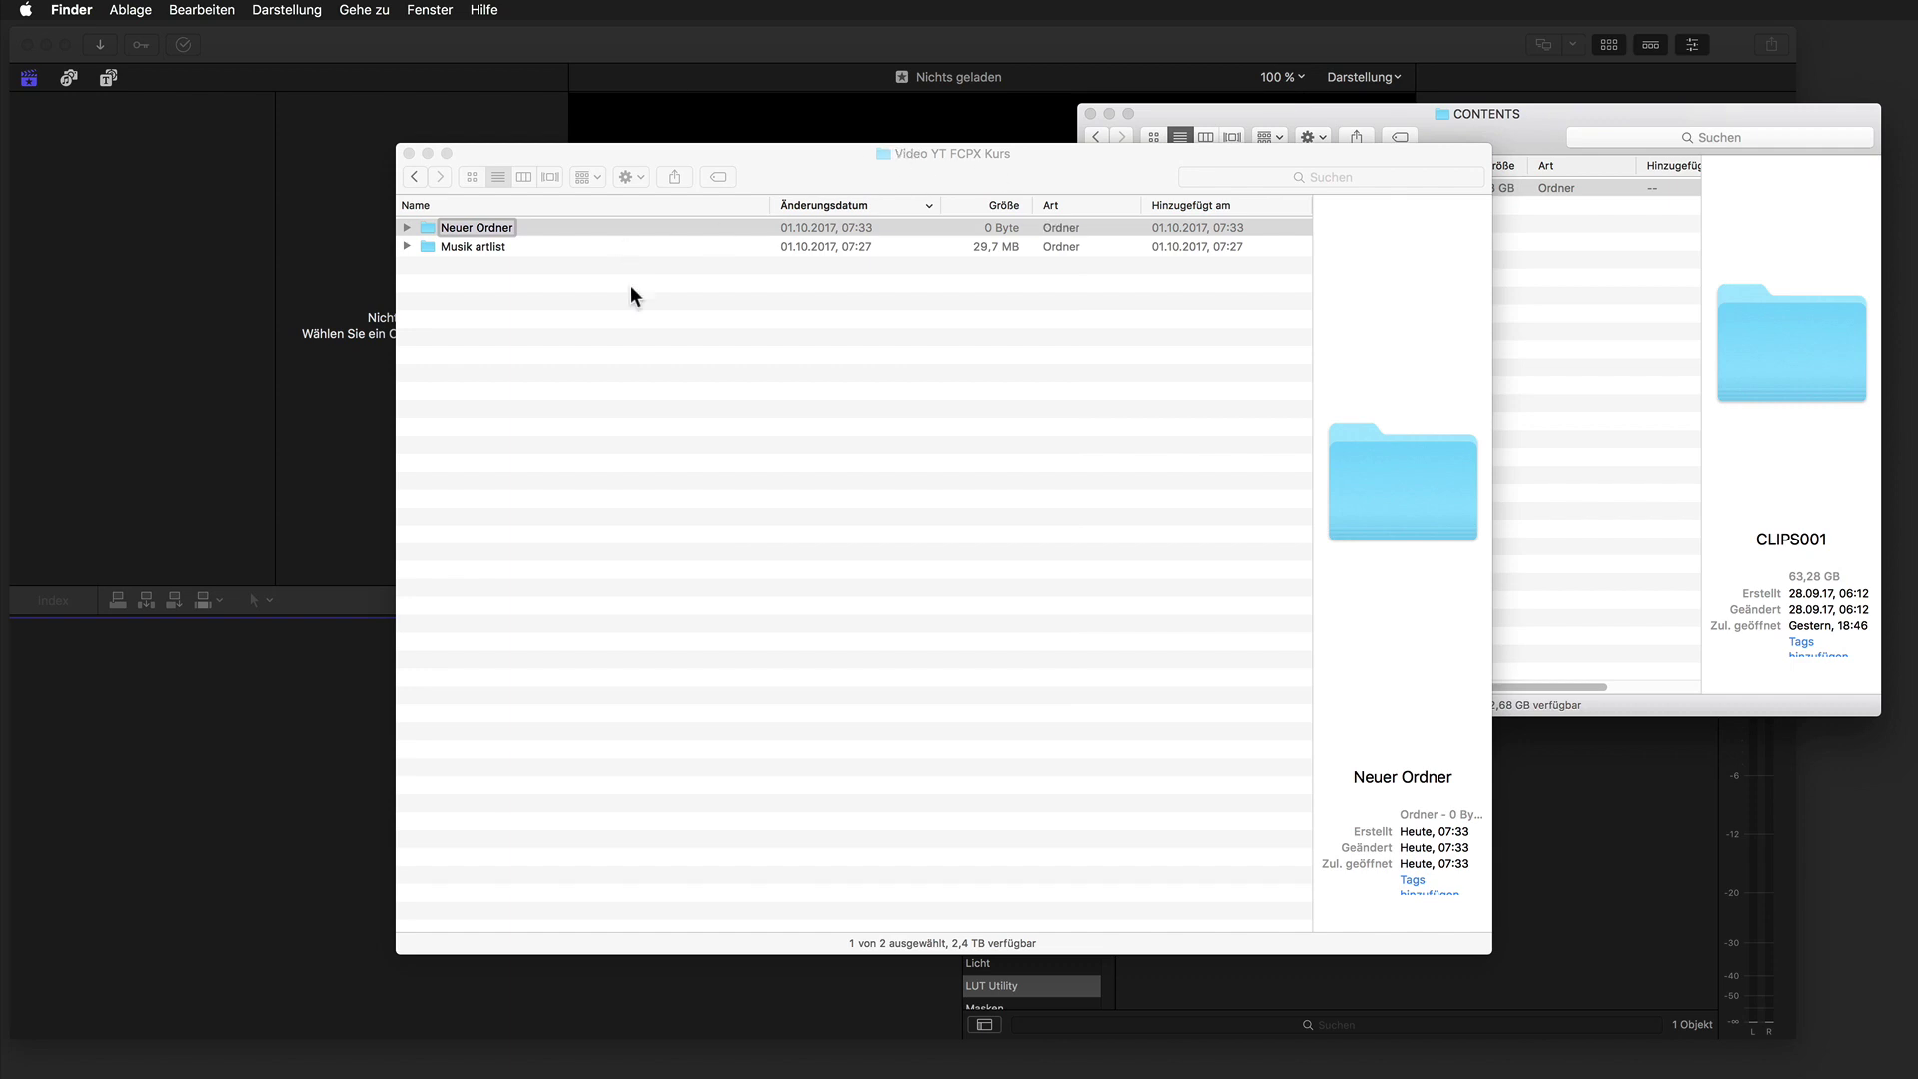
{"action": "left_click", "coordinate": [407, 246]}
{"action": "left_click", "coordinate": [406, 245]}
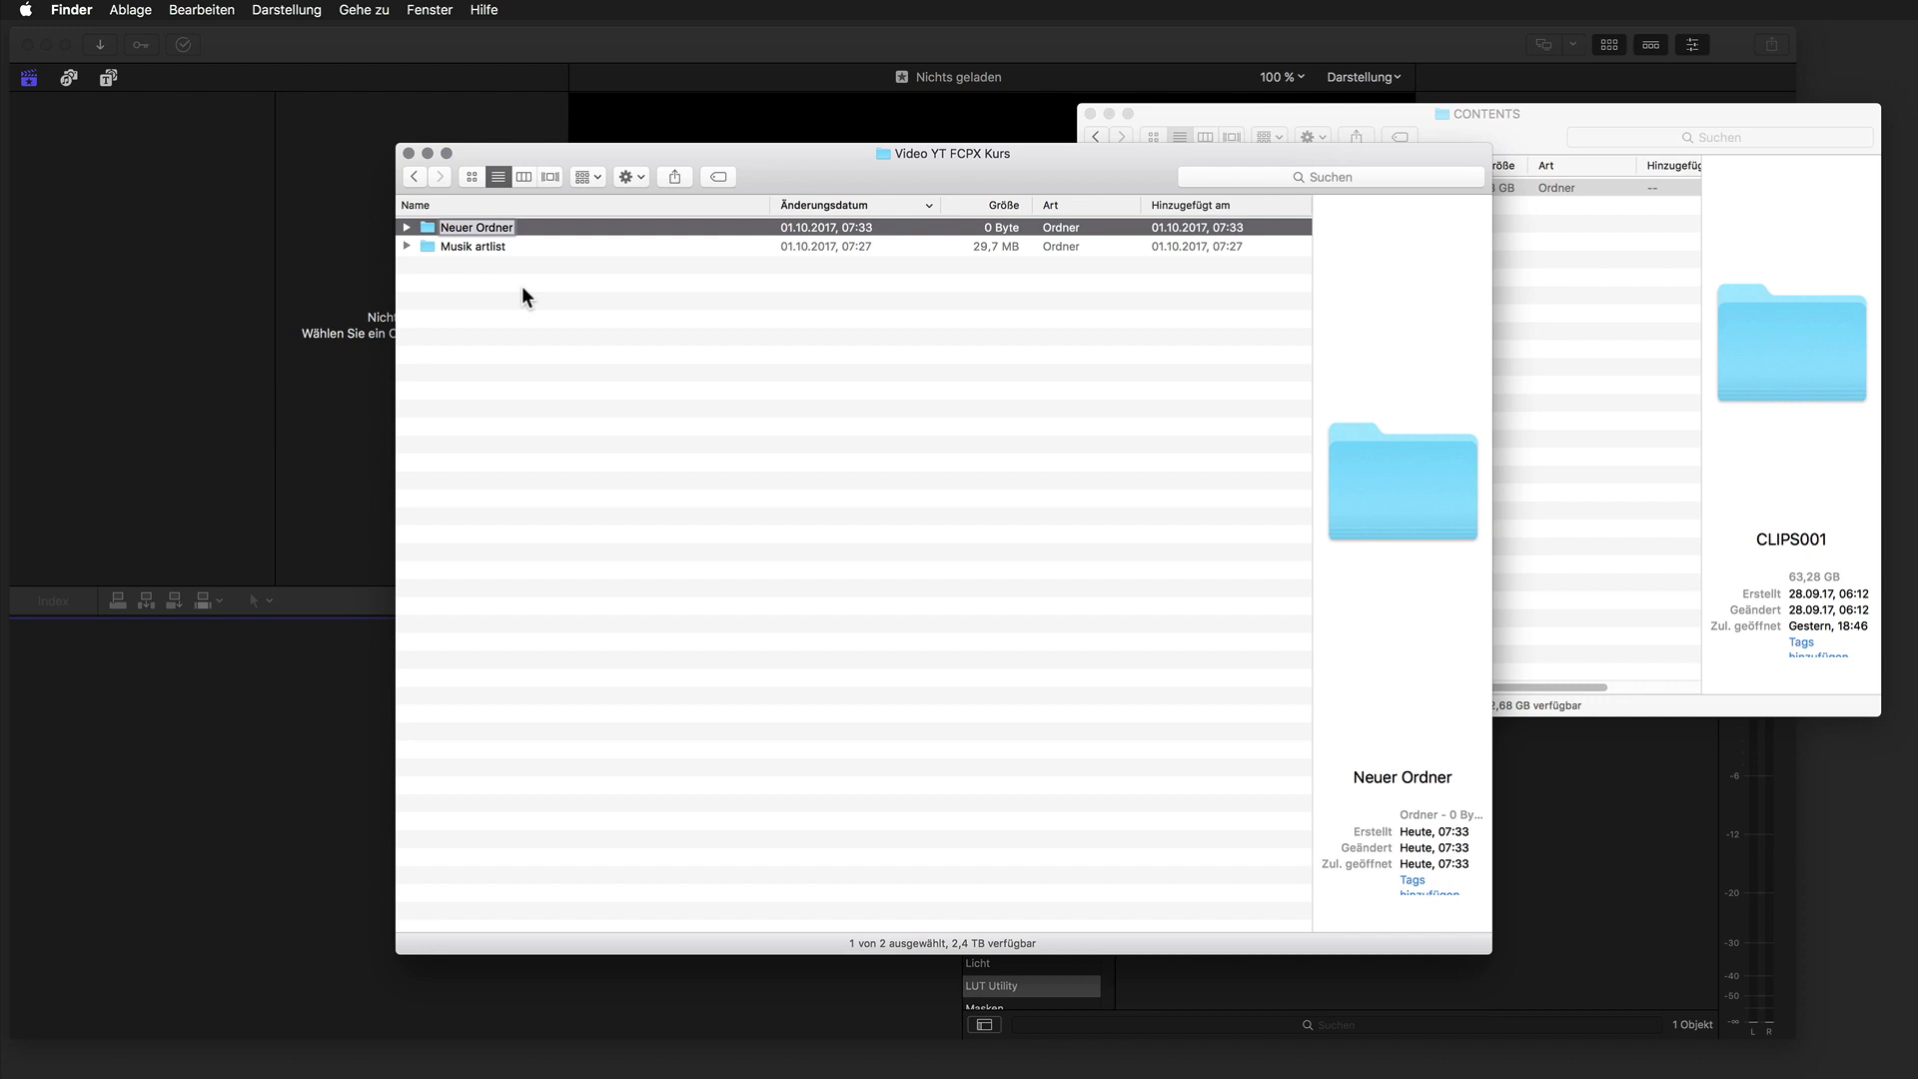
{"action": "type", "text": "C3"}
{"action": "type", "text": "00MkII"}
{"action": "key", "text": "Return"}
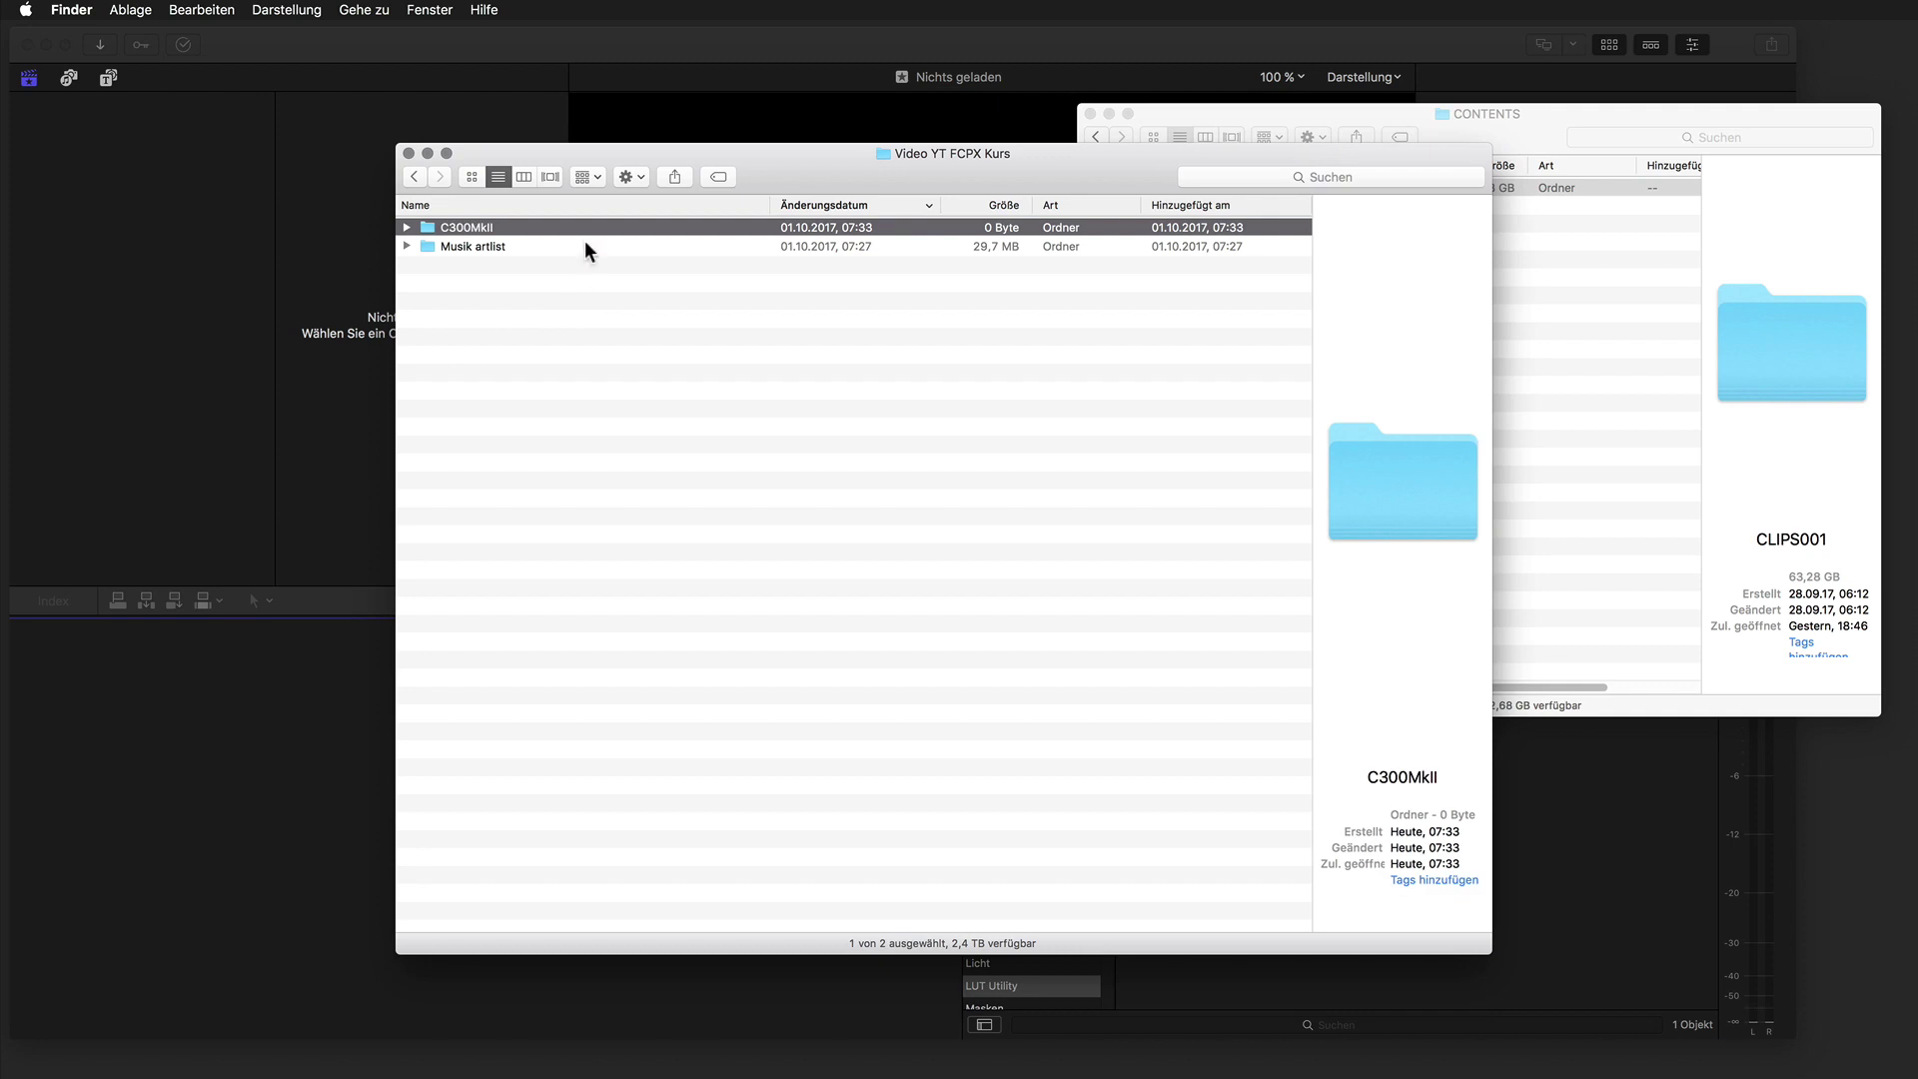
Sort CLIPS001 by size and copy its MXF clips into C300MkII.
{"action": "double_click", "coordinate": [585, 230]}
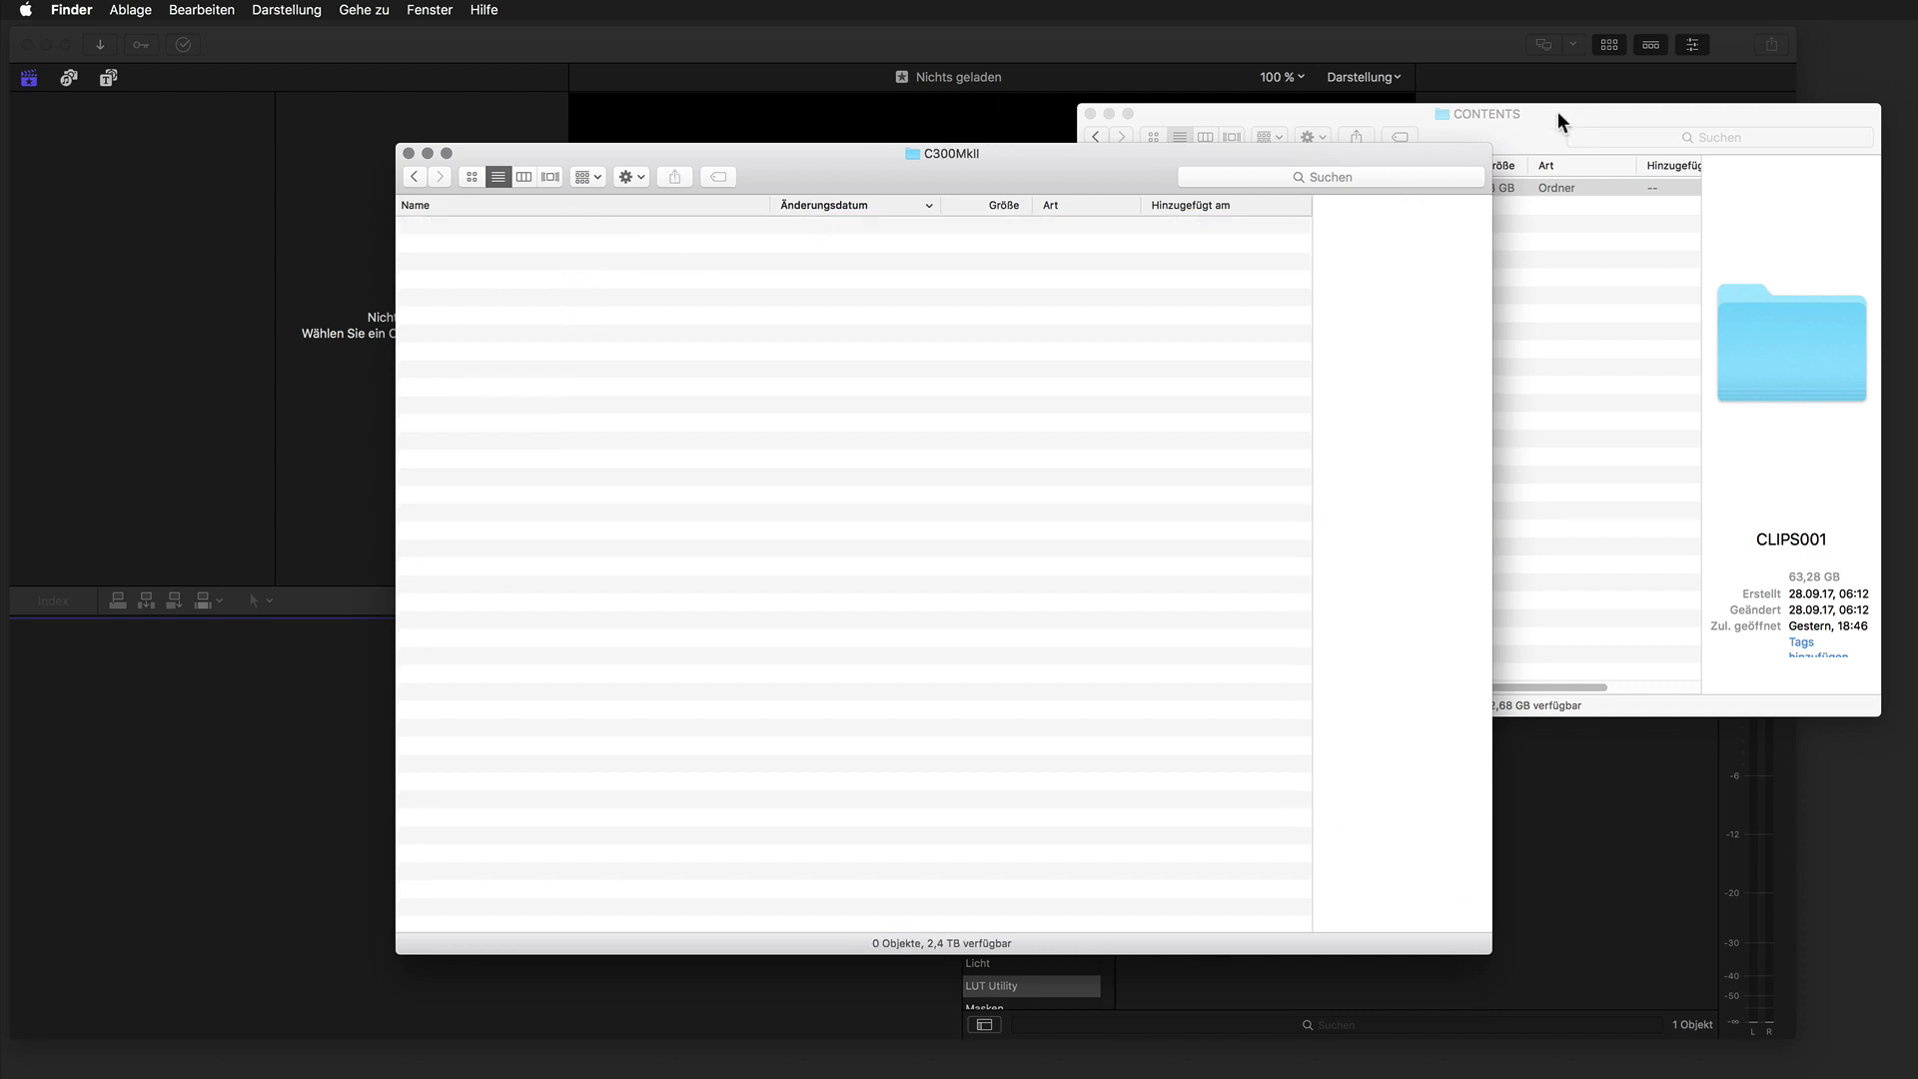
{"action": "left_click", "coordinate": [1559, 115]}
{"action": "double_click", "coordinate": [1179, 184]}
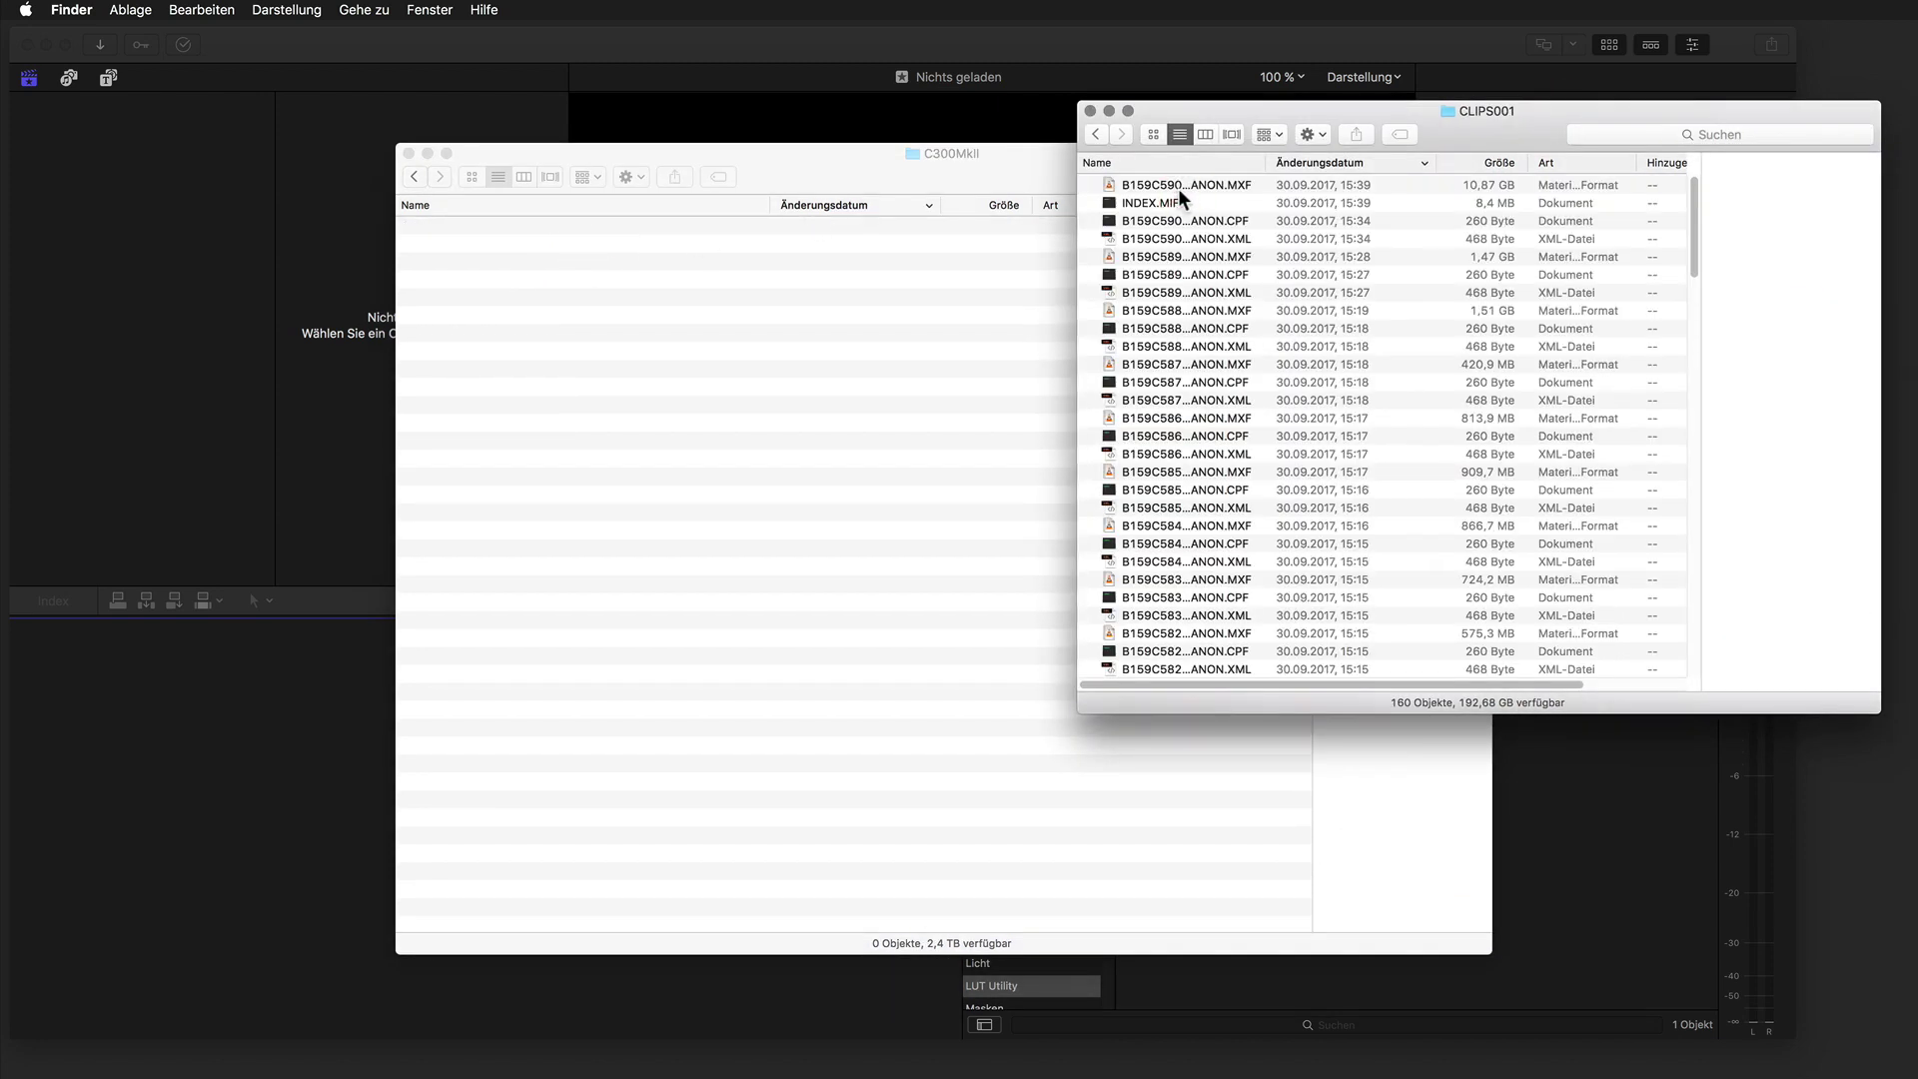
{"action": "left_click", "coordinate": [1504, 164]}
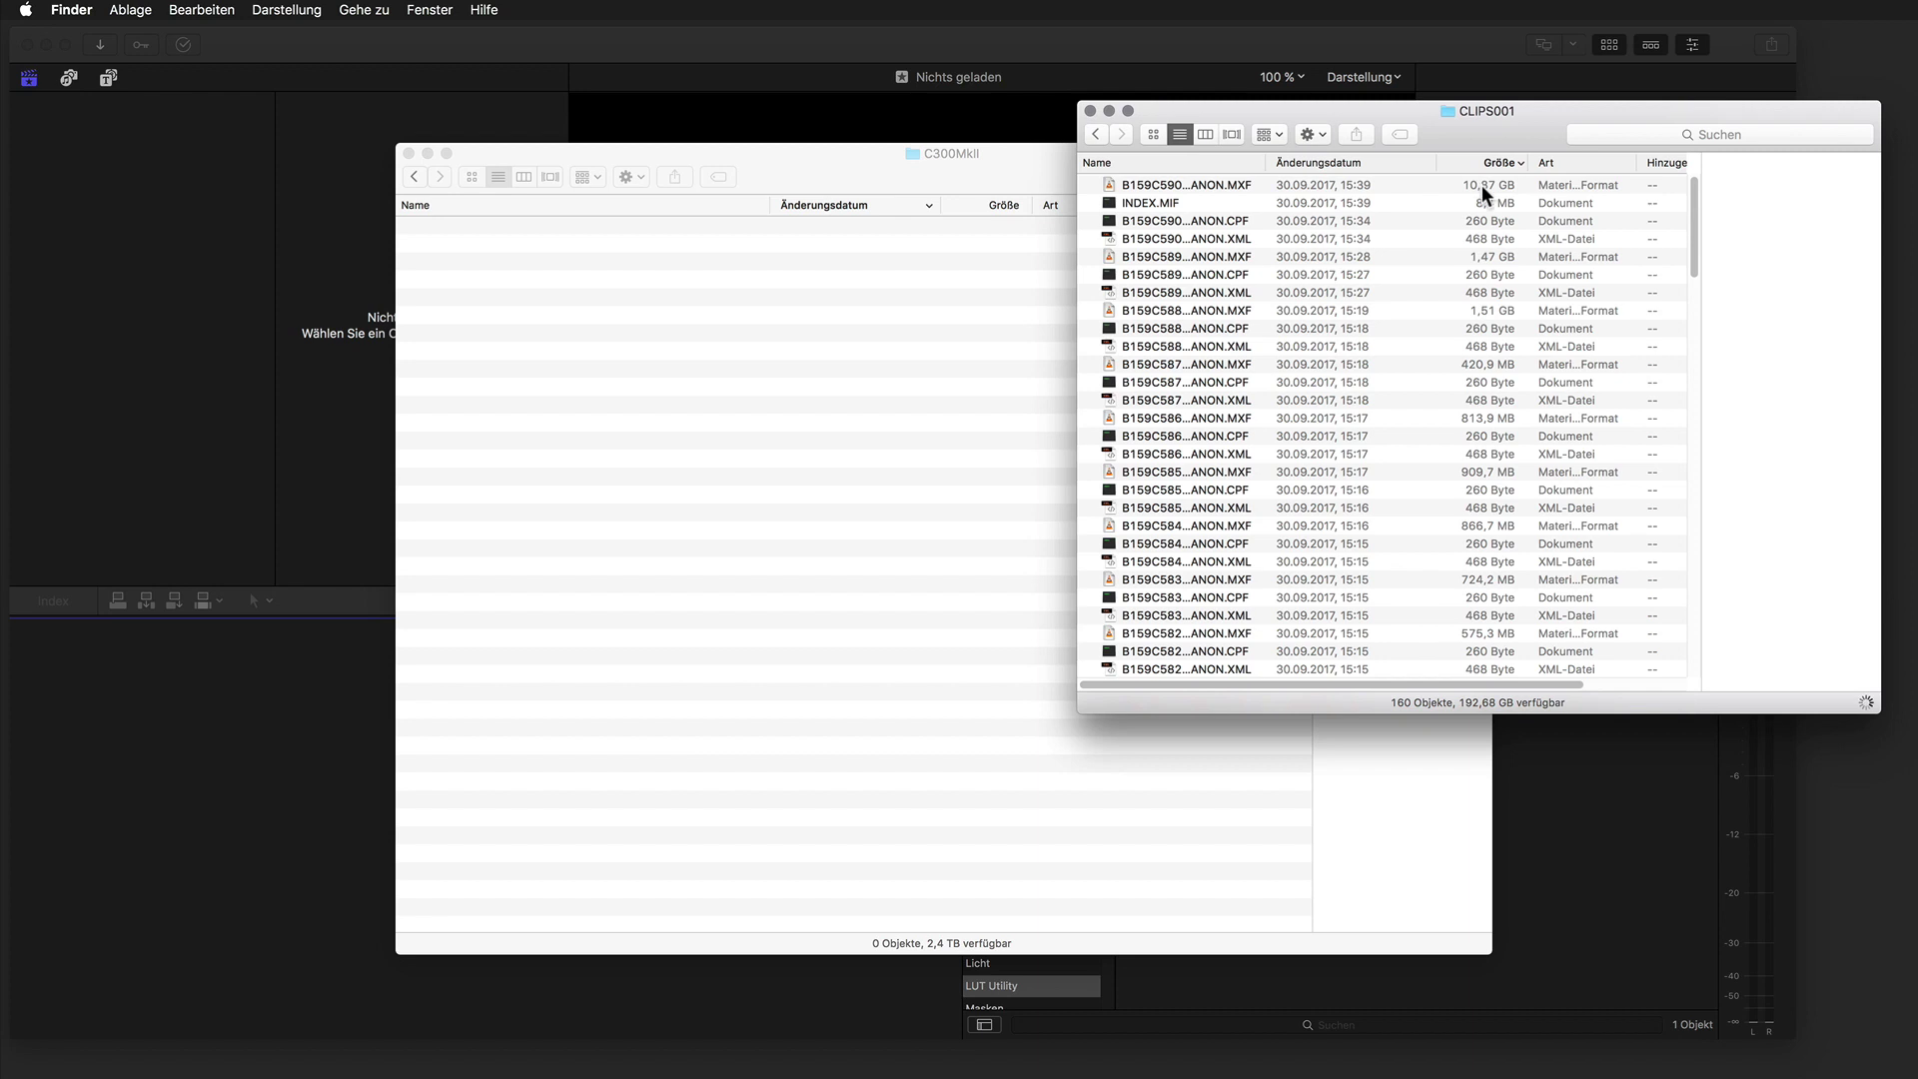
{"action": "left_click", "coordinate": [1271, 184]}
{"action": "left_click_drag", "start_coordinate": [1694, 250], "coordinate": [1685, 351]}
{"action": "left_click", "coordinate": [1275, 540], "text": "shift"}
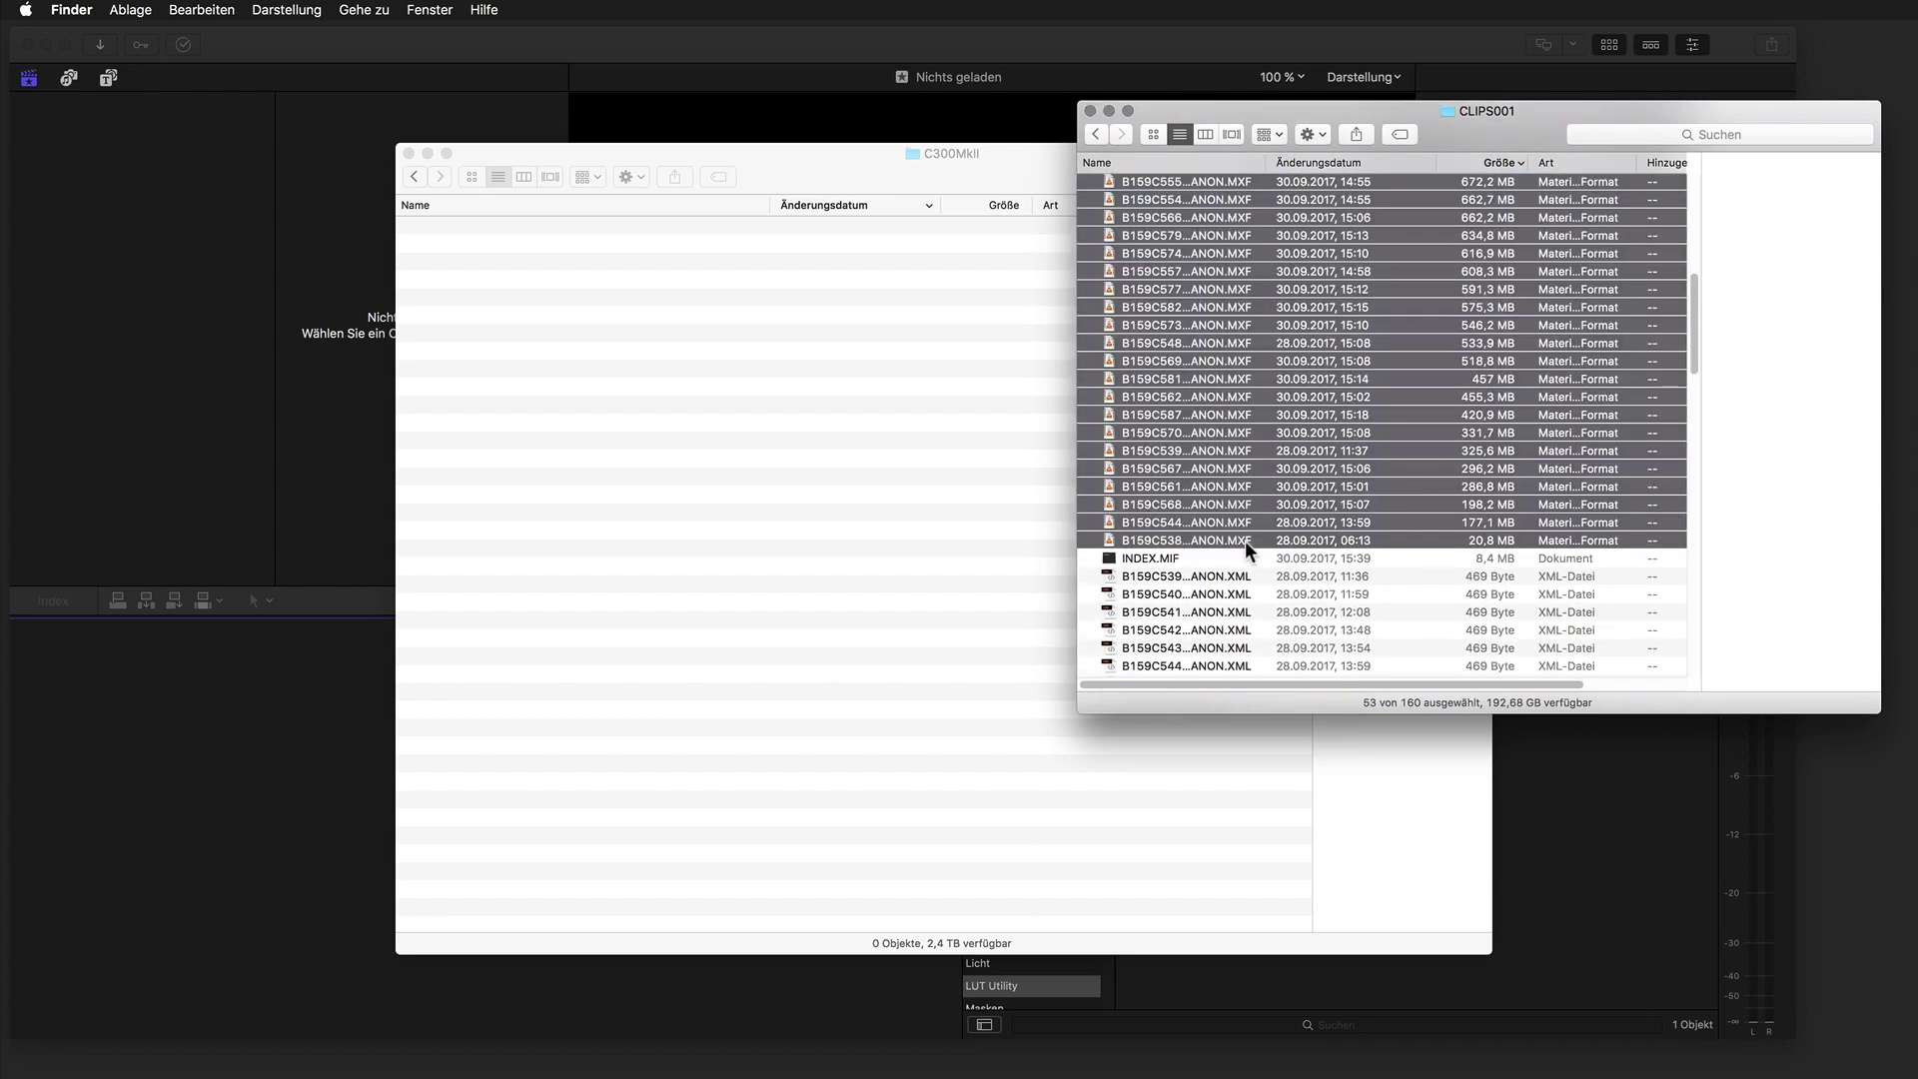
{"action": "left_click_drag", "start_coordinate": [1213, 531], "coordinate": [898, 600]}
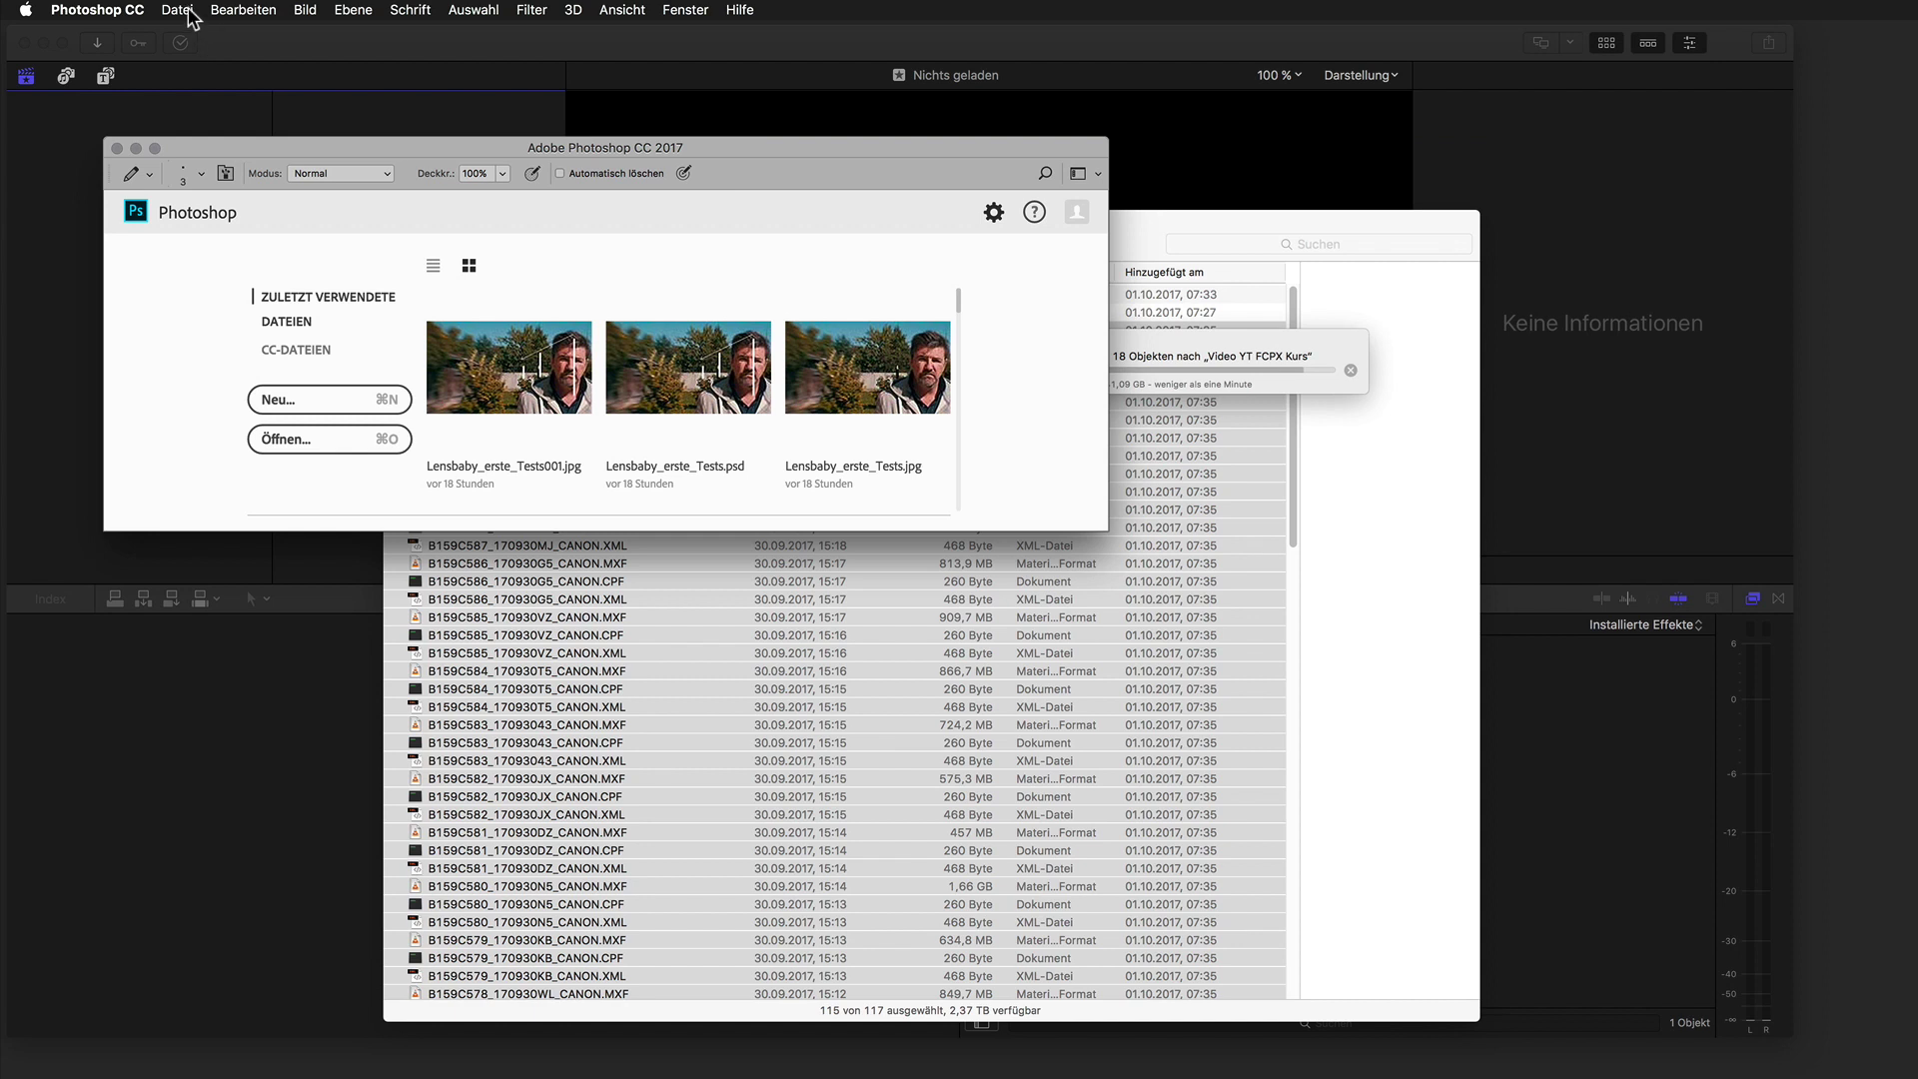
Create a new 1920 × 1080 document from the Film und Video HDTV 1080p preset.
{"action": "left_click", "coordinate": [190, 12]}
{"action": "left_click", "coordinate": [190, 33]}
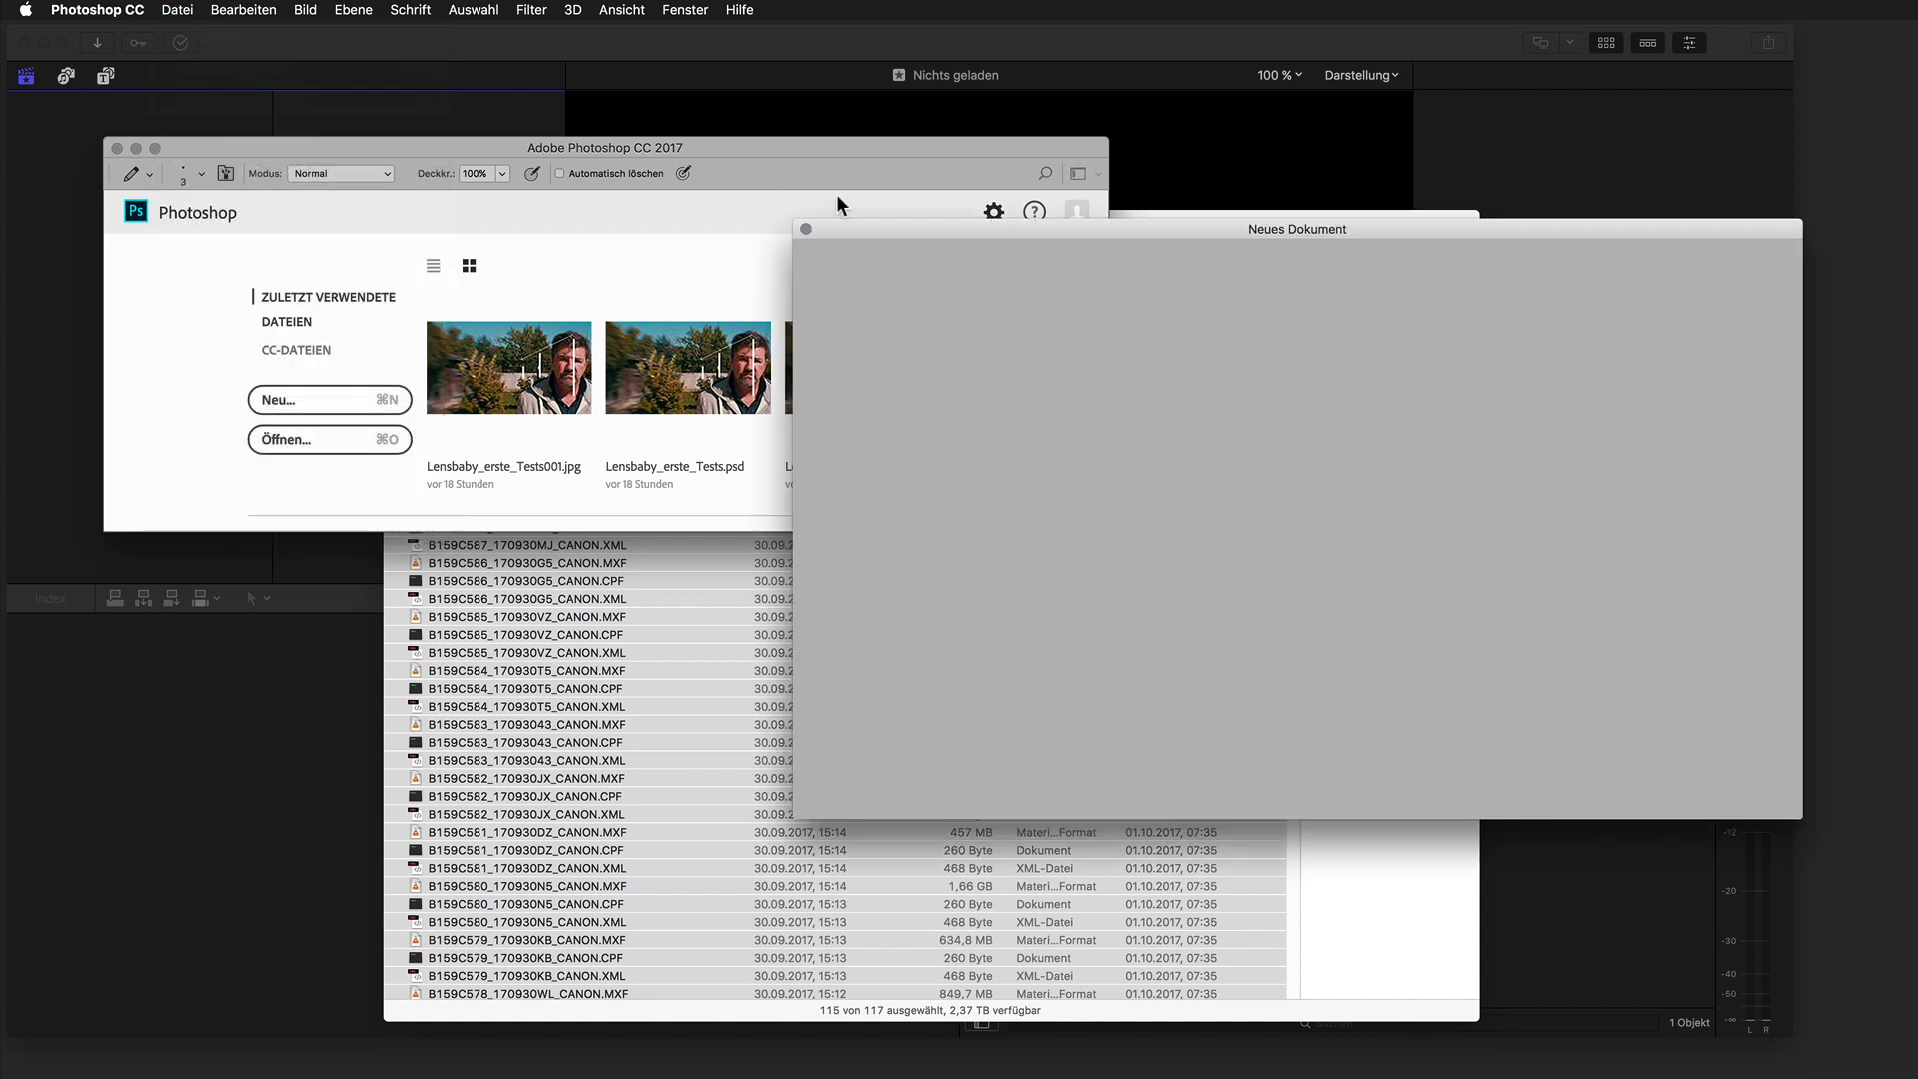
{"action": "left_click_drag", "start_coordinate": [927, 229], "coordinate": [799, 212]}
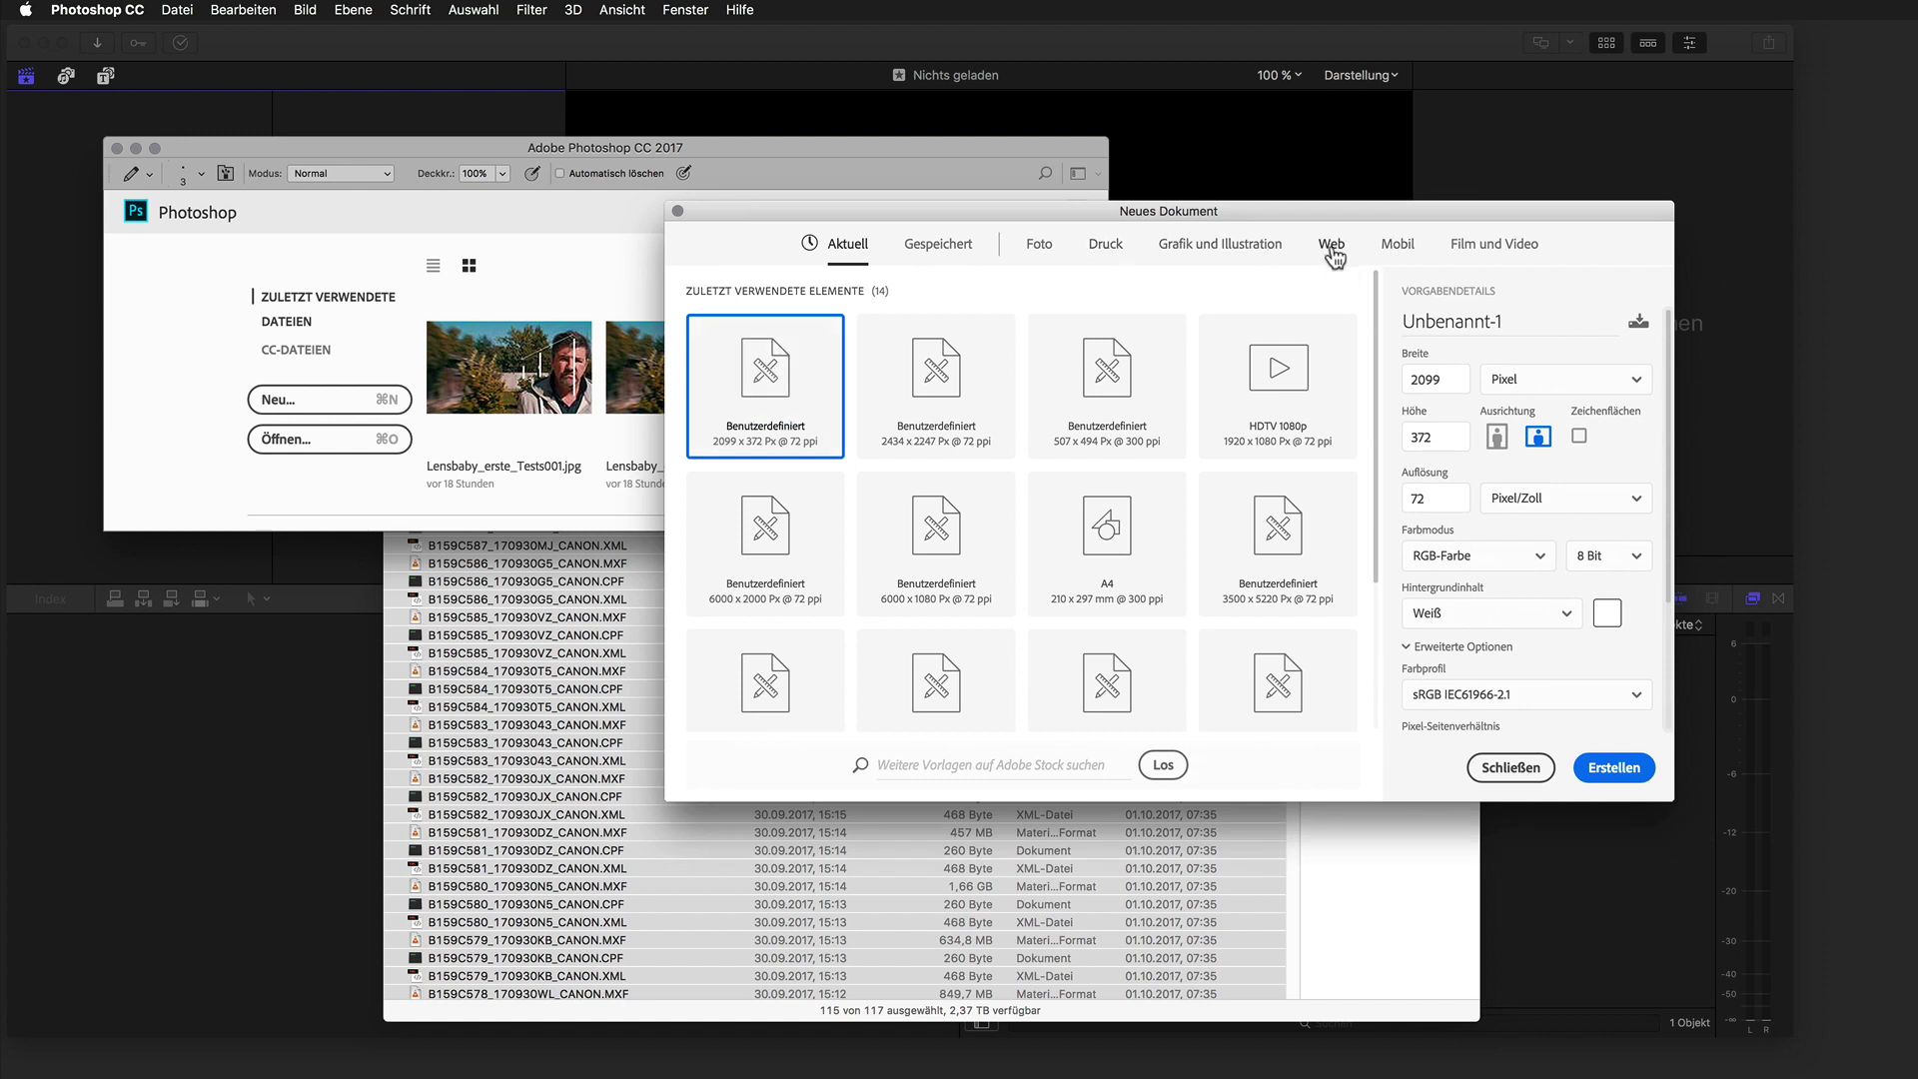
{"action": "left_click", "coordinate": [1467, 252]}
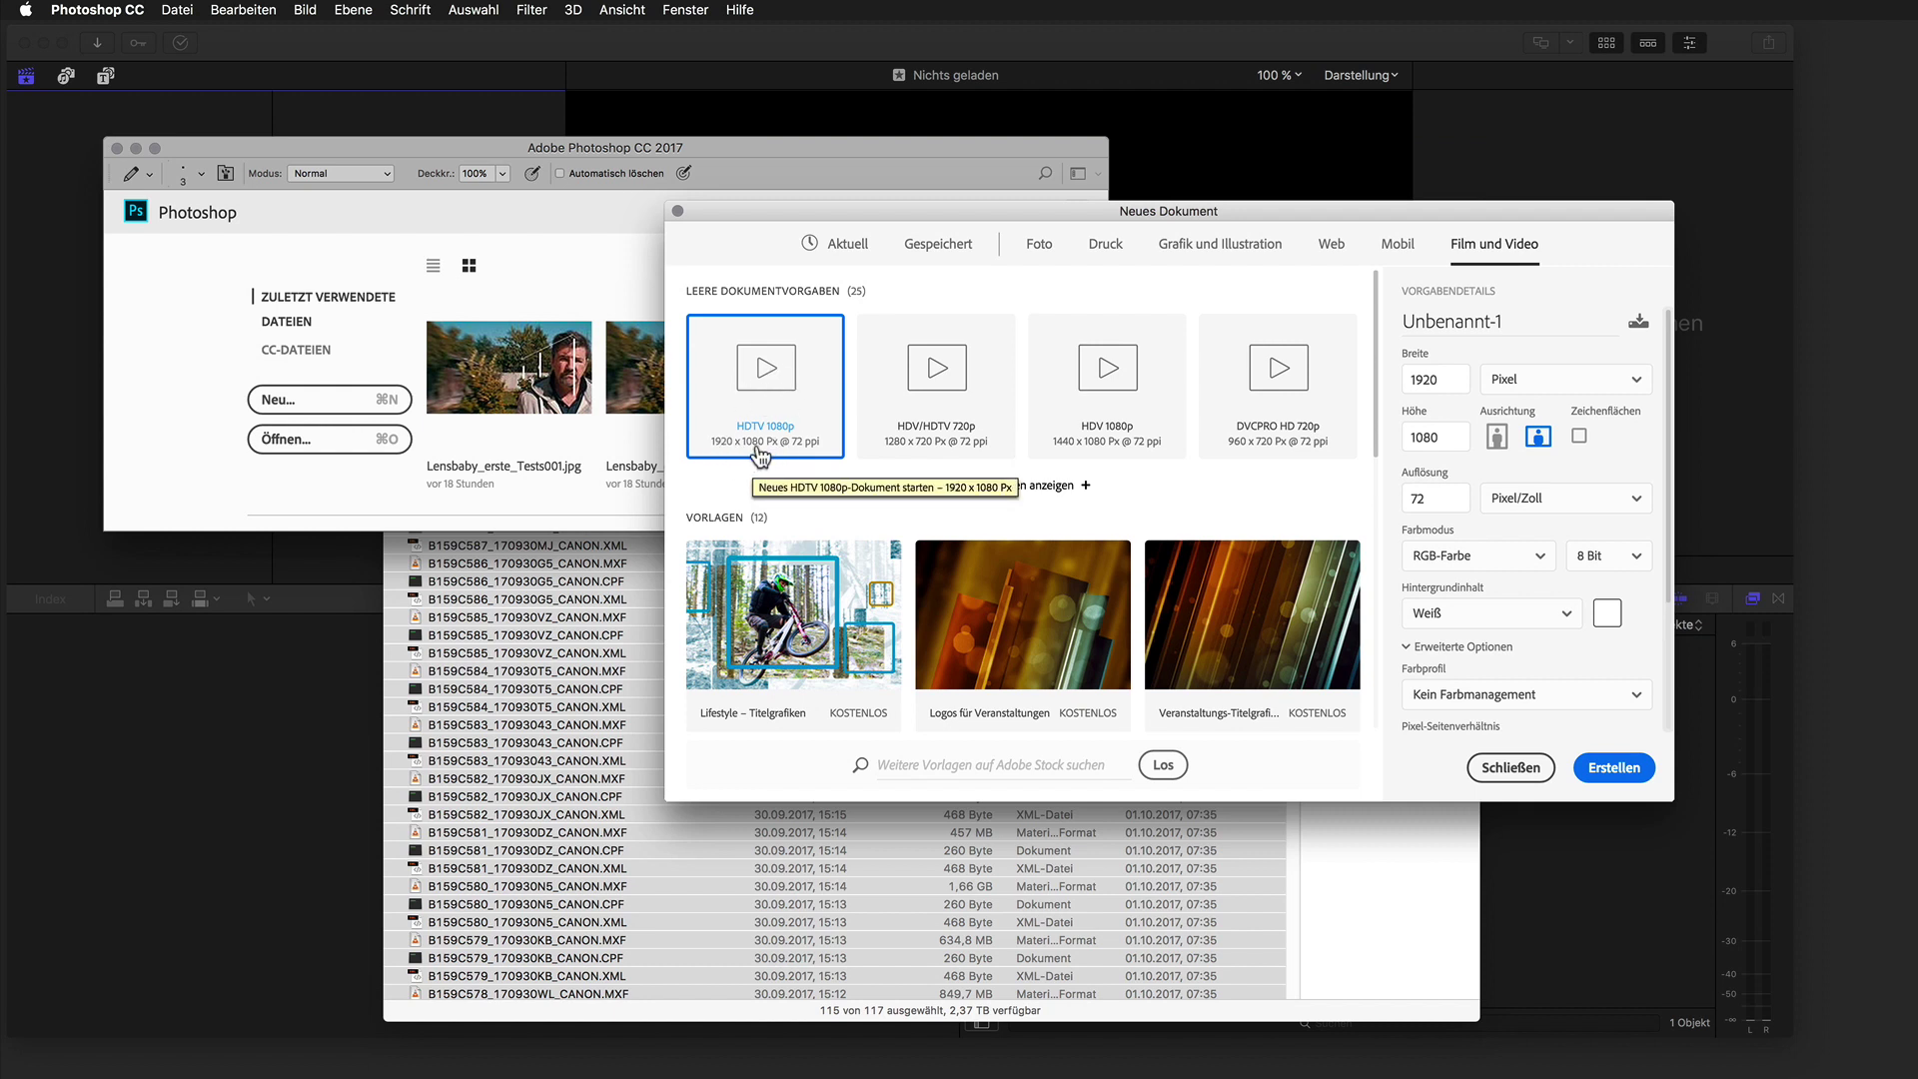
{"action": "double_click", "coordinate": [761, 452]}
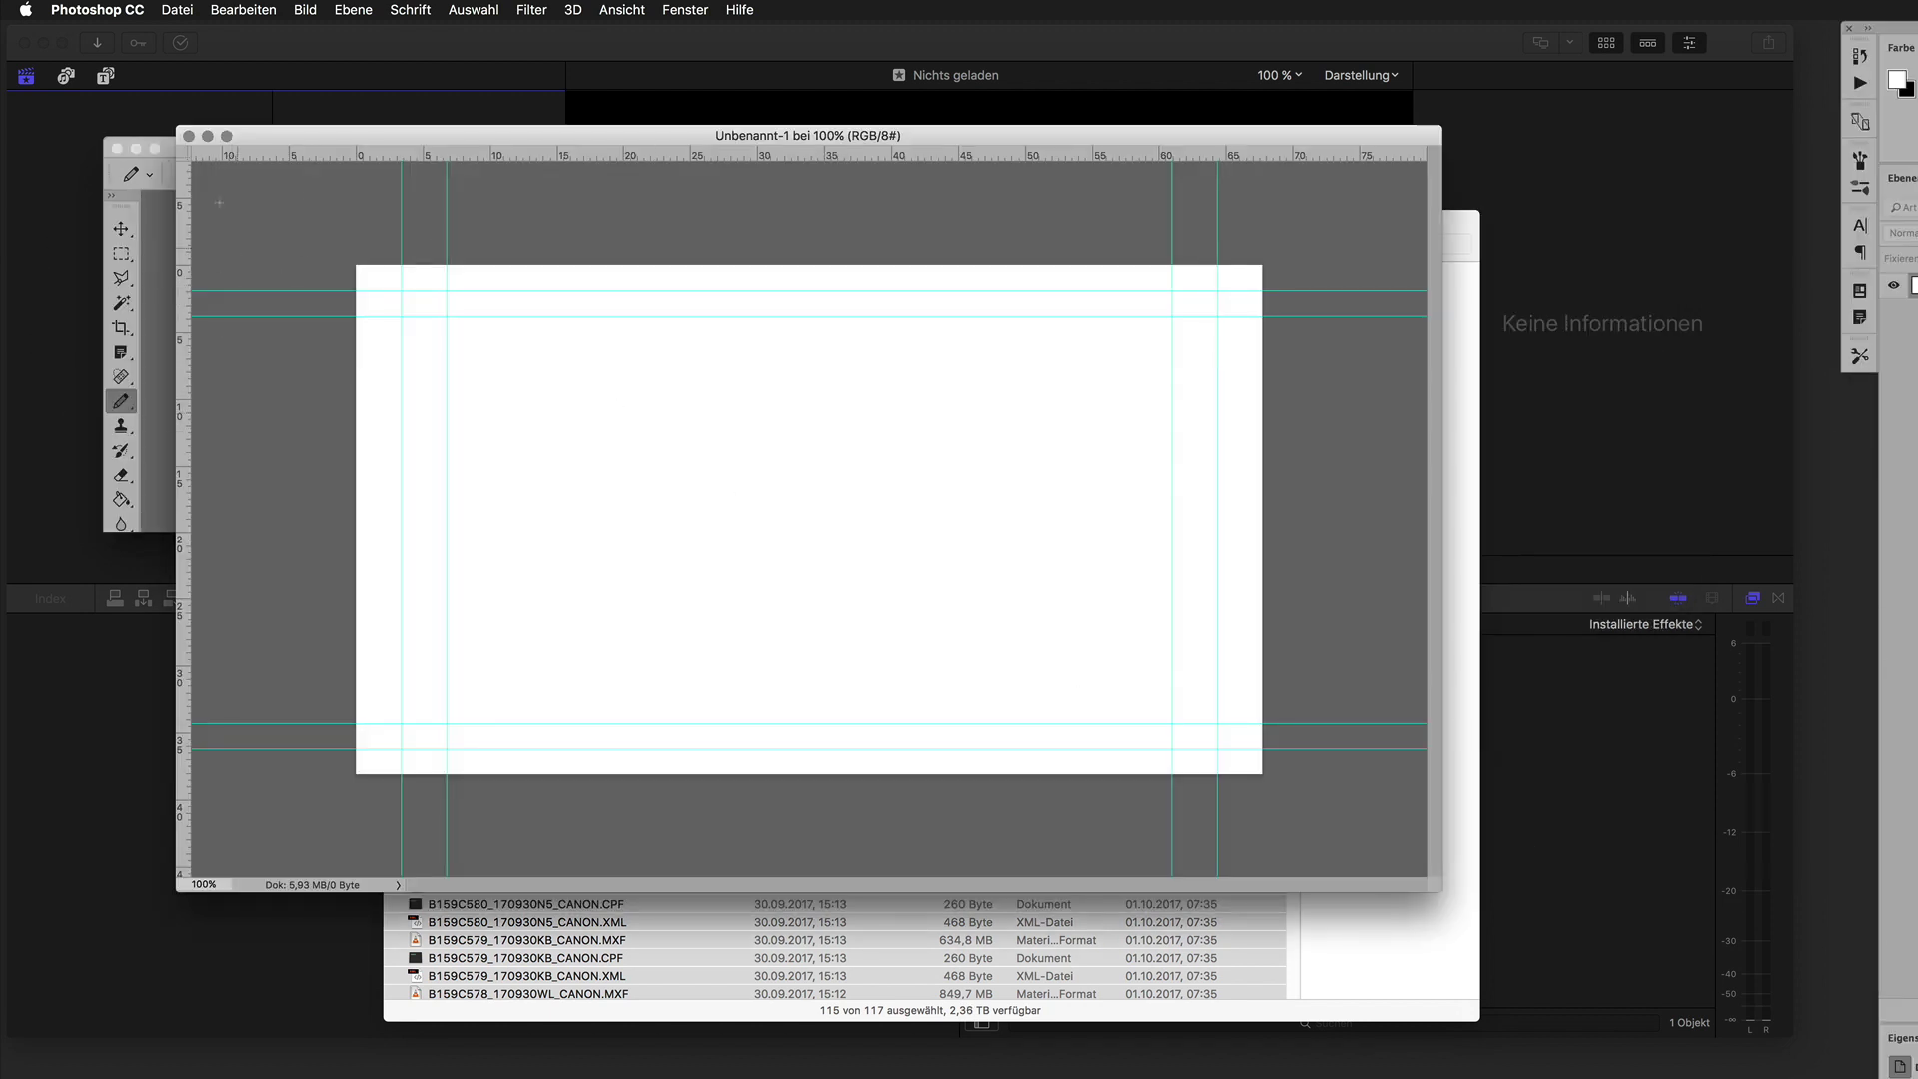
Start a byline text layer and set the text colour to light grey #ababab.
{"action": "left_click_drag", "start_coordinate": [260, 140], "coordinate": [303, 165]}
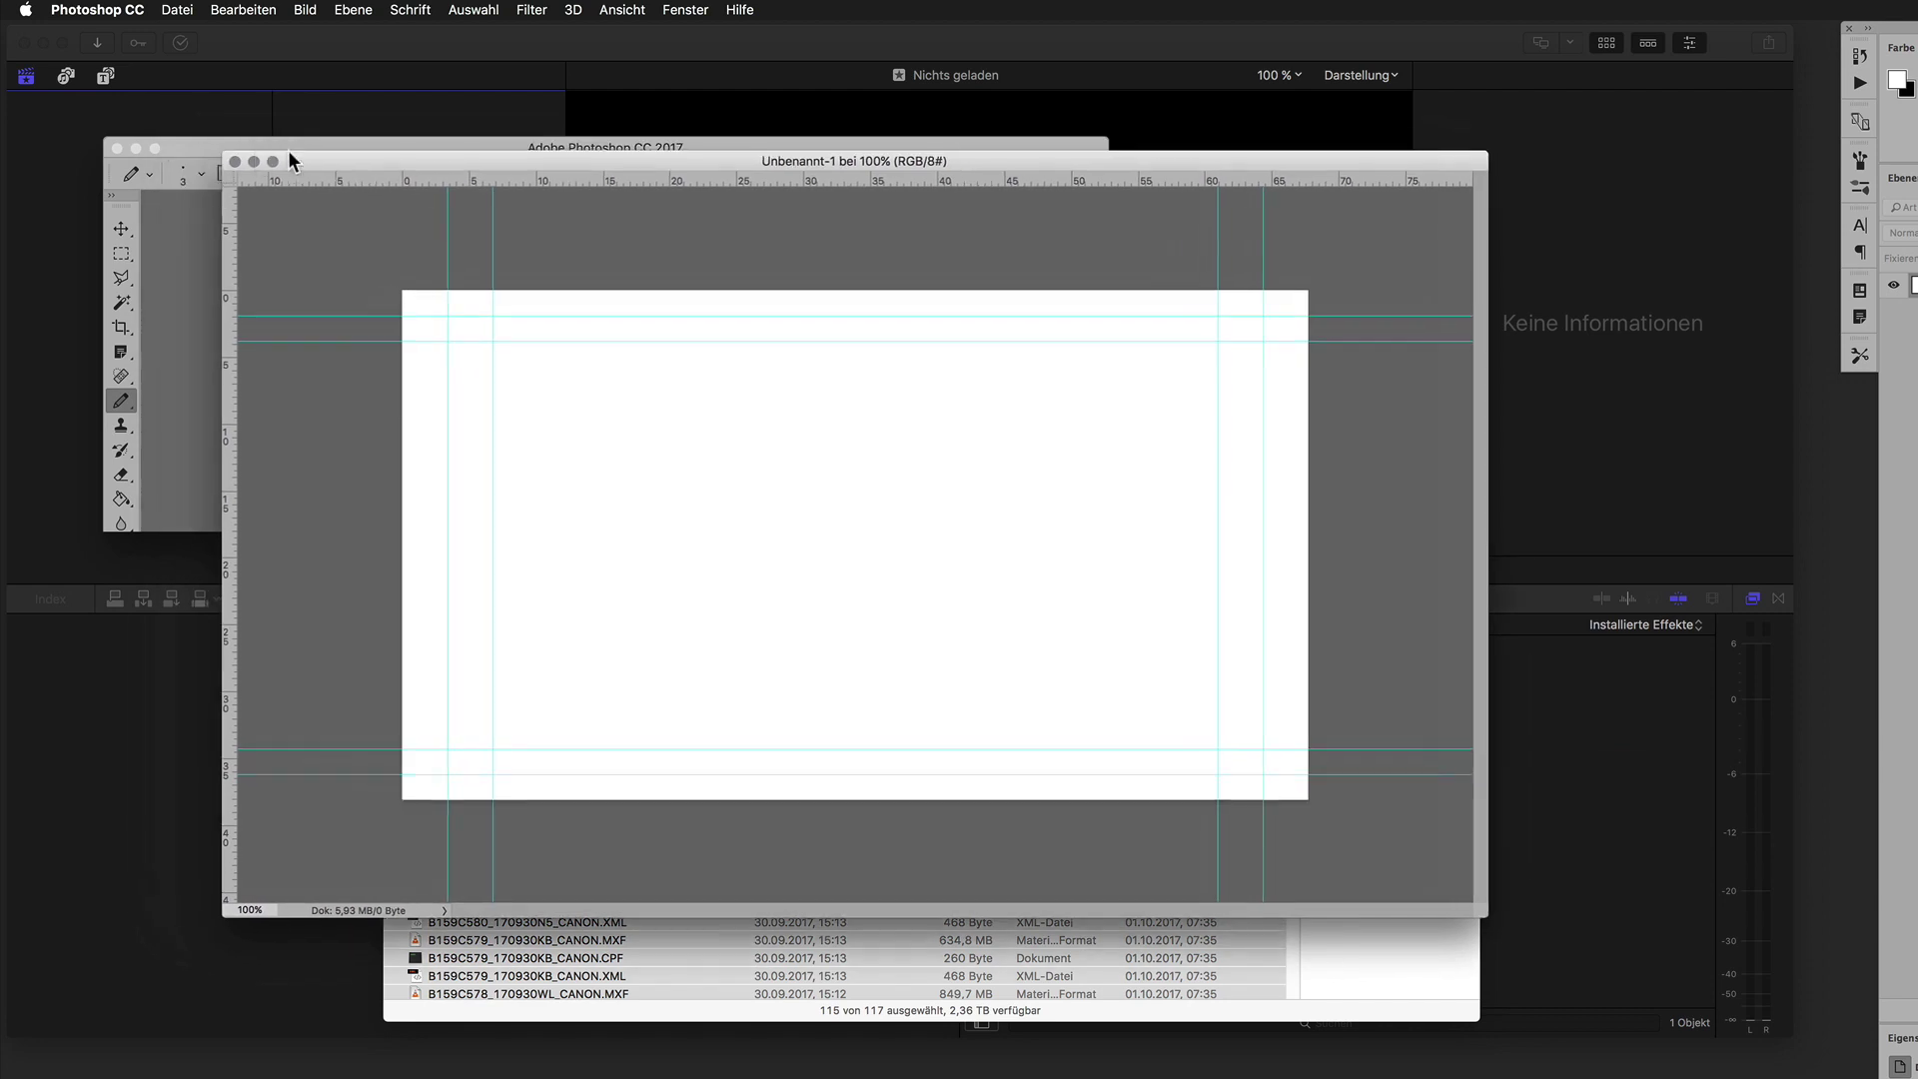
{"action": "key", "text": "t"}
{"action": "left_click", "coordinate": [501, 385]}
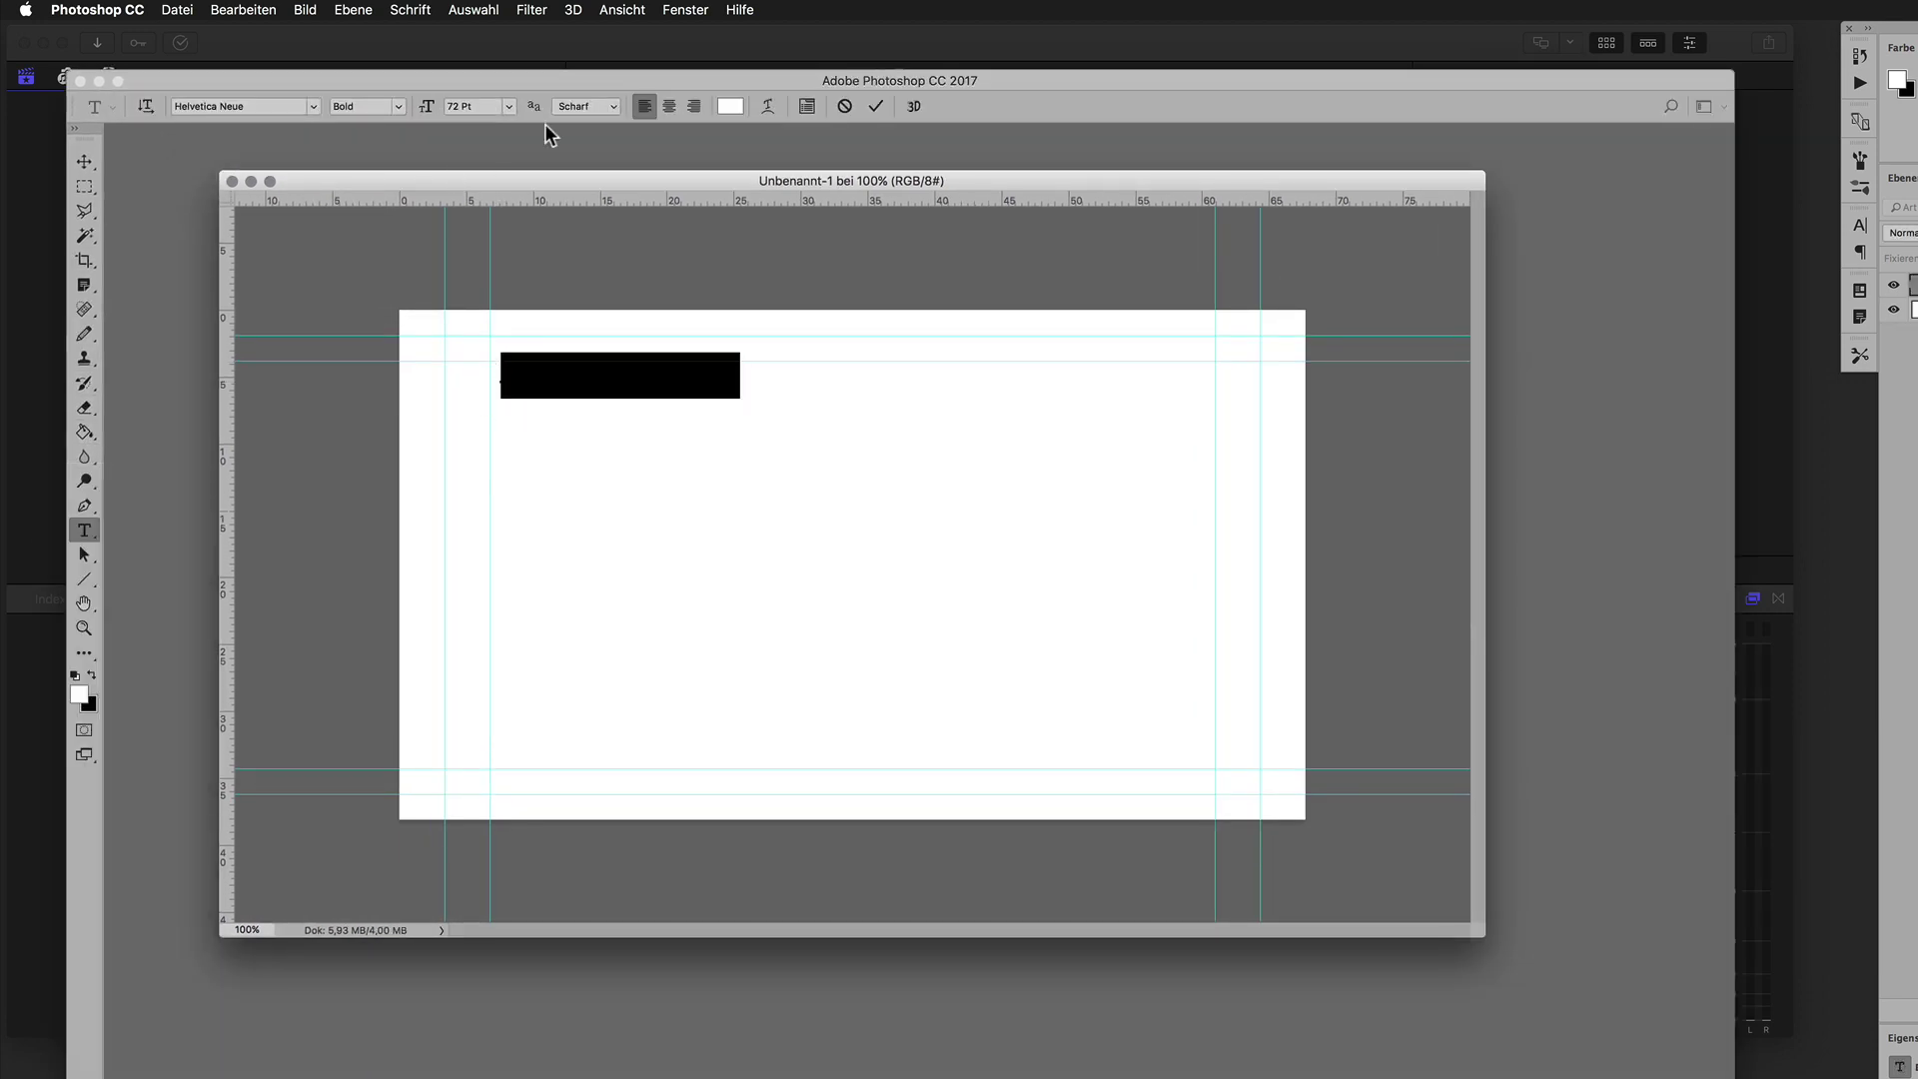
{"action": "left_click", "coordinate": [730, 105]}
{"action": "left_click", "coordinate": [1149, 622]}
{"action": "left_click_drag", "start_coordinate": [1147, 620], "coordinate": [1151, 583]}
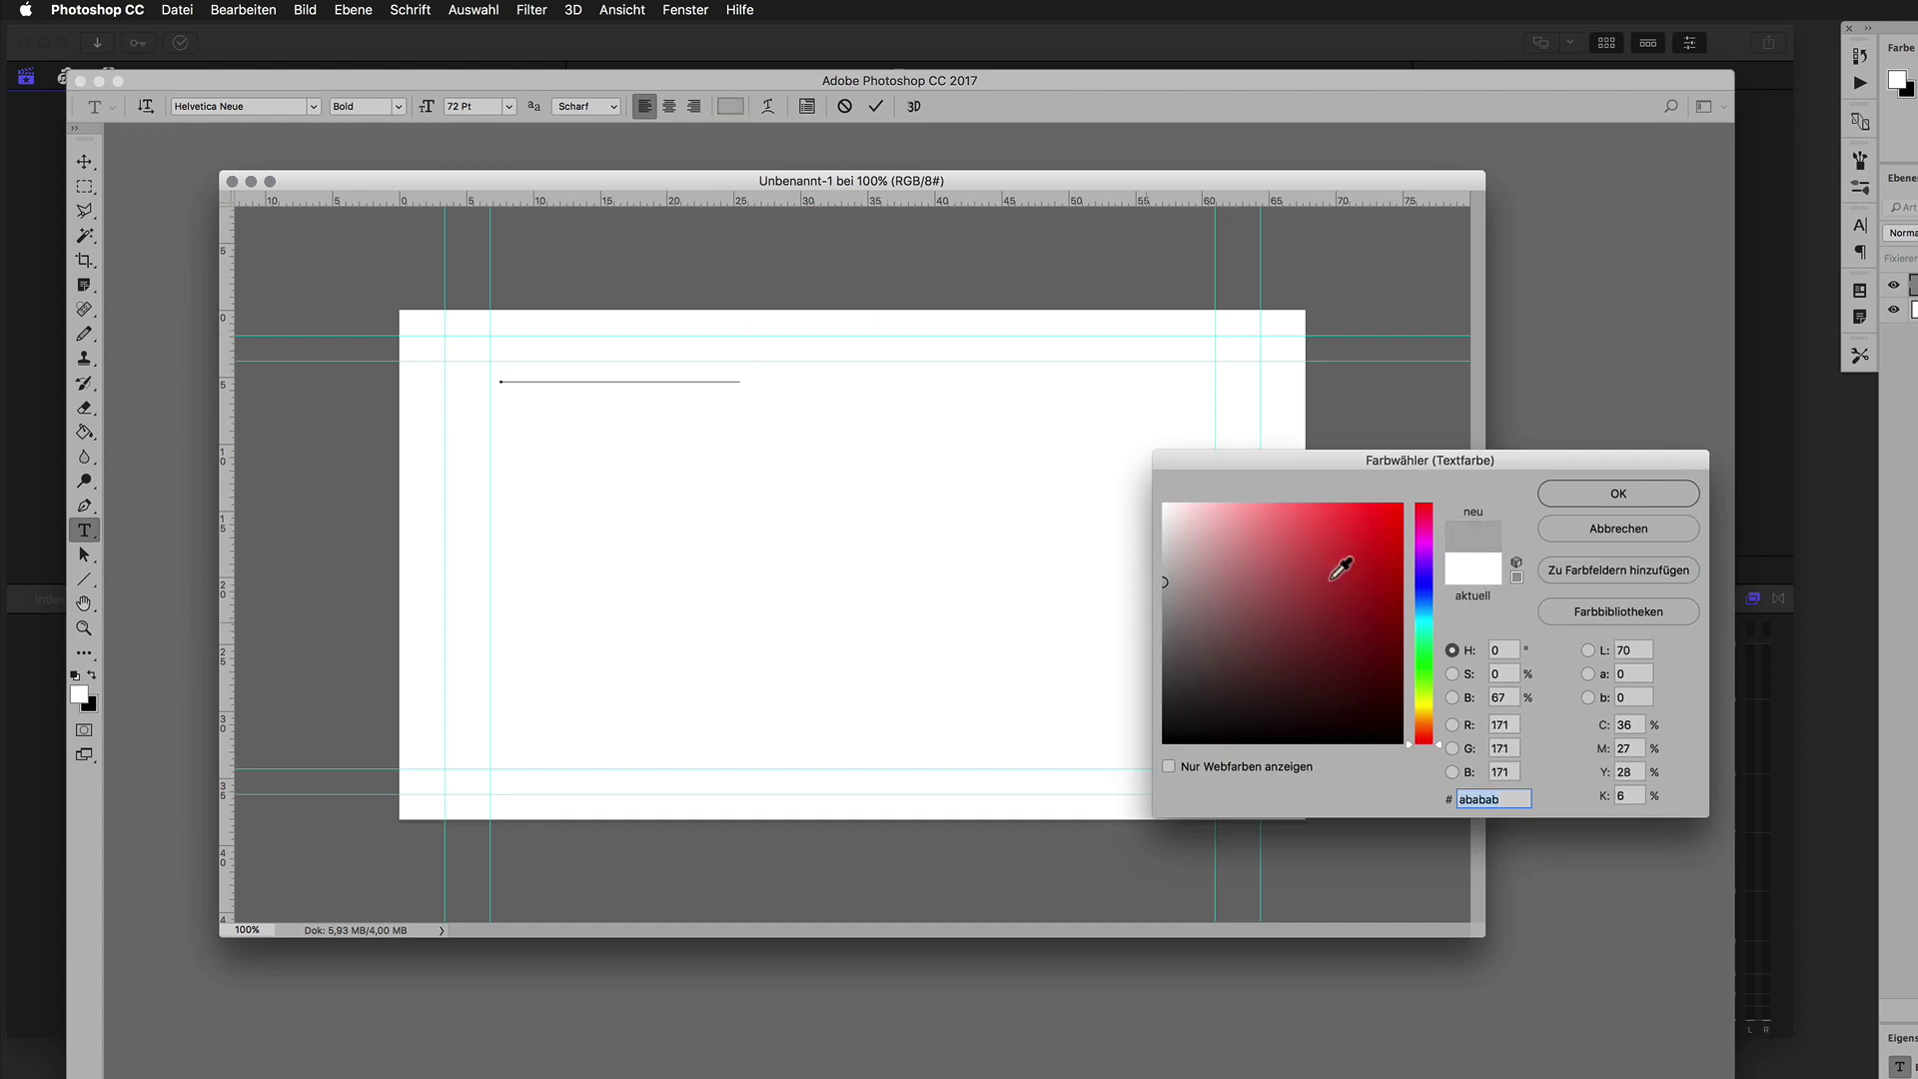
{"action": "left_click", "coordinate": [1566, 497]}
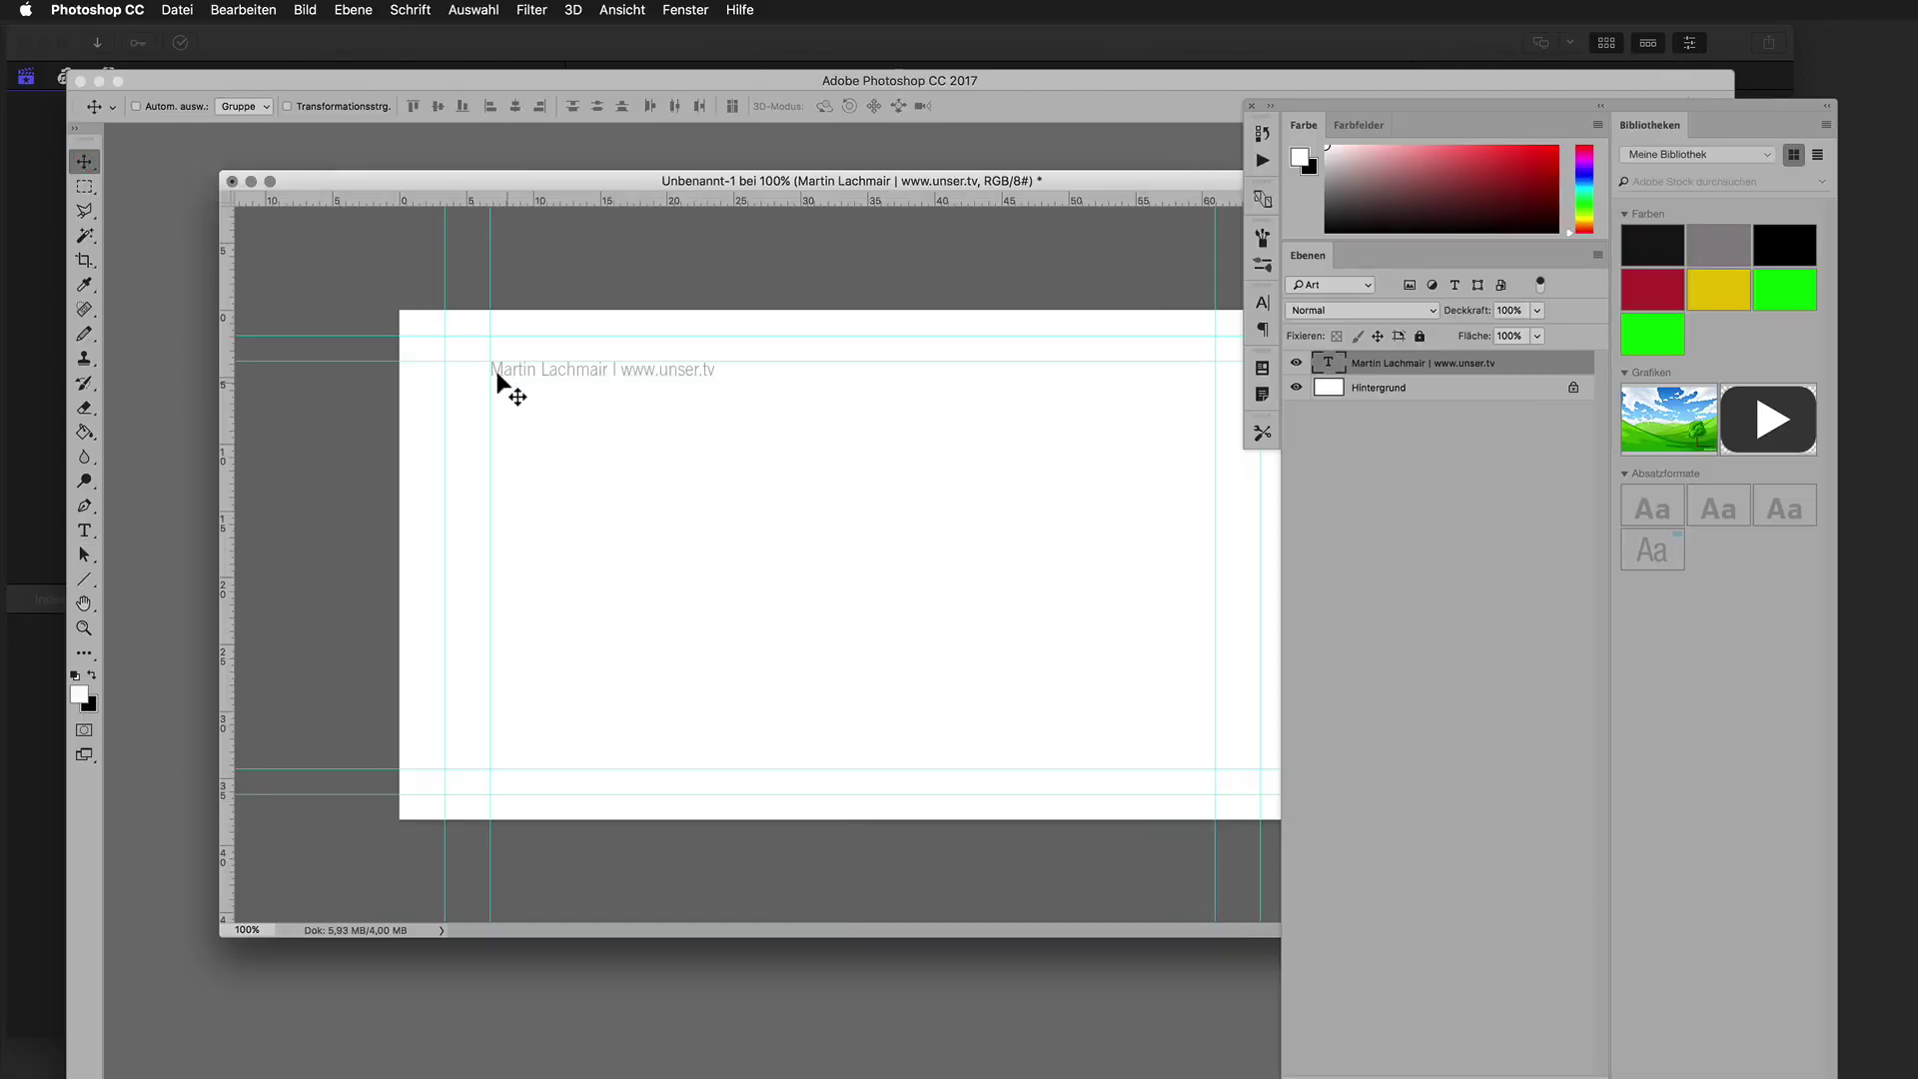
Add the line '– Ein Einstieg vom Import zum fertigen Video', move it up and scale to 110%.
{"action": "left_click", "coordinate": [84, 530]}
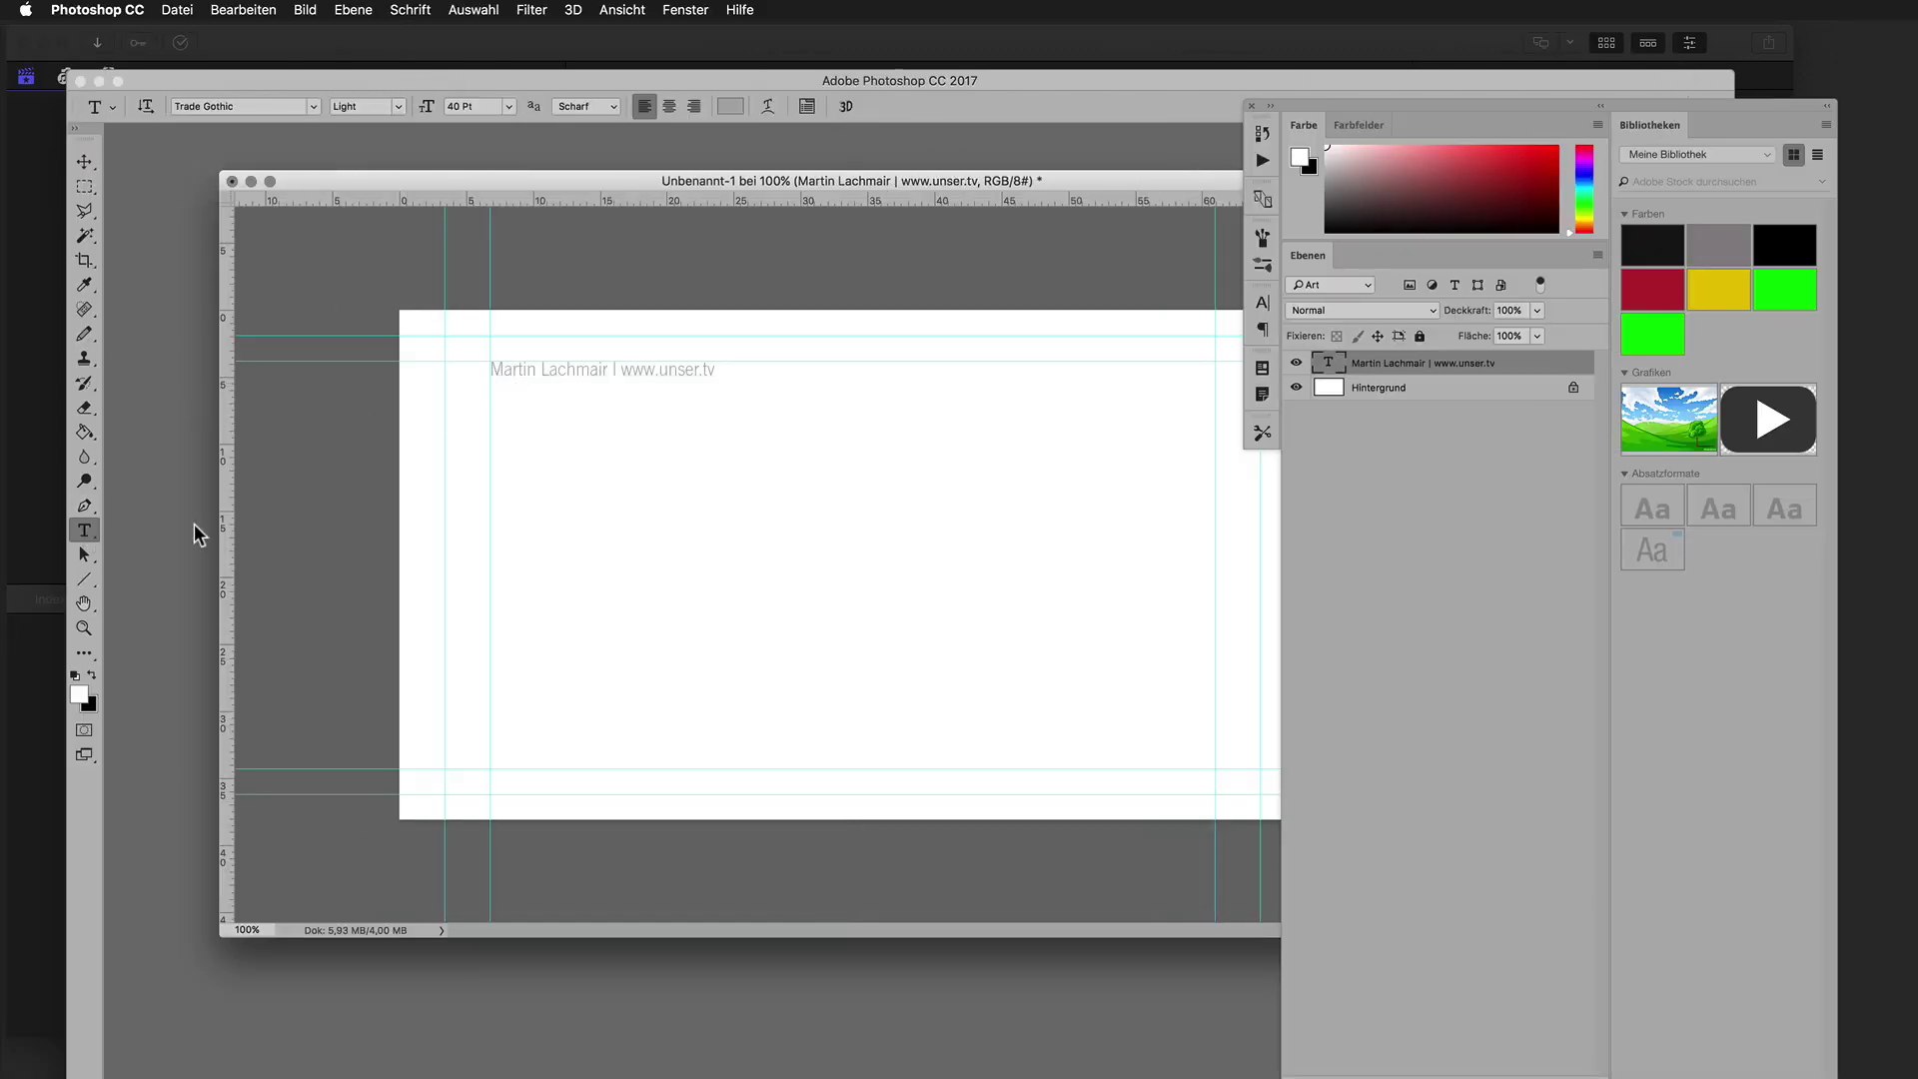
{"action": "left_click", "coordinate": [497, 474]}
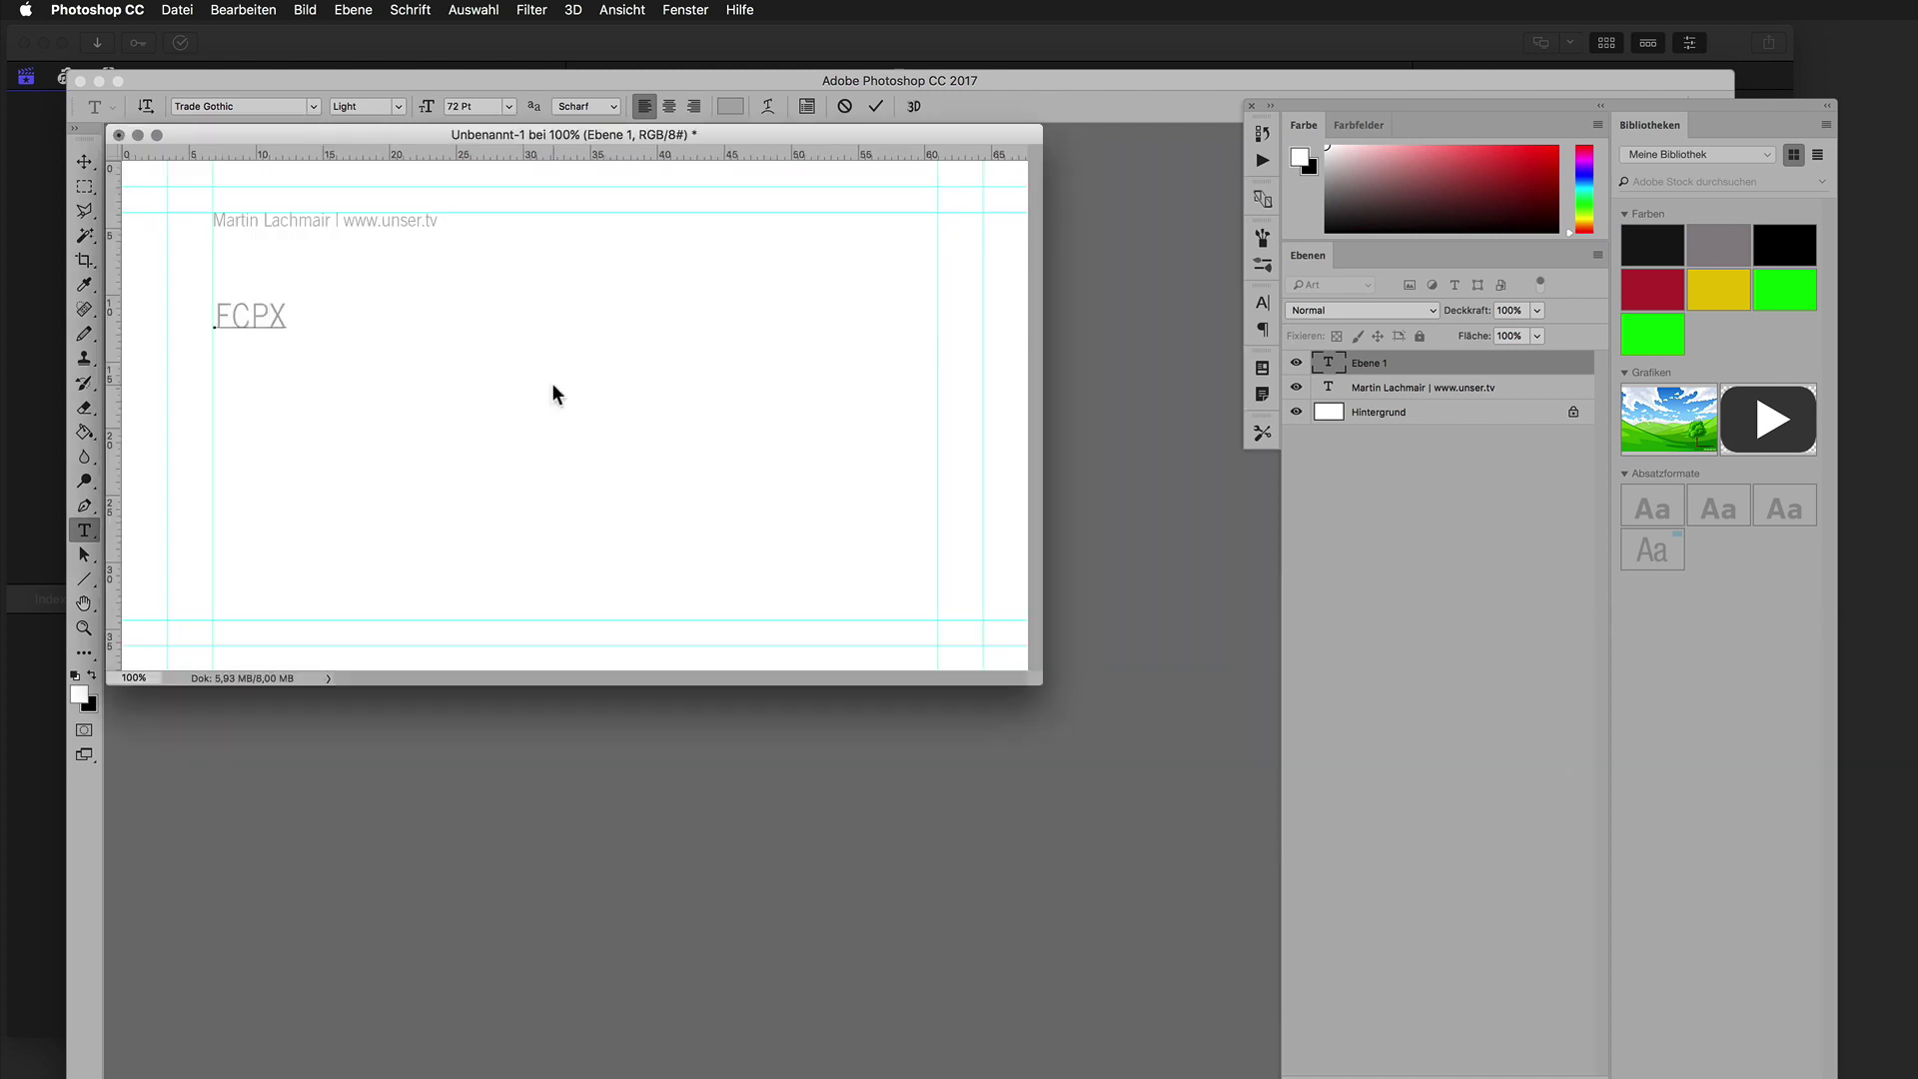
{"action": "type", "text": "– Ein Einstieg vom Import zum fertigen Video"}
{"action": "key", "text": "ctrl+a"}
{"action": "left_click_drag", "start_coordinate": [342, 364], "coordinate": [389, 256]}
{"action": "key", "text": "ctrl+t"}
{"action": "left_click_drag", "start_coordinate": [869, 272], "coordinate": [939, 284]}
{"action": "key", "text": "Return"}
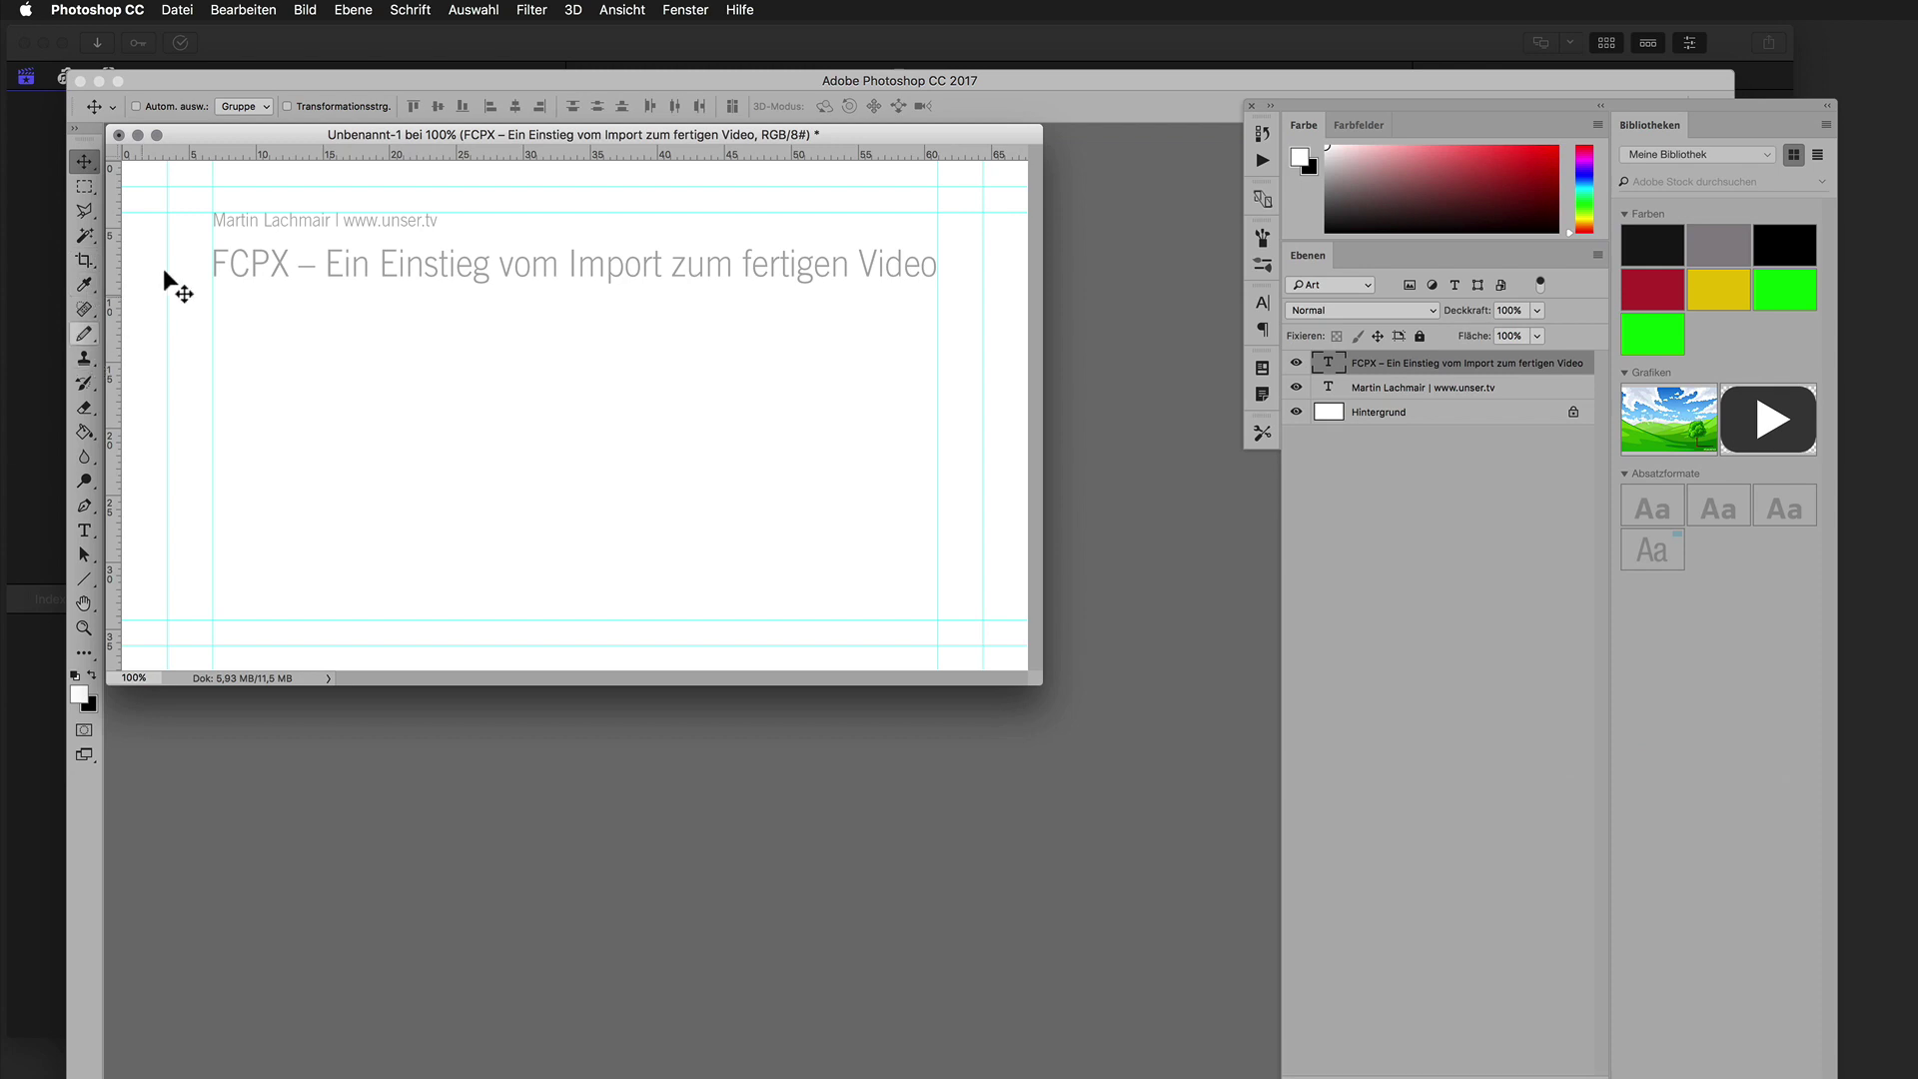
Change the title font to Trade Gothic Bold.
{"action": "double_click", "coordinate": [1322, 358]}
{"action": "left_click", "coordinate": [313, 106]}
{"action": "left_click", "coordinate": [304, 166]}
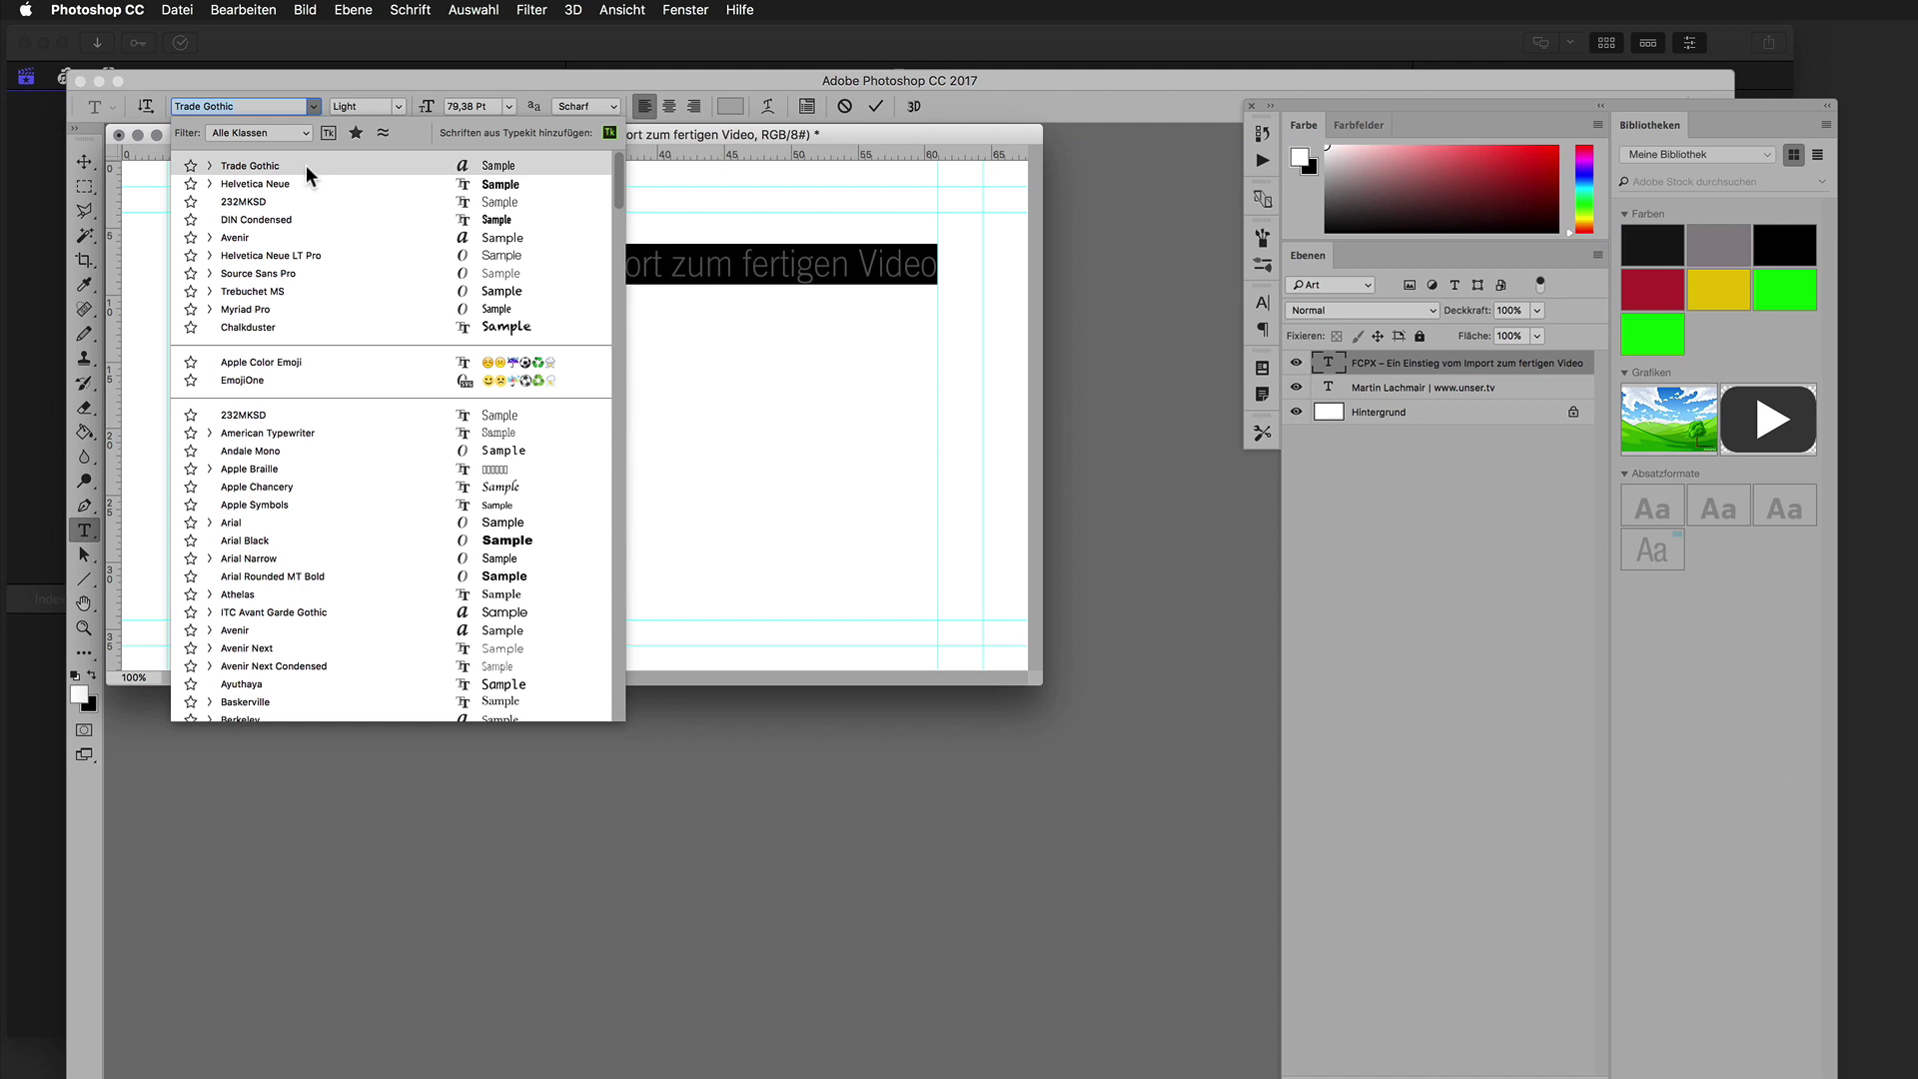
{"action": "left_click", "coordinate": [367, 106]}
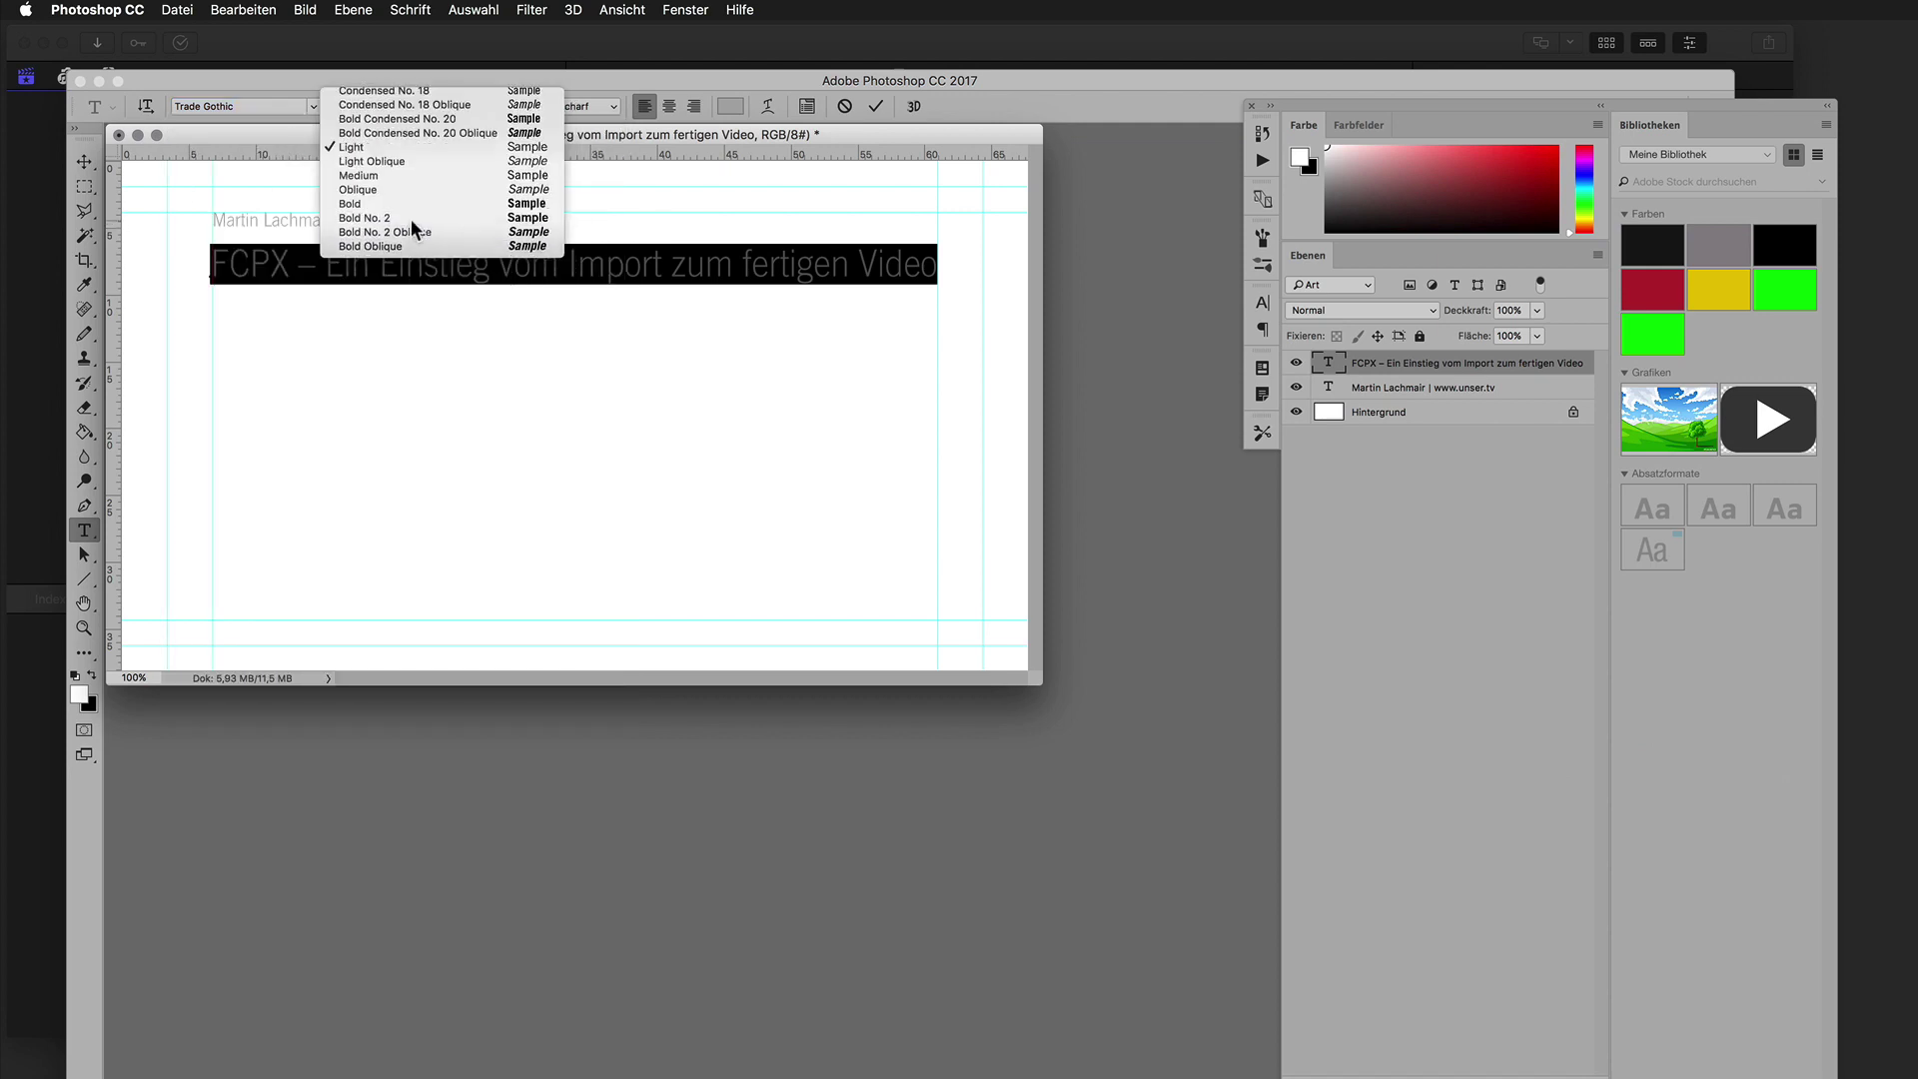
Check the image colour mode under Bild > Modus without changing it.
{"action": "left_click", "coordinate": [304, 9]}
{"action": "mouse_move", "coordinate": [326, 32]}
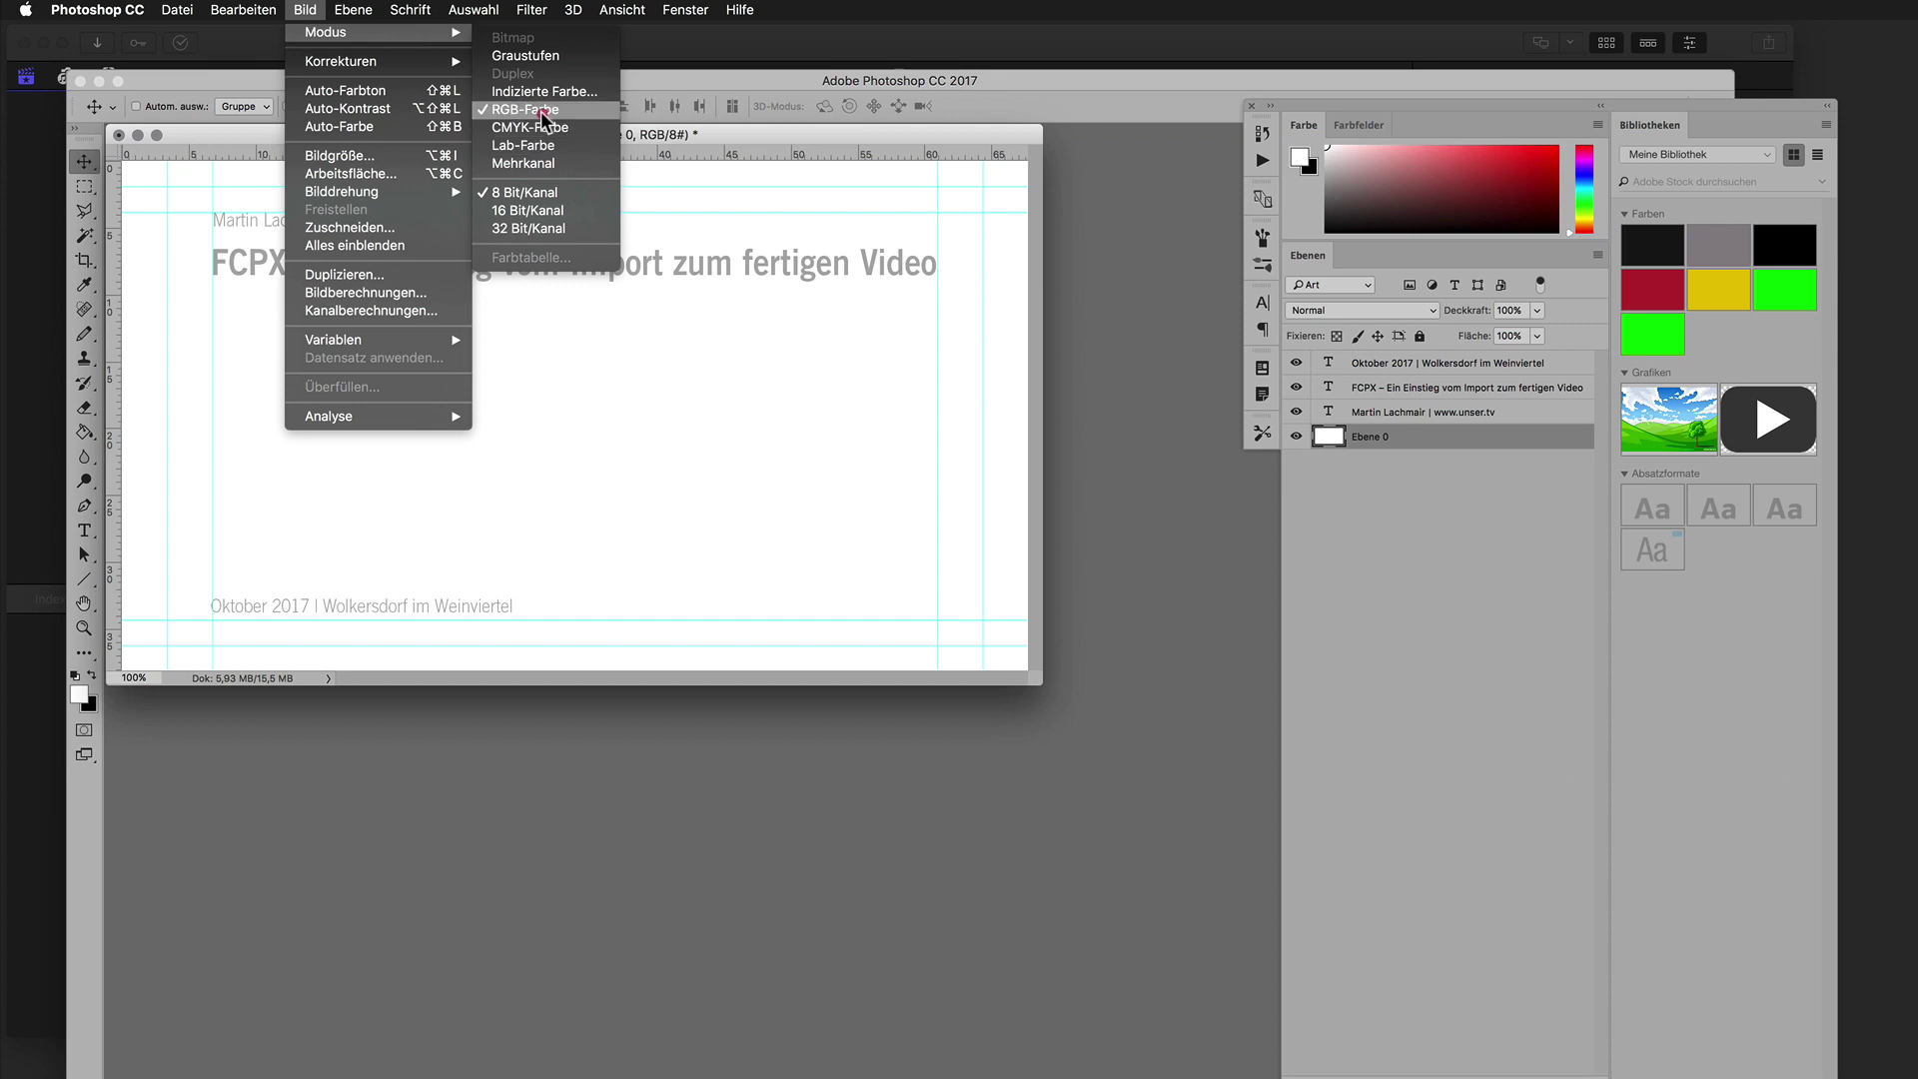
{"action": "left_click", "coordinate": [800, 211]}
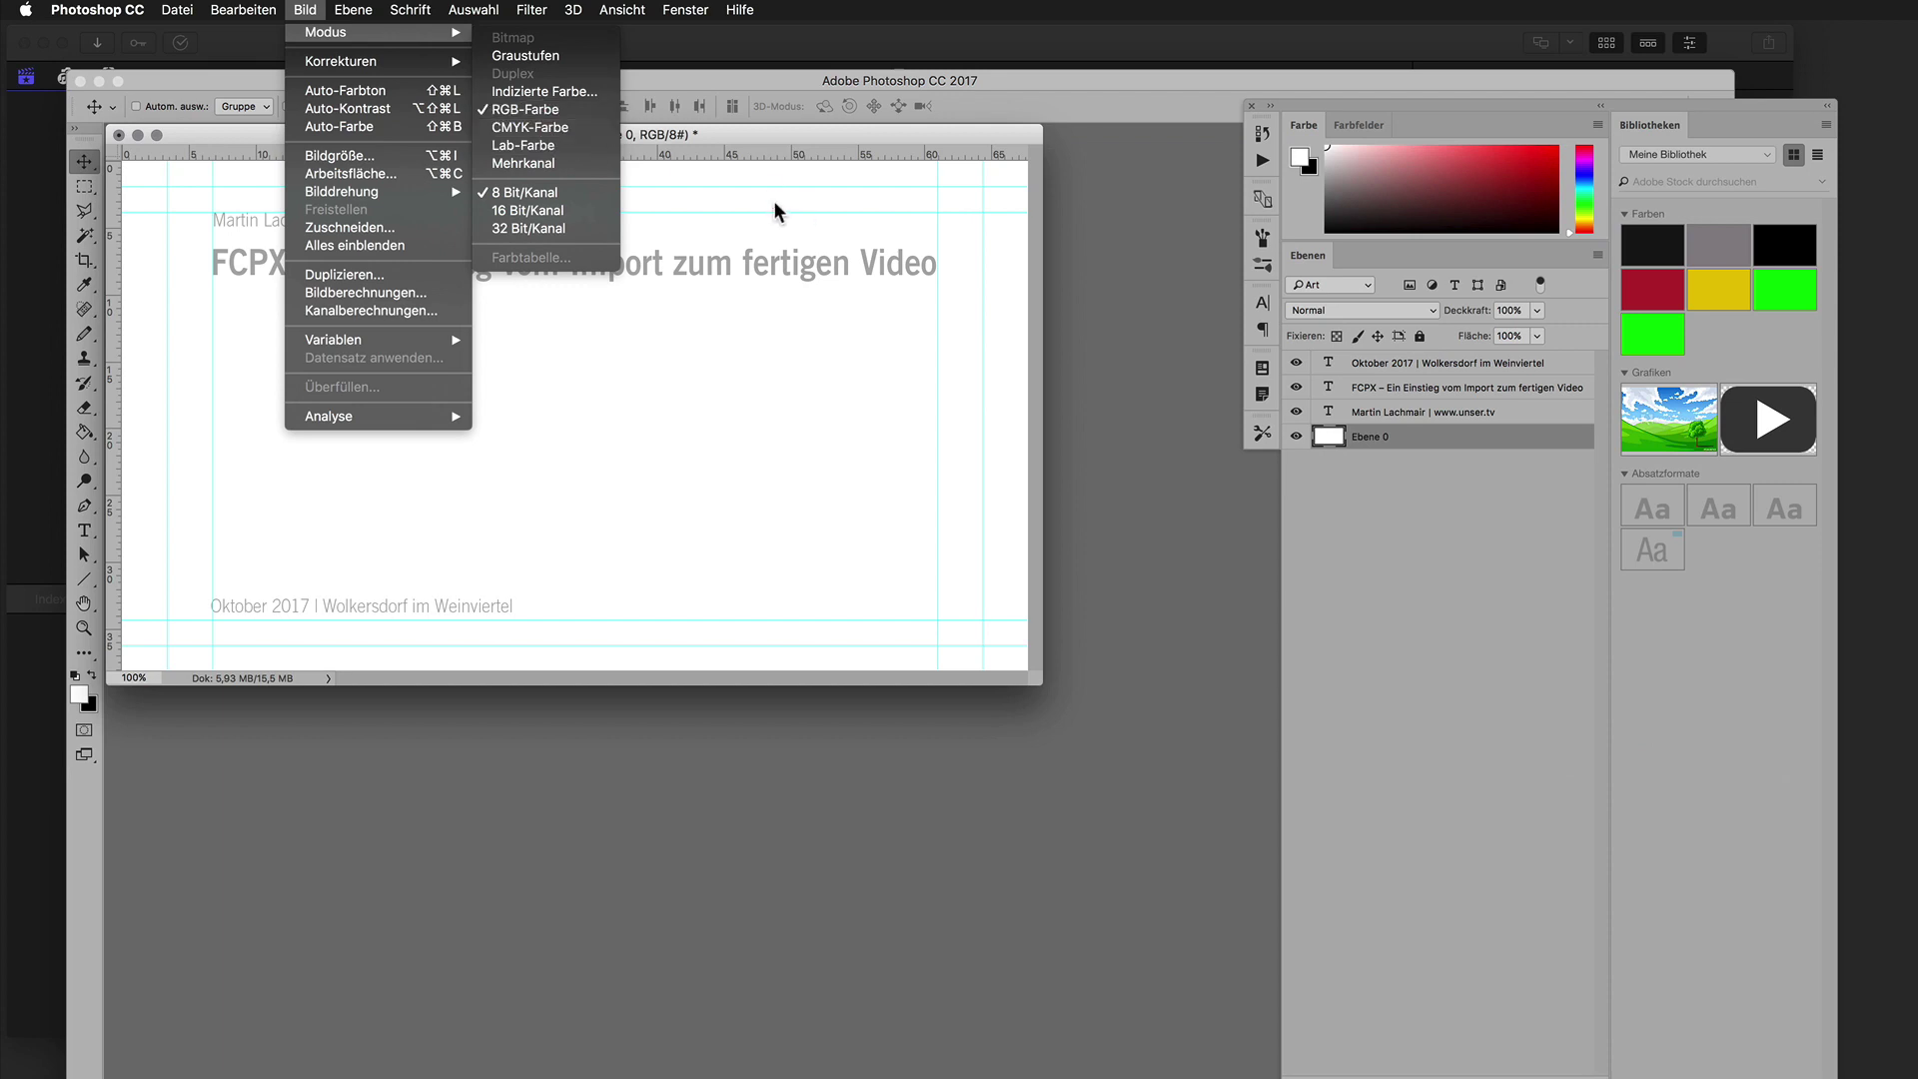
{"action": "left_click", "coordinate": [772, 202]}
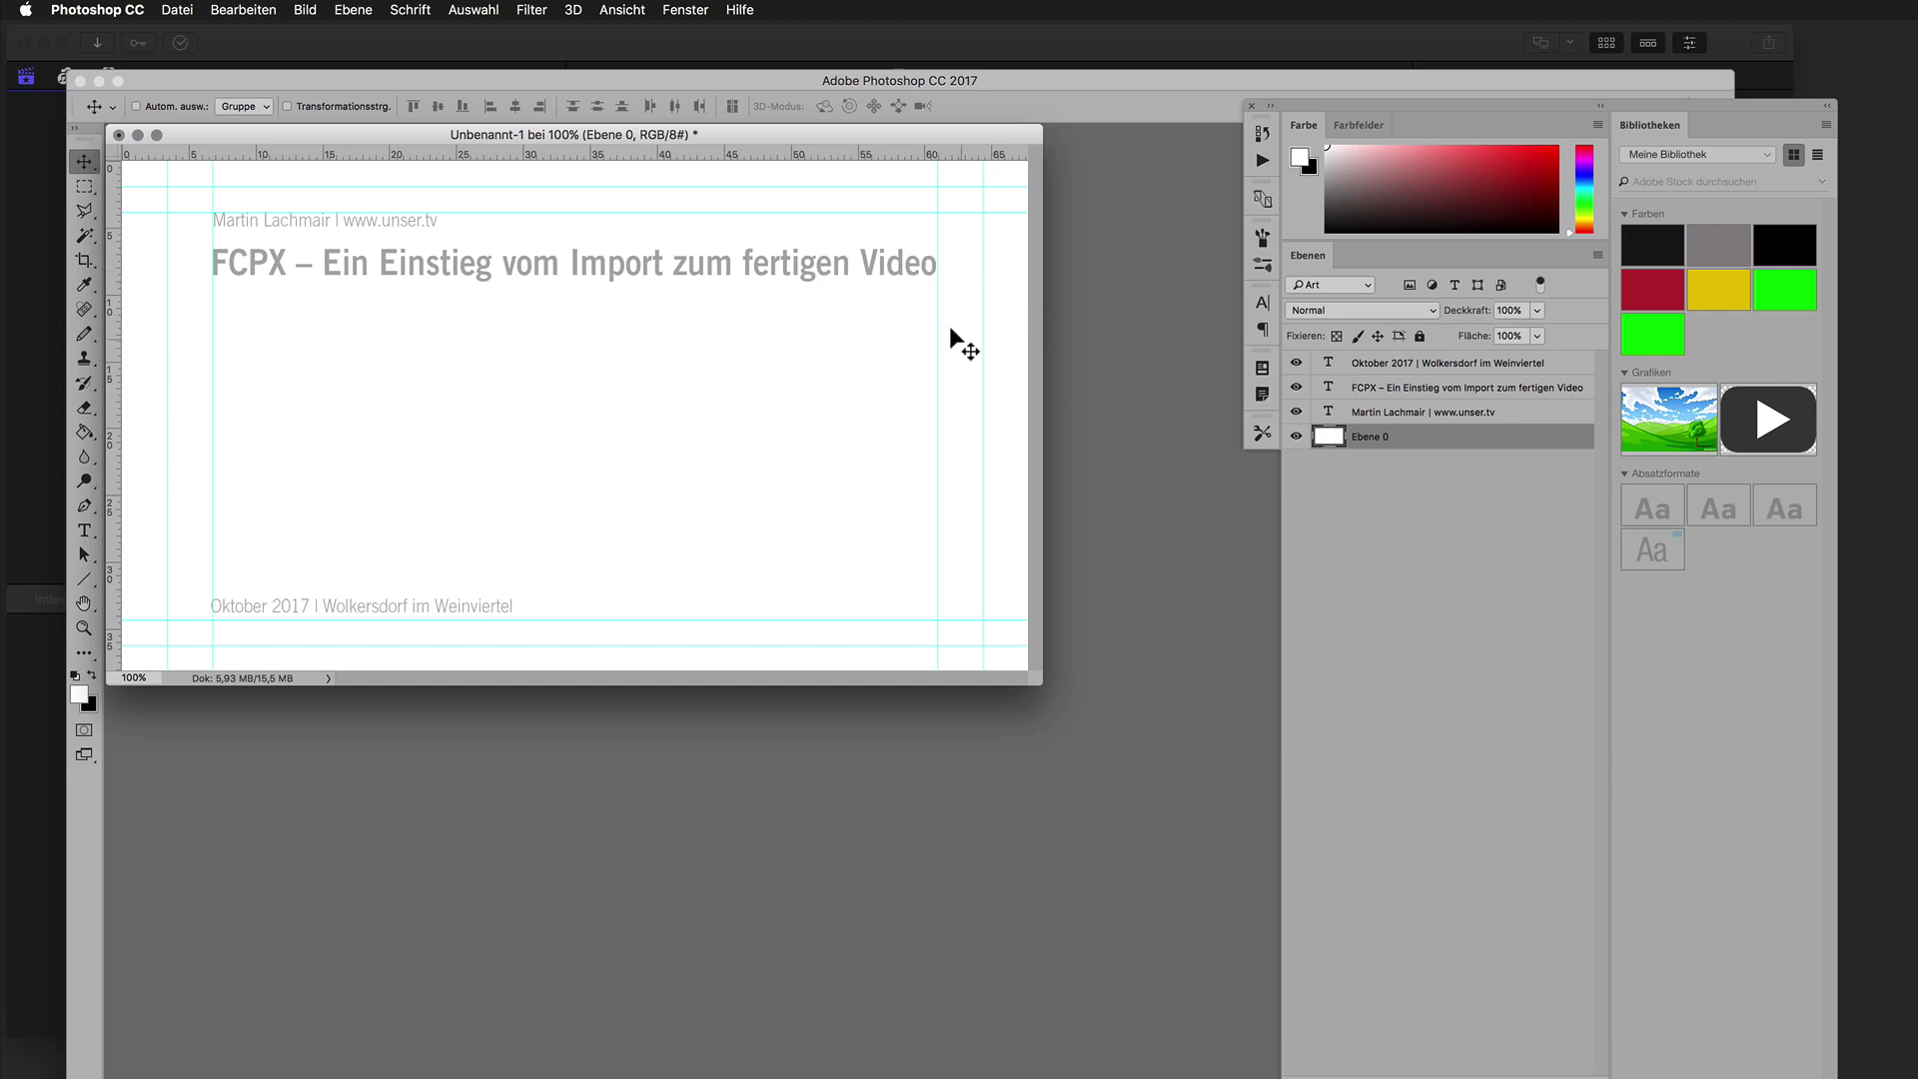
Save the document as Startgrafik in a newly created Grafik Text folder.
{"action": "key", "text": "super+s"}
{"action": "key", "text": "super+shift+n"}
{"action": "type", "text": "Grafik Texte"}
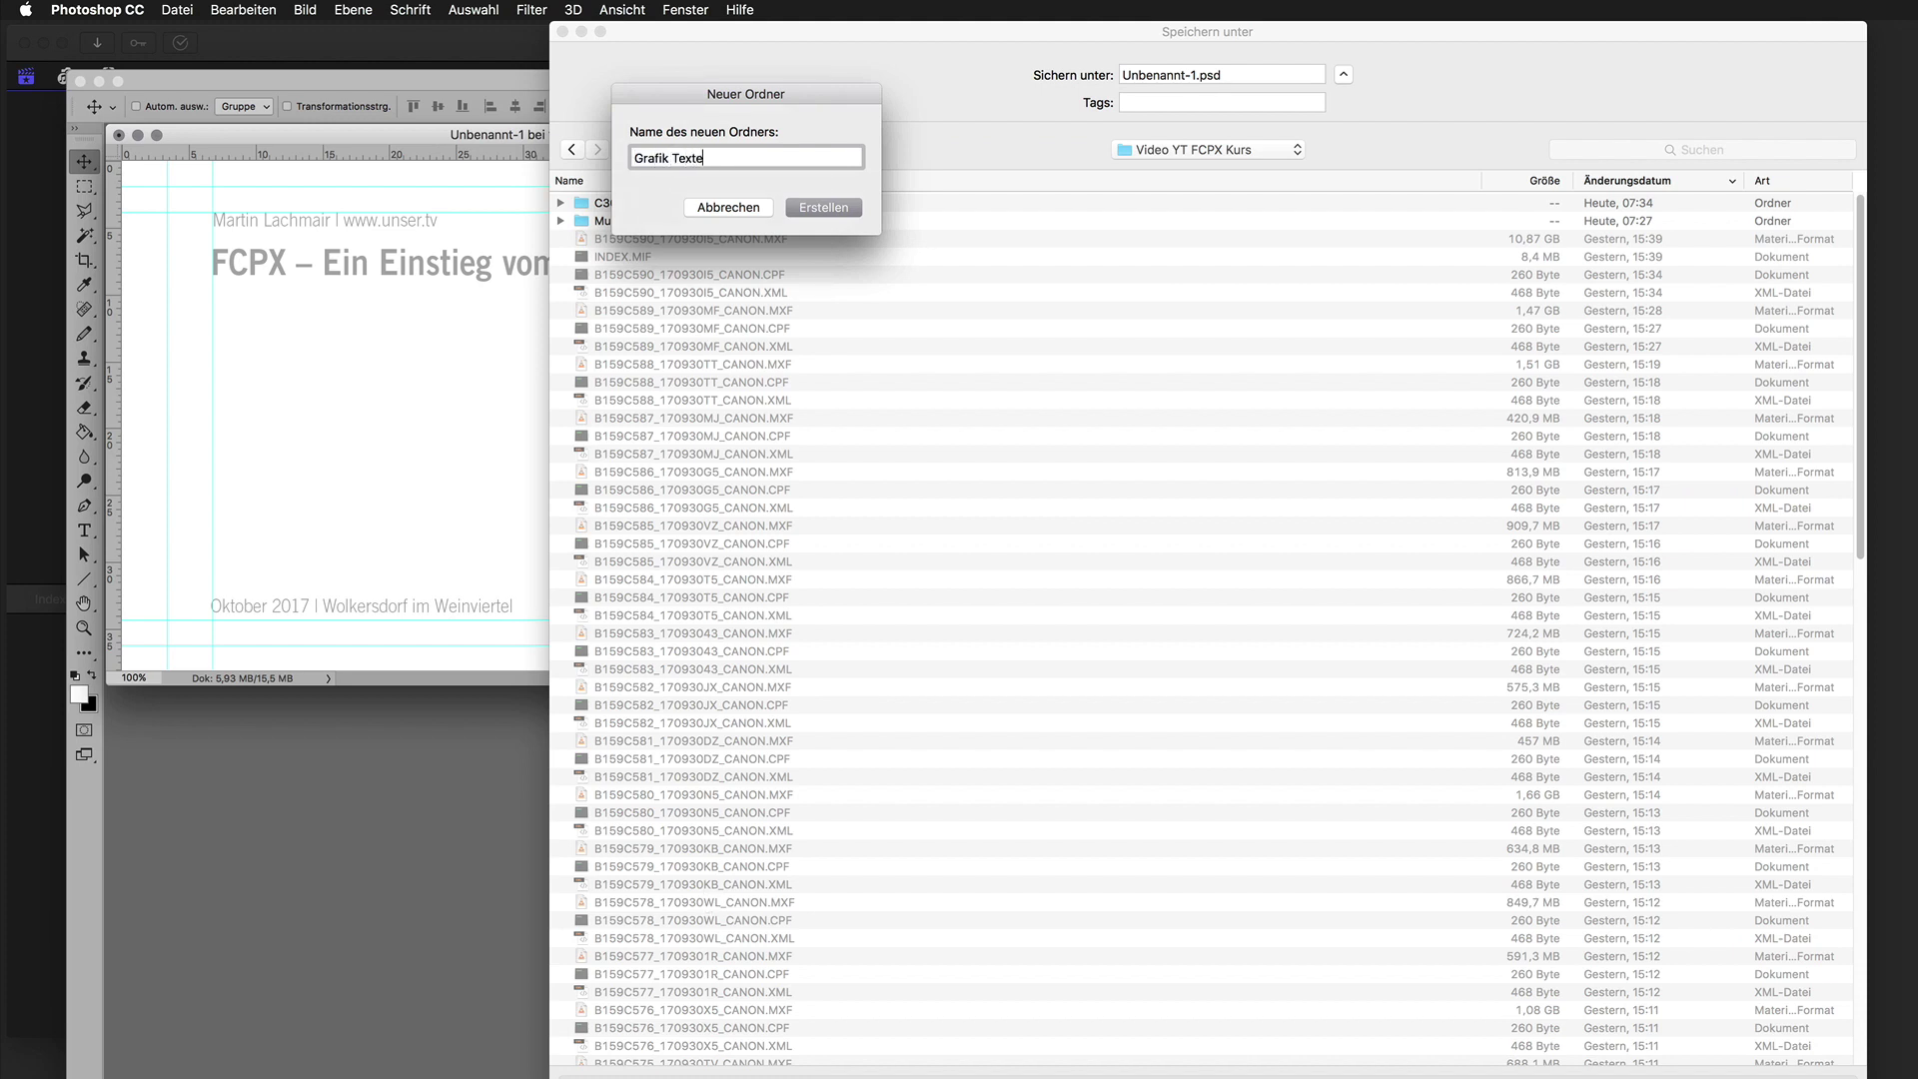
{"action": "key", "text": "BackSpace"}
{"action": "key", "text": "Return"}
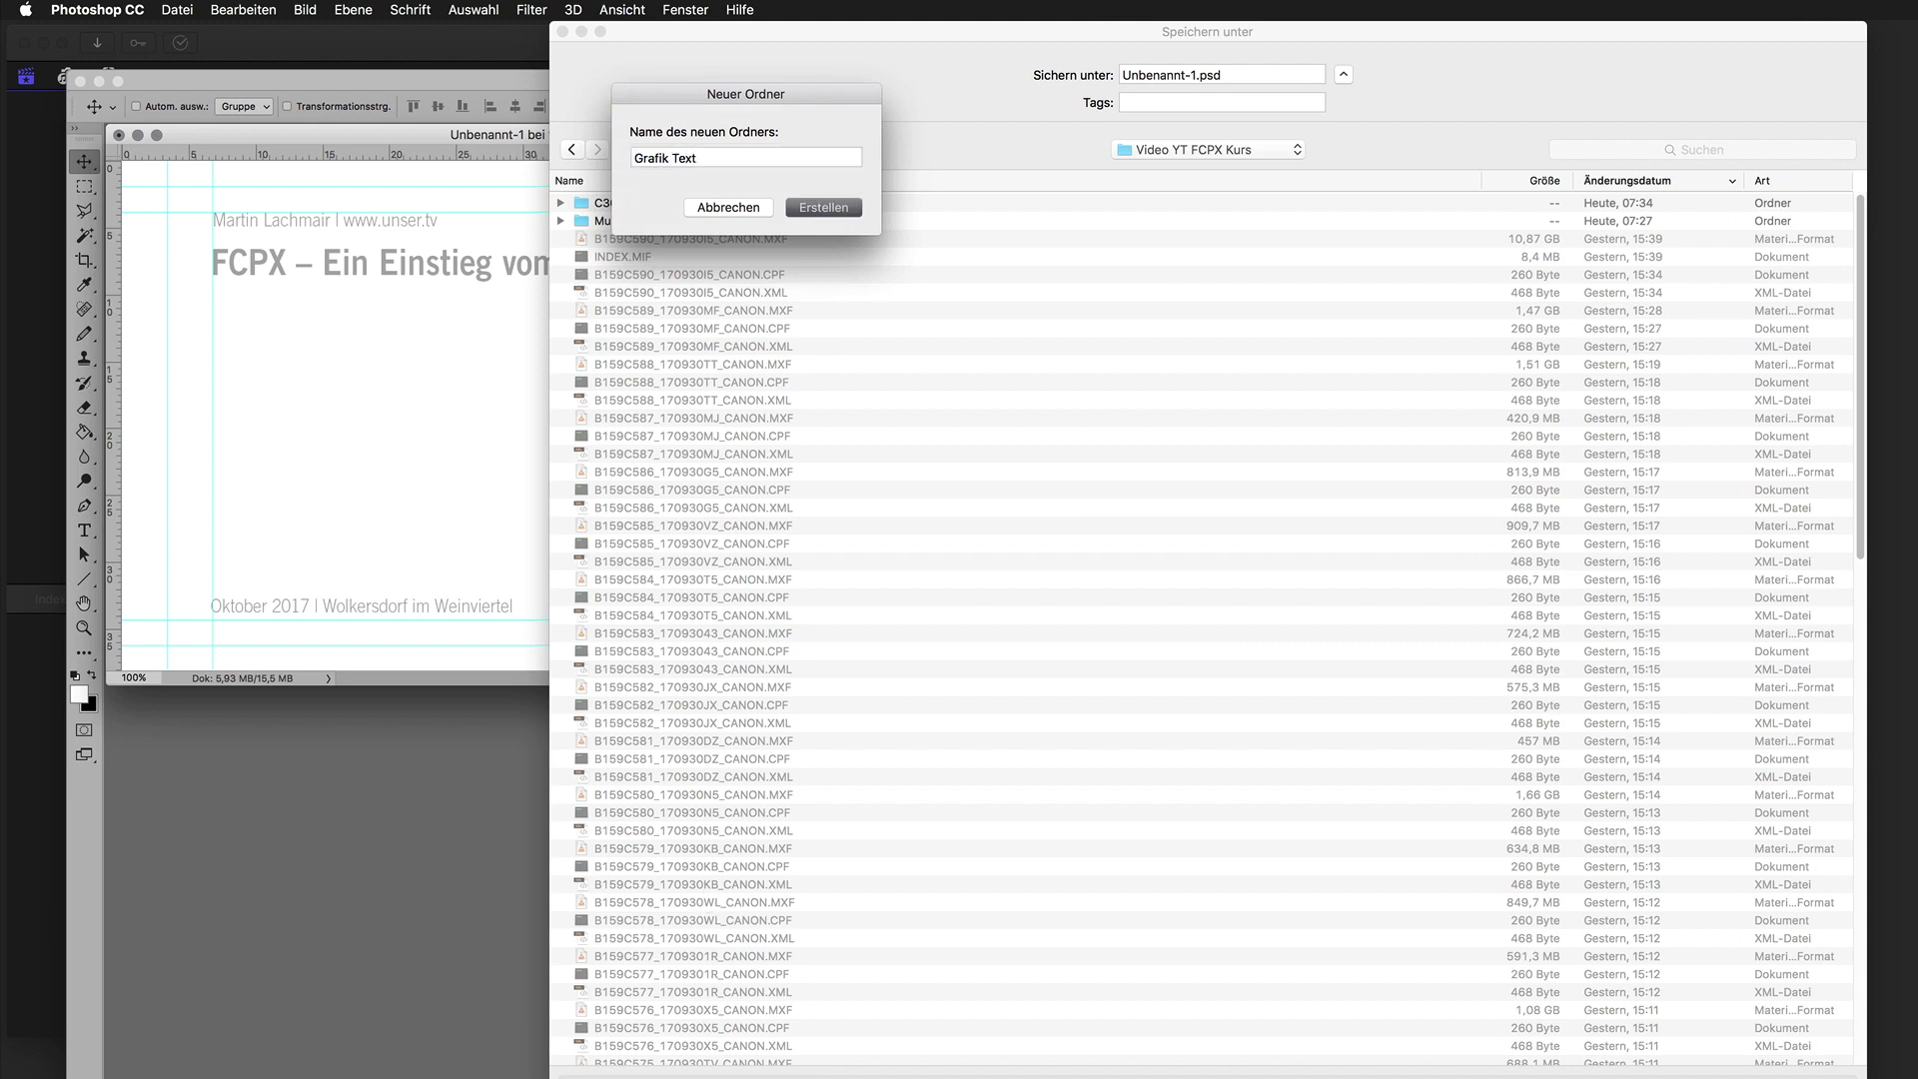
{"action": "left_click", "coordinate": [1190, 81]}
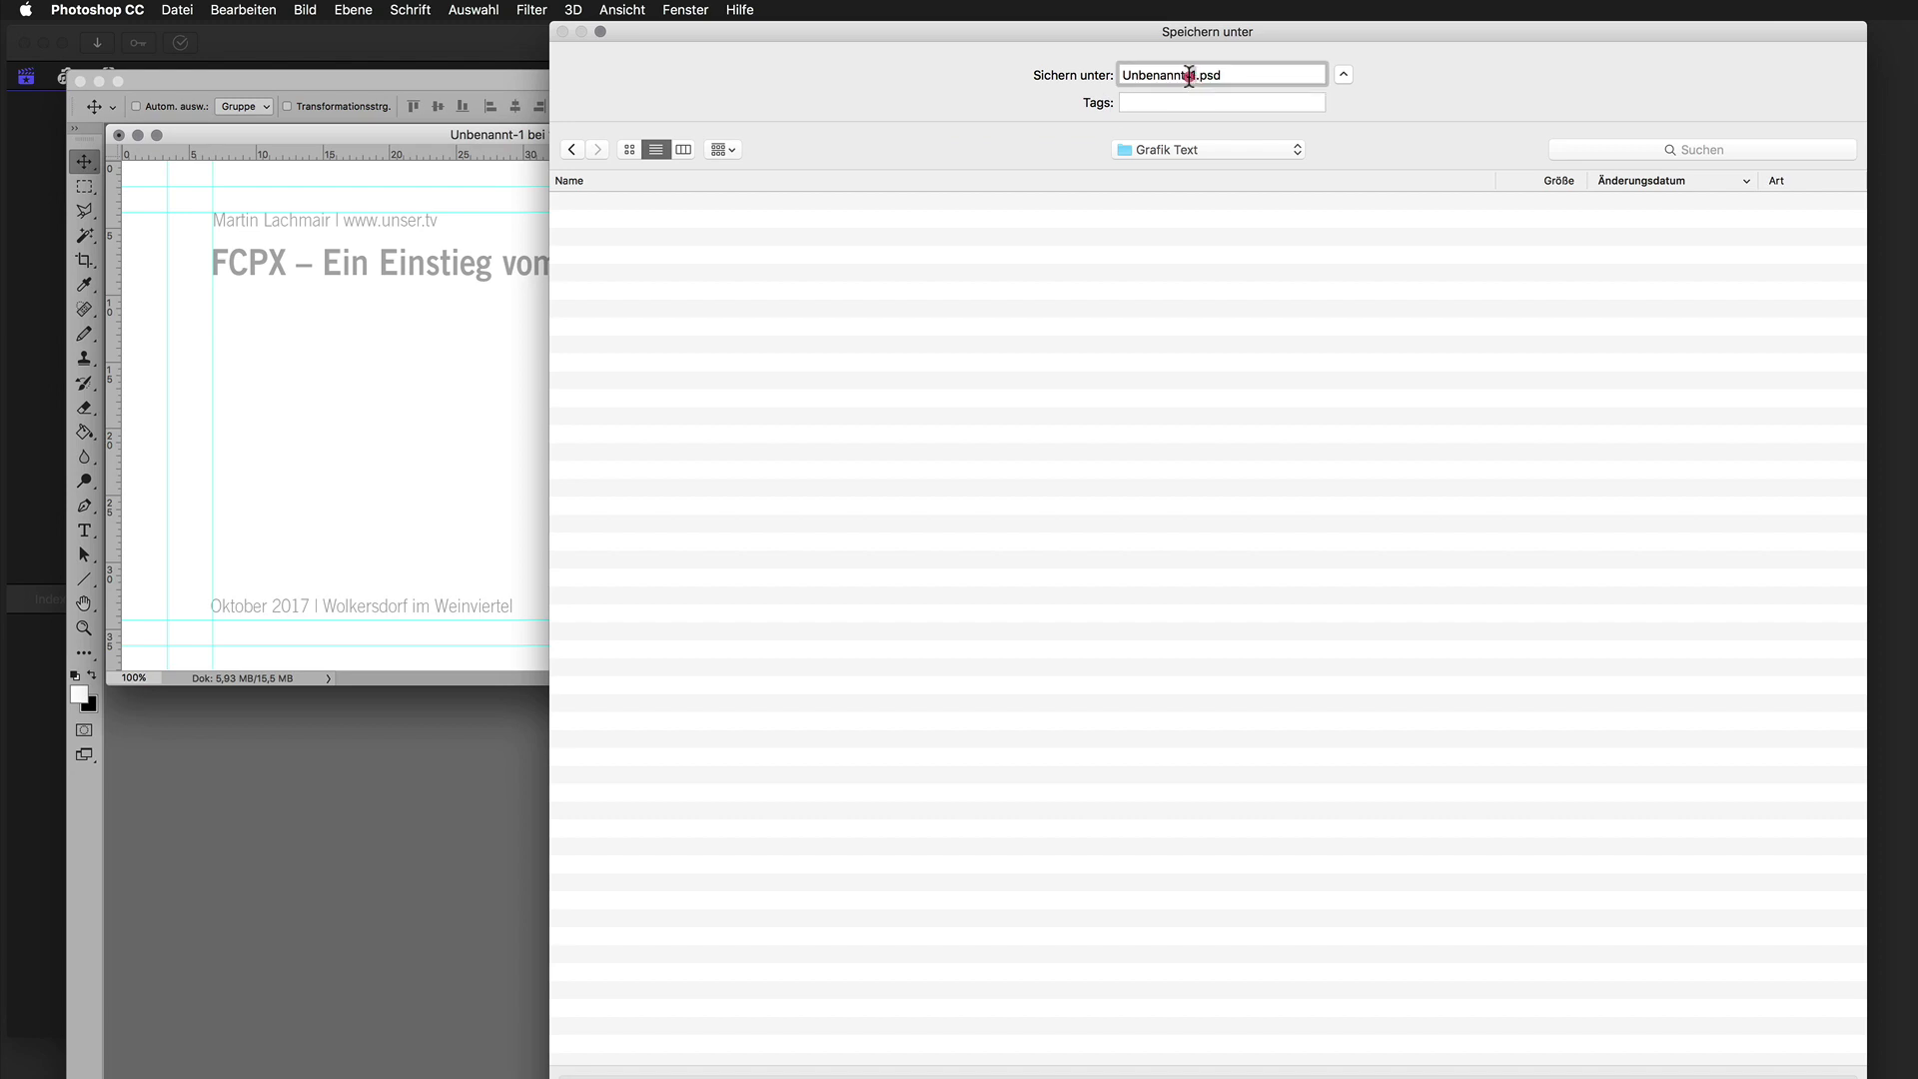
{"action": "type", "text": "Startgrafik"}
In Finder, check the contents of the Grafik Text and Musik artlist folders.
{"action": "left_click", "coordinate": [437, 245]}
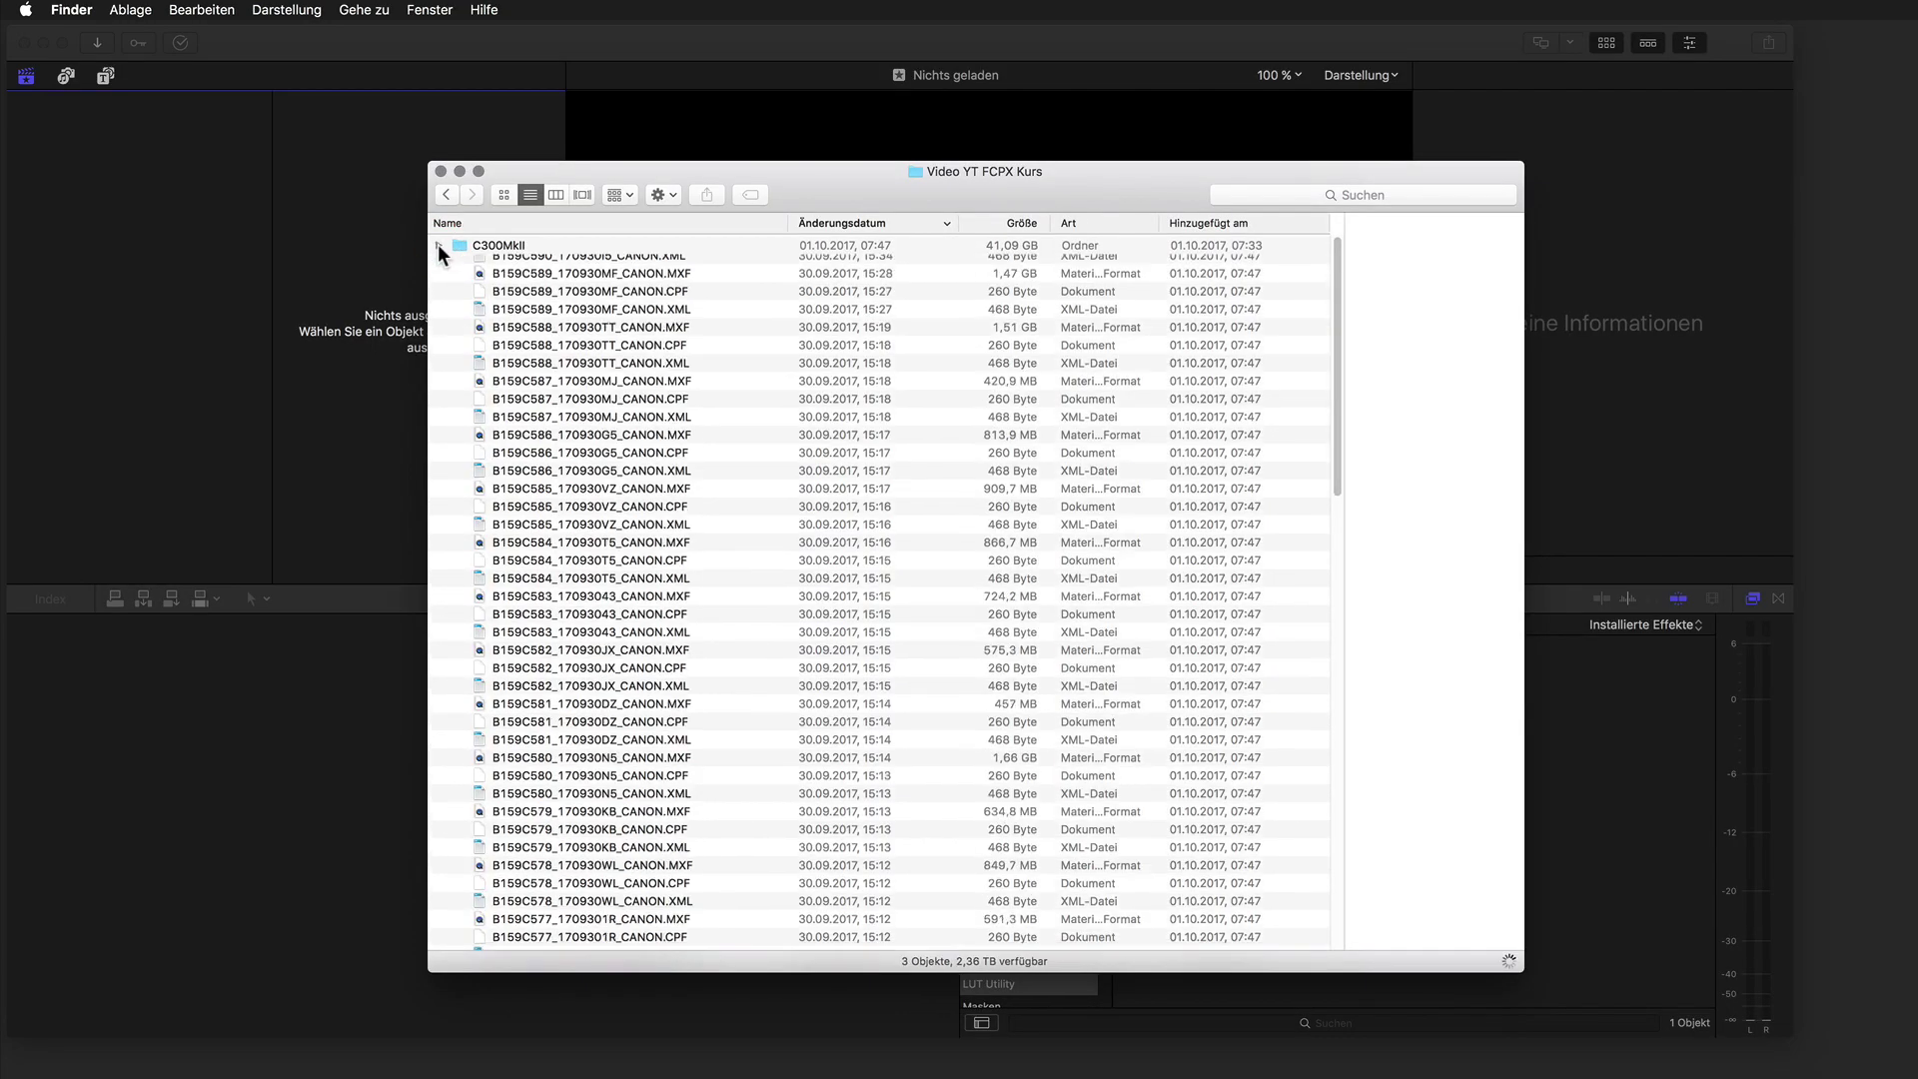
{"action": "left_click", "coordinate": [438, 264]}
{"action": "left_click", "coordinate": [439, 263]}
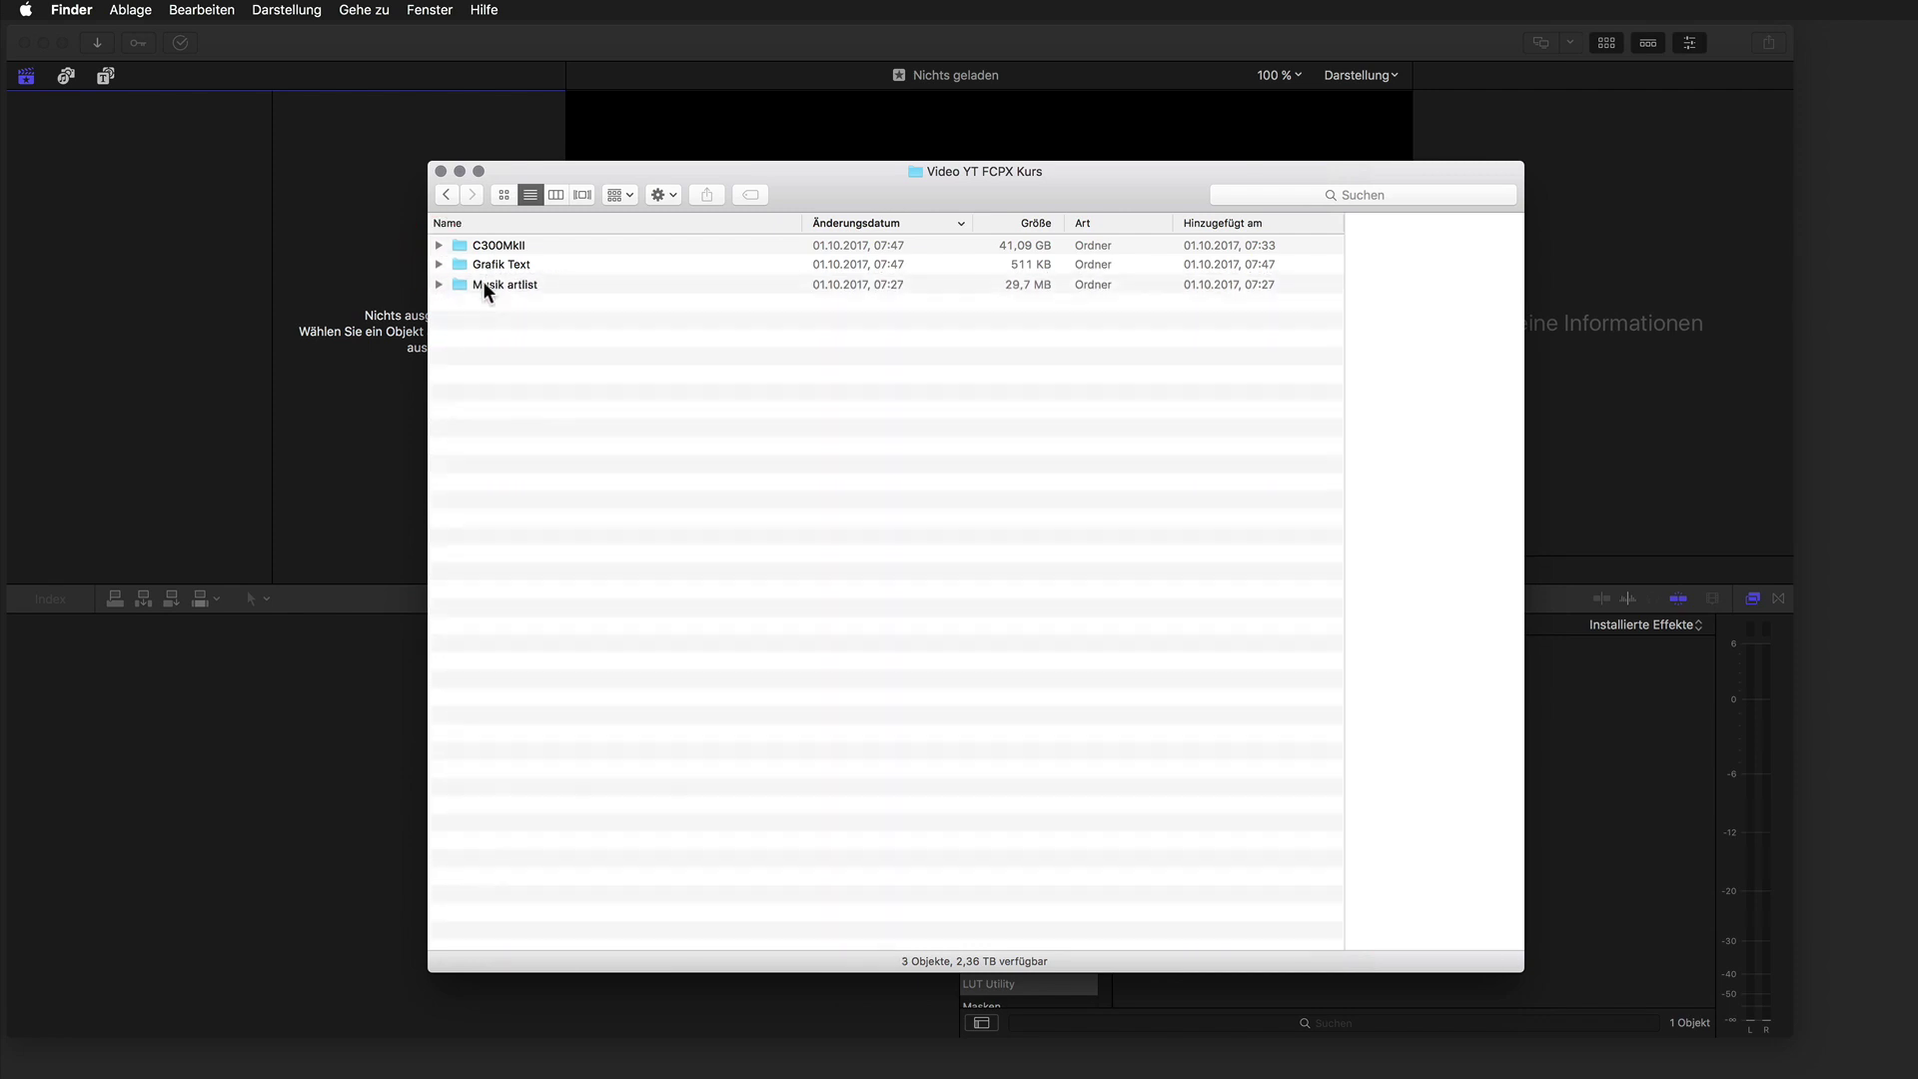
{"action": "left_click", "coordinate": [439, 282]}
{"action": "left_click", "coordinate": [439, 283]}
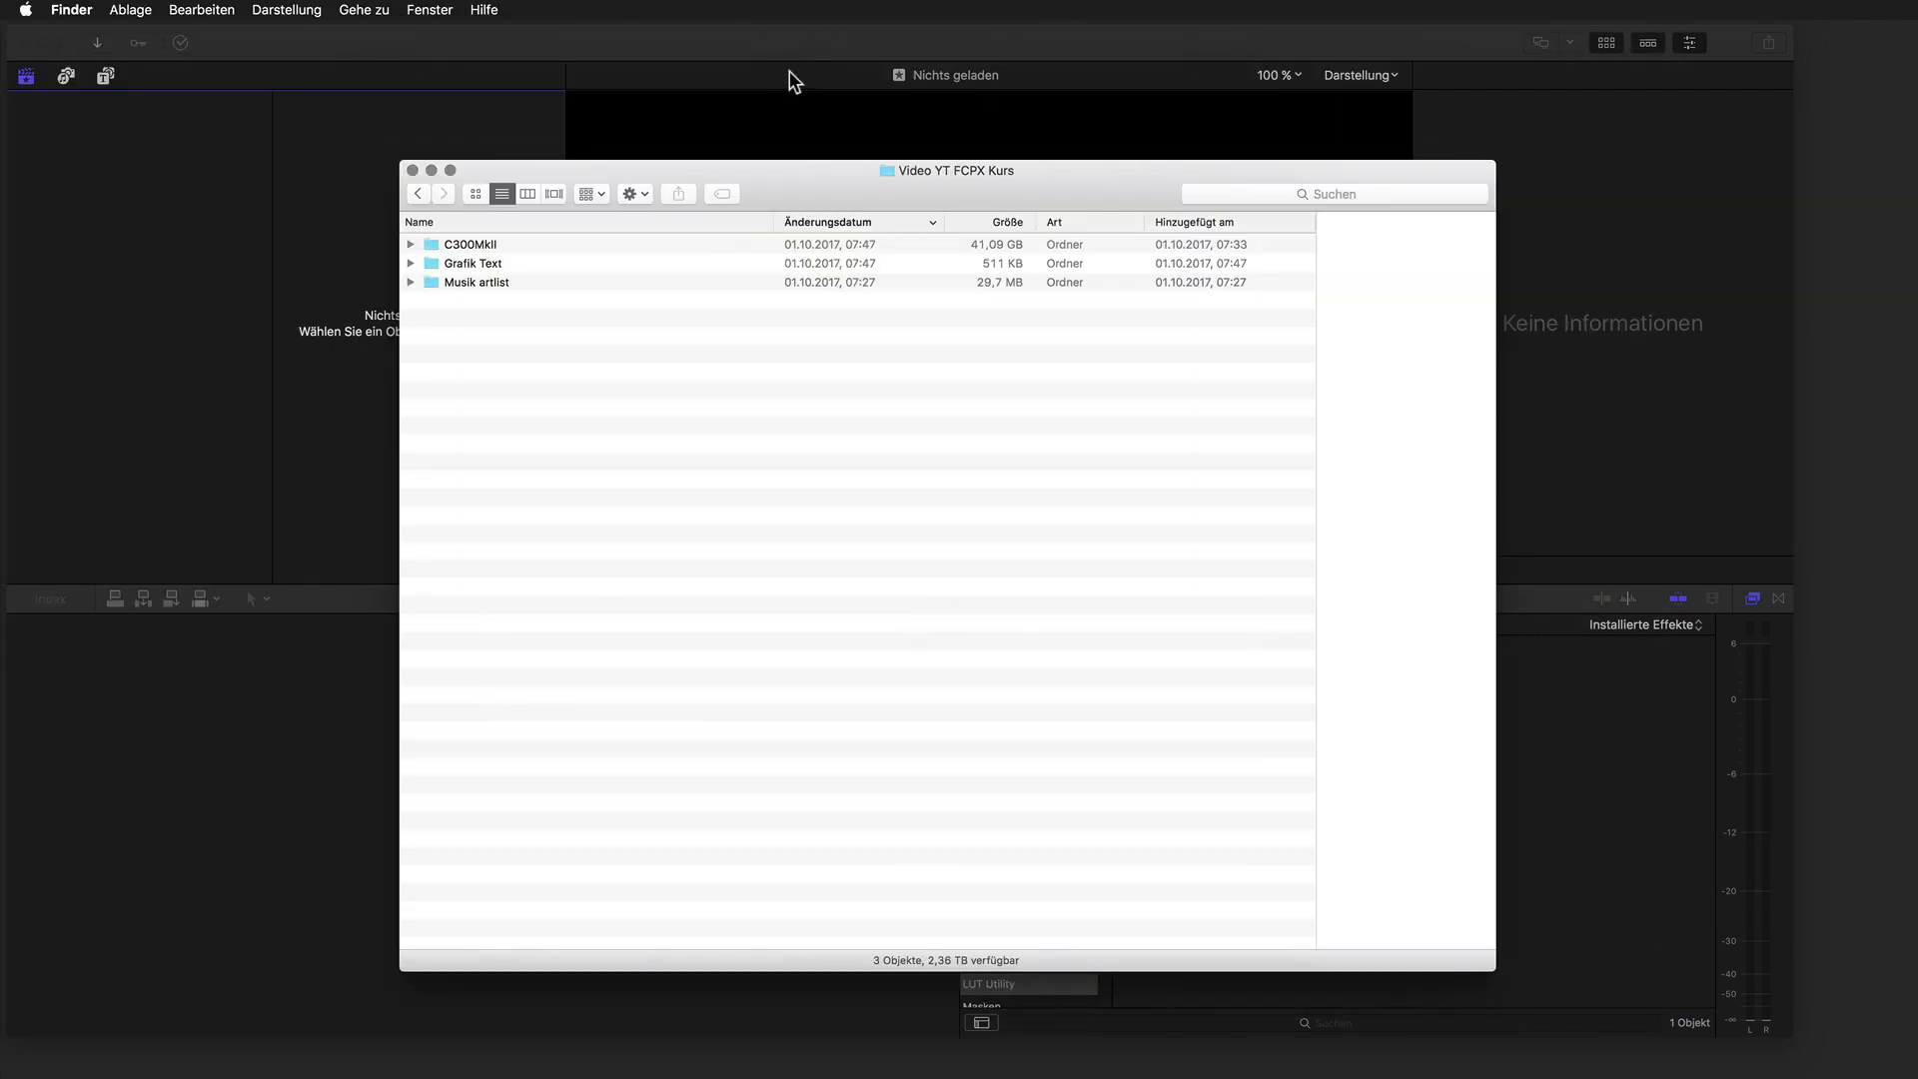
Switch to Final Cut Pro and show the Ablage > Neu submenu.
{"action": "left_click", "coordinate": [794, 80]}
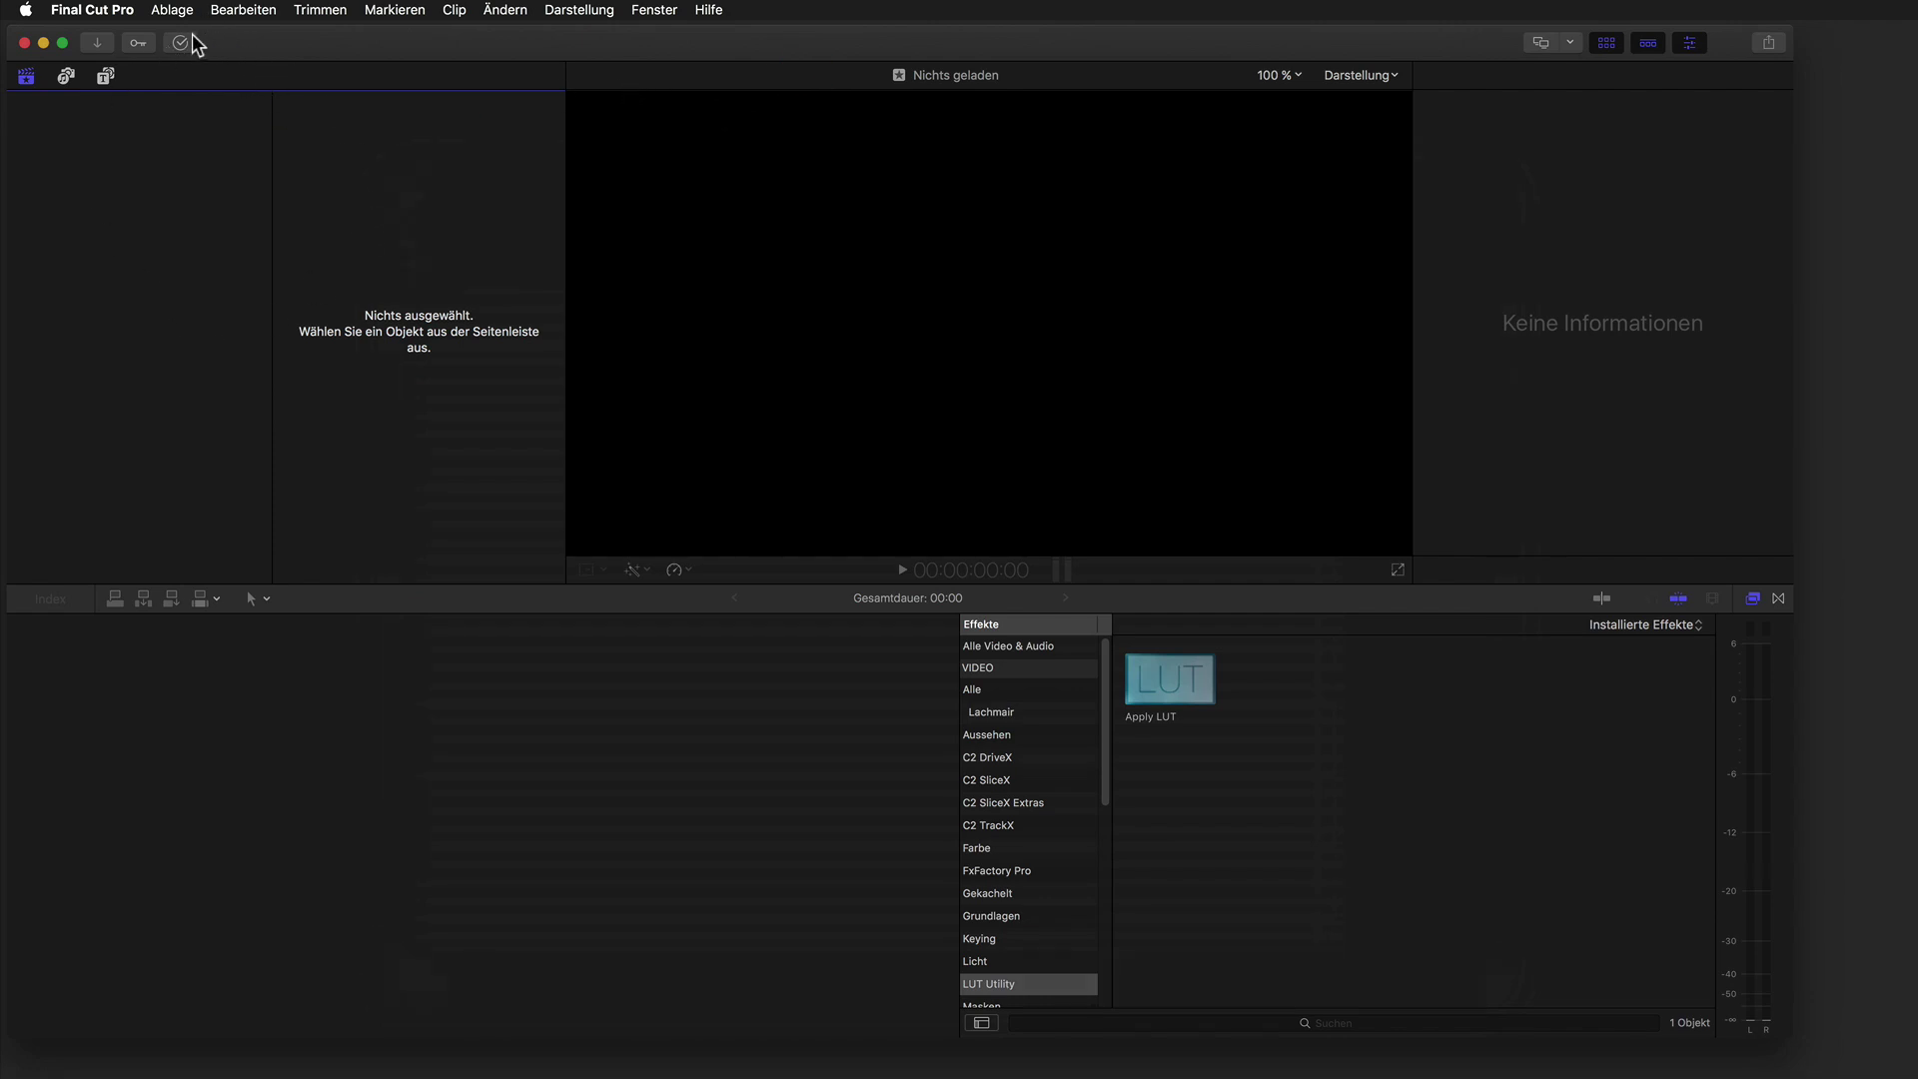
{"action": "left_click", "coordinate": [172, 10]}
{"action": "mouse_move", "coordinate": [200, 32]}
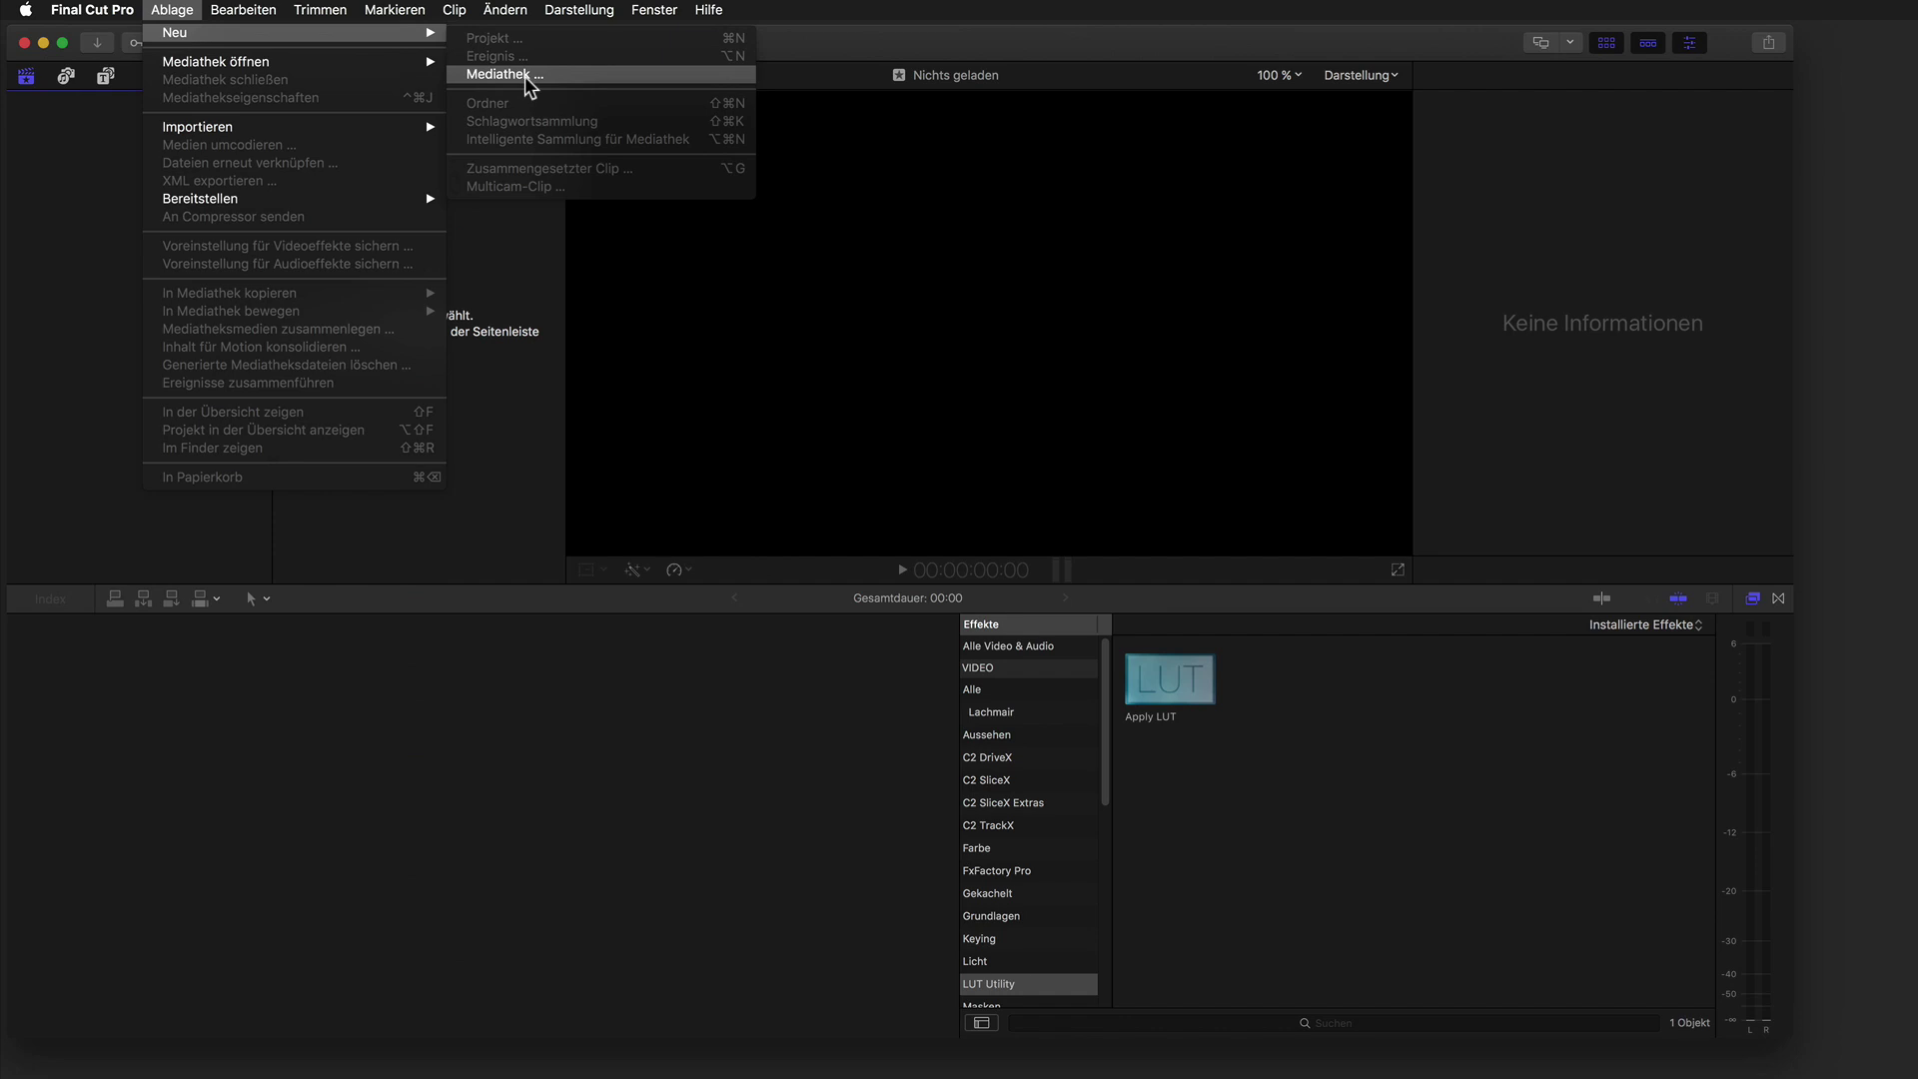
Create the library 'YT Tutorial FCPX Einstieg' saved in the Video YT FCPX Kurs folder.
{"action": "left_click", "coordinate": [525, 78]}
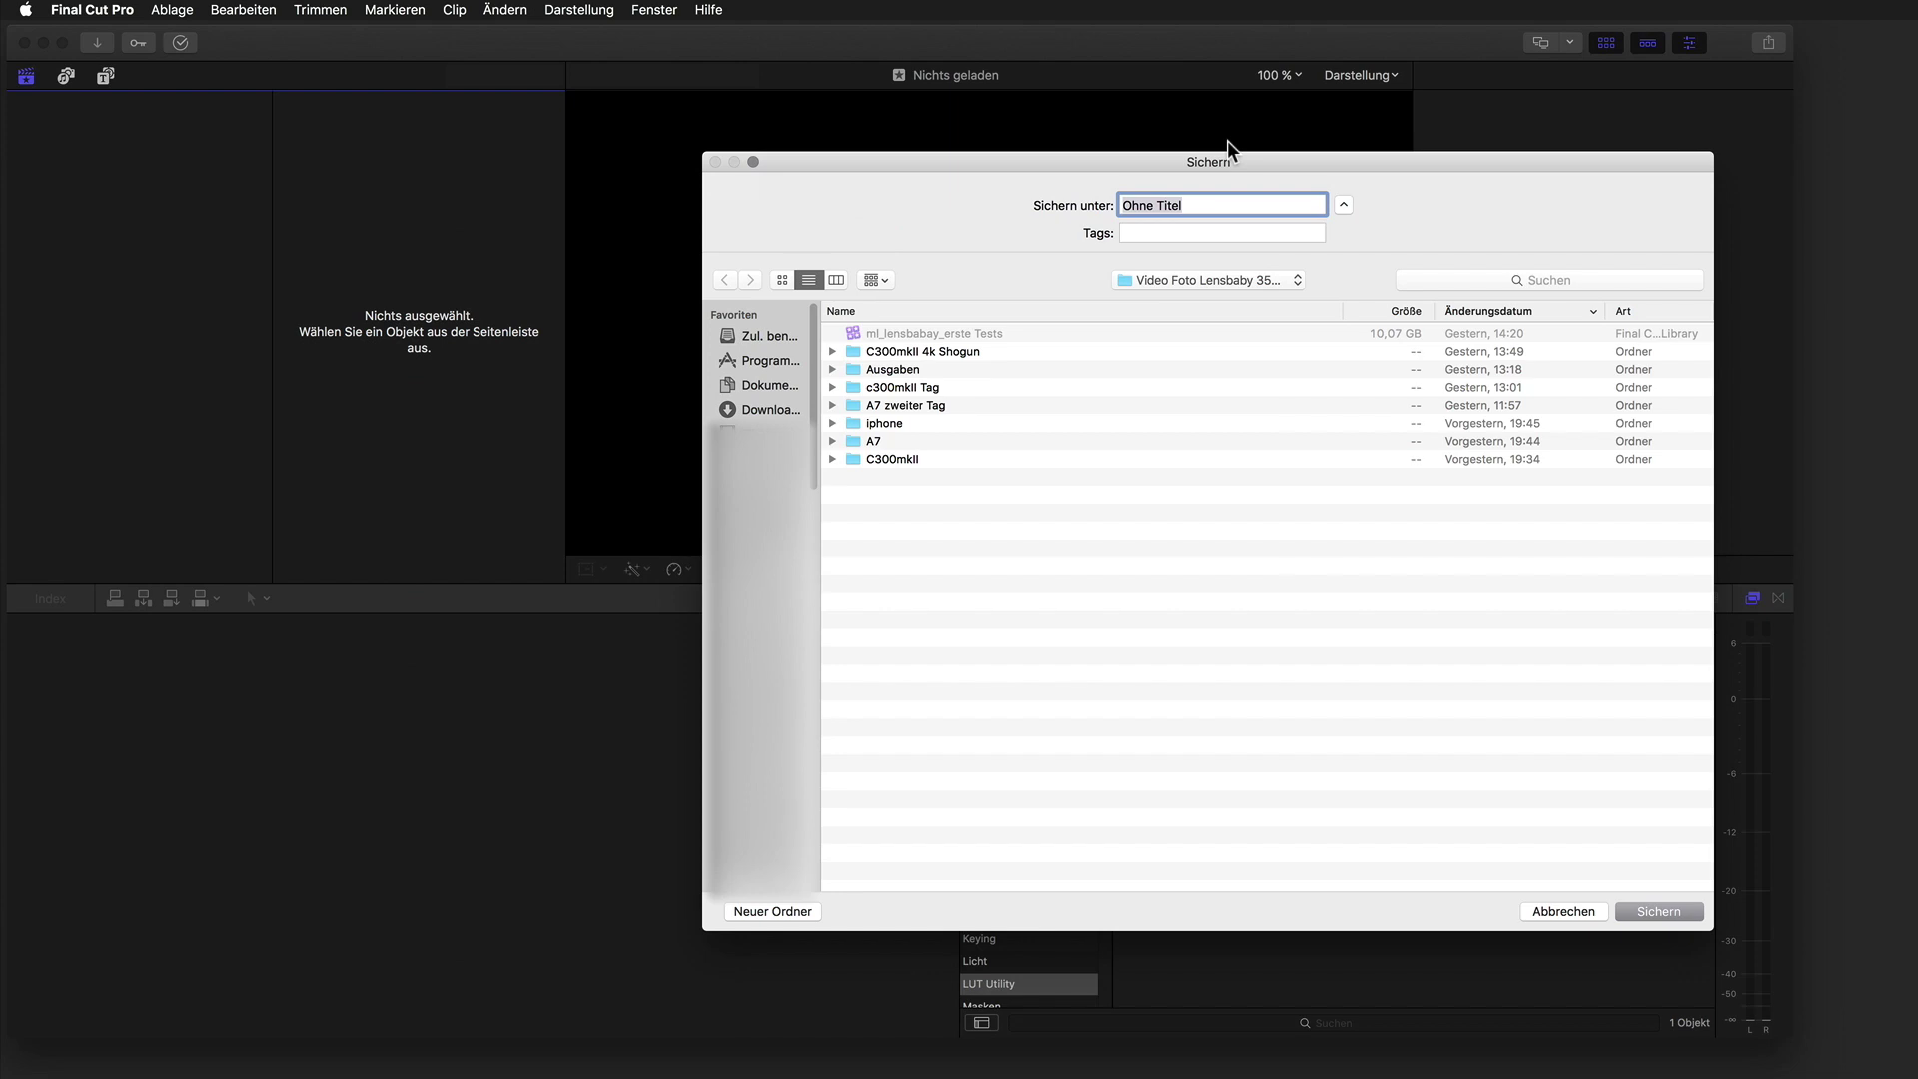
{"action": "type", "text": "X Einstieg"}
{"action": "left_click", "coordinate": [1177, 280]}
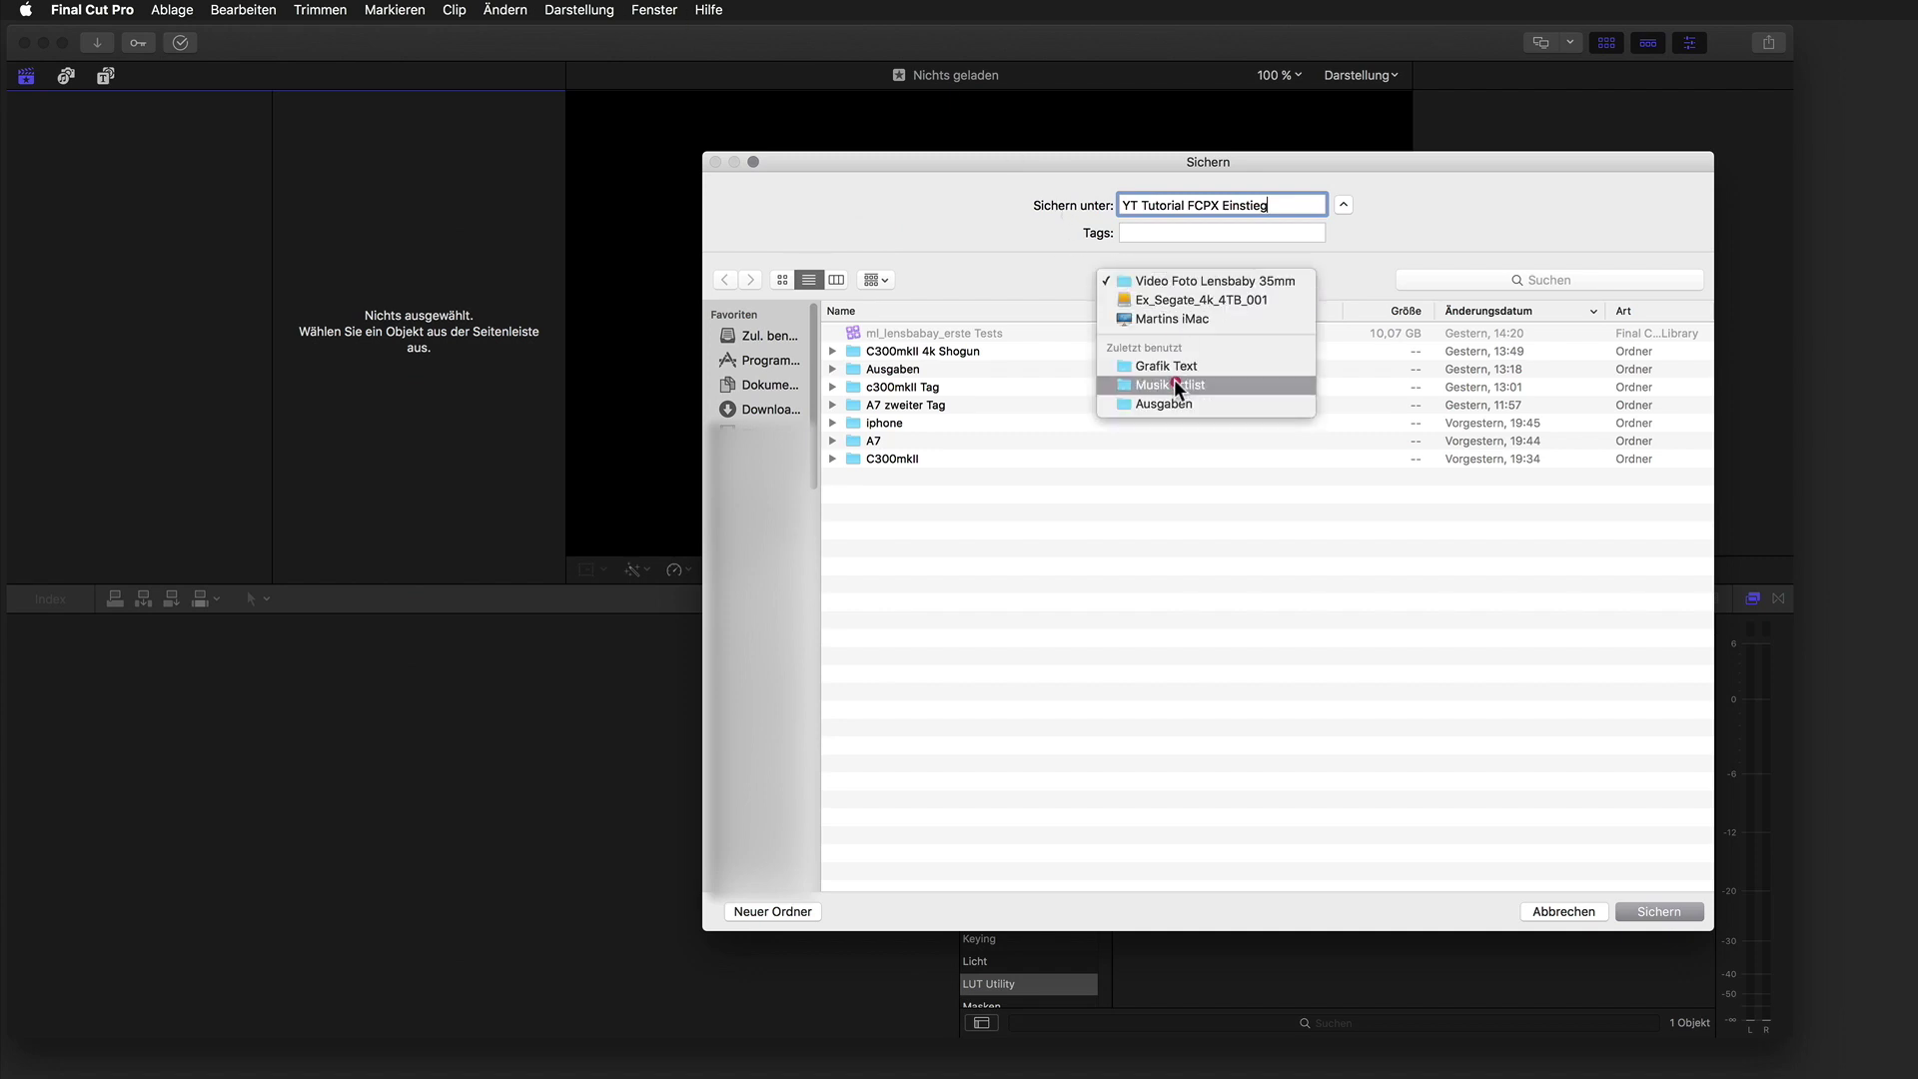
{"action": "left_click", "coordinate": [1183, 280]}
{"action": "left_click", "coordinate": [1184, 295]}
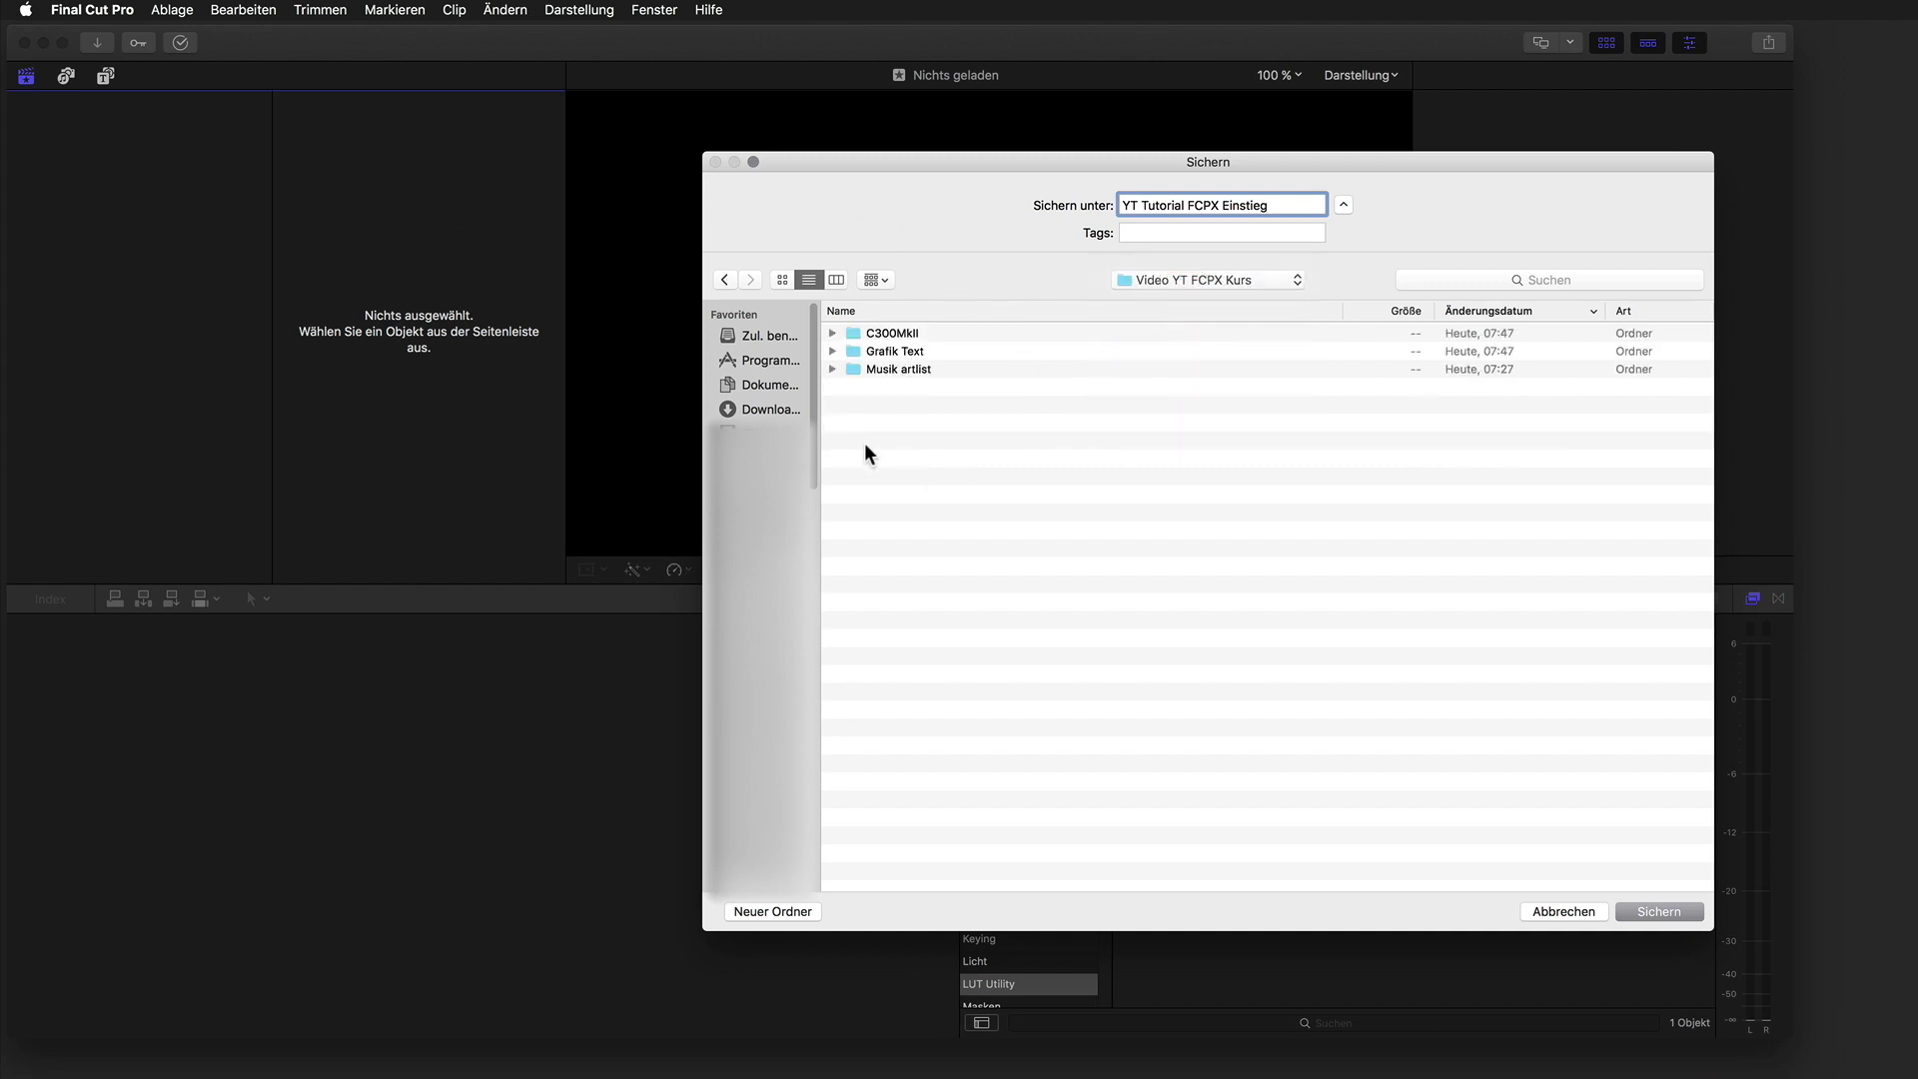
{"action": "left_click", "coordinate": [1660, 909]}
{"action": "left_click_drag", "start_coordinate": [881, 203], "coordinate": [995, 212]}
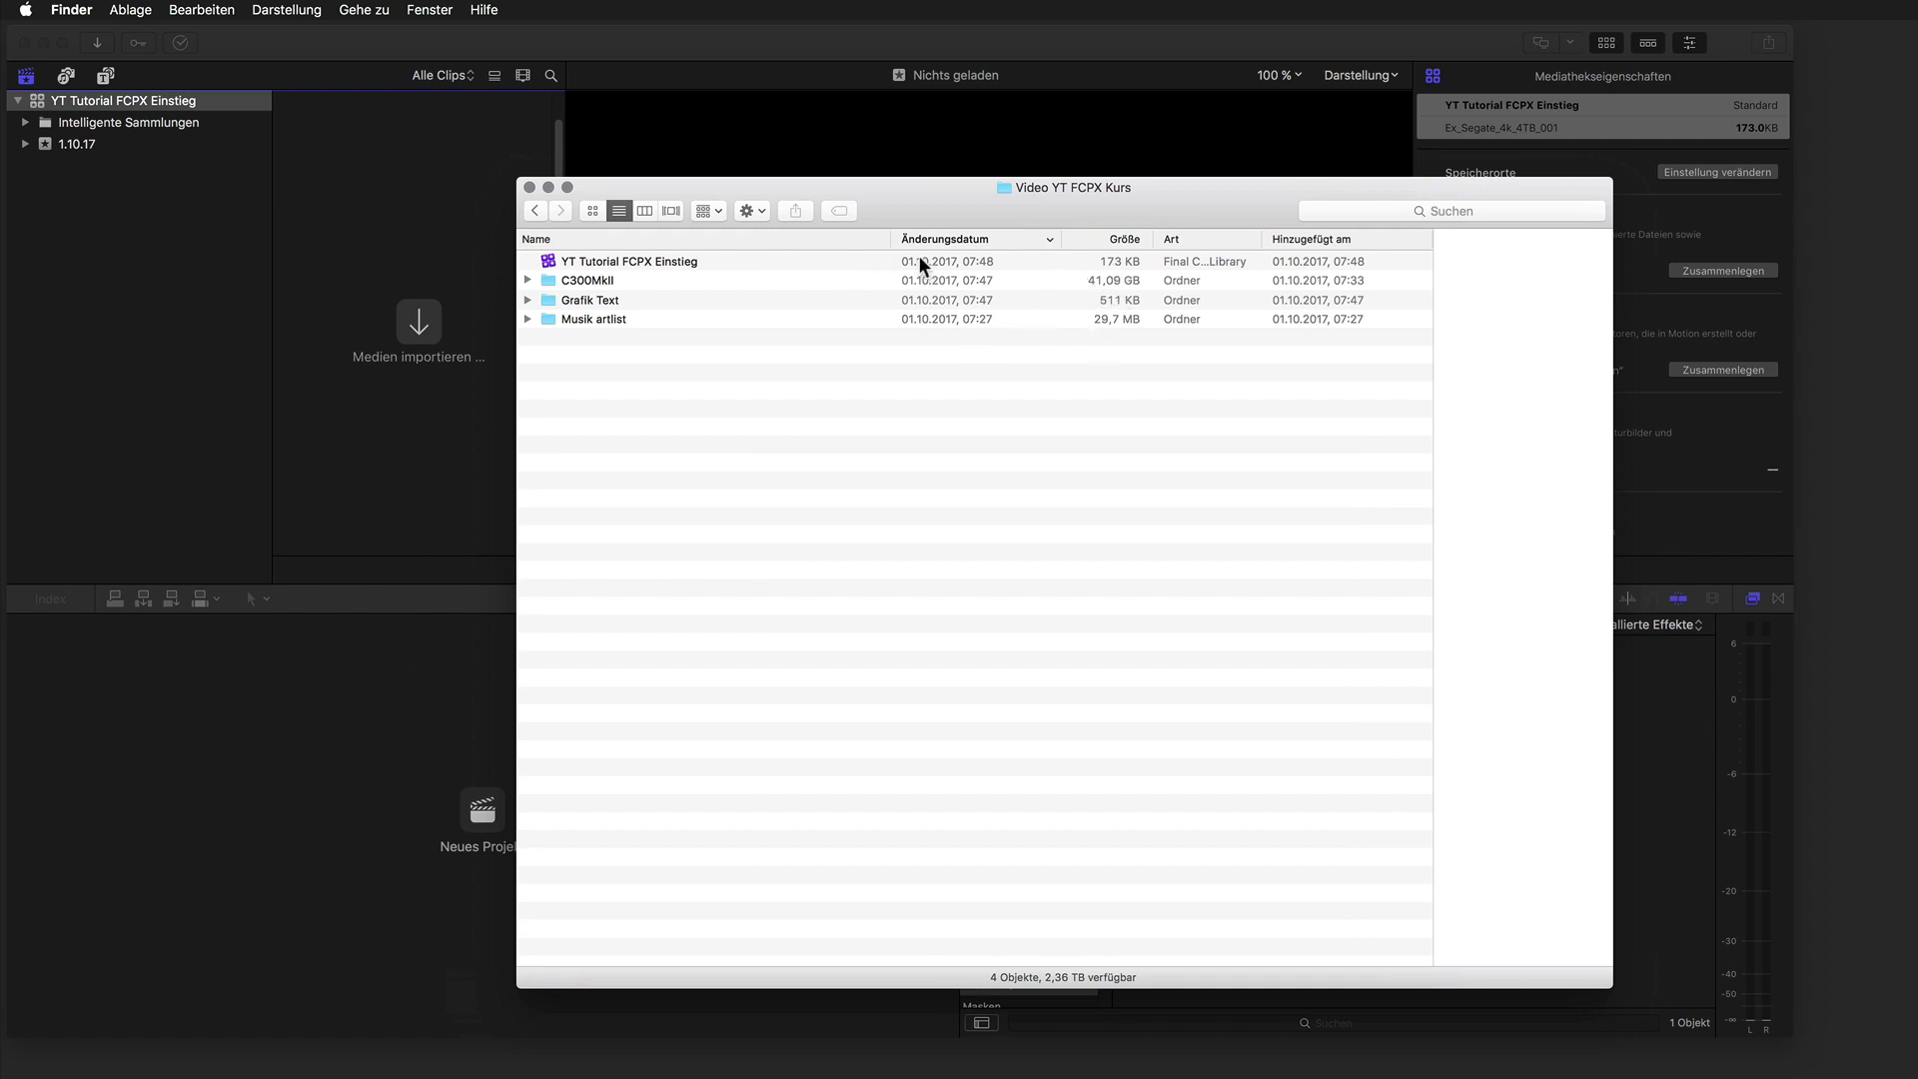
Preview the YT Tutorial FCPX Einstieg library file in Finder, then close the window.
{"action": "left_click", "coordinate": [686, 259]}
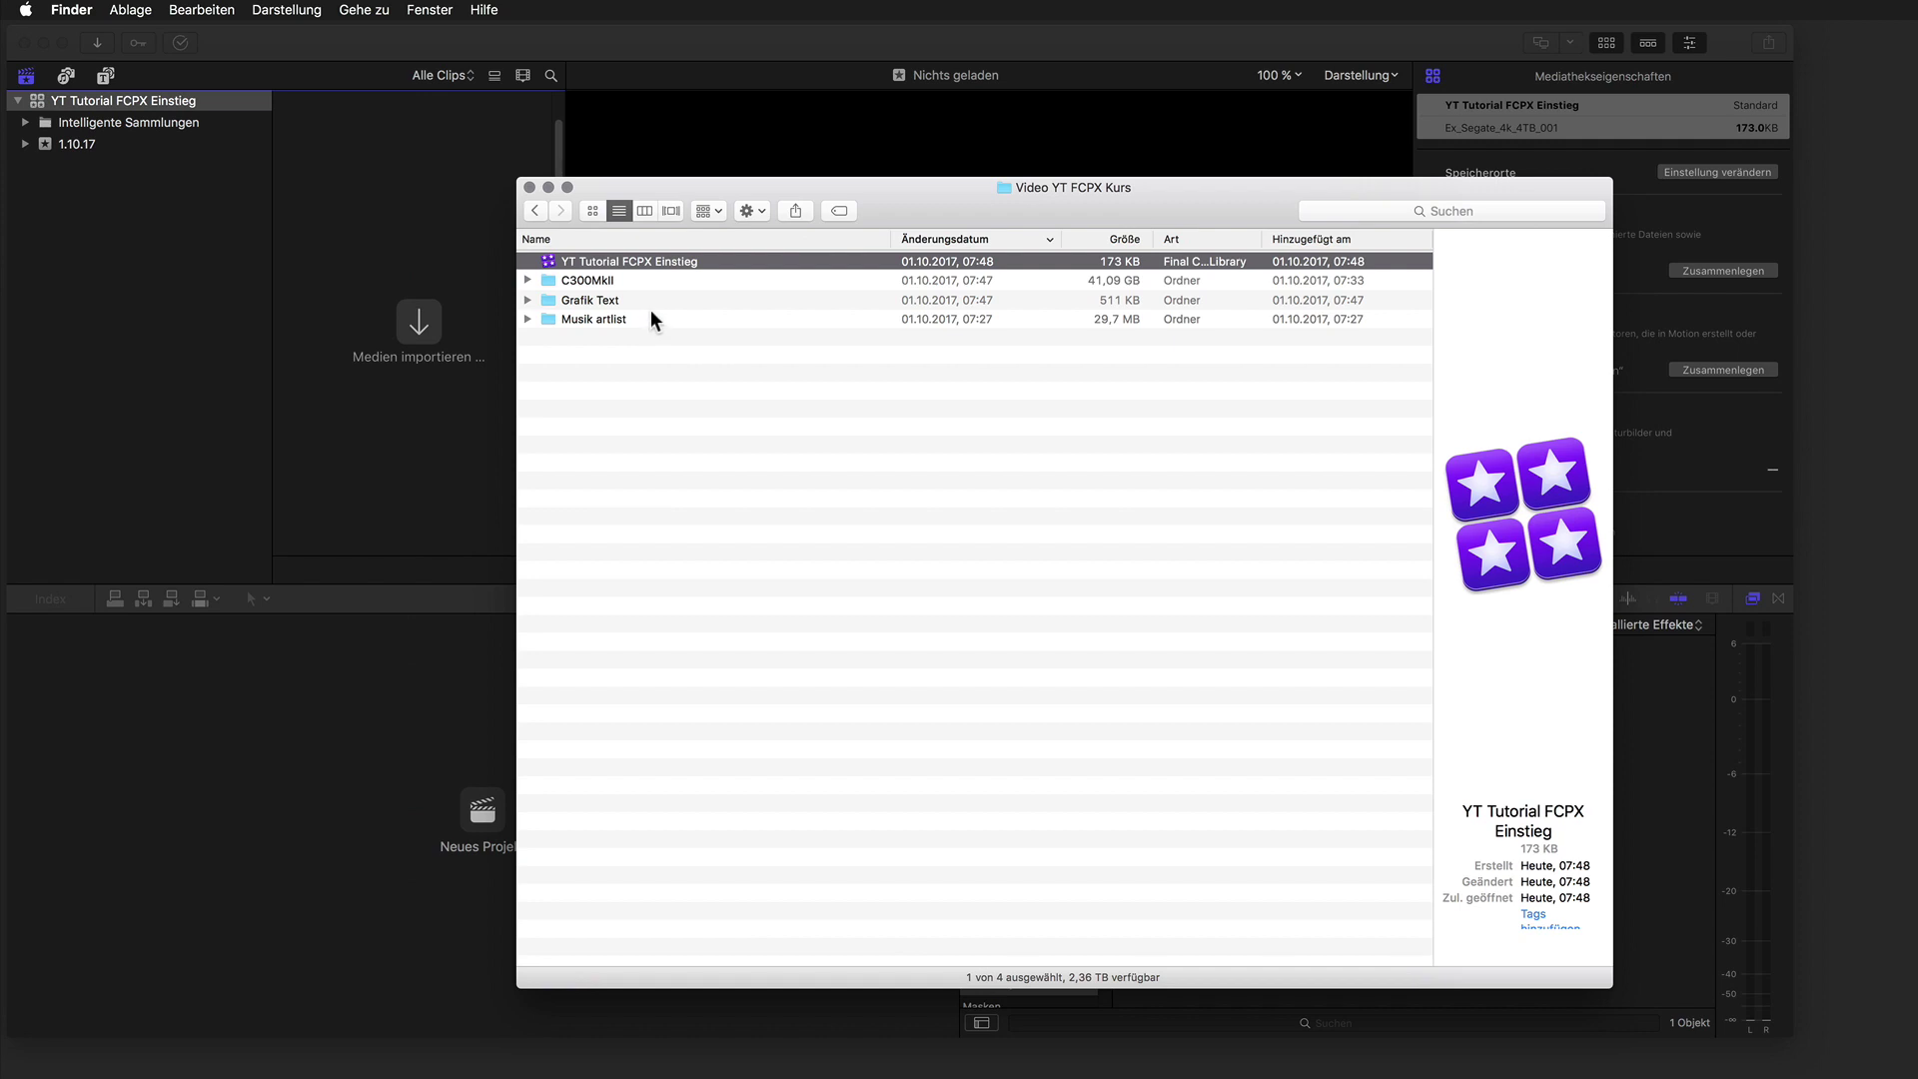
{"action": "left_click", "coordinate": [697, 164]}
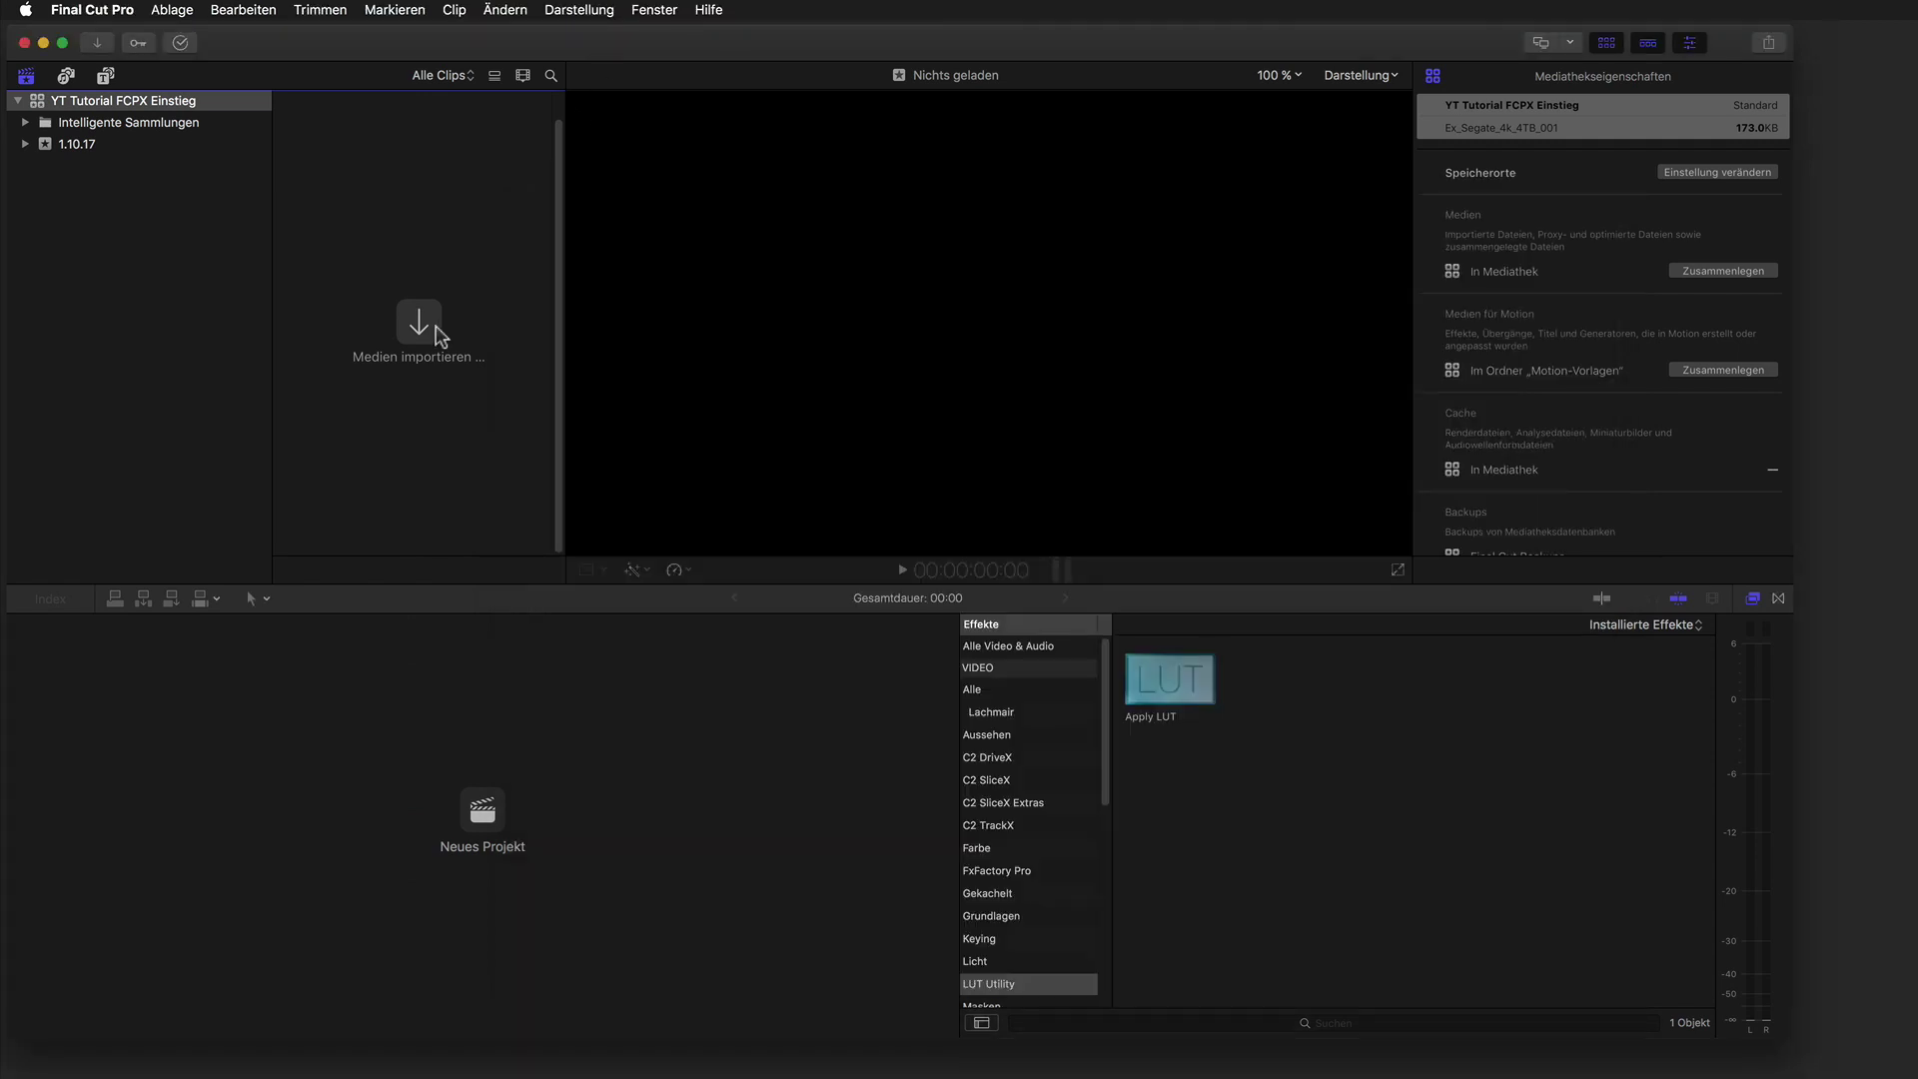
On Ex_Segate_4k_4TB_001, select C300MkII, Grafik Text and Musik artlist, enabling Optimierte Medien erstellen.
{"action": "left_click", "coordinate": [428, 332]}
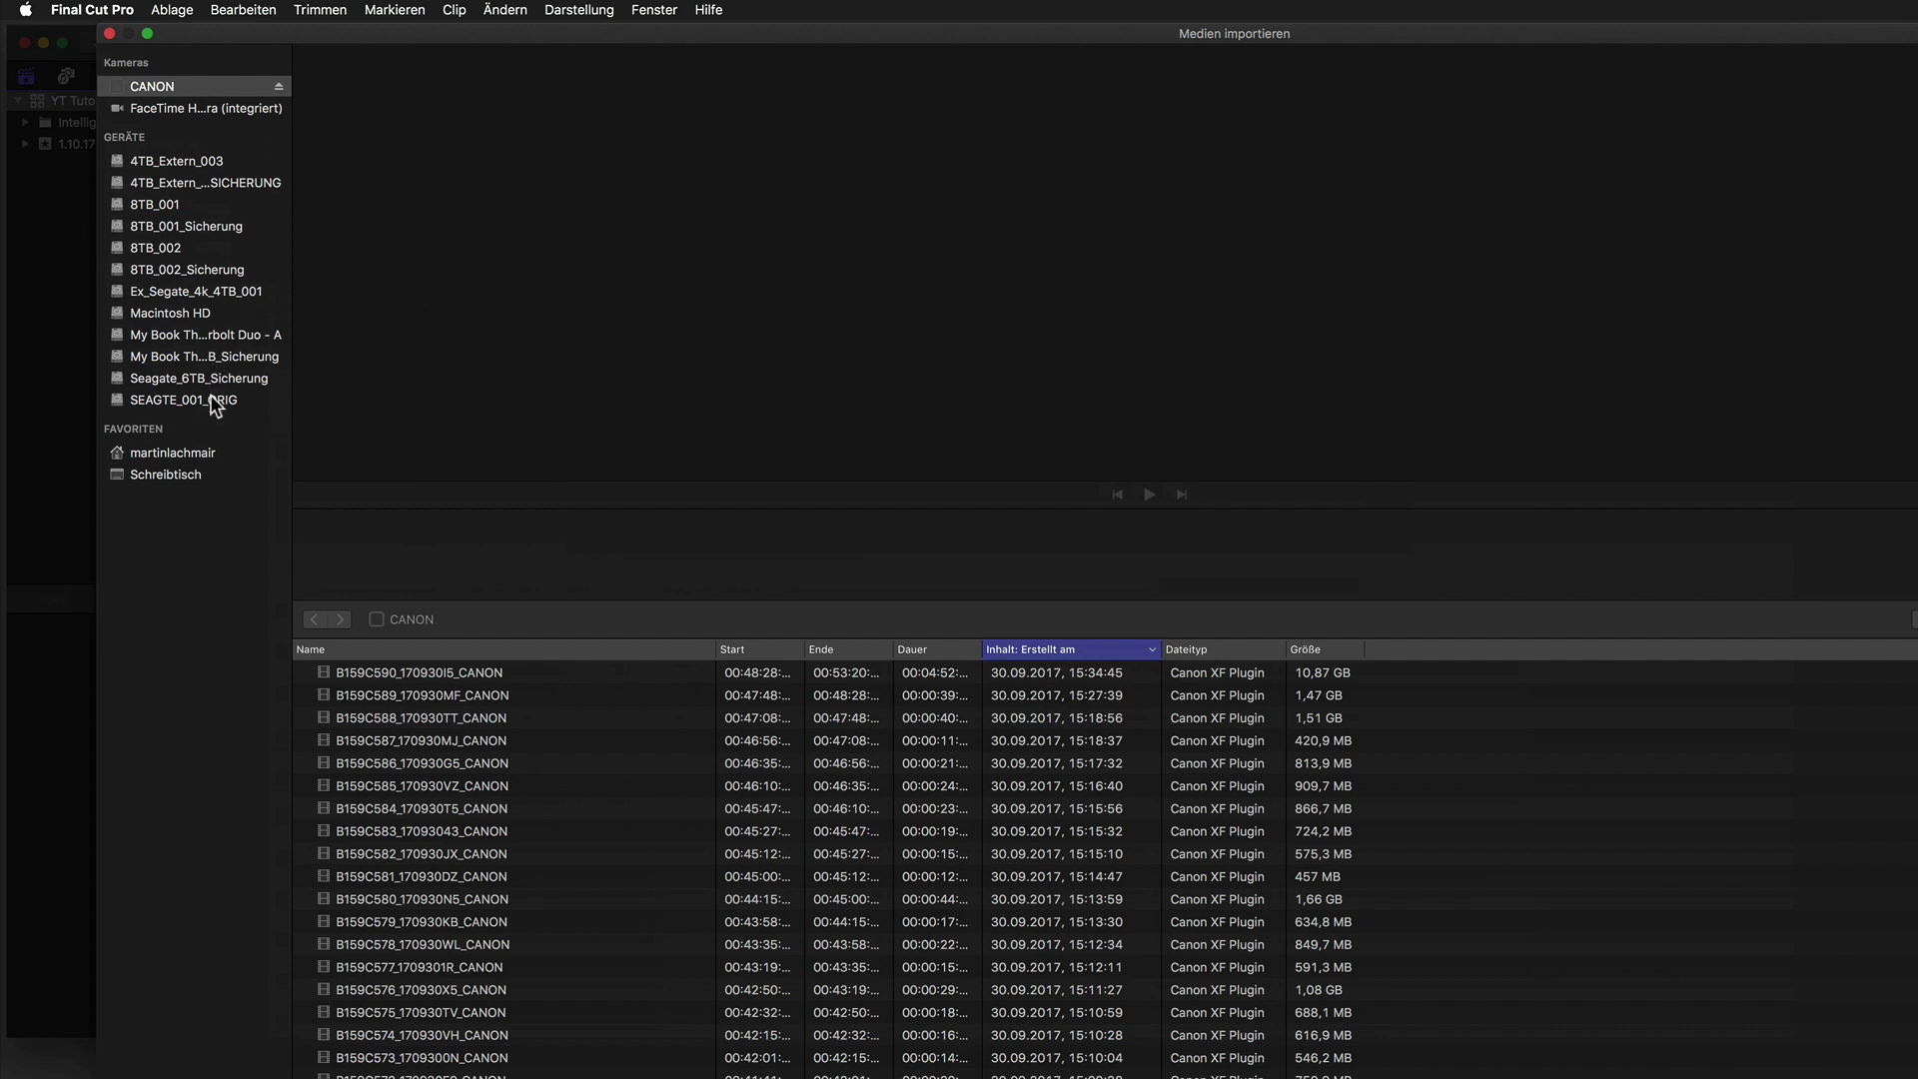
{"action": "left_click", "coordinate": [190, 290]}
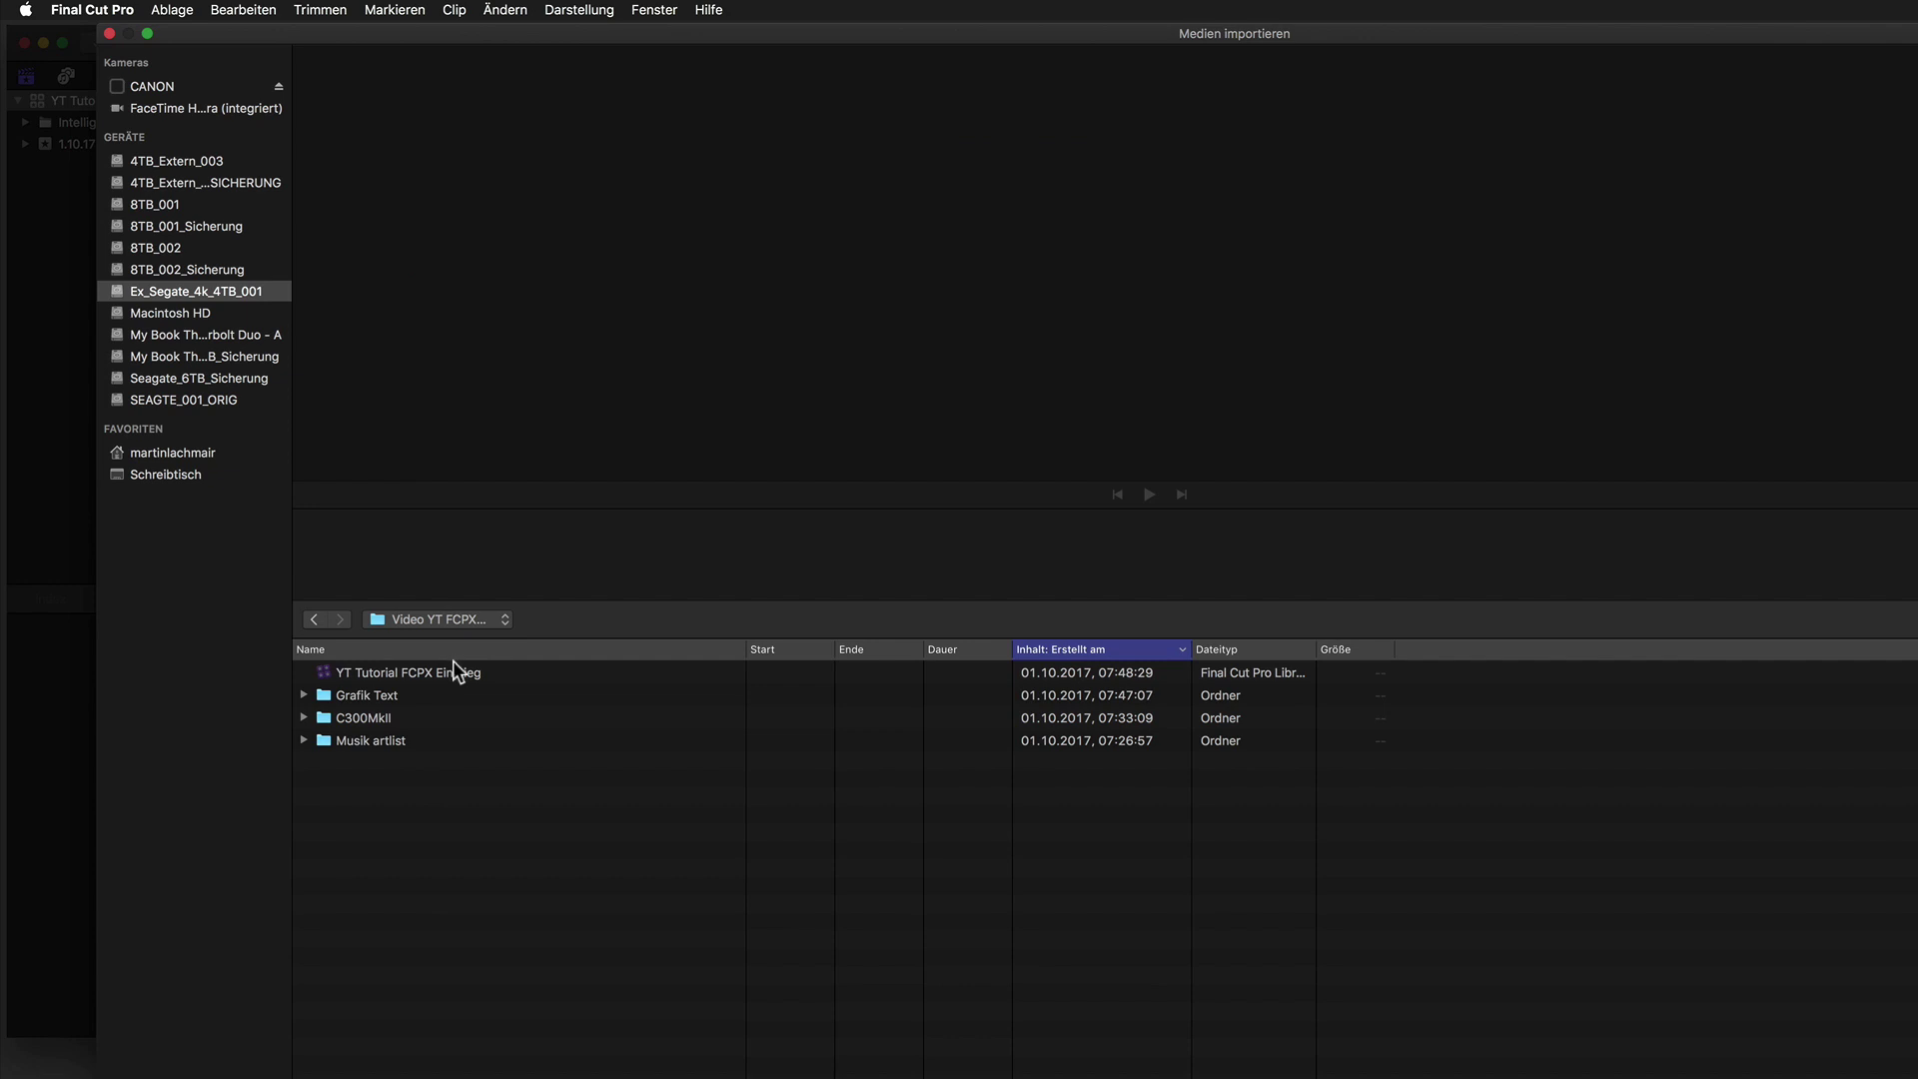
{"action": "left_click", "coordinate": [392, 719]}
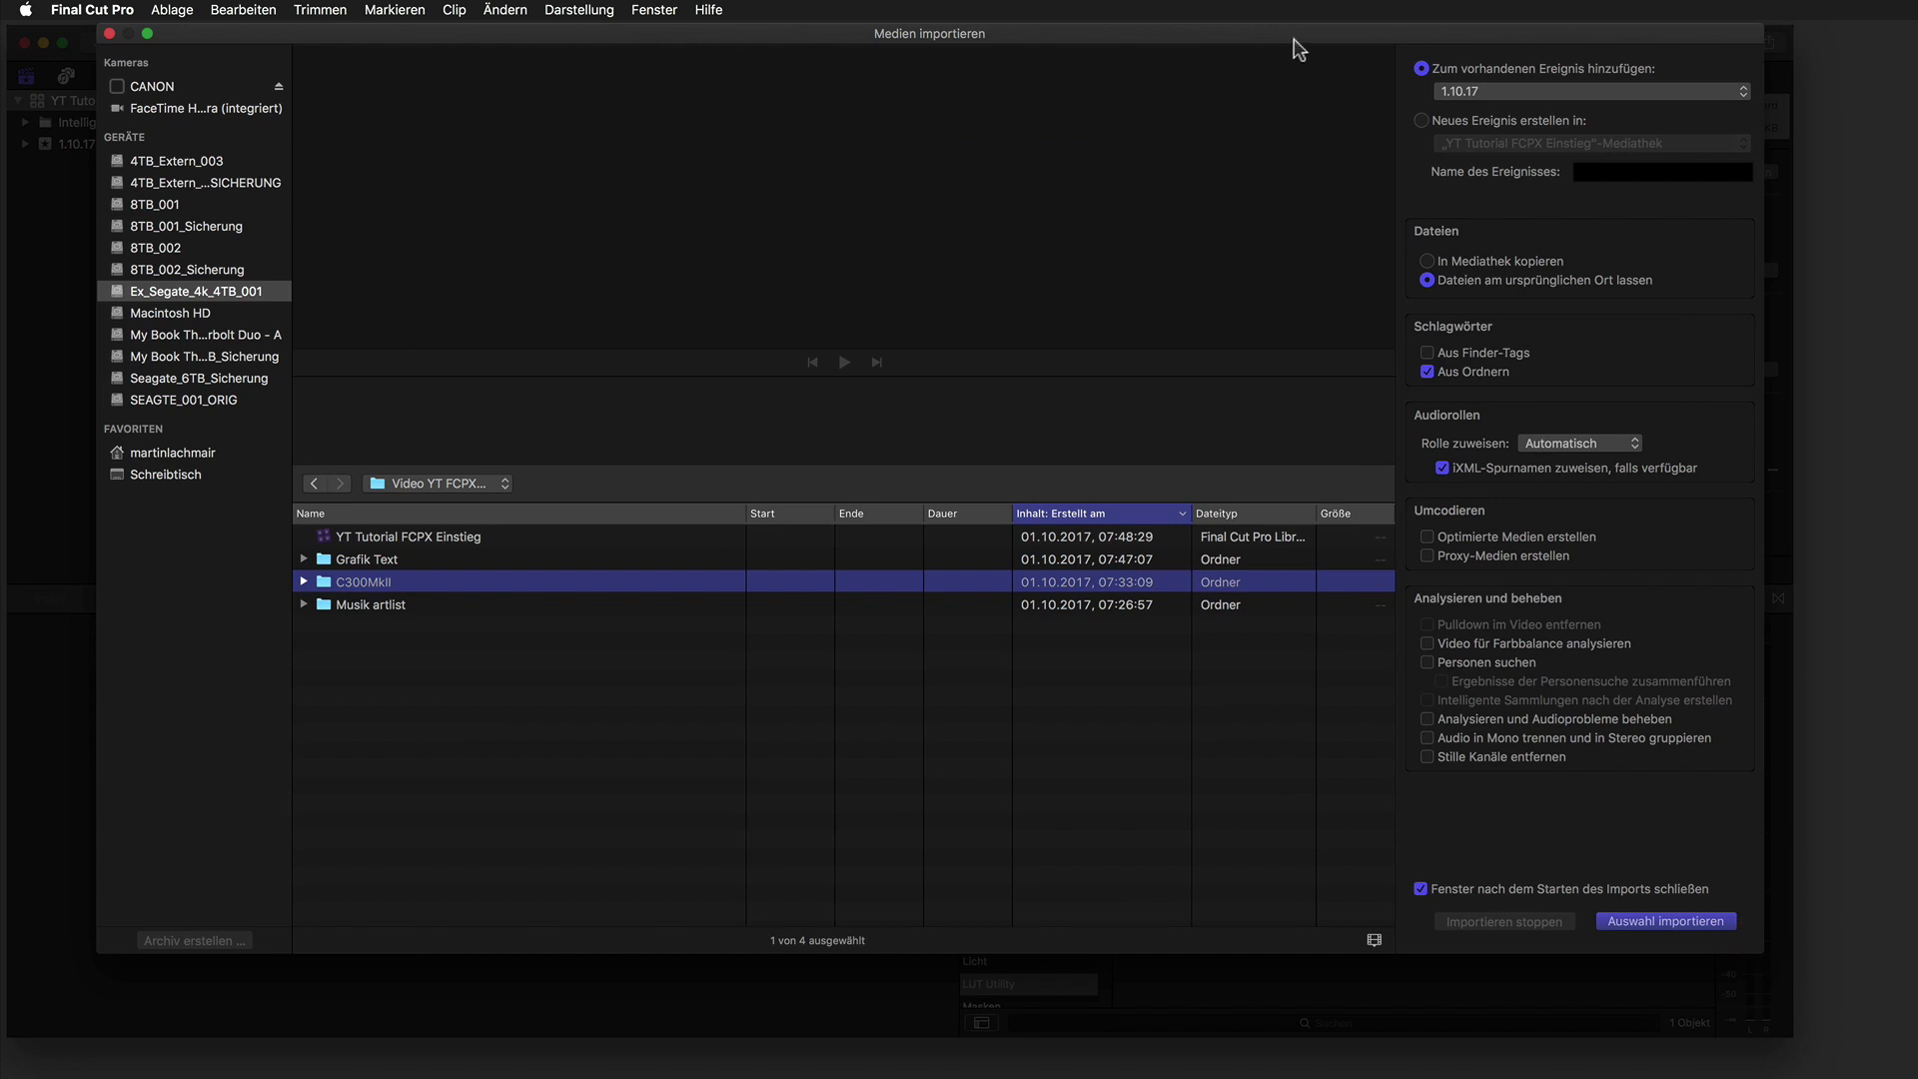
{"action": "left_click_drag", "start_coordinate": [1293, 40], "coordinate": [1268, 74]}
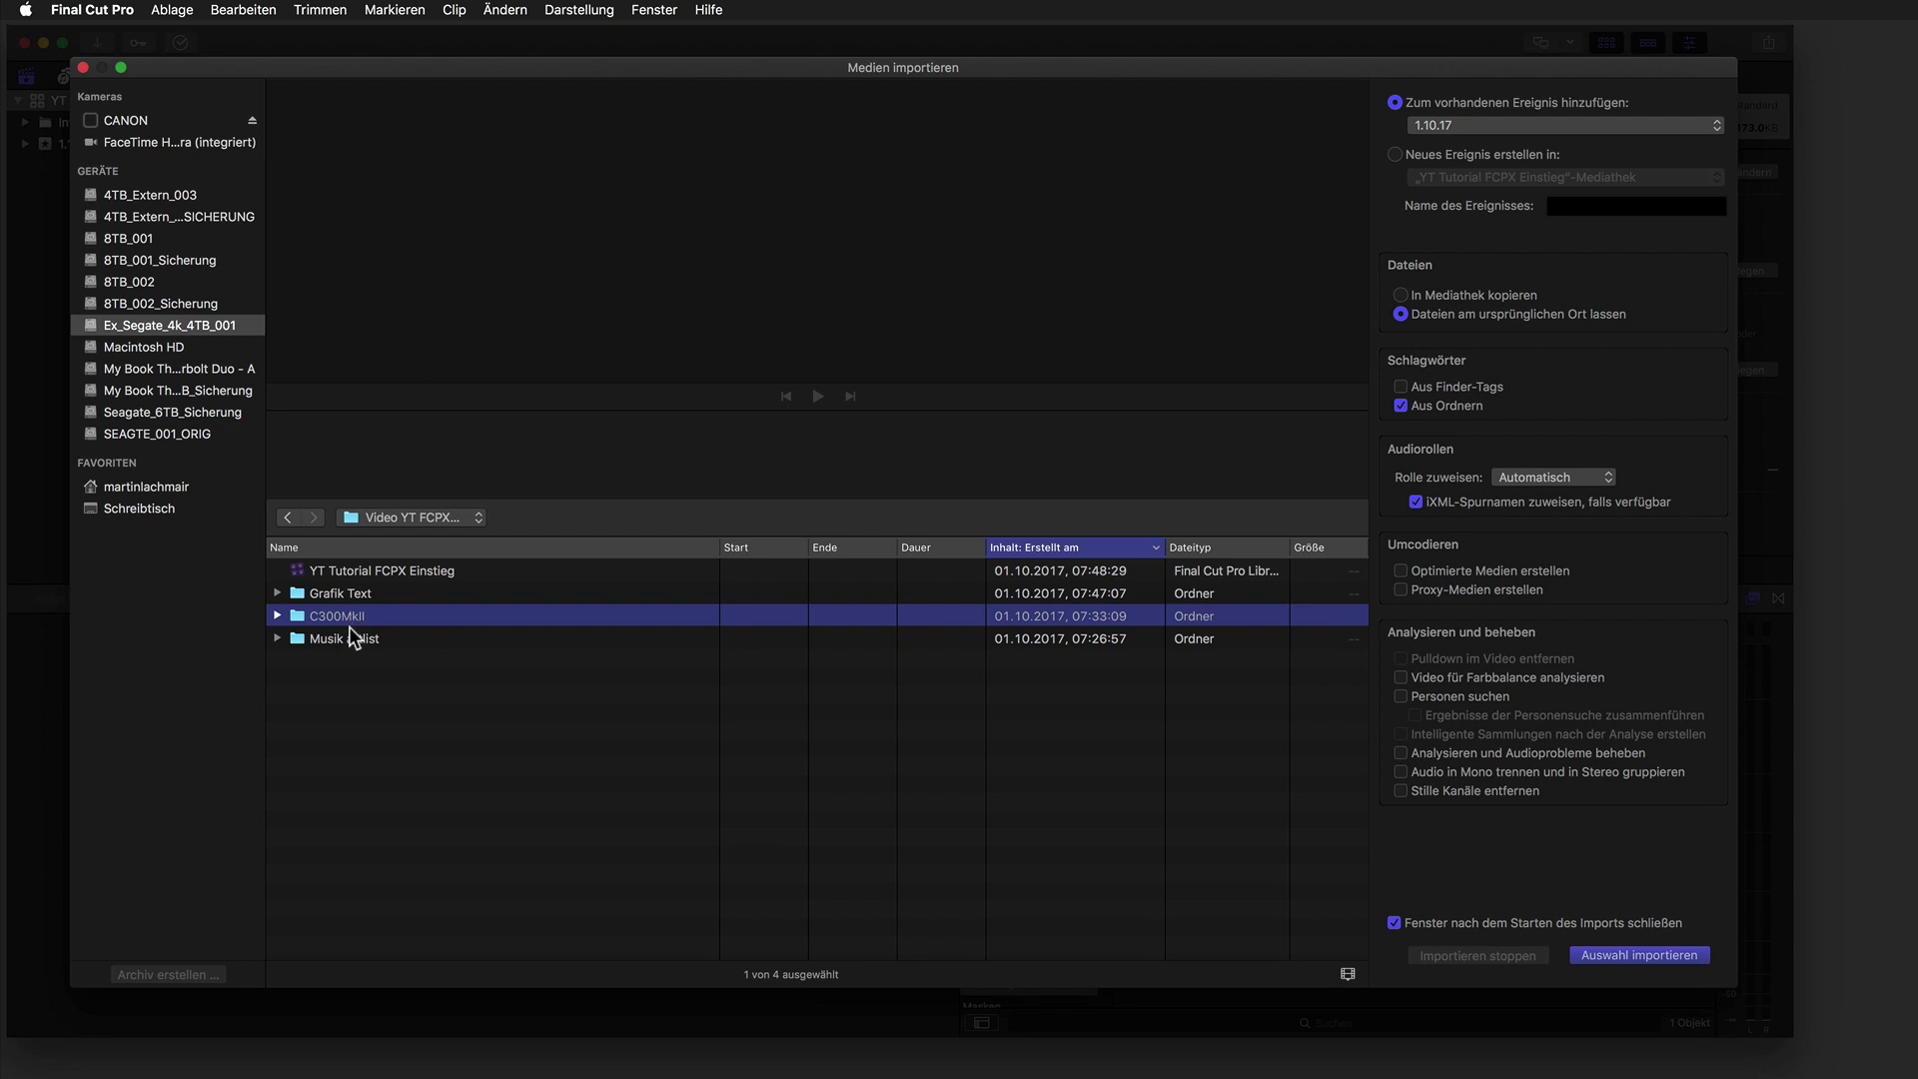
{"action": "left_click", "coordinate": [385, 597]}
{"action": "left_click", "coordinate": [390, 615], "text": "shift"}
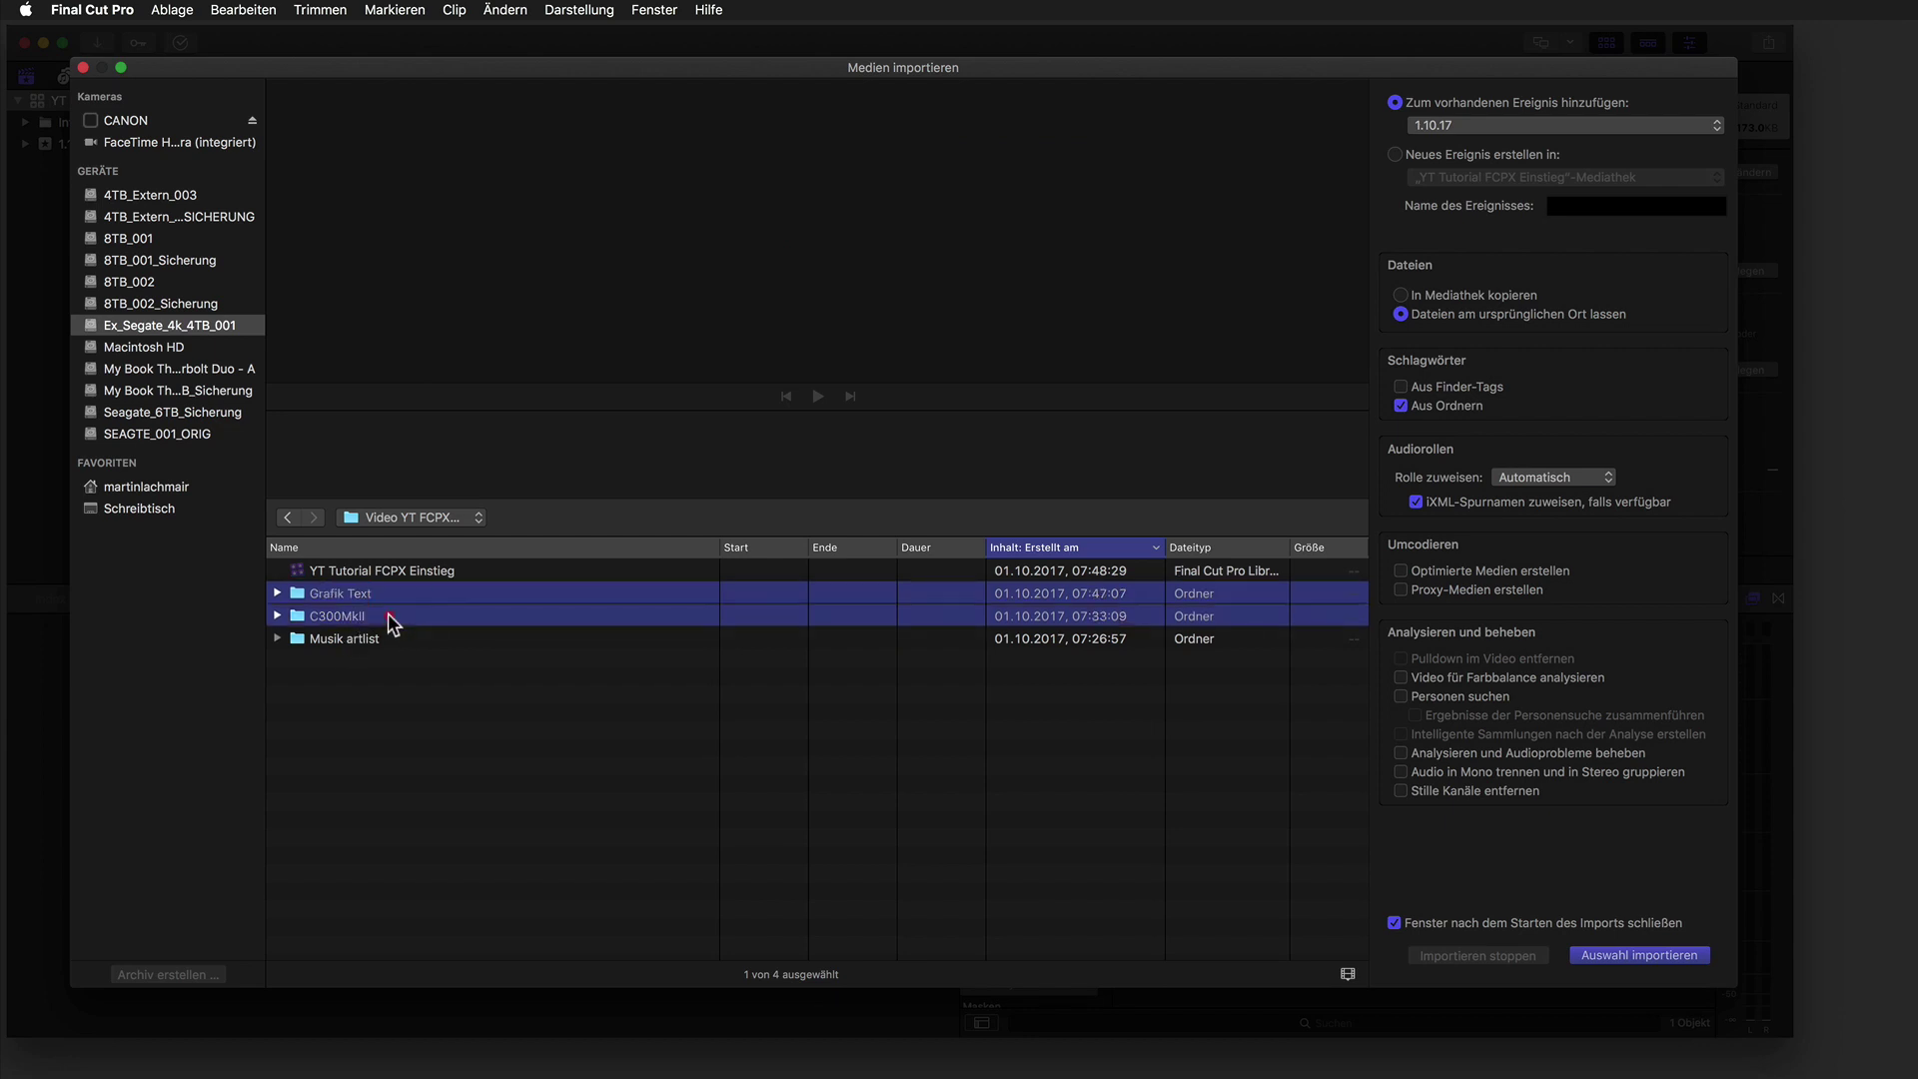
{"action": "left_click", "coordinate": [395, 642], "text": "shift"}
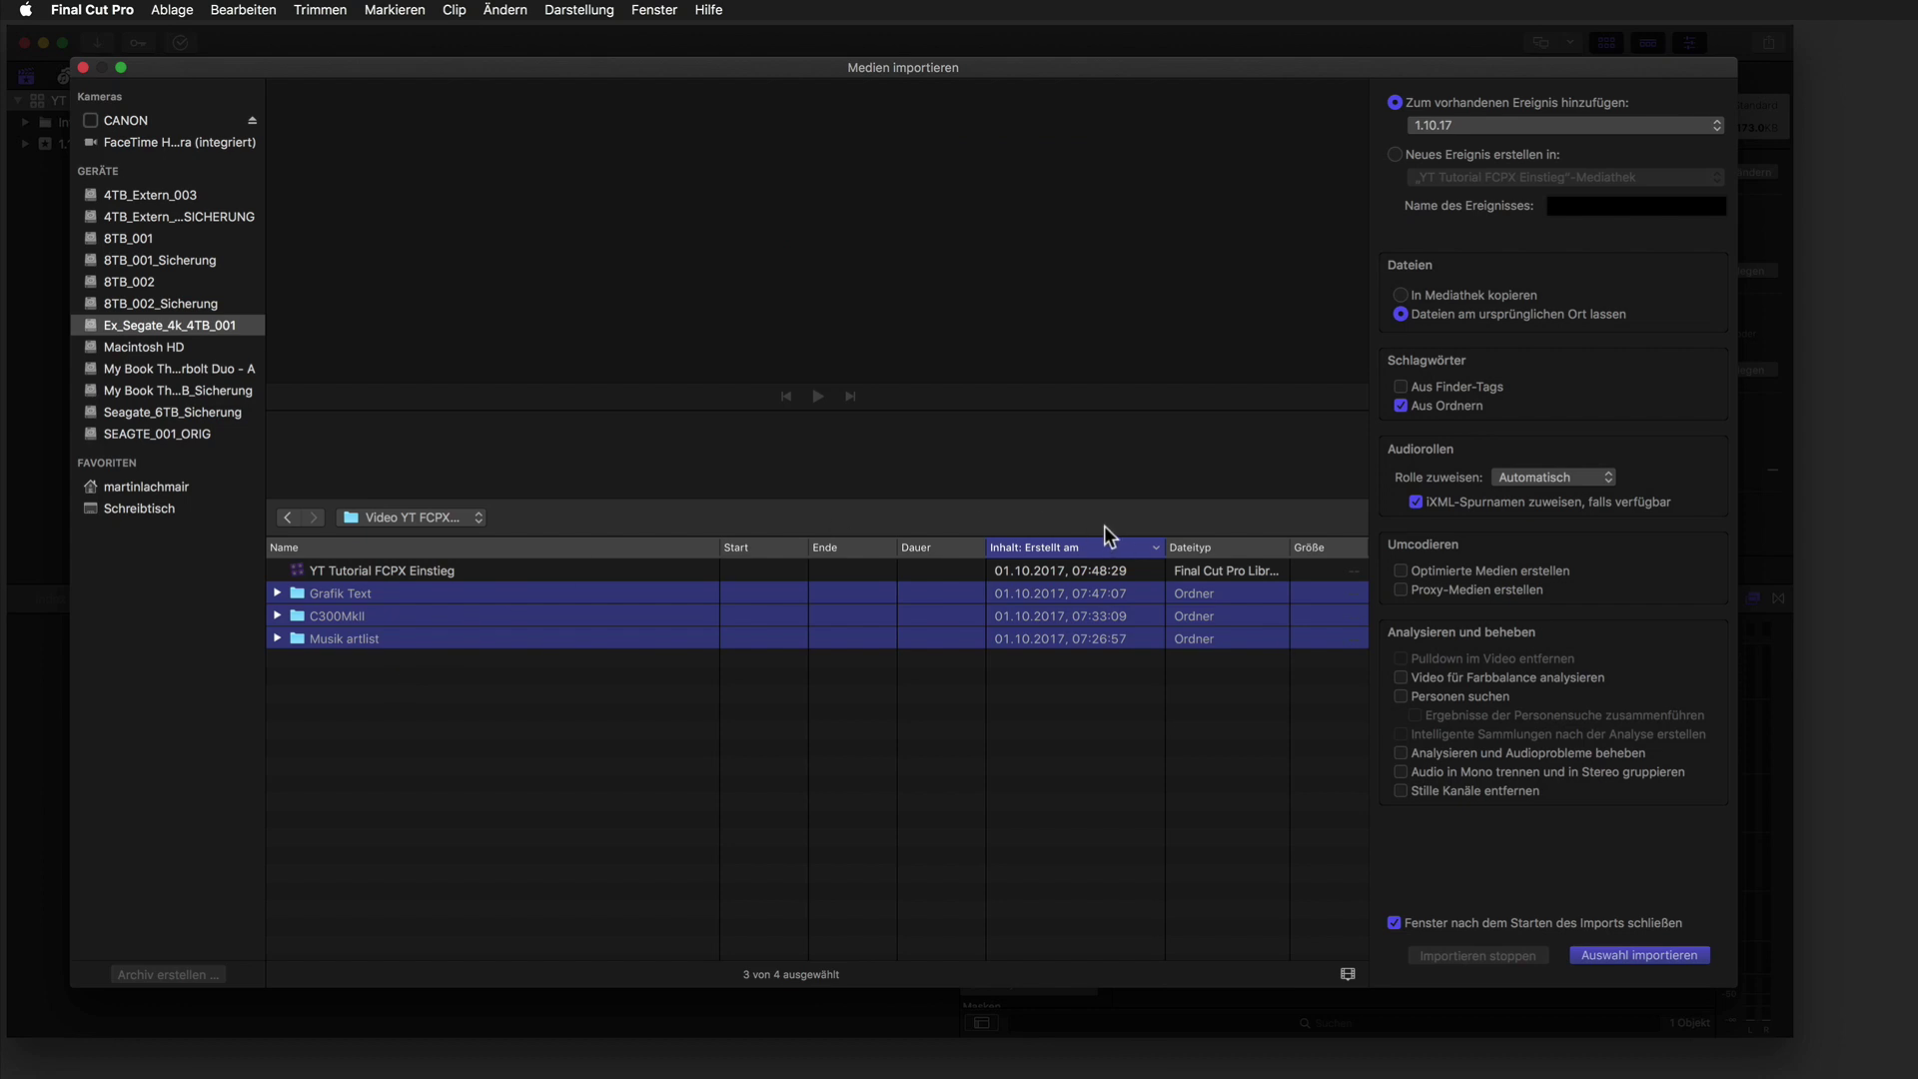
{"action": "left_click", "coordinate": [1401, 571]}
Import the selected folders into event 1.10.17, continuing past the unsupported-files alert.
{"action": "left_click", "coordinate": [1619, 965]}
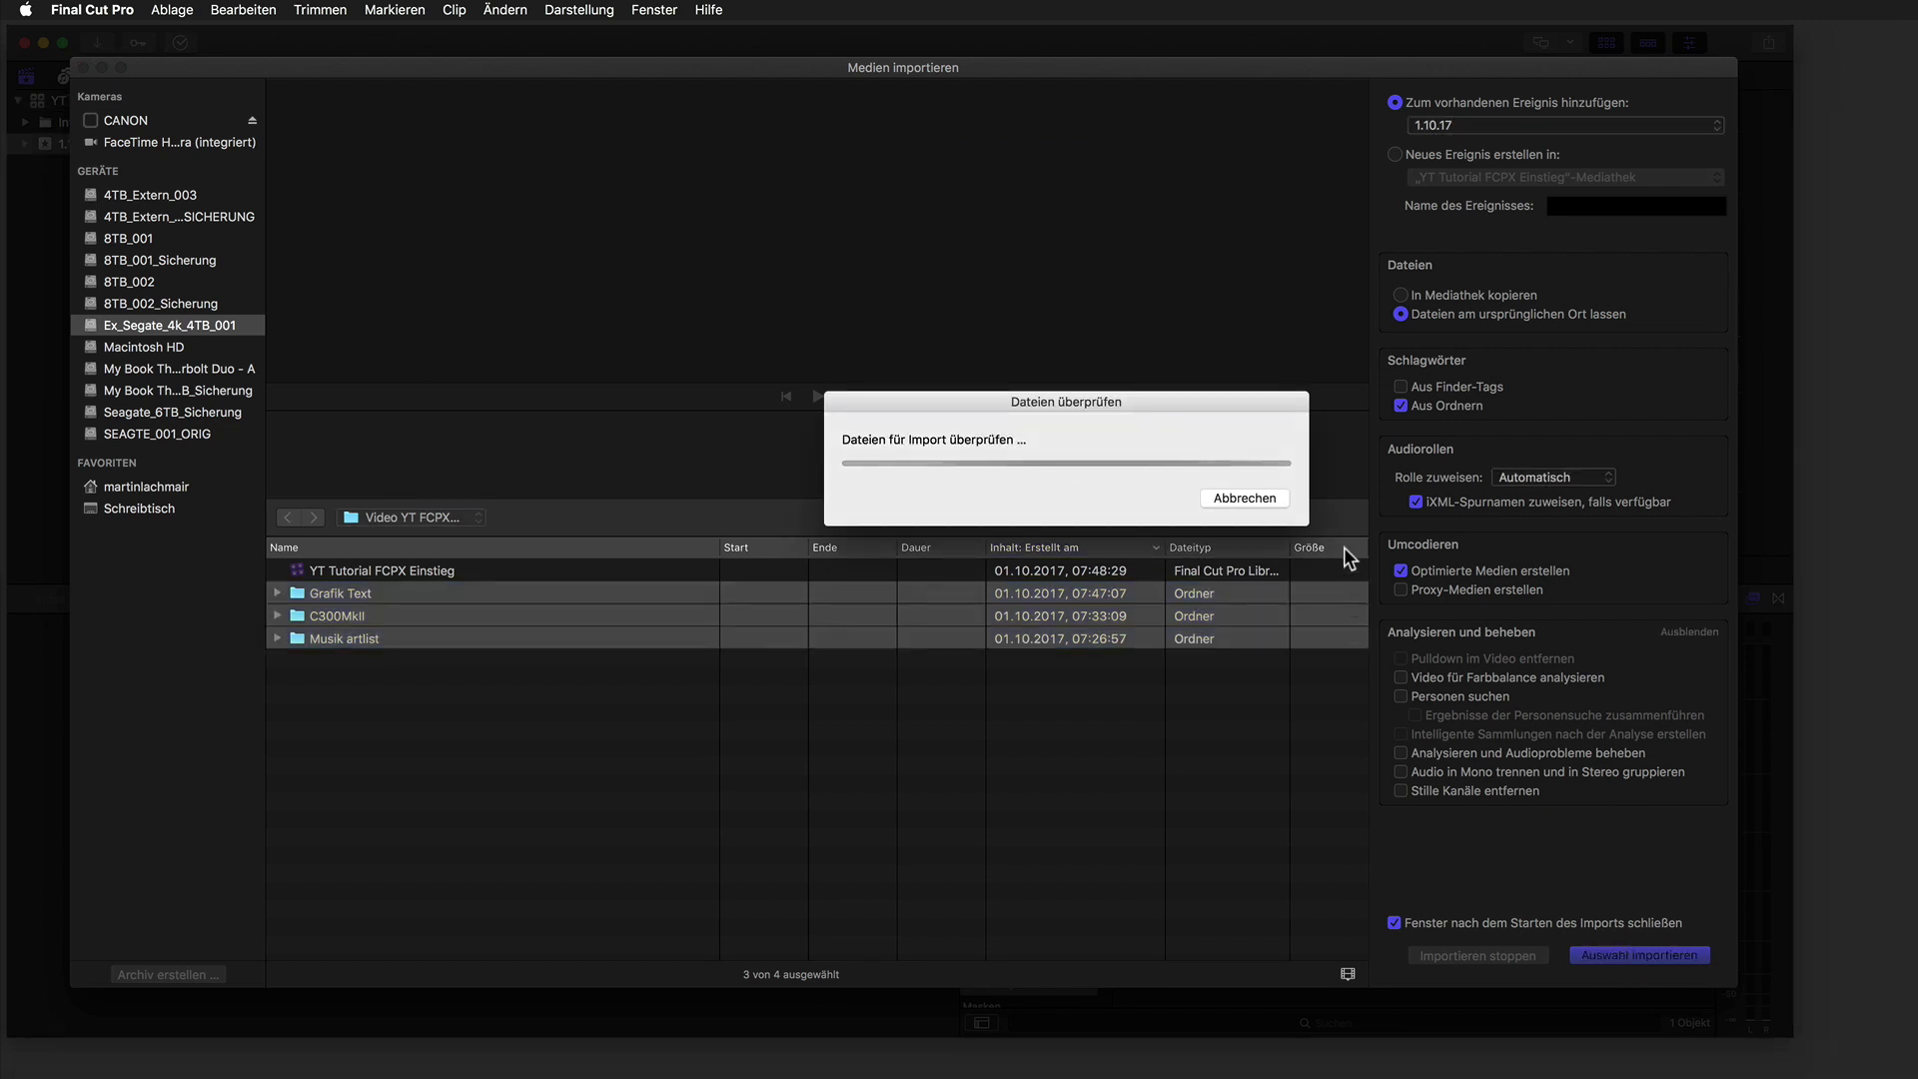
{"action": "mouse_move", "coordinate": [1237, 185]}
{"action": "left_mouse_down"}
{"action": "mouse_move", "coordinate": [1238, 362]}
{"action": "mouse_move", "coordinate": [1222, 172]}
{"action": "left_mouse_up"}
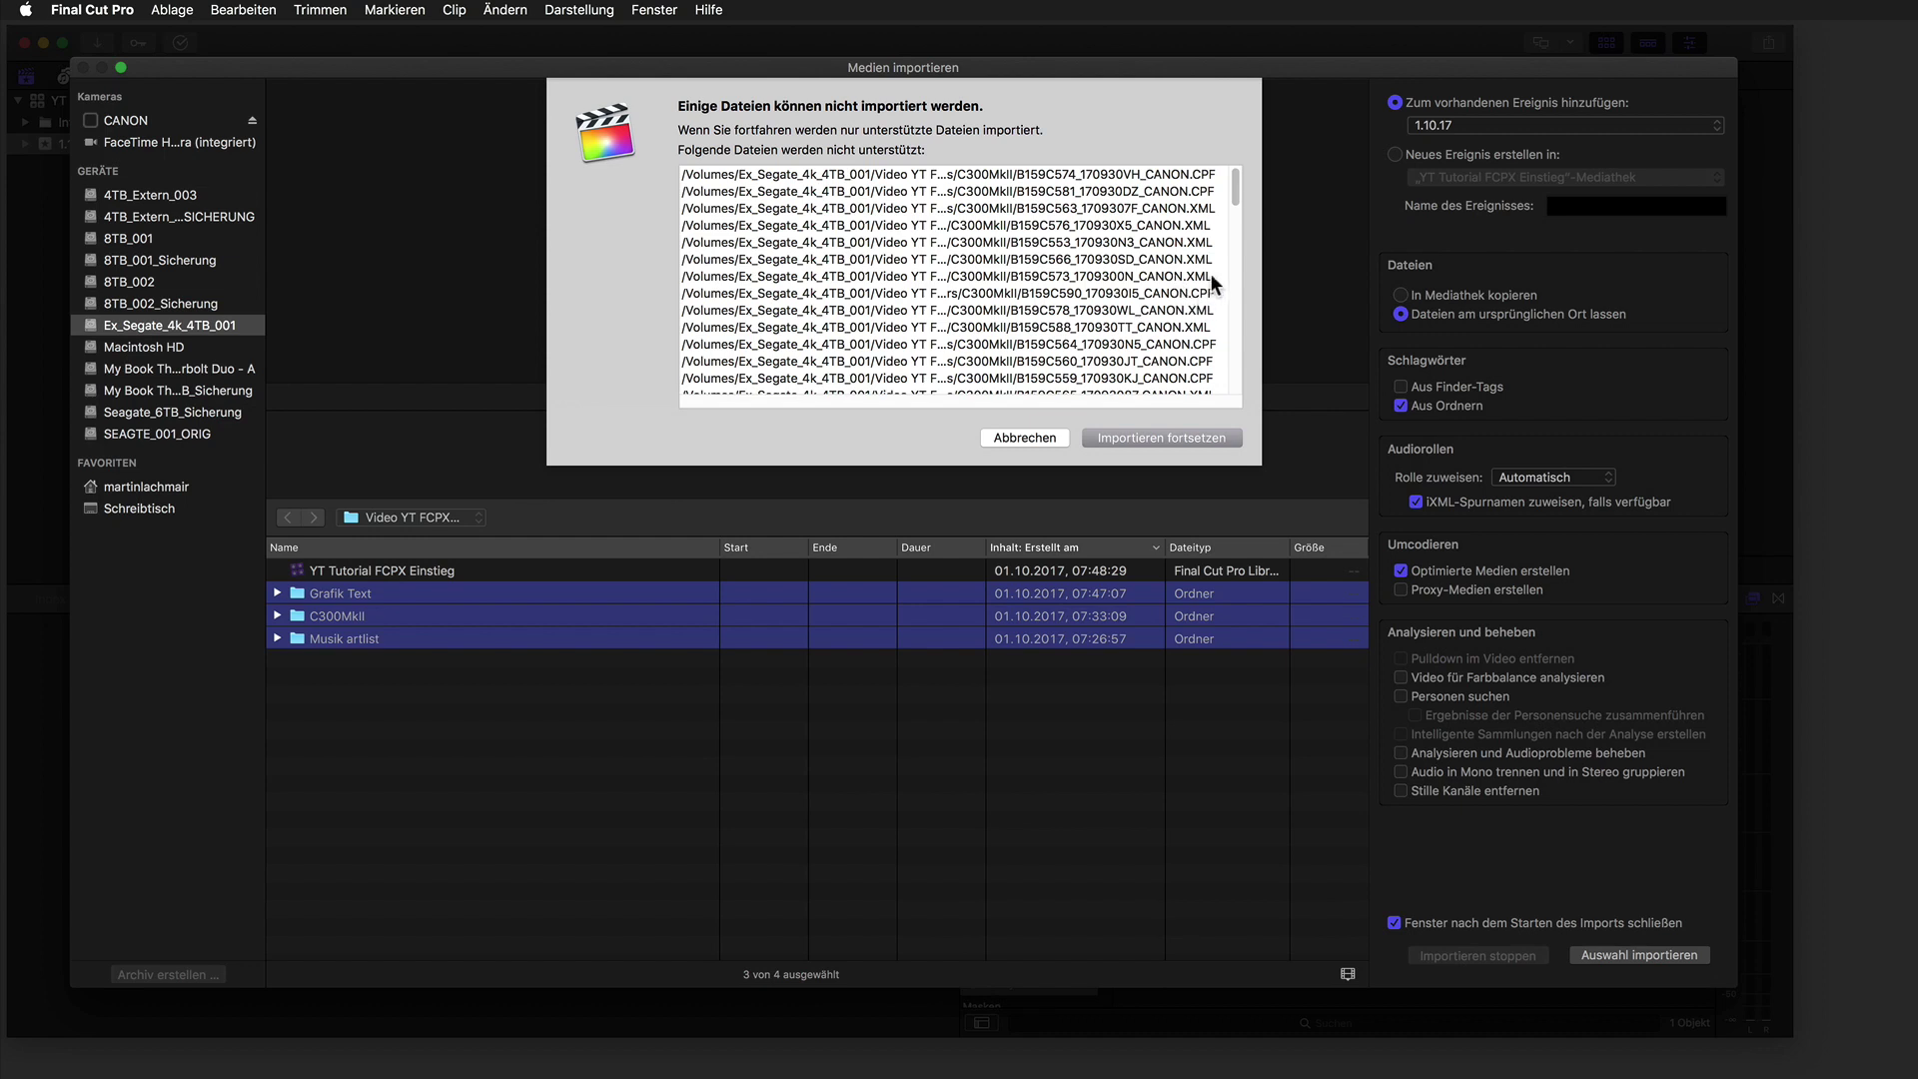
{"action": "left_click", "coordinate": [1109, 440]}
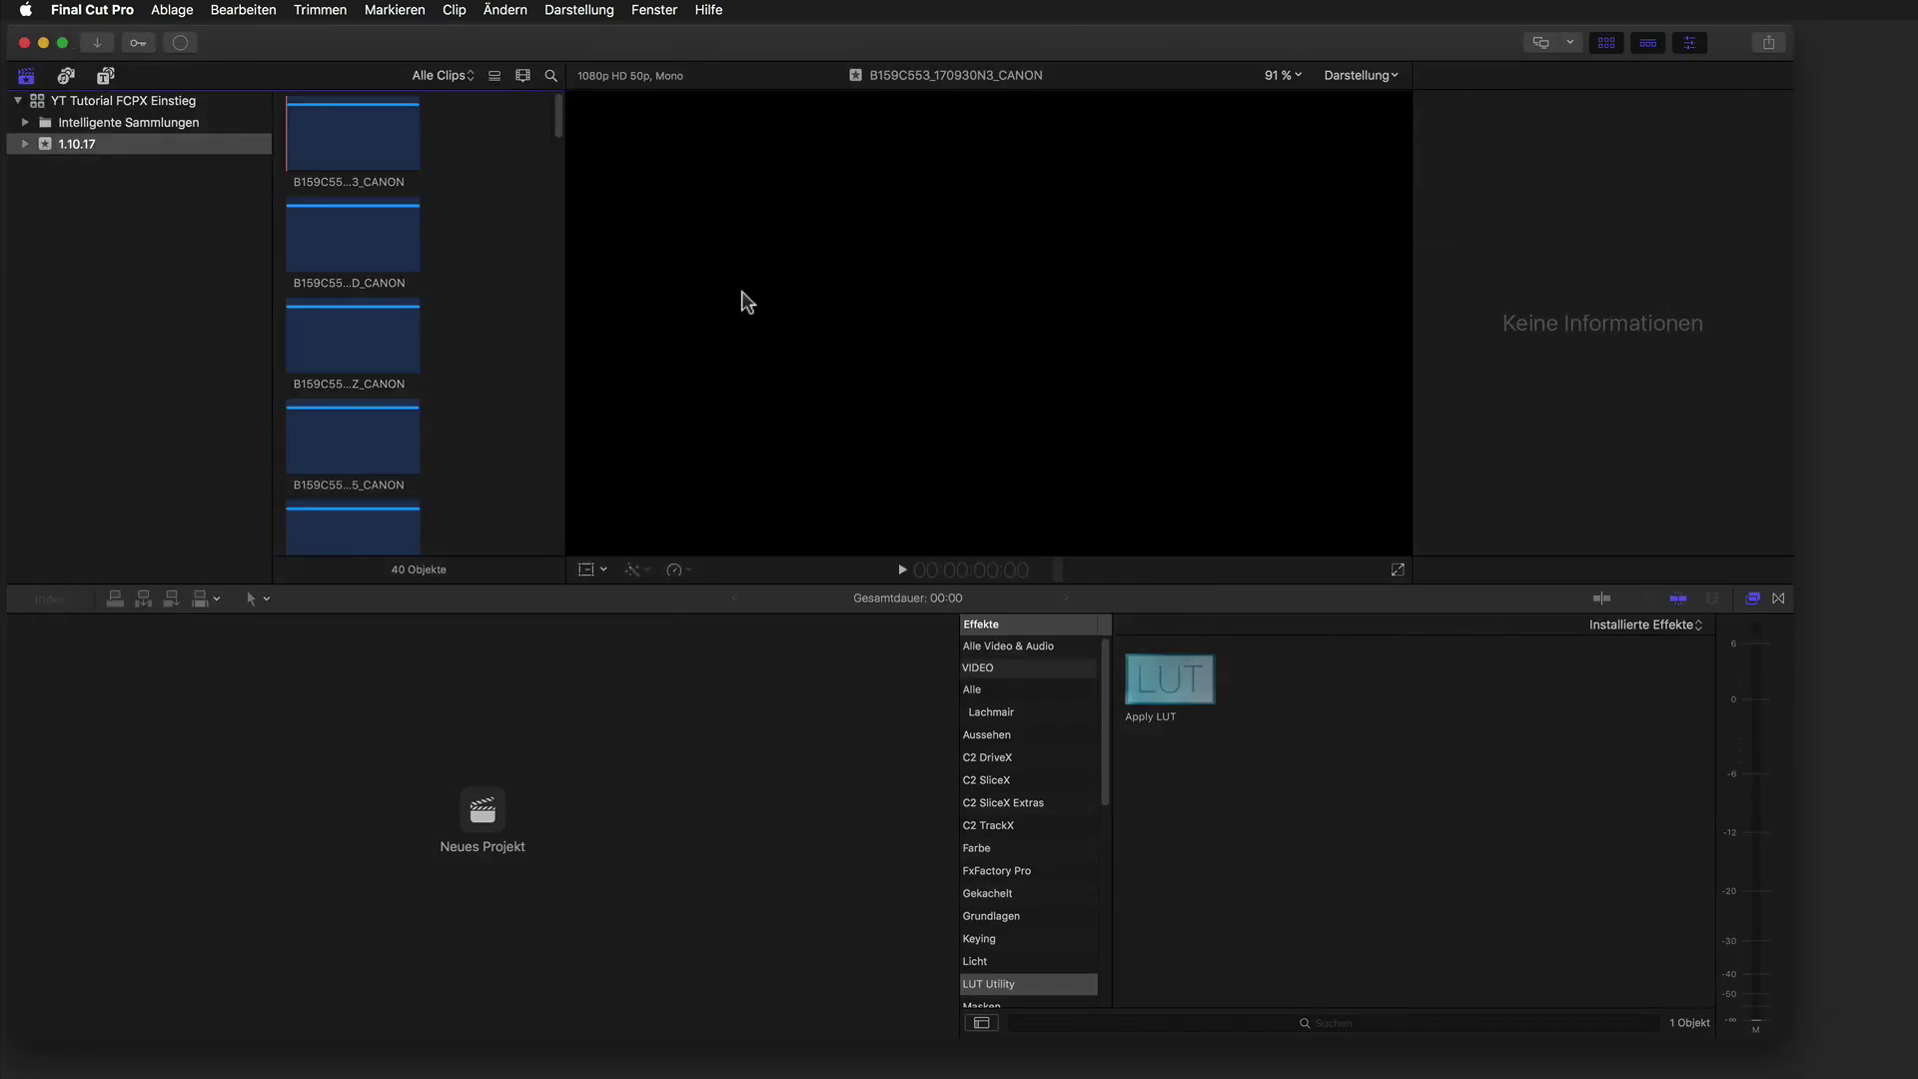
{"action": "left_click", "coordinate": [181, 44]}
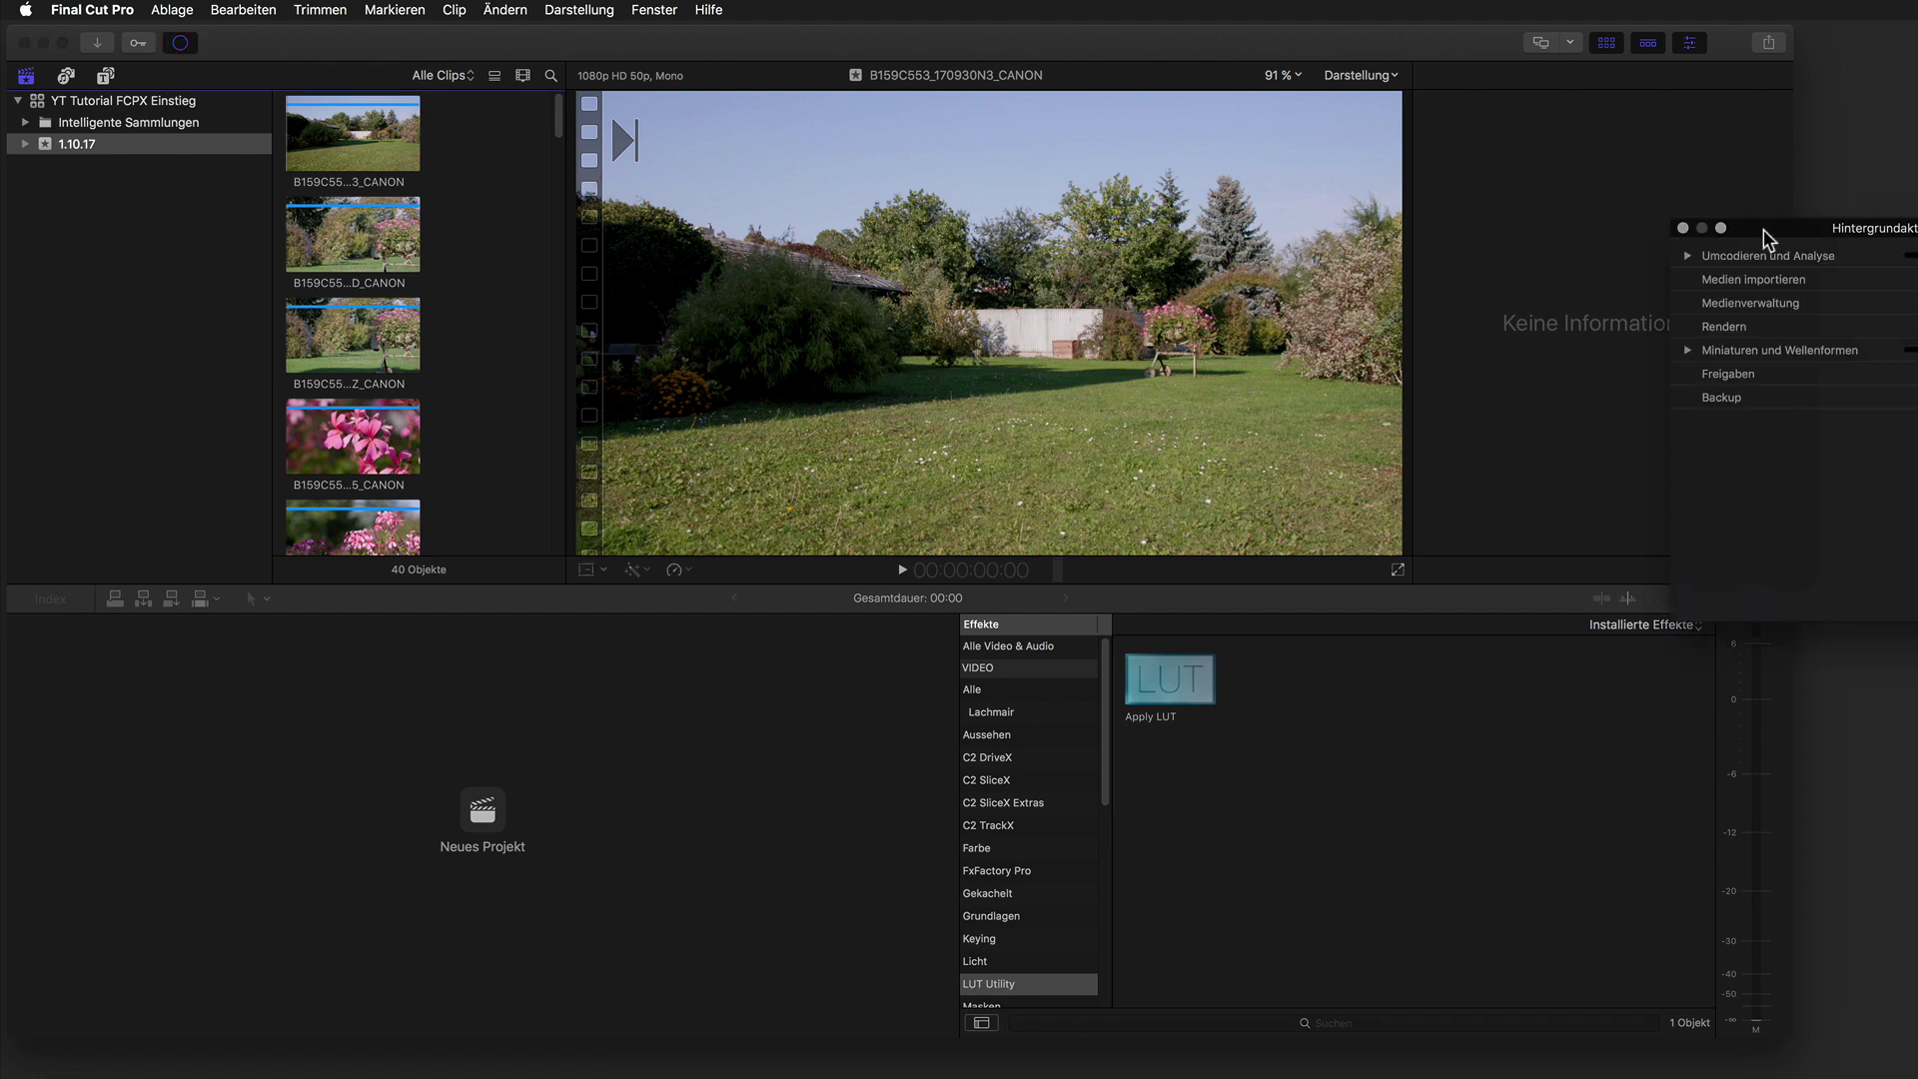
{"action": "left_click_drag", "start_coordinate": [1768, 240], "coordinate": [989, 135]}
{"action": "left_click", "coordinate": [912, 153]}
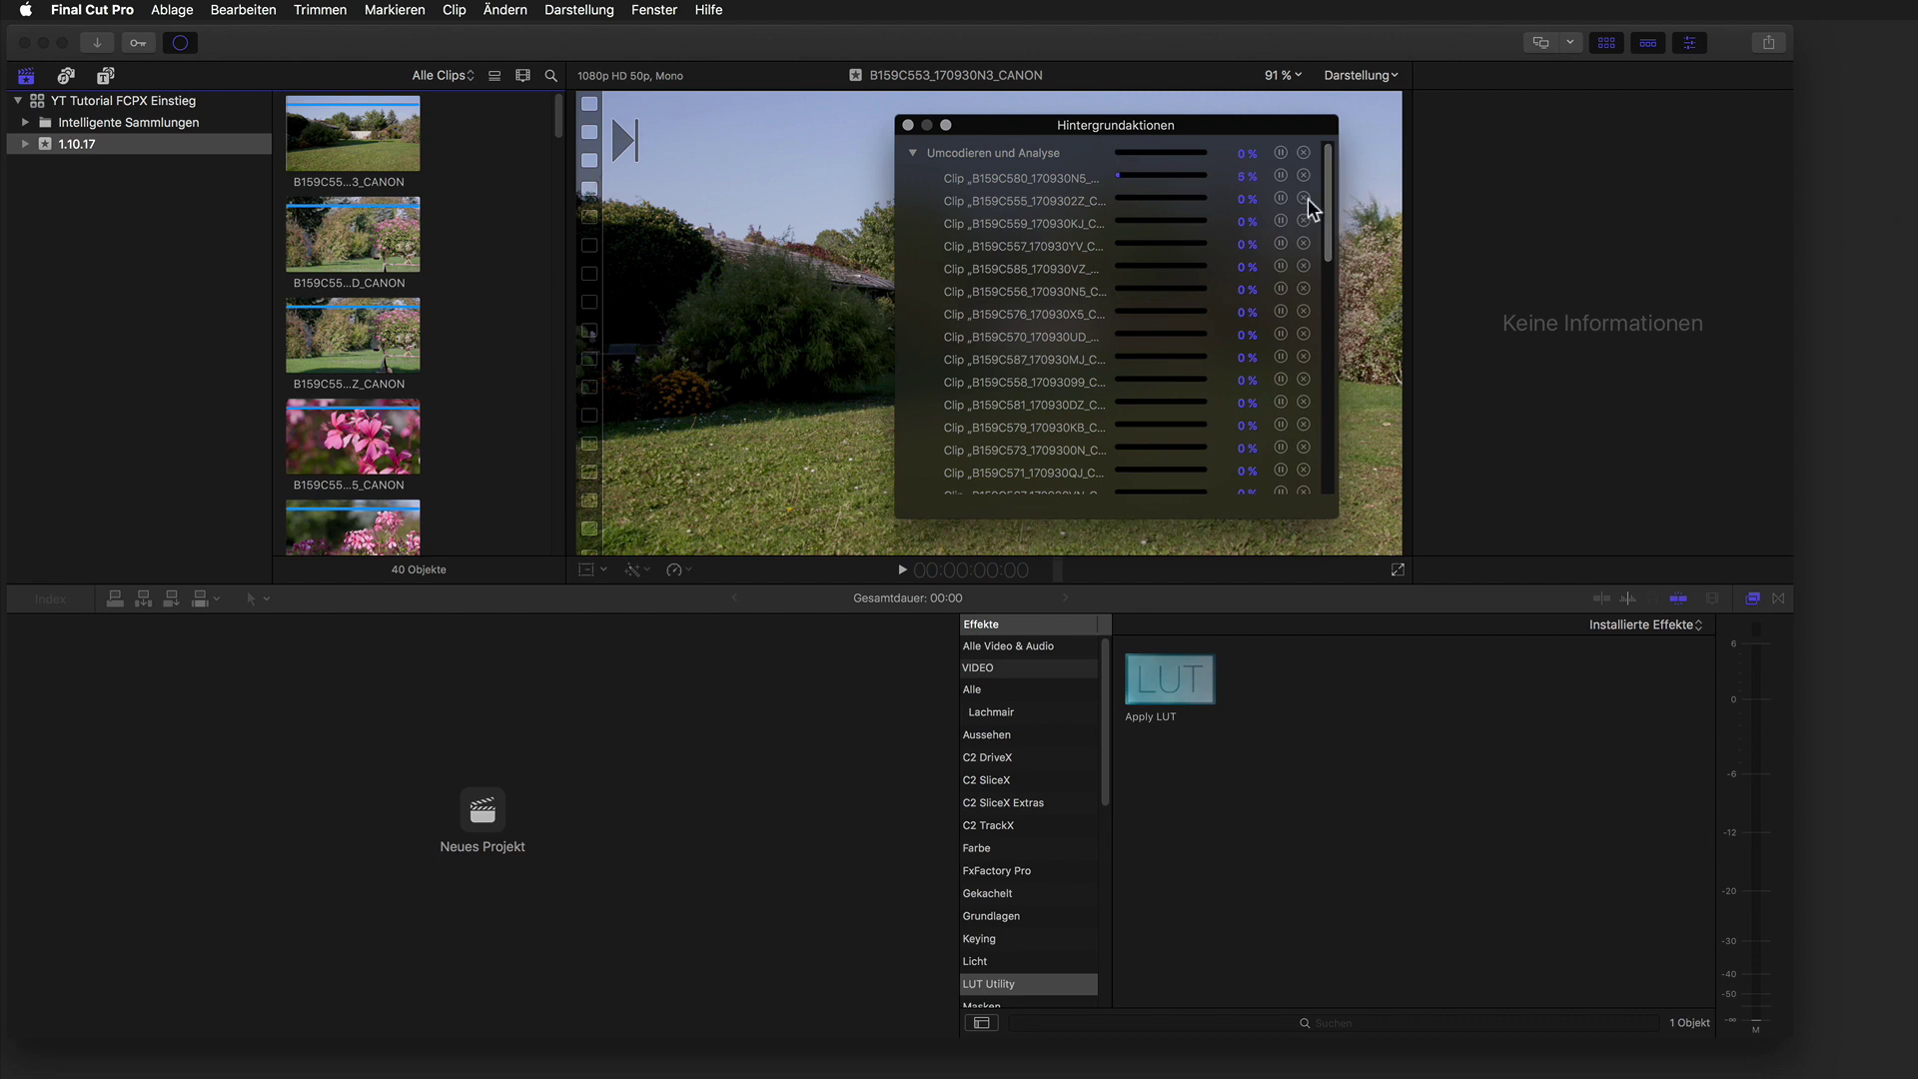
{"action": "left_click_drag", "start_coordinate": [1328, 205], "coordinate": [1299, 468]}
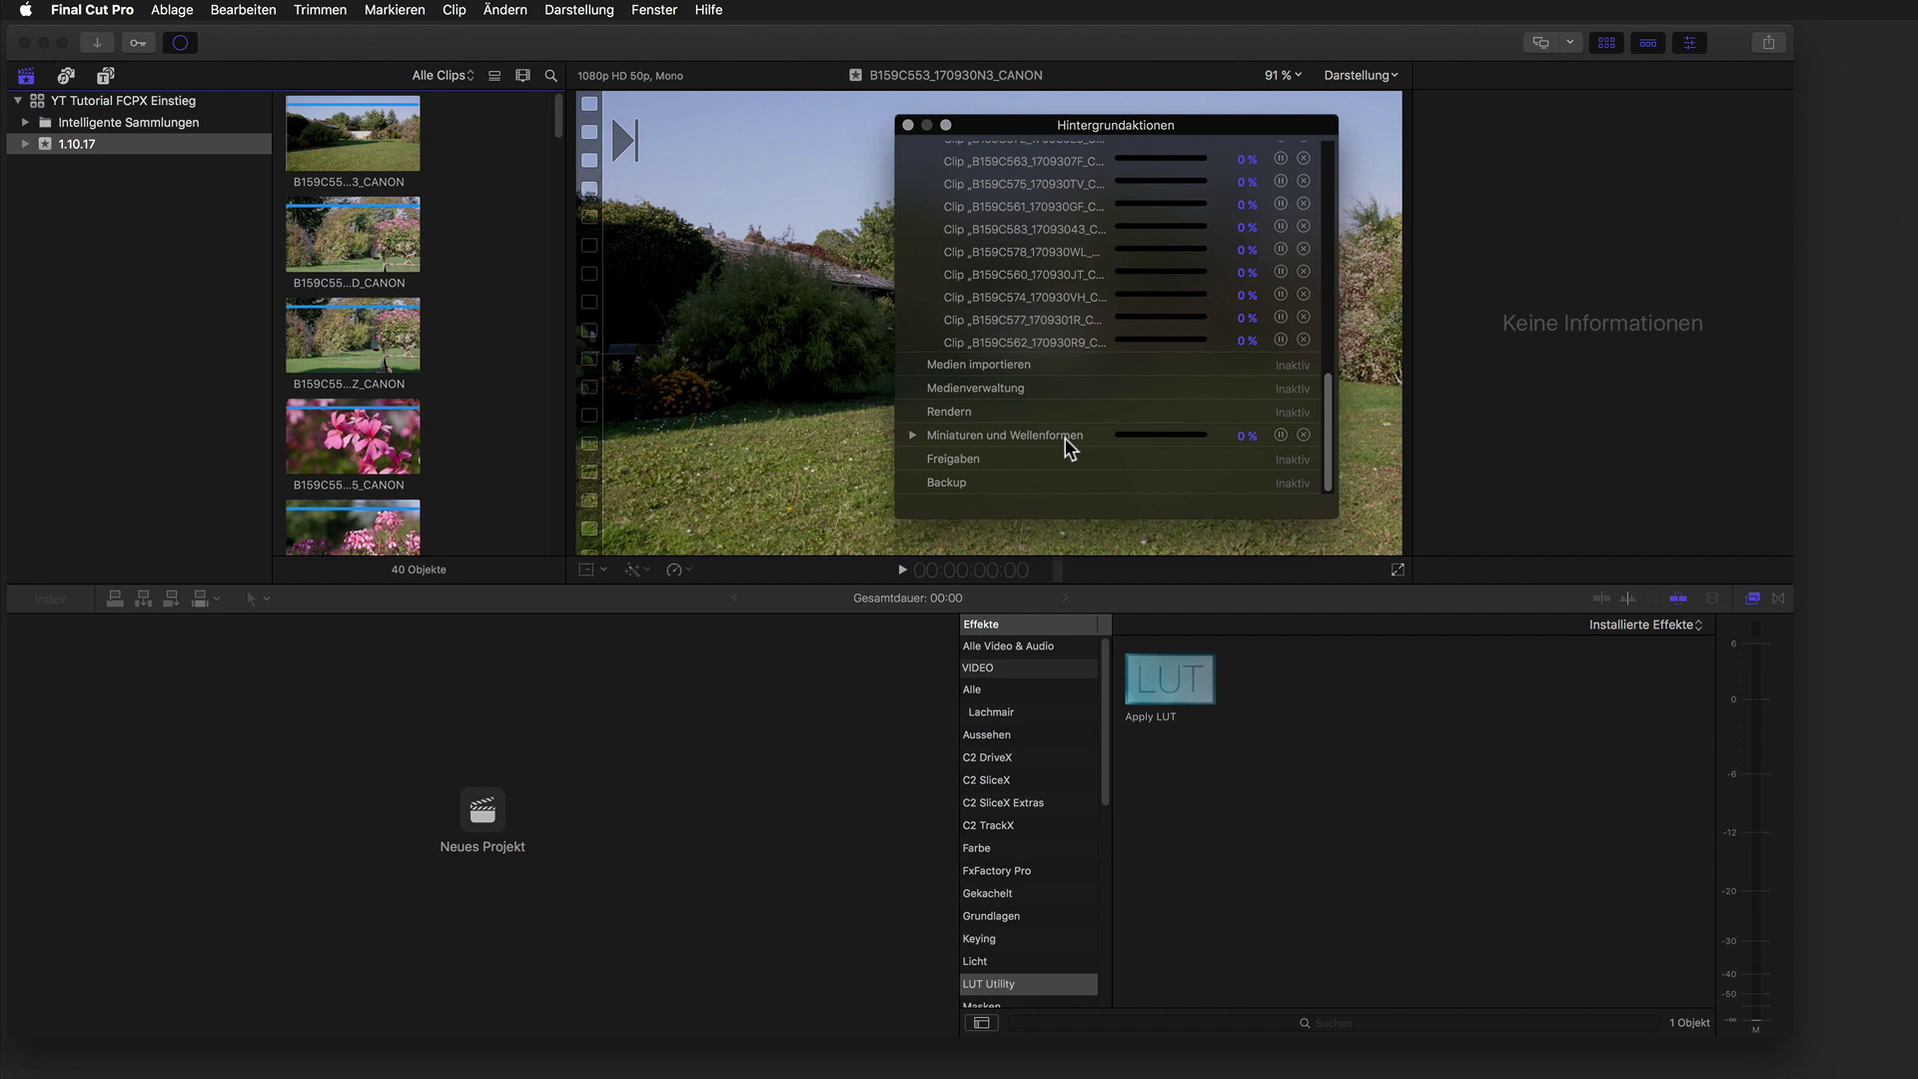
{"action": "left_click_drag", "start_coordinate": [1328, 400], "coordinate": [1348, 242]}
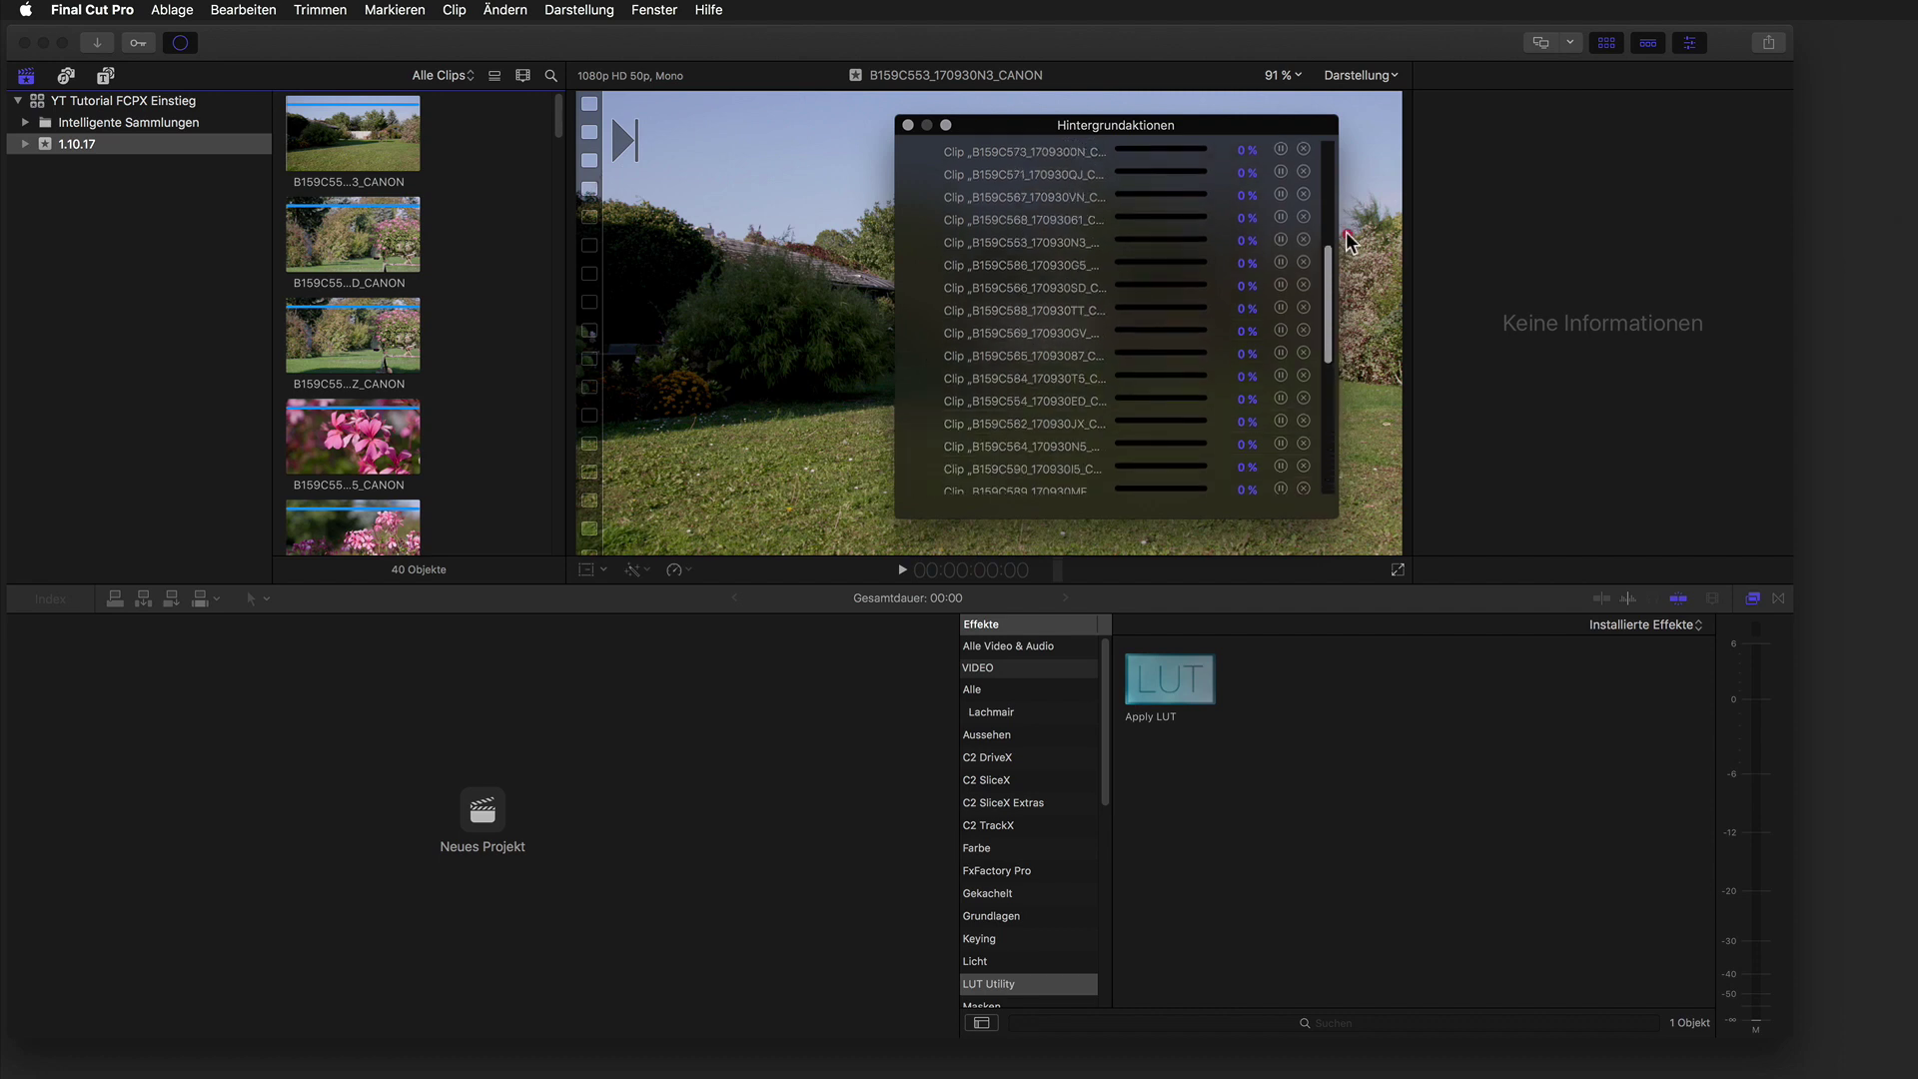
Close Background Tasks and select the flower-cart garden clip in the browser.
{"action": "left_click", "coordinate": [907, 125]}
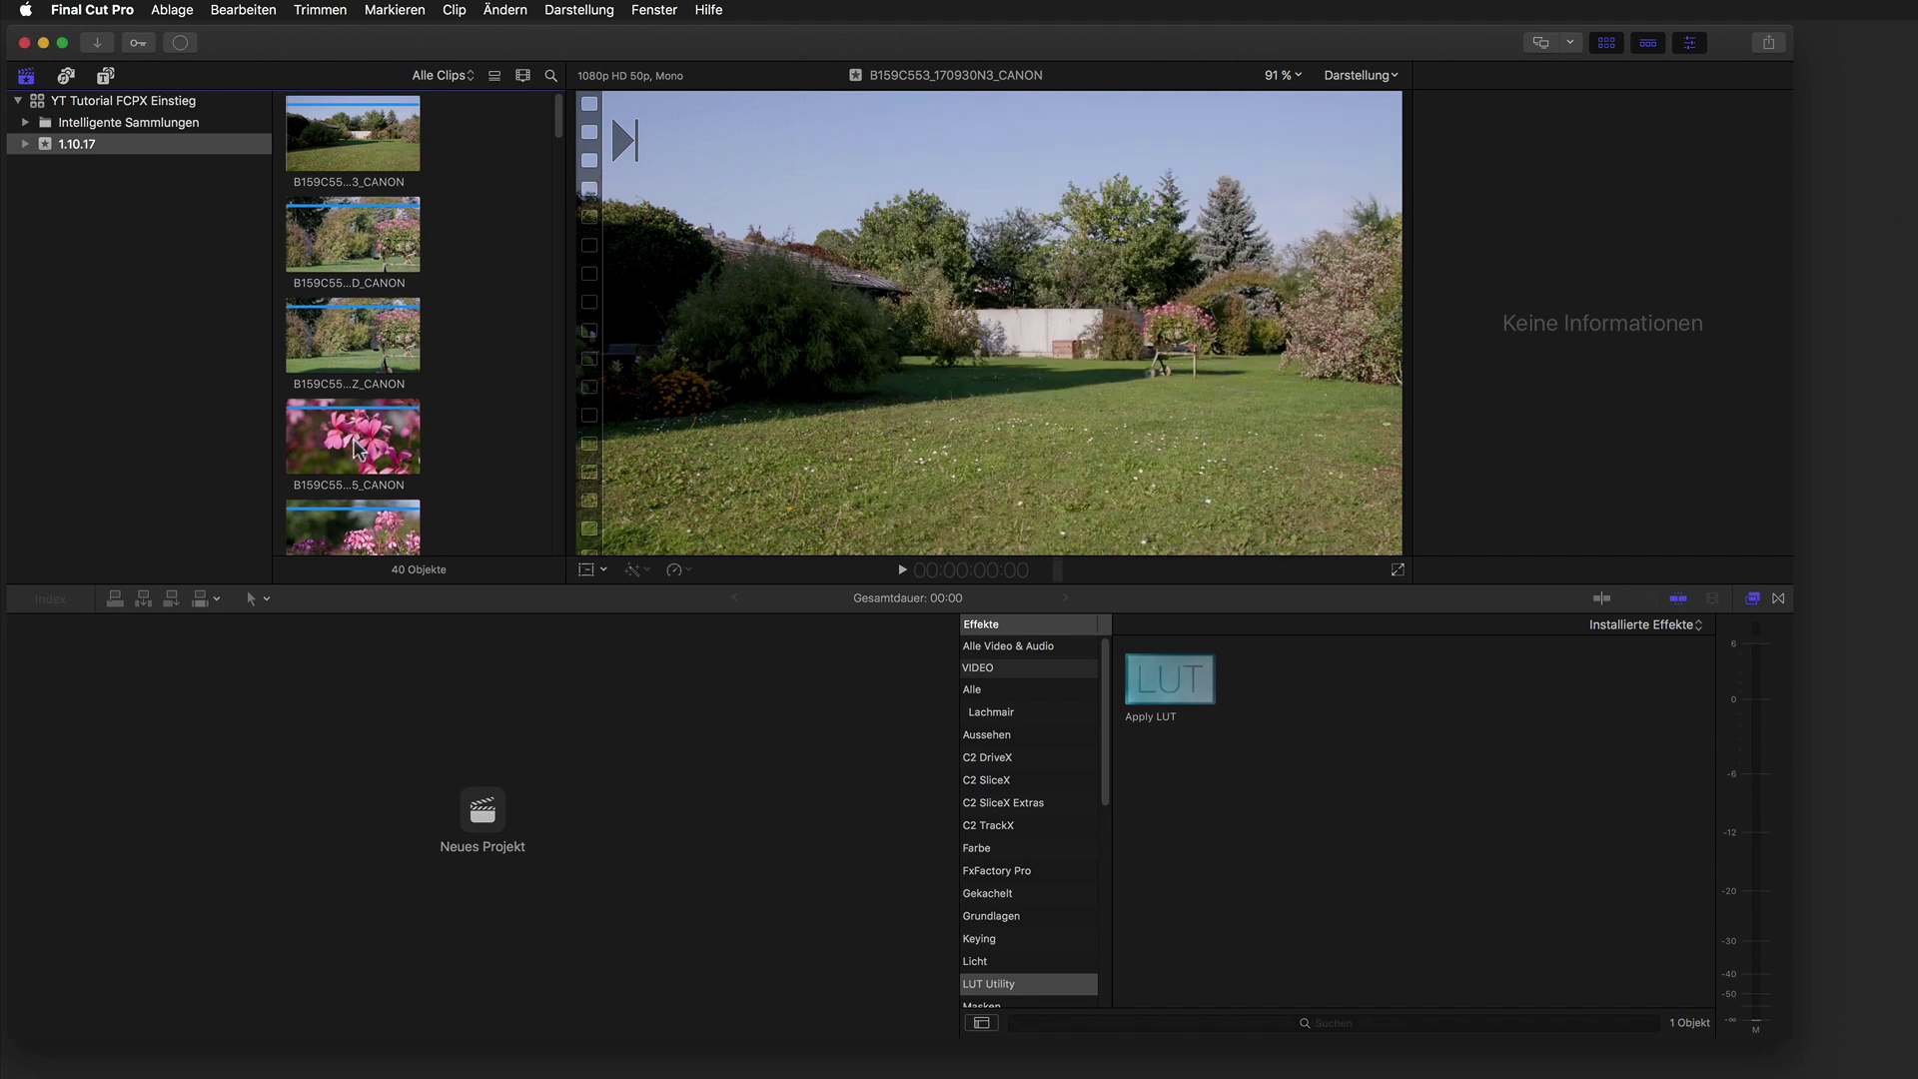
{"action": "left_click", "coordinate": [356, 448]}
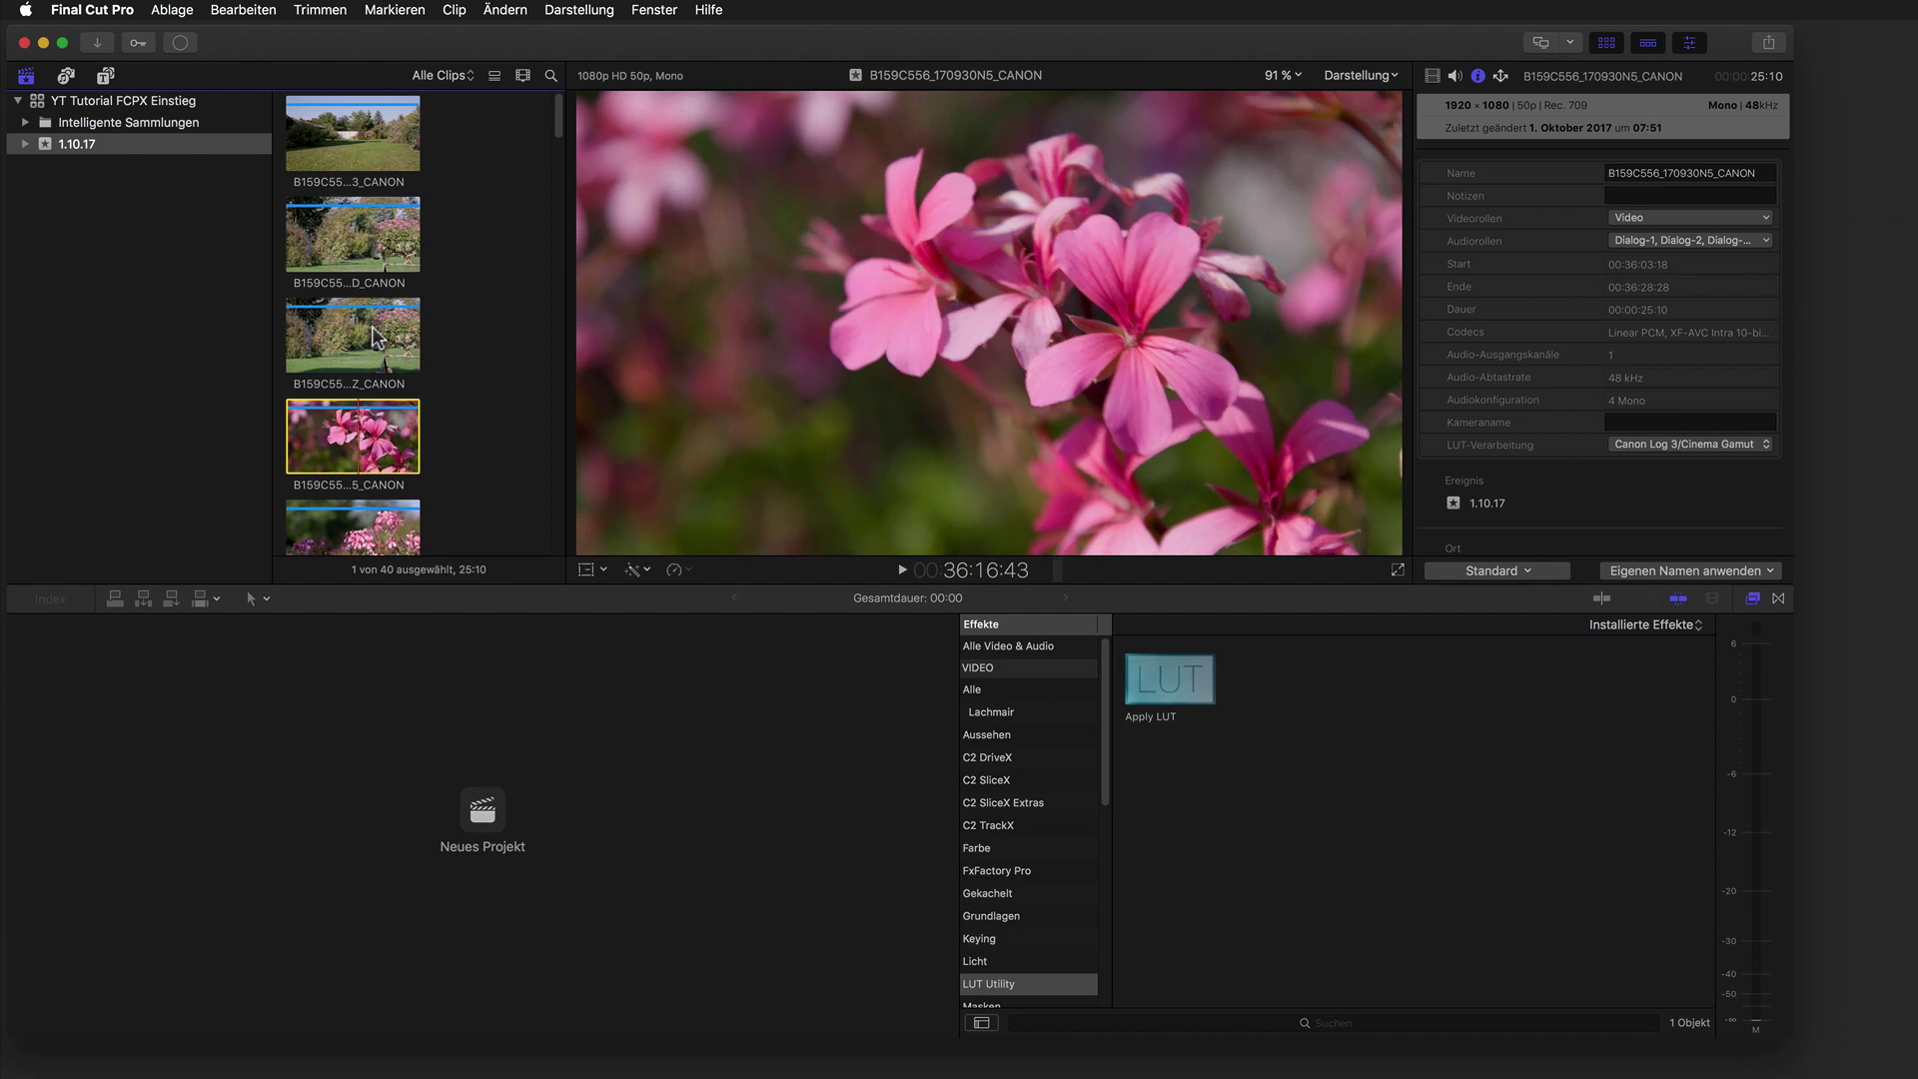
{"action": "left_click", "coordinate": [376, 334]}
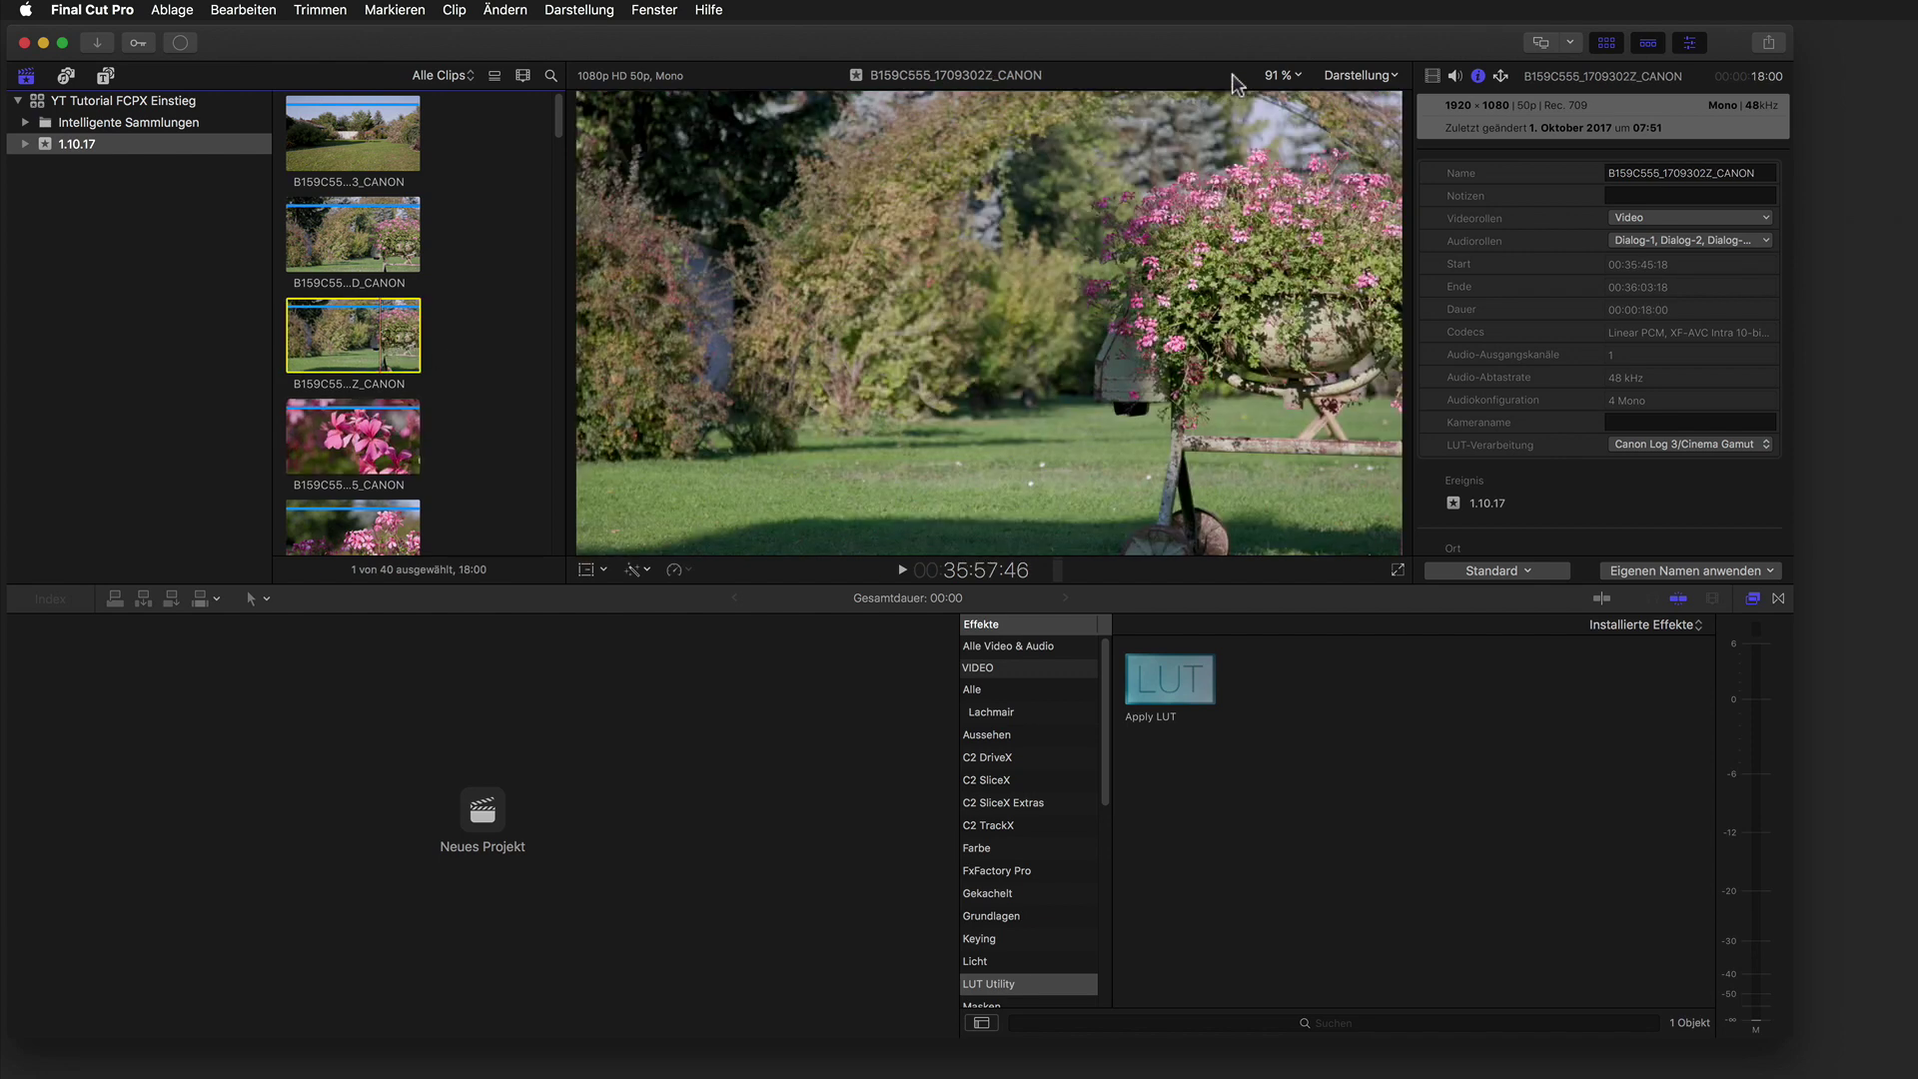
Widen the viewer by dragging the browser/viewer dividers and set viewer zoom to 100 %.
{"action": "left_click", "coordinate": [1280, 75]}
{"action": "left_click", "coordinate": [1279, 72]}
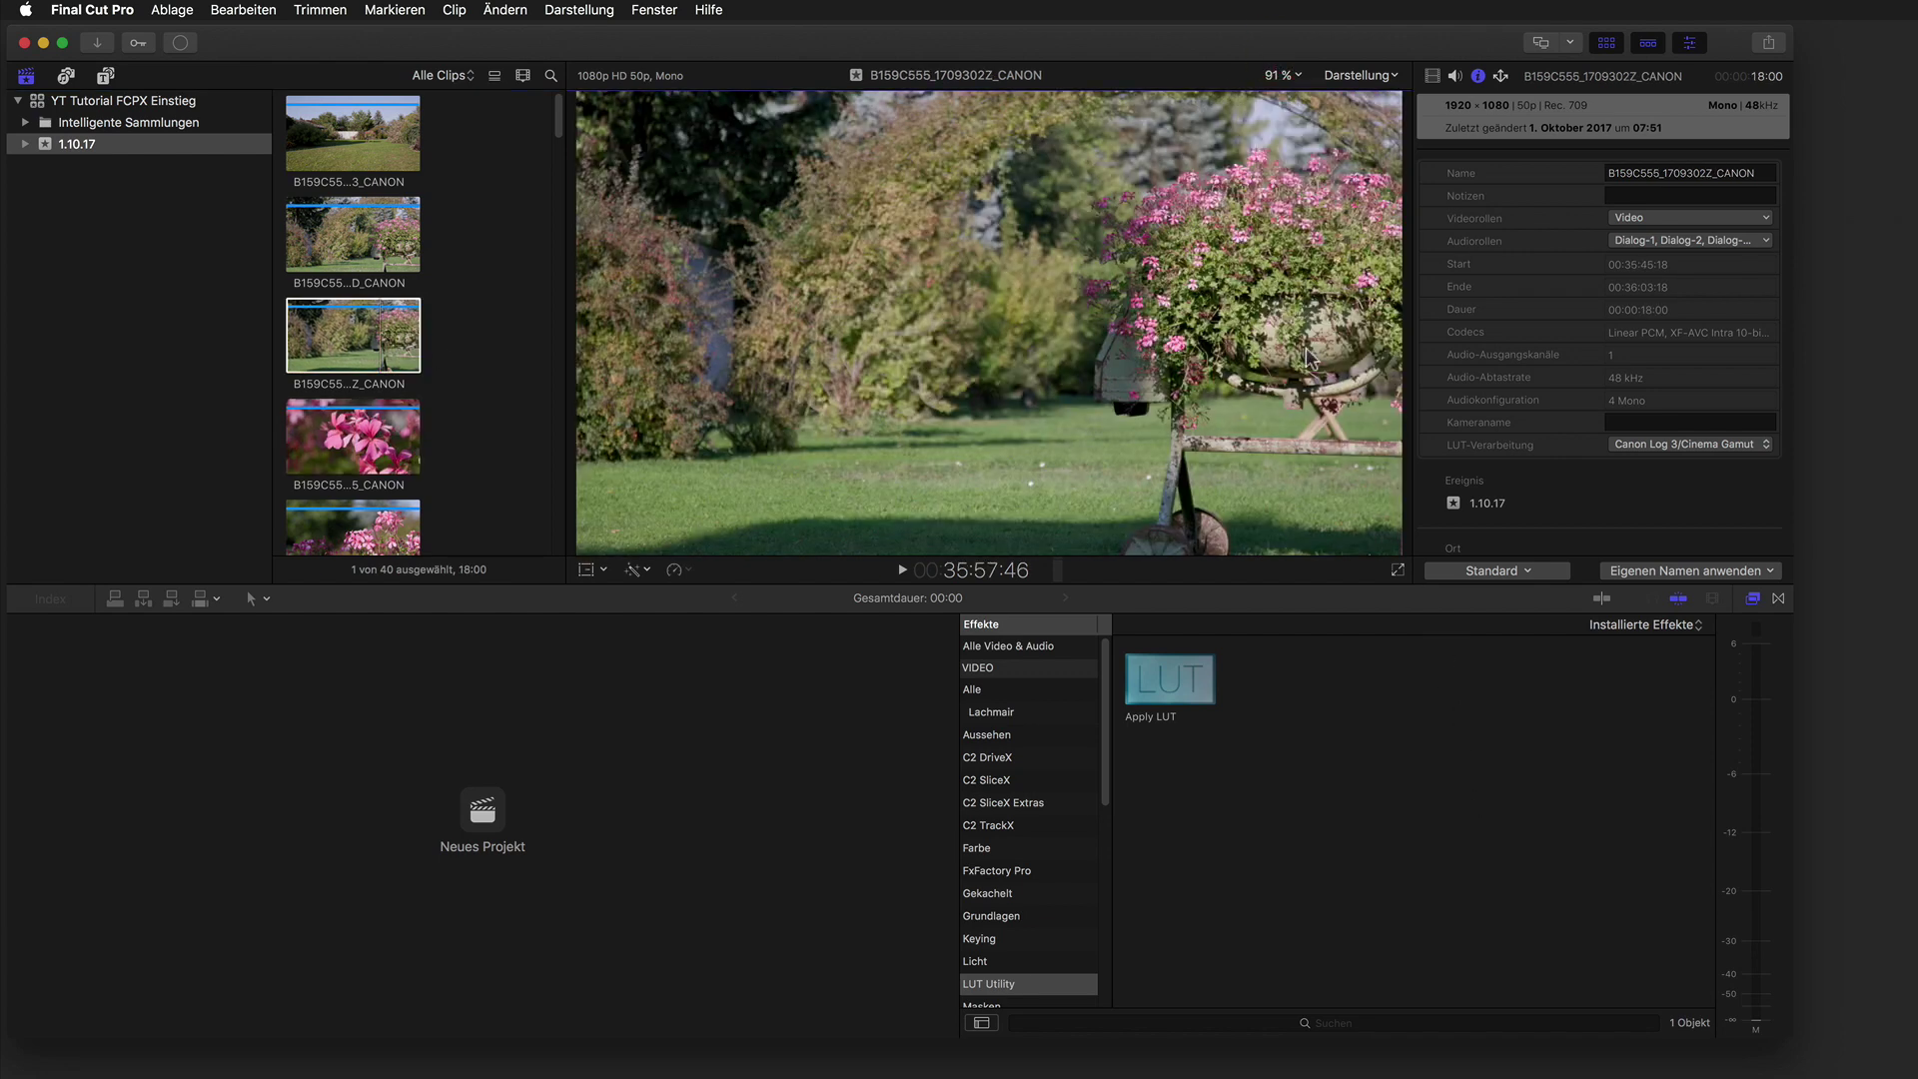
{"action": "left_click_drag", "start_coordinate": [731, 587], "coordinate": [720, 718]}
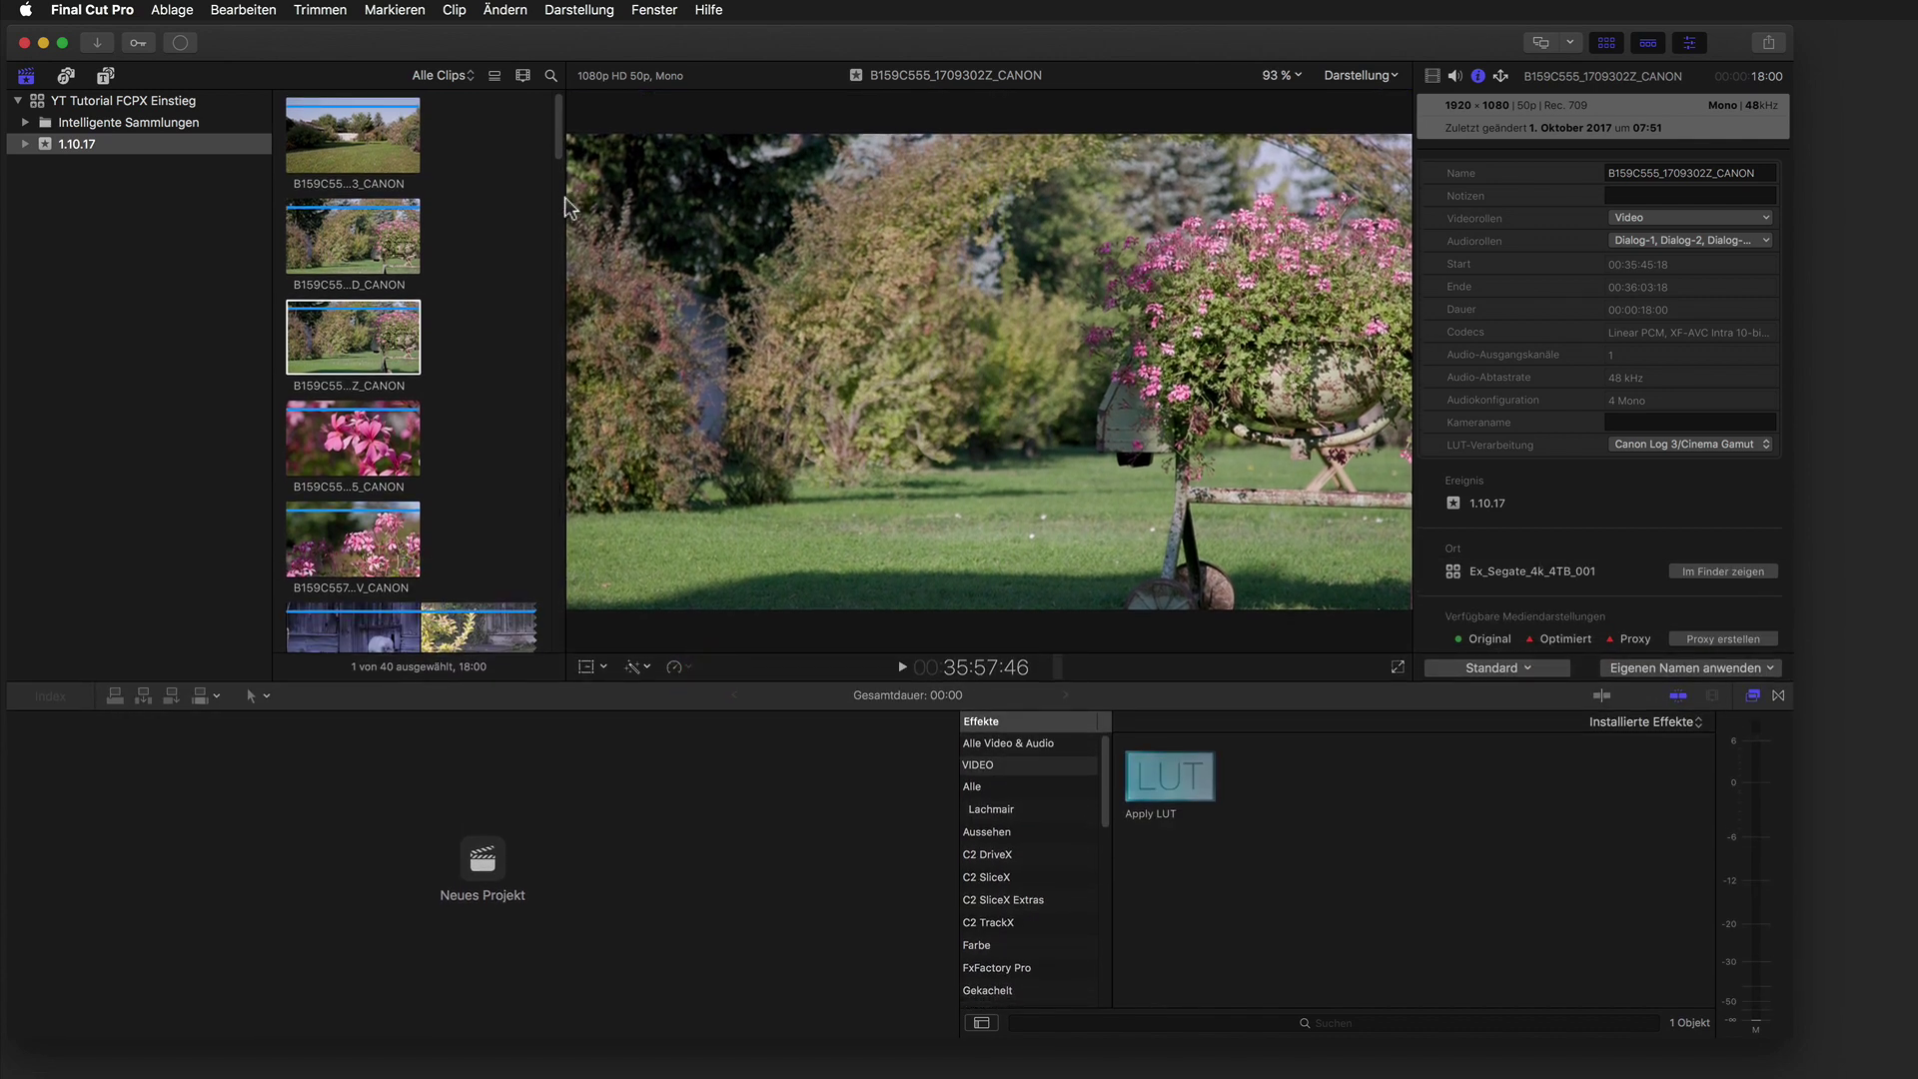
{"action": "left_click_drag", "start_coordinate": [565, 207], "coordinate": [383, 262]}
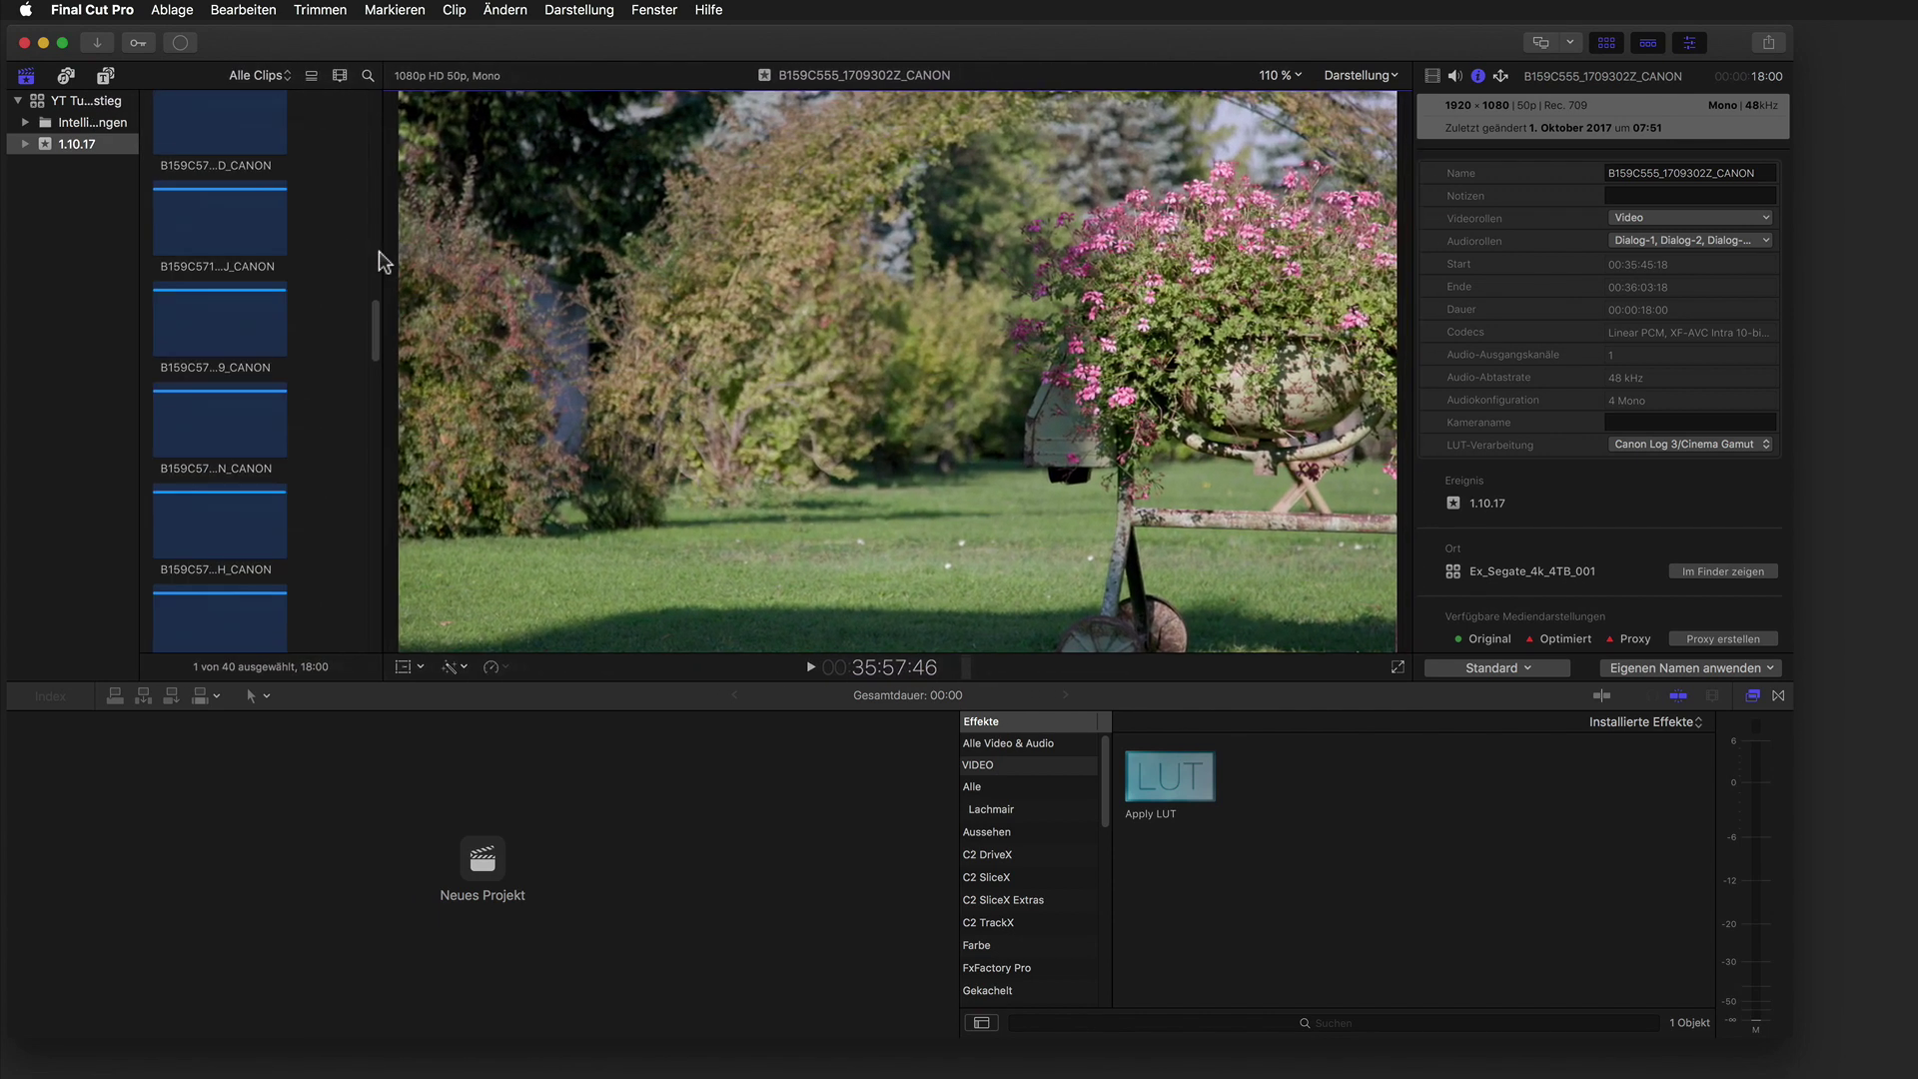
{"action": "left_click_drag", "start_coordinate": [383, 262], "coordinate": [397, 262]}
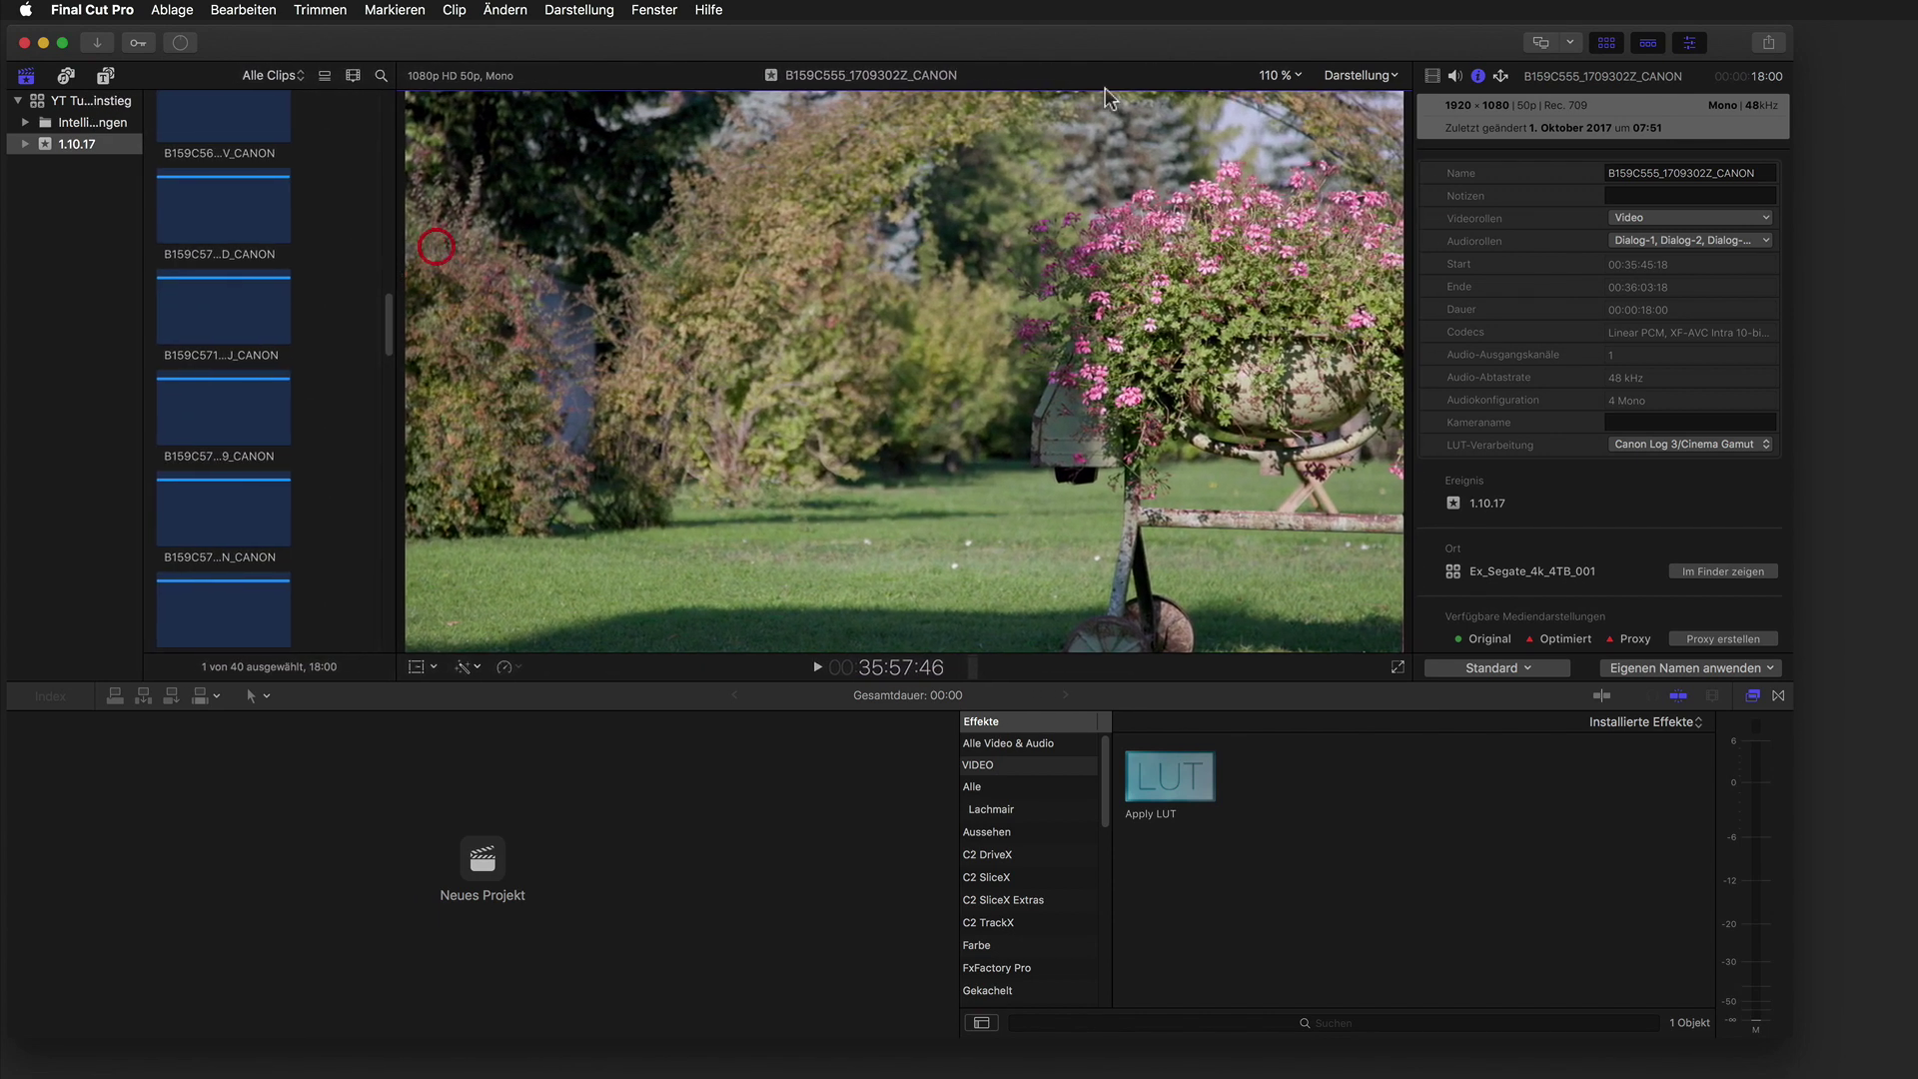
{"action": "left_click", "coordinate": [1271, 76]}
{"action": "left_click", "coordinate": [1264, 177]}
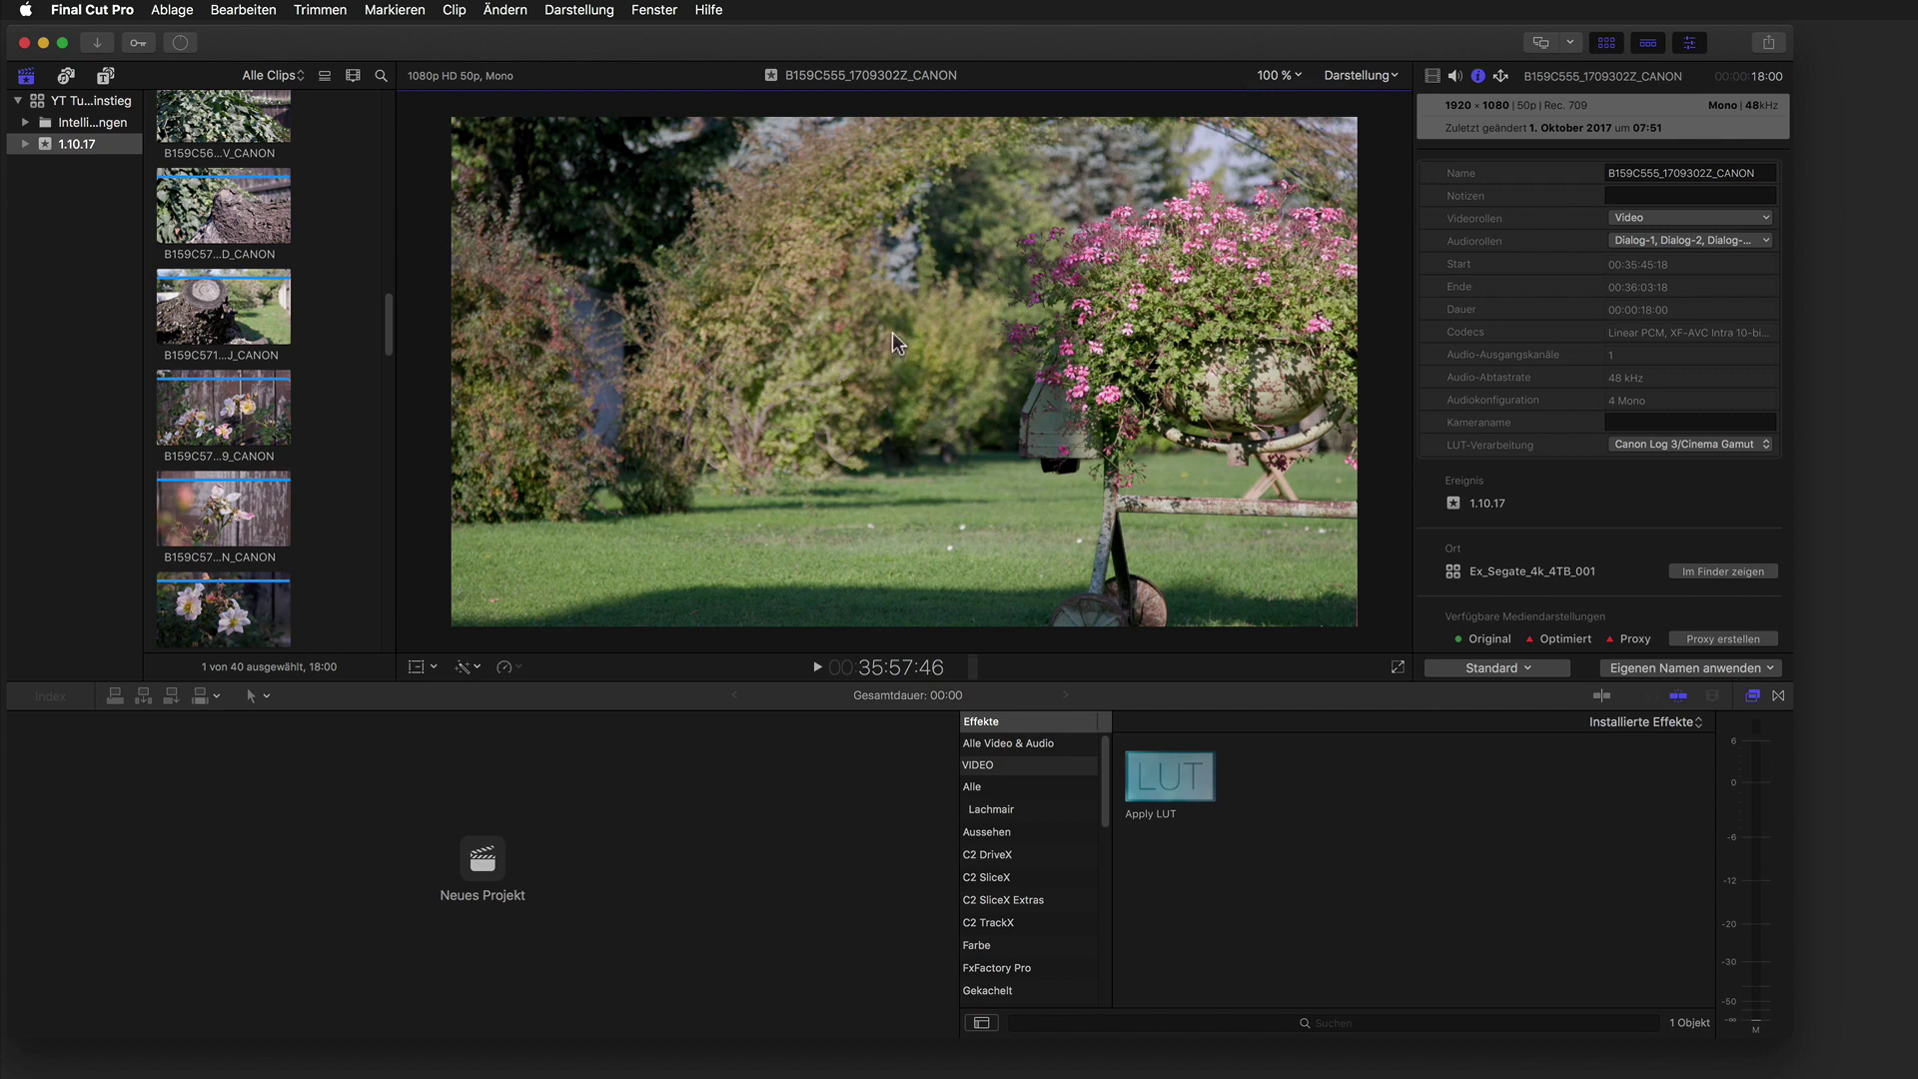
{"action": "mouse_move", "coordinate": [389, 310]}
{"action": "left_mouse_down"}
{"action": "mouse_move", "coordinate": [382, 264]}
{"action": "mouse_move", "coordinate": [384, 297]}
{"action": "left_mouse_up"}
{"action": "scroll", "coordinate": [388, 298], "scroll_direction": "up", "scroll_amount": 1}
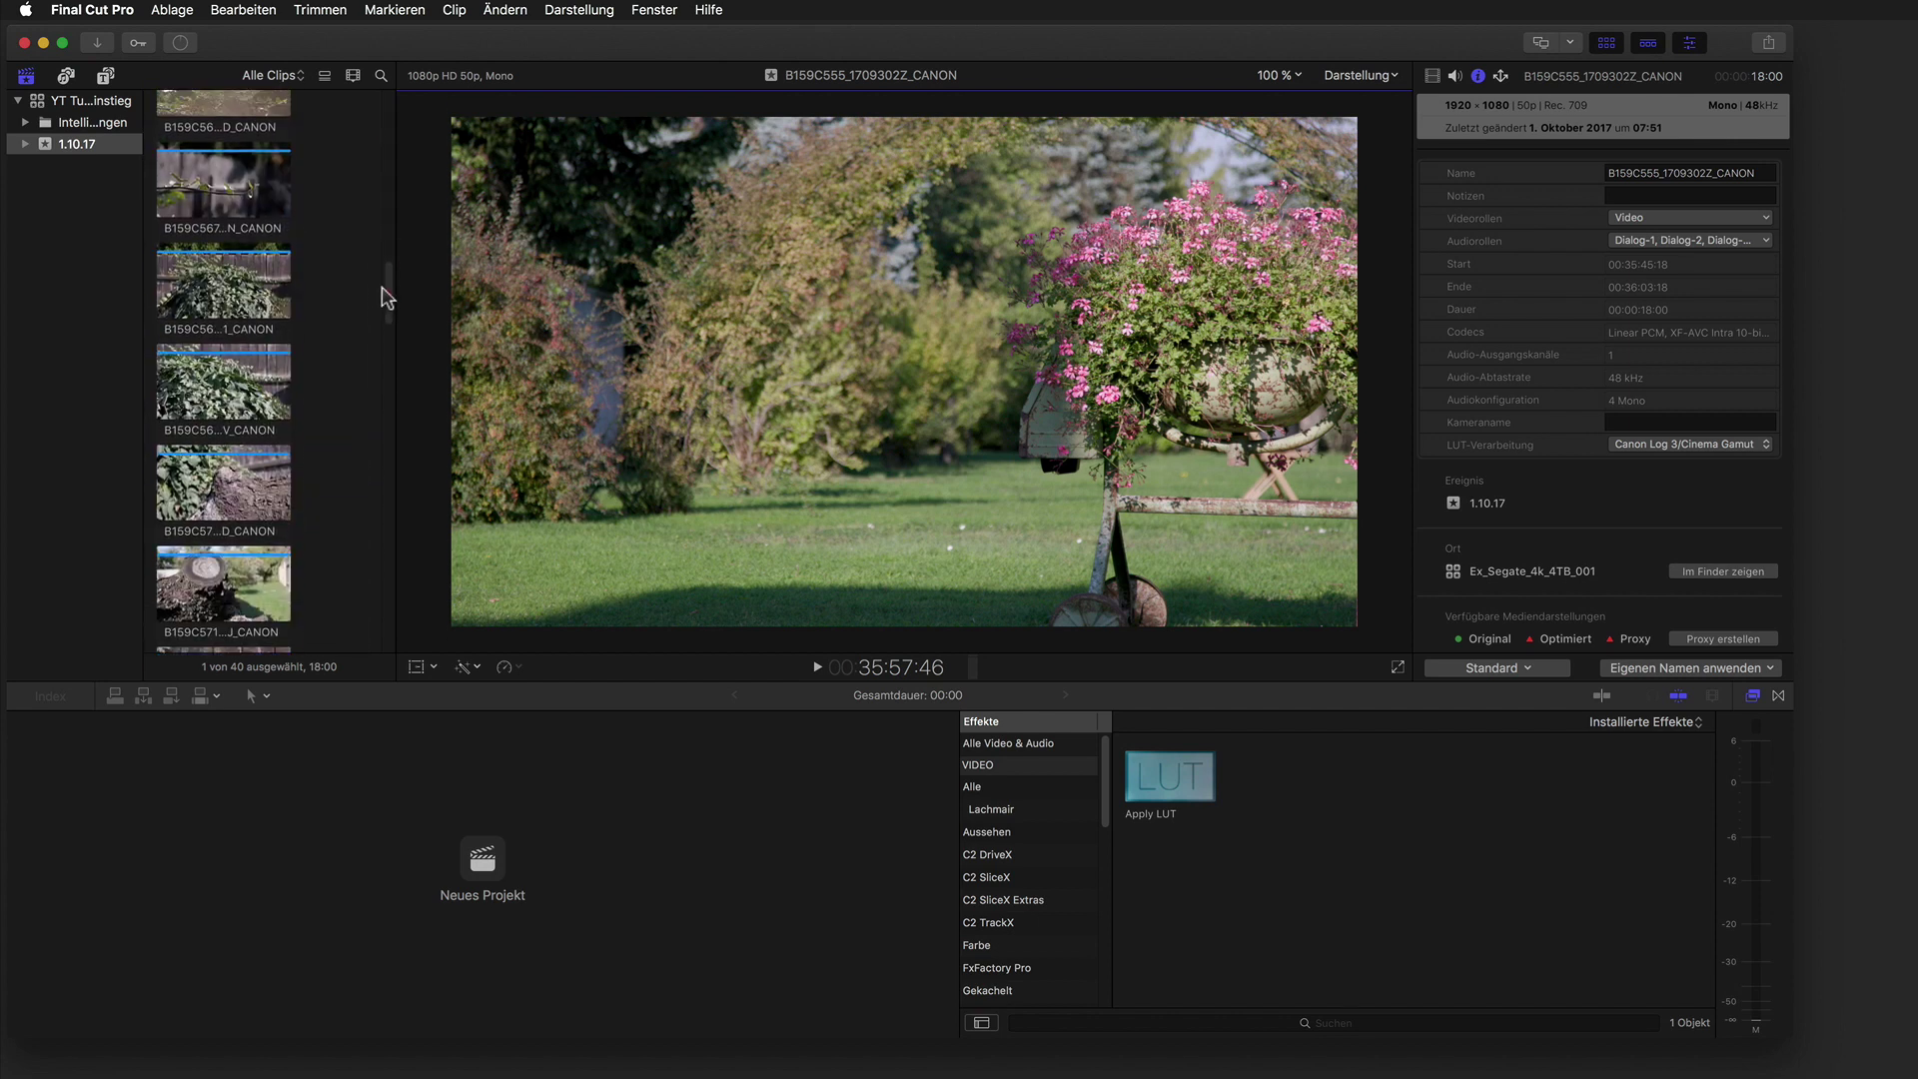
{"action": "left_click_drag", "start_coordinate": [386, 293], "coordinate": [384, 260]}
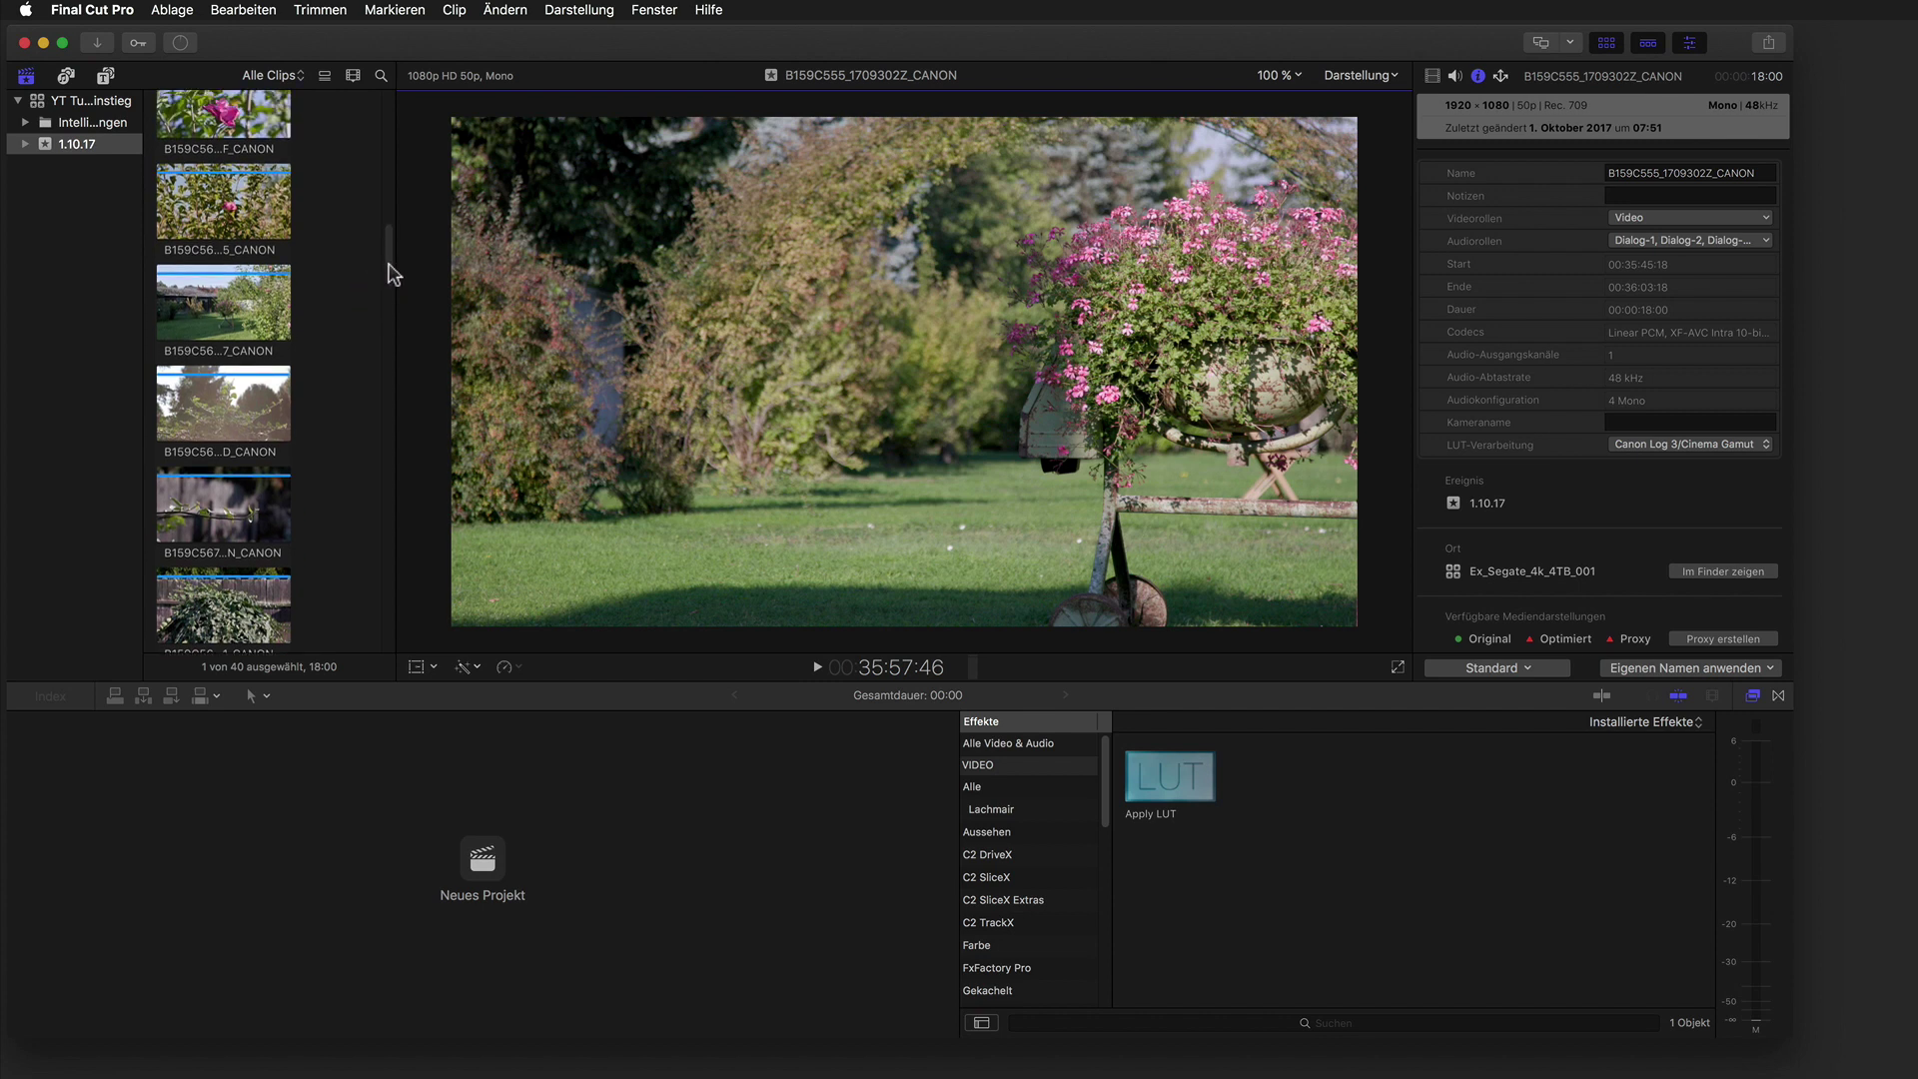
Set LUT-Verarbeitung to Ohne for clip B159C555_1709302Z_CANON in the Info inspector.
{"action": "left_click", "coordinate": [1622, 447]}
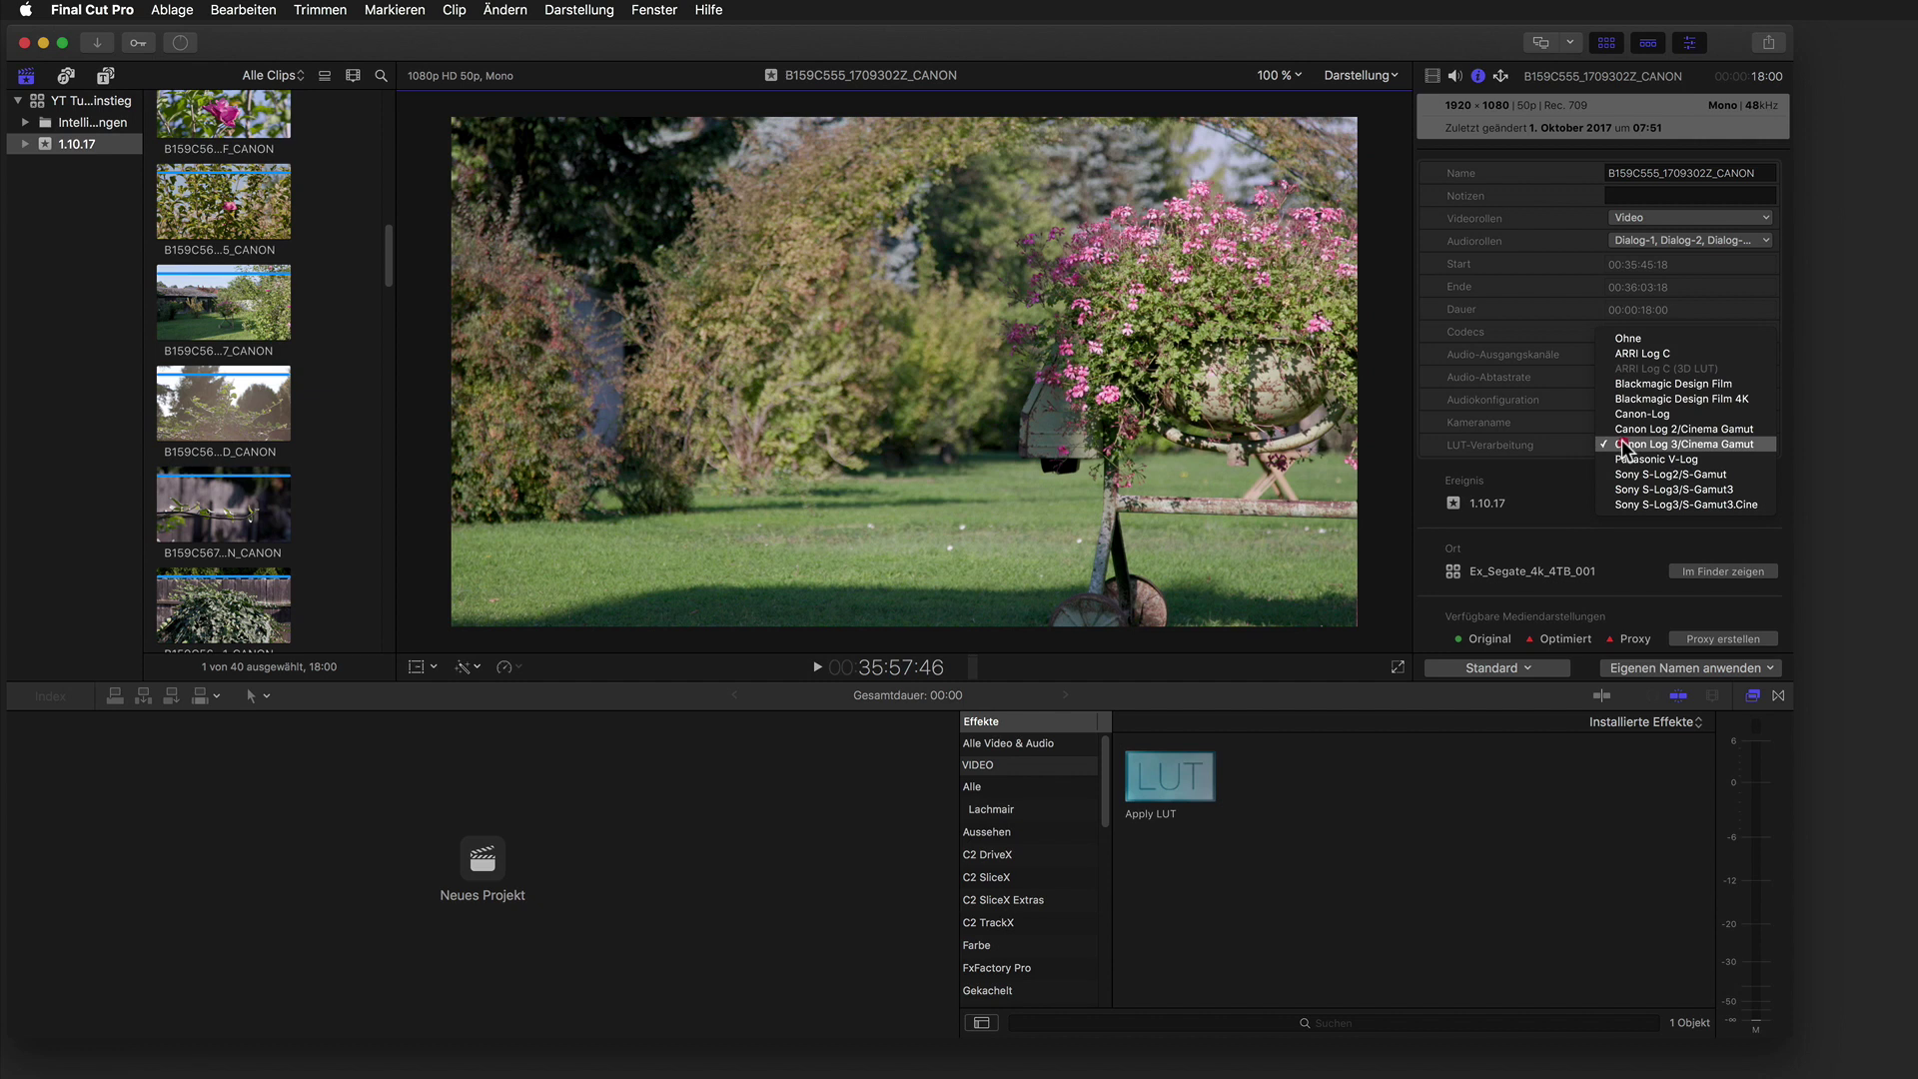
{"action": "left_click", "coordinate": [1462, 447]}
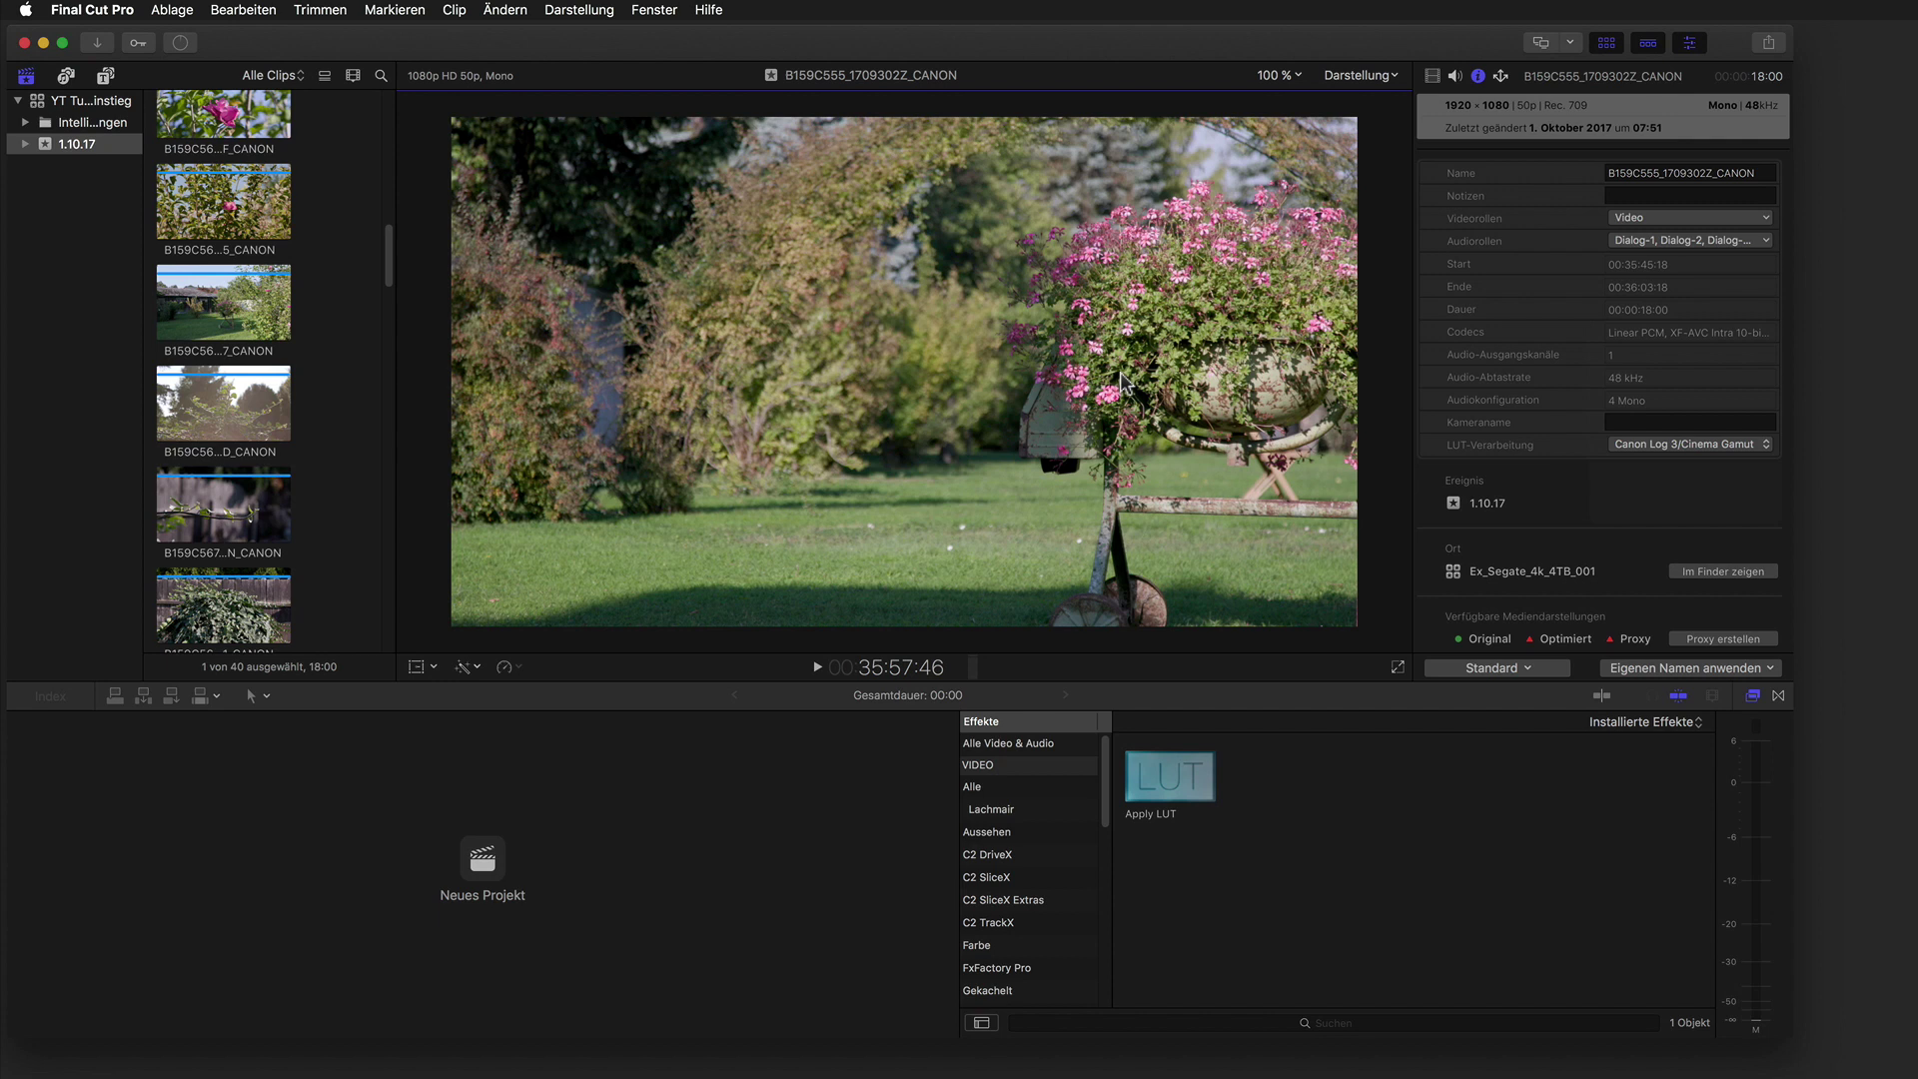
{"action": "left_click", "coordinate": [1624, 449]}
{"action": "left_click", "coordinate": [1631, 338]}
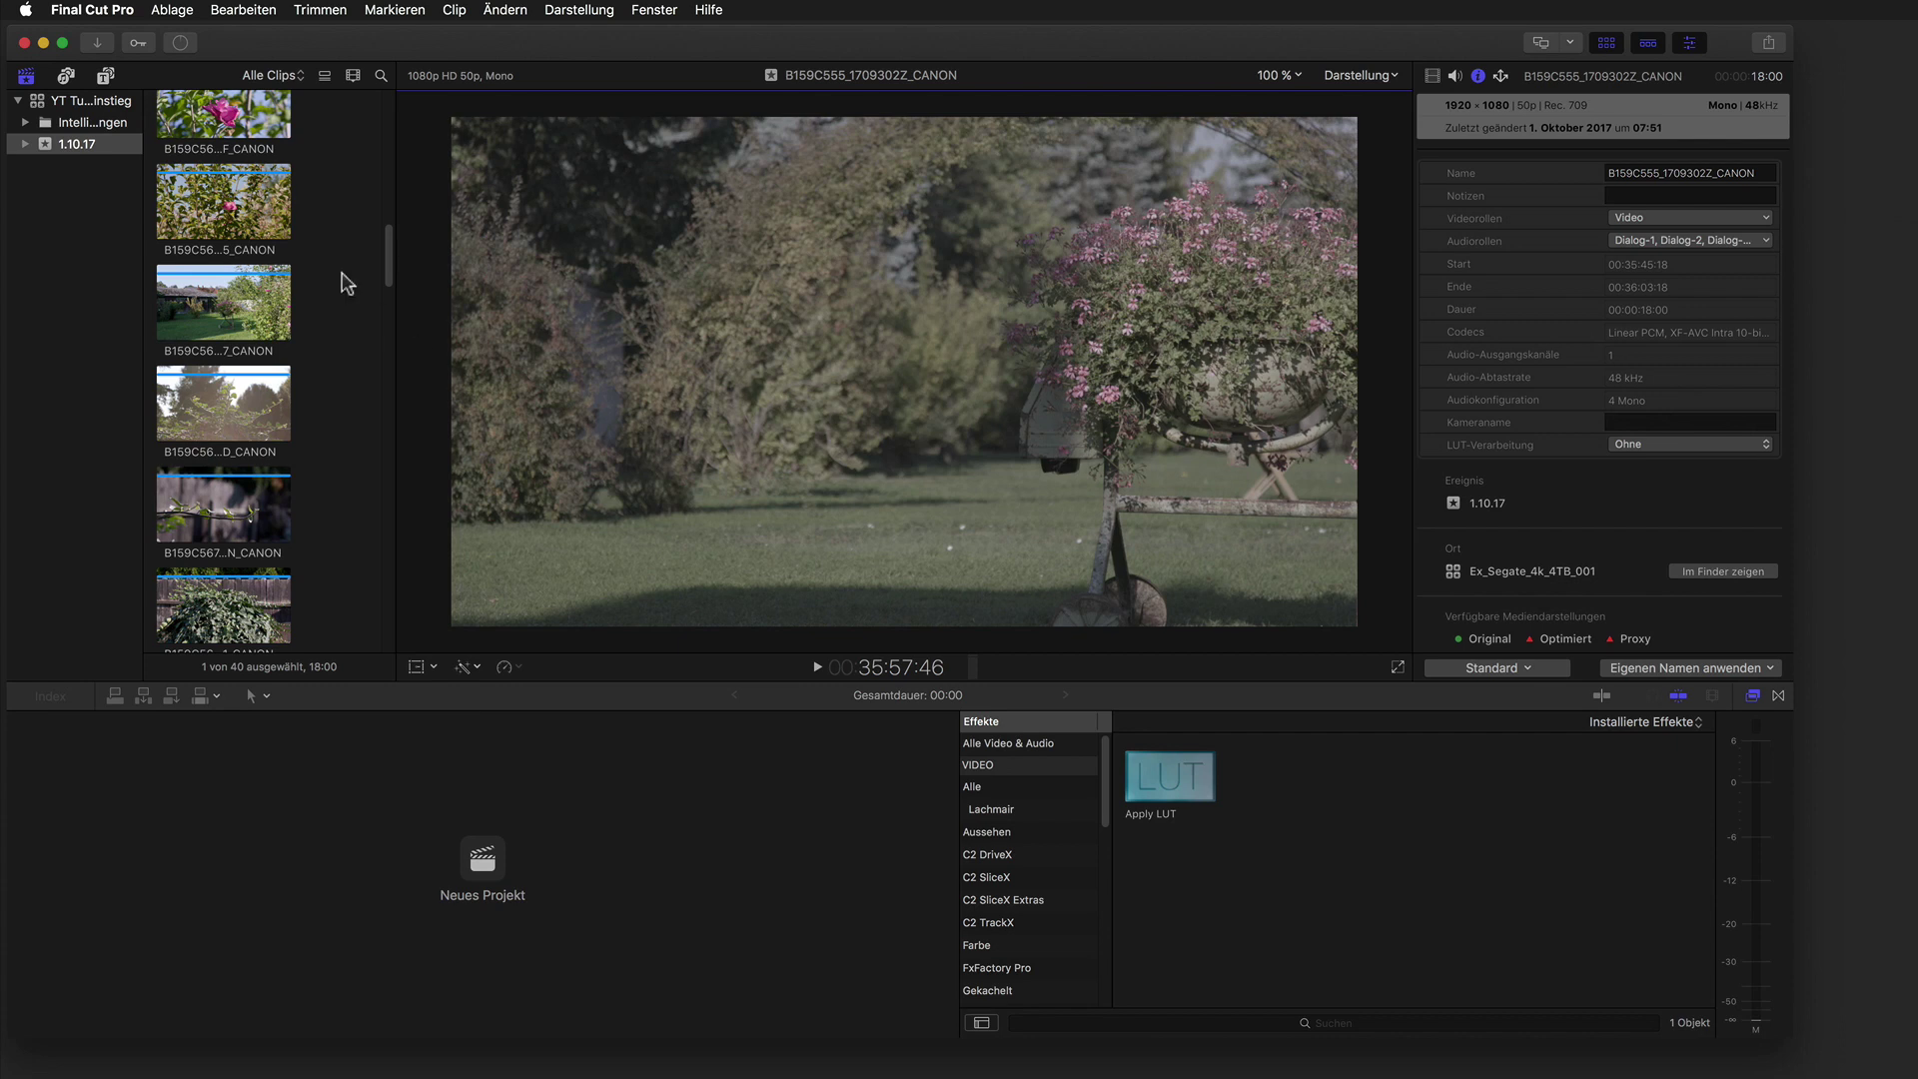
Select all 40 clips in the event and set their LUT-Verarbeitung to Ohne.
{"action": "left_click_drag", "start_coordinate": [388, 252], "coordinate": [389, 110]}
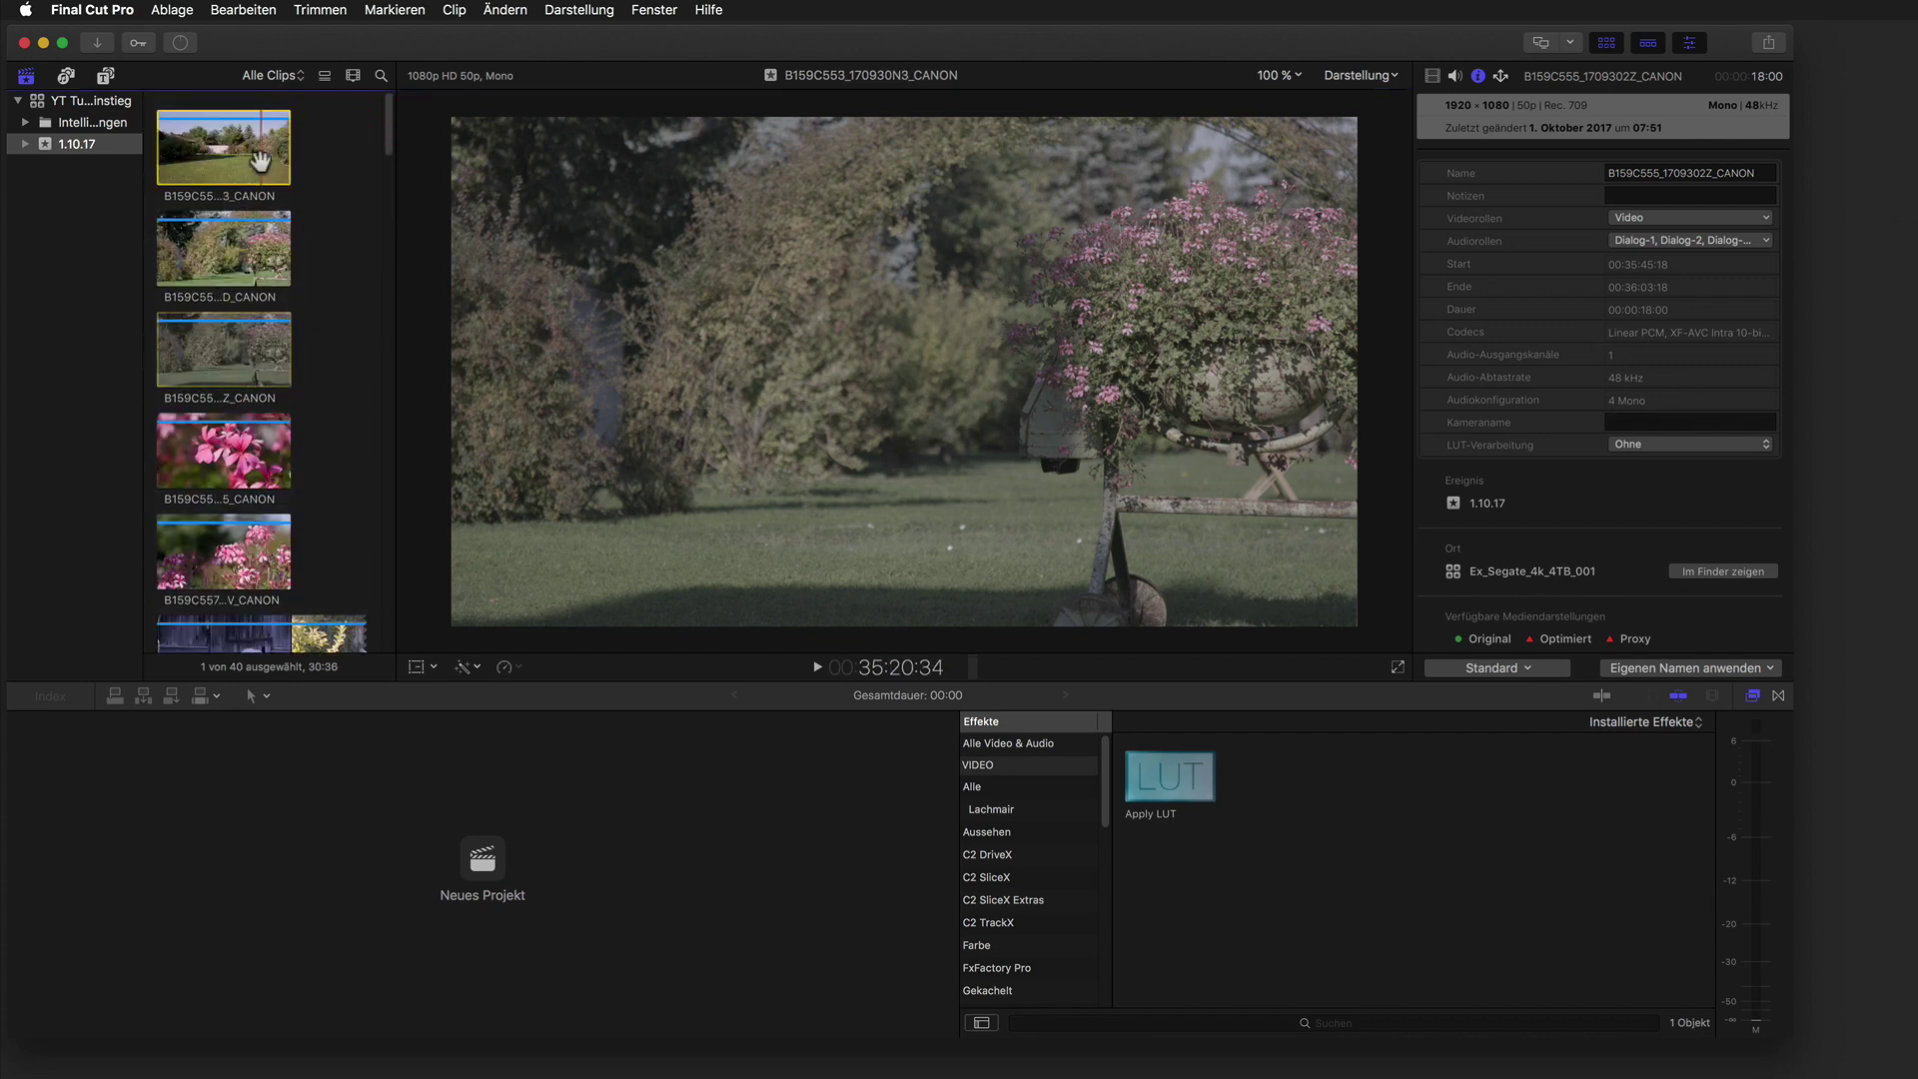
{"action": "left_click", "coordinate": [258, 183]}
{"action": "key", "text": "super+a"}
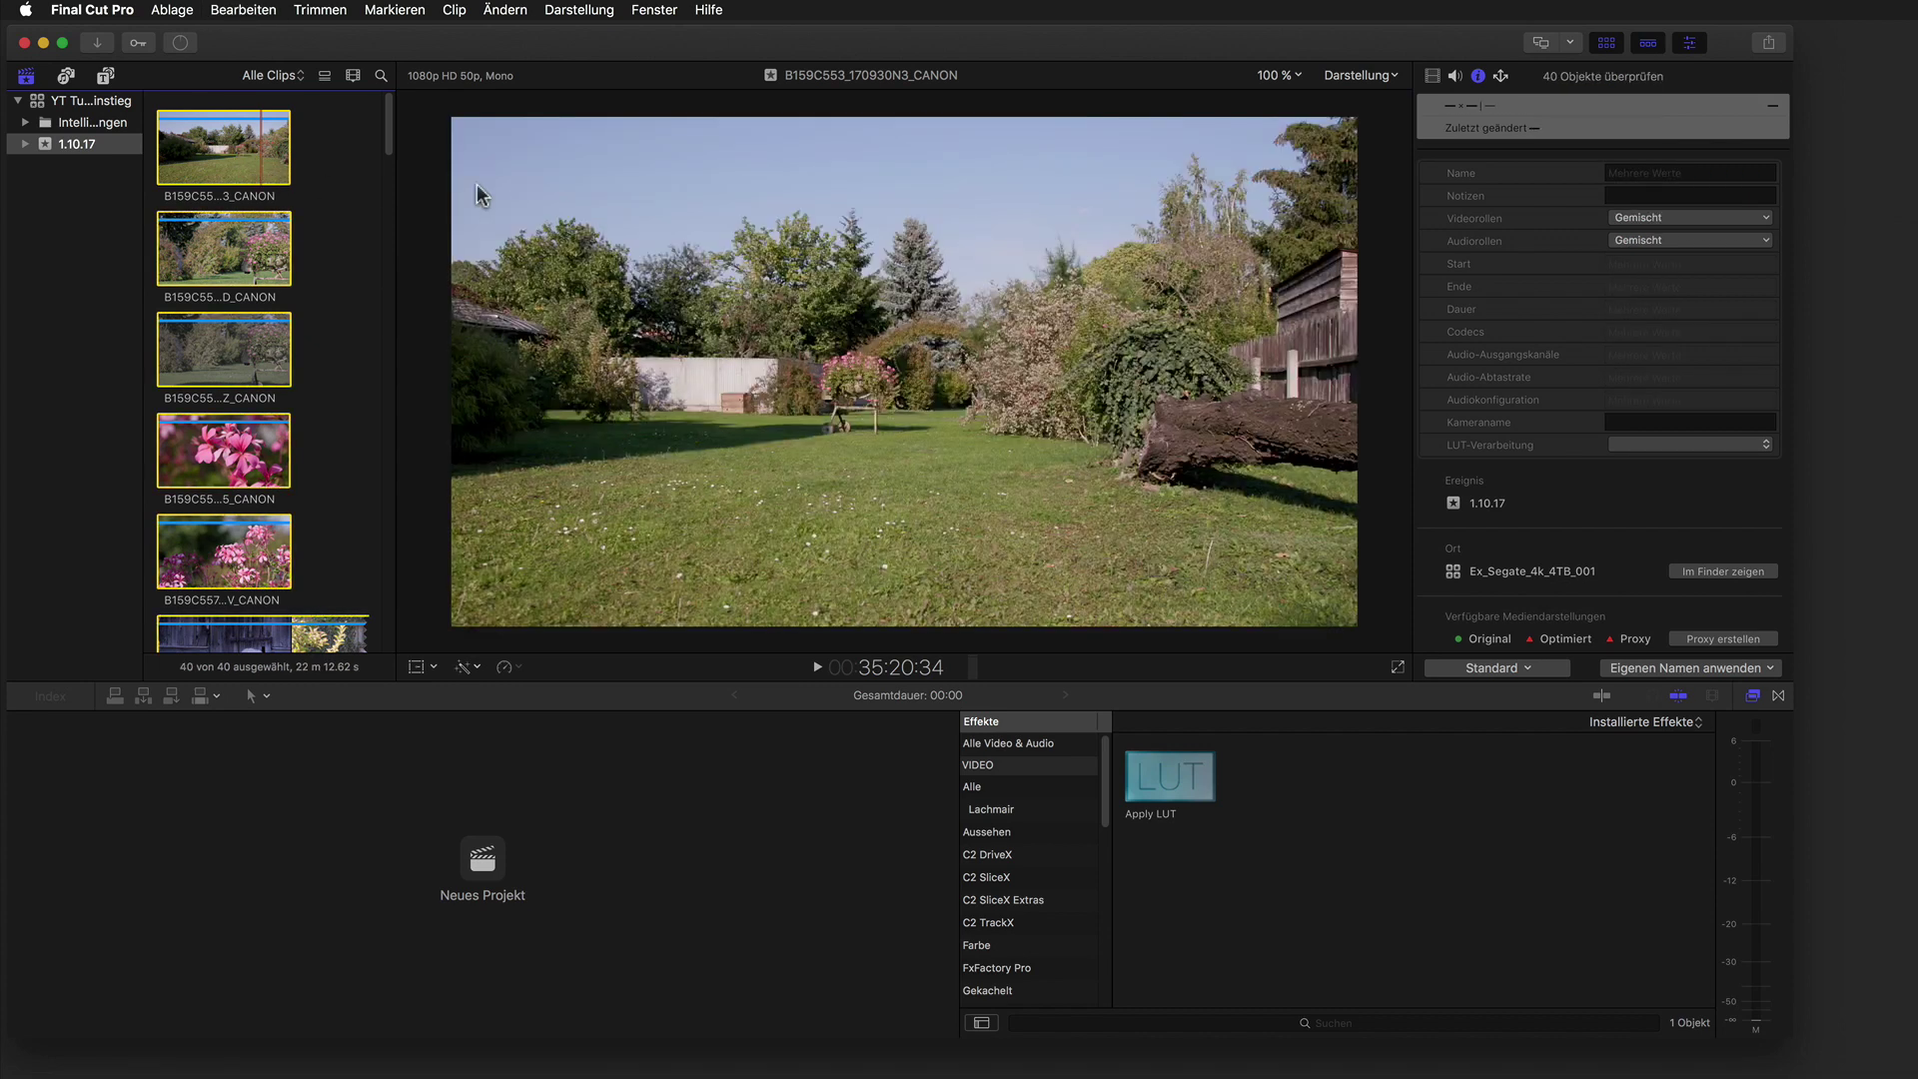
{"action": "left_click", "coordinate": [1661, 437]}
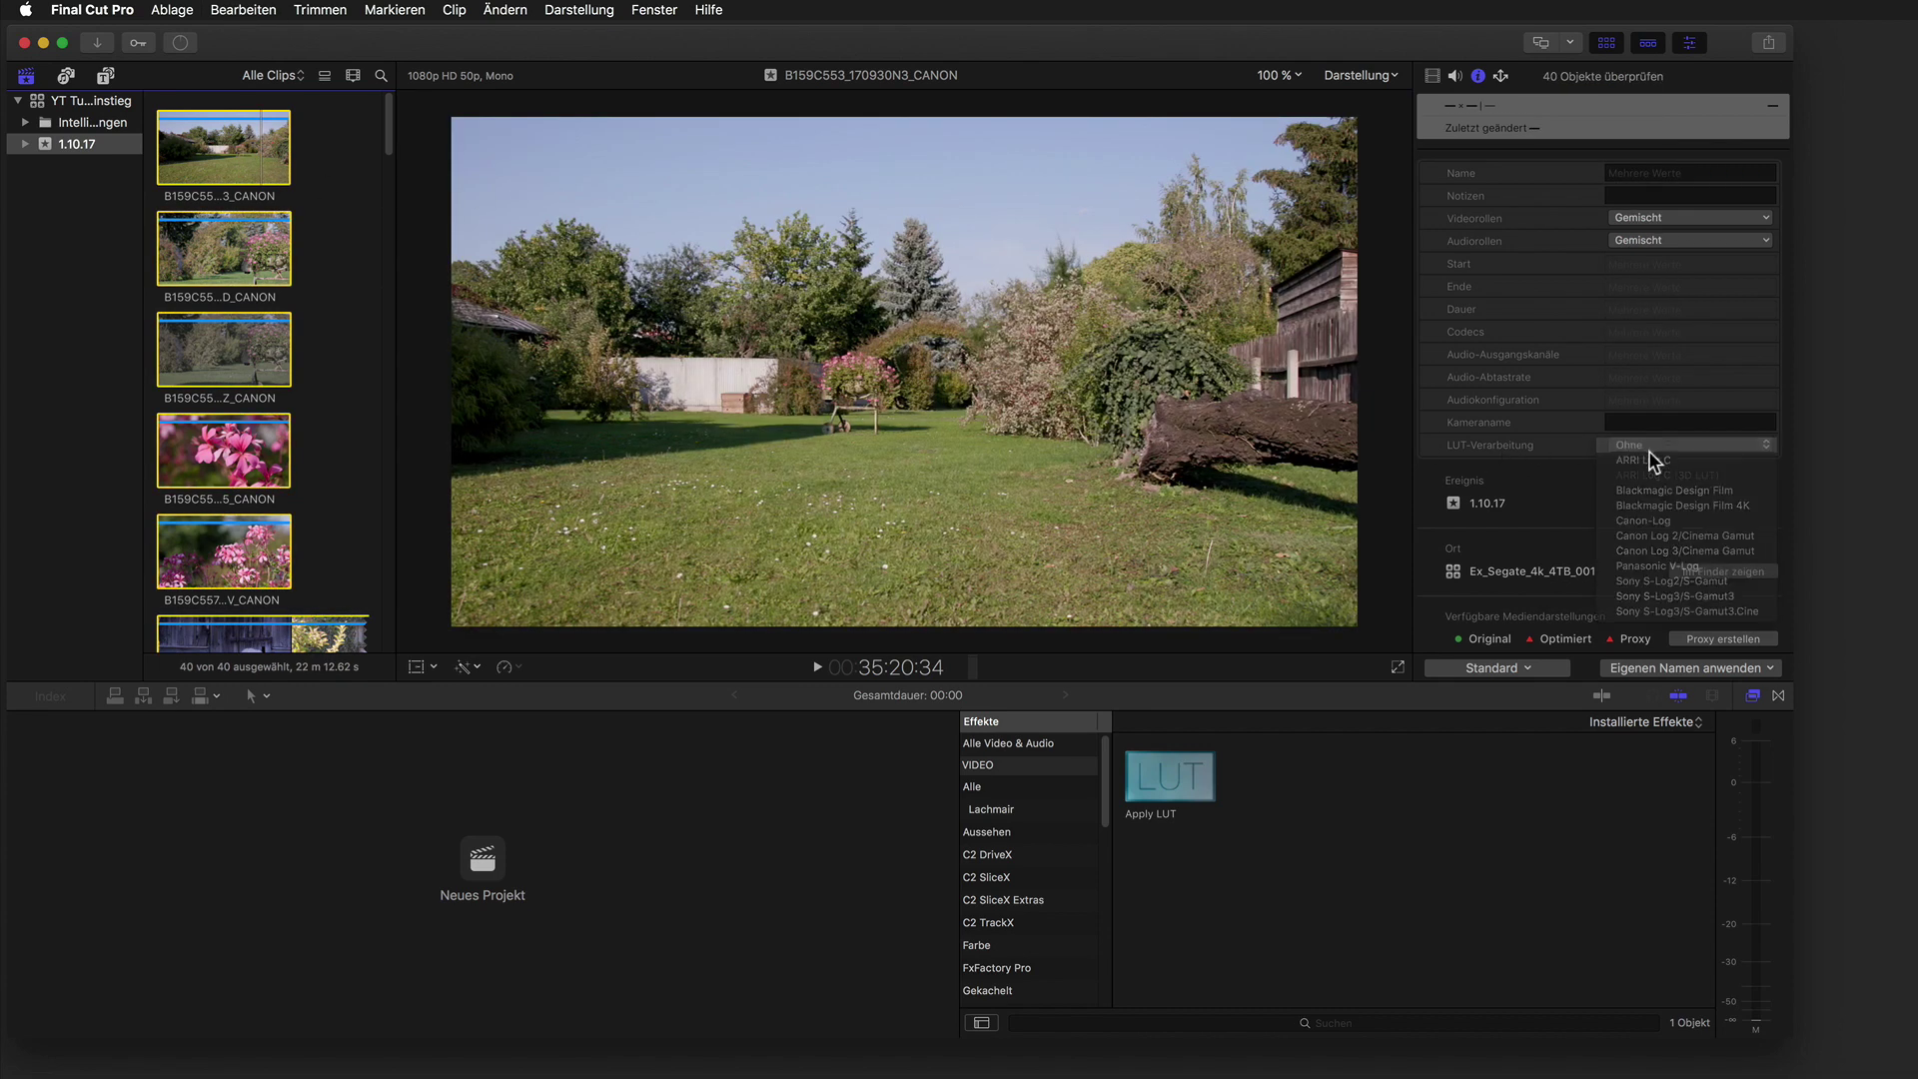
{"action": "left_click", "coordinate": [1648, 452]}
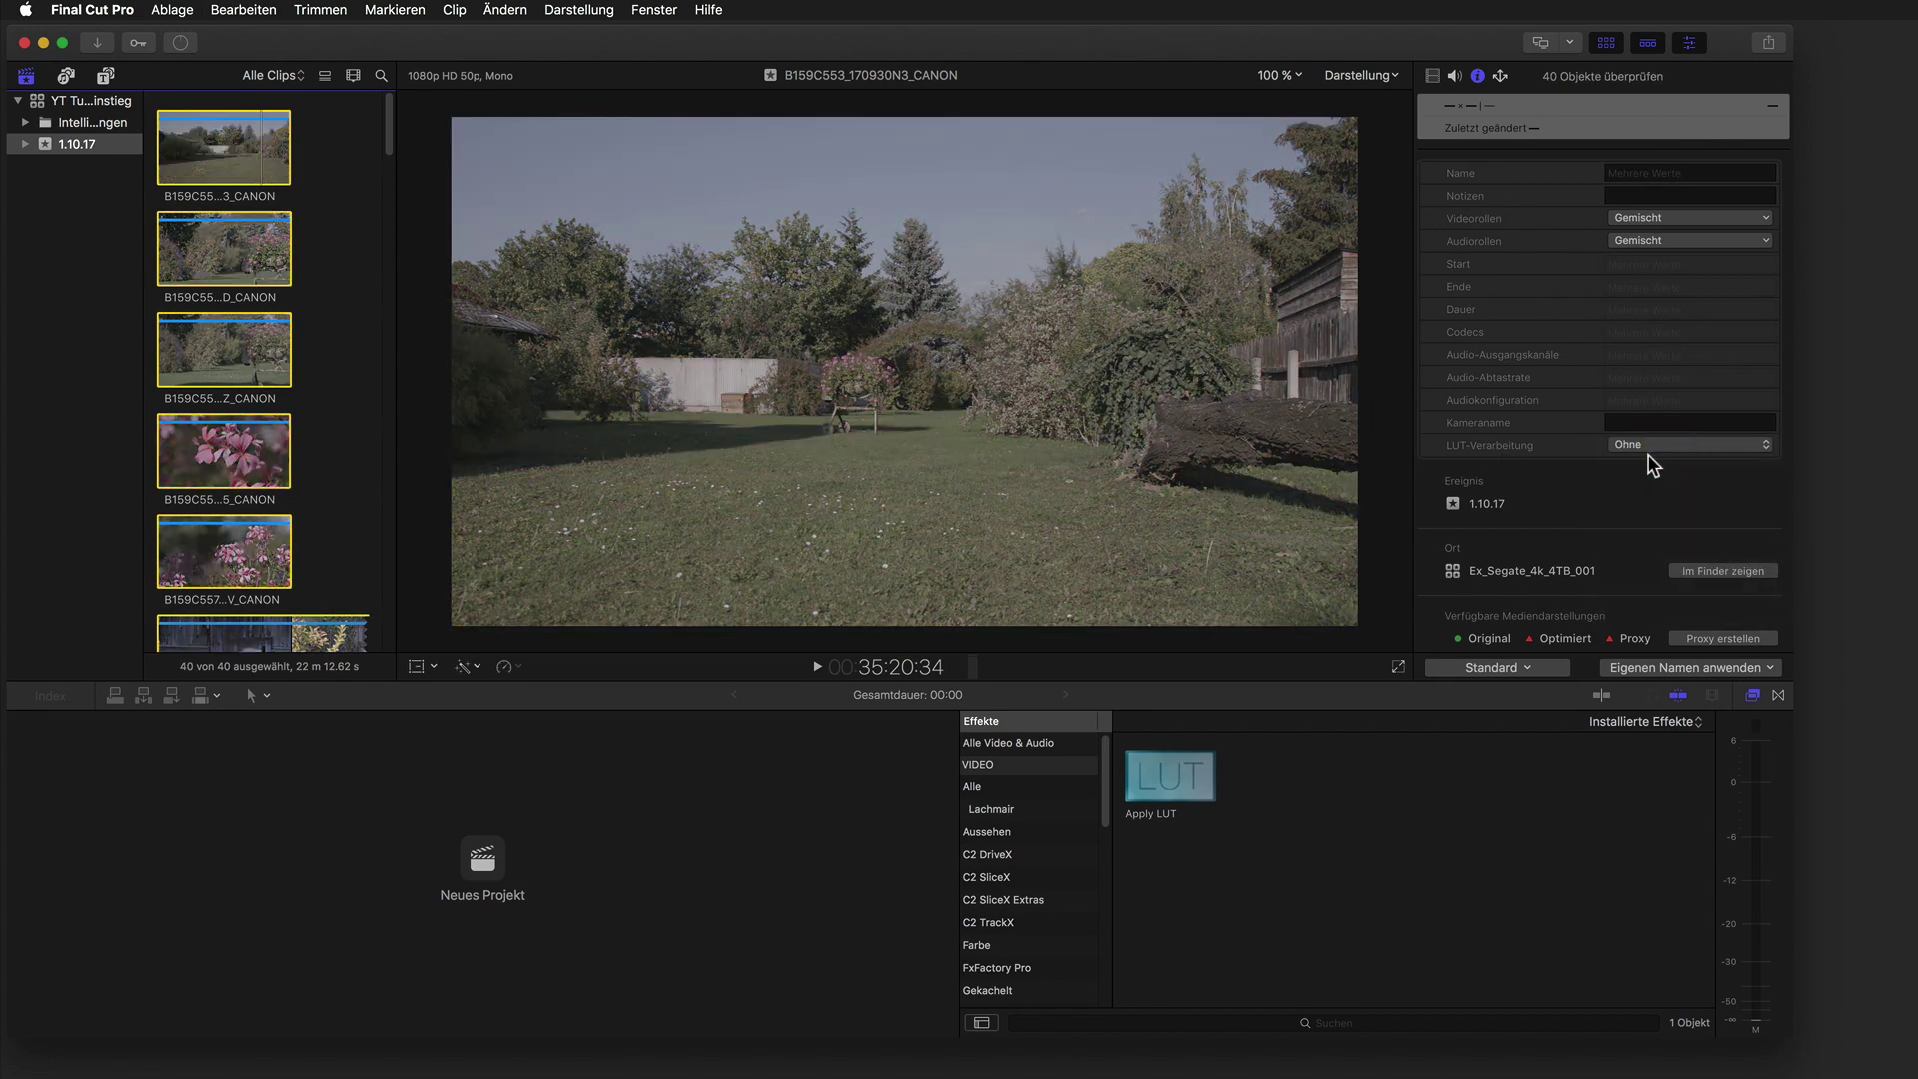
Rename the 1.10.17 event to 'Gnahmen'.
{"action": "left_click", "coordinate": [78, 145]}
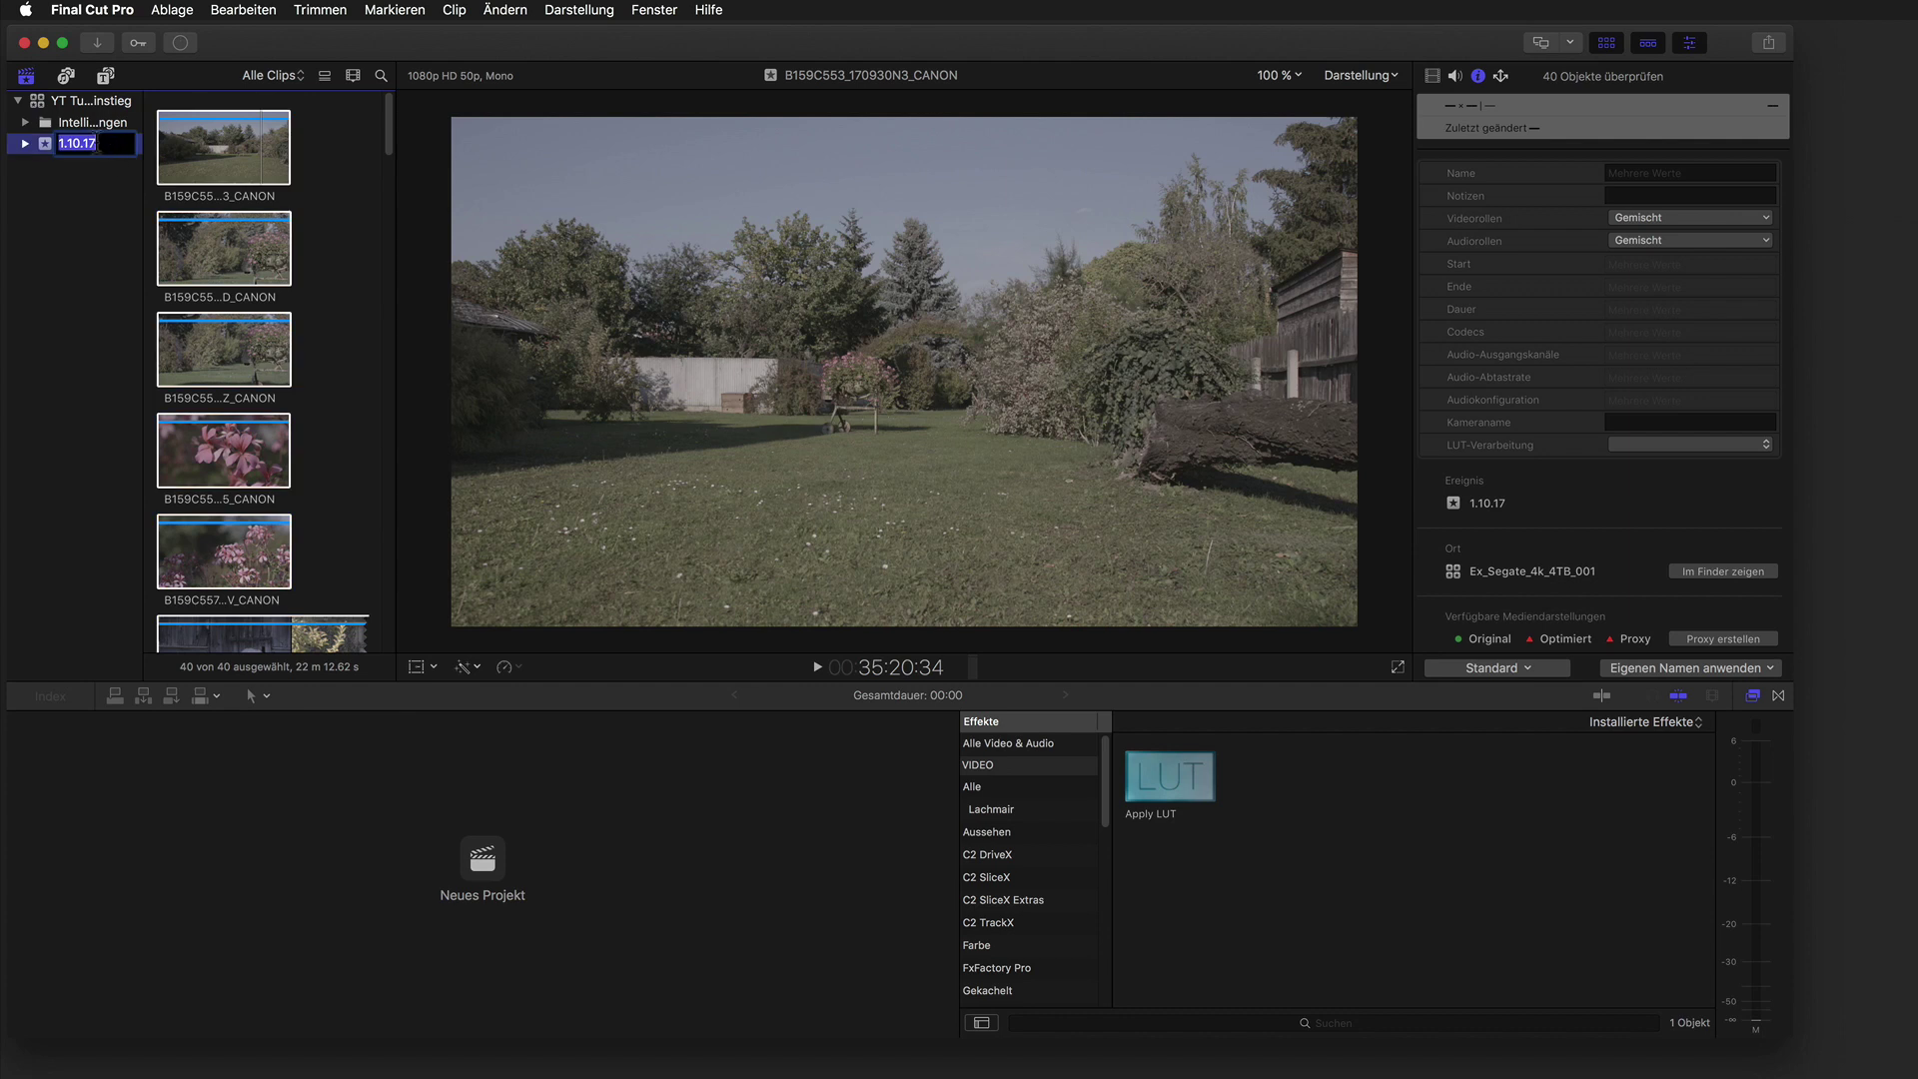
{"action": "type", "text": "Garte...hme"}
{"action": "type", "text": "nahmen"}
{"action": "key", "text": "Return"}
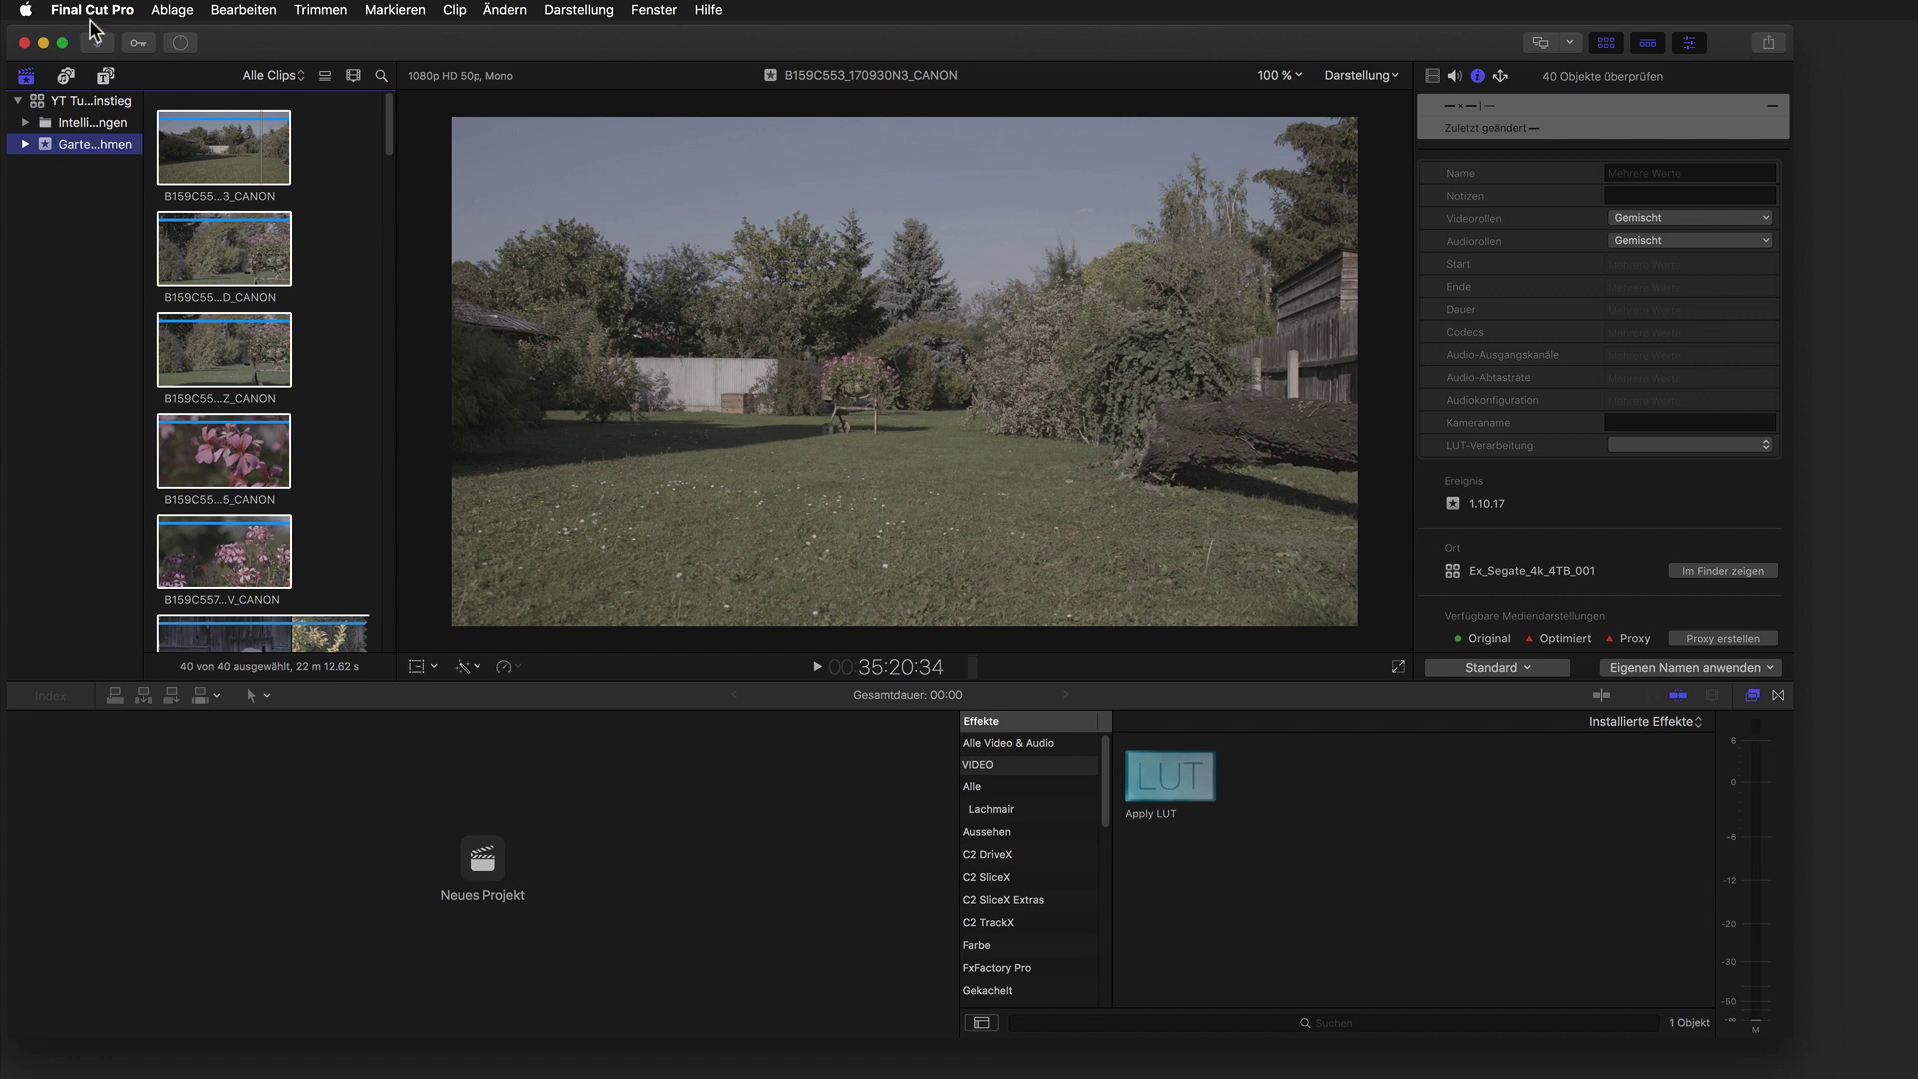
Expand the event and view its C300MkII, Grafik Text and music keyword collections, then all clips.
{"action": "left_click", "coordinate": [24, 145]}
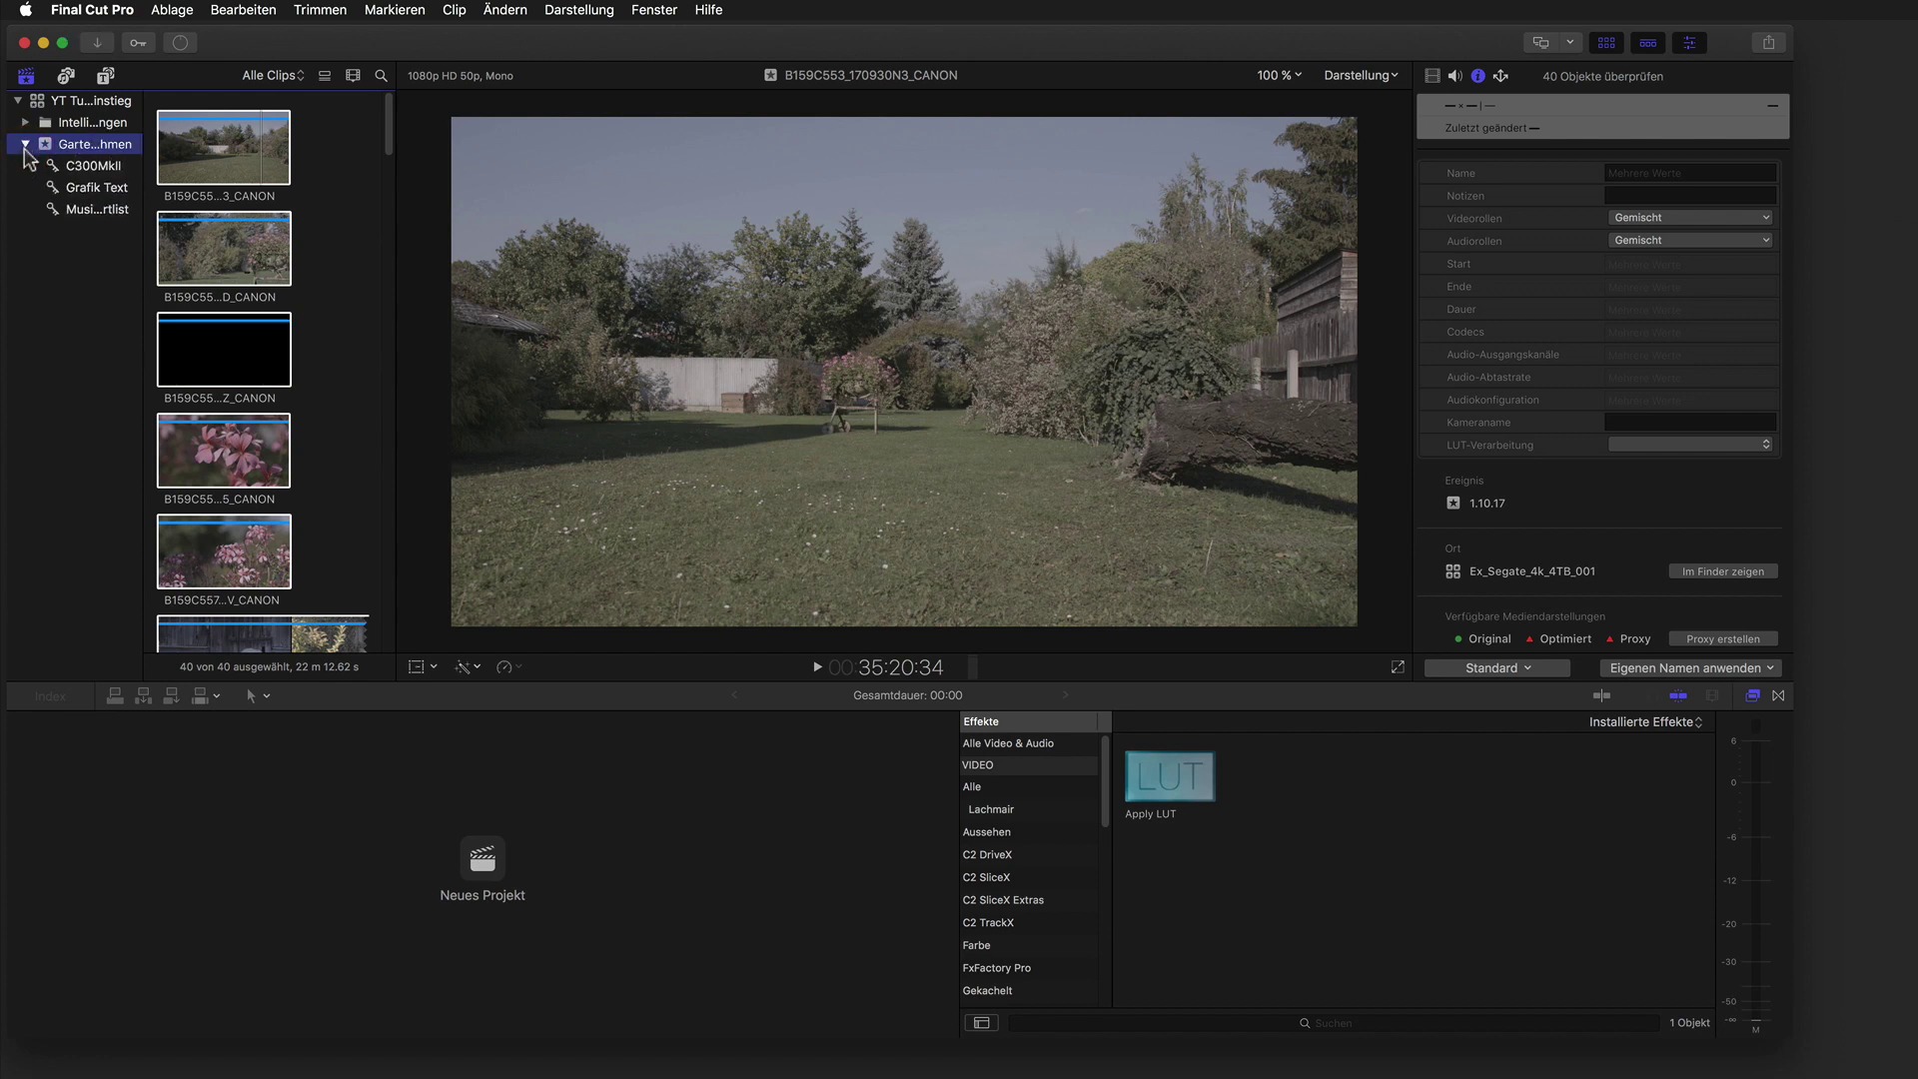
{"action": "left_click", "coordinate": [80, 168]}
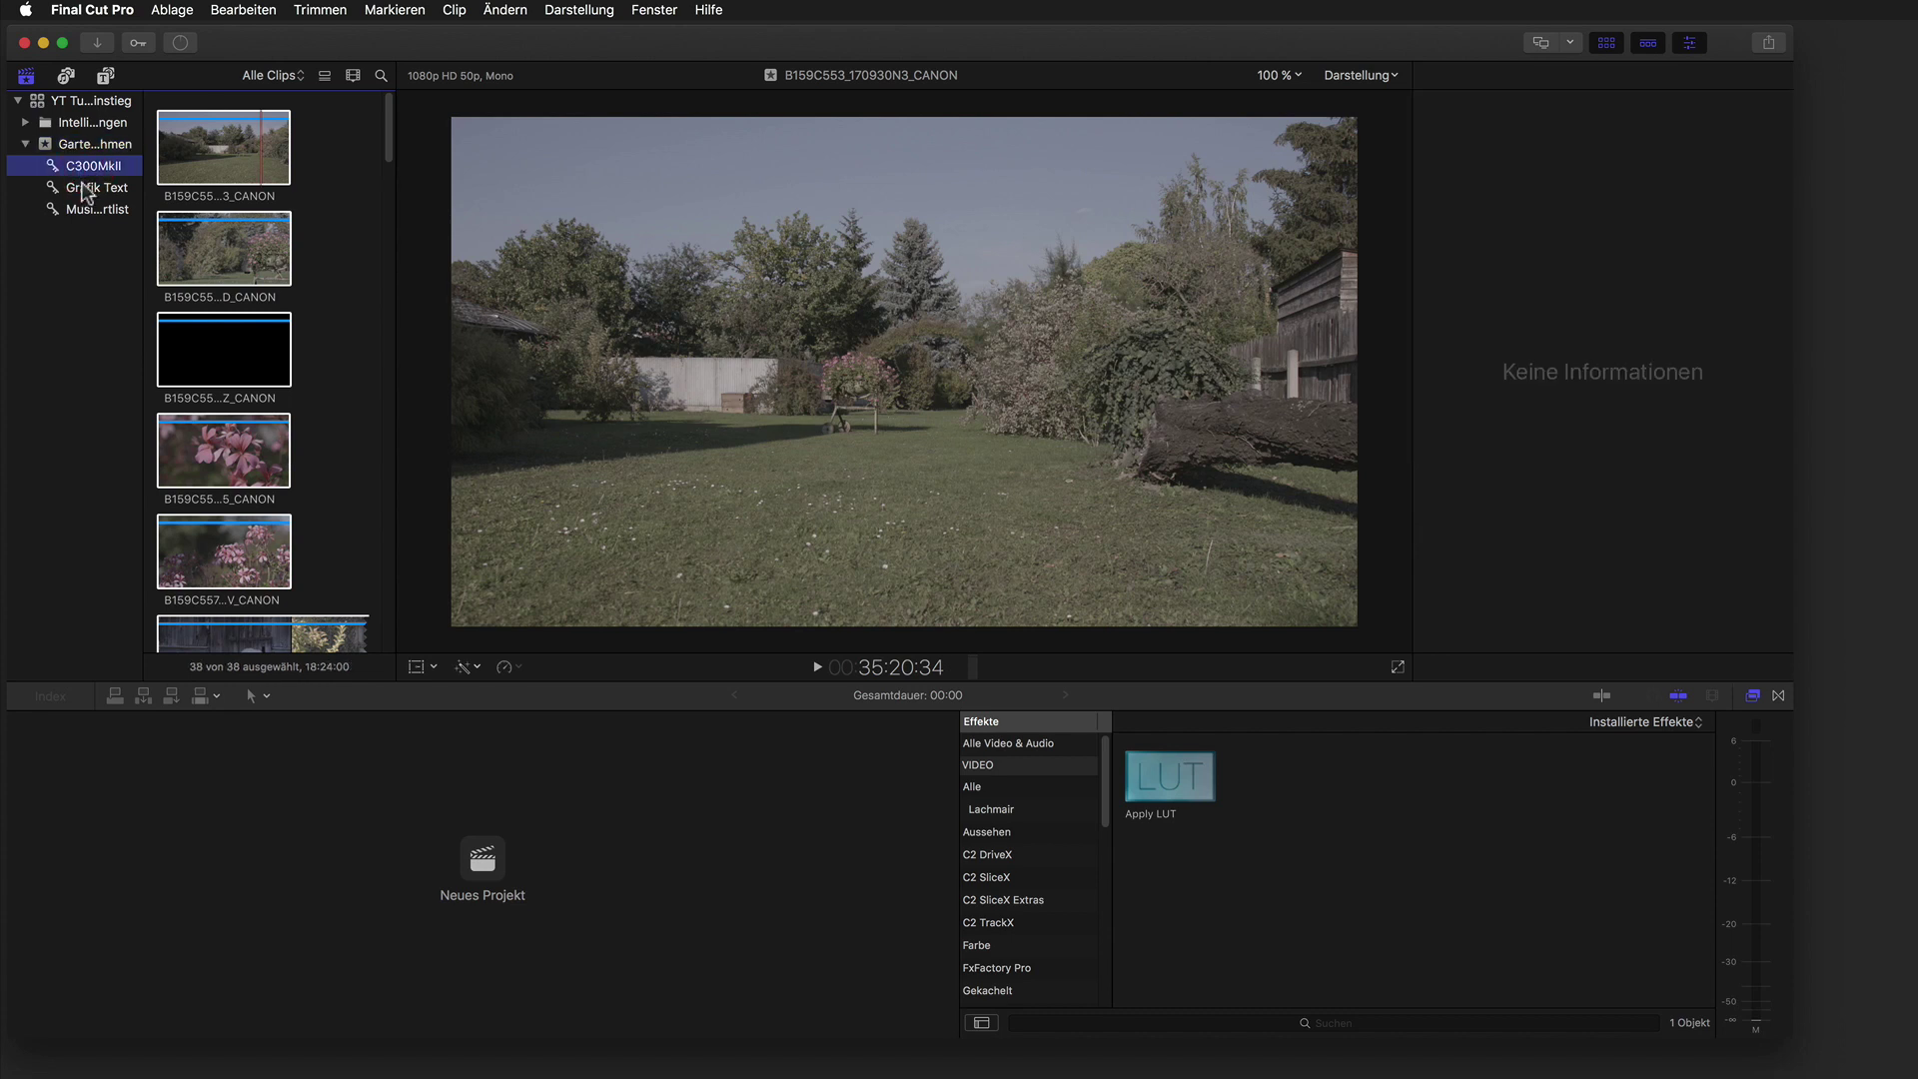
{"action": "left_click", "coordinate": [105, 190]}
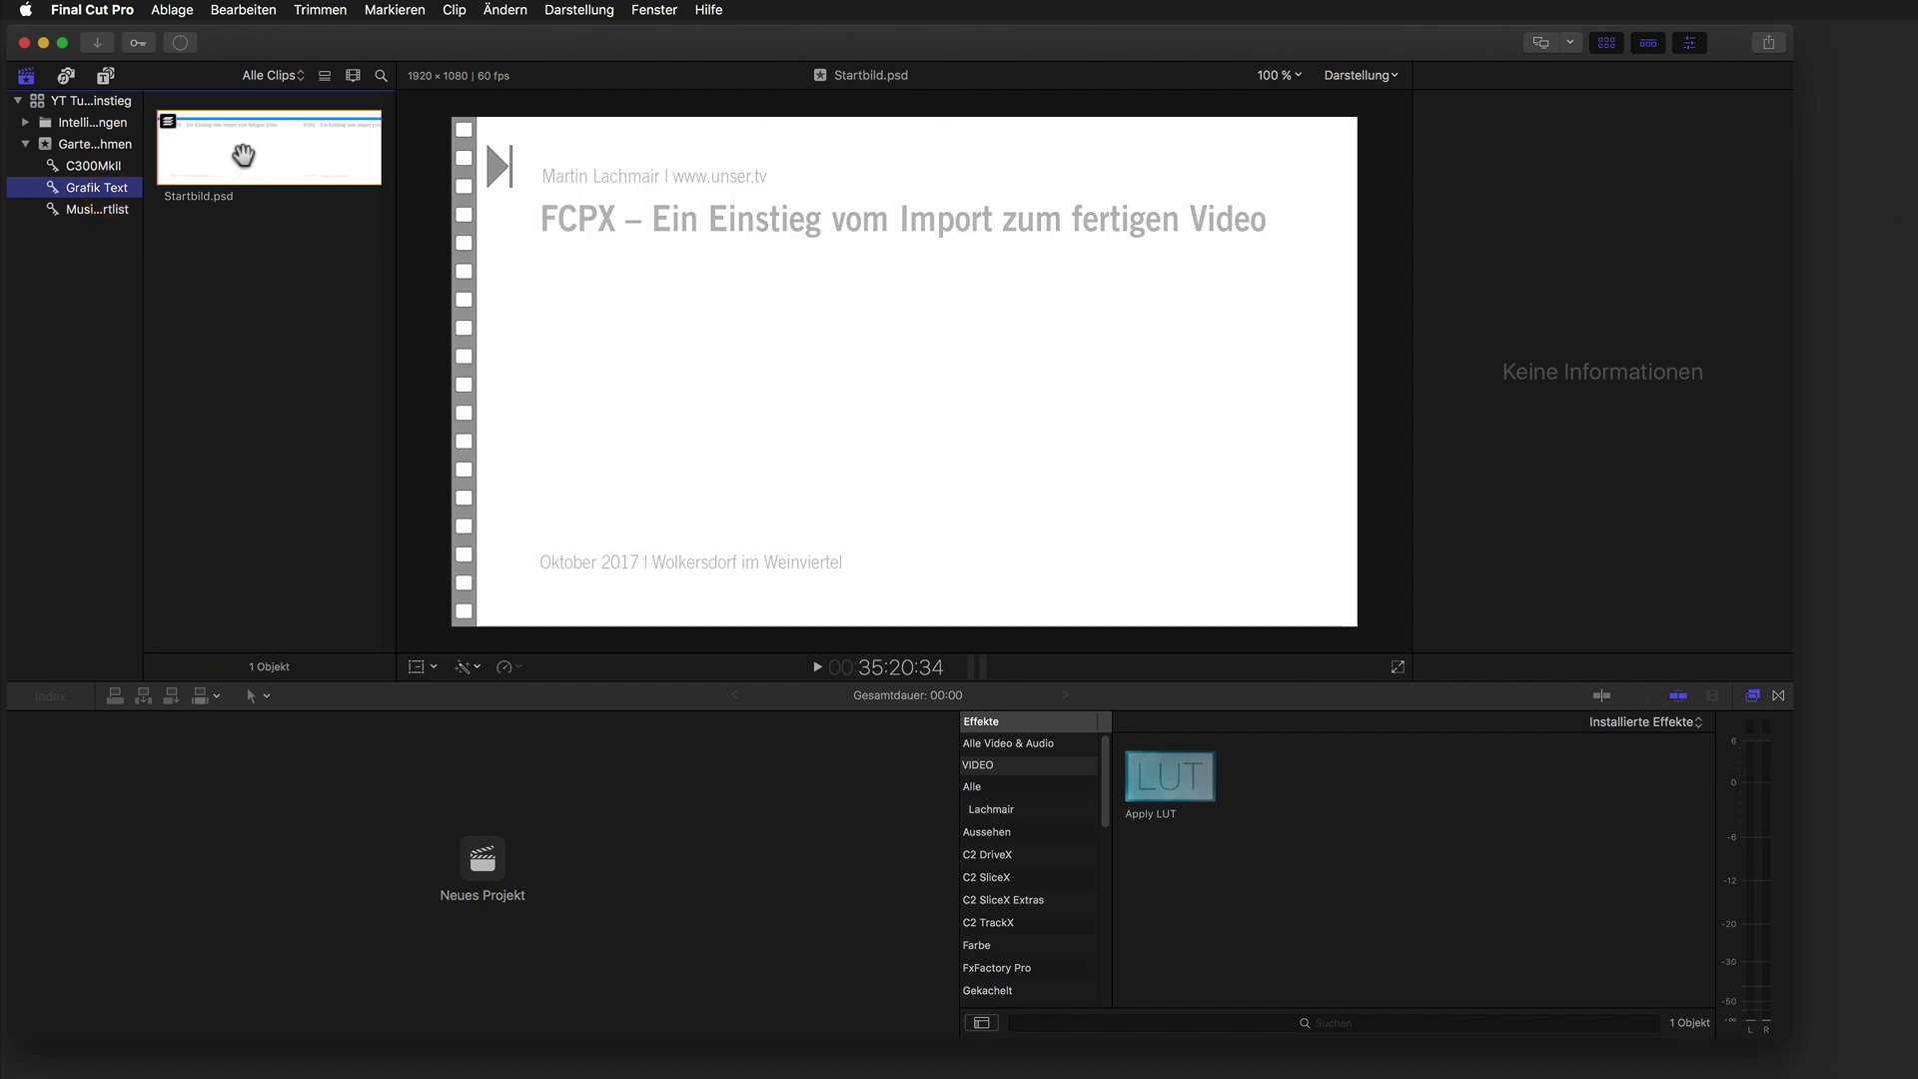
{"action": "left_click", "coordinate": [104, 212]}
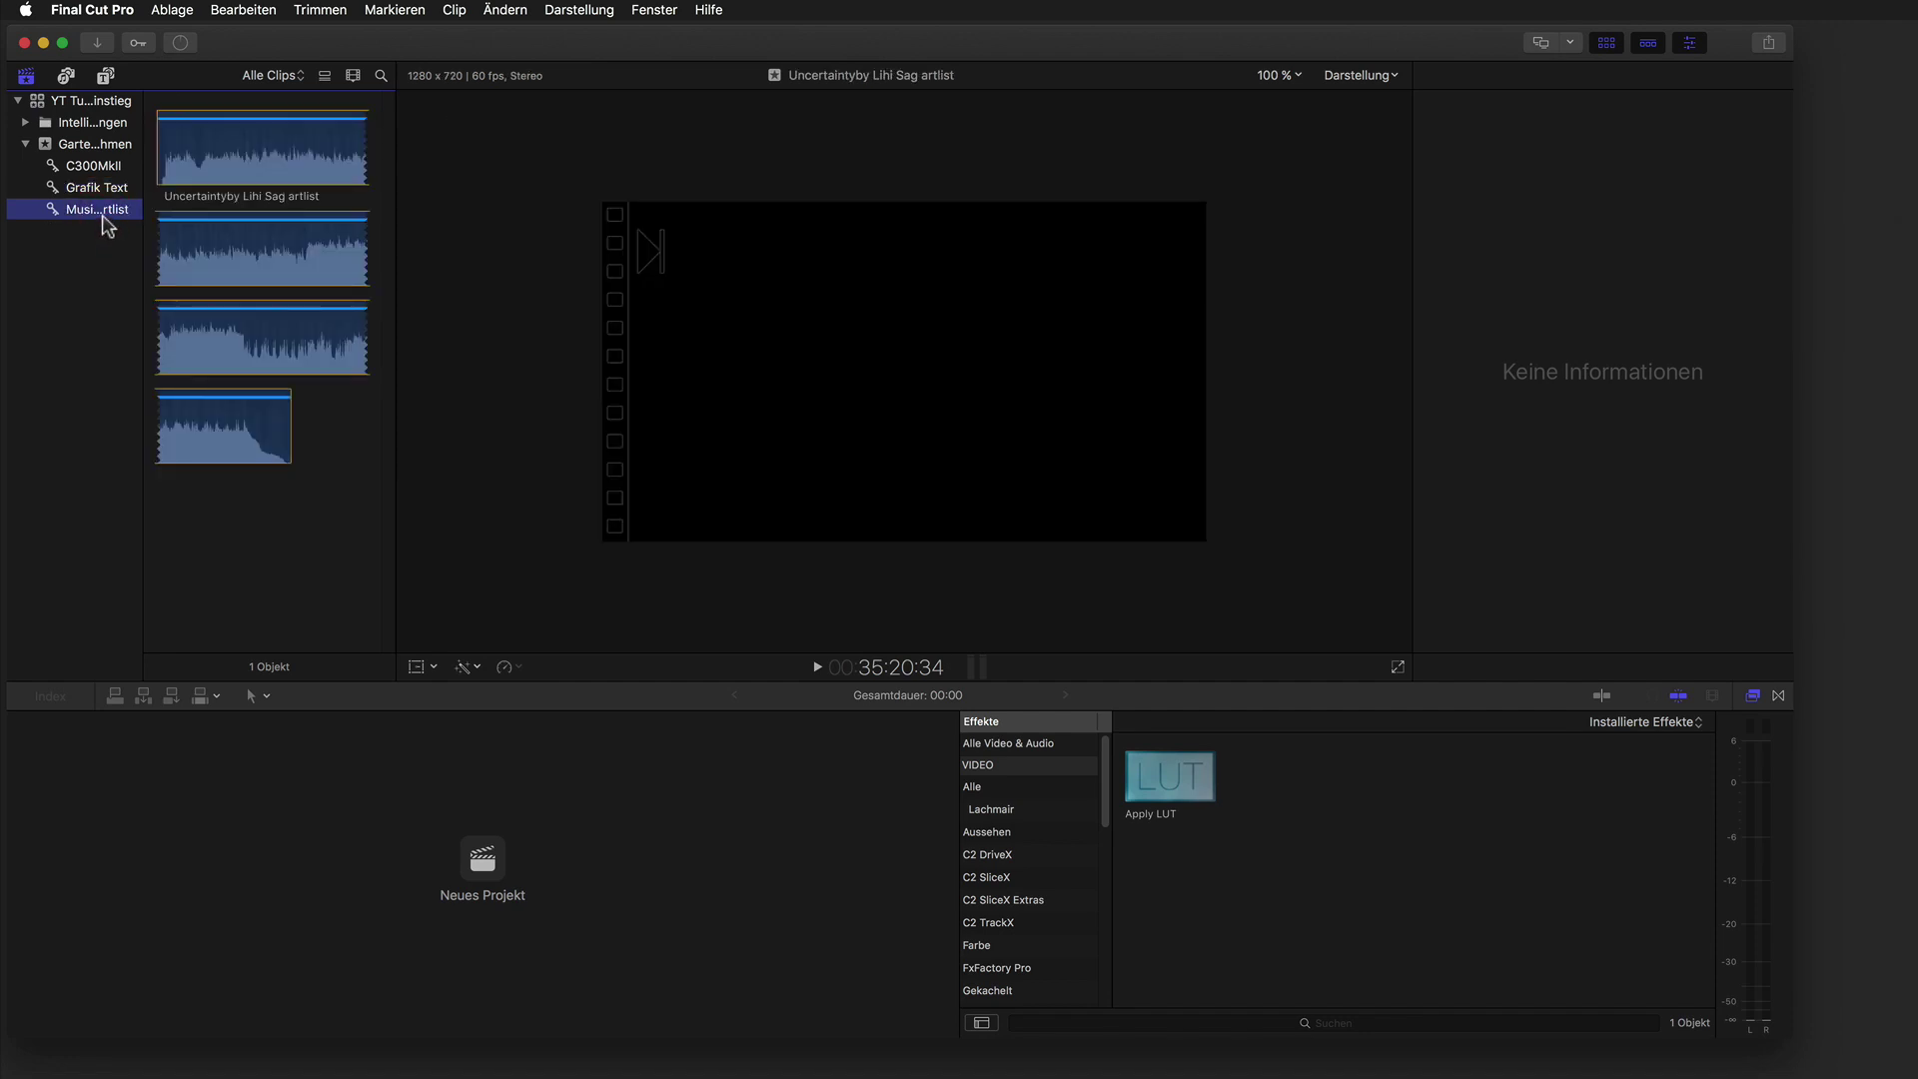
{"action": "left_click", "coordinate": [95, 144]}
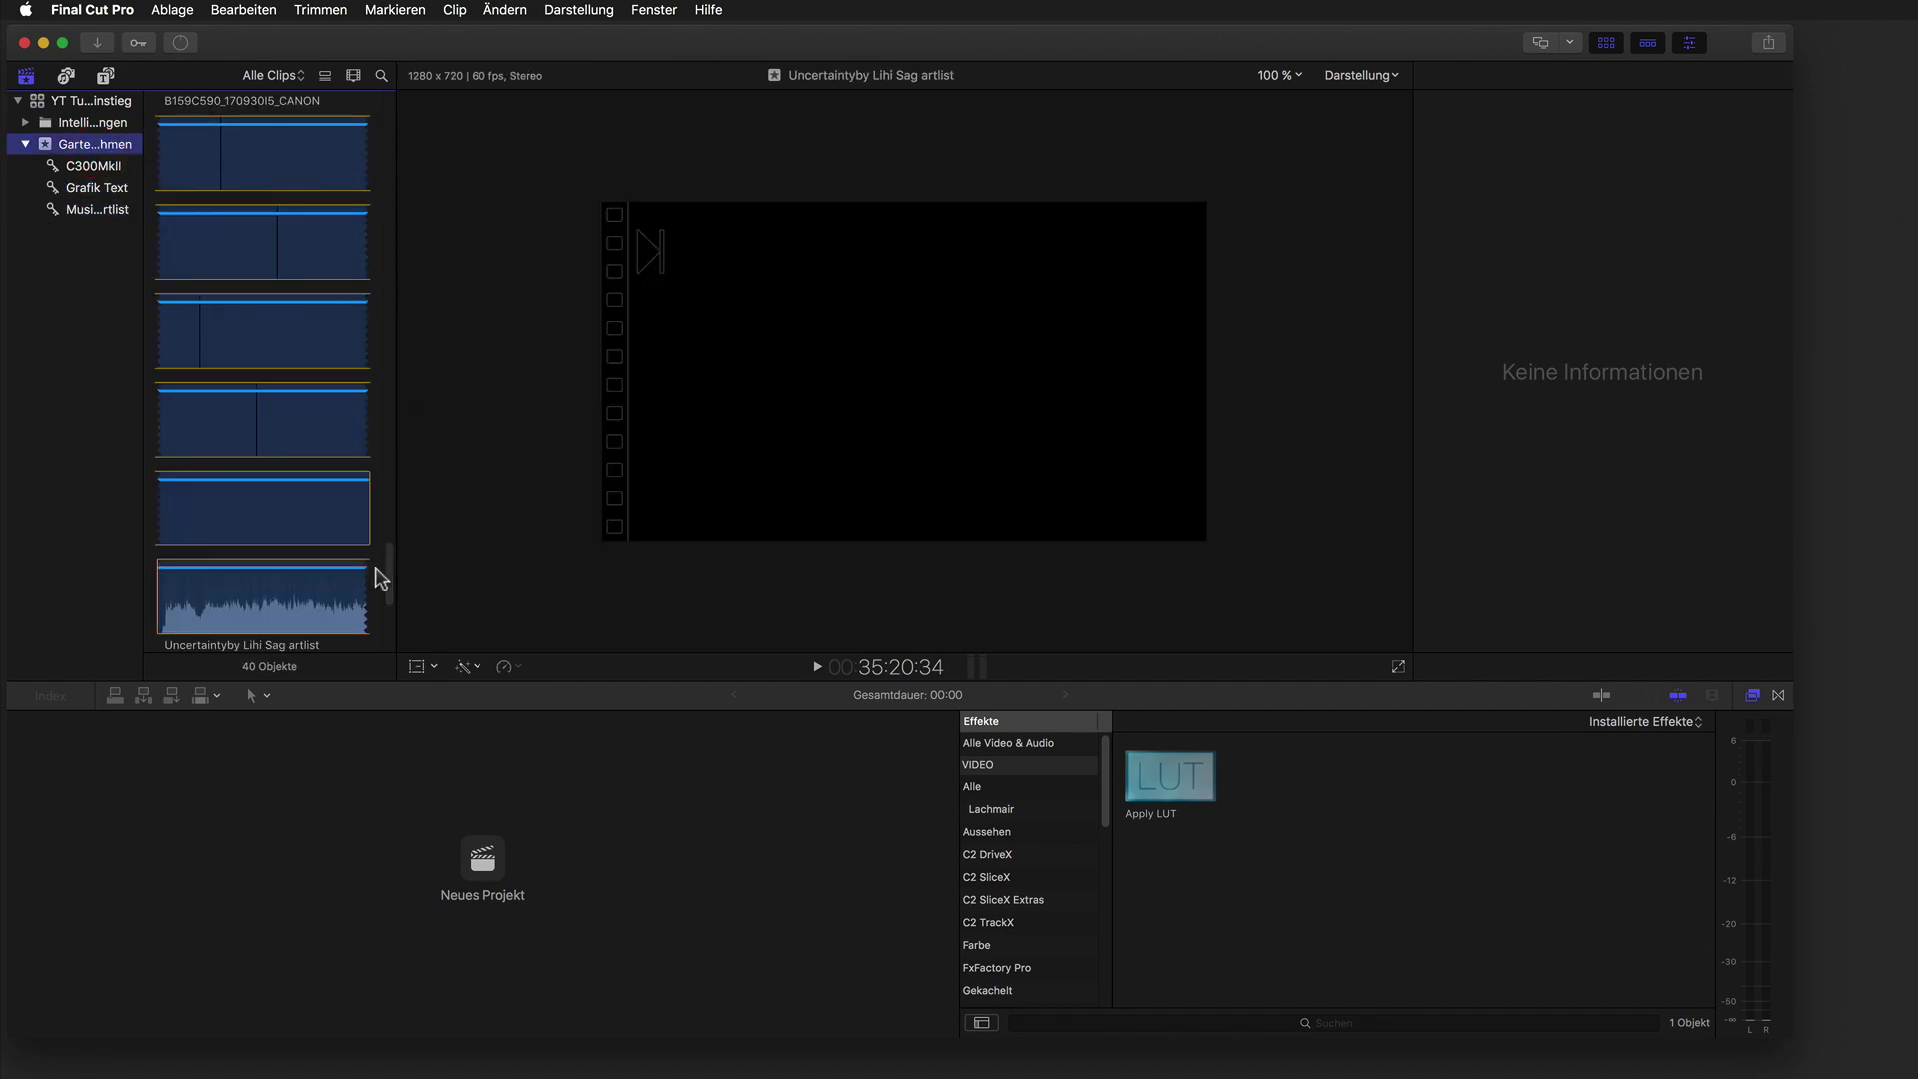
{"action": "mouse_move", "coordinate": [387, 580]}
{"action": "left_mouse_down"}
{"action": "mouse_move", "coordinate": [404, 100]}
{"action": "mouse_move", "coordinate": [375, 599]}
{"action": "left_mouse_up"}
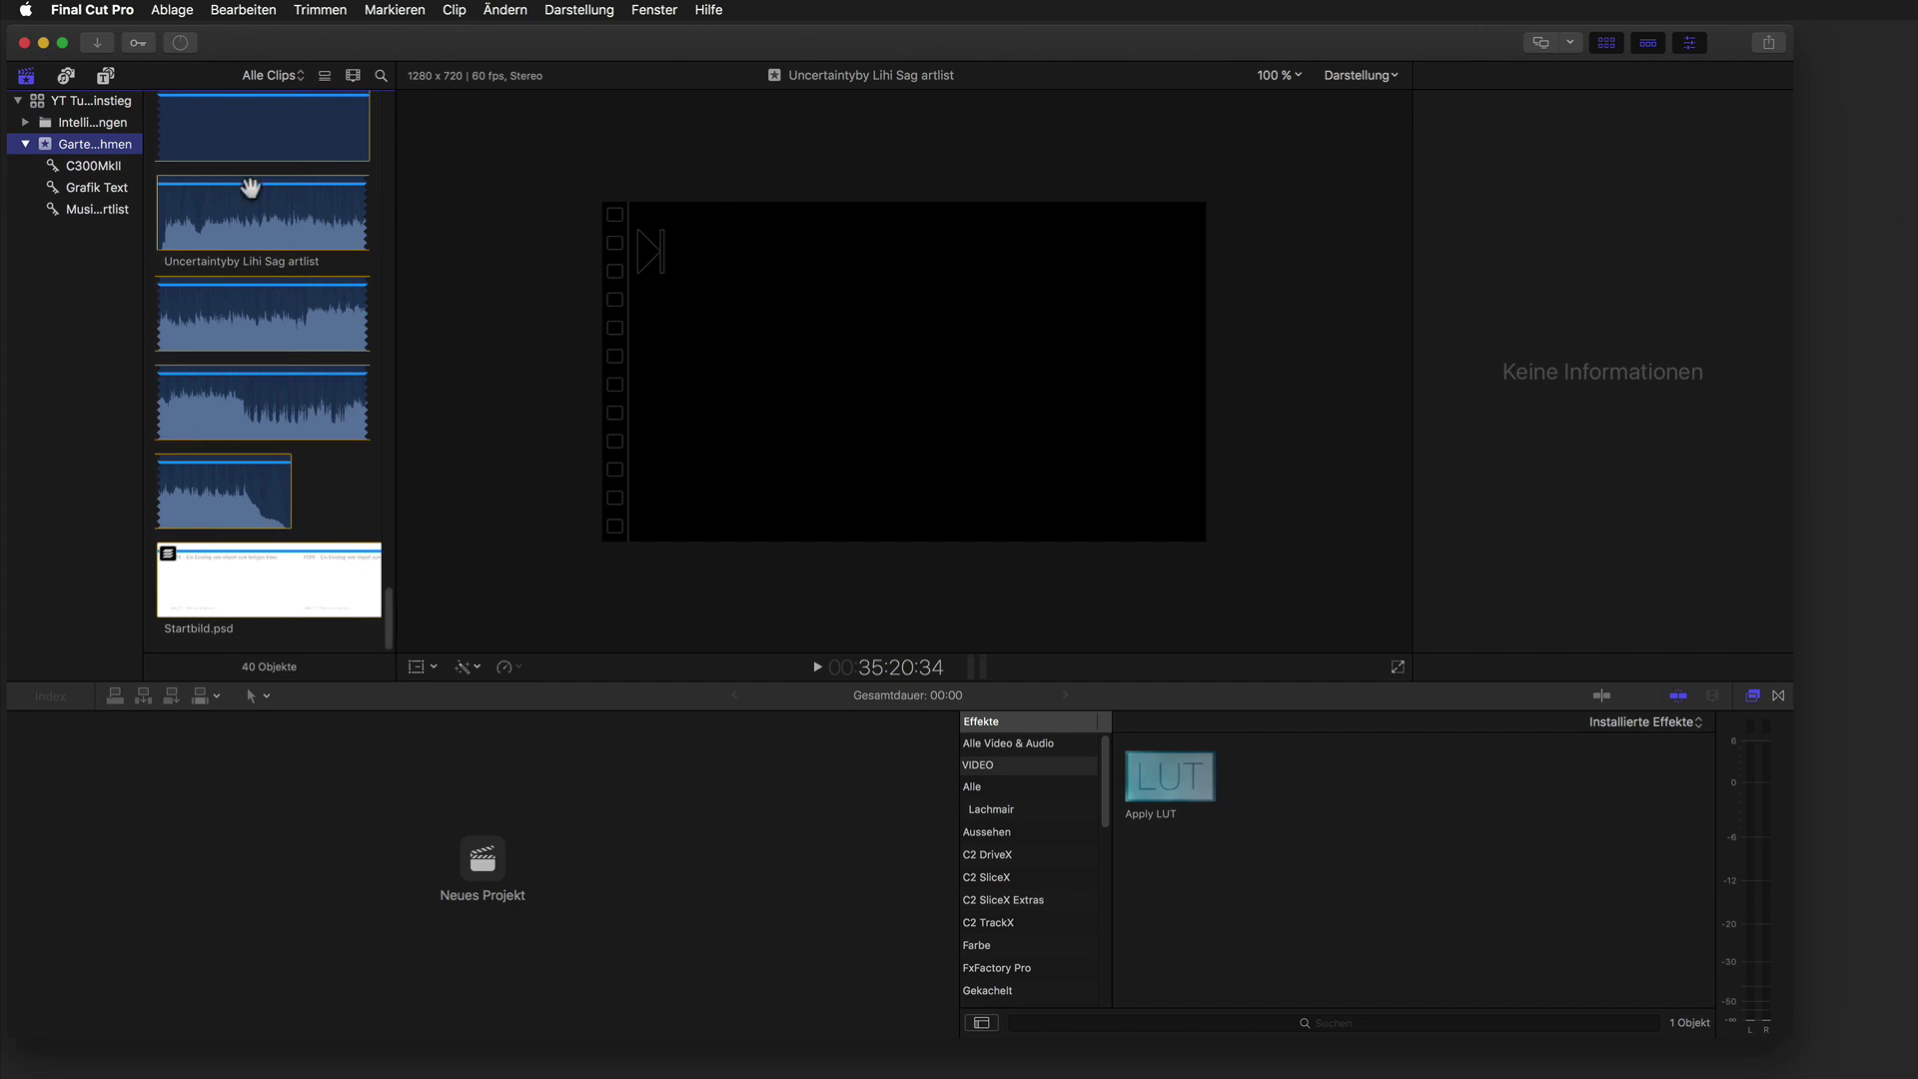
Expand Intelligente Sammlungen and view the Nur Audio, Projekte and Standbilder smart collections.
{"action": "left_click", "coordinate": [25, 144]}
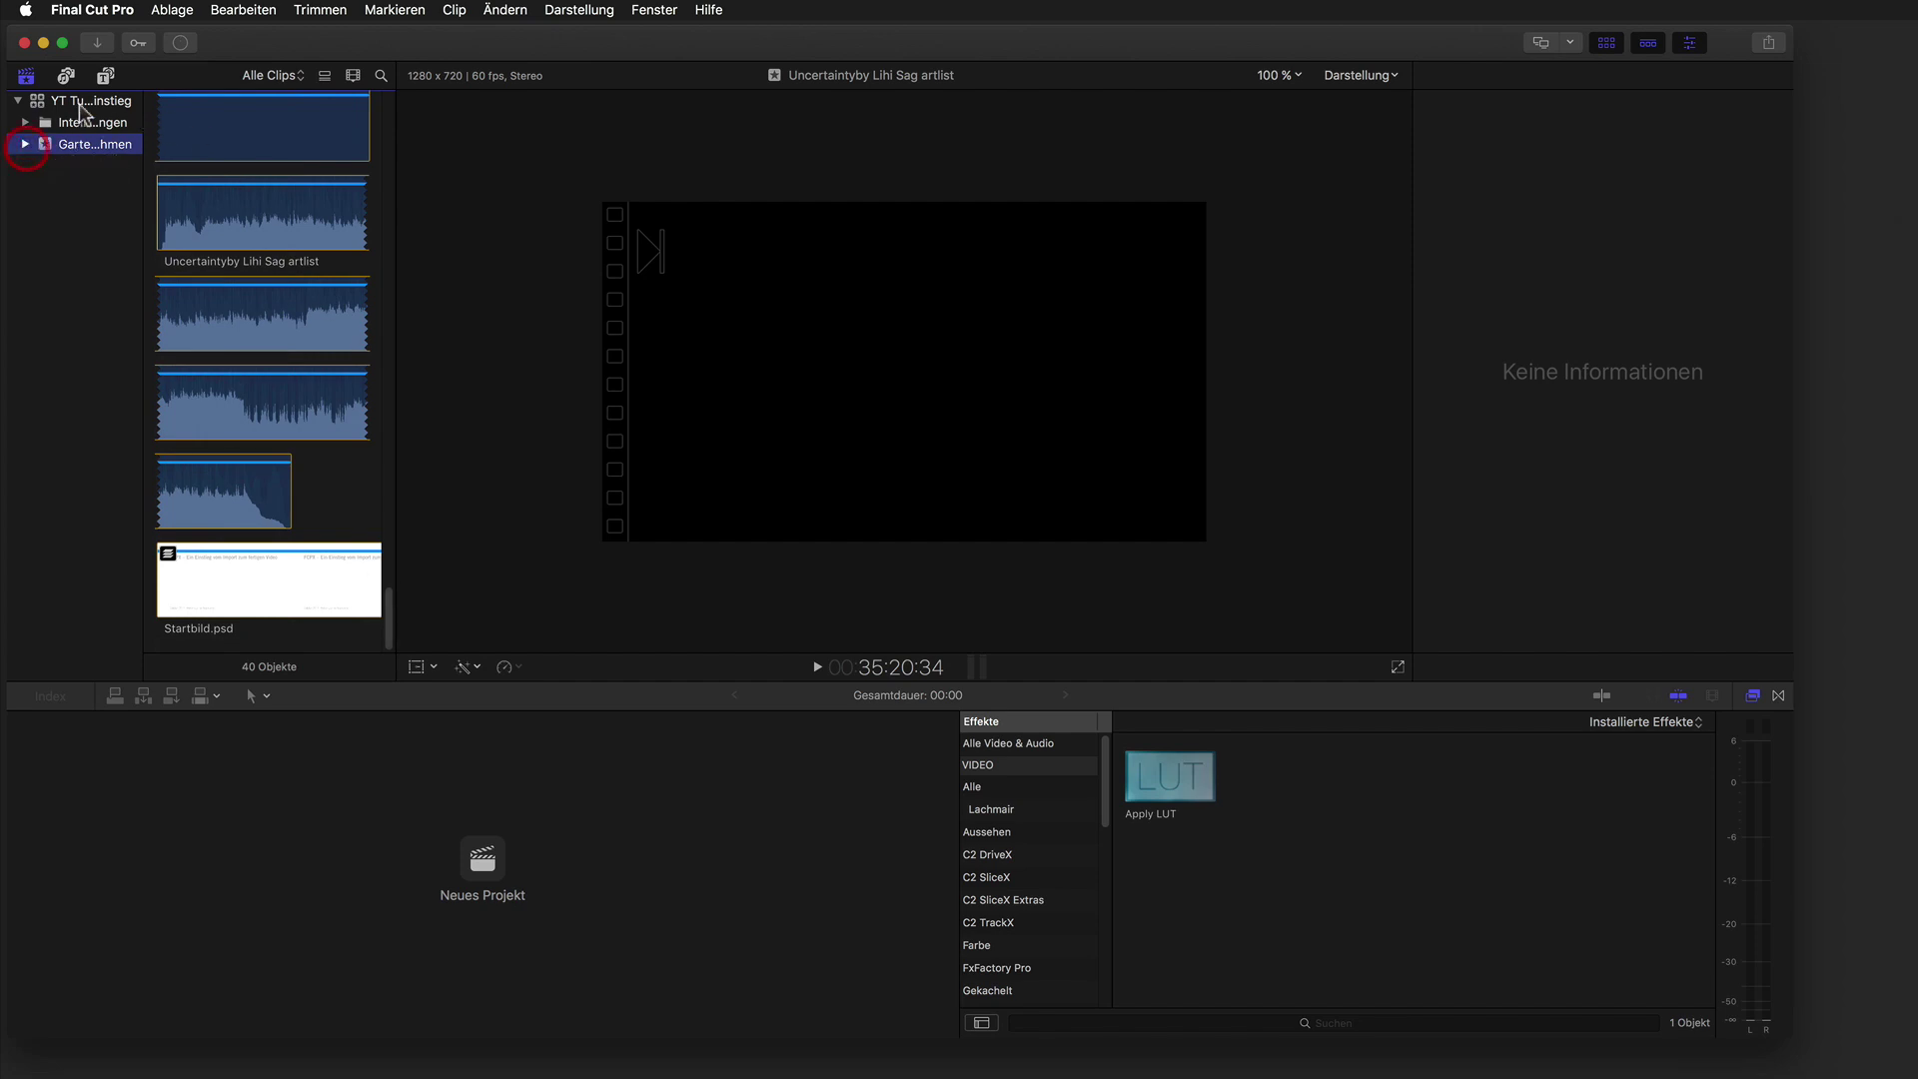
{"action": "left_click", "coordinate": [85, 121]}
{"action": "left_click", "coordinate": [25, 123]}
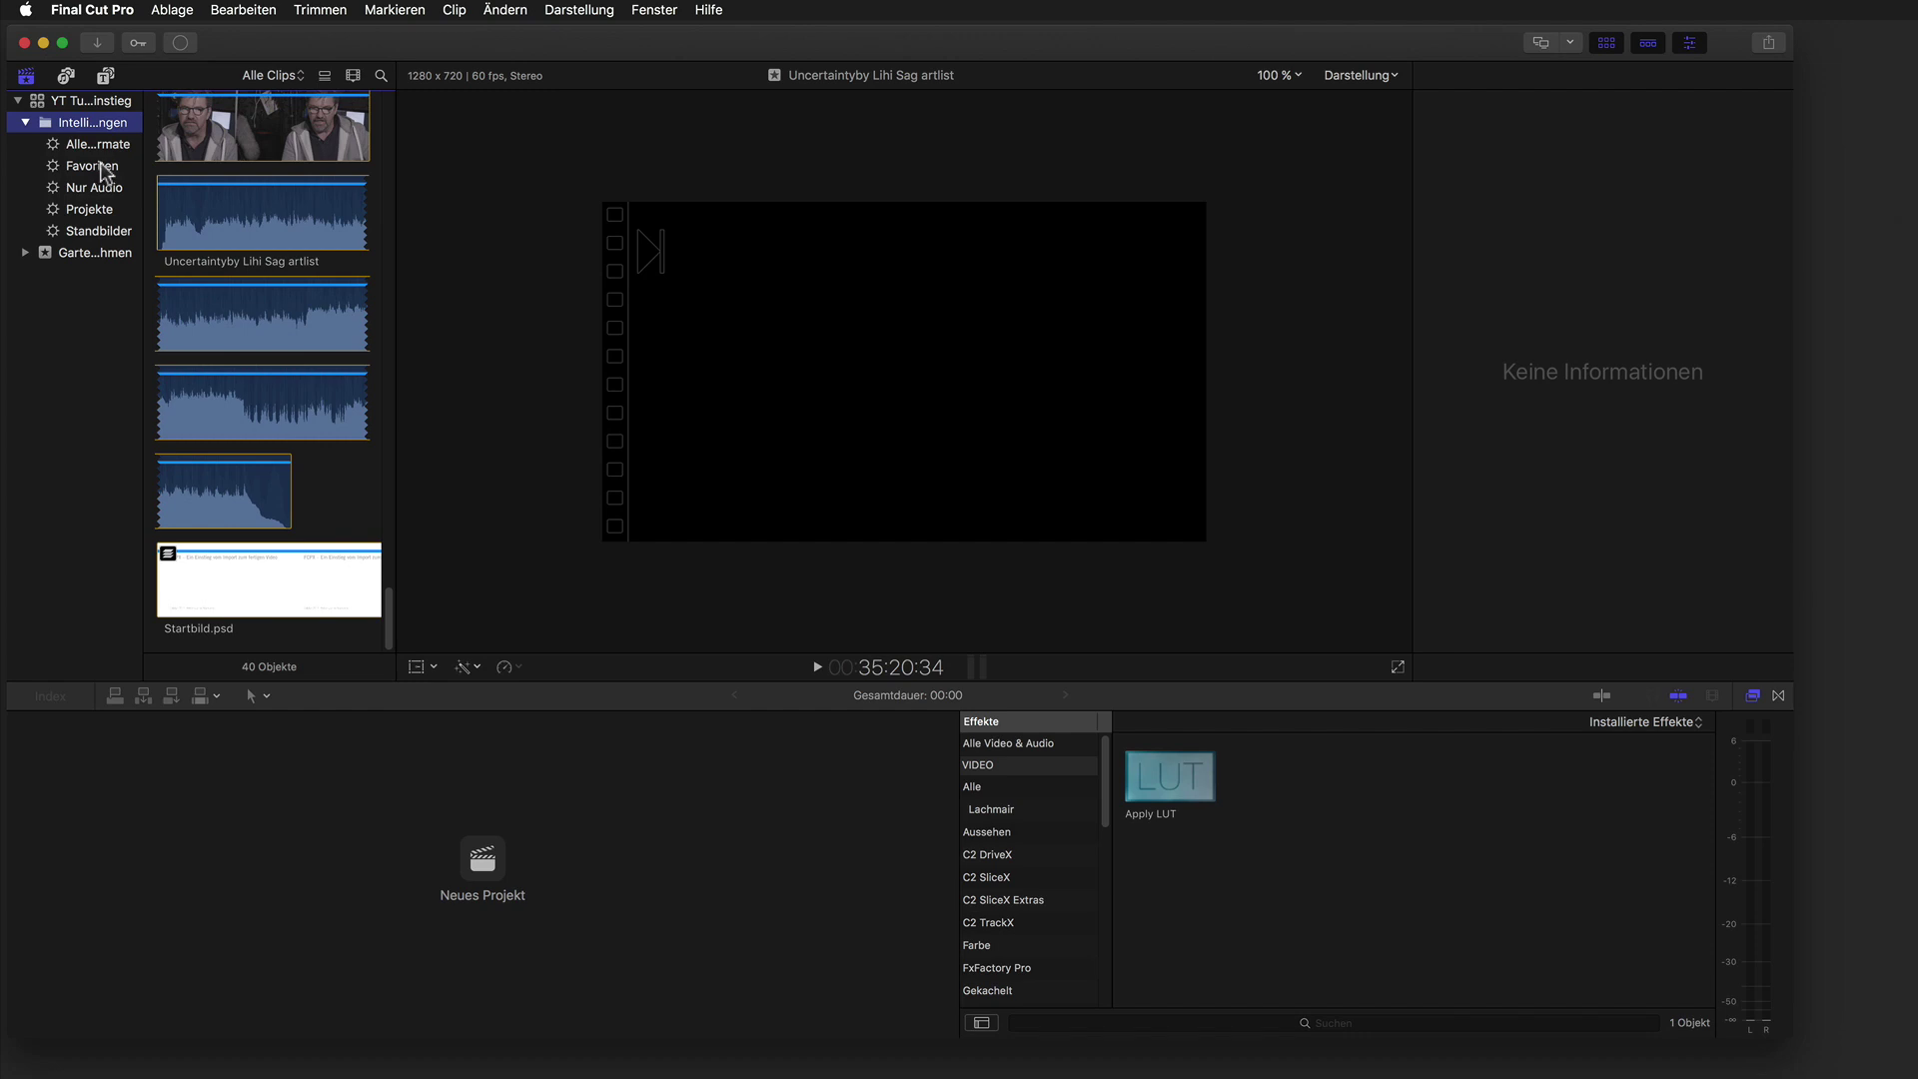
{"action": "left_click", "coordinate": [100, 189]}
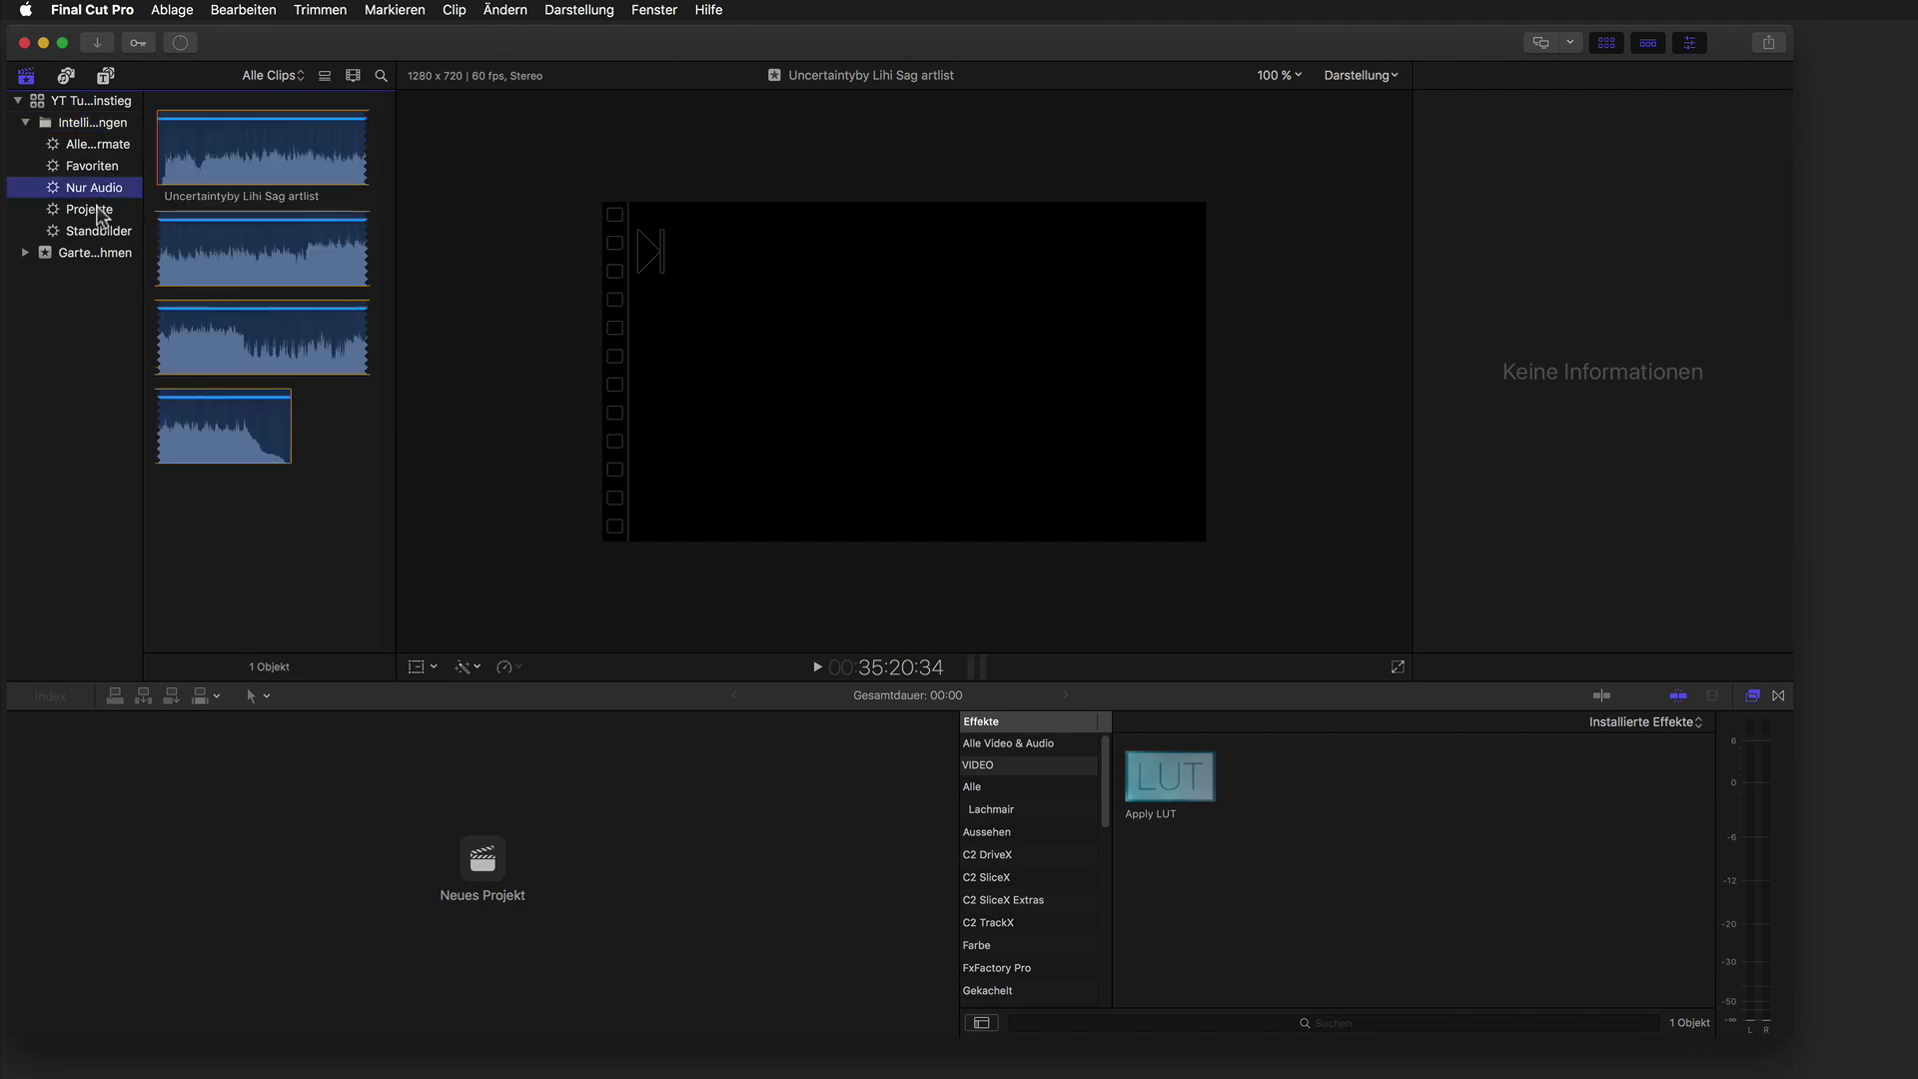
{"action": "left_click", "coordinate": [98, 211]}
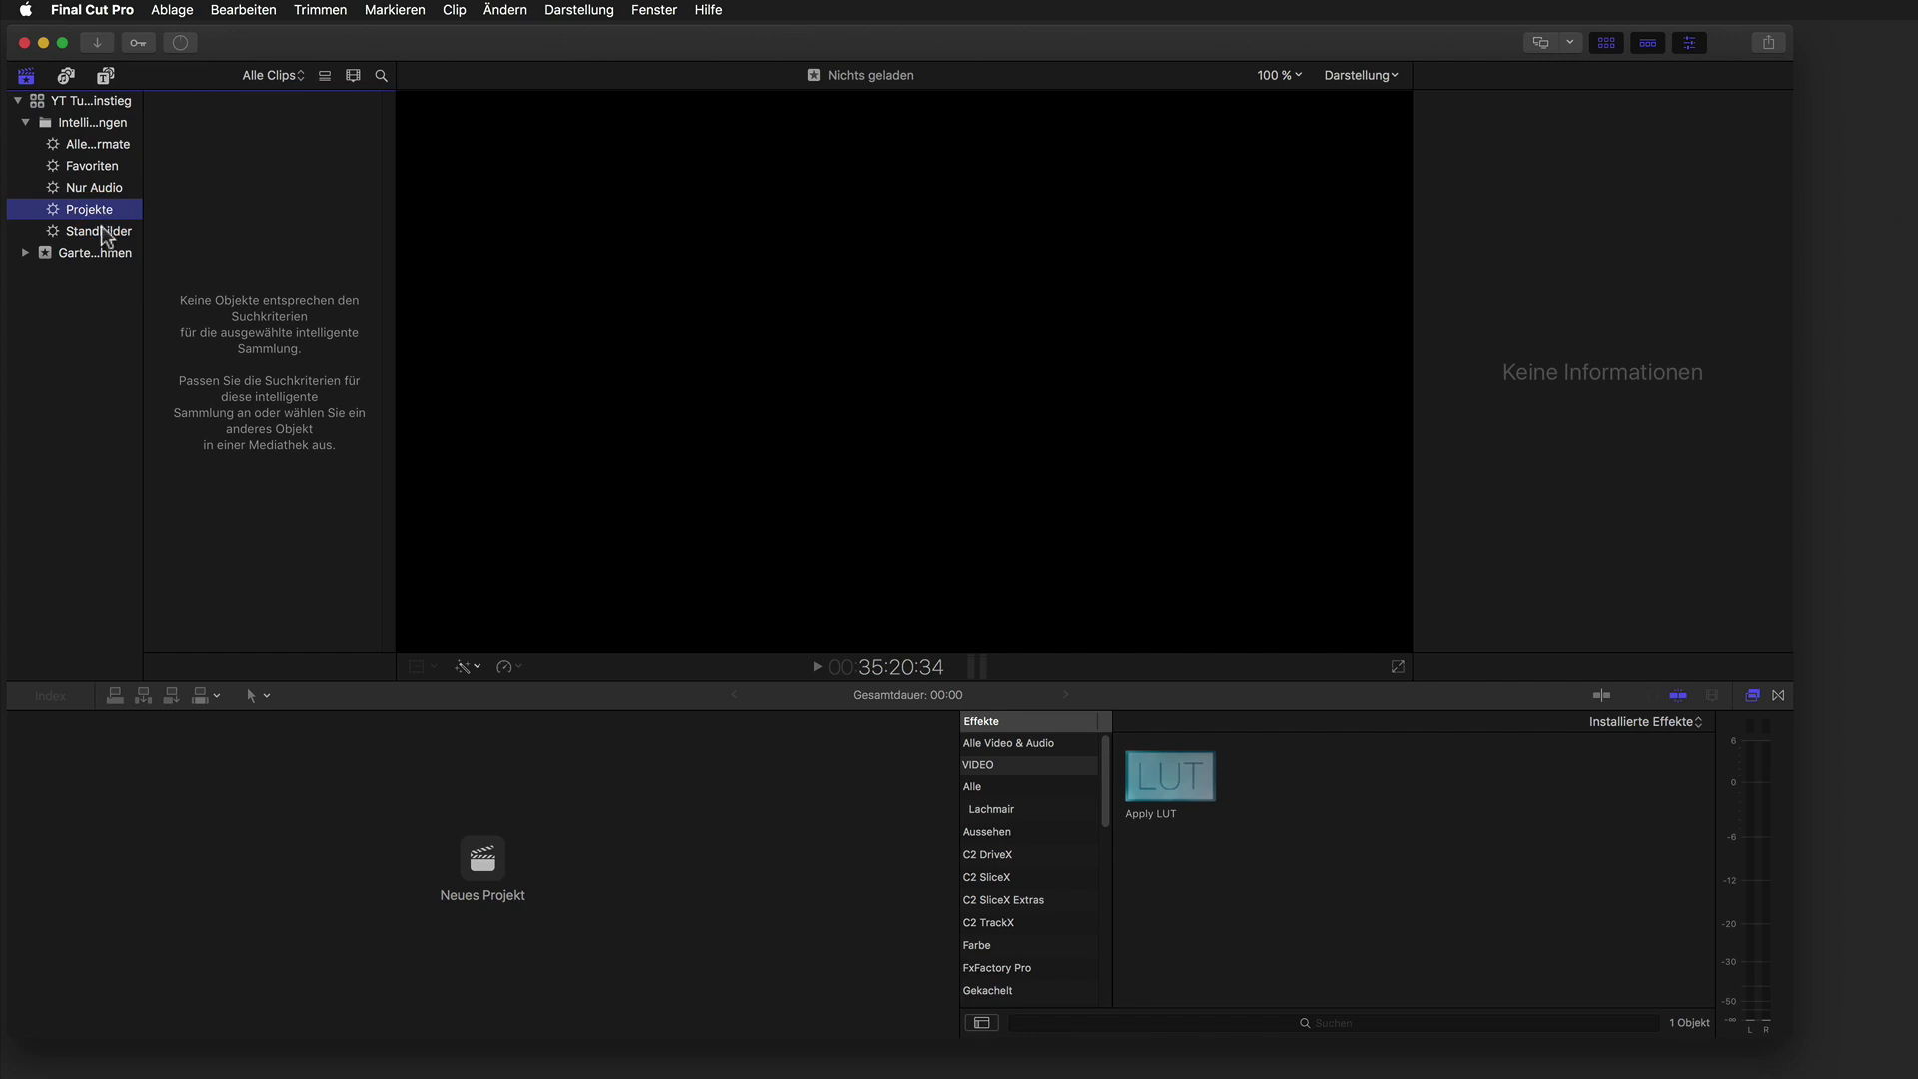
{"action": "left_click", "coordinate": [105, 233]}
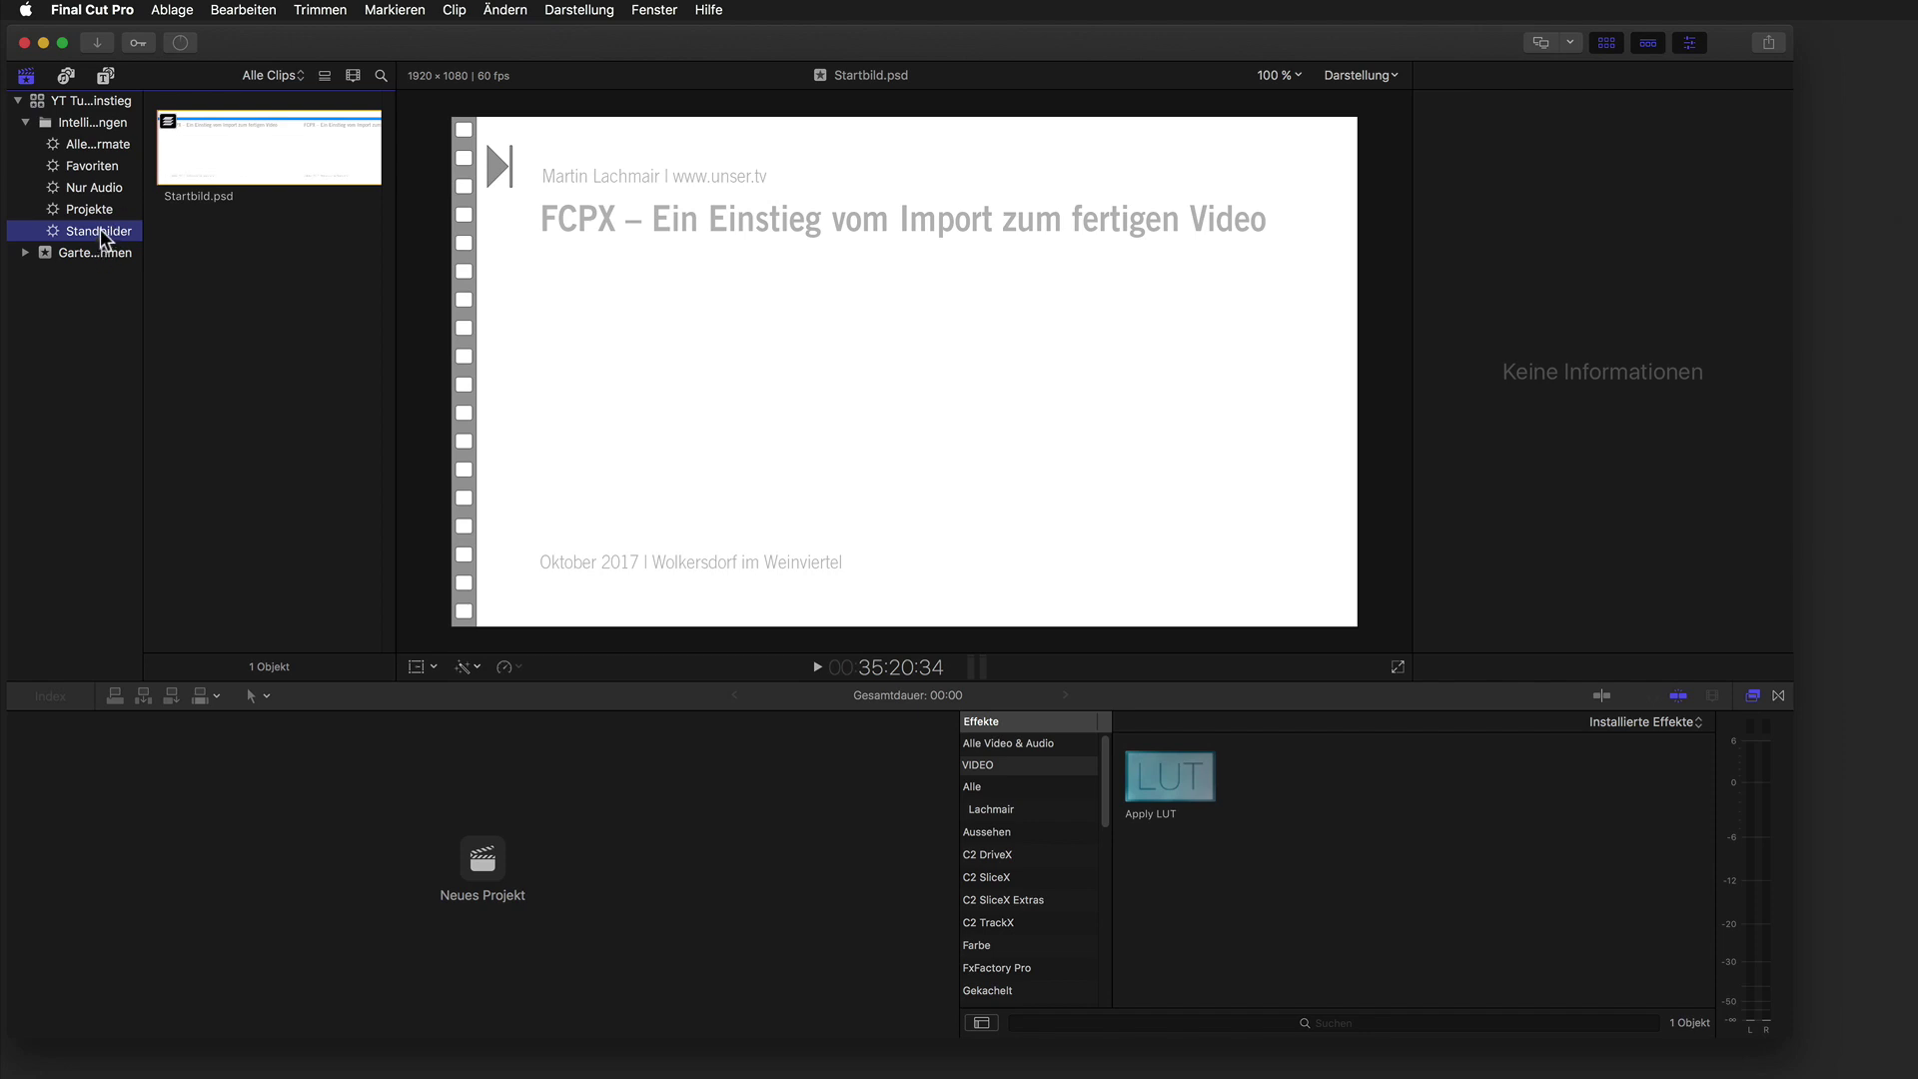
Start a new project from the library and name it YT_Einstieg in FCPX.
{"action": "left_click", "coordinate": [100, 103]}
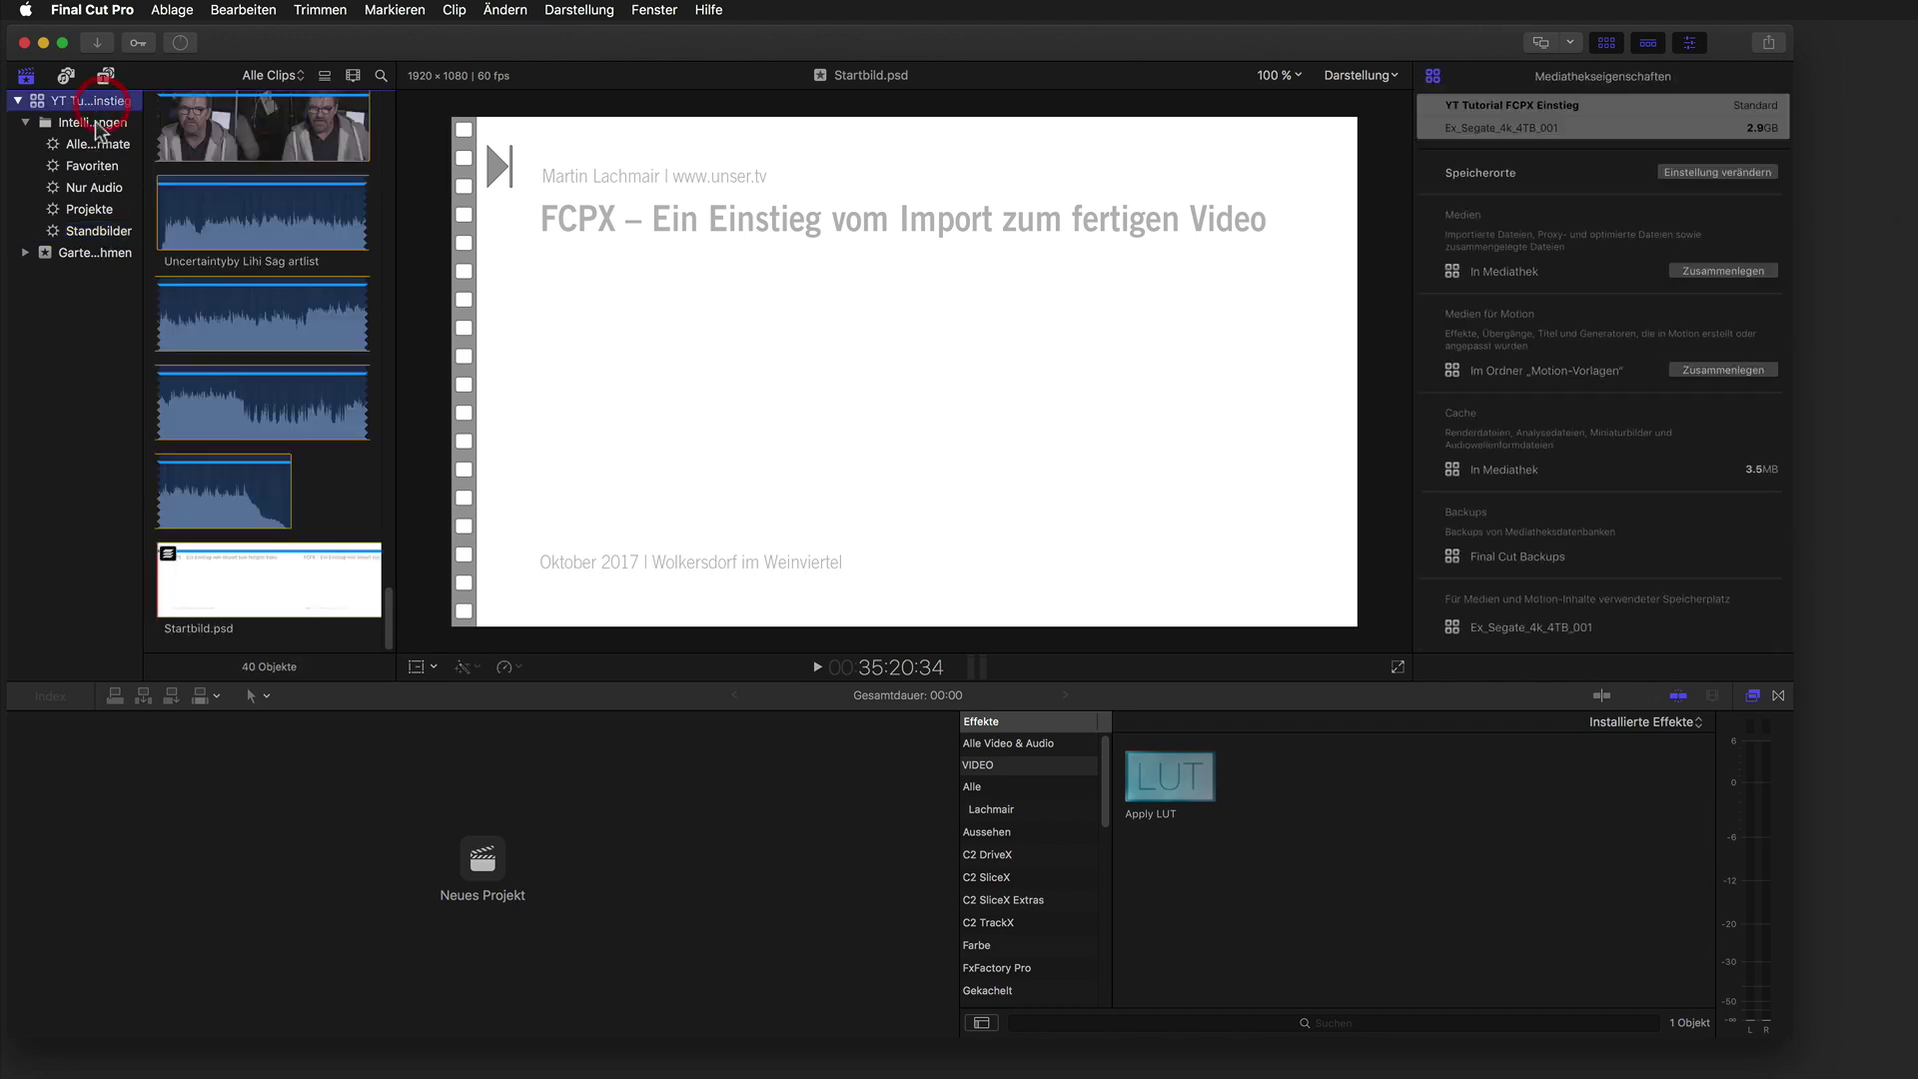
{"action": "left_click", "coordinate": [176, 12]}
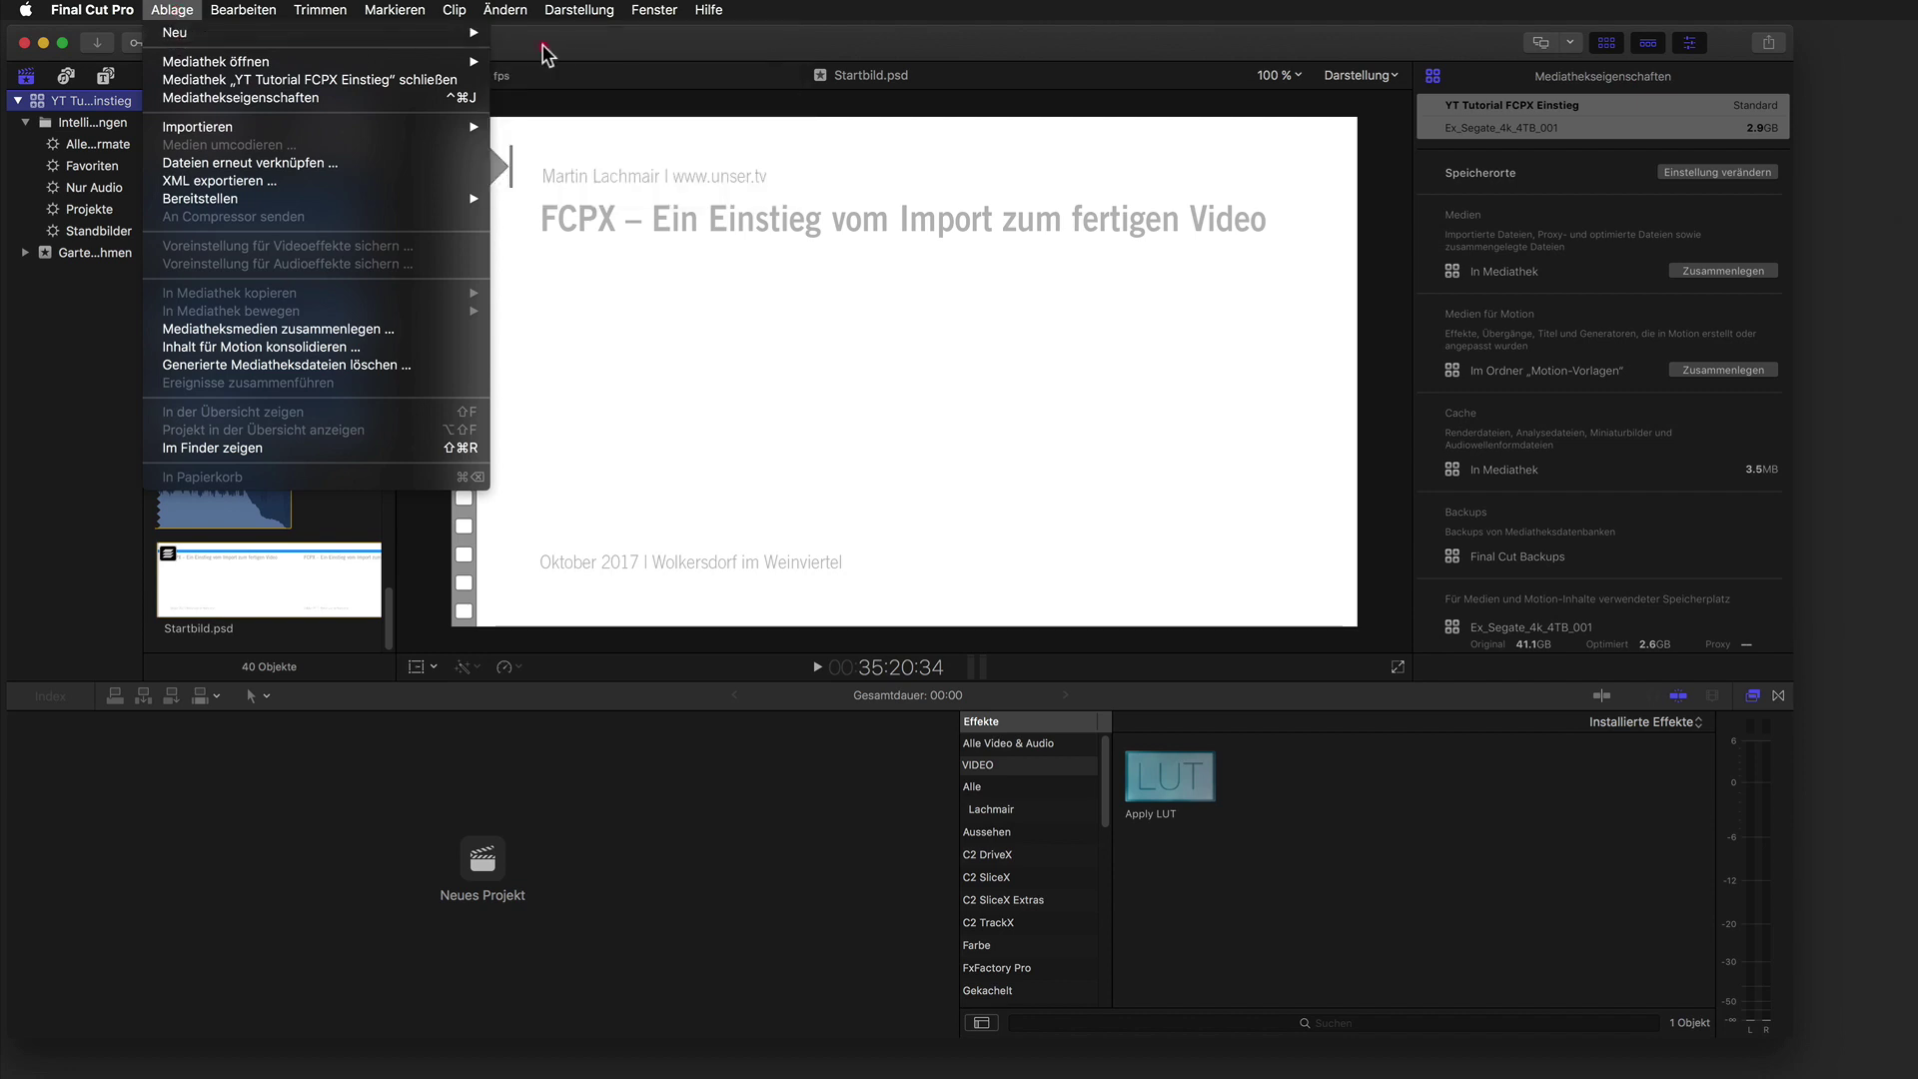
{"action": "mouse_move", "coordinate": [479, 33]}
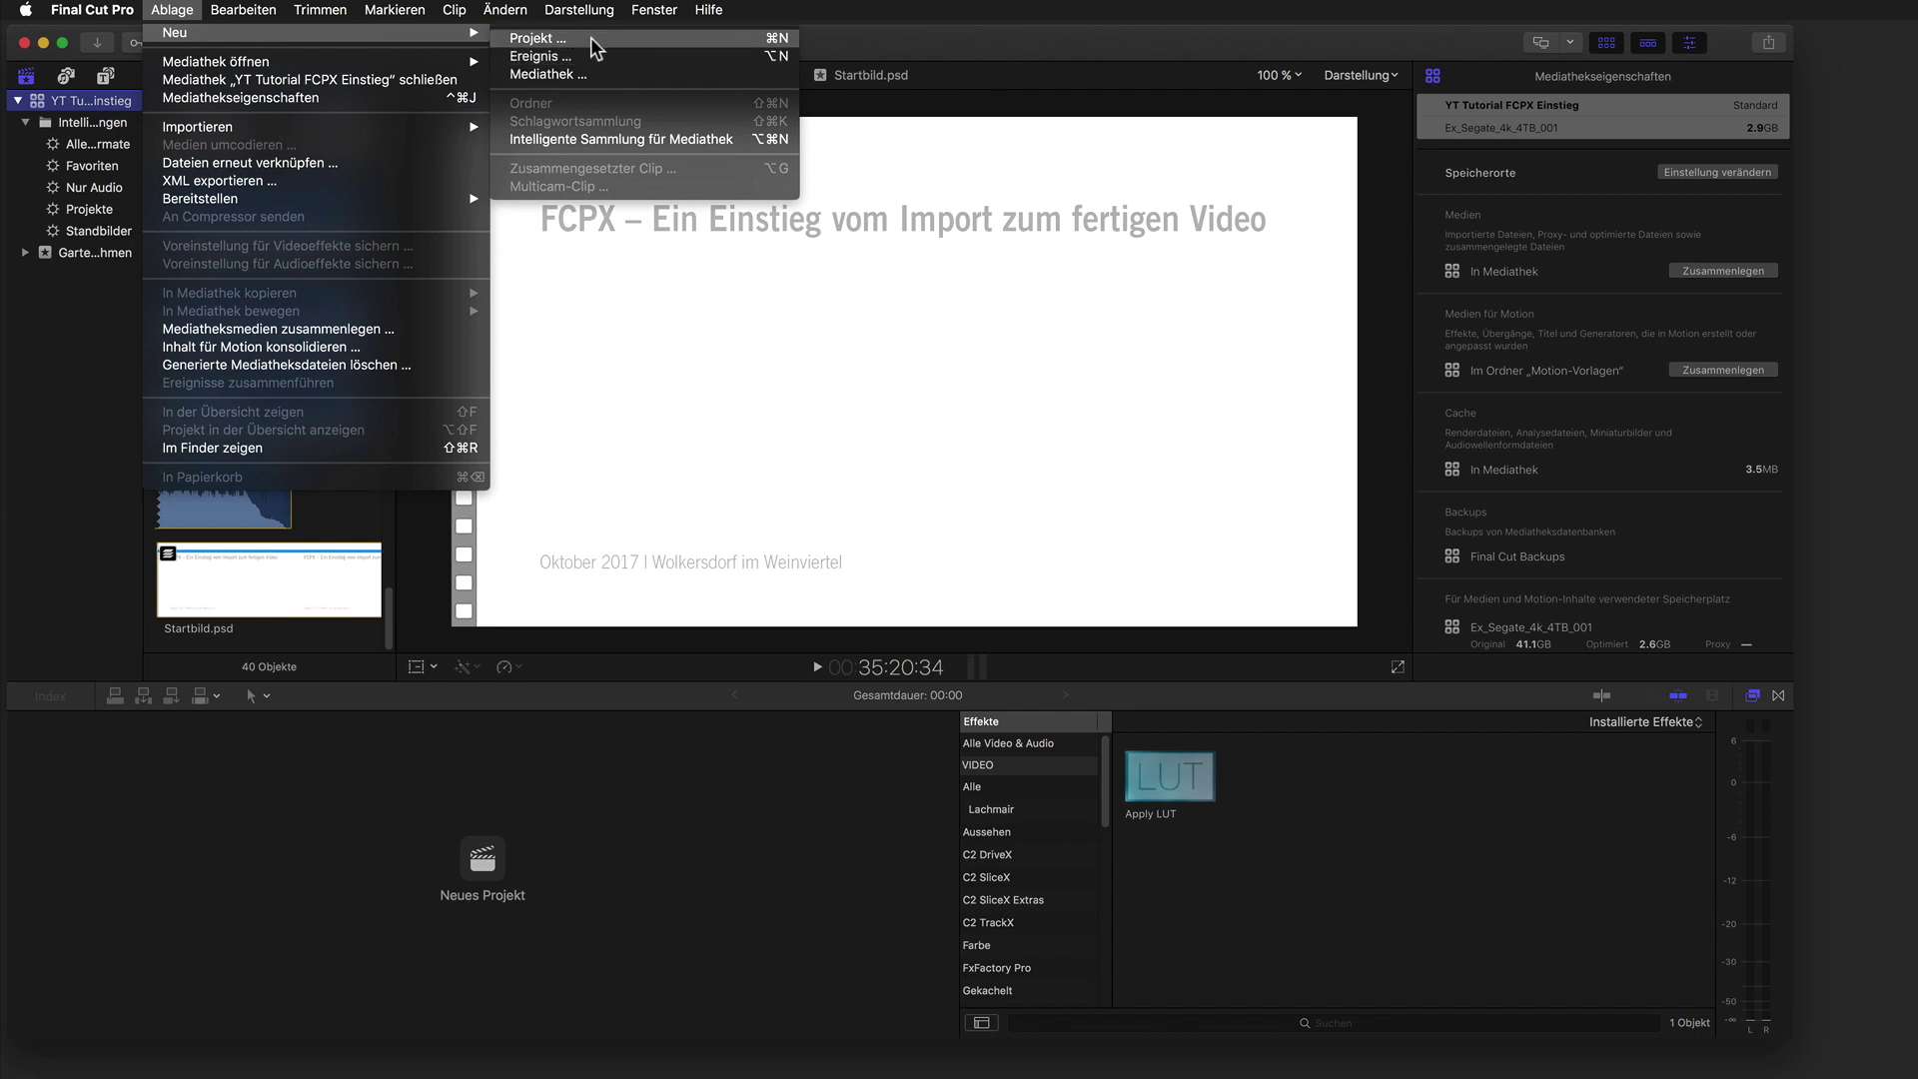
{"action": "left_click", "coordinate": [591, 38]}
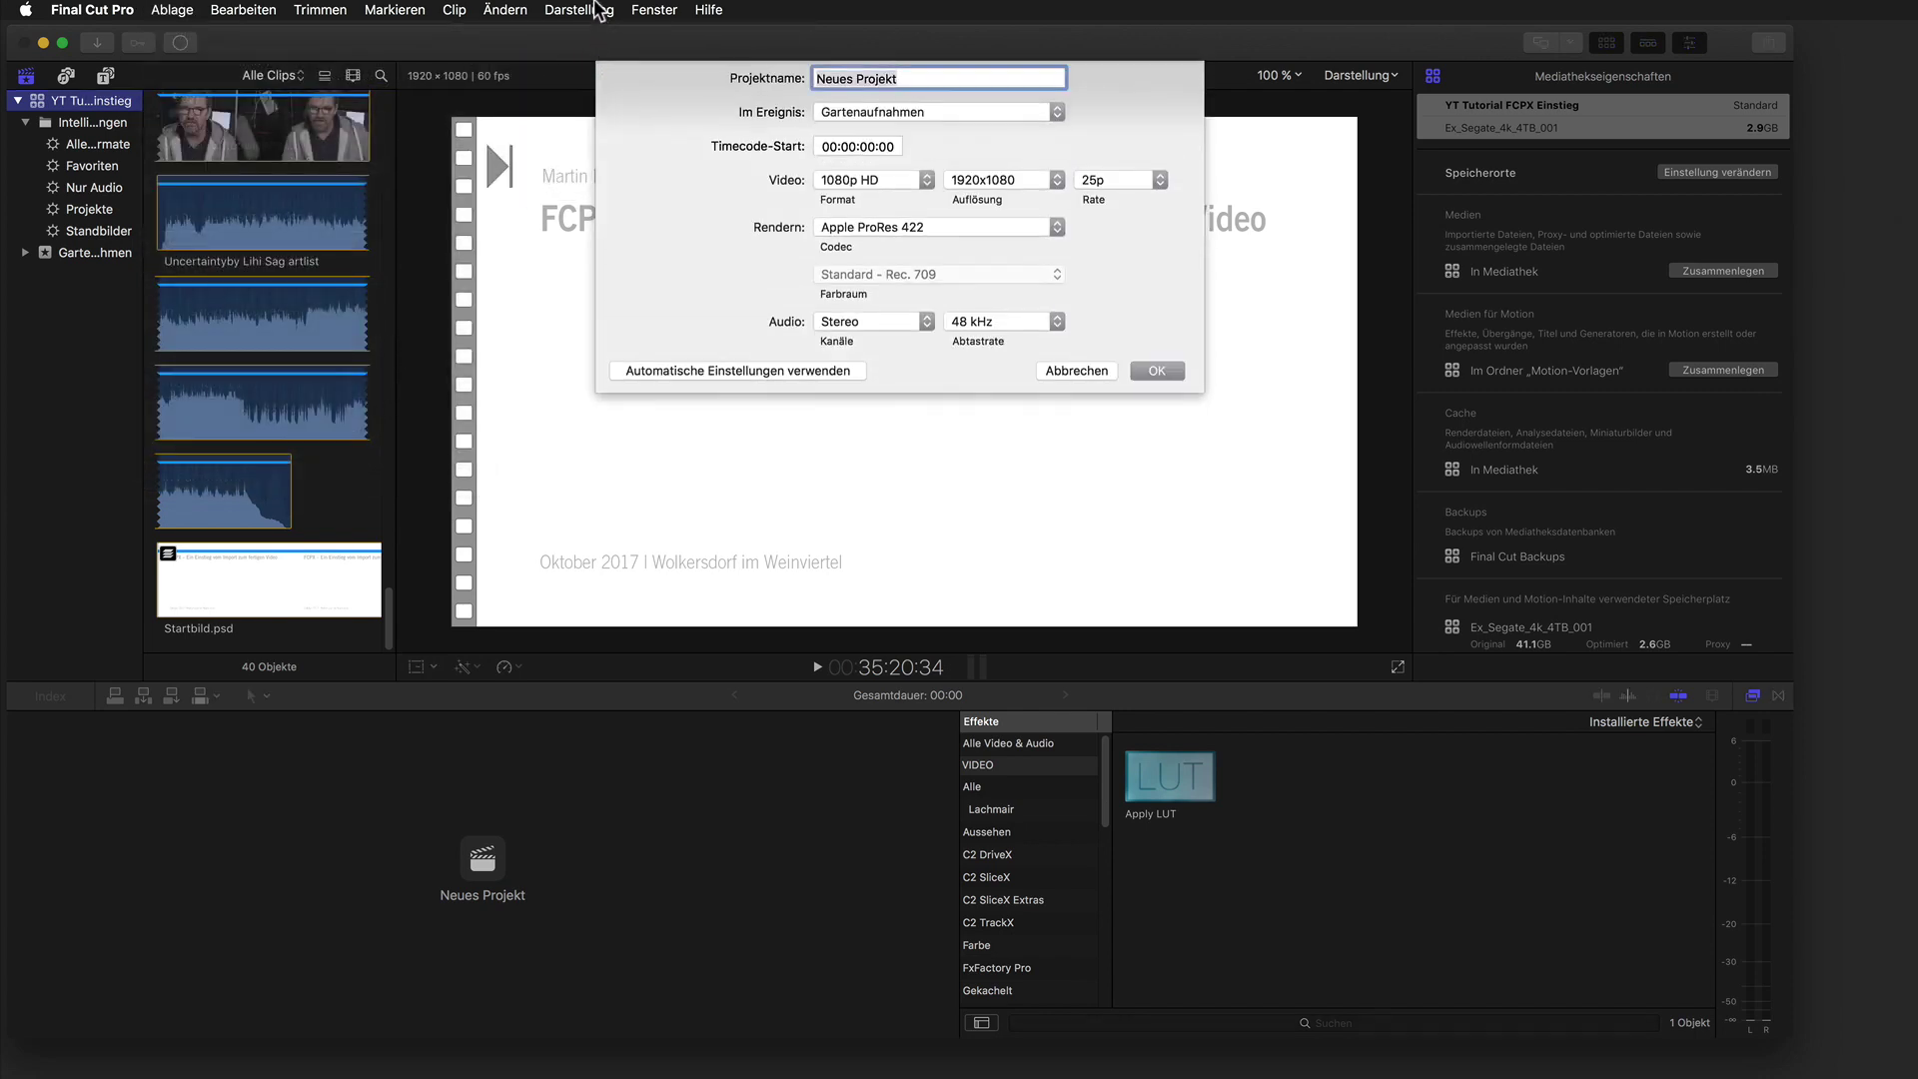
{"action": "type", "text": "YT_"}
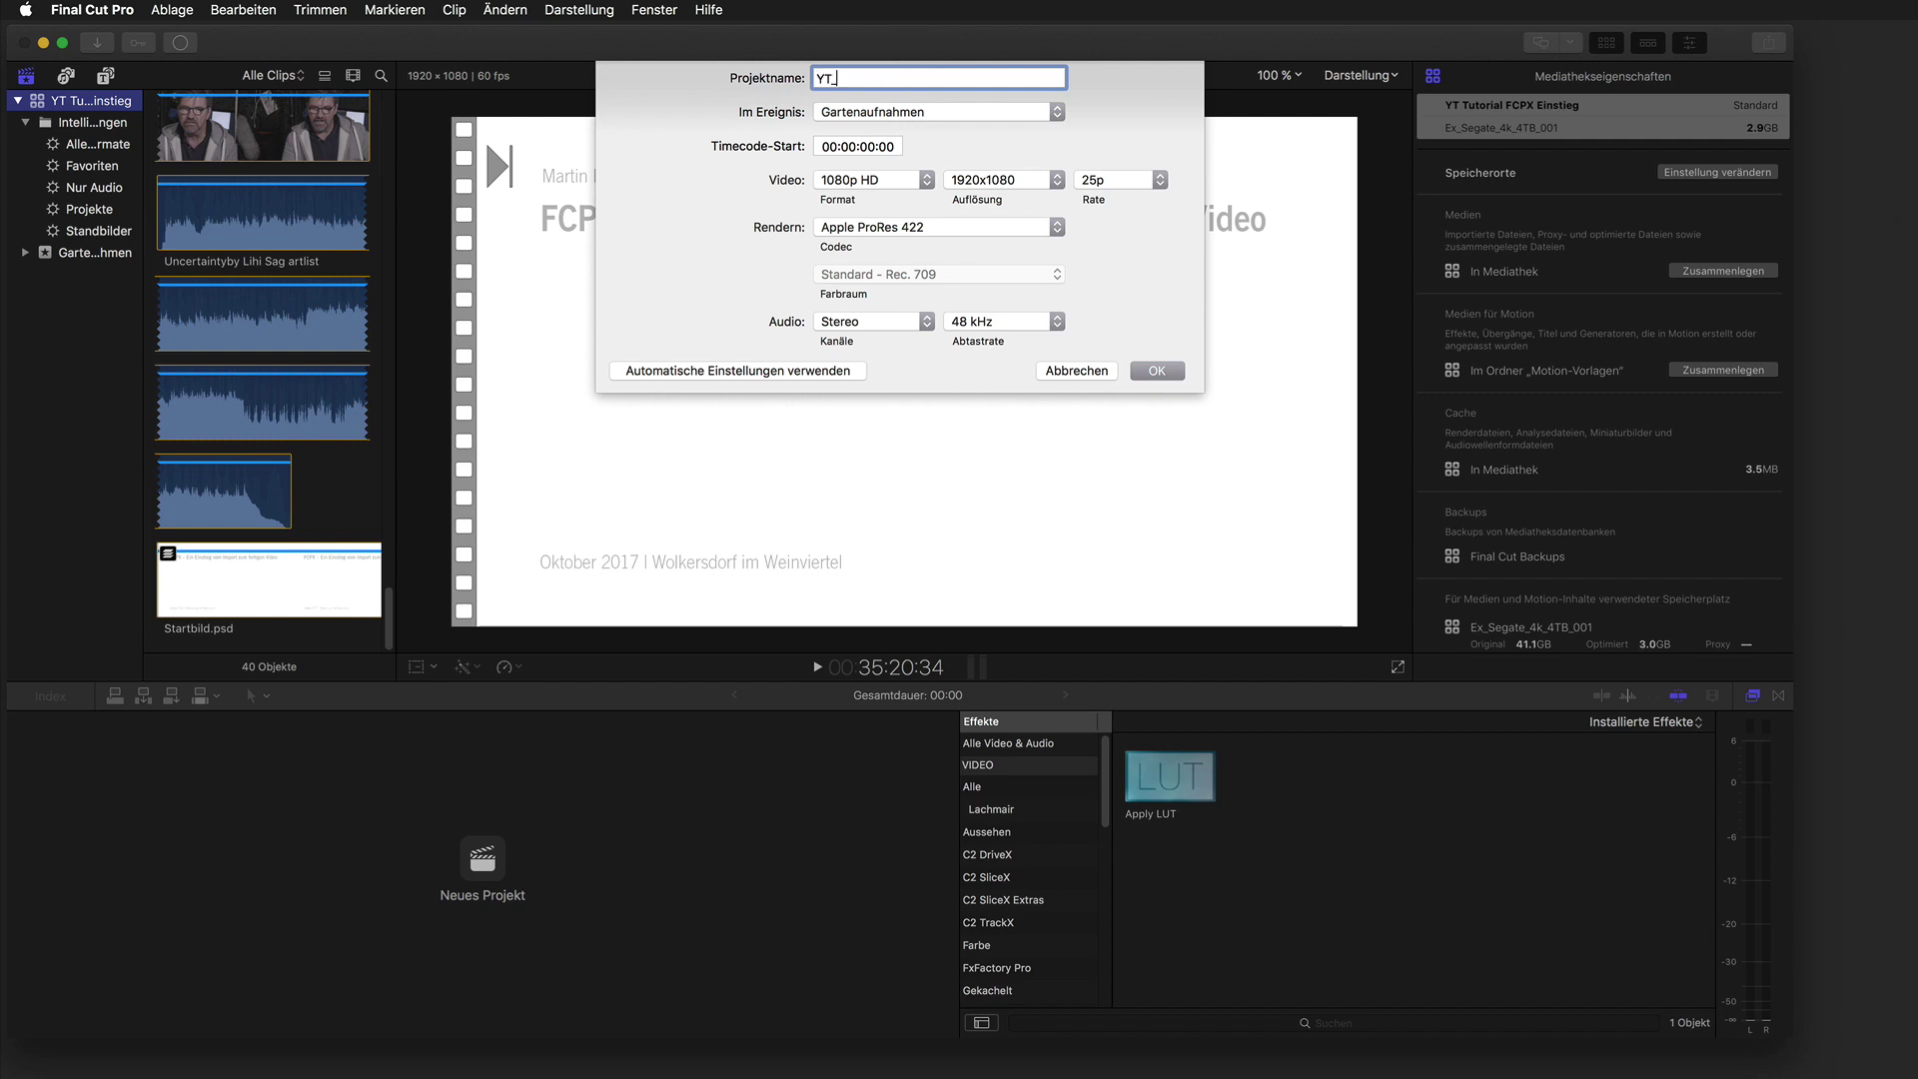
{"action": "type", "text": "Einstieg in FCPX"}
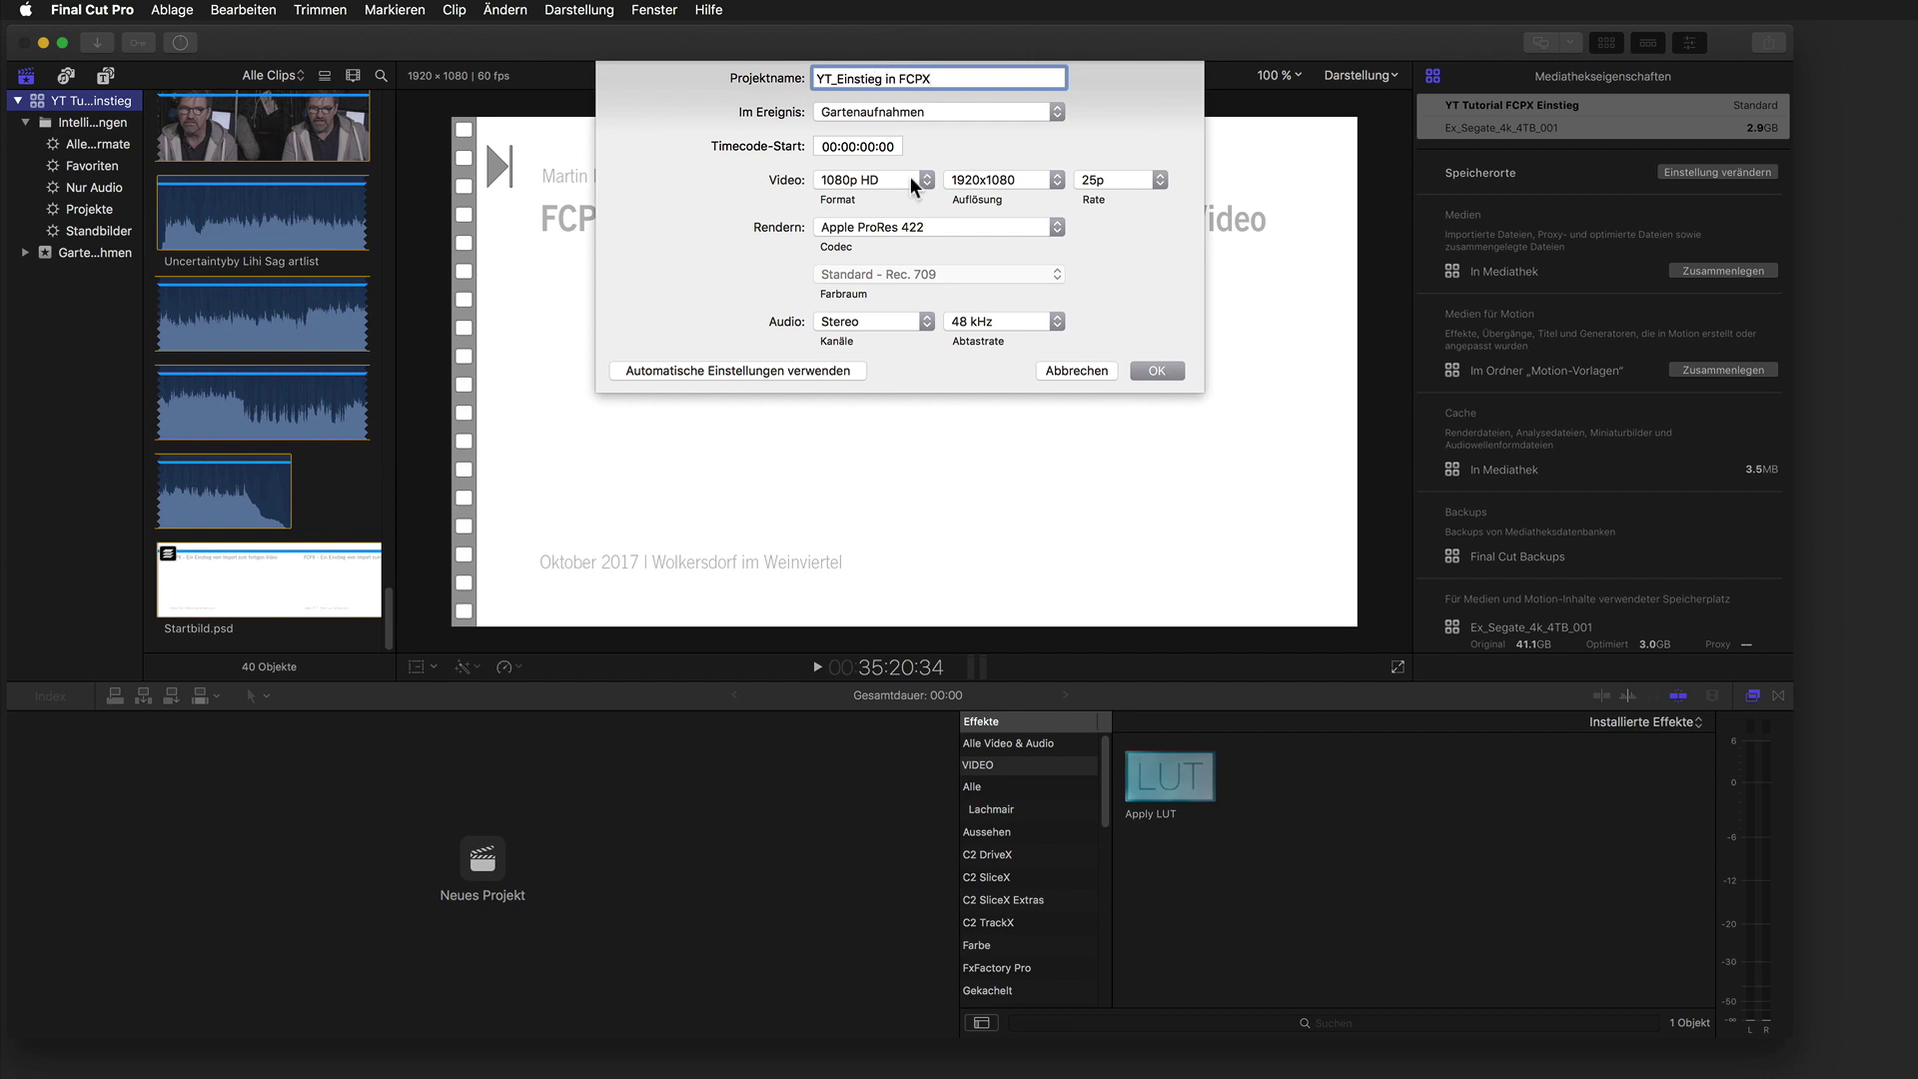
Set the project's video format to 1080p HD 1920x1080 and the rate to 25p.
{"action": "left_click", "coordinate": [911, 183]}
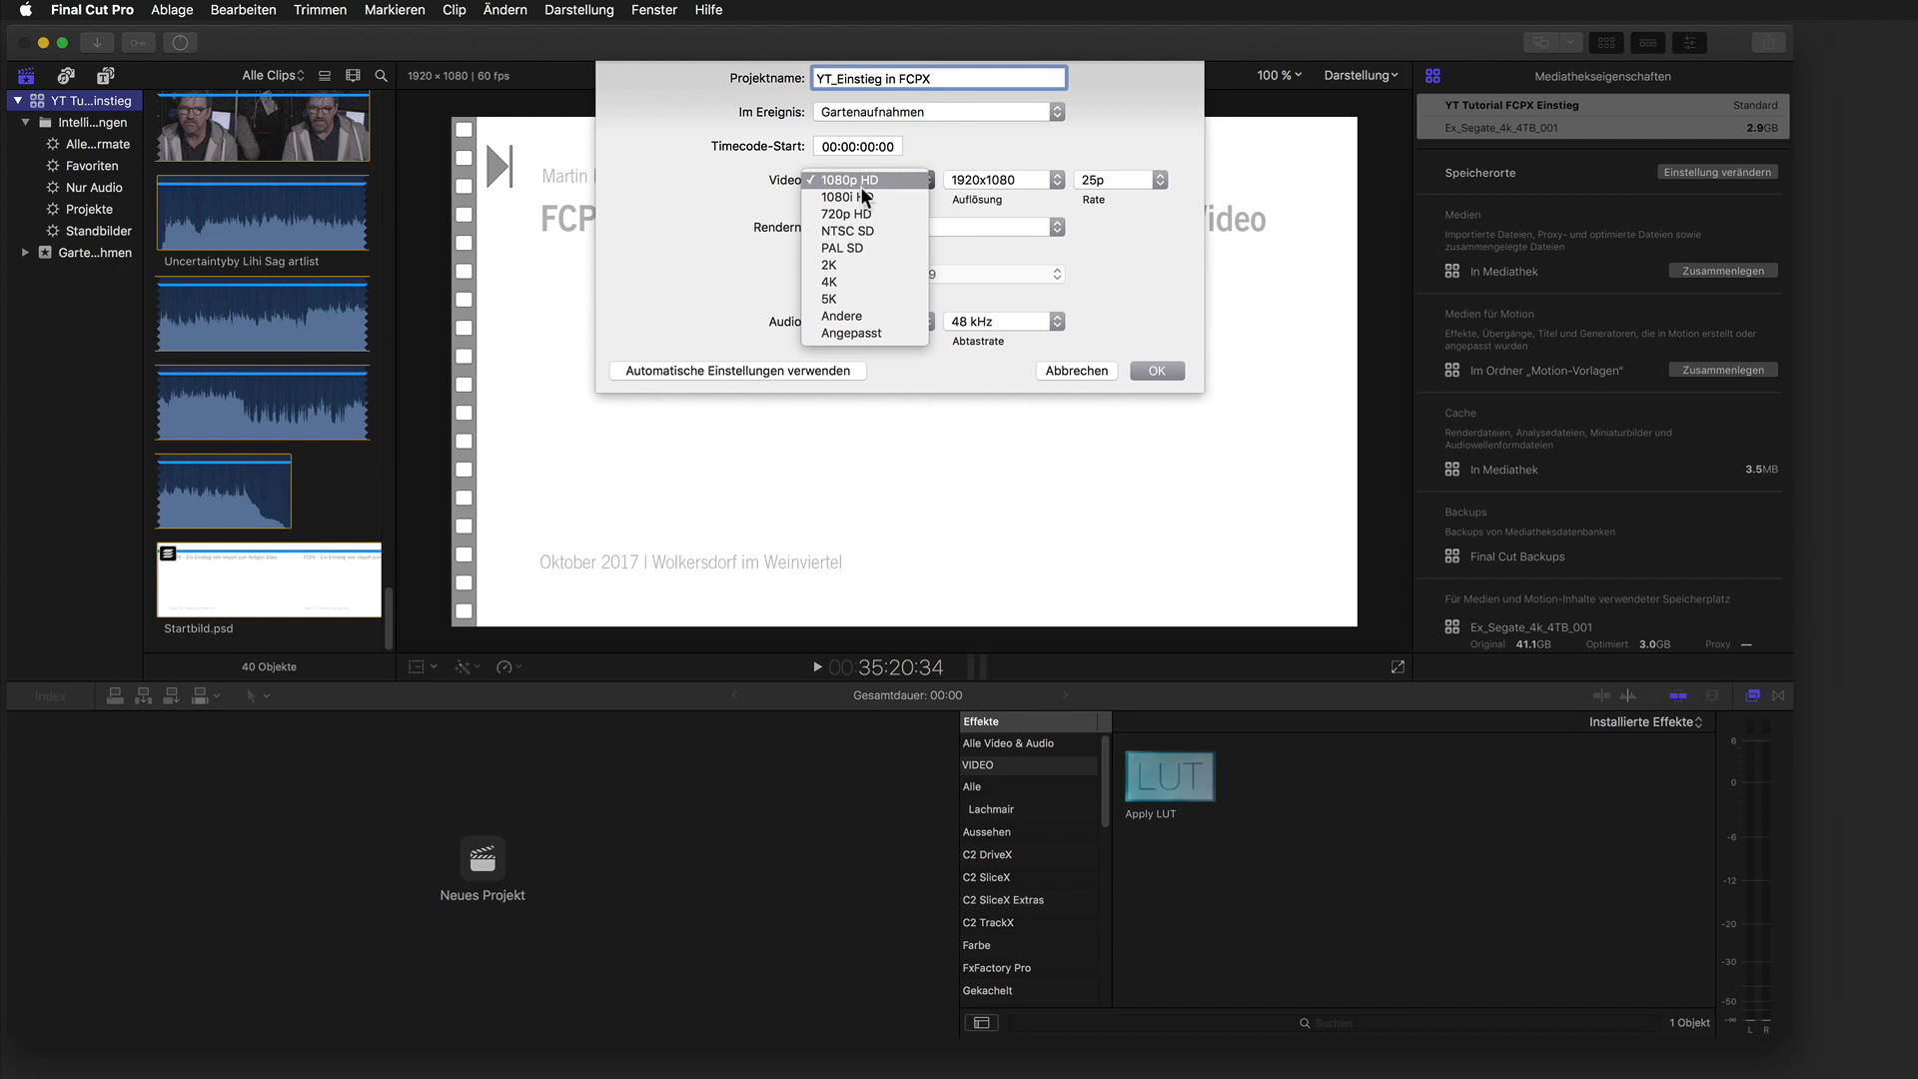
{"action": "left_click", "coordinate": [904, 180]}
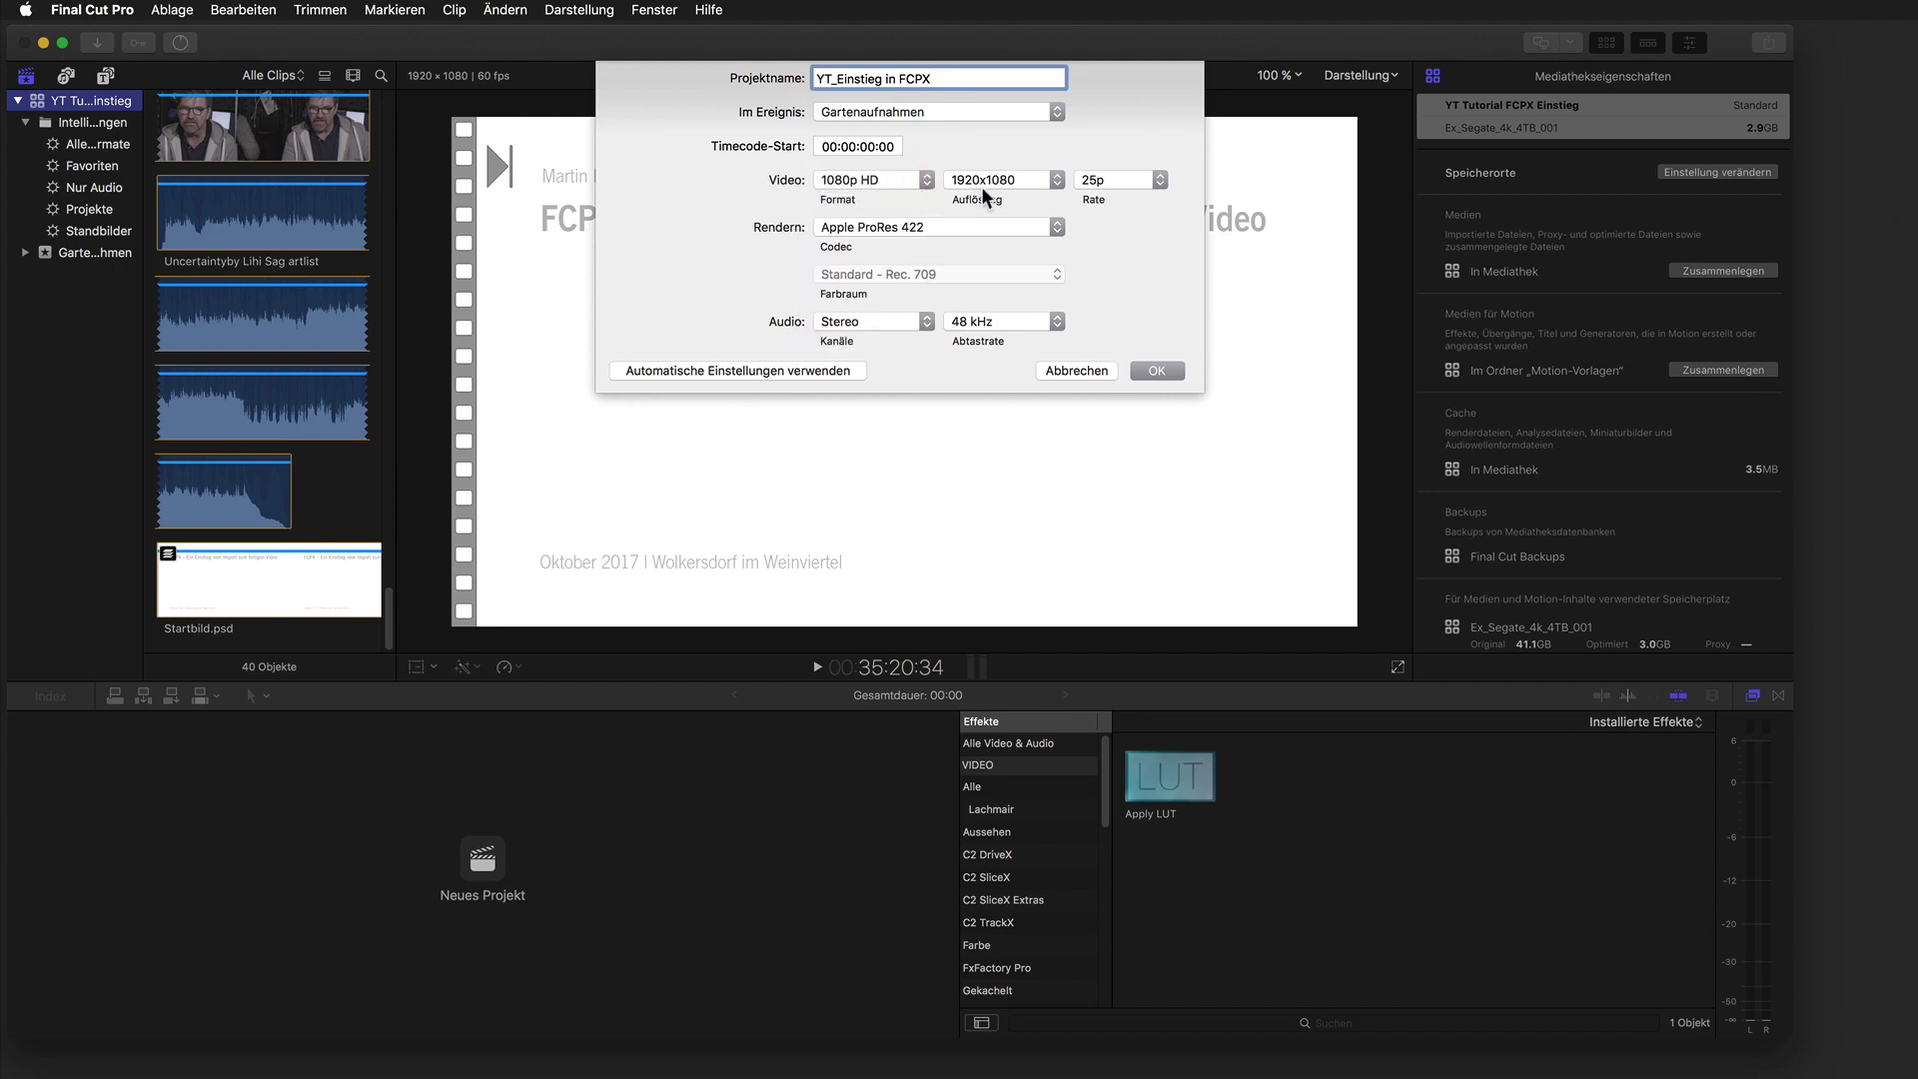
{"action": "left_click", "coordinate": [889, 178]}
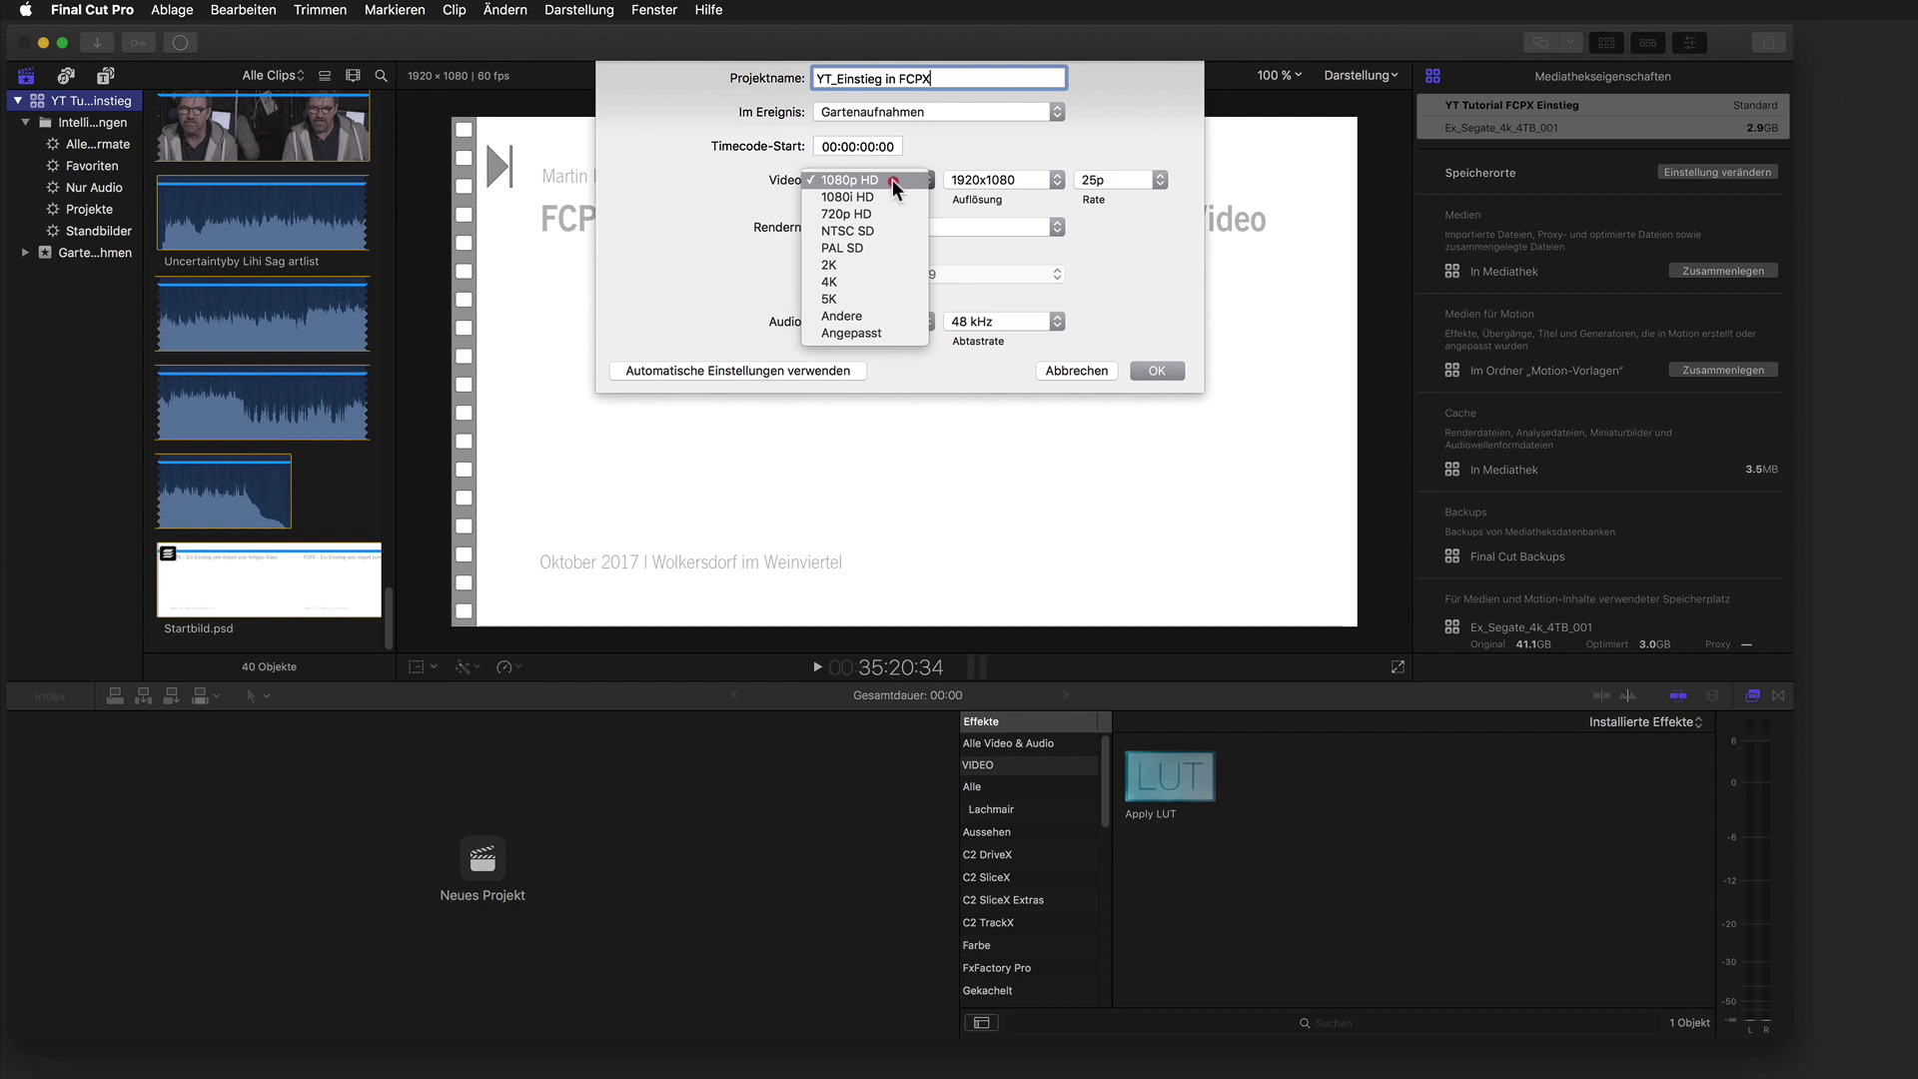
{"action": "left_click", "coordinate": [865, 329]}
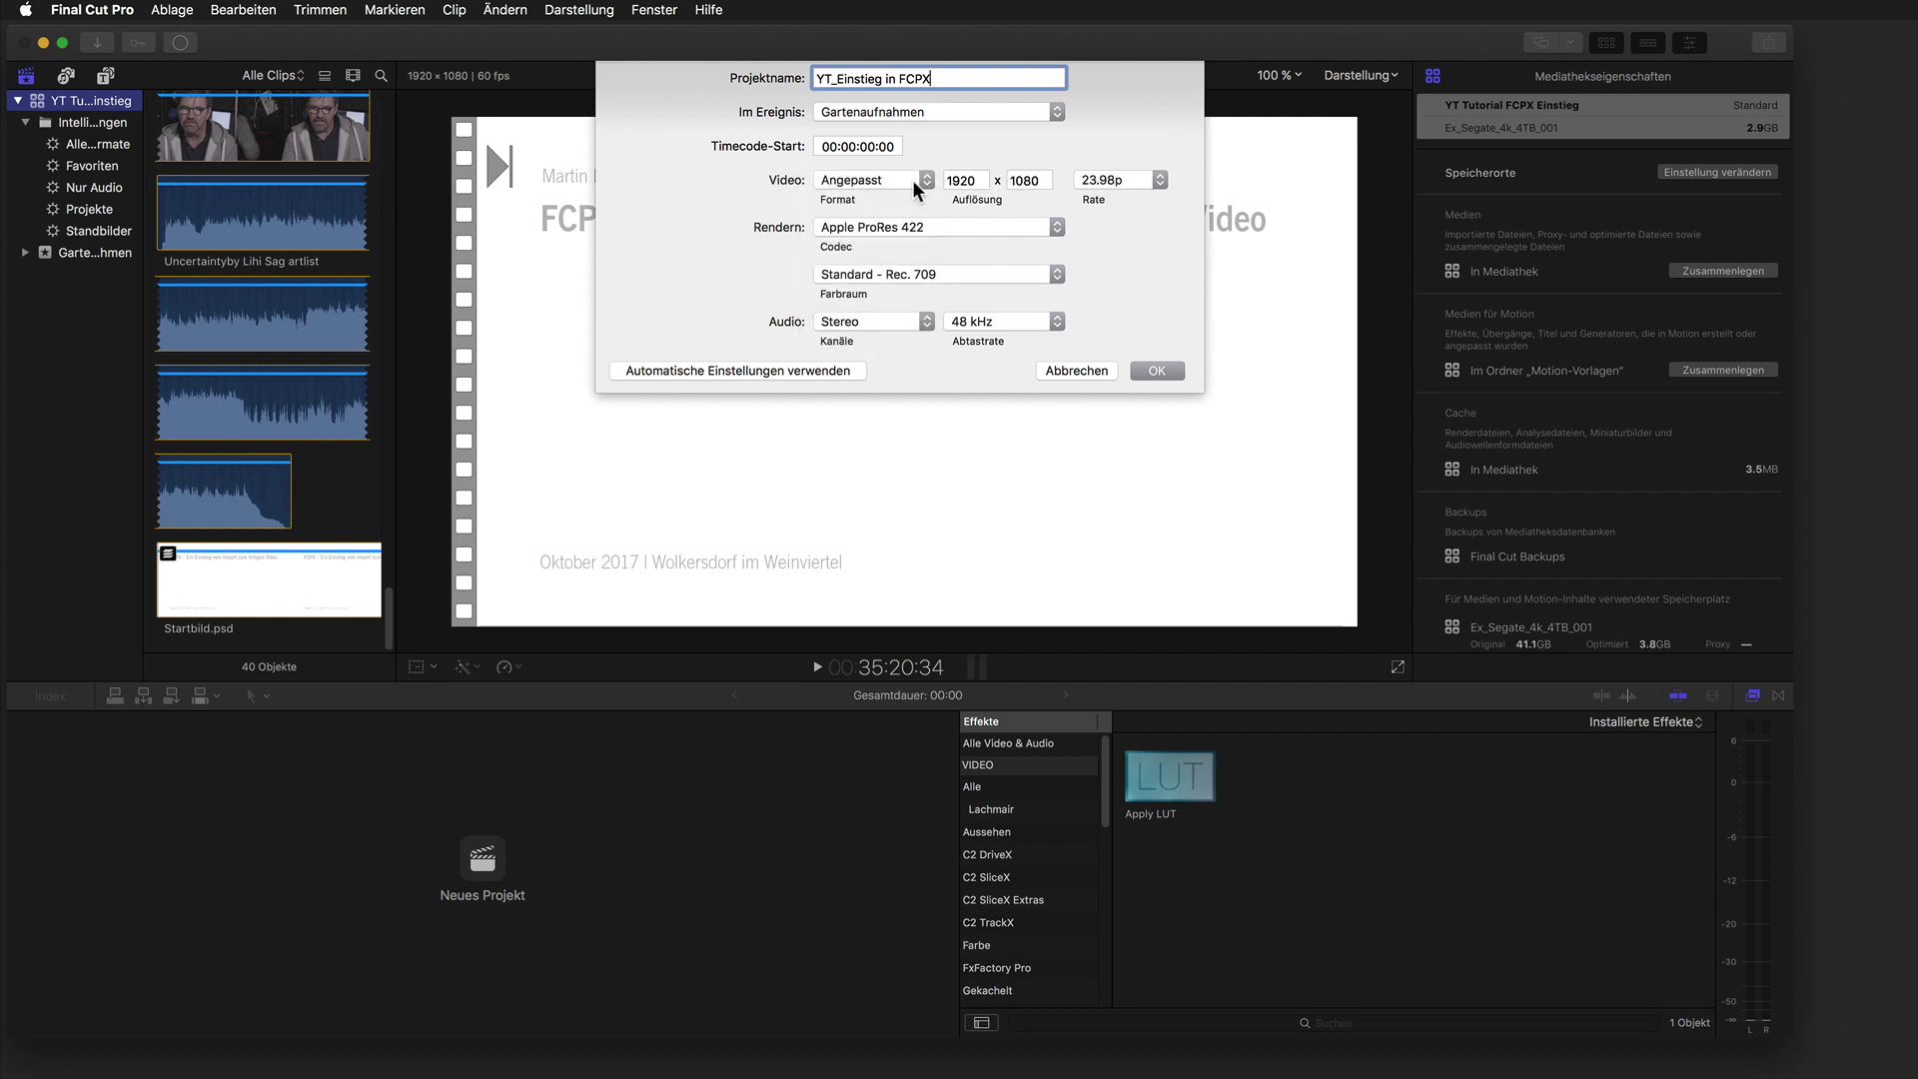
{"action": "left_click", "coordinate": [913, 178]}
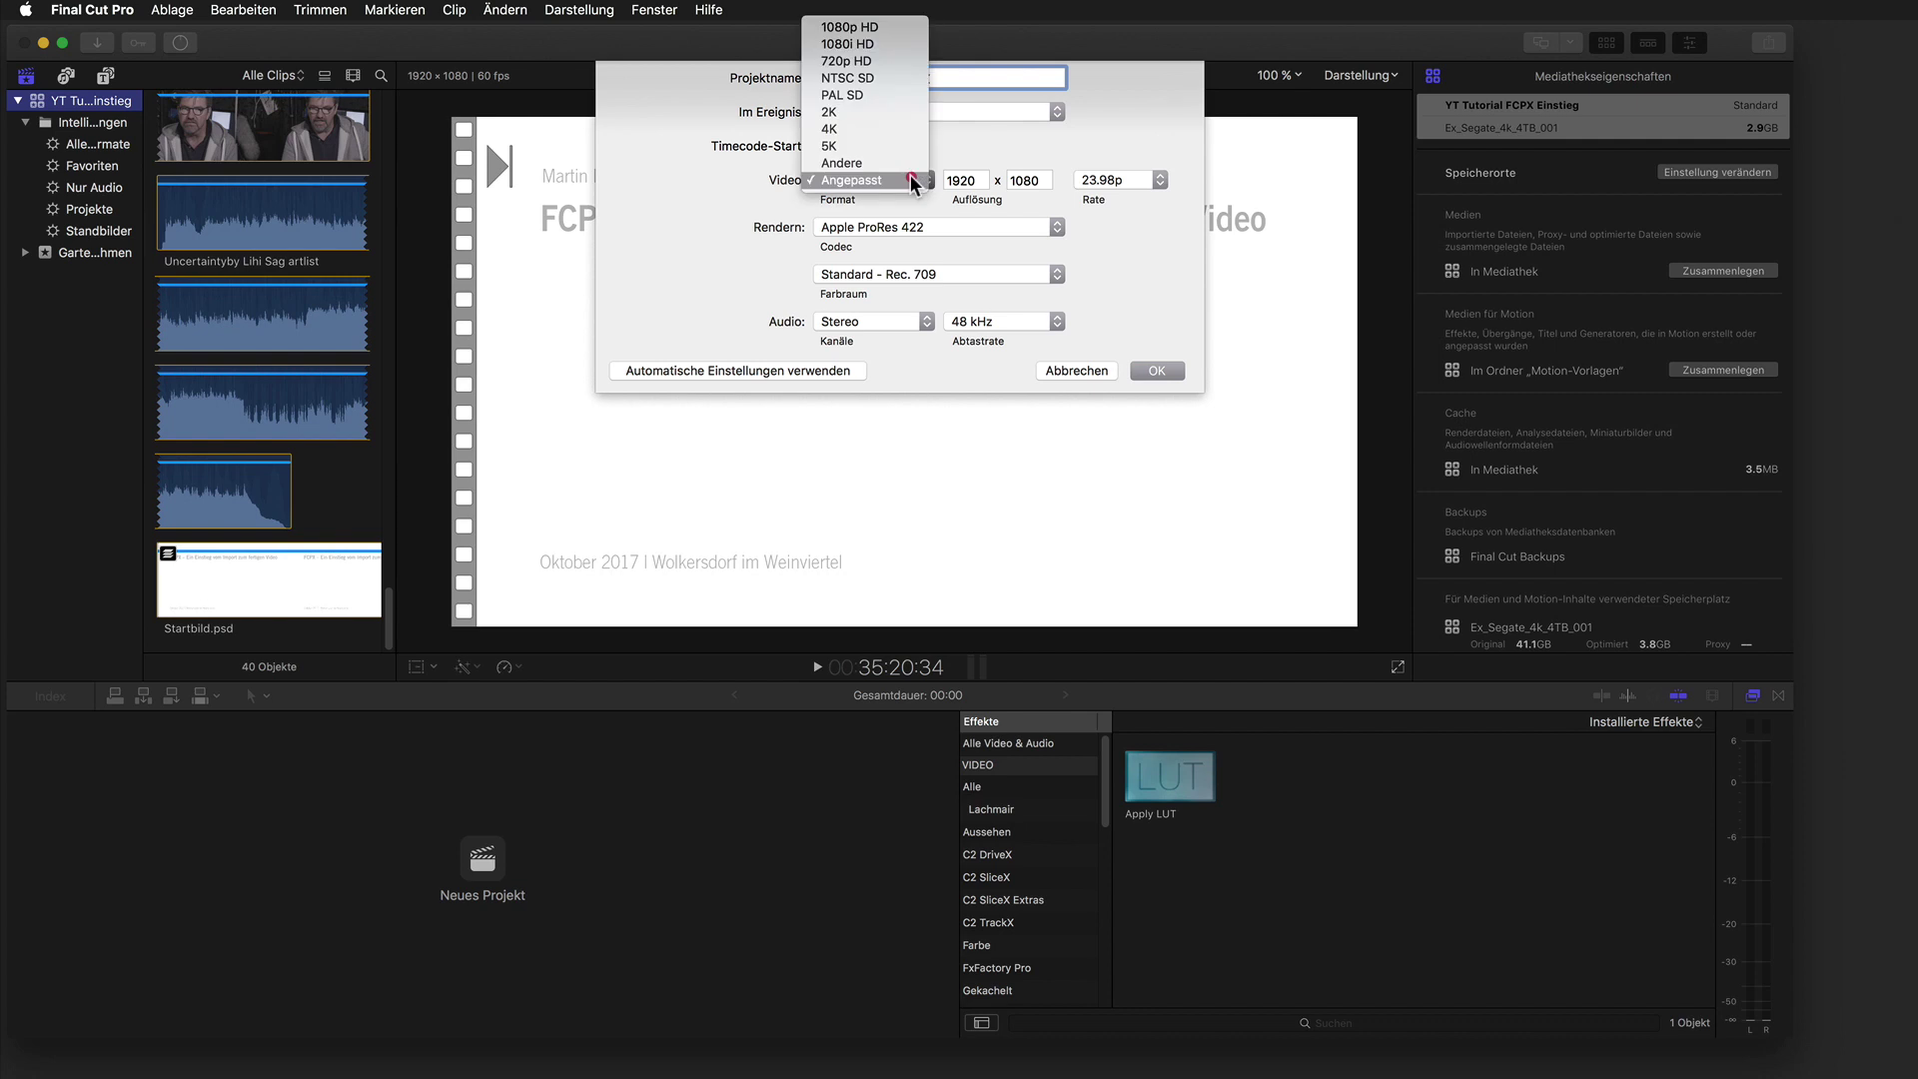
{"action": "left_click", "coordinate": [911, 27]}
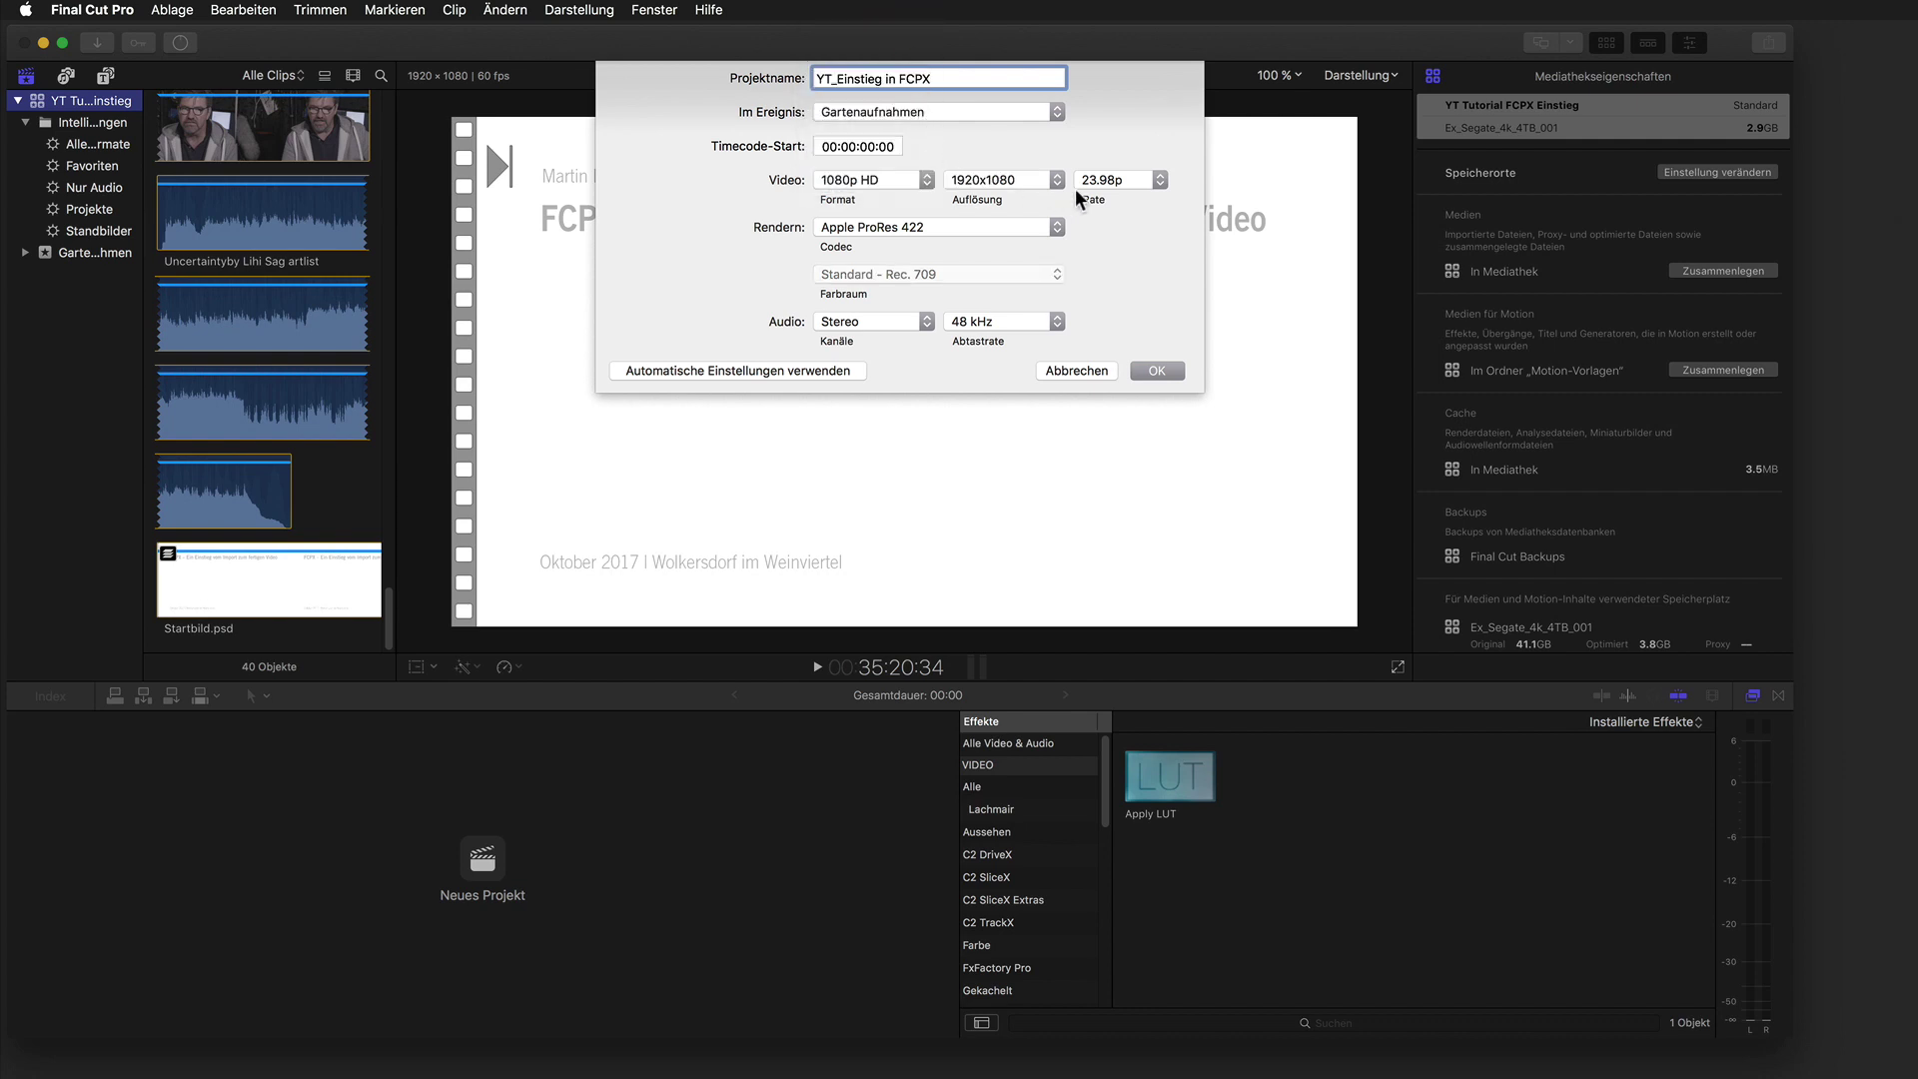
{"action": "left_click", "coordinate": [1109, 179]}
{"action": "left_click", "coordinate": [1099, 215]}
Create the project and insert a Gap generator at the timeline start, showing the Inspector.
{"action": "left_click", "coordinate": [1156, 372]}
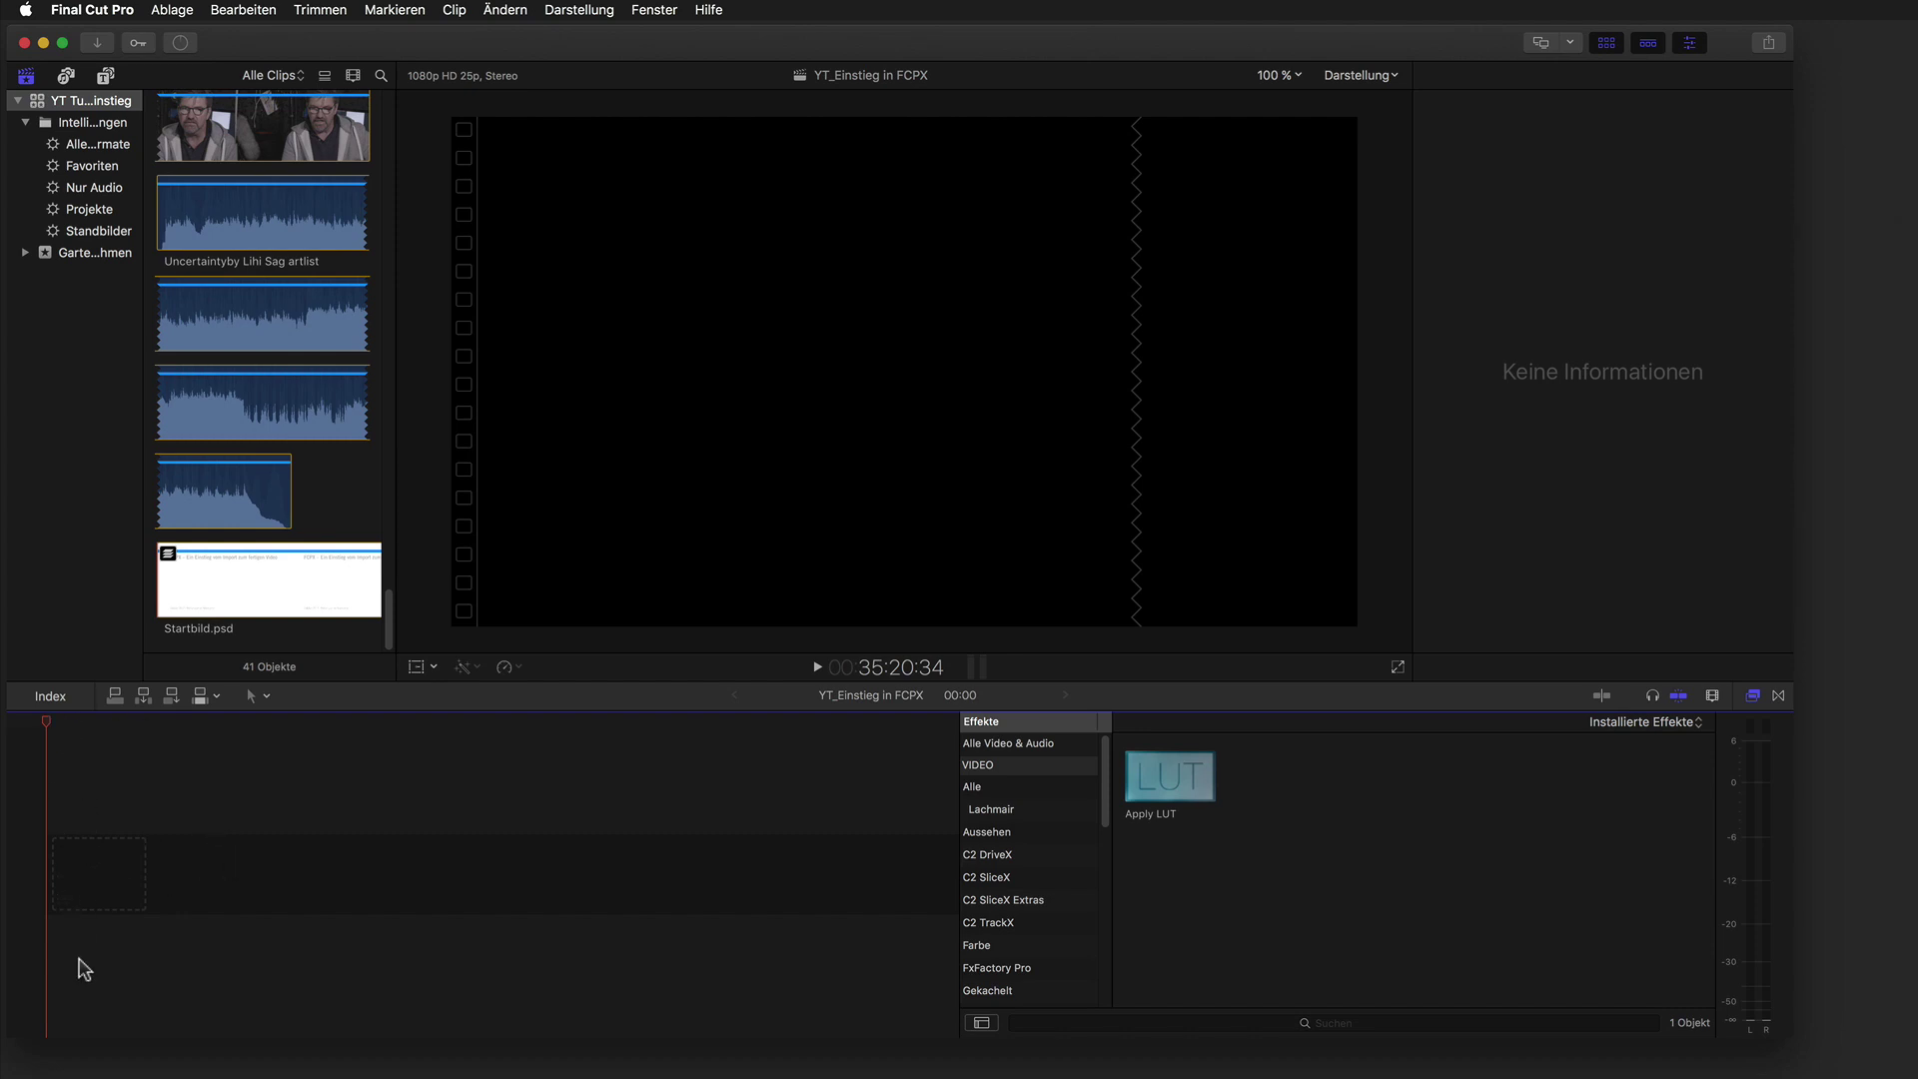
{"action": "left_click", "coordinate": [239, 9]}
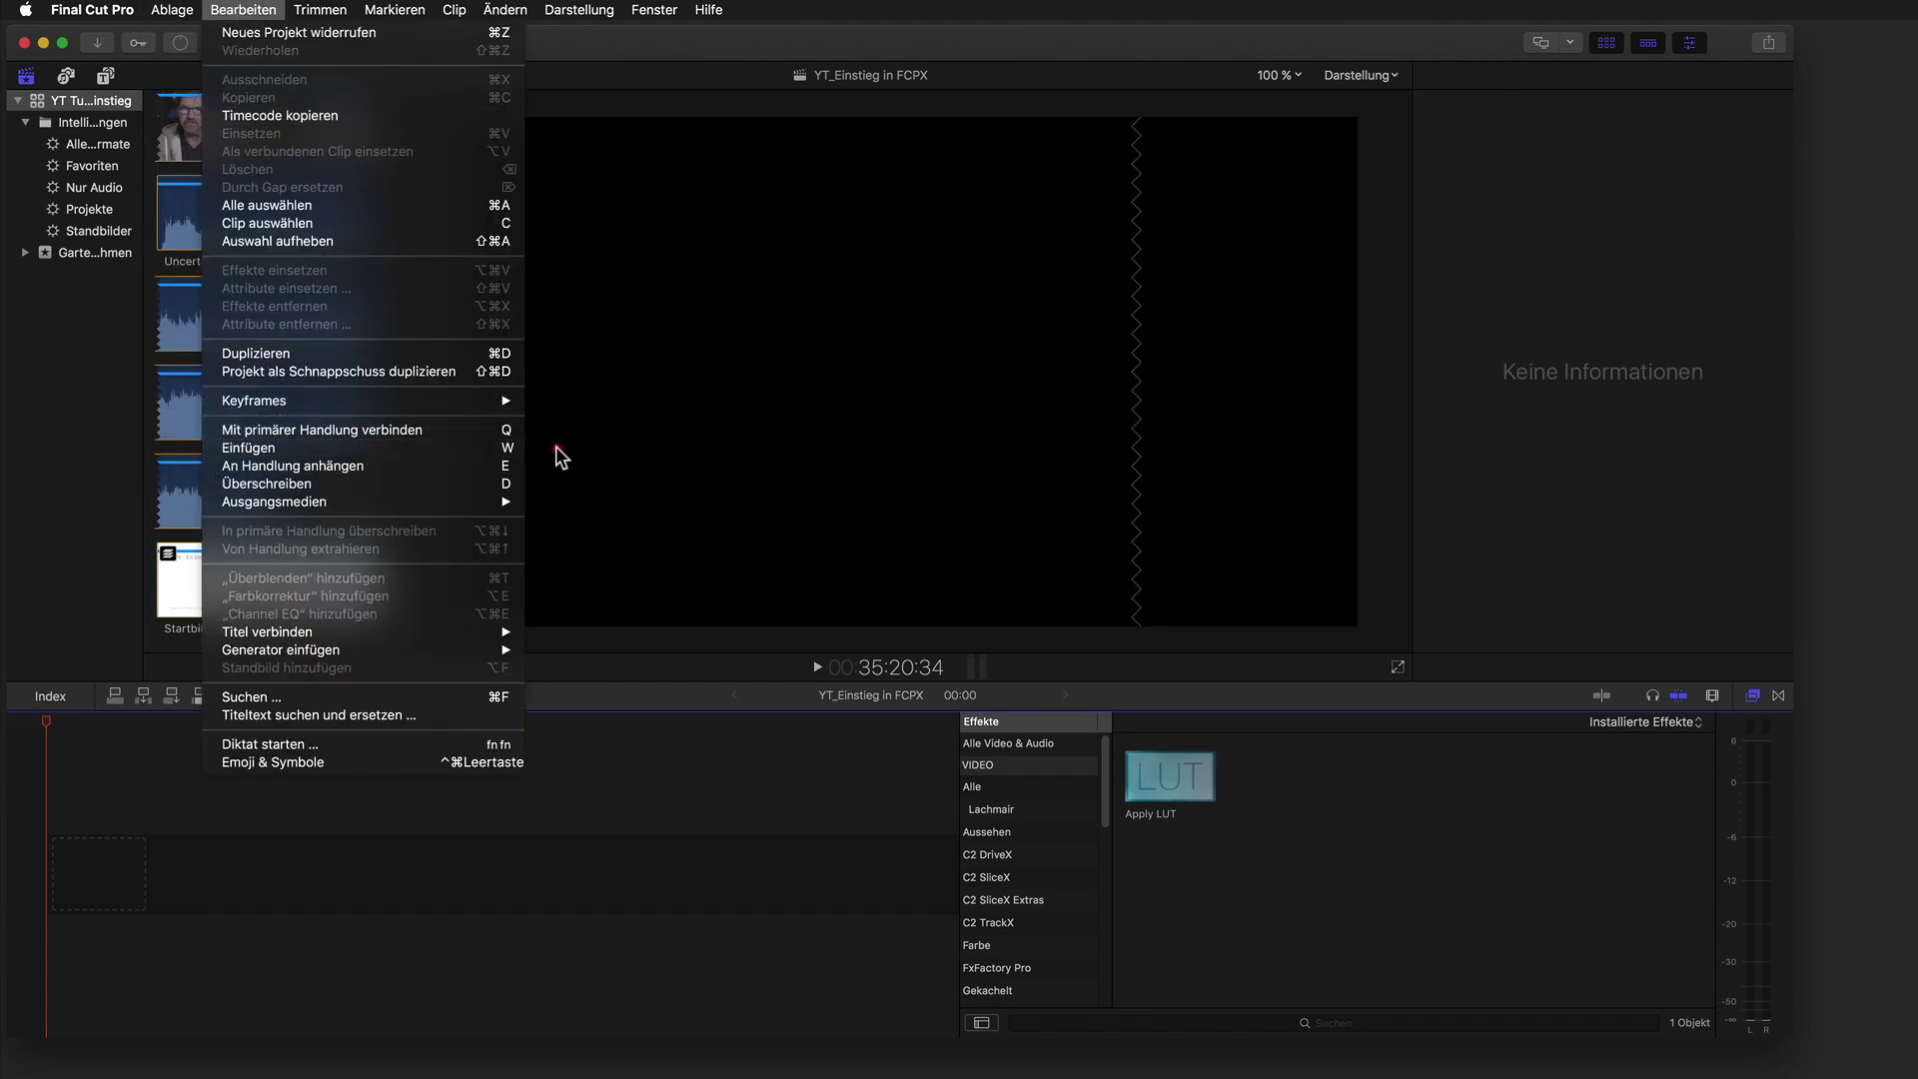
{"action": "mouse_move", "coordinate": [428, 655]}
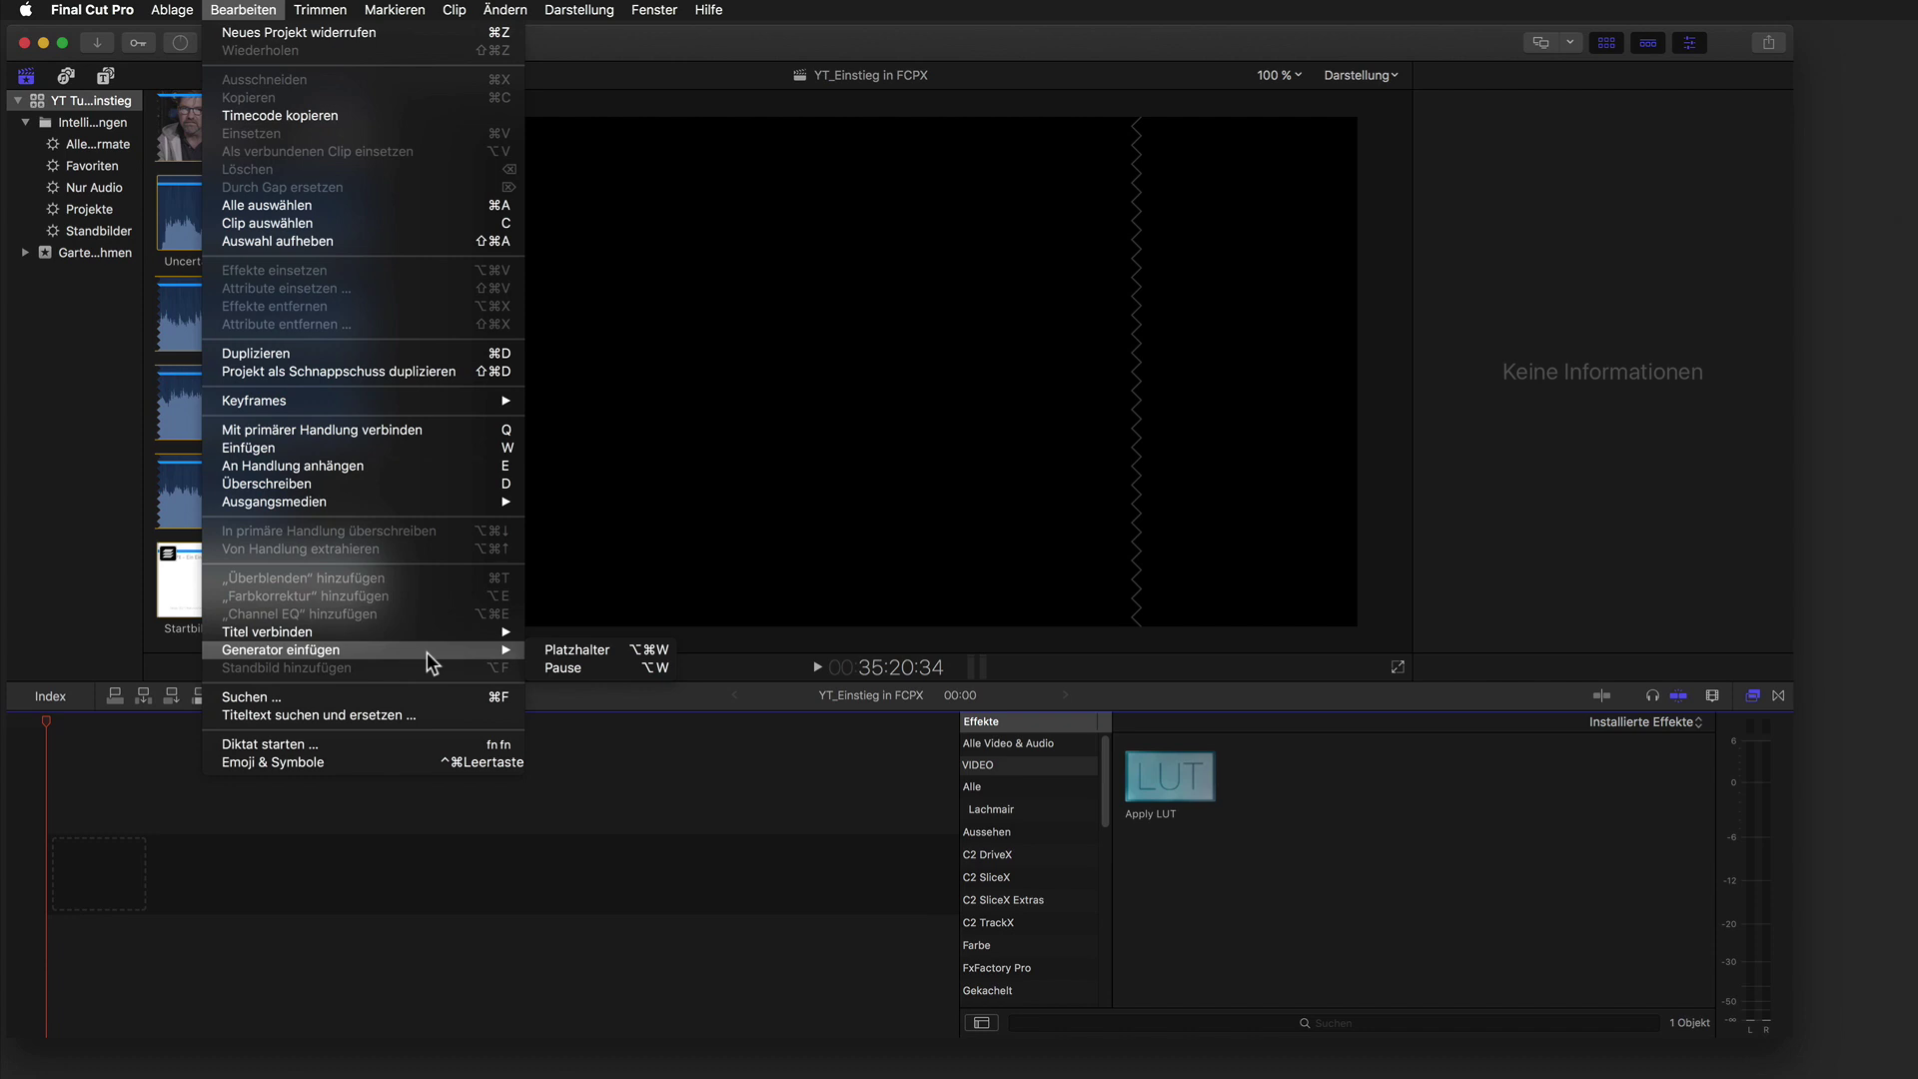
{"action": "left_click", "coordinate": [563, 668]}
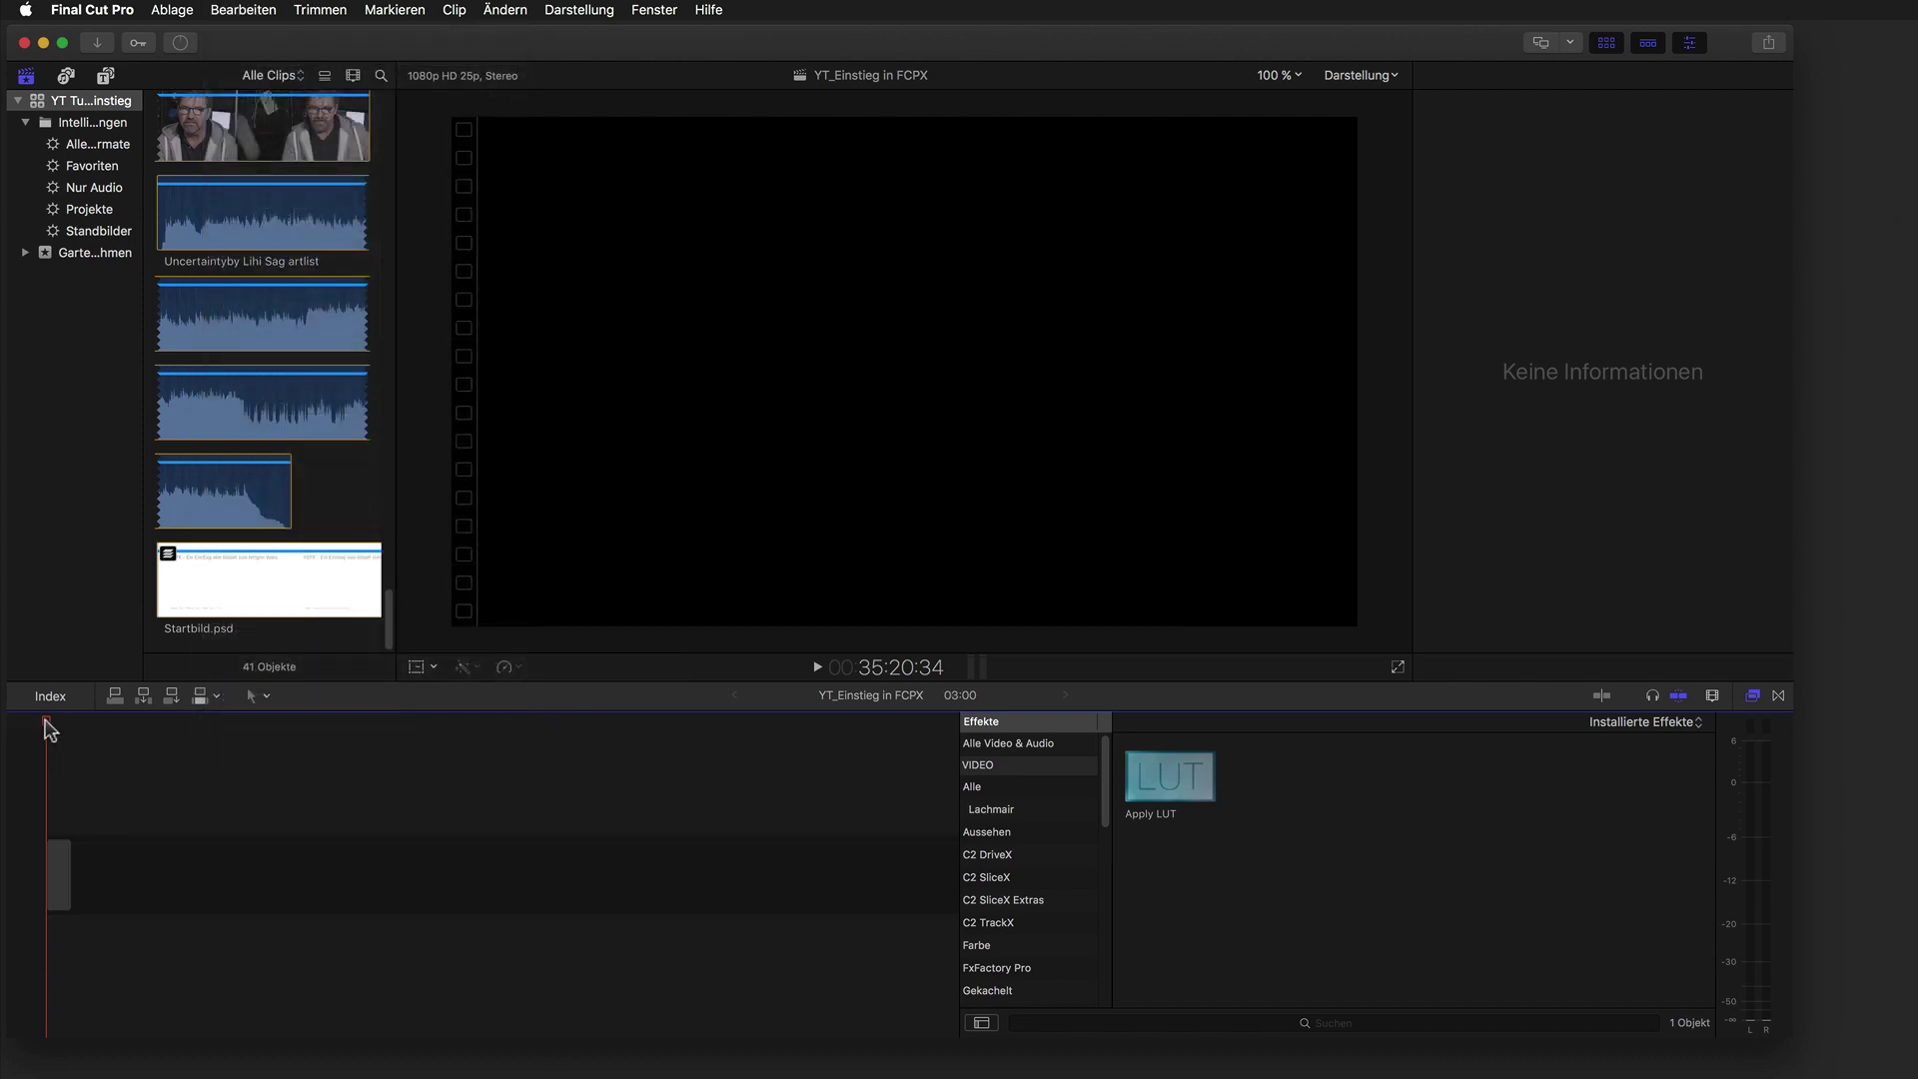
{"action": "key", "text": "cmd+4"}
Trim the gap clip's edges from 14:21 down to about 08:04.
{"action": "left_click_drag", "start_coordinate": [62, 865], "coordinate": [167, 869]}
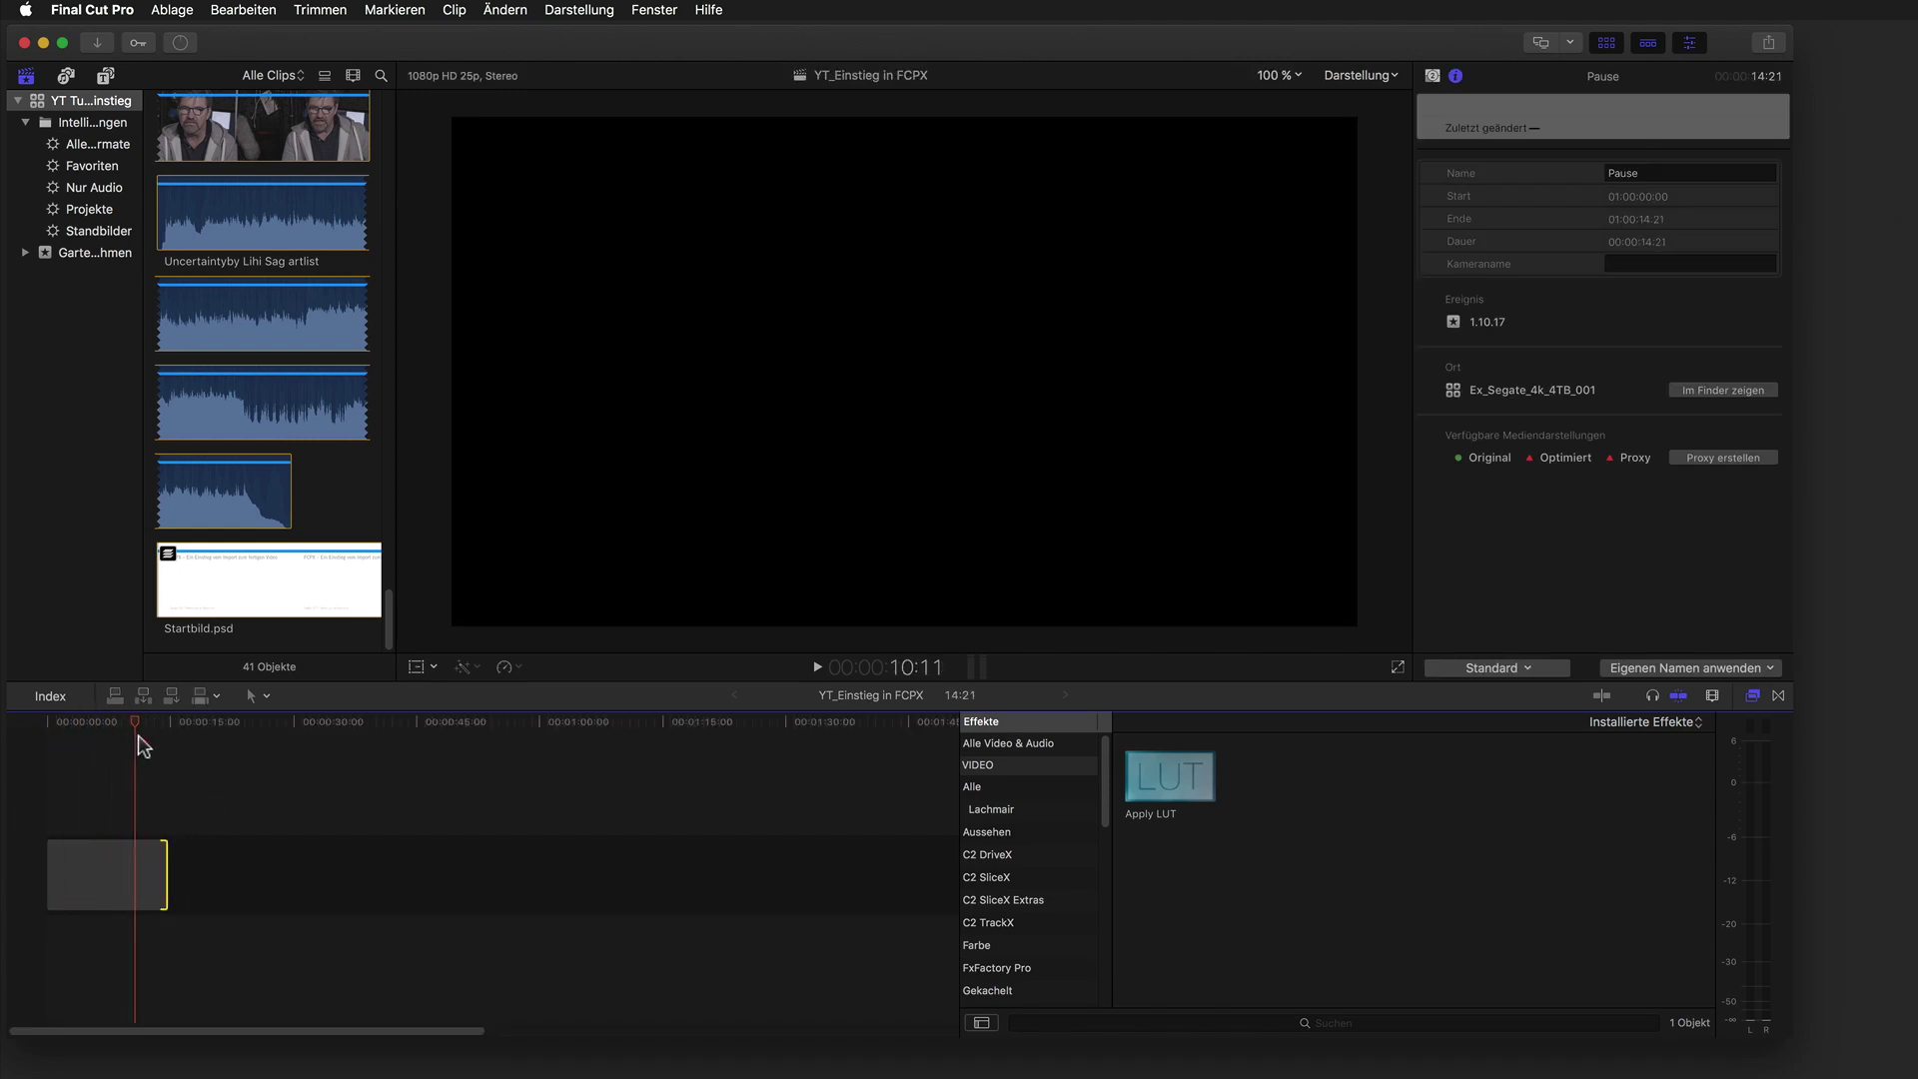
{"action": "left_click", "coordinate": [40, 757]}
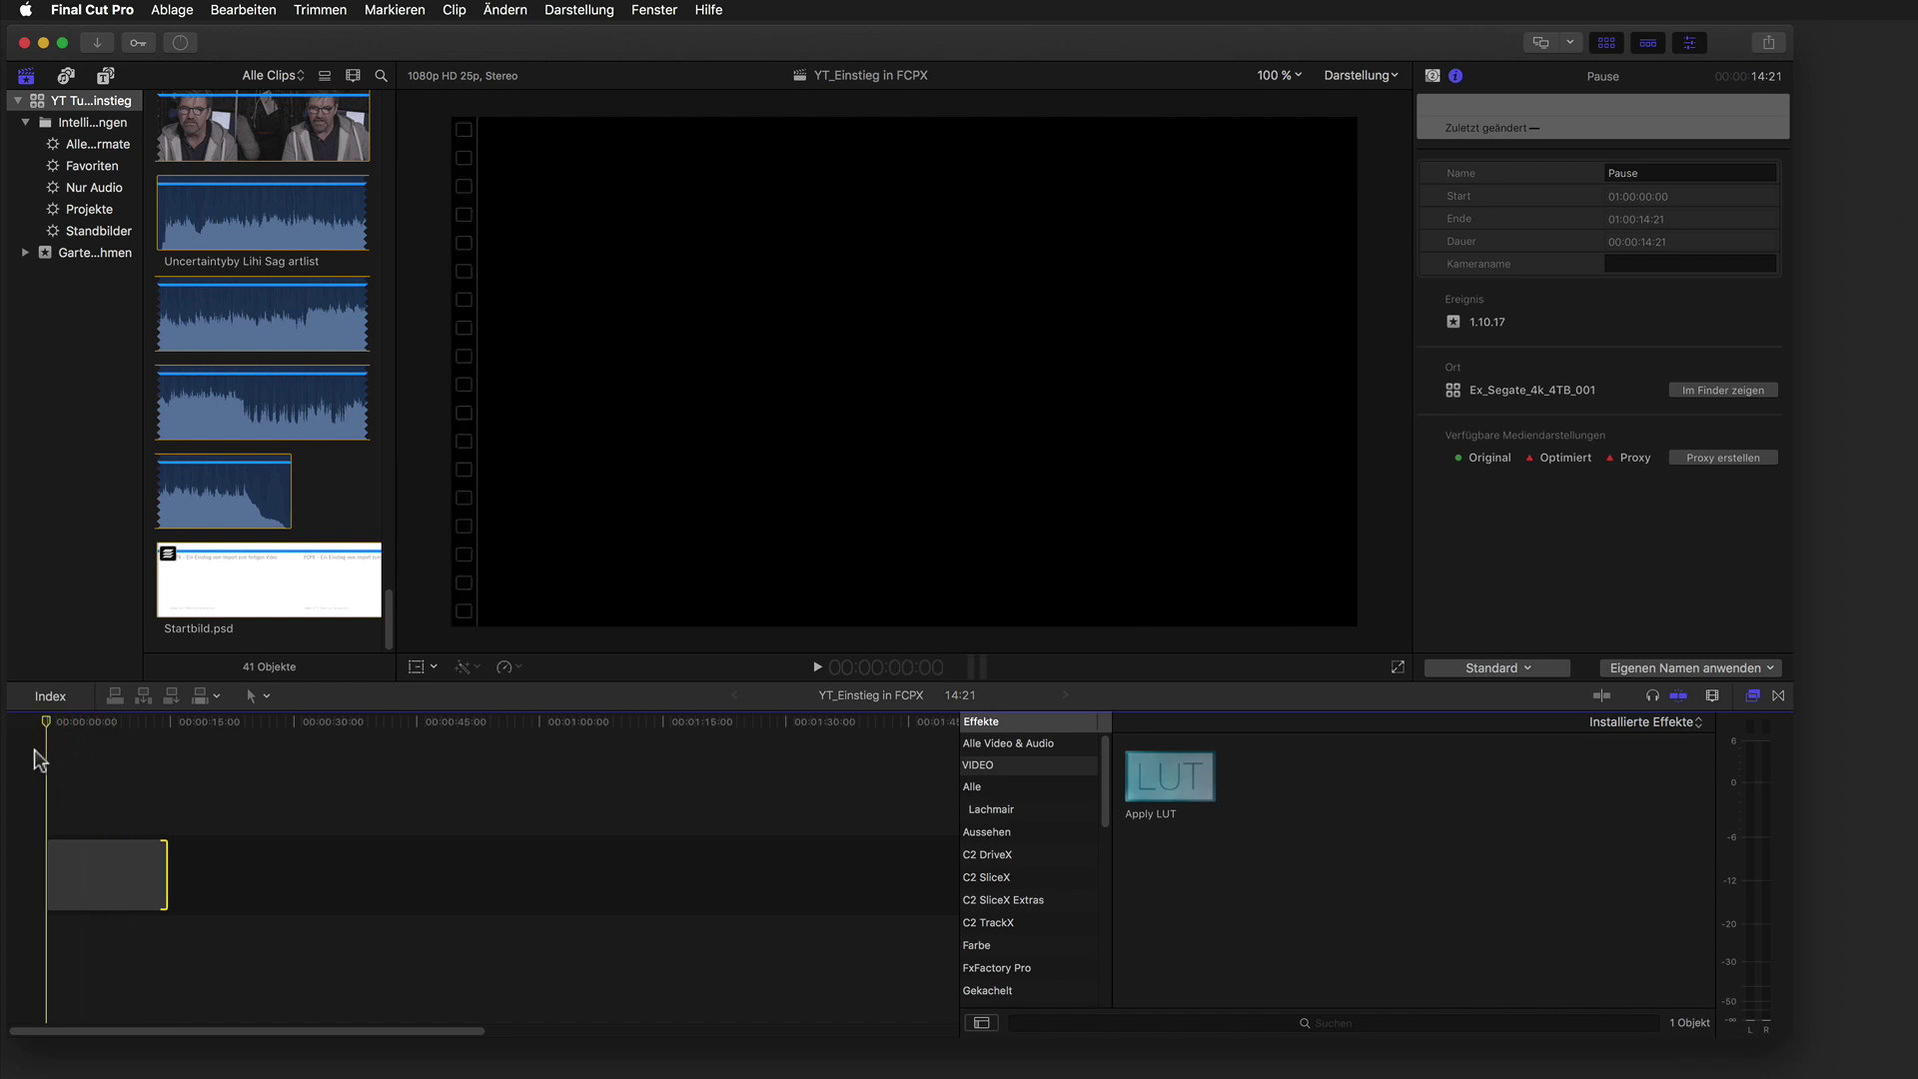
{"action": "left_click_drag", "start_coordinate": [50, 875], "coordinate": [134, 863]}
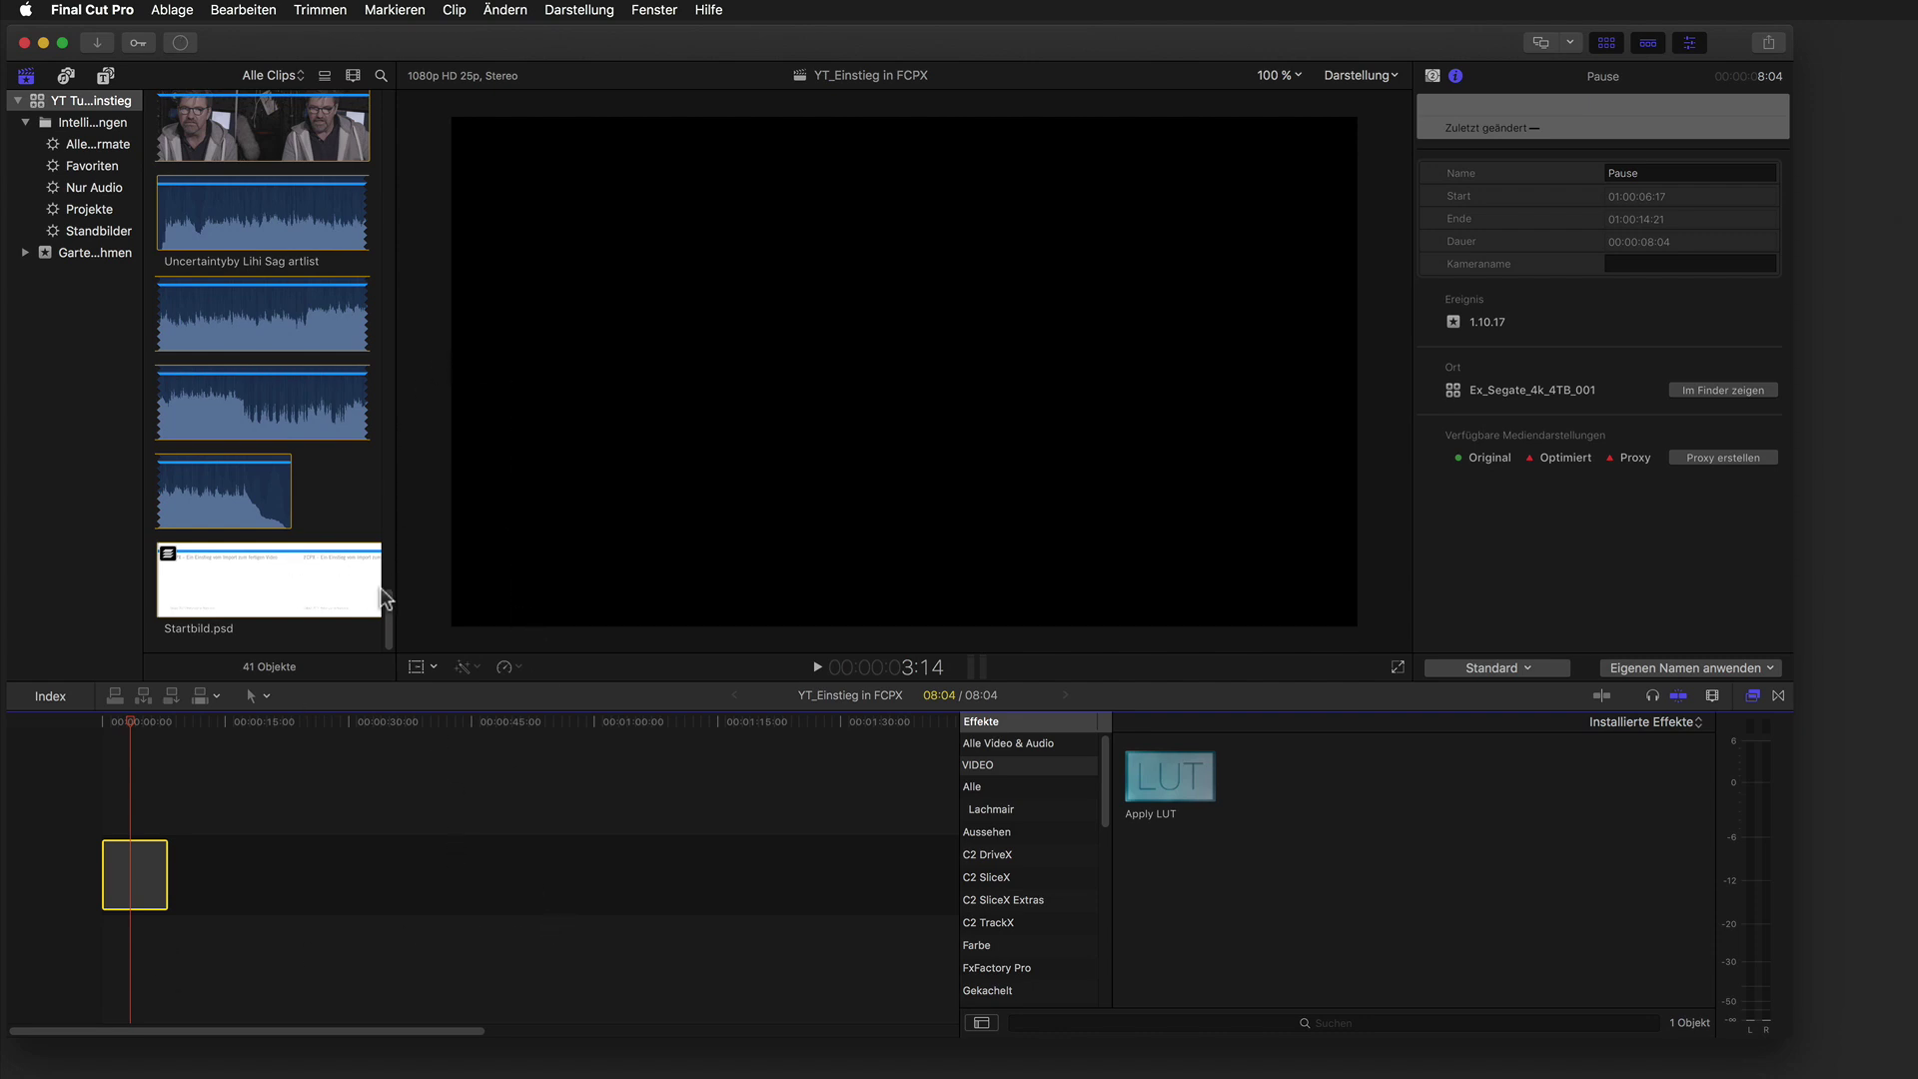
Preview the garden clips and drag B159C553_170930N3_CANON into the timeline after the gap.
{"action": "left_click_drag", "start_coordinate": [385, 620], "coordinate": [380, 135]}
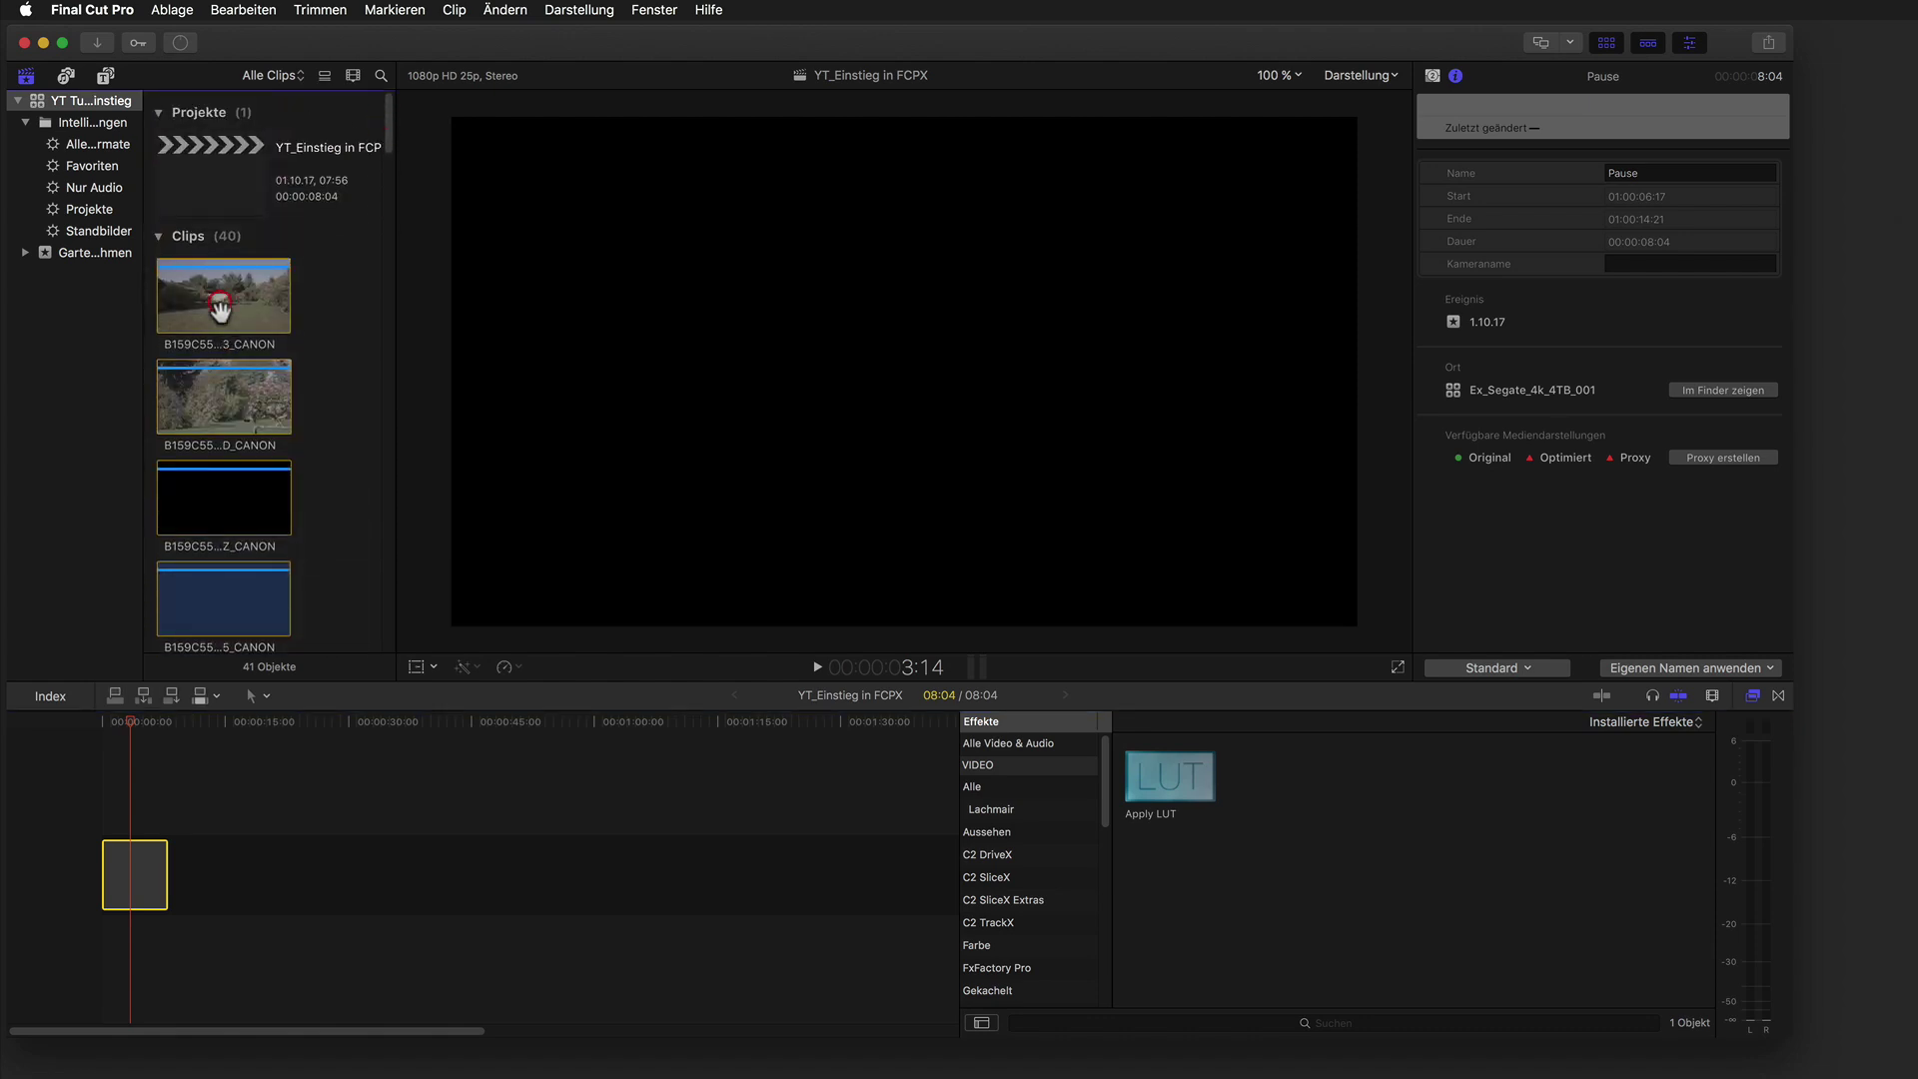
{"action": "left_click", "coordinate": [230, 306]}
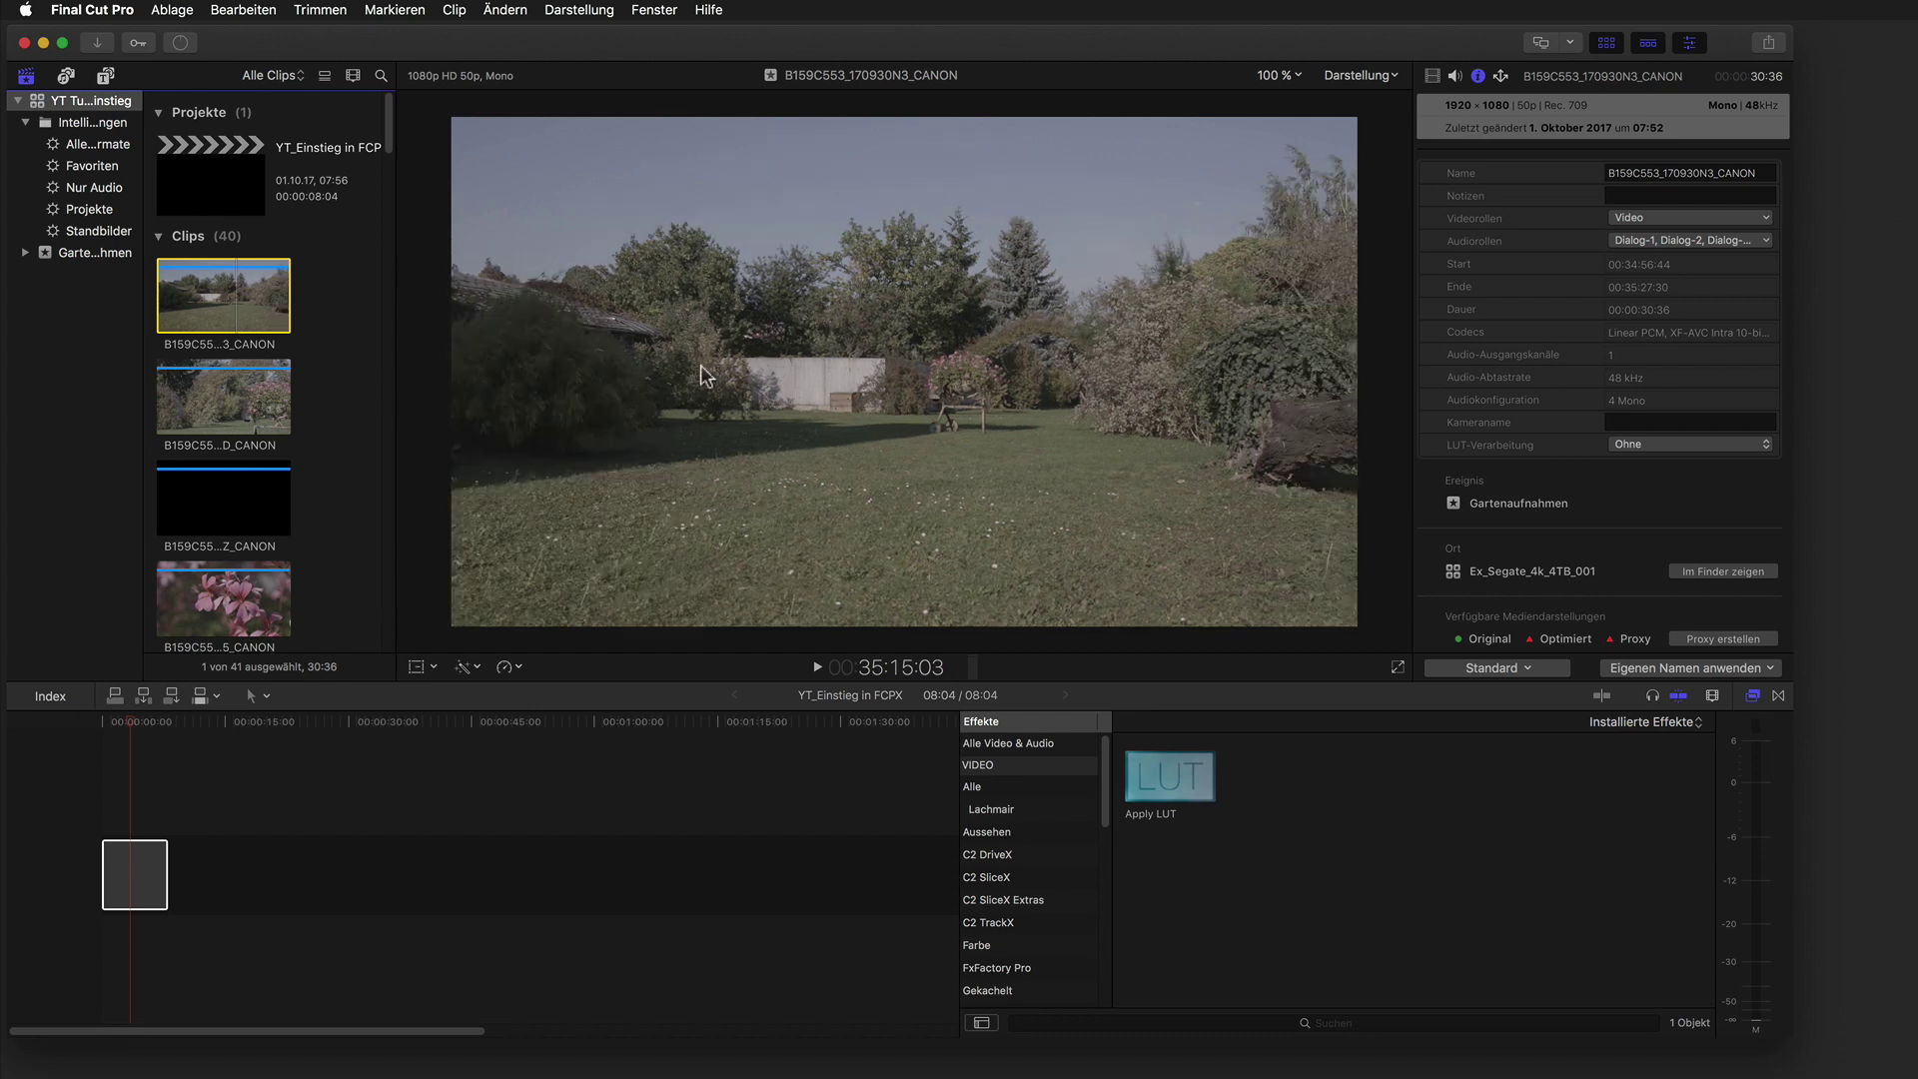
{"action": "left_click", "coordinate": [243, 397]}
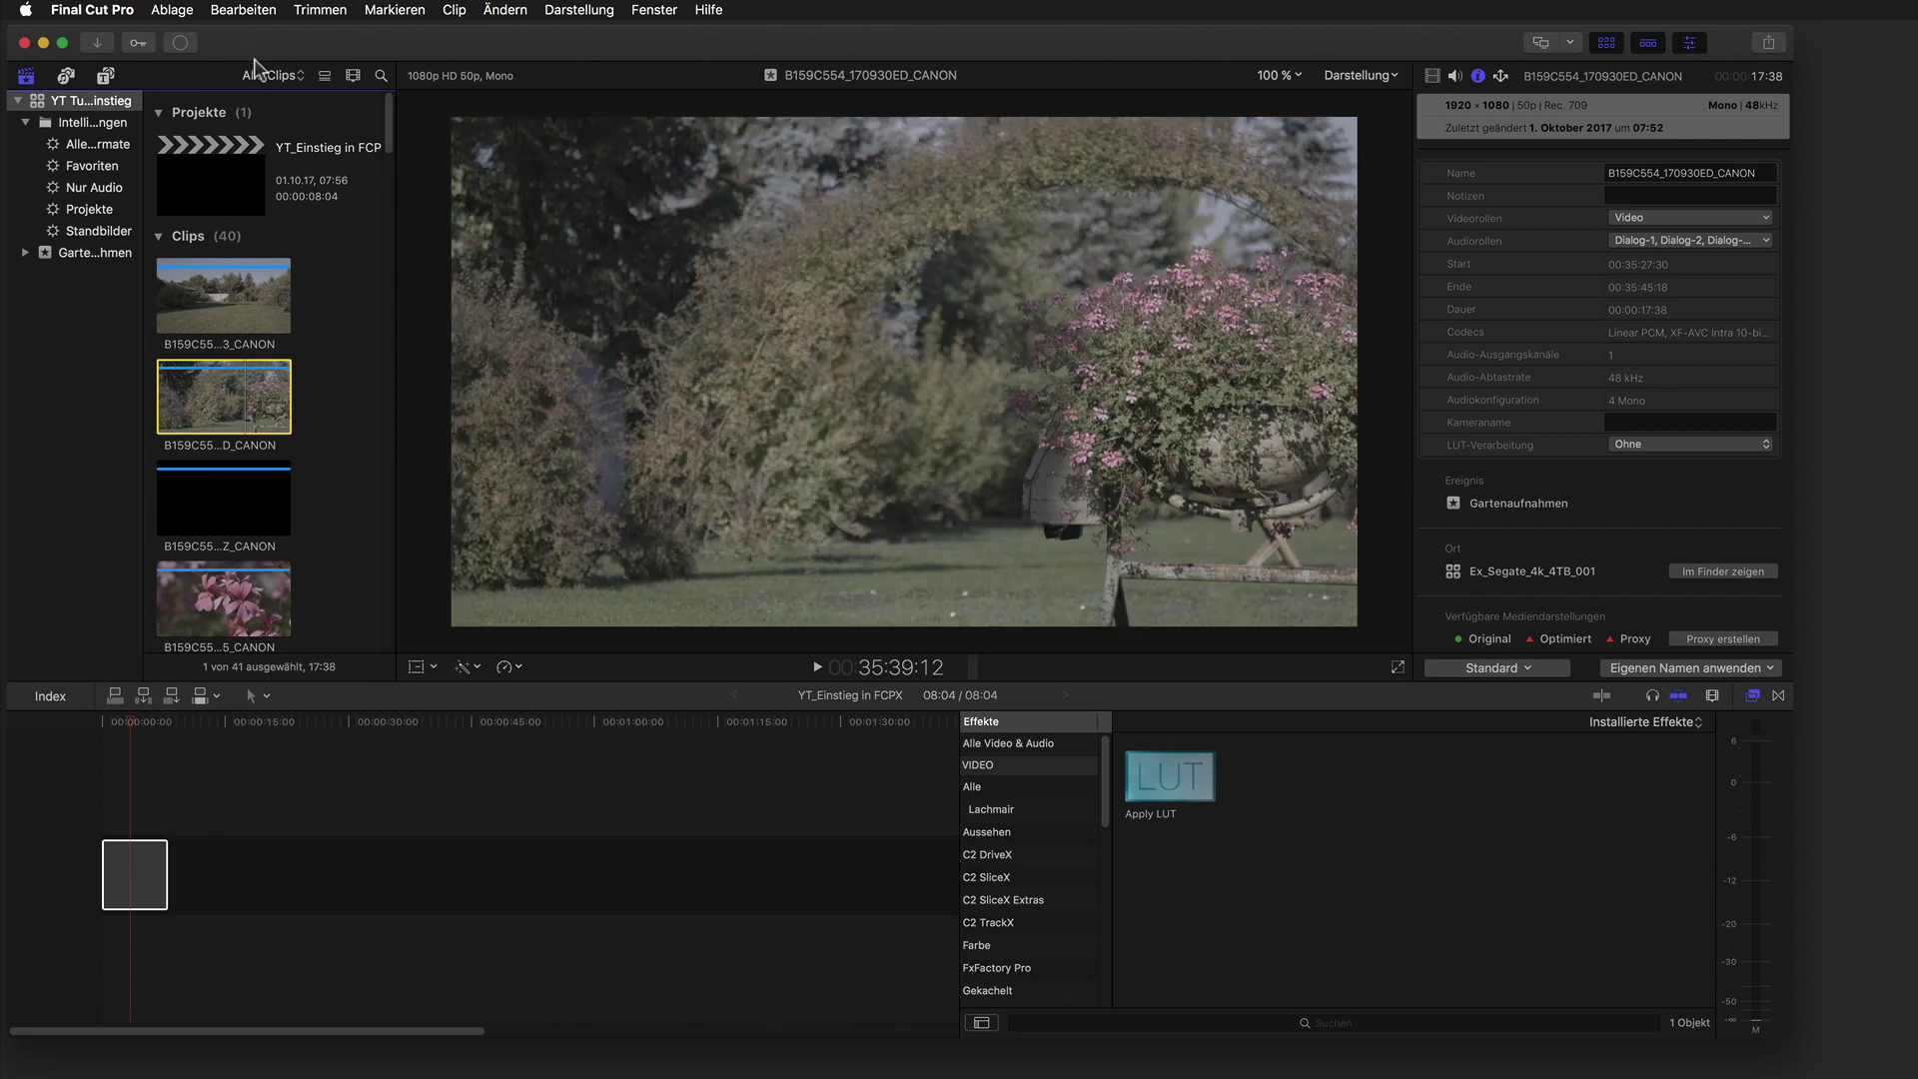
{"action": "left_click", "coordinate": [246, 301]}
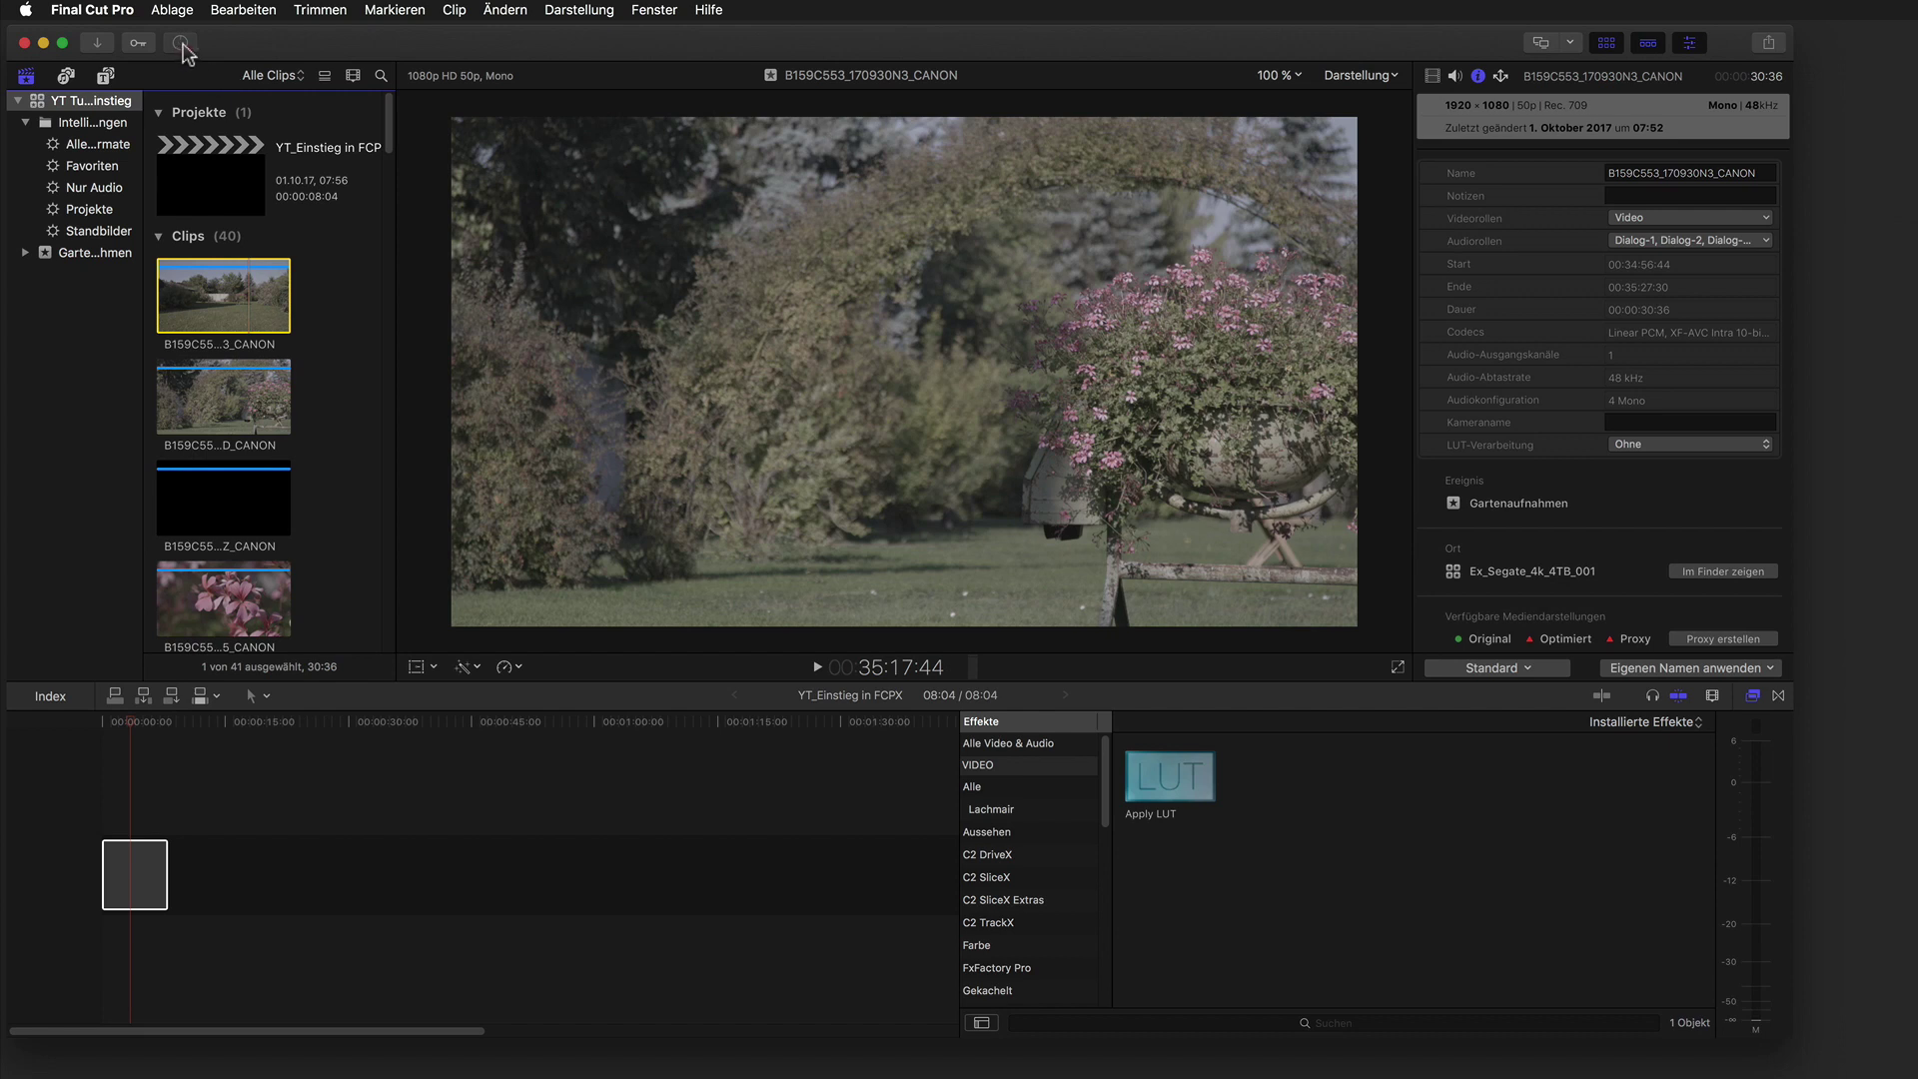
{"action": "left_click", "coordinate": [181, 44]}
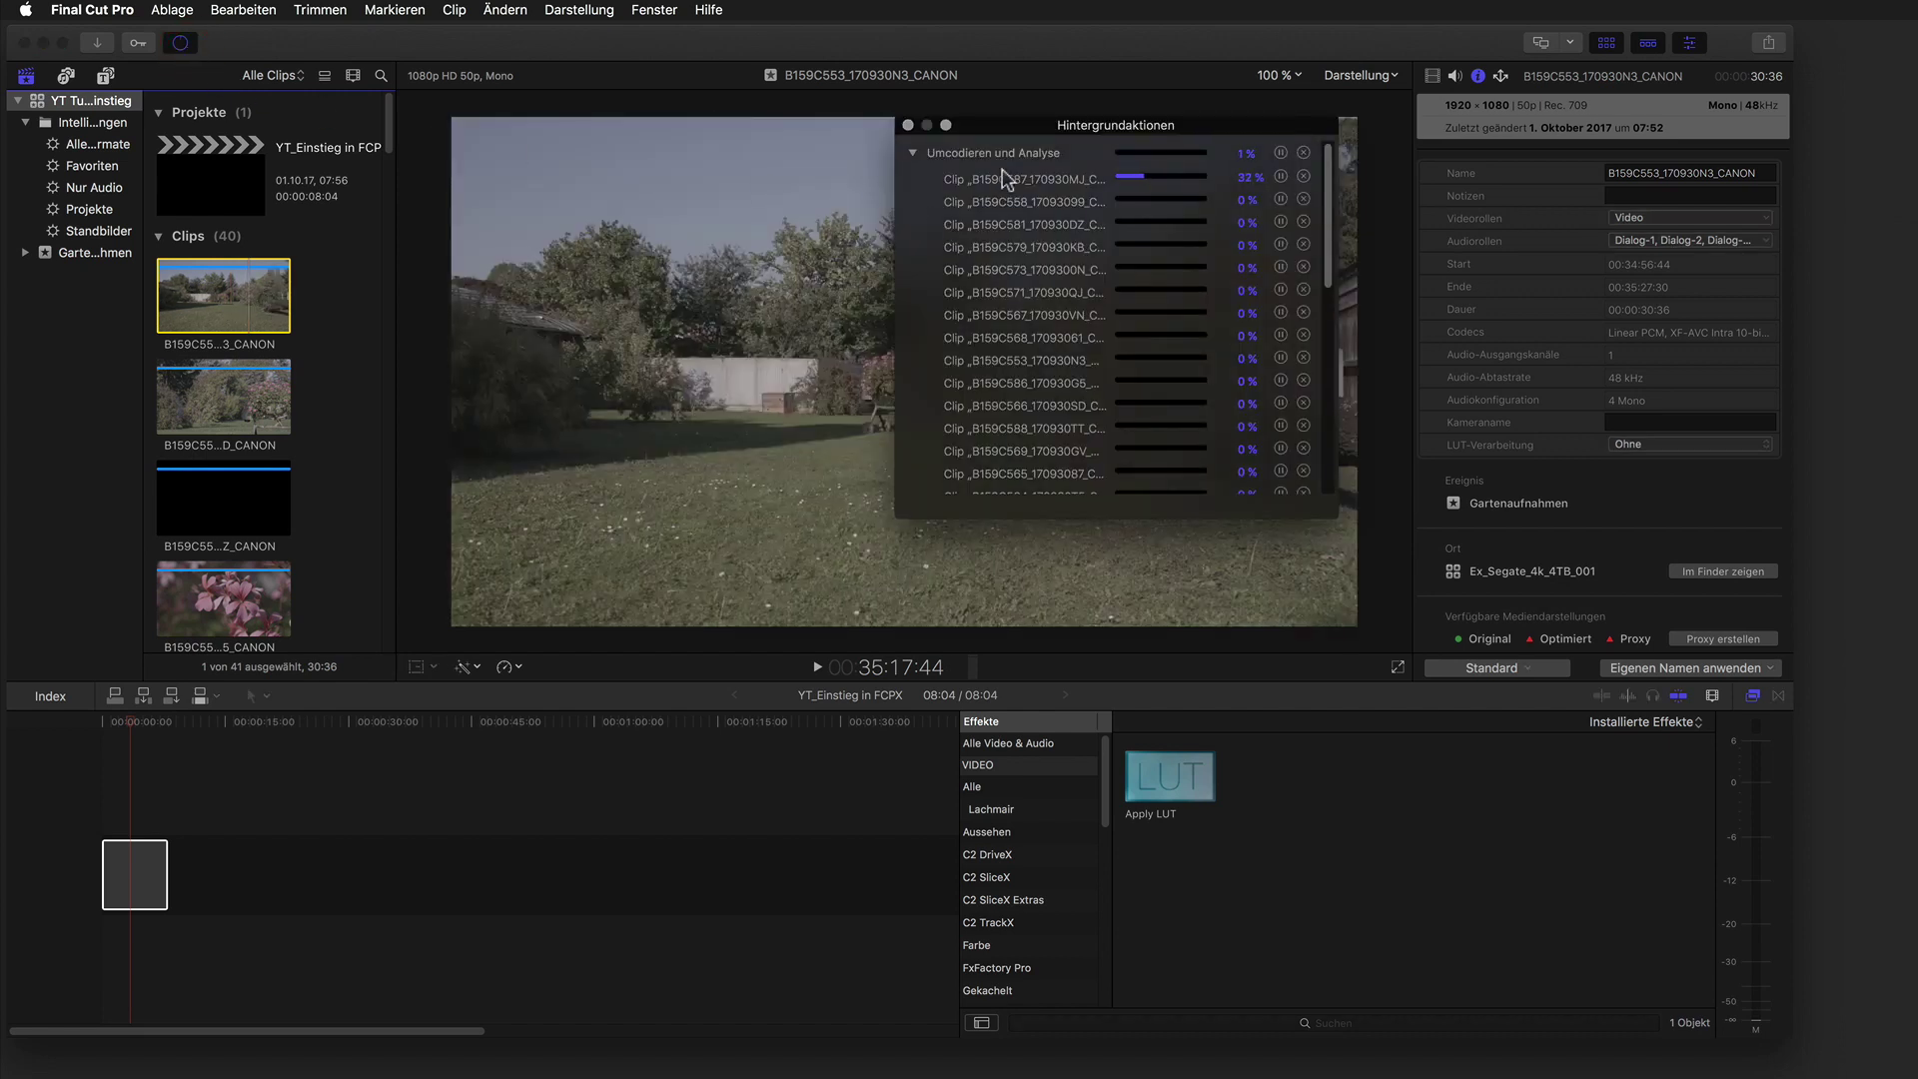
{"action": "left_click", "coordinate": [907, 125]}
{"action": "mouse_move", "coordinate": [232, 295]}
{"action": "left_mouse_down"}
{"action": "mouse_move", "coordinate": [278, 884]}
{"action": "mouse_move", "coordinate": [158, 882]}
{"action": "left_mouse_up"}
Add a Cross Dissolve at the garden clip's start edge, choosing 'Übergang erstellen' to overlap media.
{"action": "left_click", "coordinate": [171, 868]}
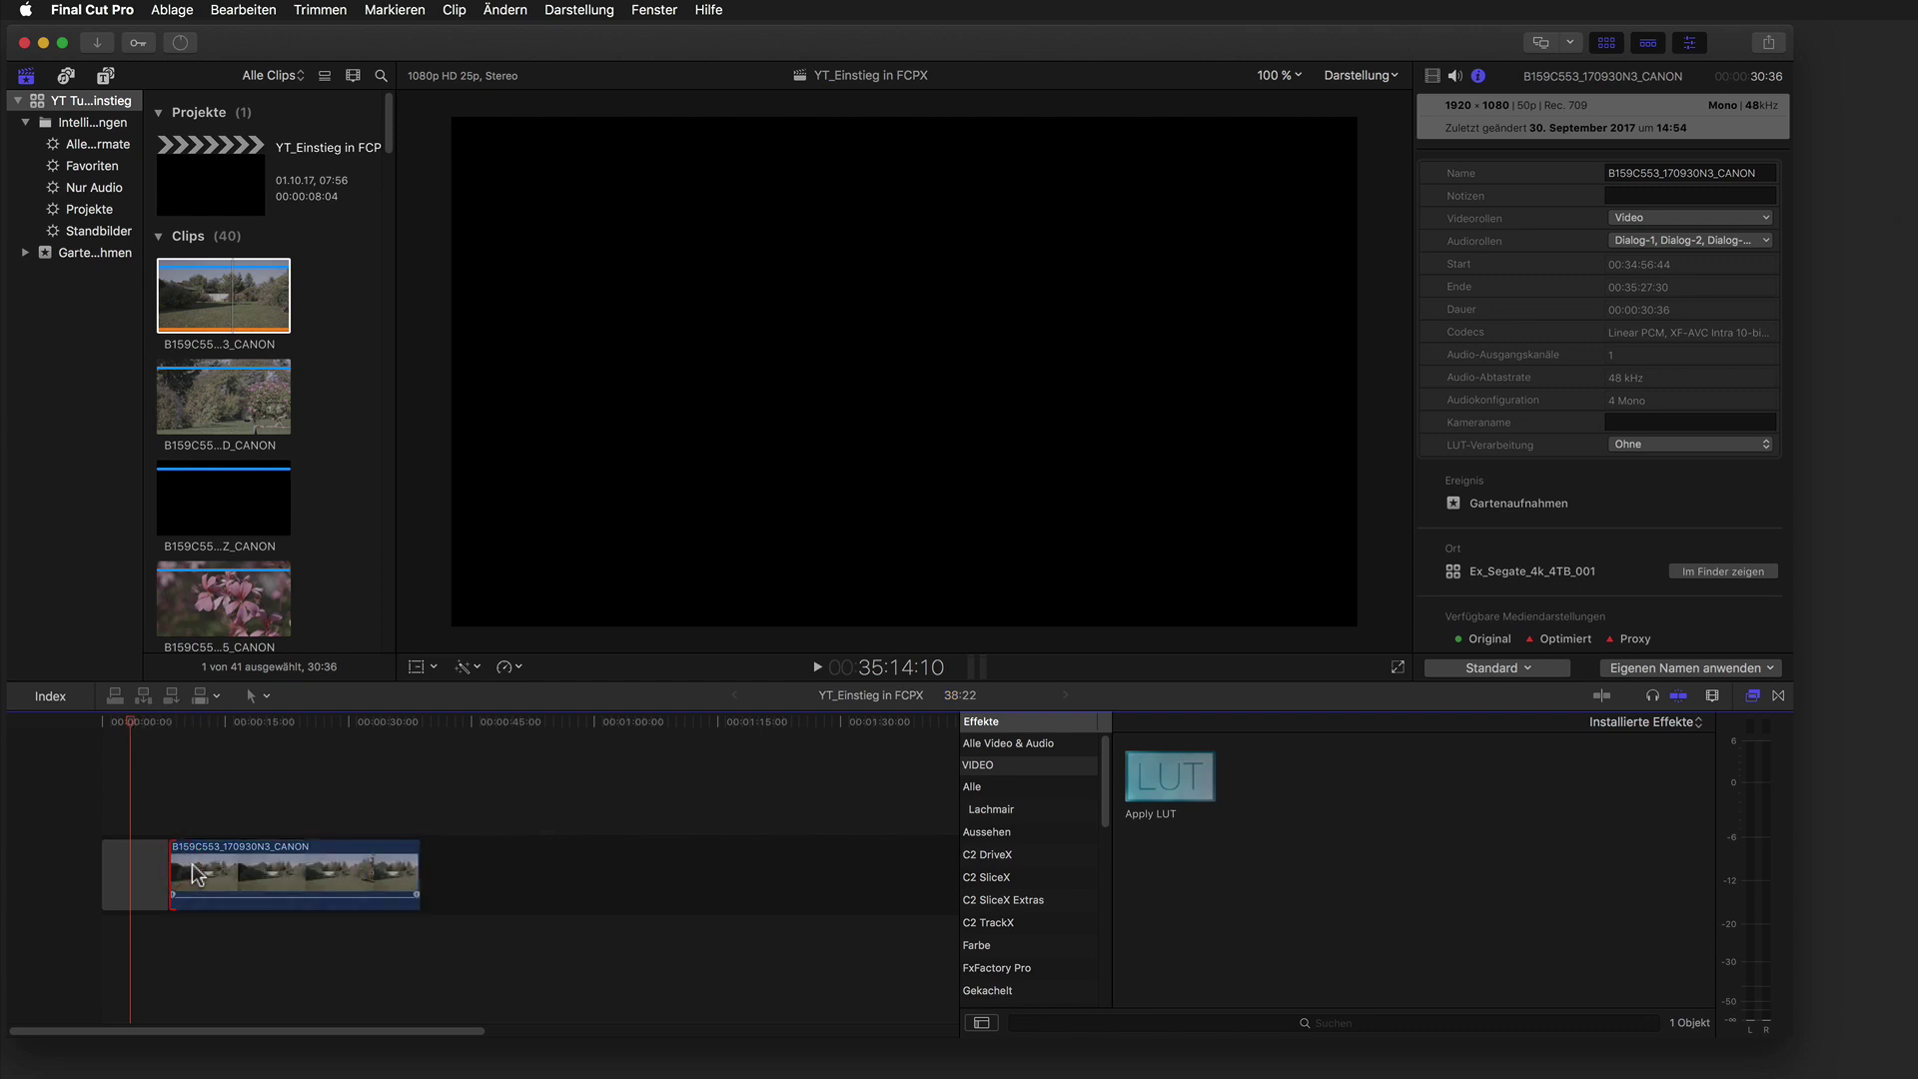
{"action": "key", "text": "super+t"}
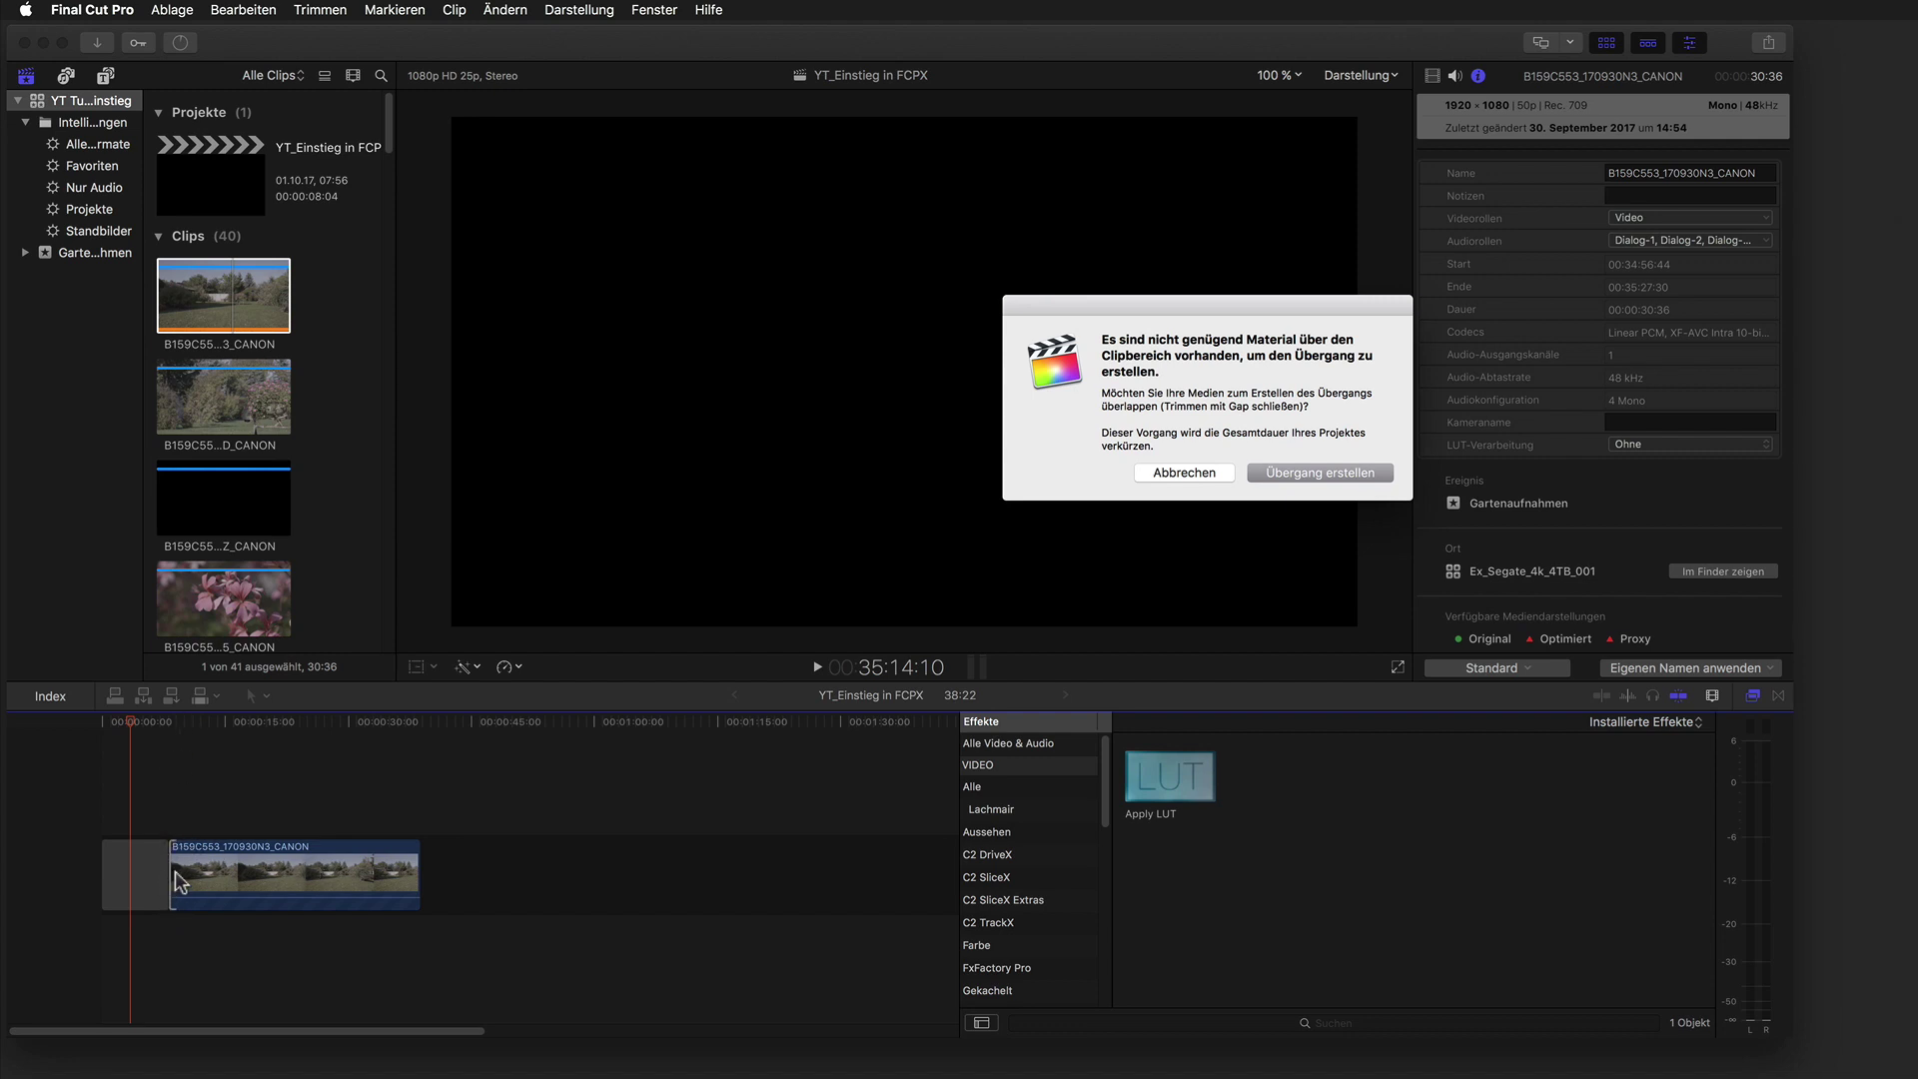
{"action": "left_click", "coordinate": [1293, 461]}
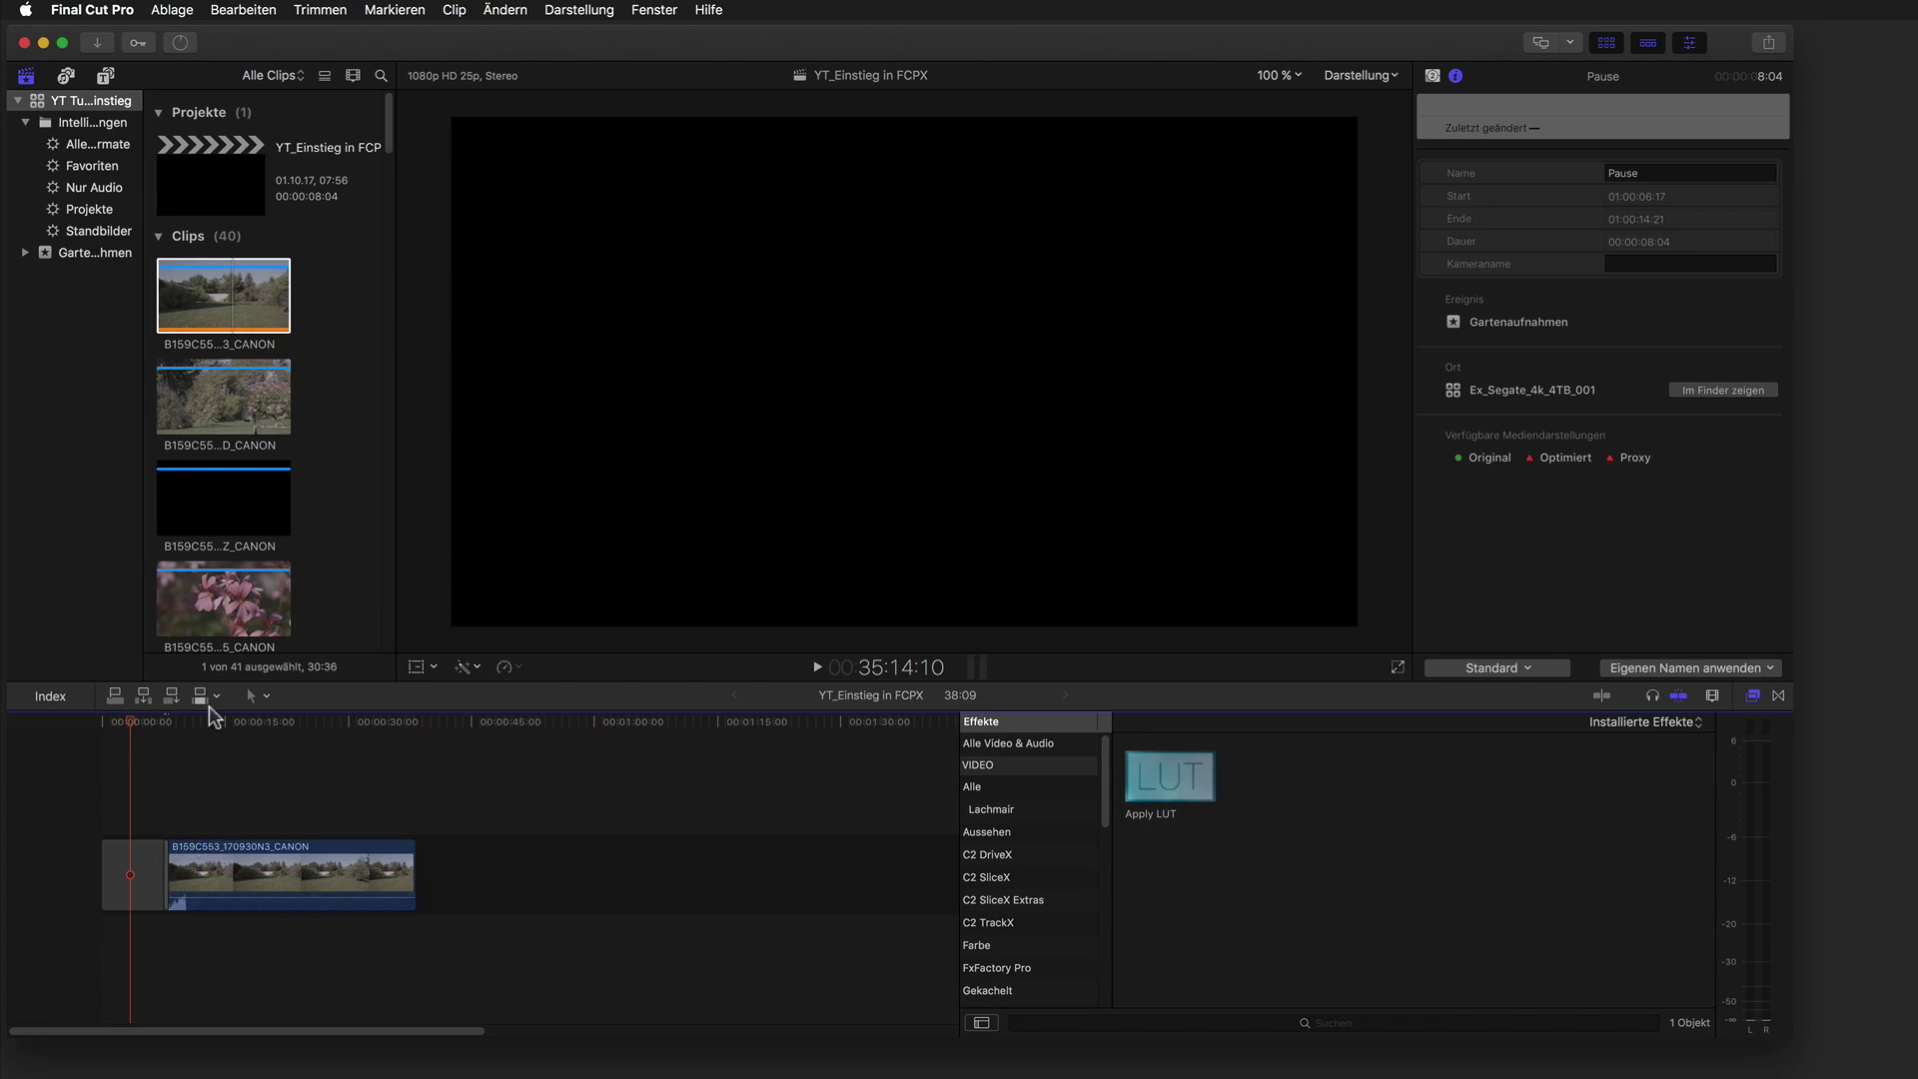
Zoom into the timeline and enlarge the panels, parking the playhead at 6:19 in the gap.
{"action": "key", "text": "super+equal"}
{"action": "key", "text": "super+equal"}
{"action": "key", "text": "super+equal"}
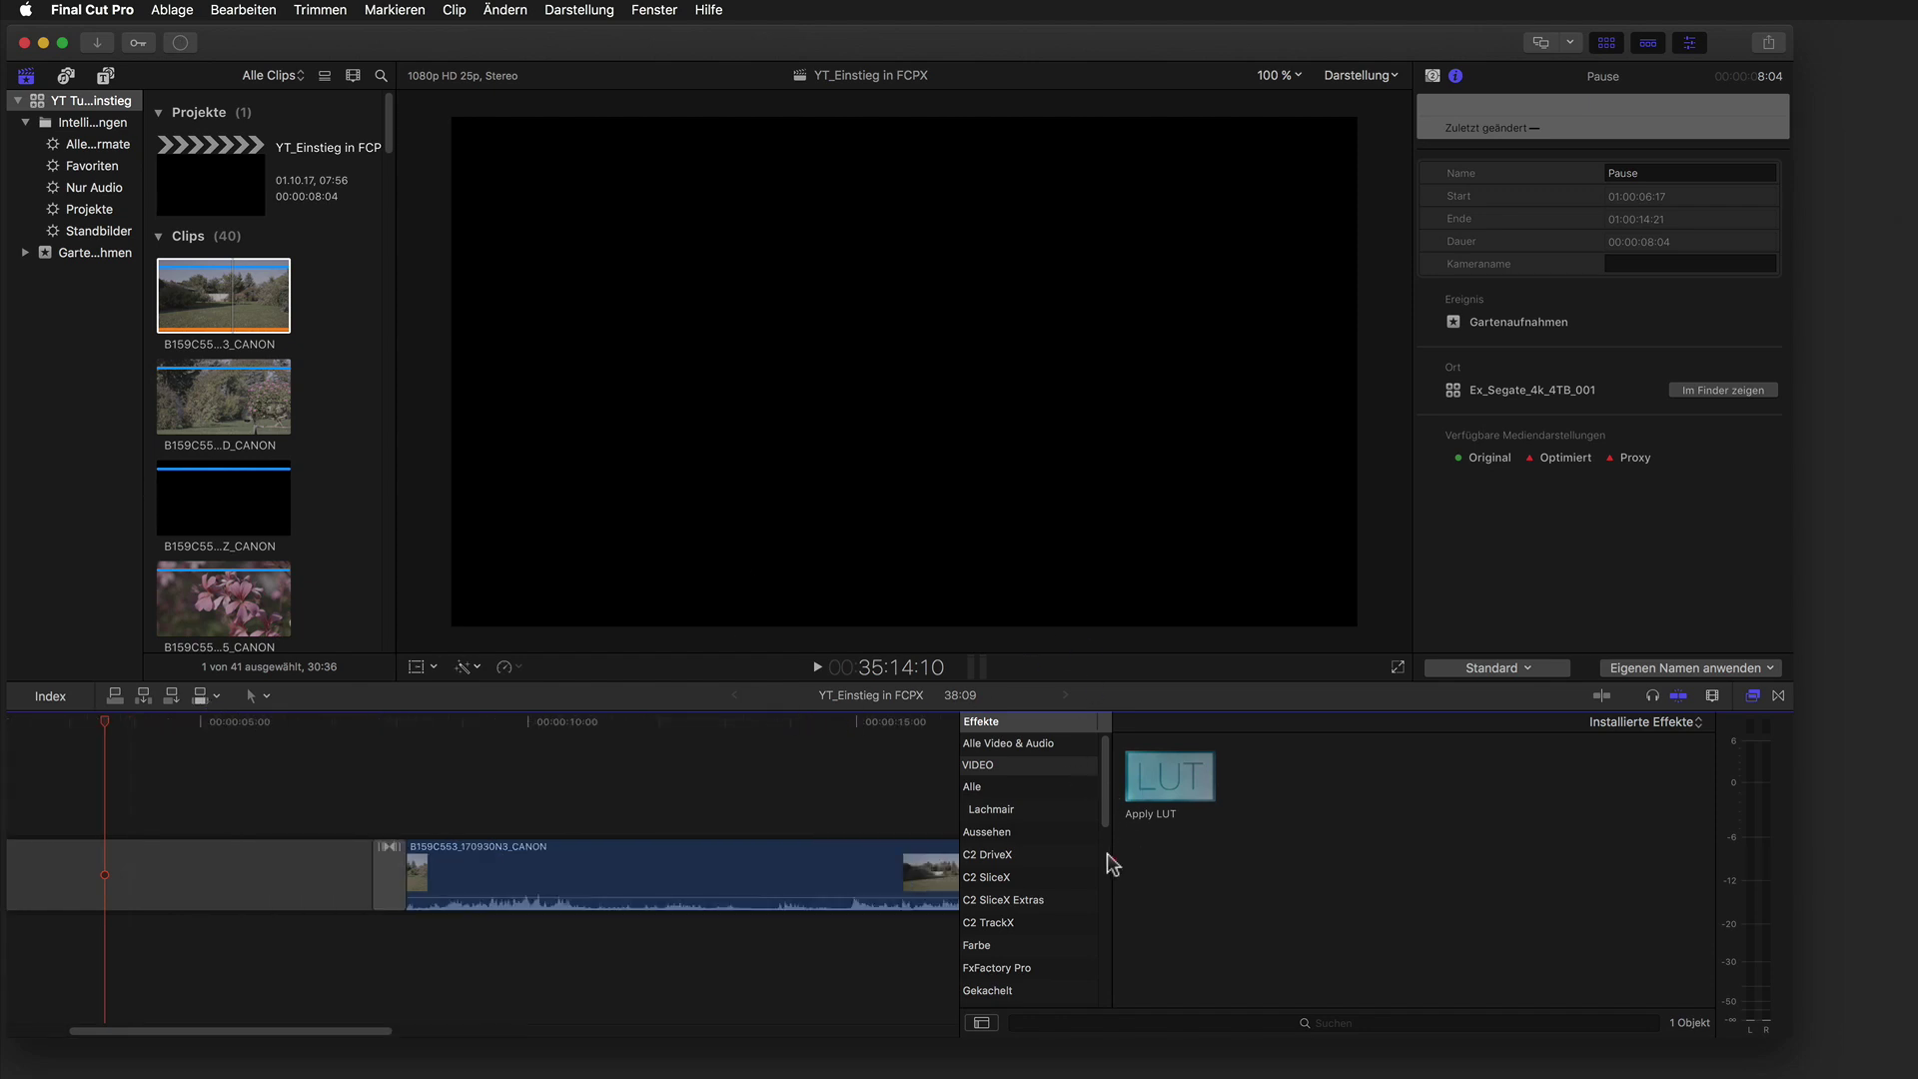
{"action": "left_click_drag", "start_coordinate": [1109, 854], "coordinate": [1553, 857]}
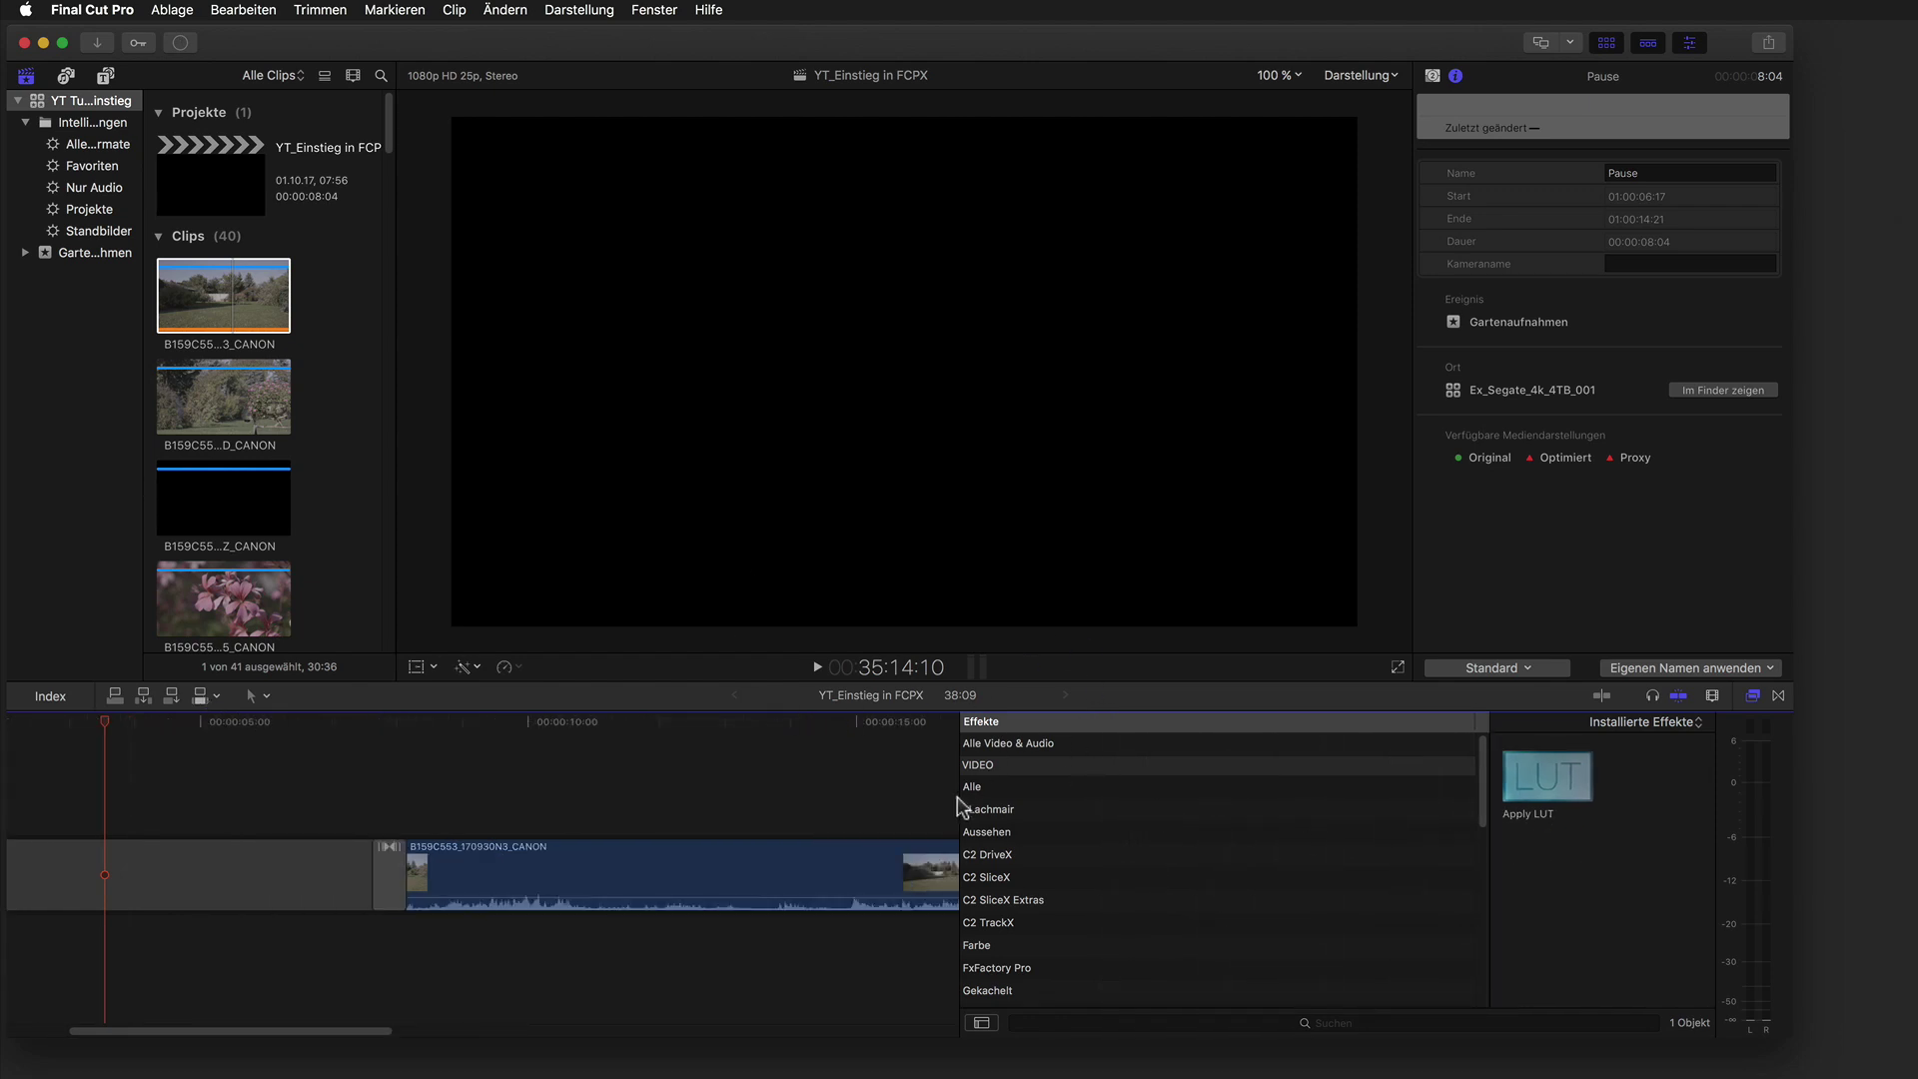
{"action": "left_click_drag", "start_coordinate": [967, 802], "coordinate": [1338, 829]}
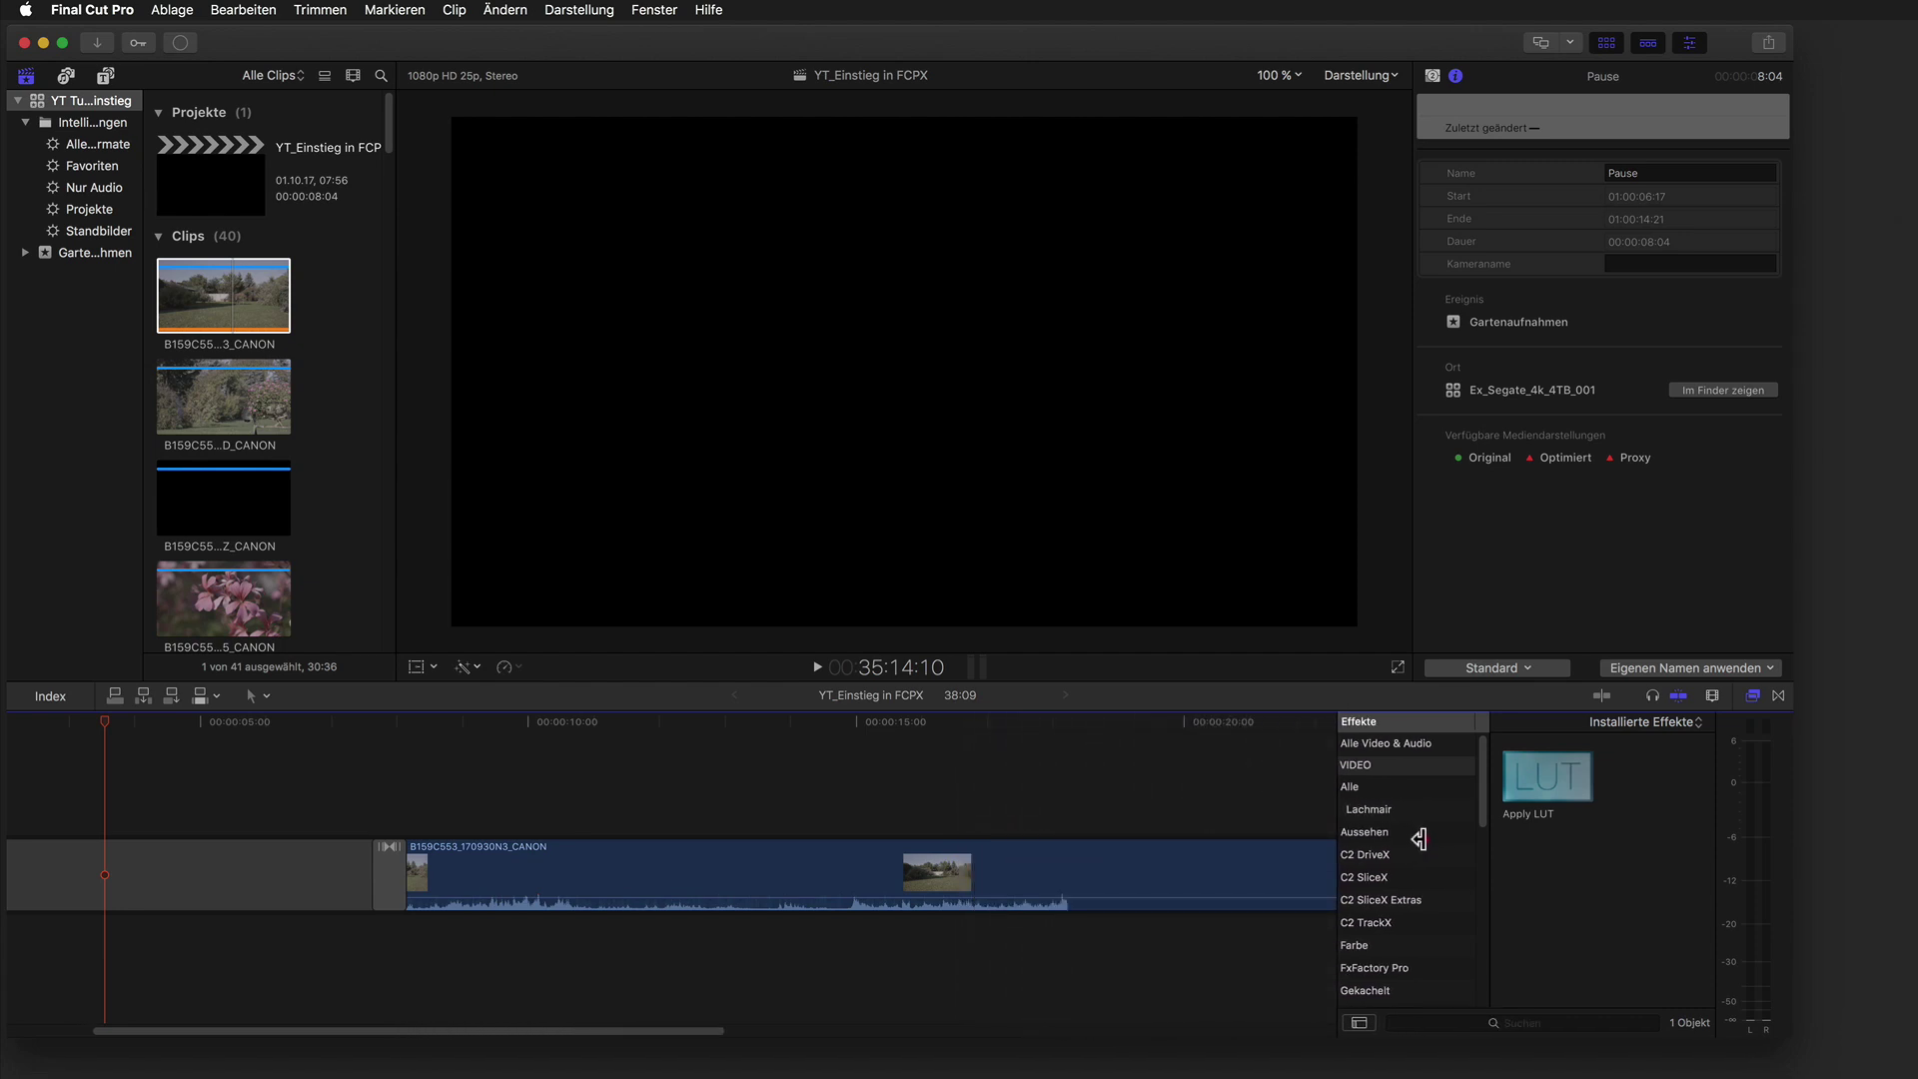
{"action": "left_click_drag", "start_coordinate": [553, 1022], "coordinate": [469, 1022]}
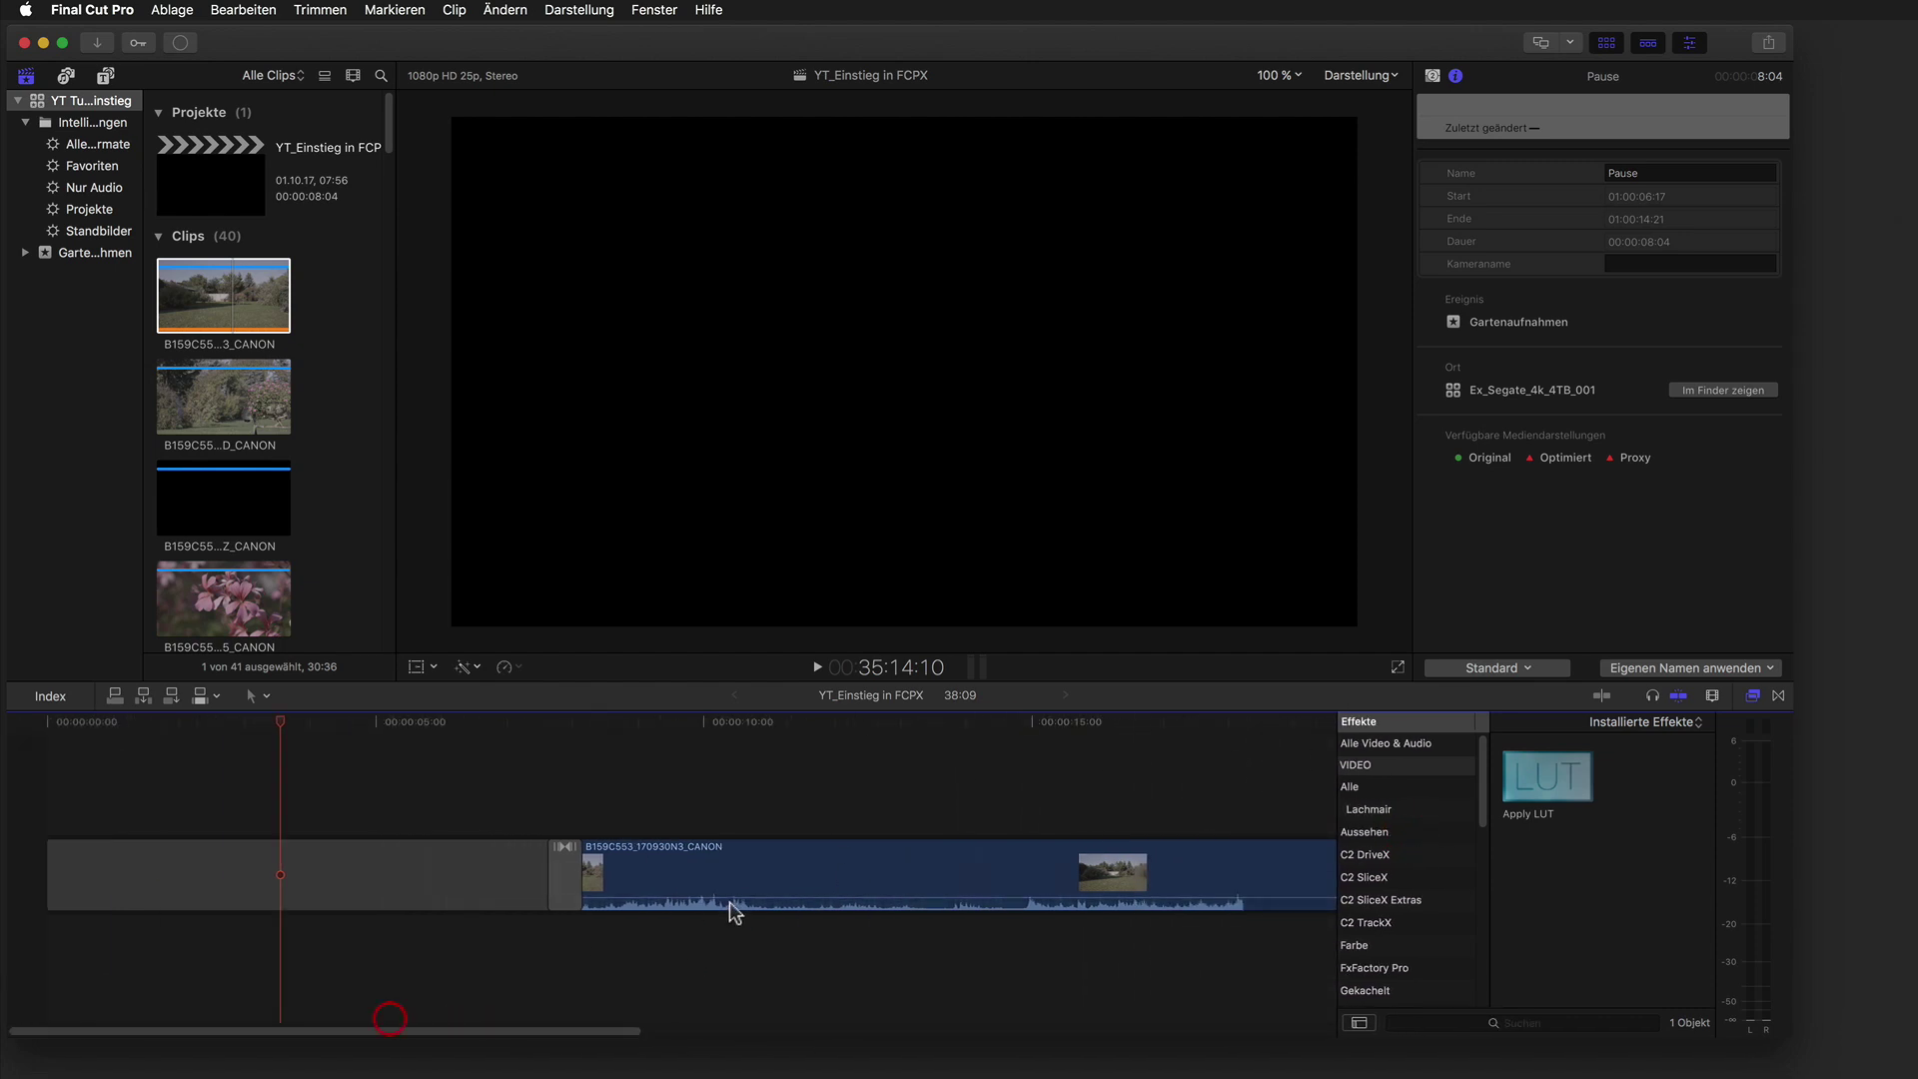
{"action": "left_click_drag", "start_coordinate": [517, 718], "coordinate": [488, 729]}
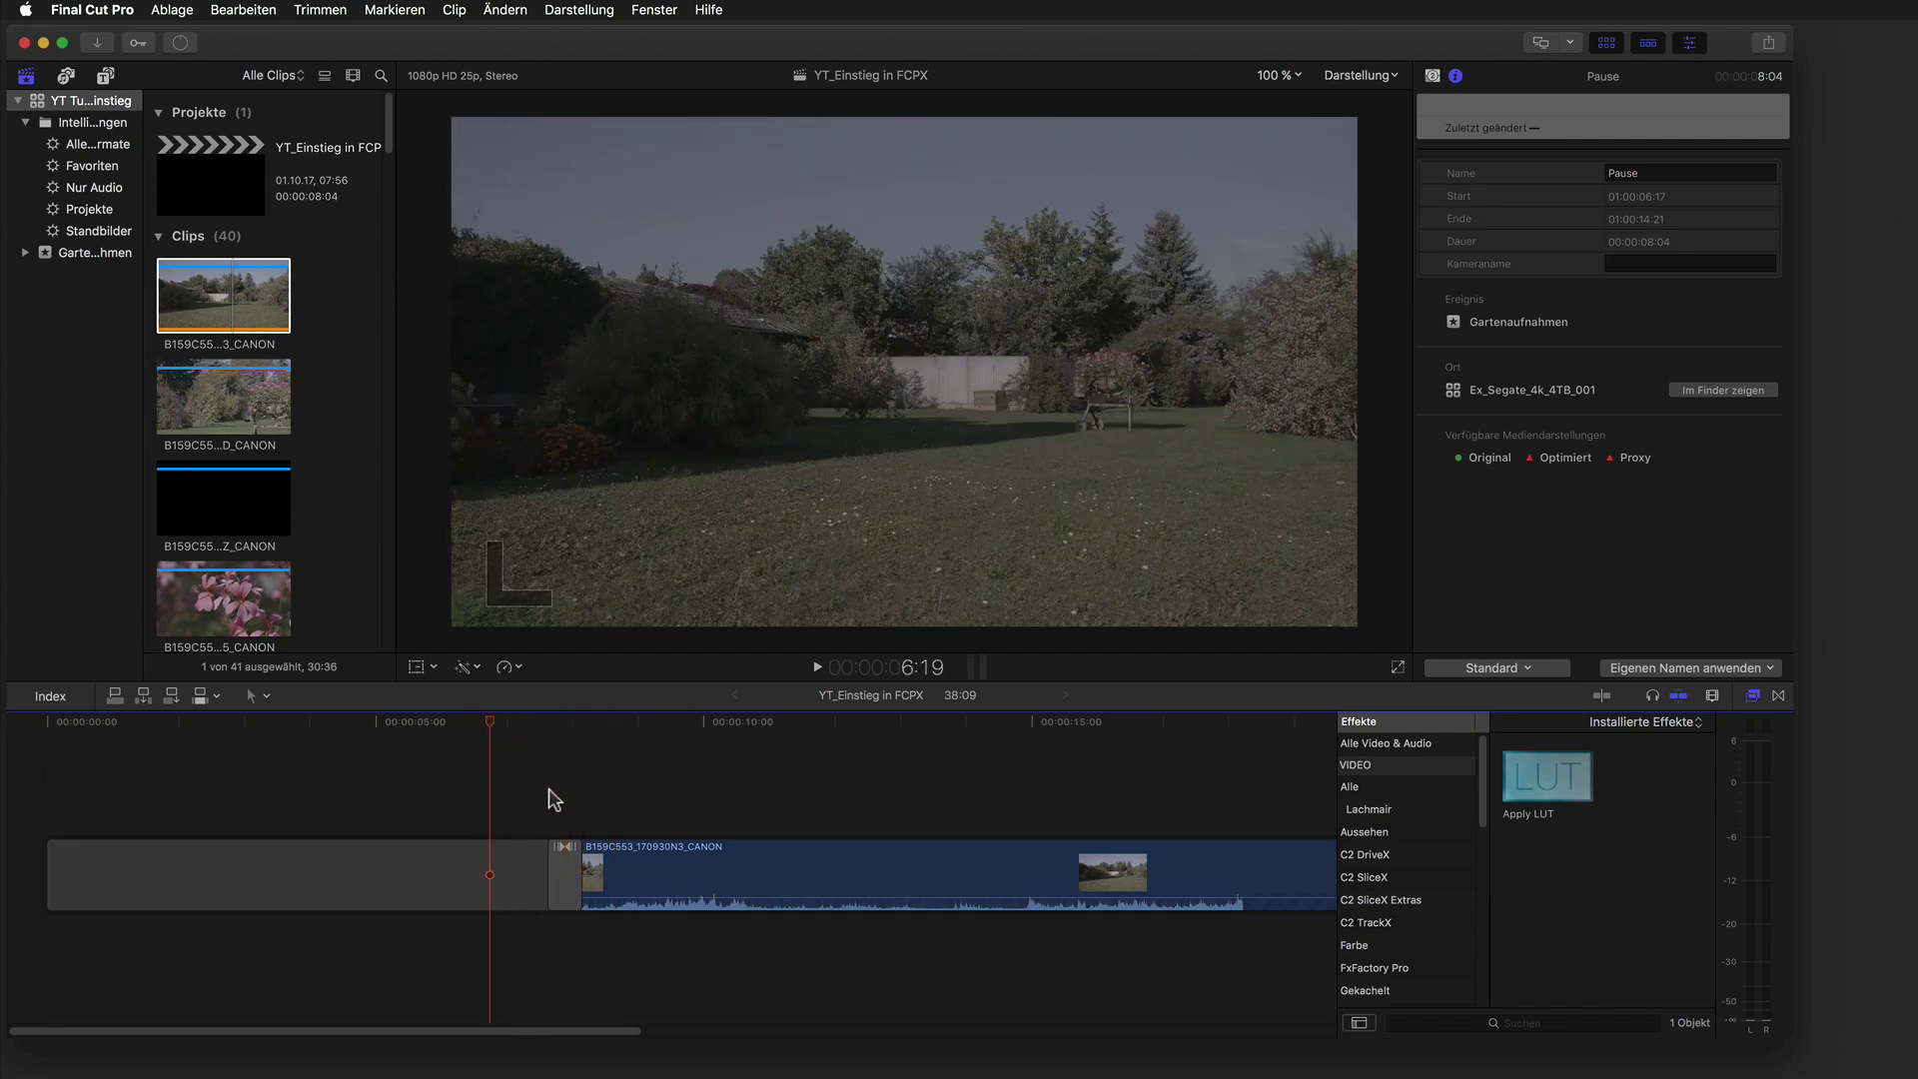
Delete the dissolve transition and play back from the garden clip's start.
{"action": "left_click_drag", "start_coordinate": [567, 878], "coordinate": [607, 875]}
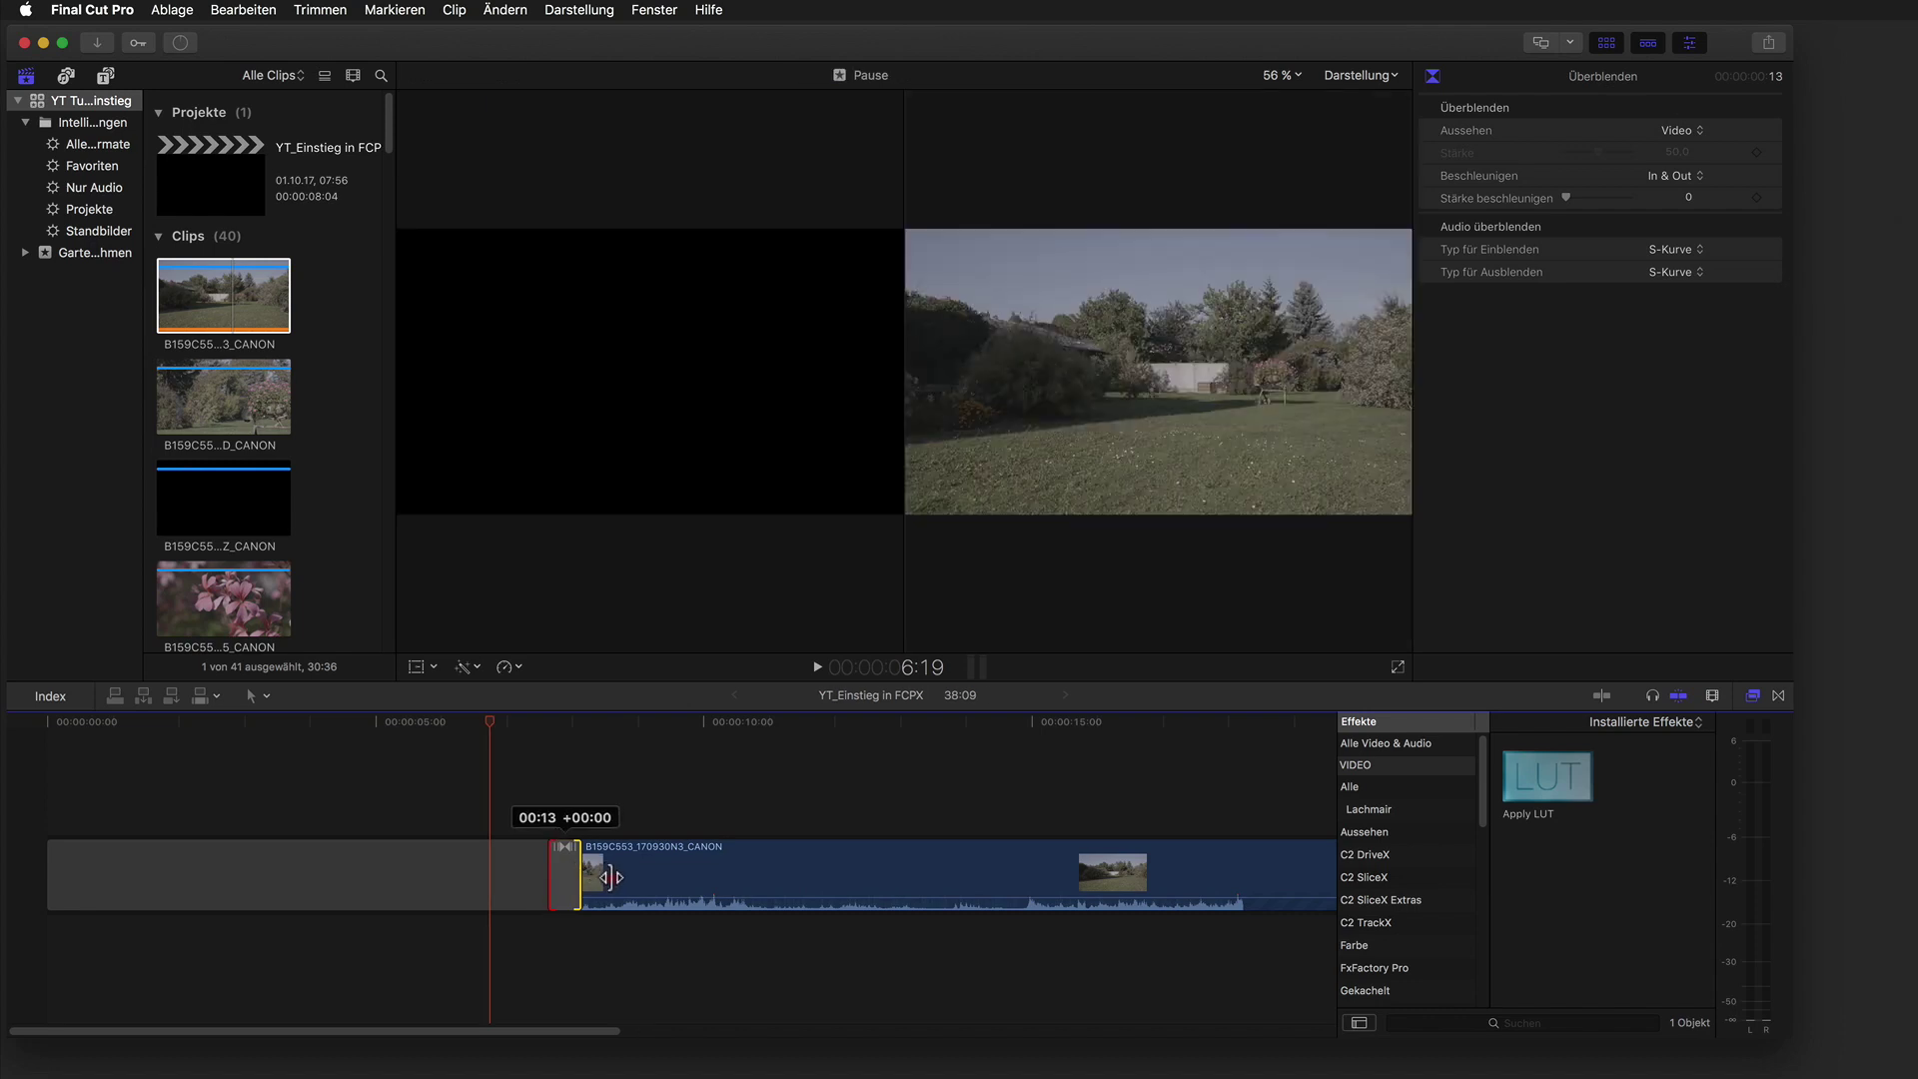
{"action": "left_click_drag", "start_coordinate": [607, 877], "coordinate": [599, 877]}
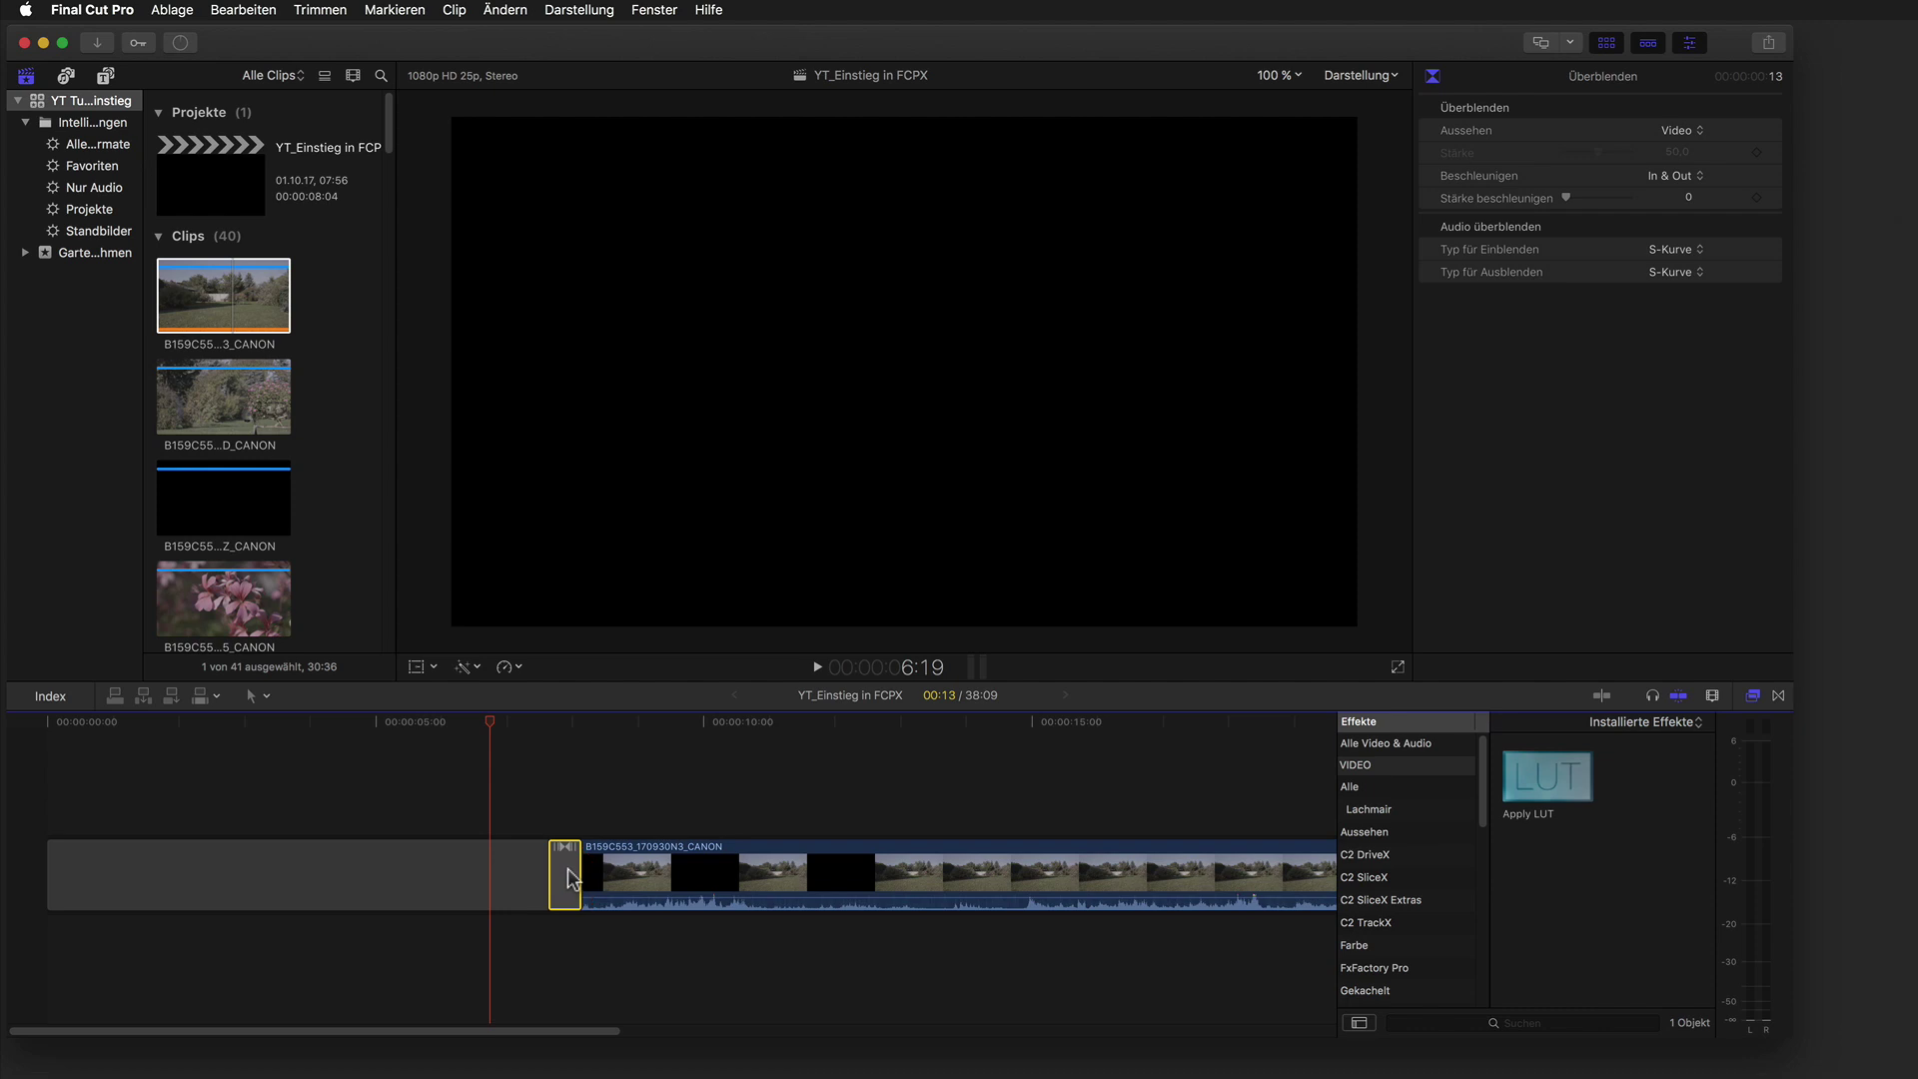
{"action": "key", "text": "Delete"}
{"action": "left_click", "coordinate": [559, 719]}
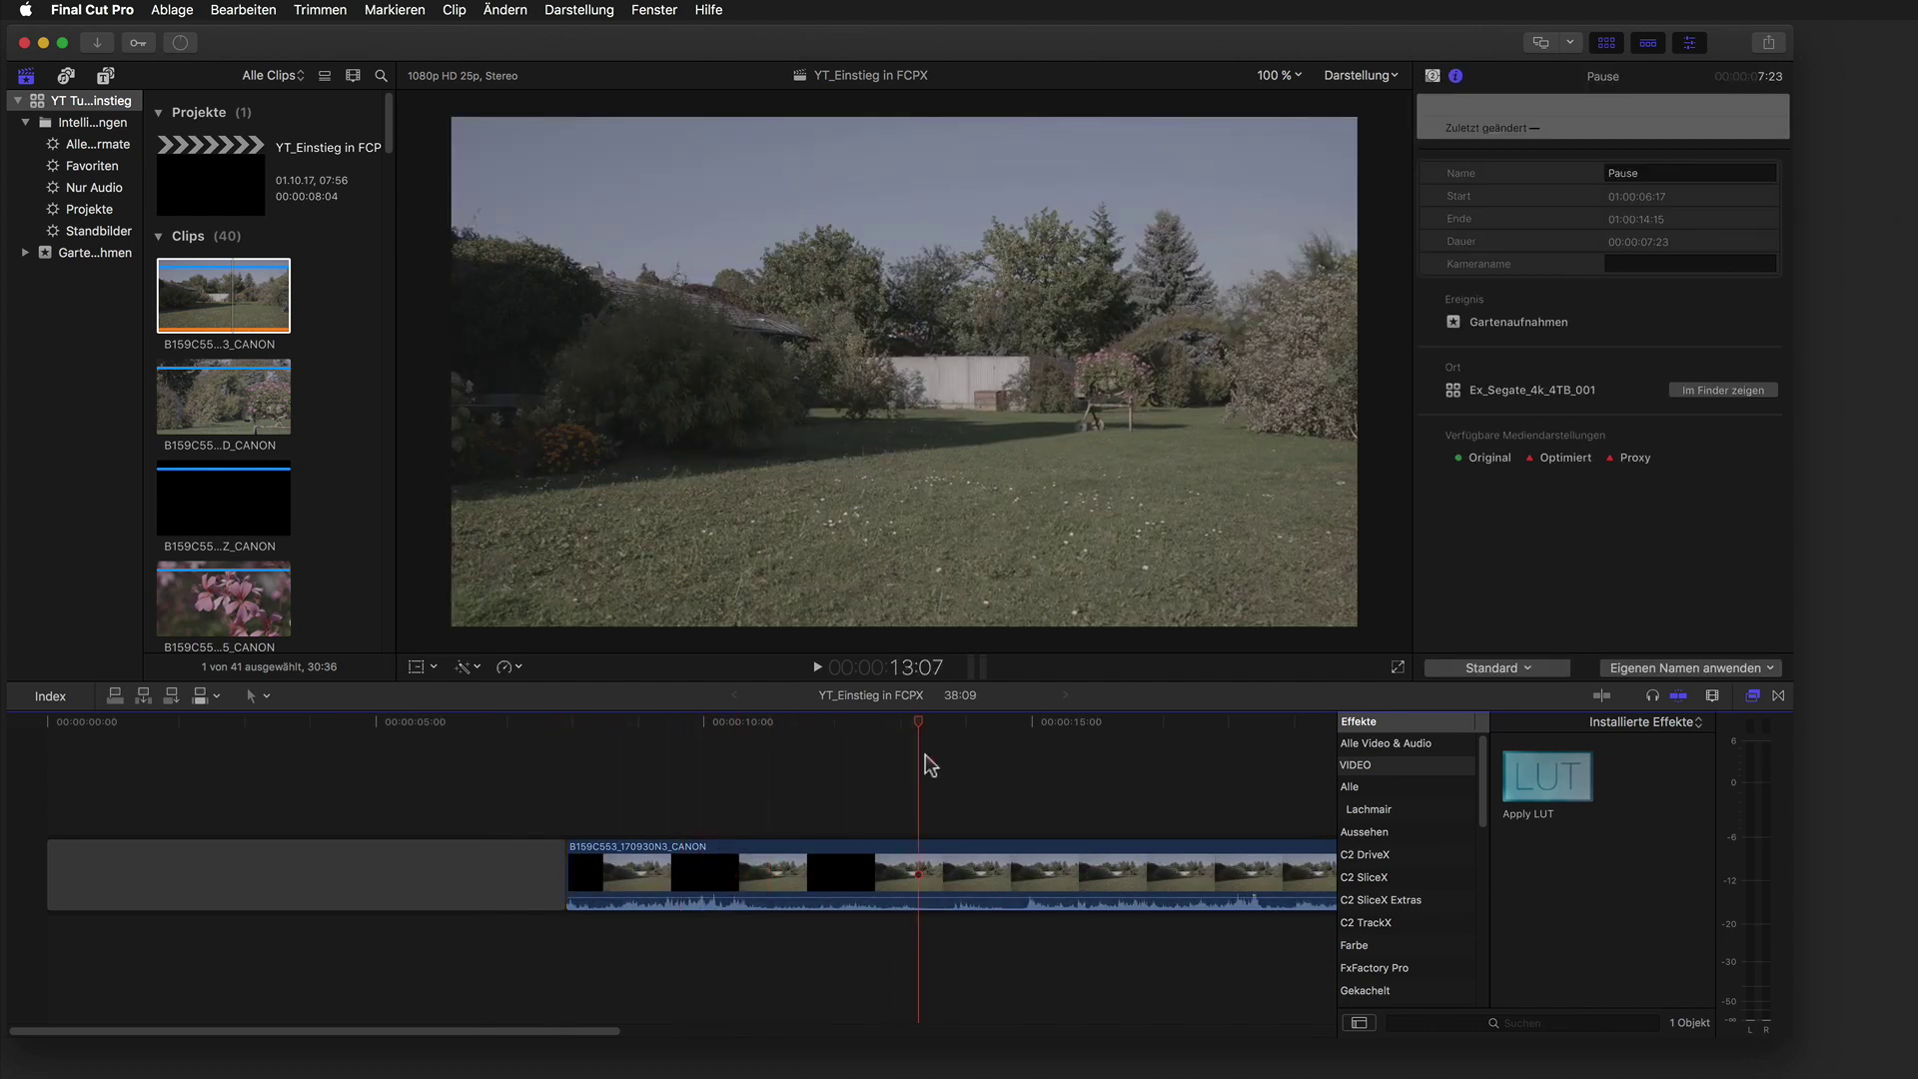
{"action": "left_click", "coordinate": [897, 771]}
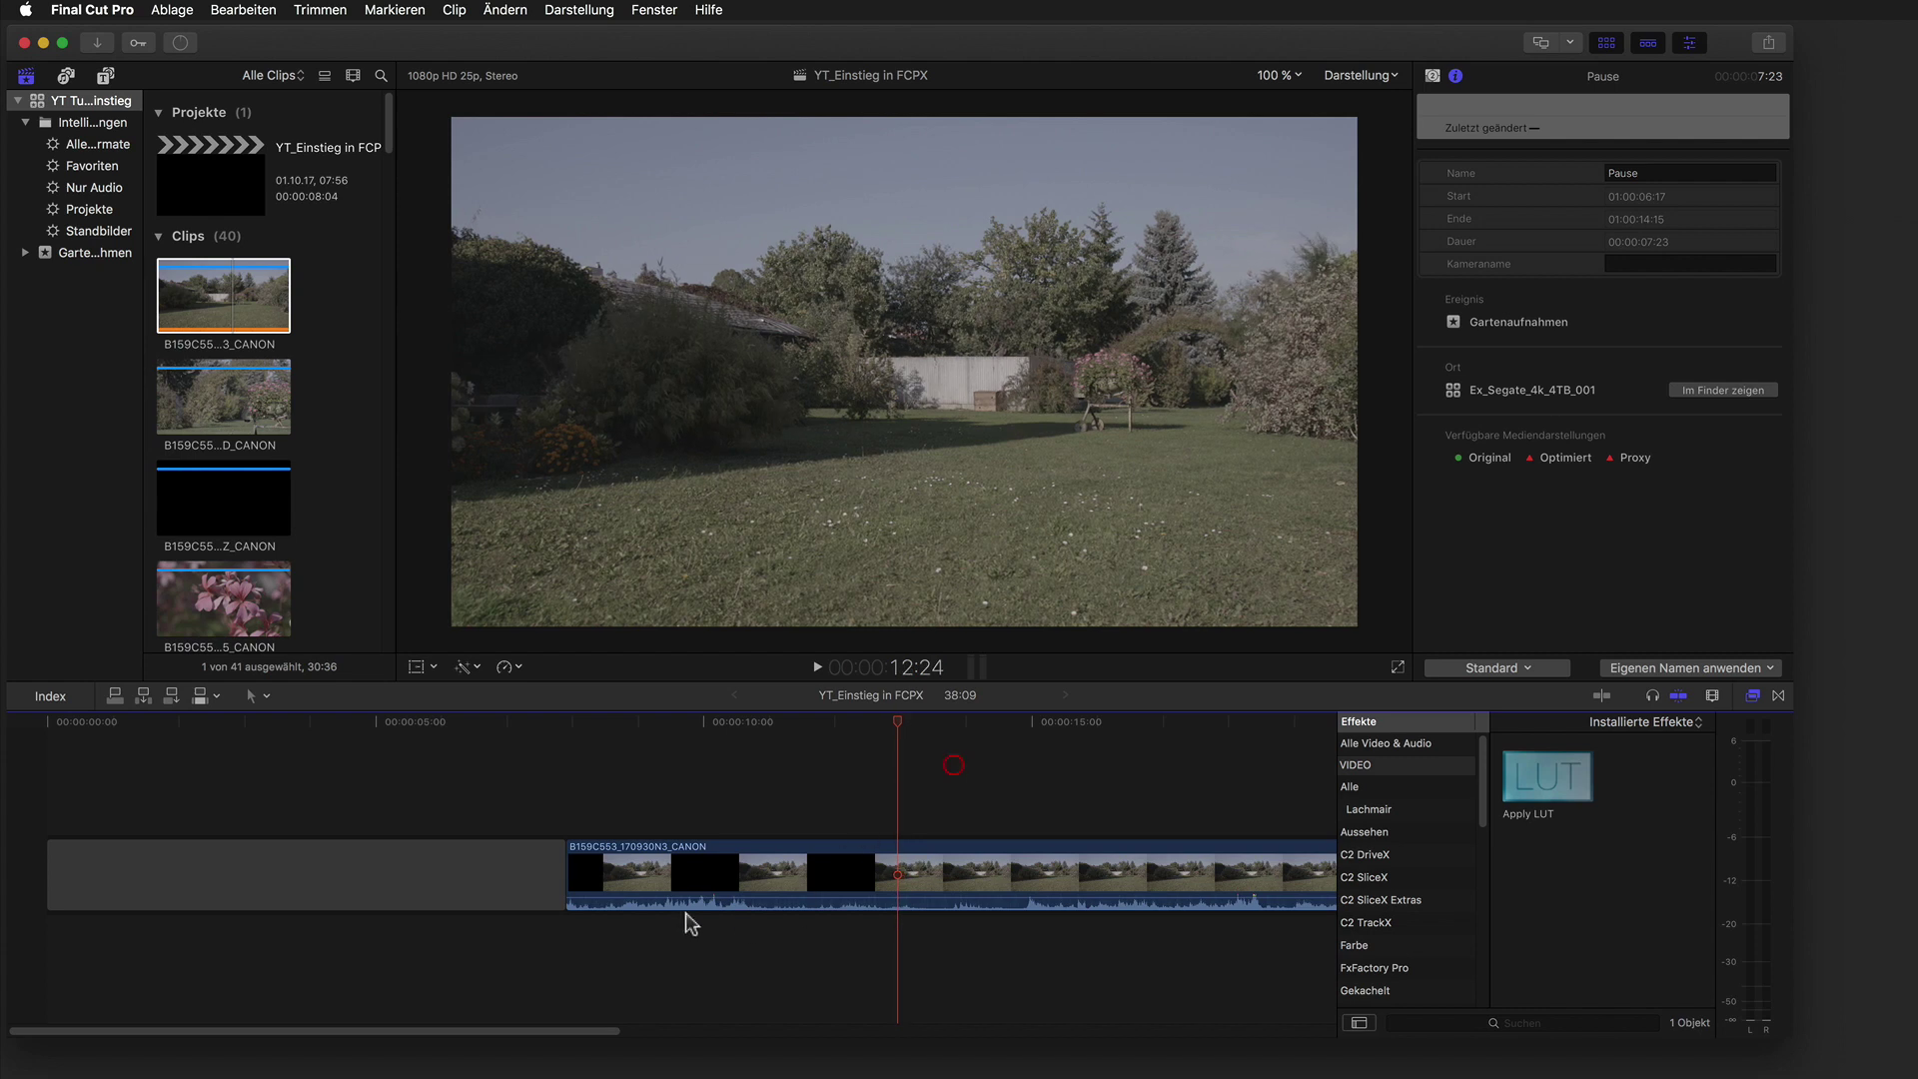
{"action": "left_click", "coordinate": [579, 872]}
{"action": "left_click_drag", "start_coordinate": [575, 863], "coordinate": [896, 856]}
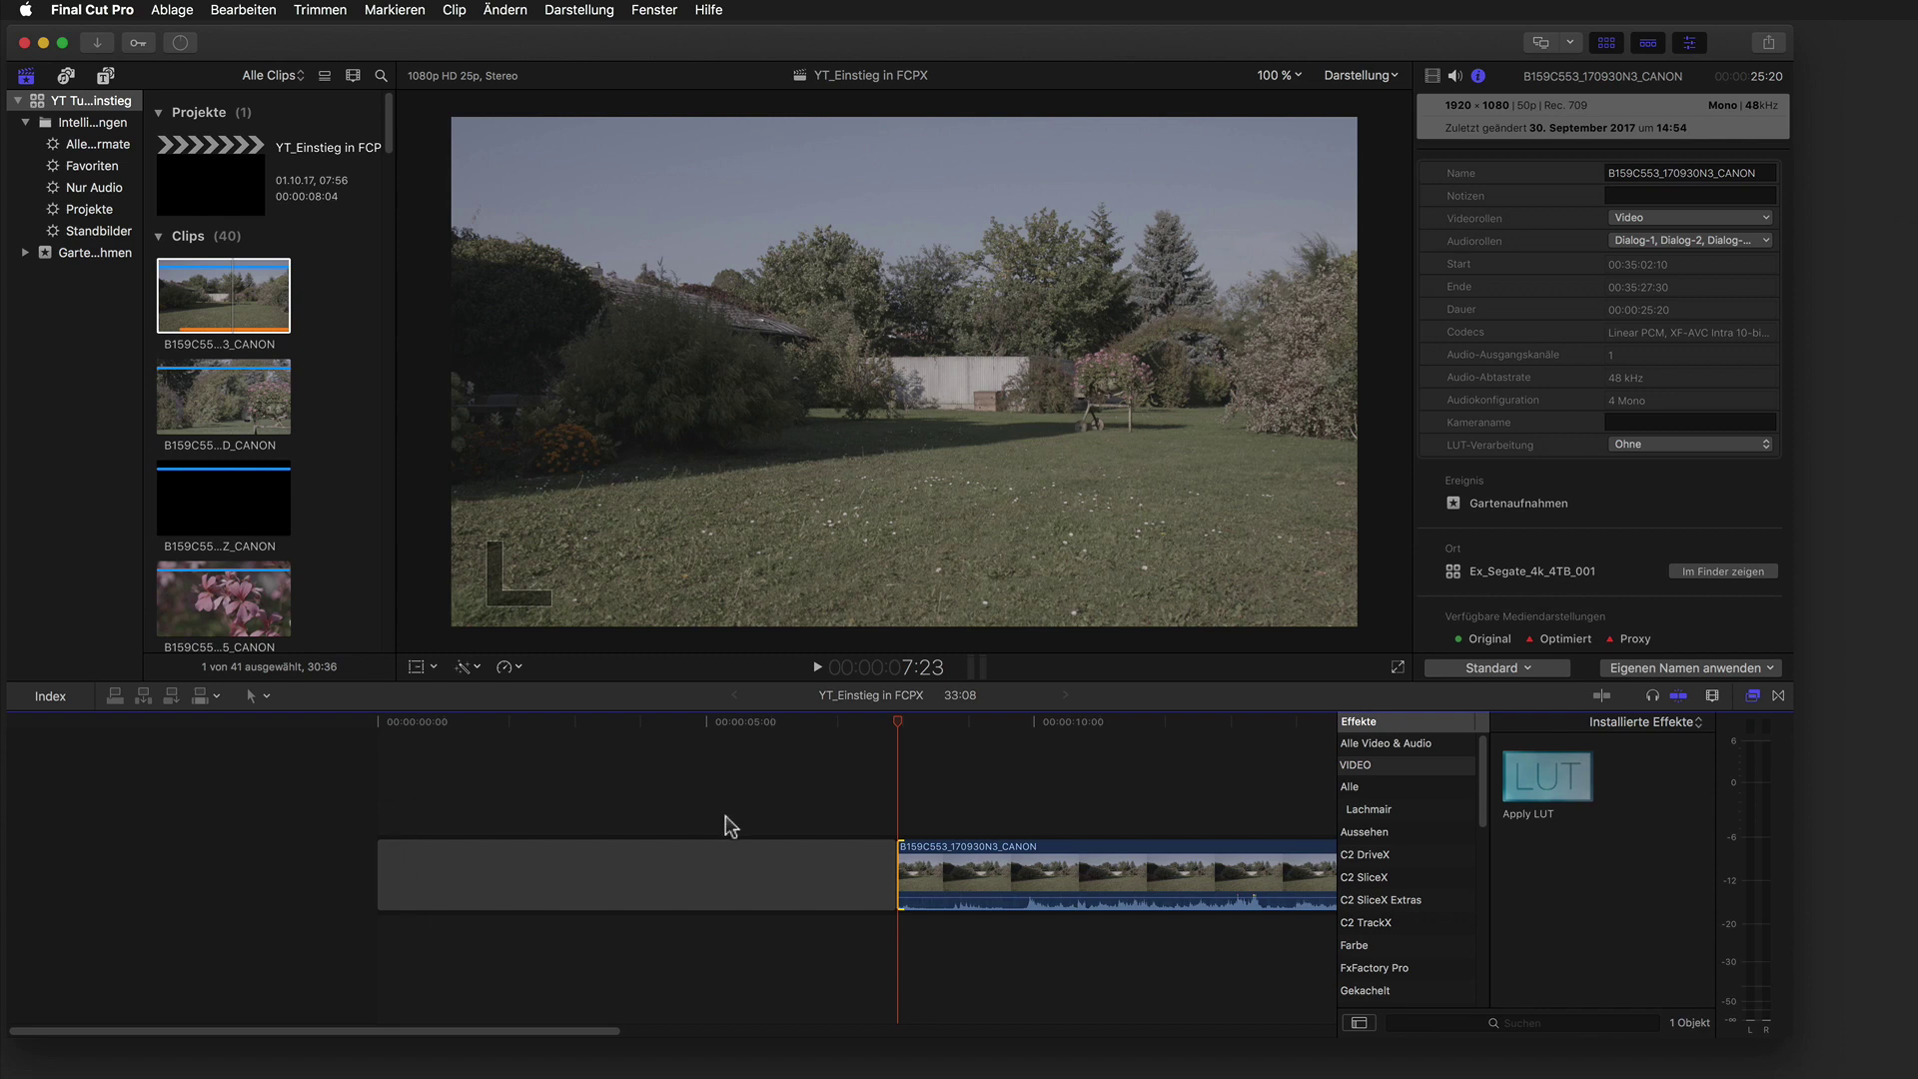
{"action": "left_click_drag", "start_coordinate": [609, 1030], "coordinate": [759, 1039]}
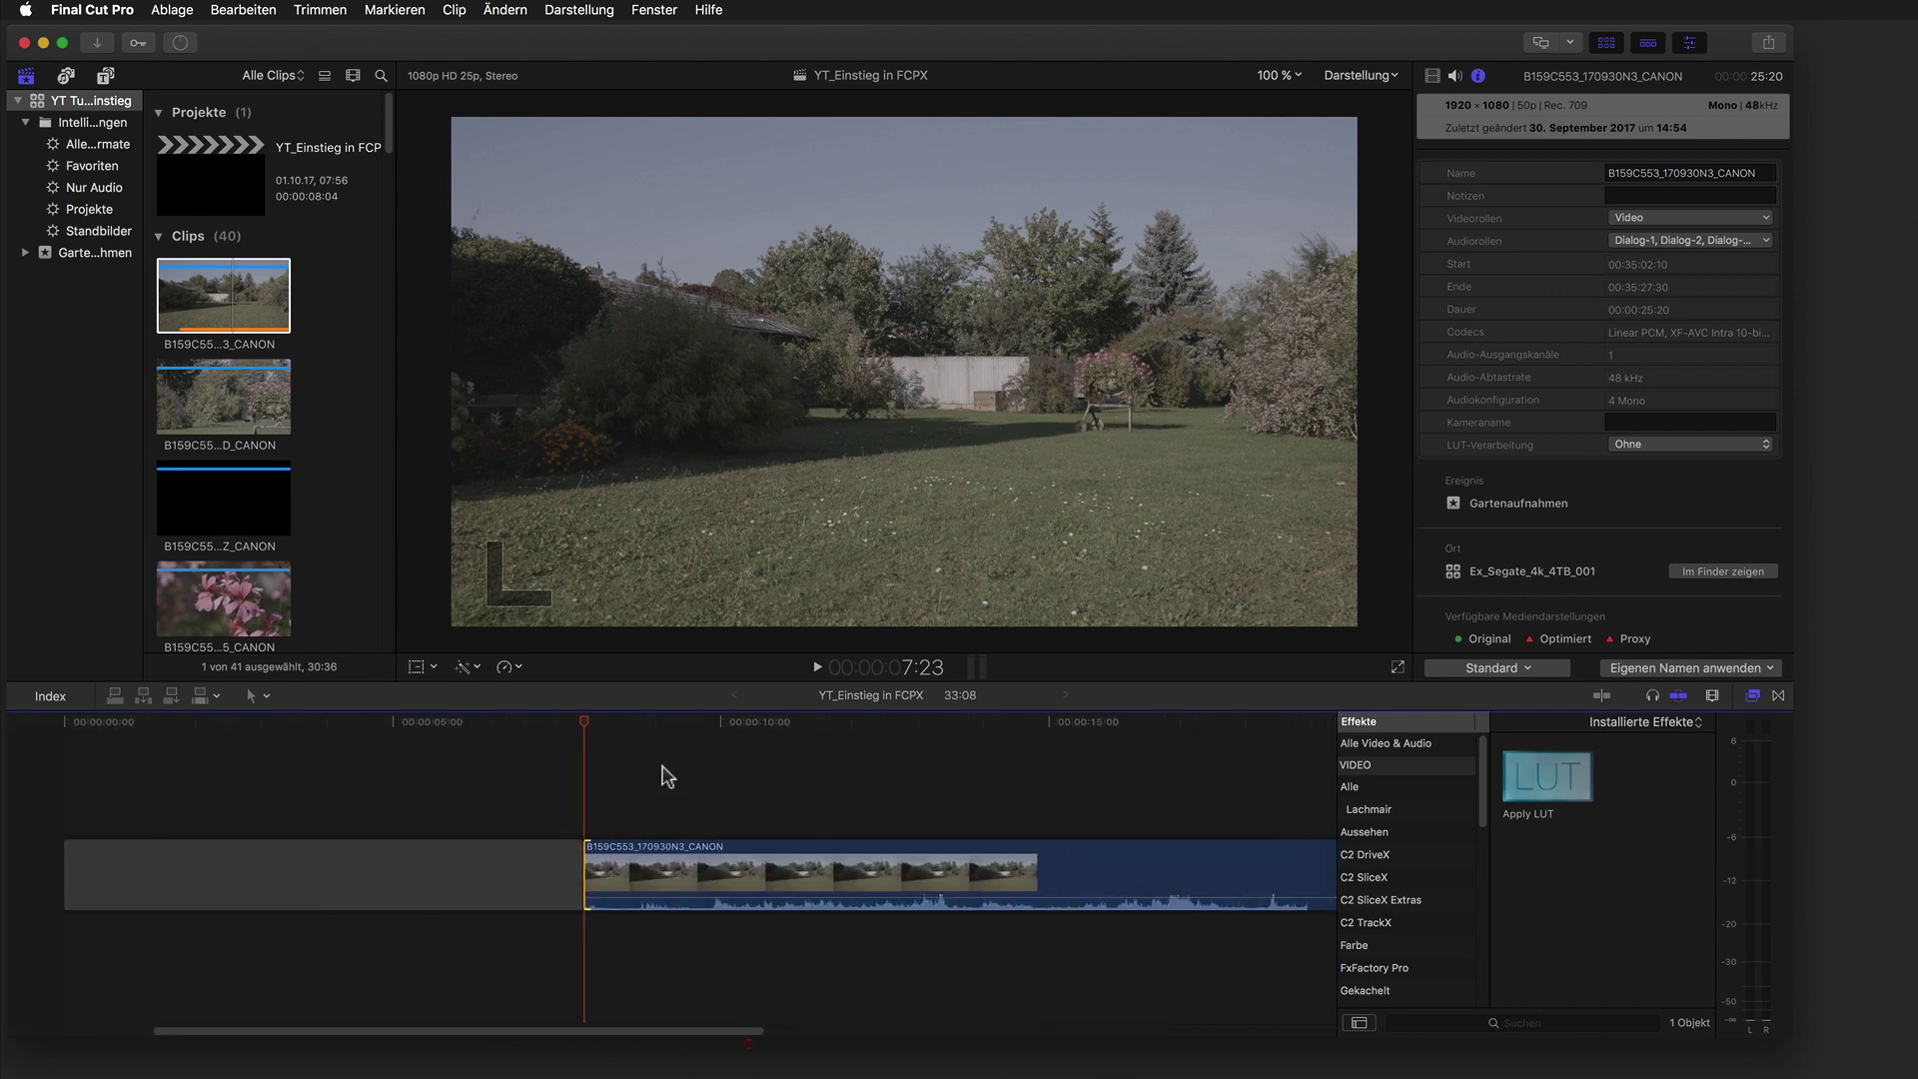
{"action": "left_click", "coordinate": [648, 877]}
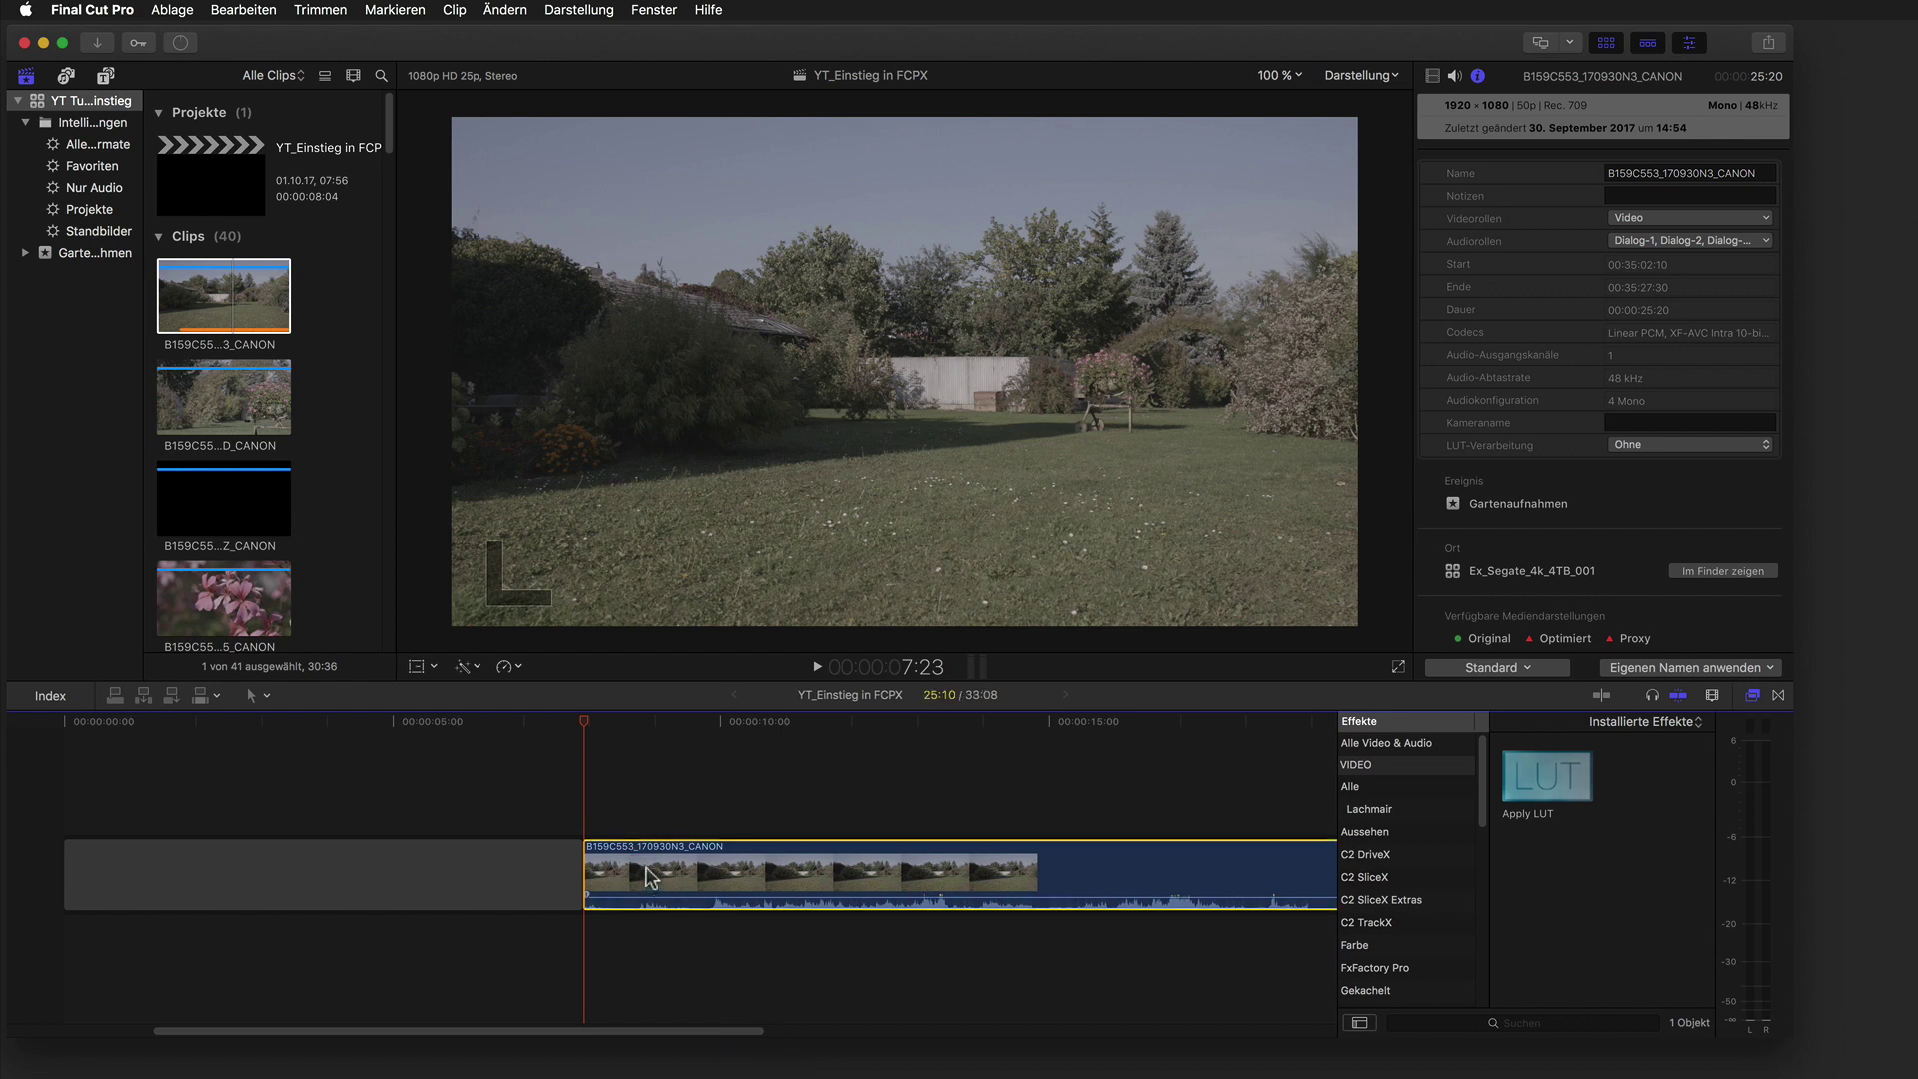
{"action": "key", "text": "super+z"}
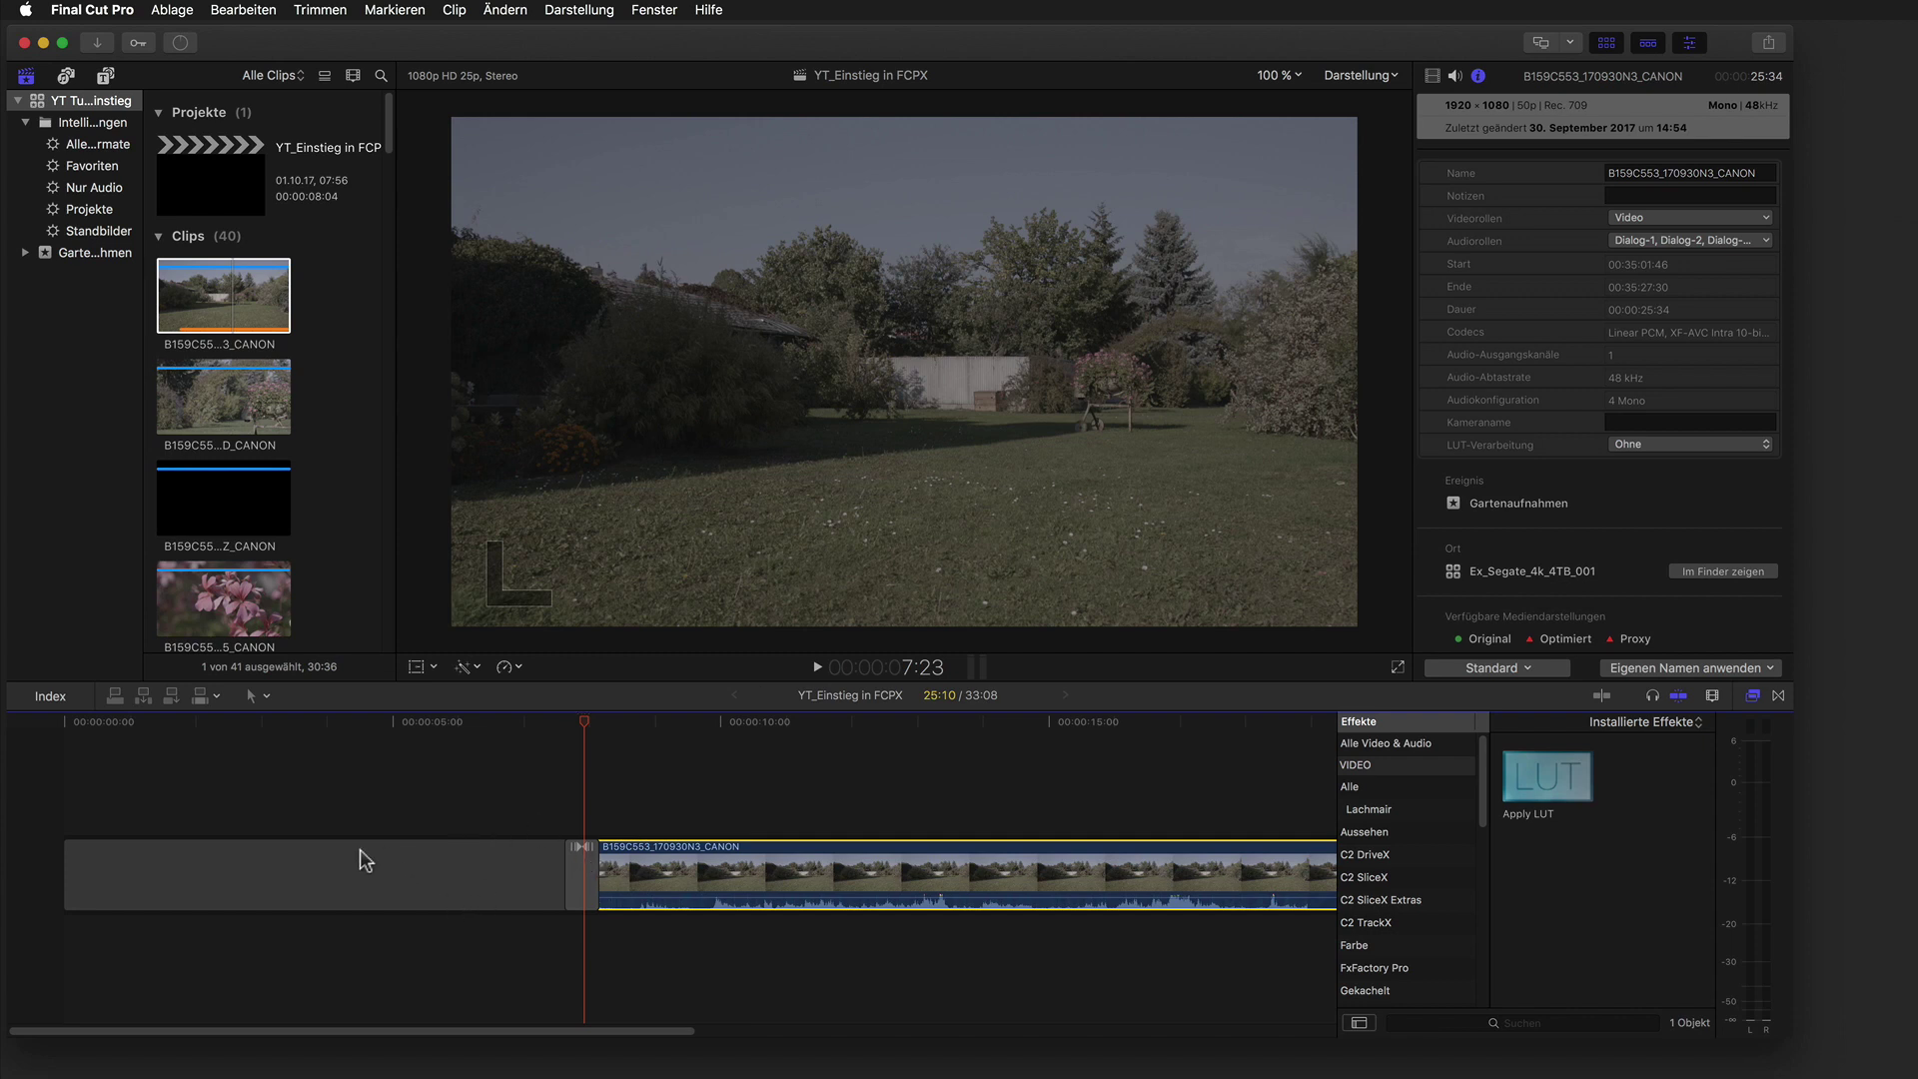
{"action": "left_click", "coordinate": [585, 865]}
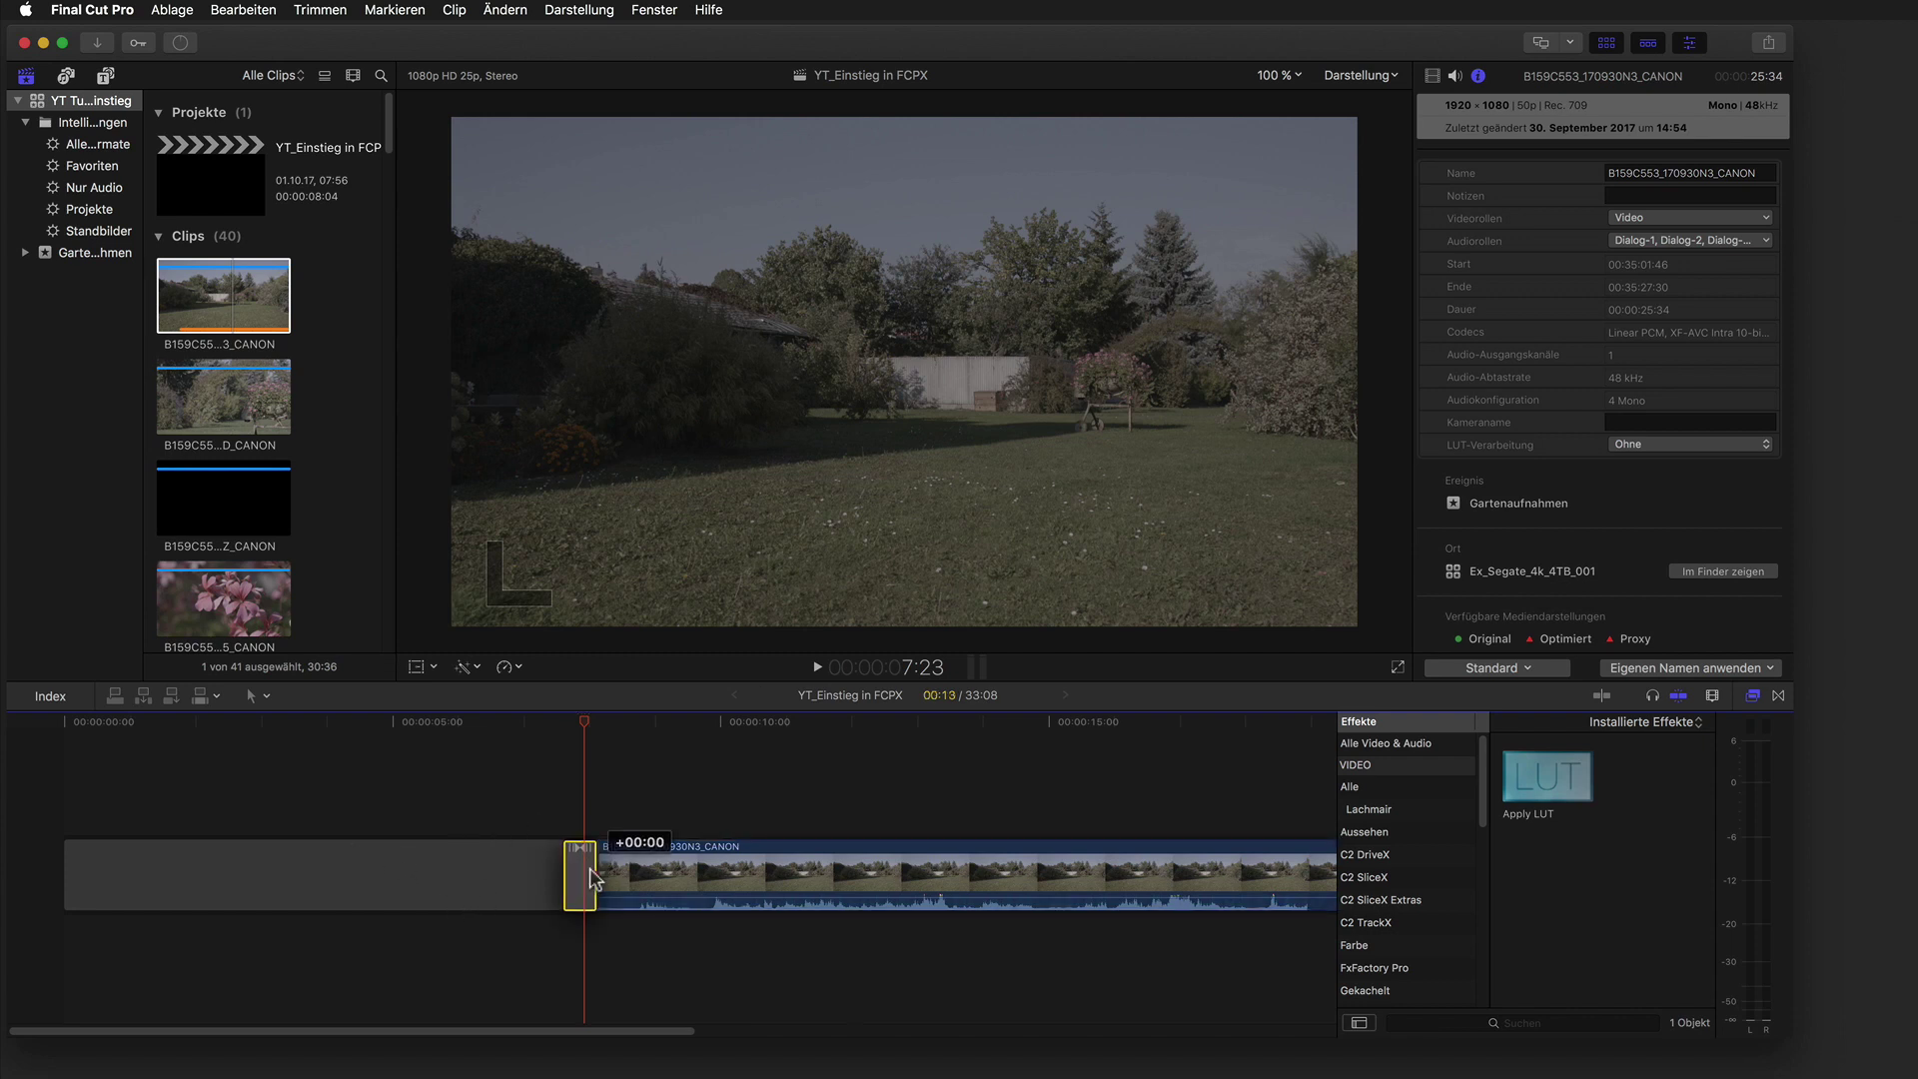
{"action": "left_click_drag", "start_coordinate": [599, 869], "coordinate": [677, 867]}
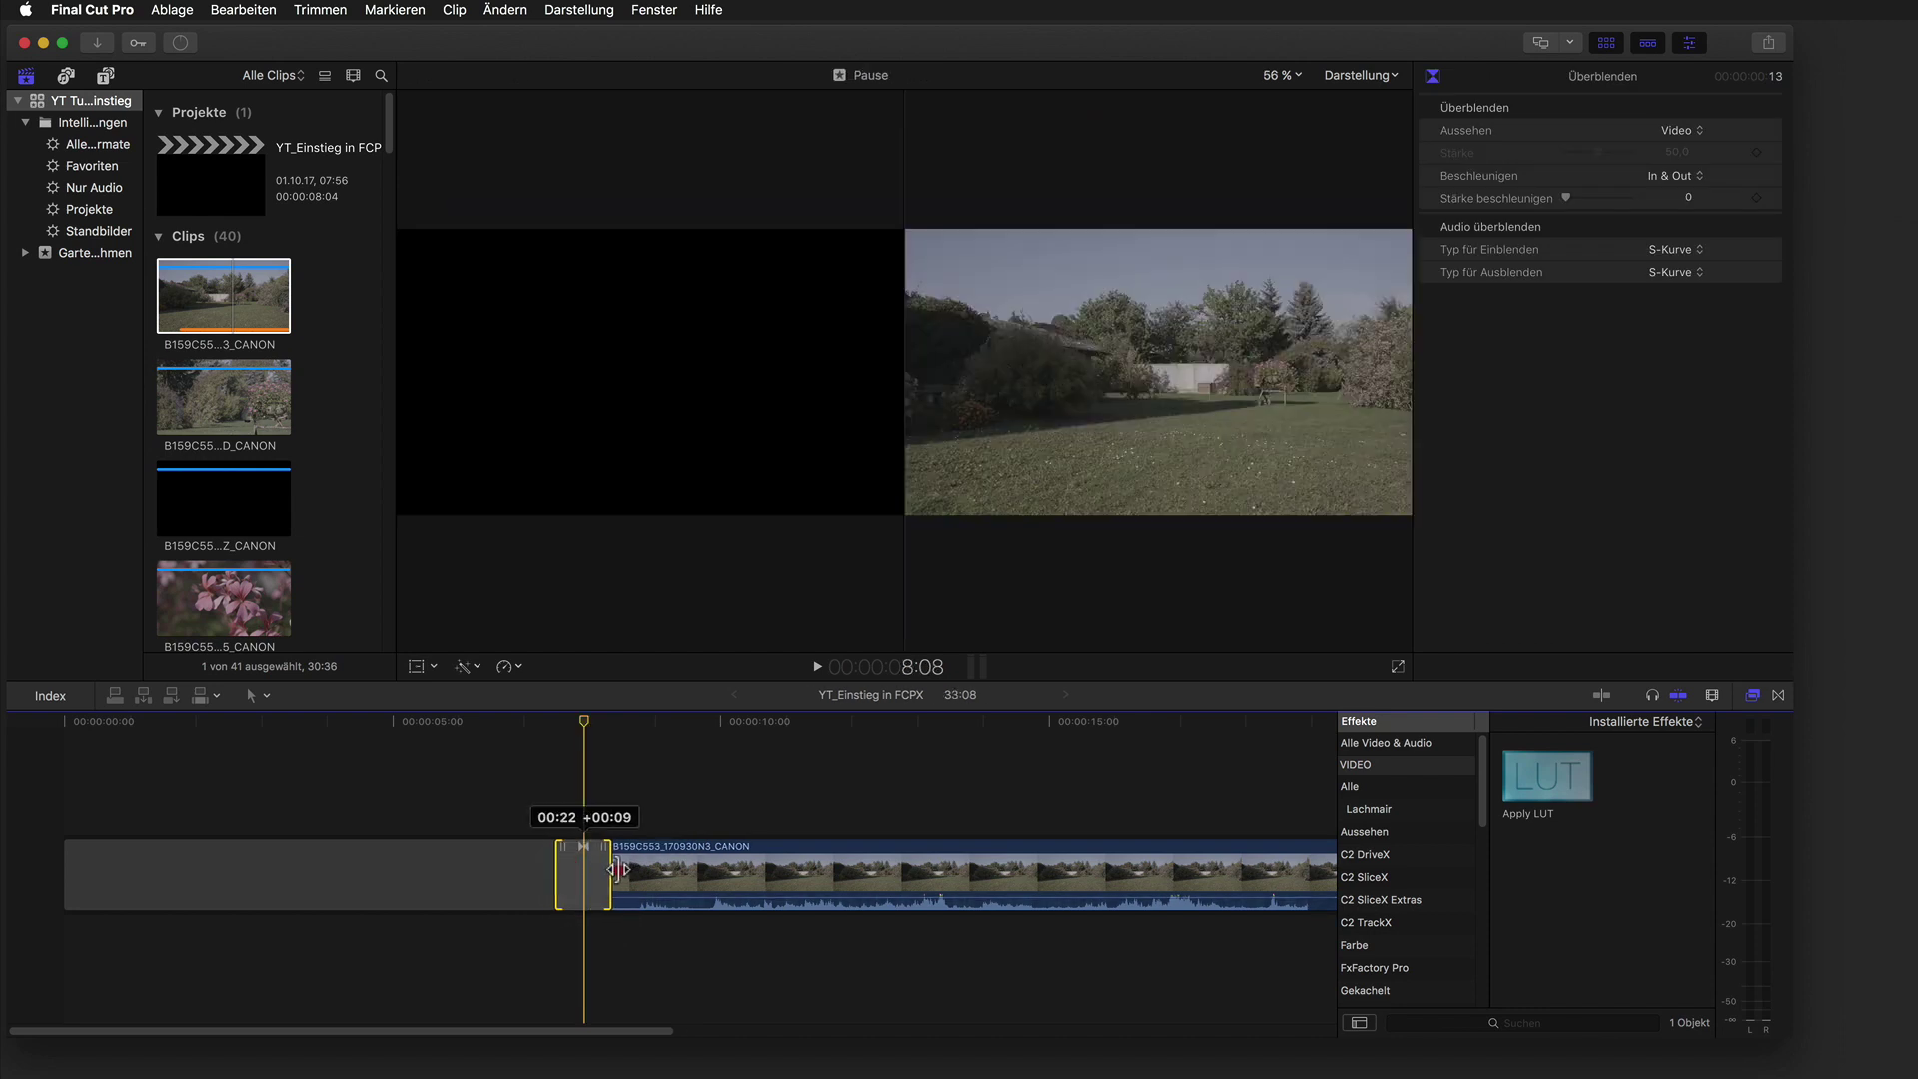
{"action": "left_click_drag", "start_coordinate": [539, 722], "coordinate": [435, 721]}
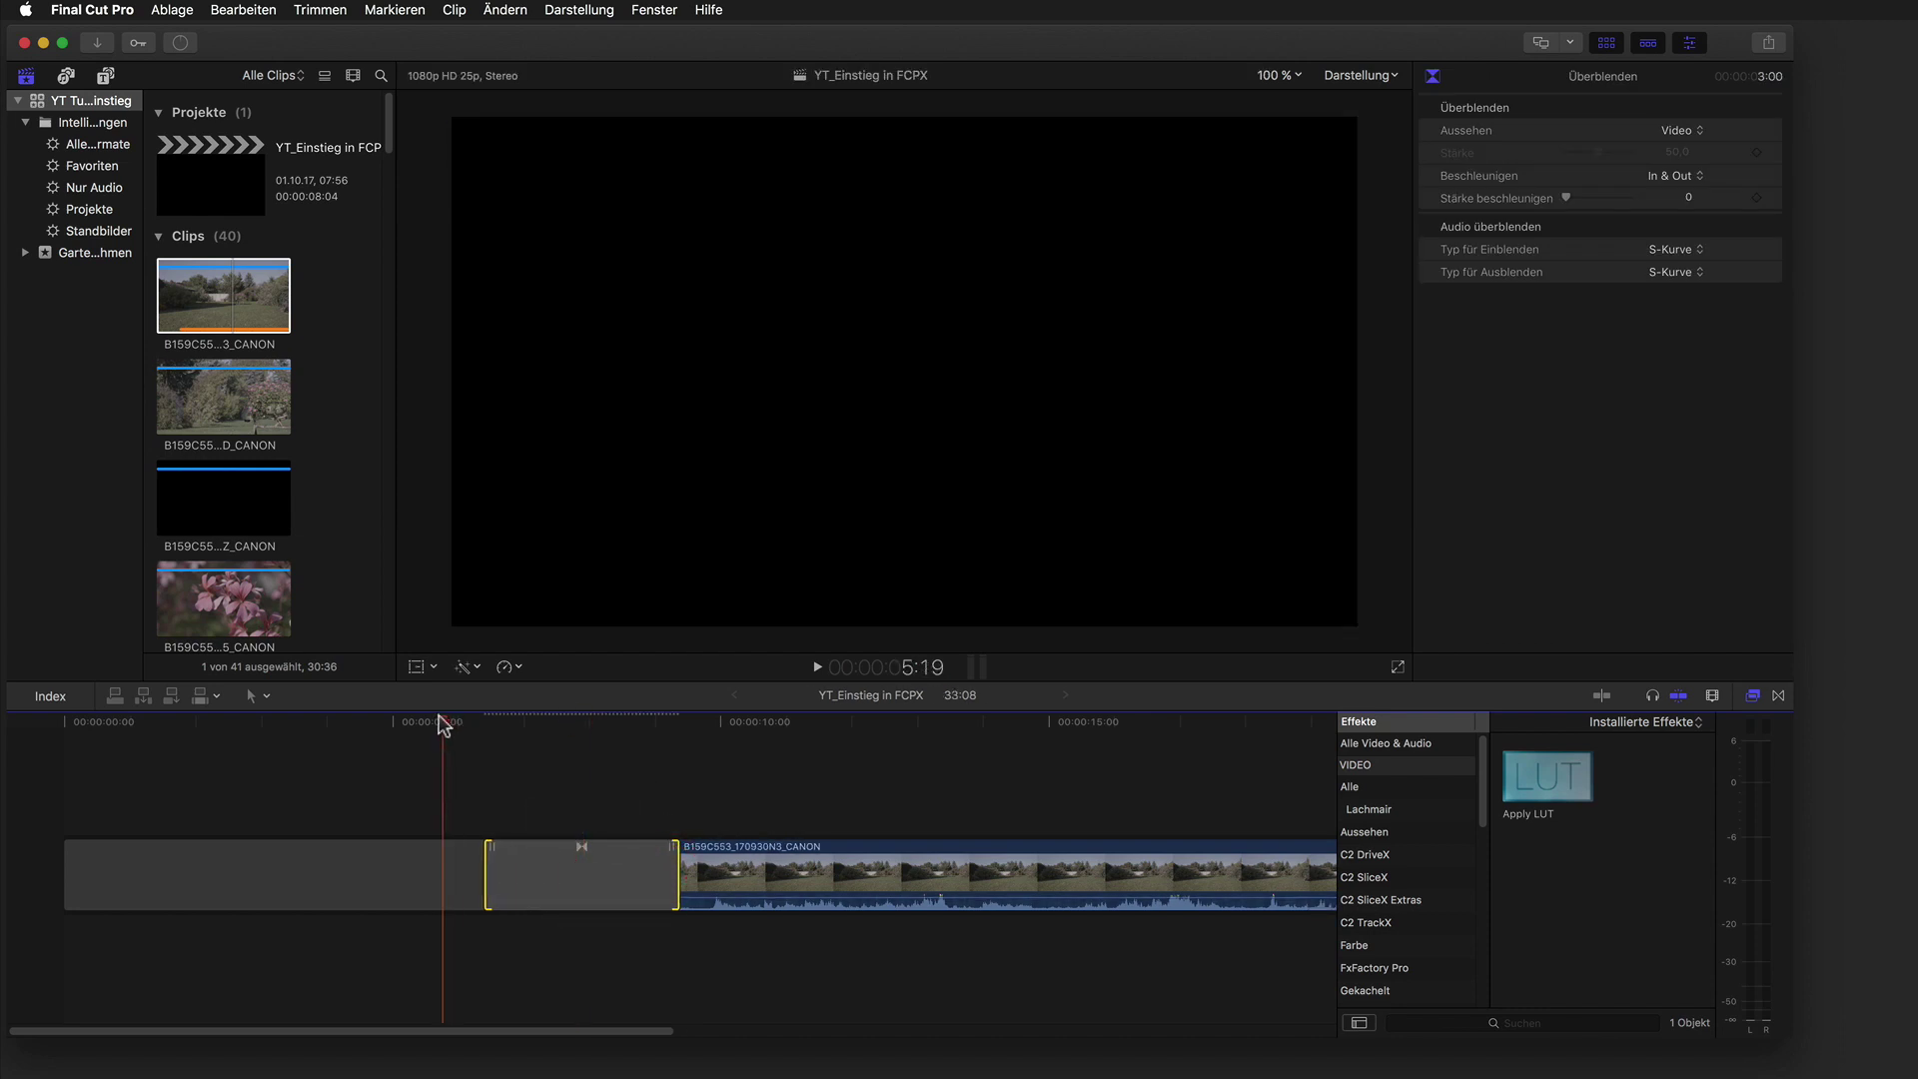
{"action": "key", "text": "space"}
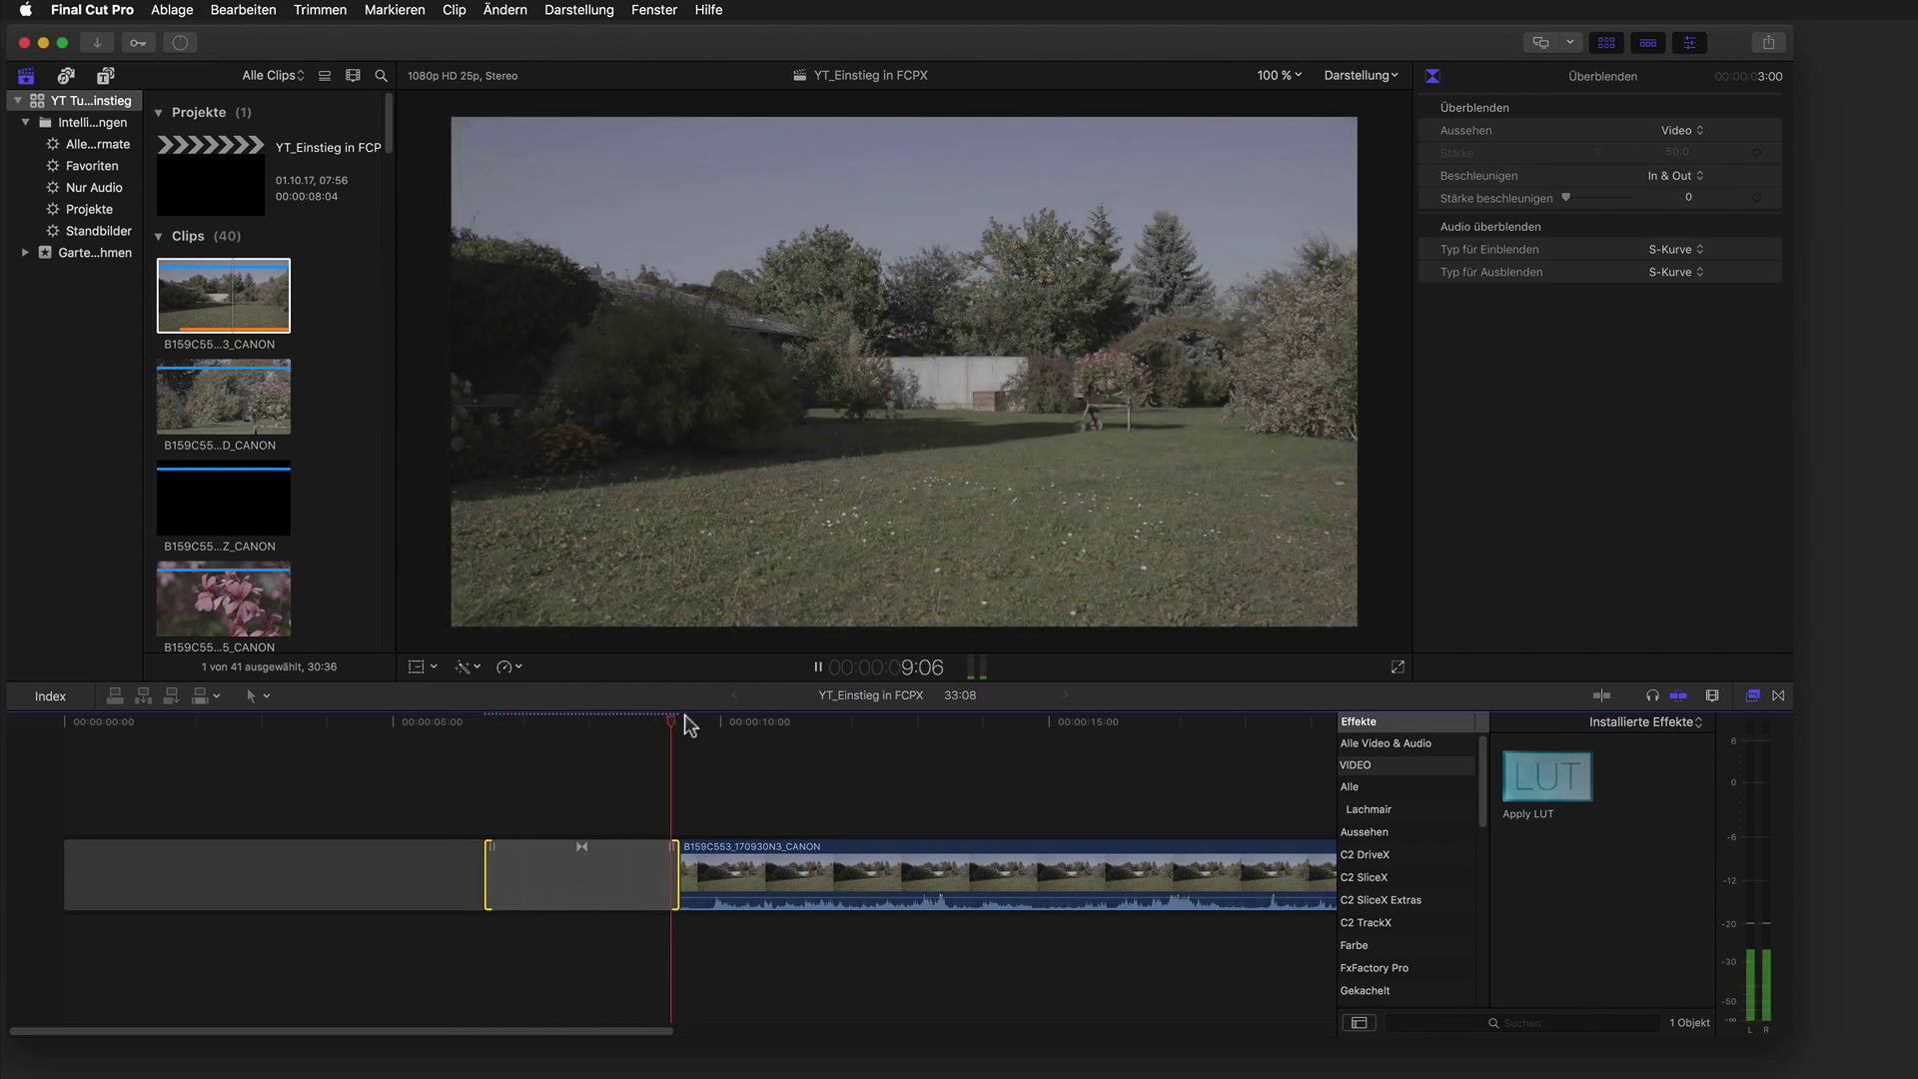
{"action": "left_click", "coordinate": [457, 721]}
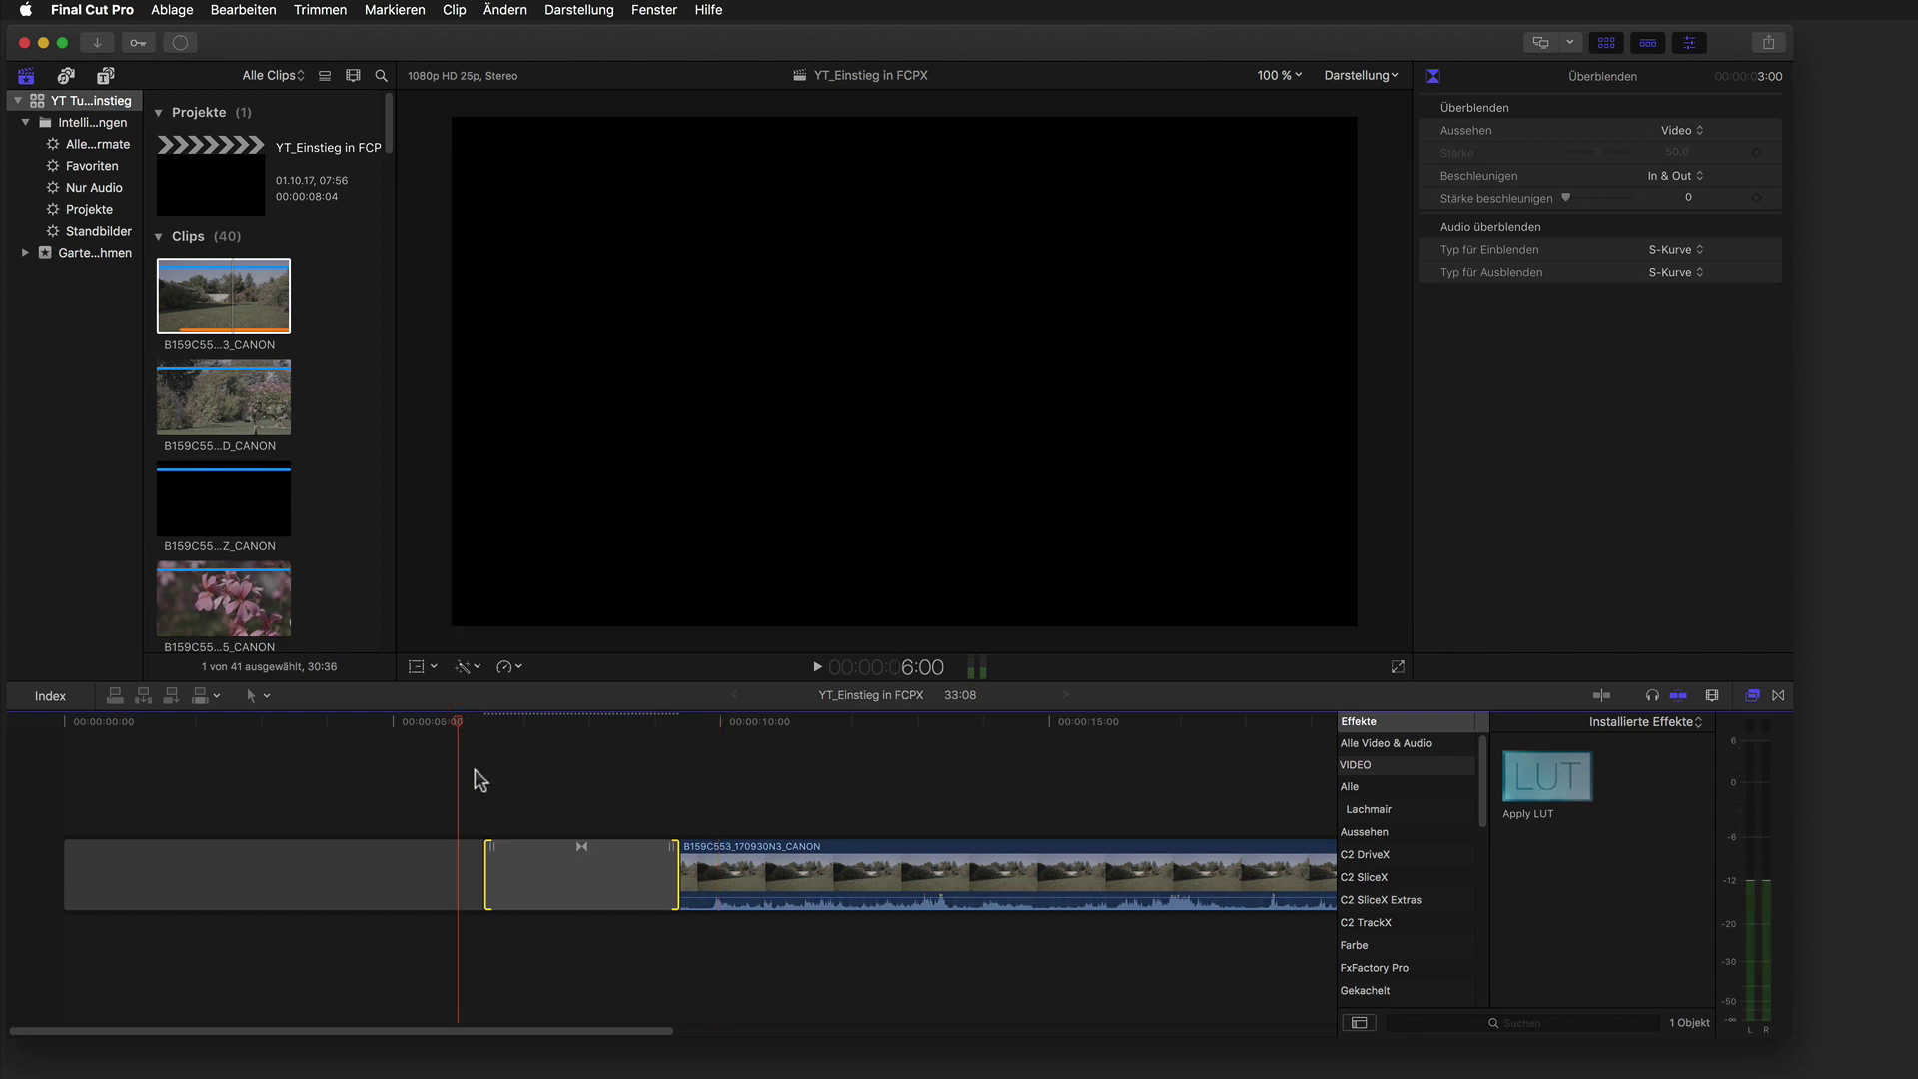
{"action": "key", "text": "space"}
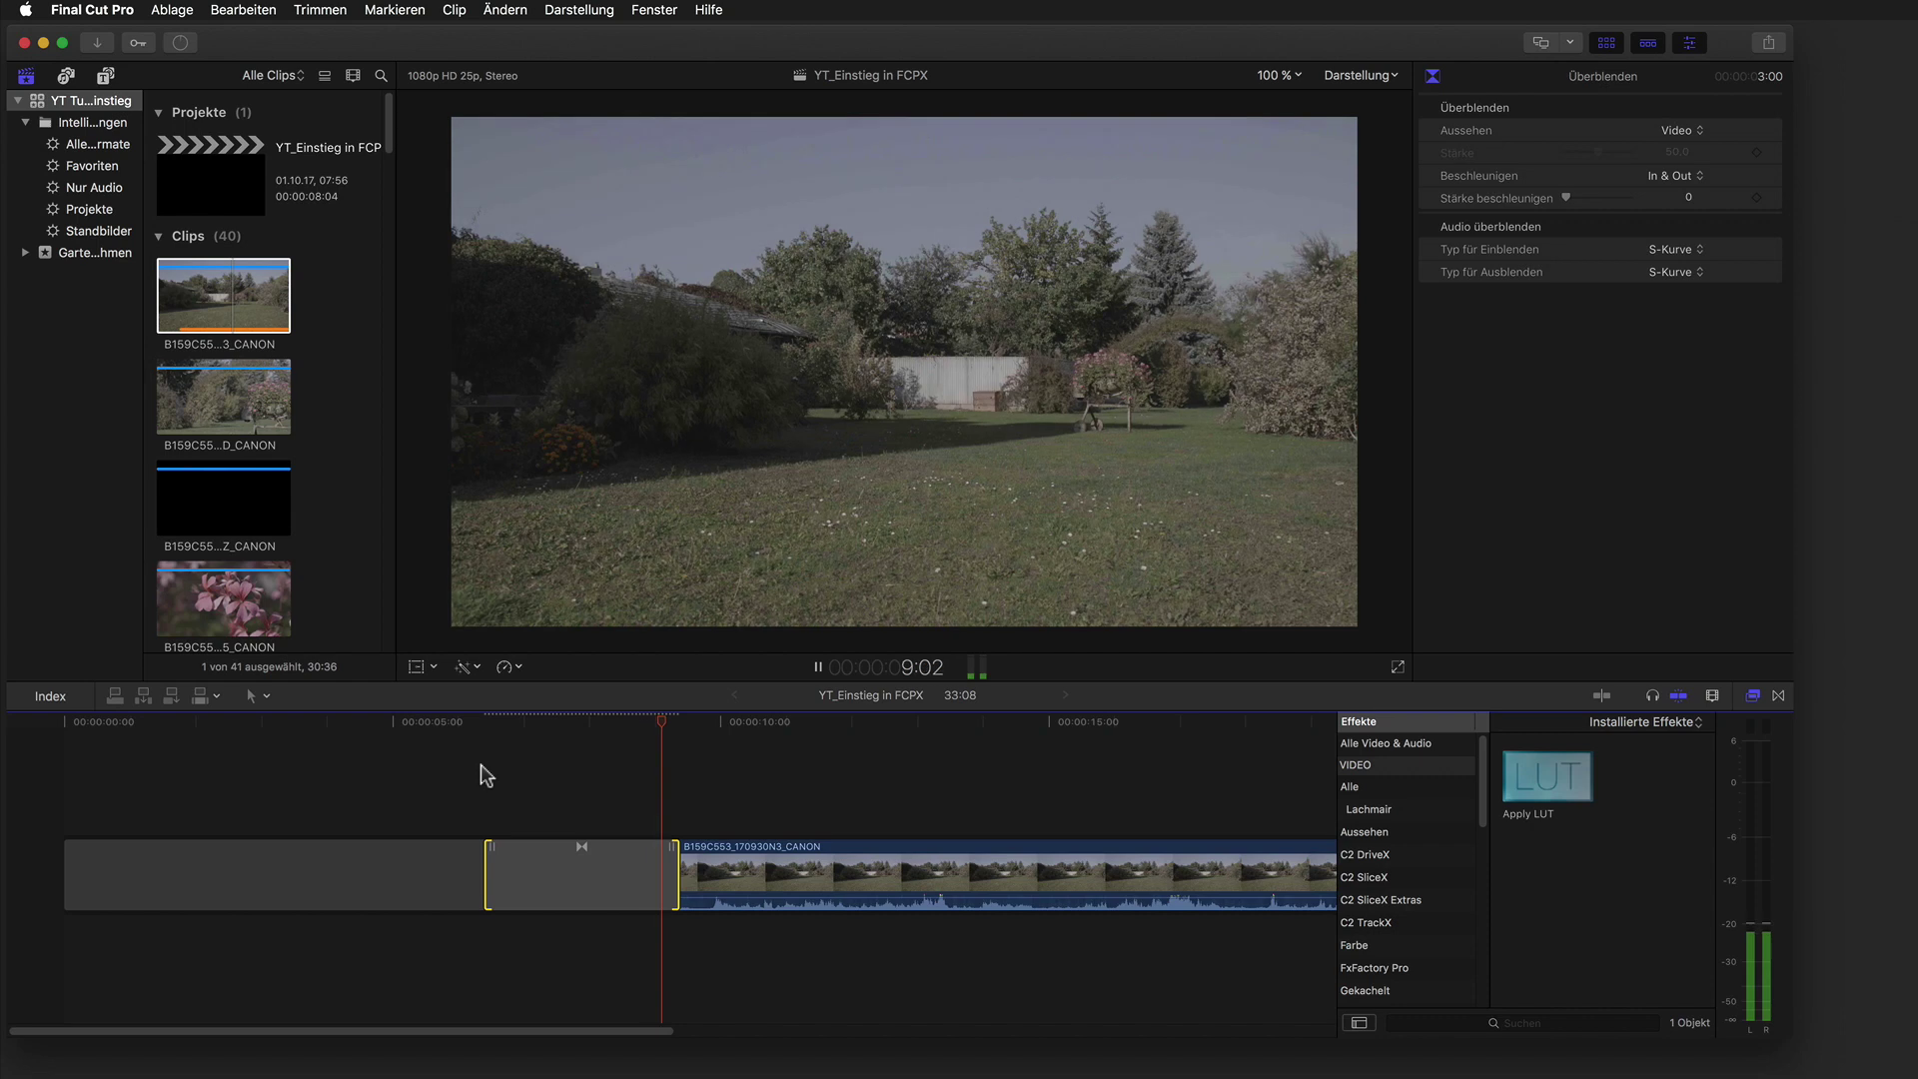
{"action": "key", "text": "space"}
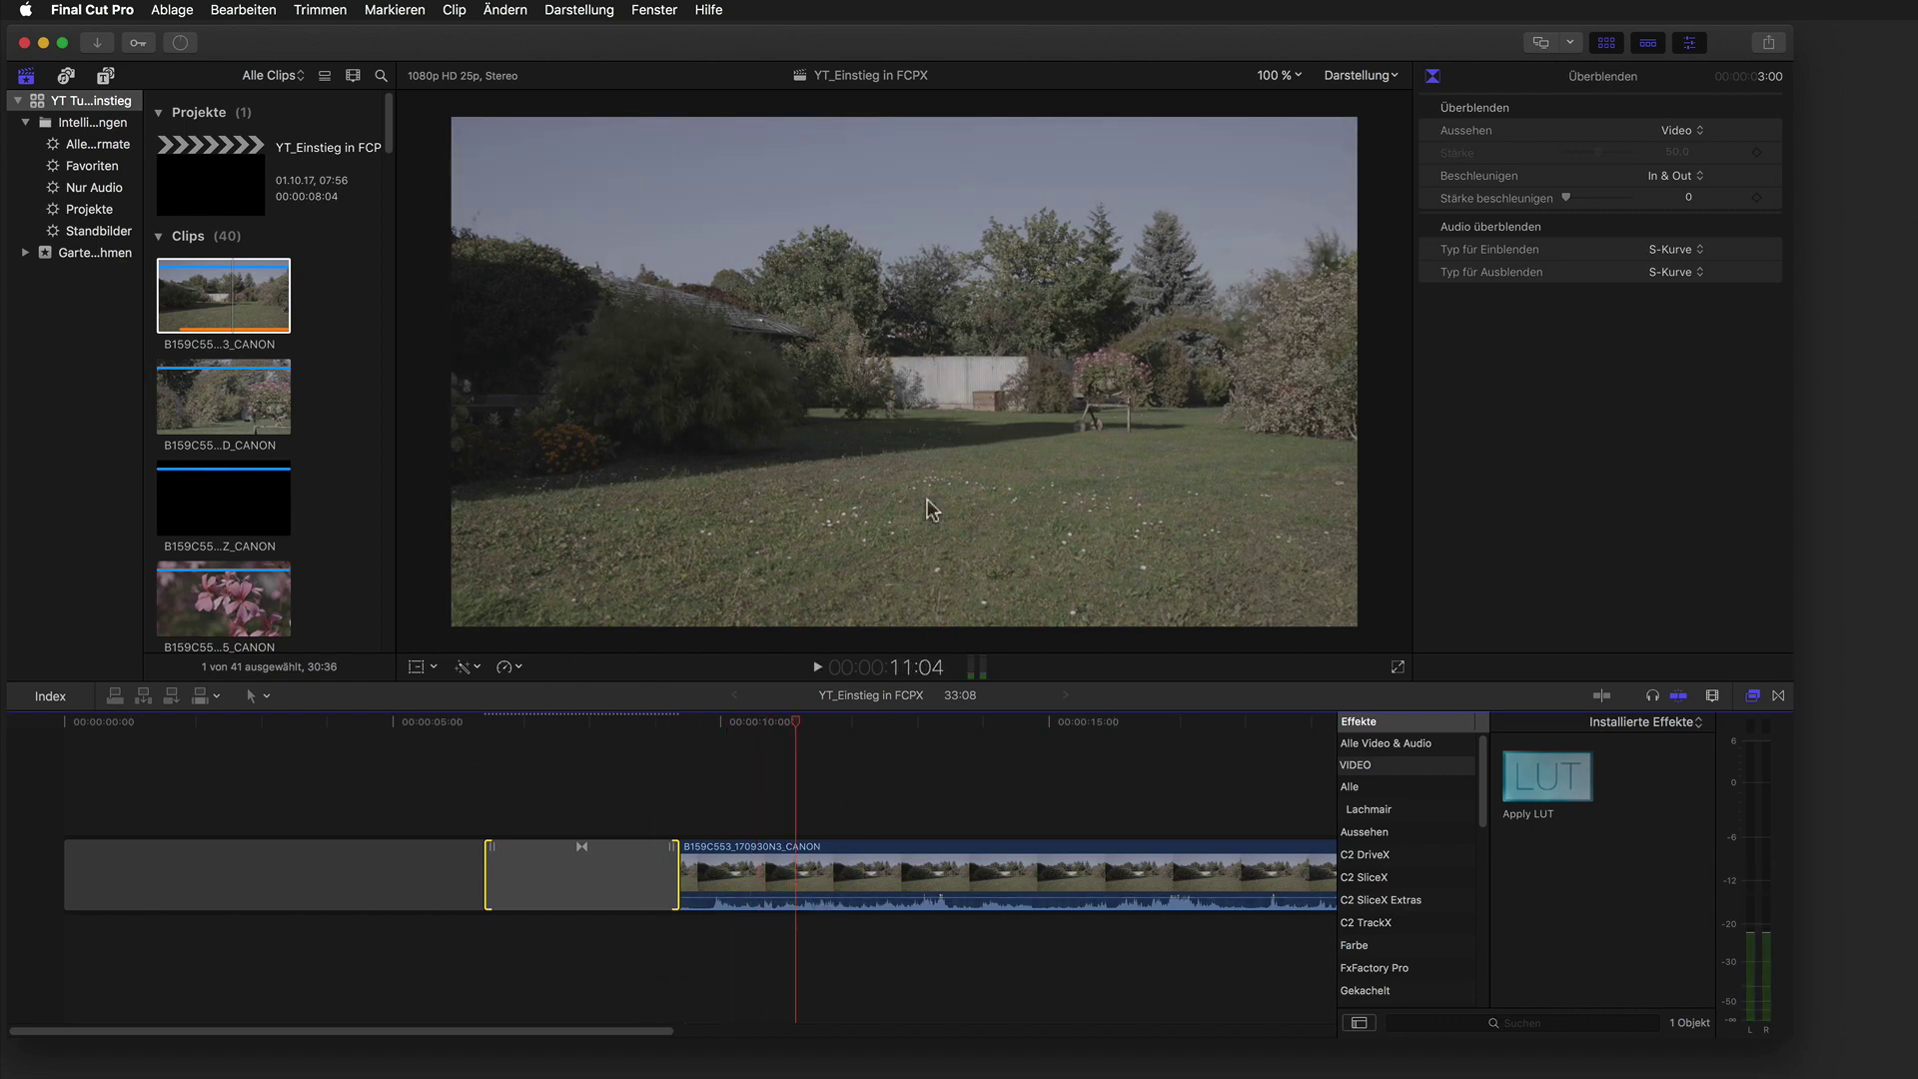
{"action": "left_click_drag", "start_coordinate": [846, 896], "coordinate": [852, 896]}
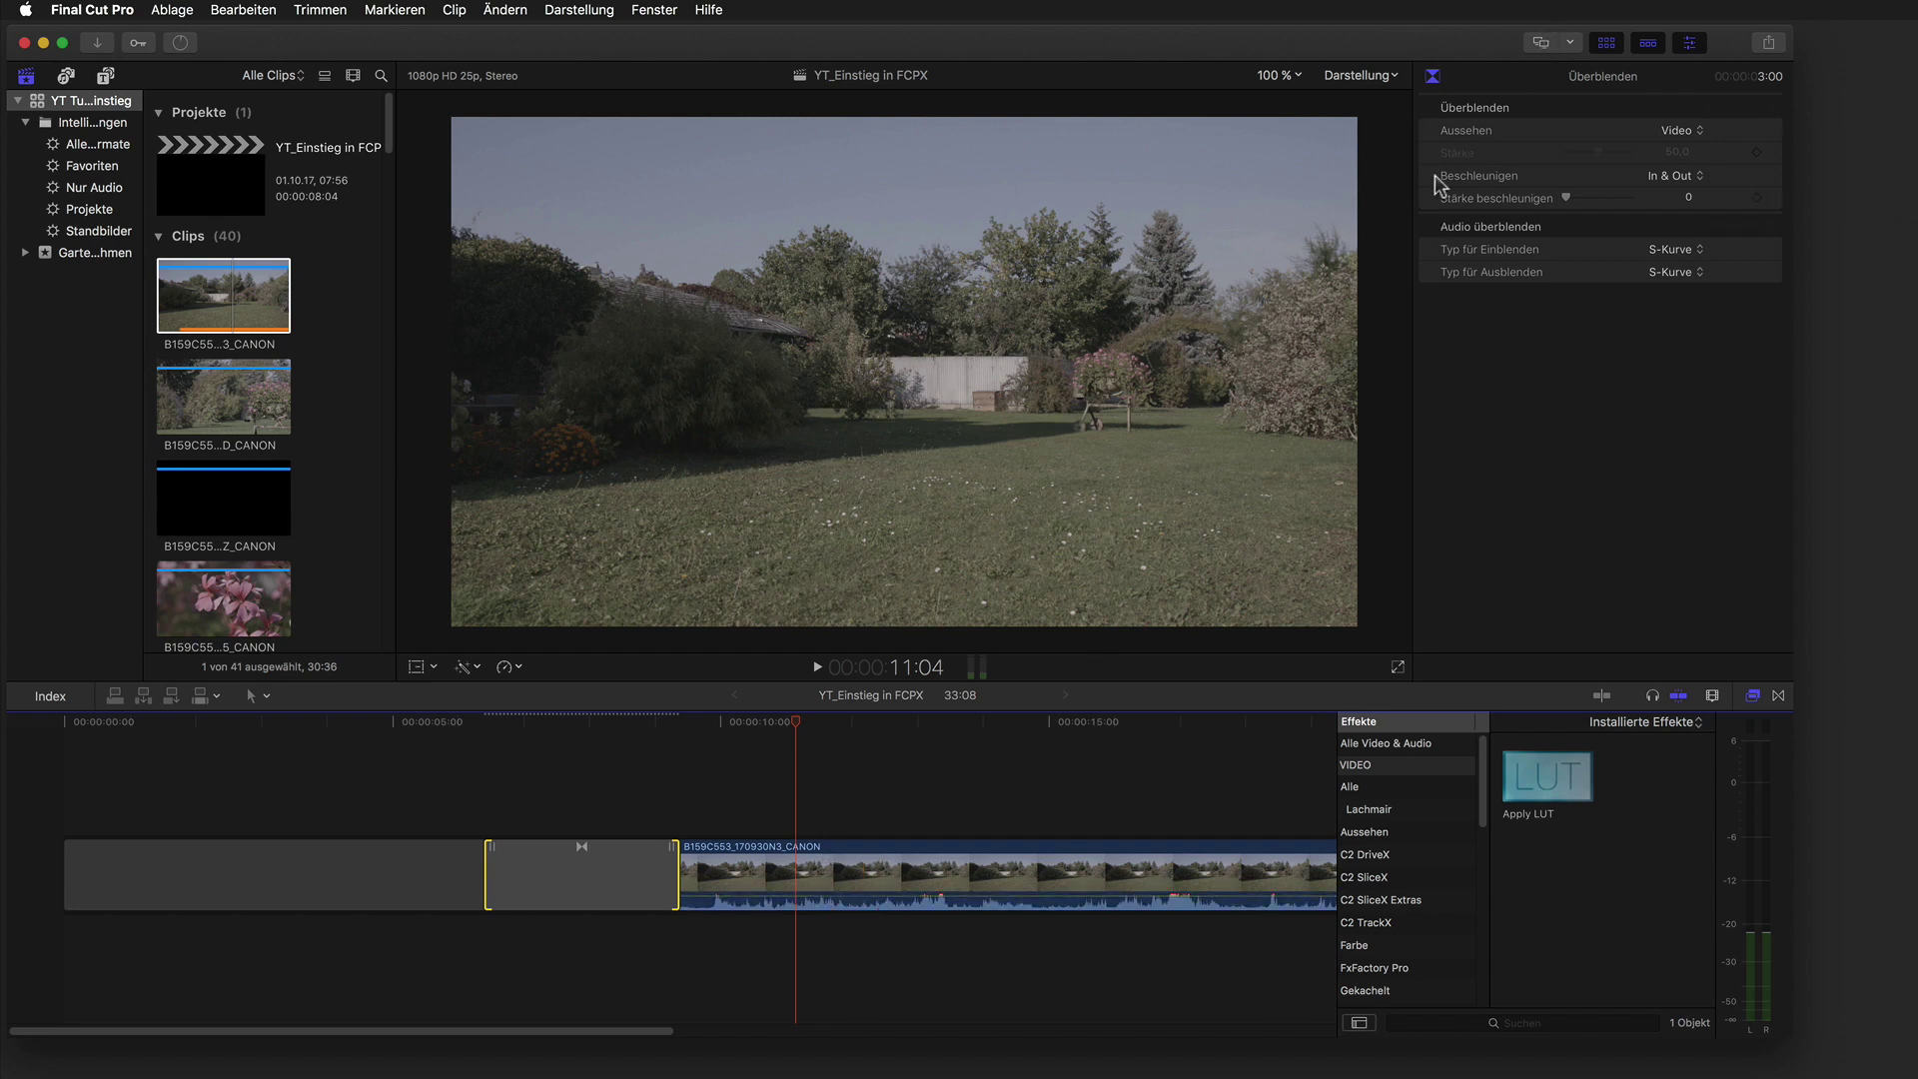
Turn the garden clip's volume down to -∞ dB in the Audio inspector.
{"action": "left_click", "coordinate": [876, 864]}
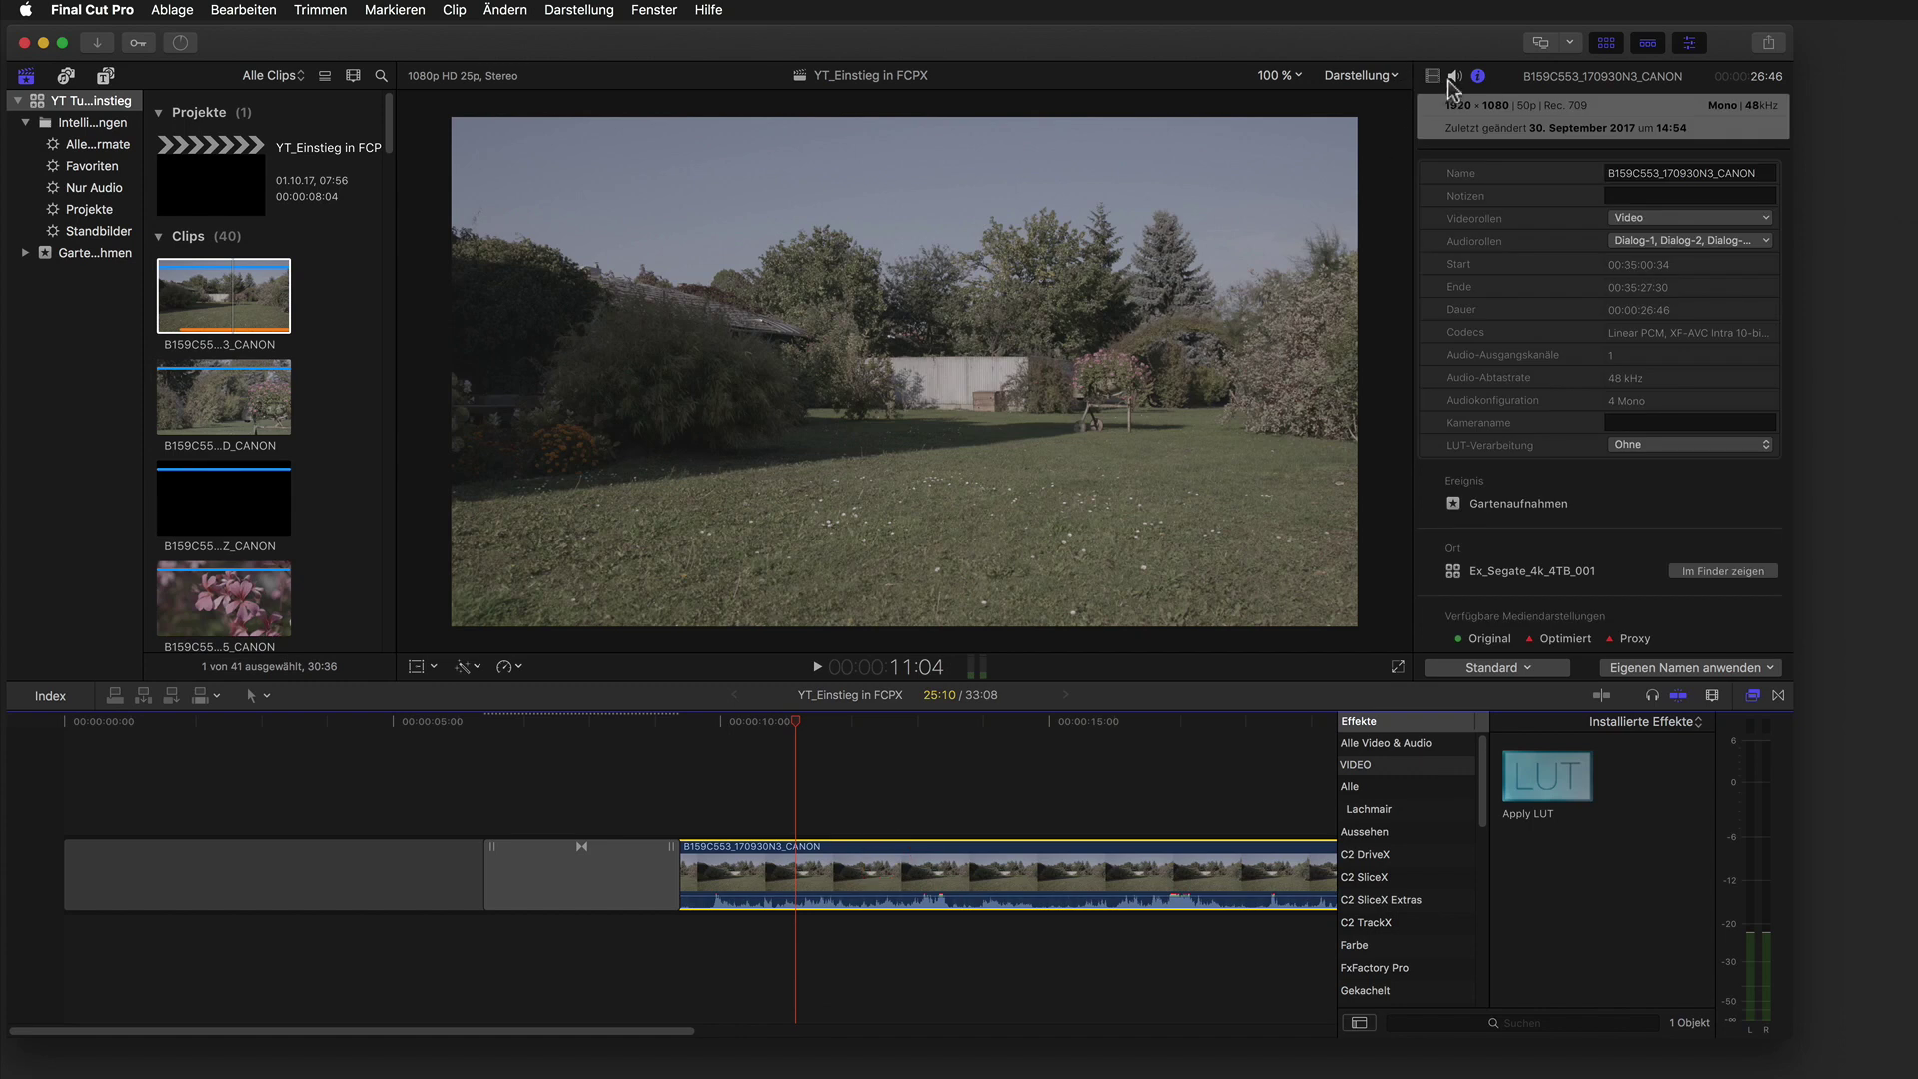
{"action": "left_click", "coordinate": [1454, 76]}
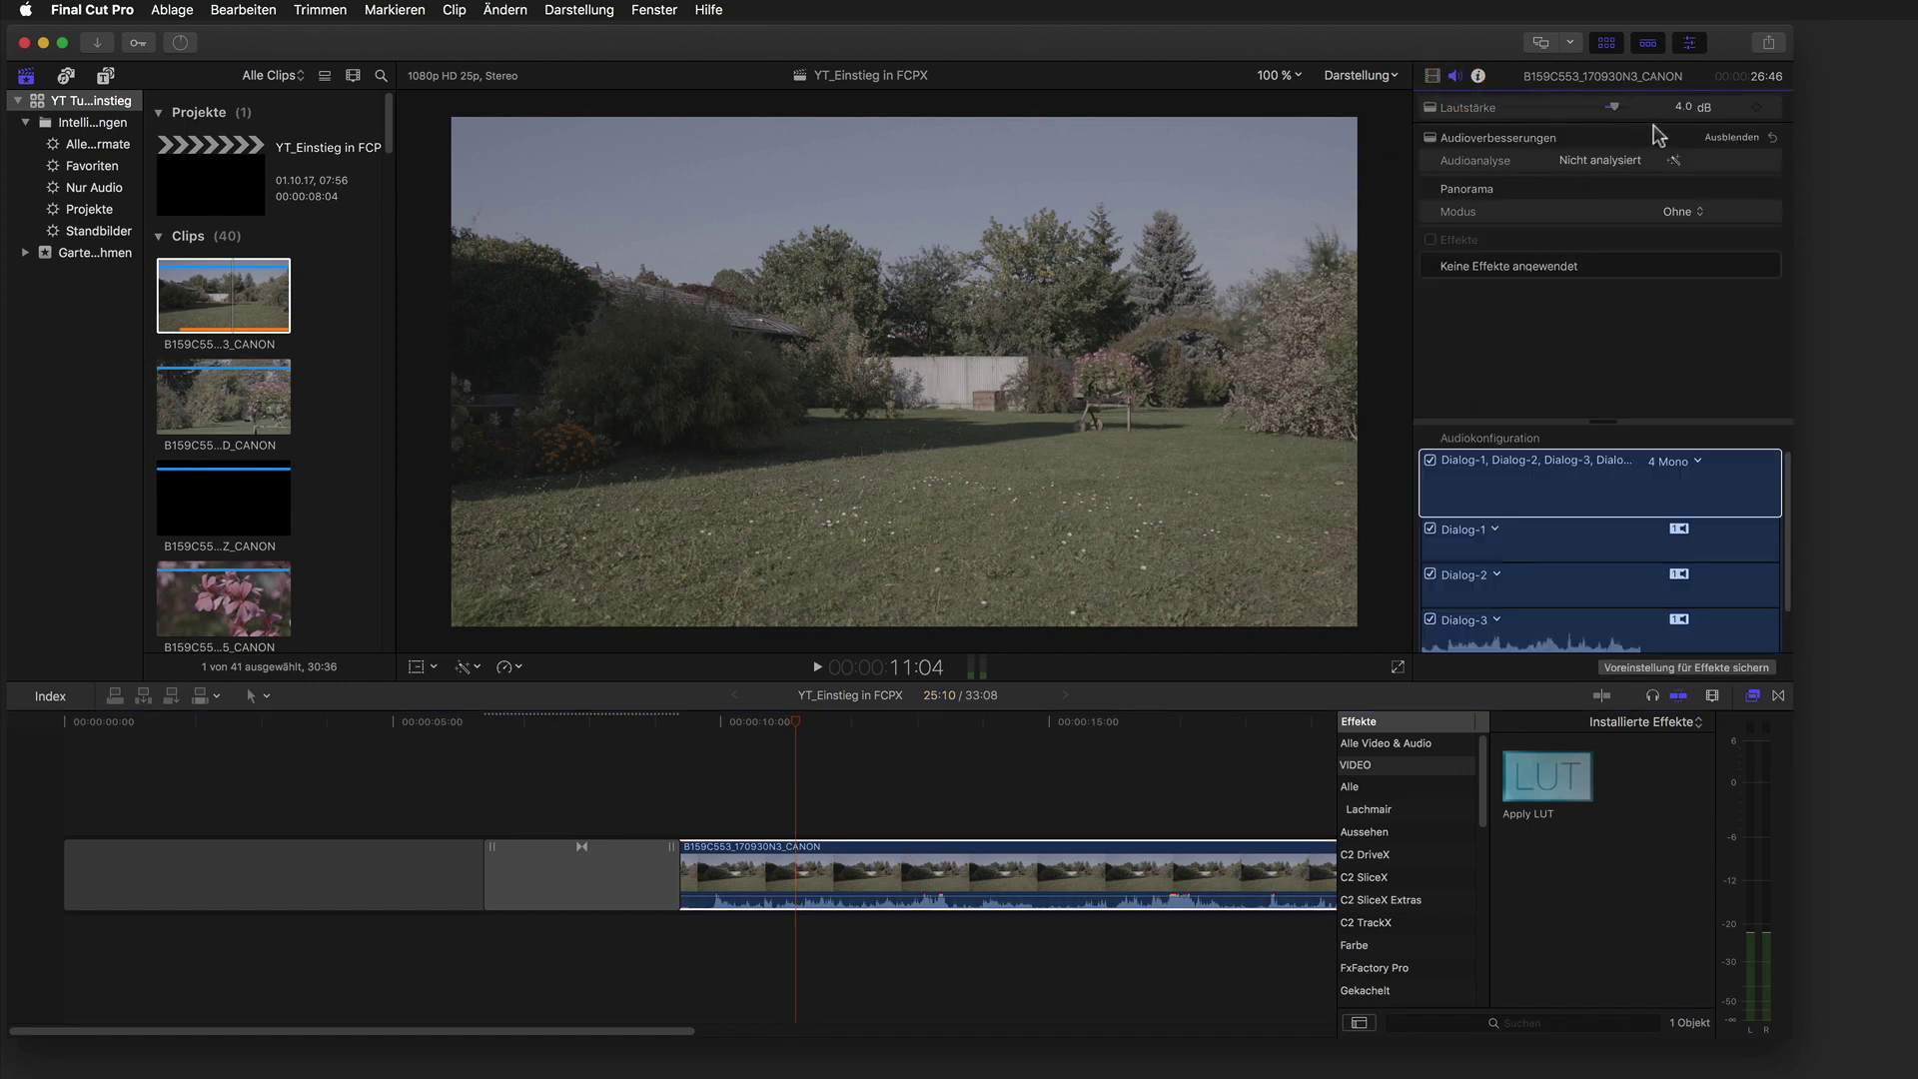
{"action": "left_click_drag", "start_coordinate": [1613, 106], "coordinate": [1504, 108]}
Play the intro from about 6 seconds and skim the garden clip to check it's silent.
{"action": "left_click", "coordinate": [752, 728]}
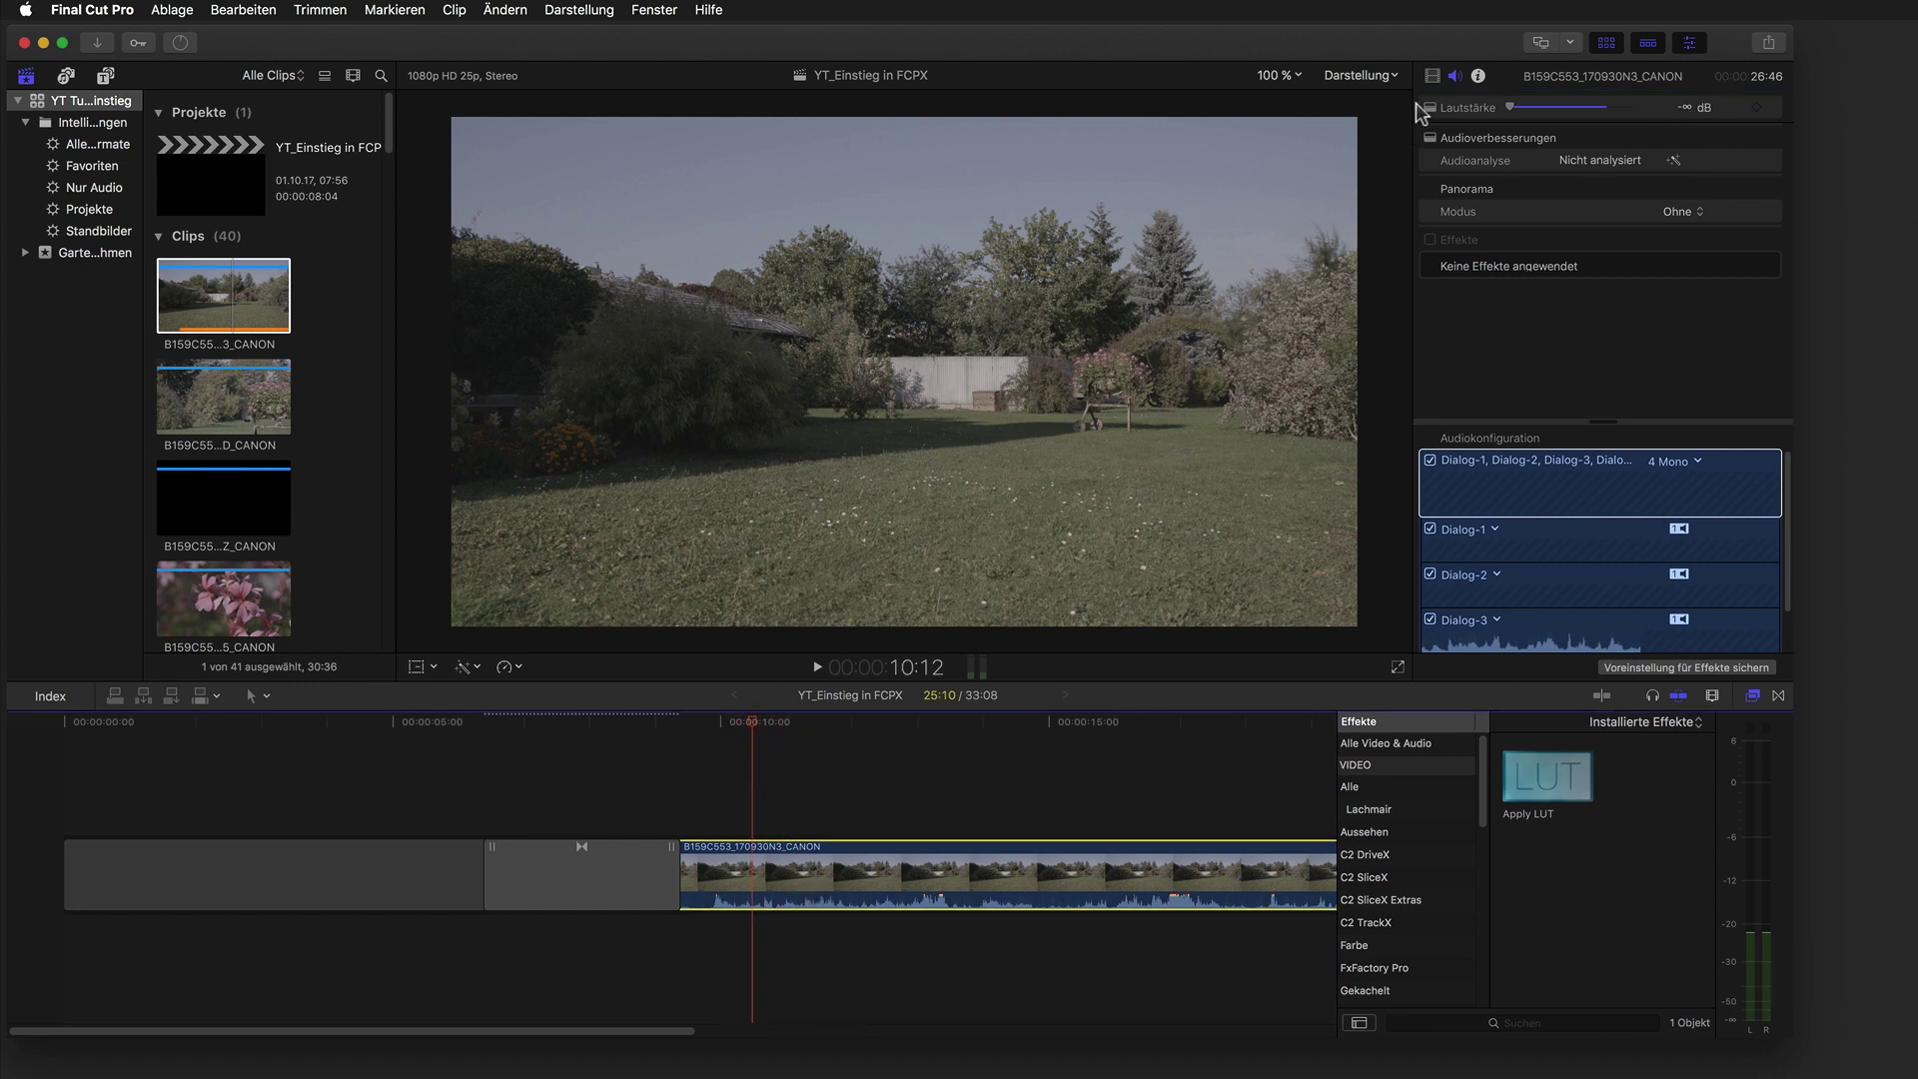
{"action": "left_click", "coordinate": [850, 801]}
{"action": "left_click", "coordinate": [766, 883]}
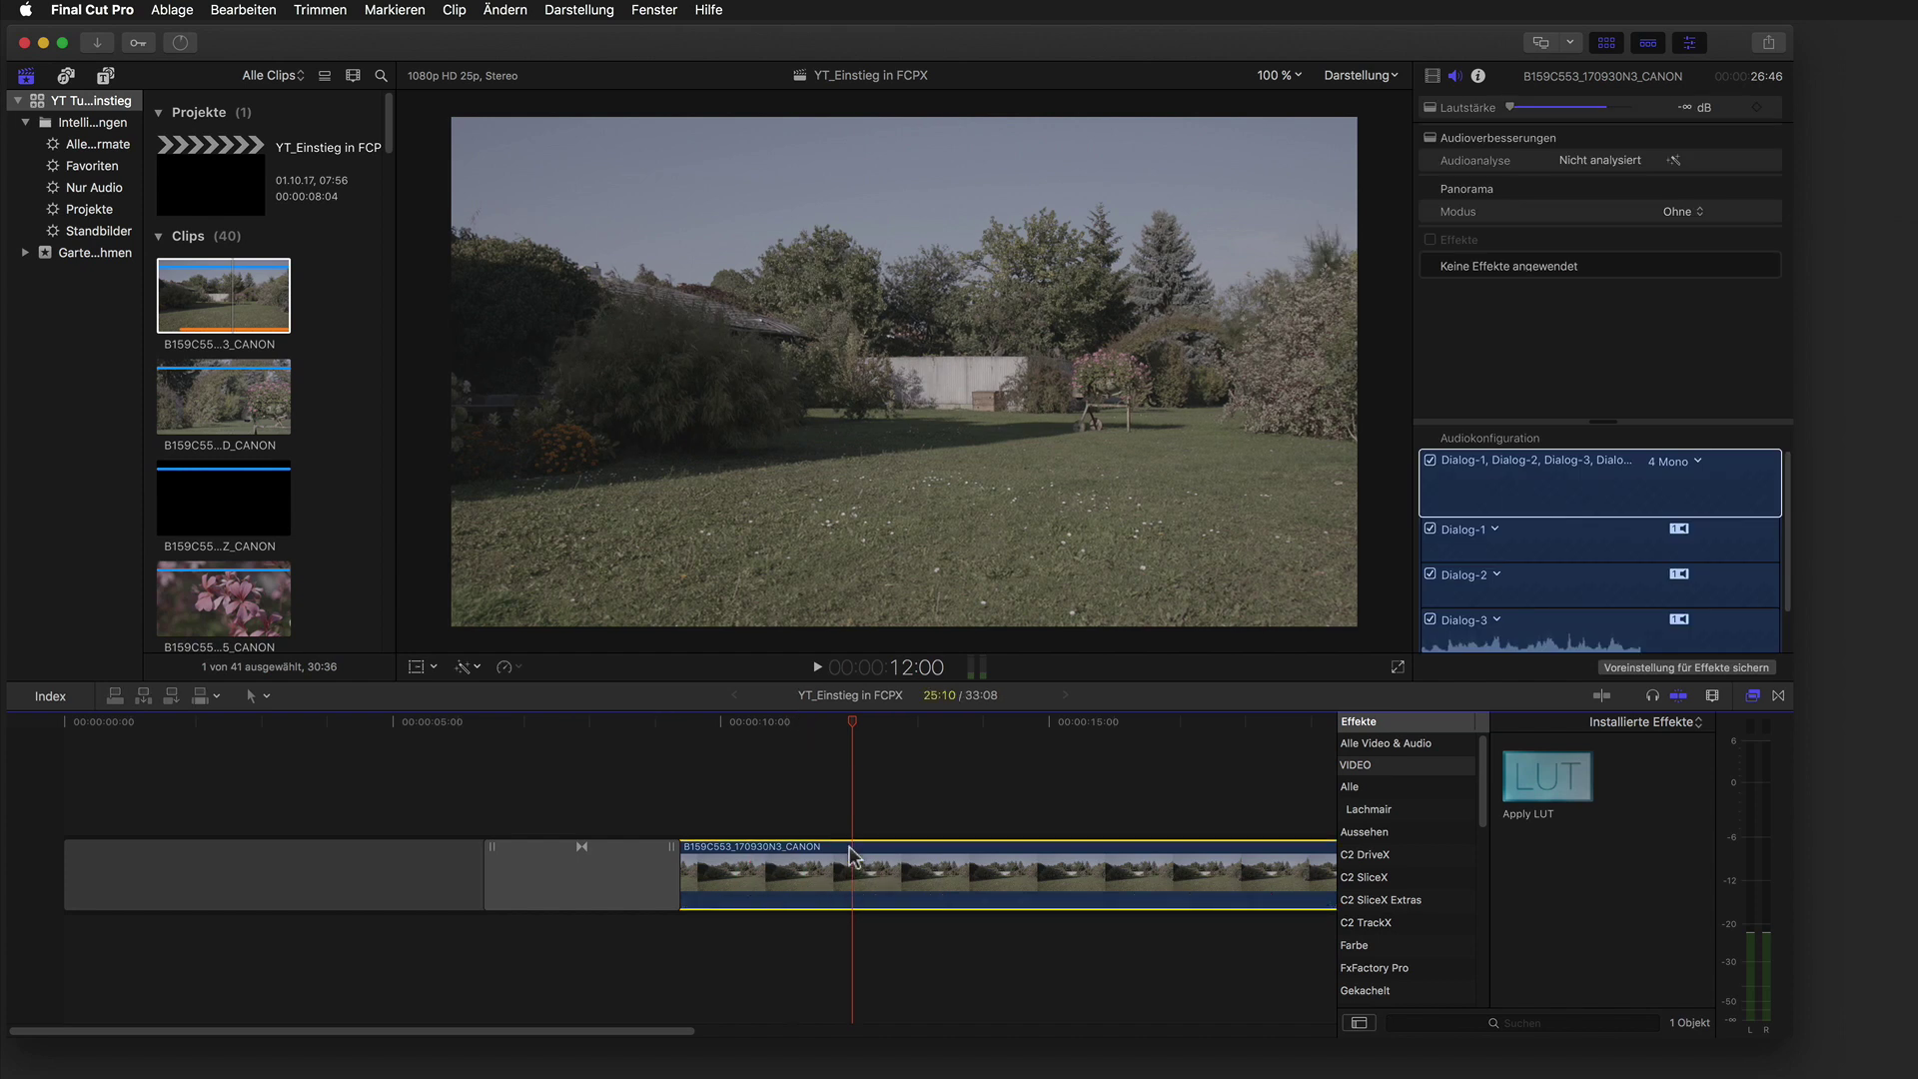
{"action": "left_click", "coordinate": [799, 725]}
{"action": "left_click", "coordinate": [462, 765]}
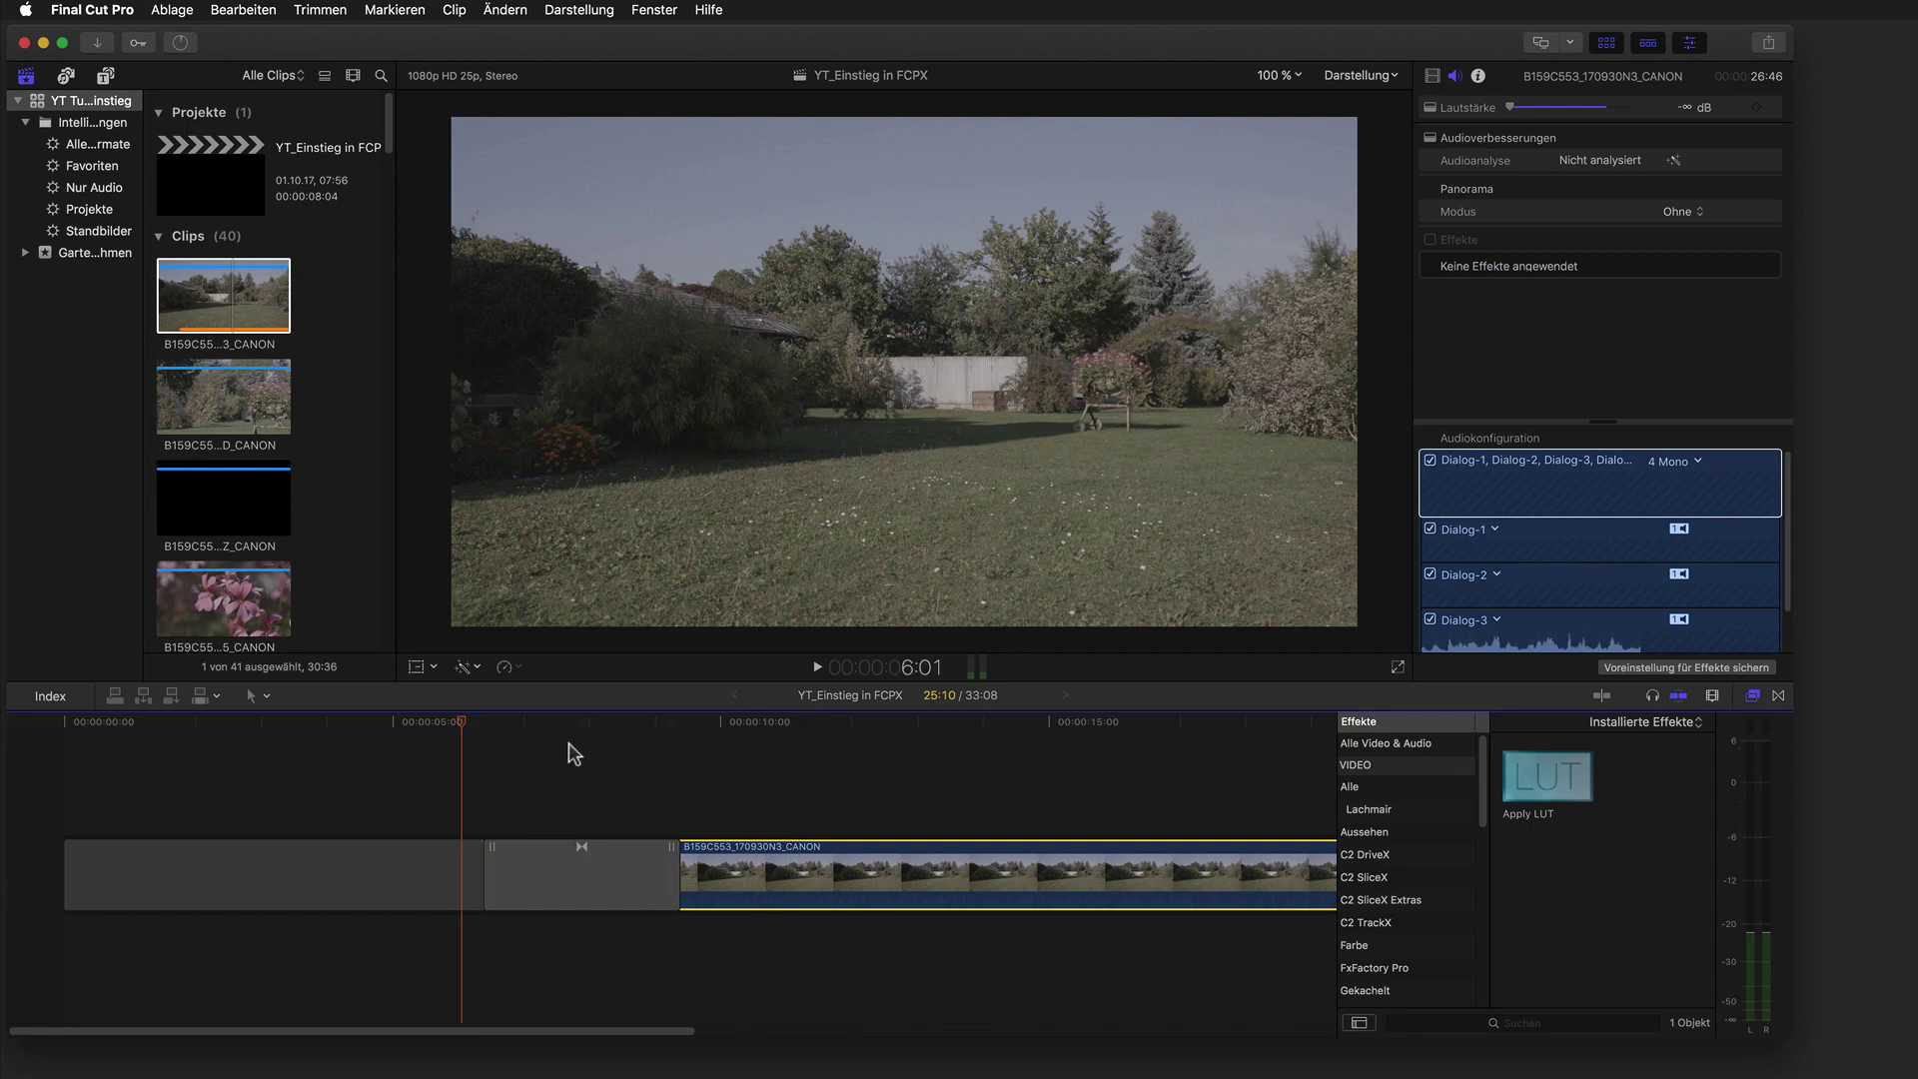
{"action": "key", "text": "space"}
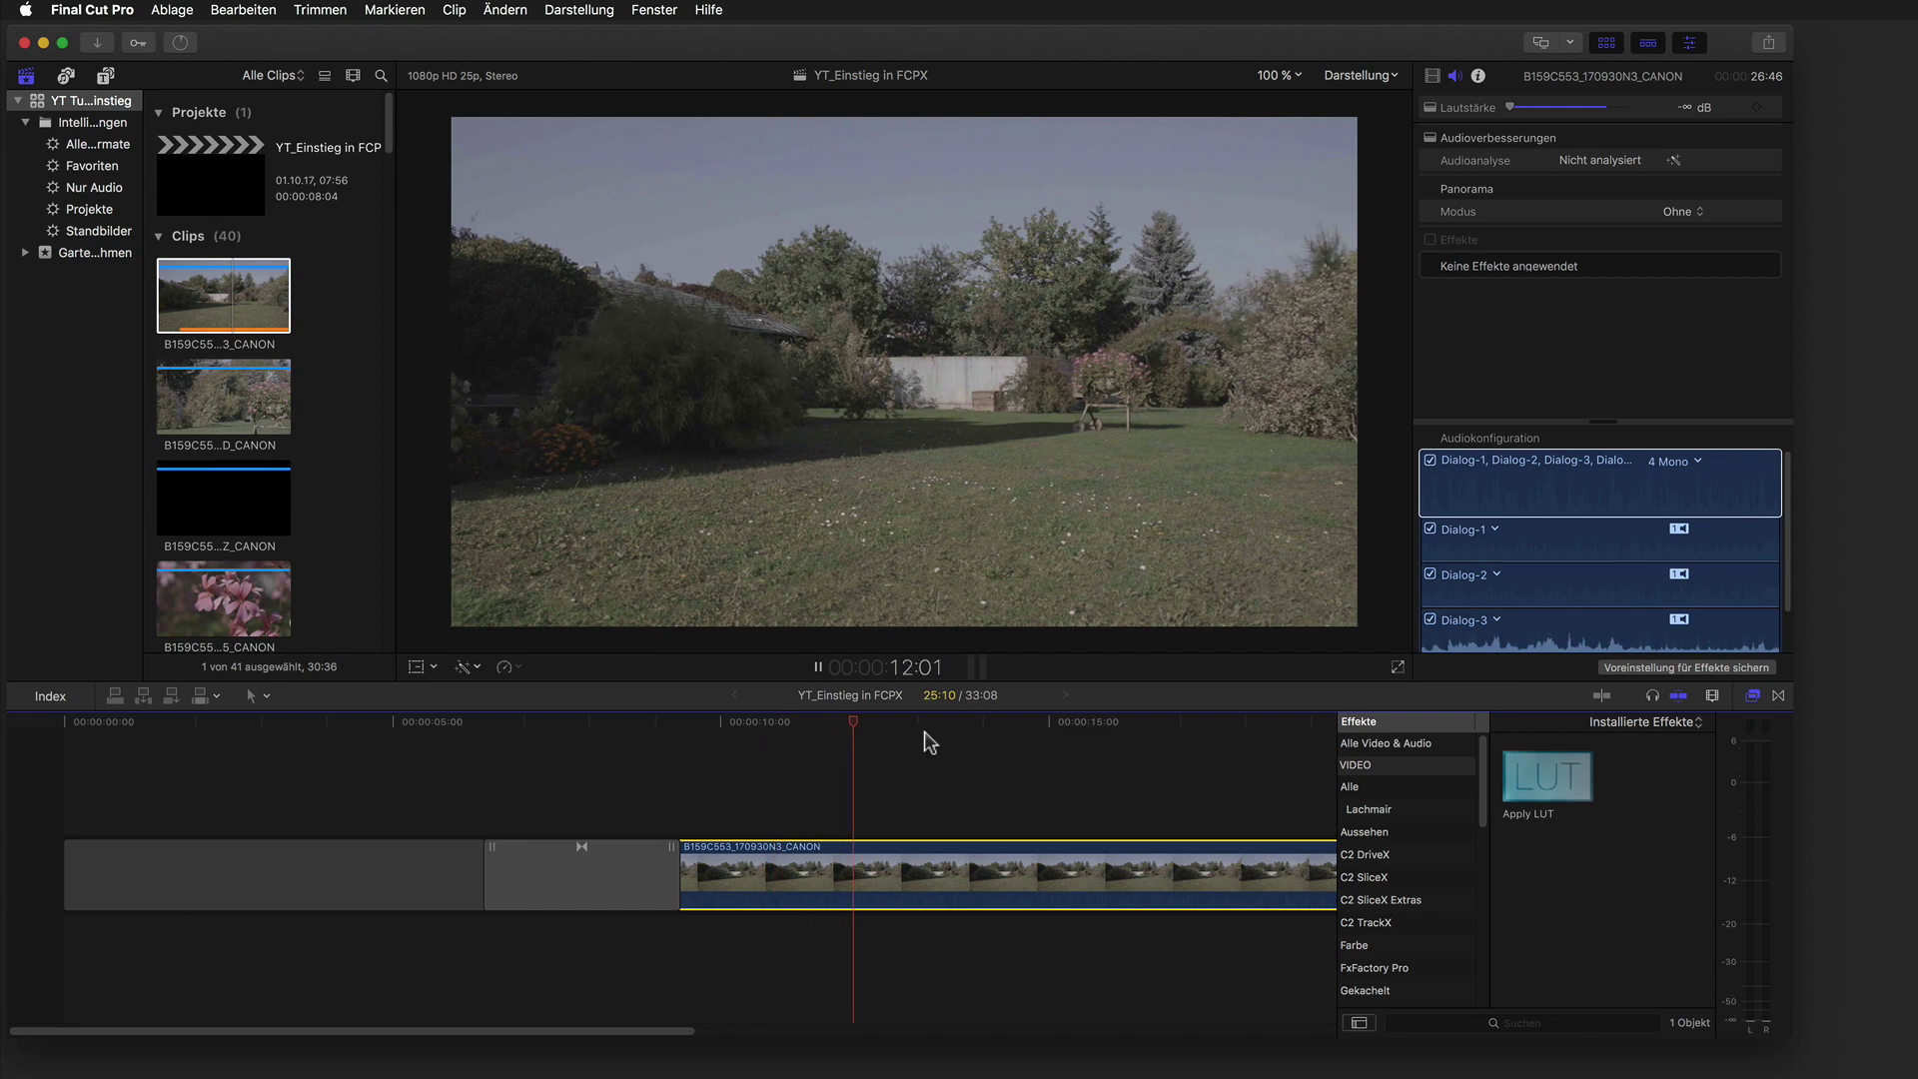
{"action": "key", "text": "space"}
{"action": "left_click", "coordinate": [513, 771]}
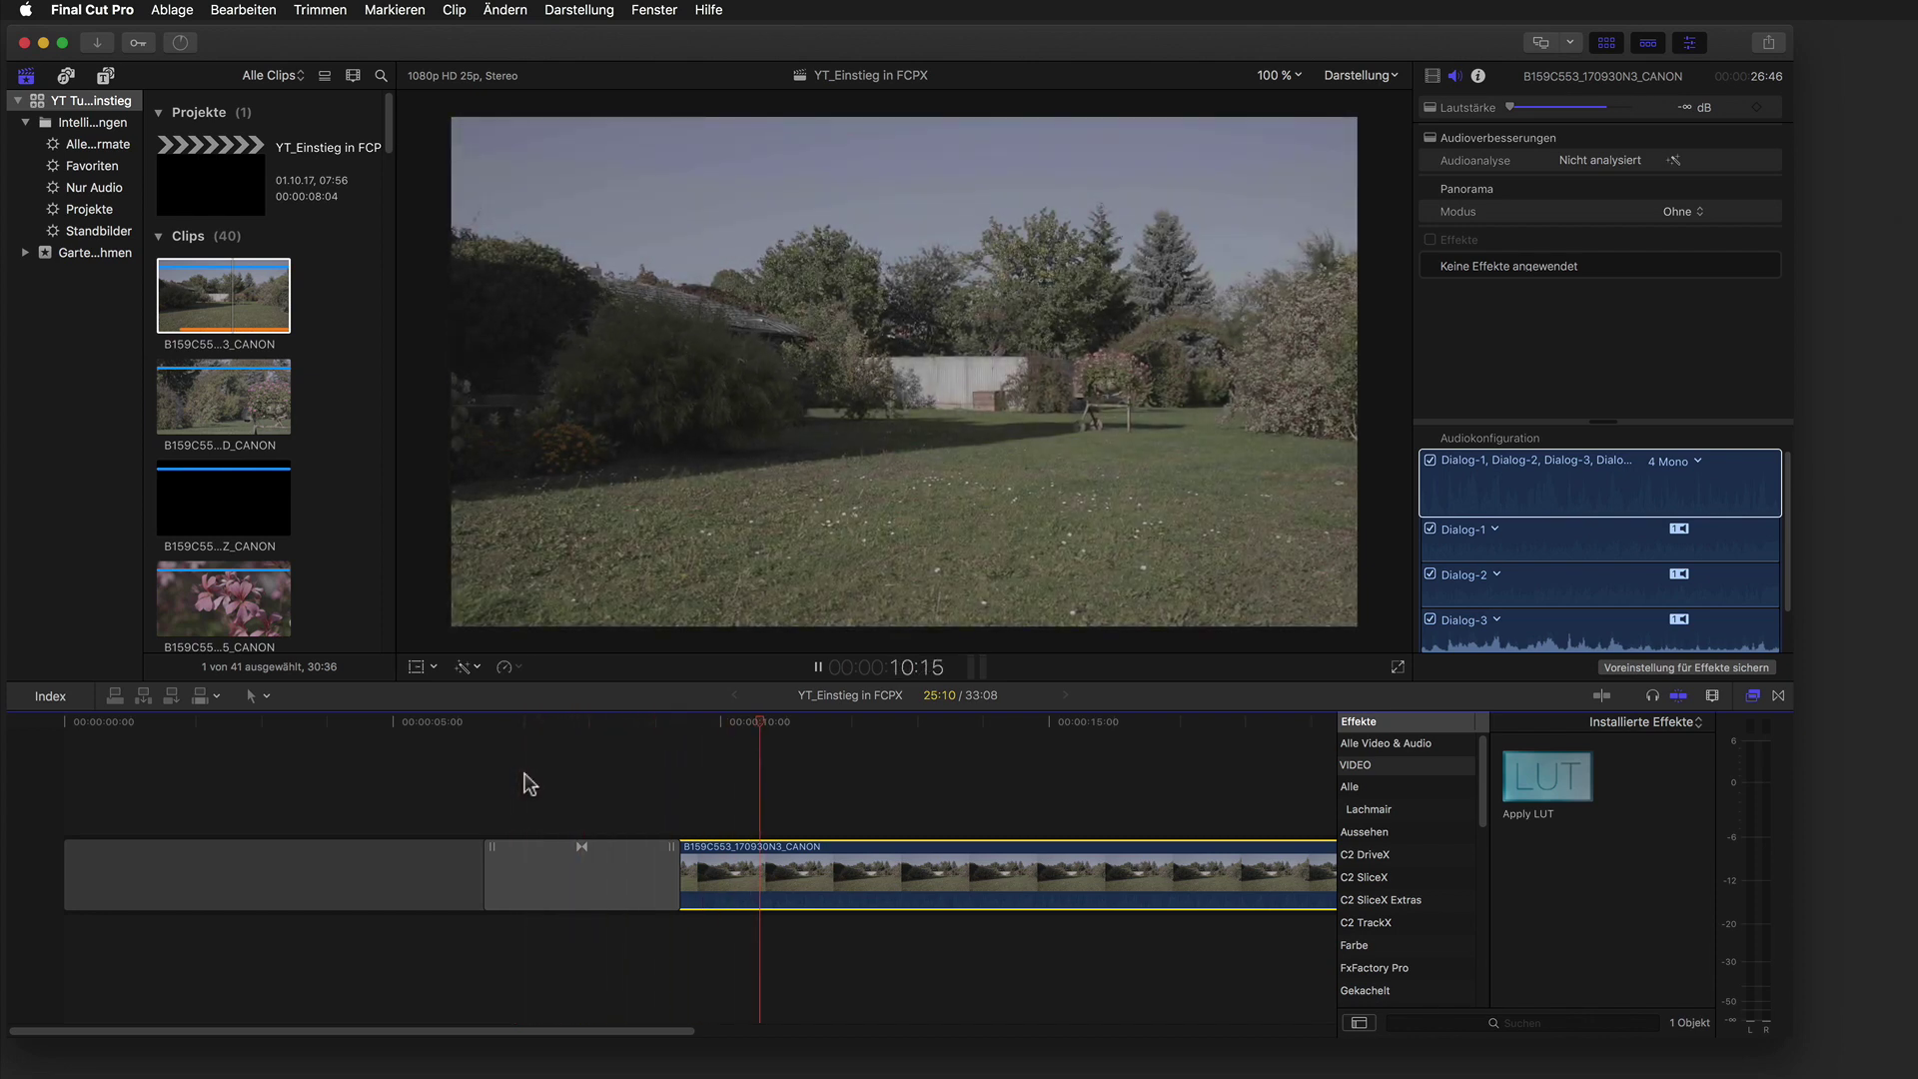
{"action": "key", "text": "space"}
{"action": "left_click_drag", "start_coordinate": [903, 728], "coordinate": [879, 740]}
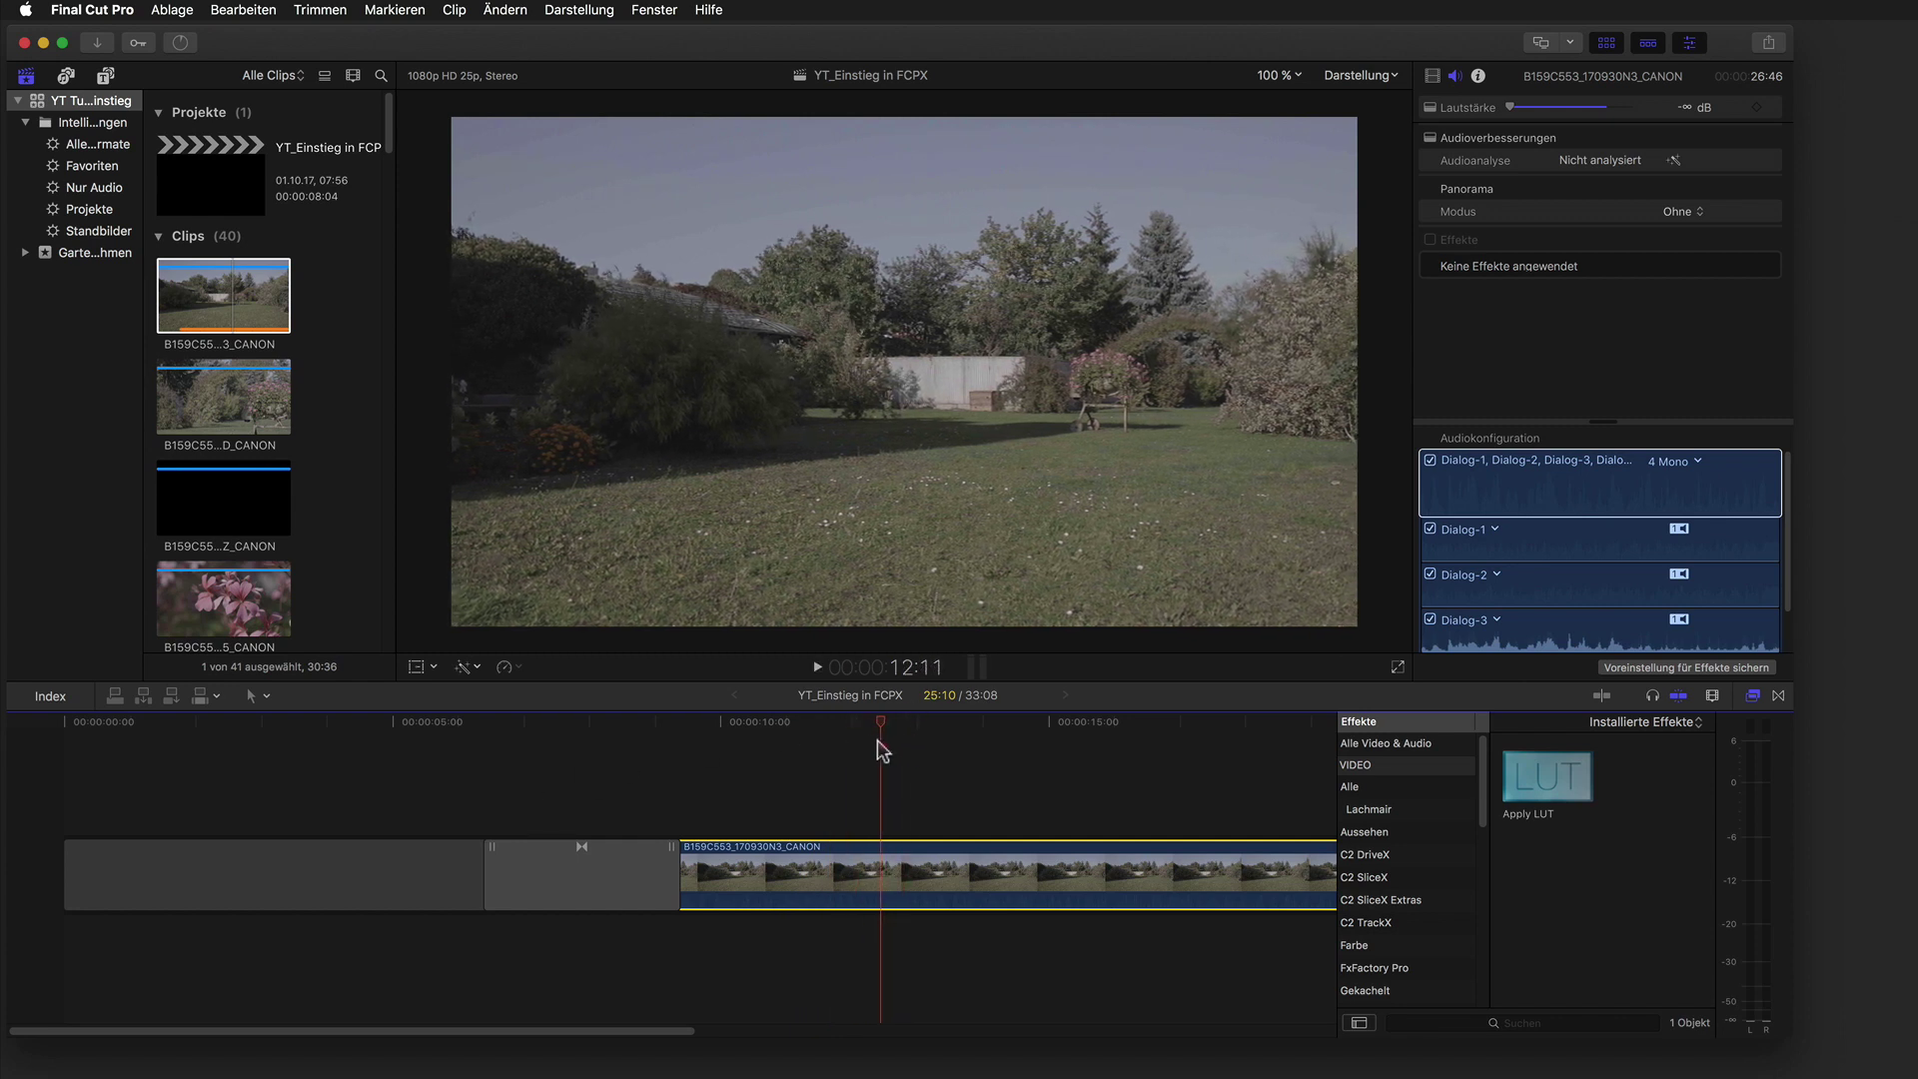
{"action": "left_click_drag", "start_coordinate": [880, 745], "coordinate": [704, 766]}
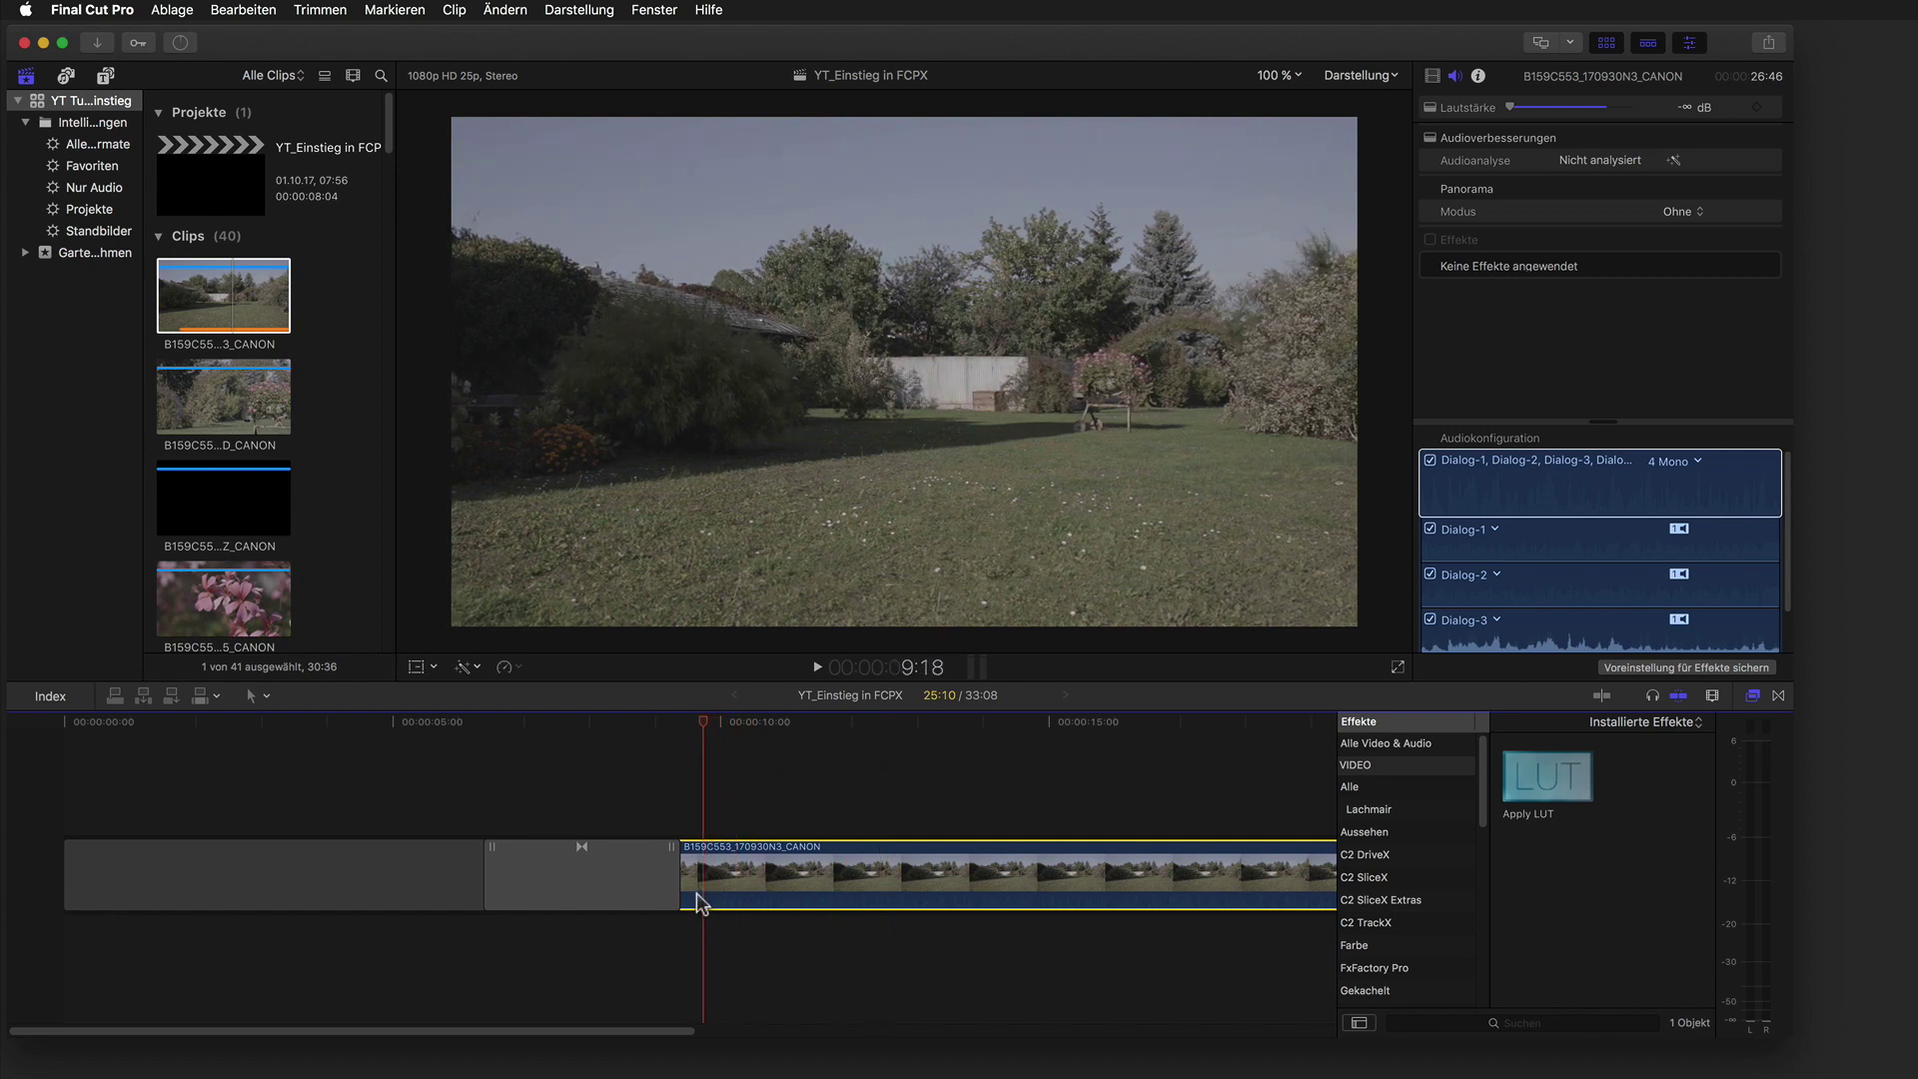
Blade the garden clip at the playhead, ripple-delete its short opening piece, and play the trimmed intro.
{"action": "key", "text": "super+b"}
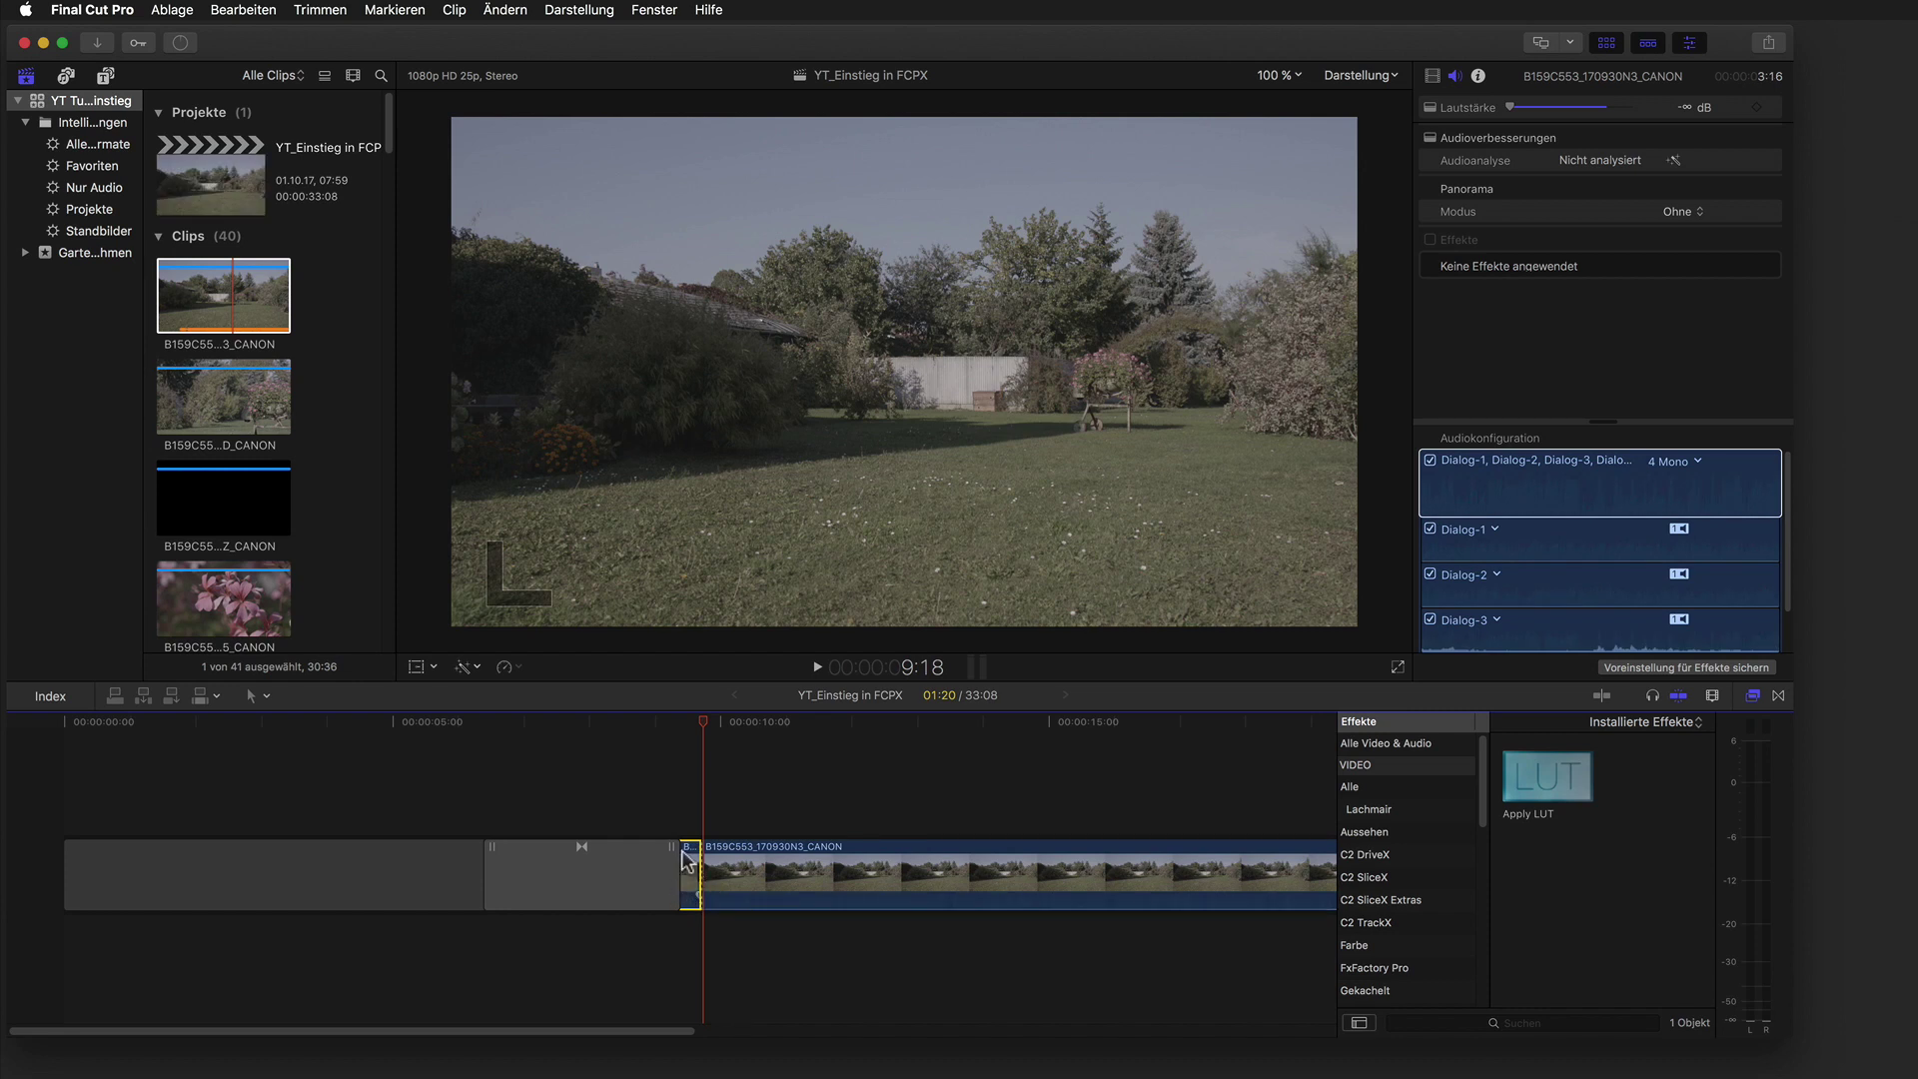
{"action": "key", "text": "Delete"}
{"action": "left_click", "coordinate": [443, 729]}
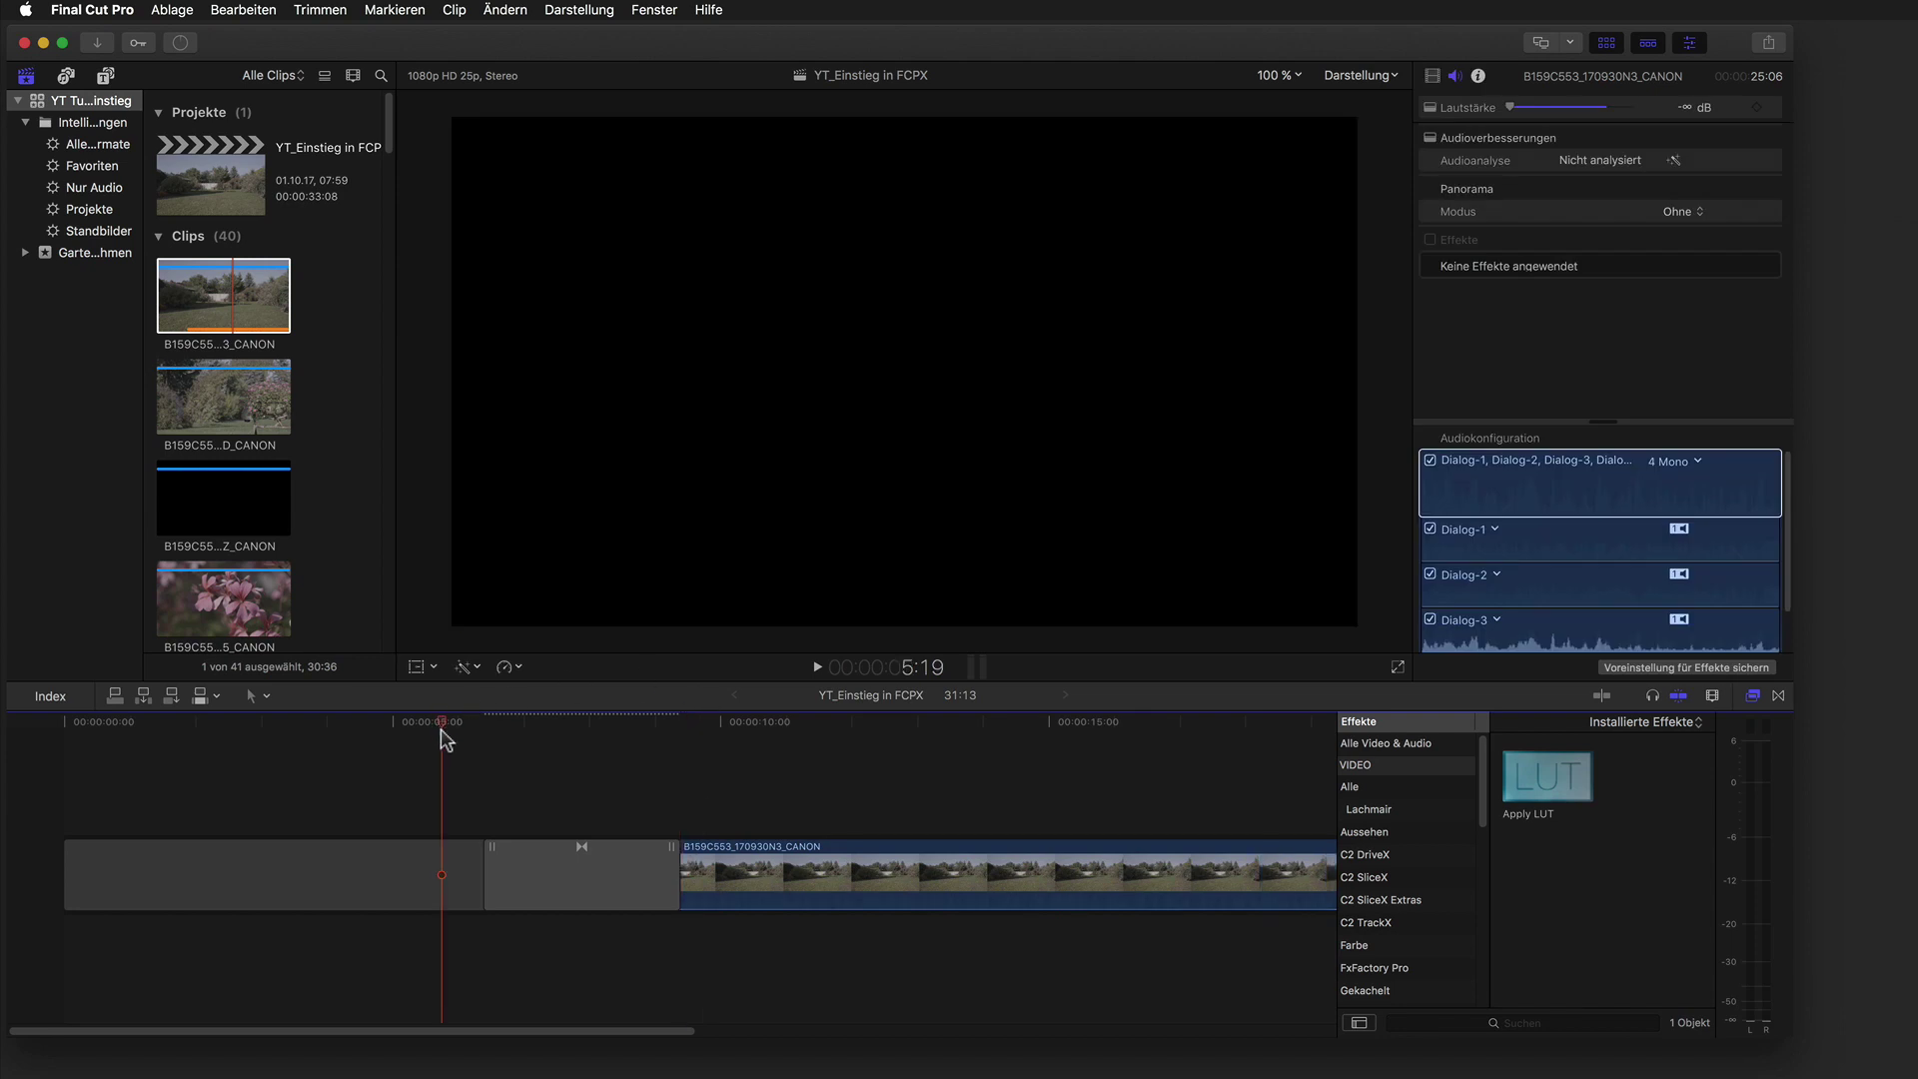
{"action": "key", "text": "space"}
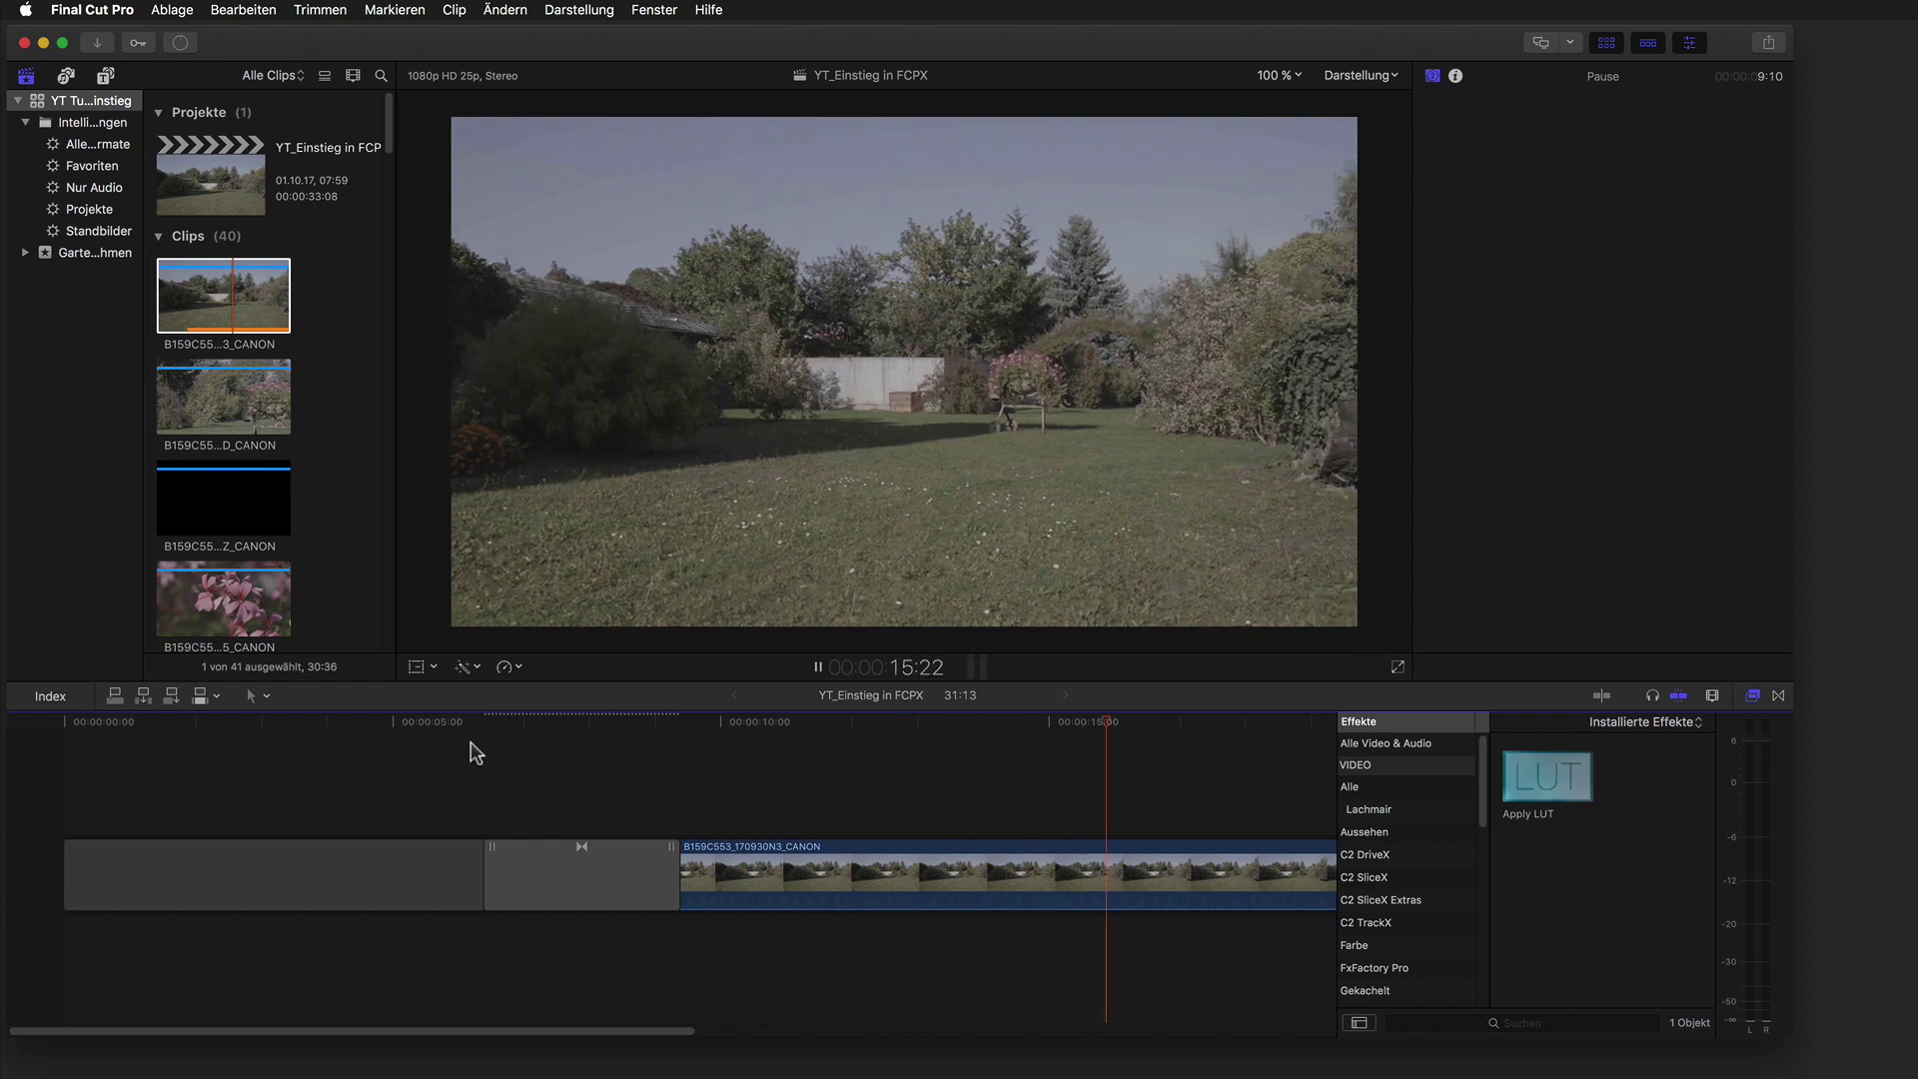
{"action": "key", "text": "space"}
Drag Startbild.psd from the Standbilder collection above the garden clip near 10 seconds and play into it.
{"action": "left_click_drag", "start_coordinate": [377, 135], "coordinate": [350, 643]}
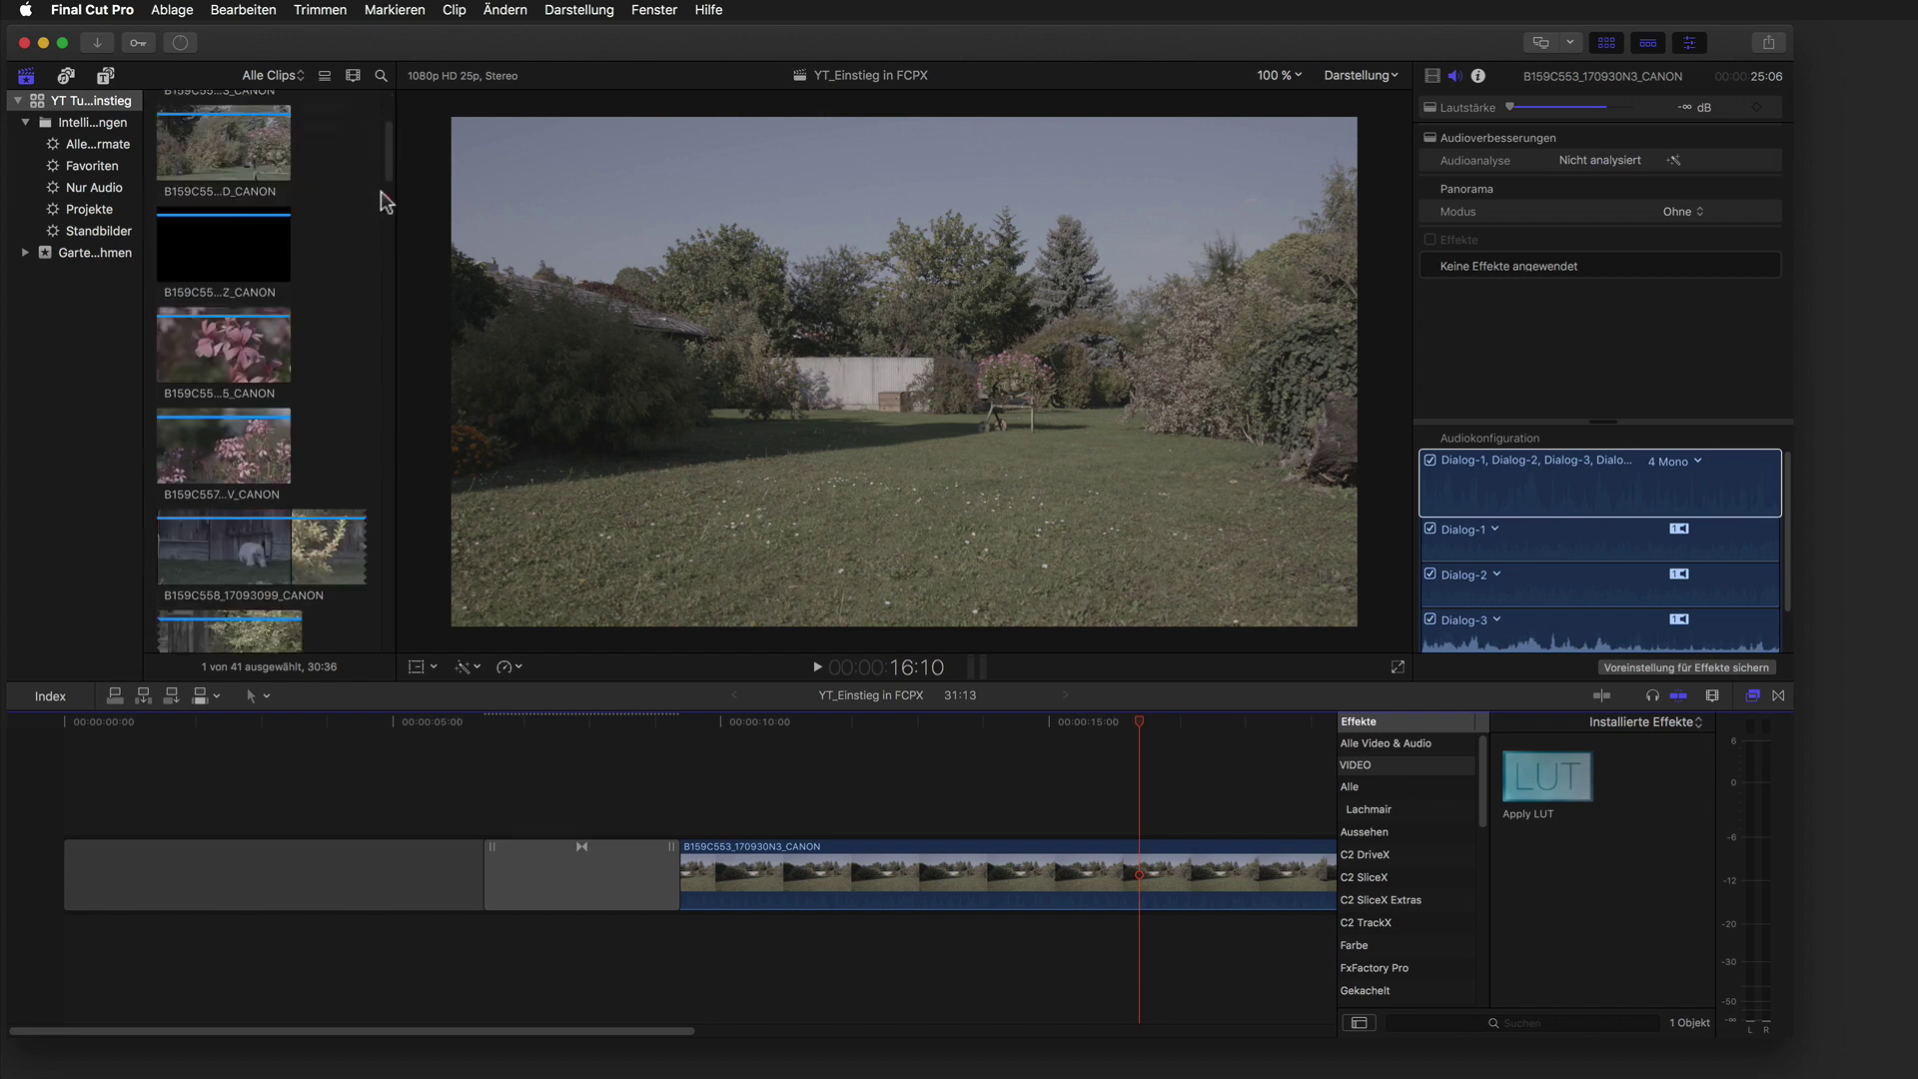
{"action": "left_click", "coordinate": [100, 231]}
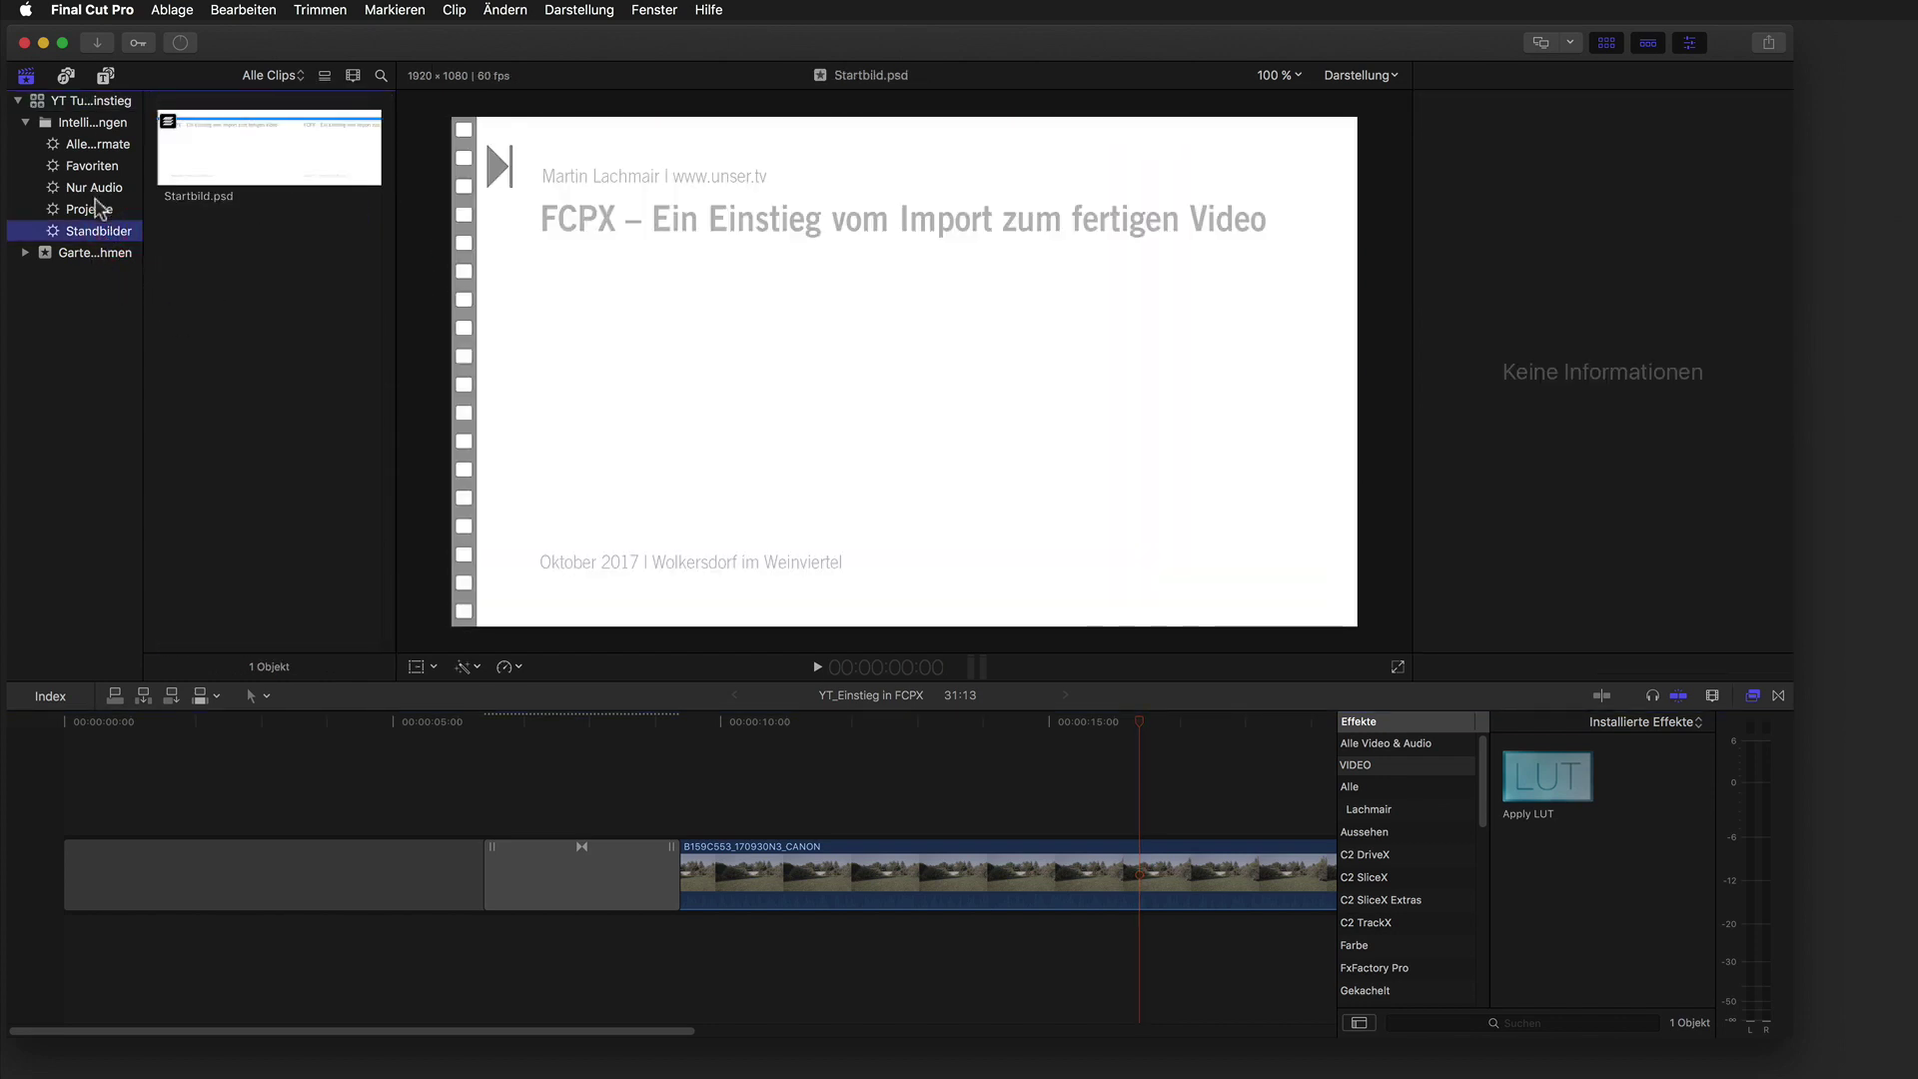
{"action": "left_click_drag", "start_coordinate": [222, 152], "coordinate": [250, 158]}
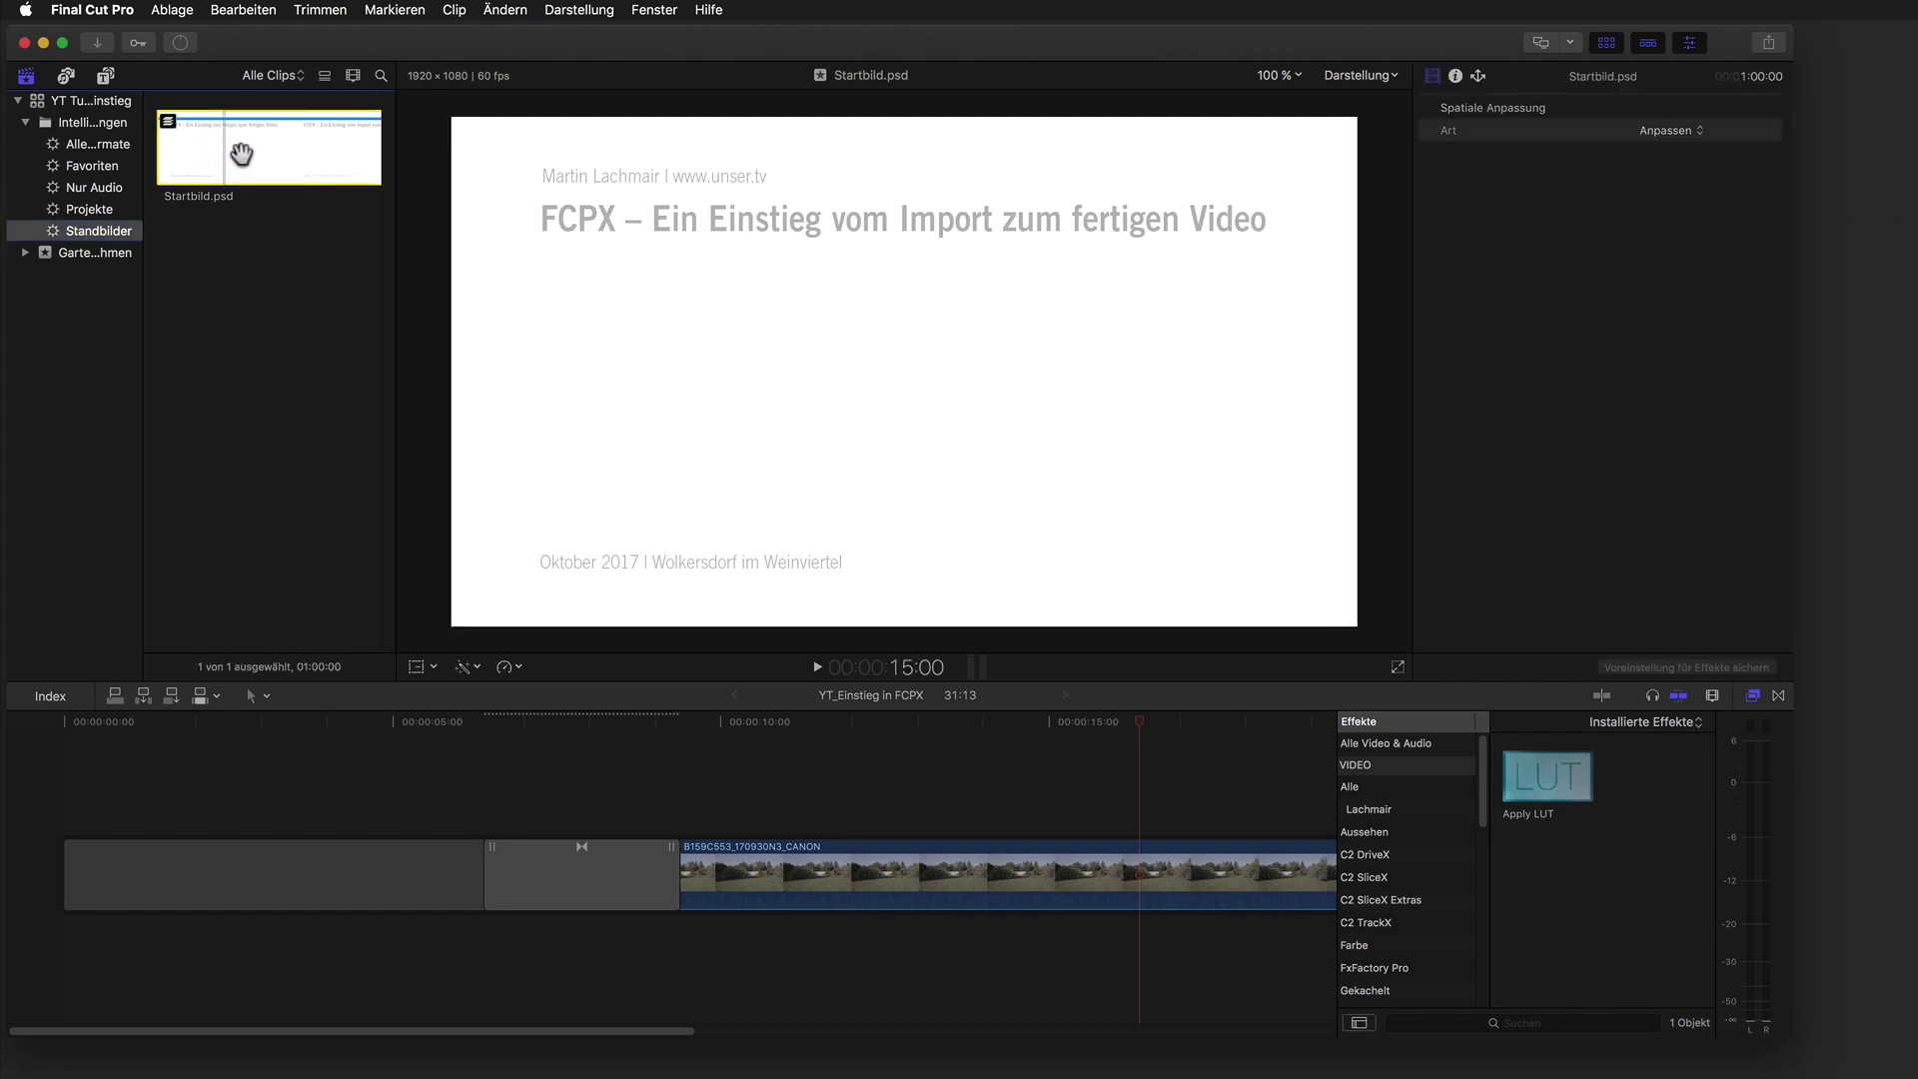
{"action": "mouse_move", "coordinate": [241, 152]}
{"action": "left_mouse_down"}
{"action": "mouse_move", "coordinate": [667, 791]}
{"action": "mouse_move", "coordinate": [781, 791]}
{"action": "left_mouse_up"}
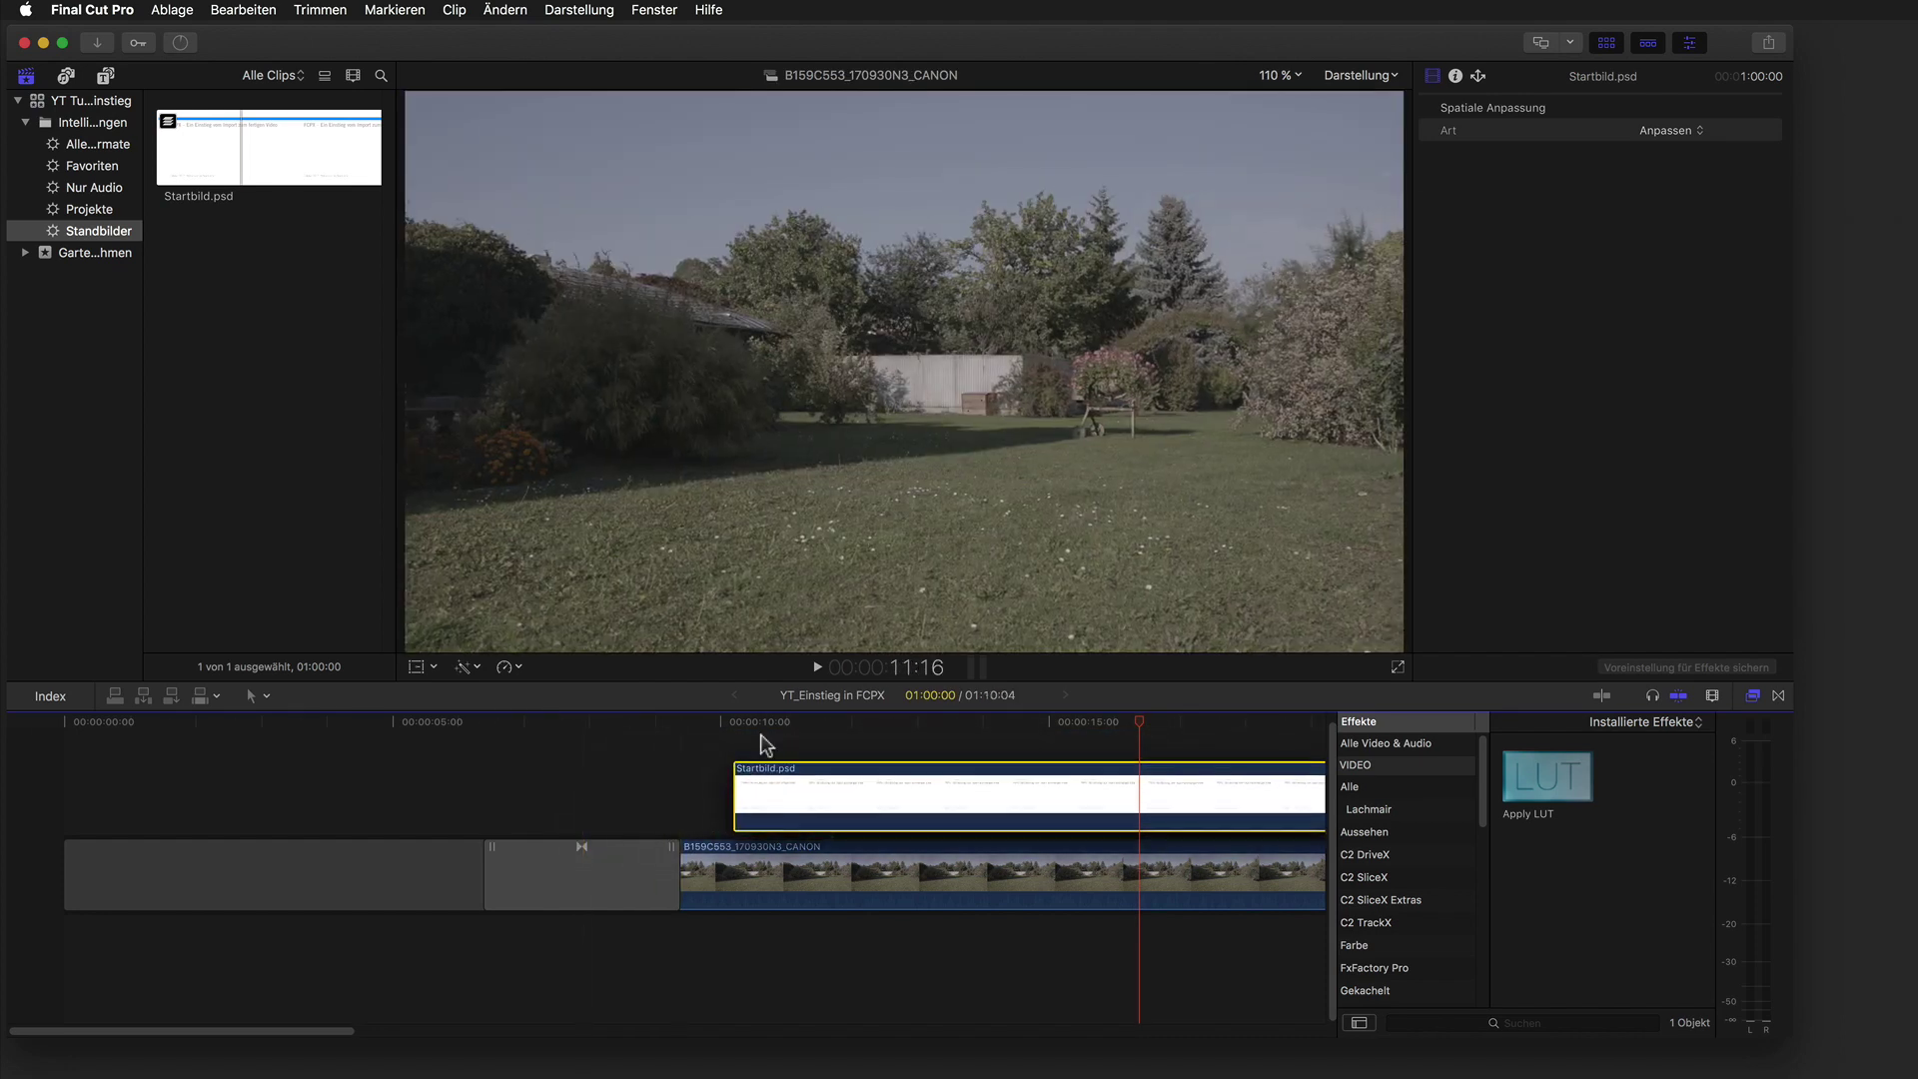
{"action": "left_click", "coordinate": [699, 719]}
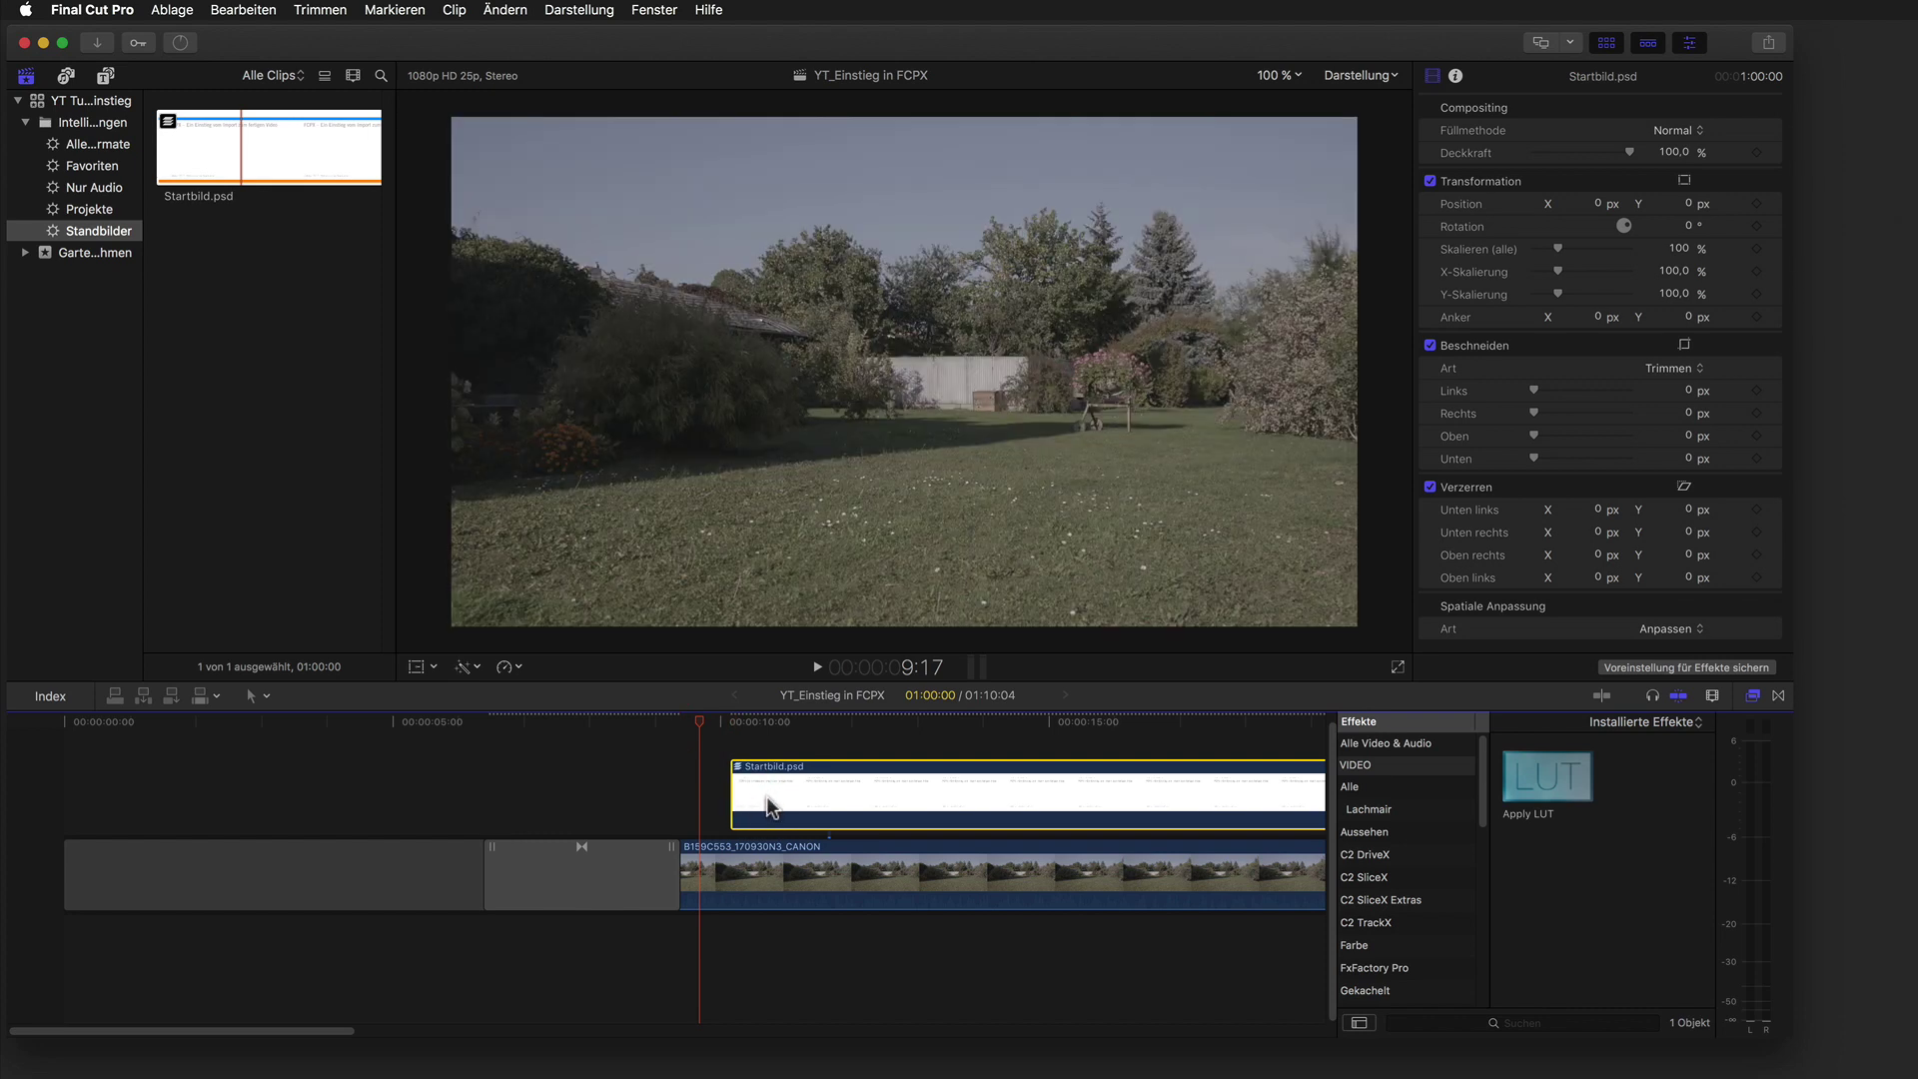
{"action": "key", "text": "space"}
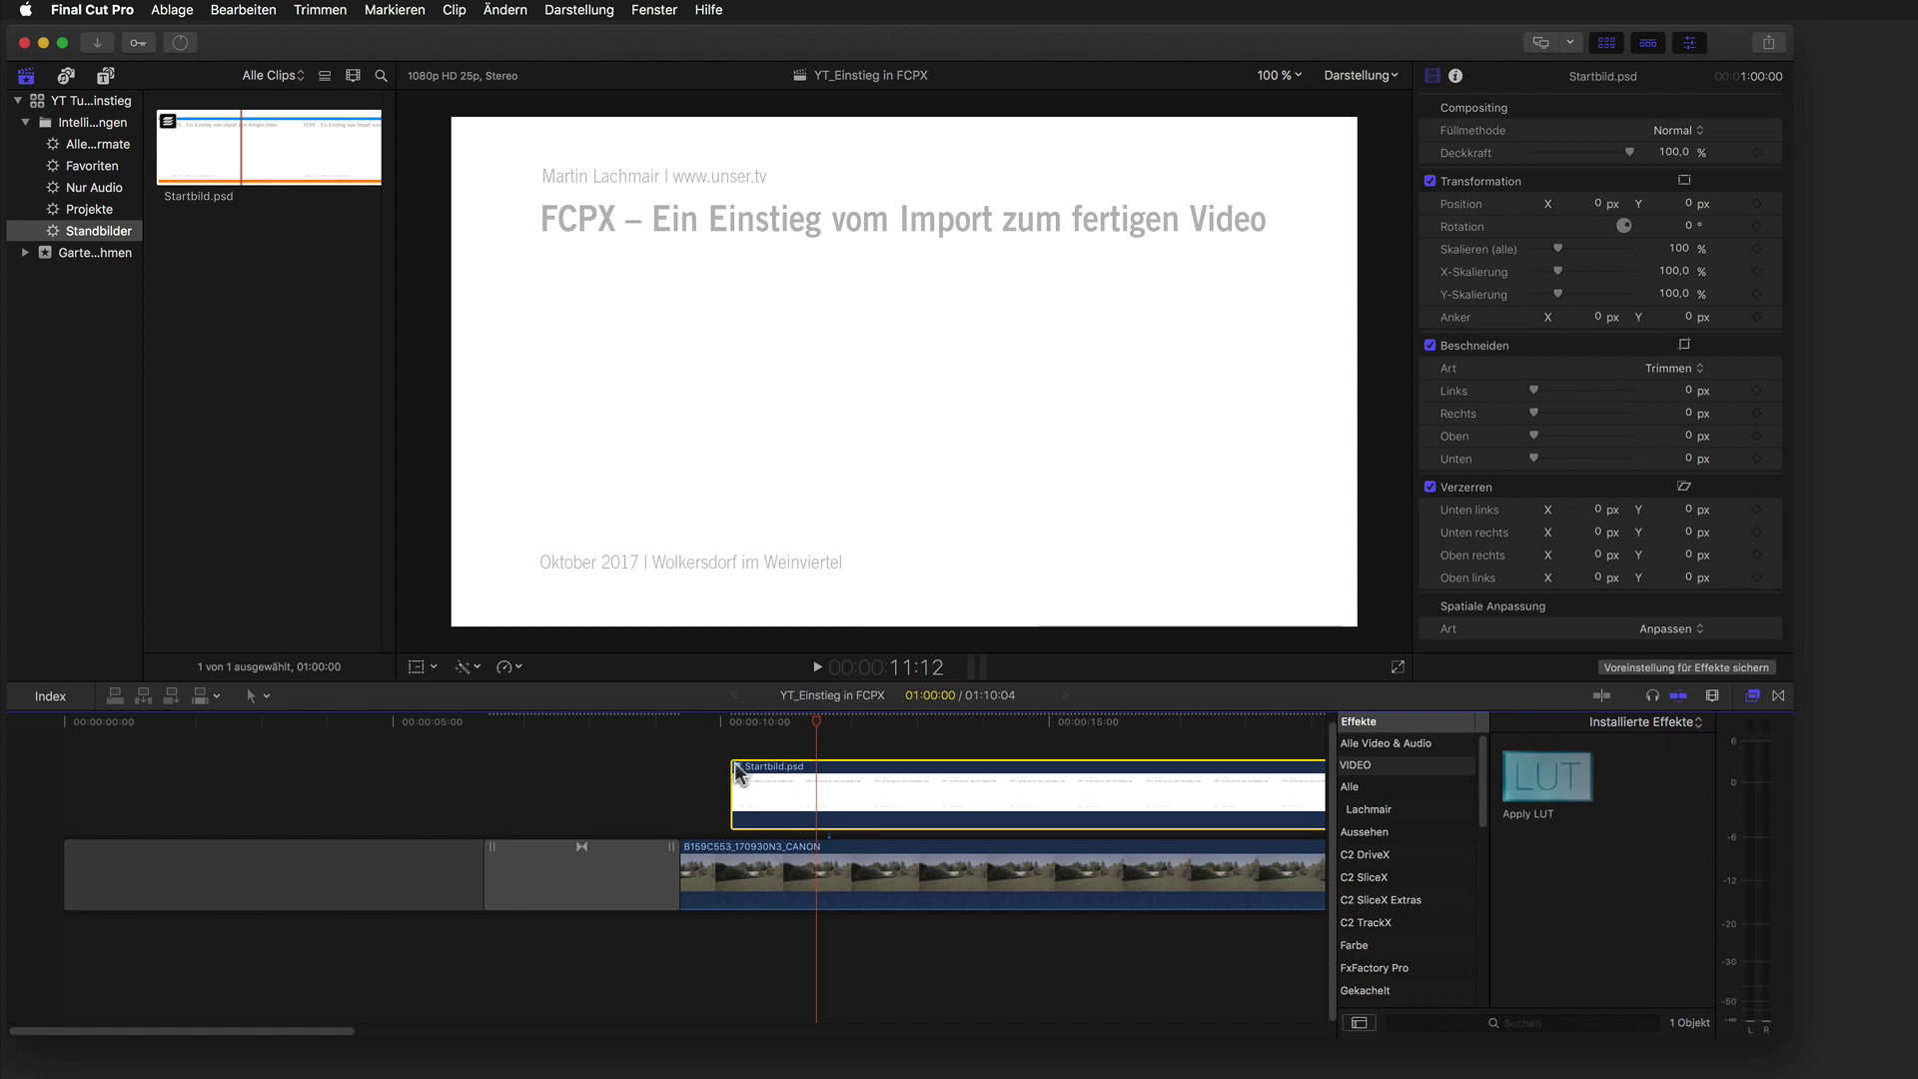
Open the Startbild.psd compound and disable its white Ebene 0 background layer.
{"action": "double_click", "coordinate": [740, 770]}
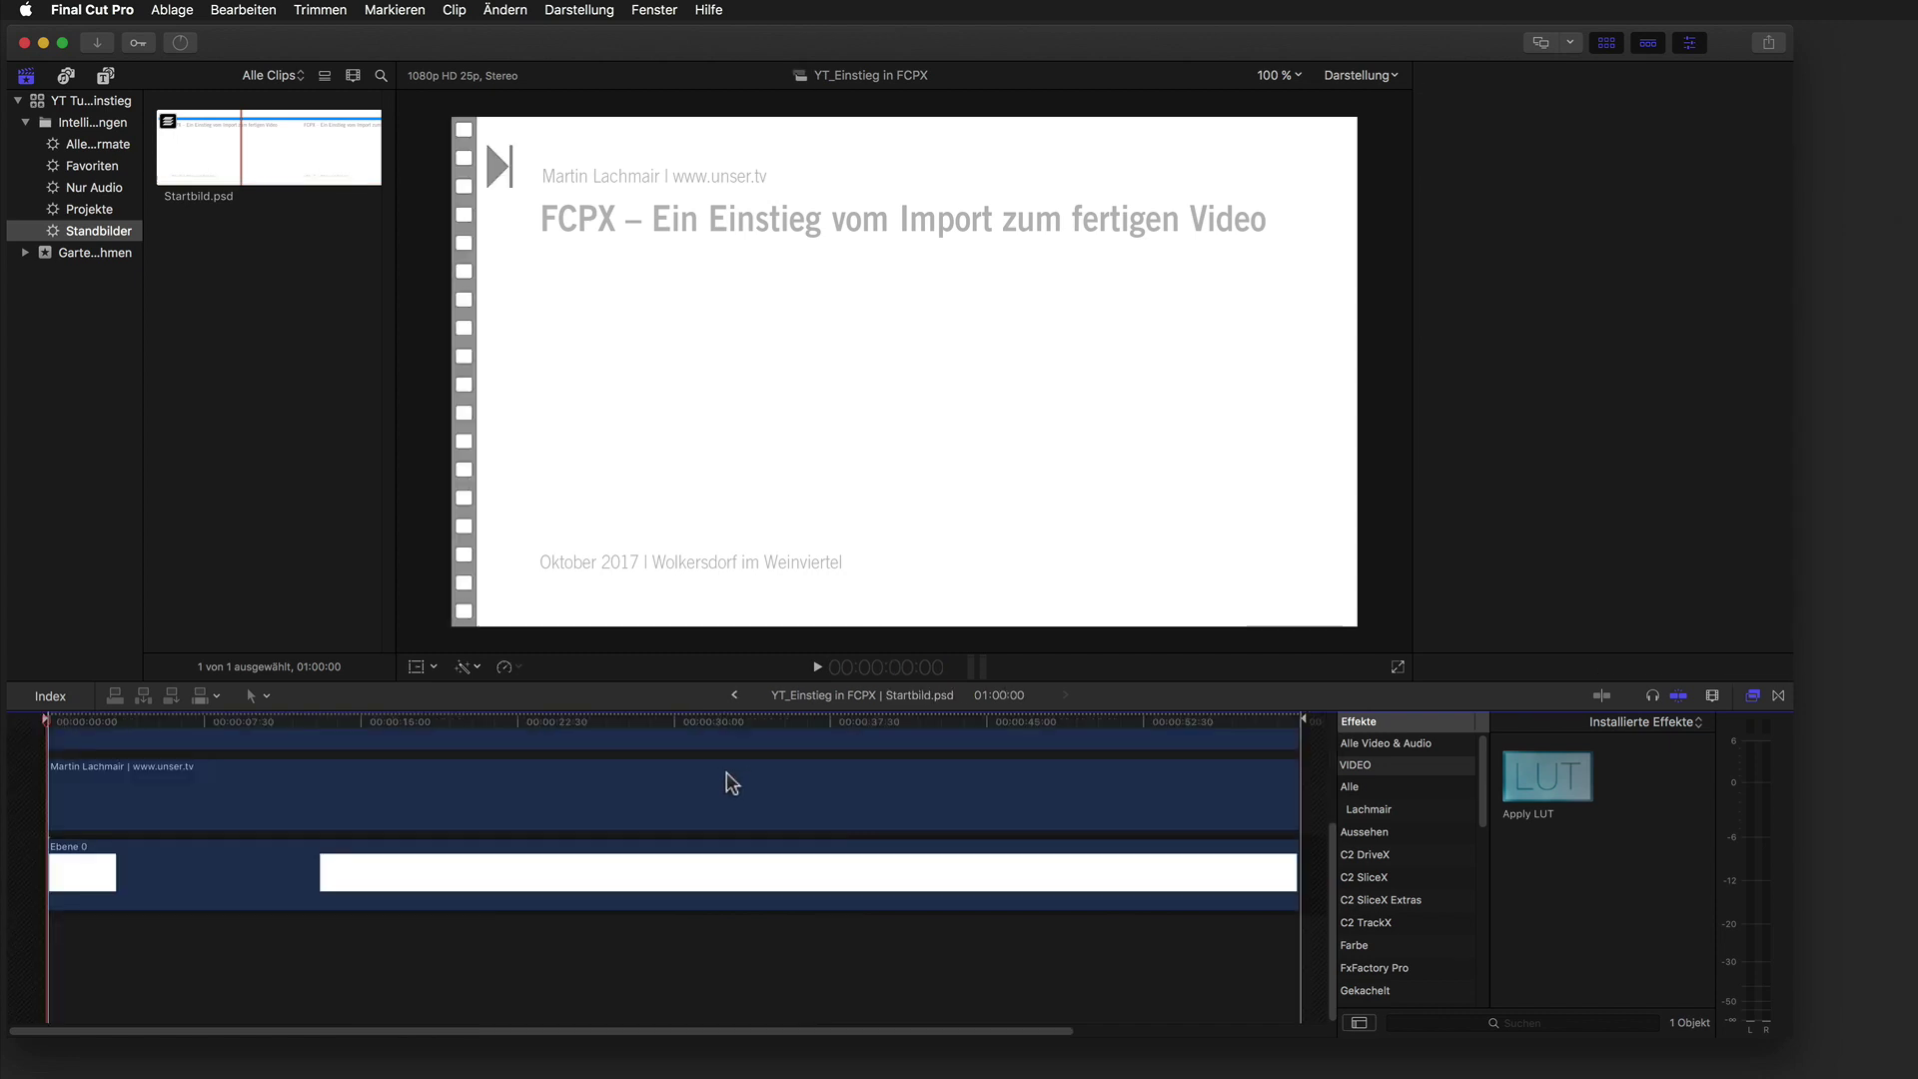
{"action": "scroll", "coordinate": [1321, 809], "scroll_direction": "up", "scroll_amount": 3}
{"action": "scroll", "coordinate": [1320, 779], "scroll_direction": "up", "scroll_amount": 1}
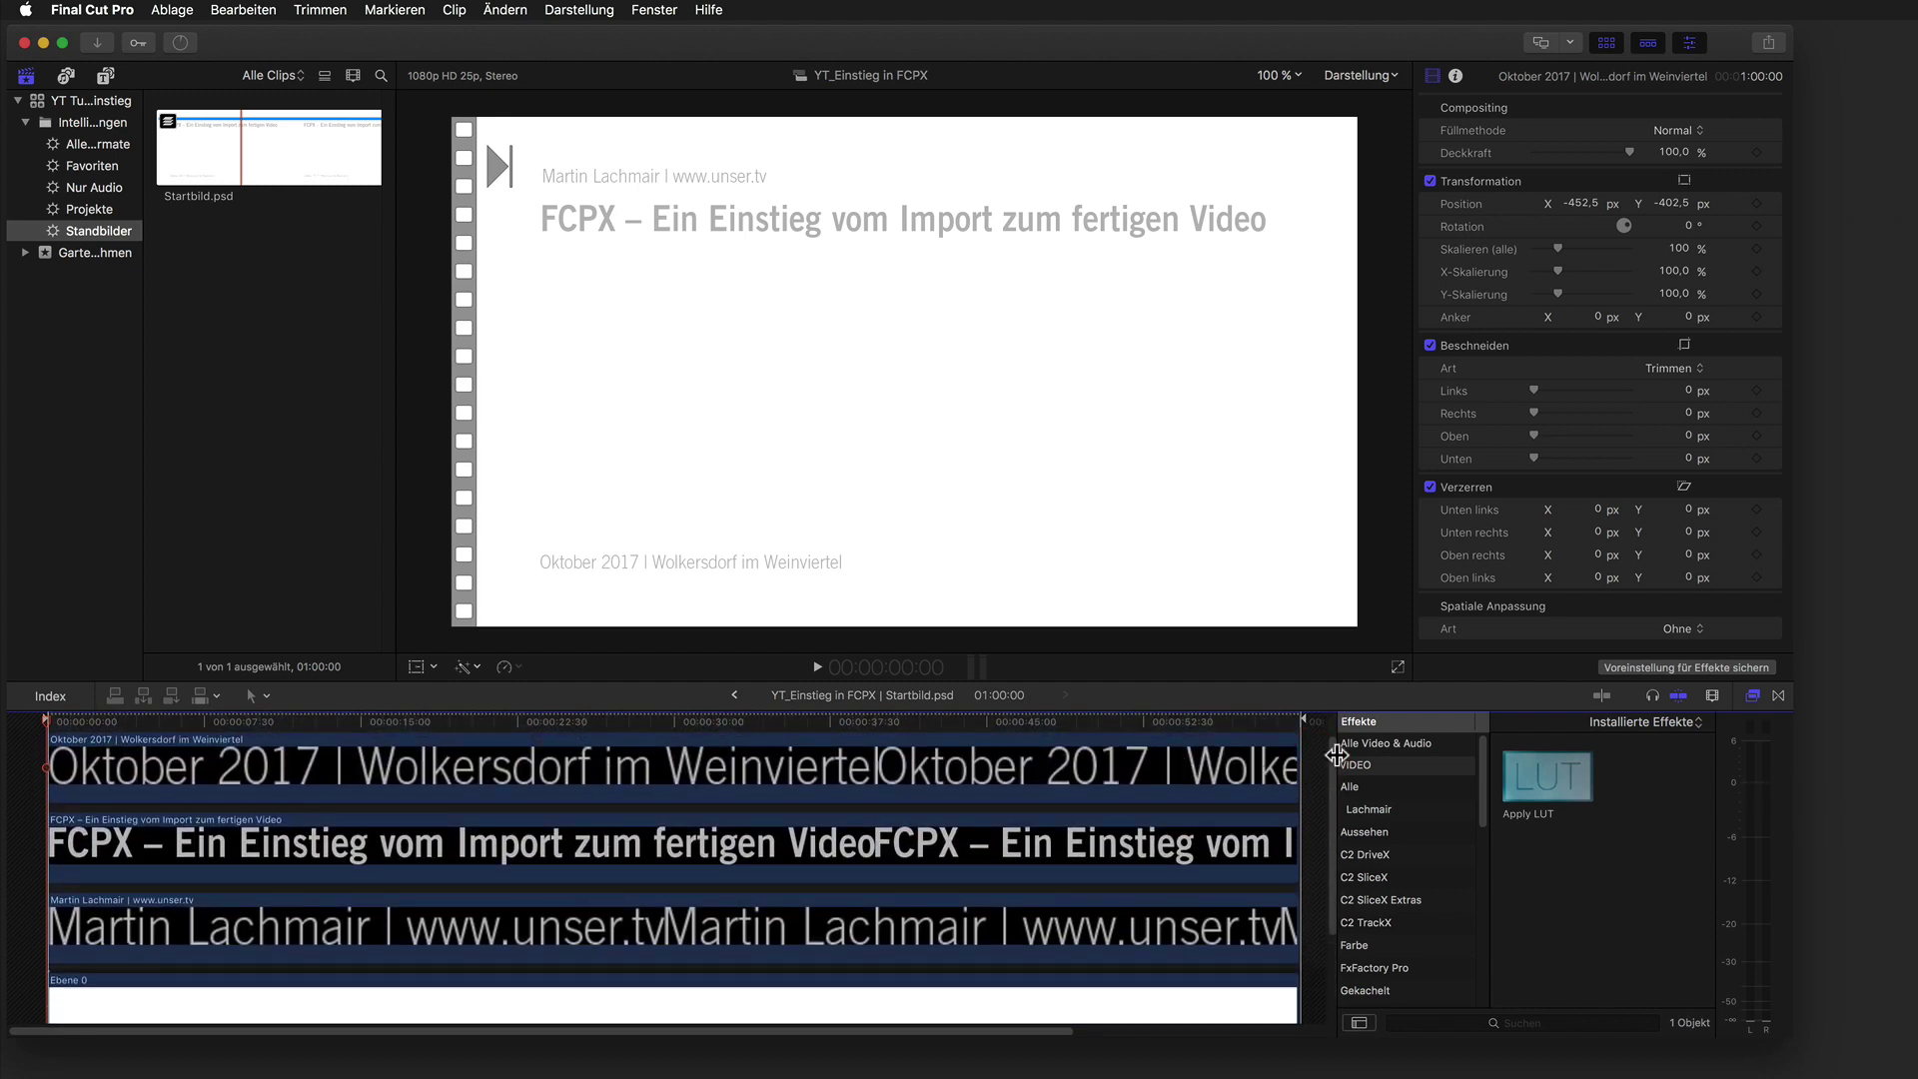
{"action": "scroll", "coordinate": [1337, 756], "scroll_direction": "down", "scroll_amount": 3}
{"action": "scroll", "coordinate": [1336, 757], "scroll_direction": "up", "scroll_amount": 2}
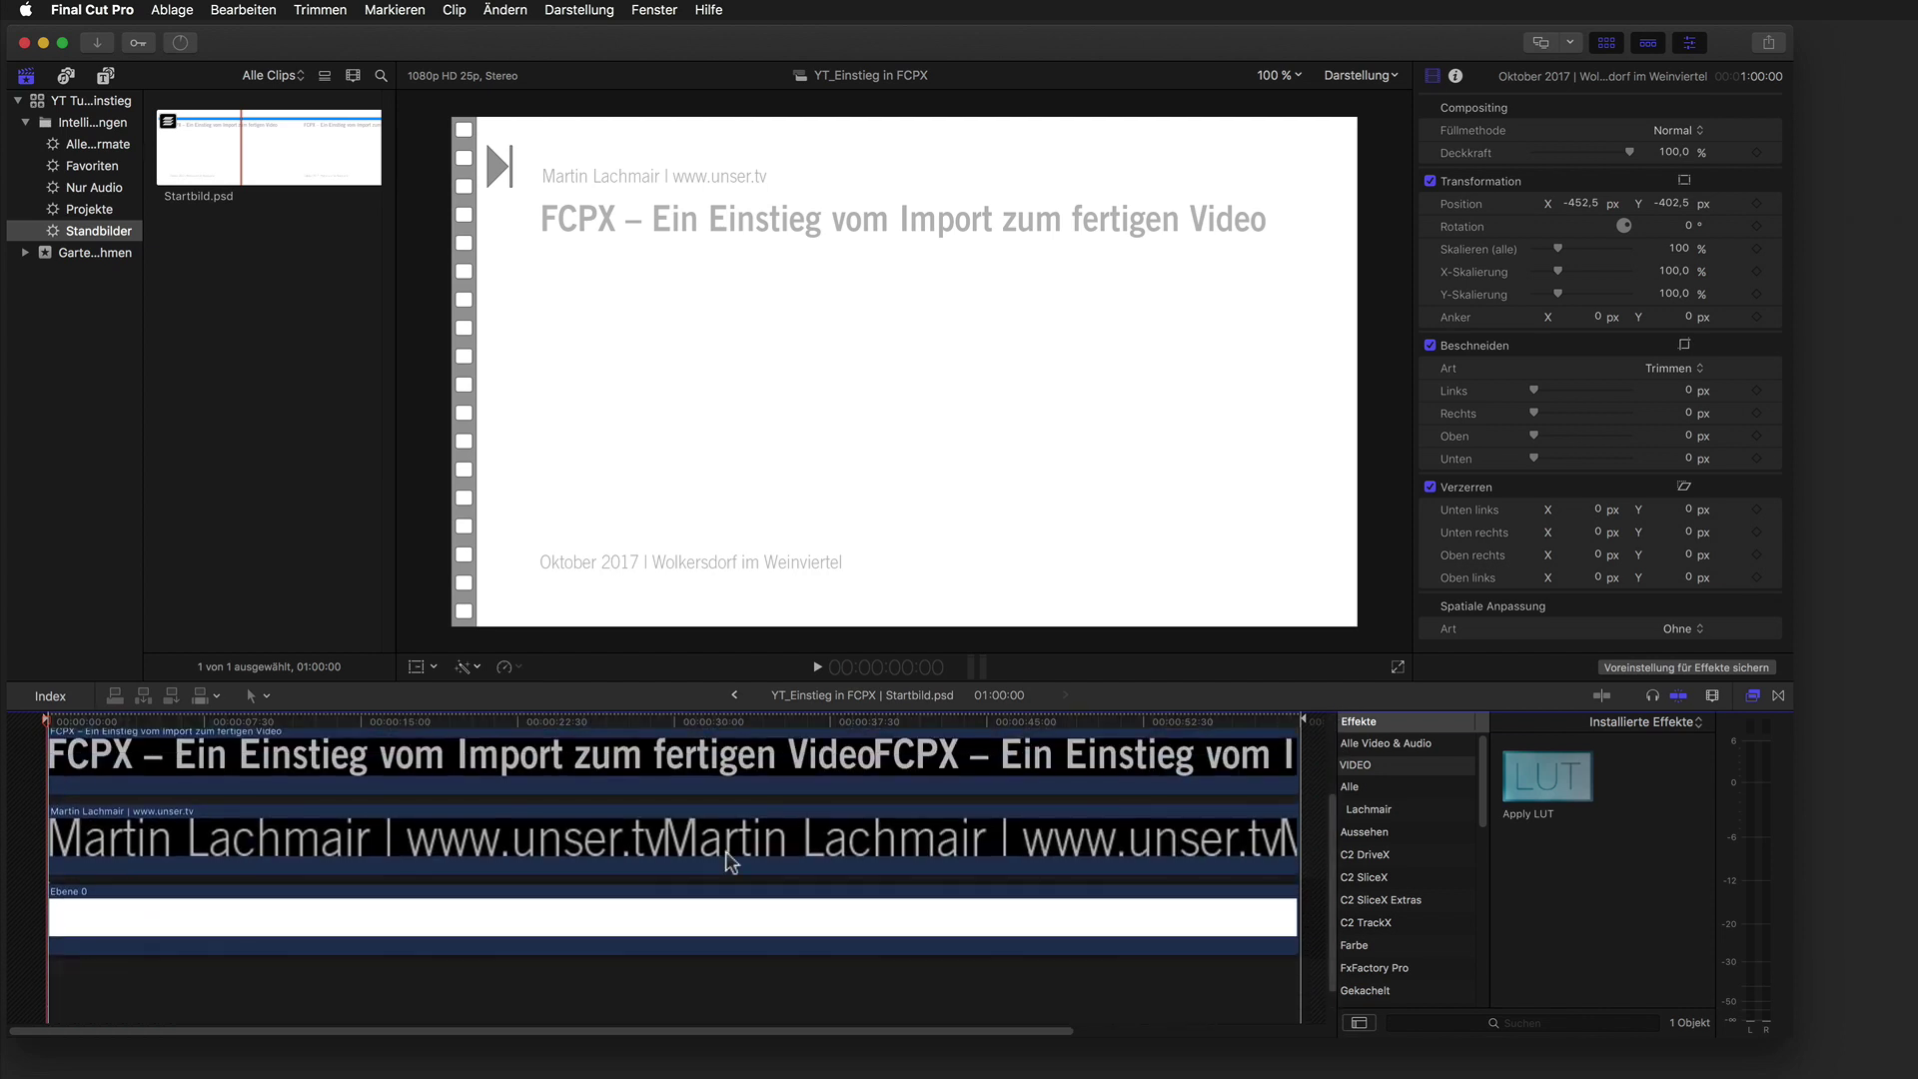
{"action": "left_click", "coordinate": [443, 924]}
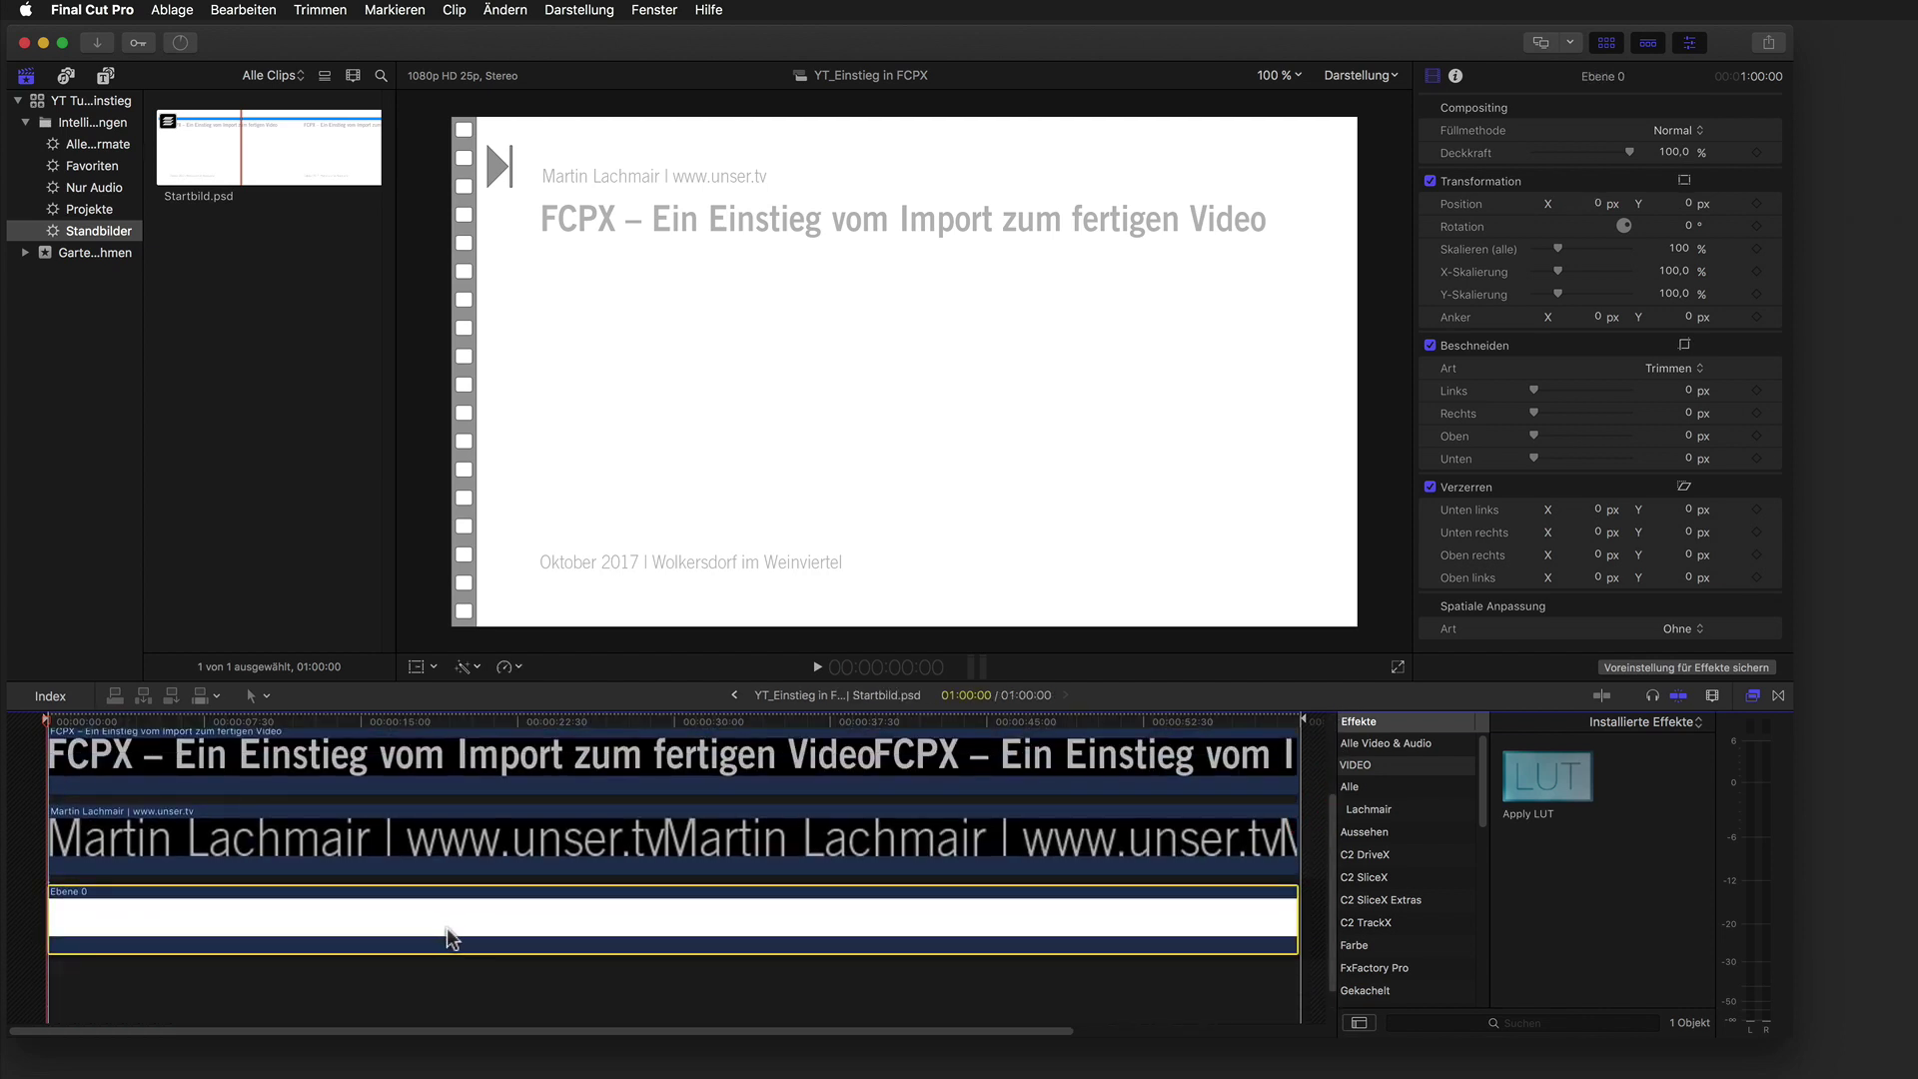
{"action": "key", "text": "v"}
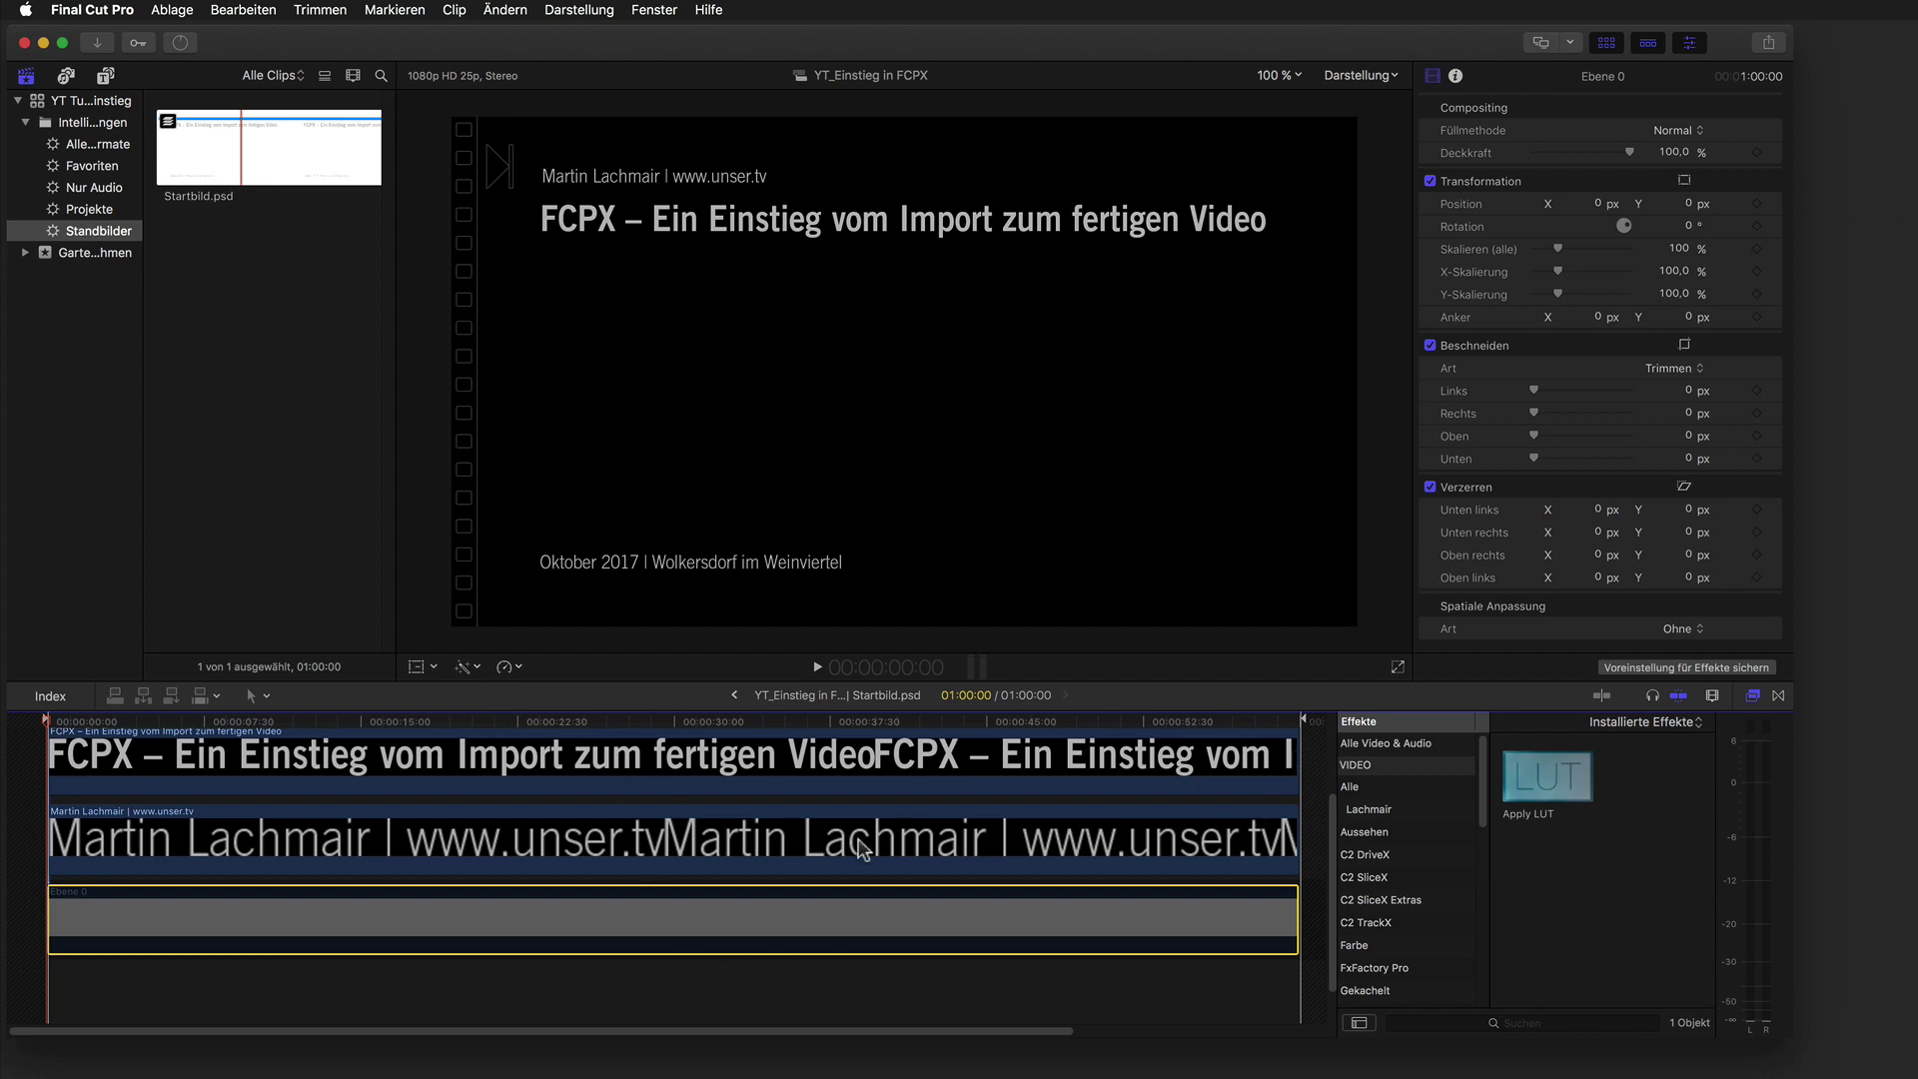
Disable the author-line, FCPX – Ein Einstieg and Oktober 2017 title layers.
{"action": "scroll", "coordinate": [1333, 789], "scroll_direction": "up", "scroll_amount": 3}
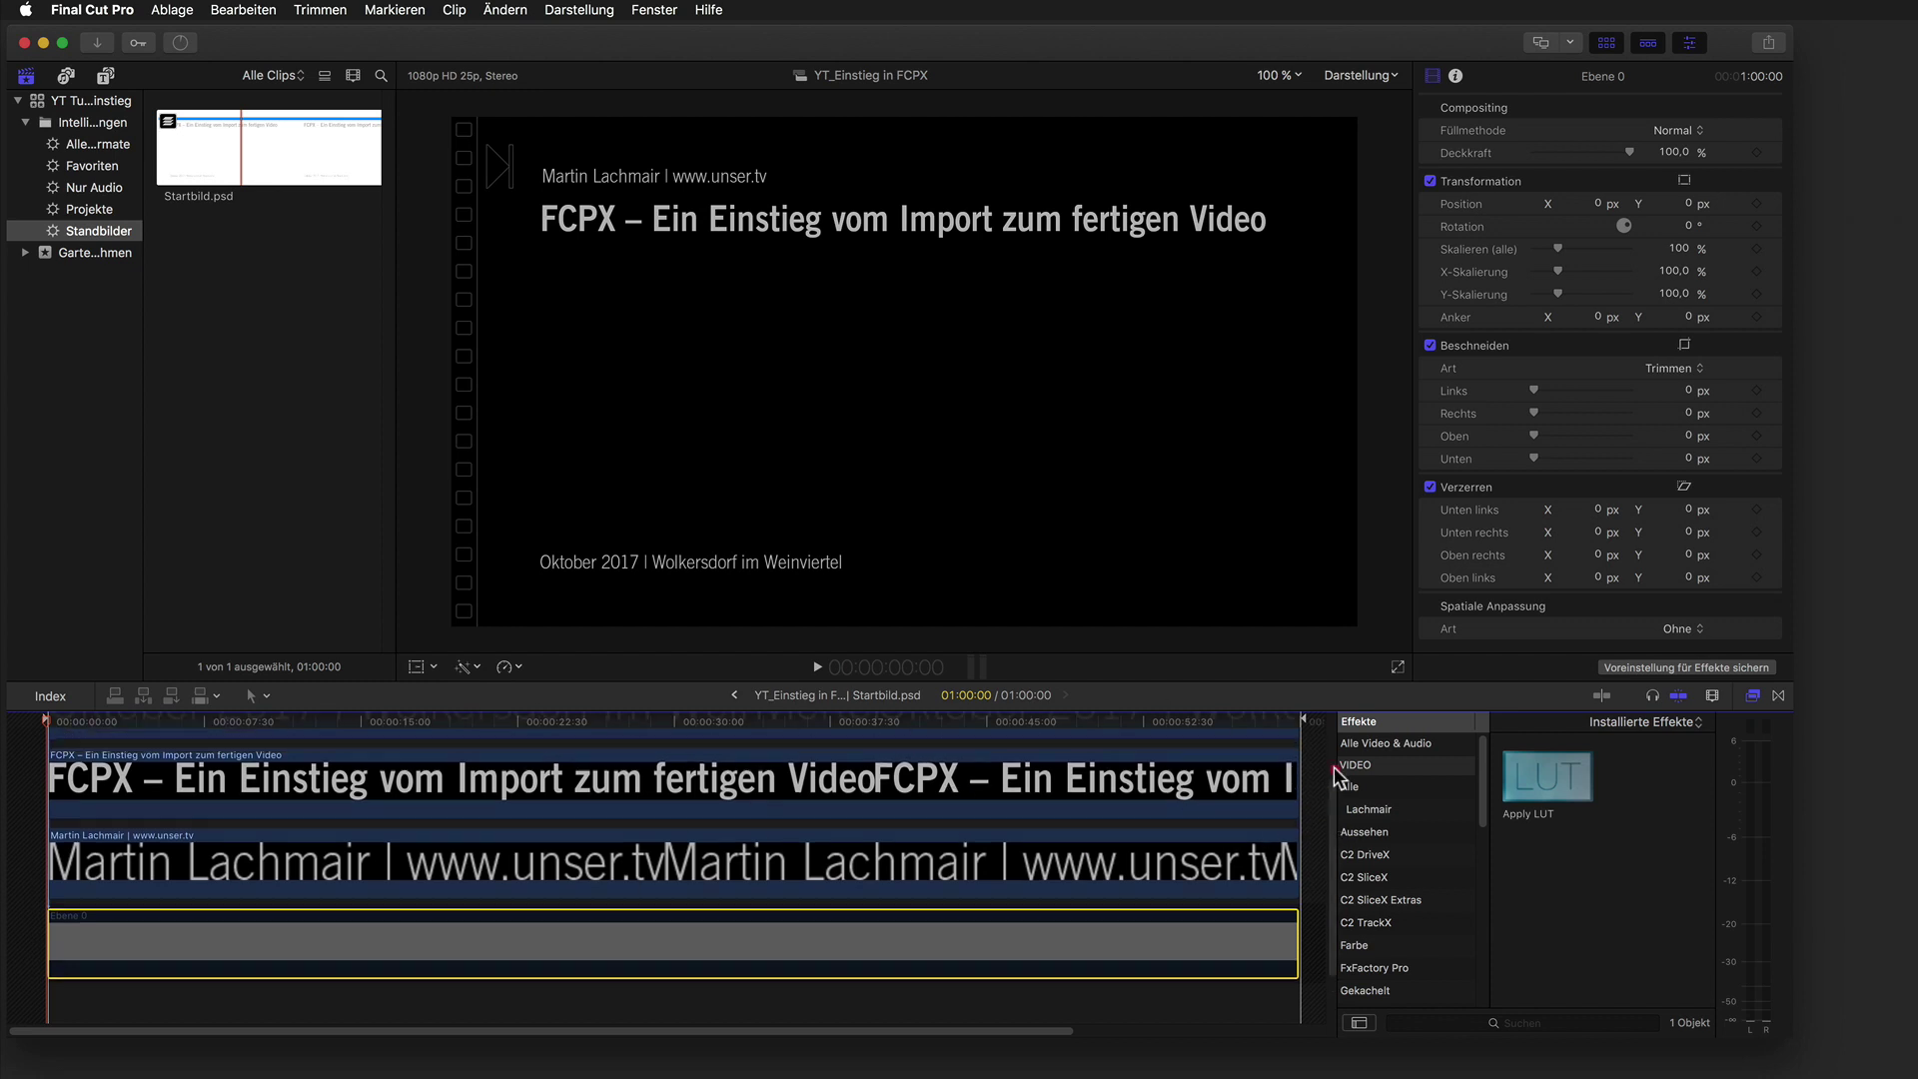
{"action": "scroll", "coordinate": [1333, 779], "scroll_direction": "up", "scroll_amount": 2}
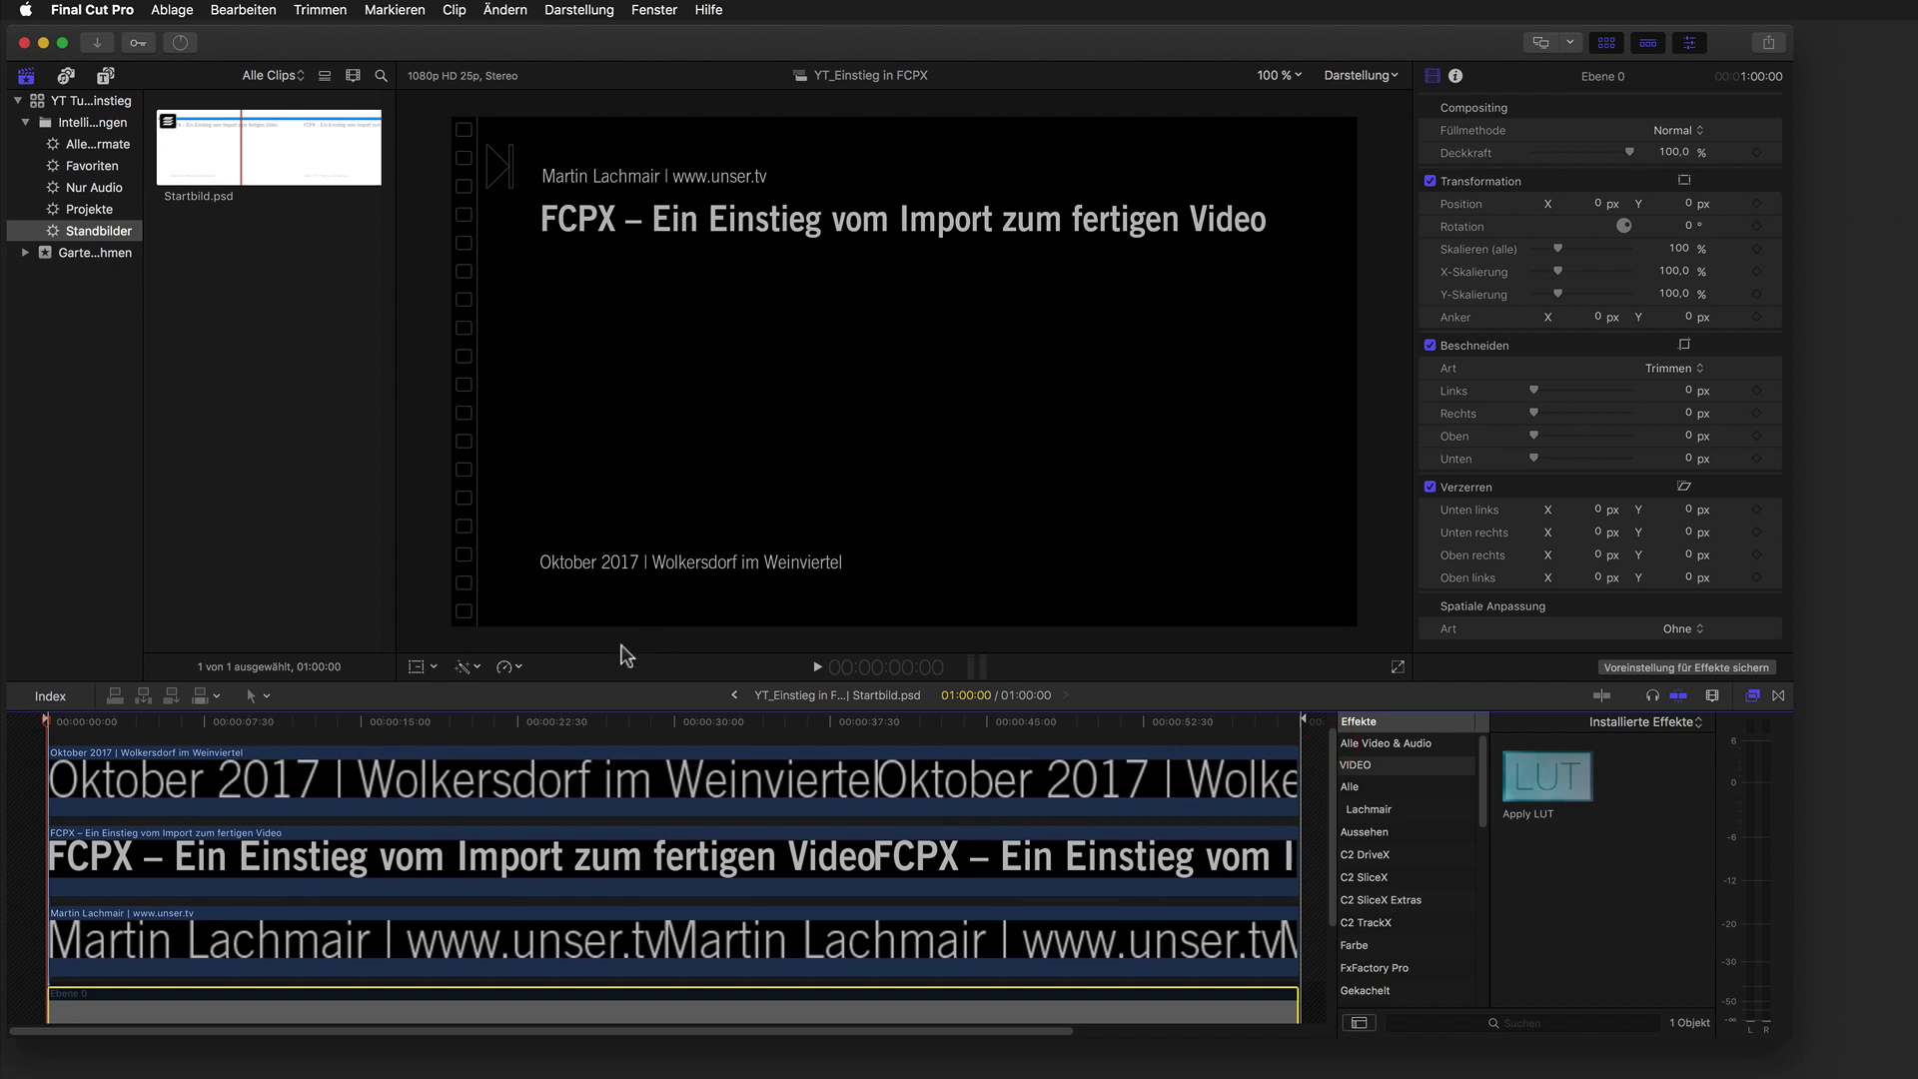
{"action": "left_click", "coordinate": [311, 949]}
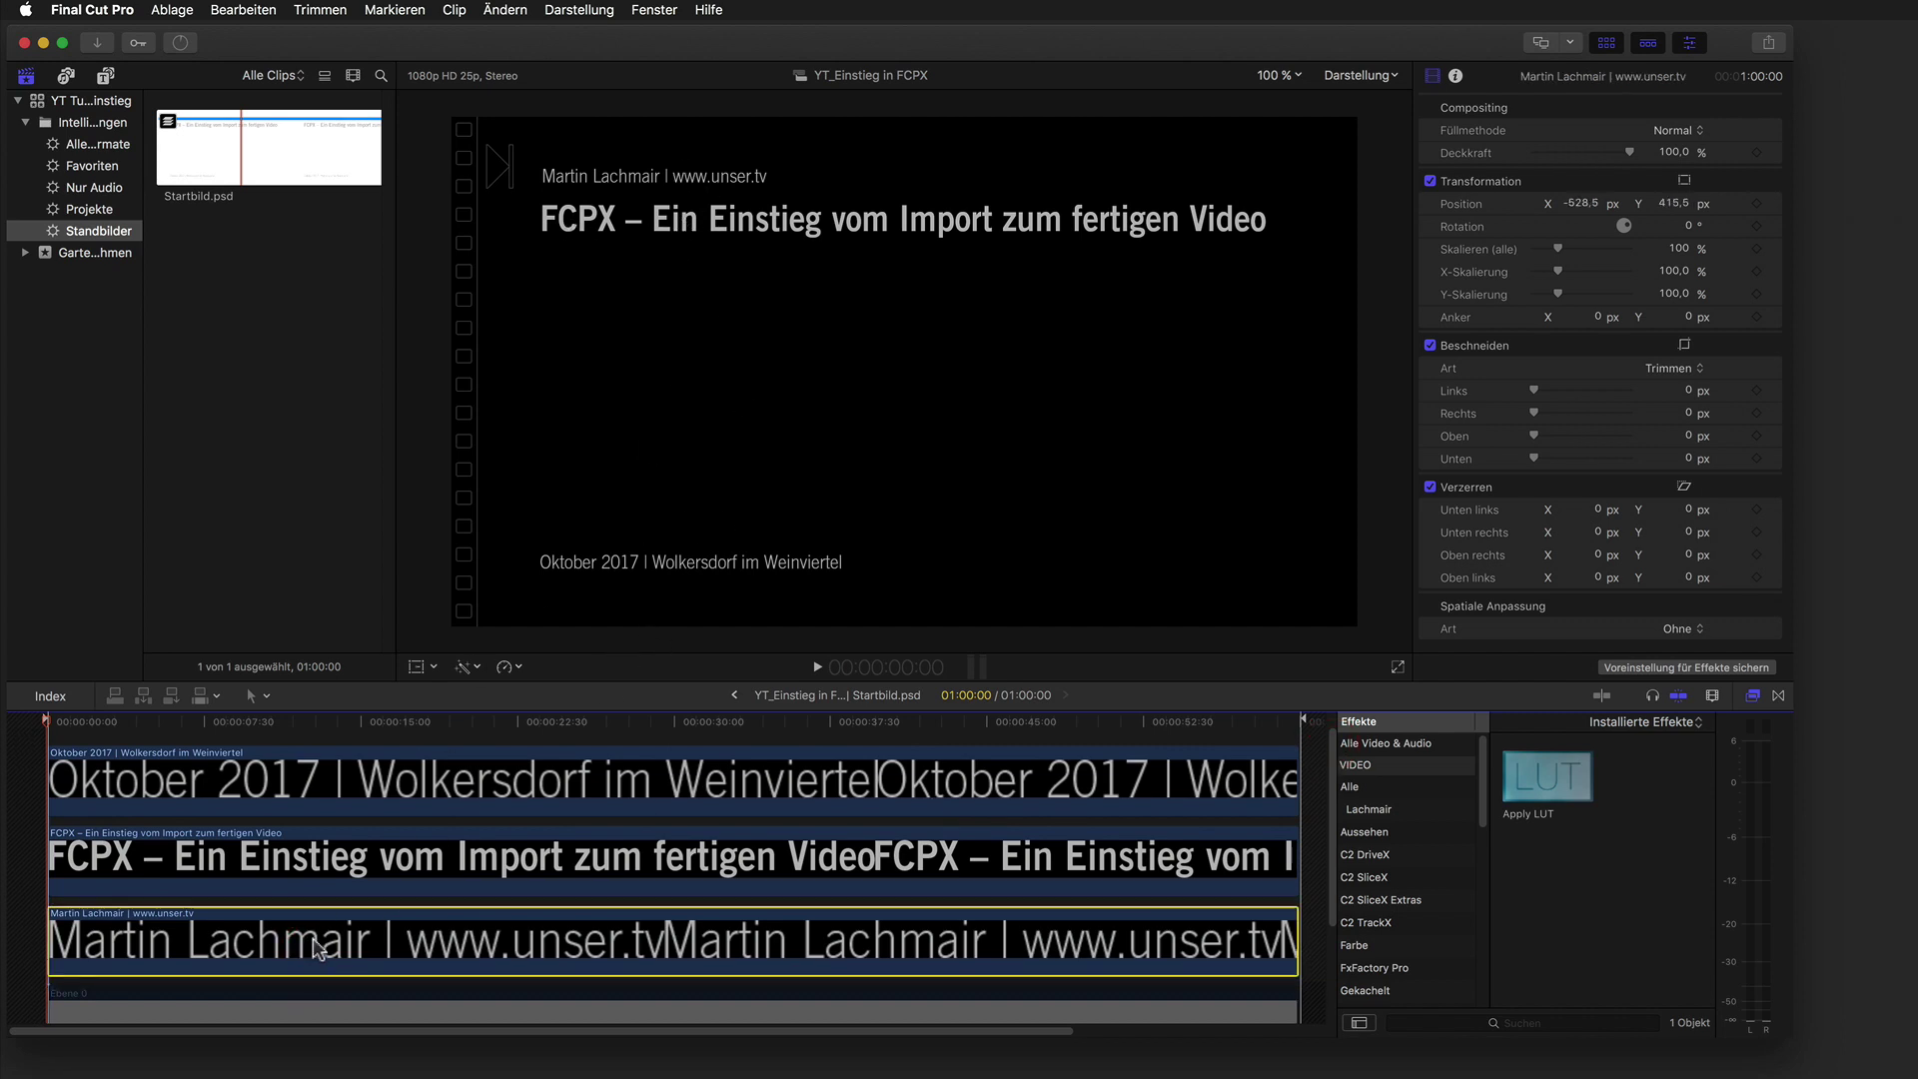
{"action": "key", "text": "v"}
{"action": "left_click", "coordinate": [318, 865]}
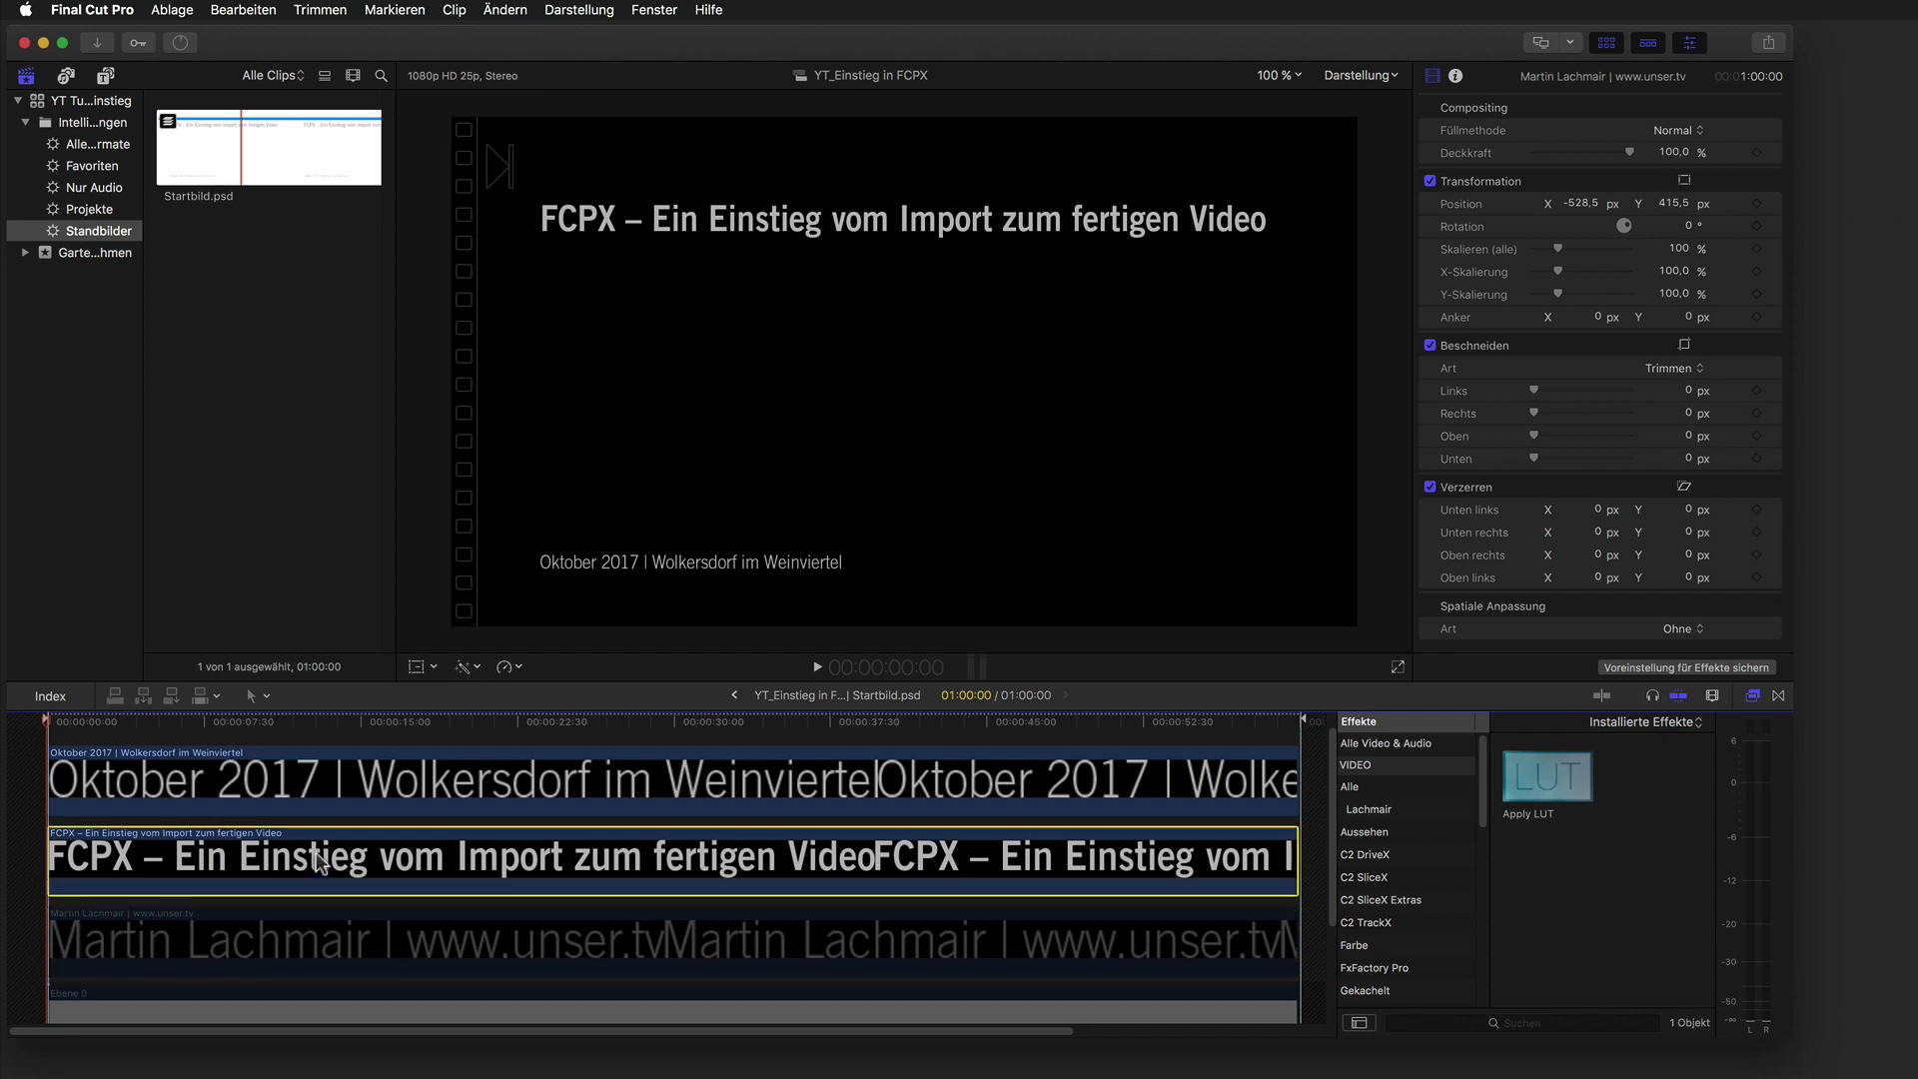
{"action": "key", "text": "v"}
{"action": "left_click", "coordinate": [320, 799]}
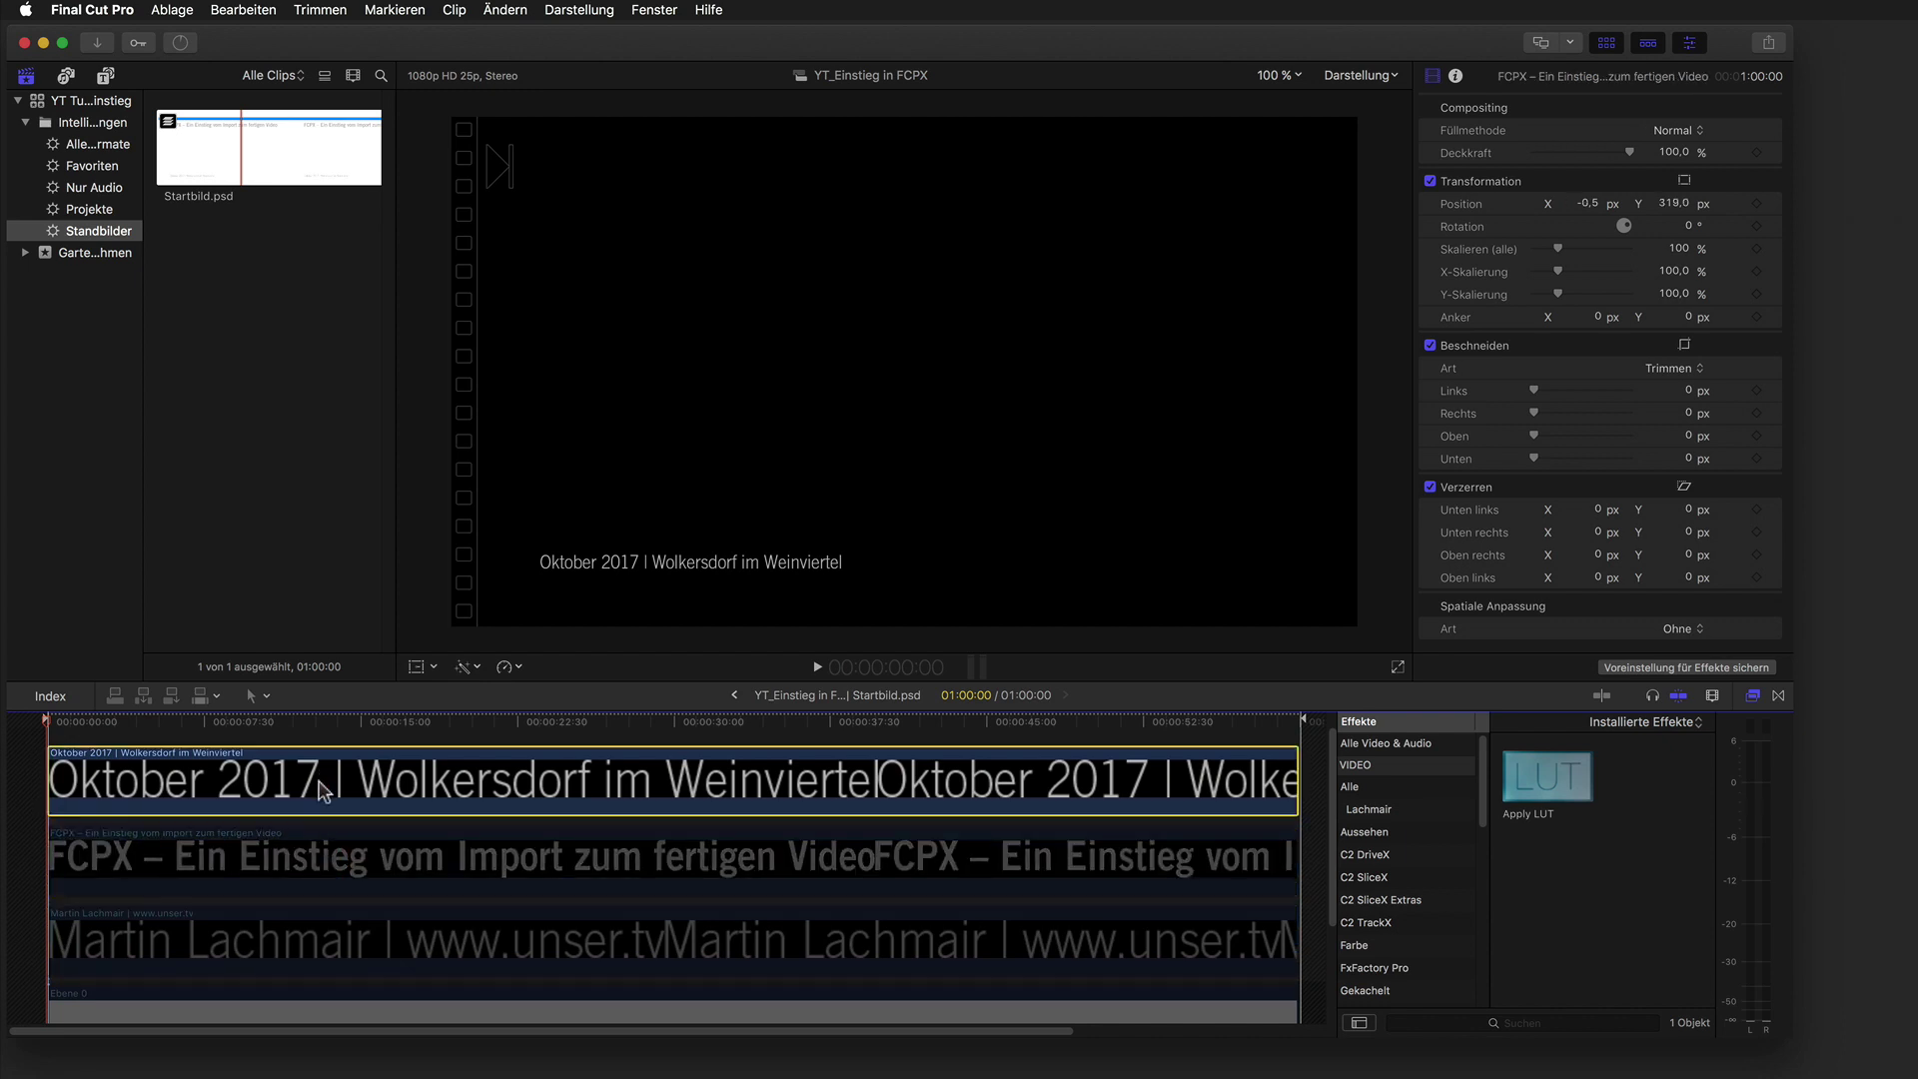
{"action": "key", "text": "v"}
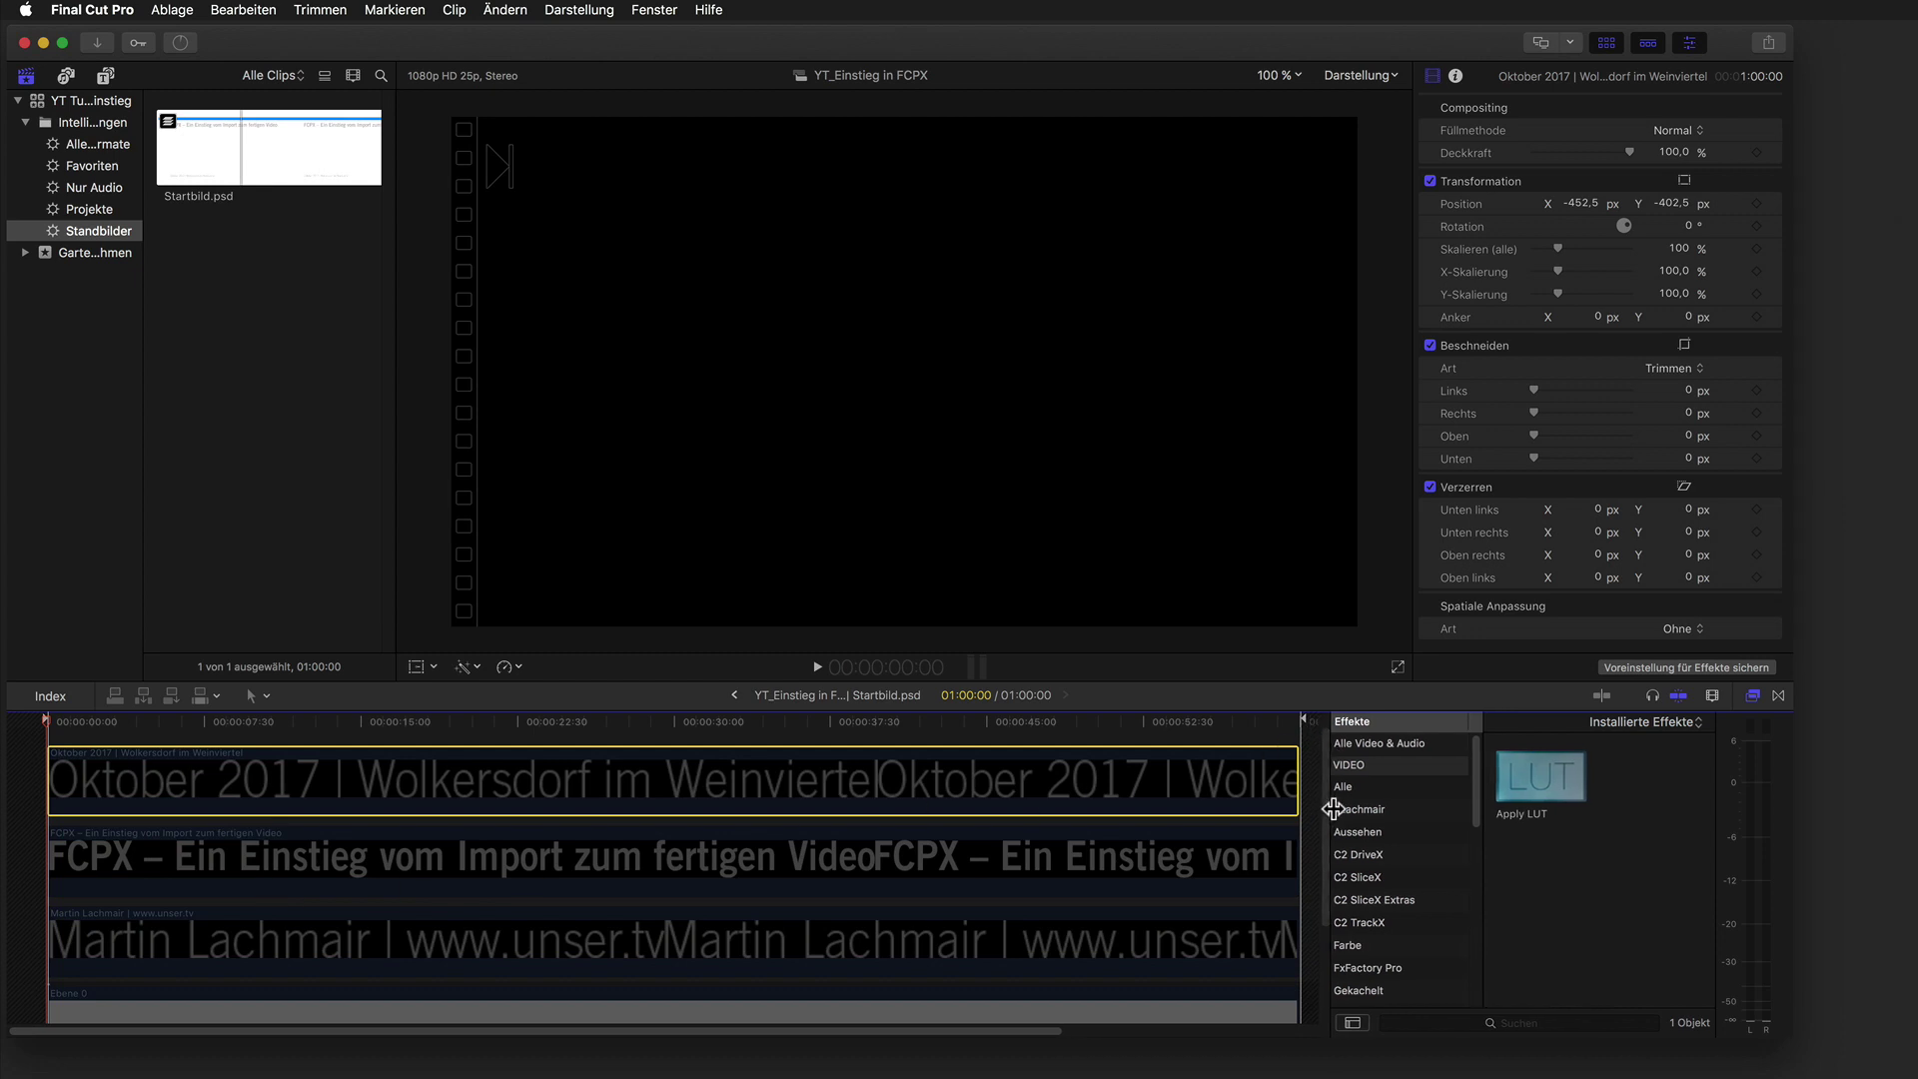
{"action": "scroll", "coordinate": [1324, 829], "scroll_direction": "down", "scroll_amount": 3}
{"action": "scroll", "coordinate": [1323, 847], "scroll_direction": "up", "scroll_amount": 3}
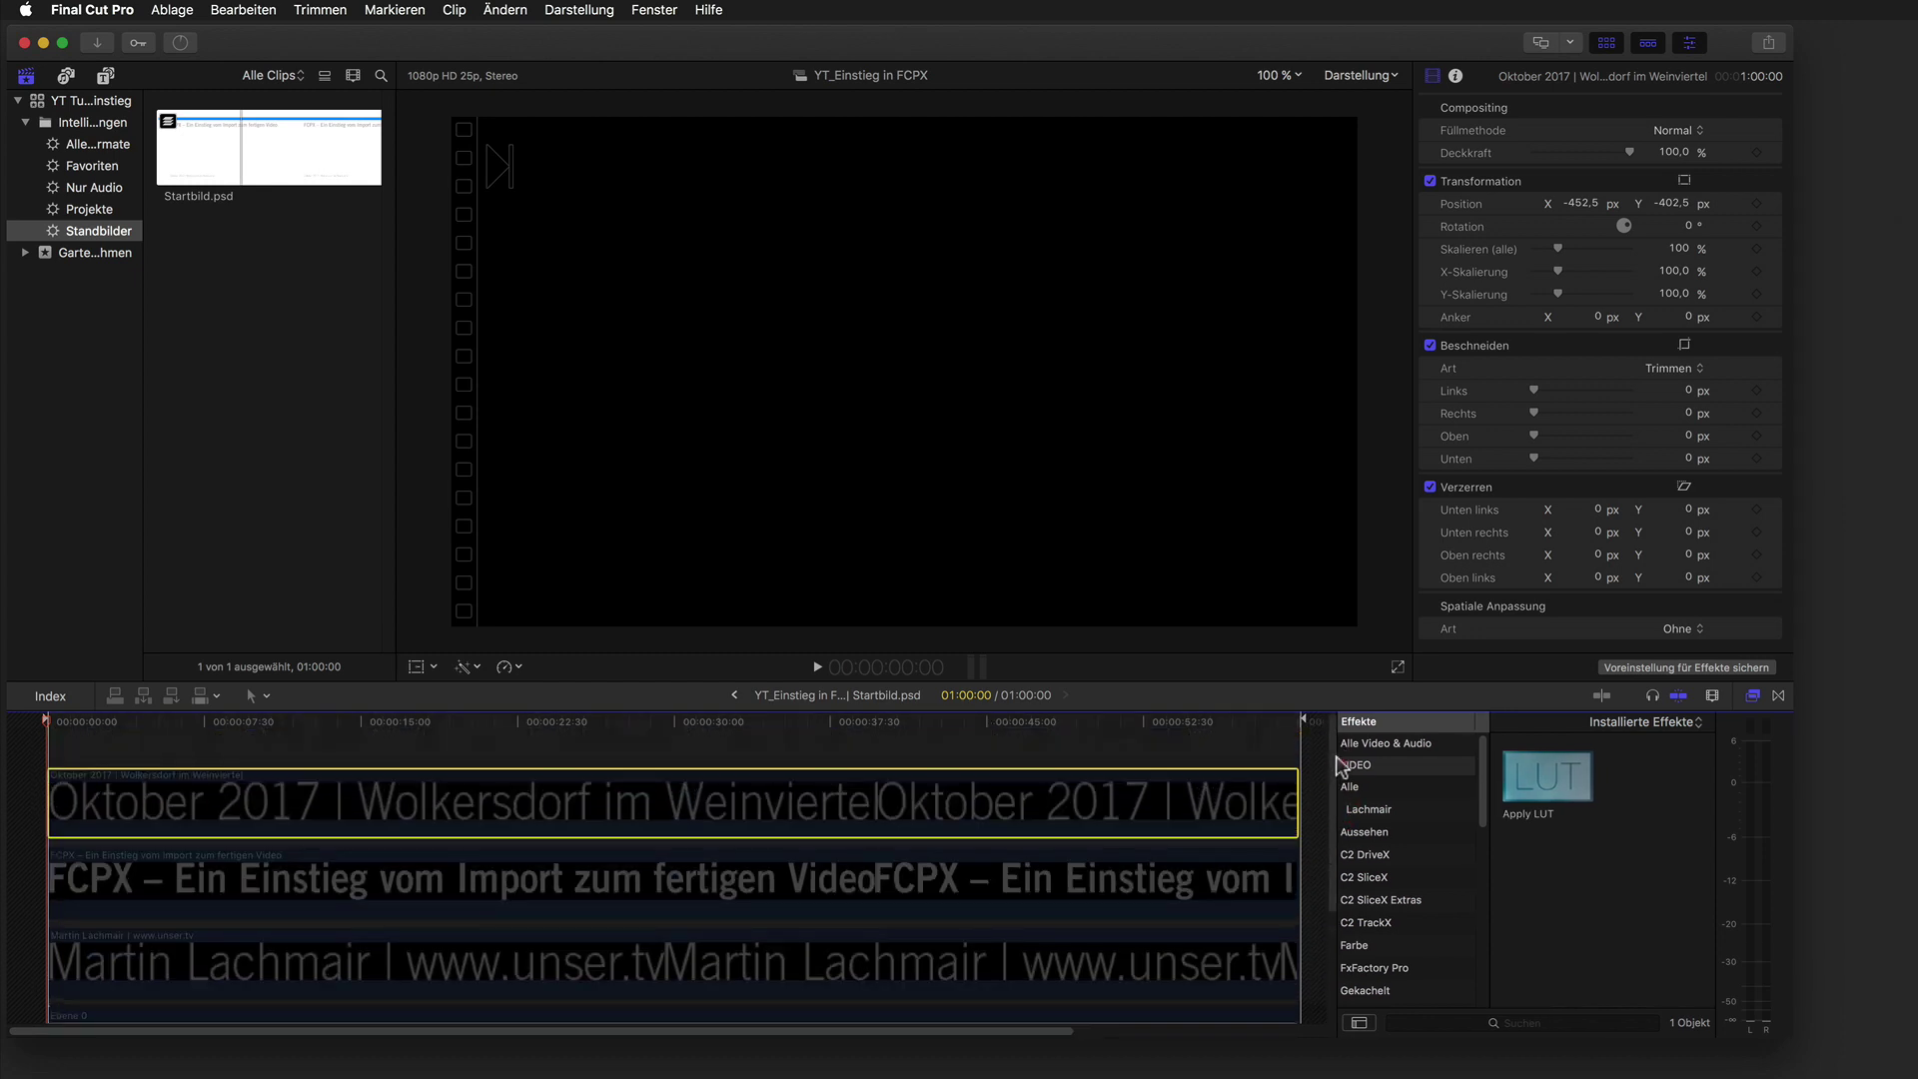
{"action": "left_click", "coordinate": [425, 936]}
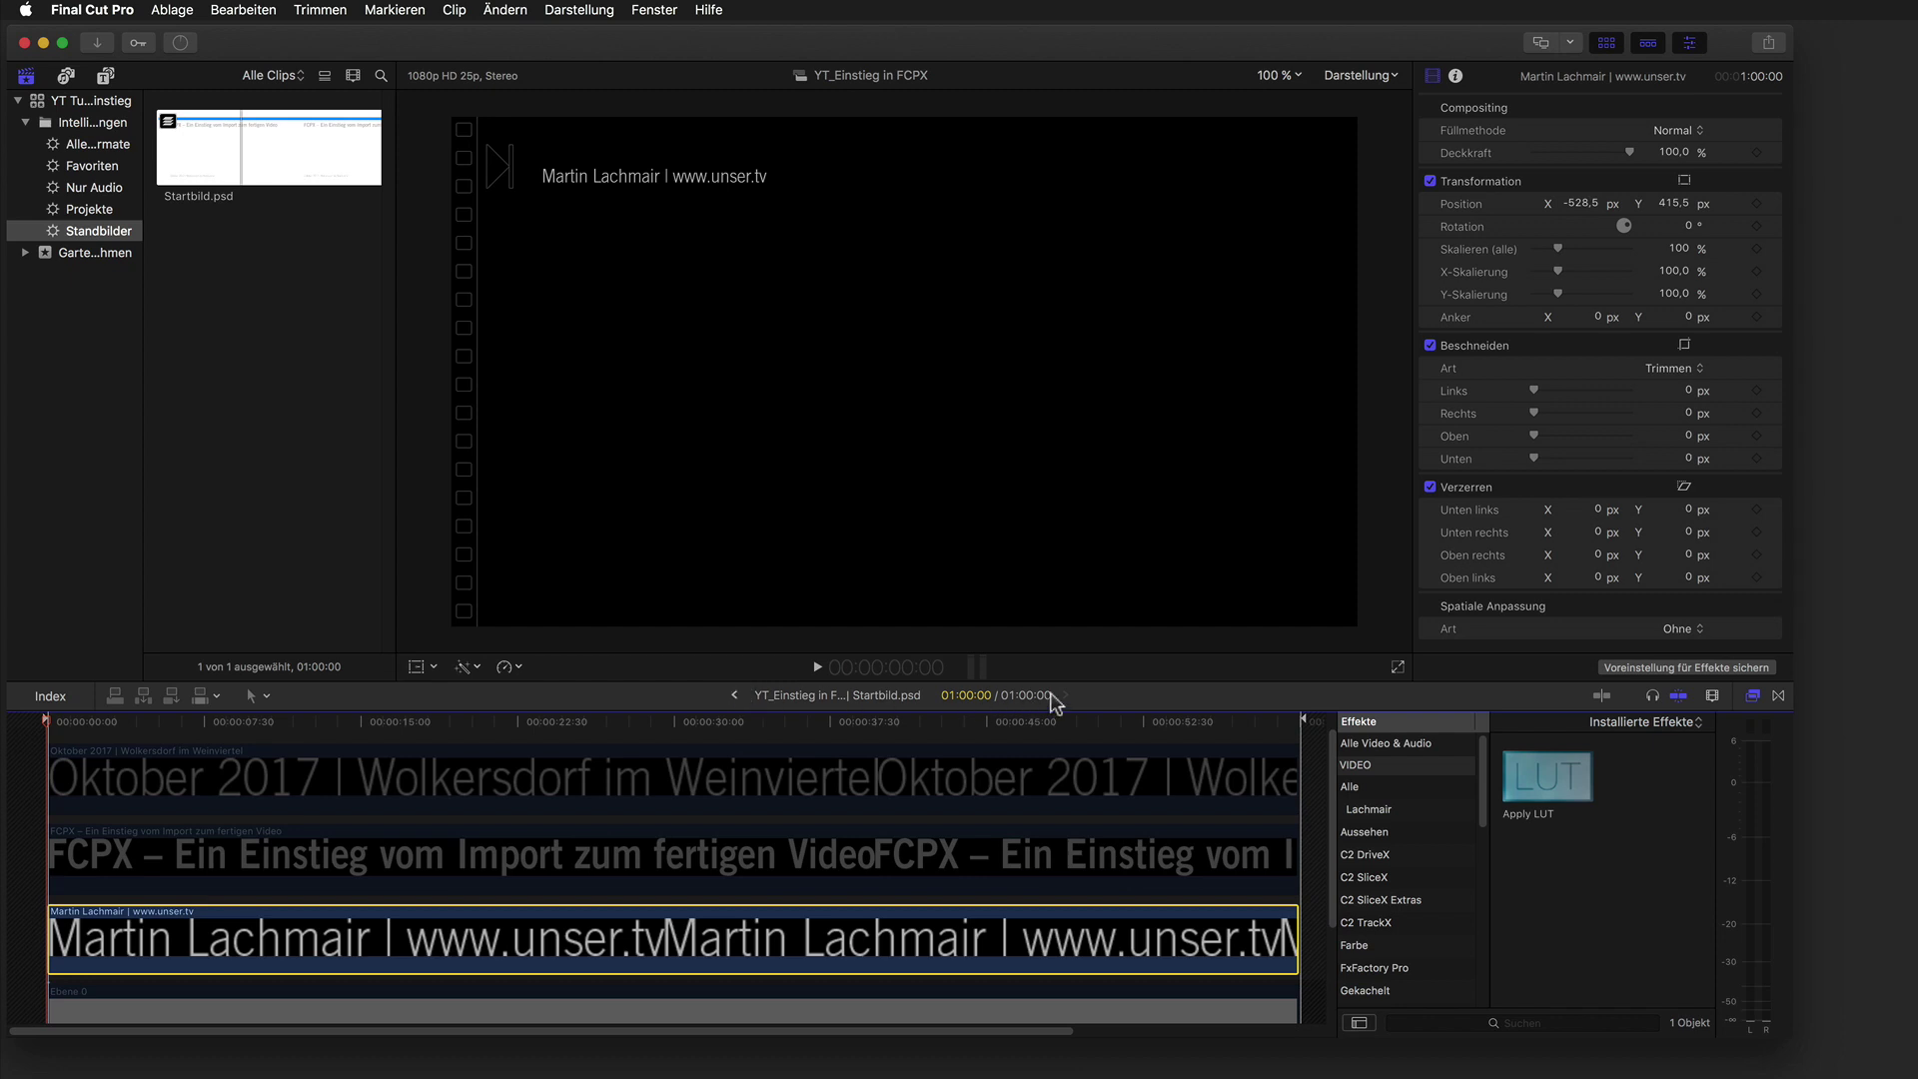
{"action": "left_click_drag", "start_coordinate": [735, 699], "coordinate": [796, 713]}
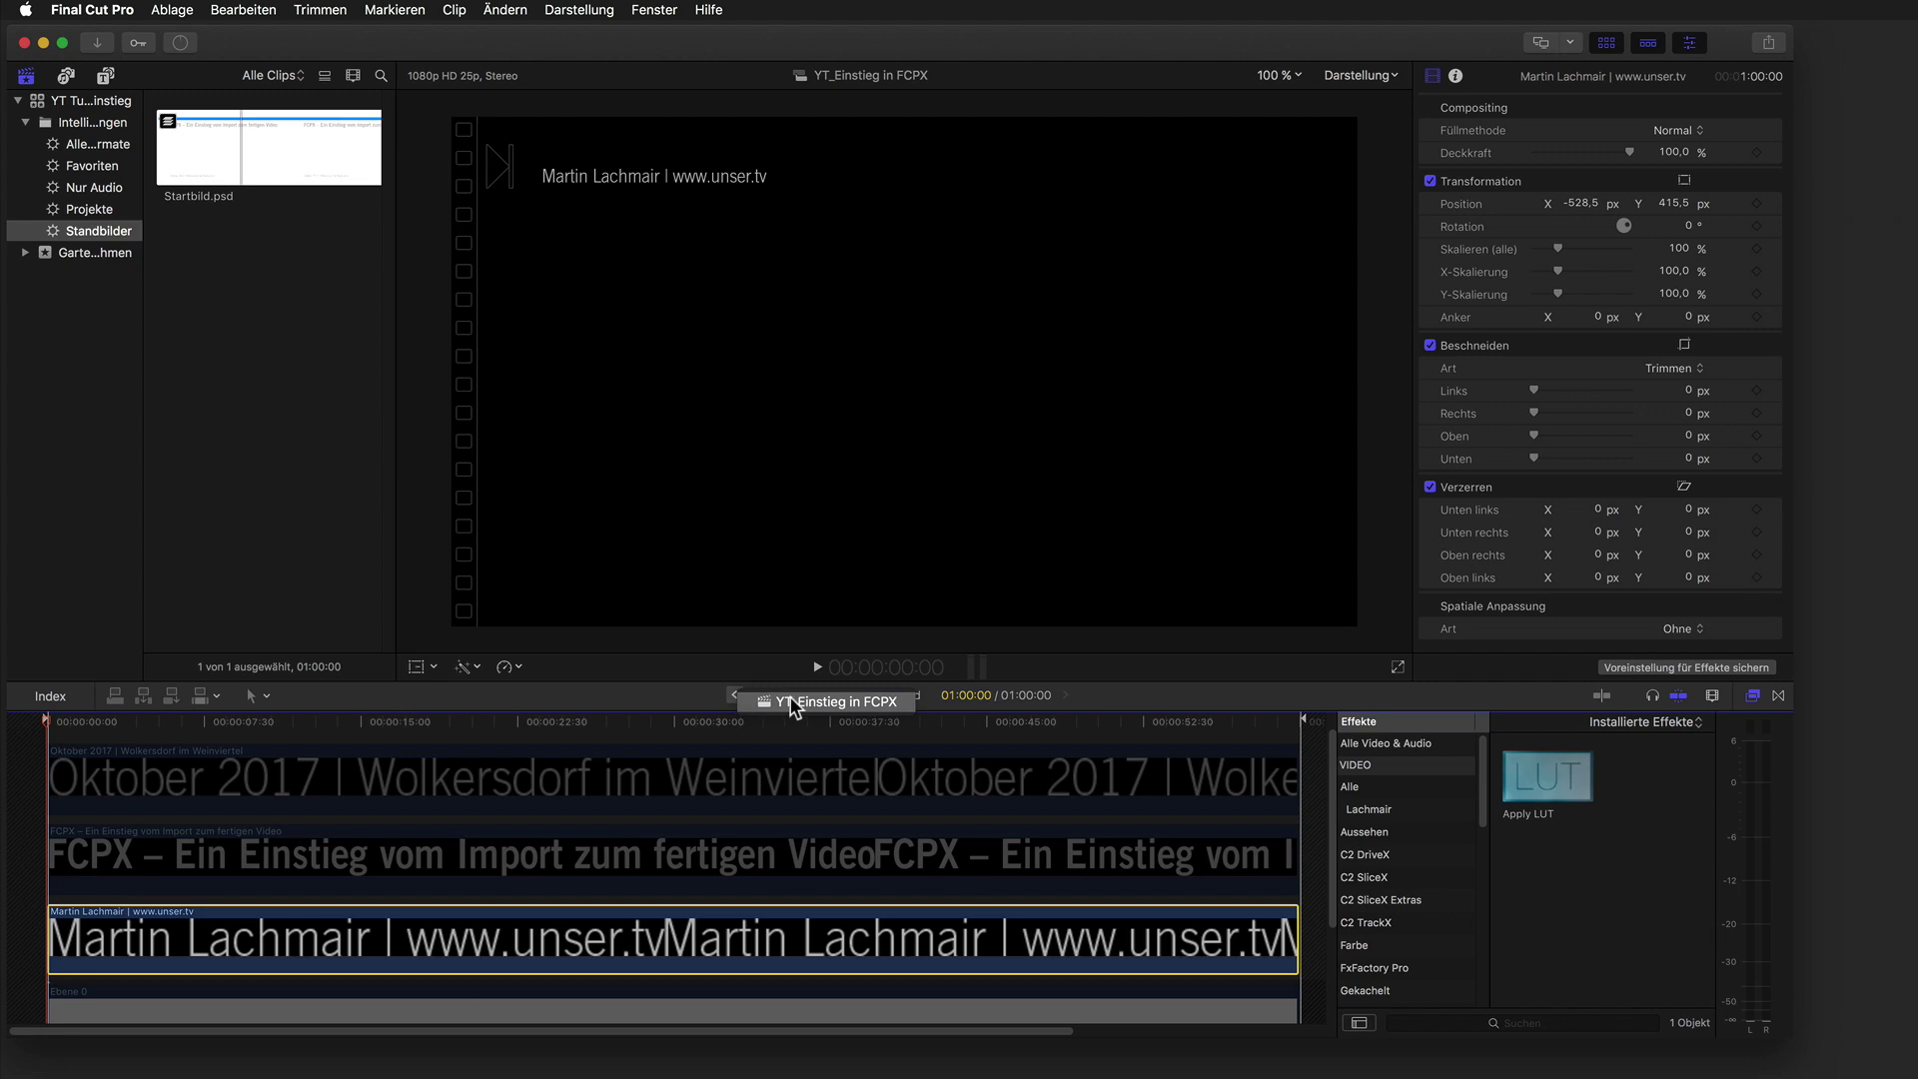
Switch back to the YT_Einstieg in FCPX project and play from before the garden clip to preview the overlay.
{"action": "left_click", "coordinate": [791, 705]}
{"action": "left_click_drag", "start_coordinate": [835, 723], "coordinate": [649, 723]}
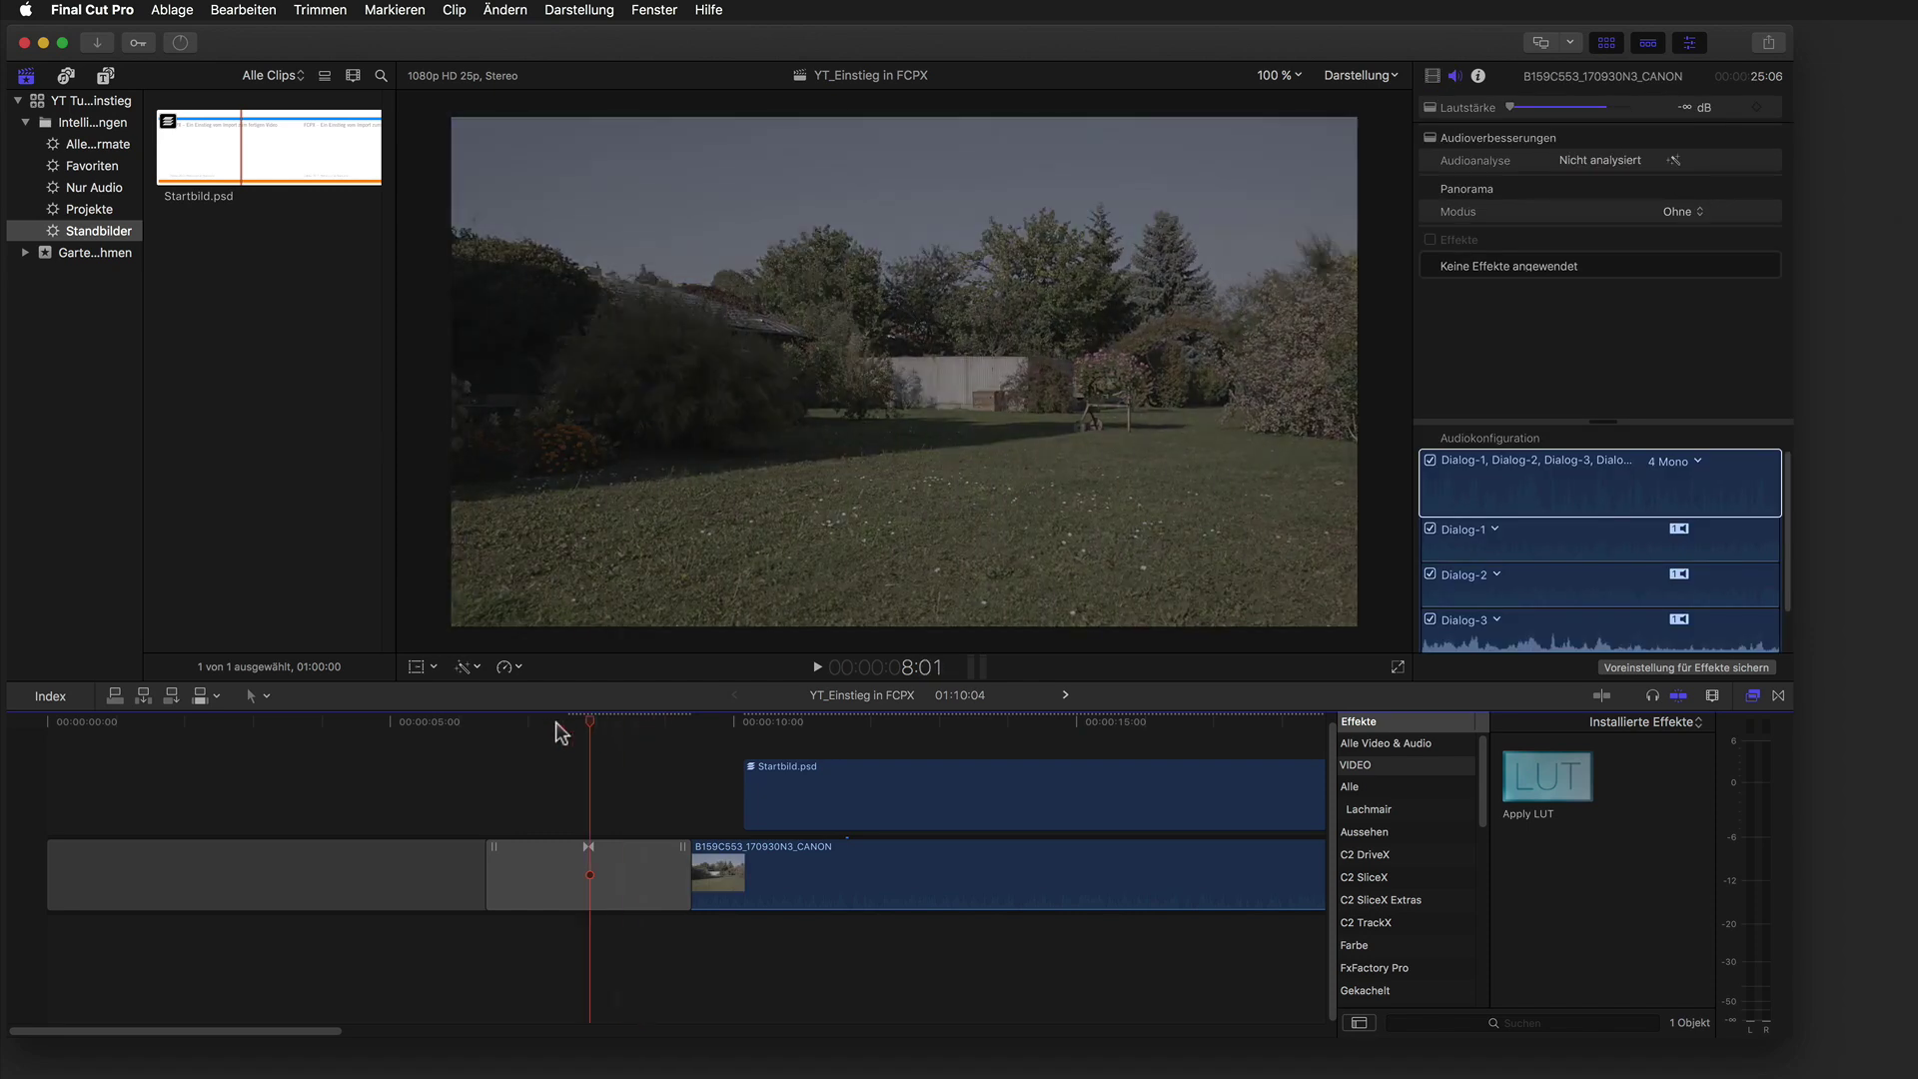
{"action": "left_click_drag", "start_coordinate": [648, 726], "coordinate": [474, 745]}
{"action": "key", "text": "space"}
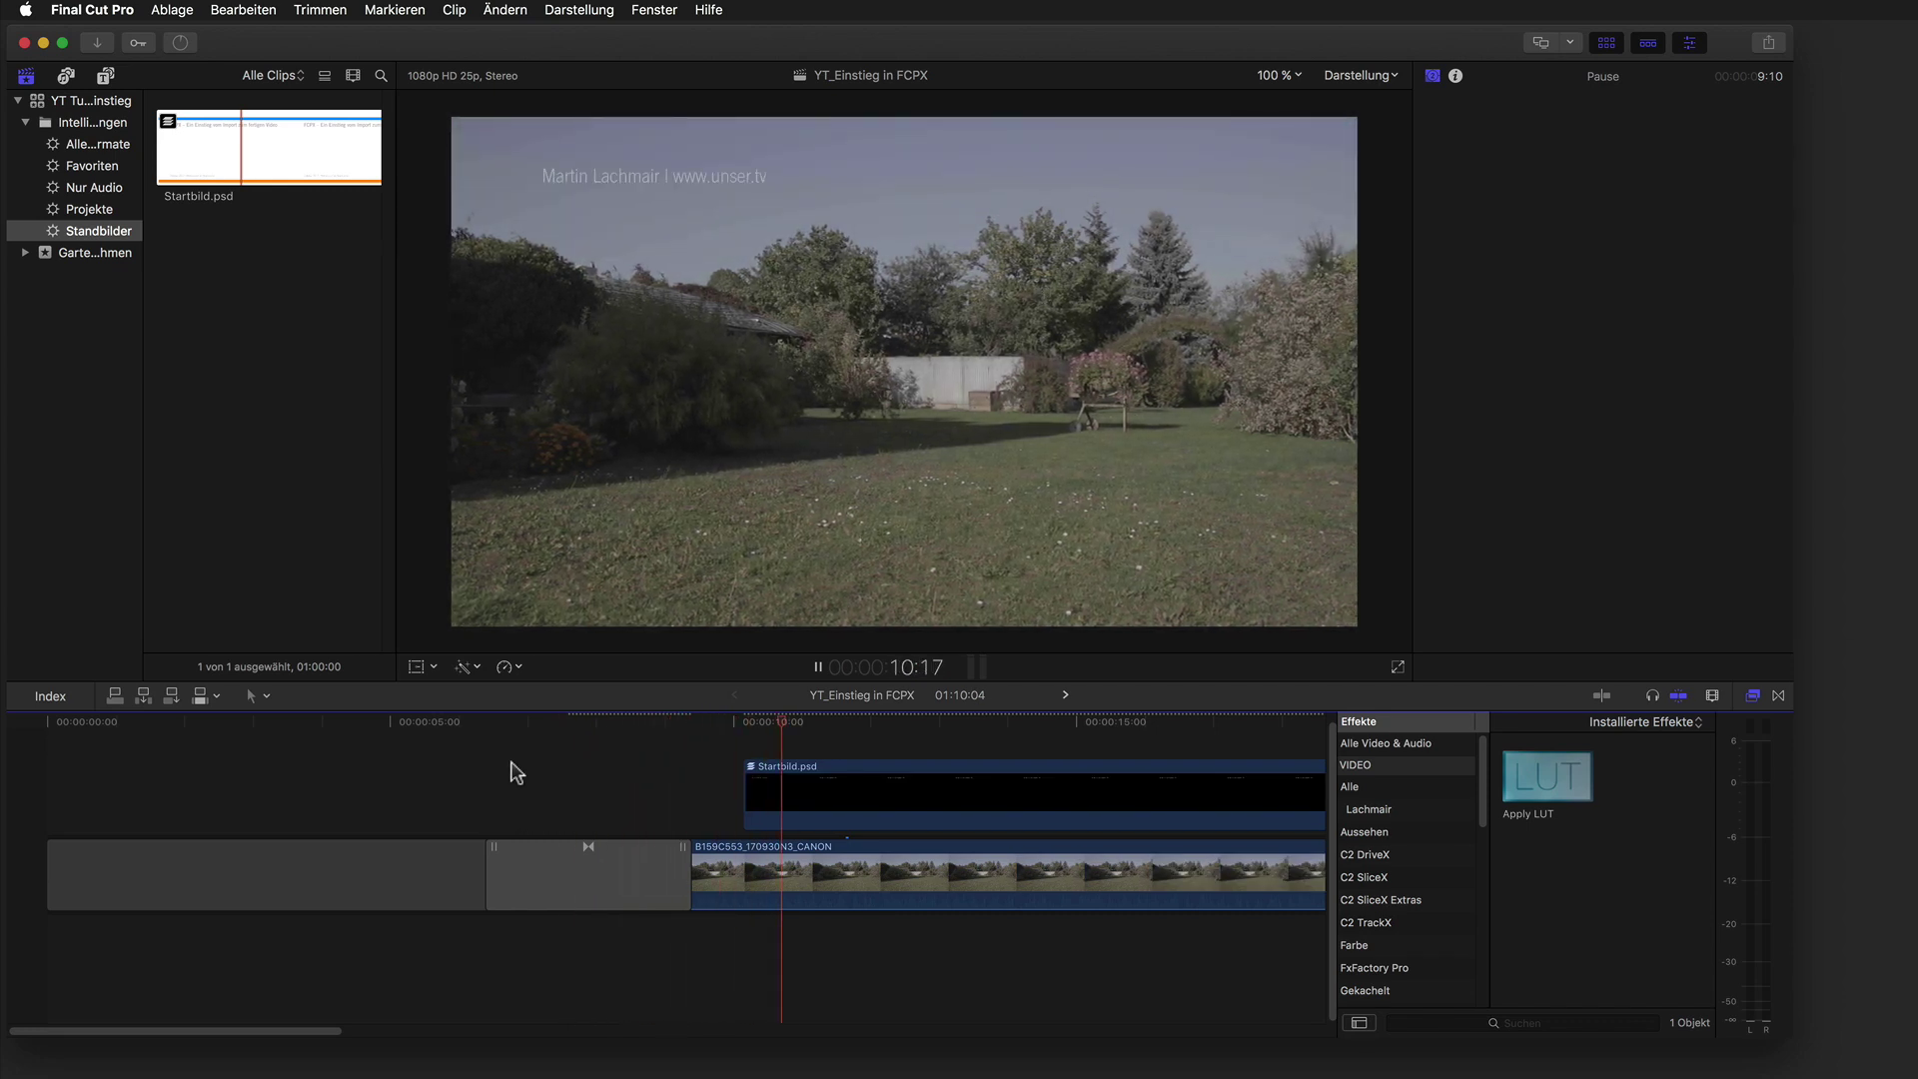
{"action": "key", "text": "space"}
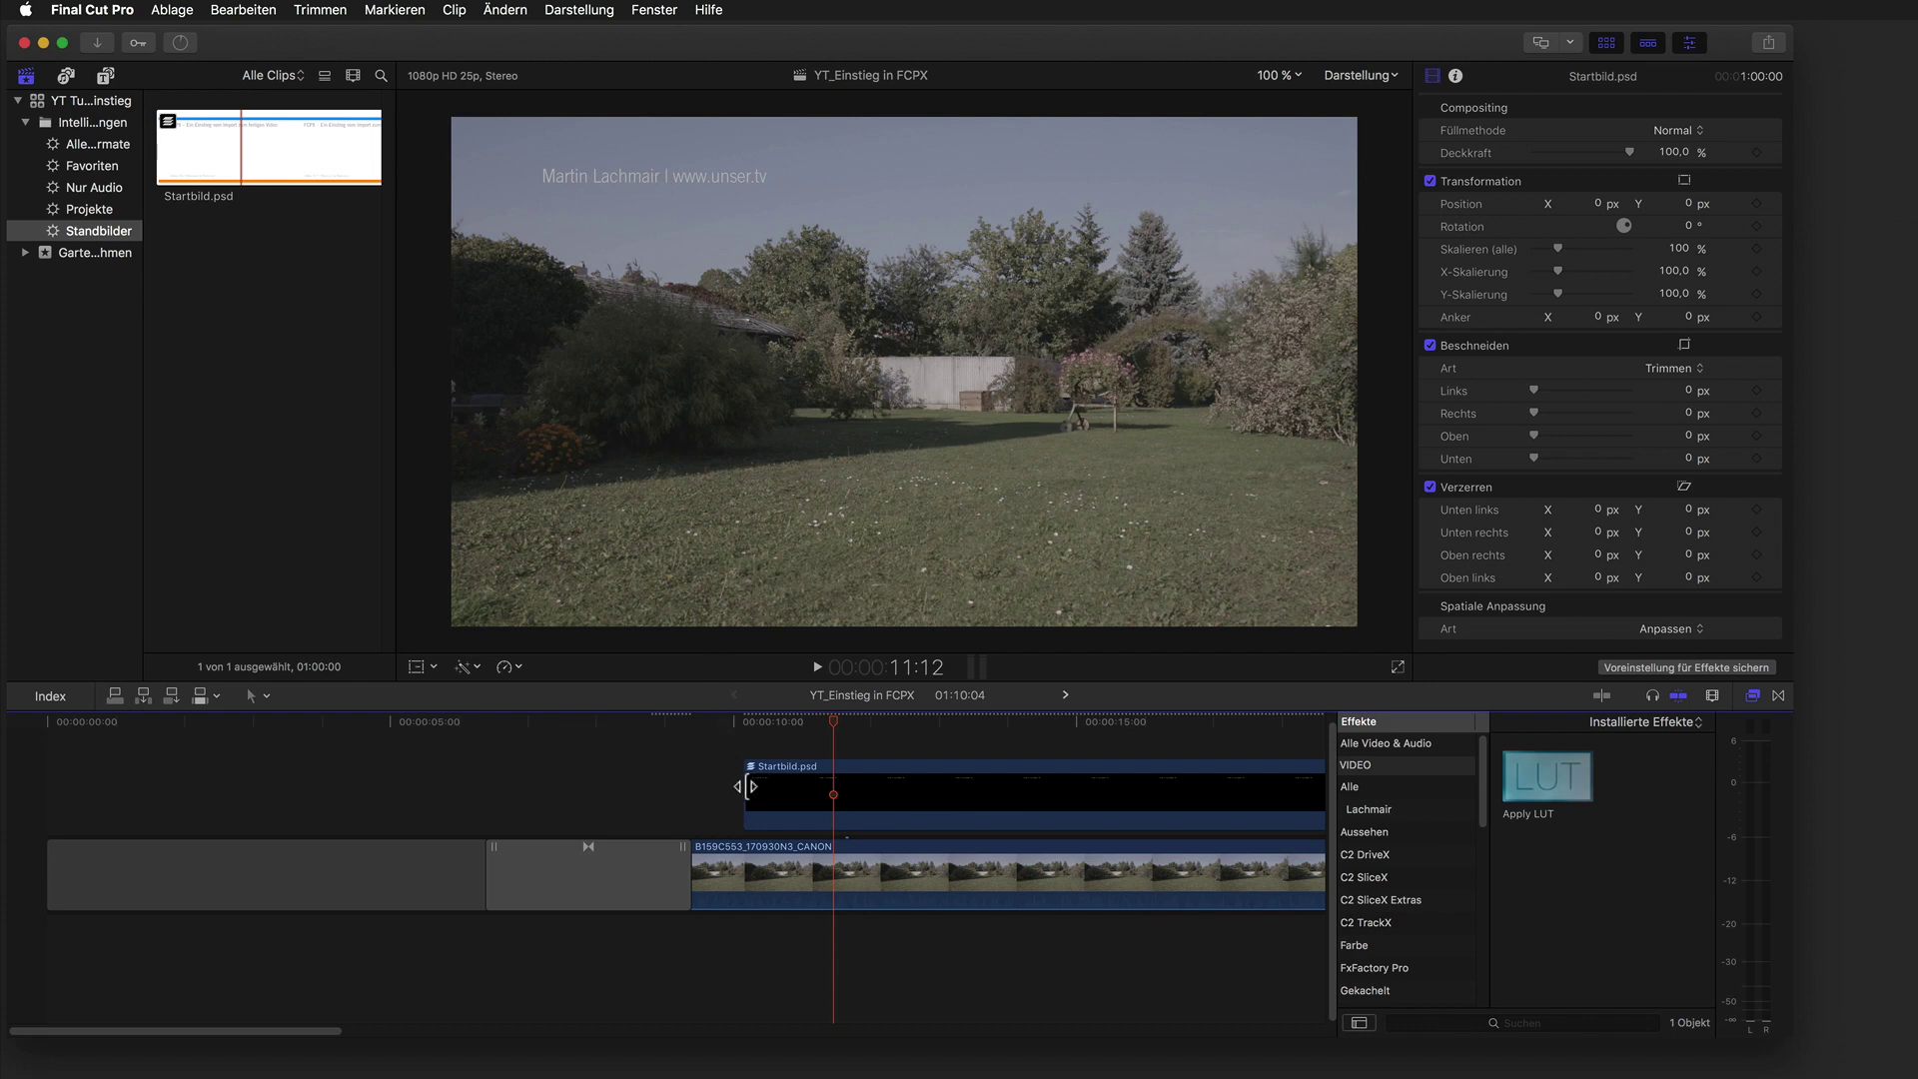
Add a cross dissolve at the start of Startbild.psd and review the fade-in from about 5 seconds.
{"action": "key", "text": "super+t"}
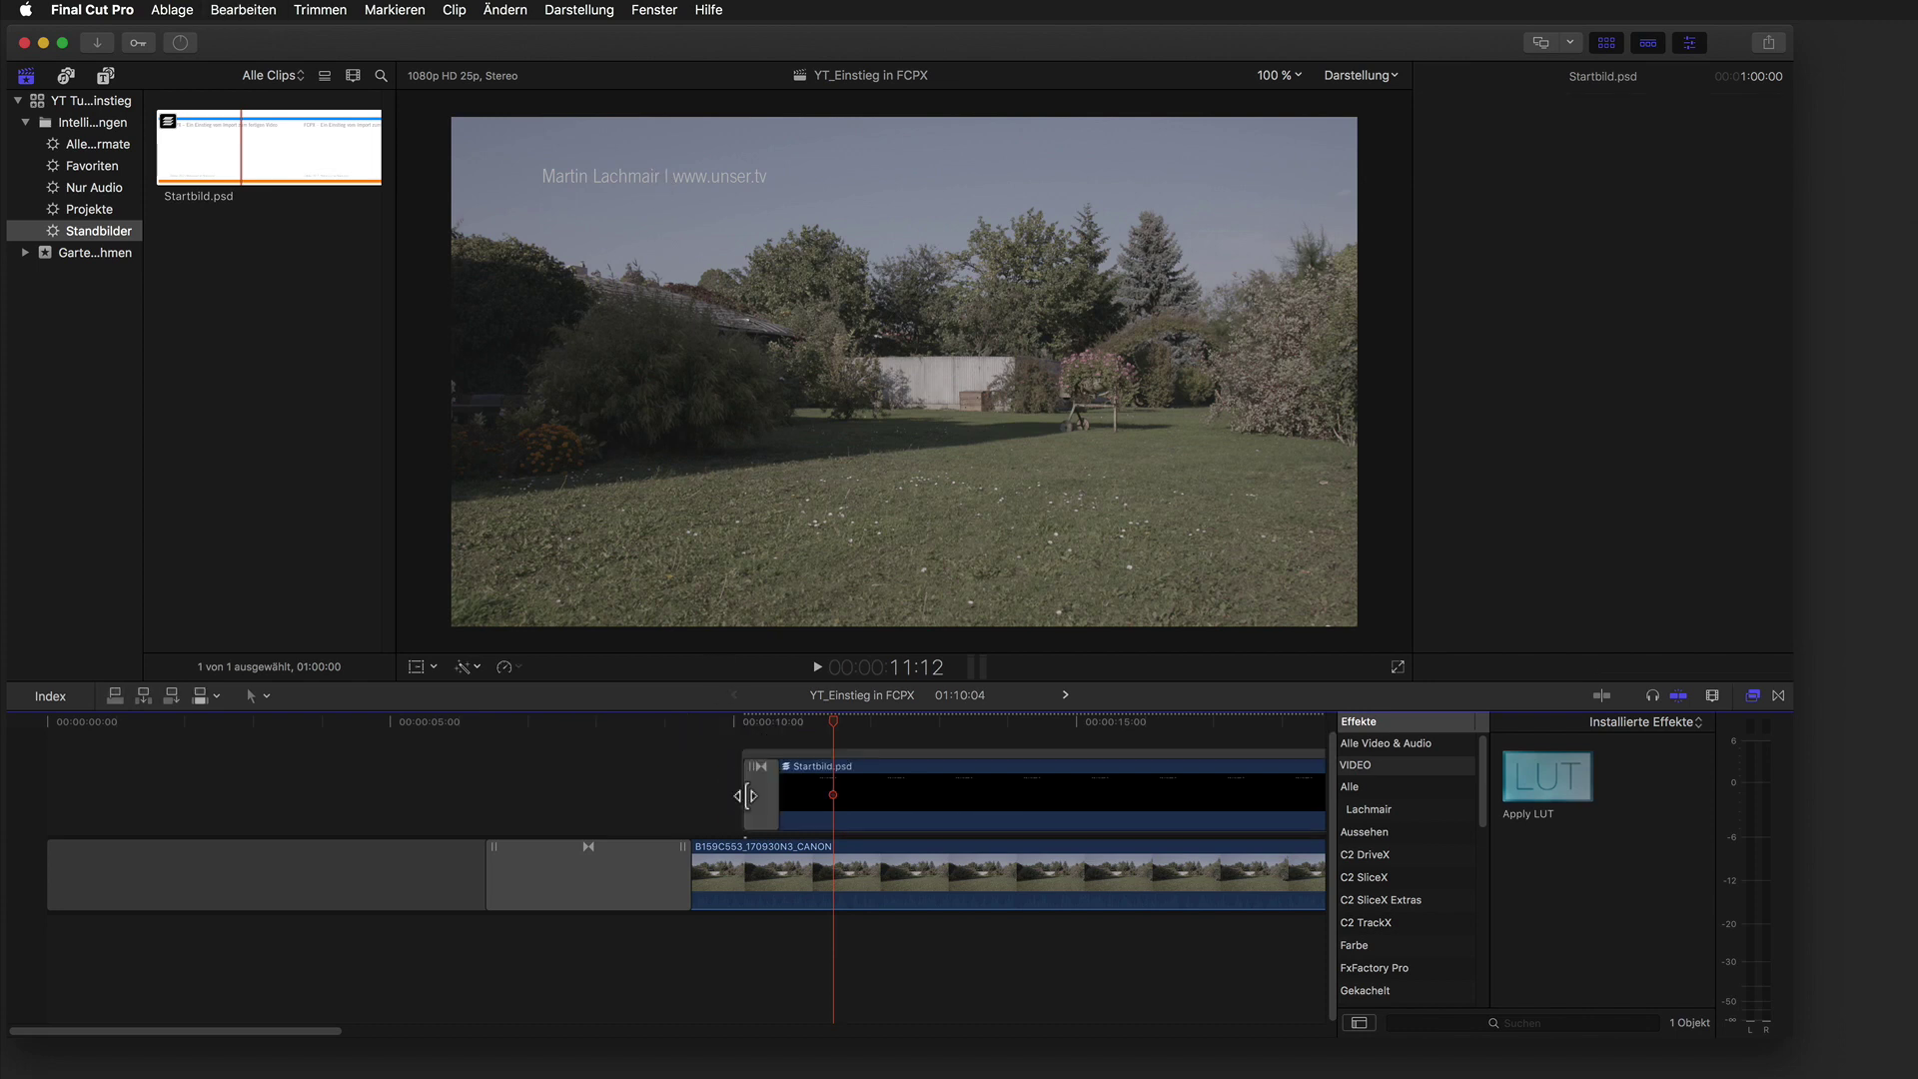
{"action": "left_click_drag", "start_coordinate": [734, 720], "coordinate": [563, 721]}
{"action": "key", "text": "space"}
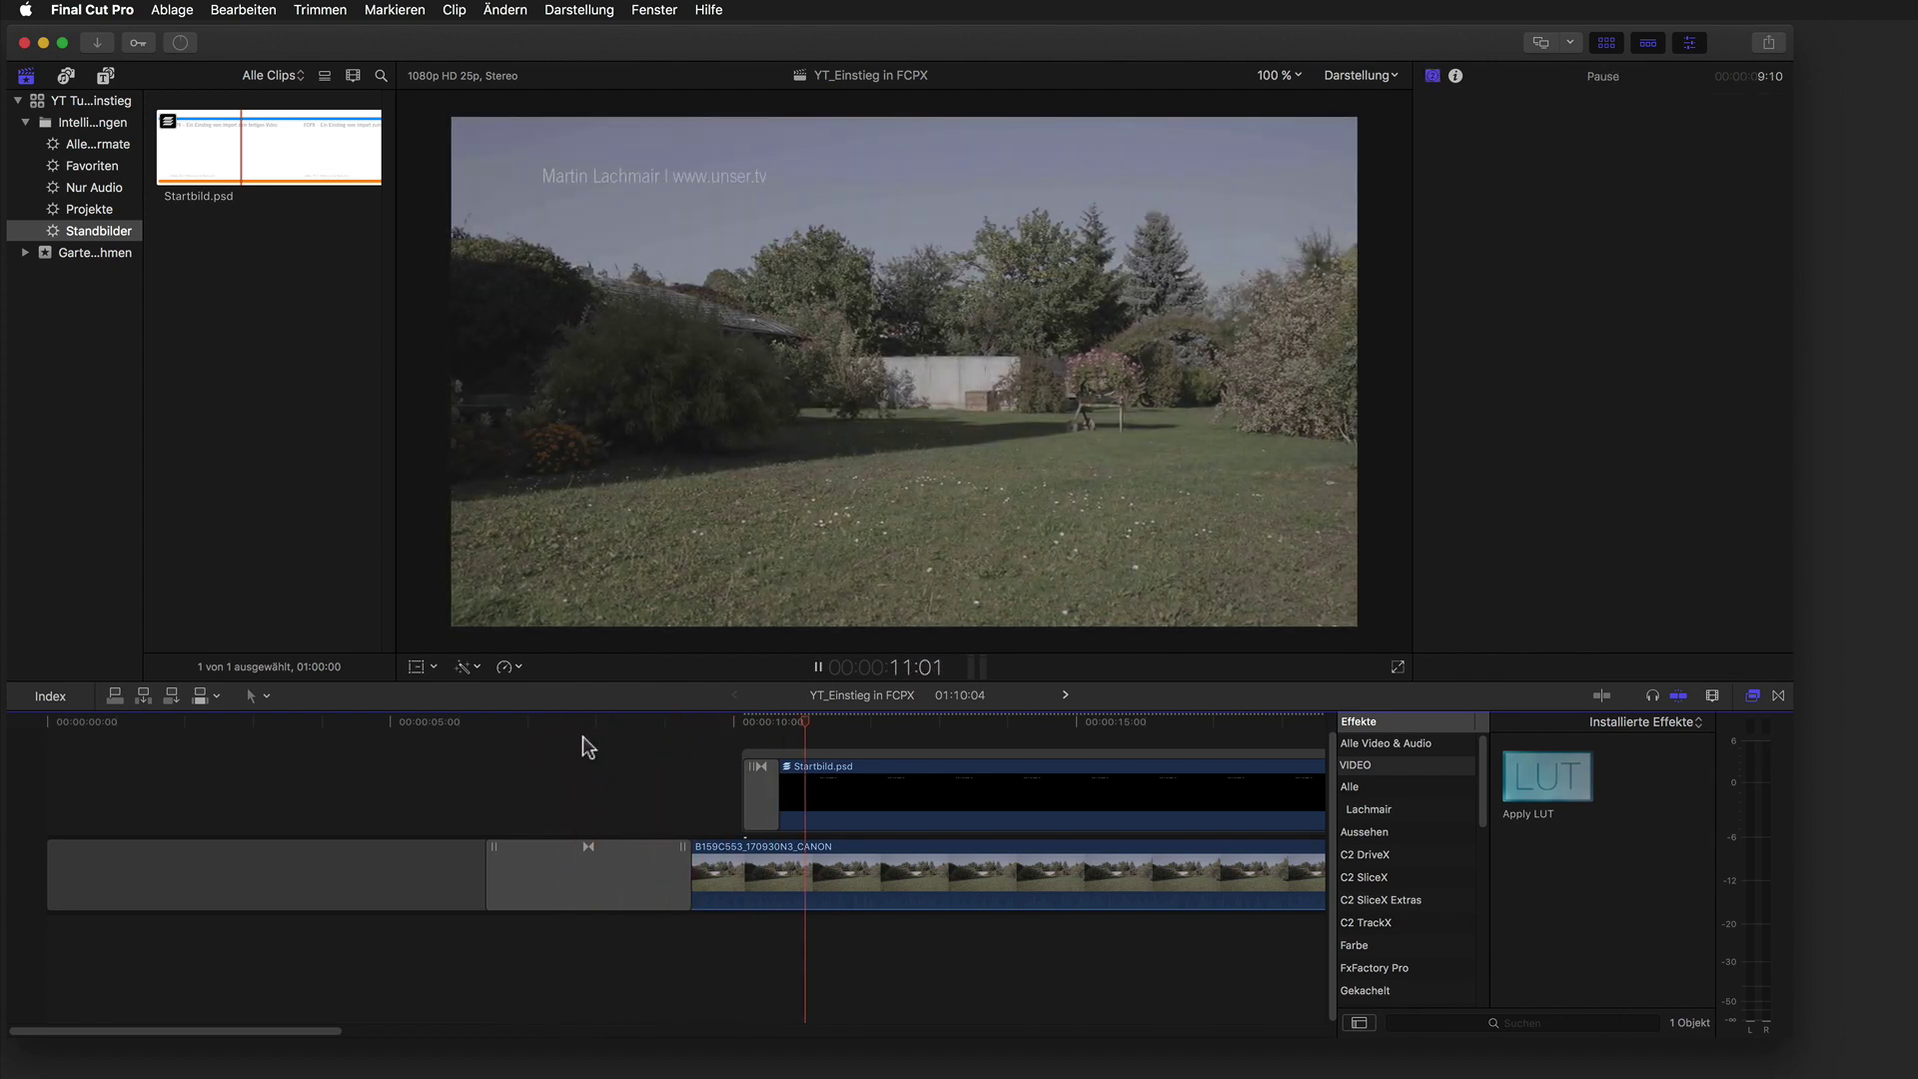
{"action": "key", "text": "space"}
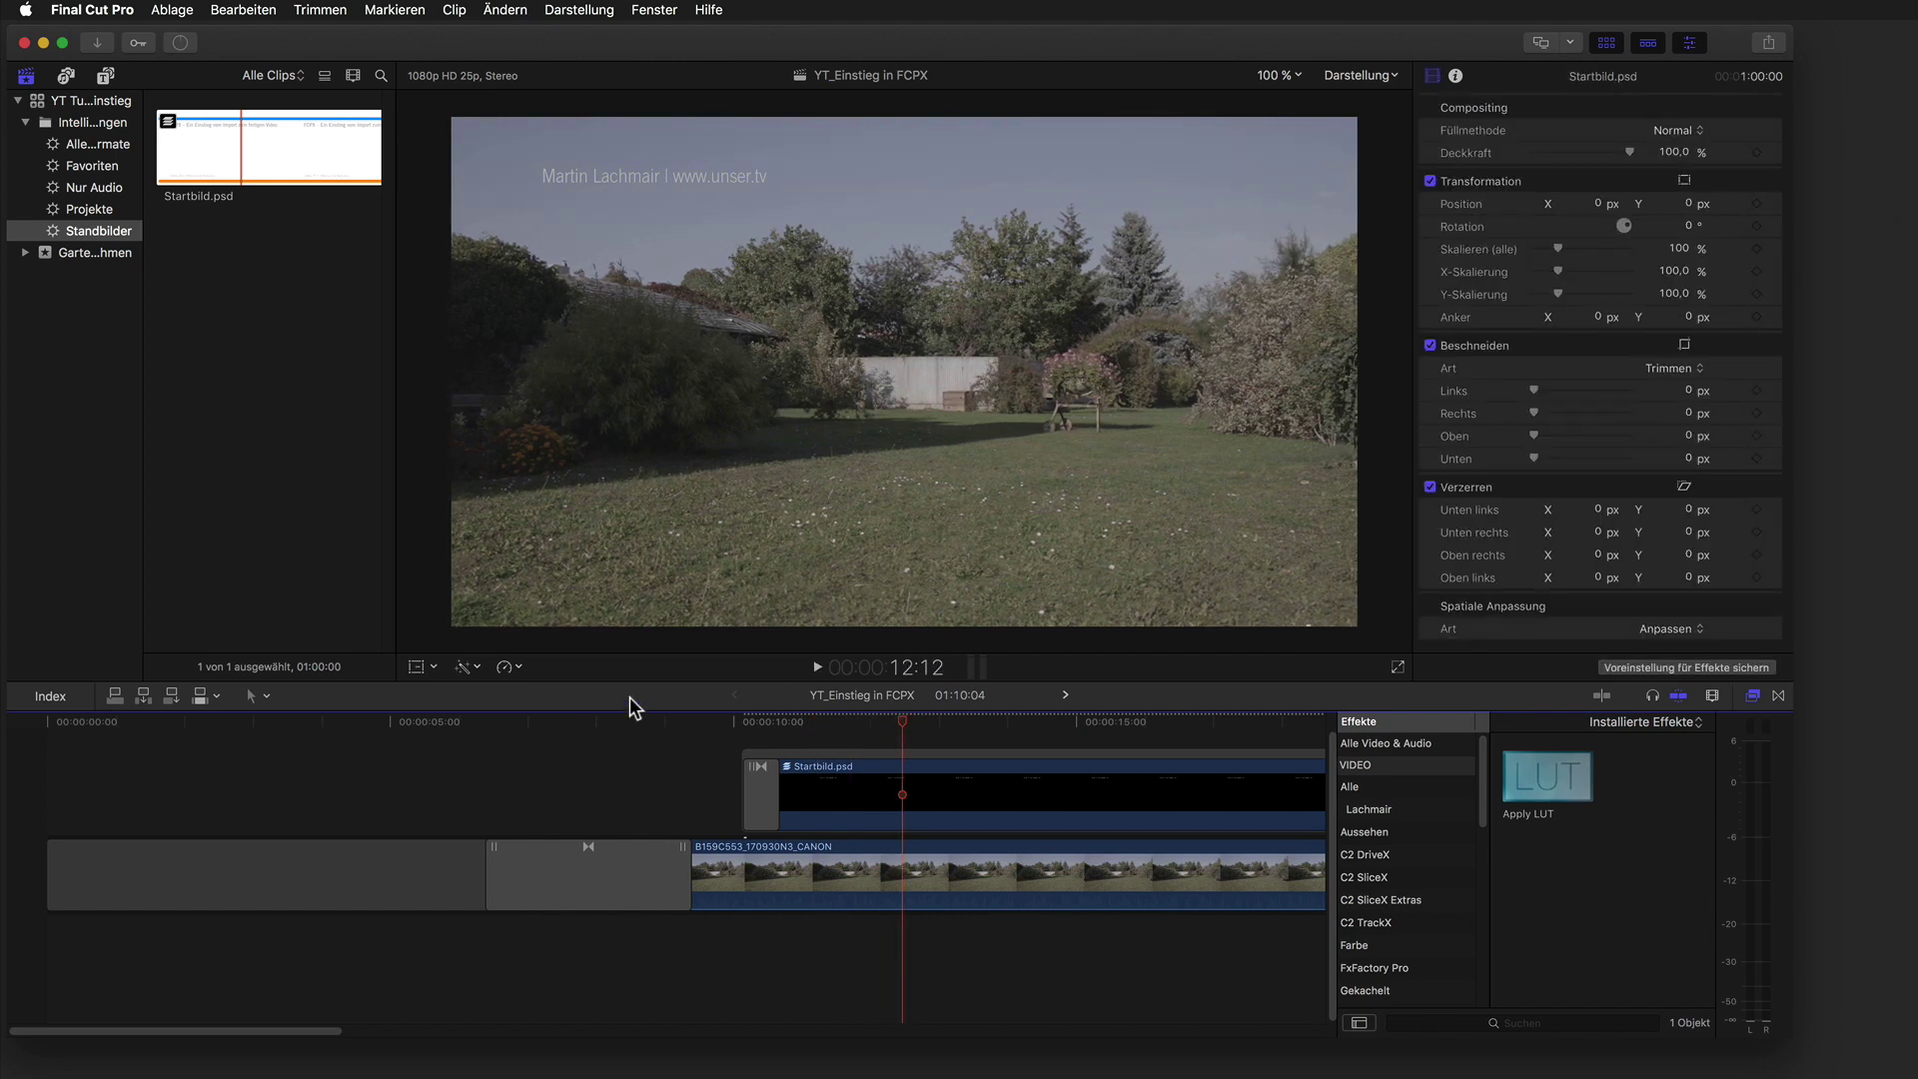
{"action": "left_click", "coordinate": [436, 721]}
{"action": "key", "text": "space"}
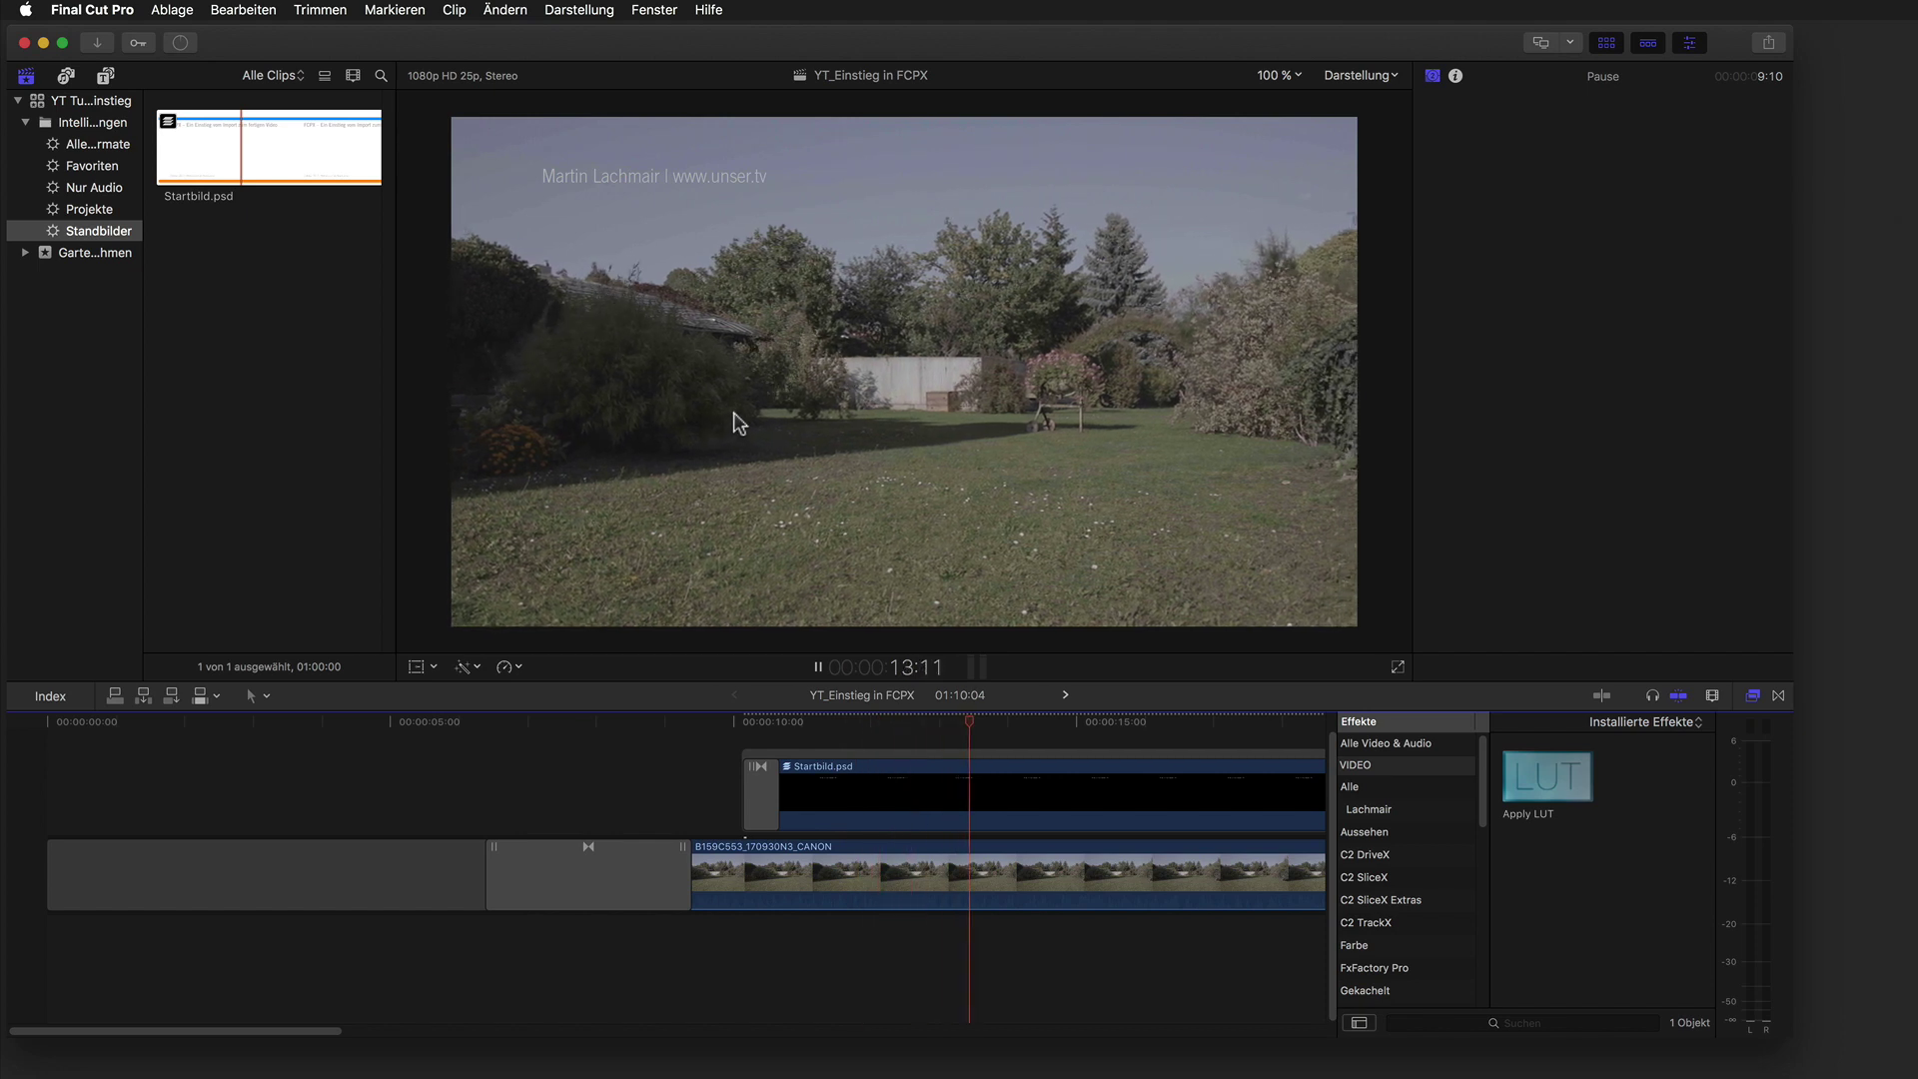
{"action": "key", "text": "space"}
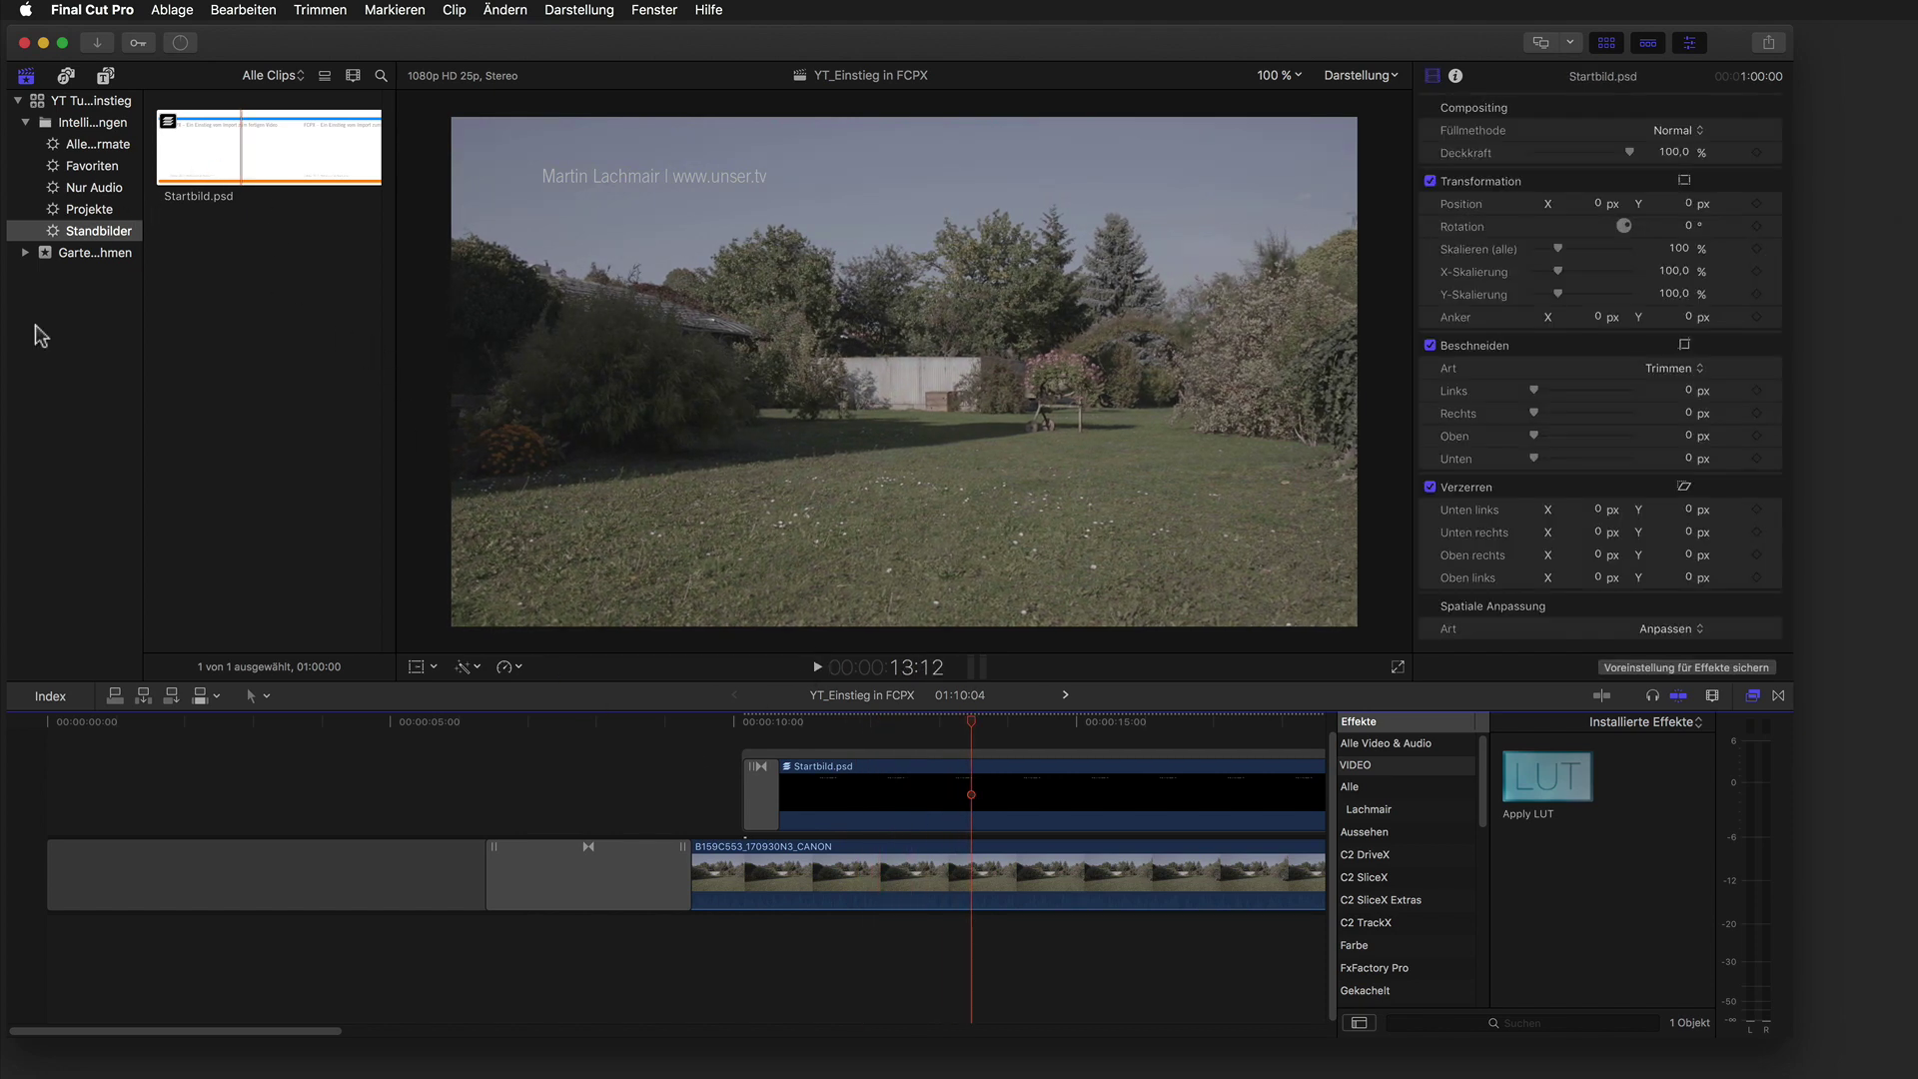
Drag the Uncertainty track from the Garten event's music collection below the primary storyline.
{"action": "left_click", "coordinate": [26, 252]}
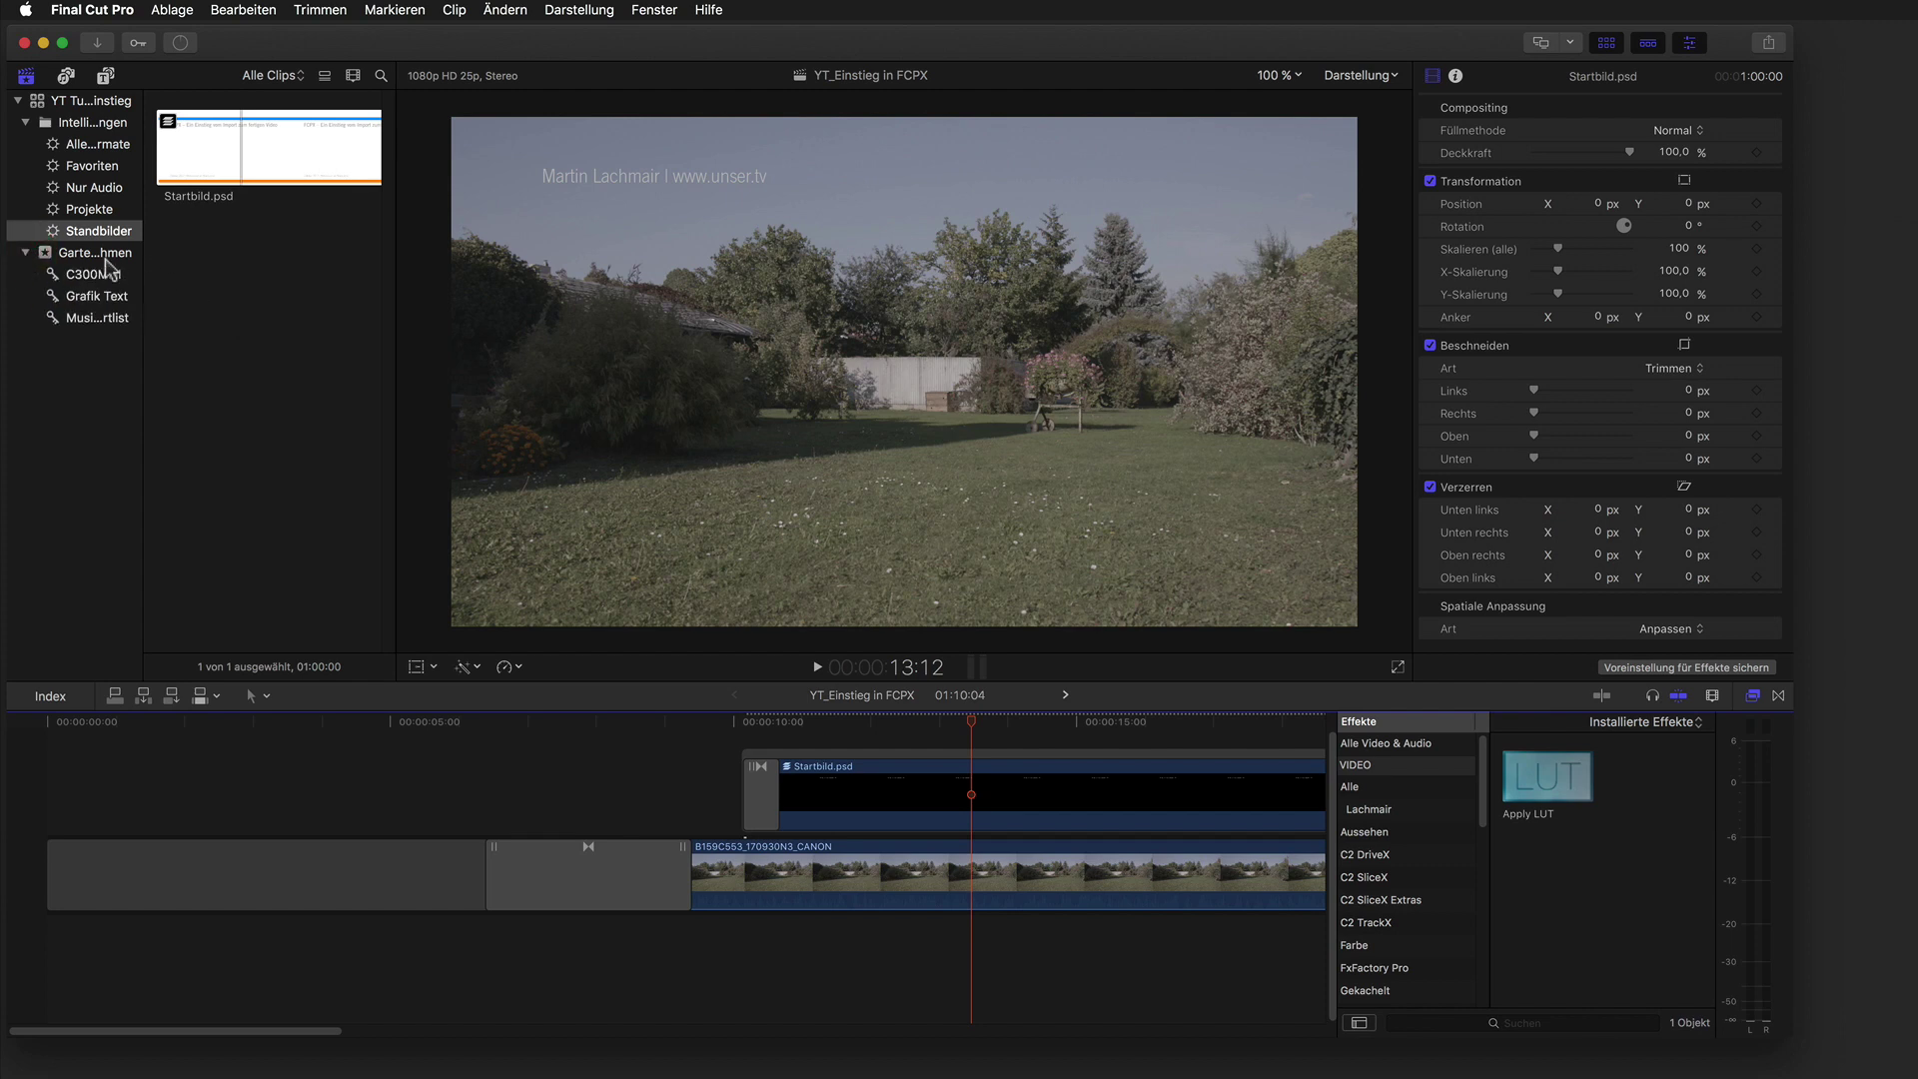
{"action": "left_click", "coordinate": [100, 319]}
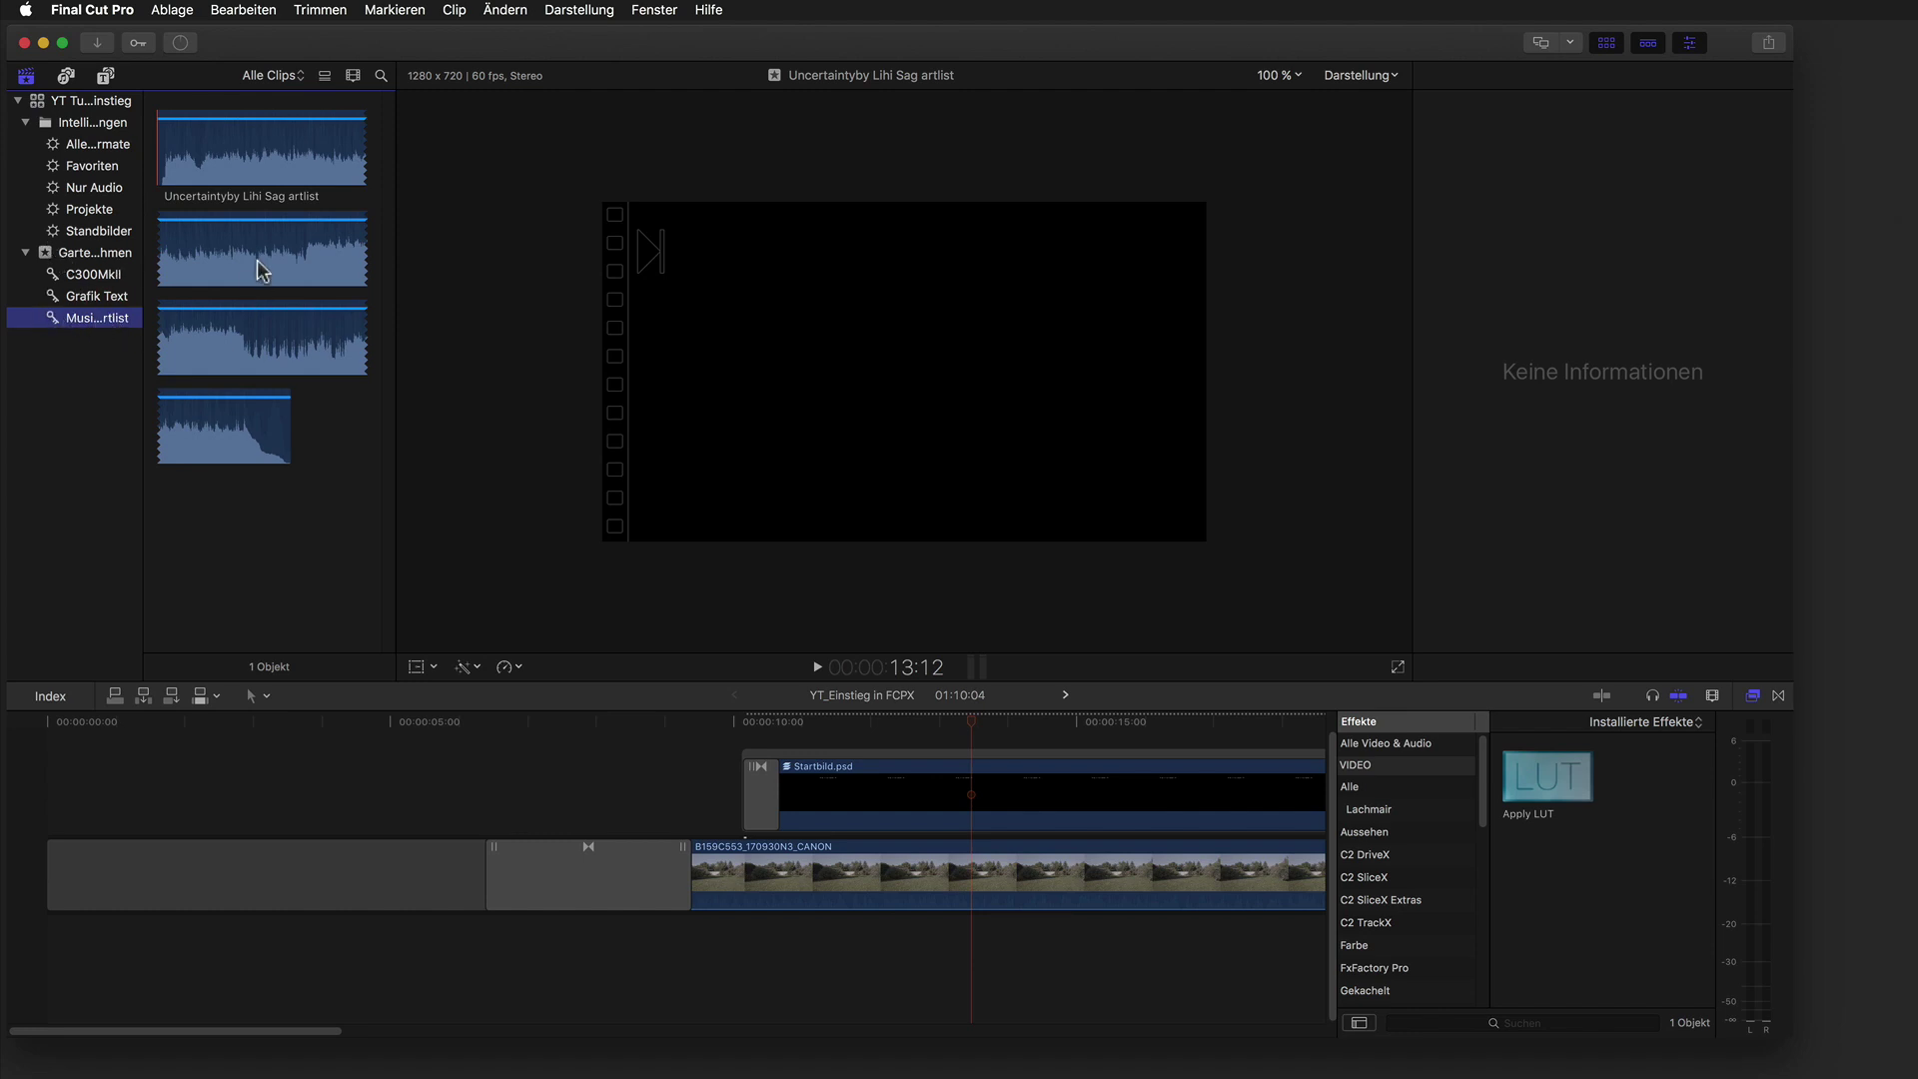
{"action": "left_click_drag", "start_coordinate": [258, 171], "coordinate": [392, 897]}
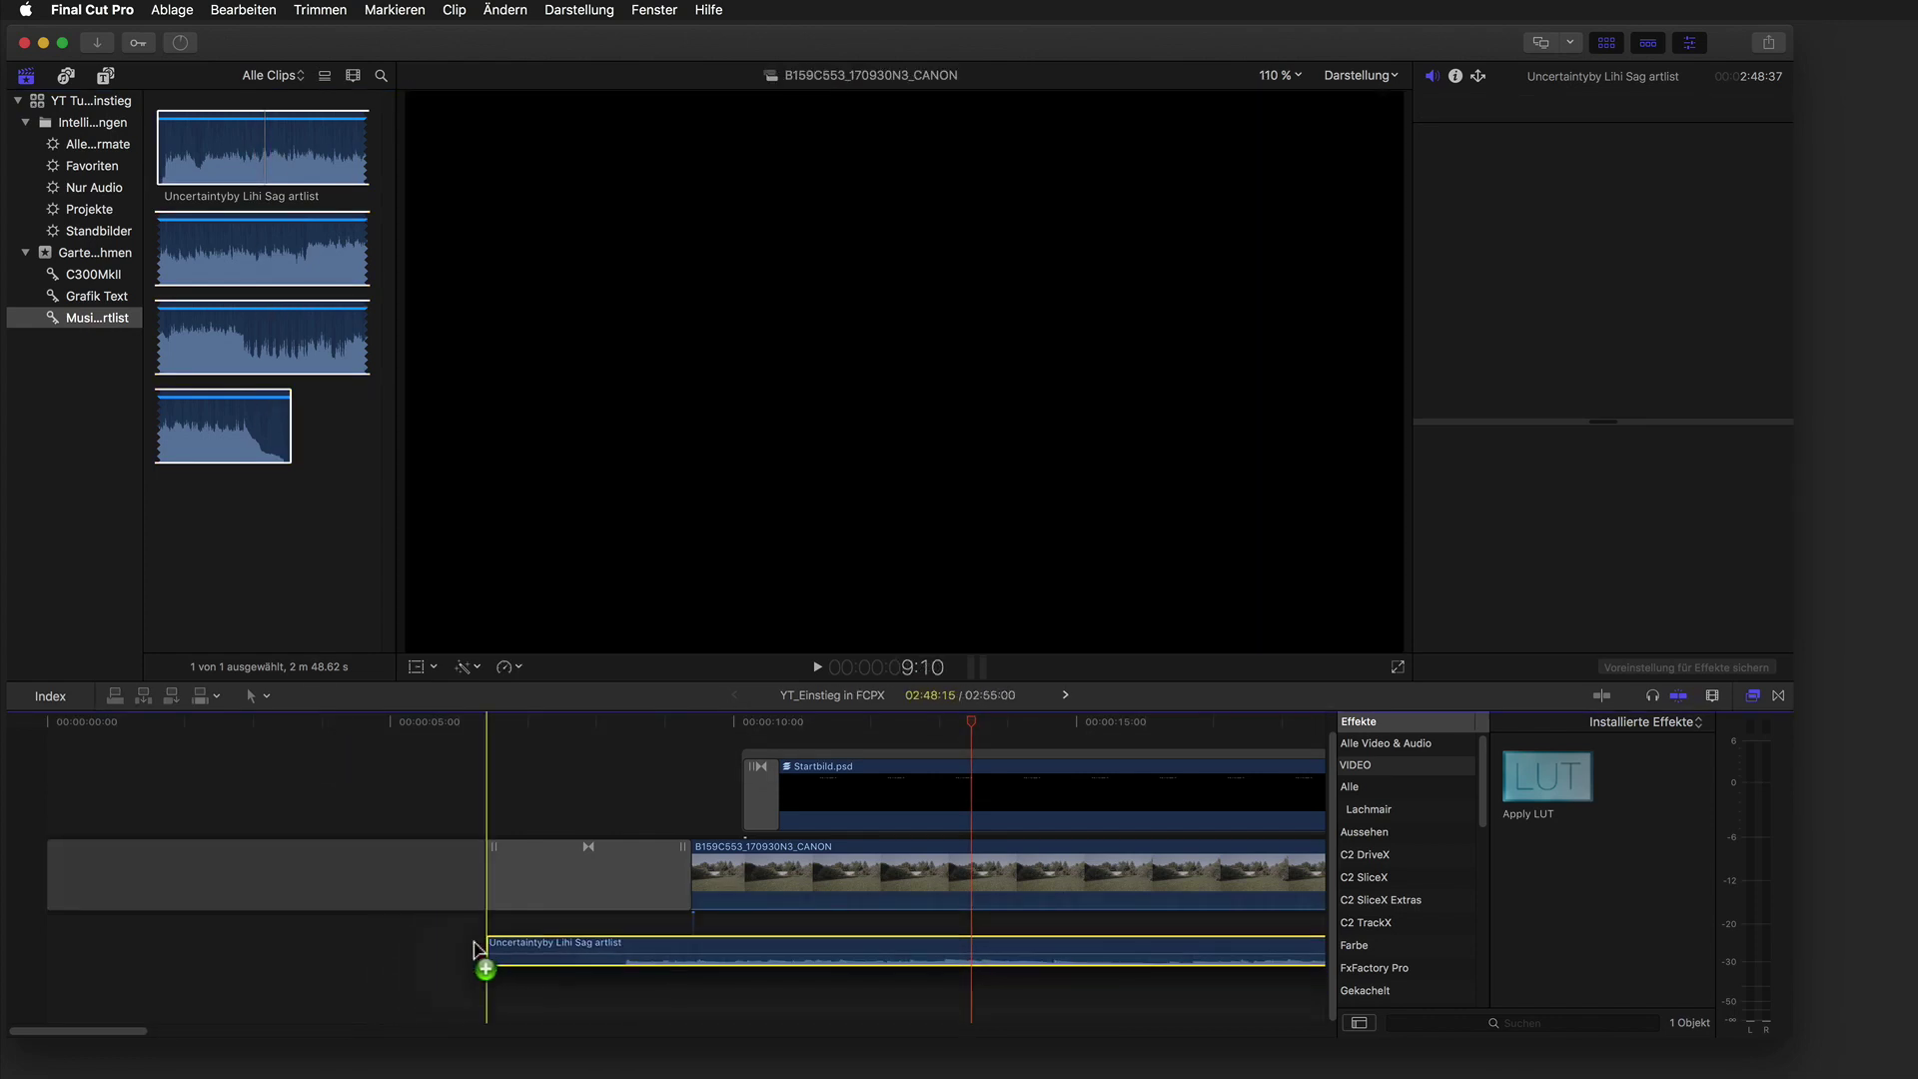
{"action": "mouse_move", "coordinate": [391, 898]}
{"action": "left_mouse_down"}
{"action": "mouse_move", "coordinate": [298, 934]}
{"action": "mouse_move", "coordinate": [348, 930]}
{"action": "left_mouse_up"}
{"action": "left_click", "coordinate": [378, 723]}
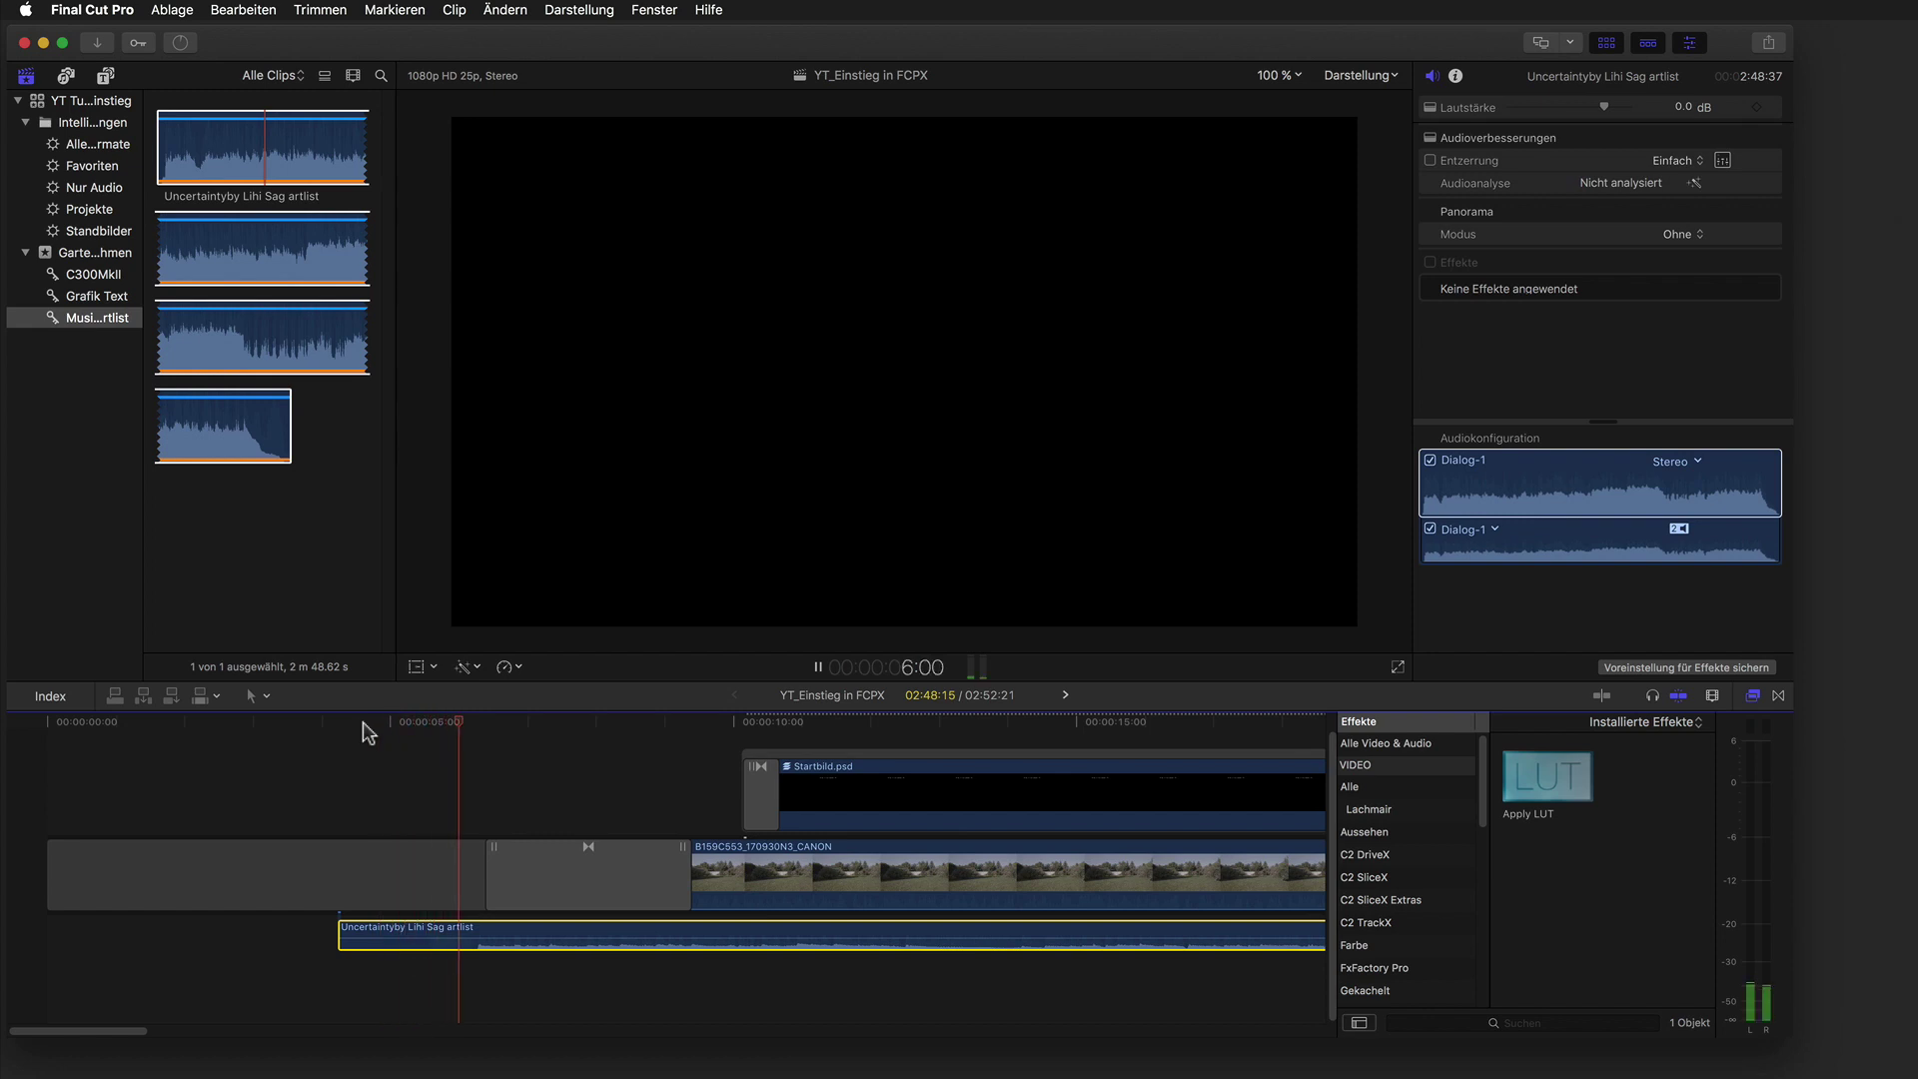
{"action": "key", "text": "space"}
Shift the music track's start to just before 4 seconds, checking it with playback.
{"action": "left_click_drag", "start_coordinate": [430, 934], "coordinate": [385, 934]}
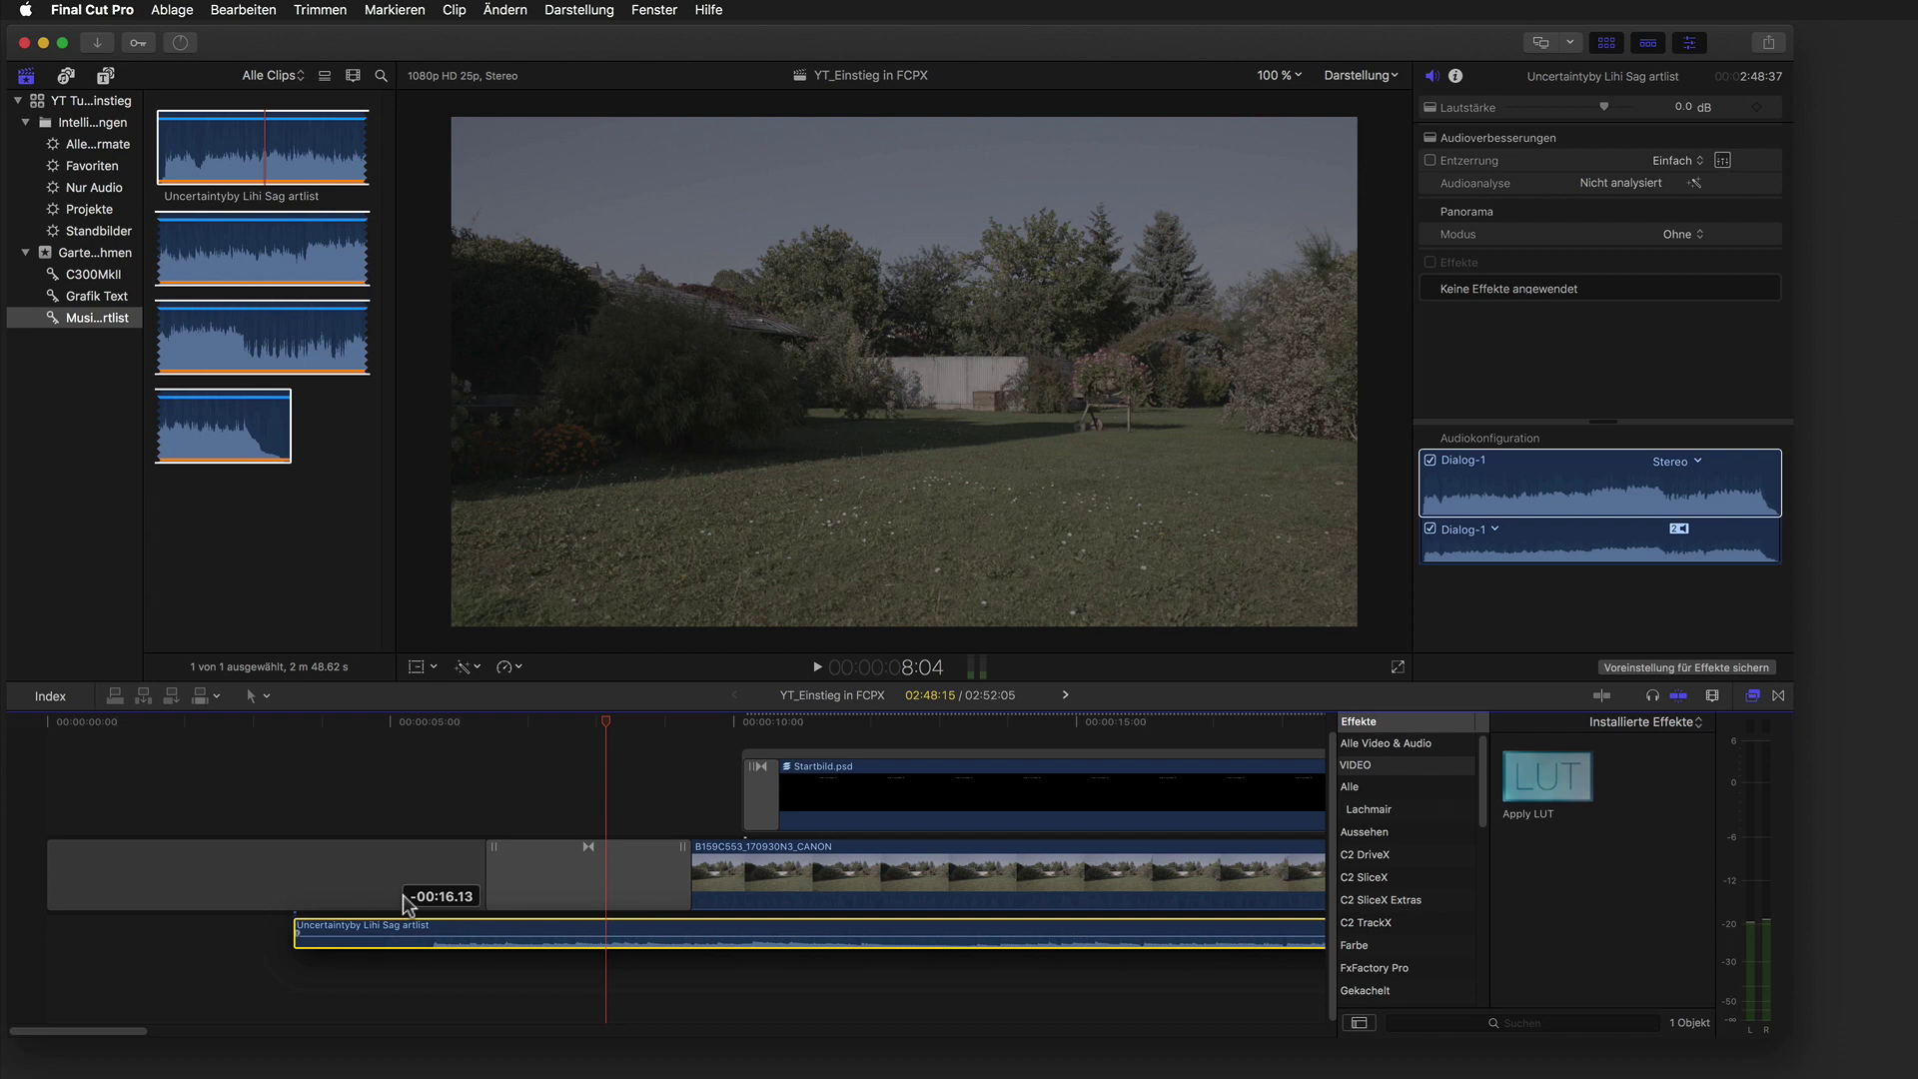
{"action": "left_click", "coordinate": [384, 723]}
{"action": "key", "text": "space"}
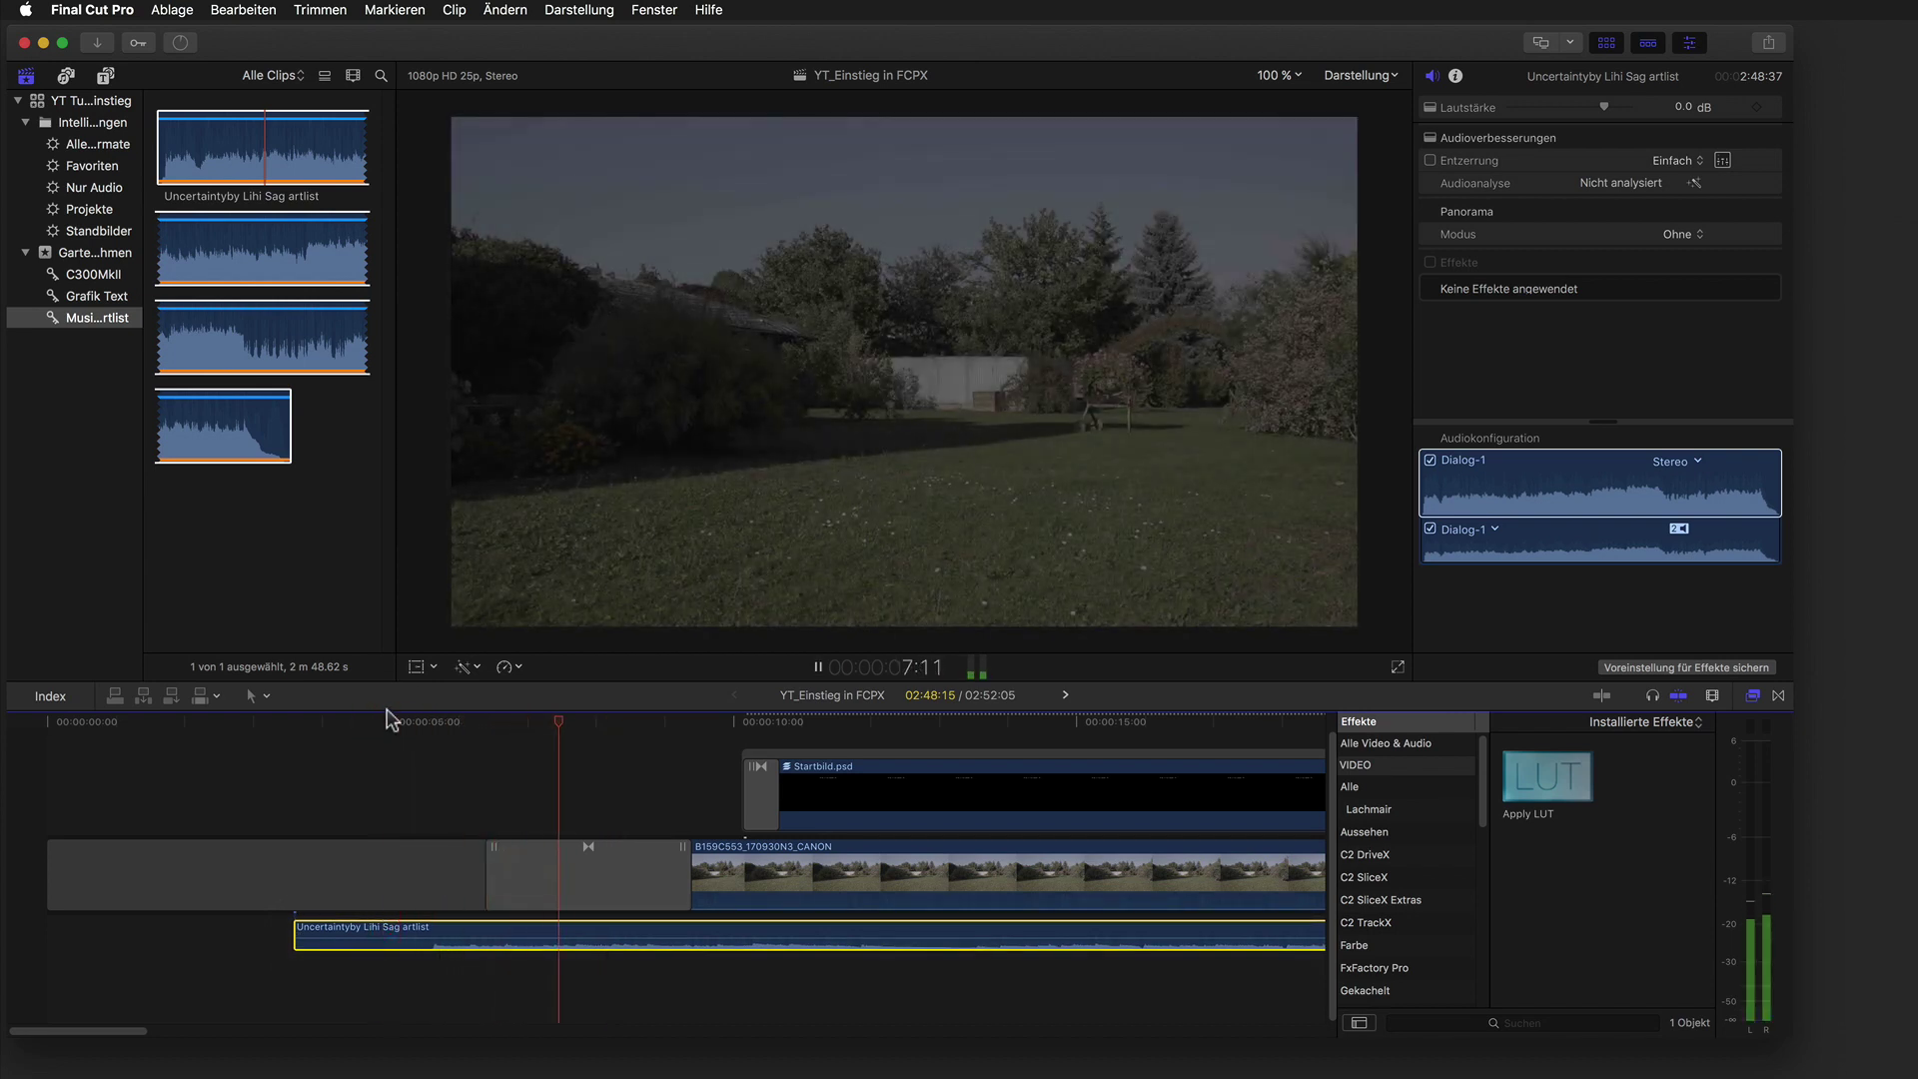
{"action": "key", "text": "space"}
{"action": "left_click_drag", "start_coordinate": [383, 937], "coordinate": [393, 937]}
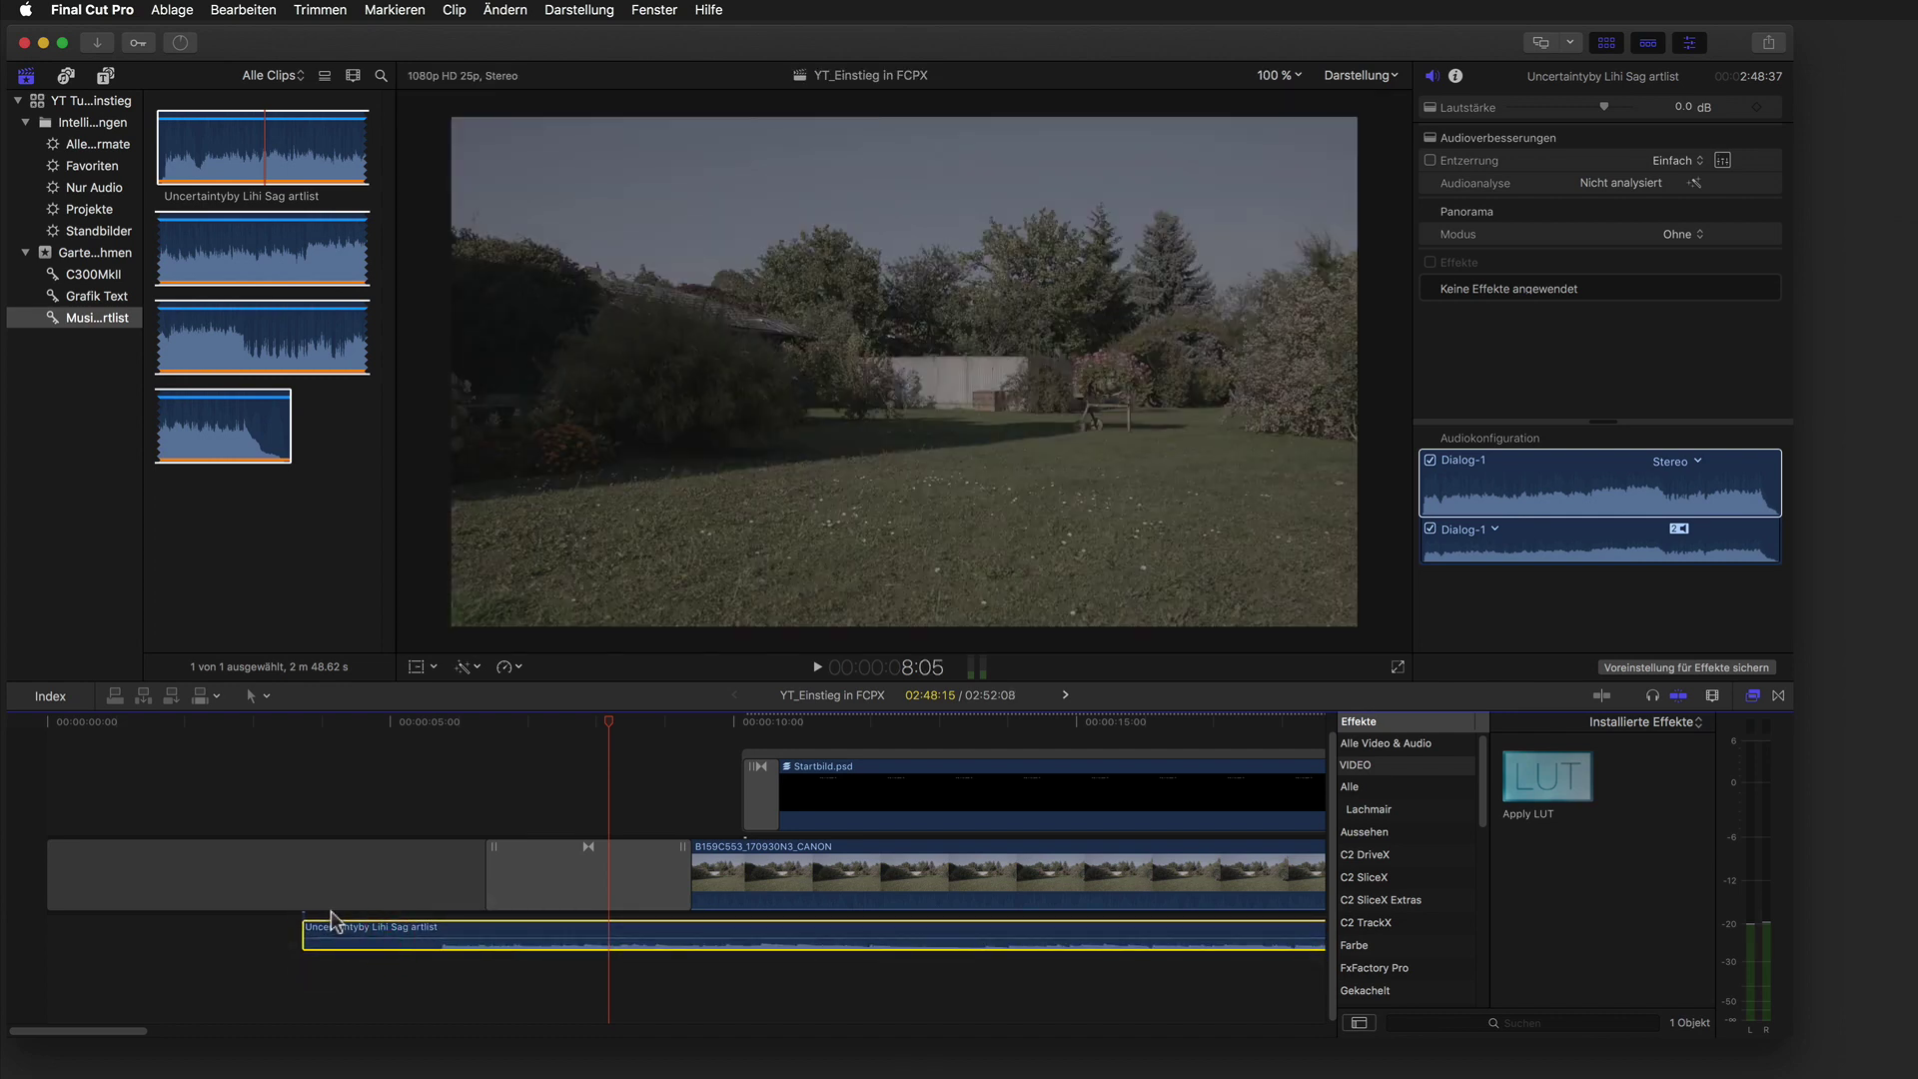
{"action": "left_click", "coordinate": [426, 724]}
{"action": "key", "text": "space"}
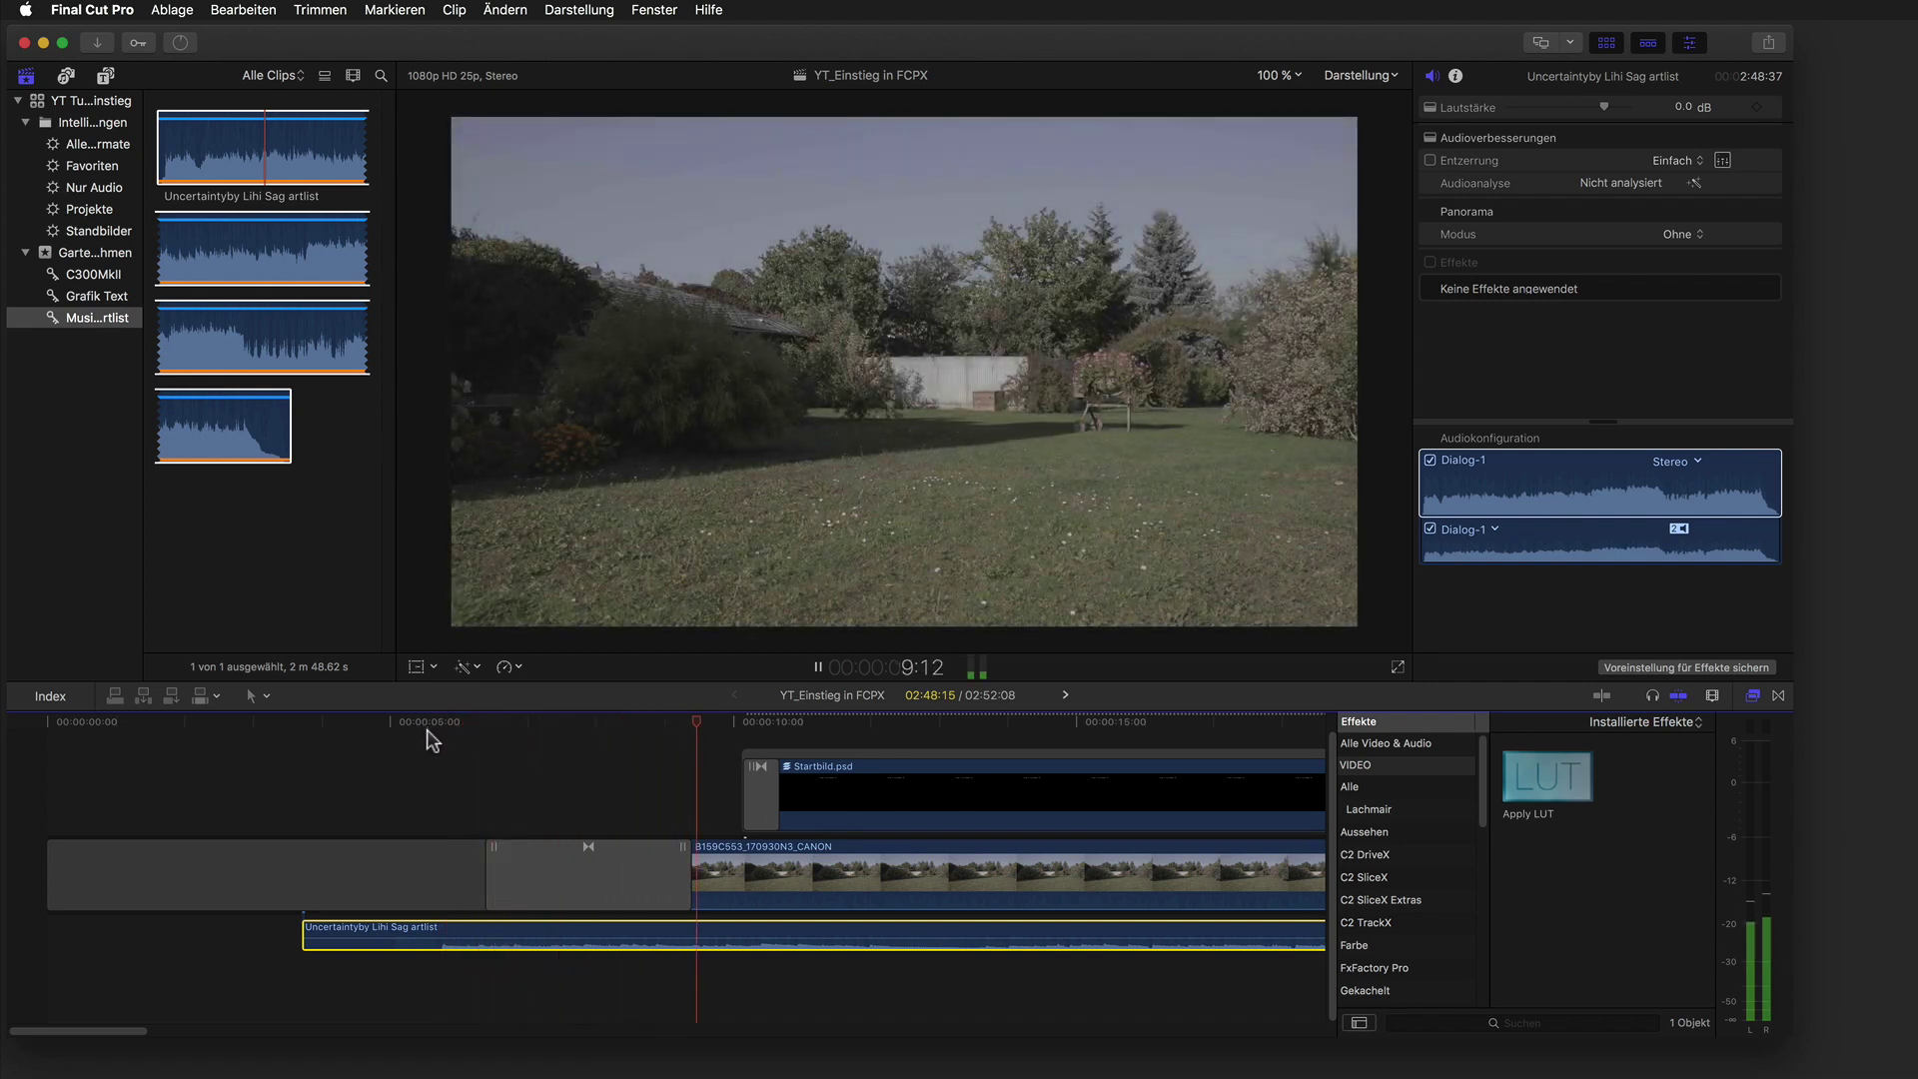
Play back from about 3 seconds to review where the music comes in.
{"action": "left_click", "coordinate": [367, 722]}
{"action": "key", "text": "space"}
{"action": "left_click", "coordinate": [388, 857]}
{"action": "mouse_move", "coordinate": [370, 723]}
{"action": "left_mouse_down"}
{"action": "mouse_move", "coordinate": [398, 741]}
{"action": "mouse_move", "coordinate": [370, 736]}
{"action": "left_mouse_up"}
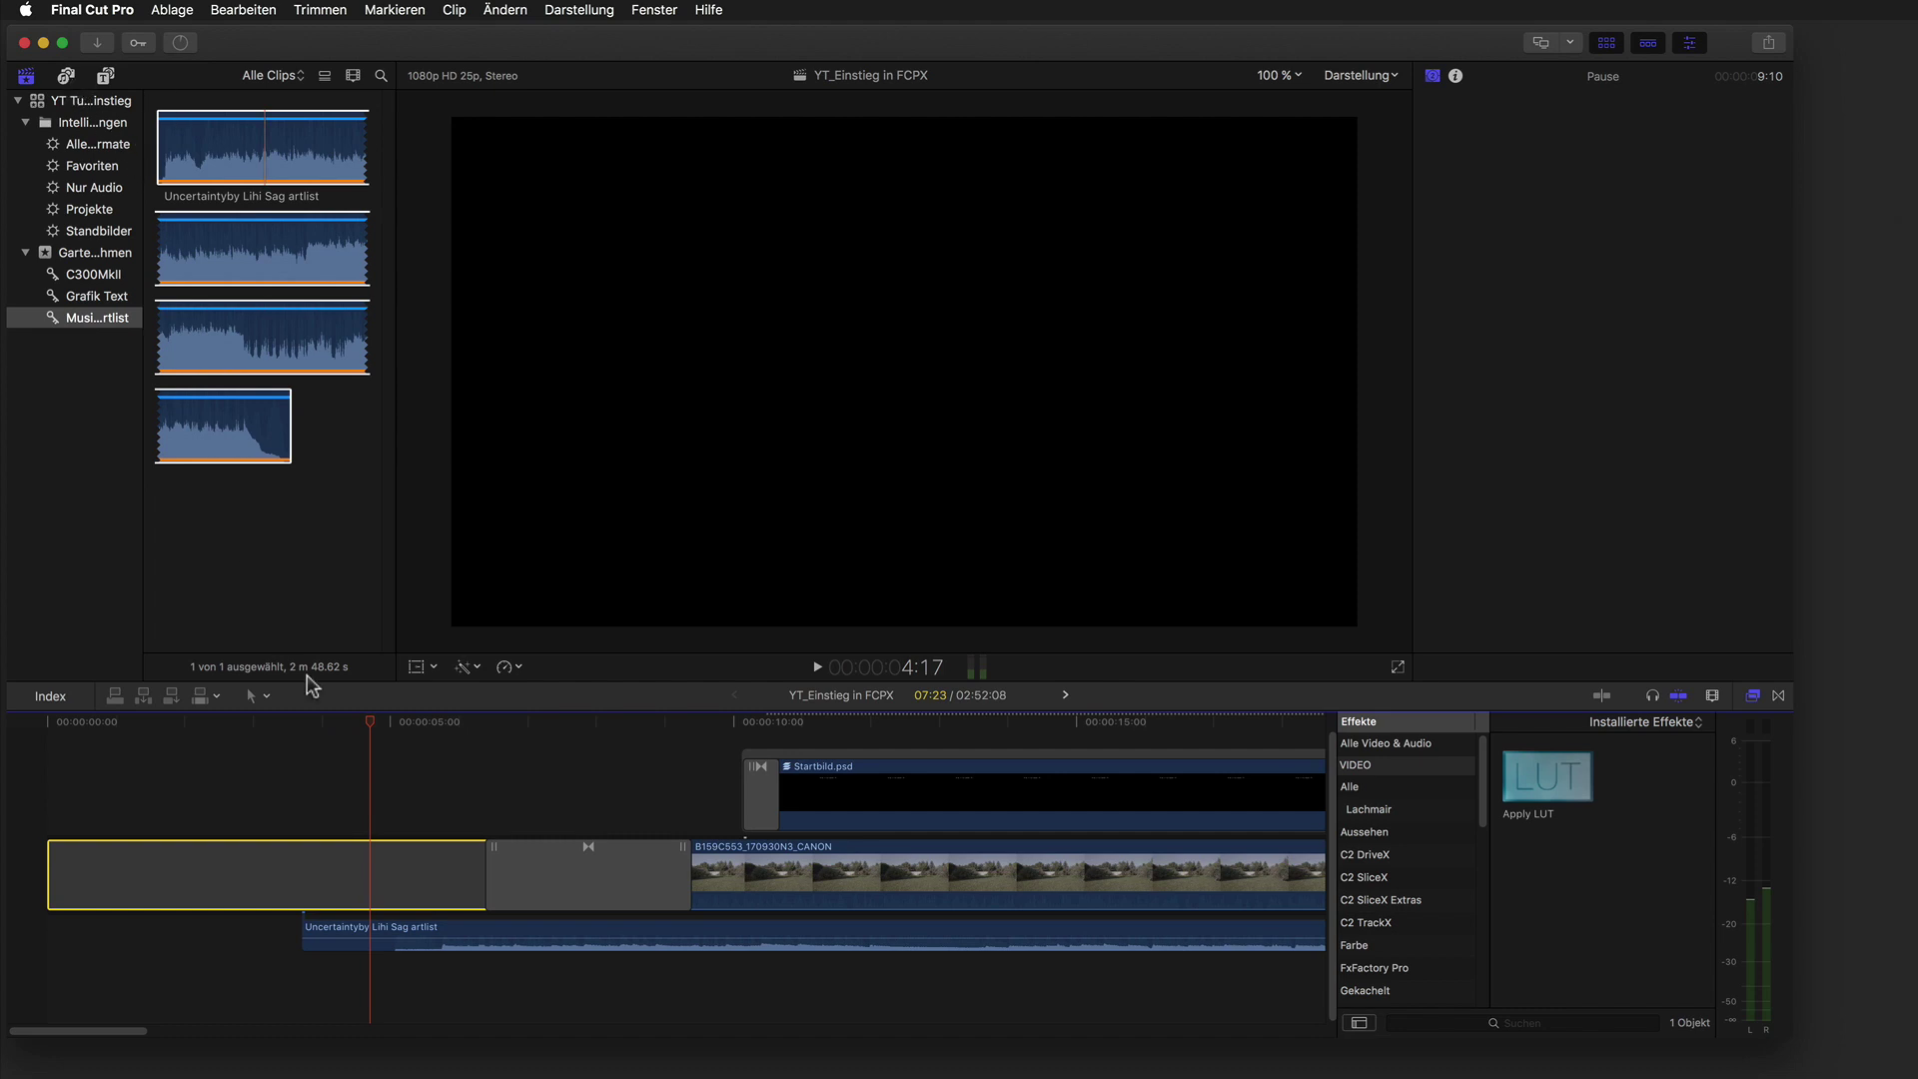
{"action": "left_click_drag", "start_coordinate": [362, 739], "coordinate": [298, 757]}
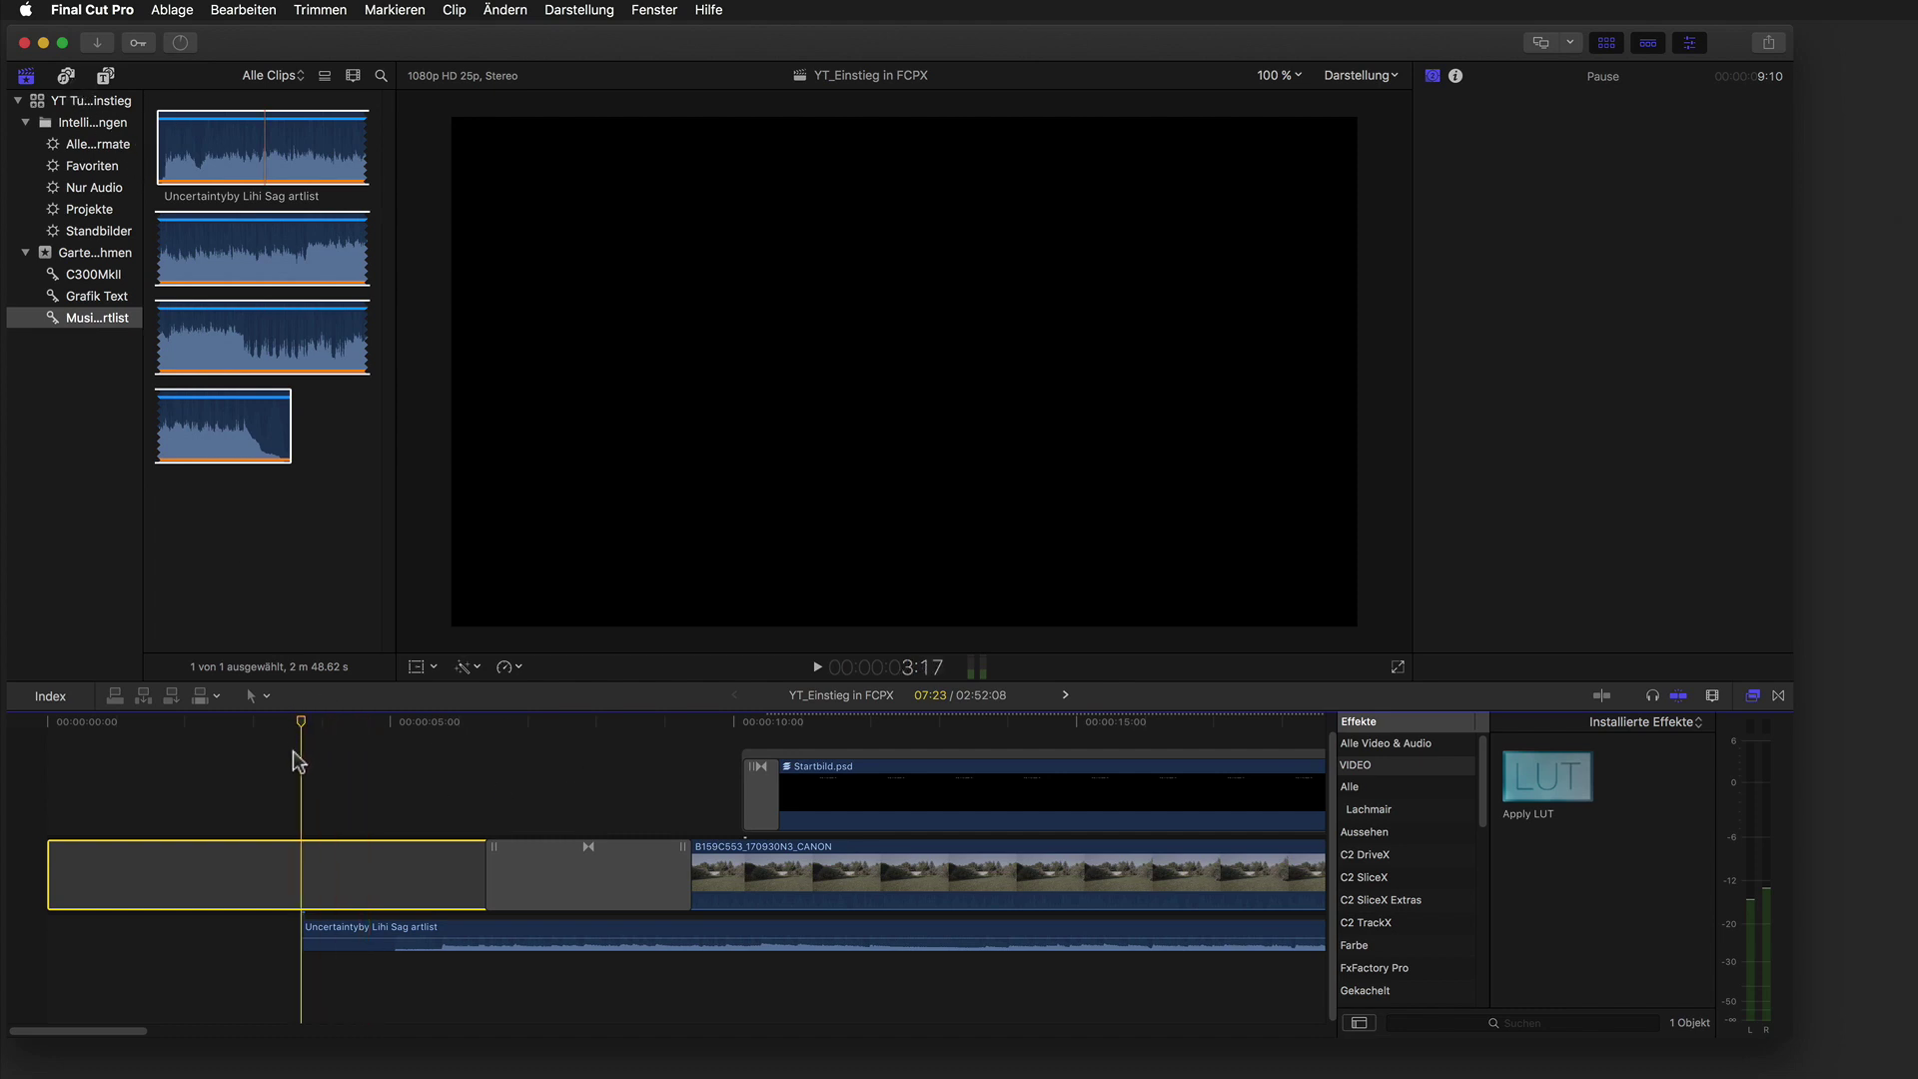
{"action": "key", "text": "space"}
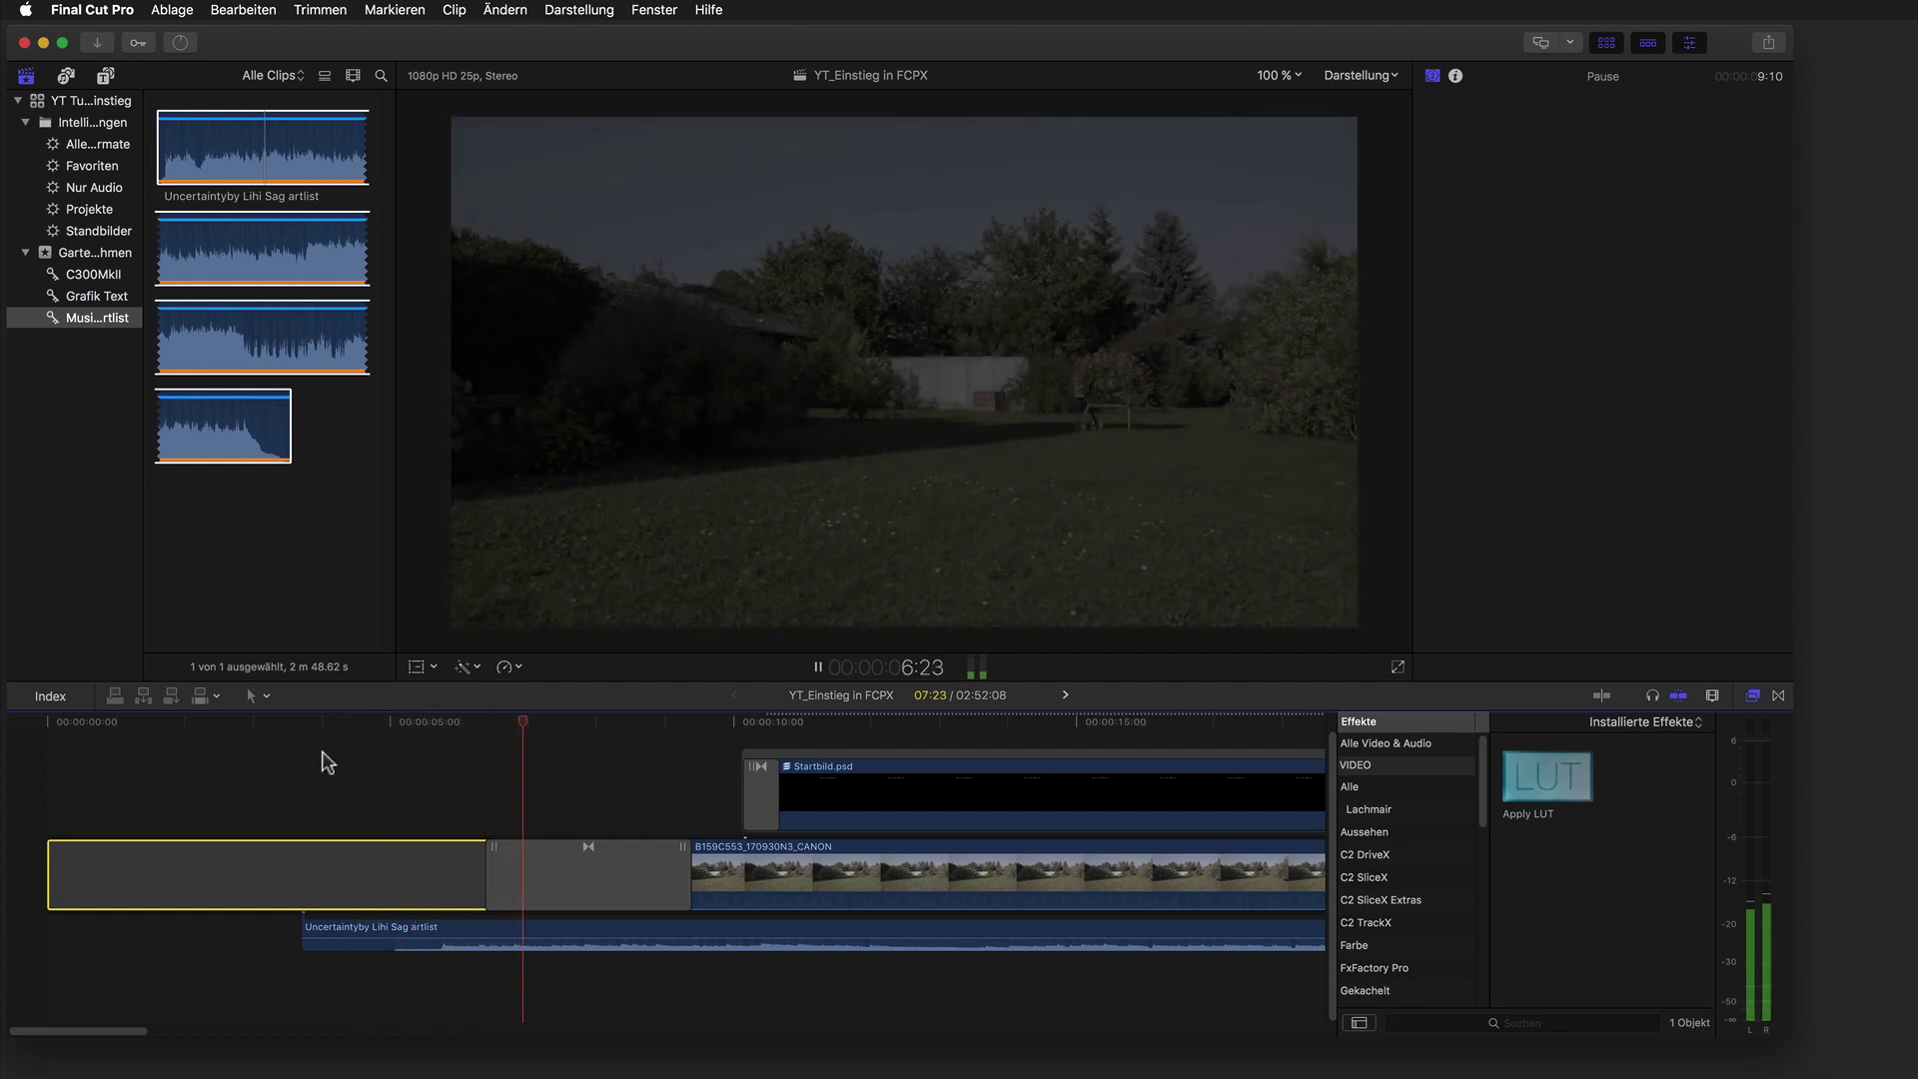
{"action": "key", "text": "space"}
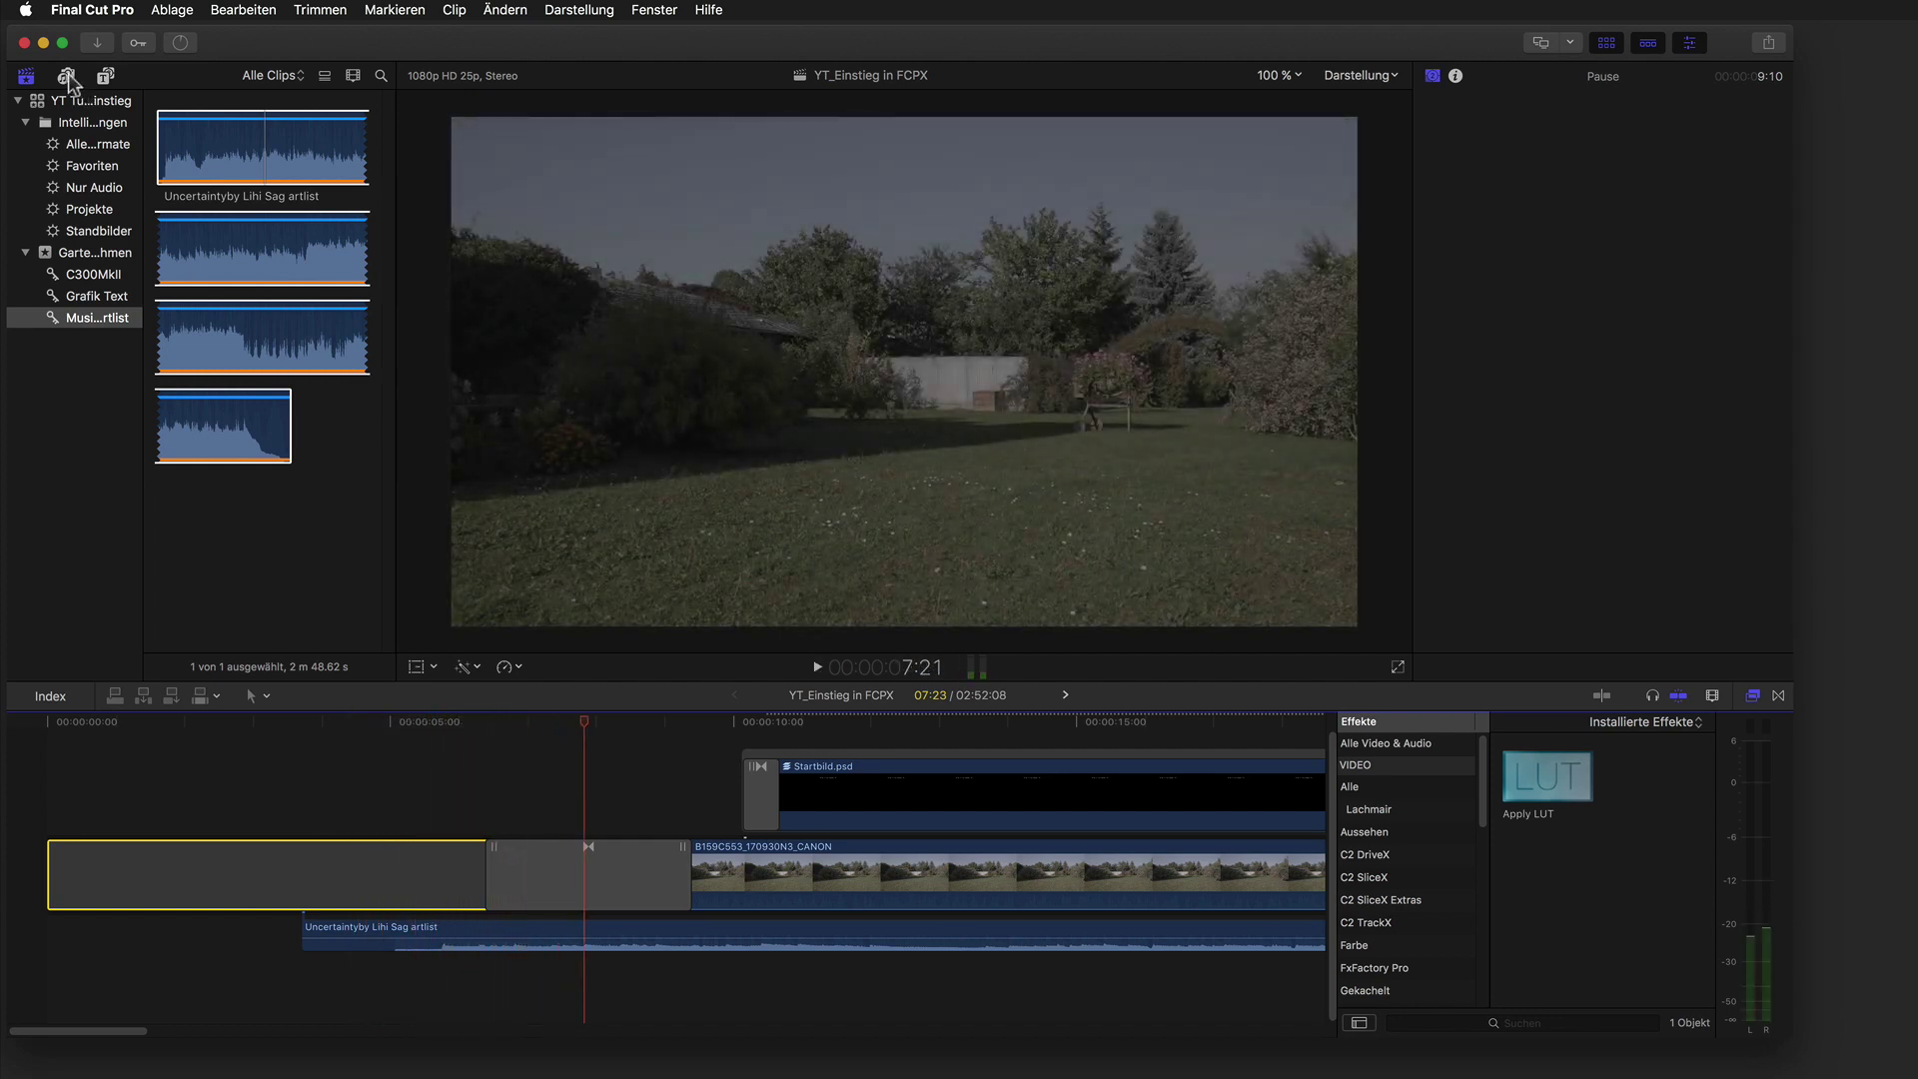
Browse to the installed generators in the Titles and Generators browser and preview the Eigene generator.
{"action": "left_click", "coordinate": [24, 78]}
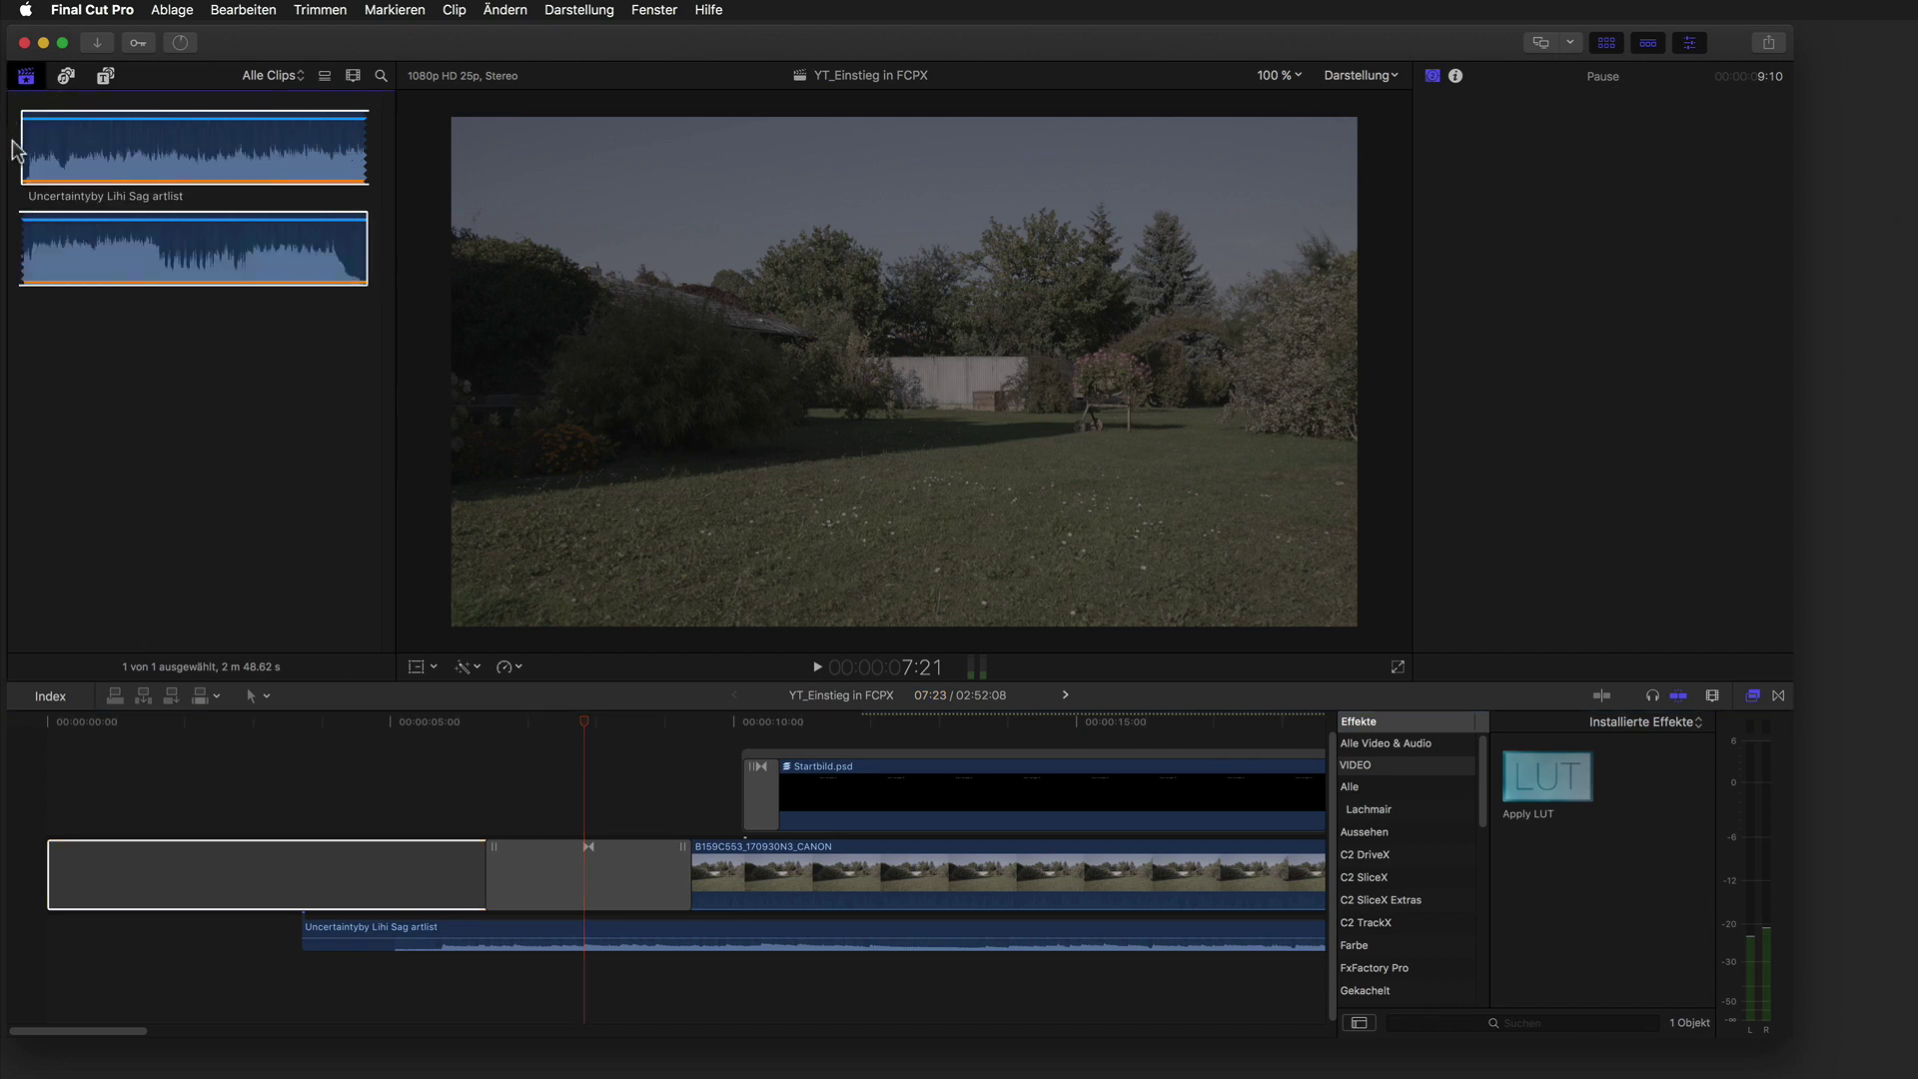
{"action": "left_click", "coordinate": [26, 78]}
{"action": "left_click", "coordinate": [67, 75]}
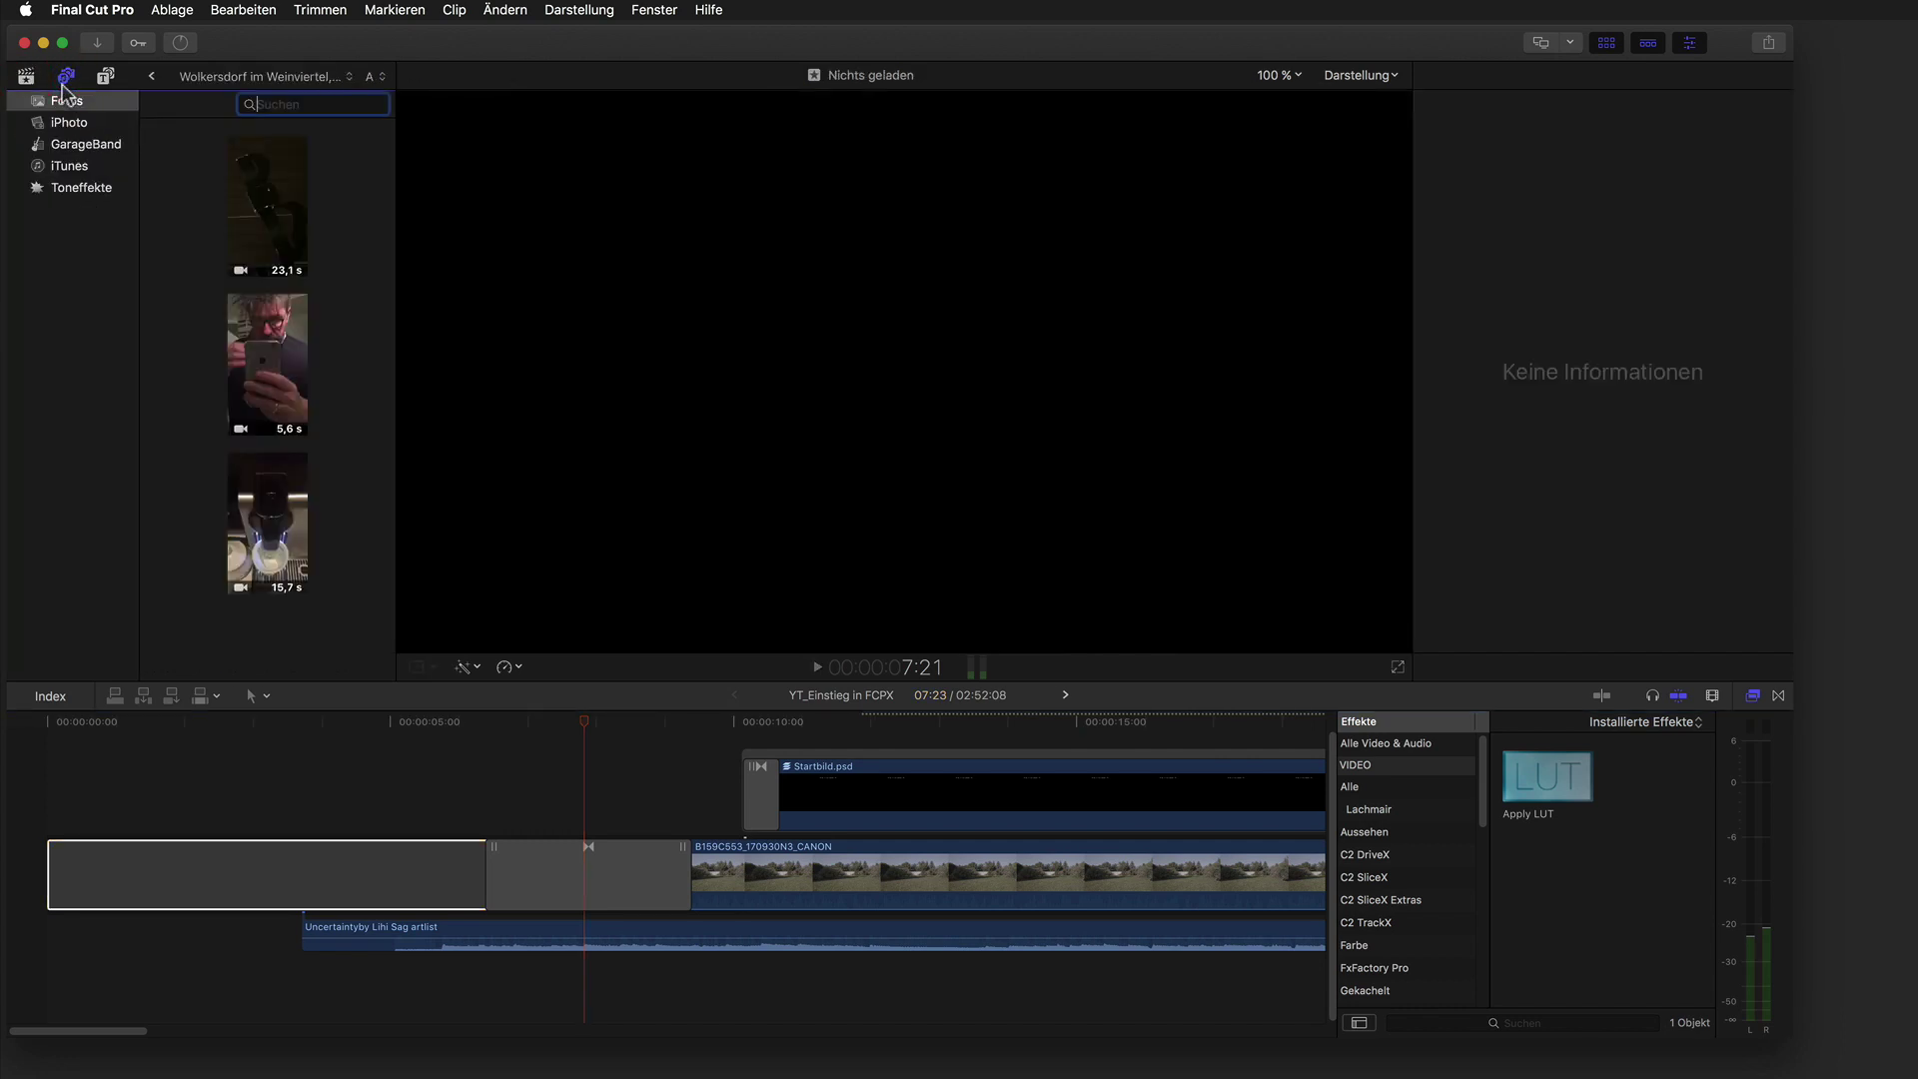
{"action": "left_click", "coordinate": [106, 78]}
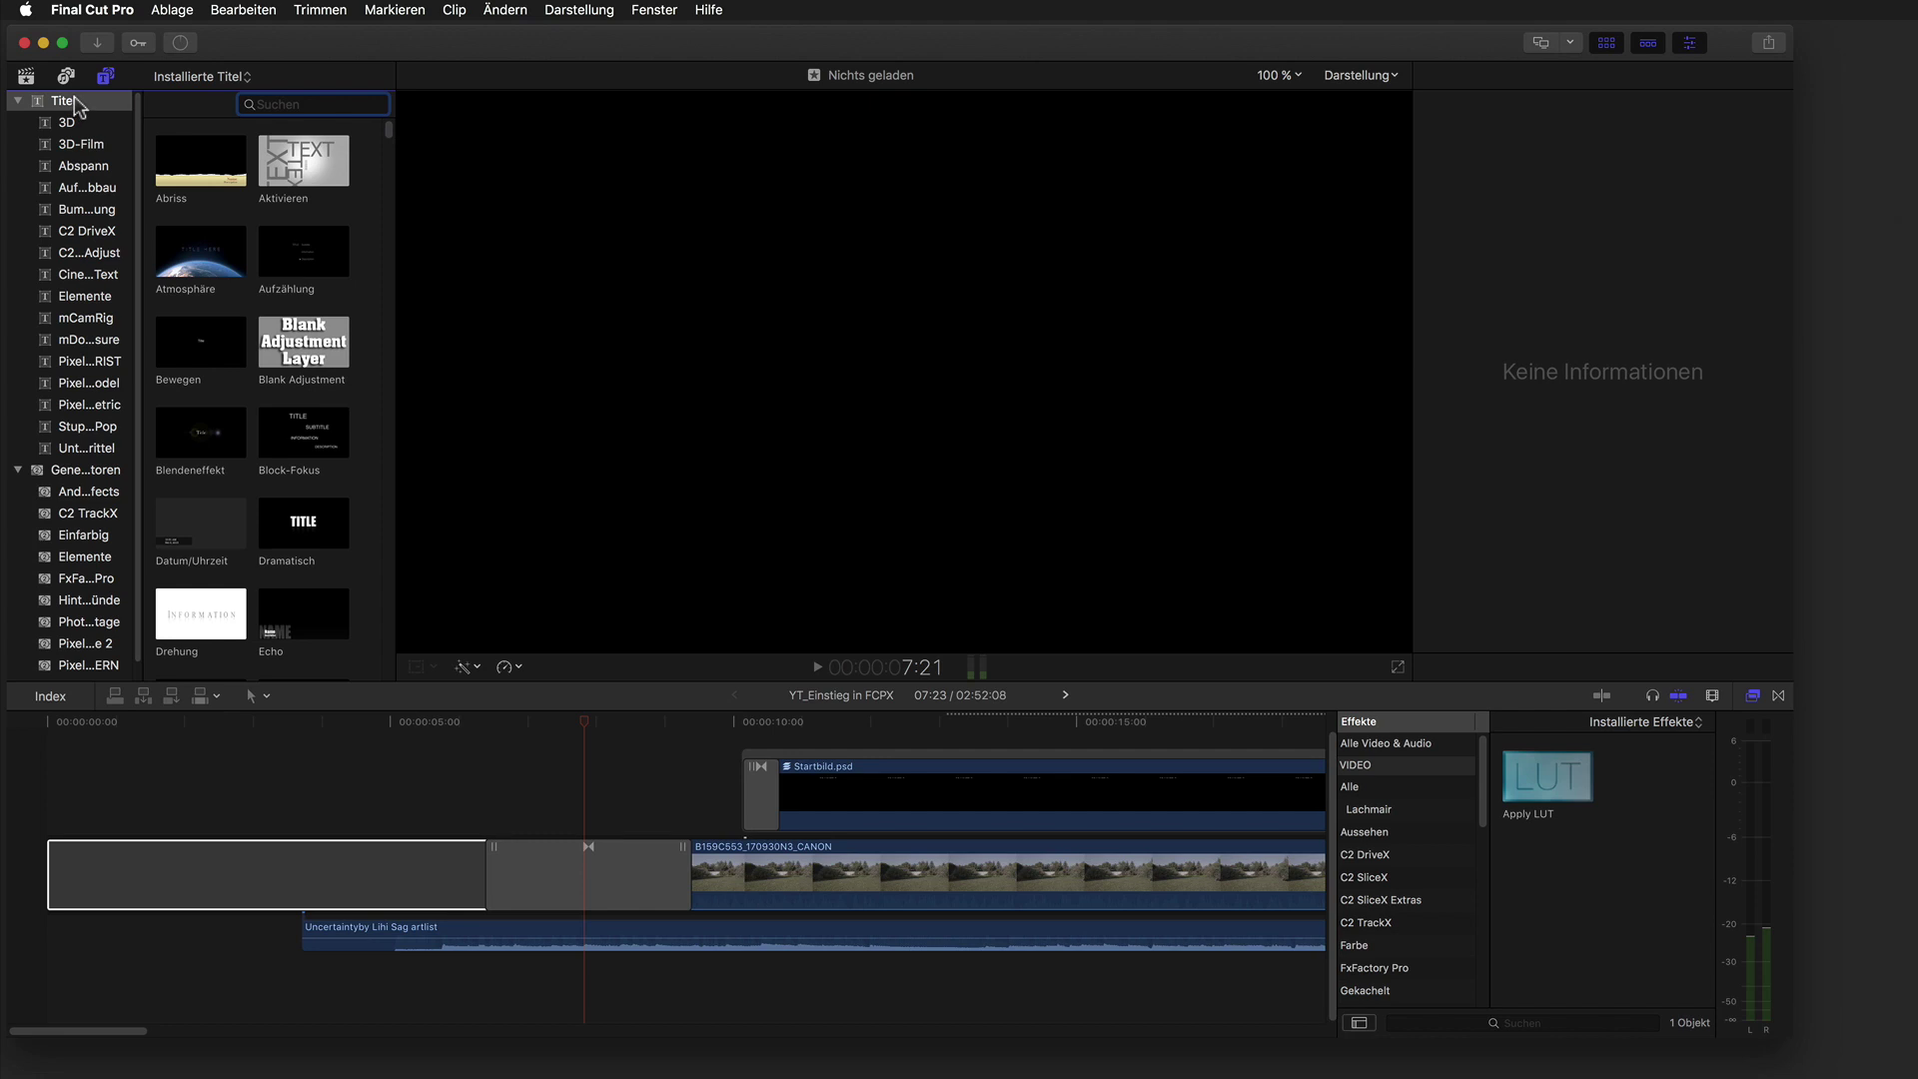
{"action": "left_click", "coordinate": [82, 469]}
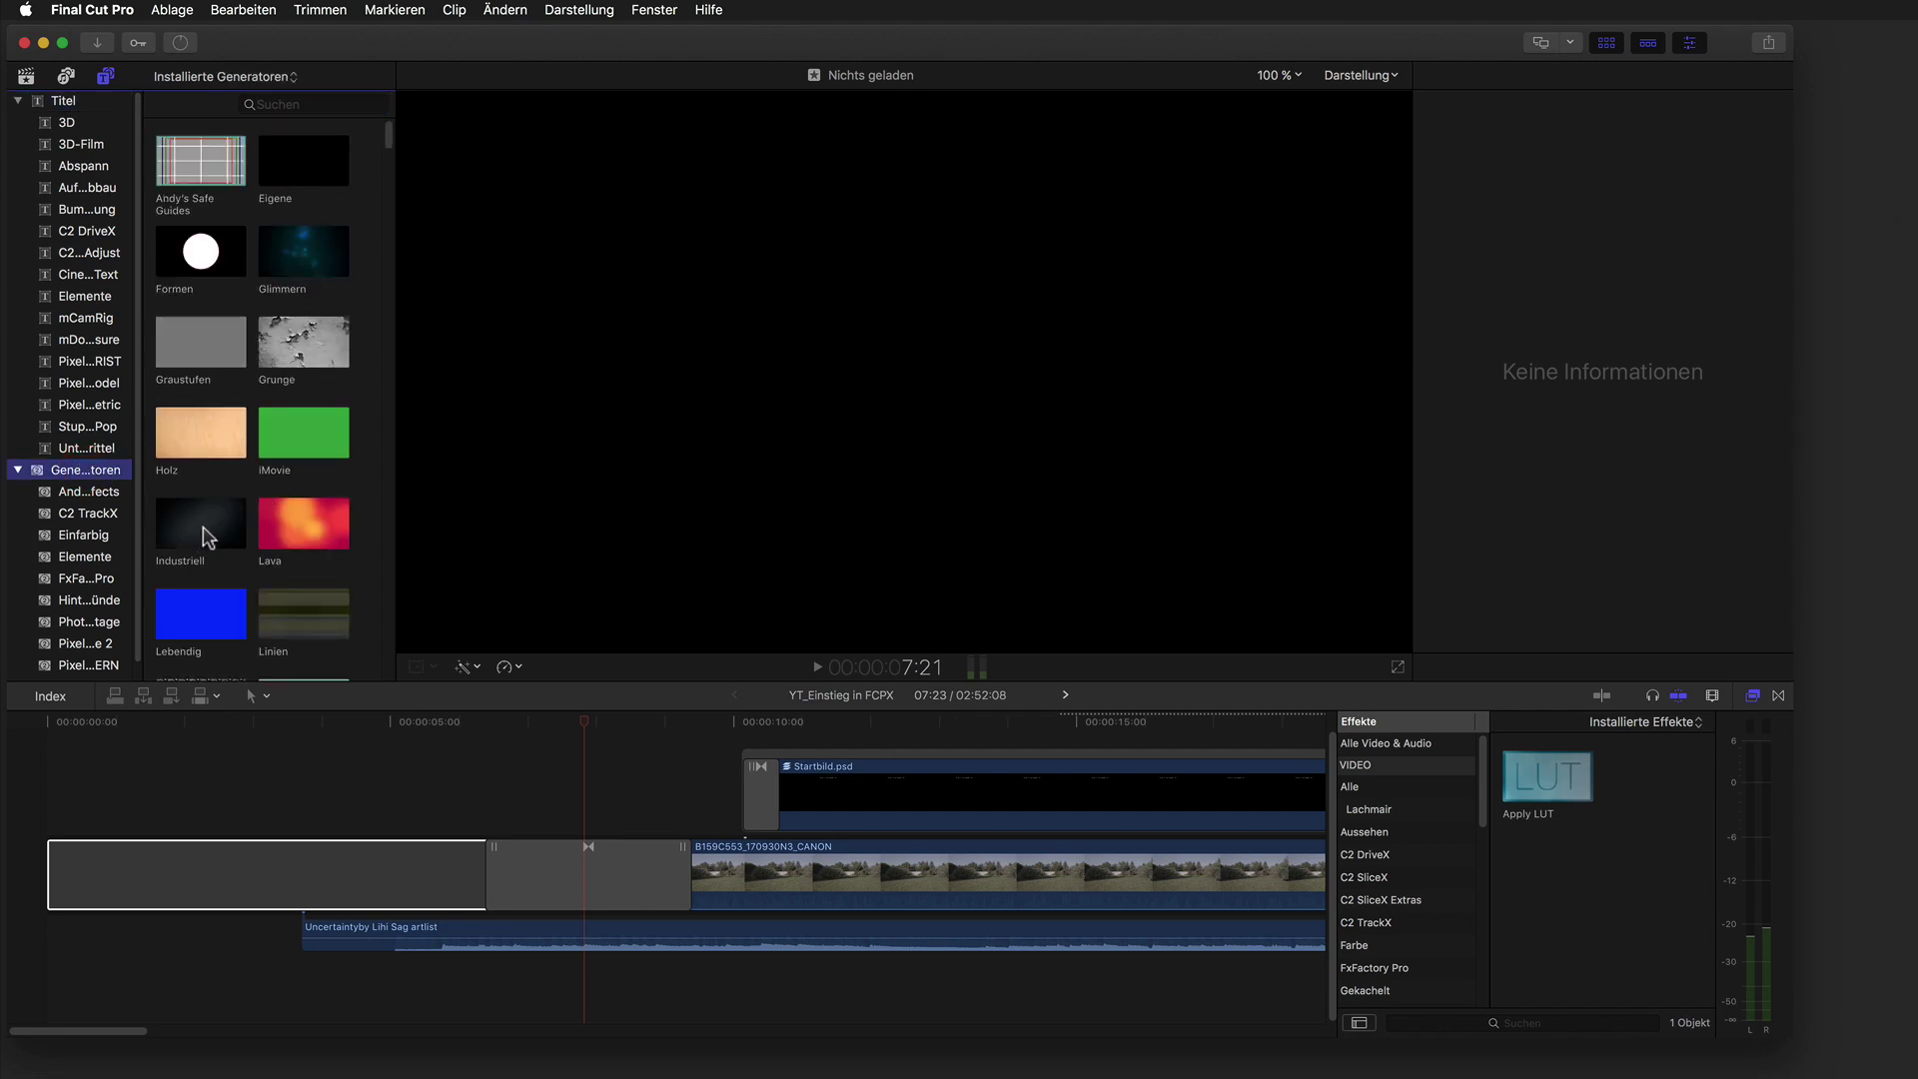
{"action": "left_click", "coordinate": [206, 535]}
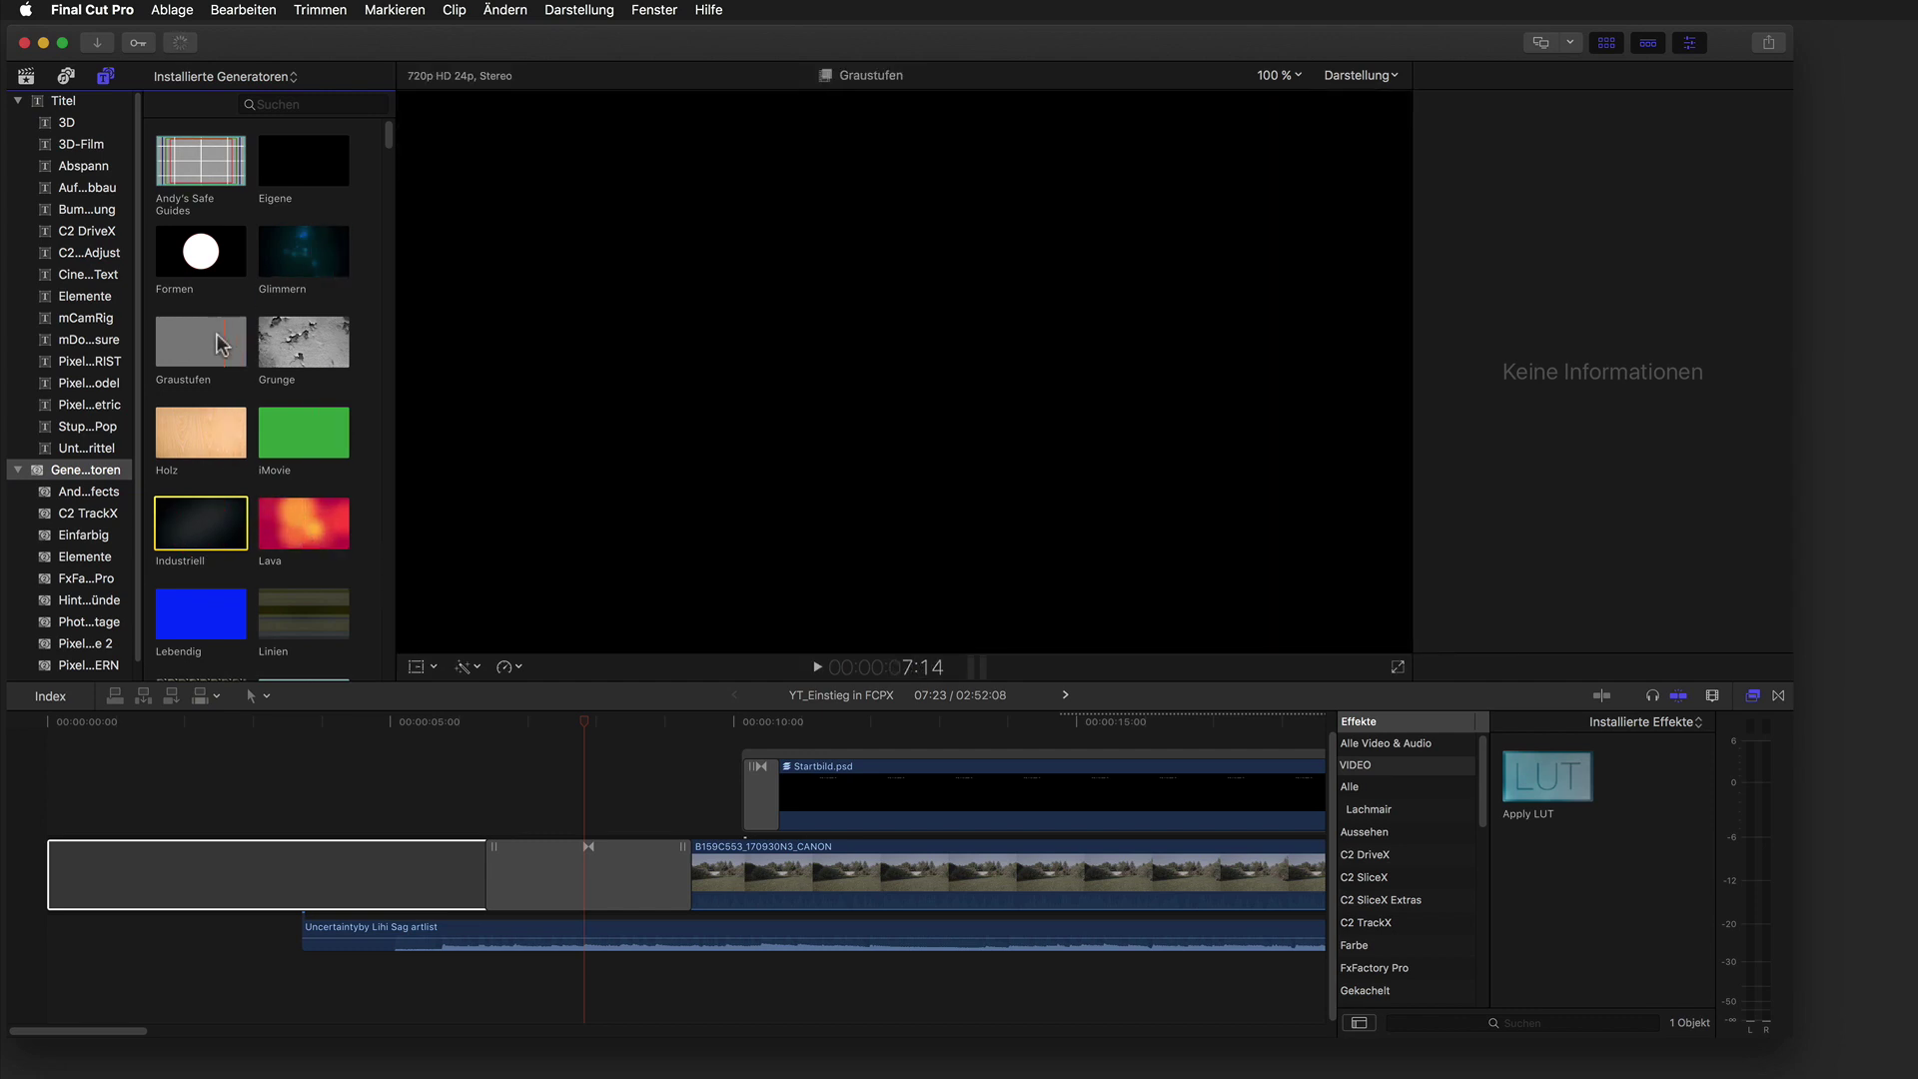
{"action": "left_click", "coordinate": [291, 187]}
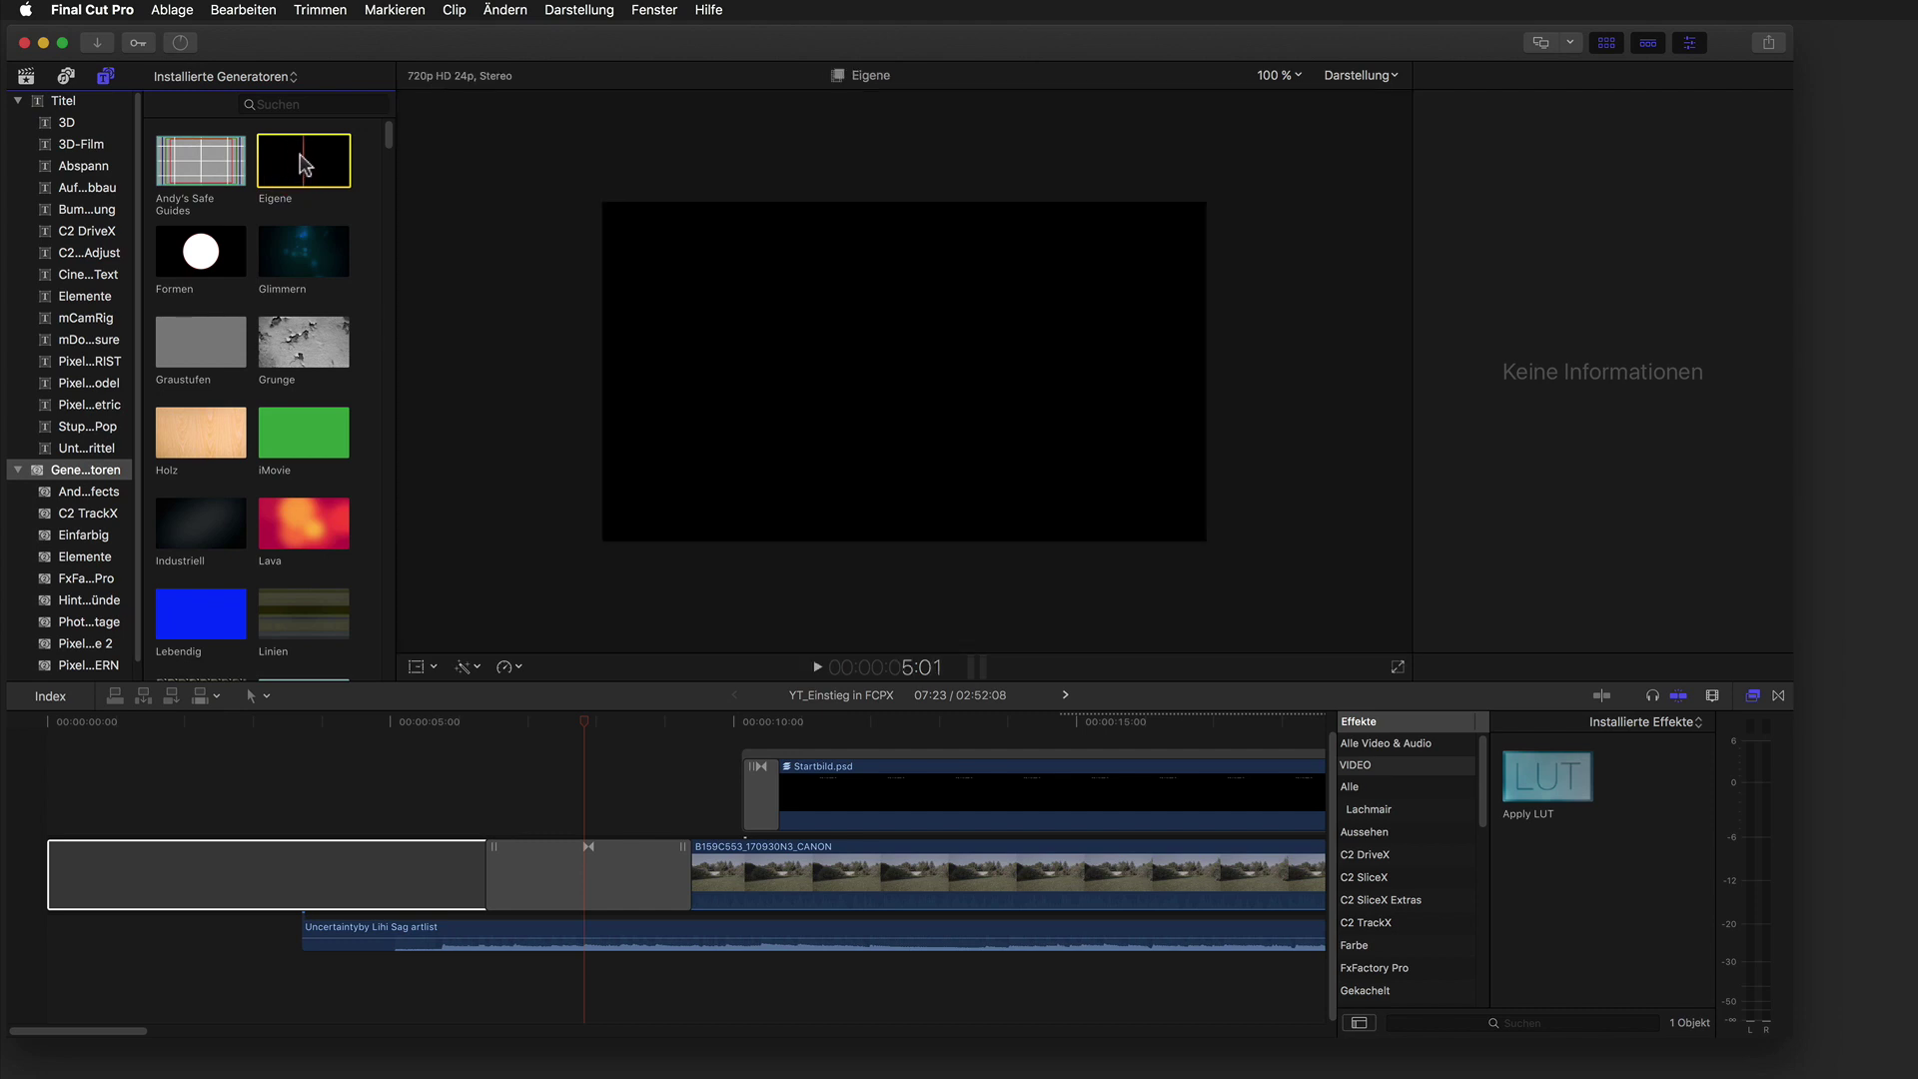
Drag the Eigene generator onto the timeline and trim both its start and end.
{"action": "mouse_move", "coordinate": [304, 168]}
{"action": "left_mouse_down"}
{"action": "mouse_move", "coordinate": [66, 794]}
{"action": "mouse_move", "coordinate": [93, 794]}
{"action": "left_mouse_up"}
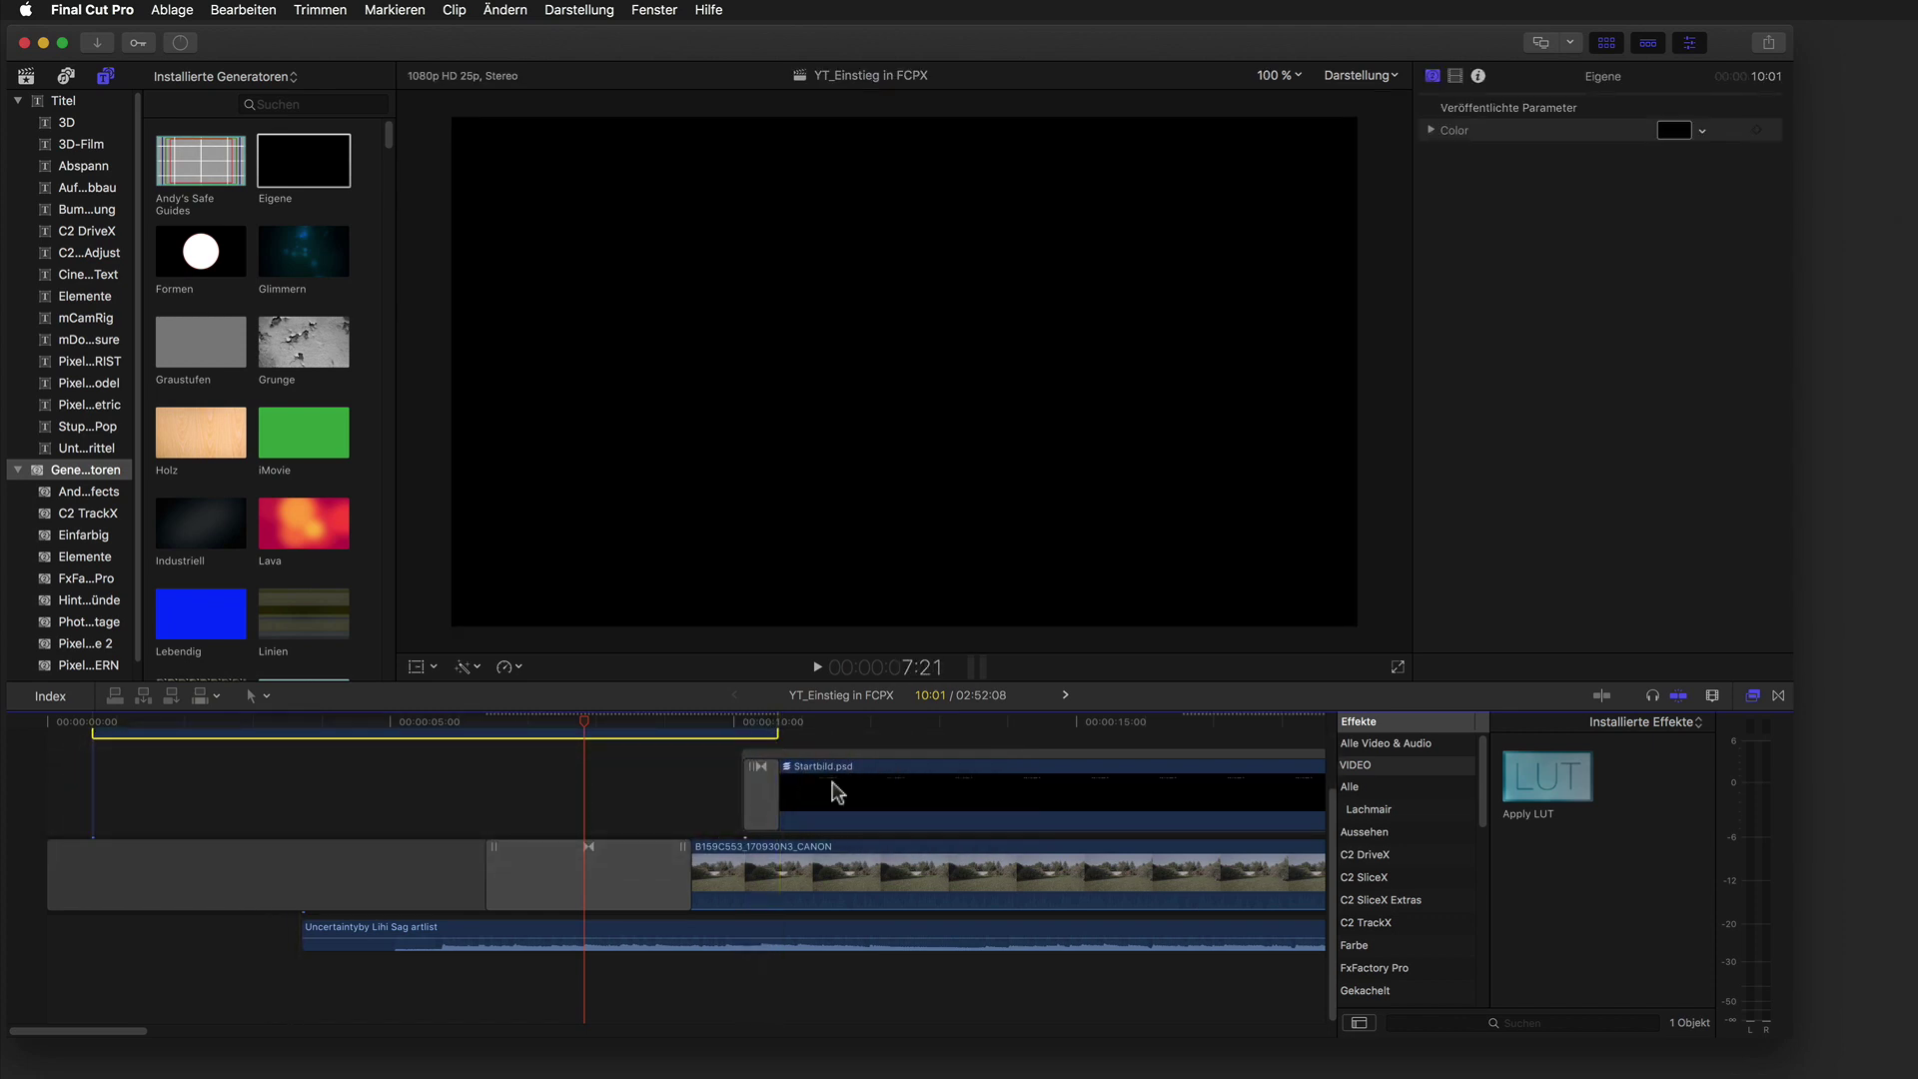
{"action": "scroll", "coordinate": [1142, 754], "scroll_direction": "up", "scroll_amount": 3}
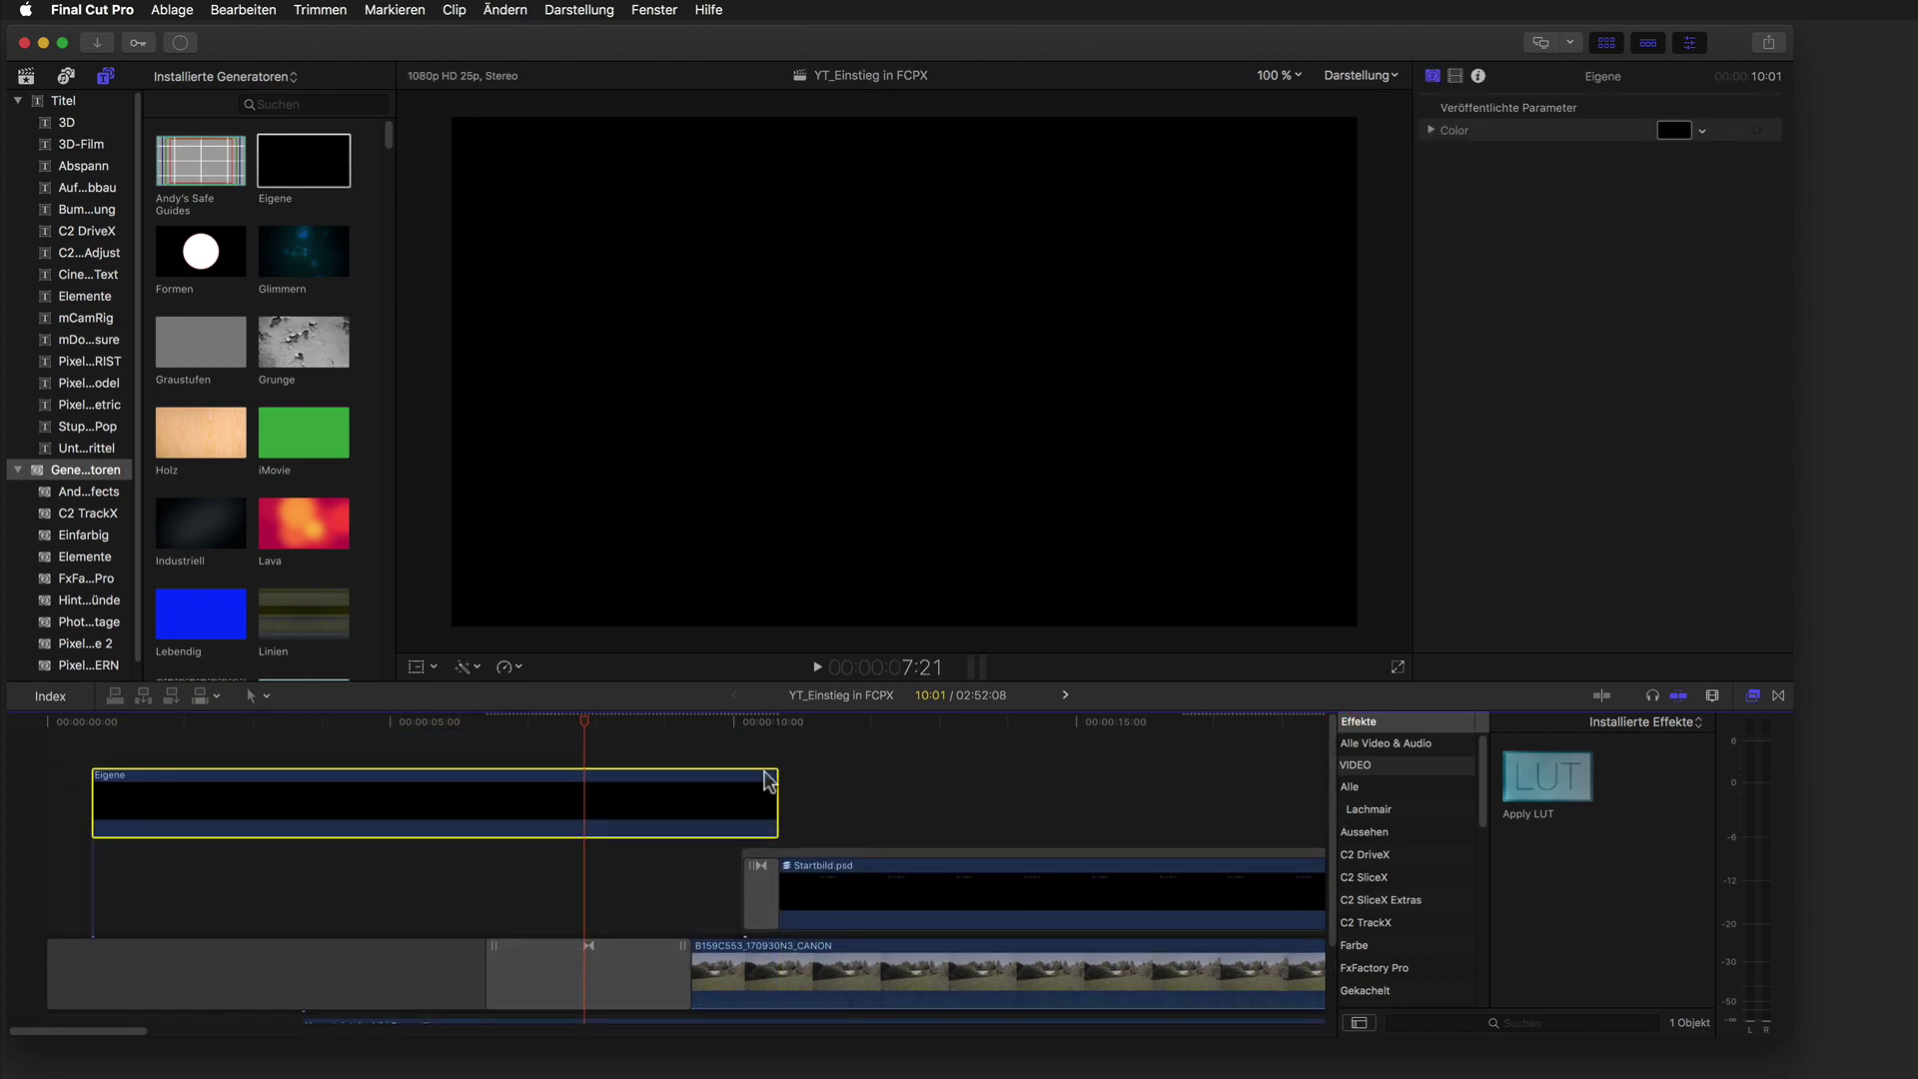
{"action": "left_click_drag", "start_coordinate": [776, 796], "coordinate": [544, 799]}
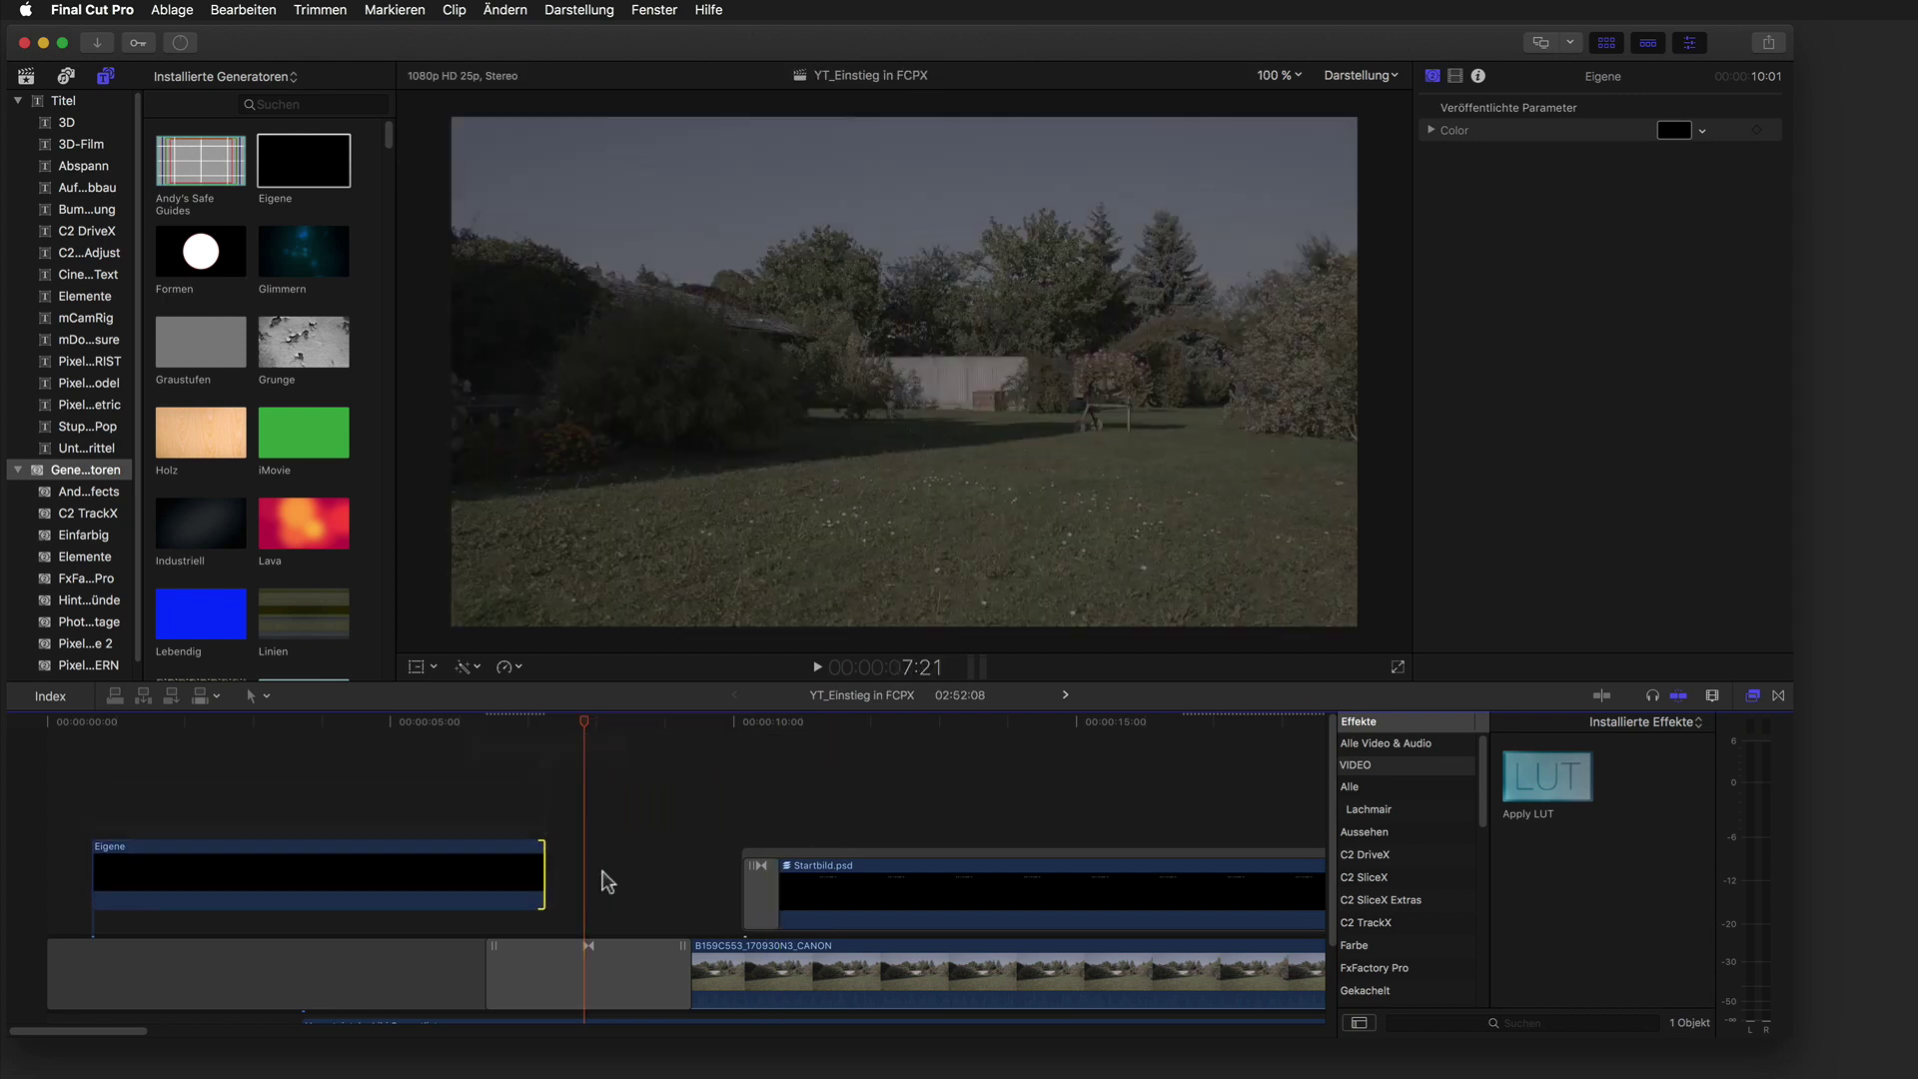
{"action": "scroll", "coordinate": [1311, 813], "scroll_direction": "down", "scroll_amount": 3}
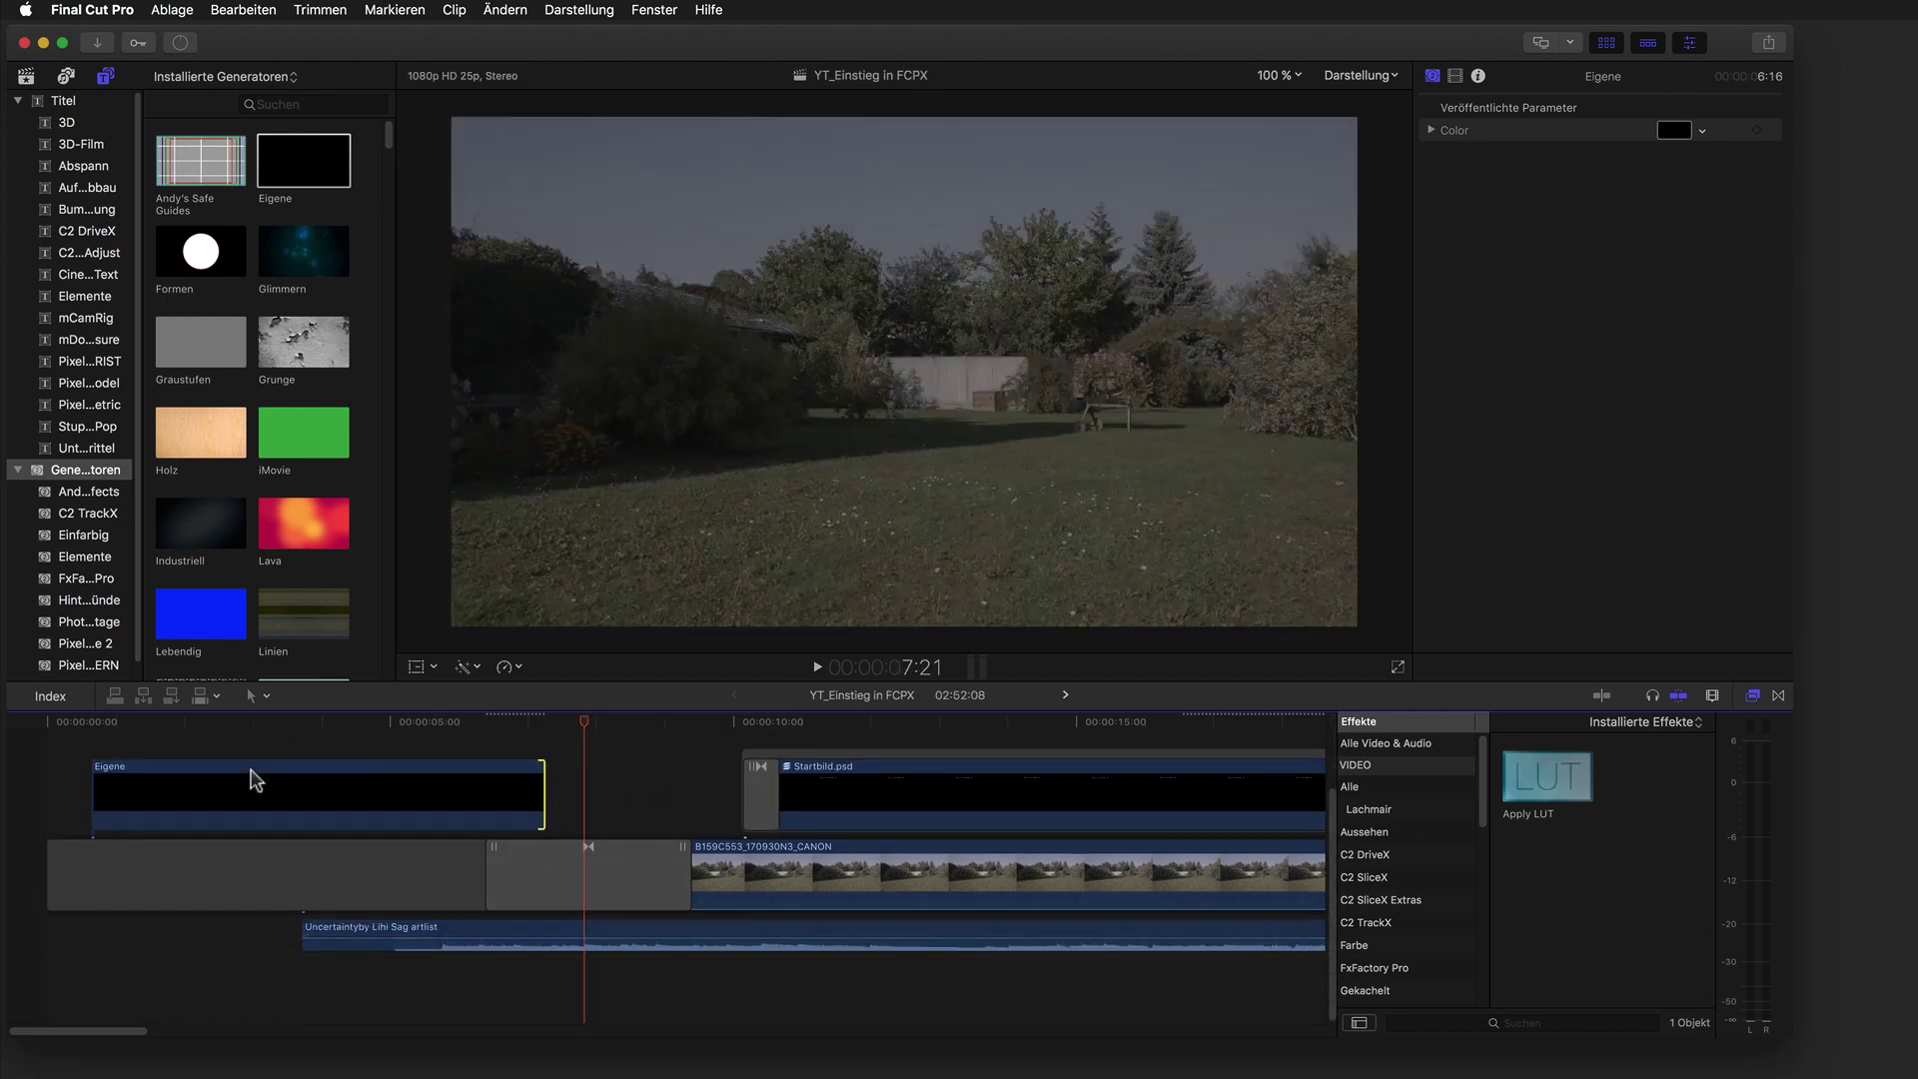
{"action": "left_click_drag", "start_coordinate": [96, 795], "coordinate": [303, 797]}
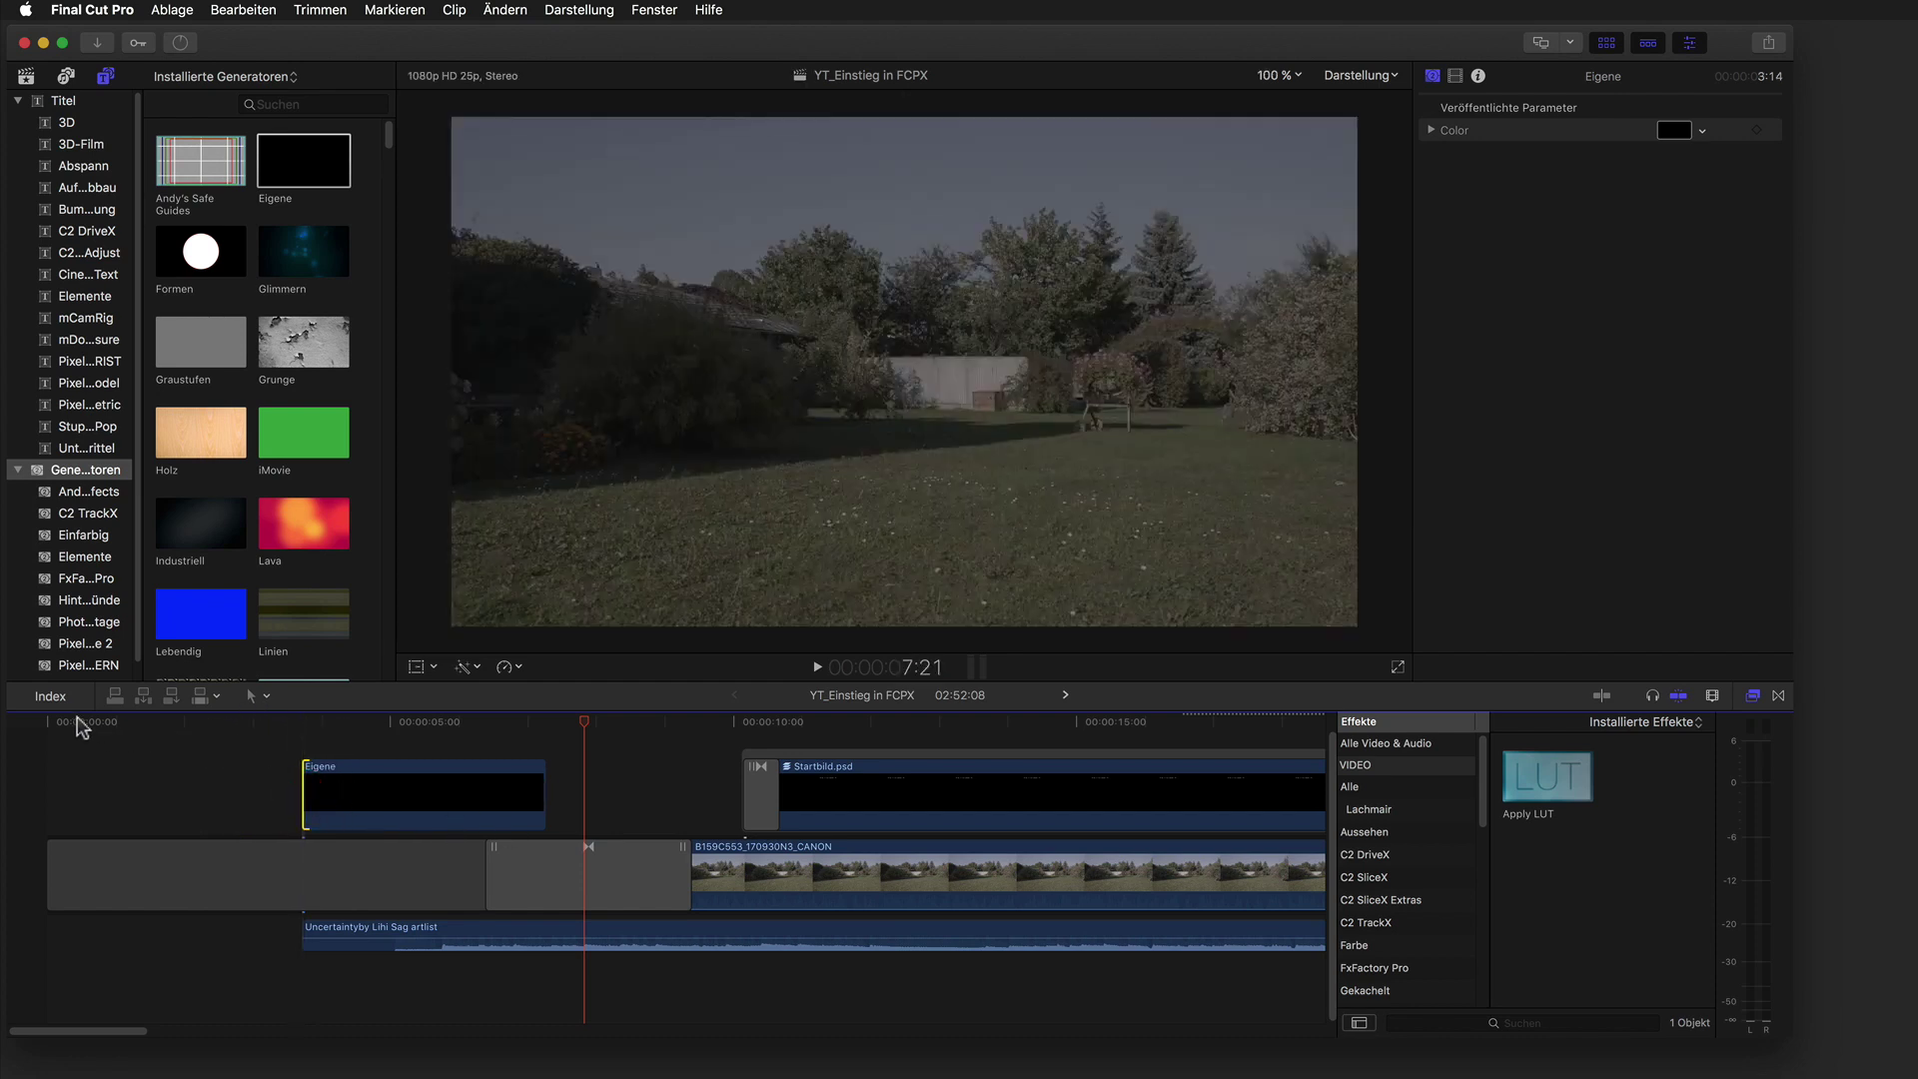
Trim the leading gap clip up to the Eigene clip's start at the playhead.
{"action": "left_click", "coordinate": [290, 720]}
{"action": "left_click", "coordinate": [302, 720]}
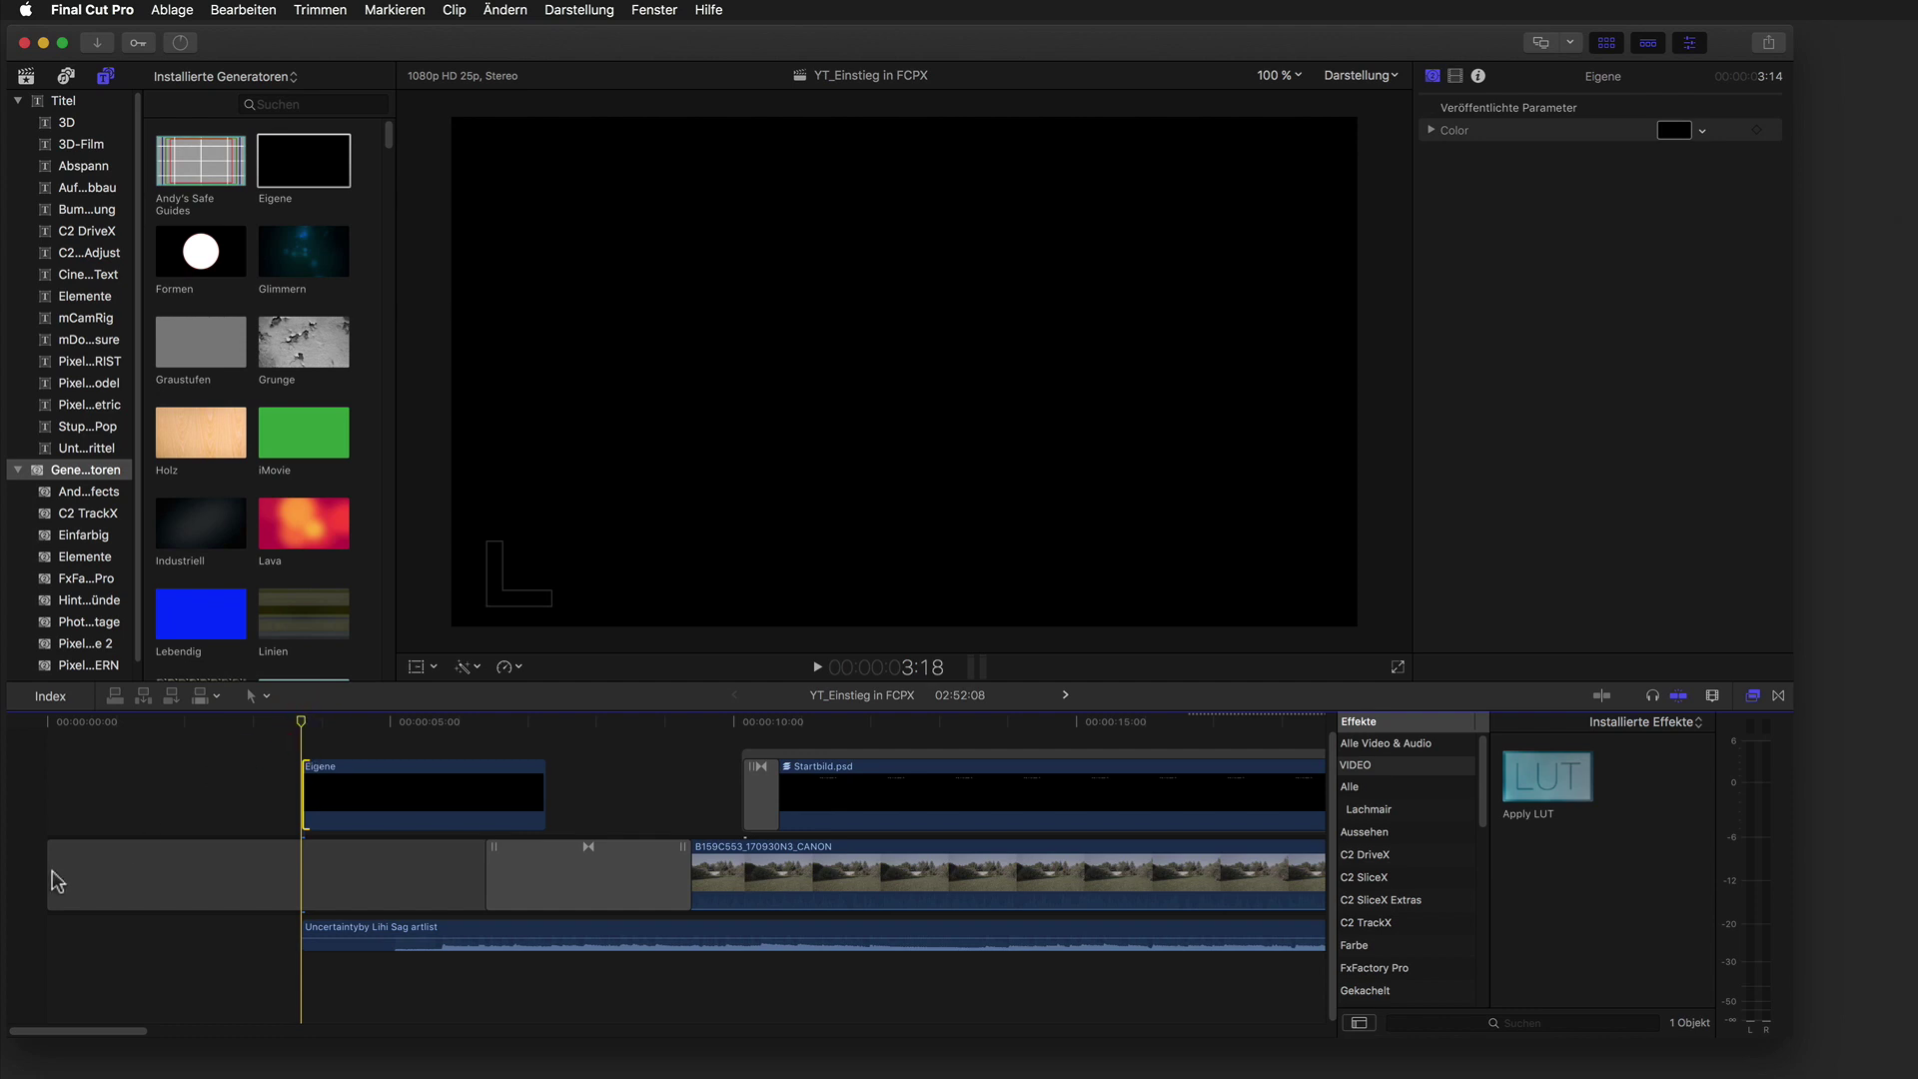
{"action": "left_click_drag", "start_coordinate": [57, 881], "coordinate": [305, 875]}
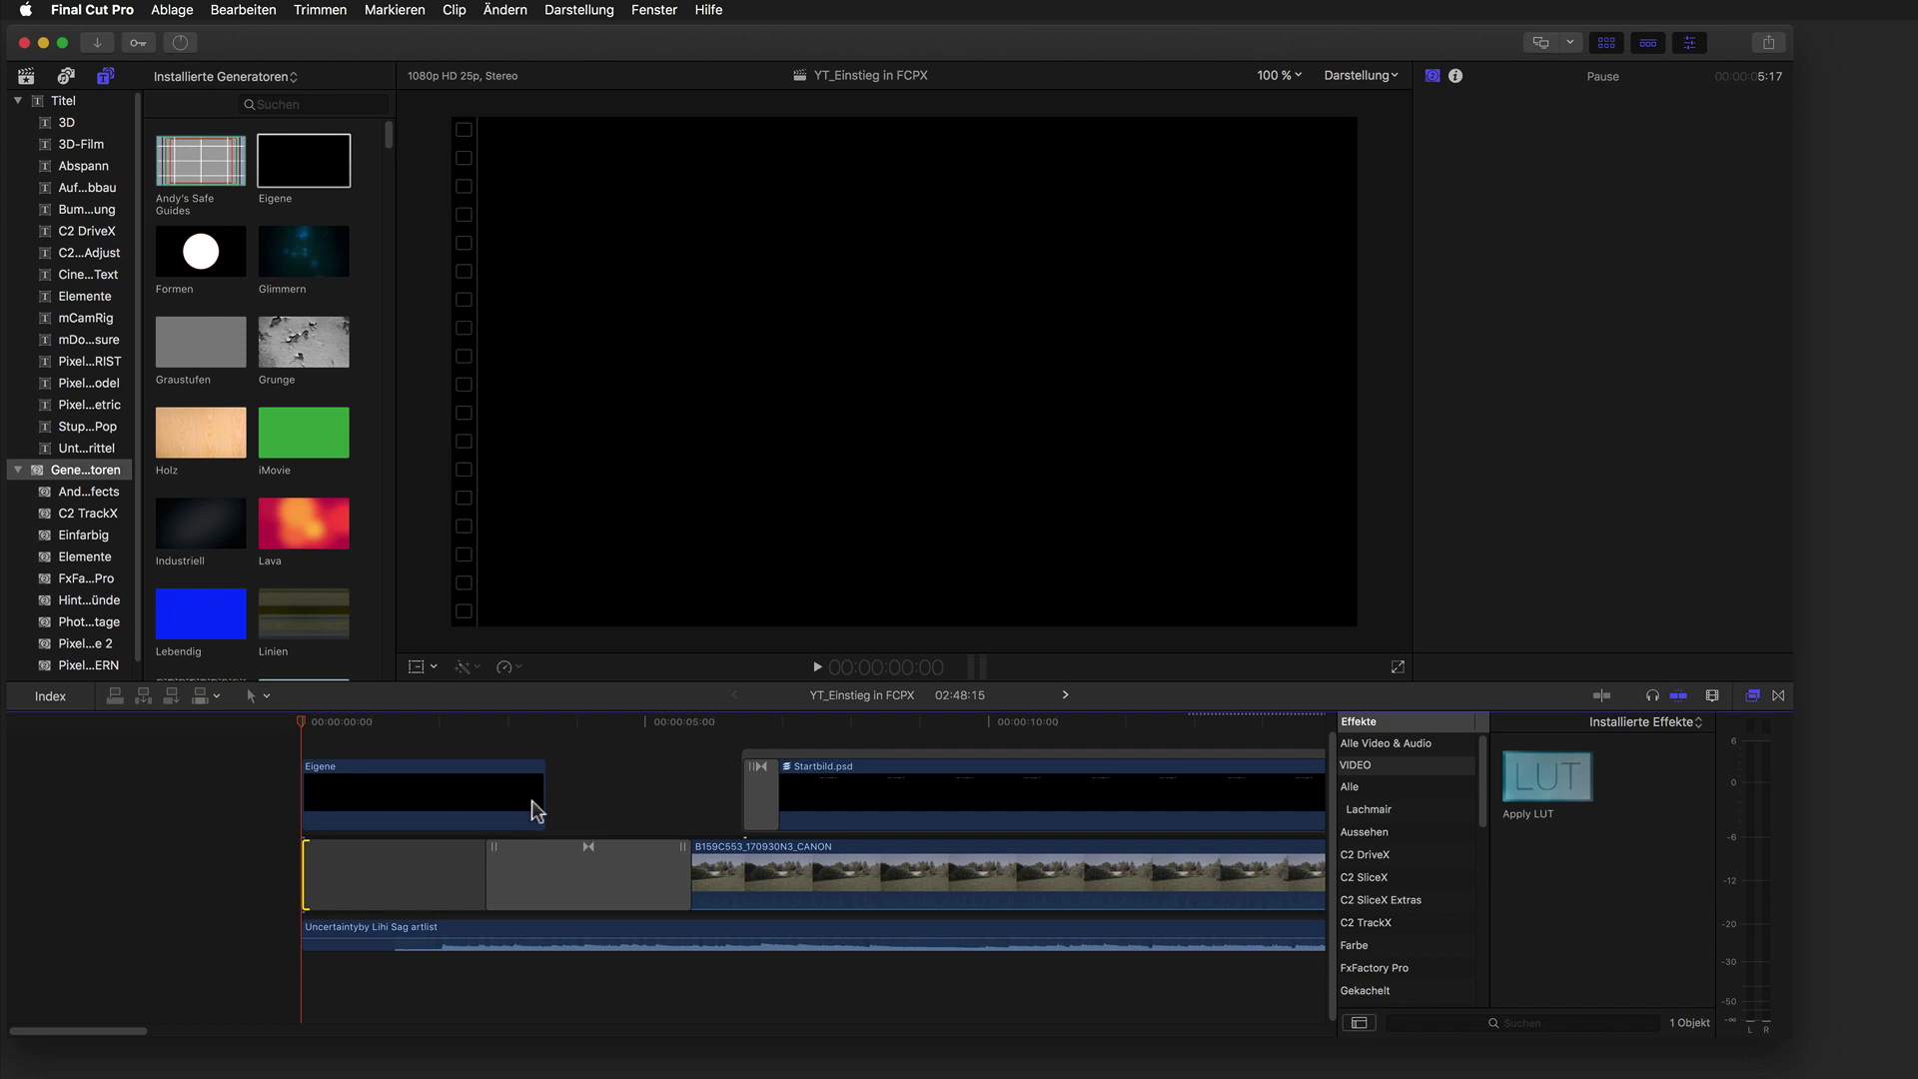
{"action": "left_click", "coordinate": [377, 802]}
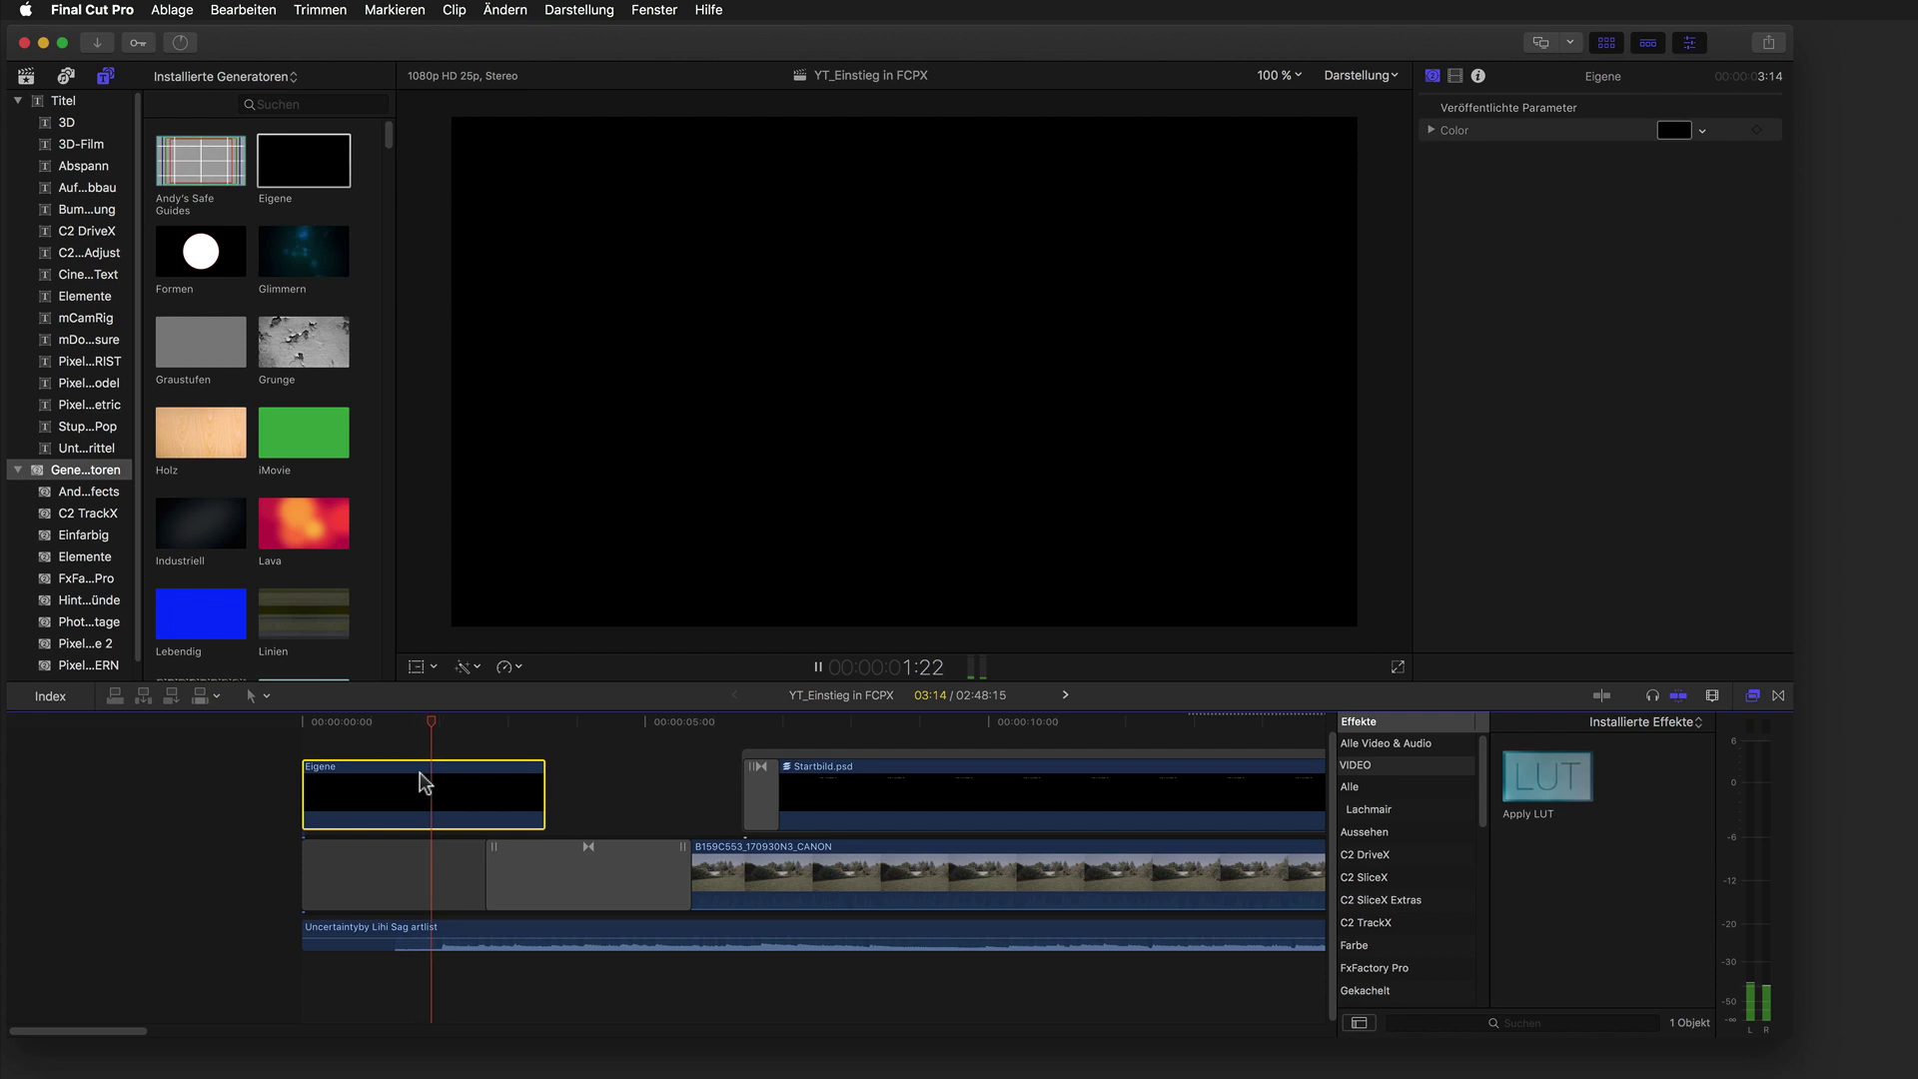
Blade the Eigene clip, gap and music at 1:07 and ripple-delete the opening pieces.
{"action": "key", "text": "space"}
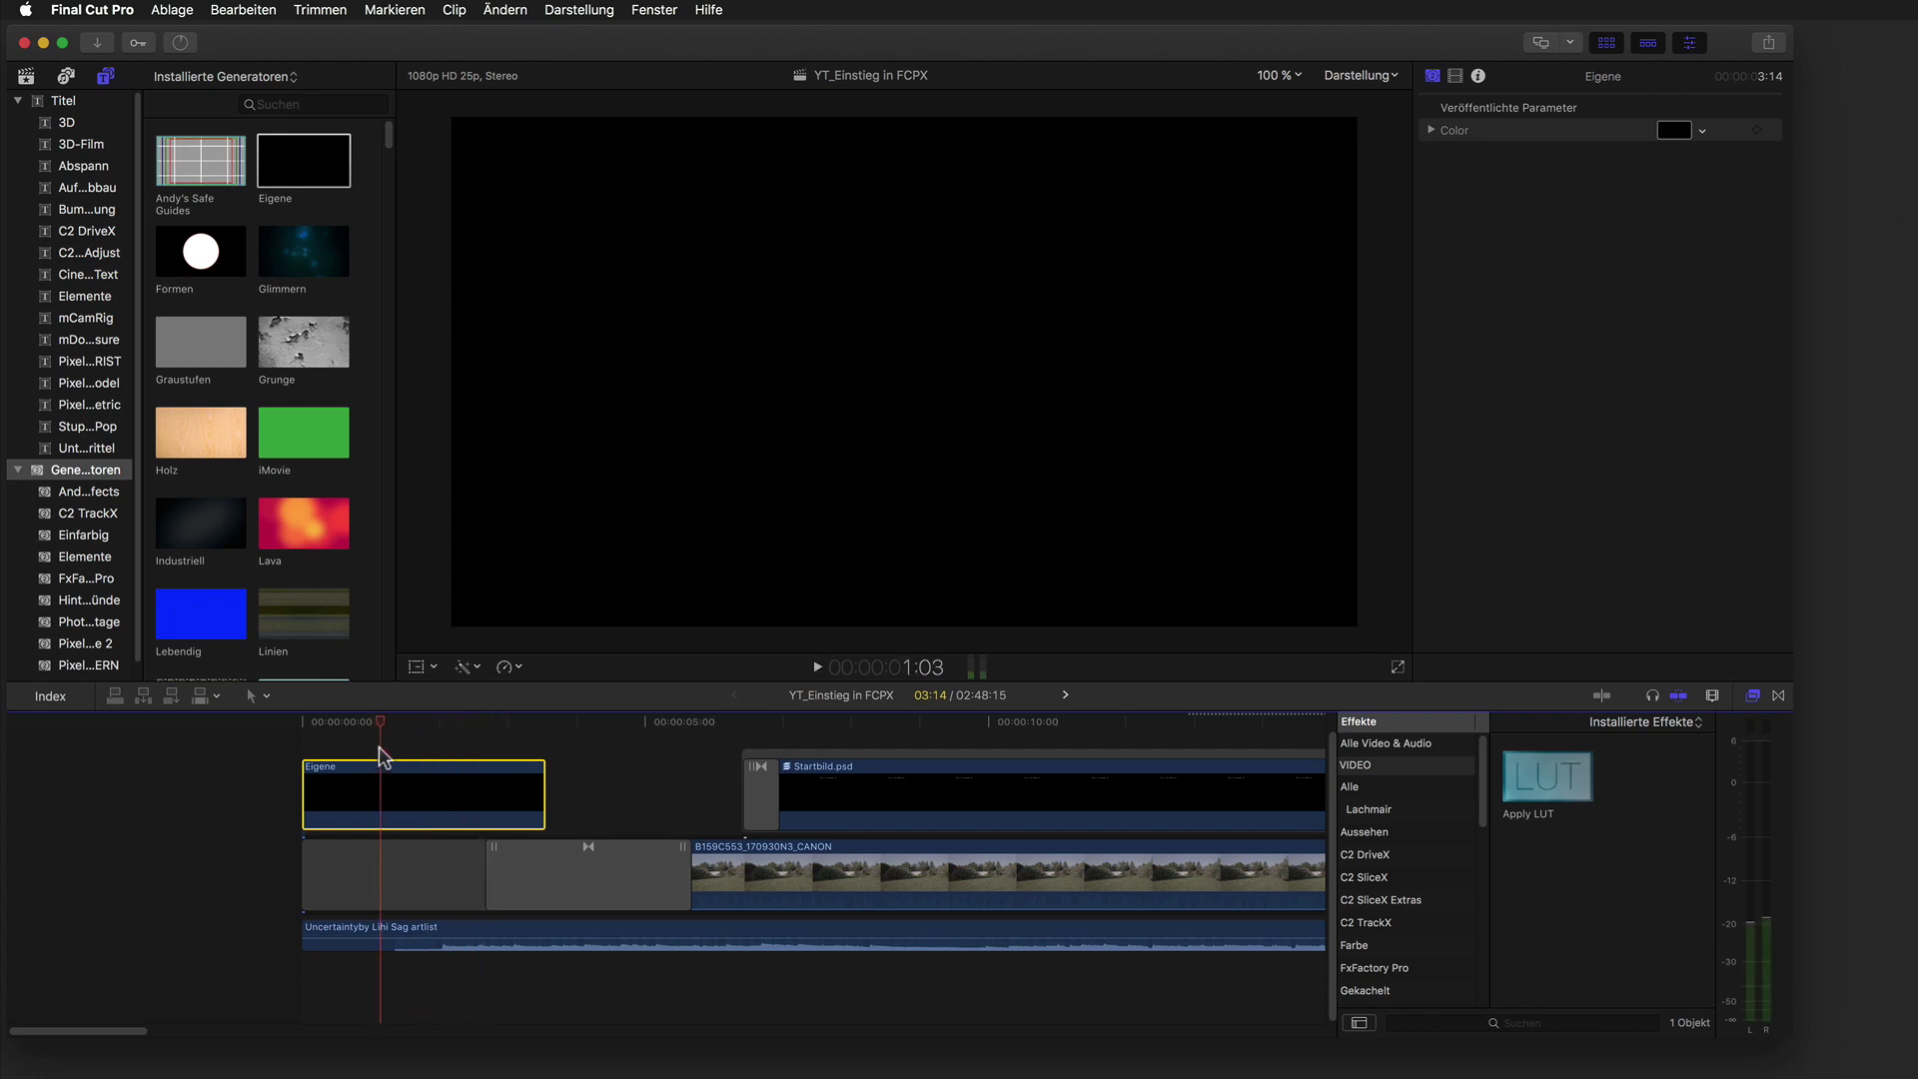
{"action": "mouse_move", "coordinate": [388, 744]}
{"action": "left_mouse_down"}
{"action": "mouse_move", "coordinate": [422, 748]}
{"action": "mouse_move", "coordinate": [424, 975]}
{"action": "left_mouse_up"}
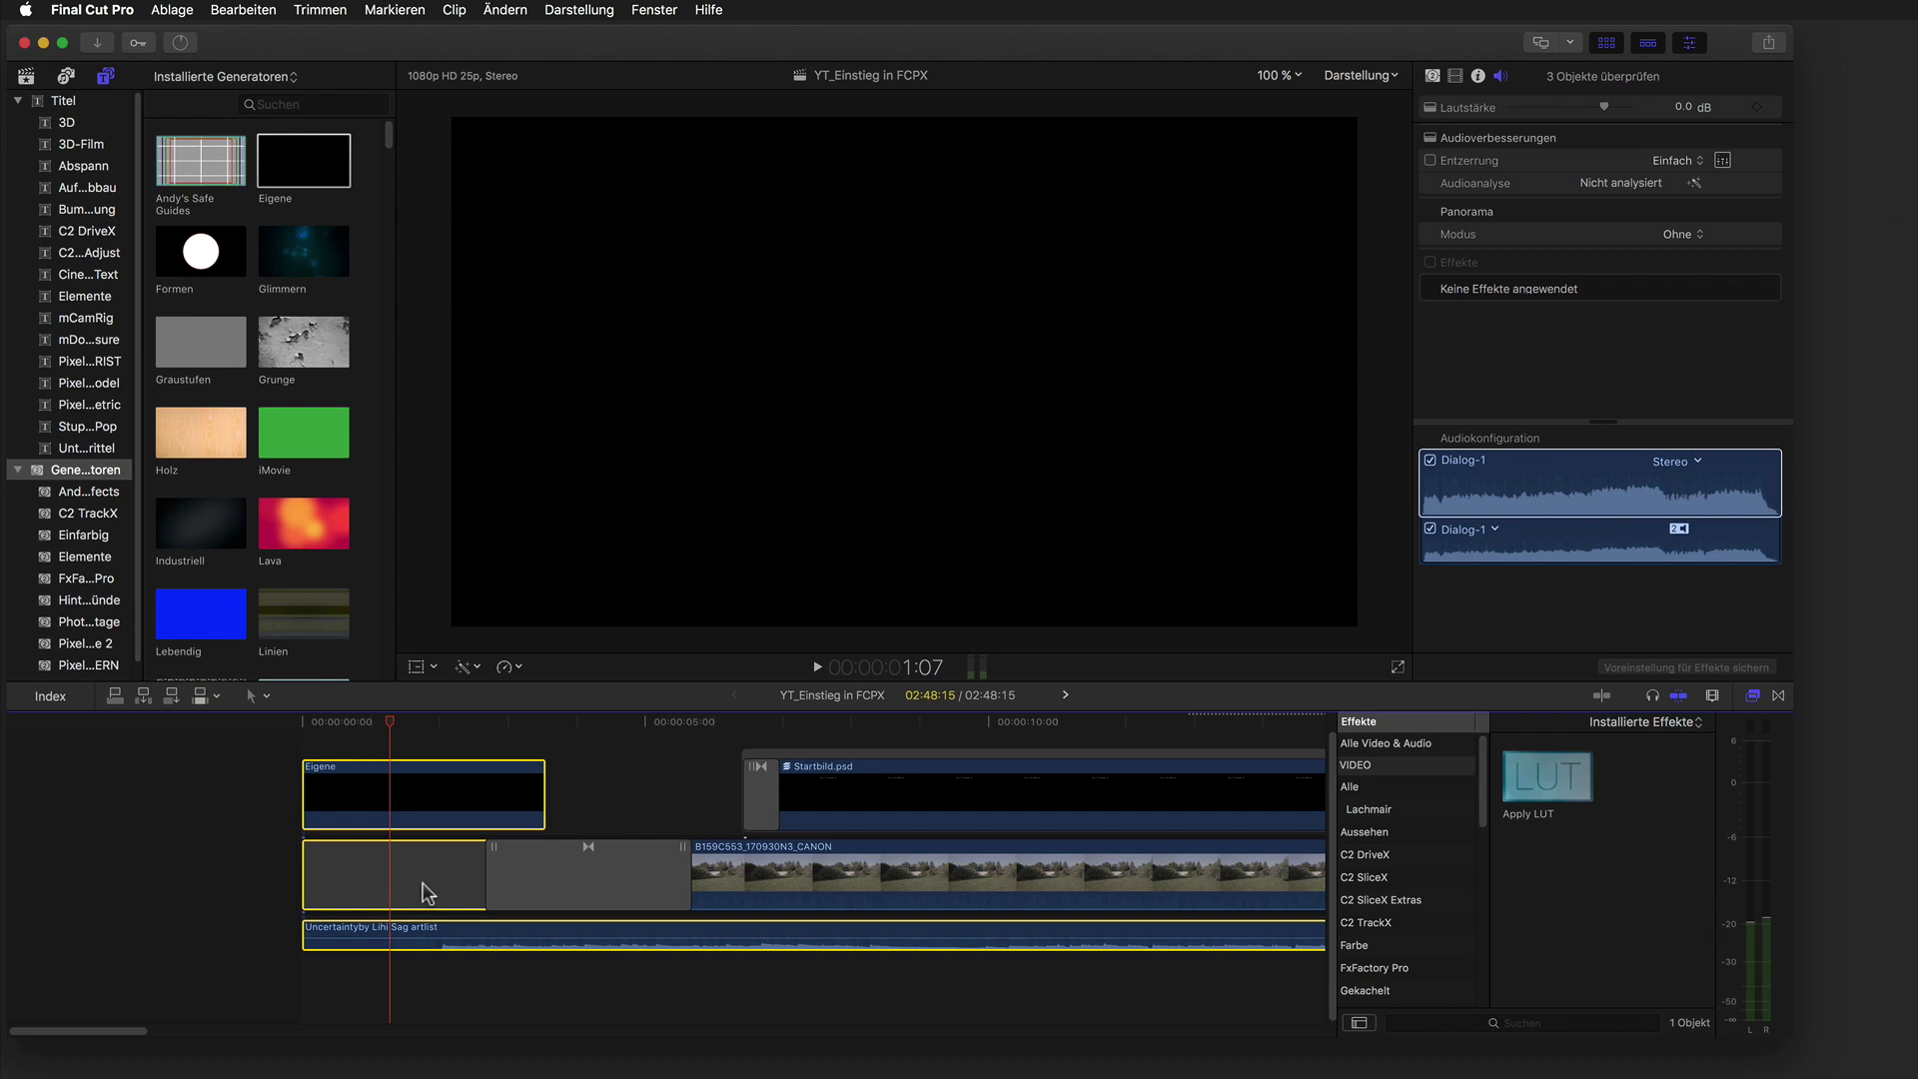
{"action": "key", "text": "super+b"}
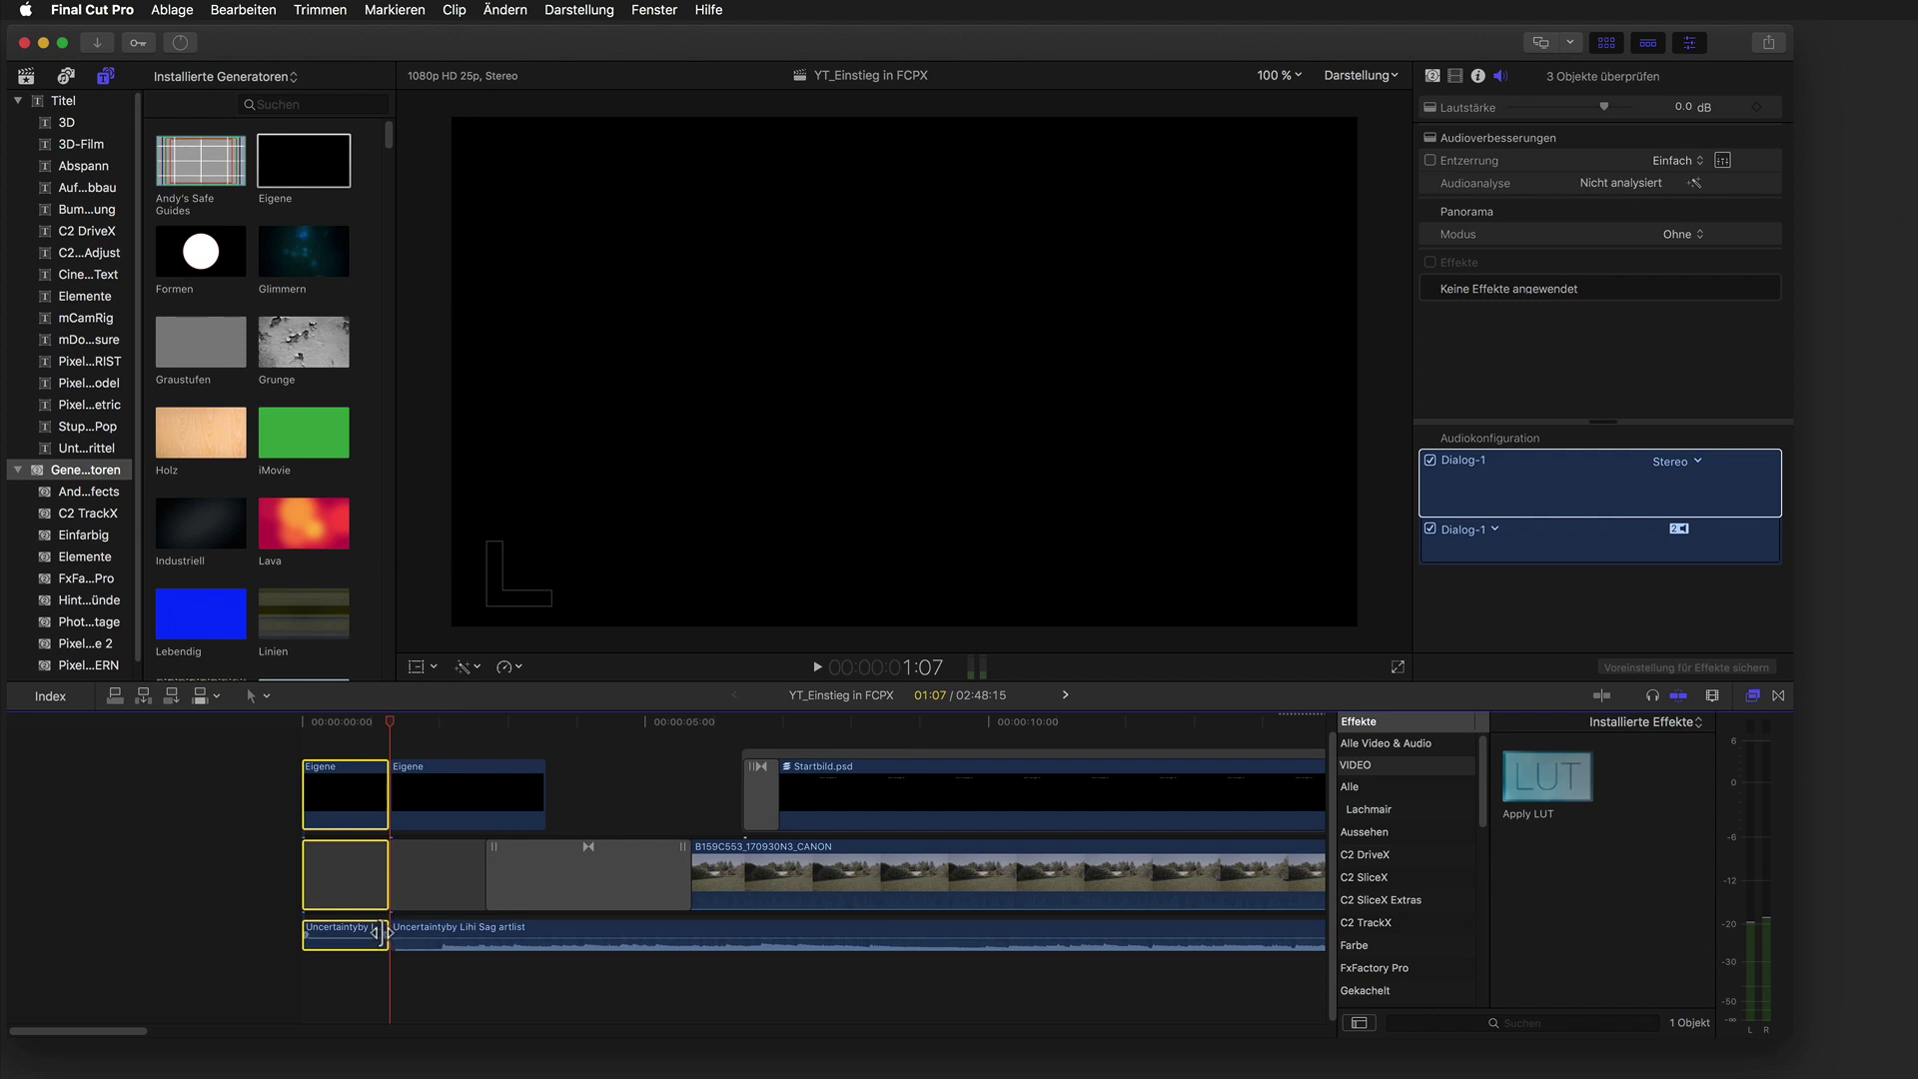
{"action": "key", "text": "Delete"}
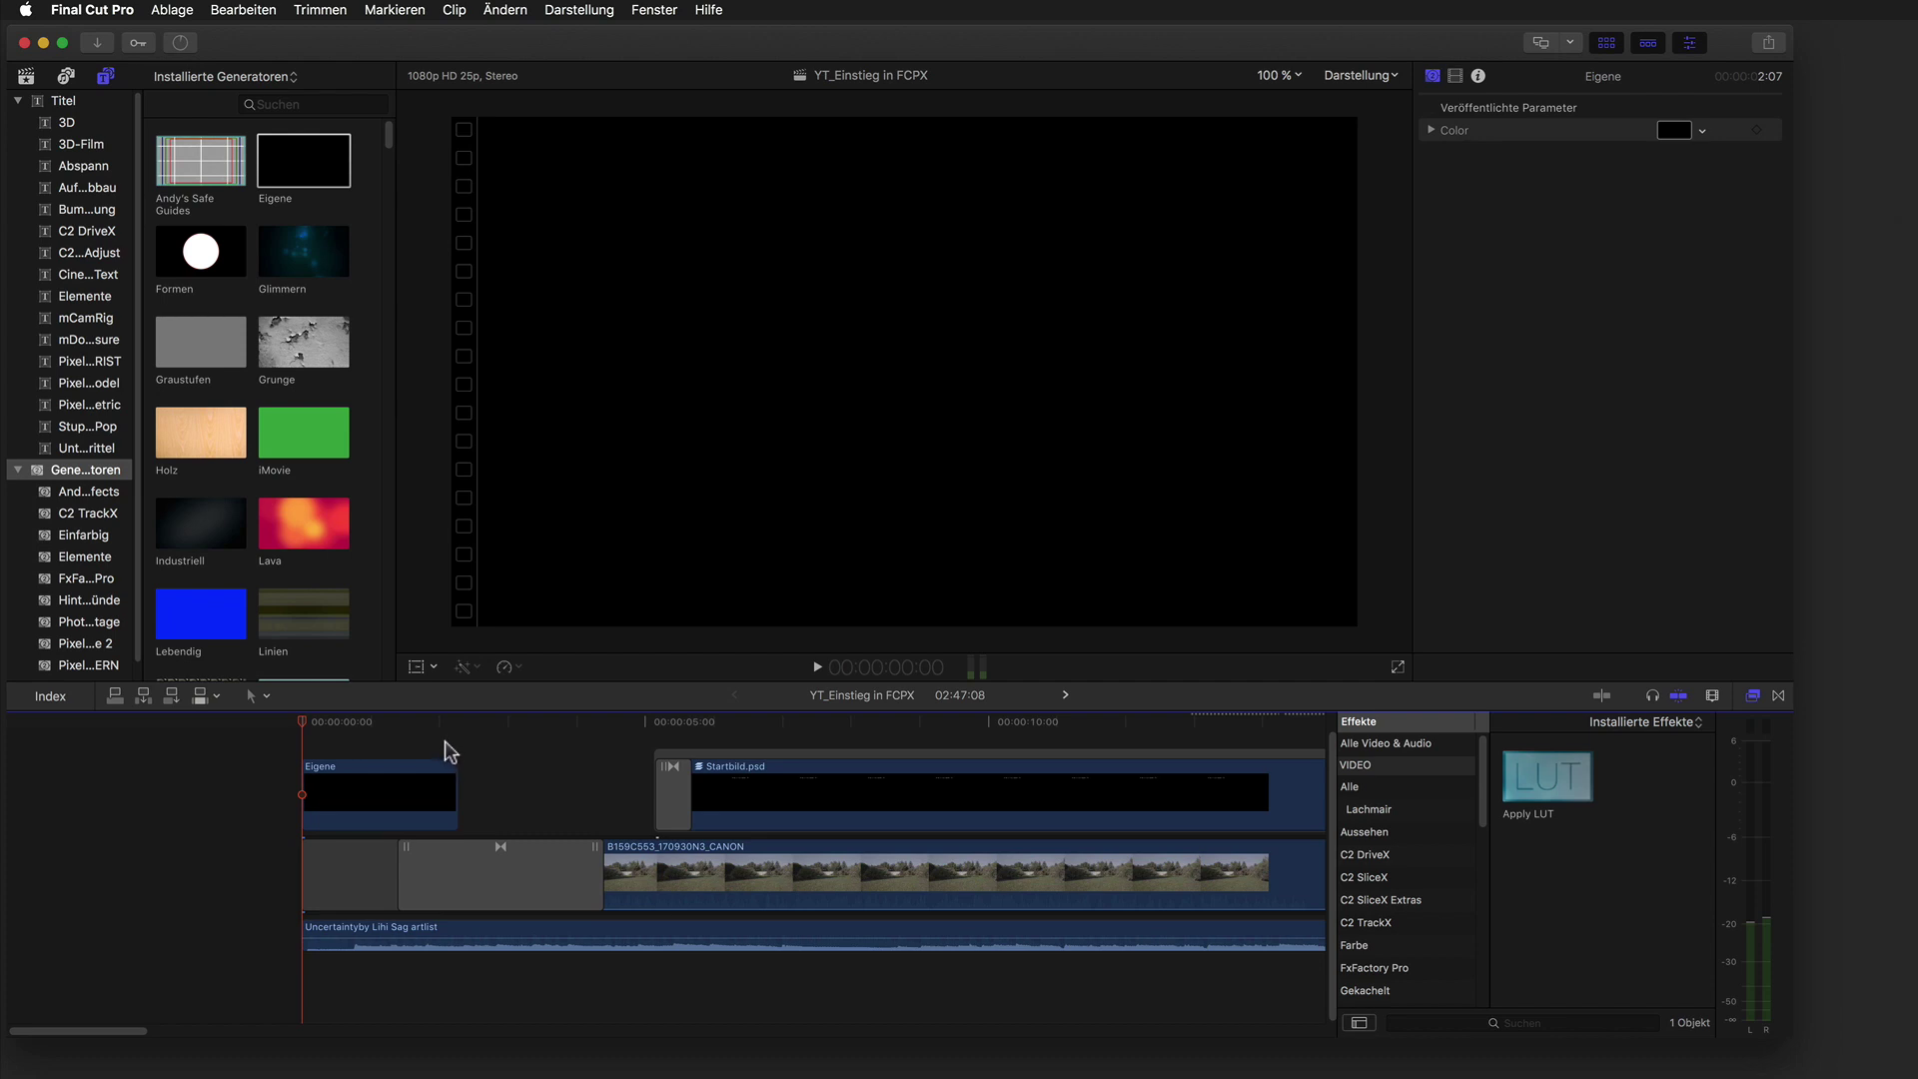
Set the Eigene generator's Color to white with the Colors panel eyedropper.
{"action": "left_click", "coordinate": [407, 802]}
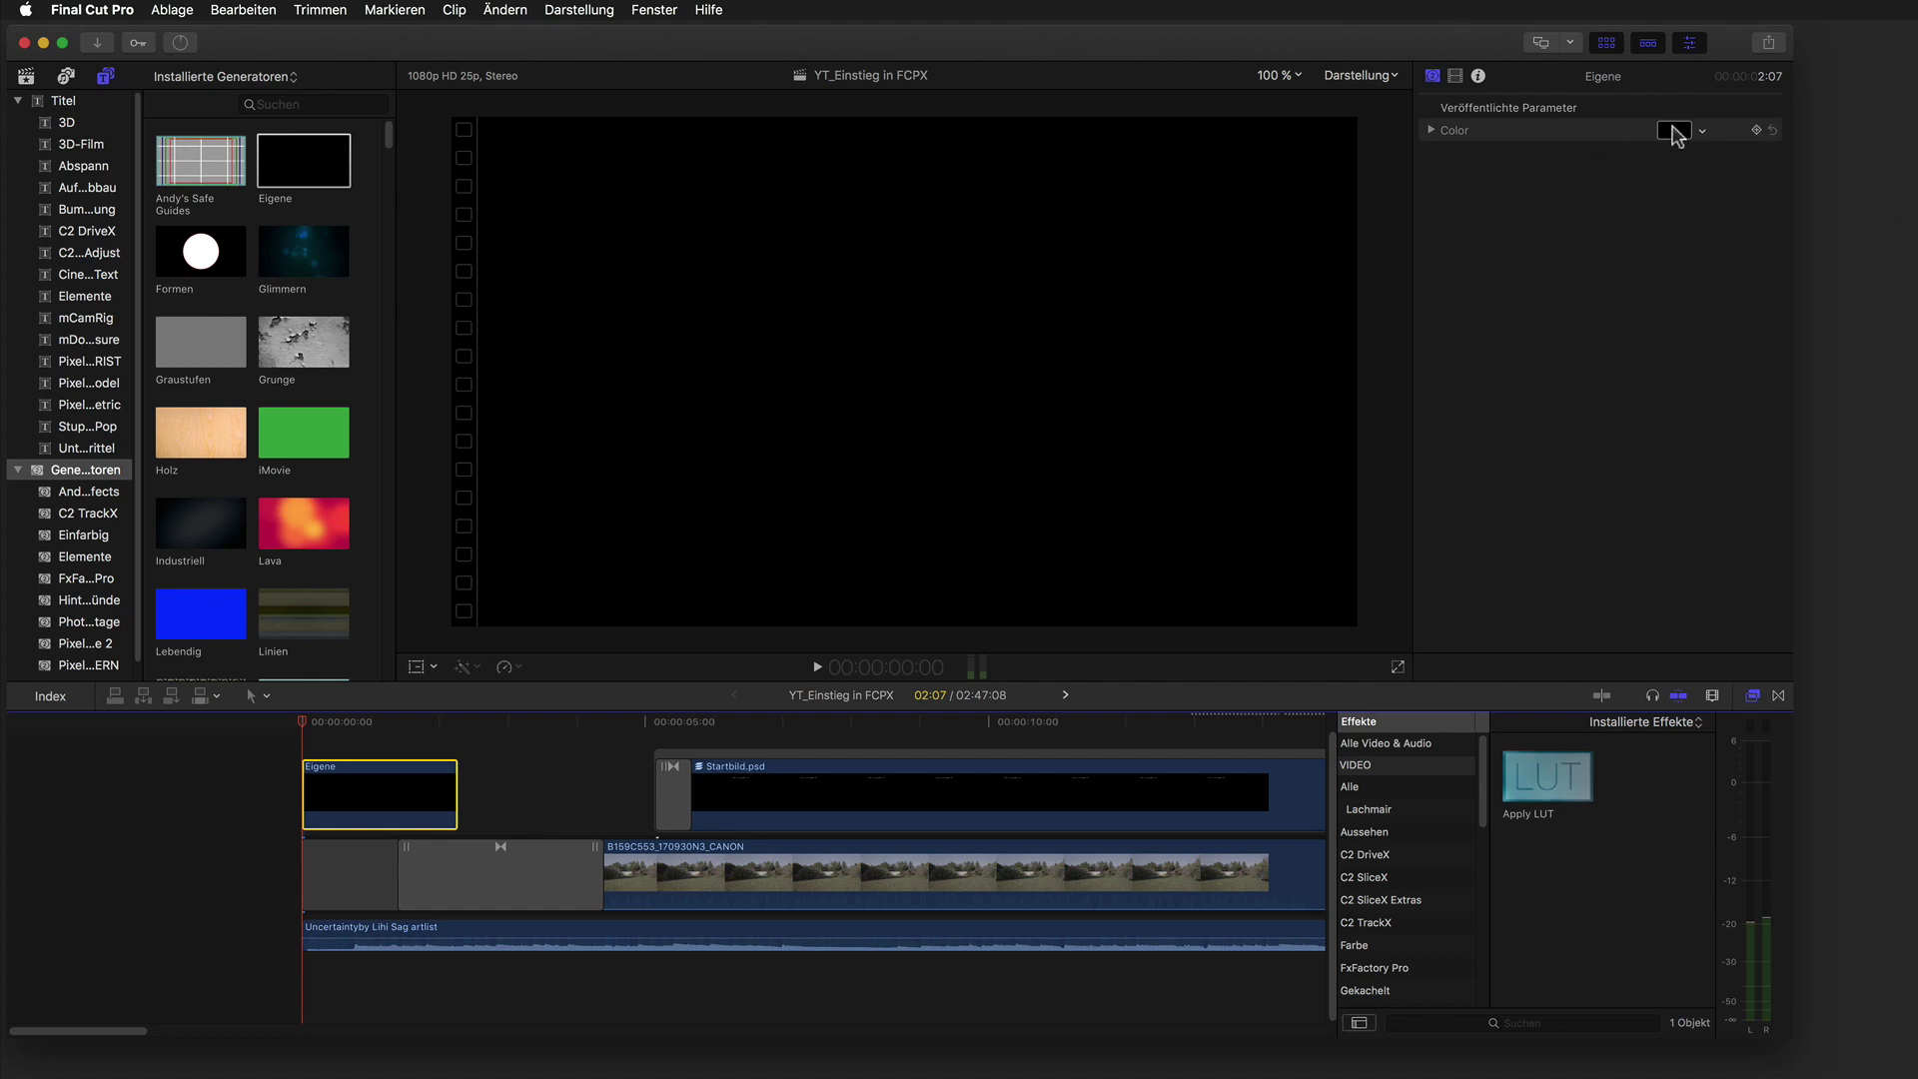
{"action": "left_click", "coordinate": [1674, 132]}
{"action": "left_click_drag", "start_coordinate": [736, 486], "coordinate": [487, 488]}
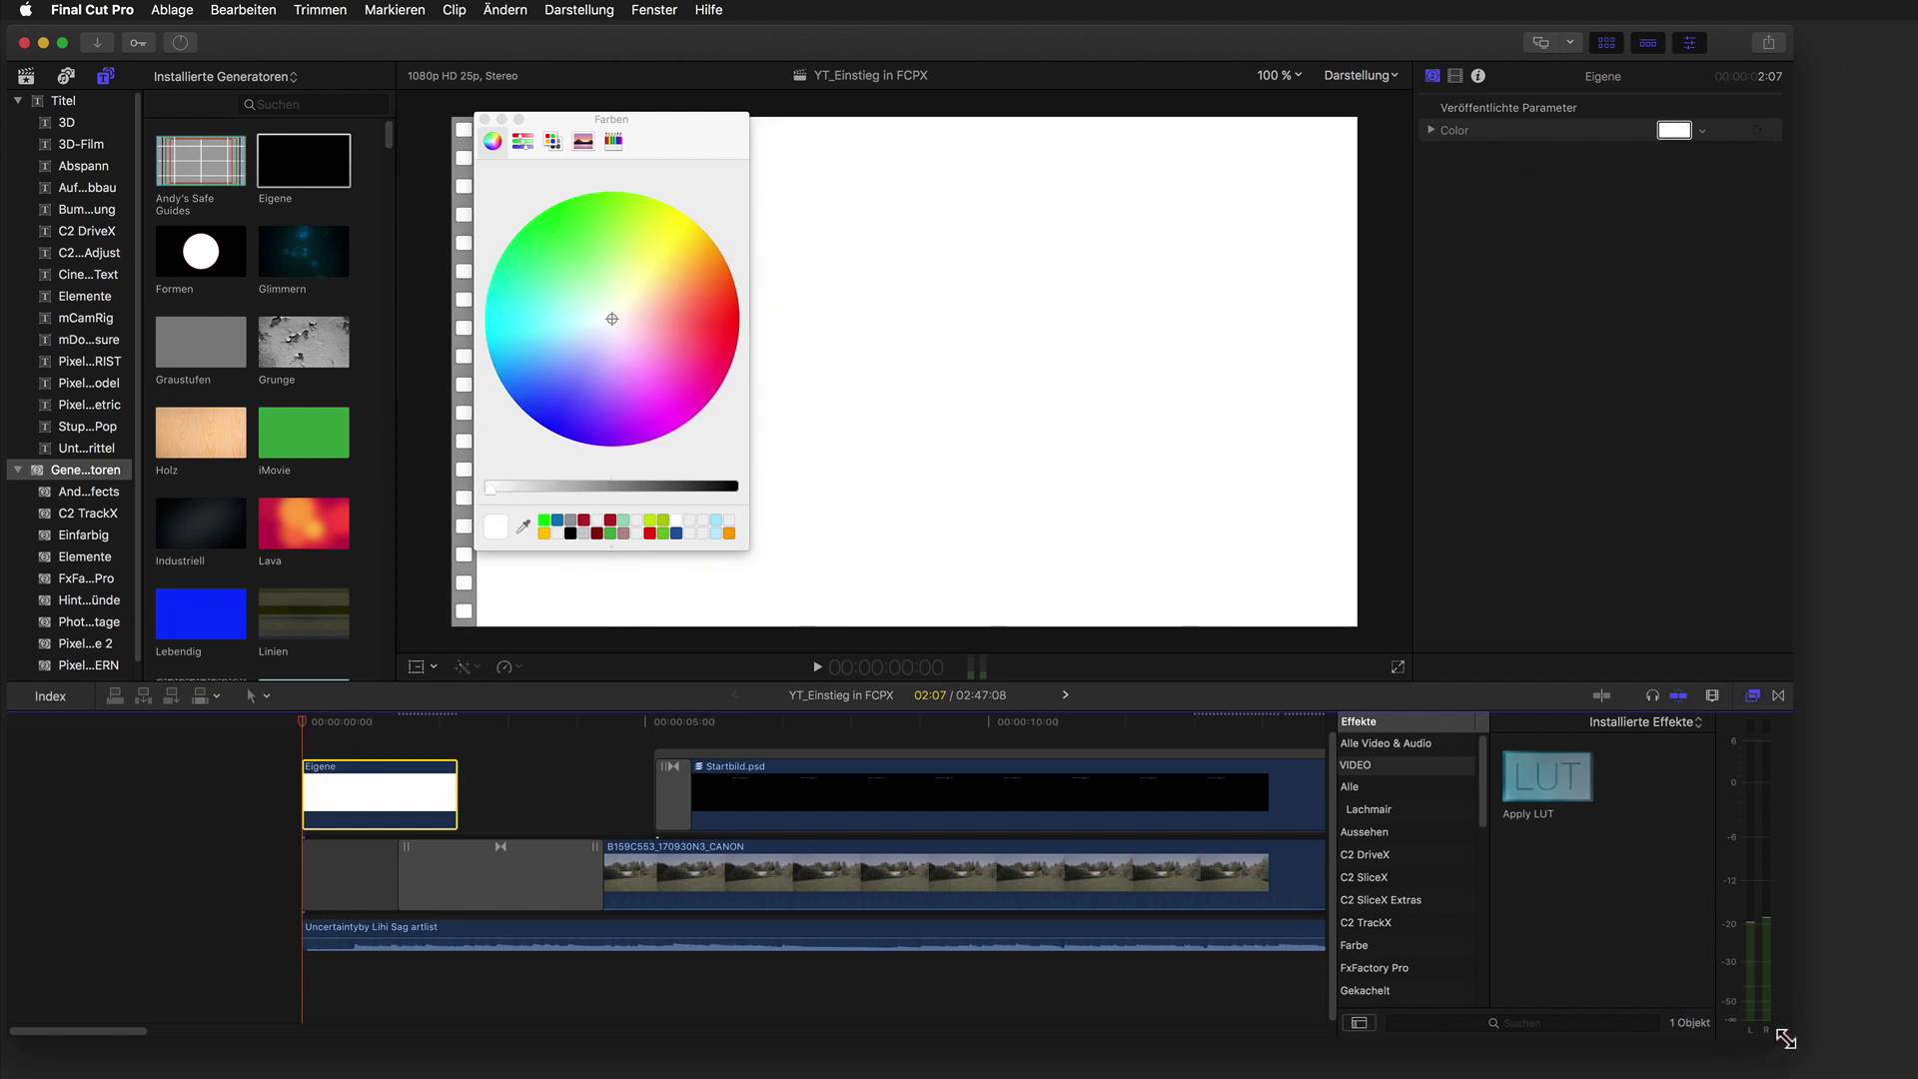
{"action": "left_click_drag", "start_coordinate": [1785, 1039], "coordinate": [1722, 1020]}
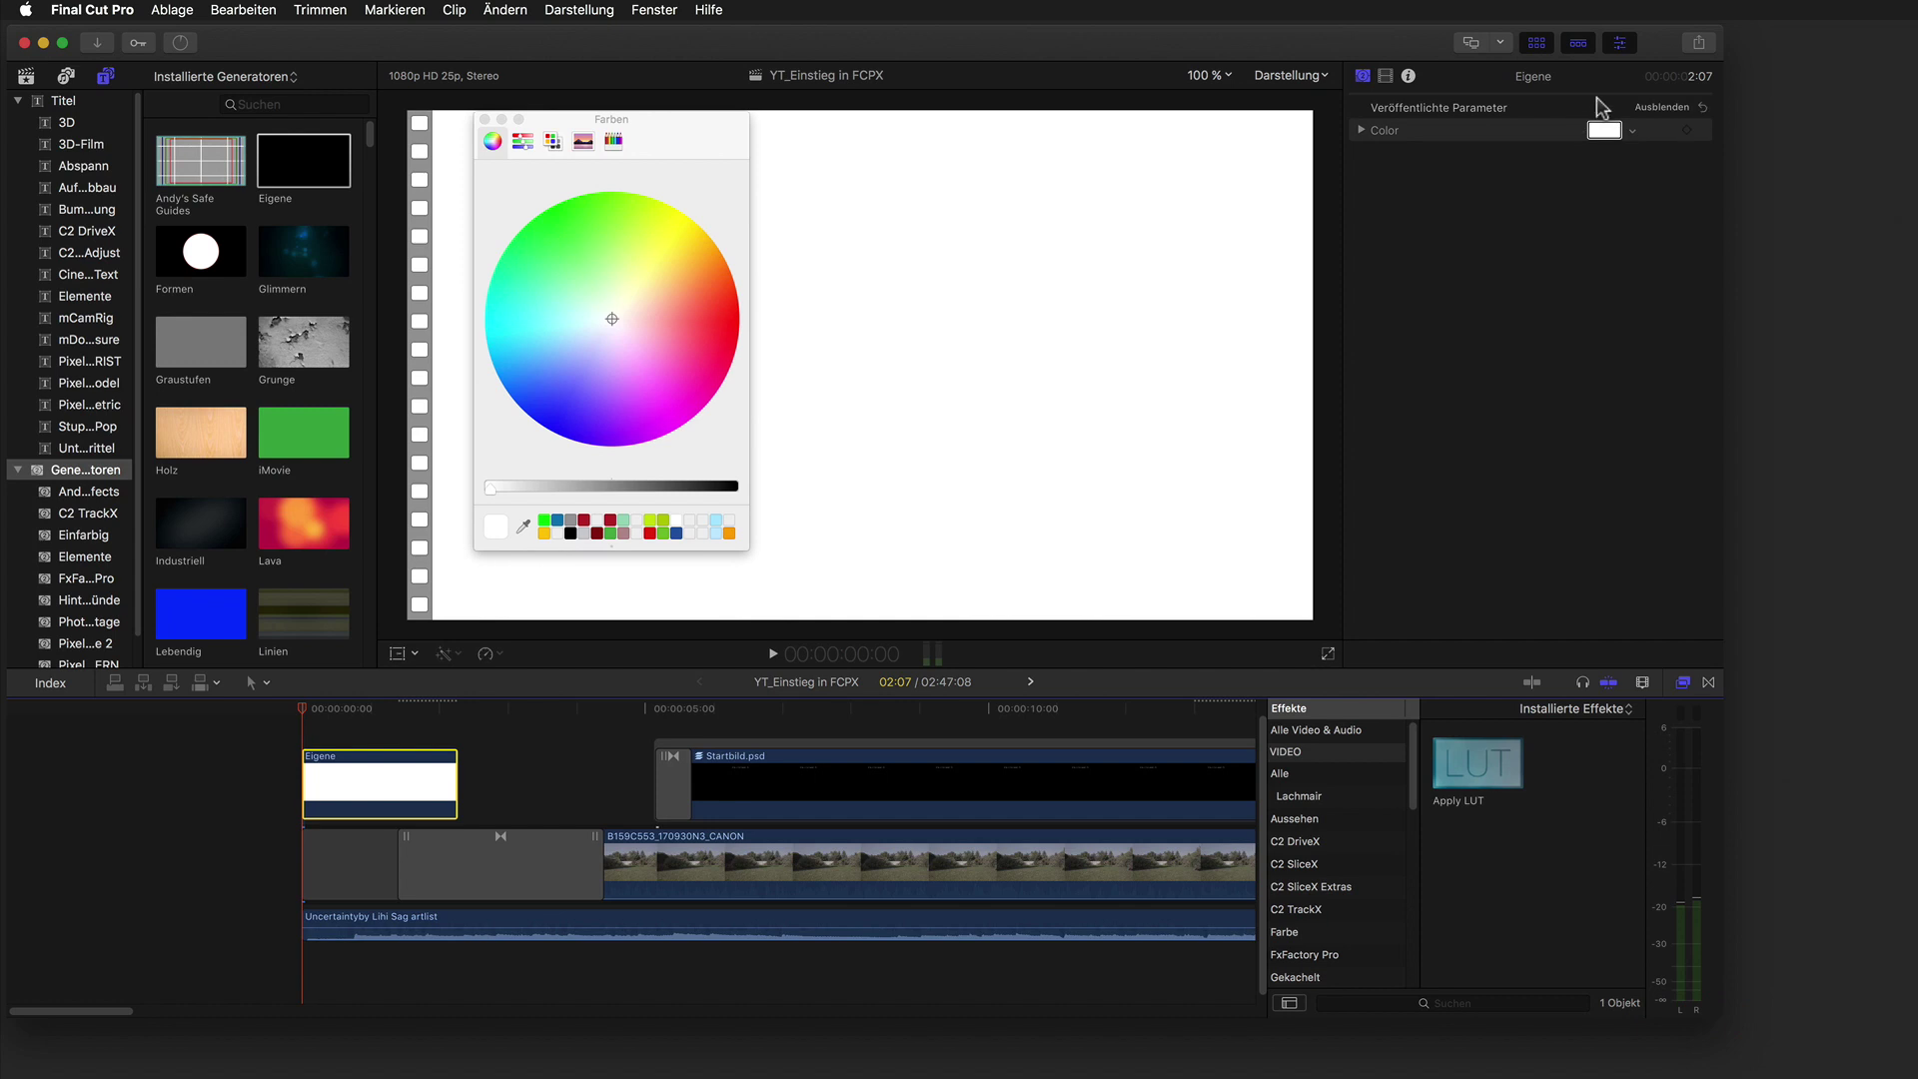
{"action": "left_click", "coordinate": [522, 526]}
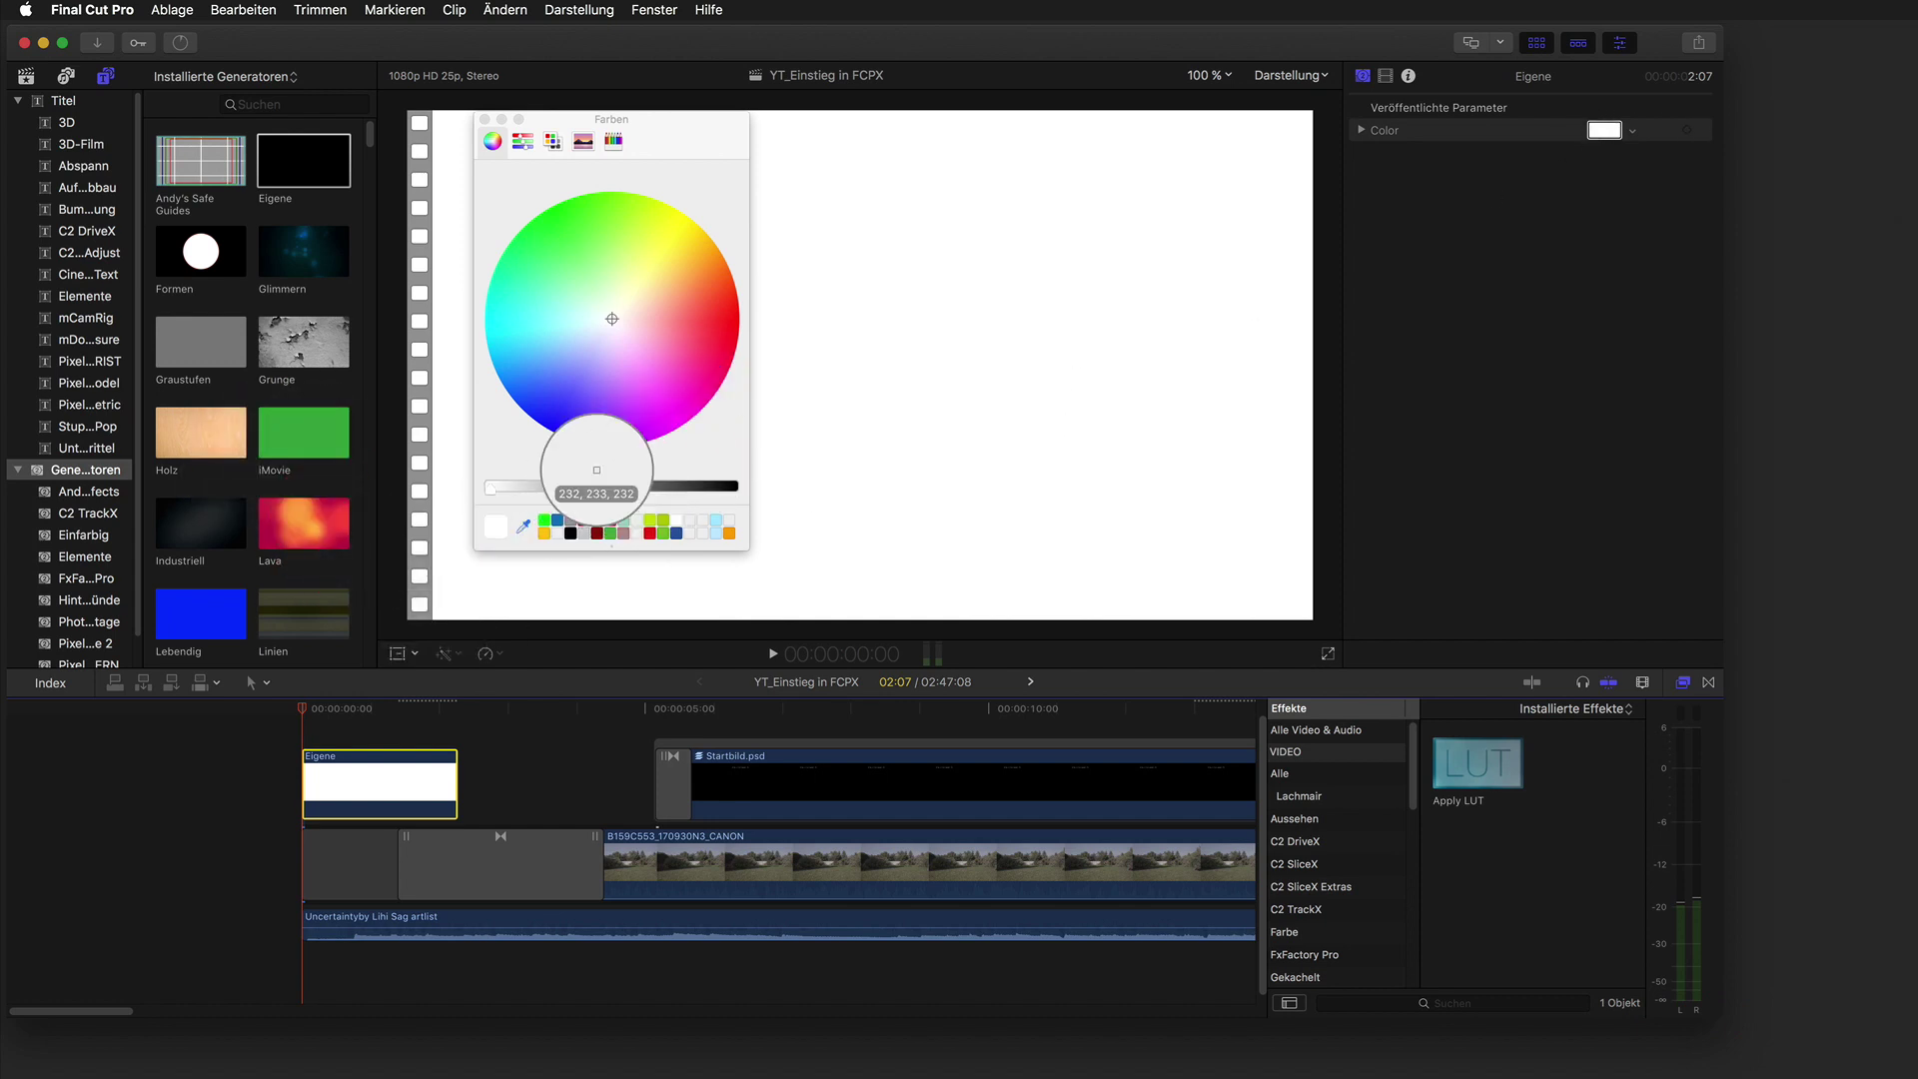
{"action": "left_click", "coordinate": [503, 531]}
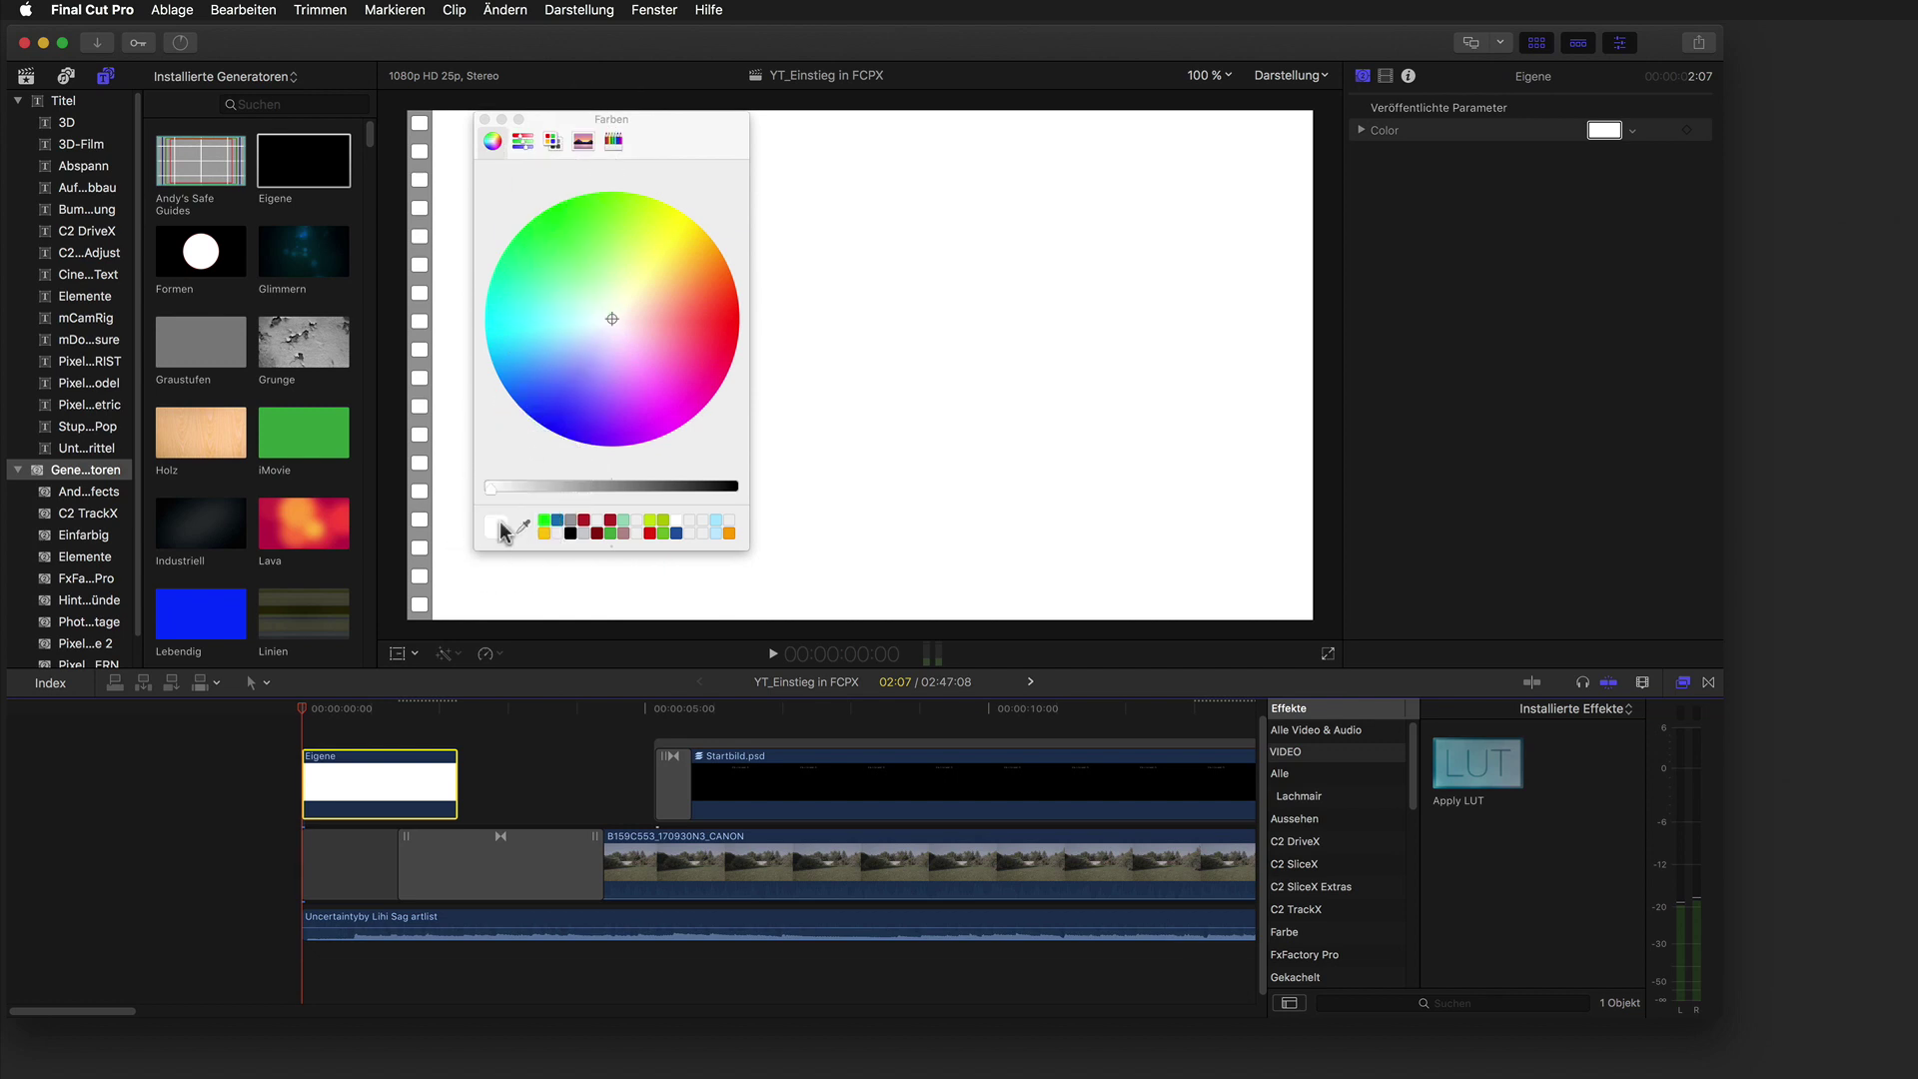
{"action": "left_click", "coordinate": [484, 119]}
Move the white Eigene clip to the start of the main storyline and start the Uncertainty music at 00:00.
{"action": "key", "text": "space"}
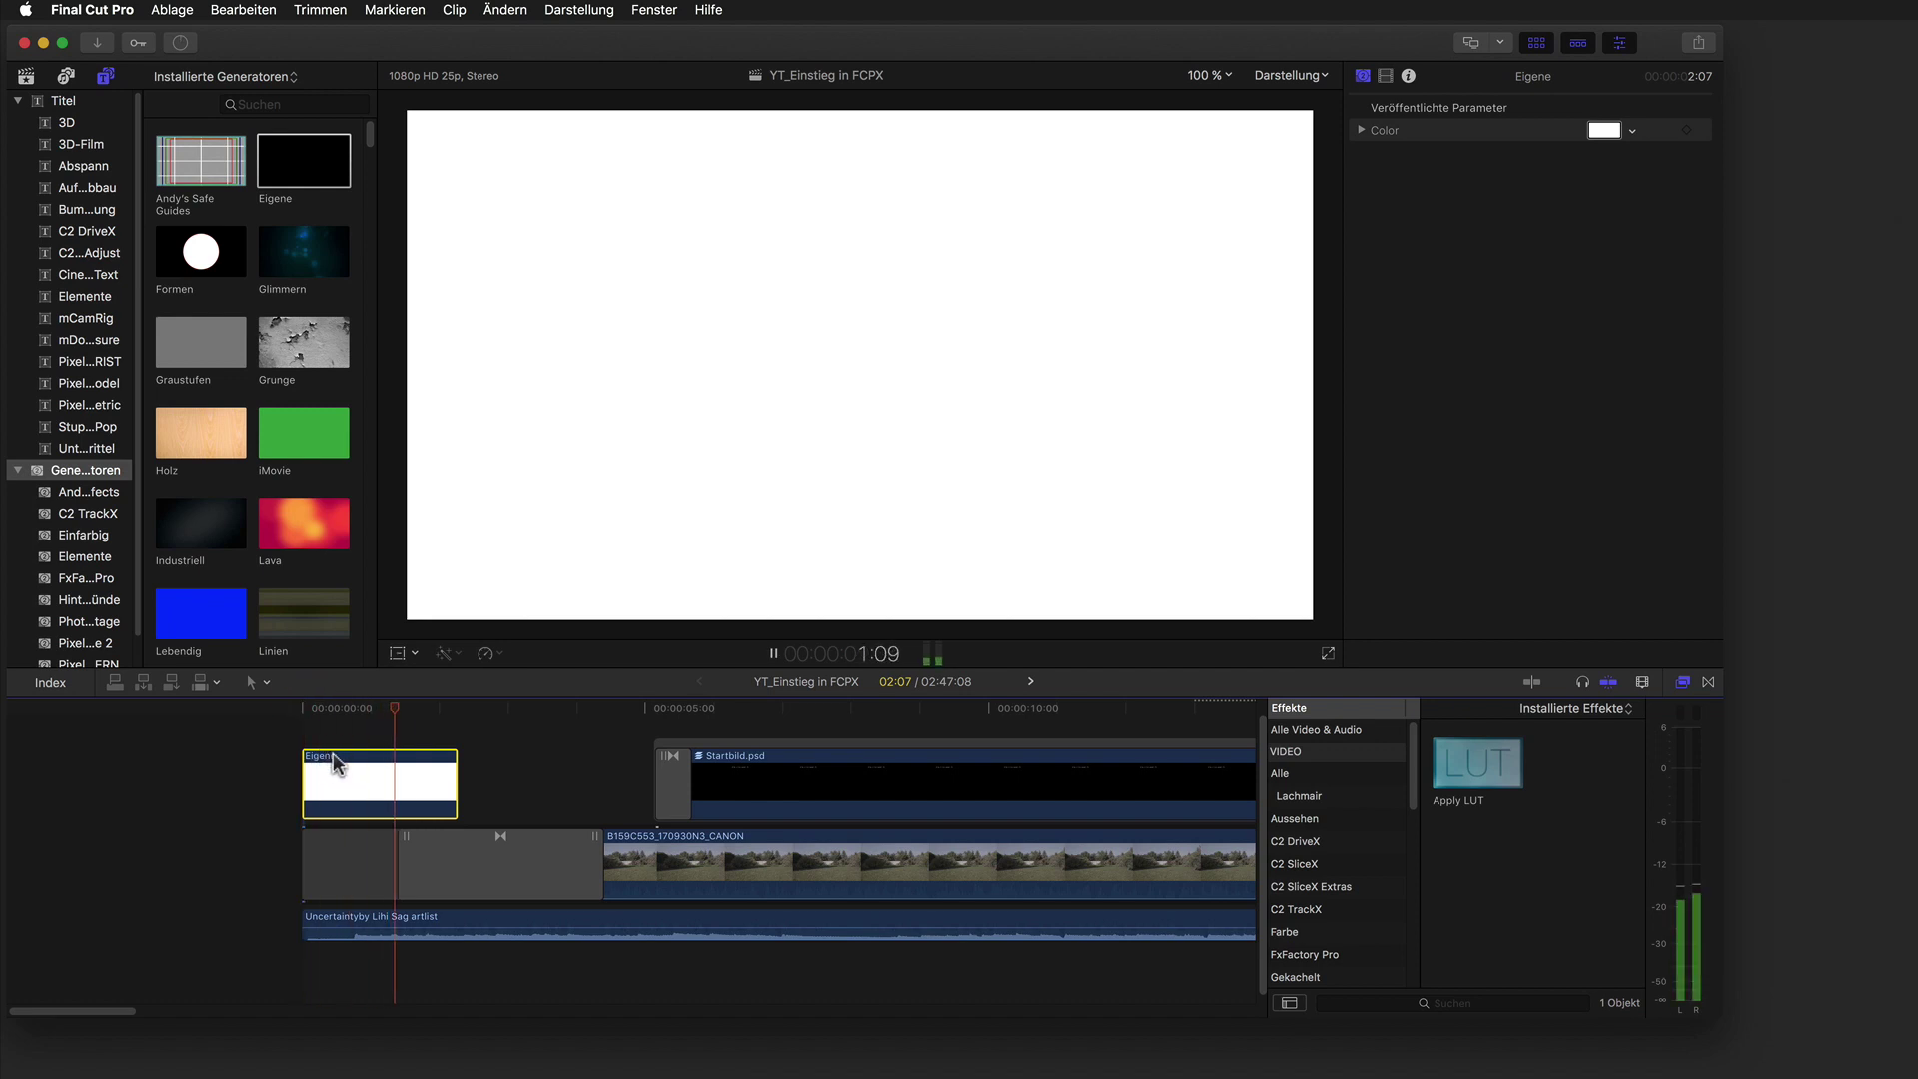
{"action": "key", "text": "space"}
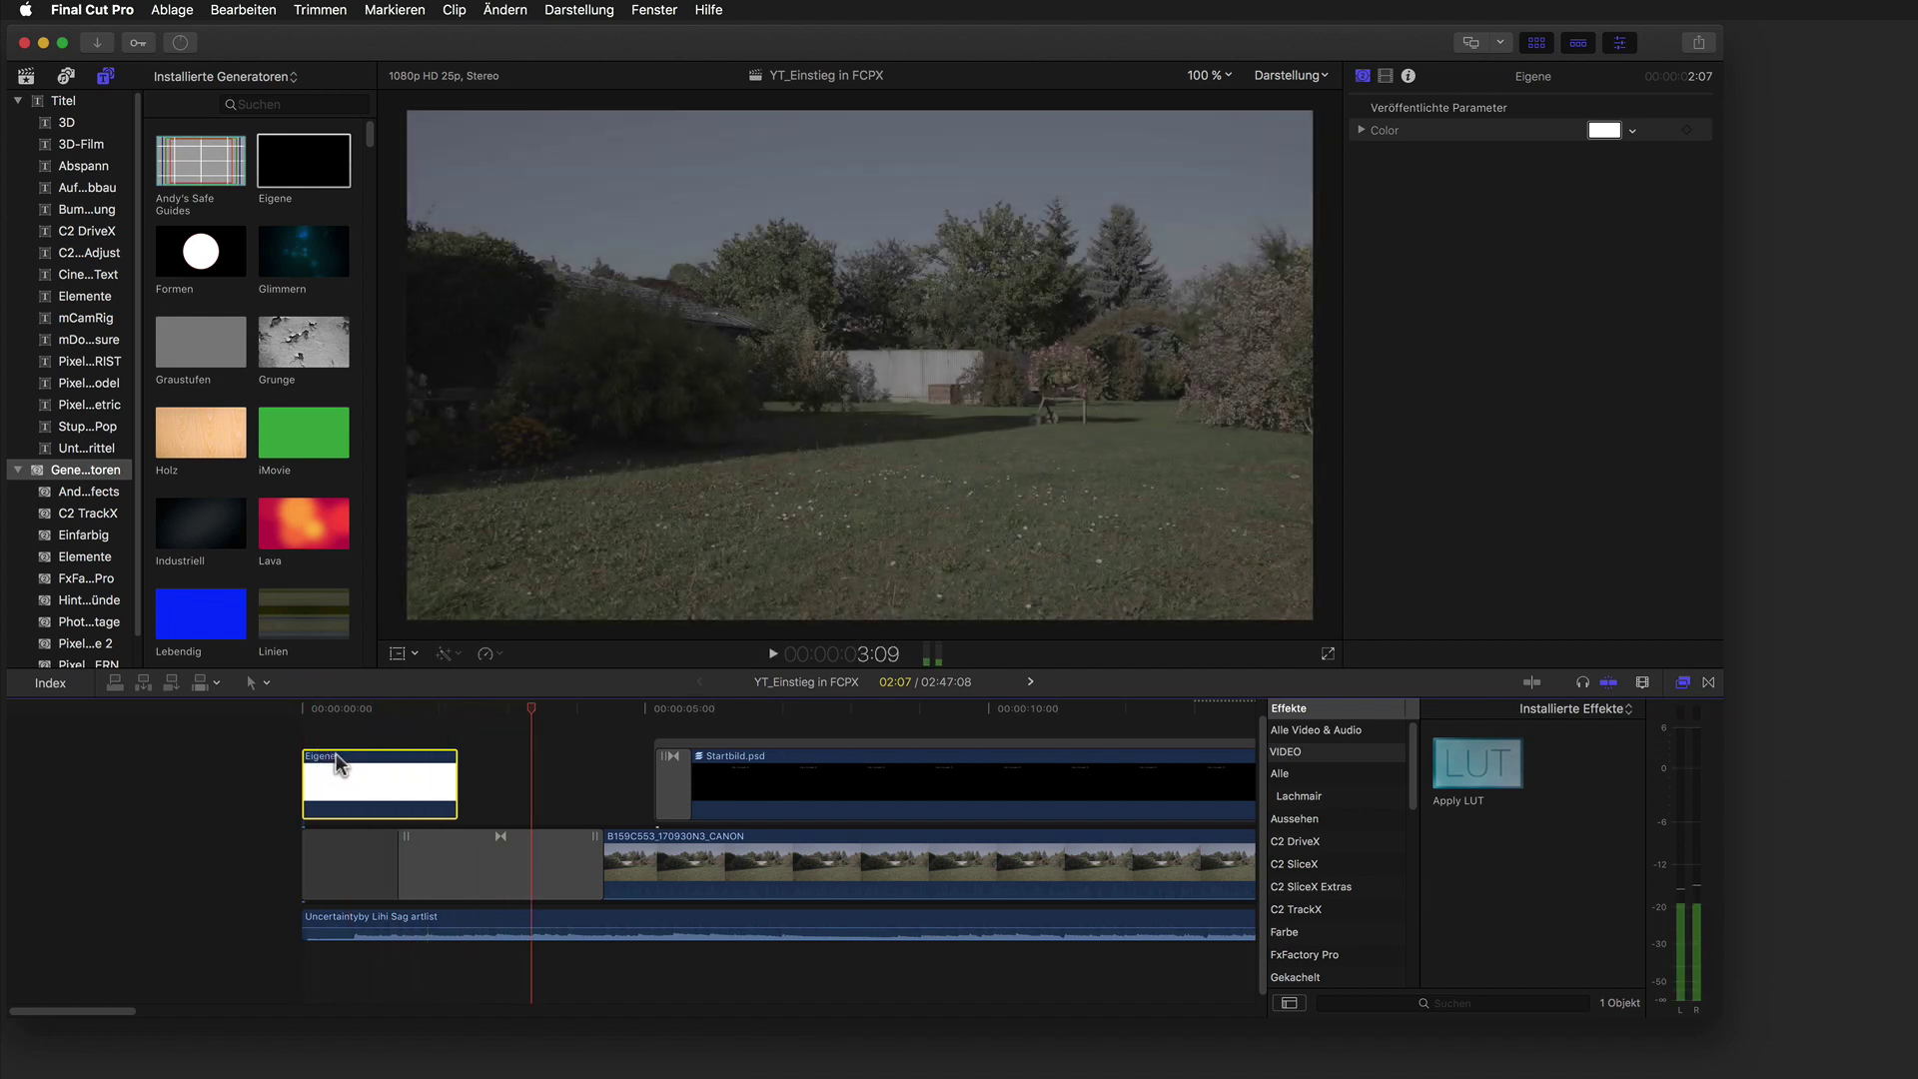
{"action": "left_click_drag", "start_coordinate": [417, 799], "coordinate": [435, 881]}
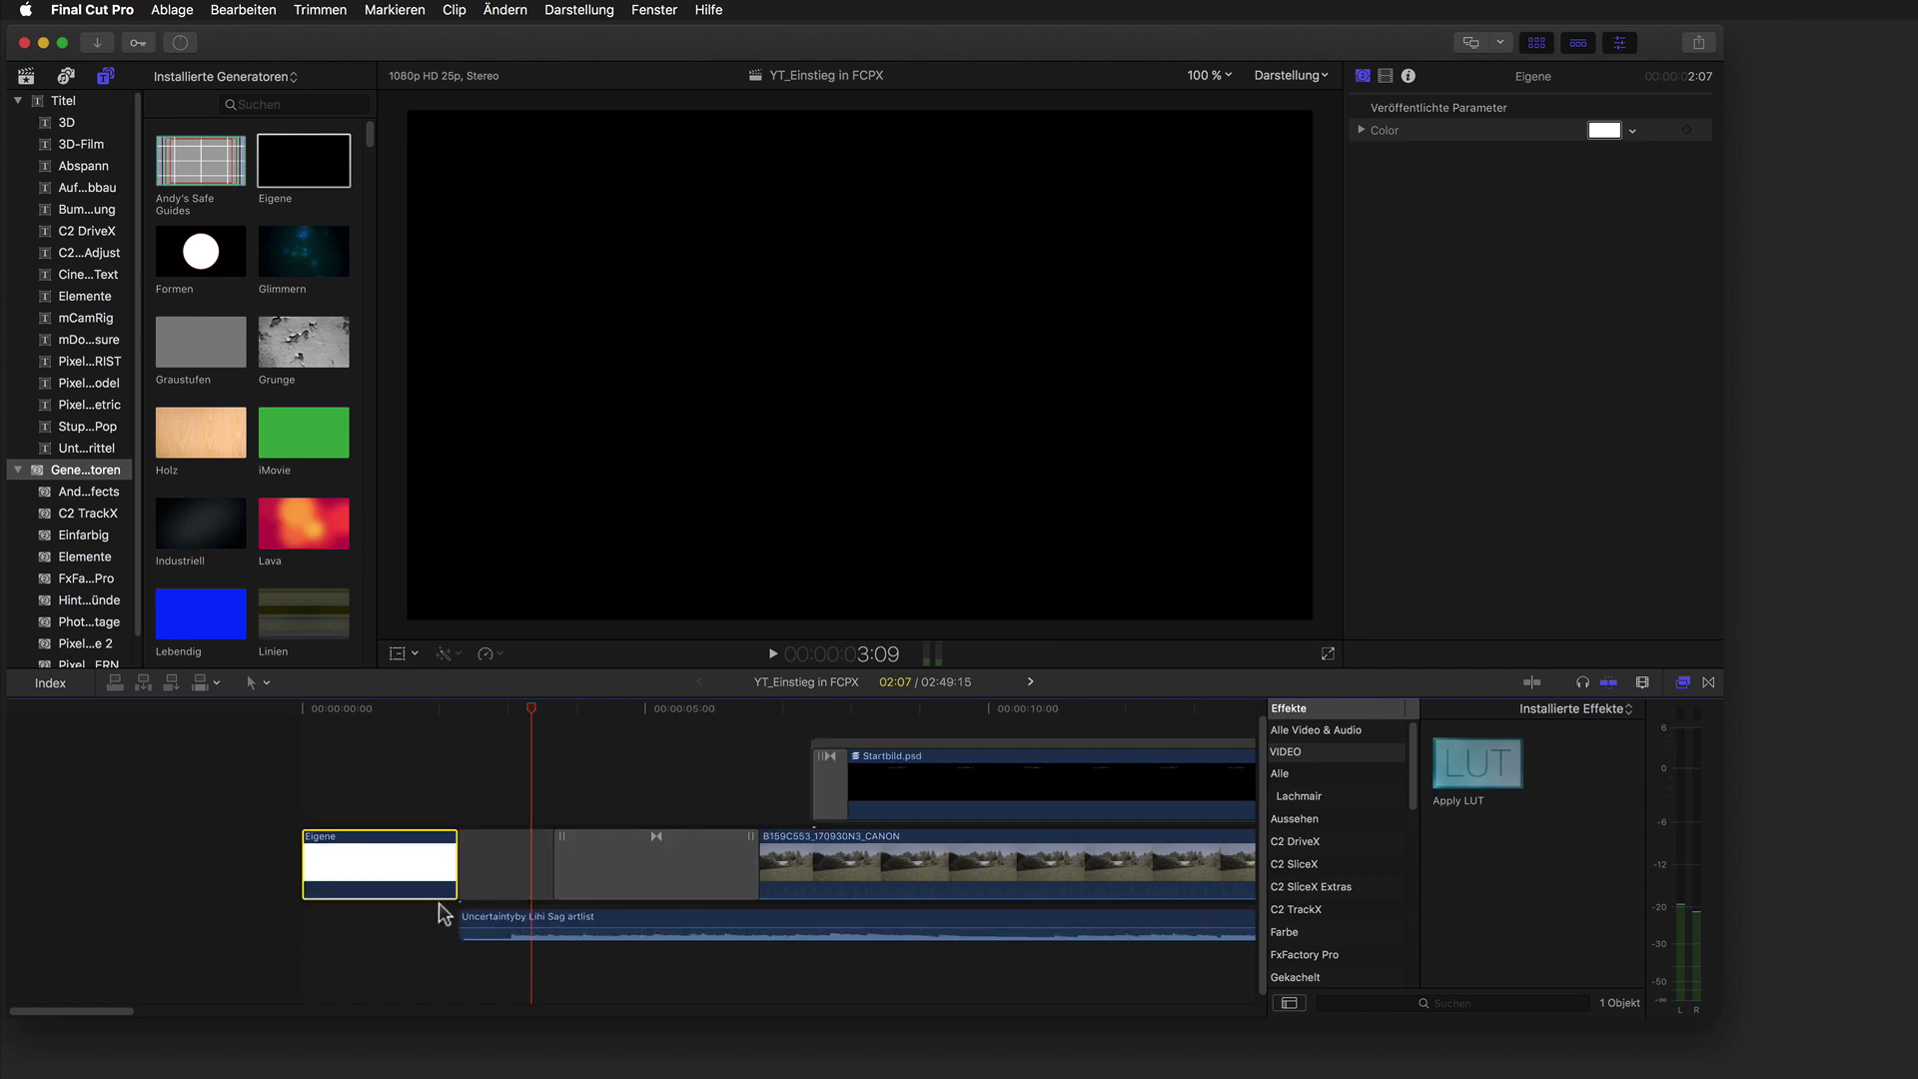
{"action": "left_click_drag", "start_coordinate": [505, 927], "coordinate": [357, 934]}
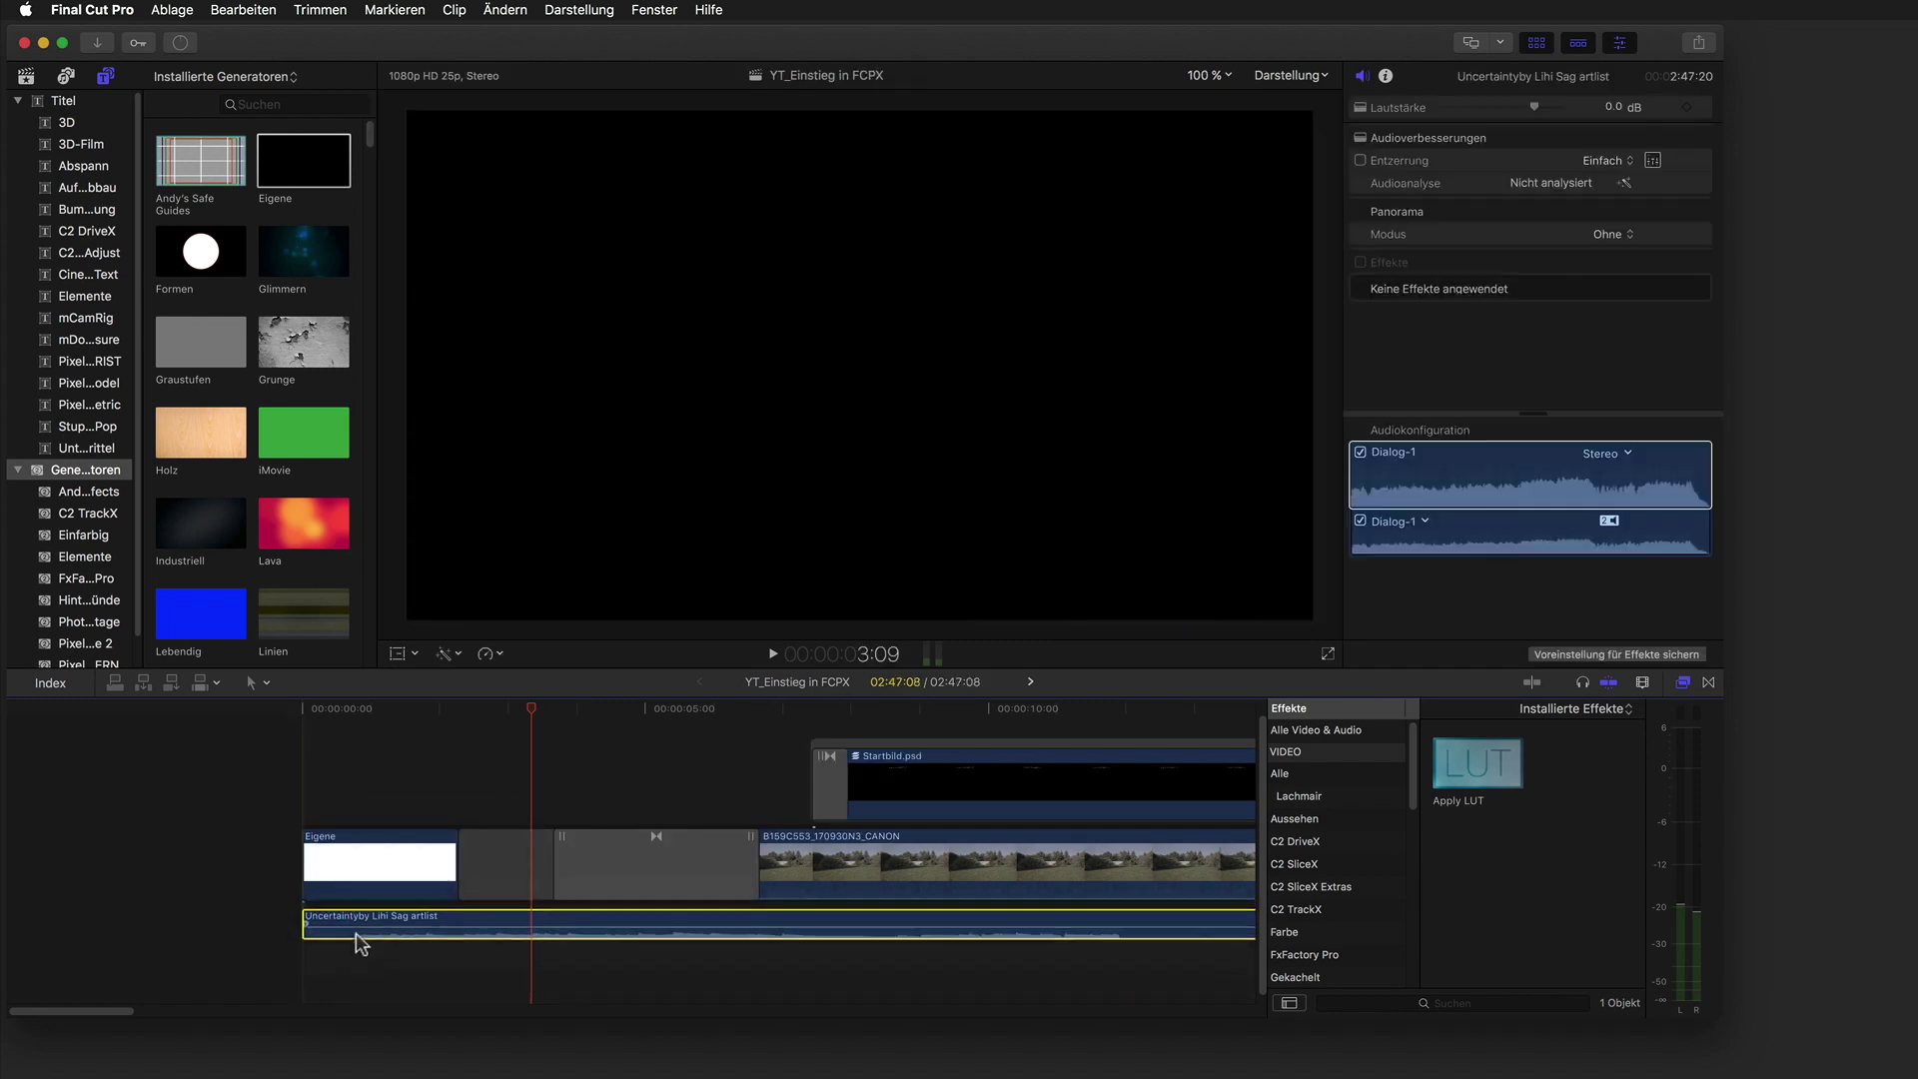
{"action": "left_click", "coordinate": [508, 864]}
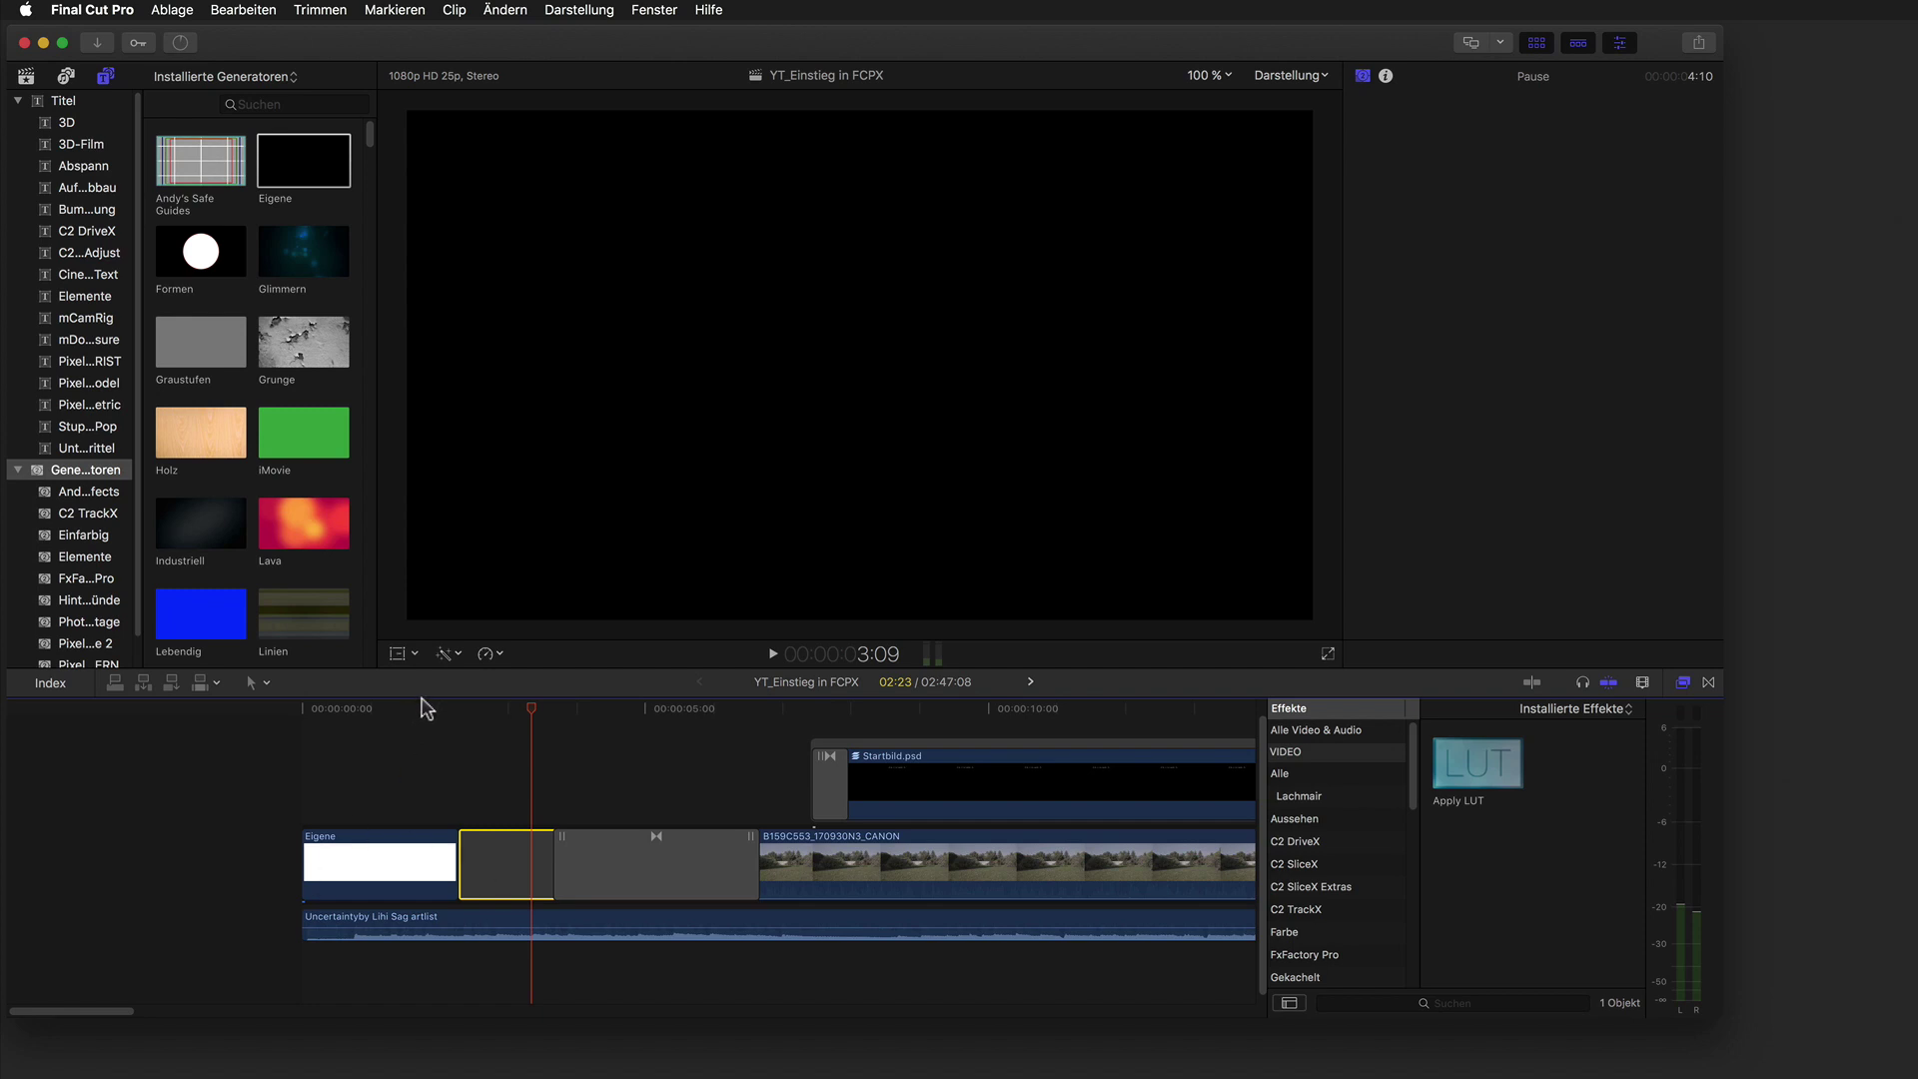
Delete the gap after the white intro and replay the opening from the project start.
{"action": "key", "text": "Delete"}
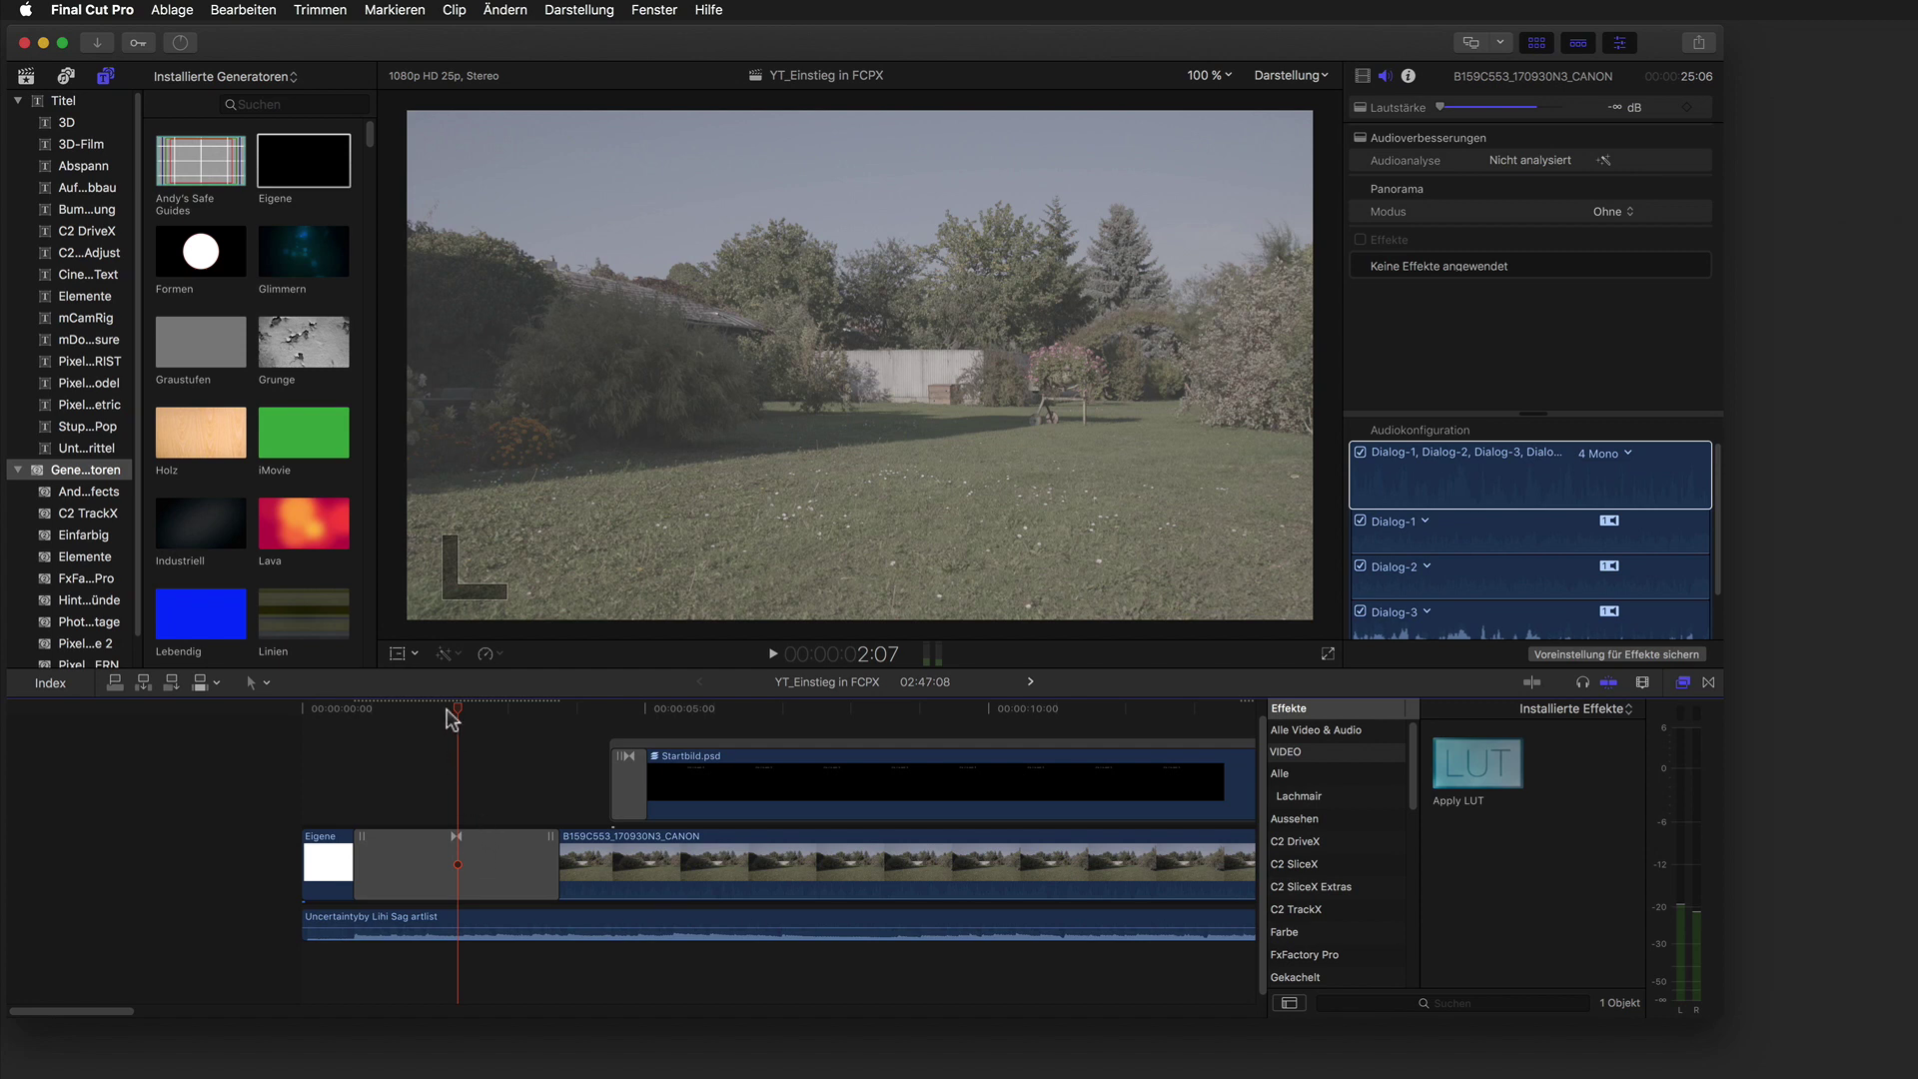
{"action": "left_click_drag", "start_coordinate": [452, 718], "coordinate": [265, 722]}
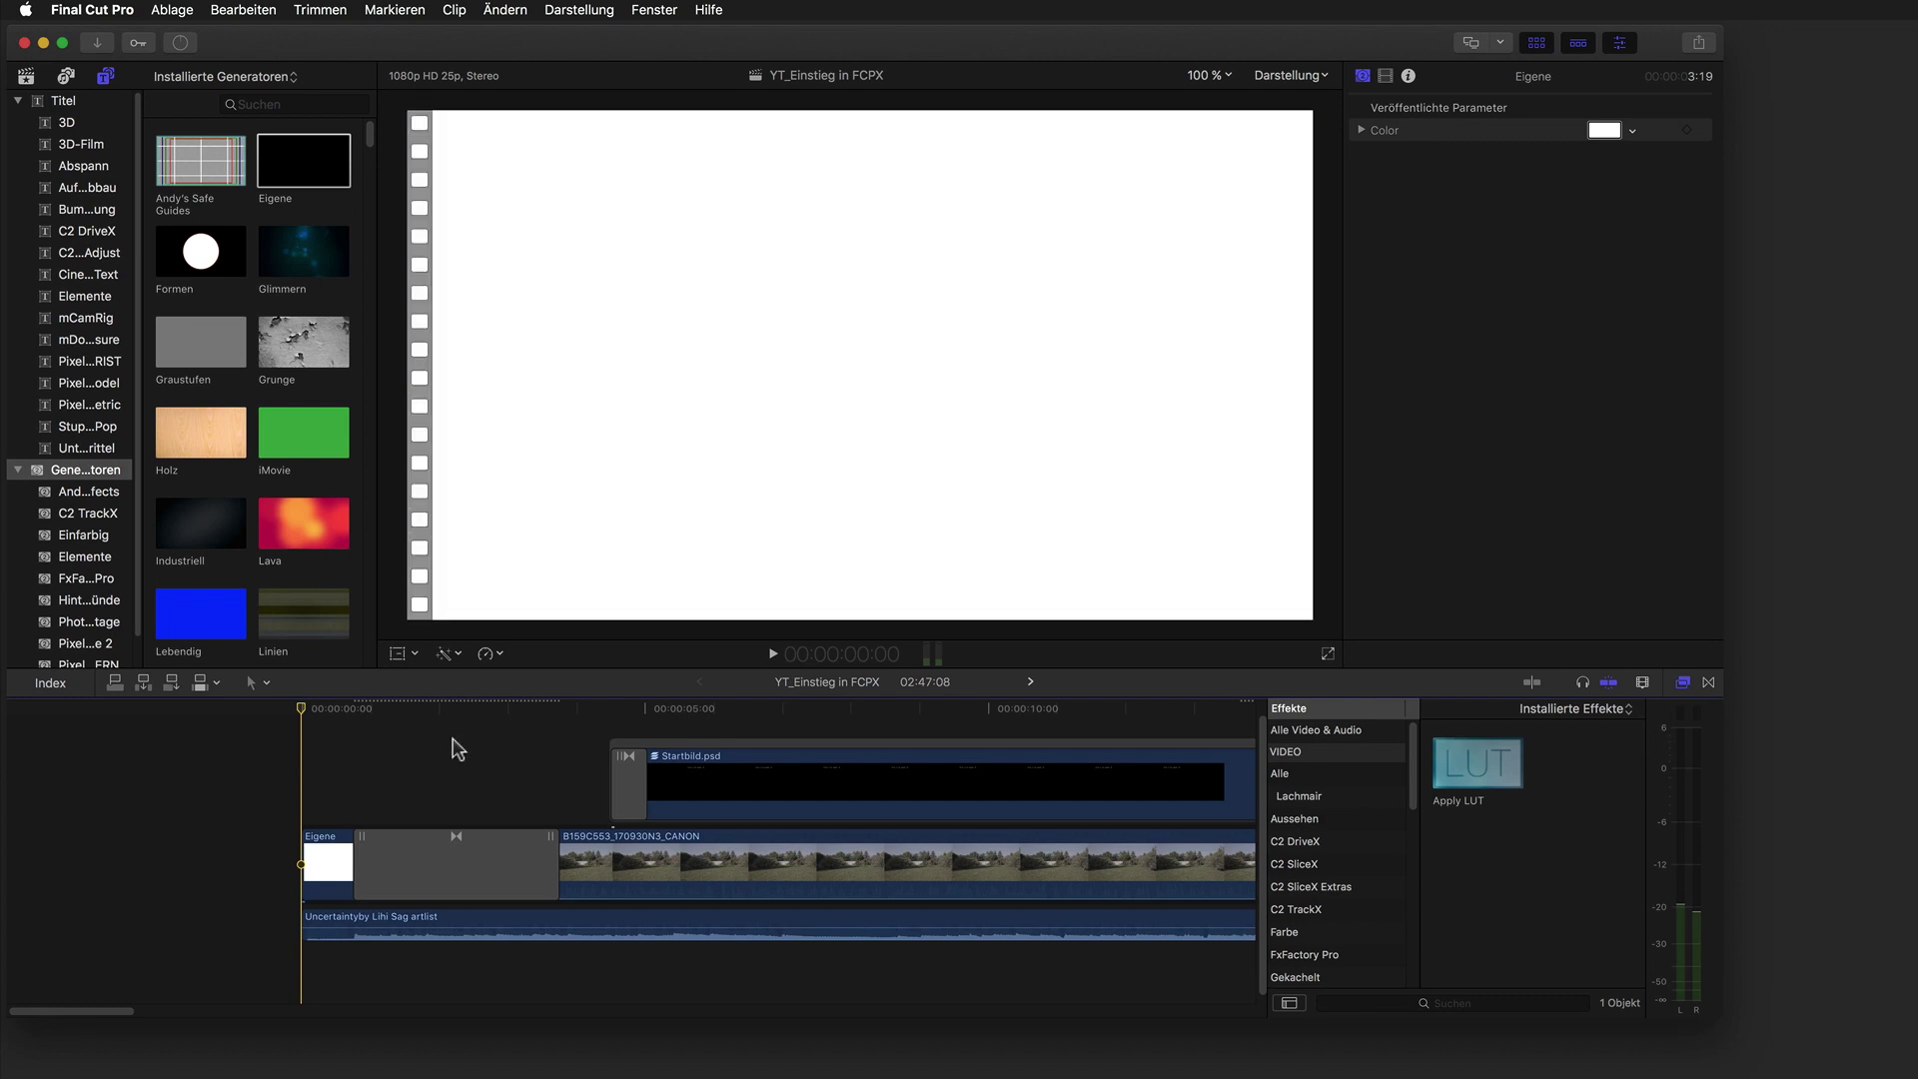
{"action": "key", "text": "space"}
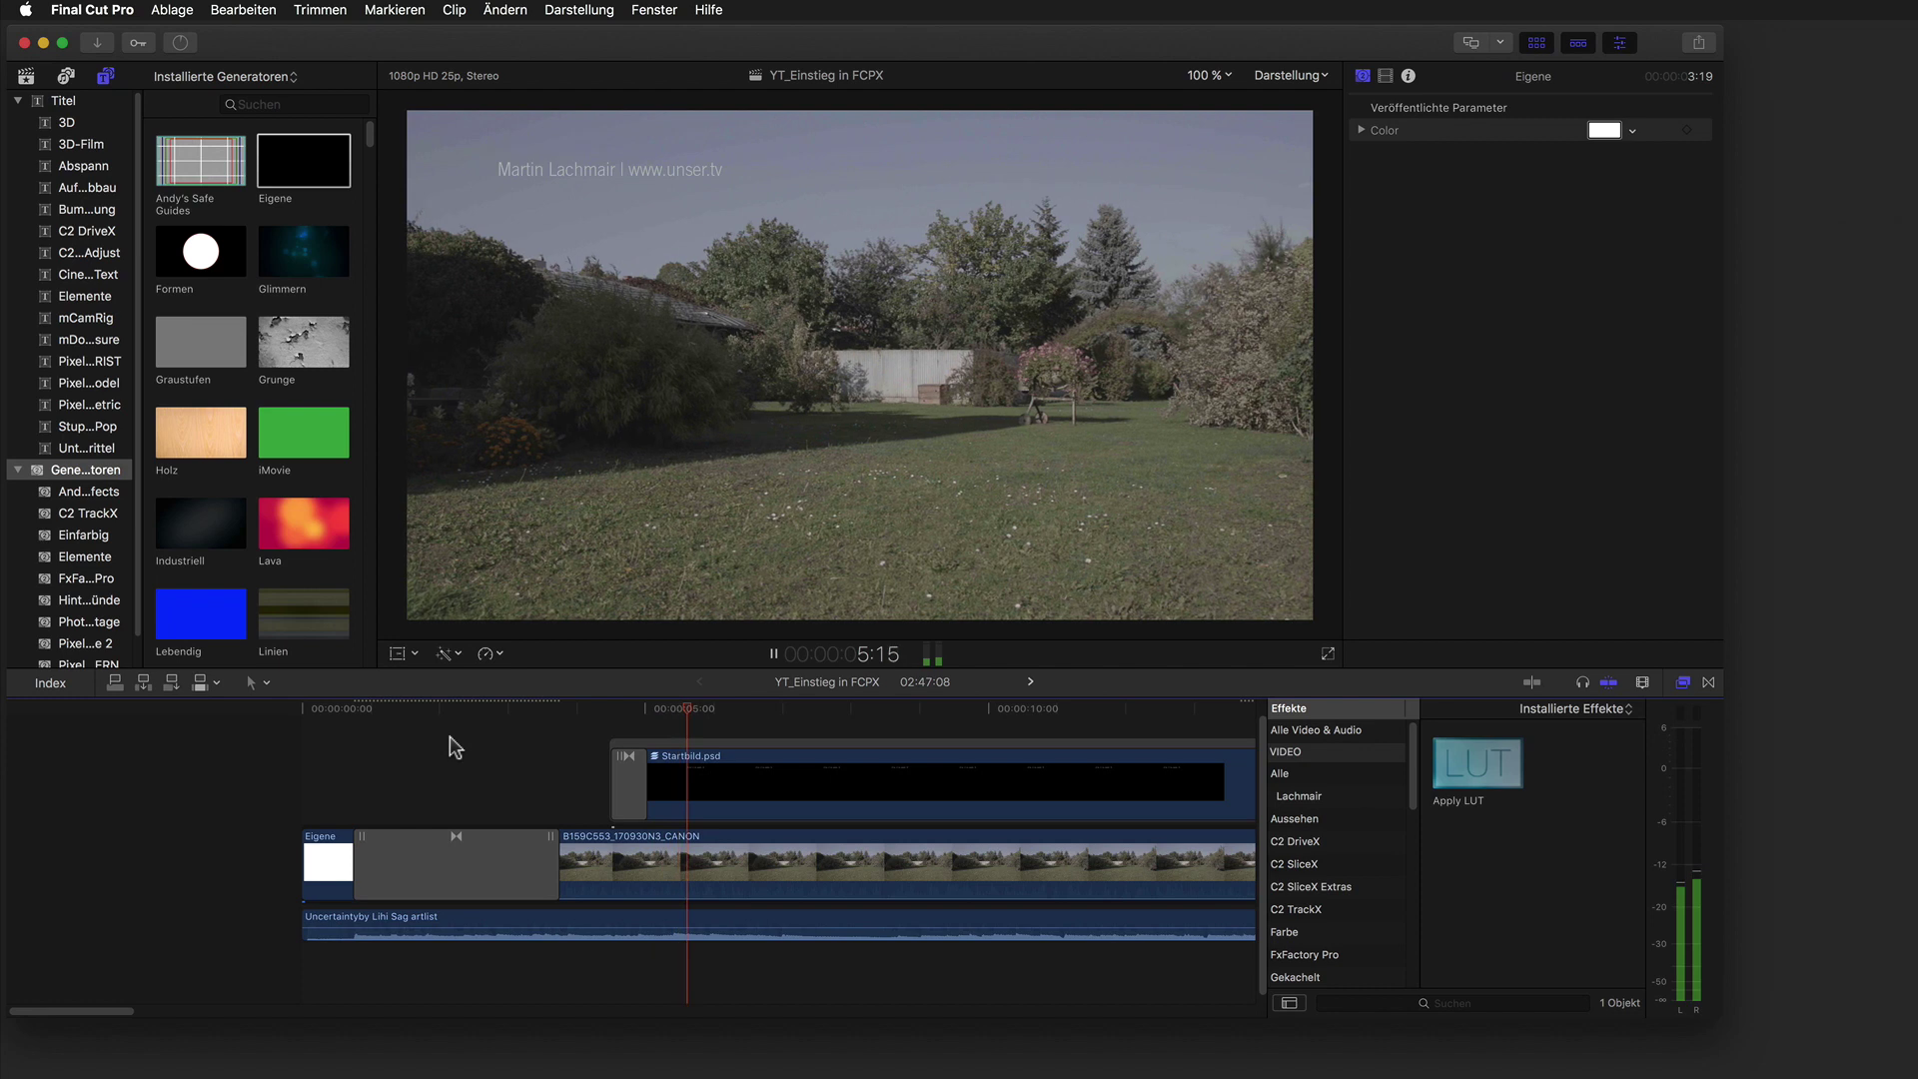
{"action": "key", "text": "space"}
{"action": "left_click", "coordinate": [688, 211]}
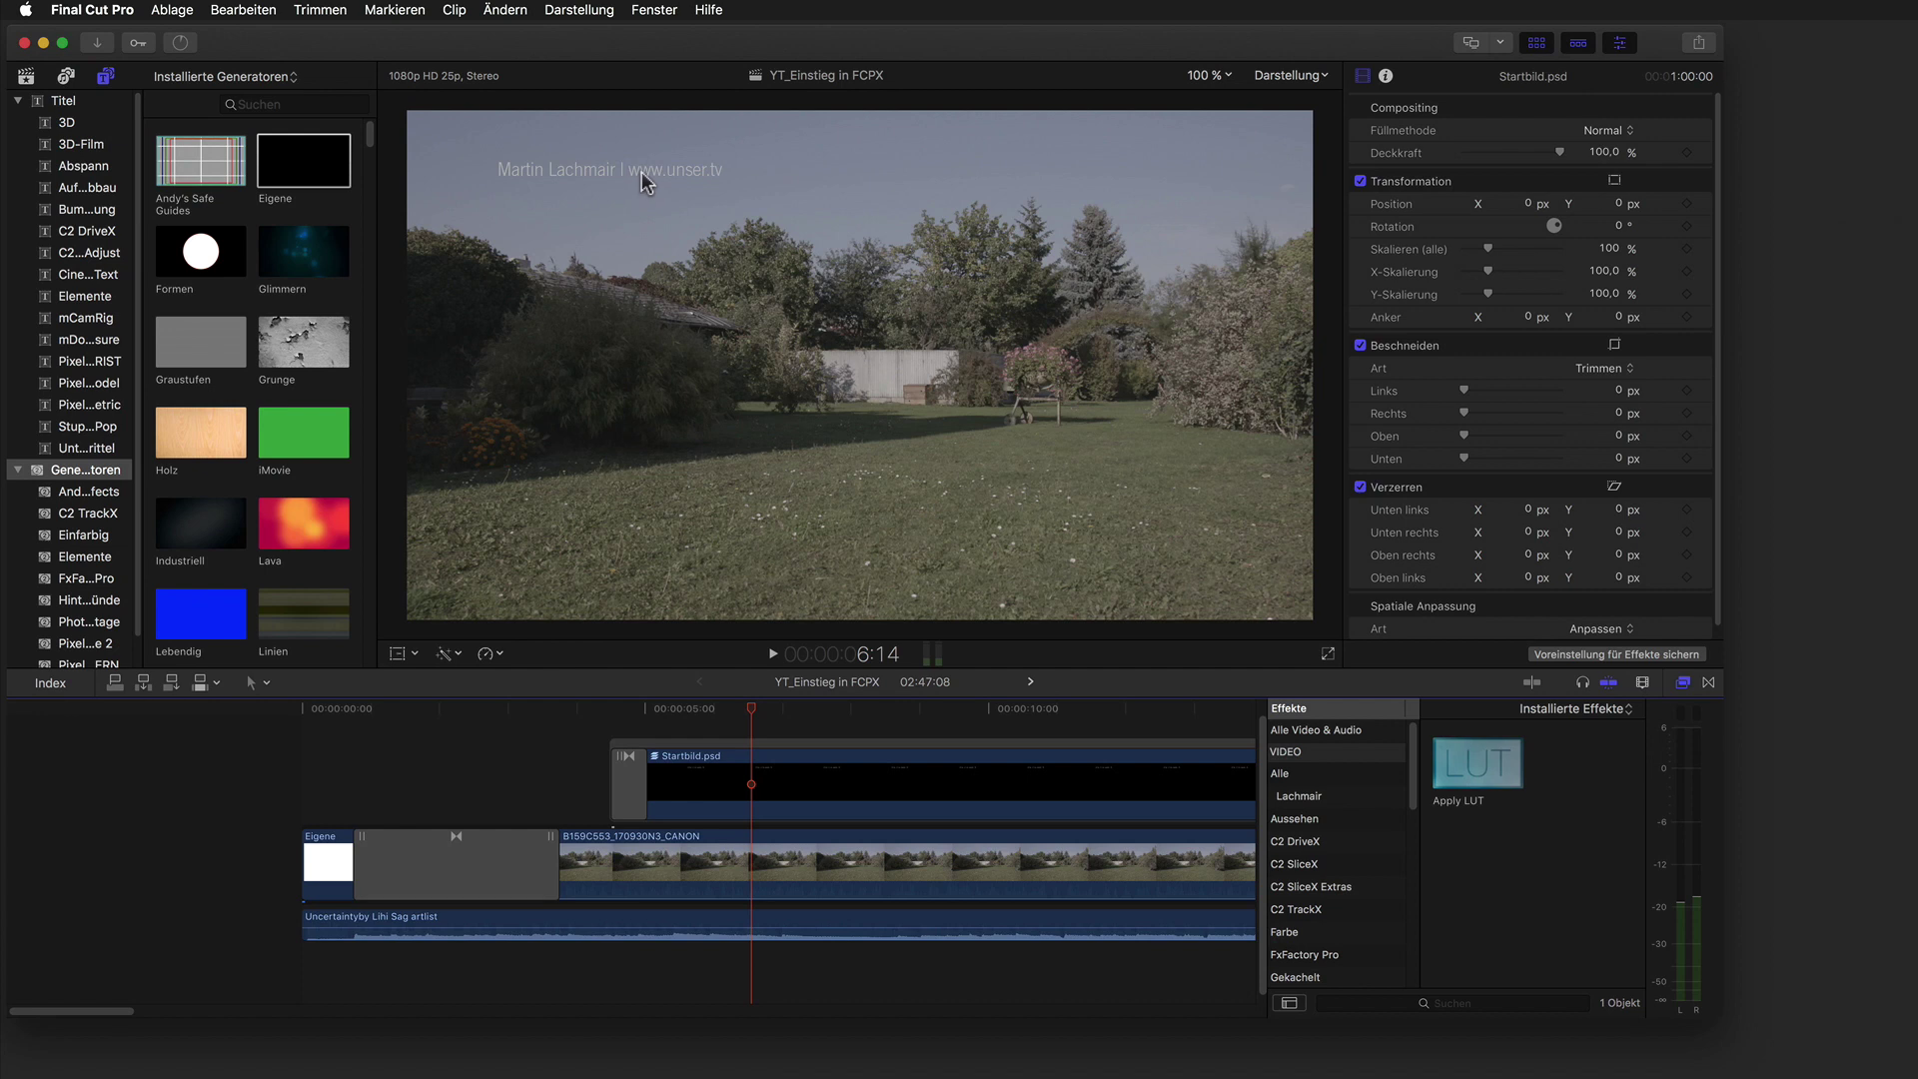
Show the Startbild.psd title clip in the browser and reveal its file in the Finder.
{"action": "left_click", "coordinate": [671, 787]}
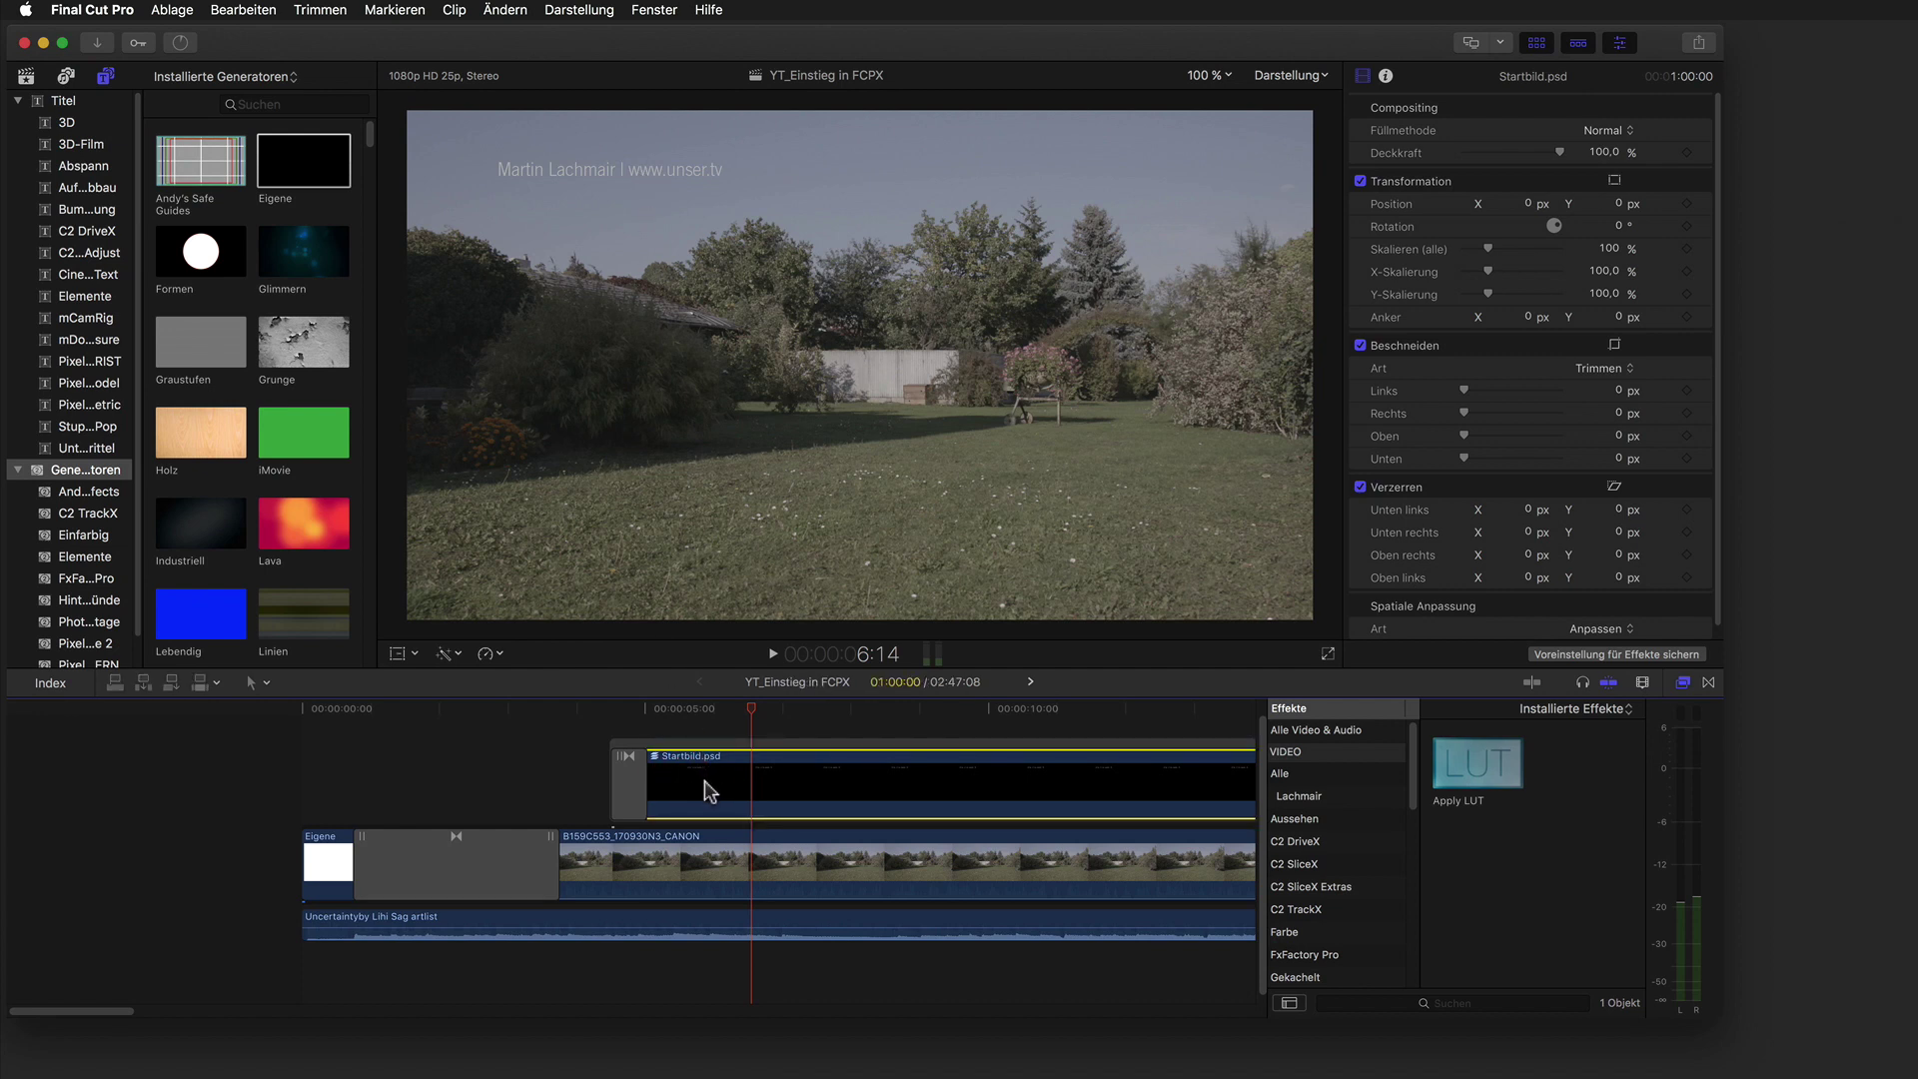
{"action": "right_click", "coordinate": [711, 786]}
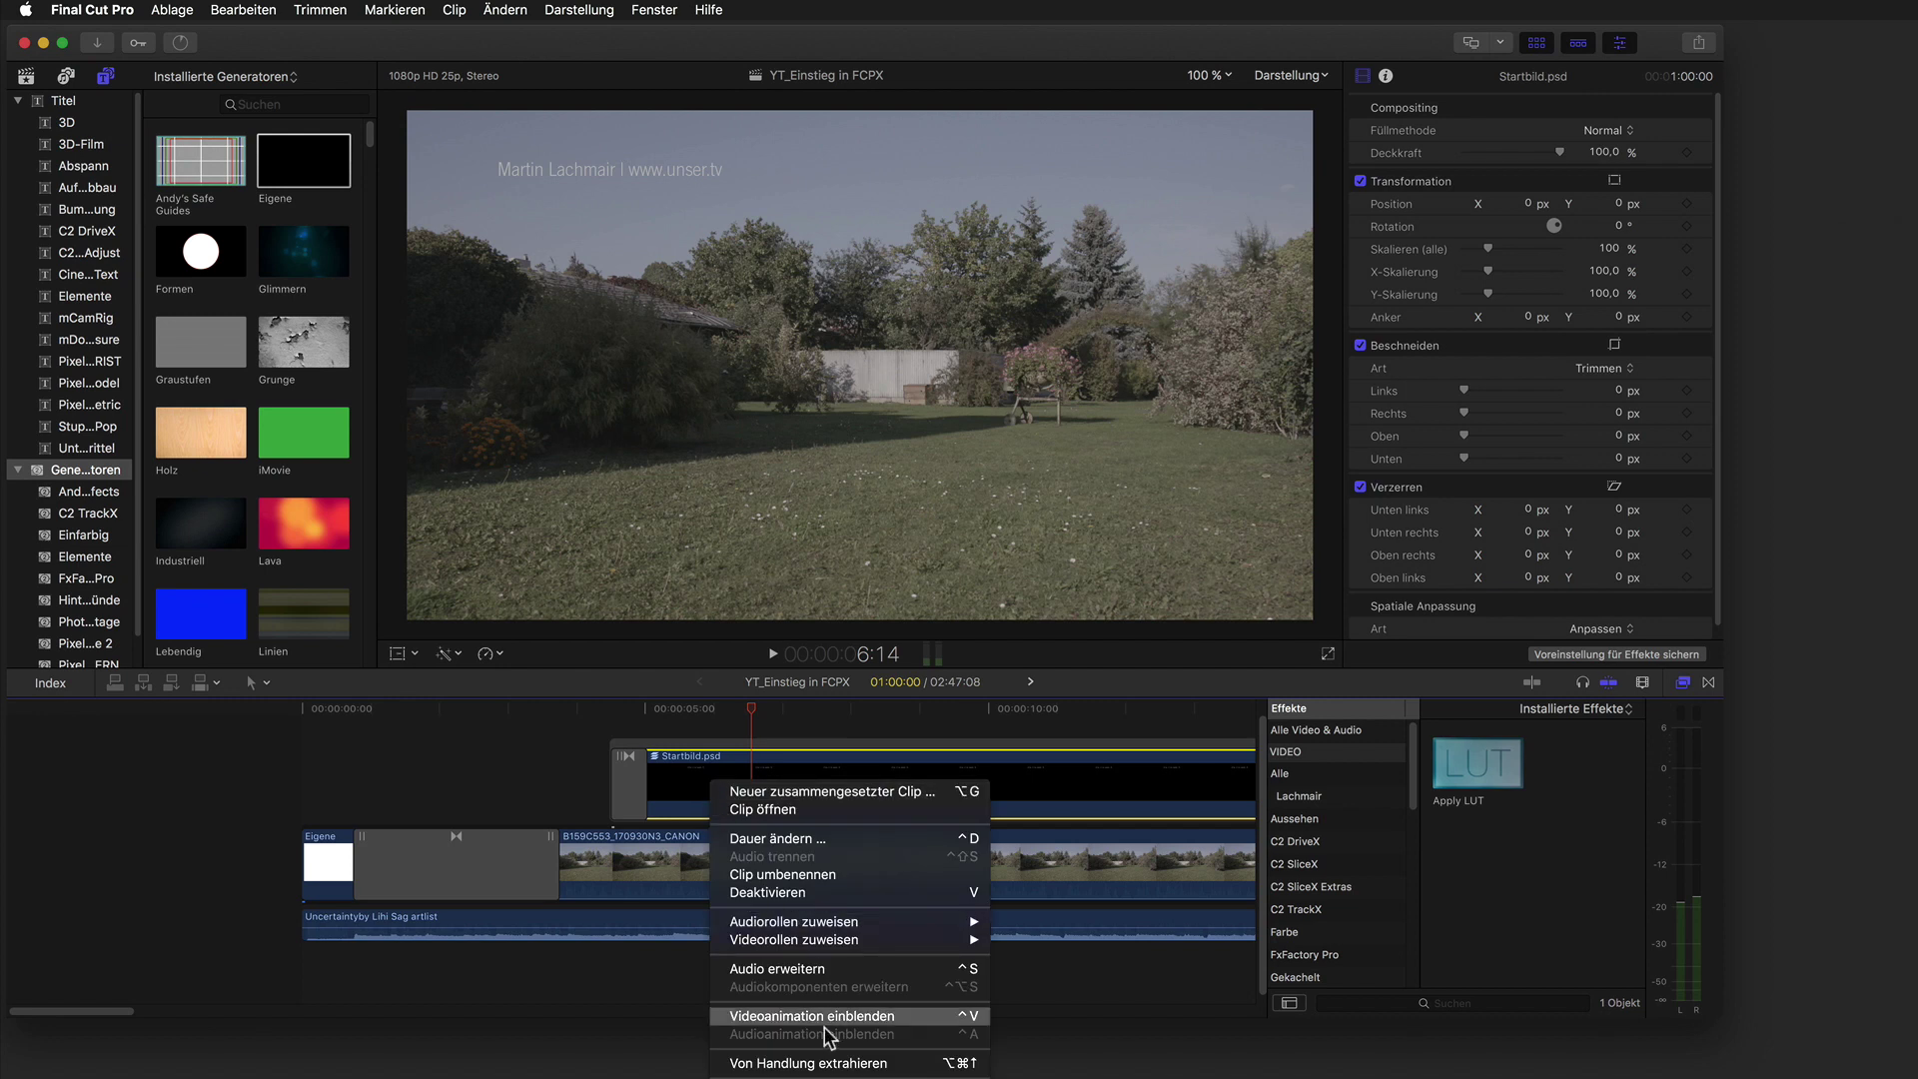
{"action": "left_click", "coordinate": [666, 749]}
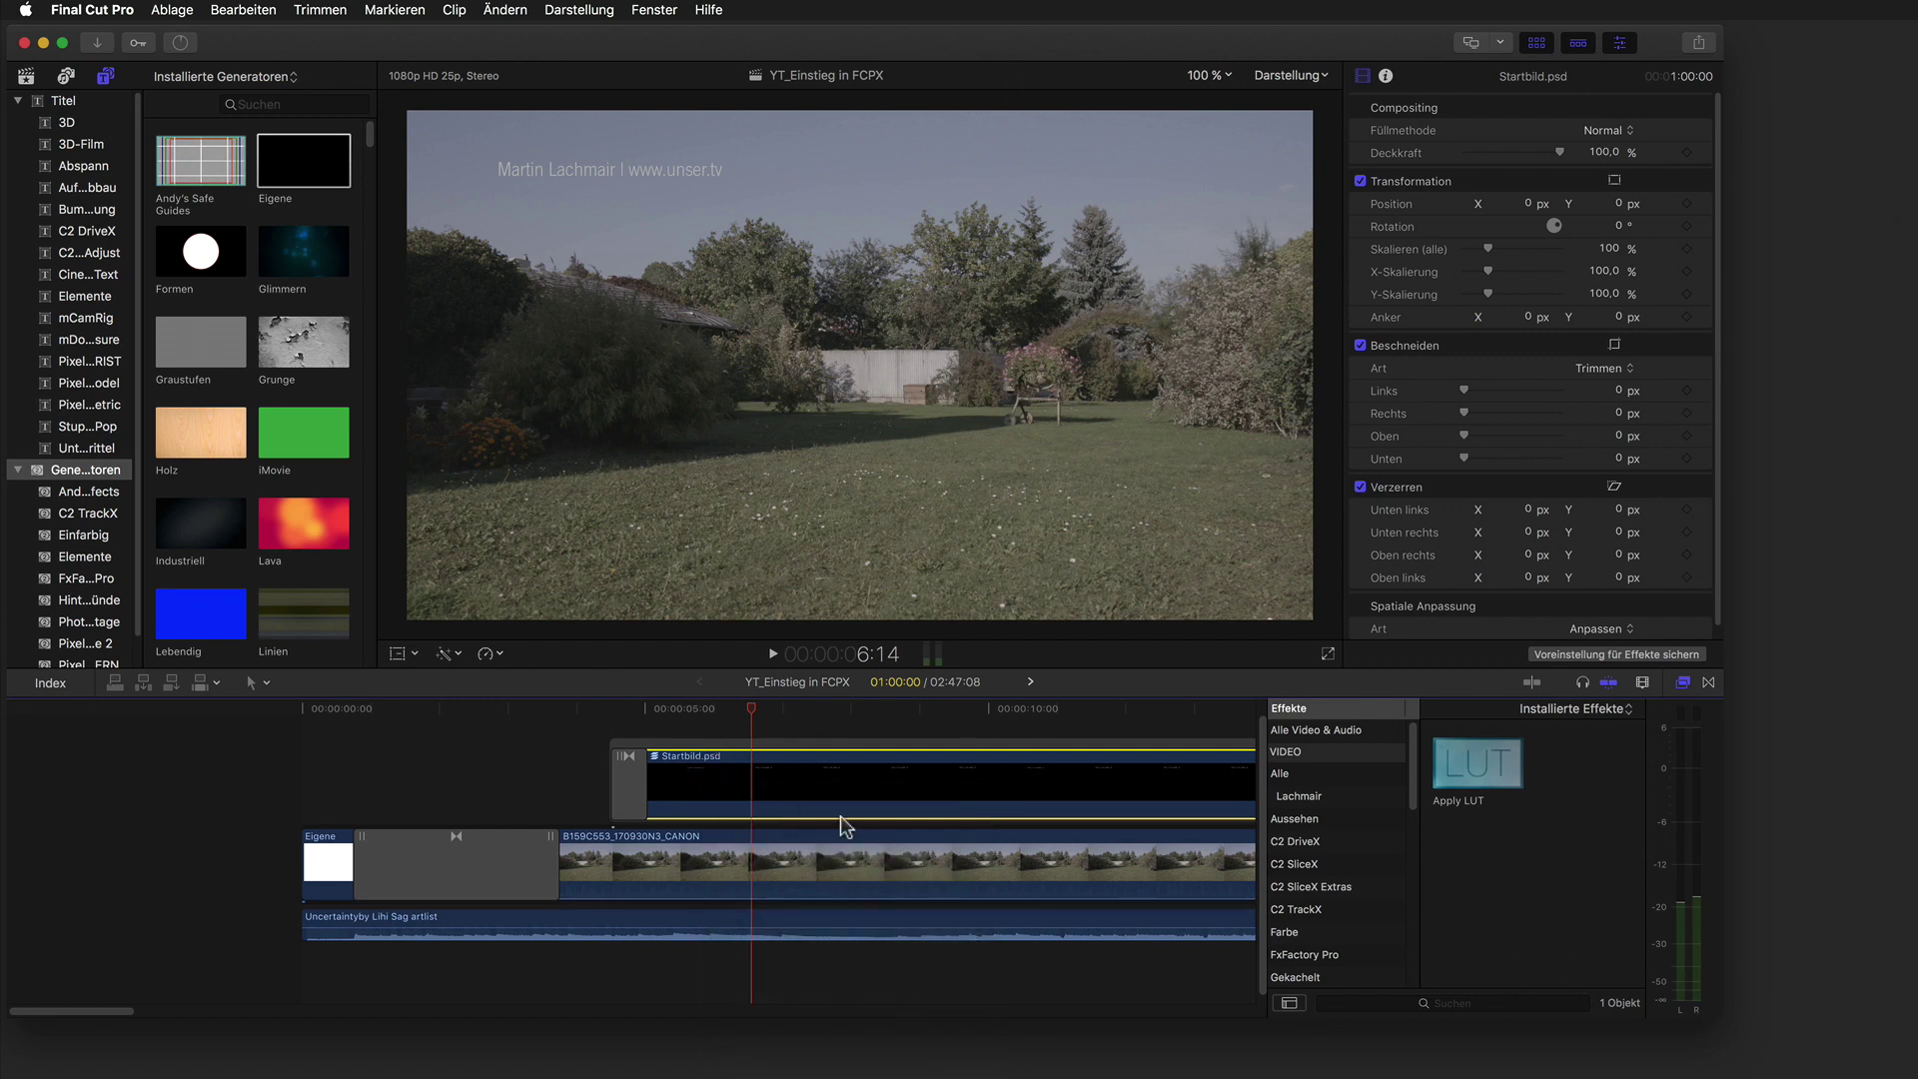
{"action": "right_click", "coordinate": [746, 785]}
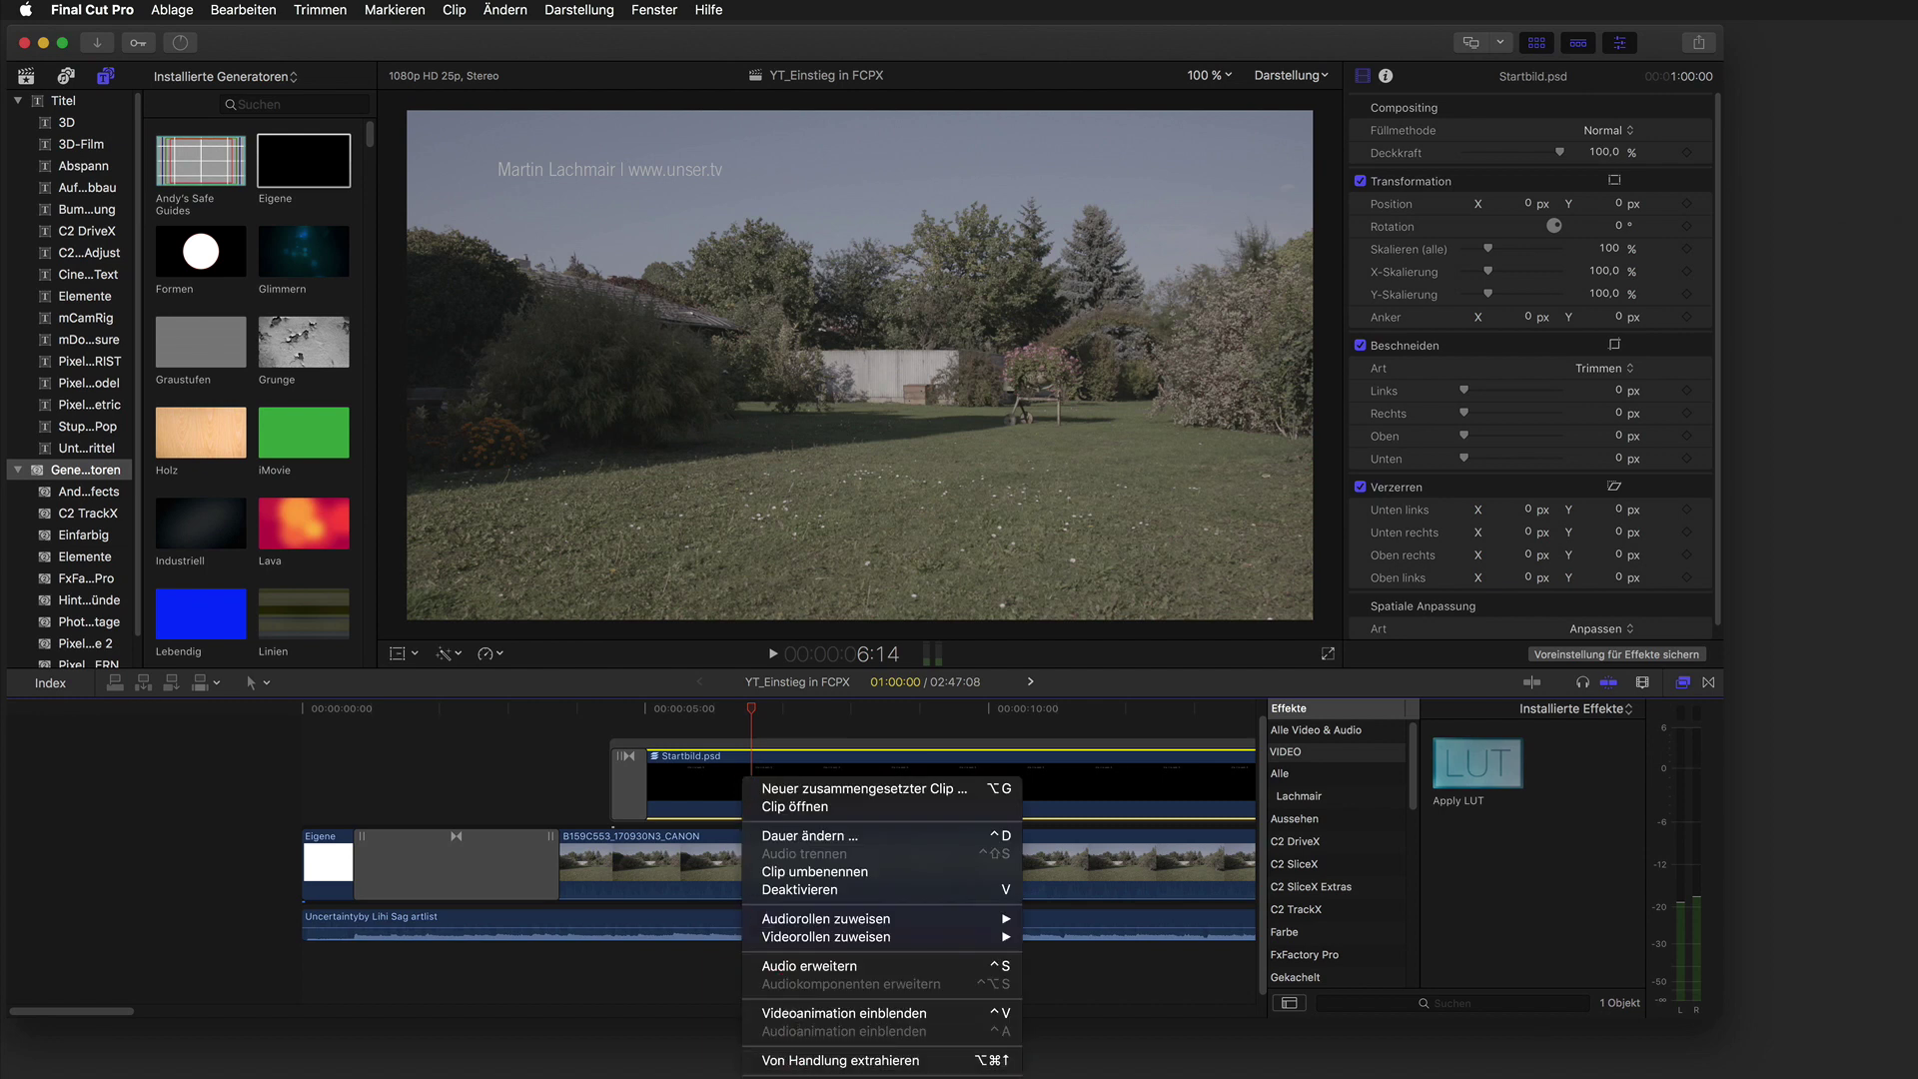
{"action": "left_click", "coordinate": [835, 1066]}
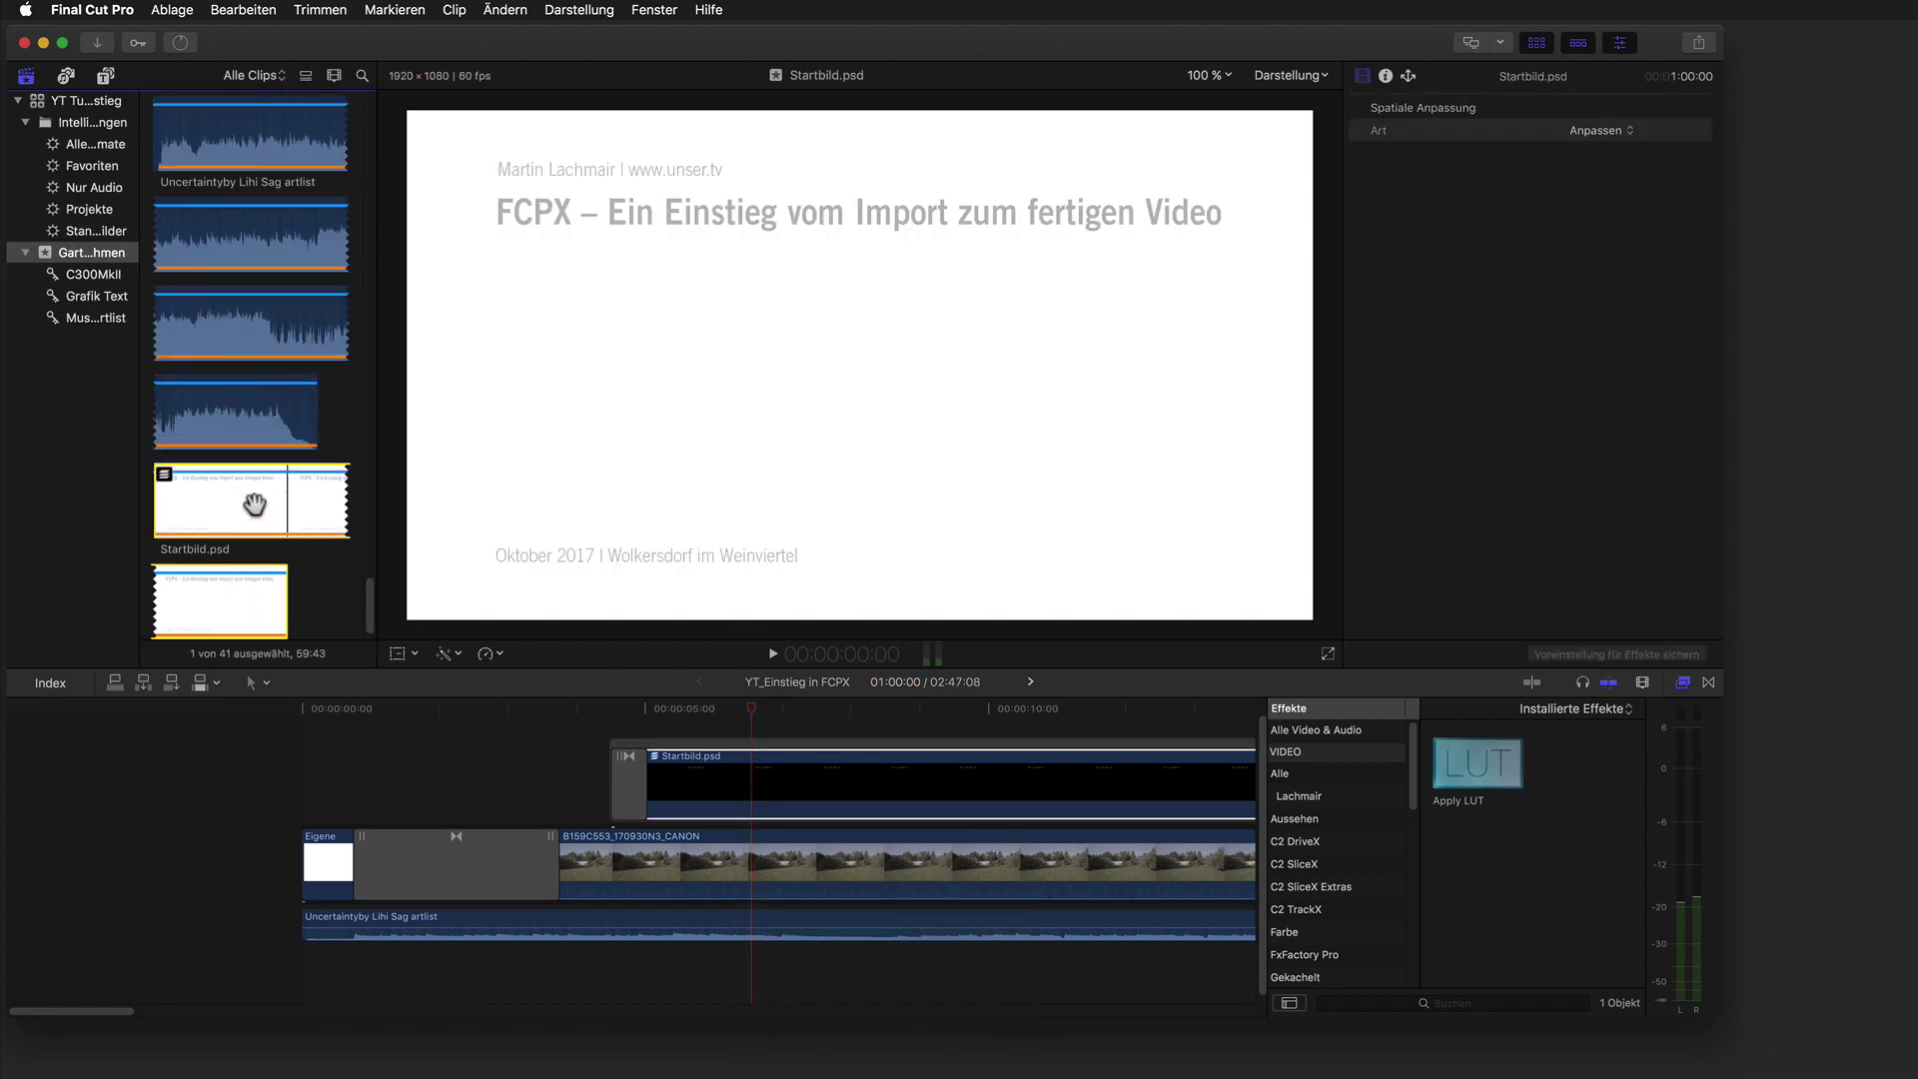
{"action": "right_click", "coordinate": [256, 509]}
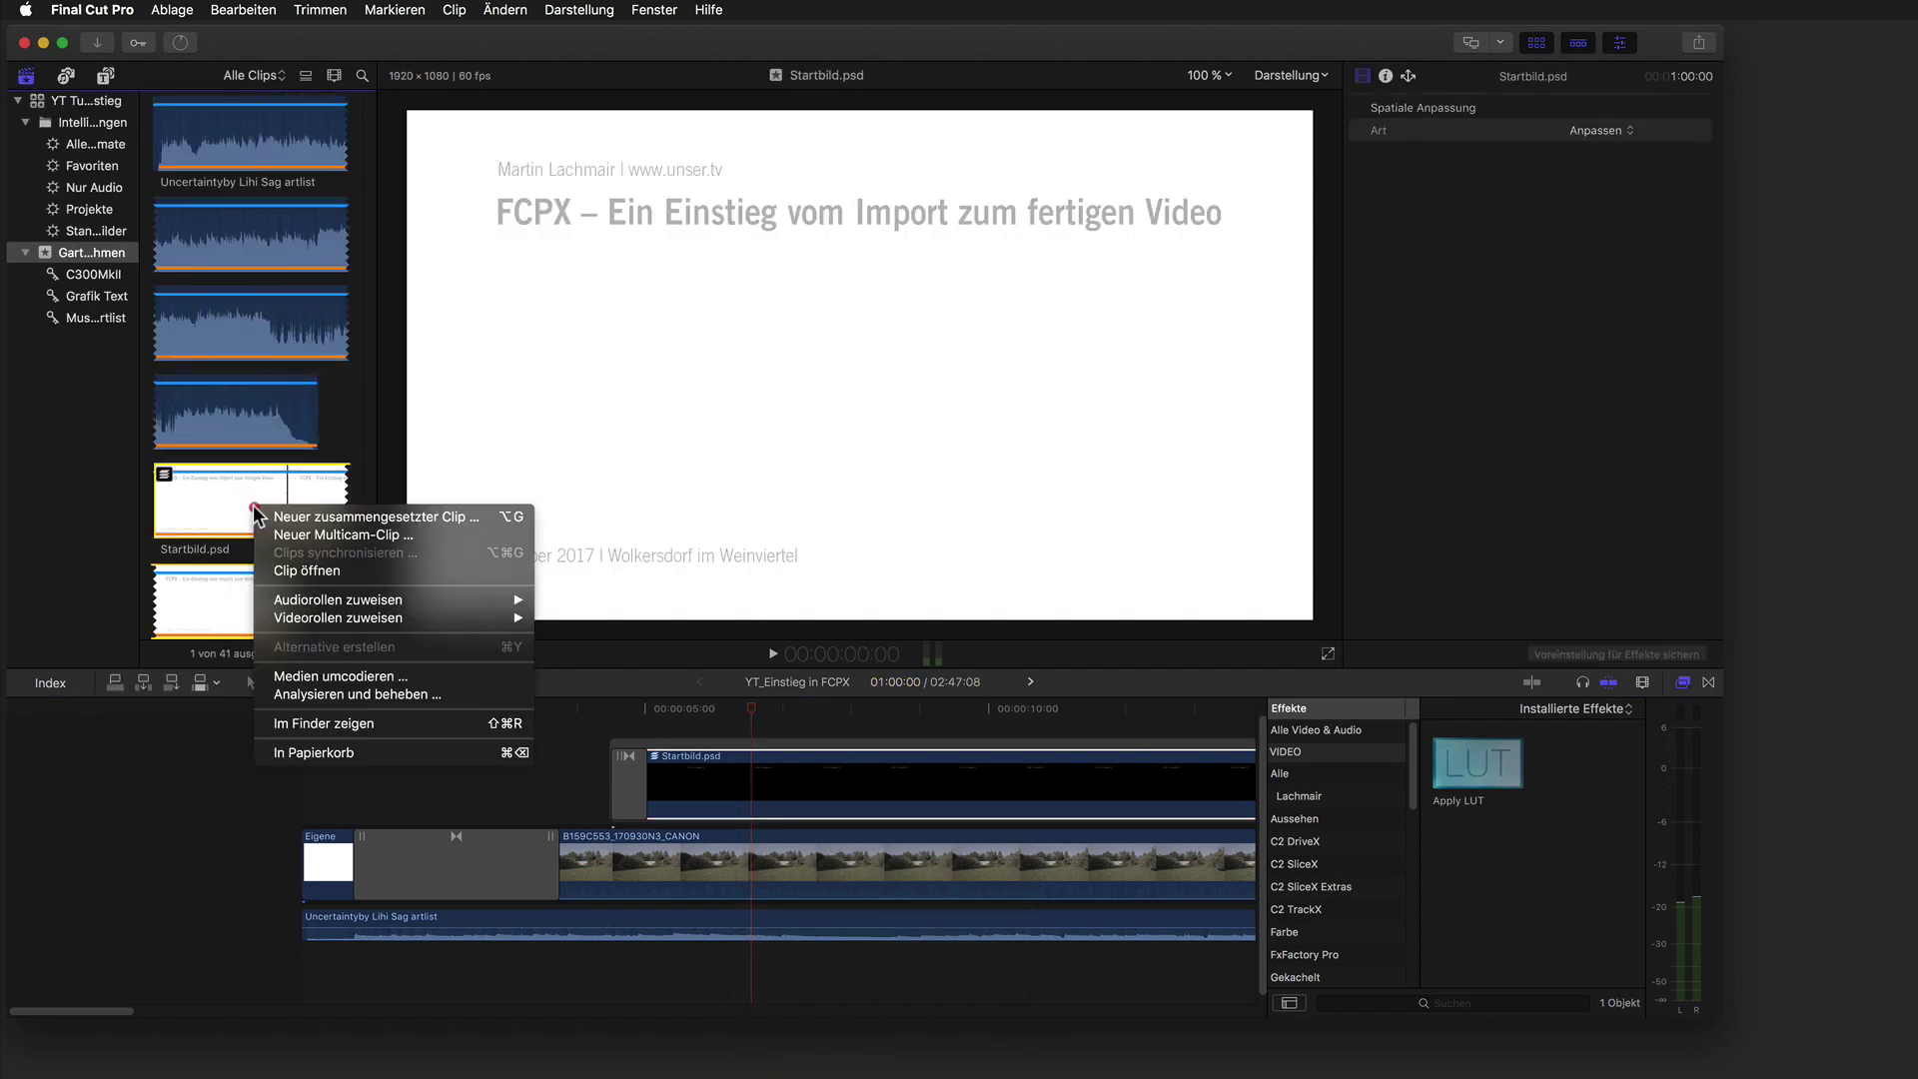
{"action": "left_click", "coordinate": [340, 726]}
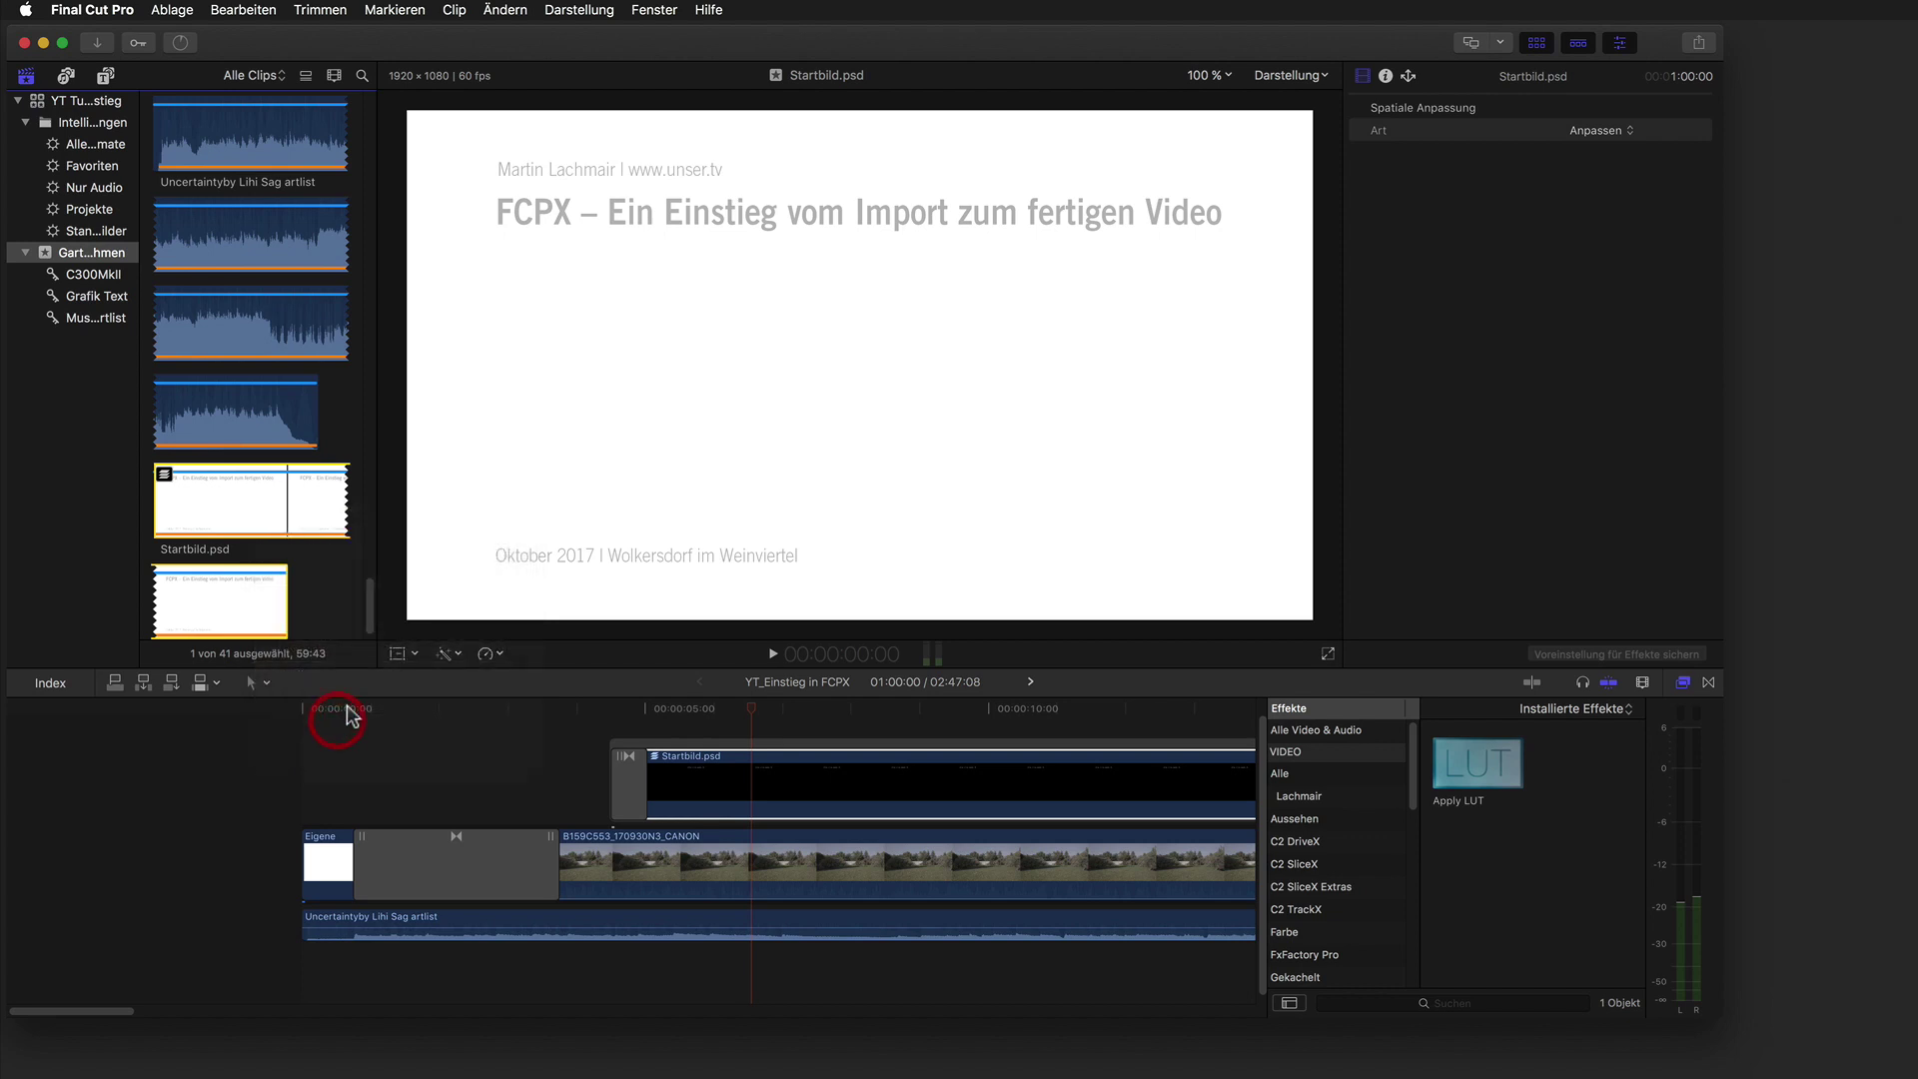
Open Startbild.psd in Photoshop and make the author and website text line white.
{"action": "mouse_move", "coordinate": [646, 278]}
{"action": "left_mouse_down"}
{"action": "mouse_move", "coordinate": [799, 1011]}
{"action": "mouse_move", "coordinate": [904, 1061]}
{"action": "left_mouse_up"}
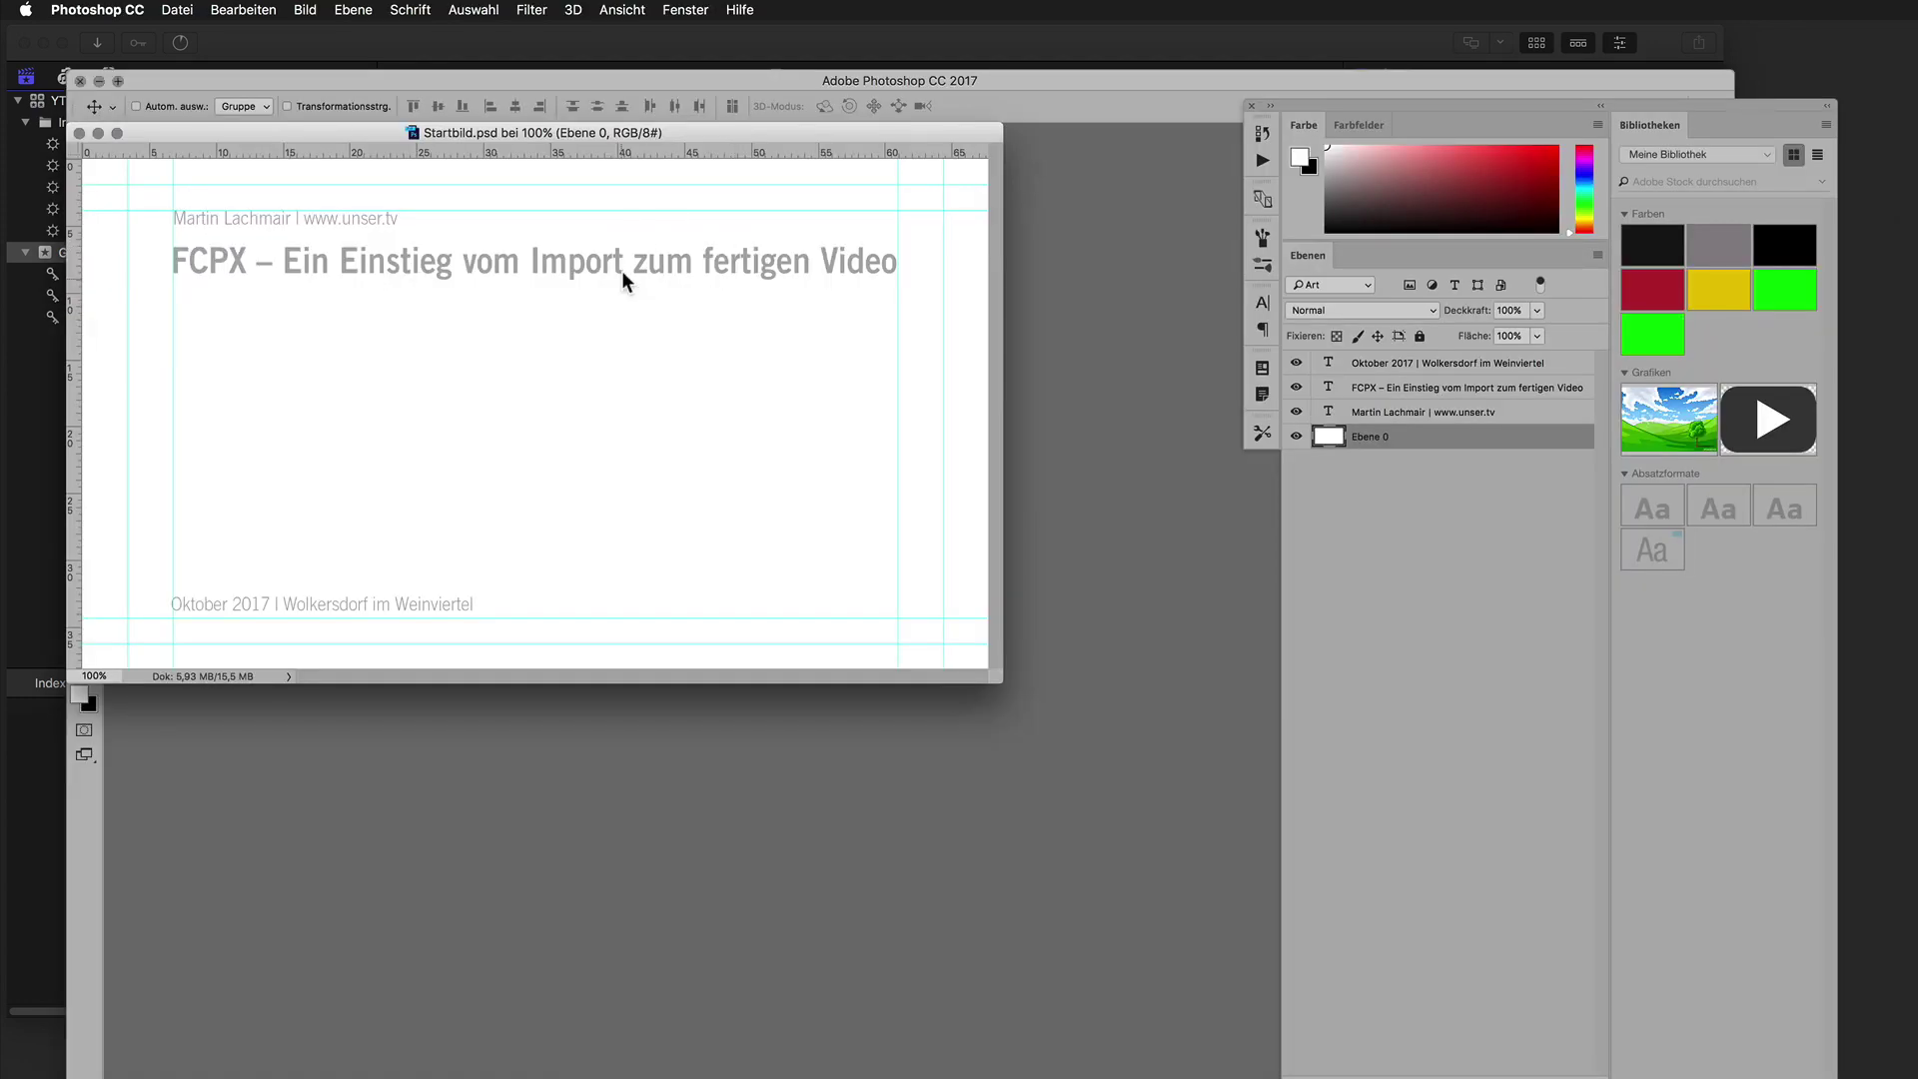
{"action": "left_click", "coordinate": [1324, 413]}
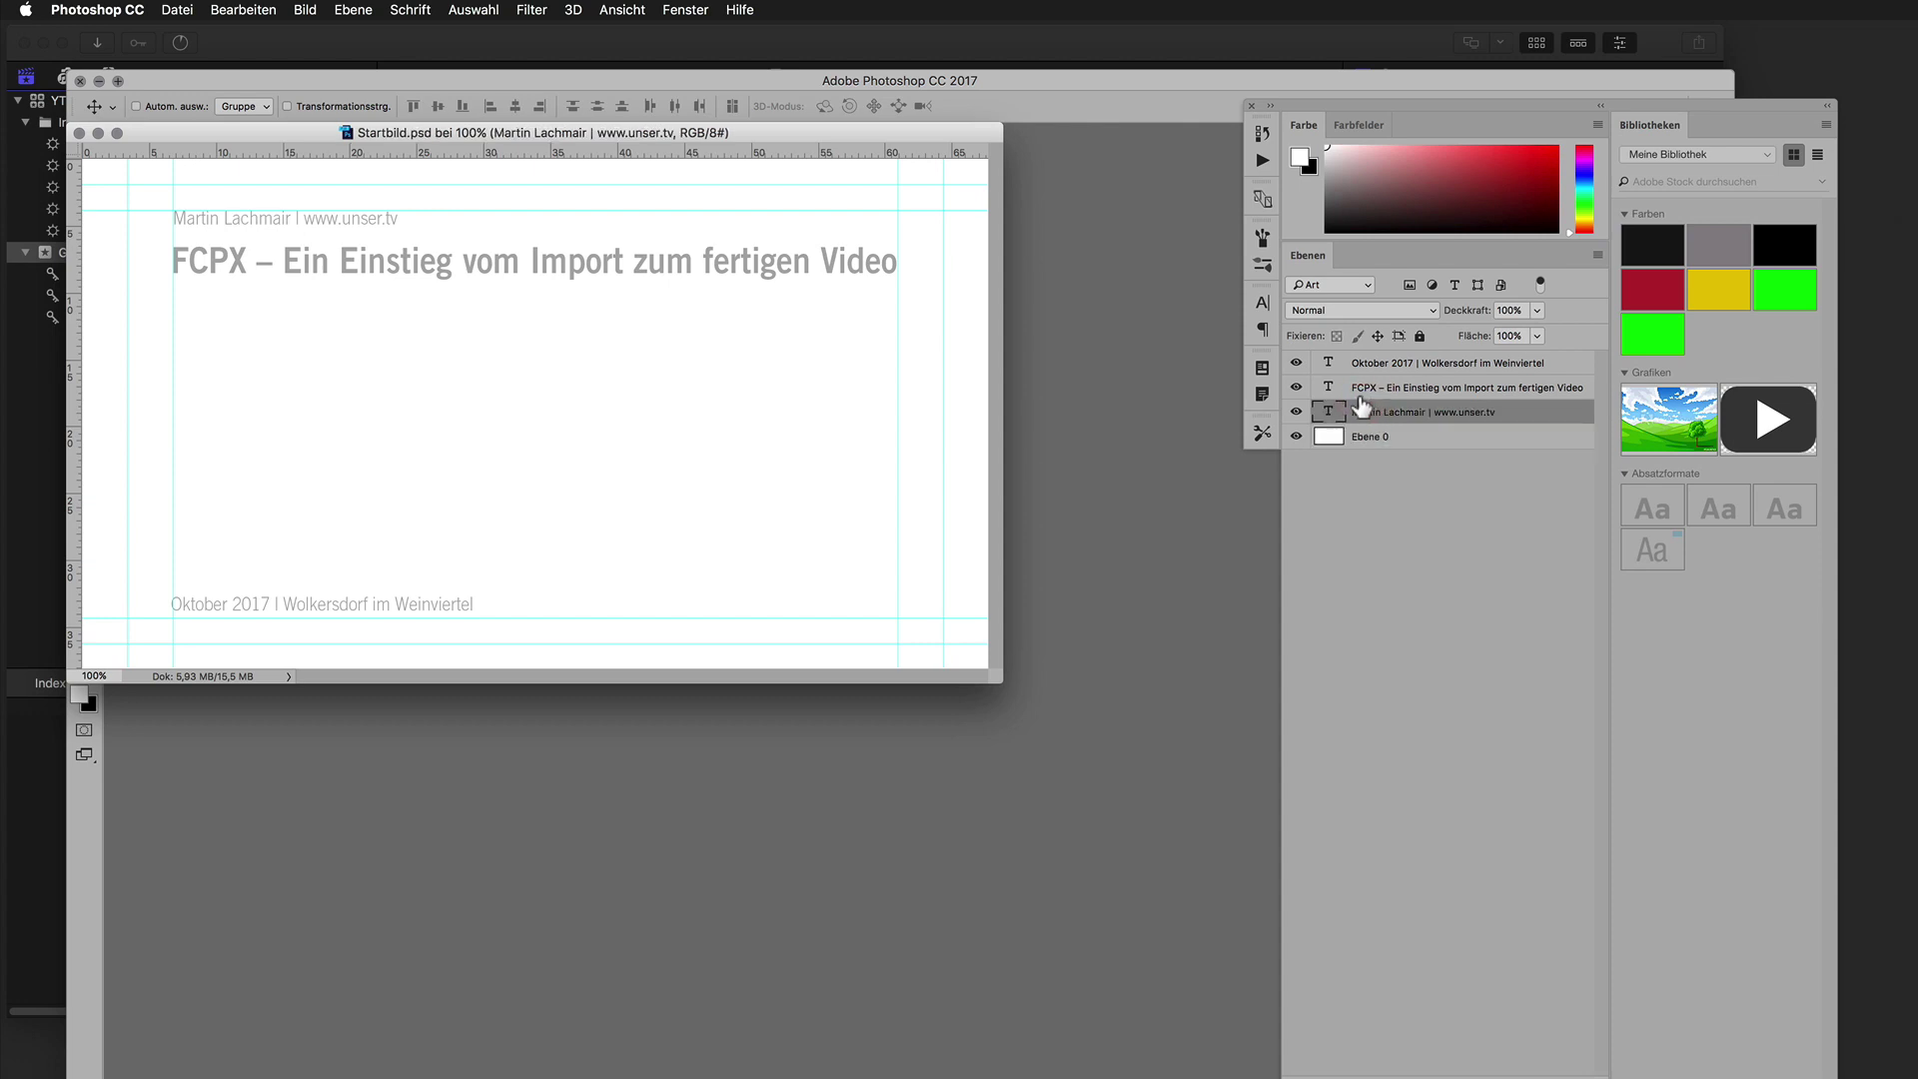
{"action": "double_click", "coordinate": [1323, 412]}
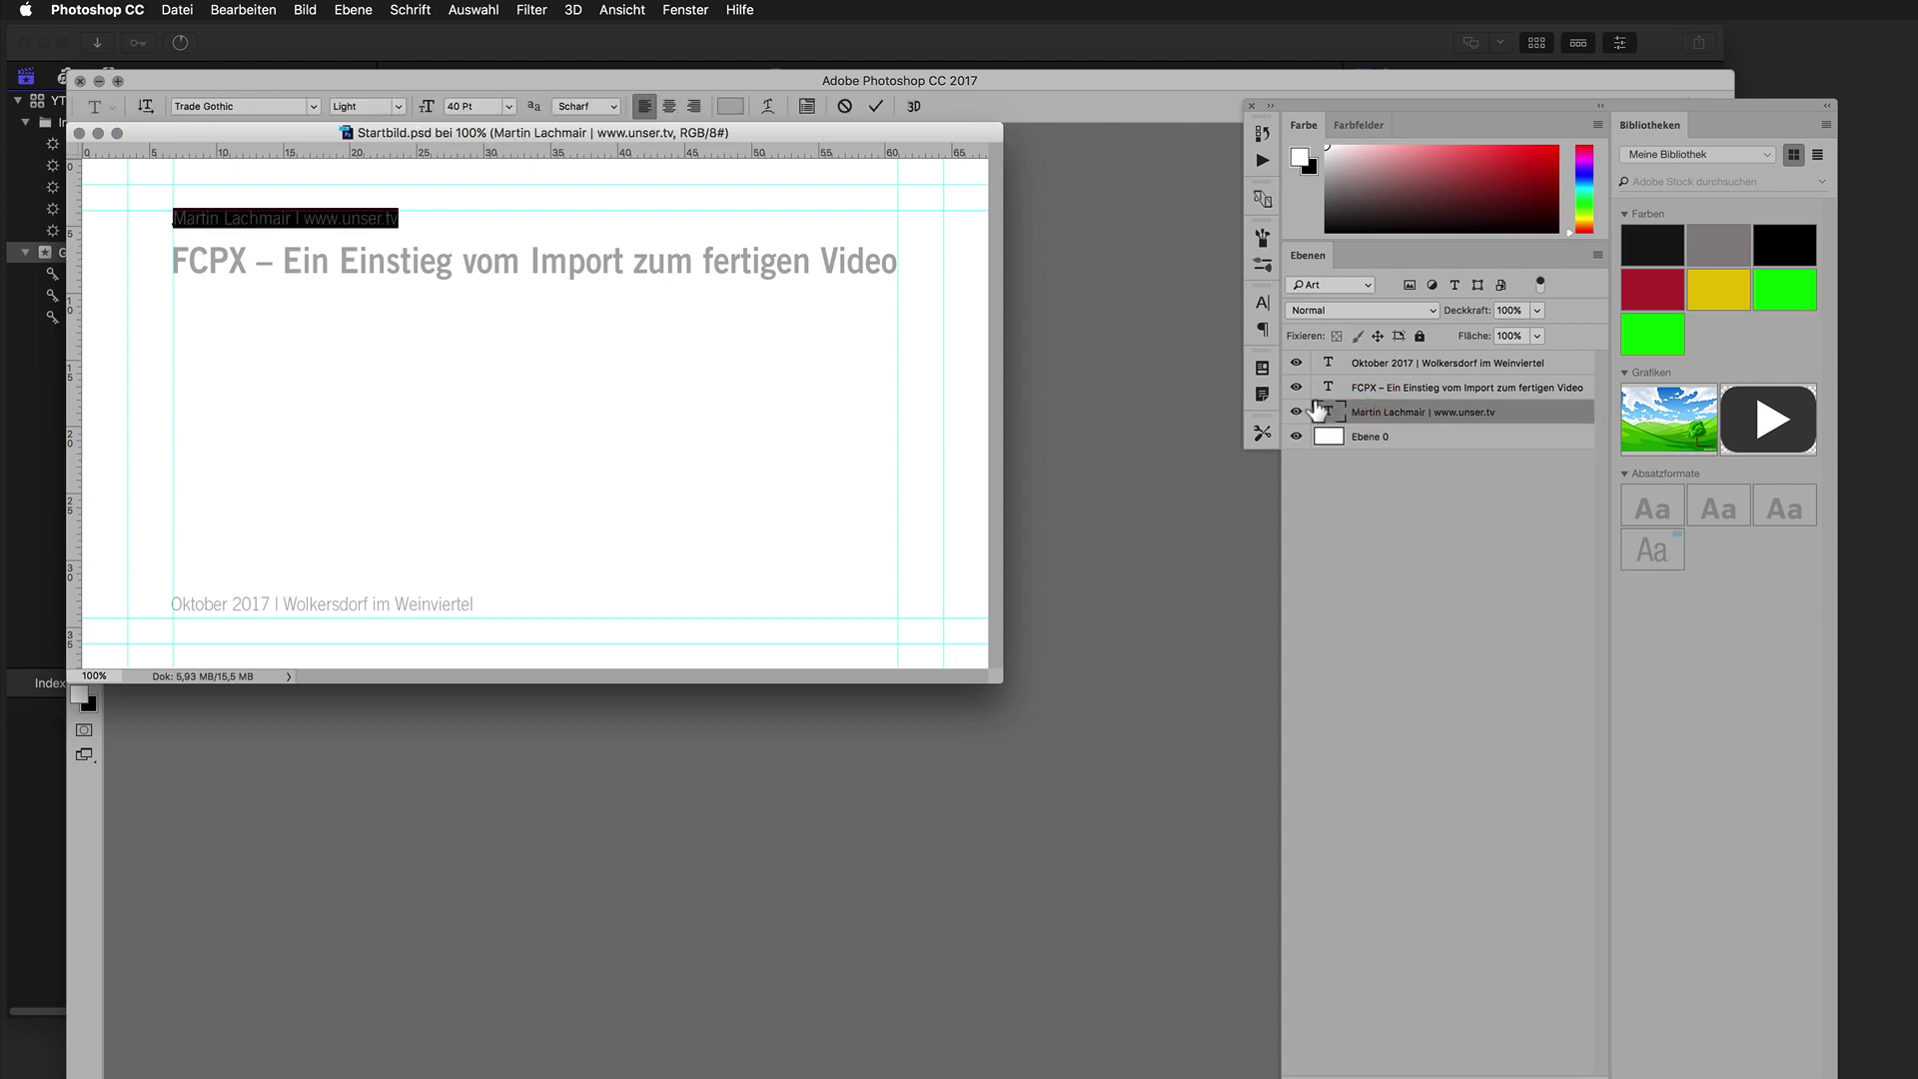
{"action": "left_click", "coordinate": [732, 106]}
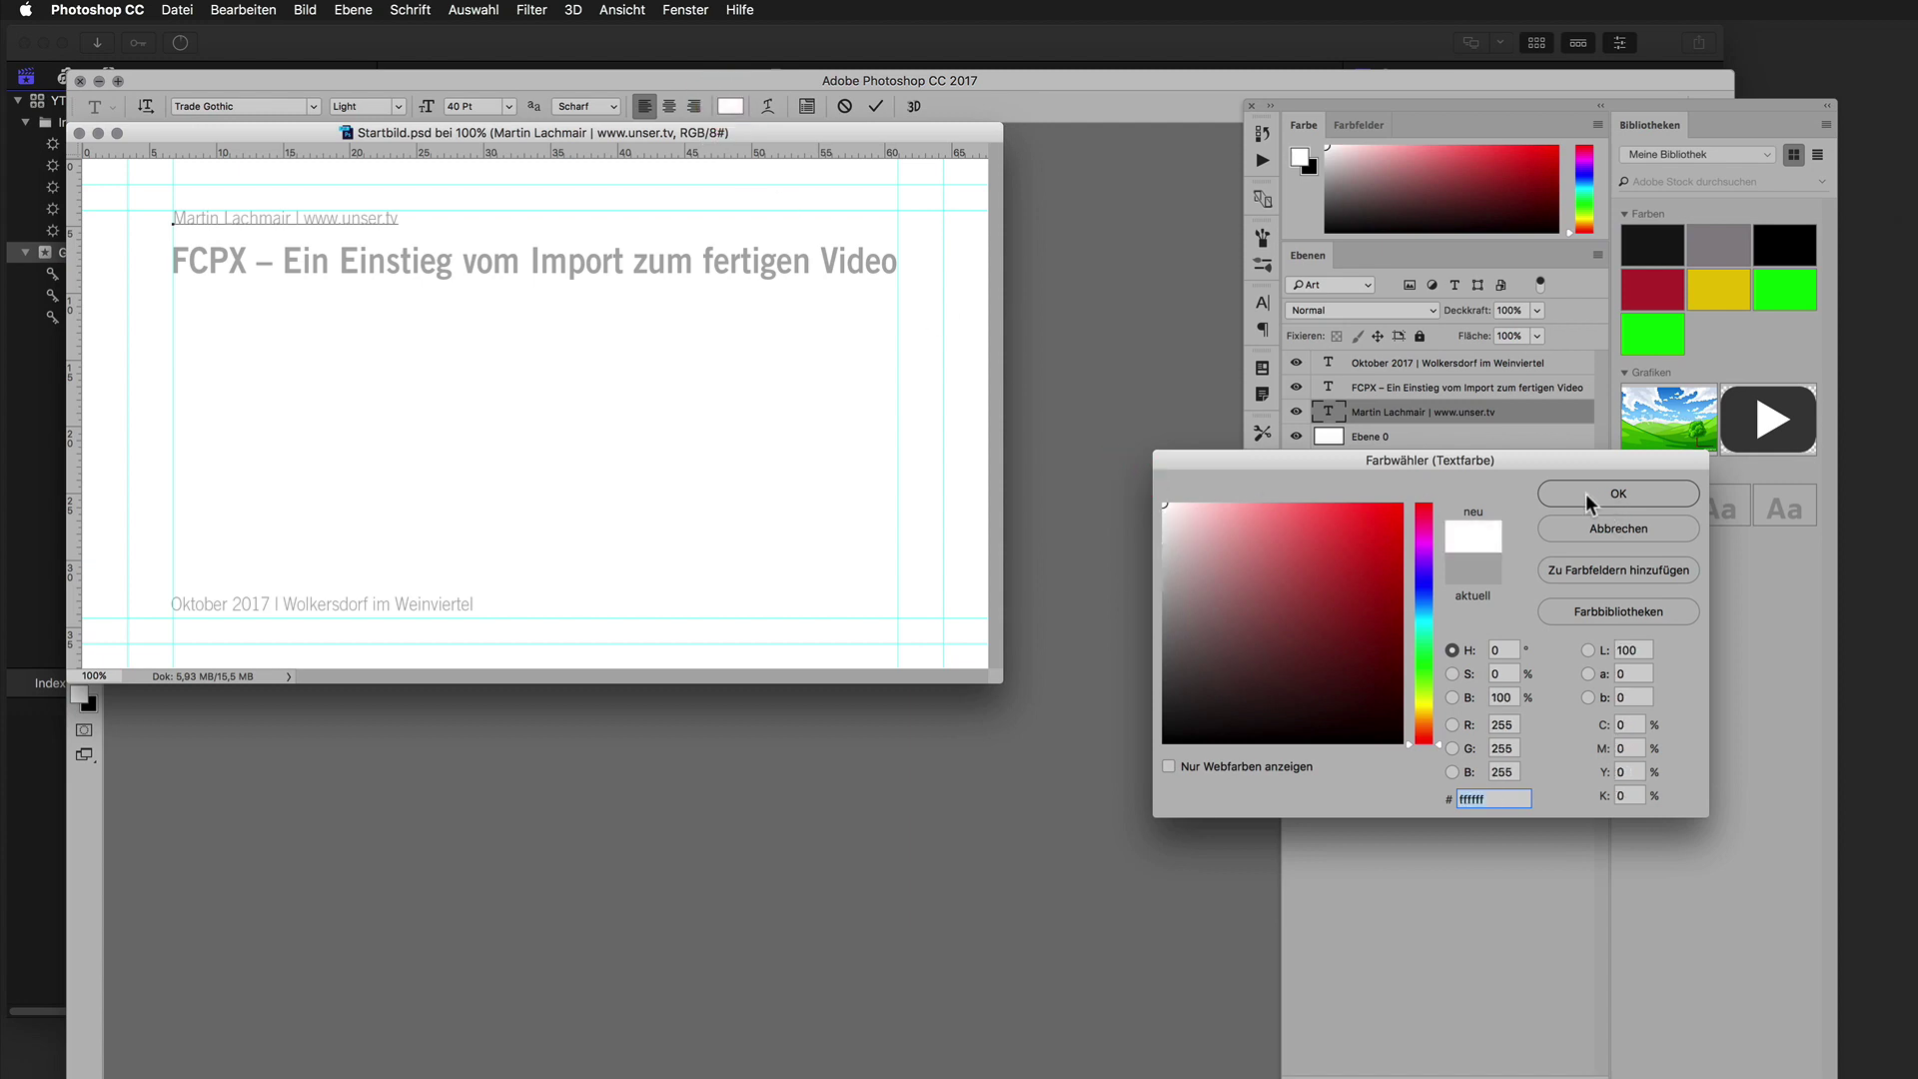
{"action": "left_click", "coordinate": [1603, 497]}
{"action": "key", "text": "ctrl+Return"}
{"action": "key", "text": "v"}
Recolour the FCPX course title text white (#ffffff).
{"action": "left_click", "coordinate": [1295, 436]}
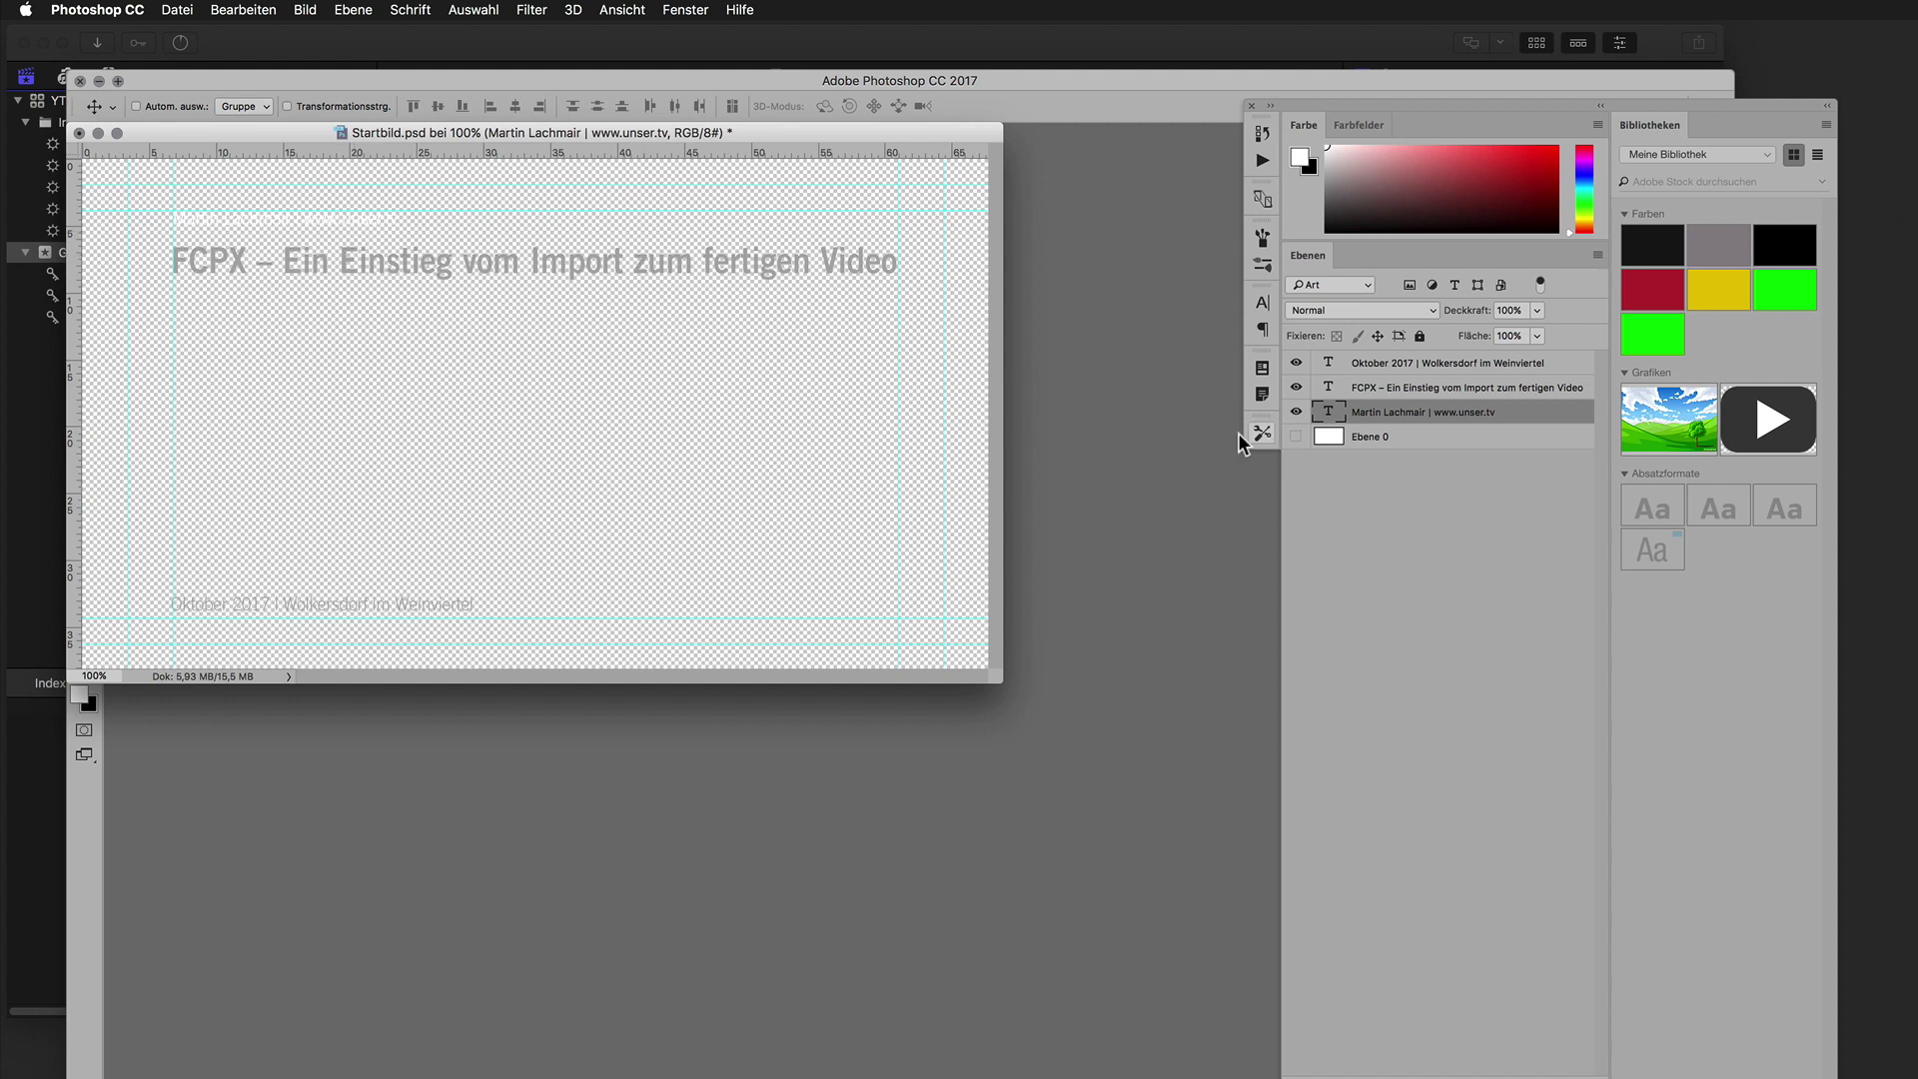
{"action": "left_click", "coordinate": [1296, 386]}
{"action": "left_click", "coordinate": [1296, 386]}
{"action": "double_click", "coordinate": [1338, 392]}
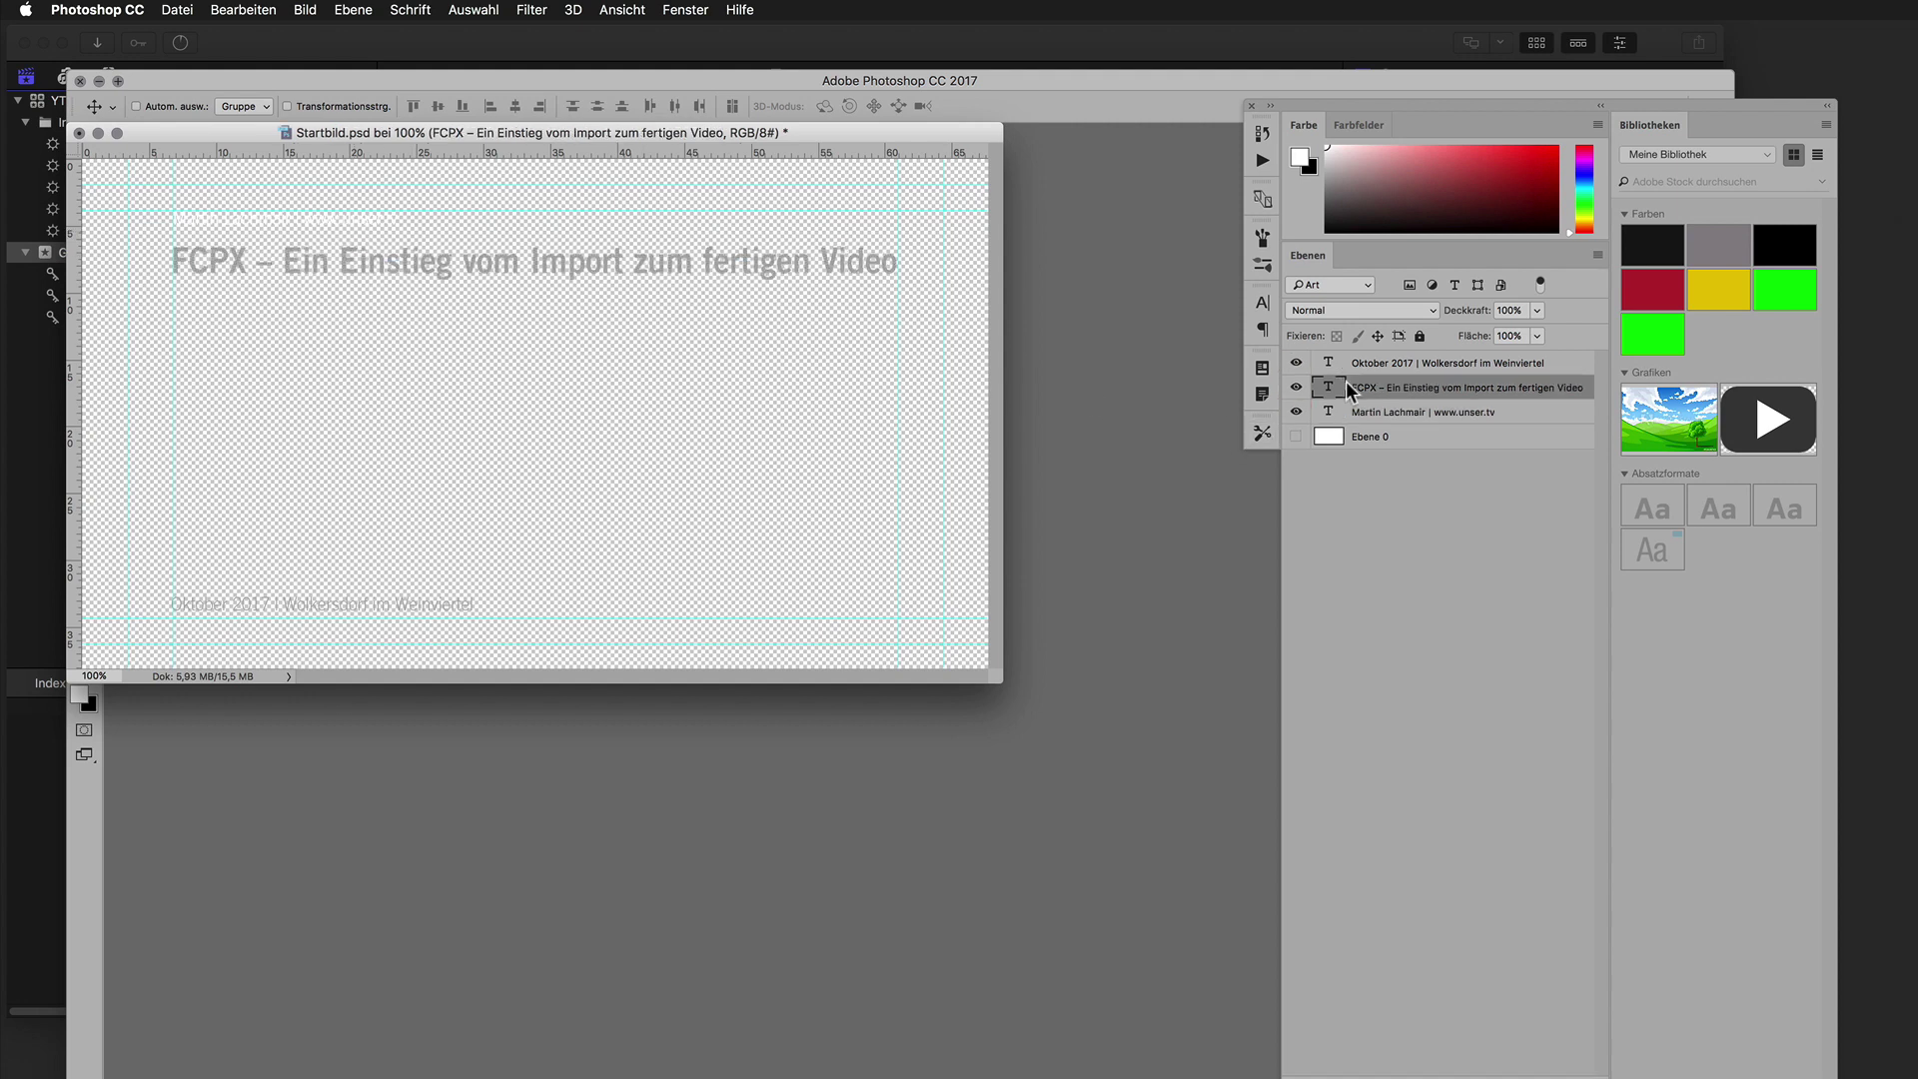
{"action": "key", "text": "Escape"}
{"action": "double_click", "coordinate": [1328, 387]}
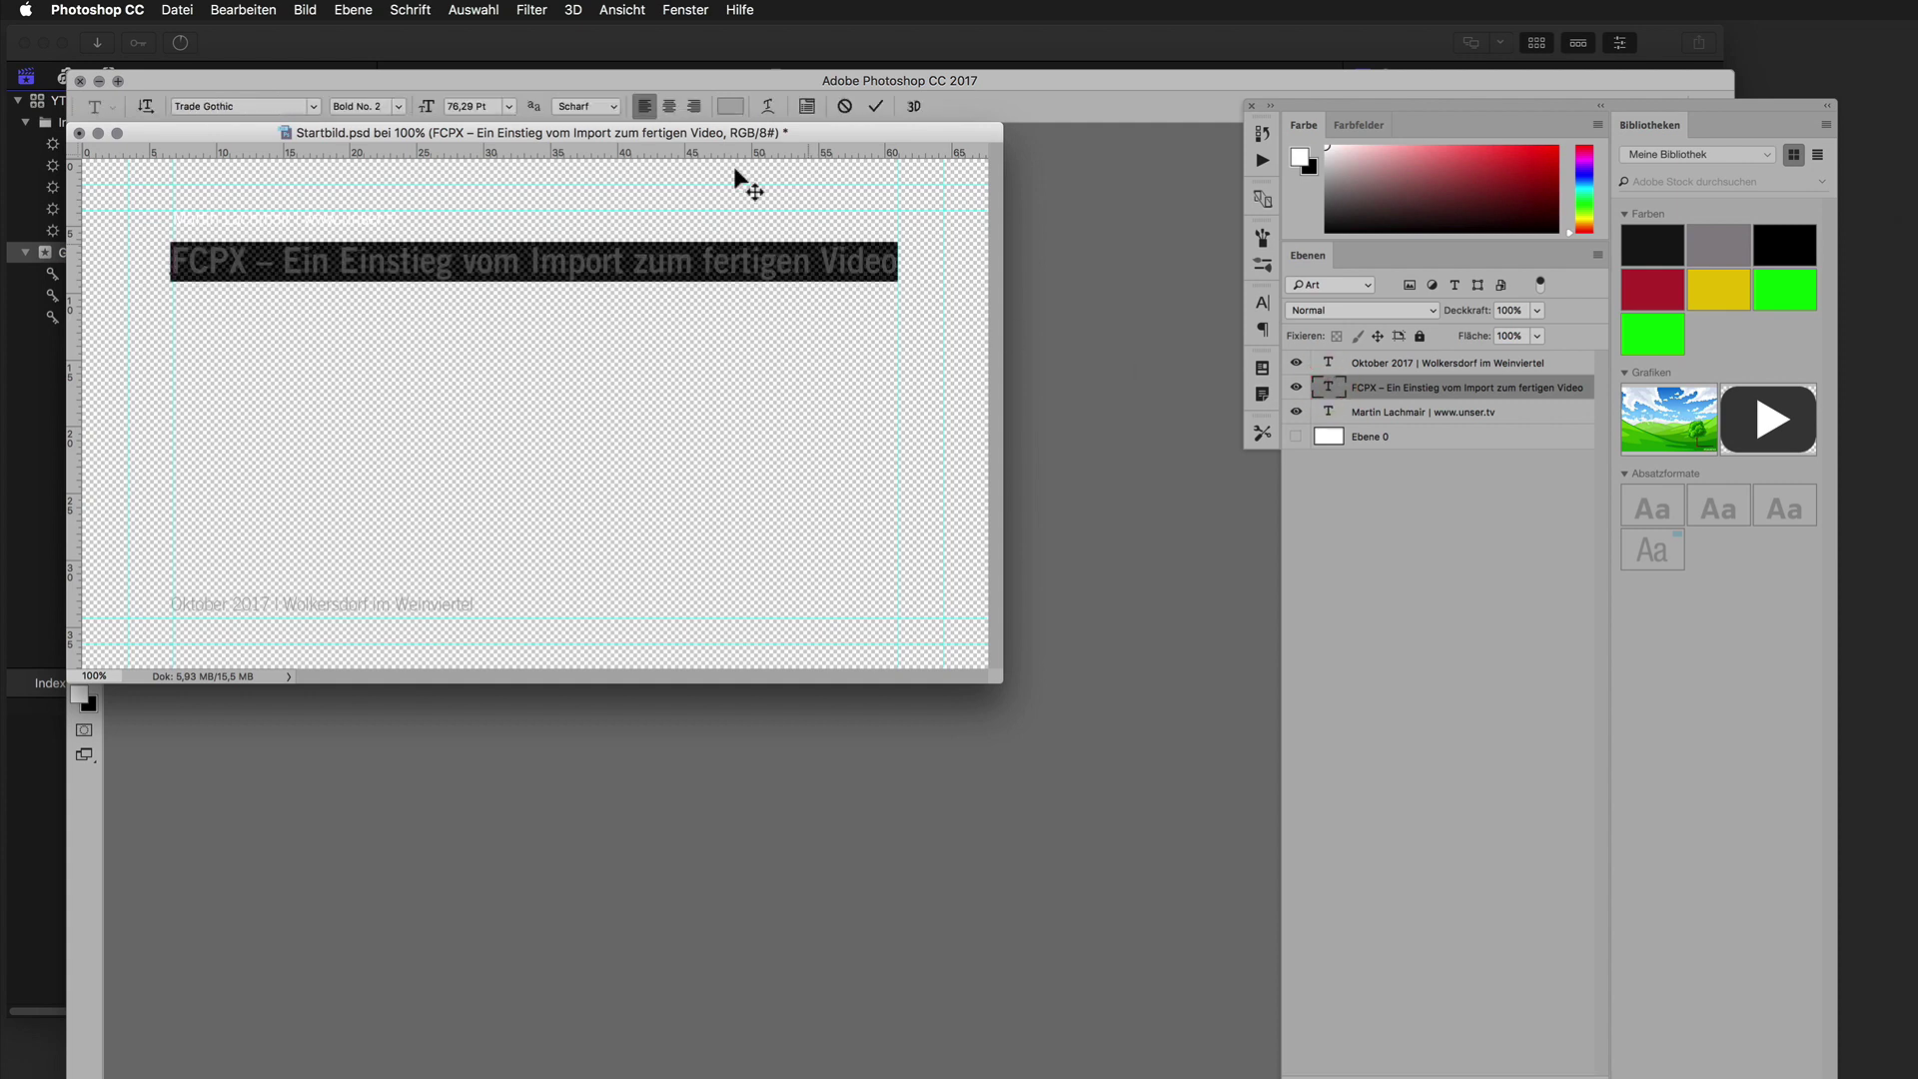
{"action": "left_click", "coordinate": [730, 106]}
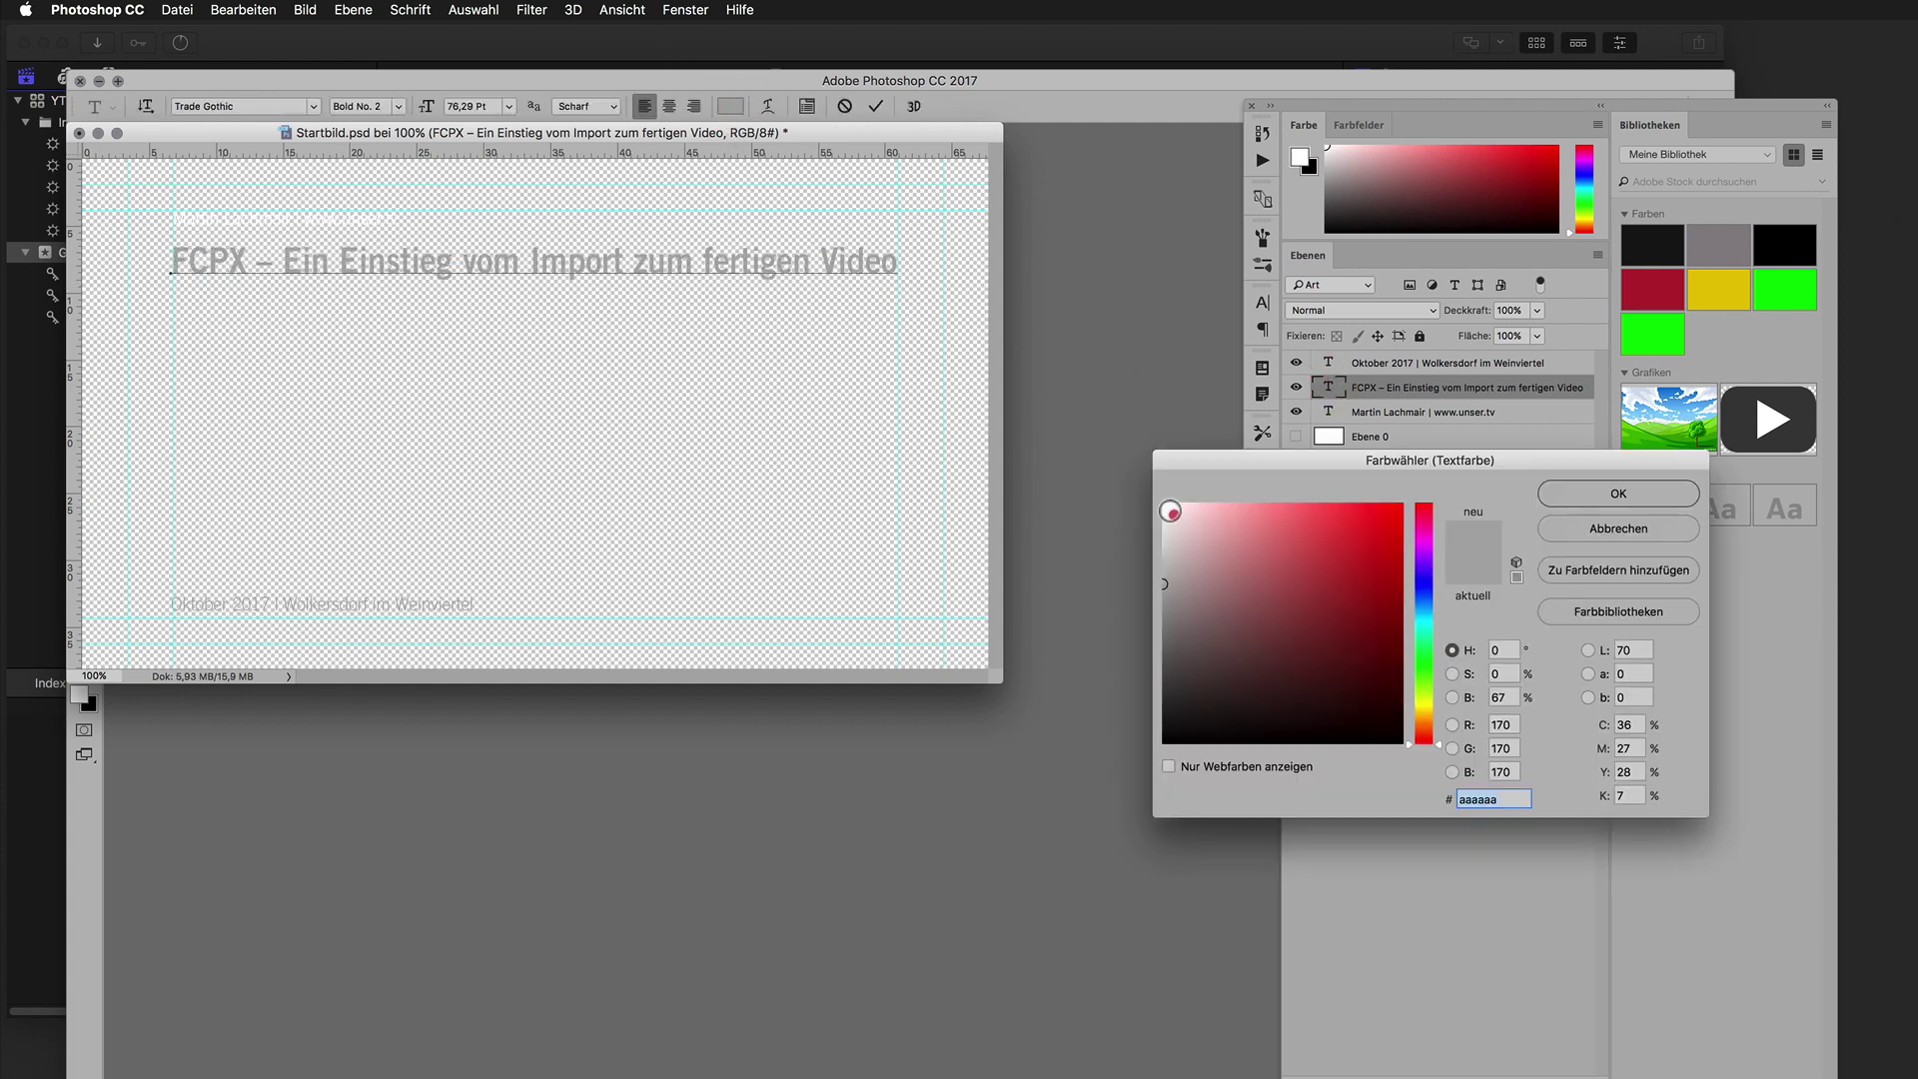
{"action": "left_click_drag", "start_coordinate": [1167, 507], "coordinate": [1135, 476]}
{"action": "left_click", "coordinate": [1586, 493]}
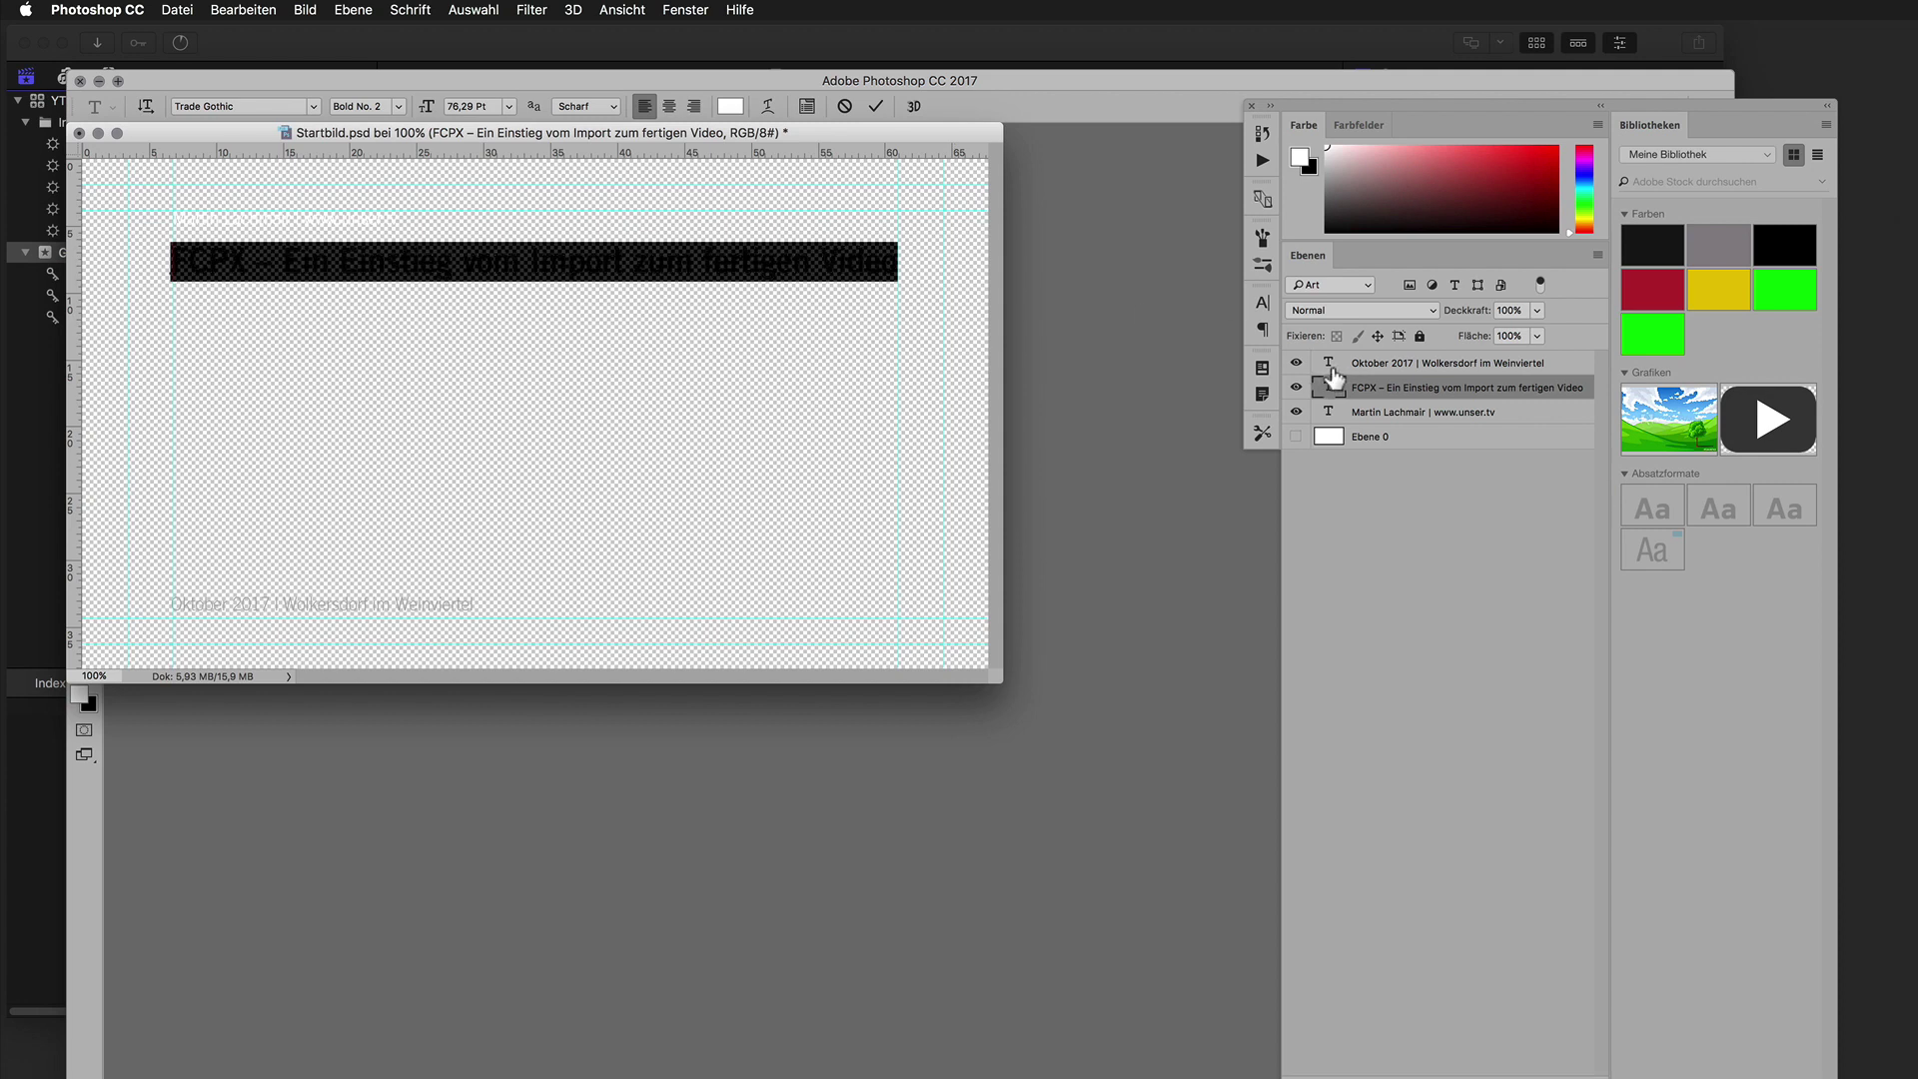
Make the October date line's text white as well.
{"action": "double_click", "coordinate": [1327, 362]}
{"action": "left_click", "coordinate": [732, 104]}
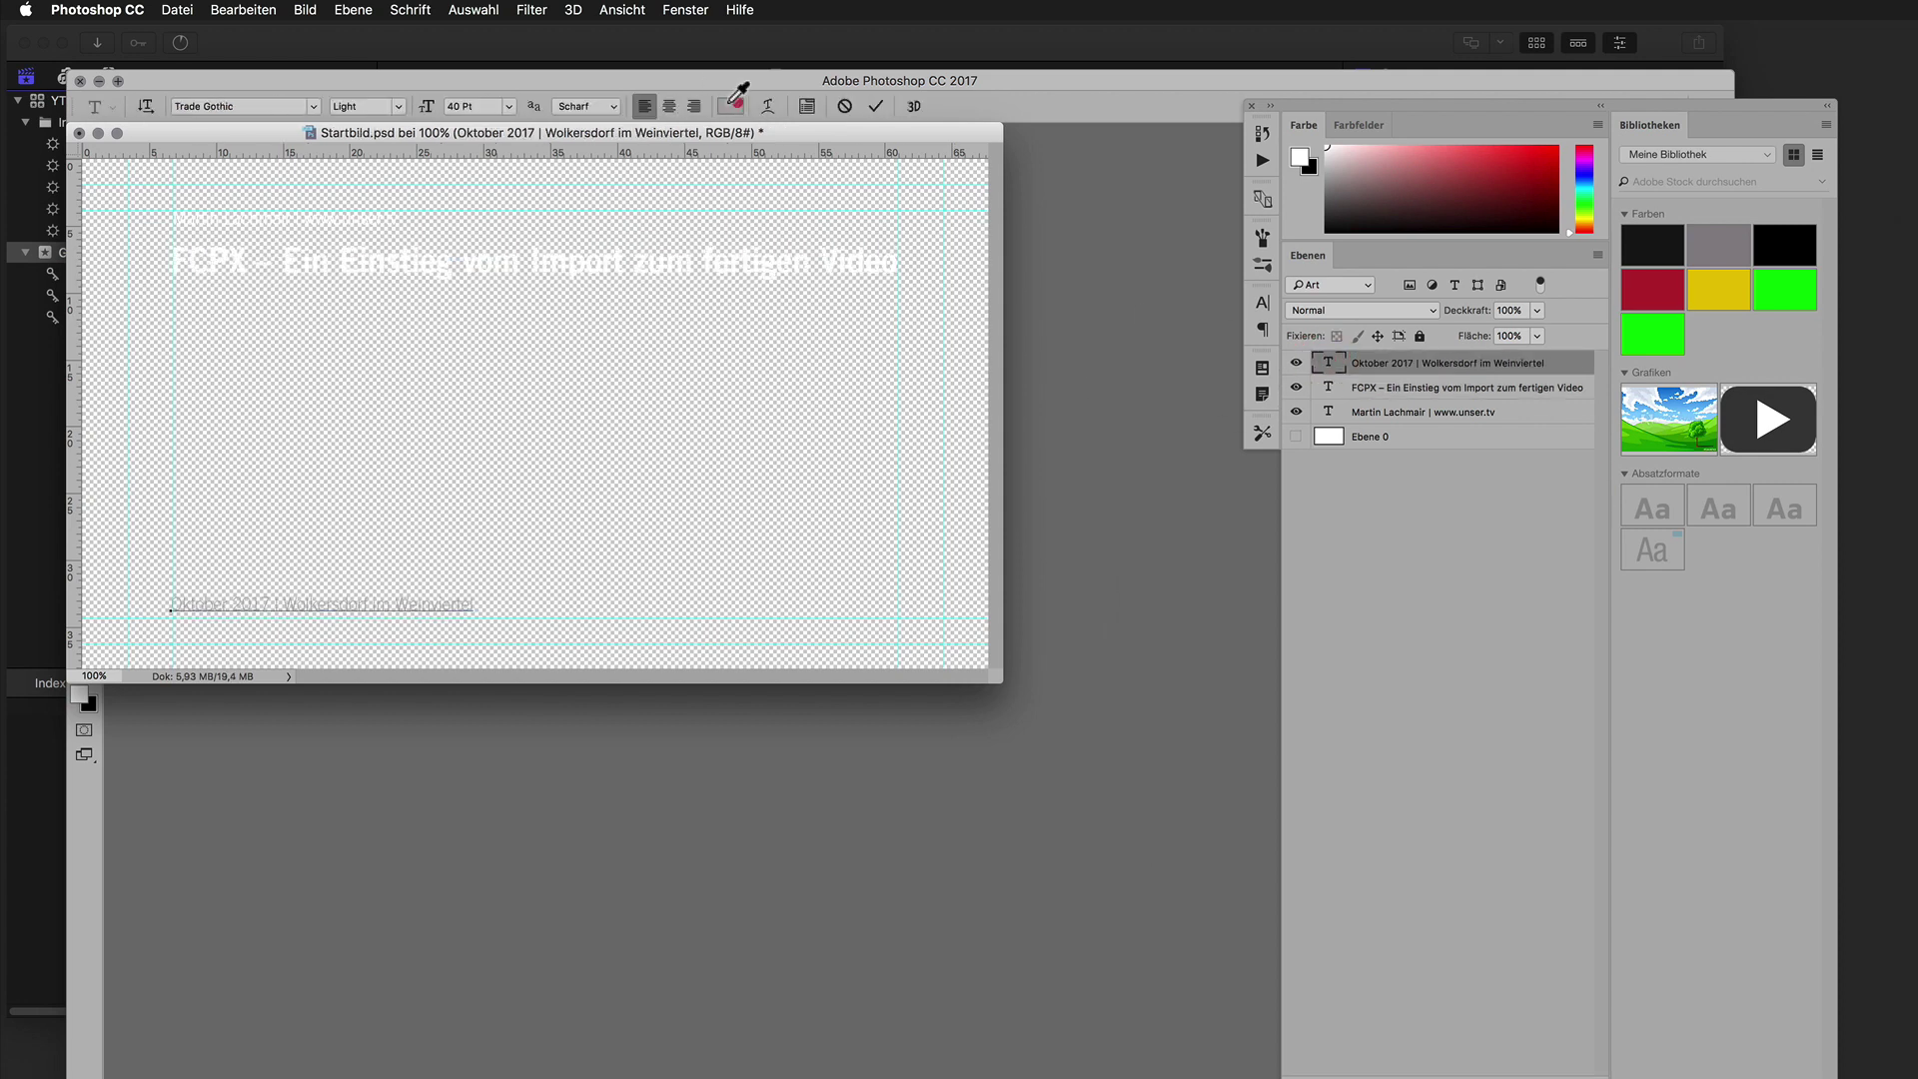
{"action": "left_click_drag", "start_coordinate": [1167, 508], "coordinate": [1132, 488]}
{"action": "left_click", "coordinate": [1551, 500]}
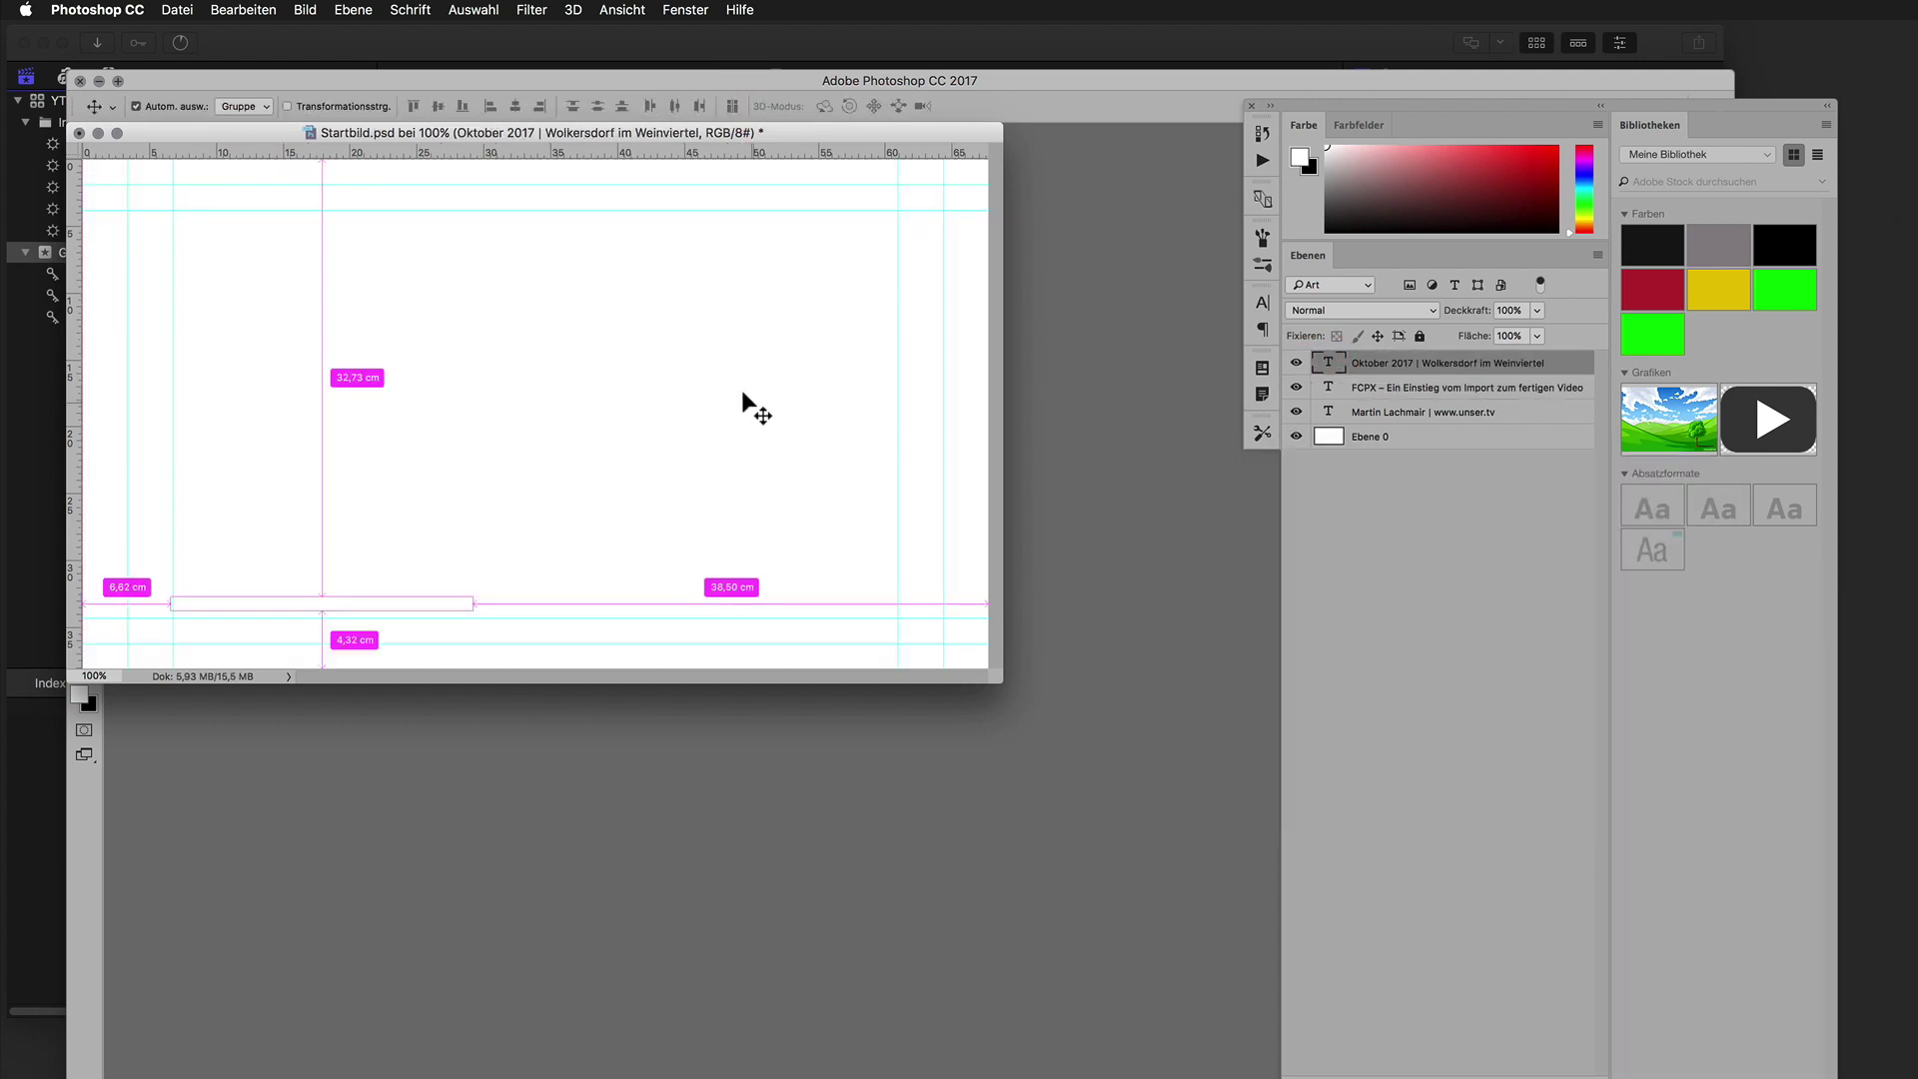
Back in Final Cut Pro, play the timeline to preview the white title over the garden clip.
{"action": "key", "text": "super+Tab"}
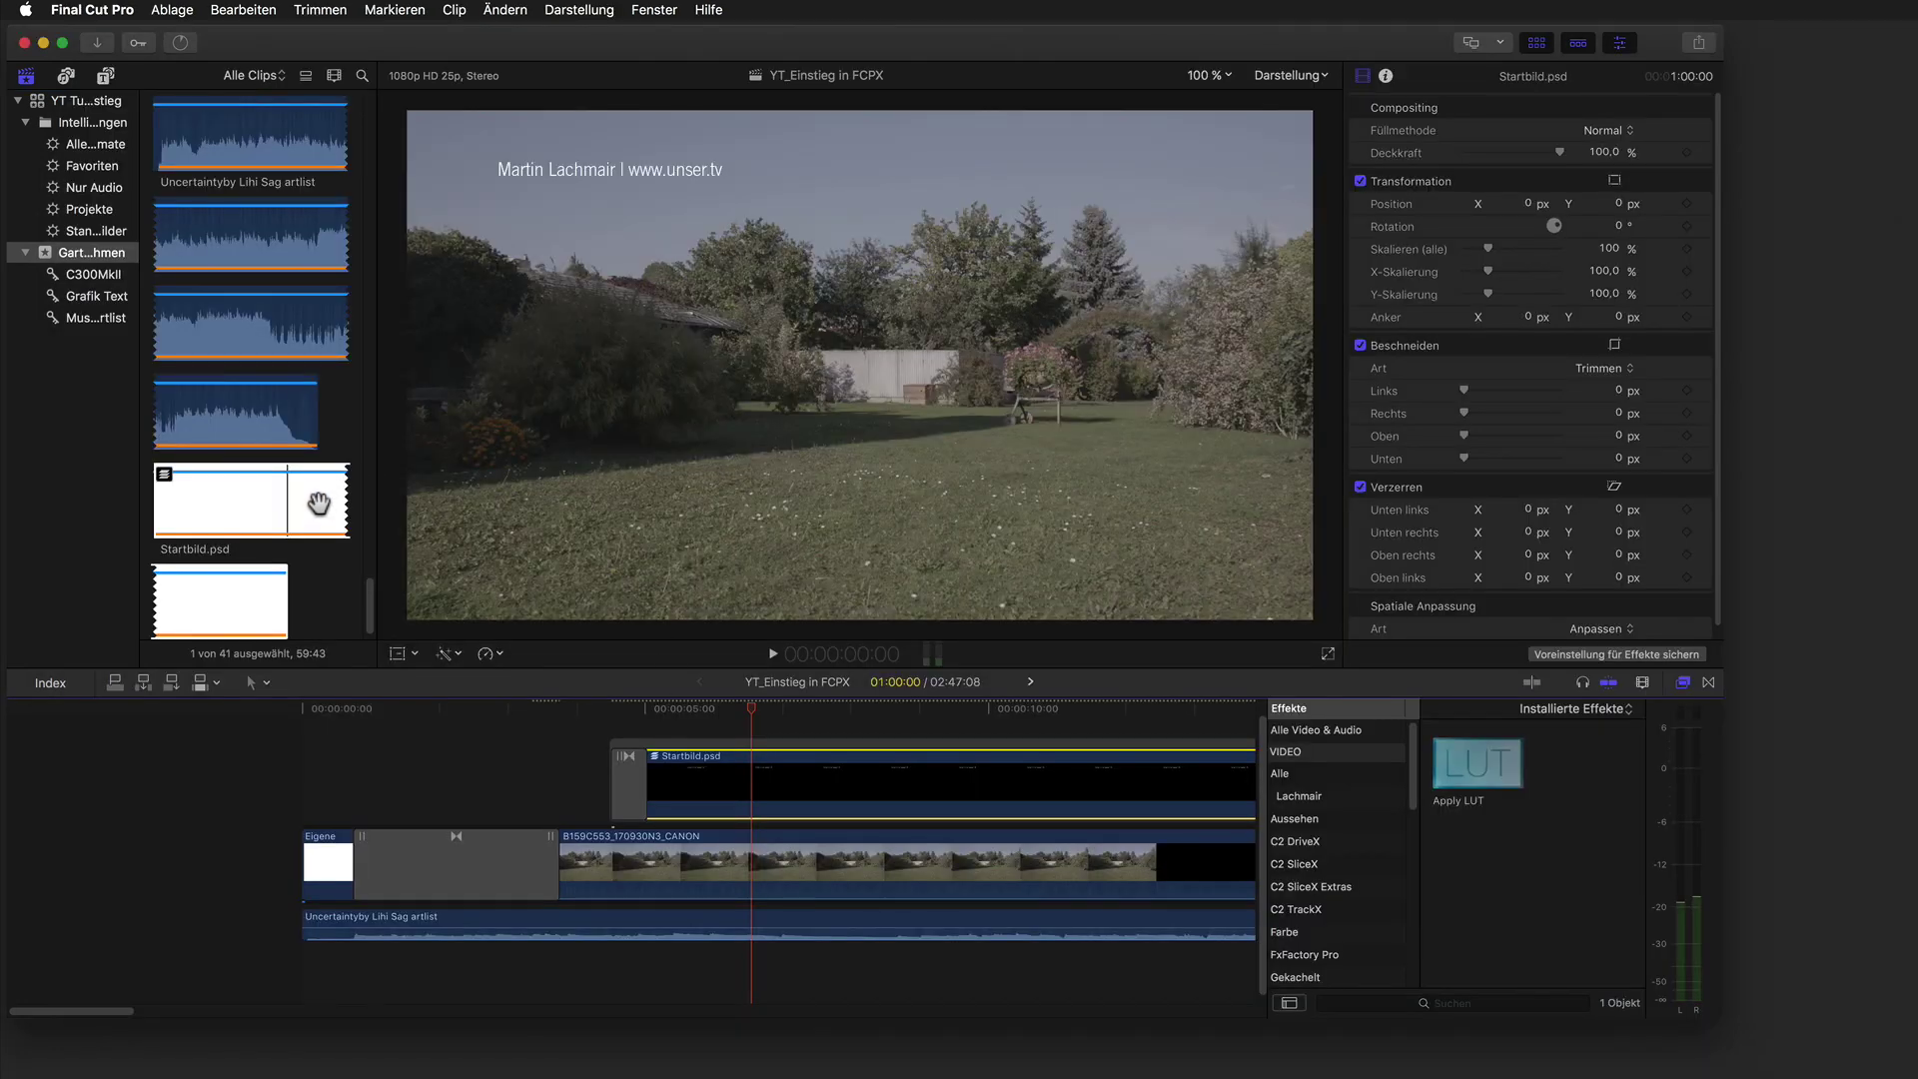
{"action": "left_click", "coordinate": [708, 708]}
{"action": "left_click", "coordinate": [705, 709]}
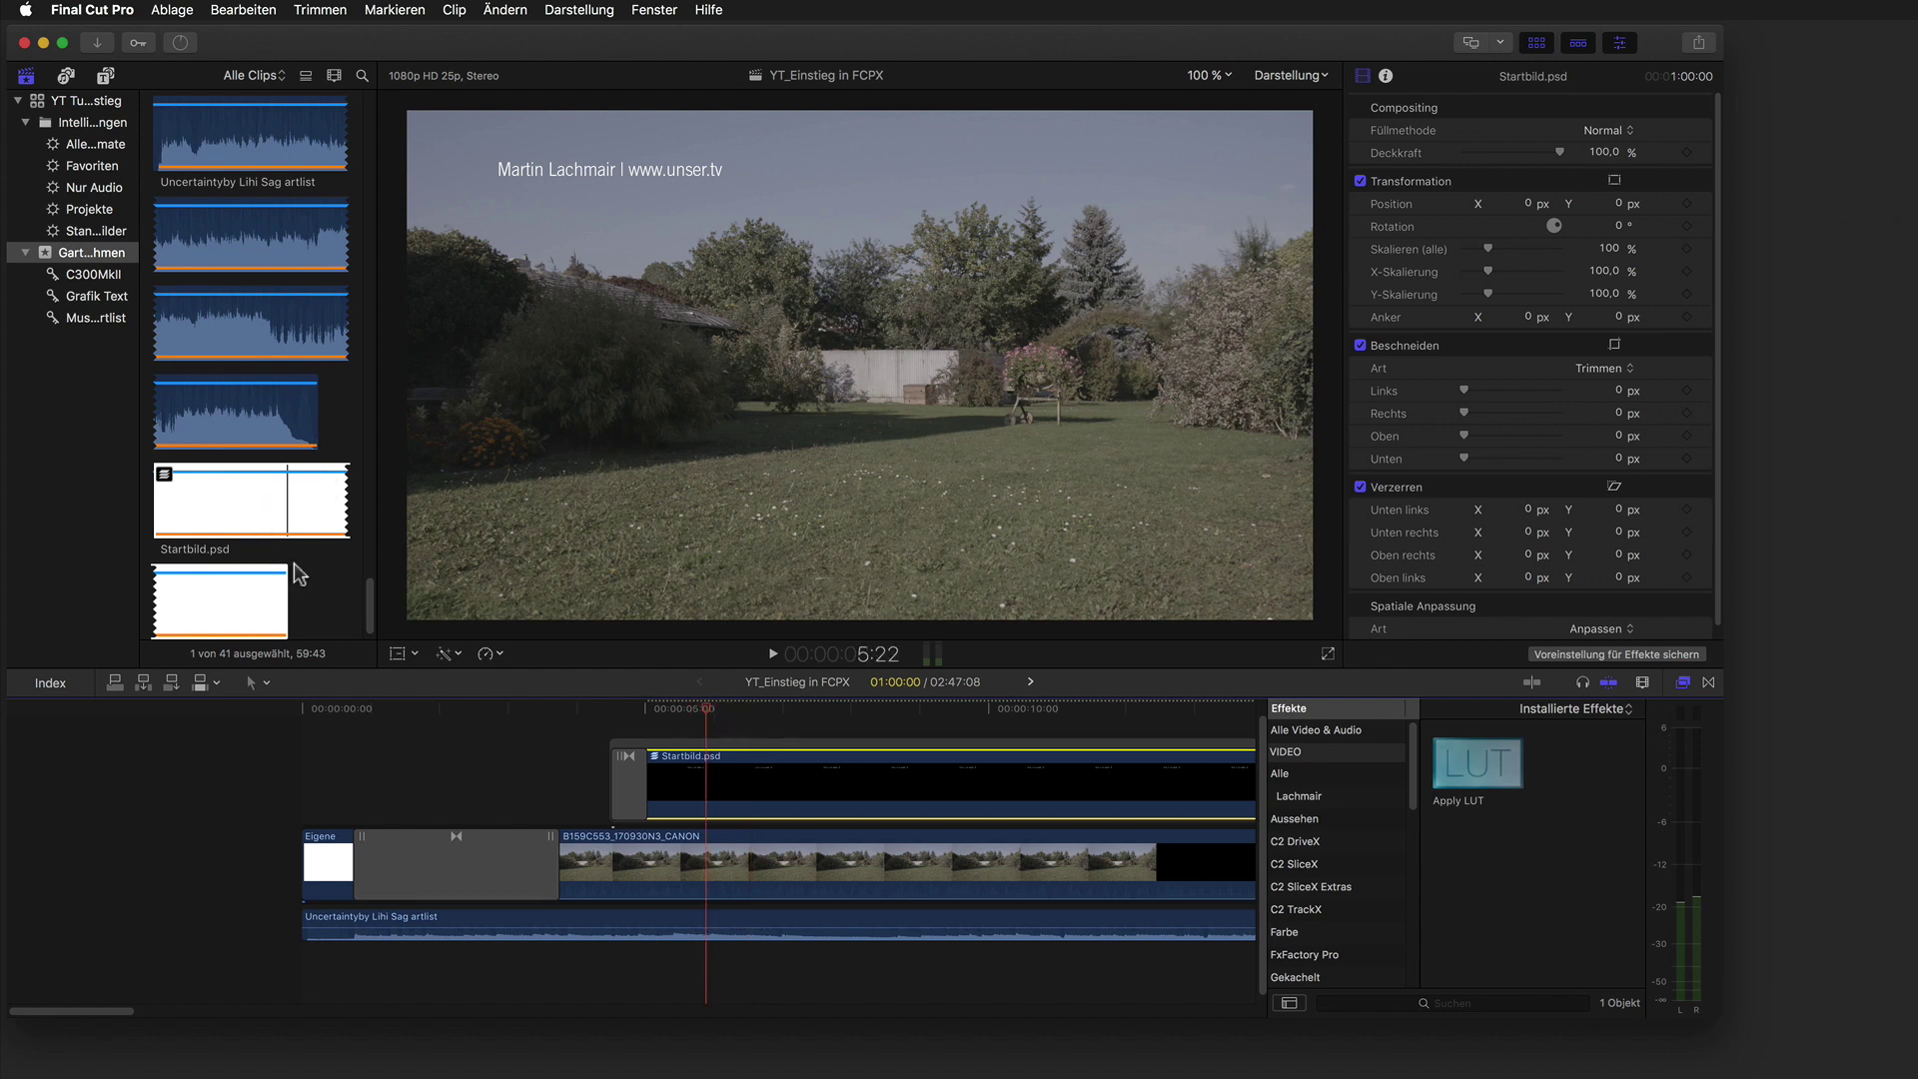
{"action": "key", "text": "shift+slash"}
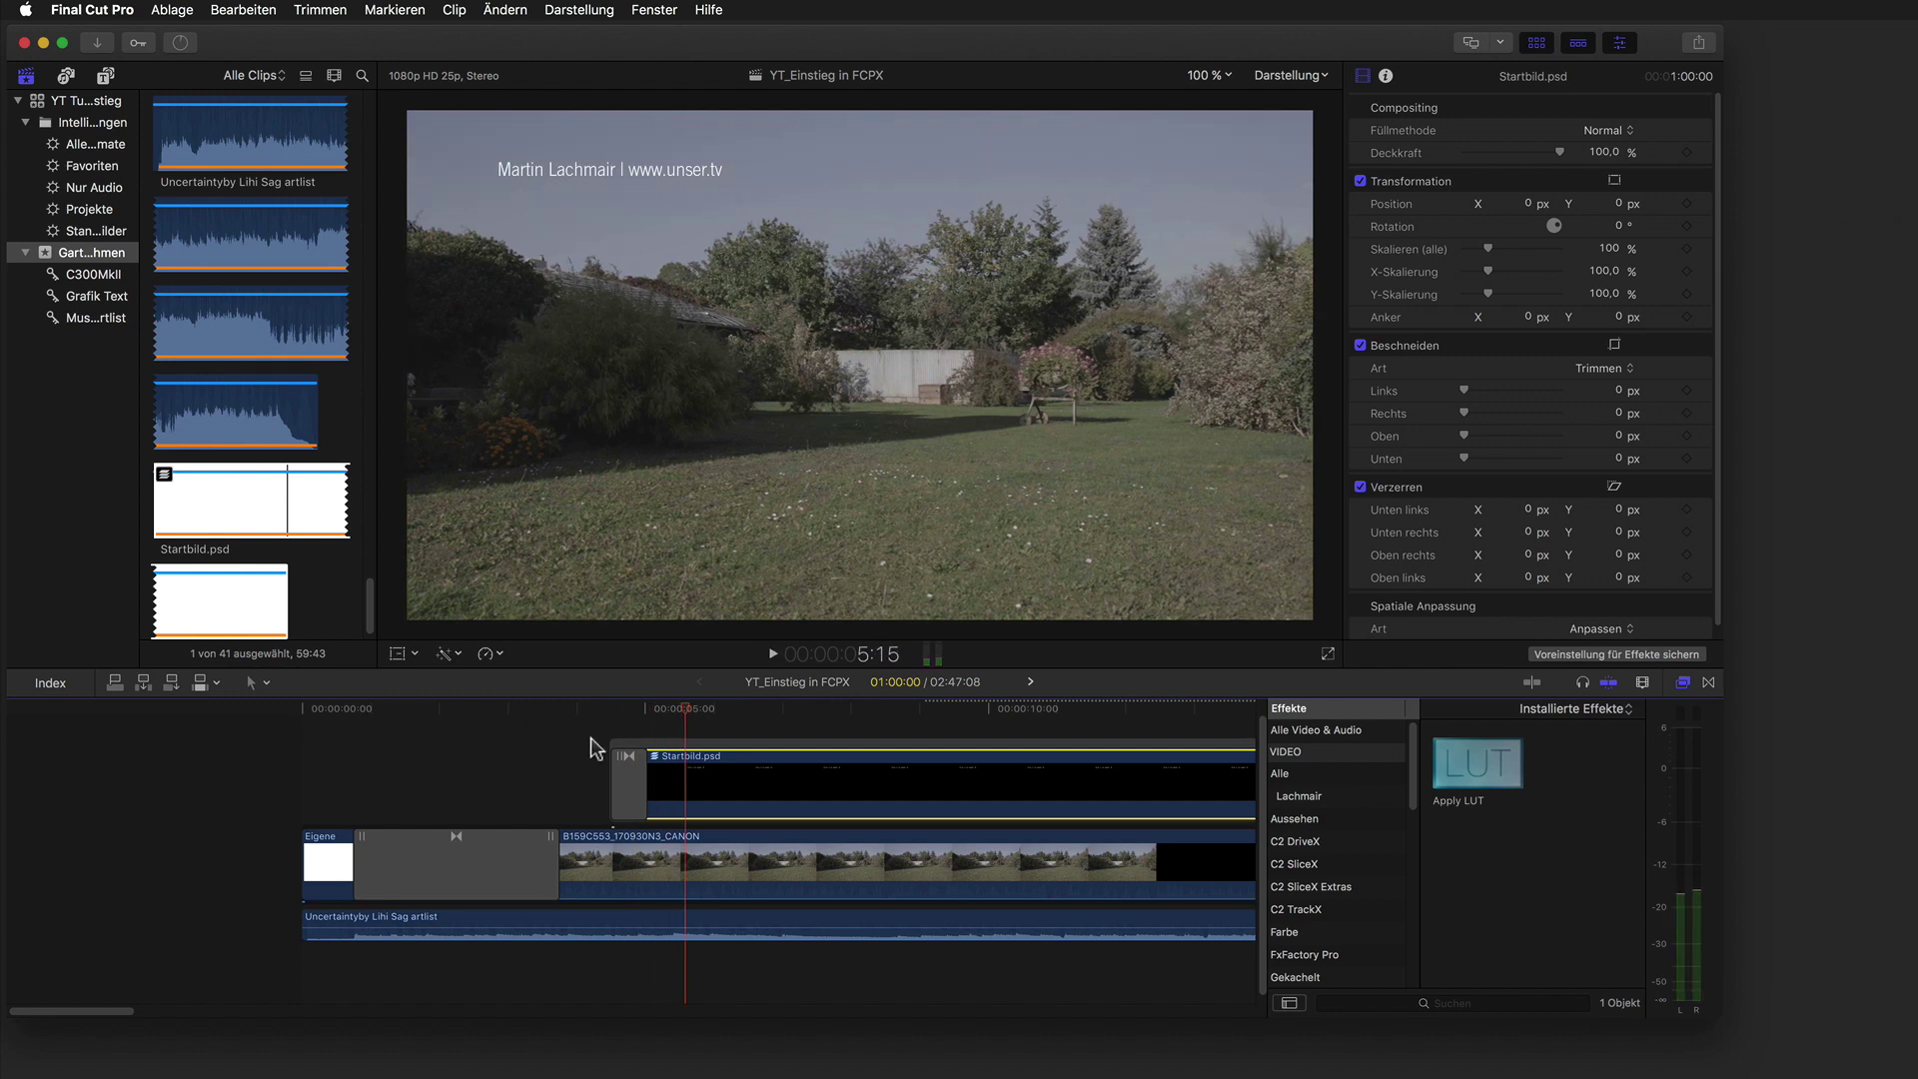
{"action": "left_click", "coordinate": [470, 709]}
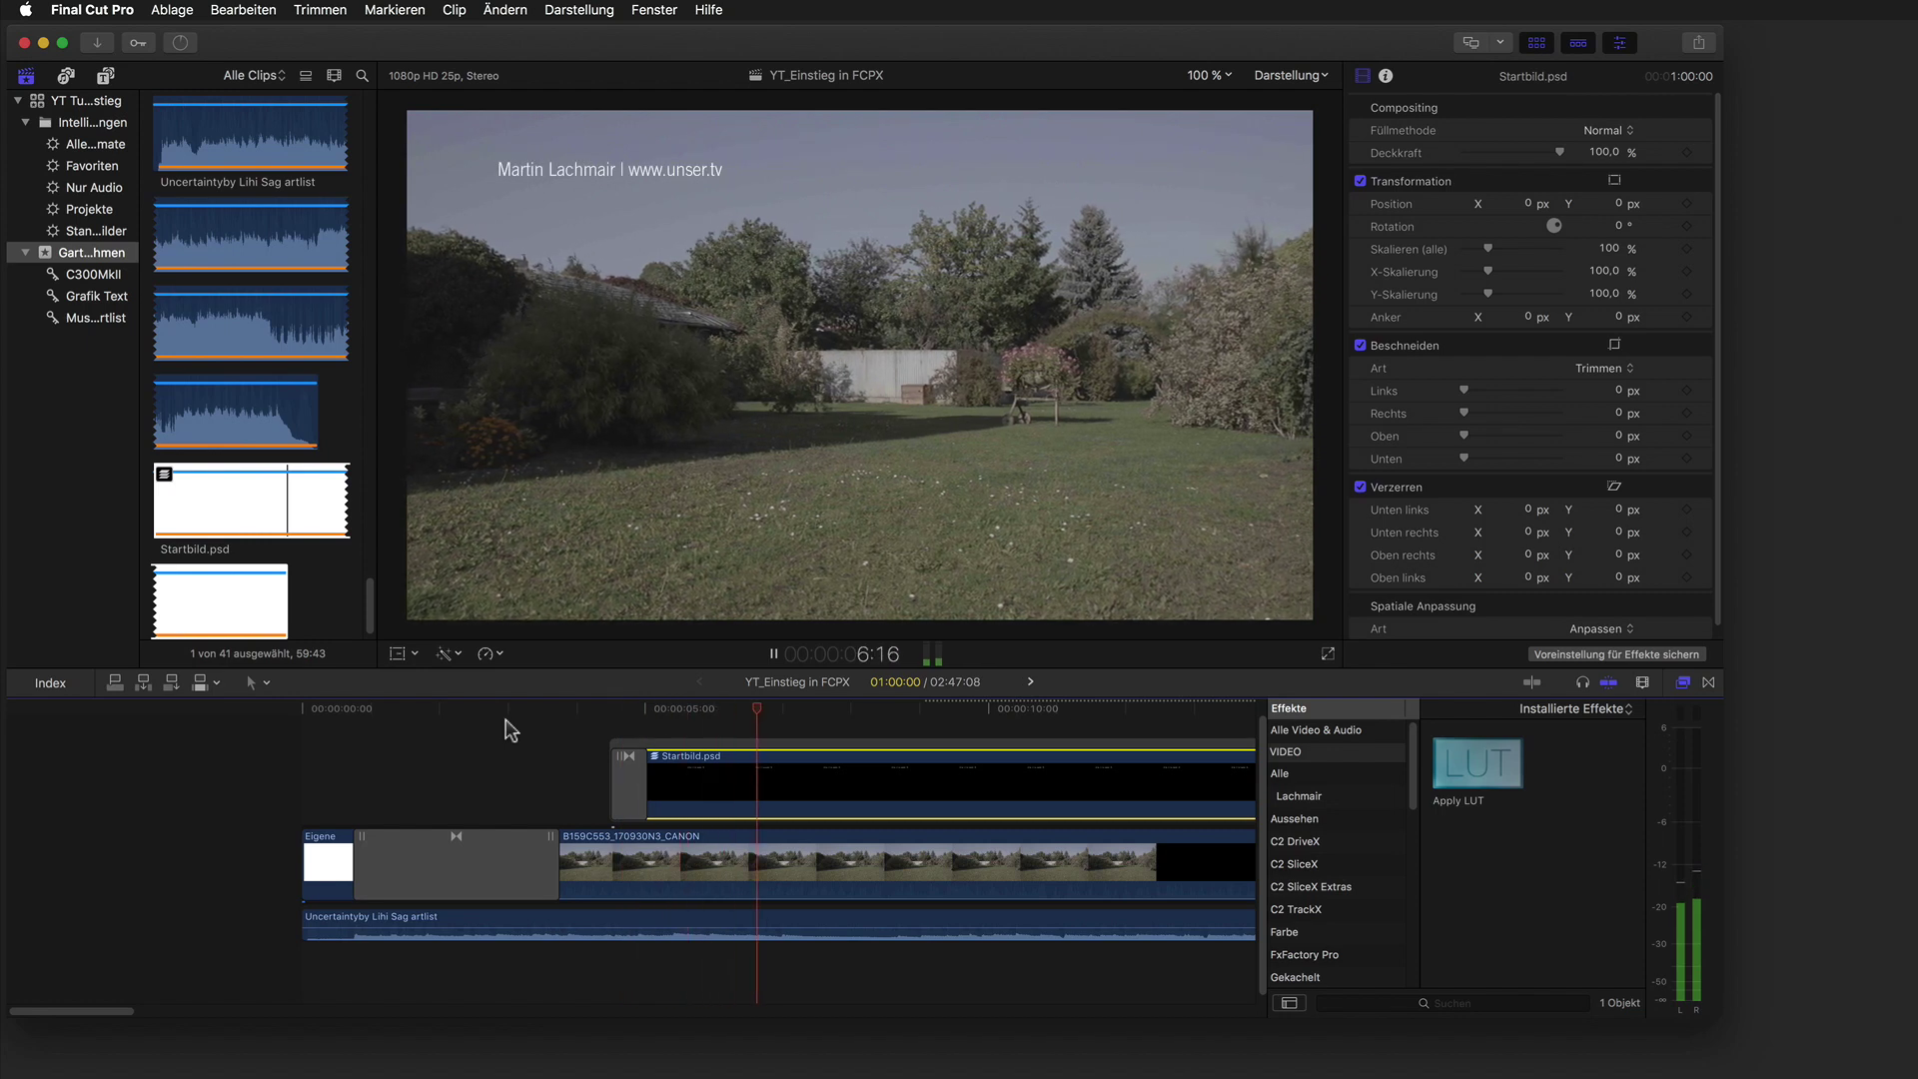
{"action": "key", "text": "space"}
Split the garden CANON clip at 00:00:07:01 with Cmd+B.
{"action": "left_click_drag", "start_coordinate": [814, 708], "coordinate": [785, 708]}
{"action": "left_click", "coordinate": [809, 879]}
{"action": "key", "text": "super+b"}
{"action": "left_click", "coordinate": [817, 876]}
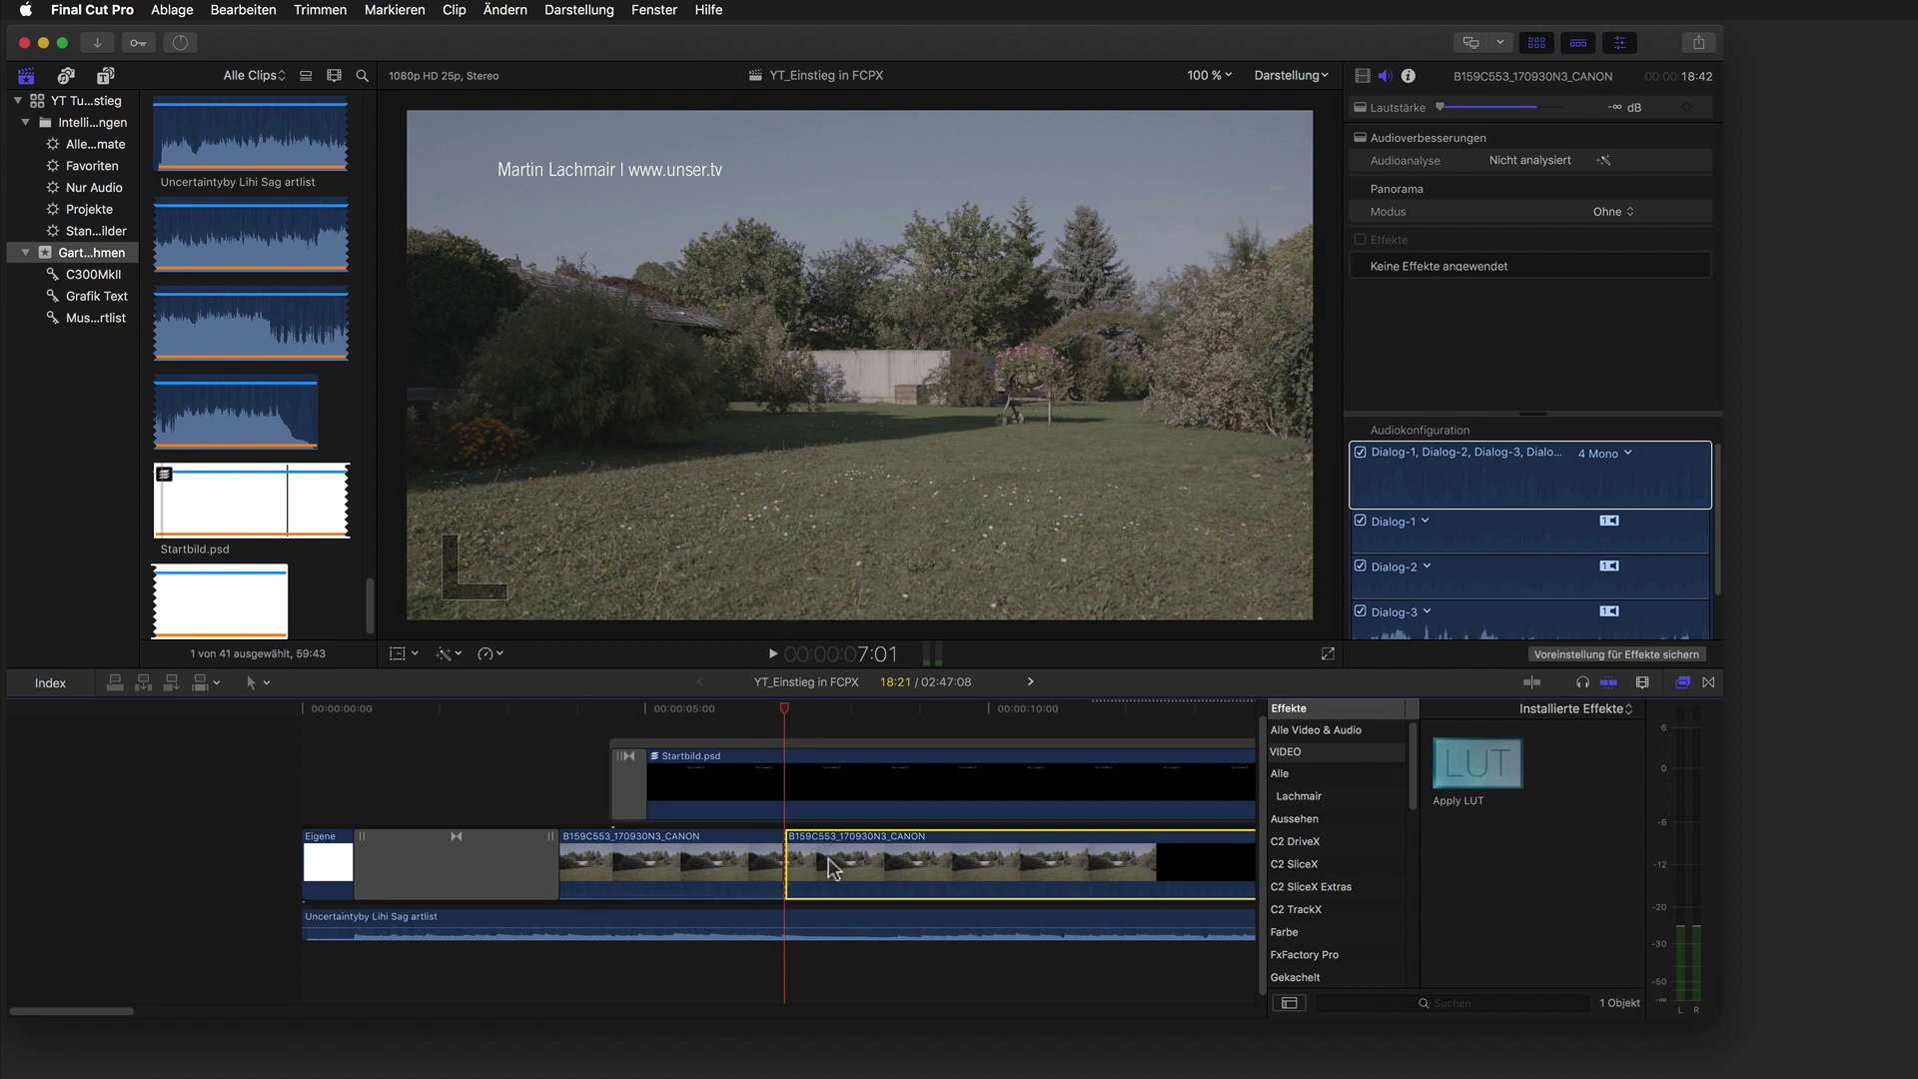
Delete the garden clip's later part, then mark a 04:38 range in the first C300MkII CANON clip.
{"action": "key", "text": "BackSpace"}
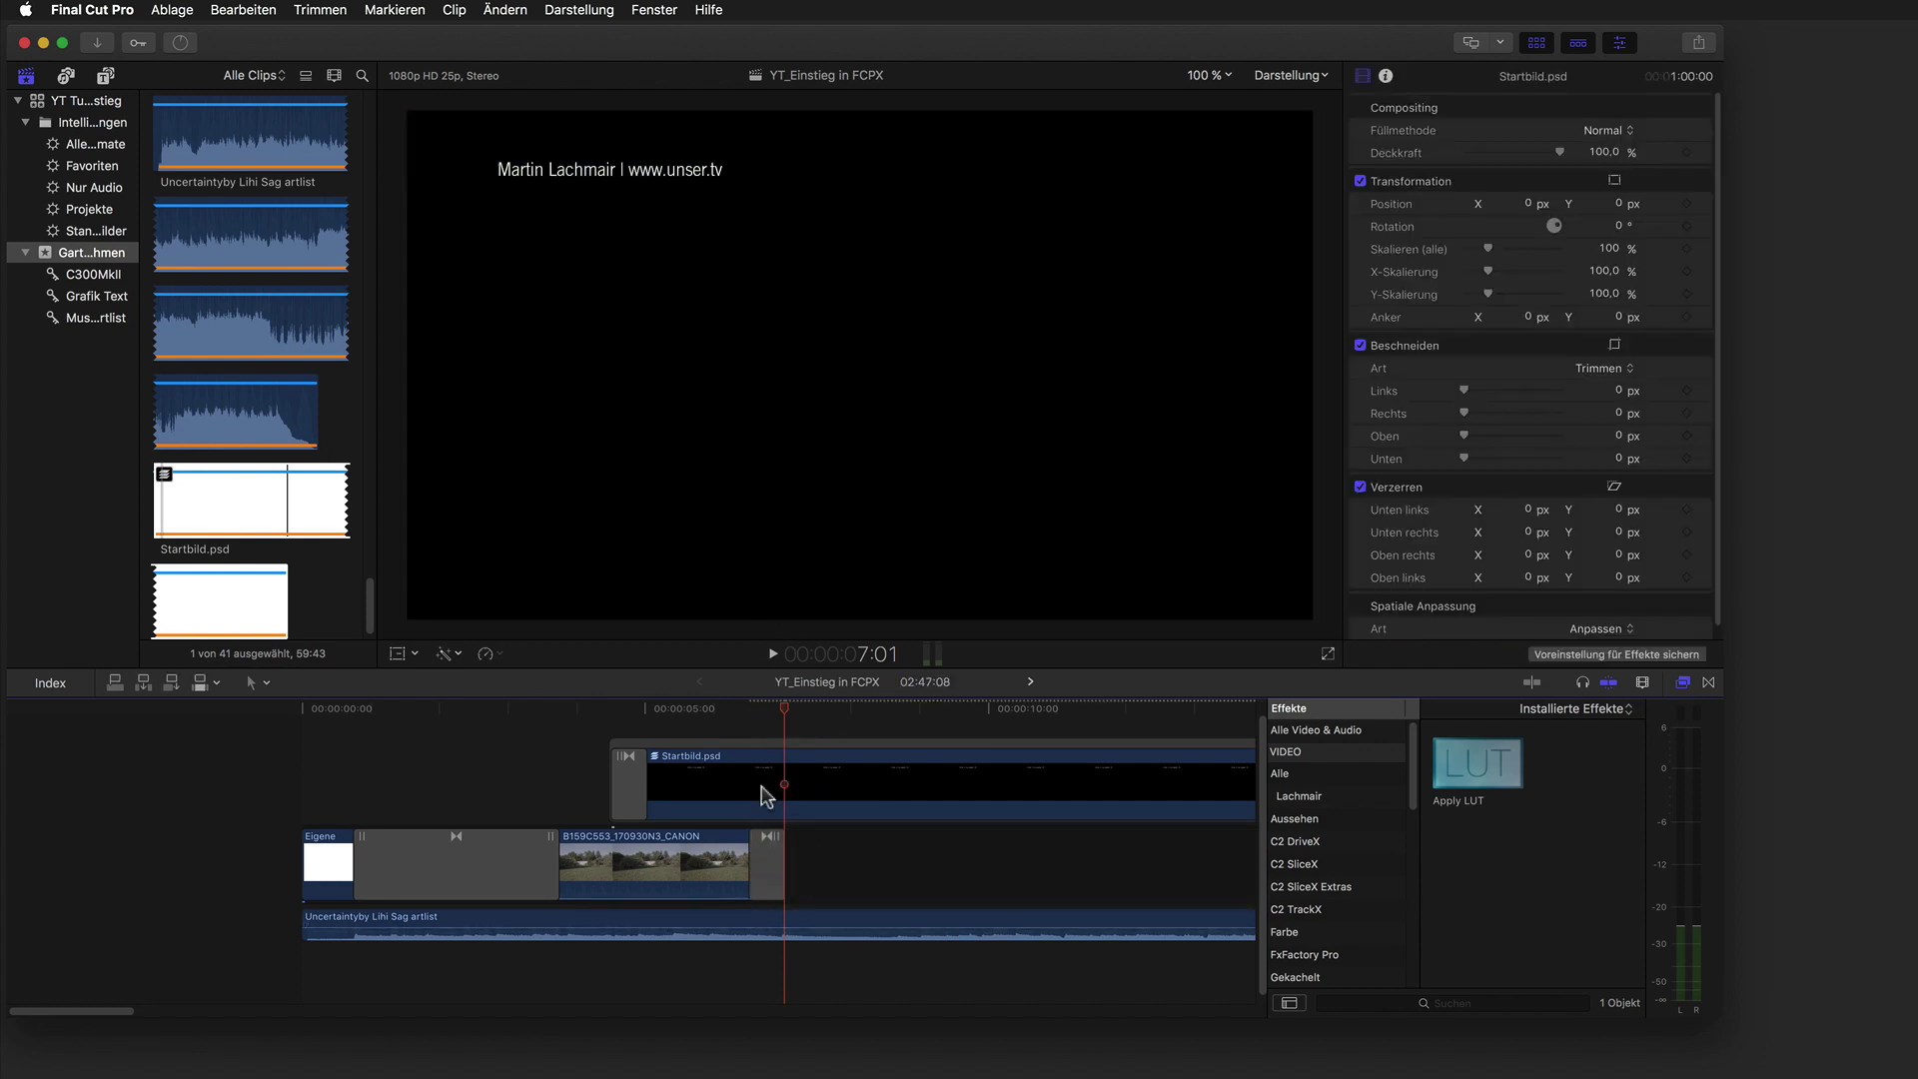
{"action": "left_click", "coordinate": [95, 274]}
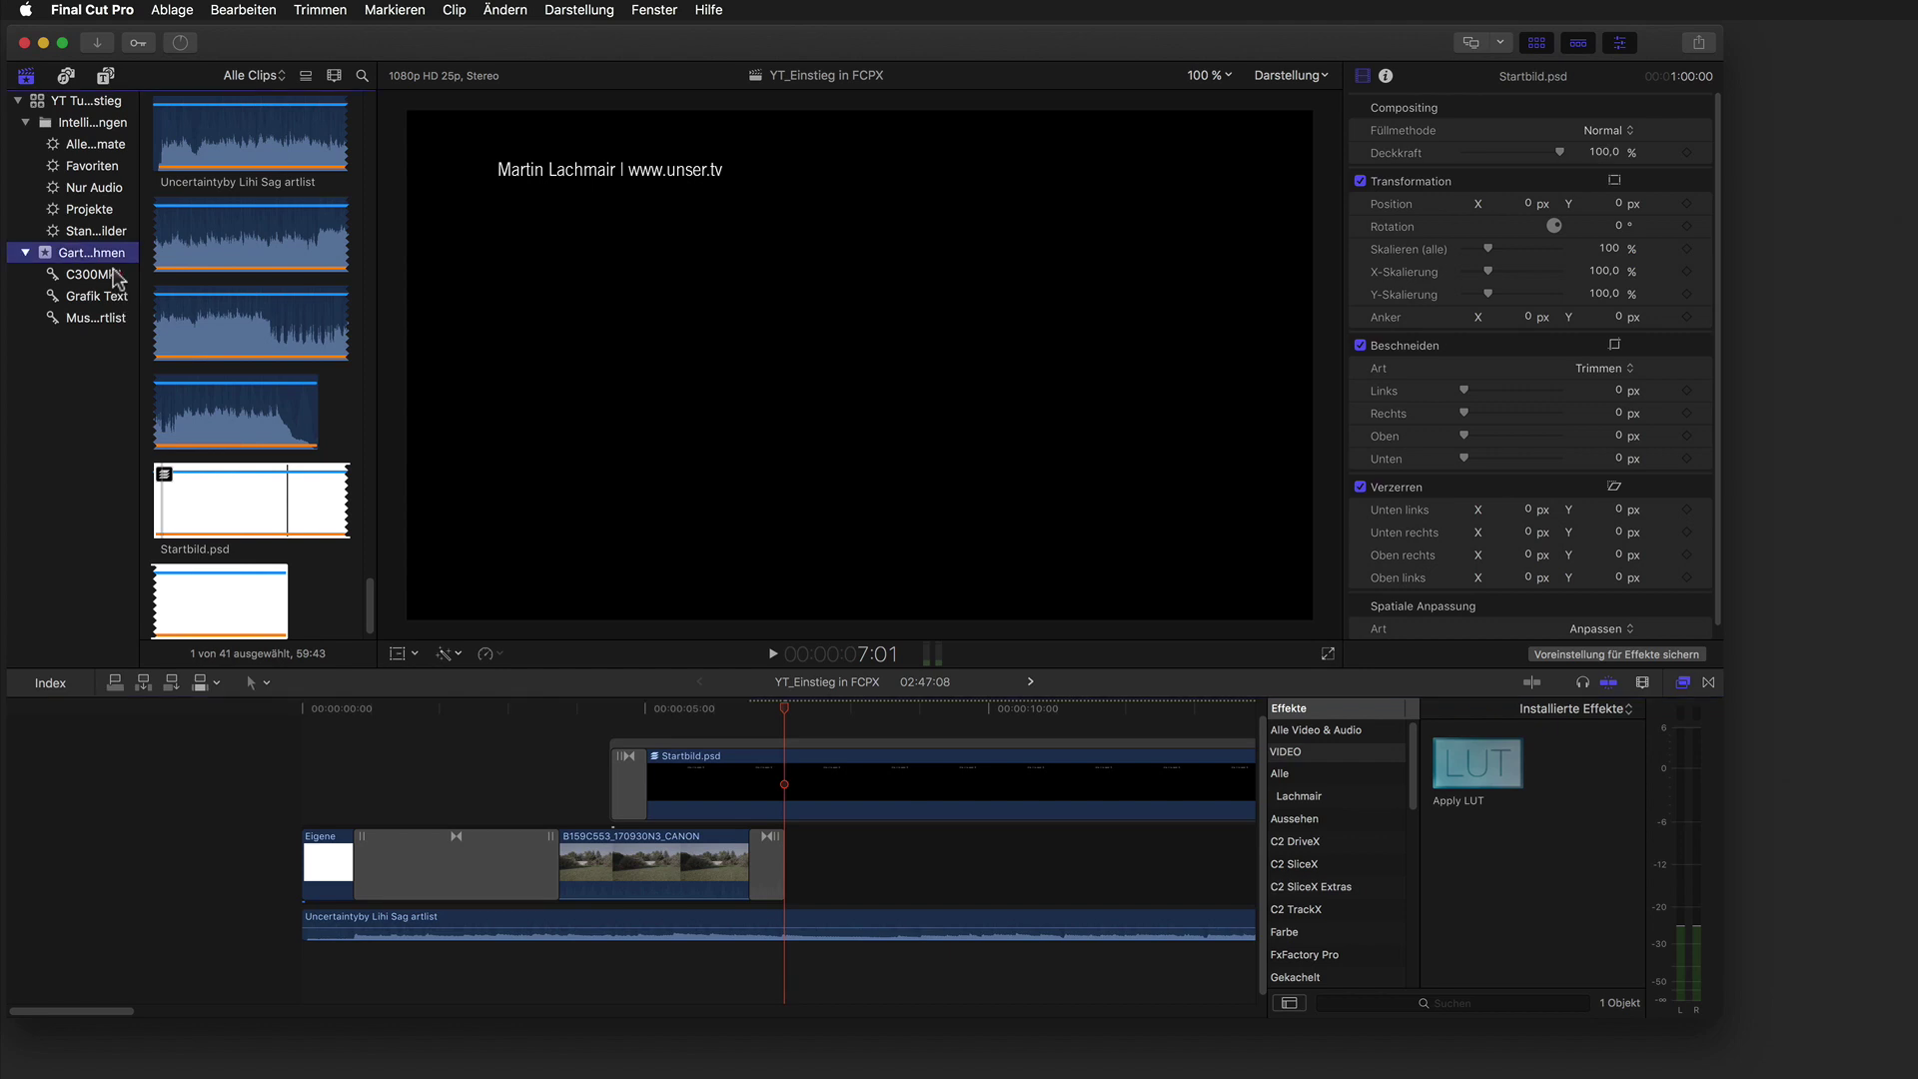
{"action": "left_click_drag", "start_coordinate": [368, 589], "coordinate": [361, 290]}
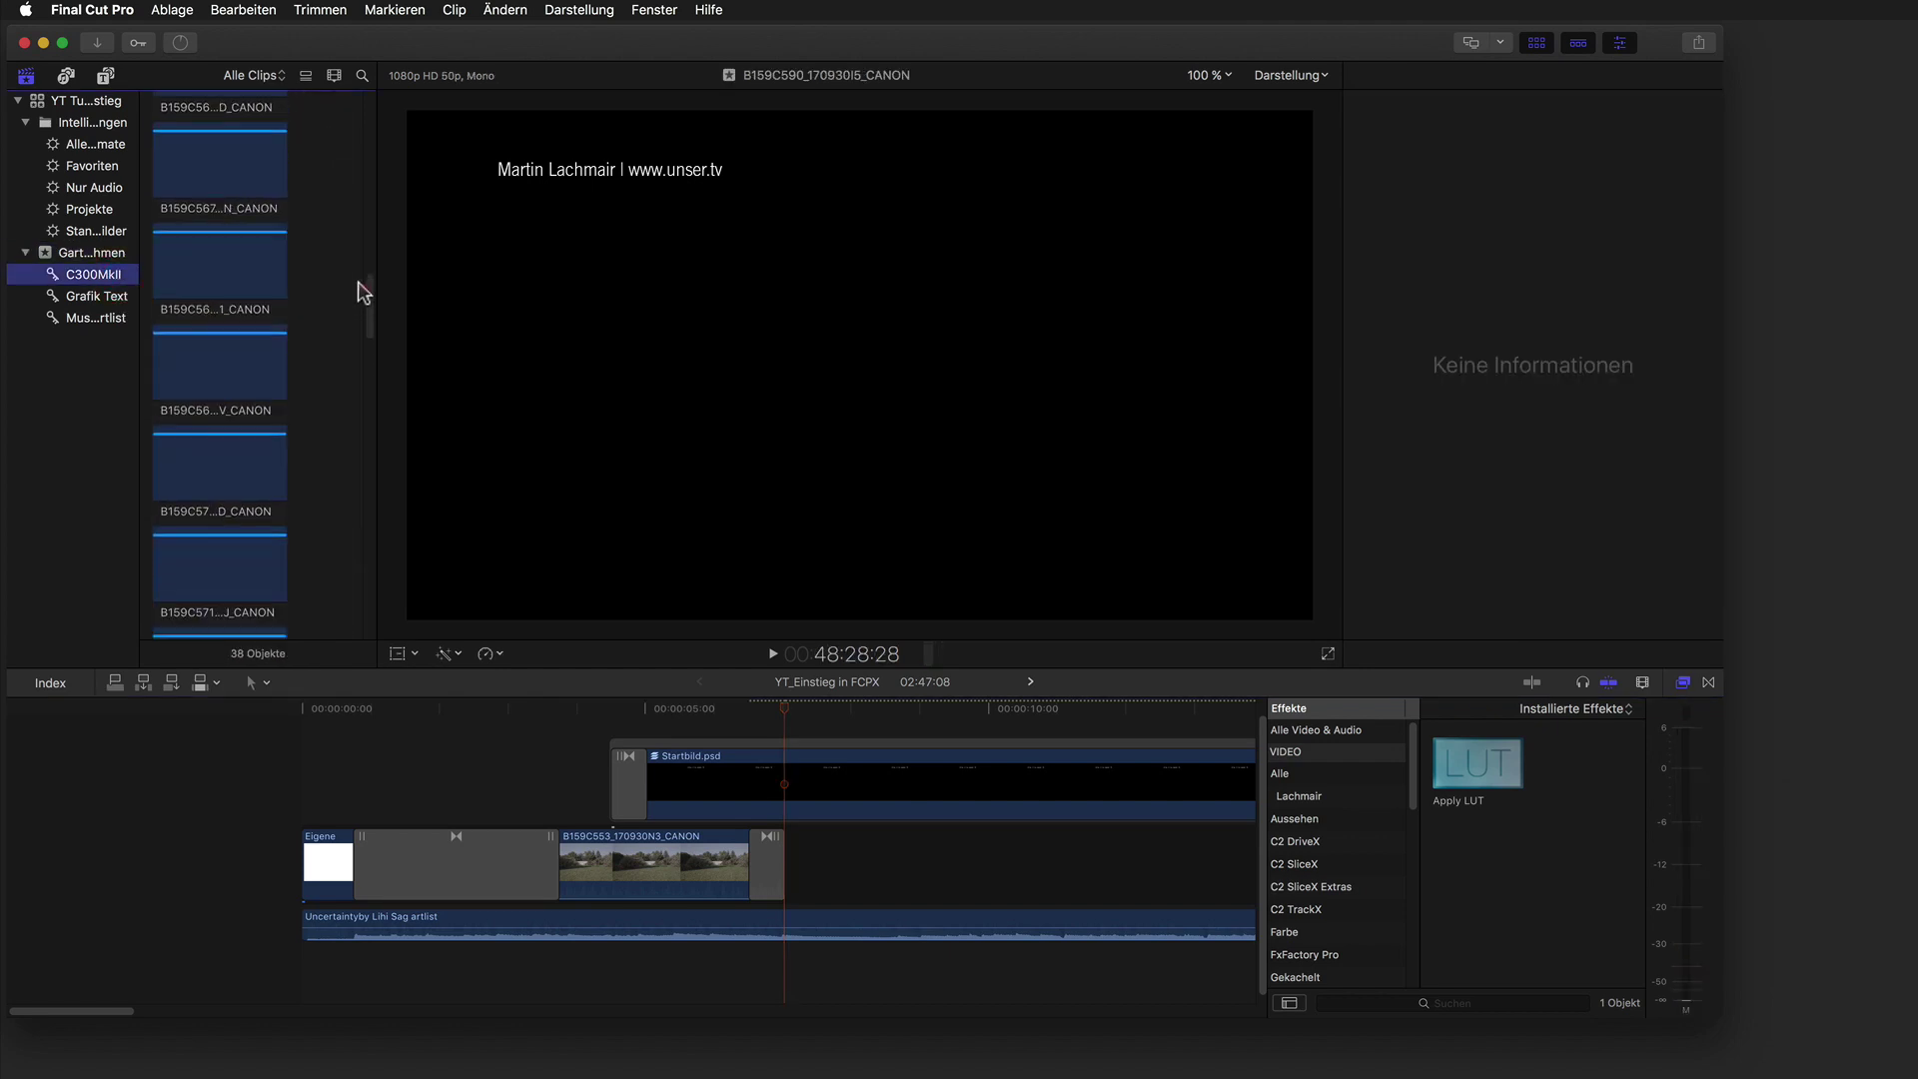
{"action": "left_click_drag", "start_coordinate": [369, 288], "coordinate": [362, 122]}
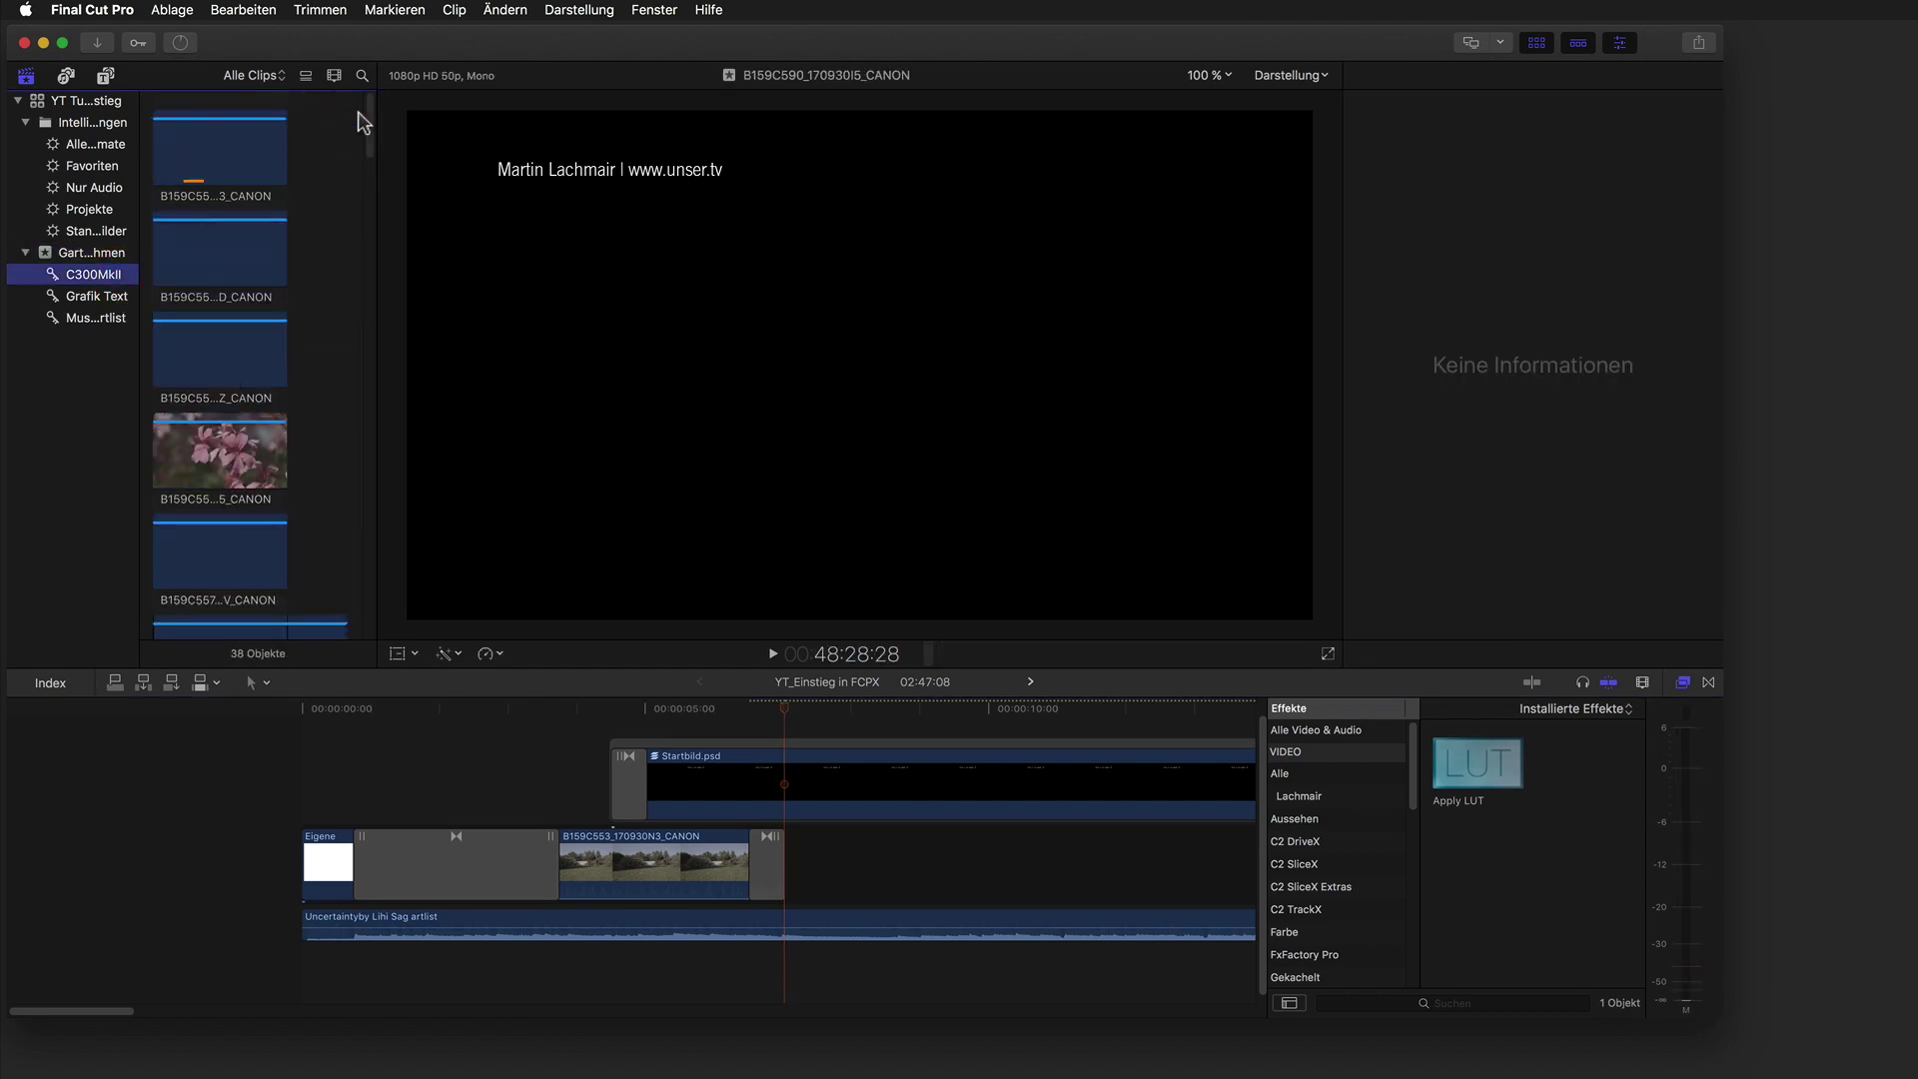
{"action": "left_click", "coordinate": [204, 195]}
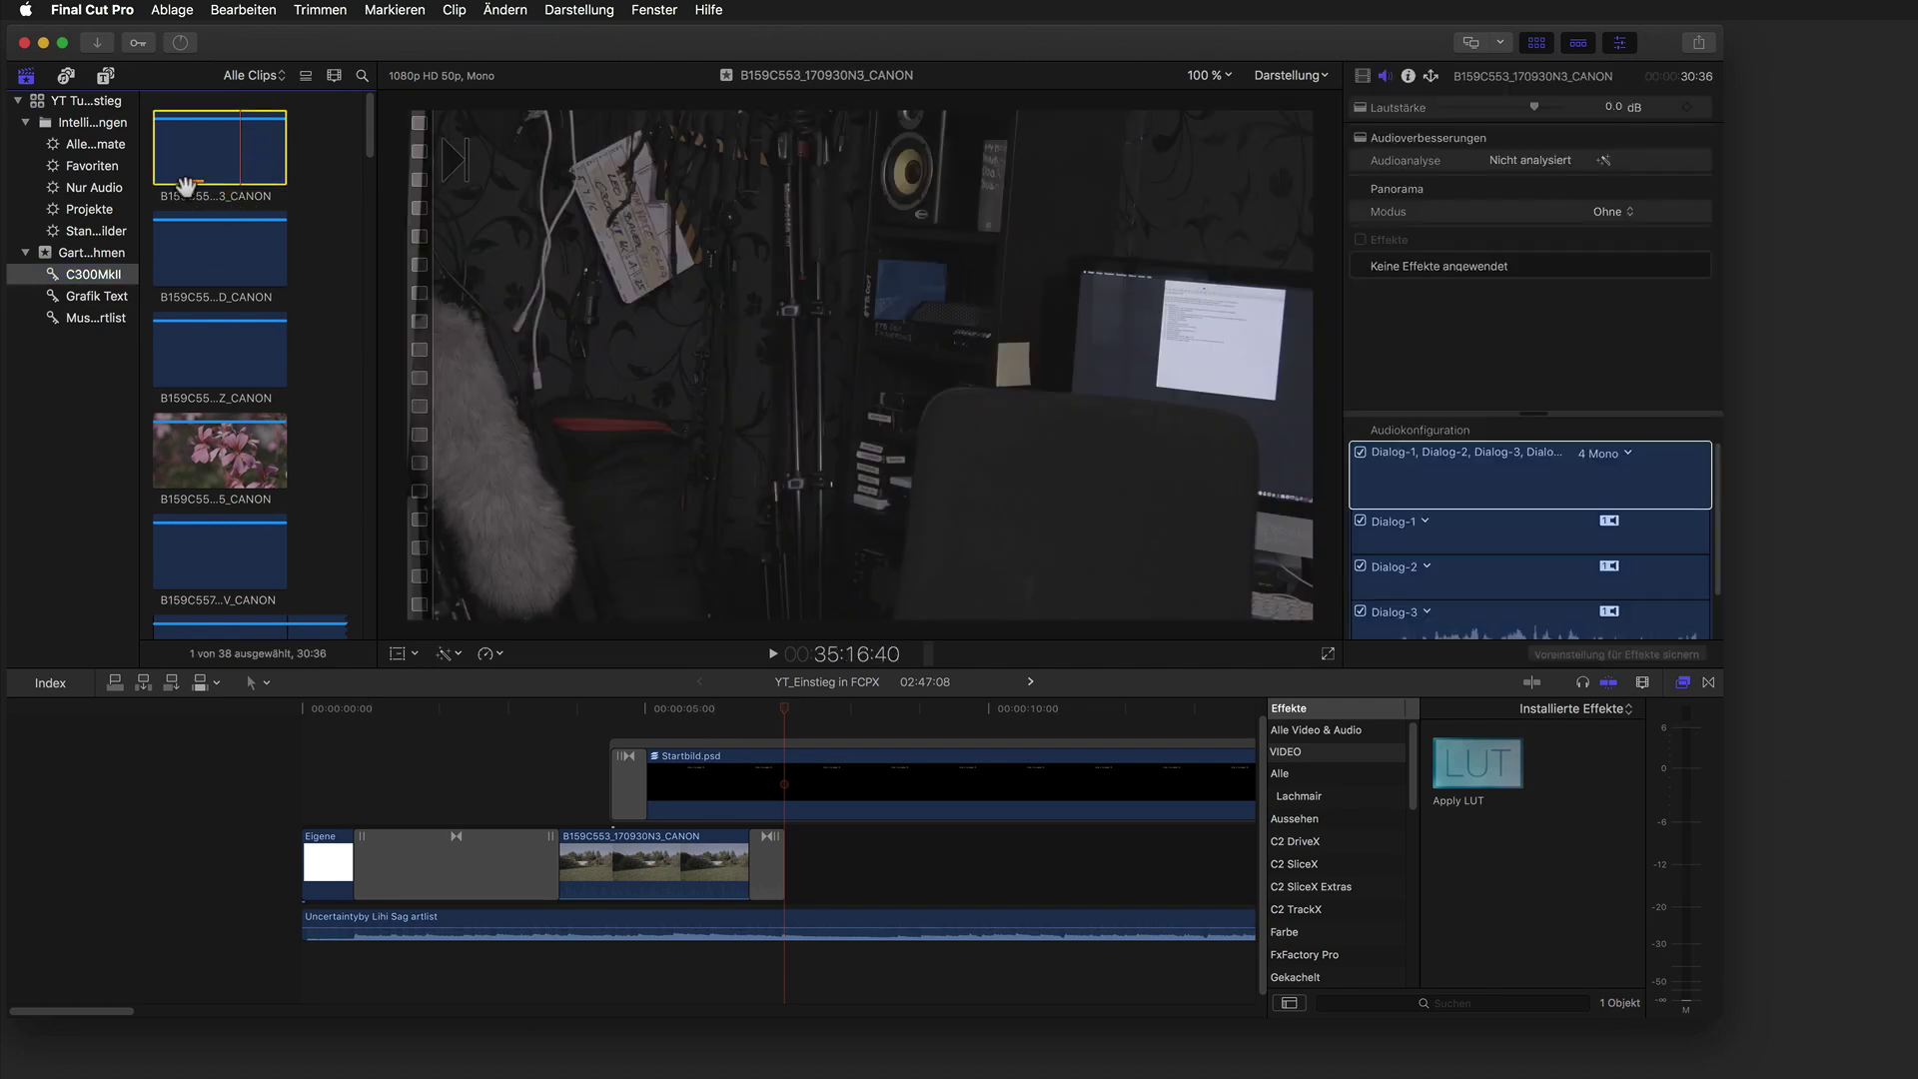
{"action": "left_click_drag", "start_coordinate": [184, 178], "coordinate": [205, 178]}
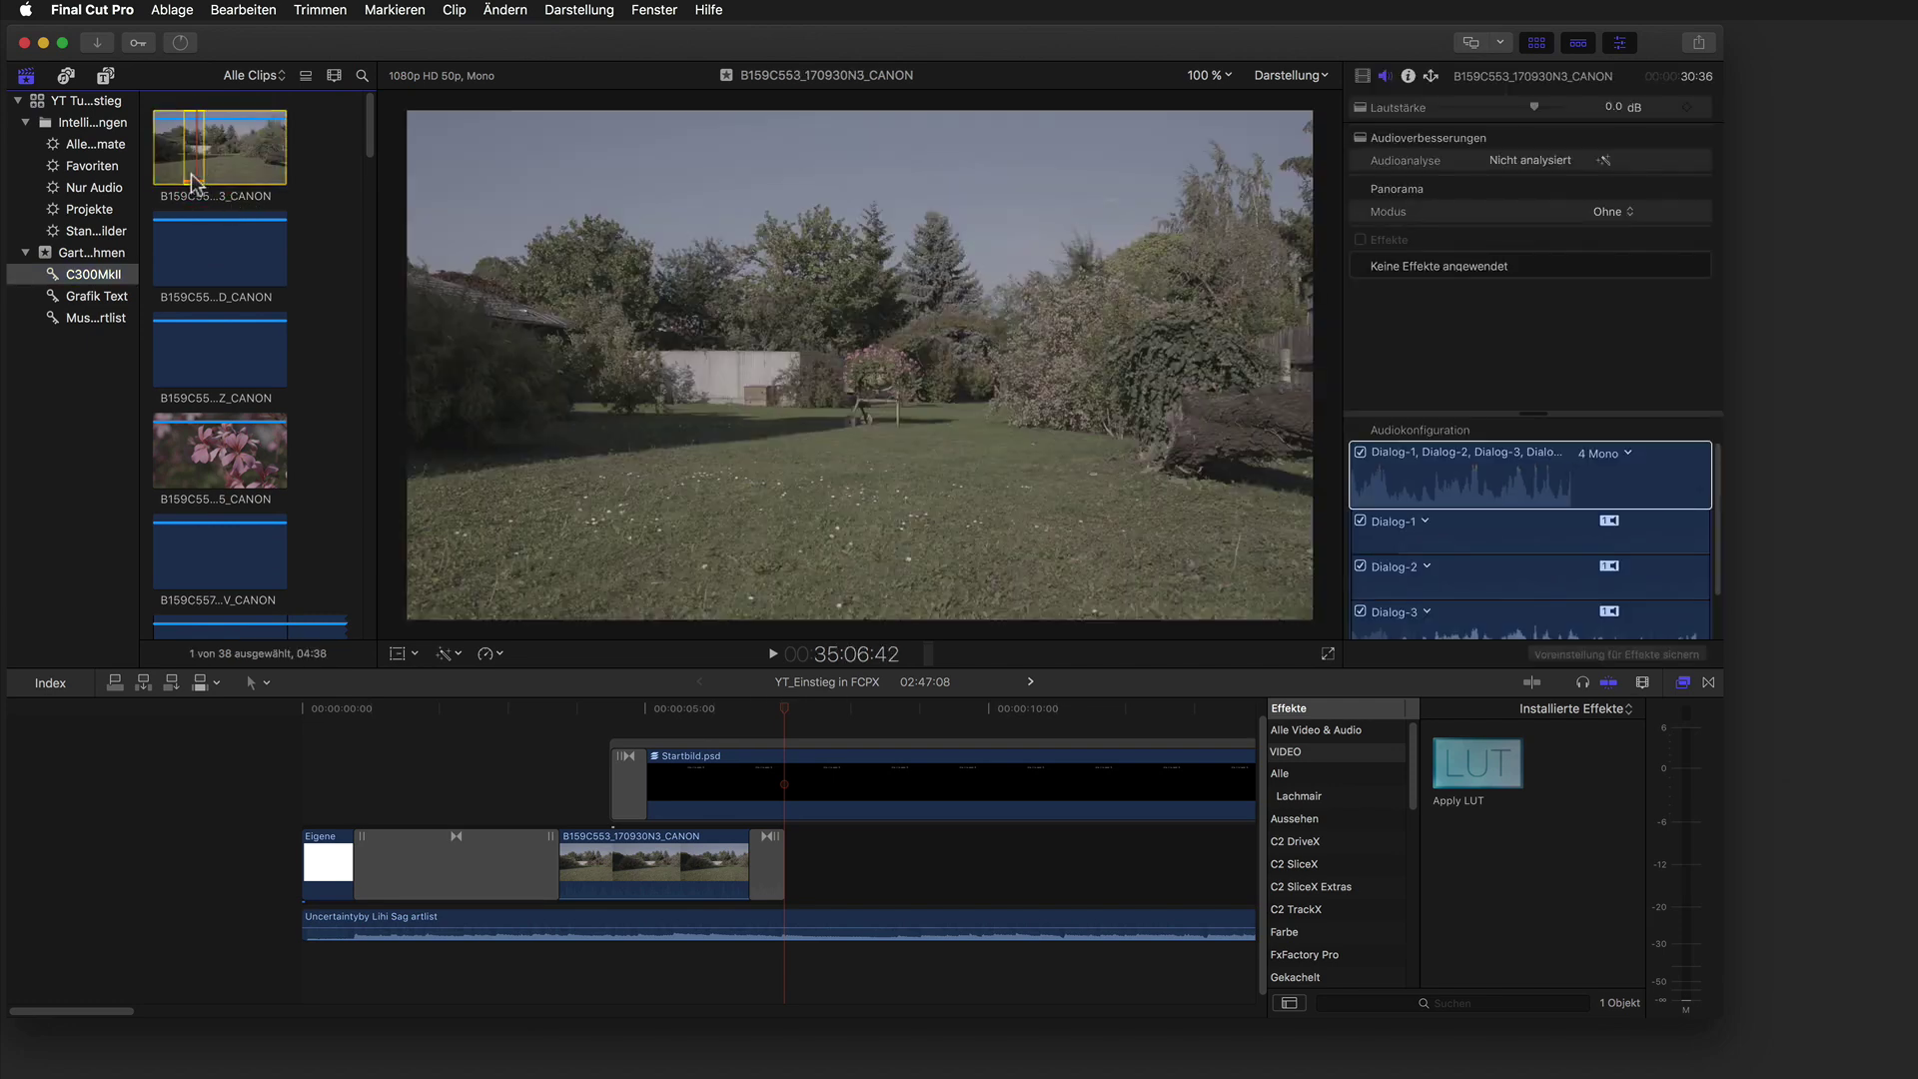
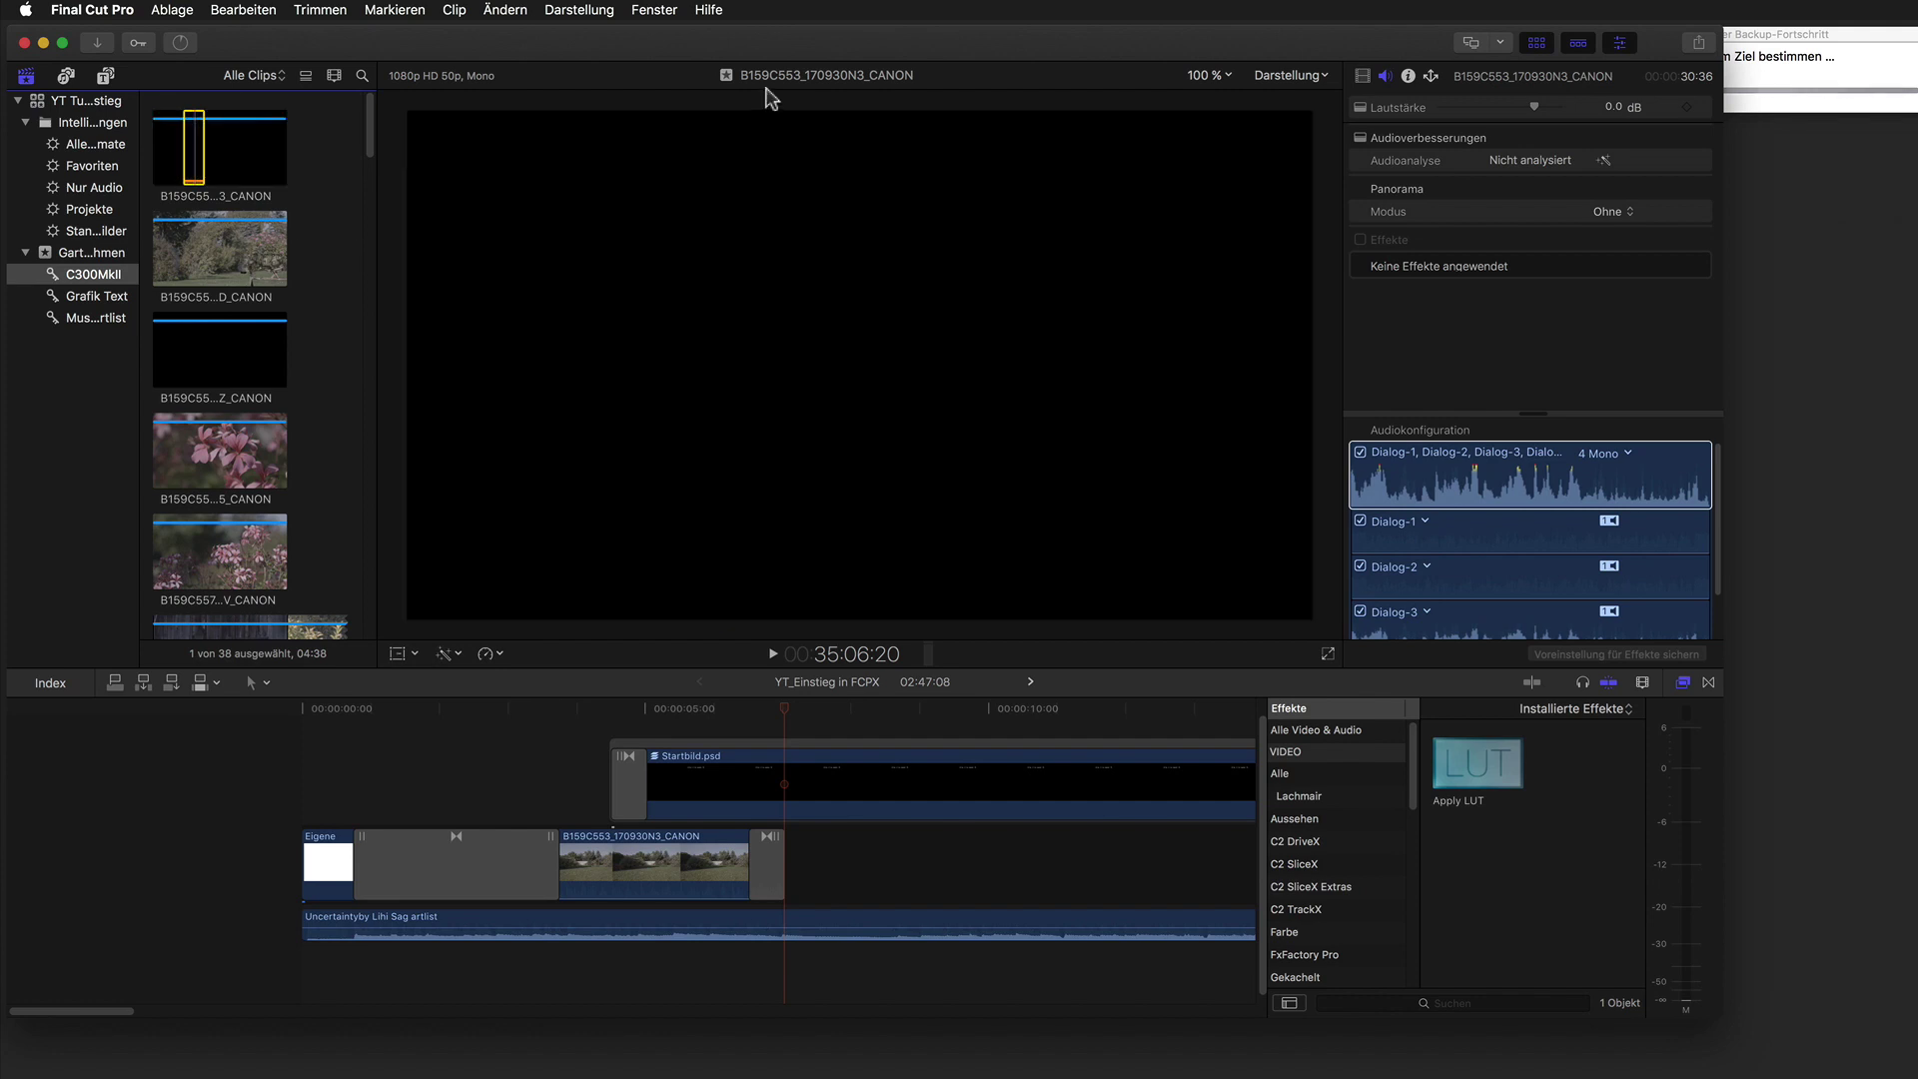
Select clip B159C554_170930ED_CANON in the browser, skim it and set its In point.
{"action": "left_click", "coordinate": [543, 737]}
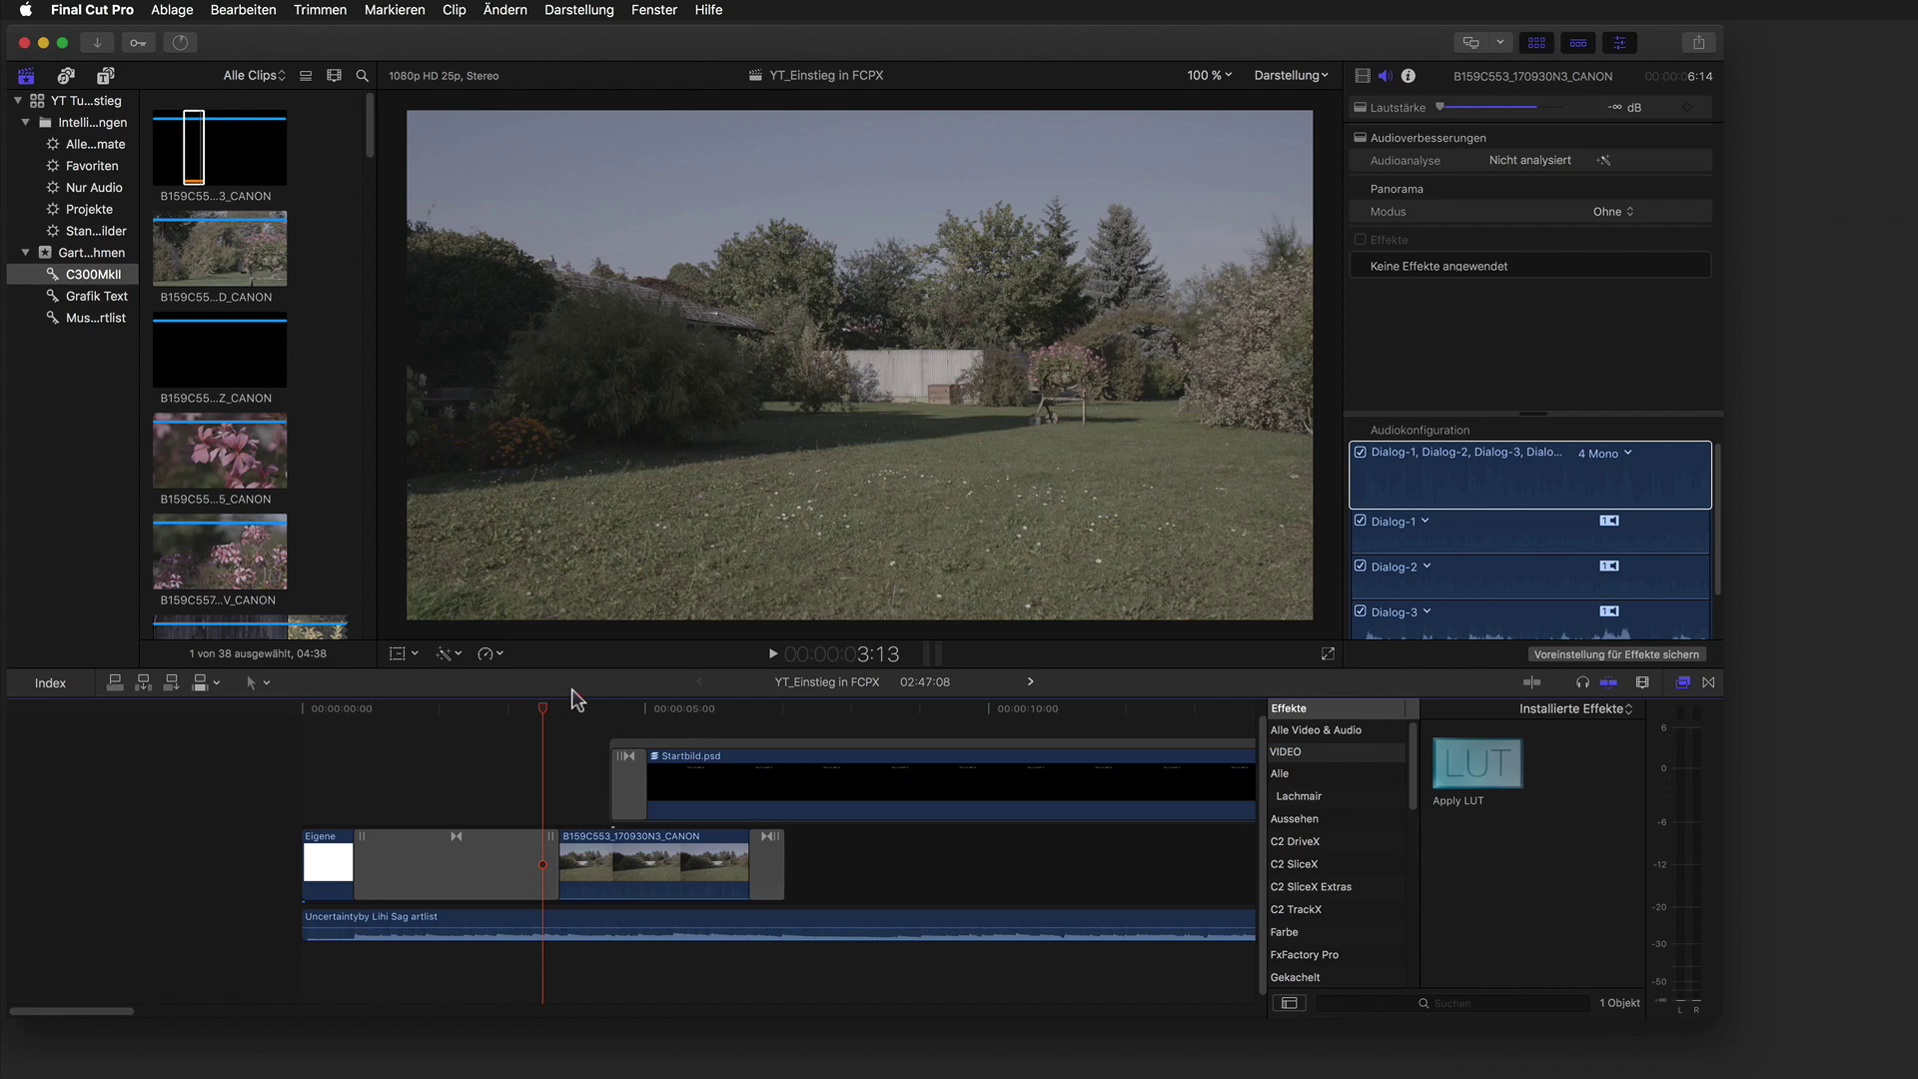
{"action": "left_click", "coordinate": [707, 705]}
{"action": "left_click", "coordinate": [242, 262]}
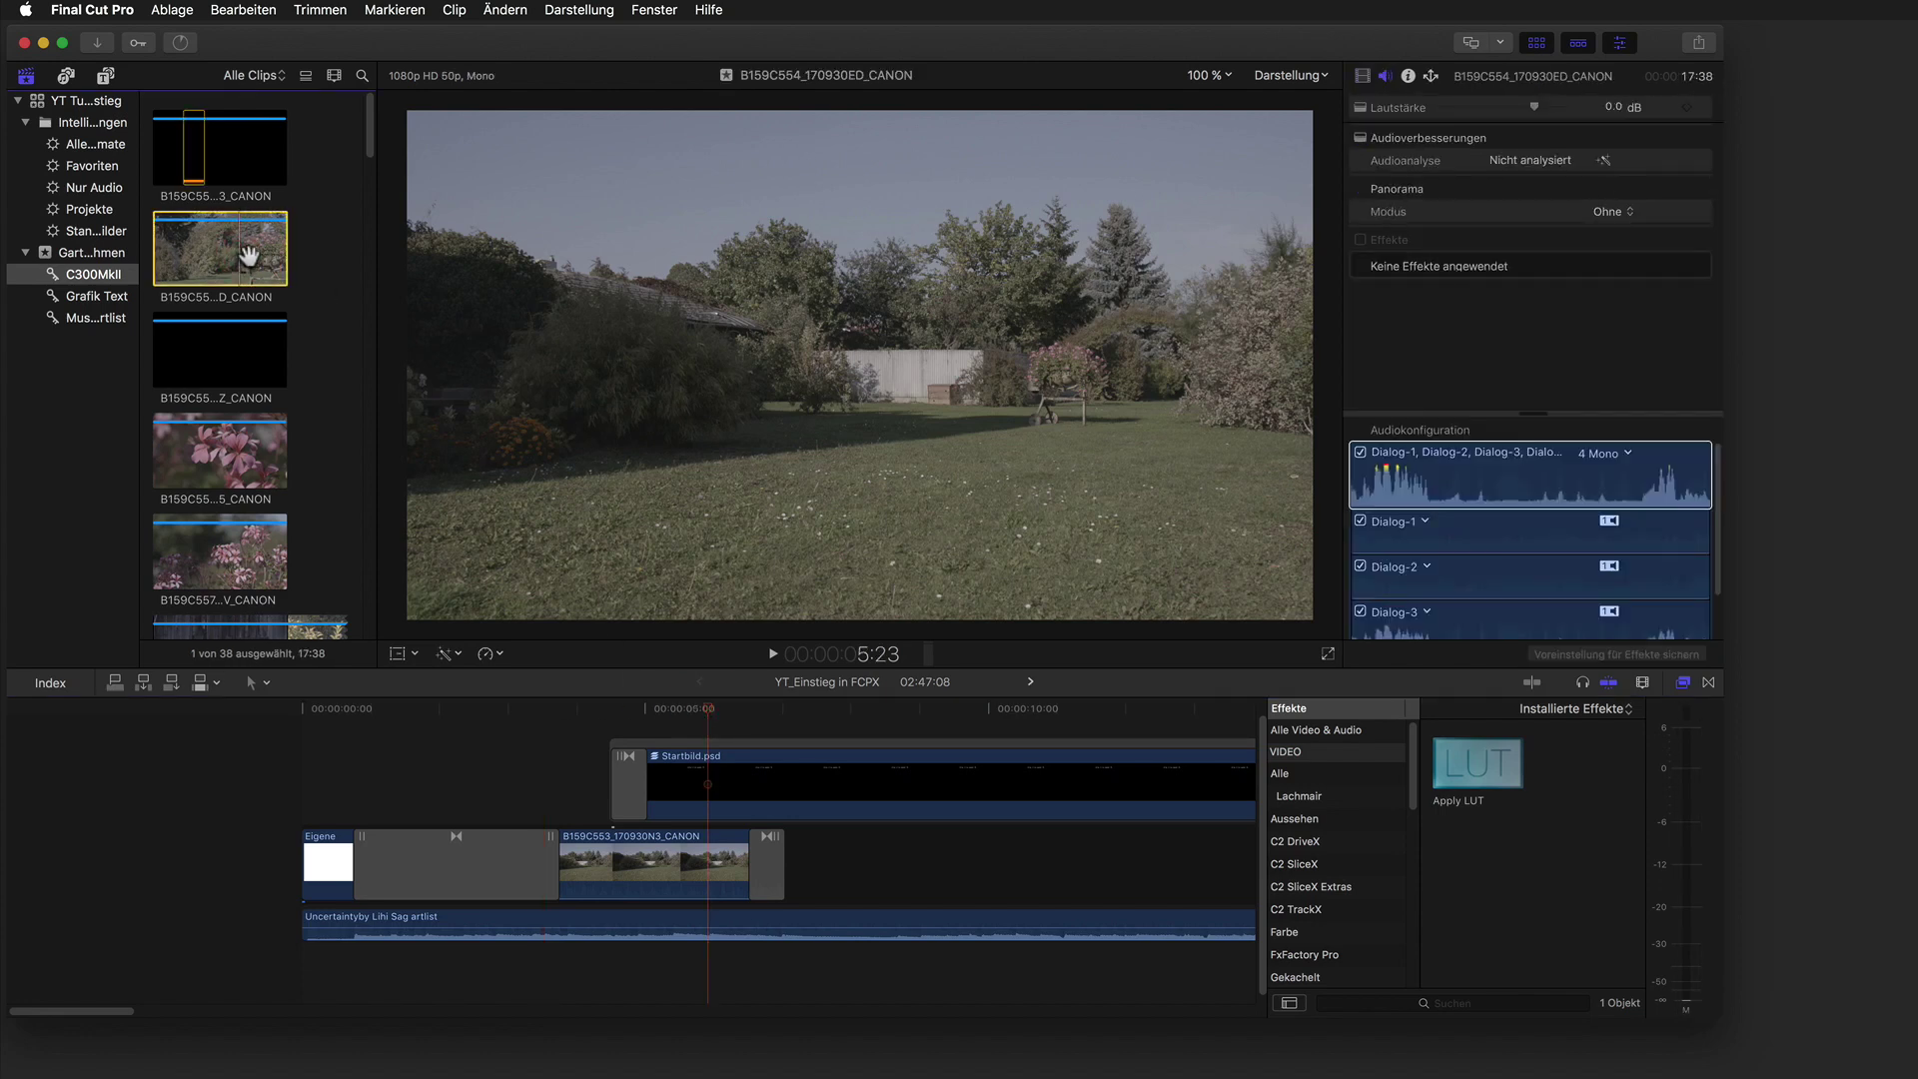
{"action": "left_click", "coordinate": [155, 236]}
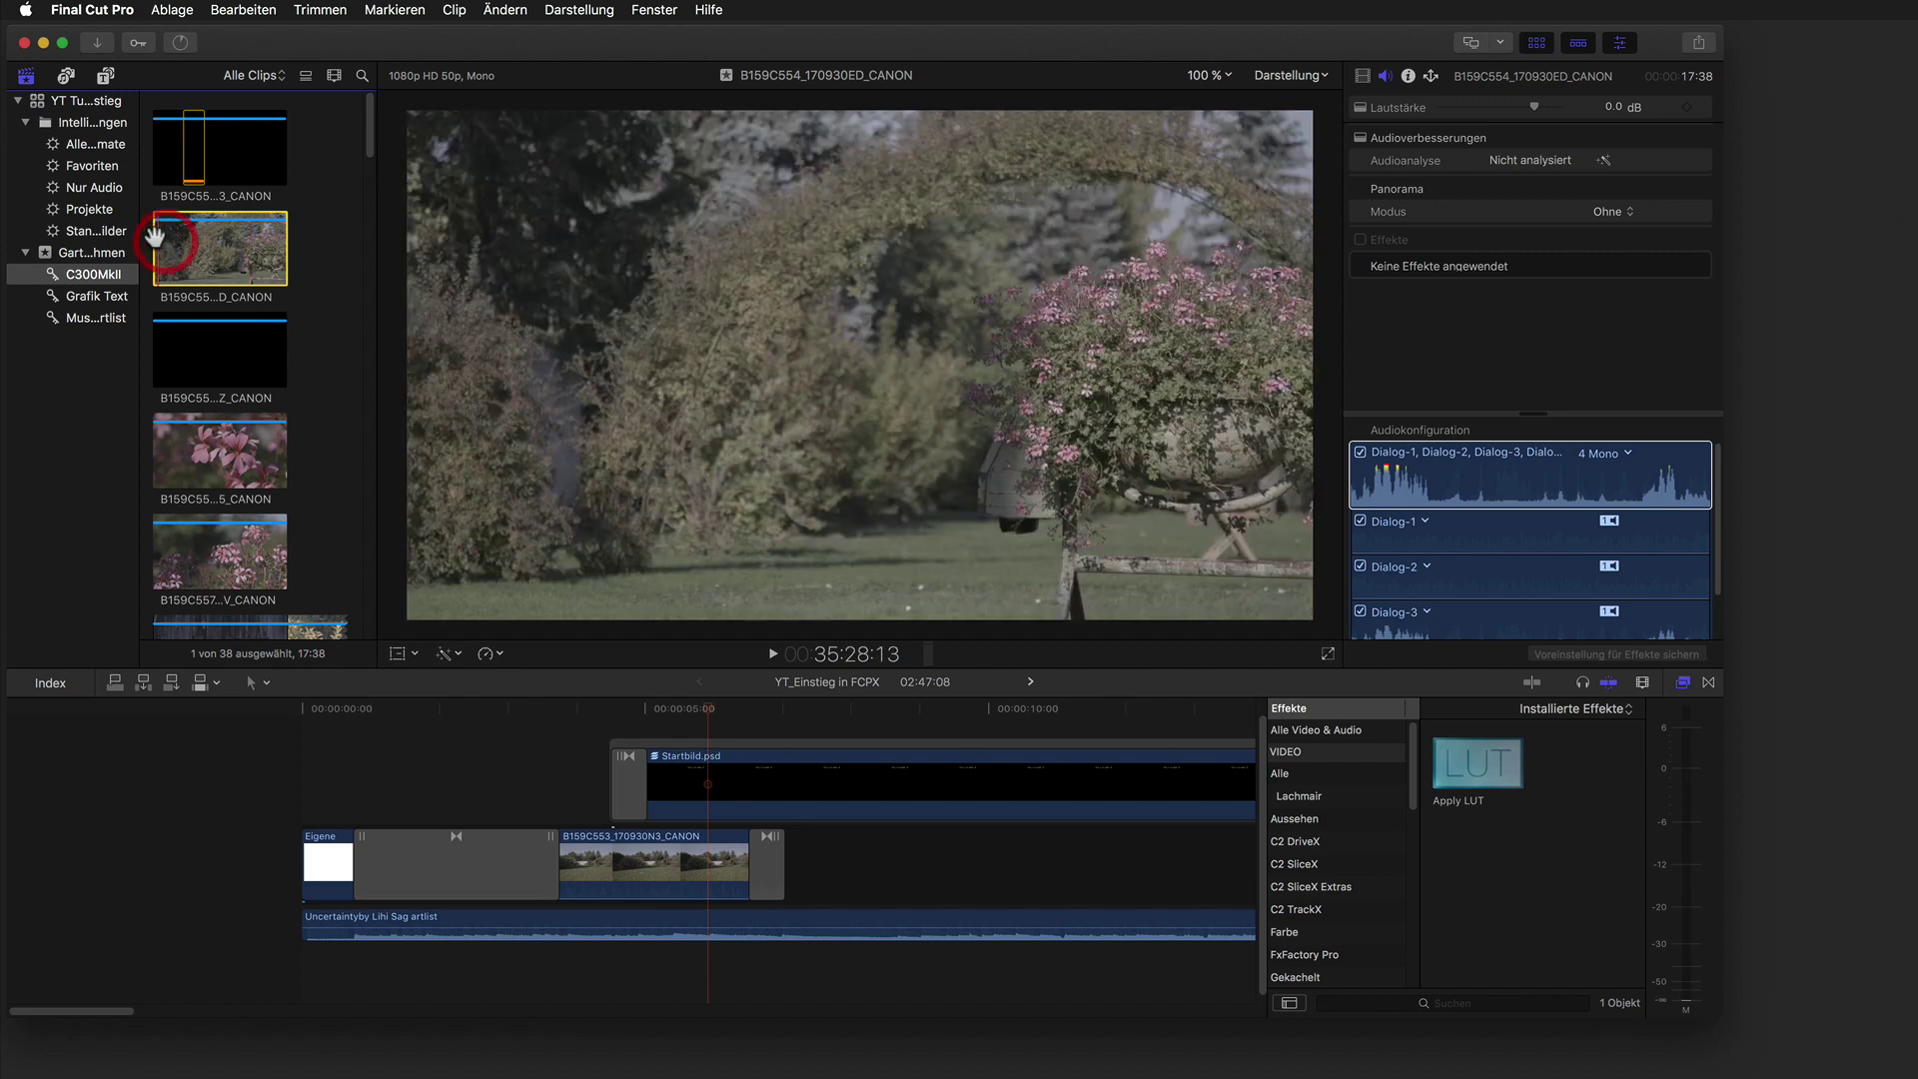
{"action": "mouse_move", "coordinate": [155, 236]}
{"action": "left_mouse_down"}
{"action": "mouse_move", "coordinate": [266, 245]}
{"action": "mouse_move", "coordinate": [179, 242]}
{"action": "left_mouse_up"}
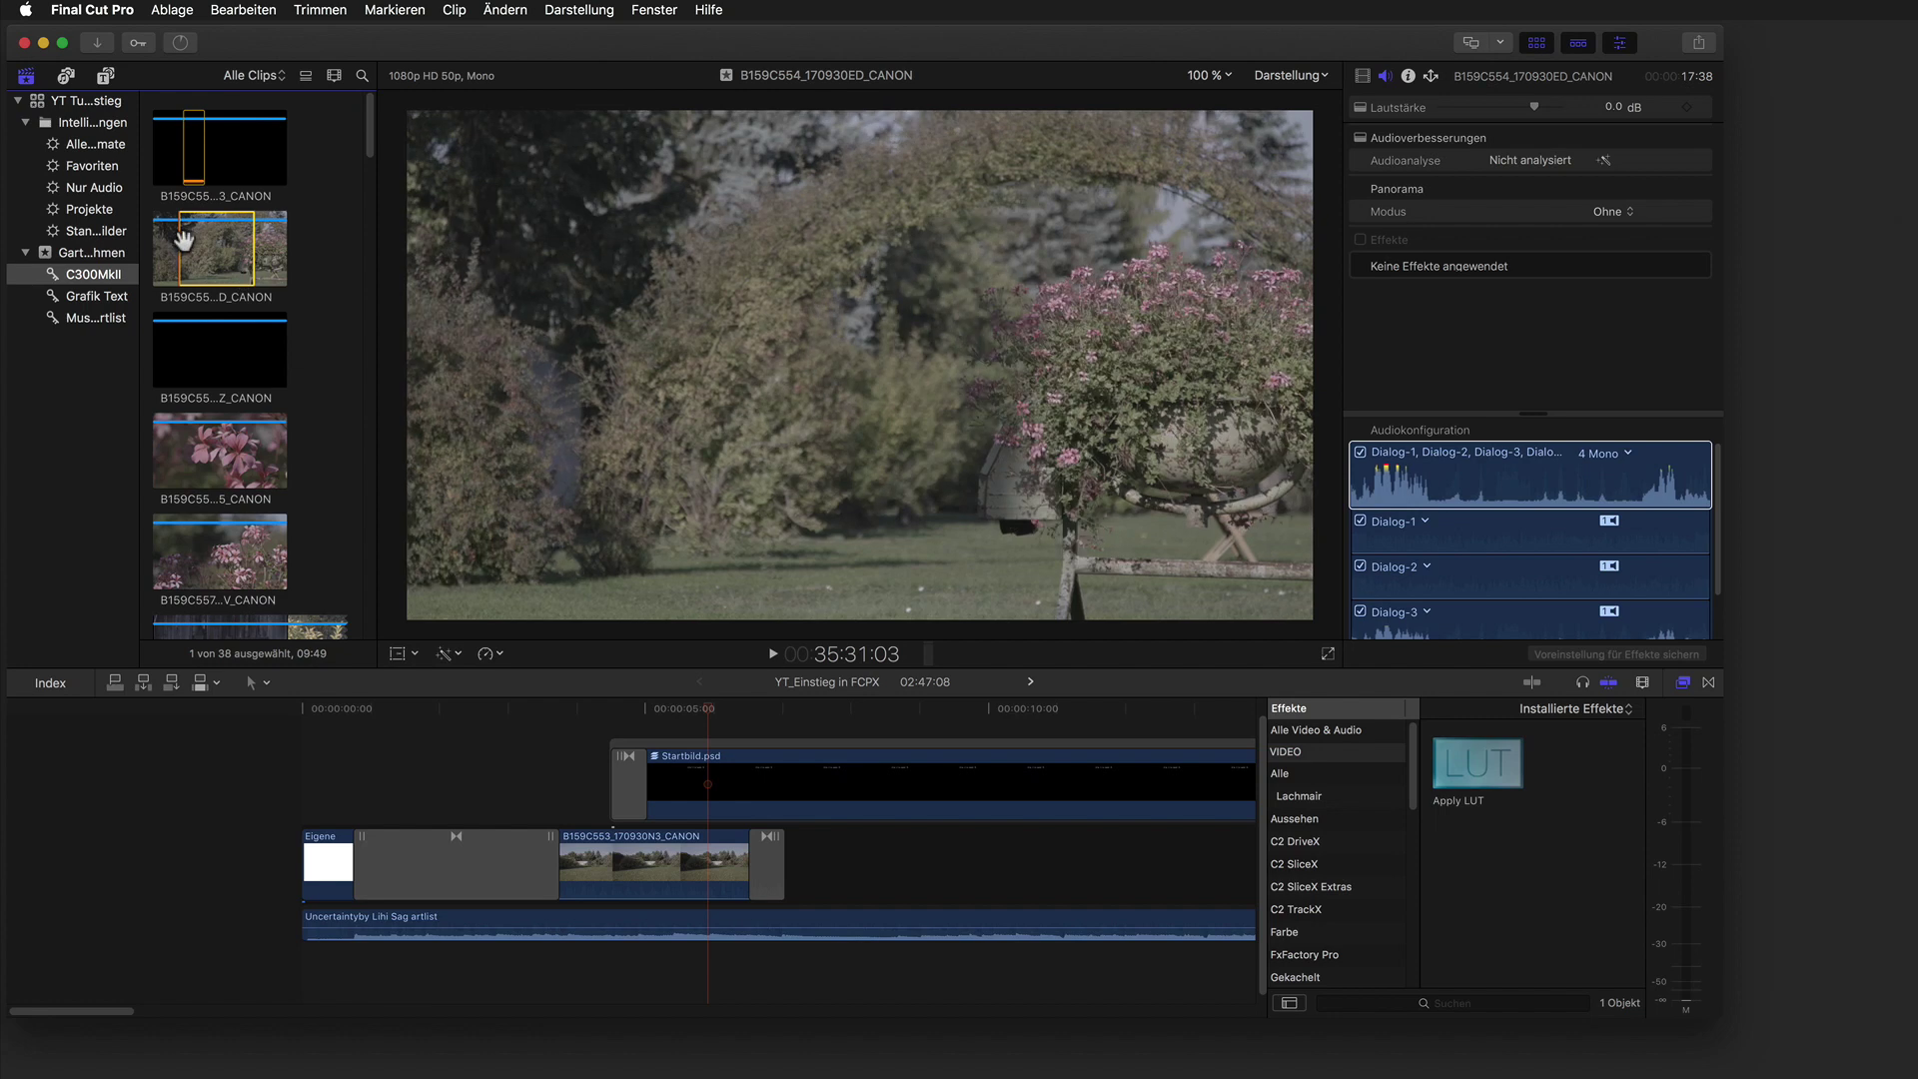
{"action": "key", "text": "i"}
{"action": "key", "text": "i"}
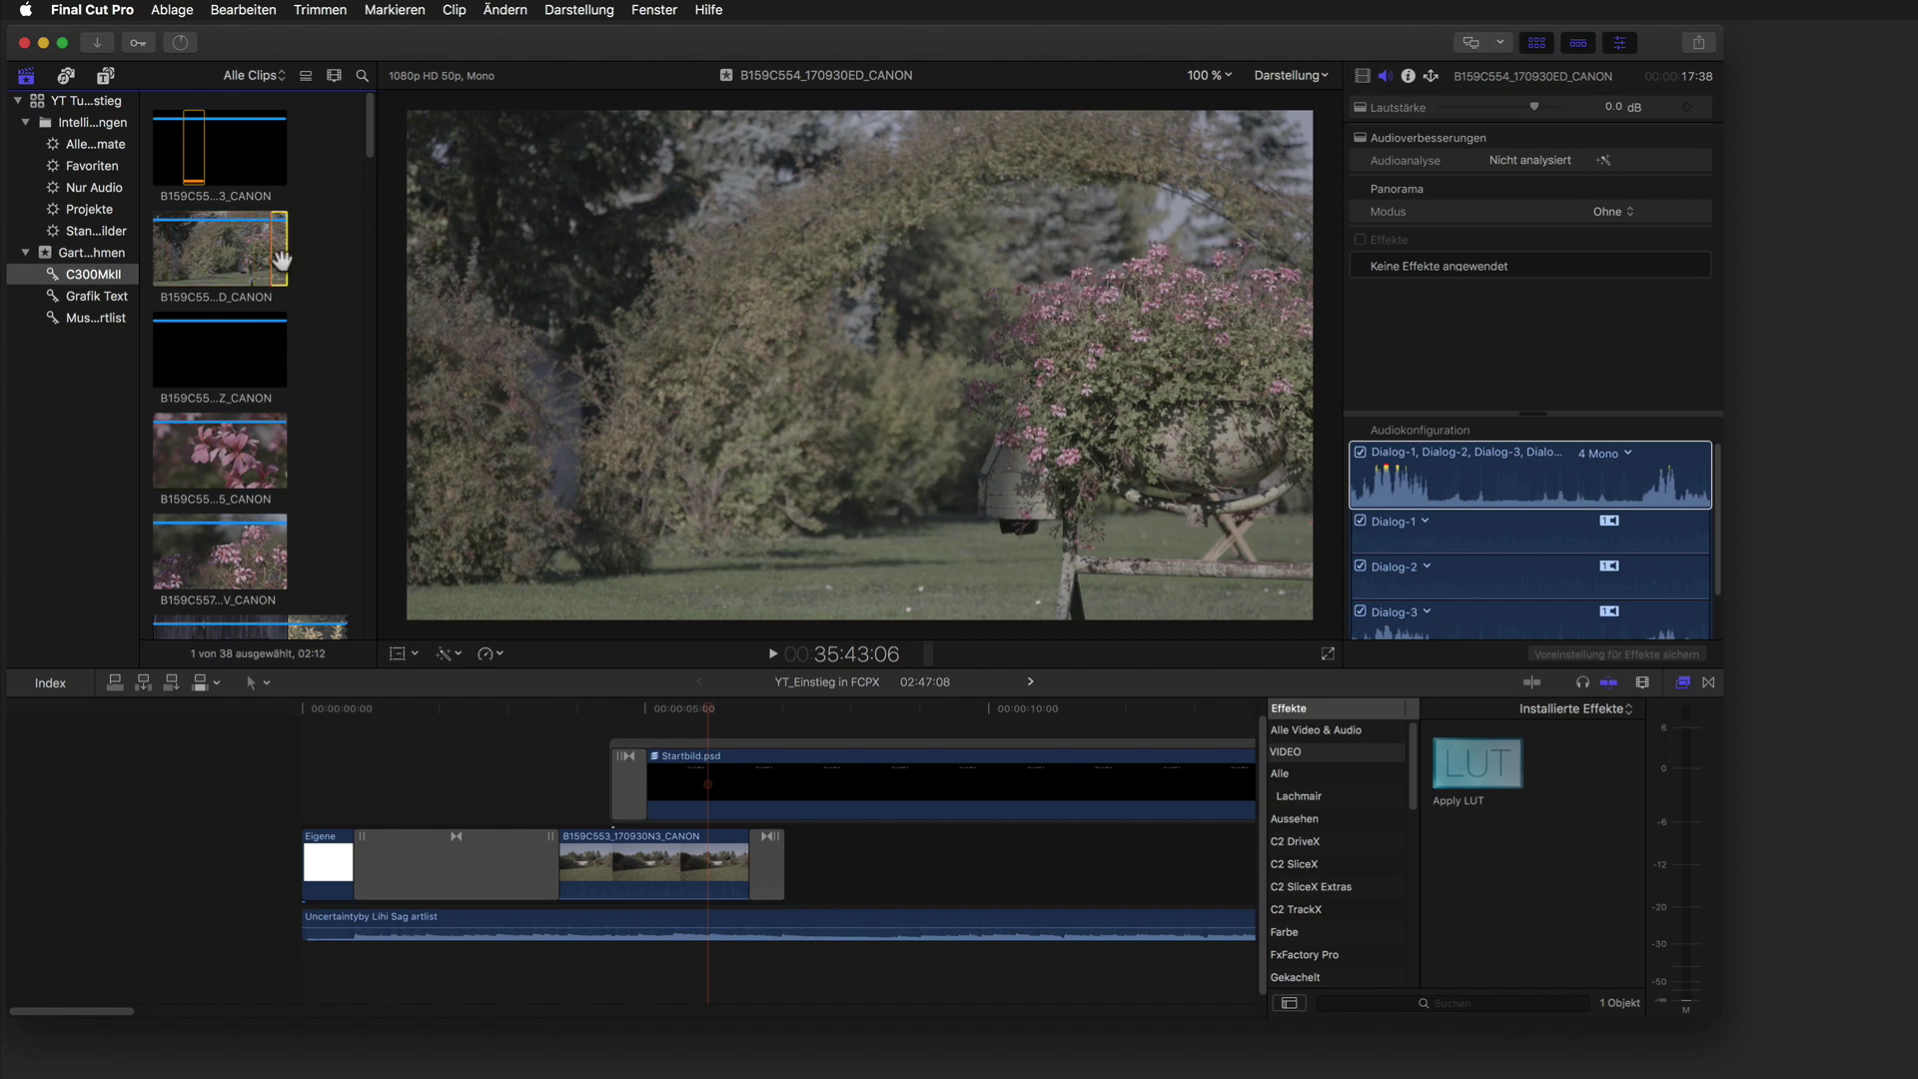
{"action": "key", "text": "i"}
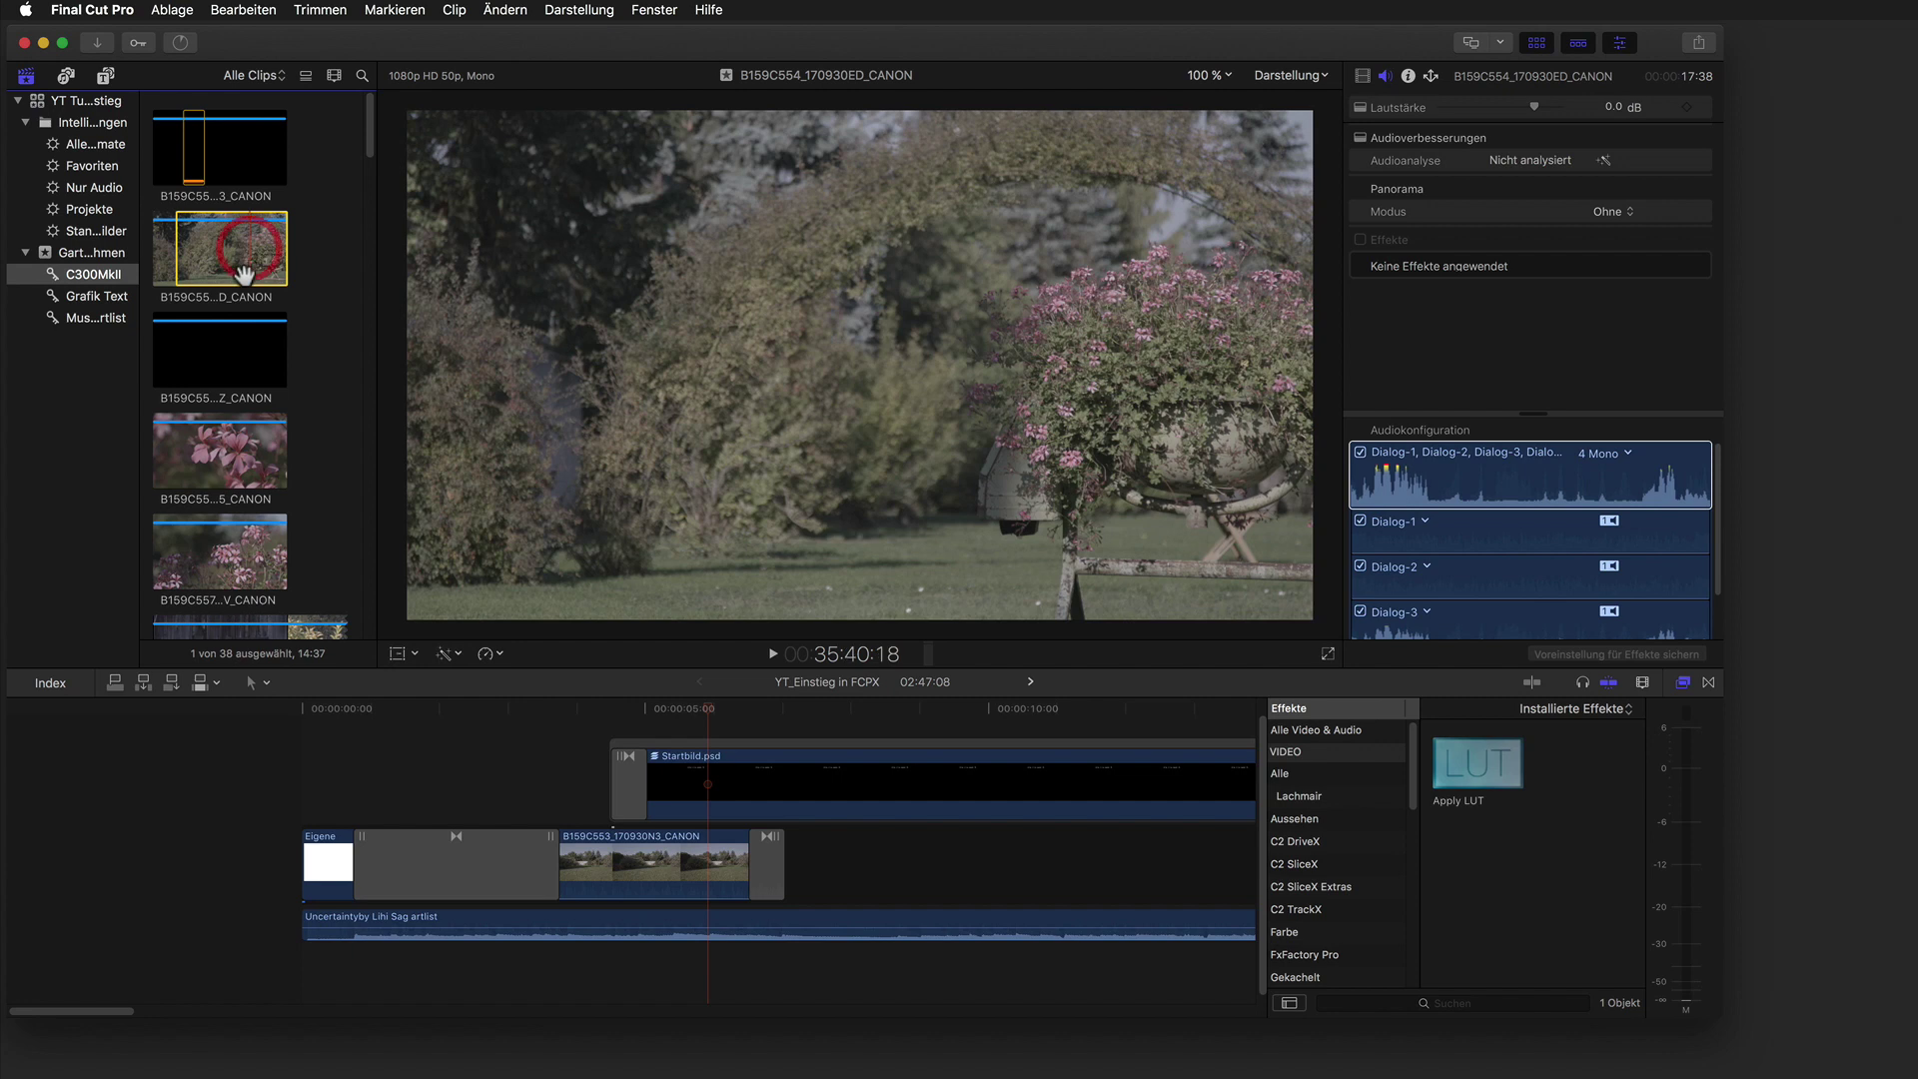
Set the Out point, add the 06:30 flower-arch range after B159C553 and play it.
{"action": "key", "text": "o"}
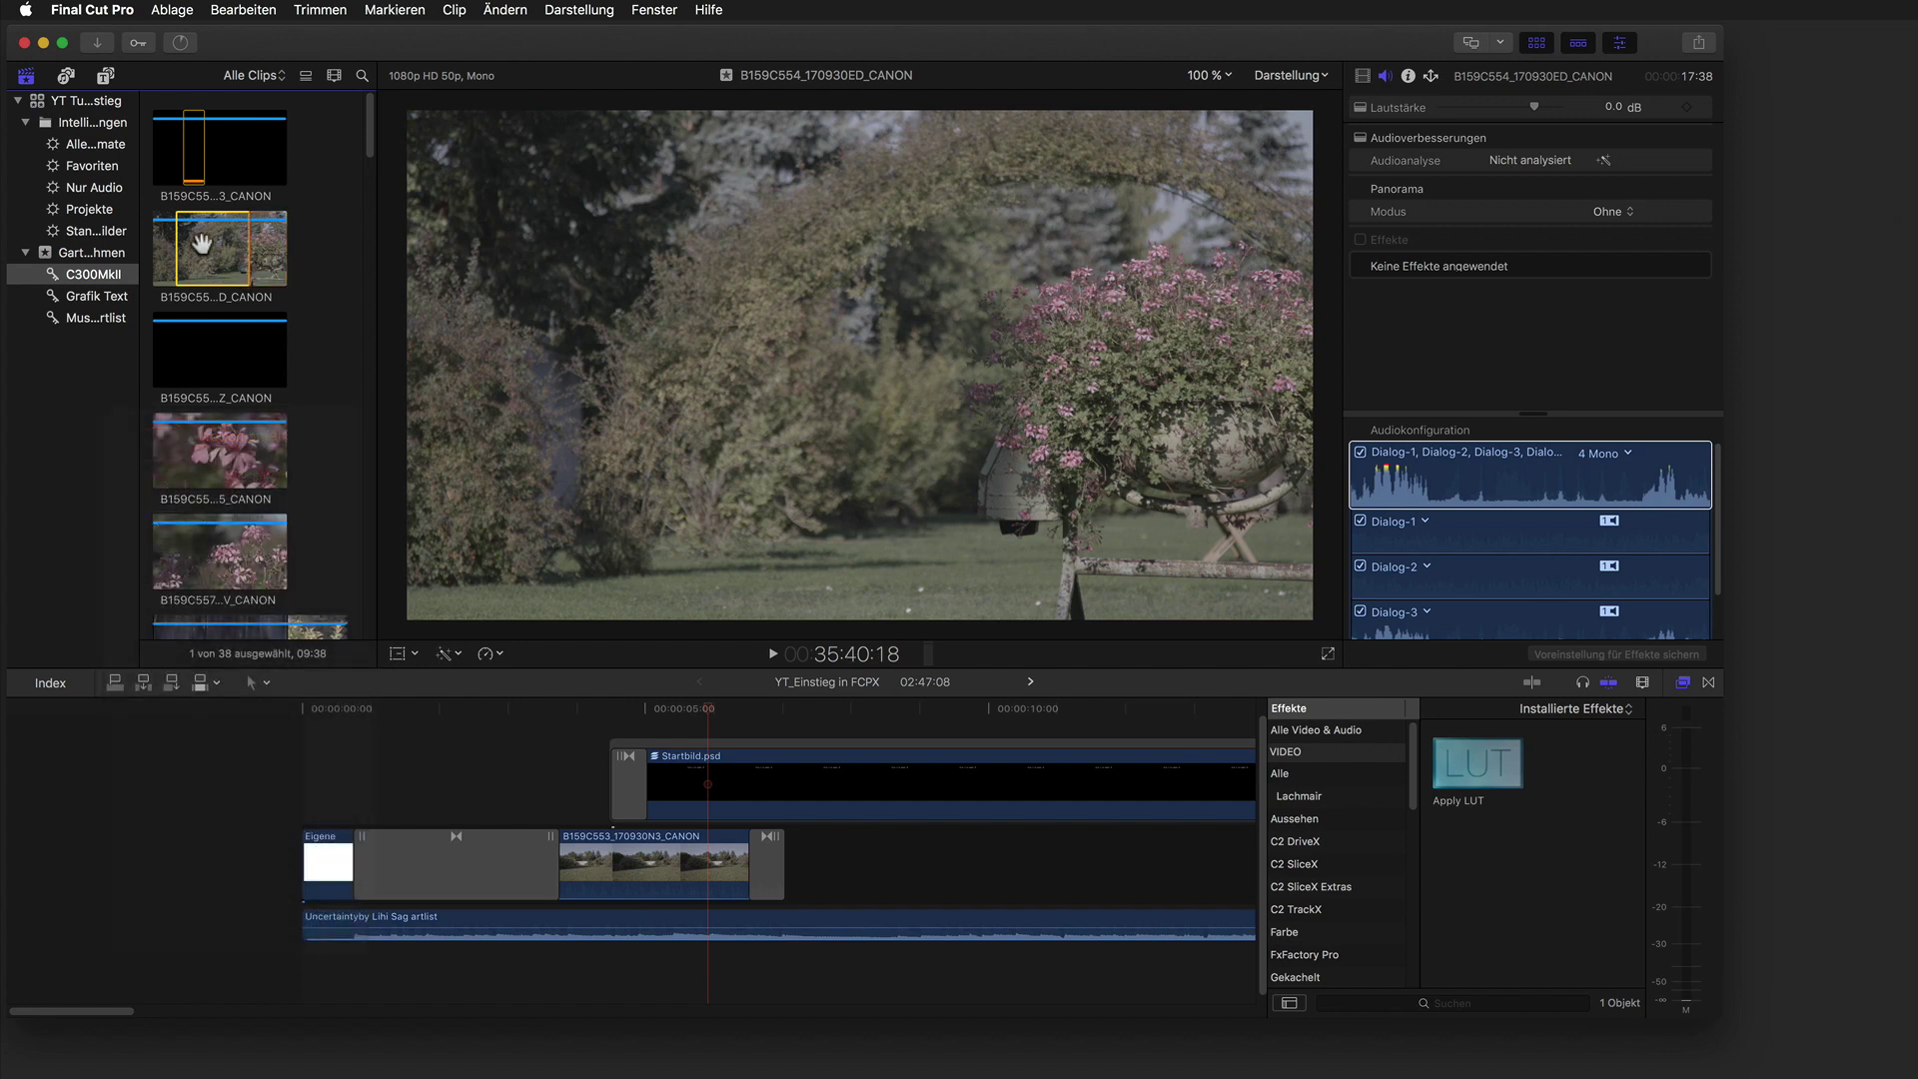
{"action": "mouse_move", "coordinate": [177, 262]}
{"action": "left_mouse_down"}
{"action": "mouse_move", "coordinate": [262, 258]}
{"action": "mouse_move", "coordinate": [842, 867]}
{"action": "left_mouse_up"}
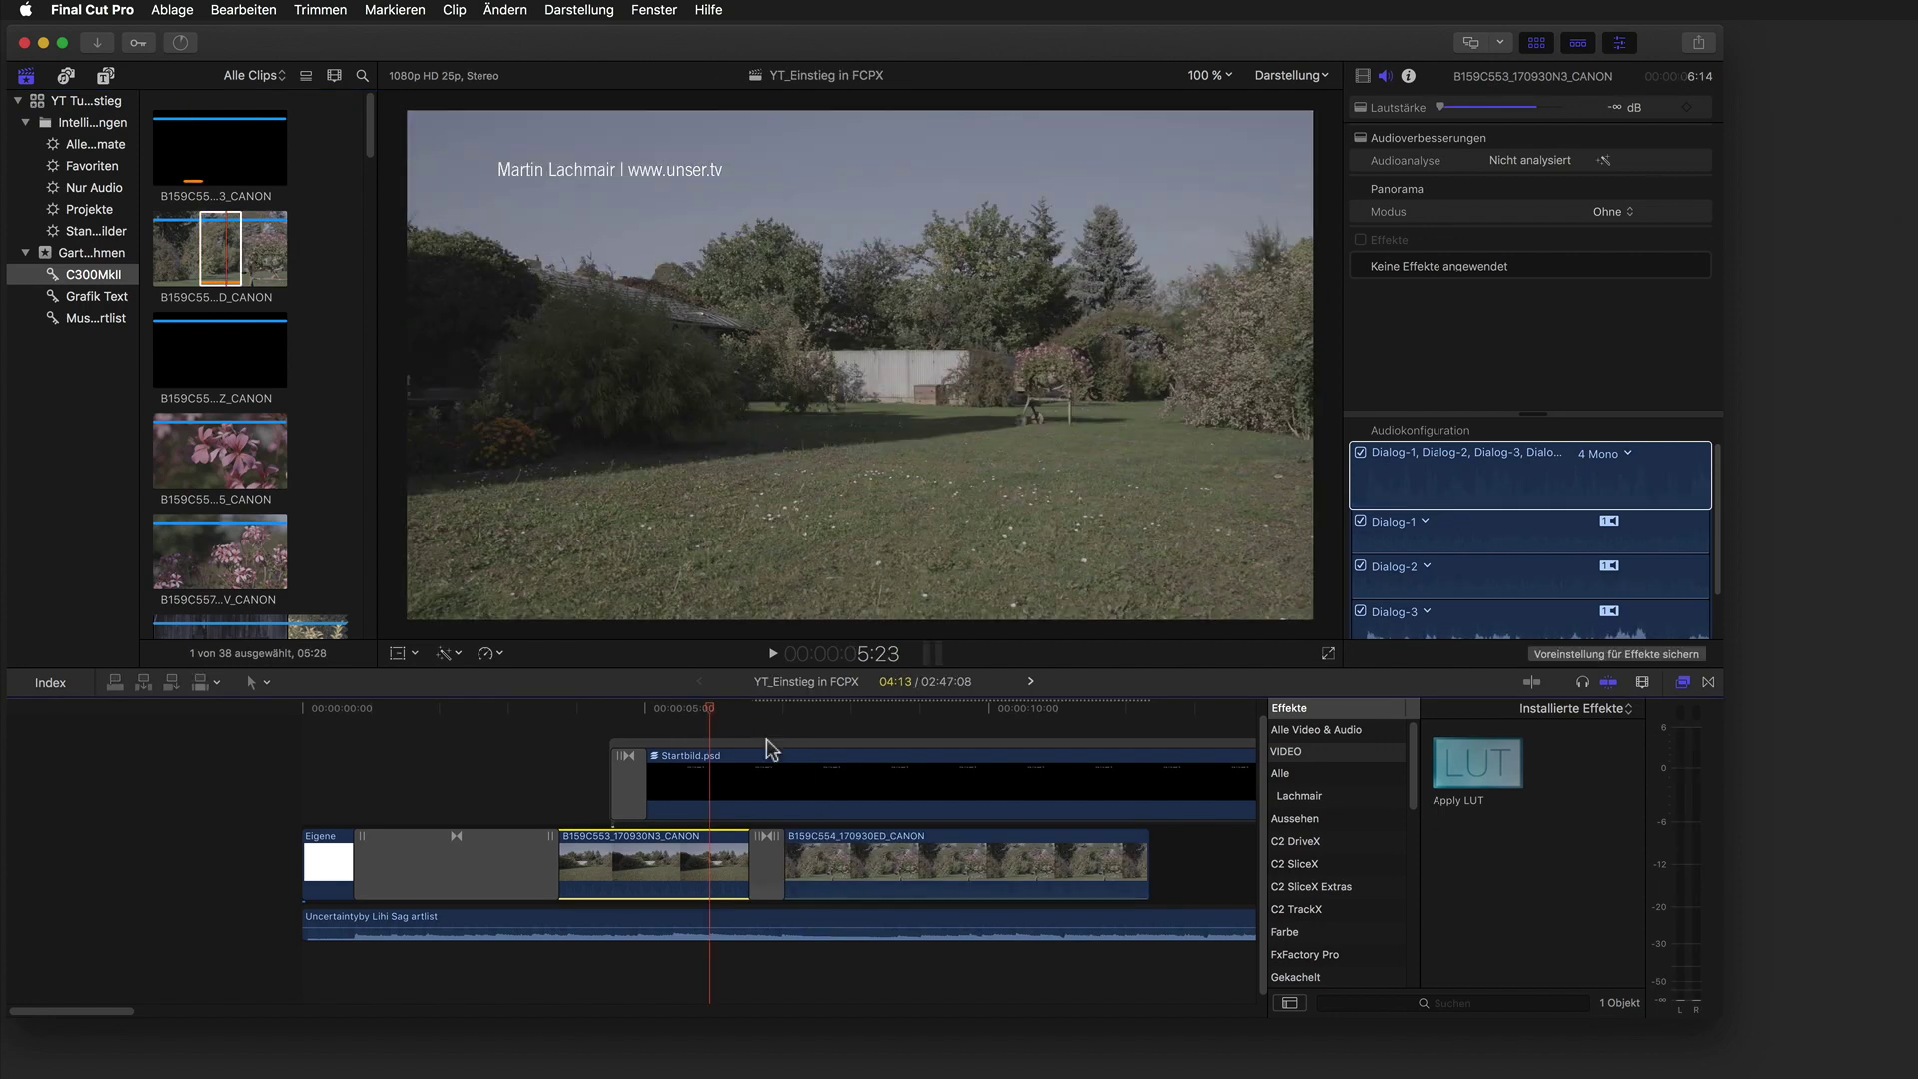
{"action": "key", "text": "space"}
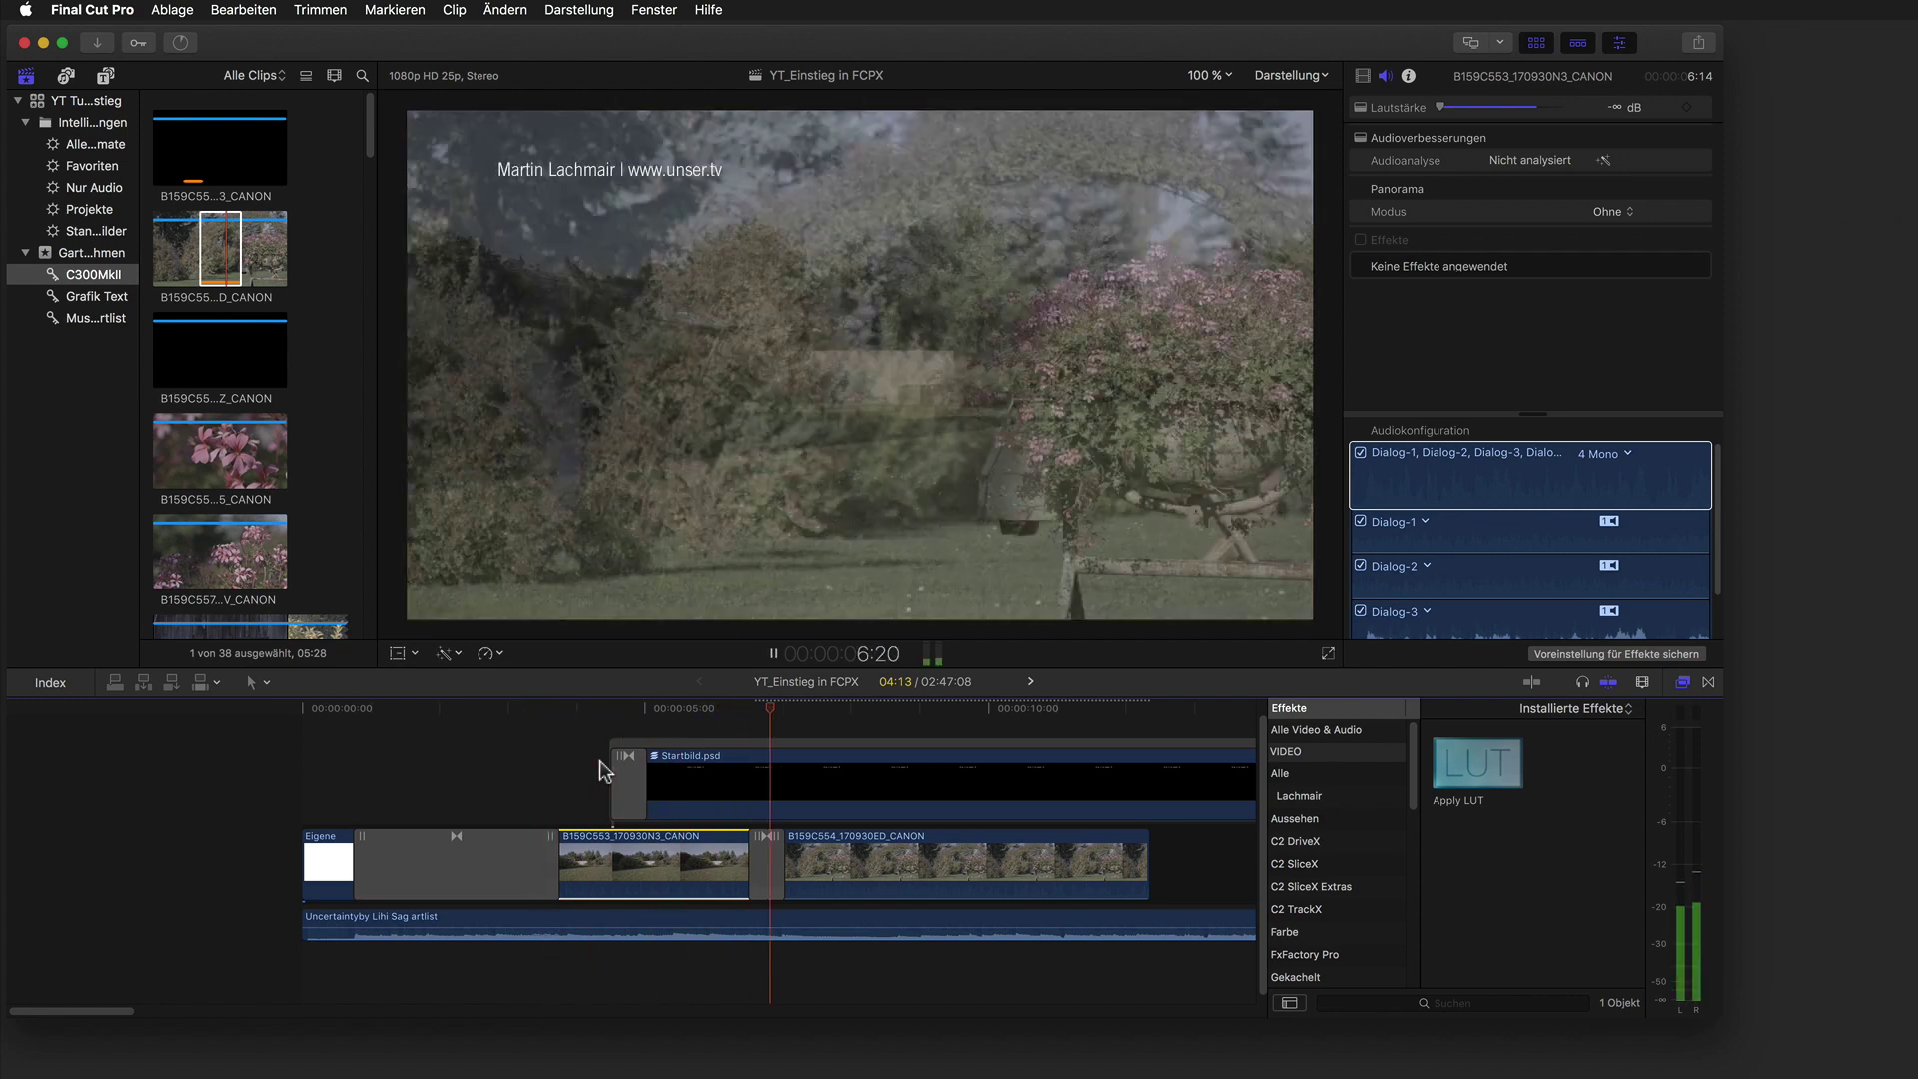
{"action": "key", "text": "space"}
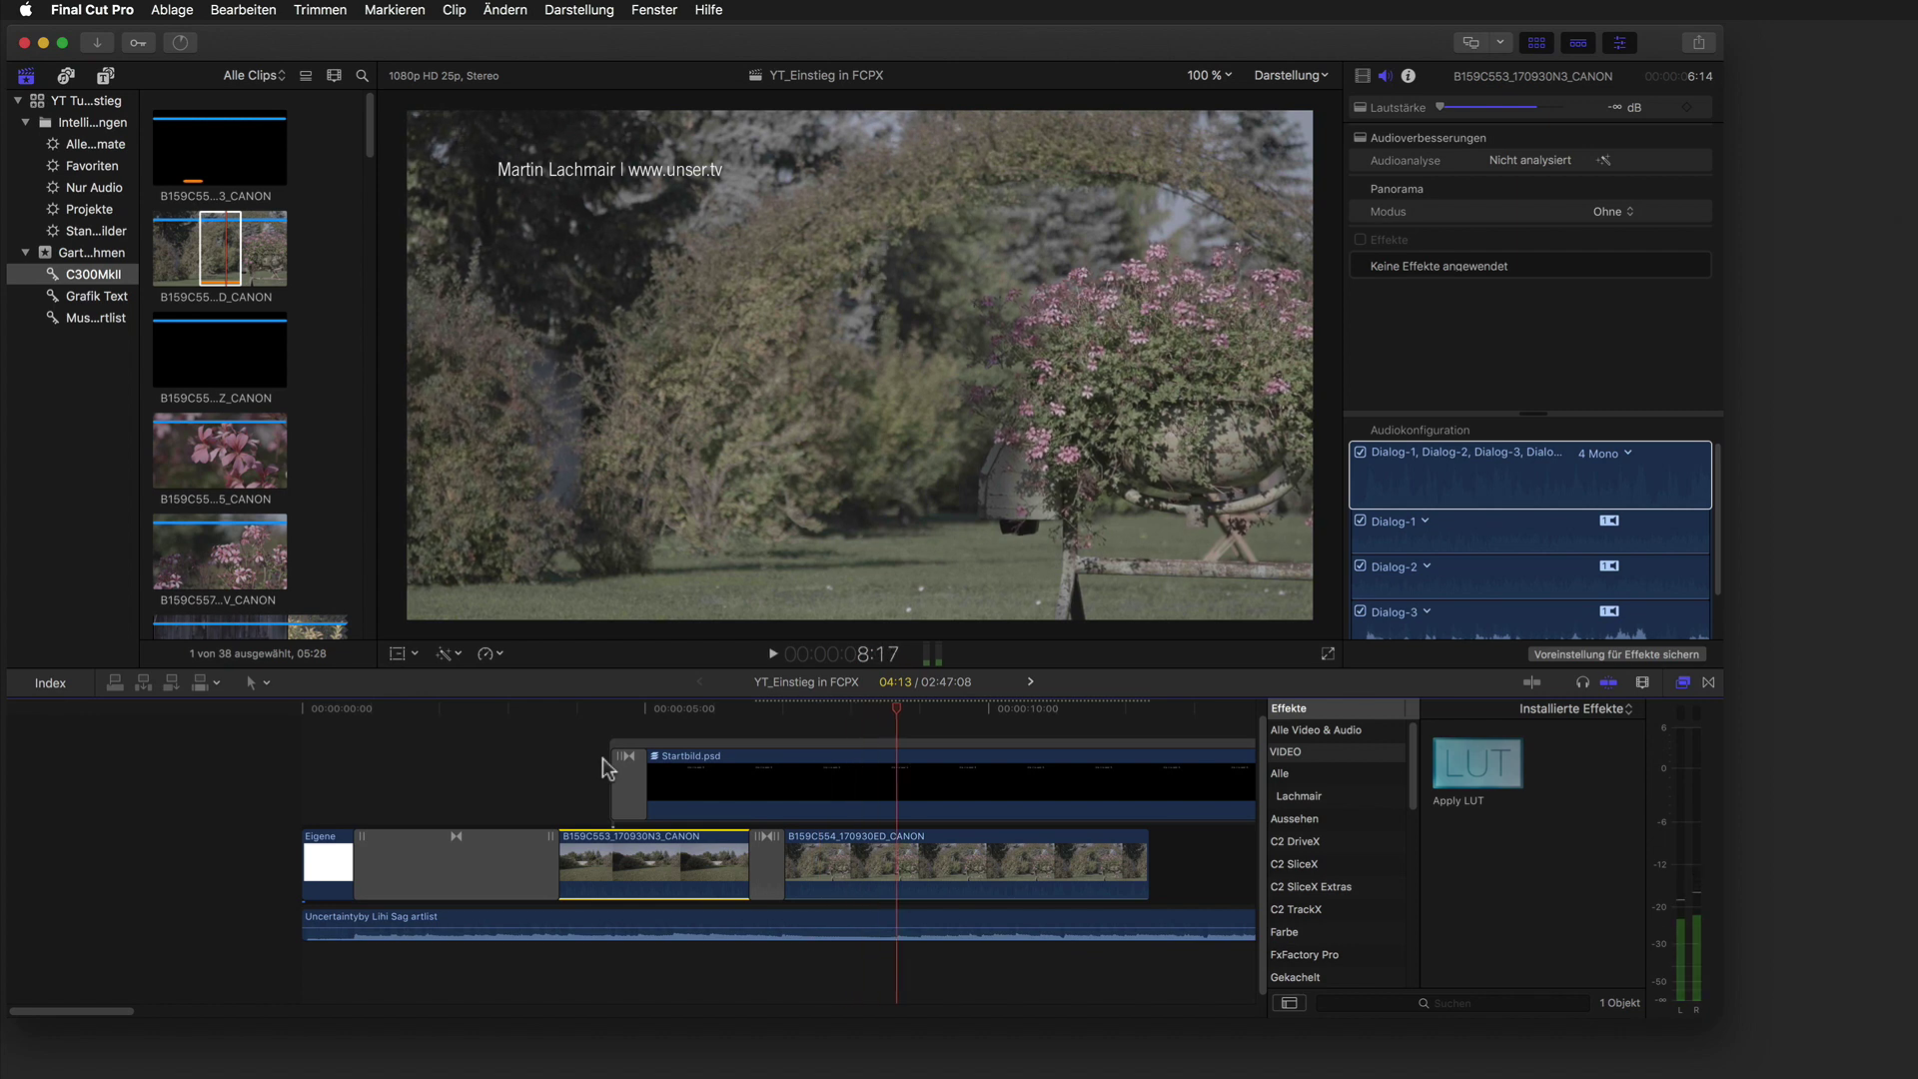
Rewatch the new cut, park the playhead at 7:01 and select Startbild.psd.
{"action": "left_click", "coordinate": [706, 711]}
{"action": "key", "text": "space"}
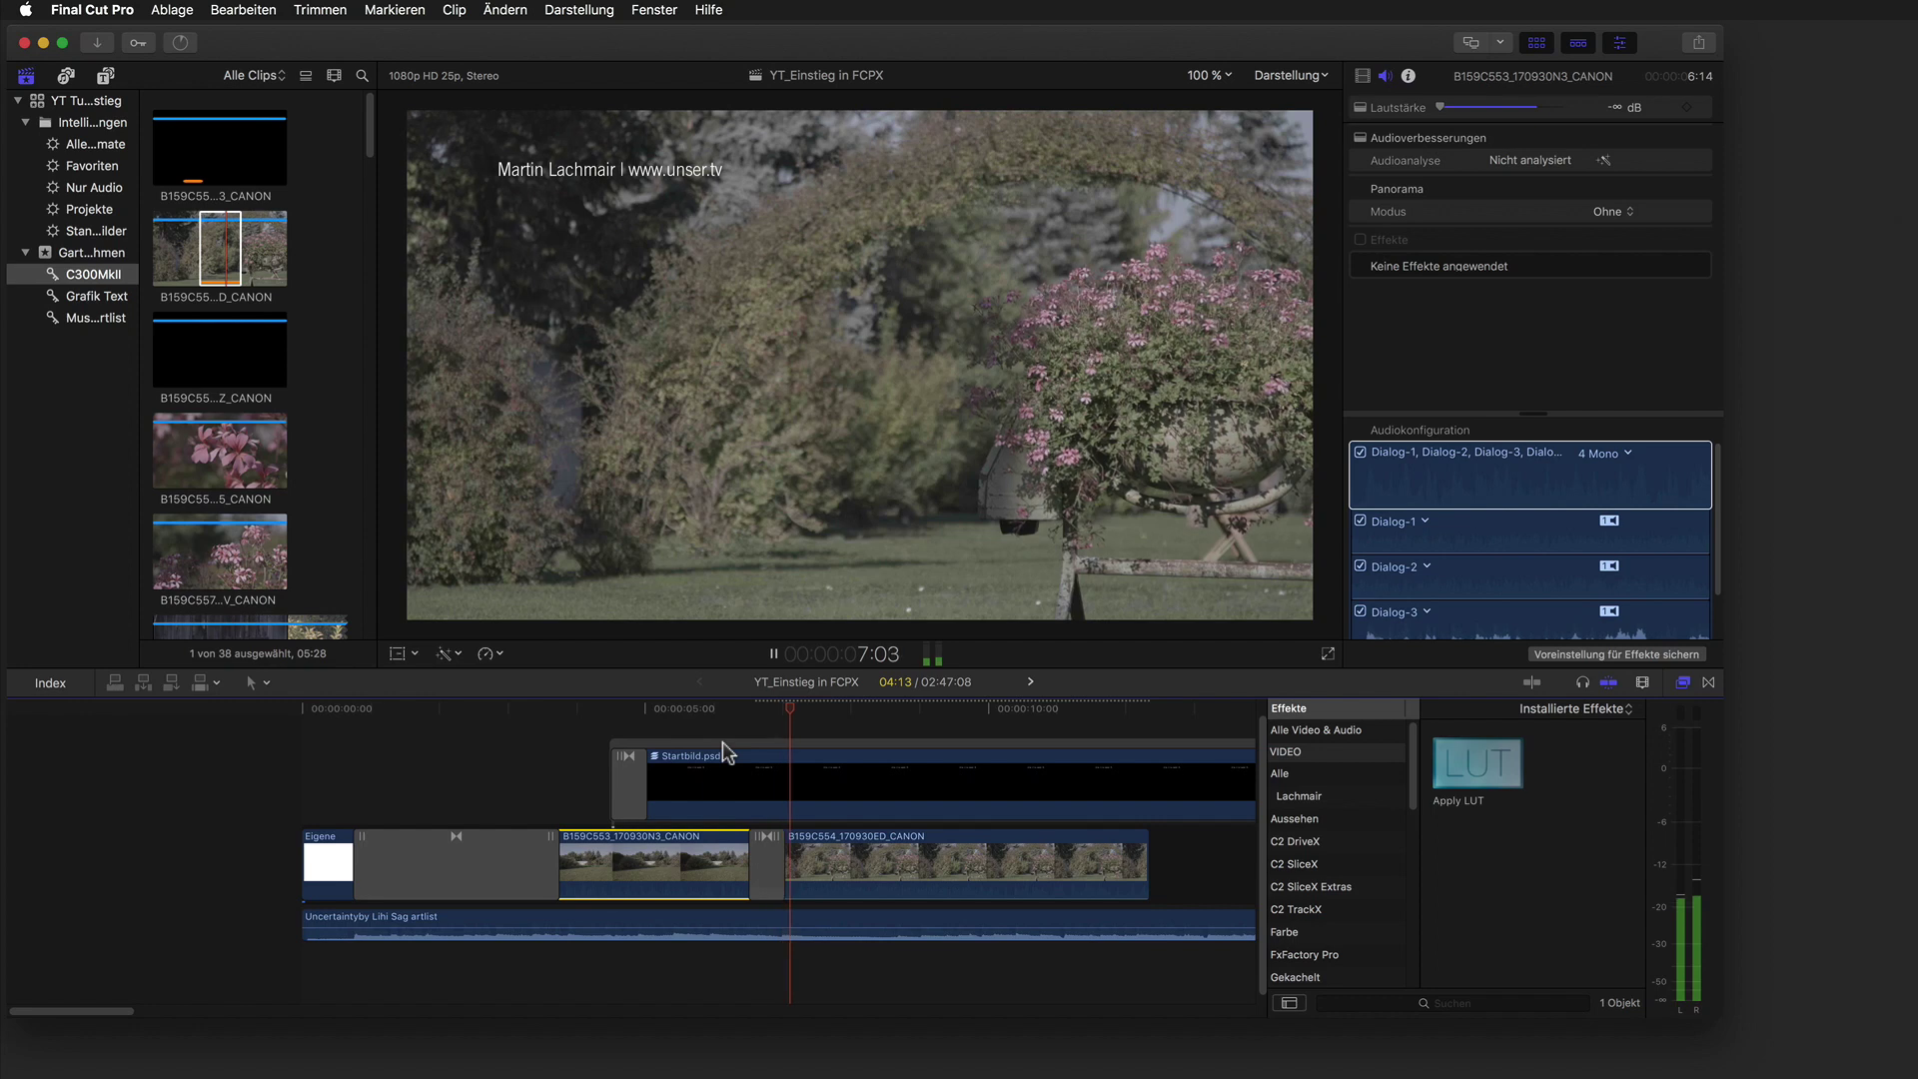
{"action": "key", "text": "space"}
{"action": "left_click", "coordinate": [783, 715]}
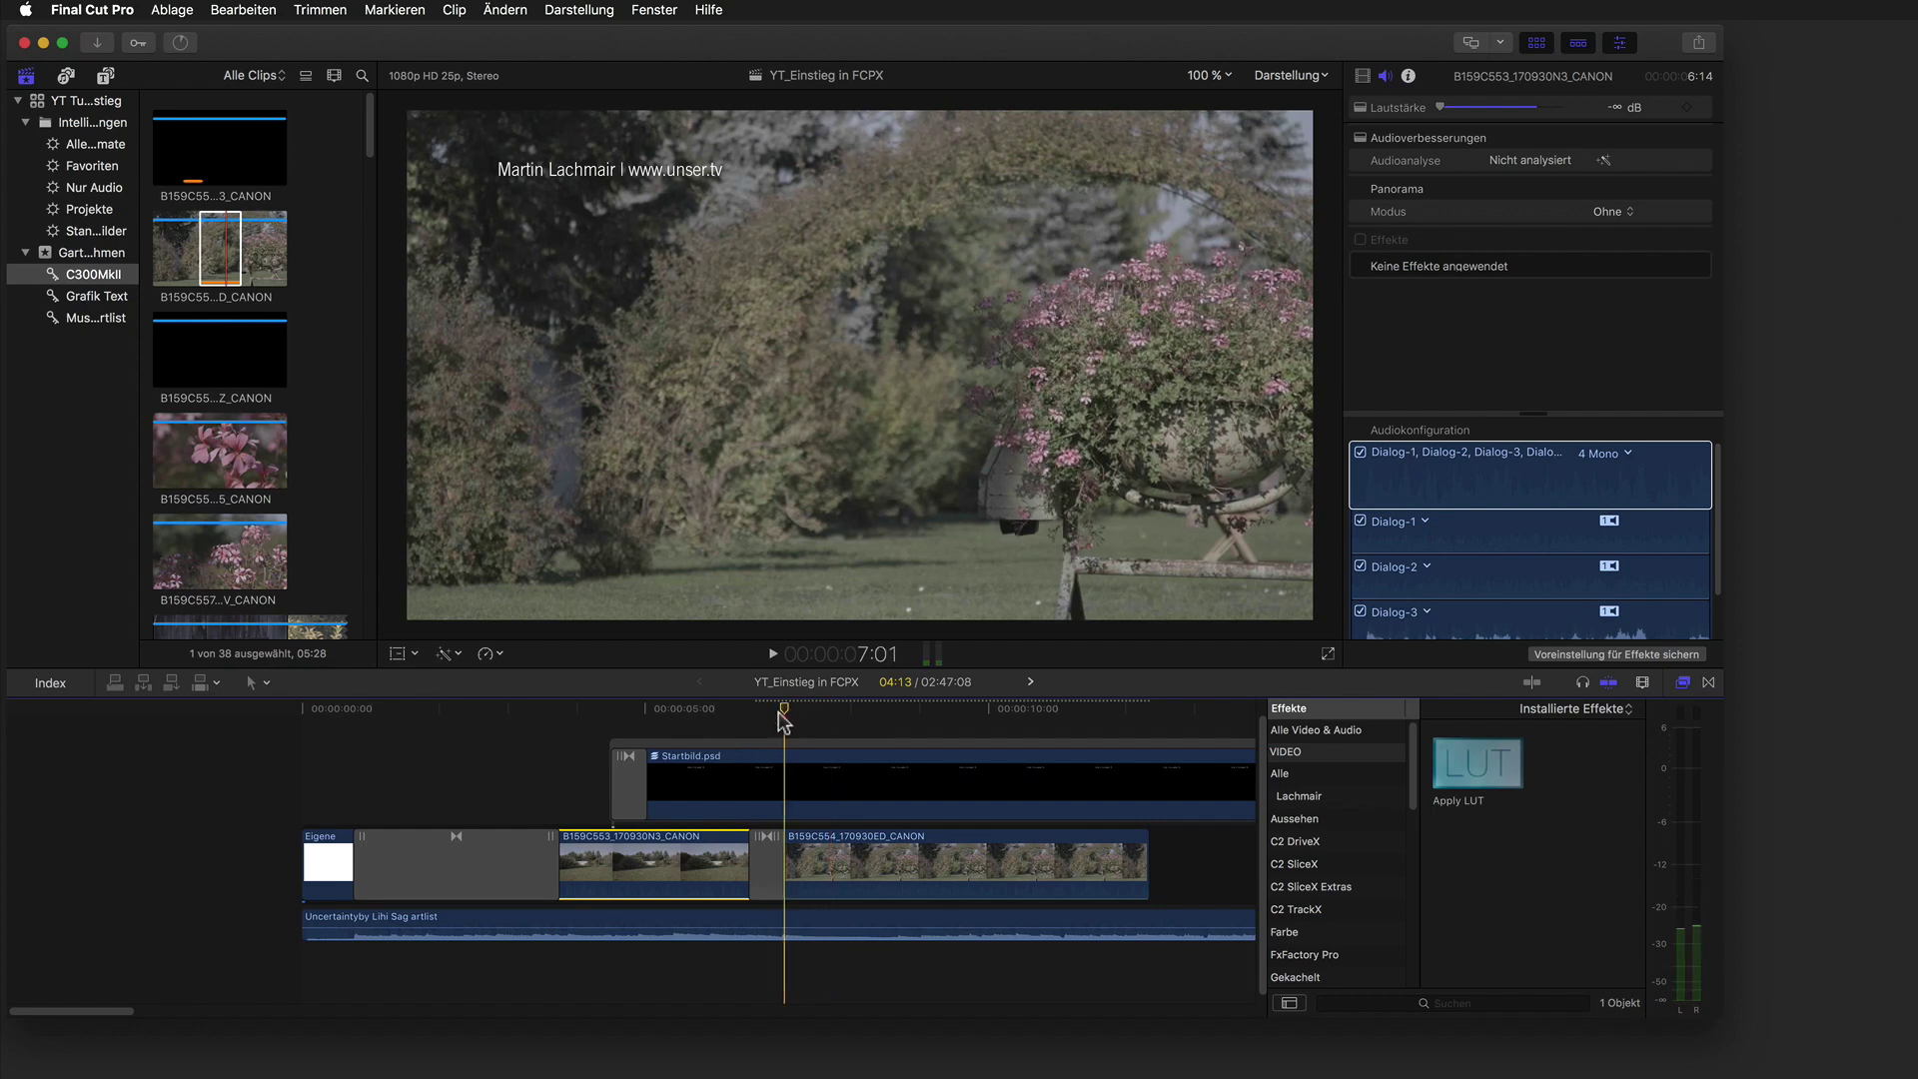
{"action": "left_click", "coordinate": [794, 790]}
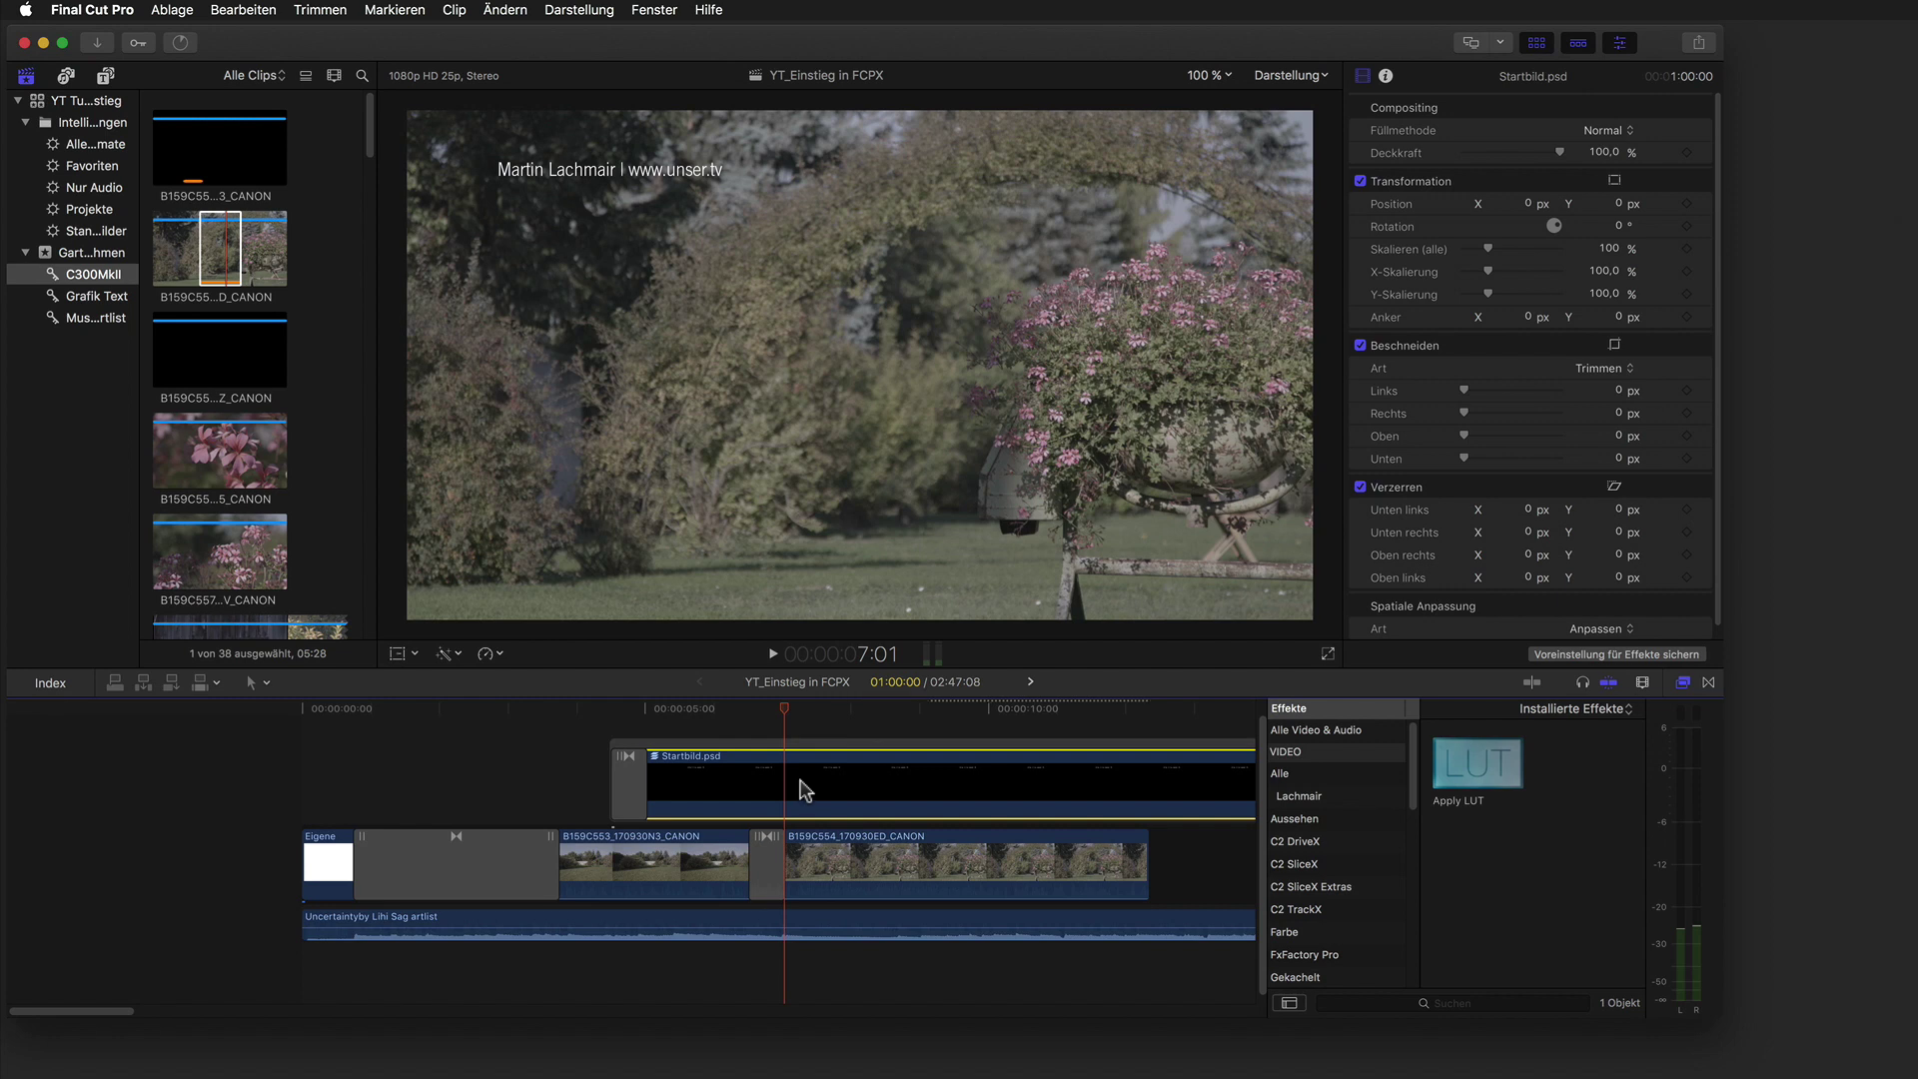
Blade Startbild.psd at 7:01, open the right piece and enable its 'FCPX – Ein Einstieg' layer.
{"action": "key", "text": "super+b"}
{"action": "left_click", "coordinate": [808, 789]}
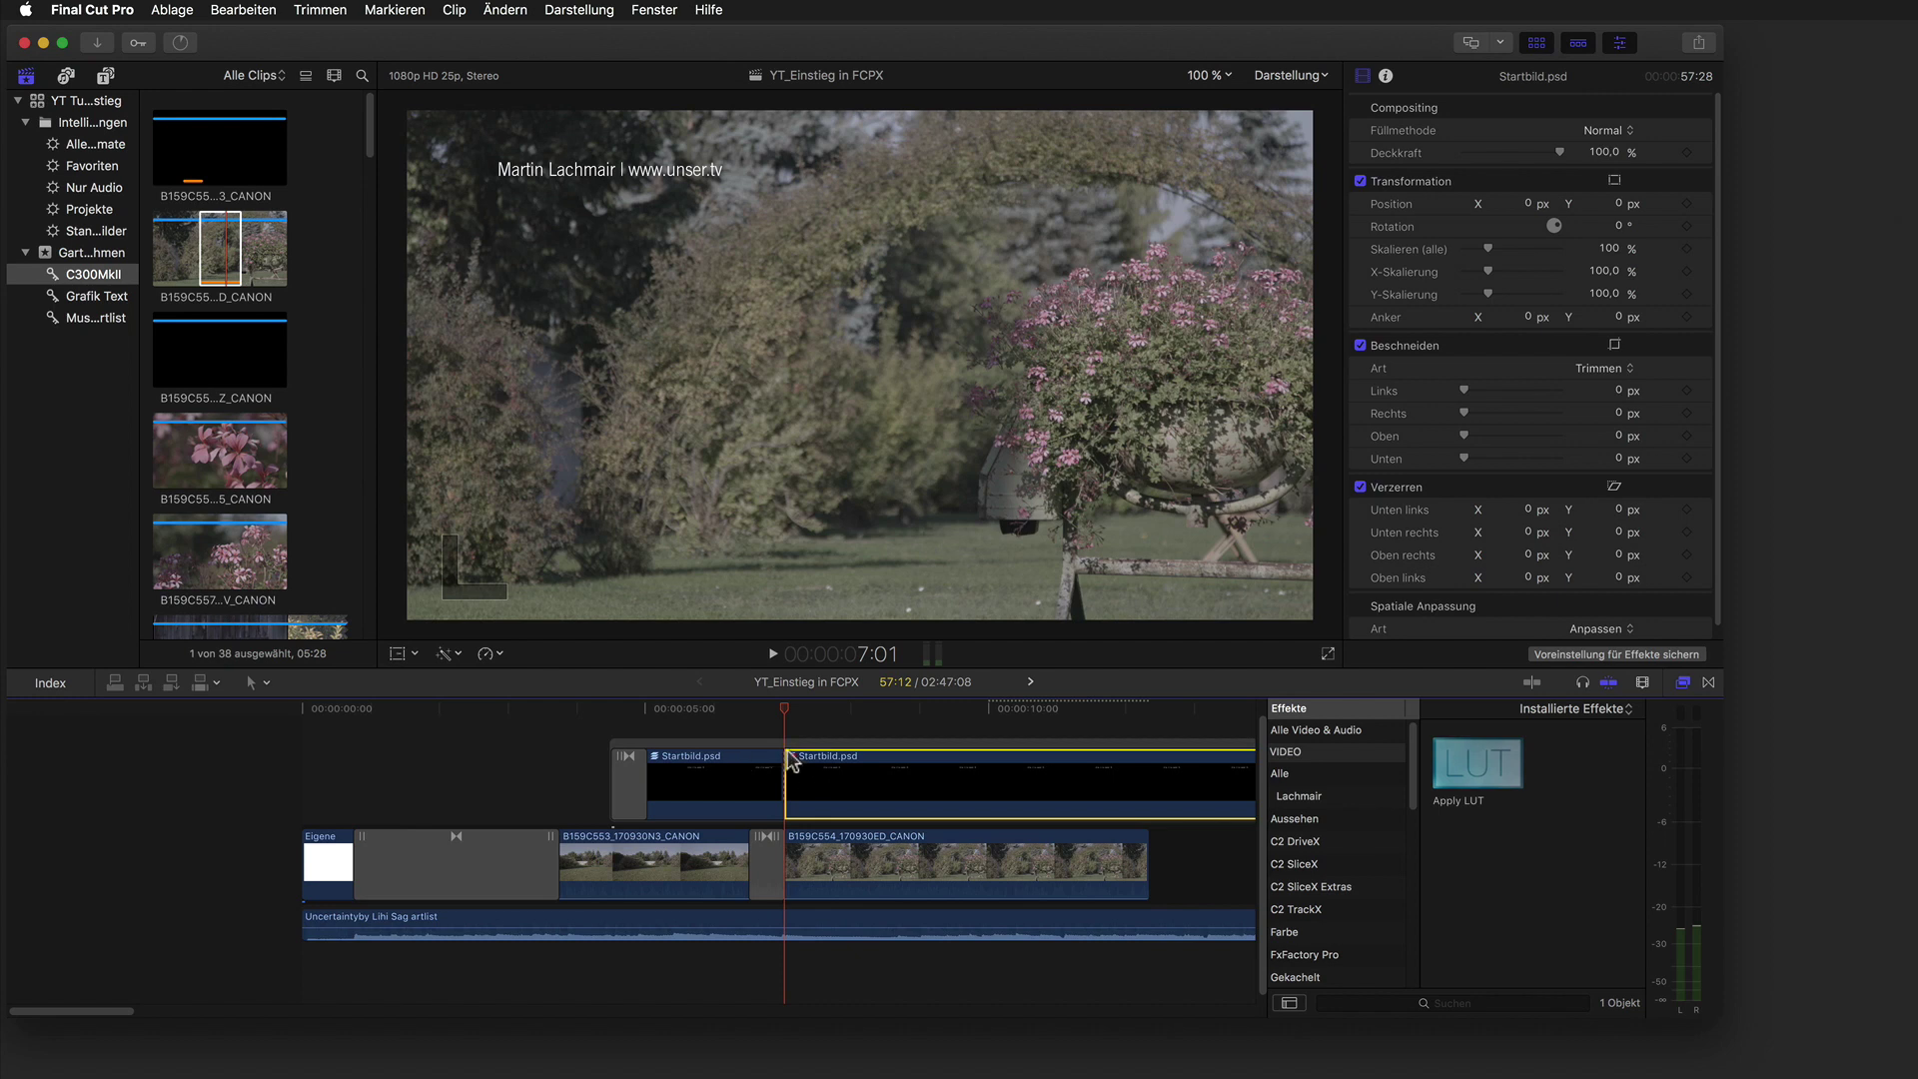
{"action": "double_click", "coordinate": [789, 760]}
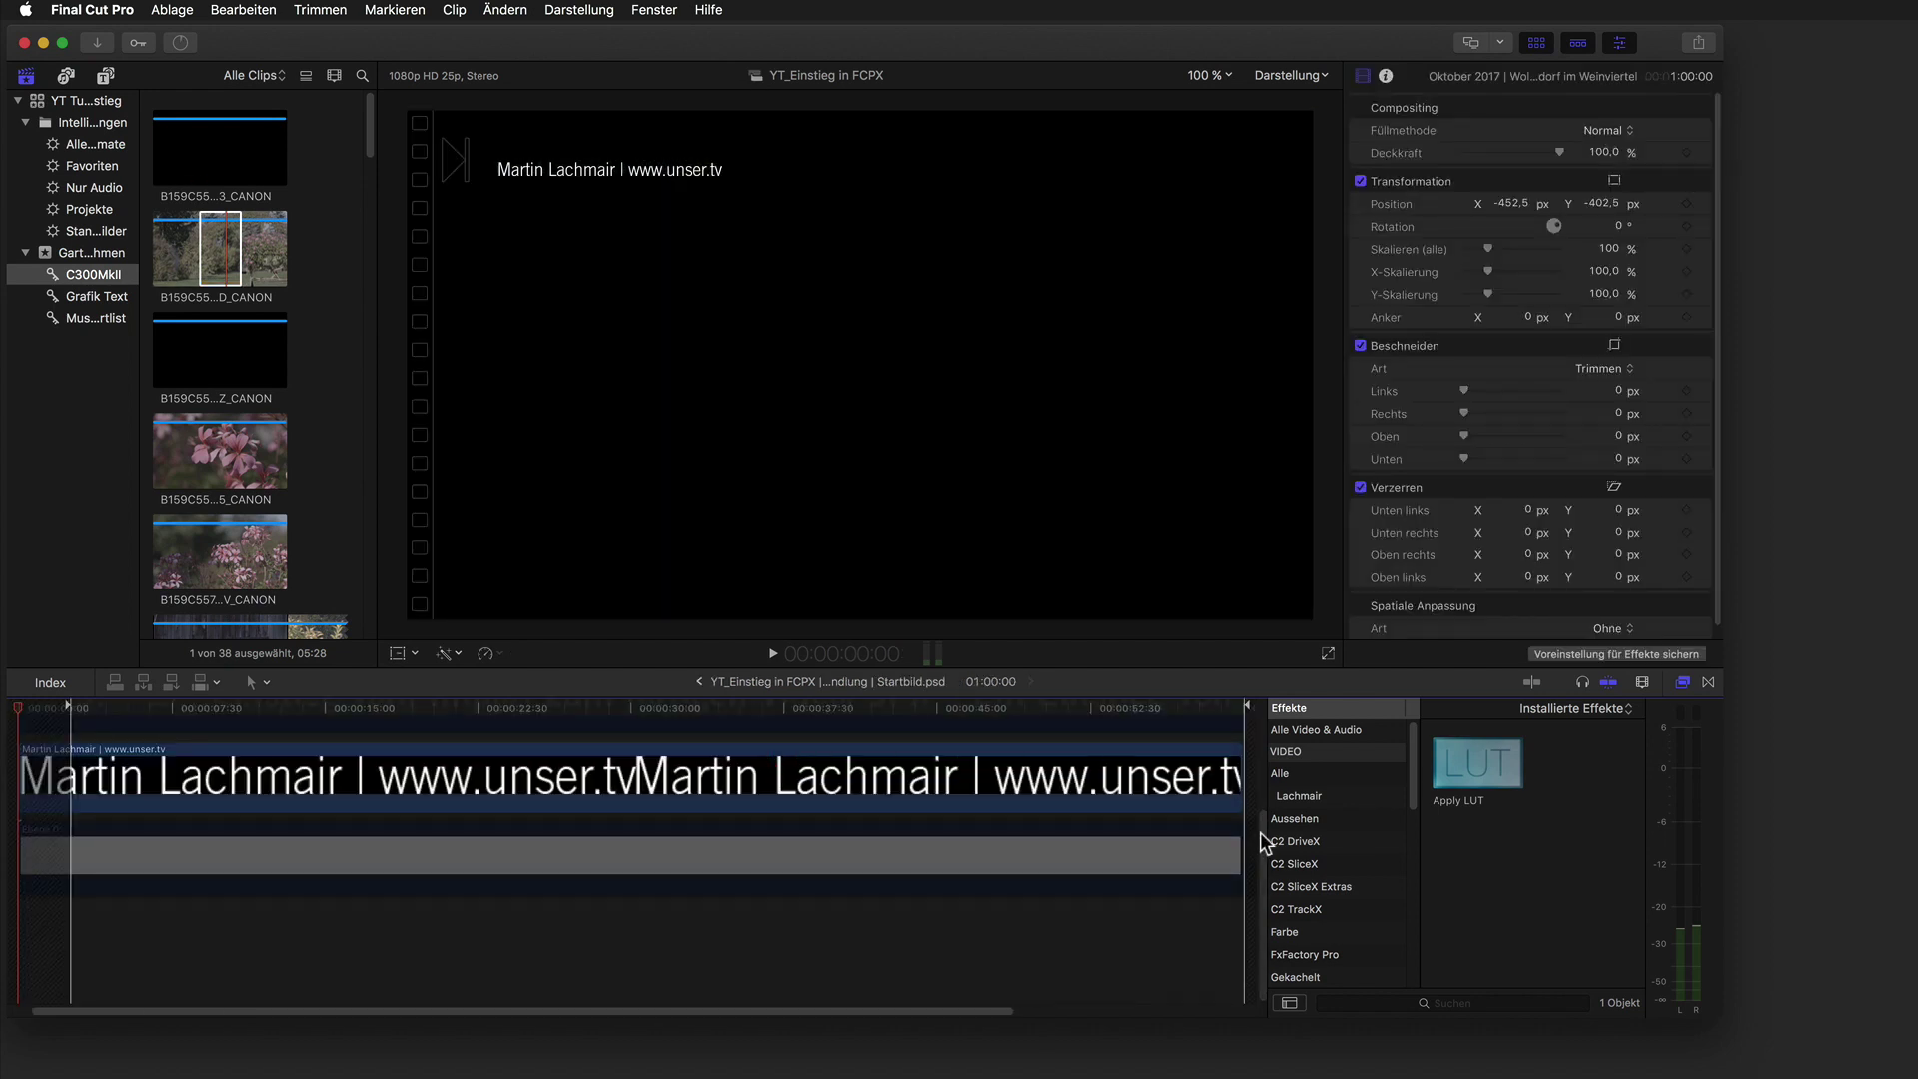
{"action": "scroll", "coordinate": [1261, 831], "scroll_direction": "up", "scroll_amount": 5}
{"action": "left_click", "coordinate": [296, 868]}
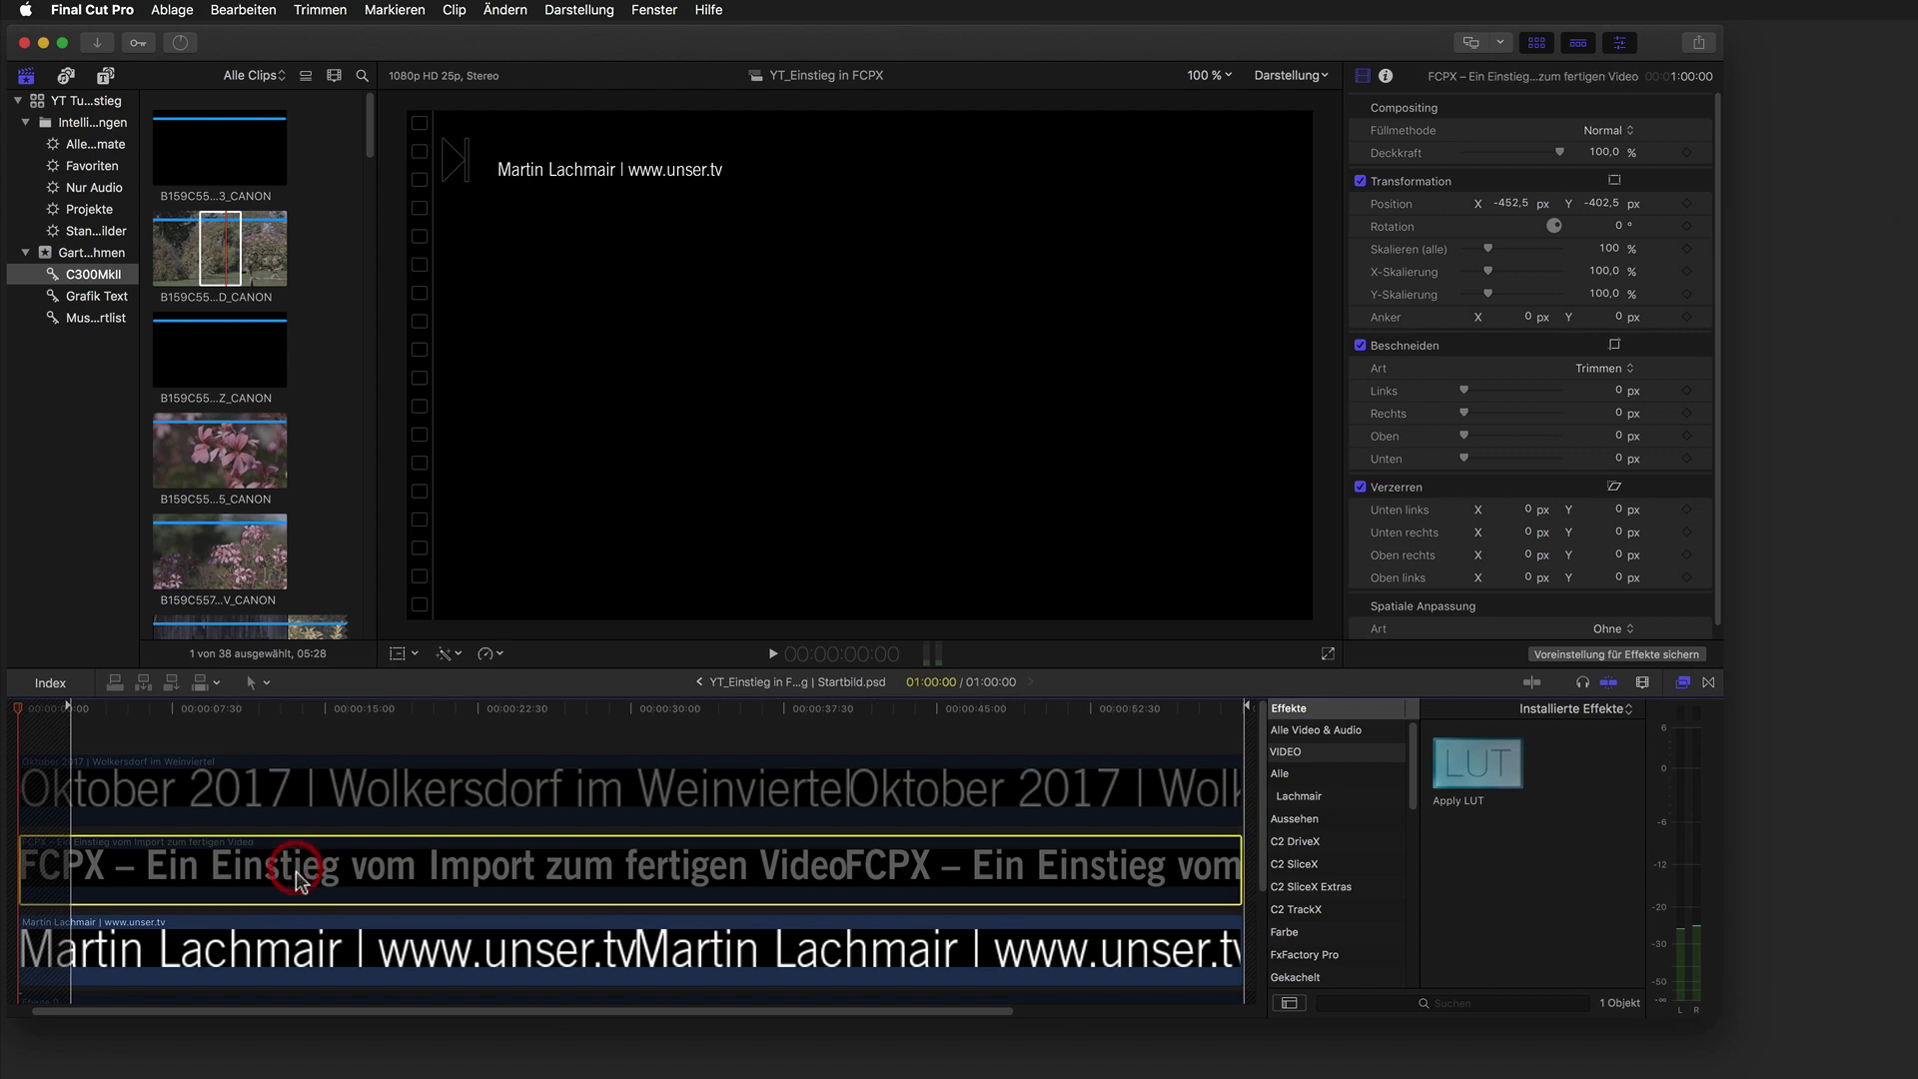
{"action": "key", "text": "v"}
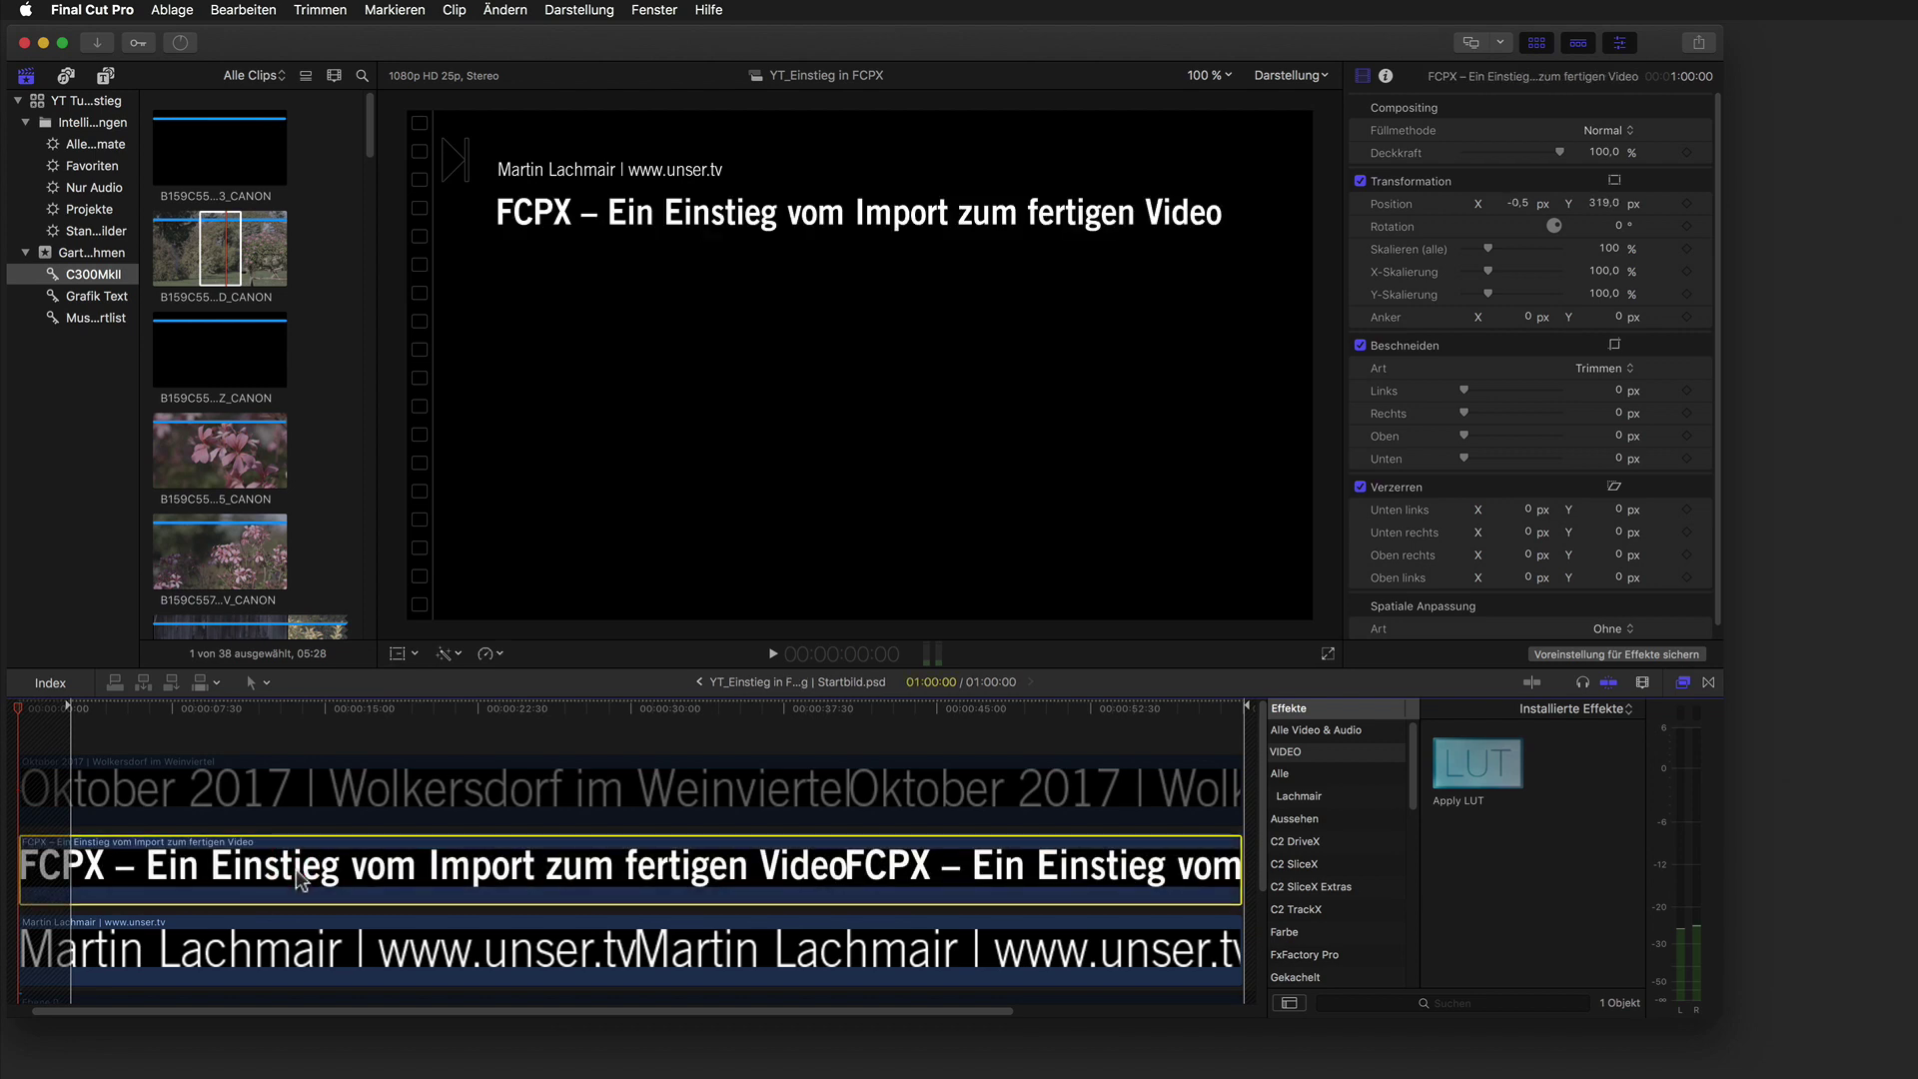
Back in the project, play the Startbild.psd pieces to check when the title appears.
{"action": "left_click", "coordinate": [700, 682]}
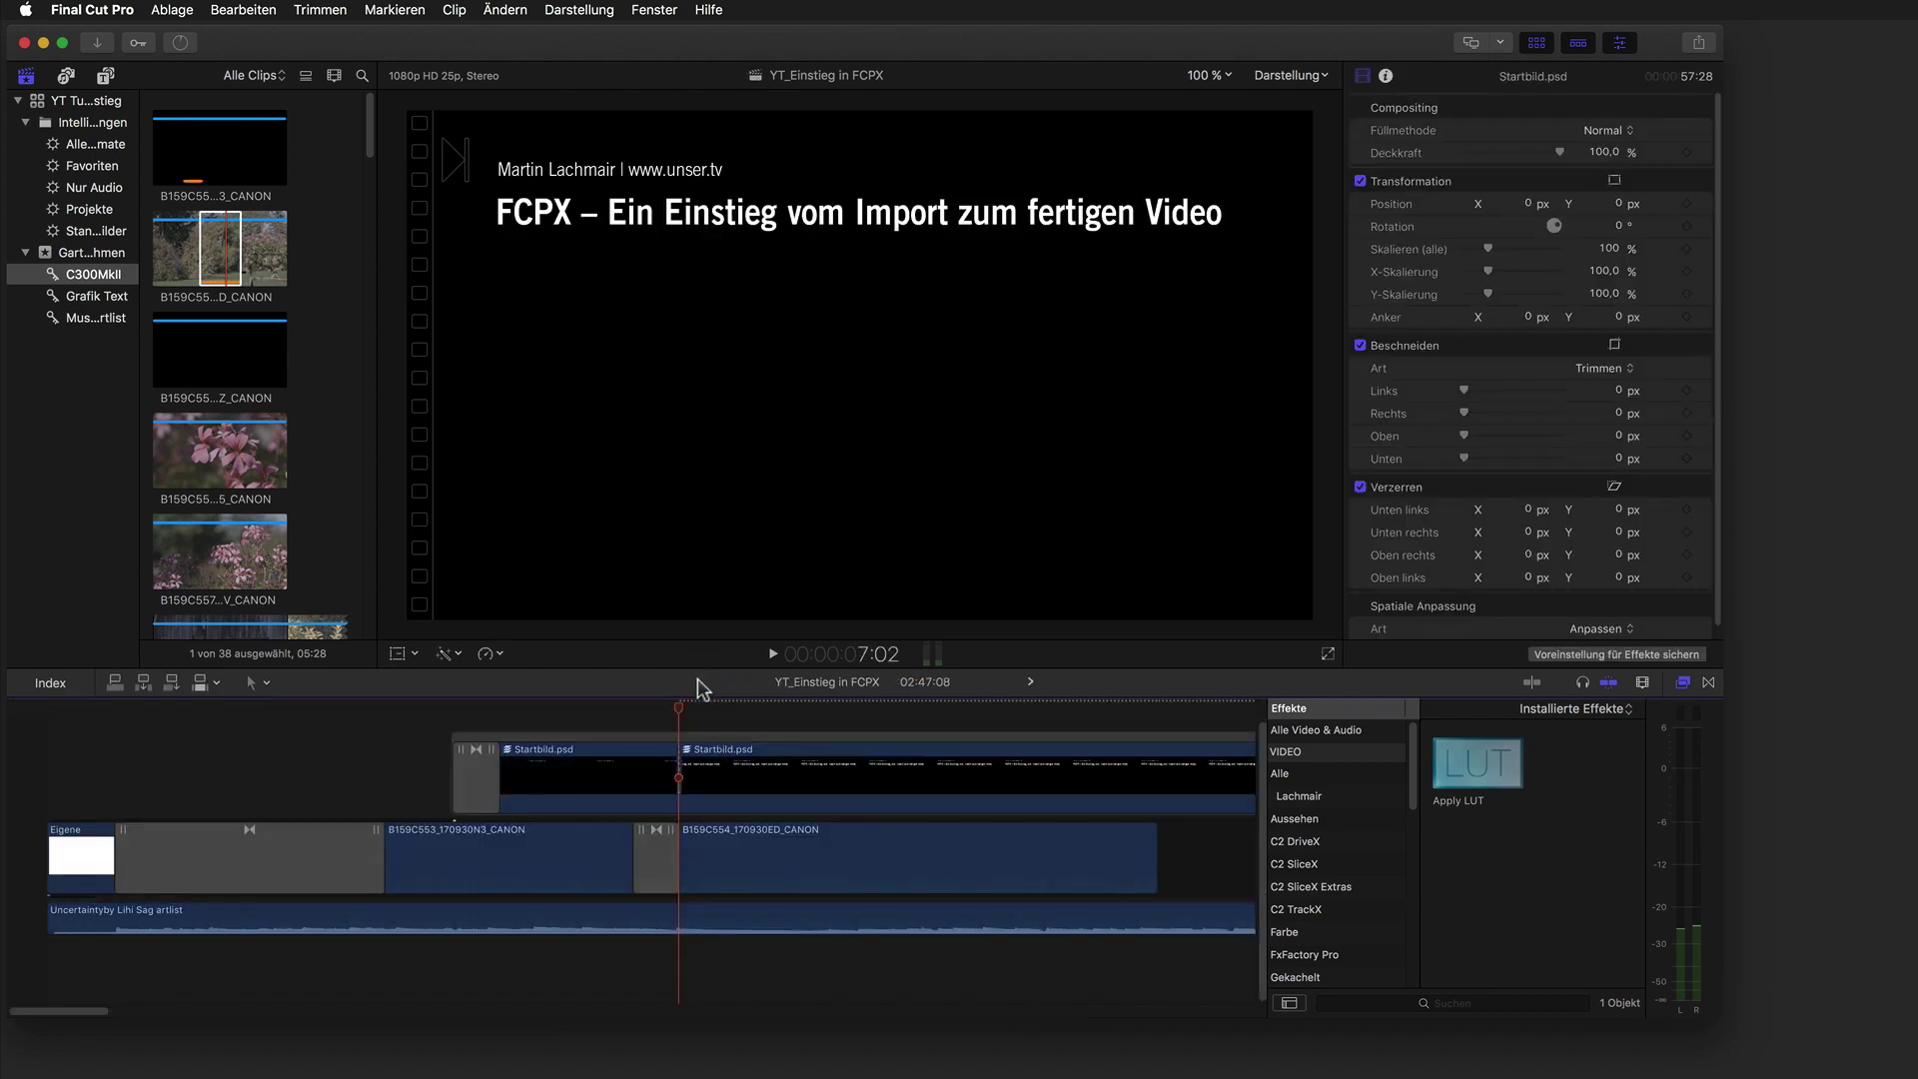
{"action": "left_click", "coordinate": [678, 708]}
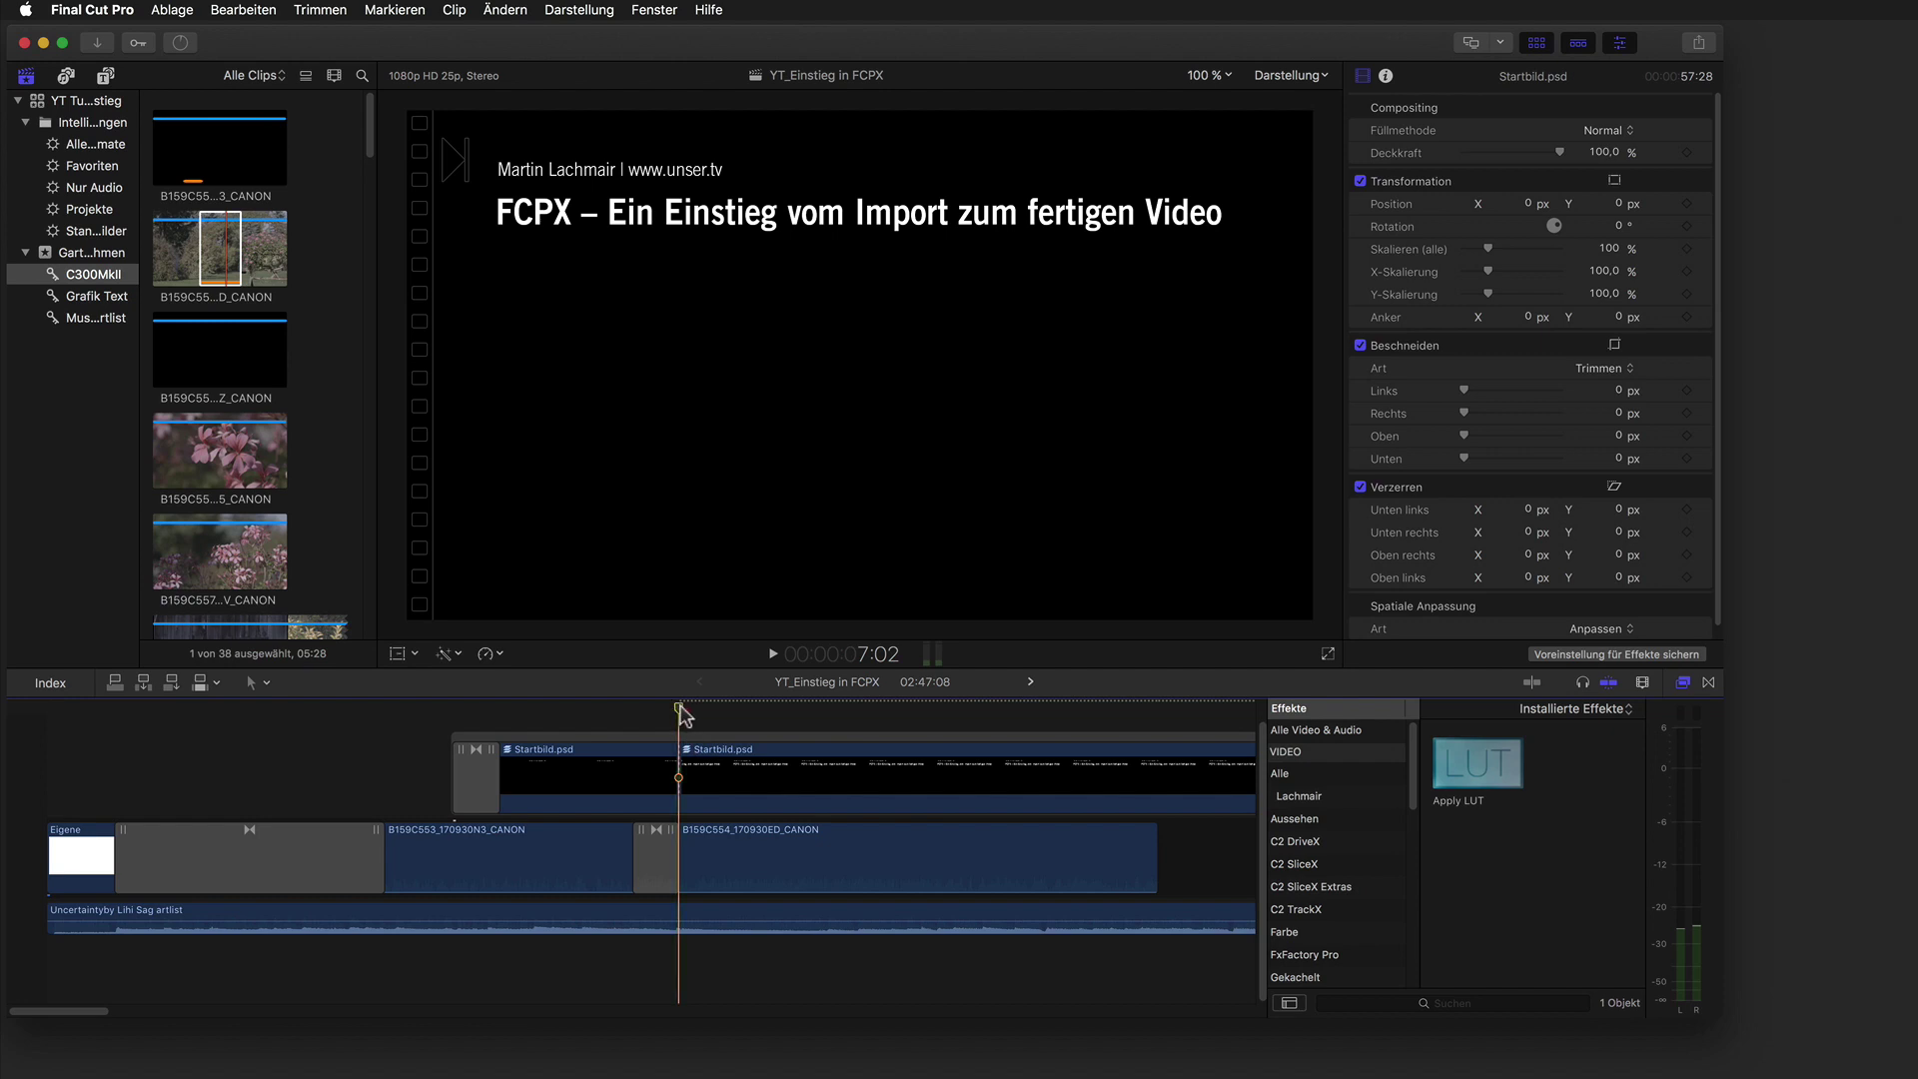
{"action": "left_click", "coordinate": [709, 787]}
{"action": "left_click", "coordinate": [632, 712]}
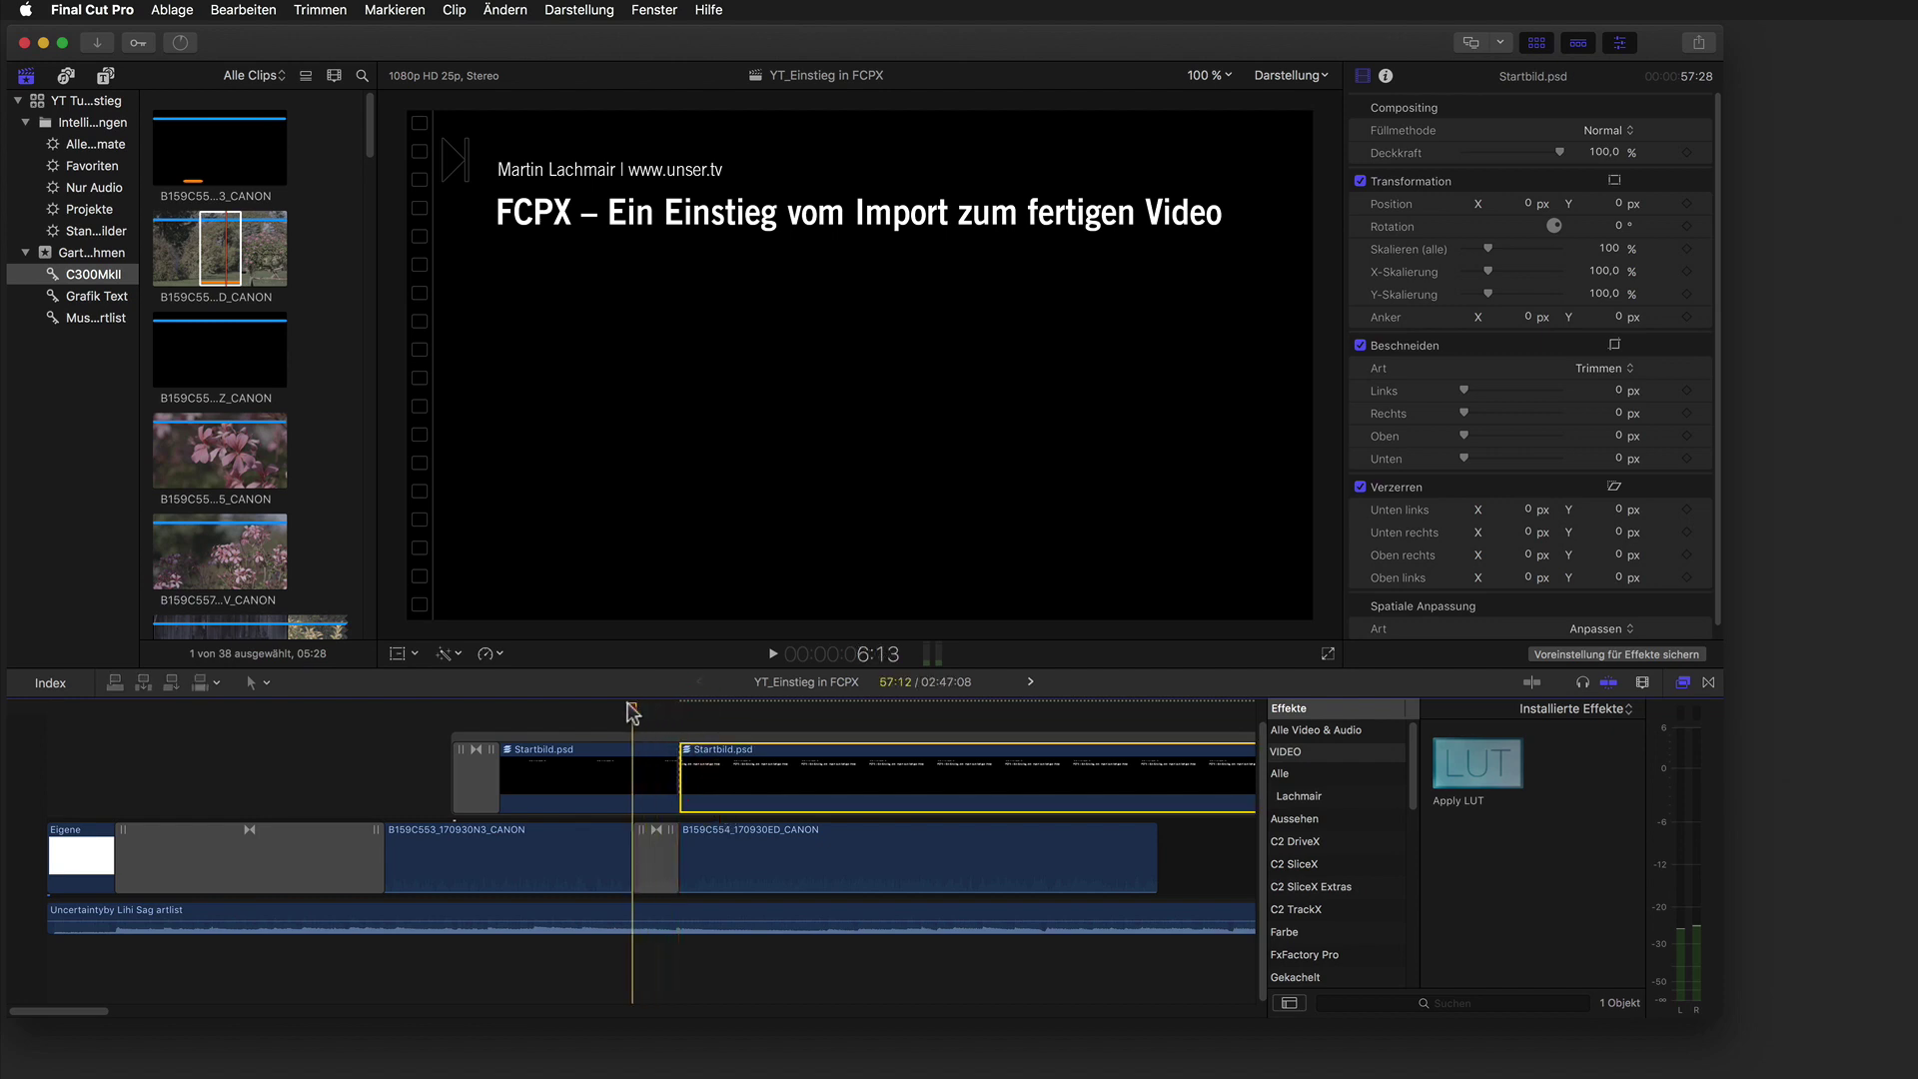
{"action": "left_click", "coordinate": [626, 787]}
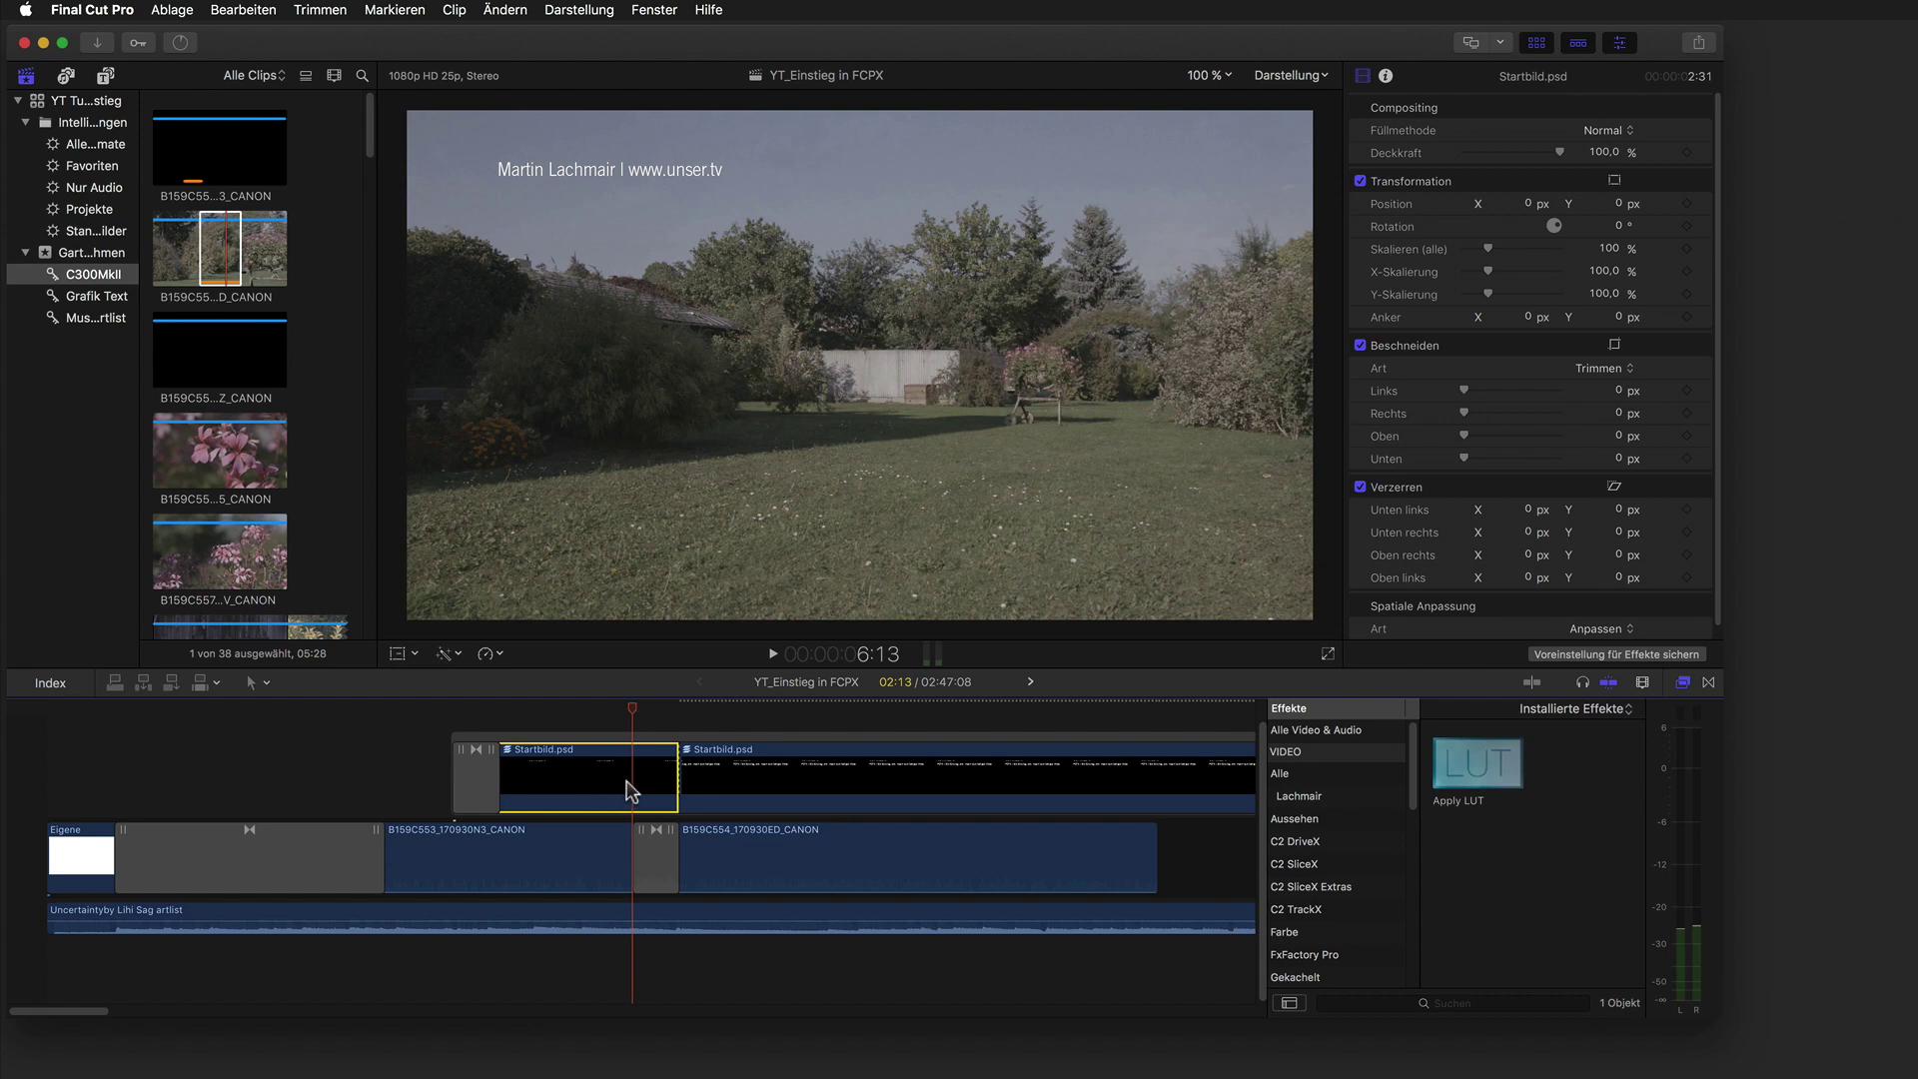
{"action": "key", "text": "space"}
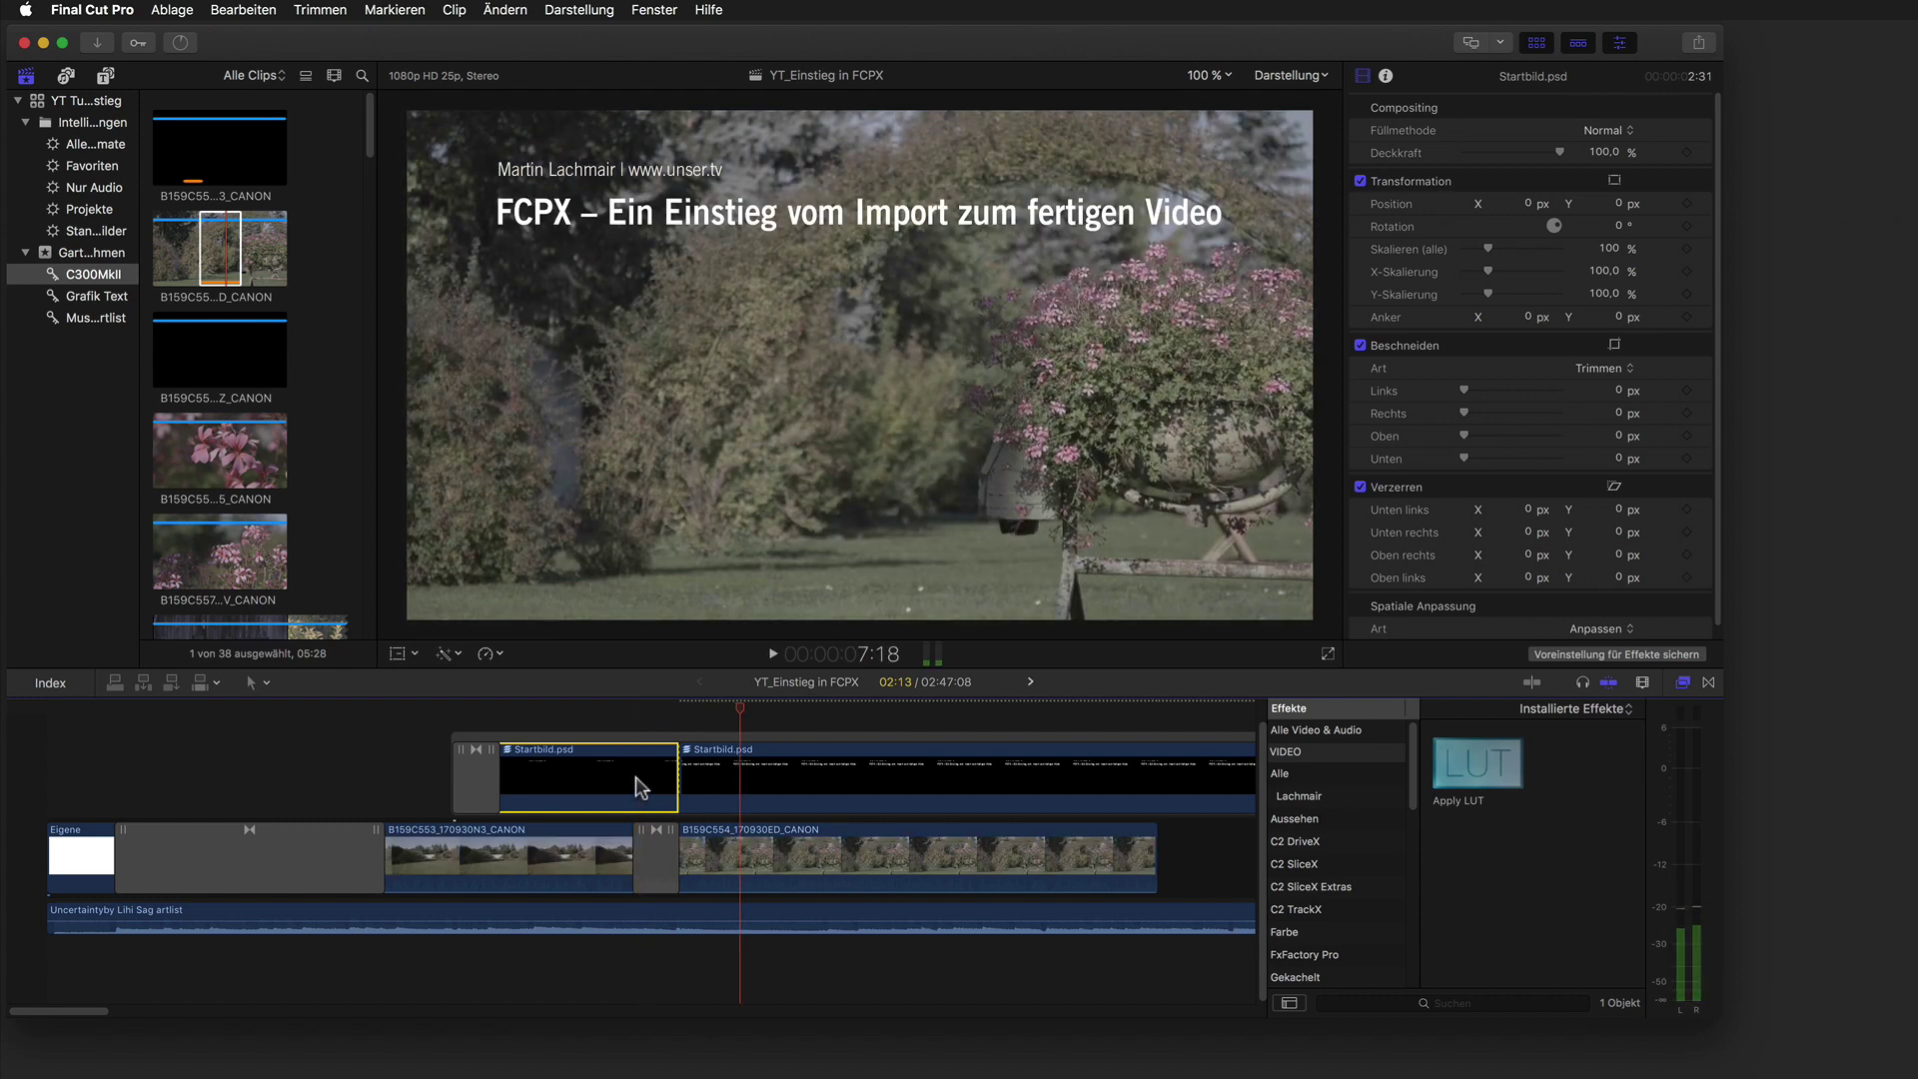
Add a Cross Dissolve at the Startbild.psd edit point and shorten it slightly.
{"action": "left_click", "coordinate": [684, 782]}
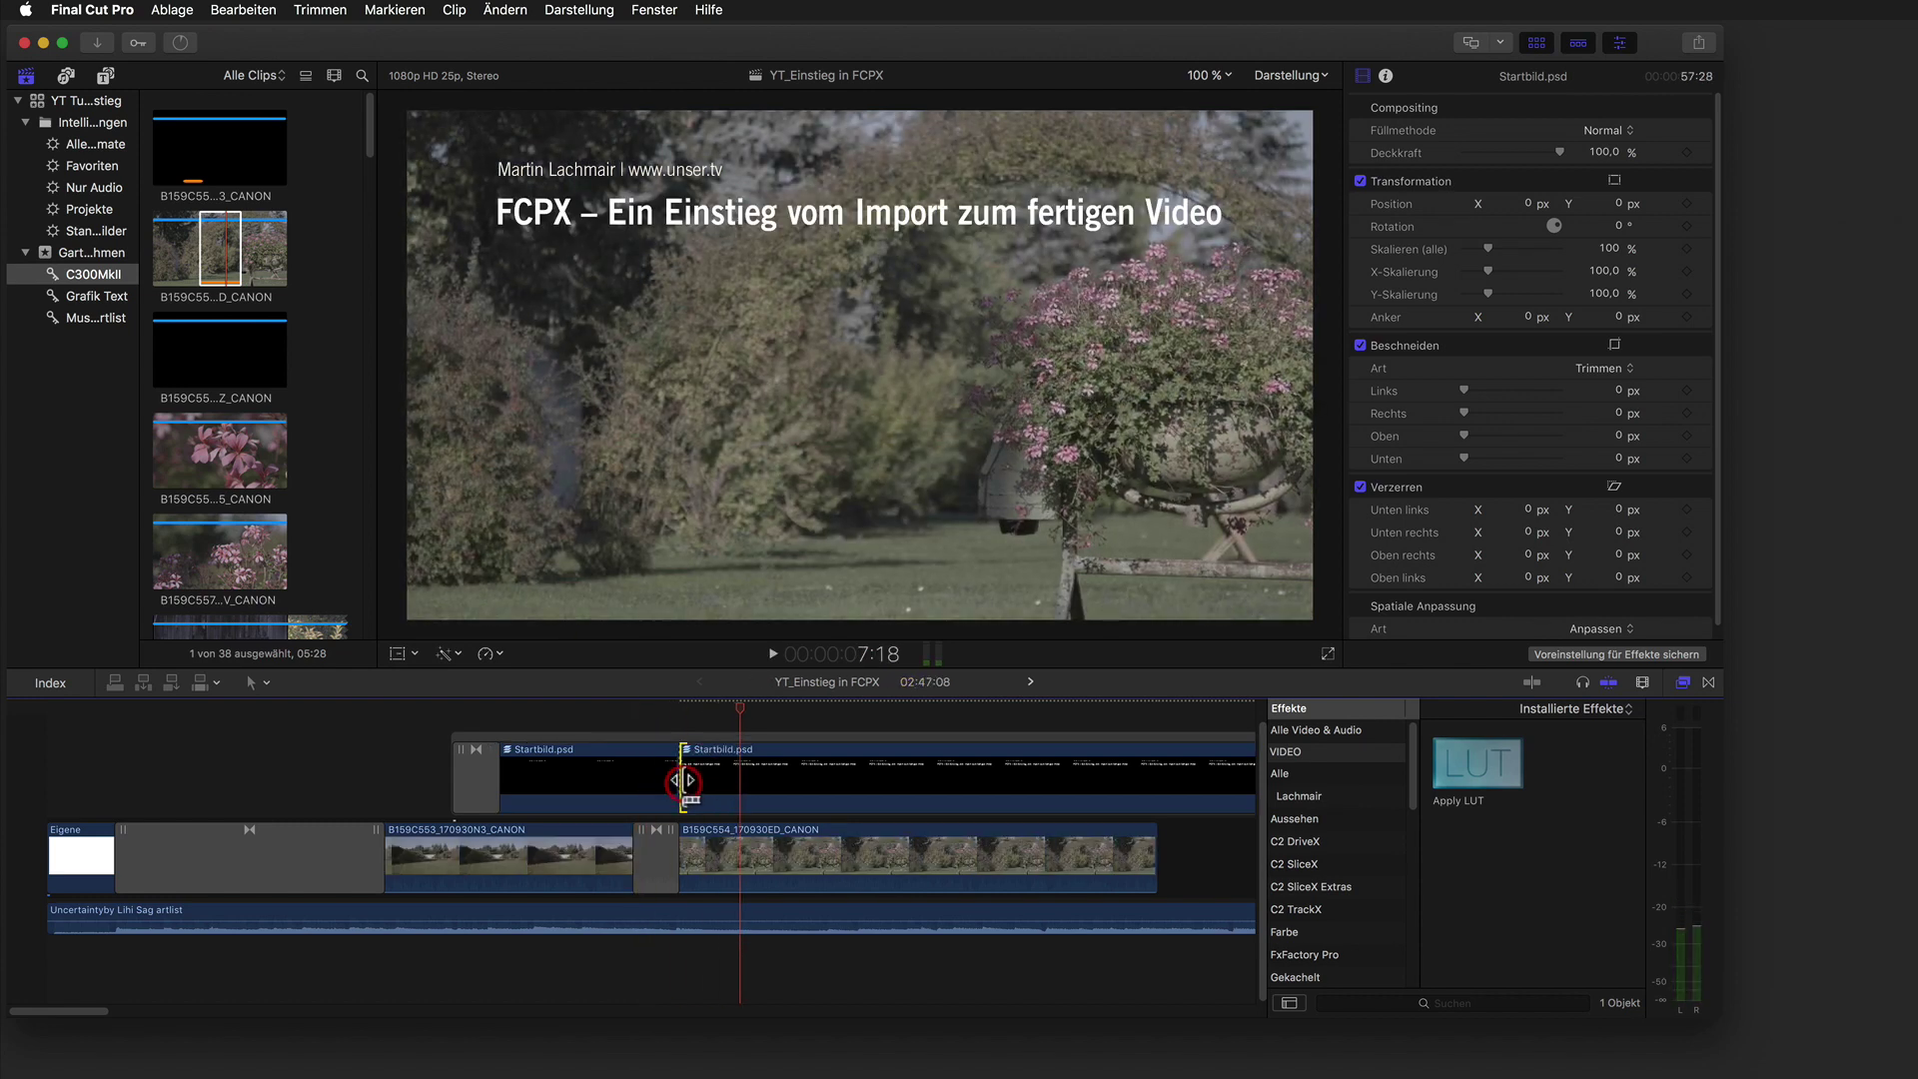
{"action": "key", "text": "super+t"}
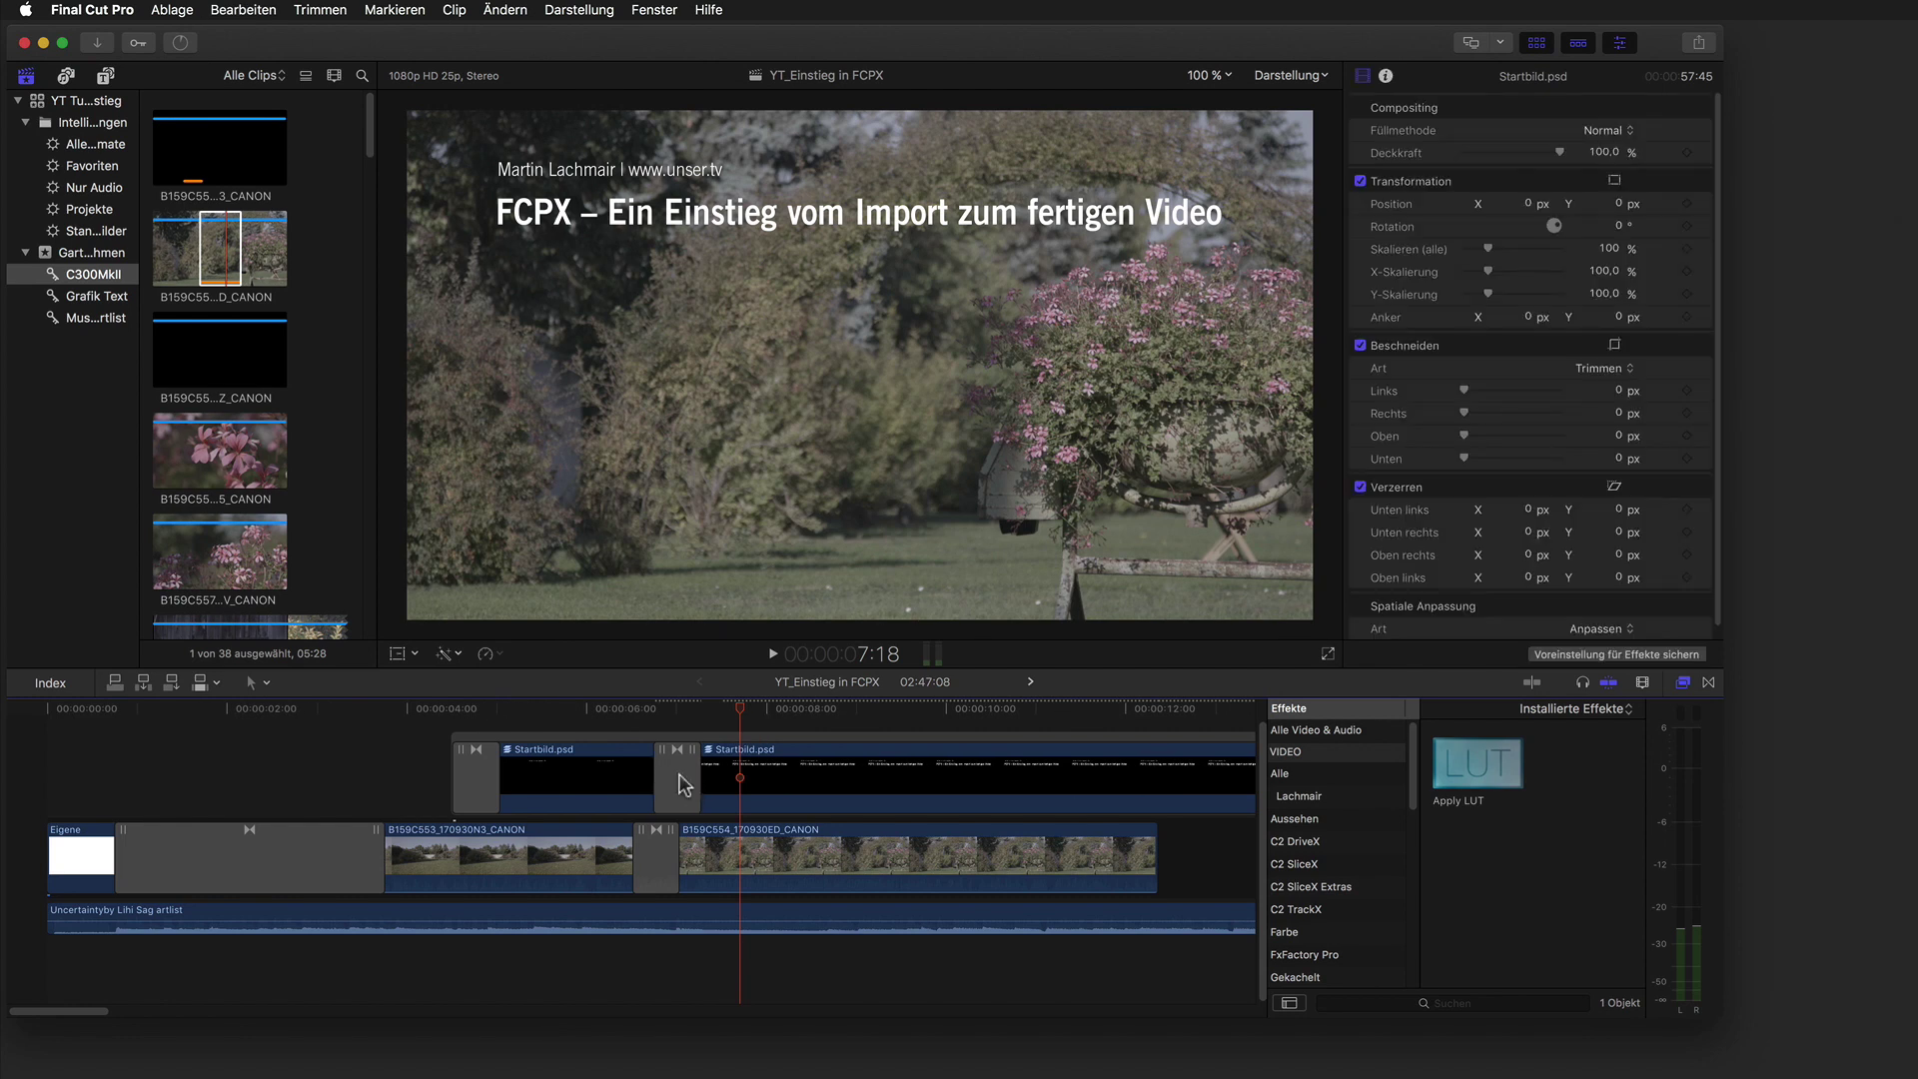
{"action": "left_click_drag", "start_coordinate": [693, 779], "coordinate": [689, 779]}
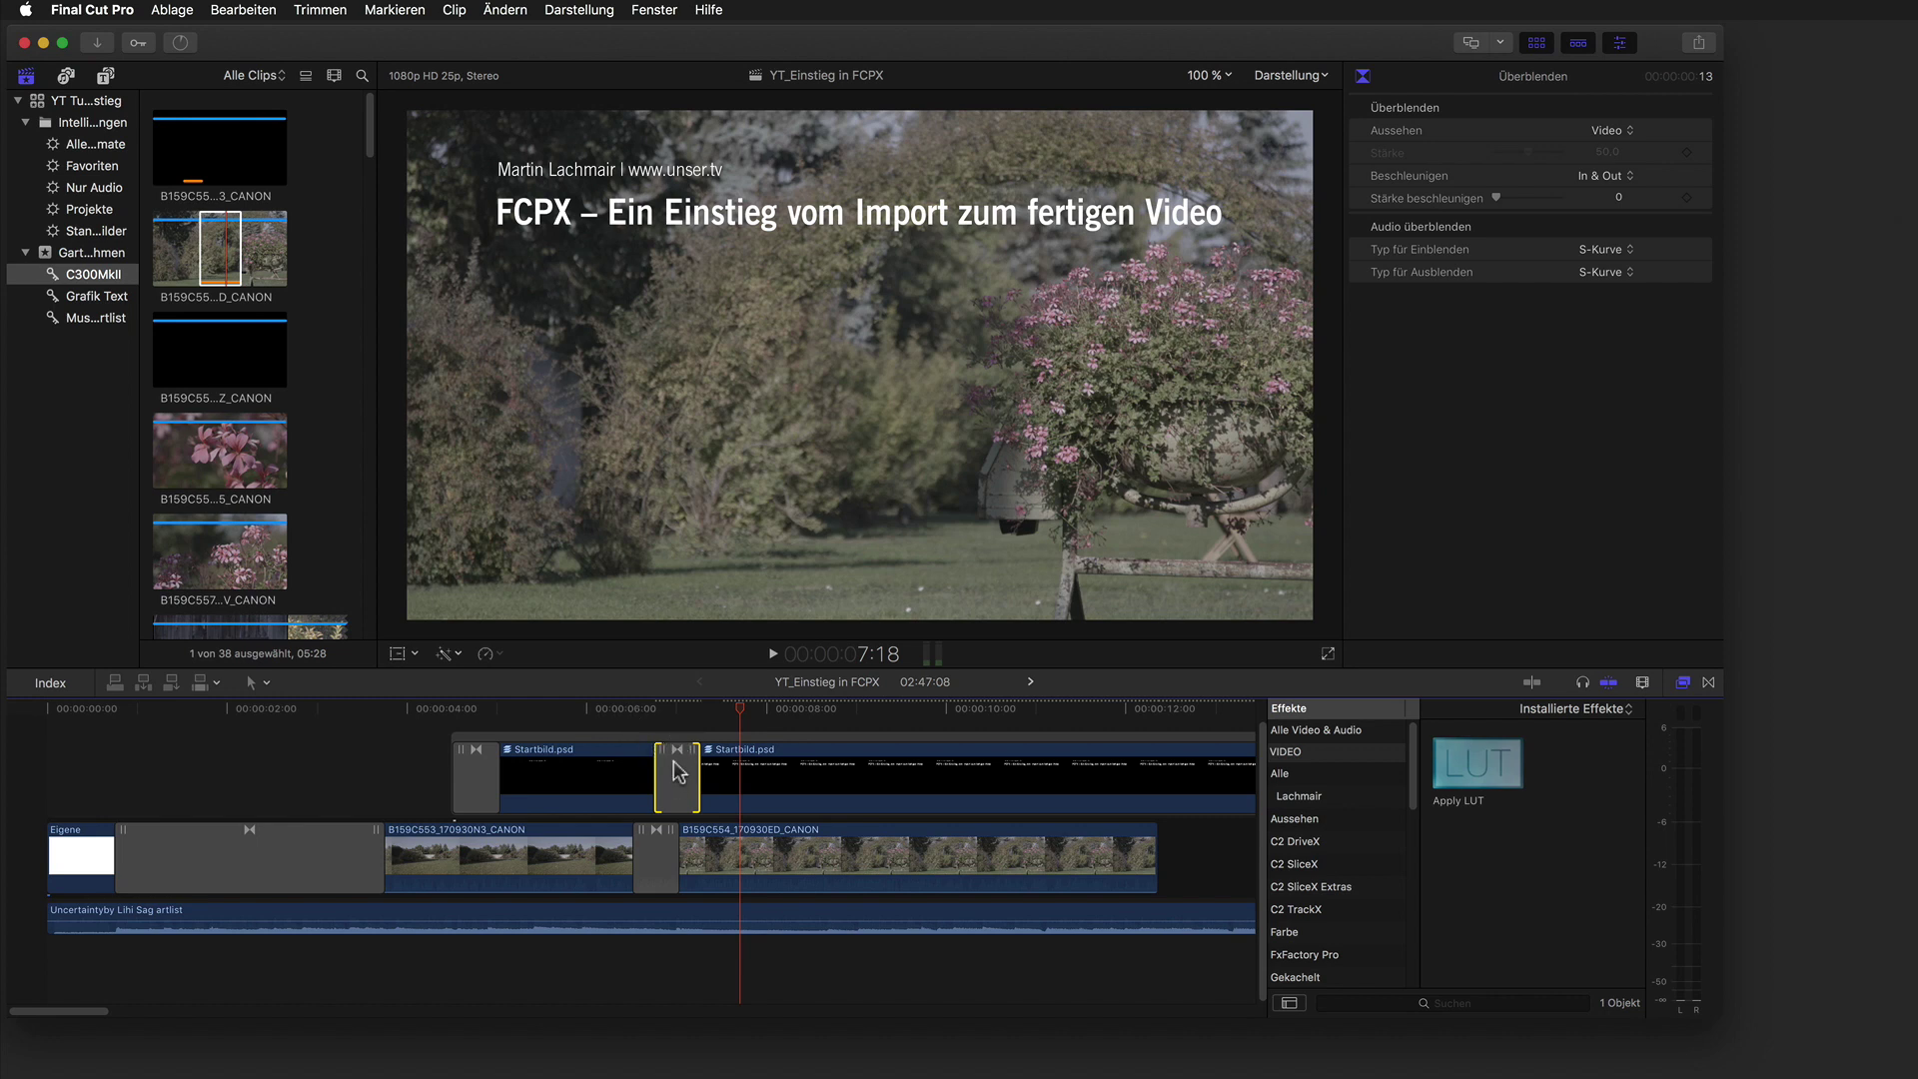
Trim the Startbild.psd edit point under the dissolve with the trim tool.
{"action": "left_click_drag", "start_coordinate": [671, 777], "coordinate": [676, 778]}
{"action": "left_click", "coordinate": [258, 683]}
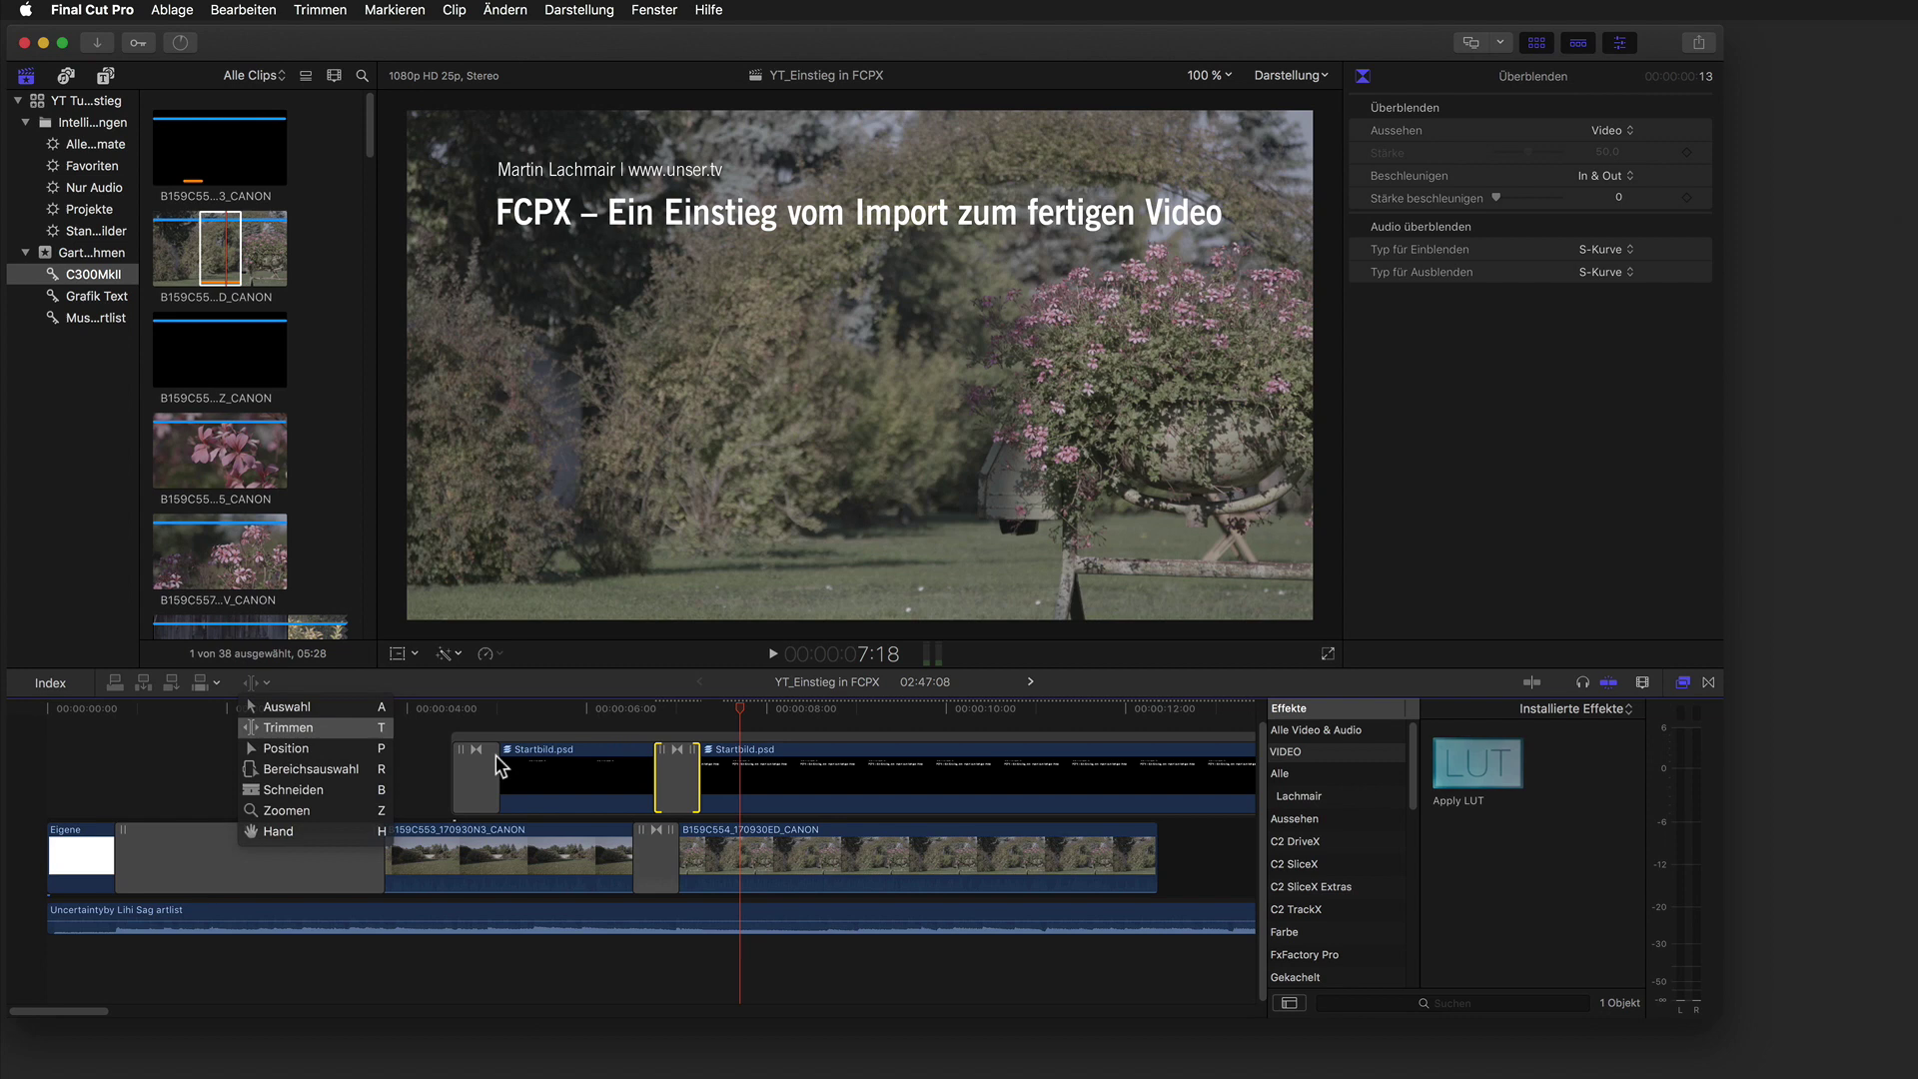
{"action": "left_click", "coordinate": [676, 777]}
{"action": "mouse_move", "coordinate": [677, 777]}
{"action": "left_mouse_down"}
{"action": "mouse_move", "coordinate": [655, 772]}
{"action": "mouse_move", "coordinate": [704, 772]}
{"action": "left_mouse_up"}
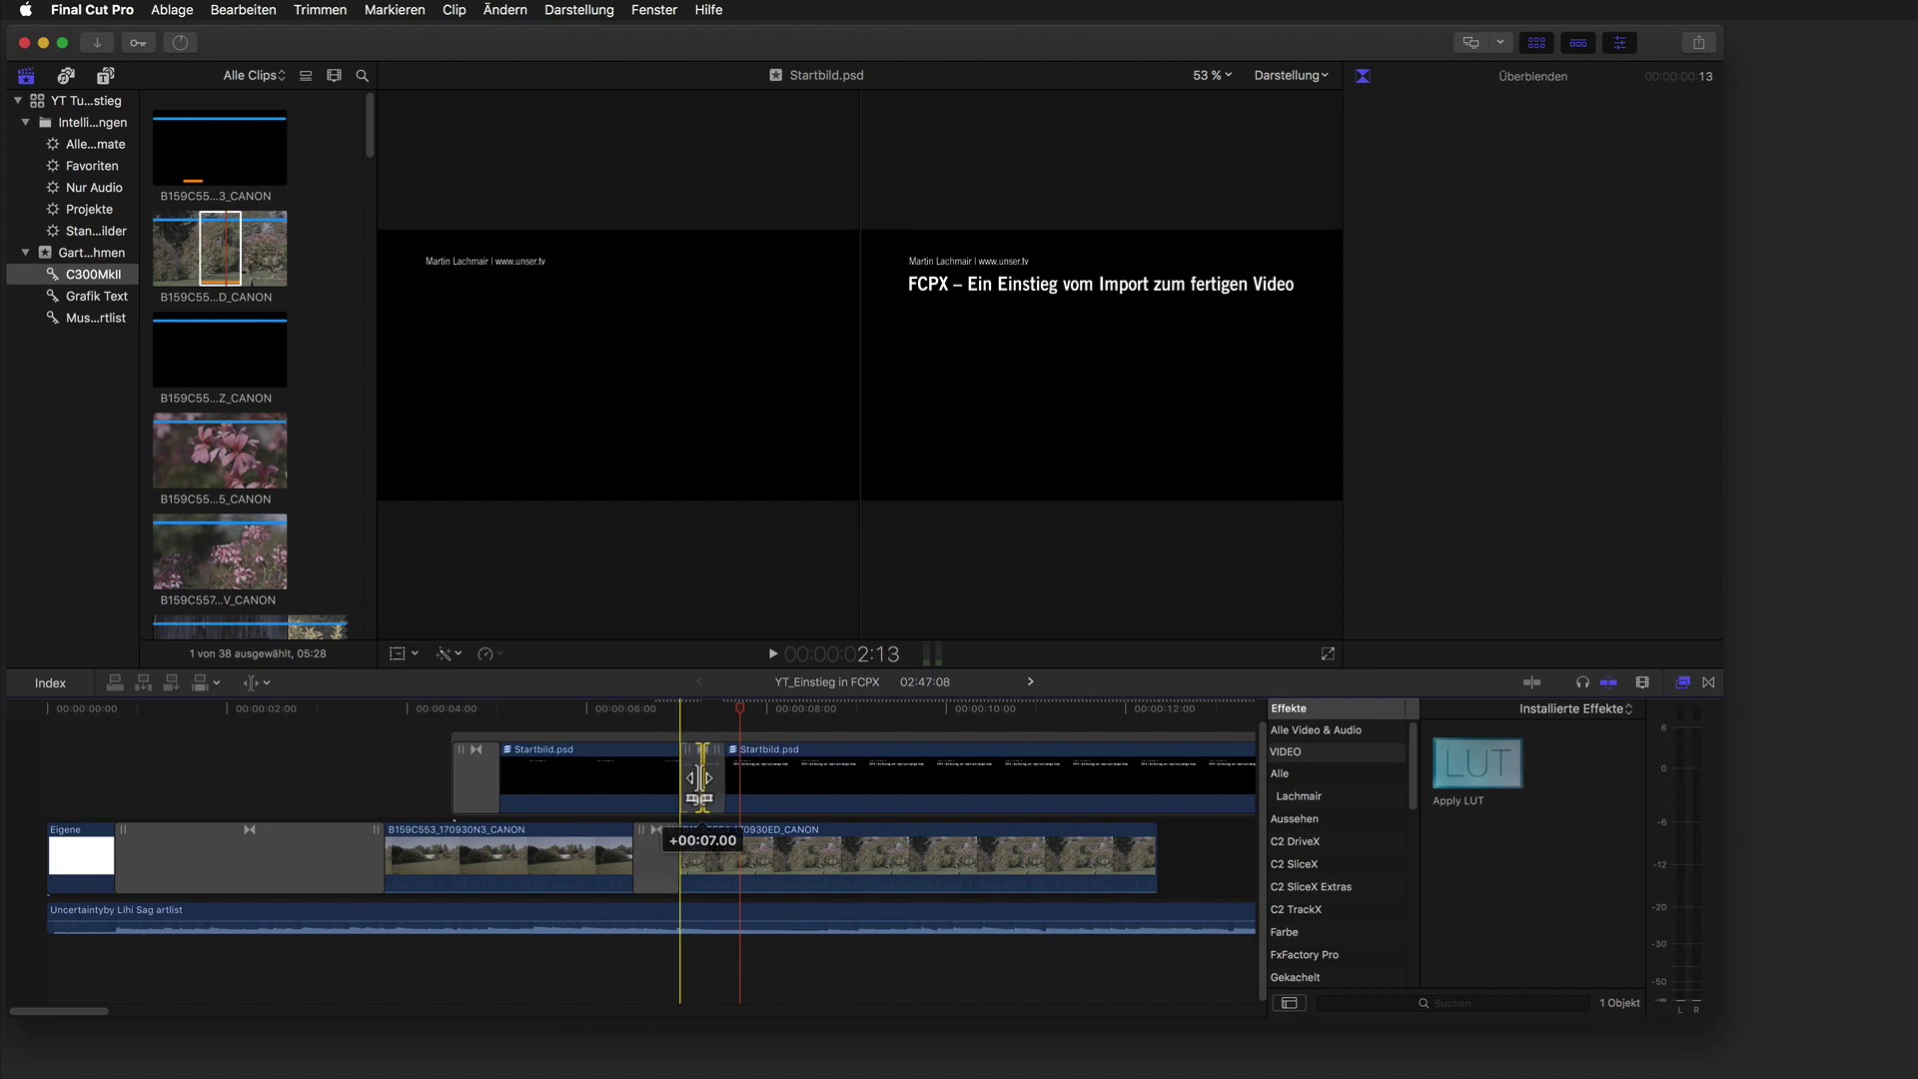
With the Select tool, review from about 3 seconds and drag the Startbild.psd edit later.
{"action": "key", "text": "a"}
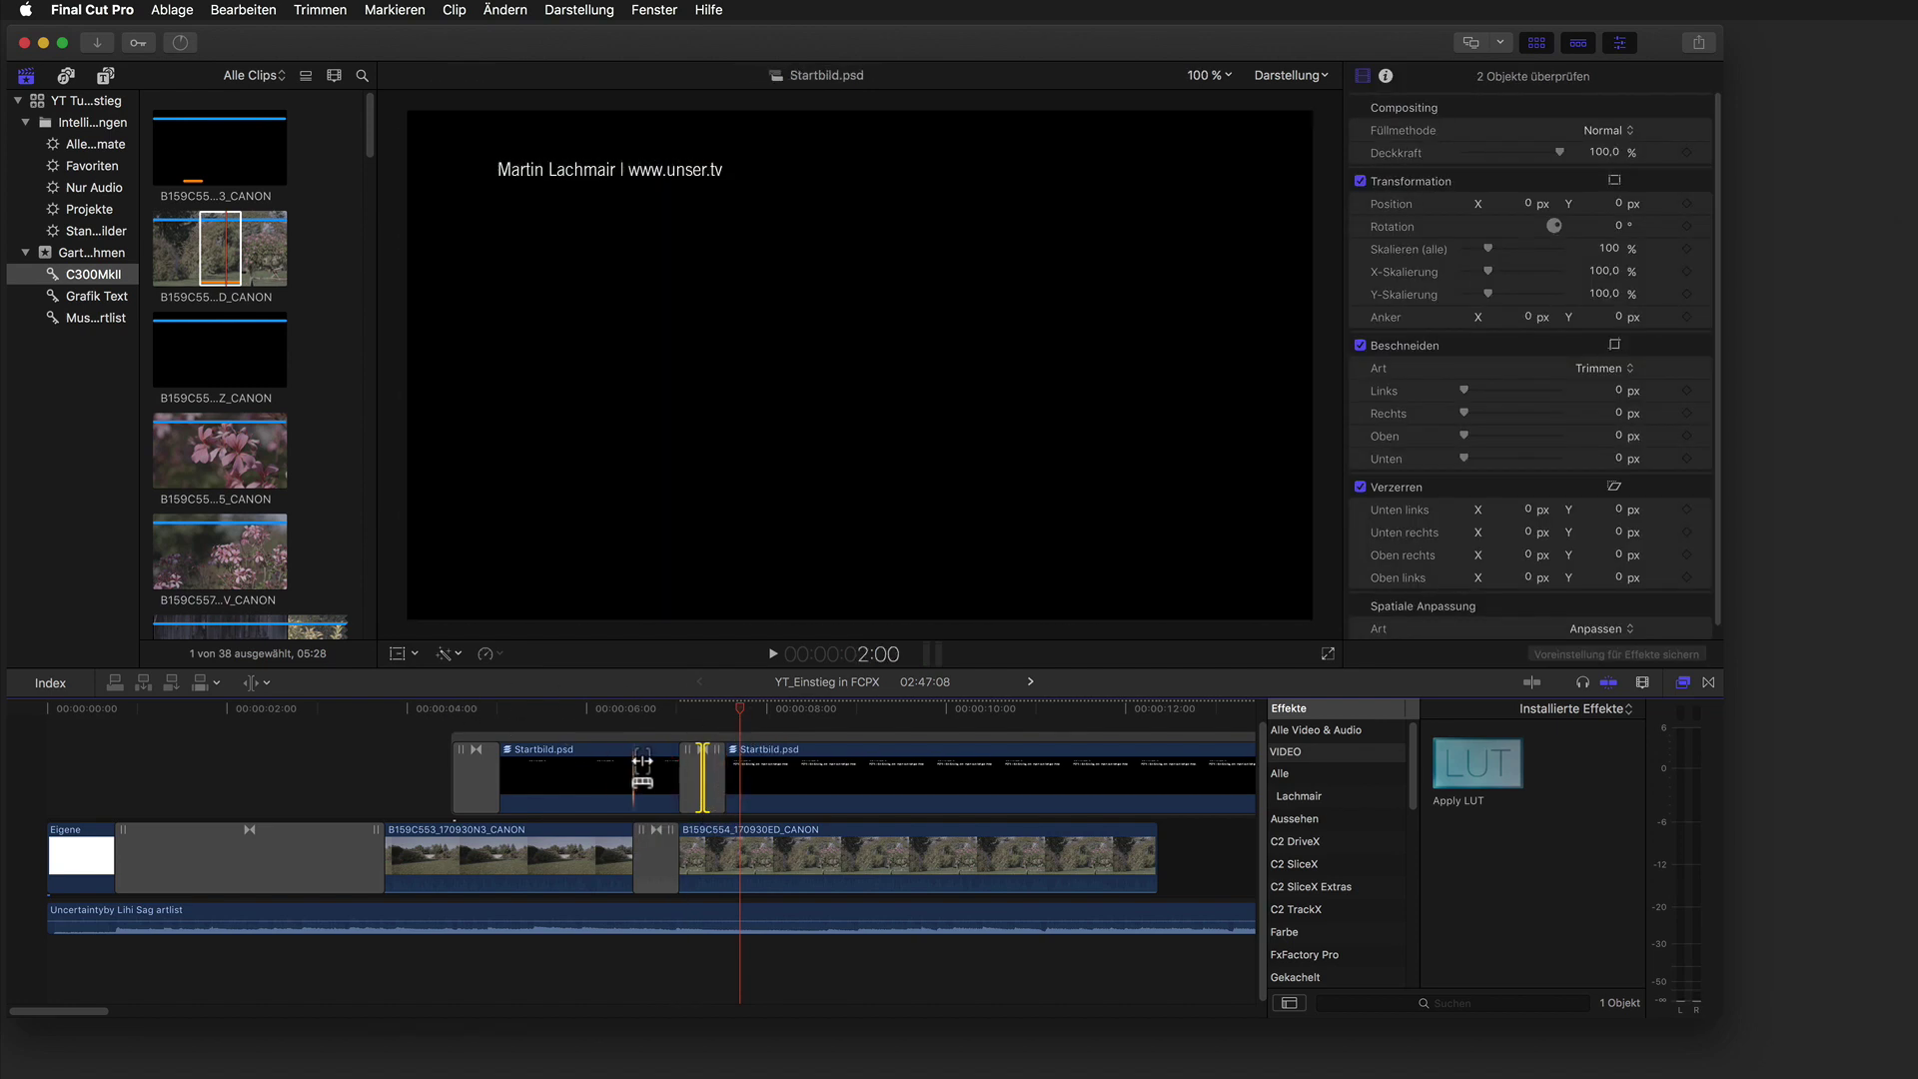
{"action": "left_click", "coordinate": [265, 684]}
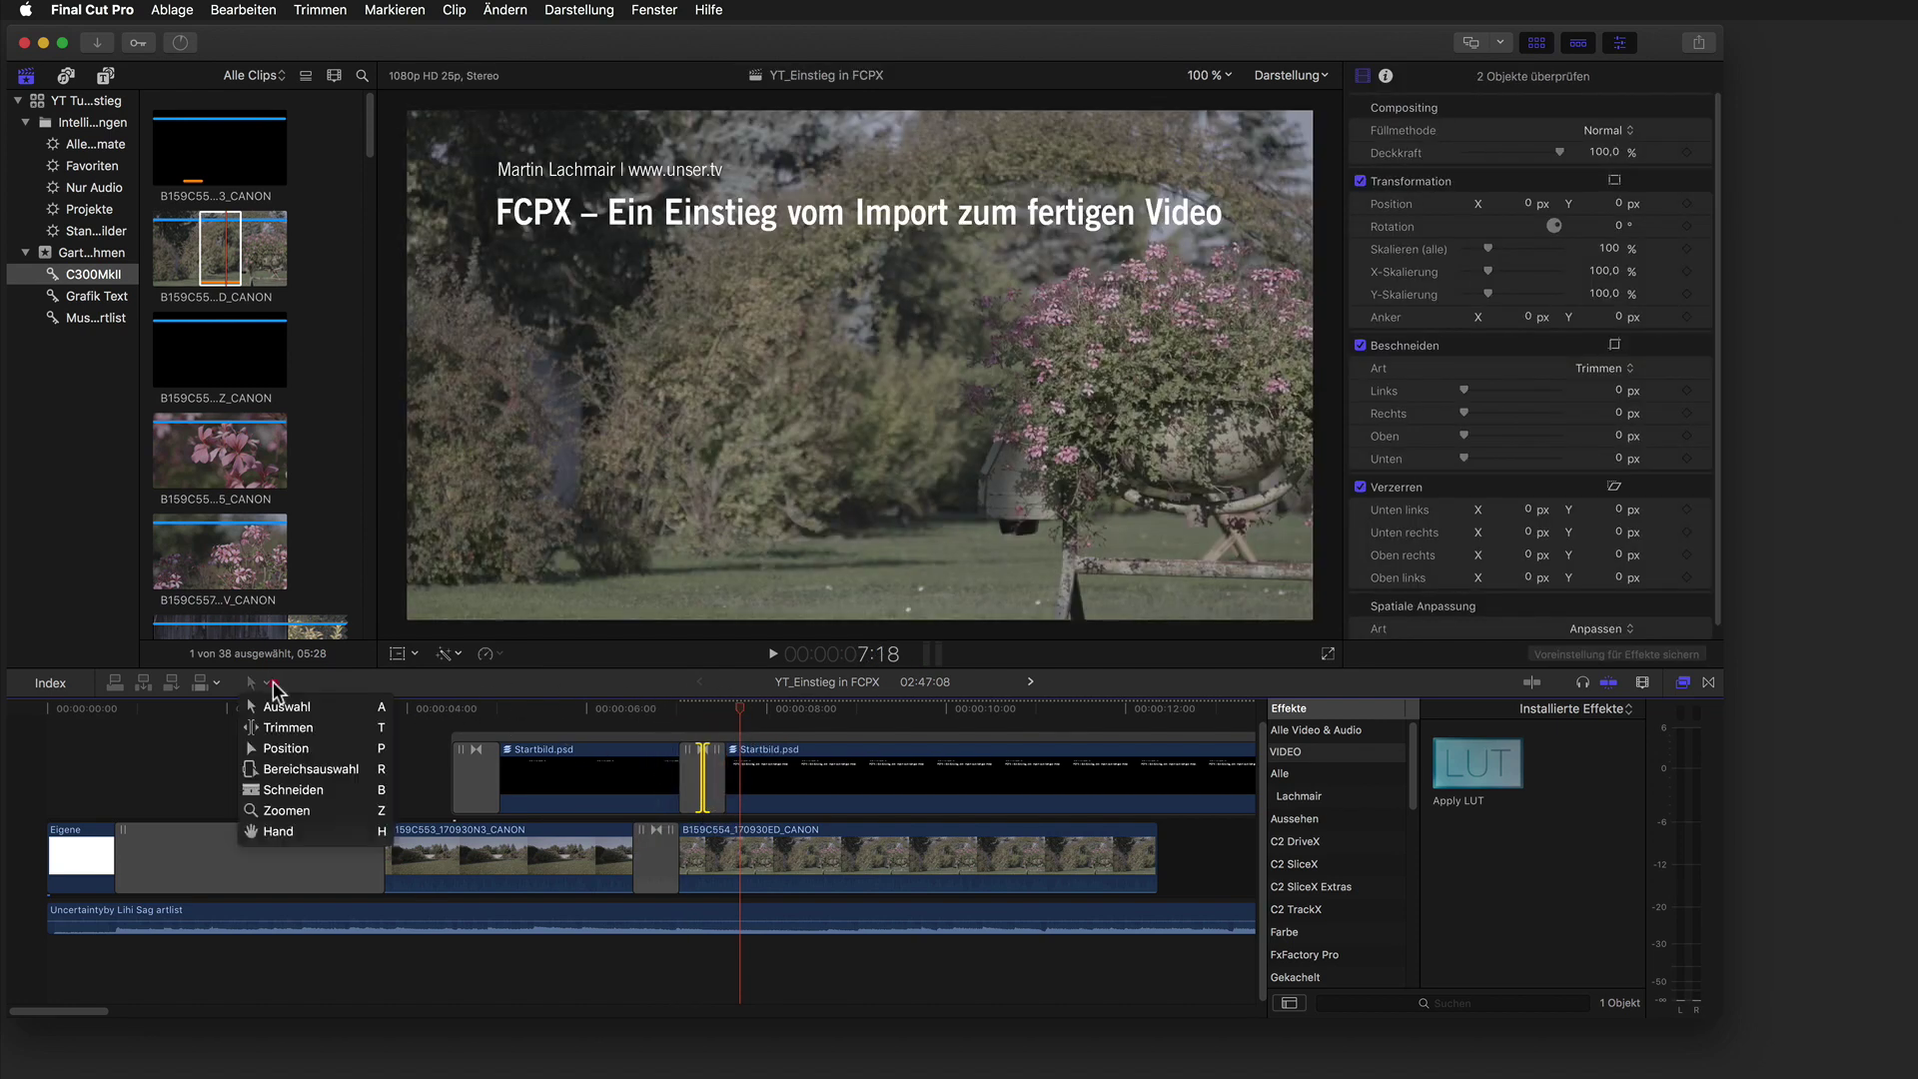
{"action": "left_click", "coordinate": [318, 735]}
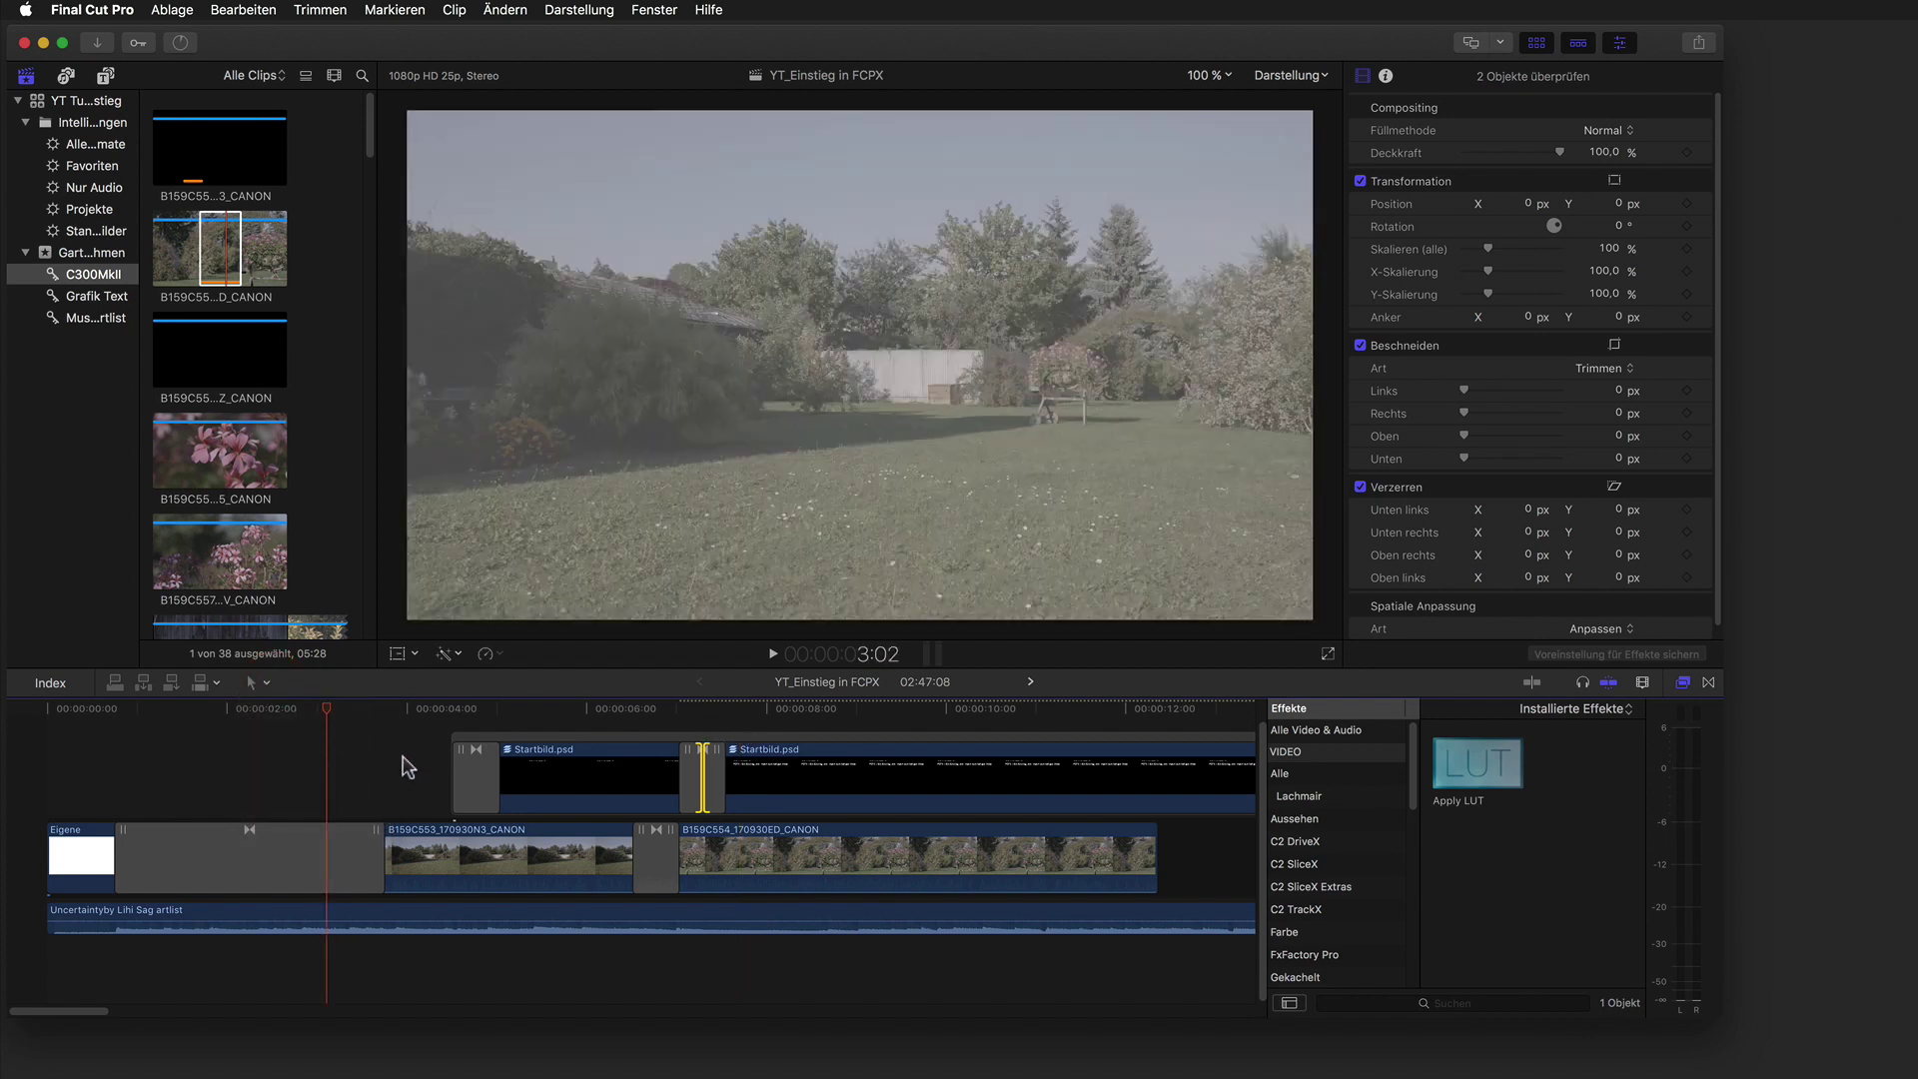
{"action": "key", "text": "space"}
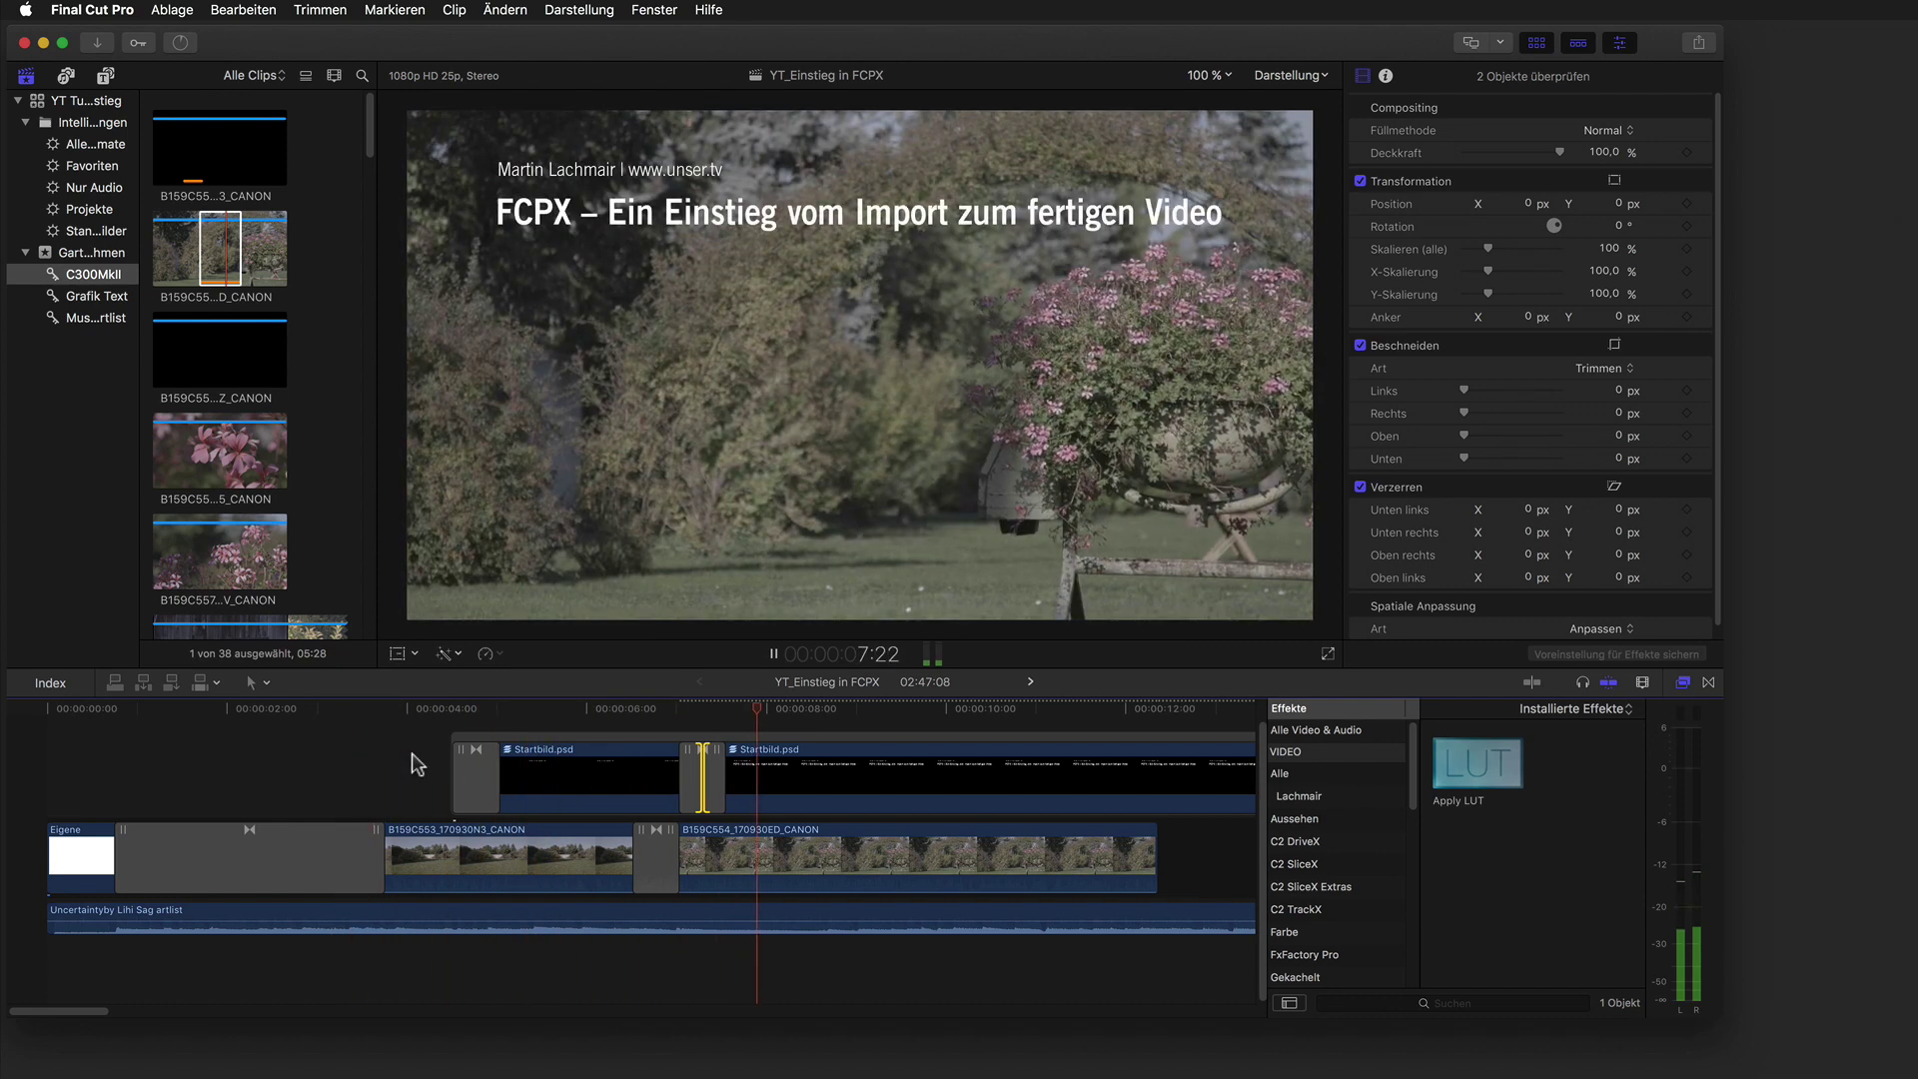
{"action": "key", "text": "space"}
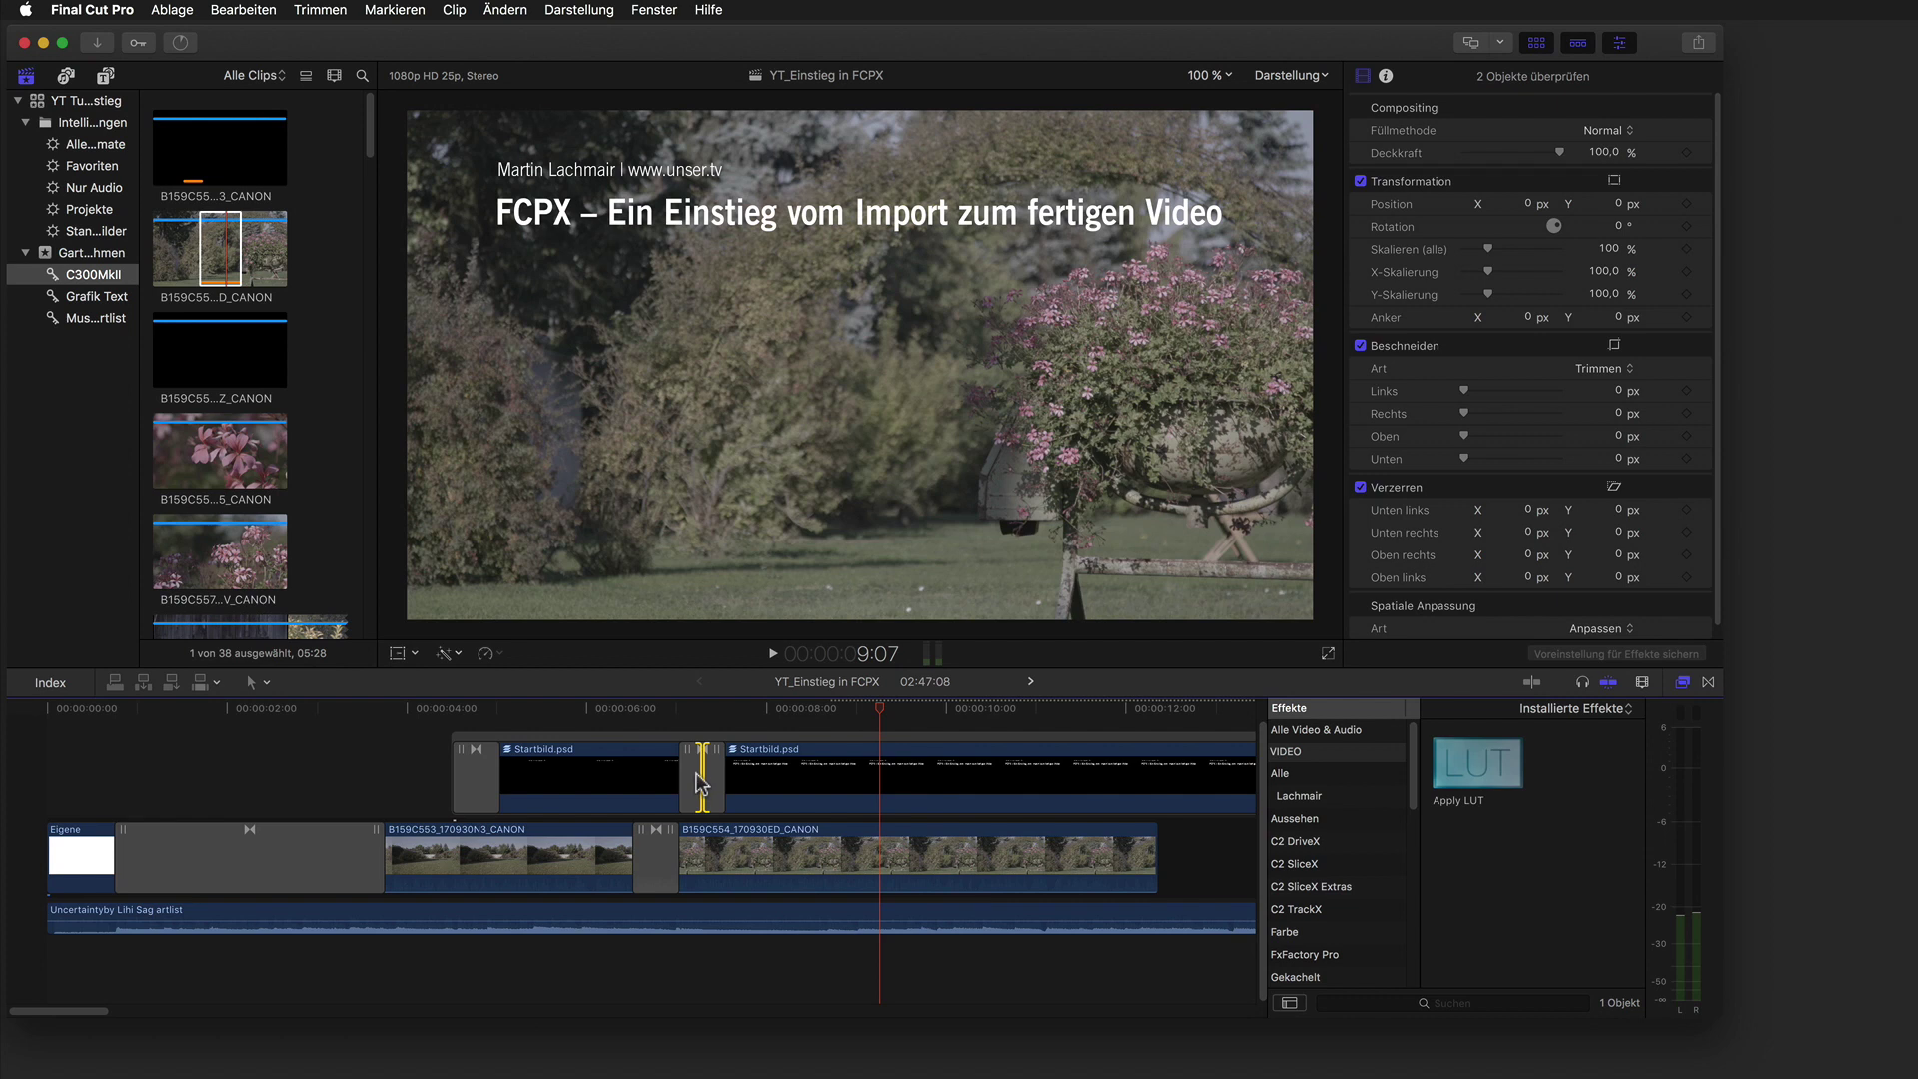
{"action": "left_click_drag", "start_coordinate": [702, 786], "coordinate": [741, 775]}
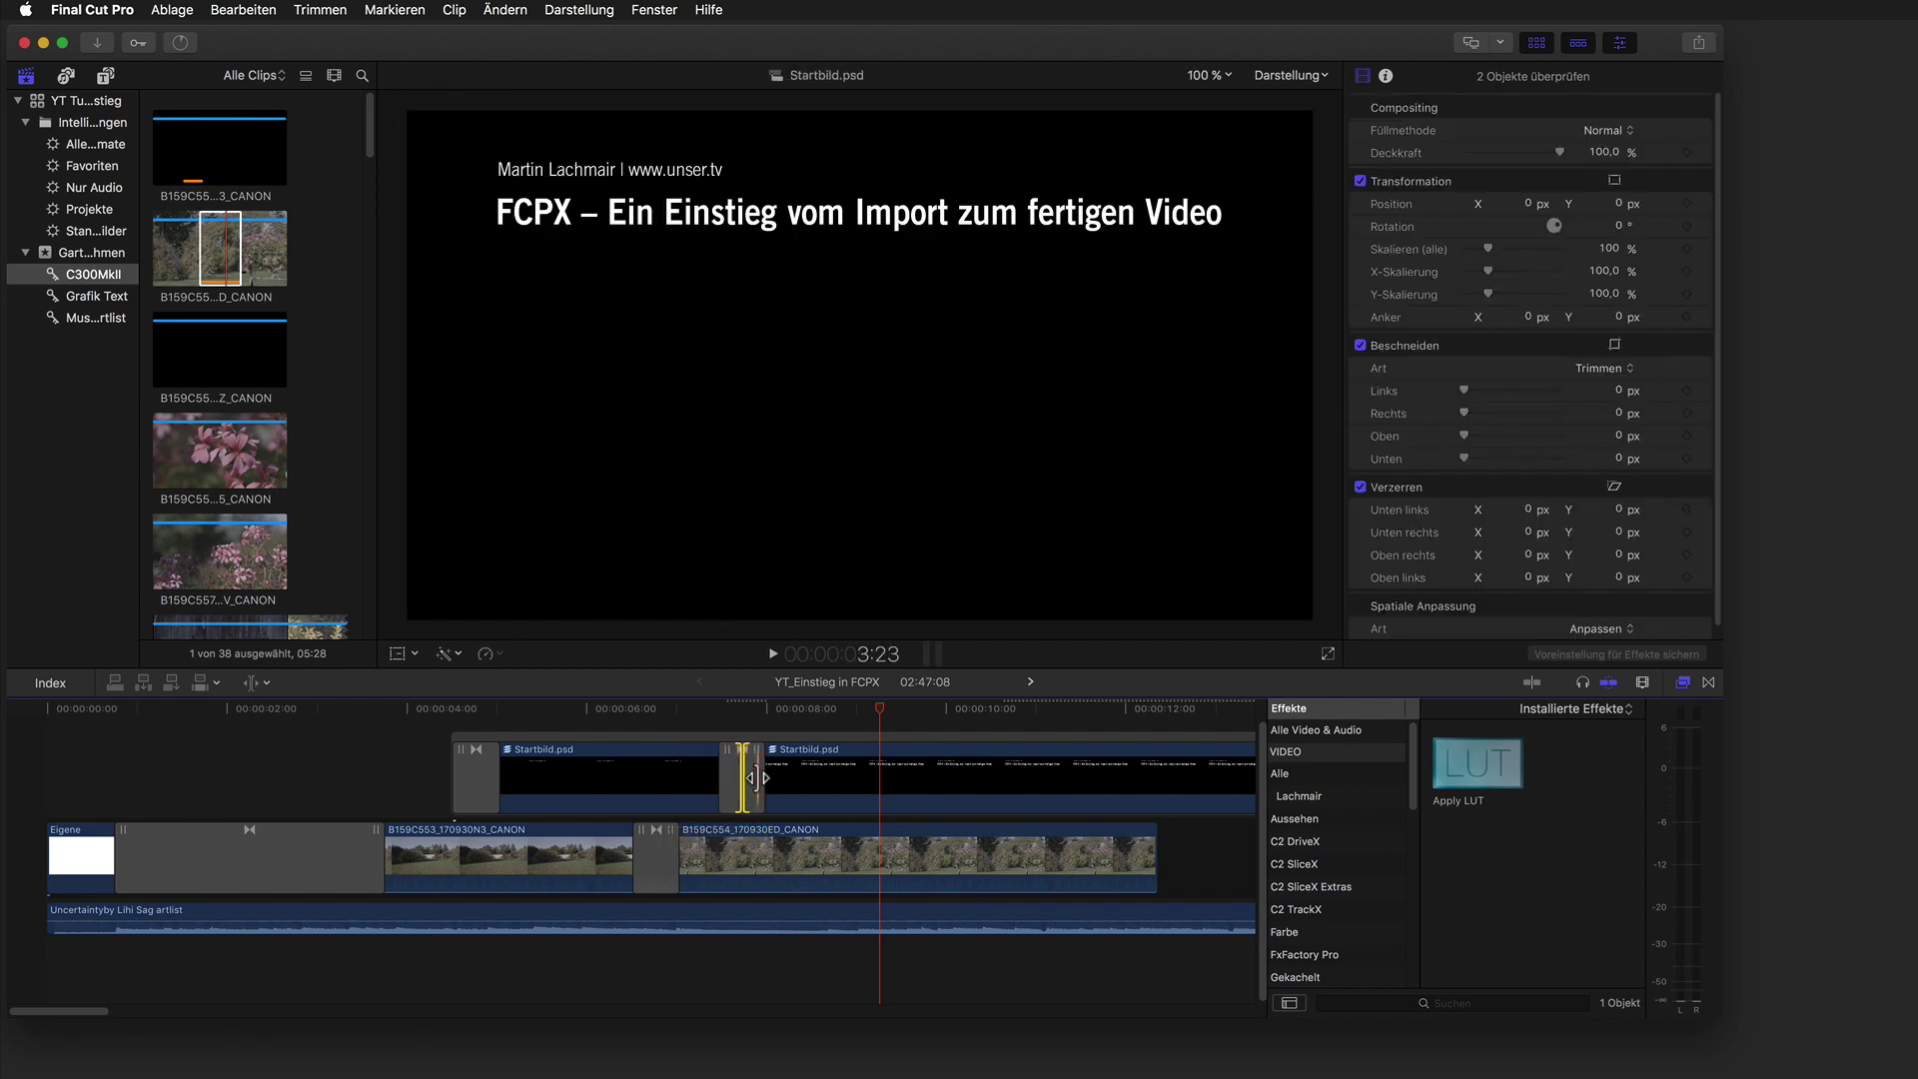
{"action": "left_click", "coordinate": [428, 709]}
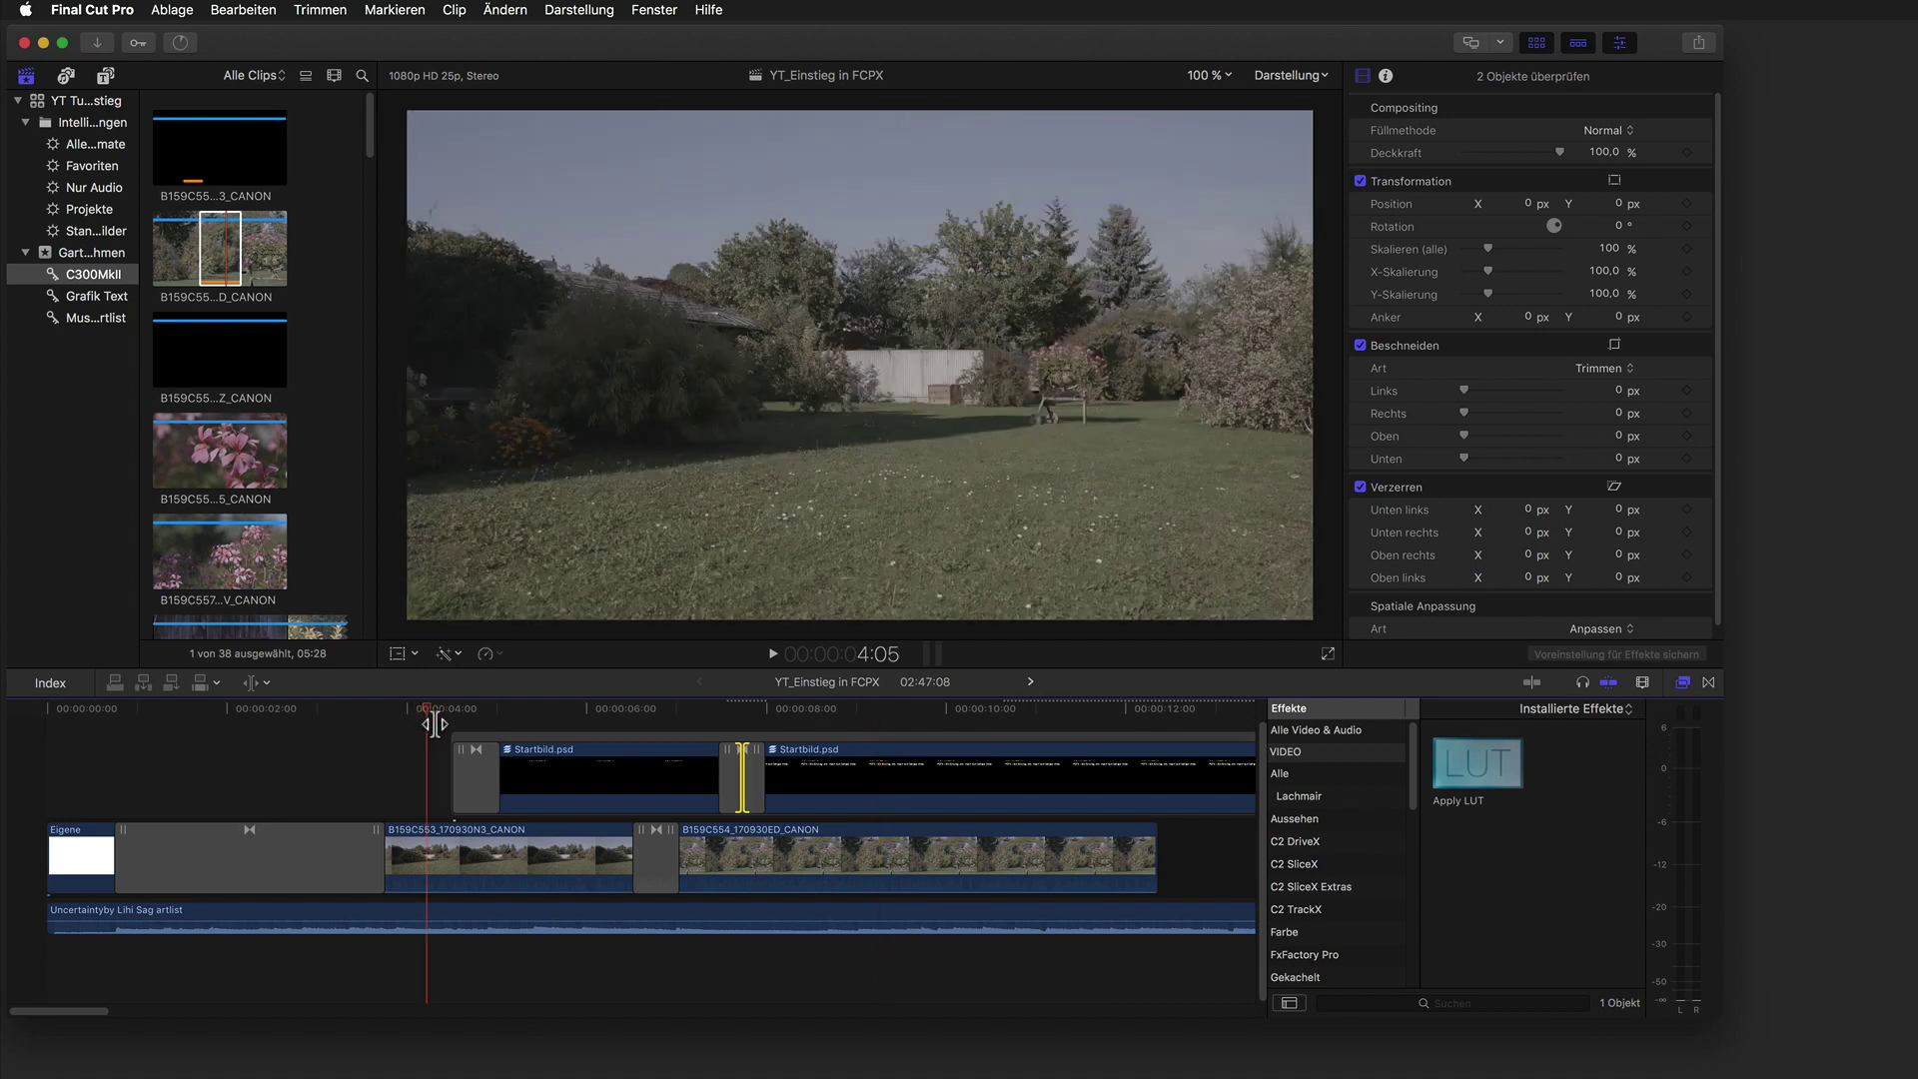
{"action": "key", "text": "space"}
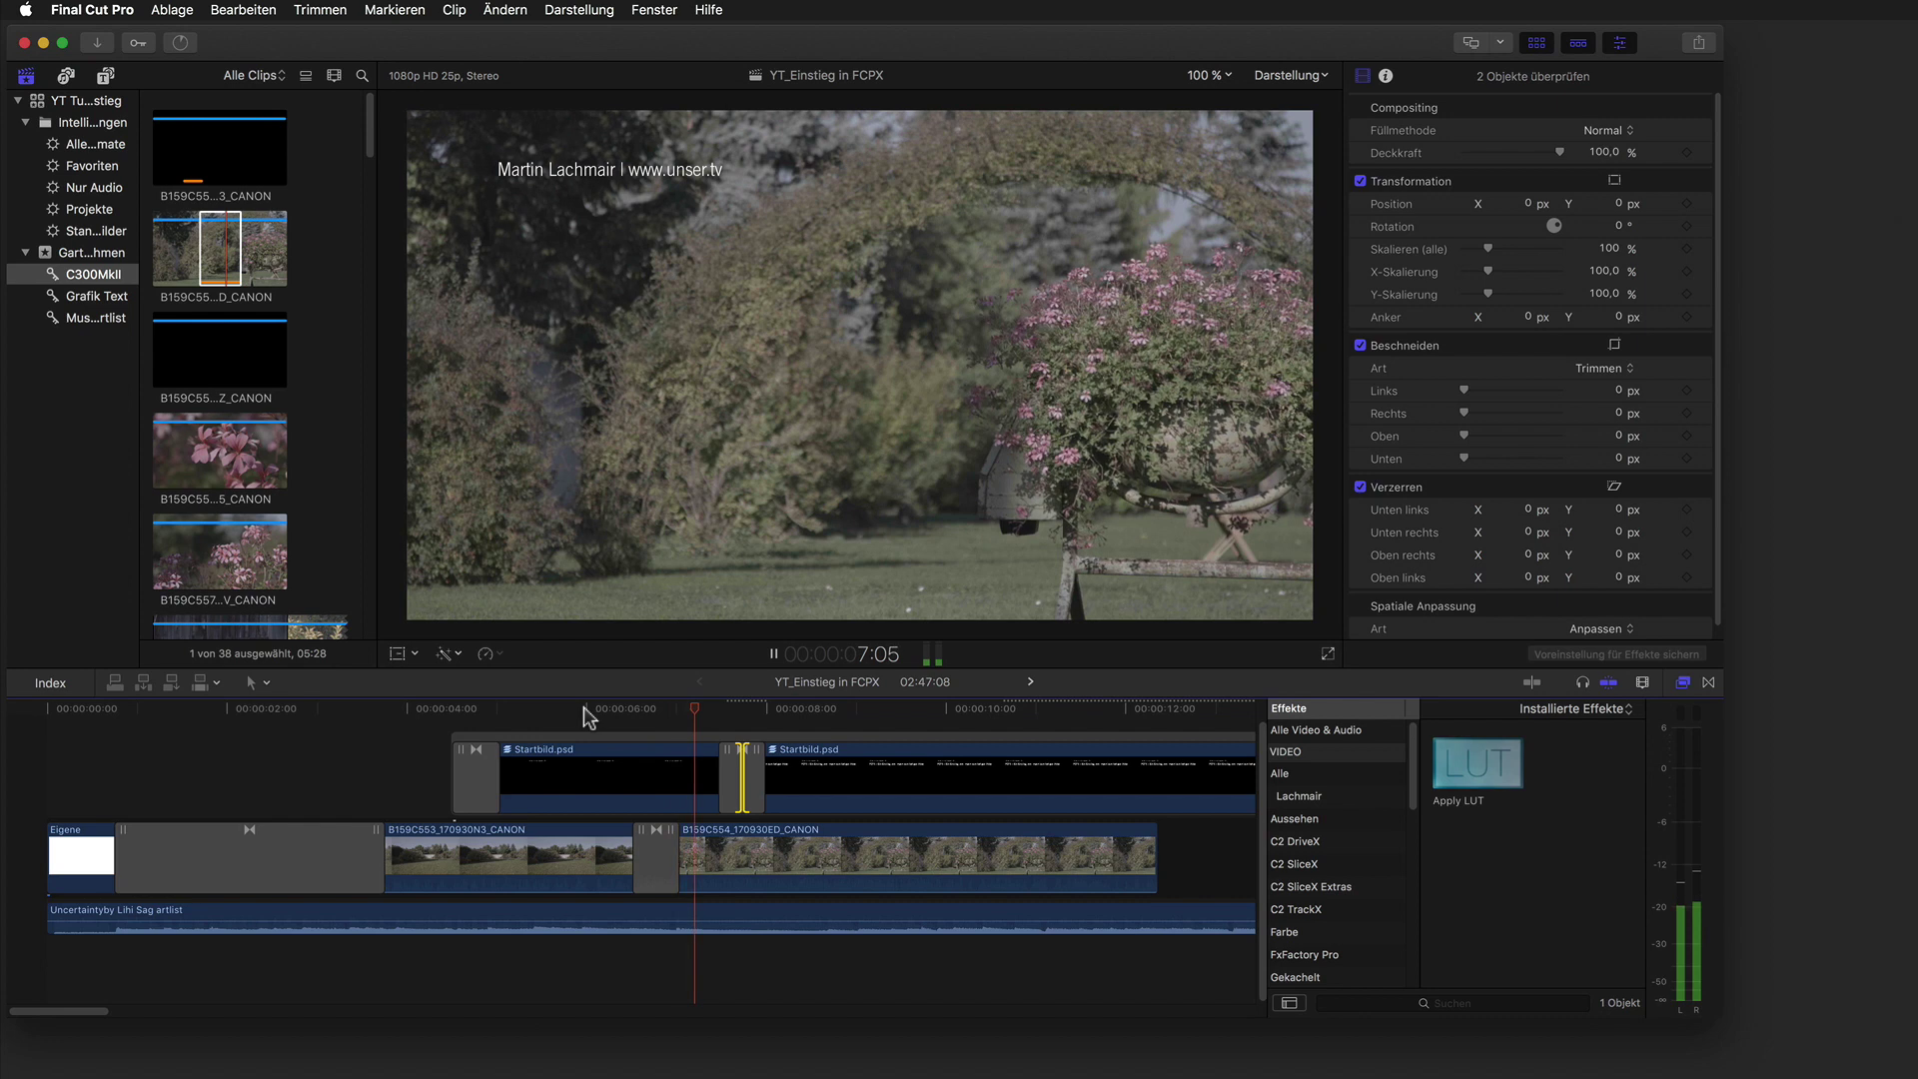
{"action": "key", "text": "space"}
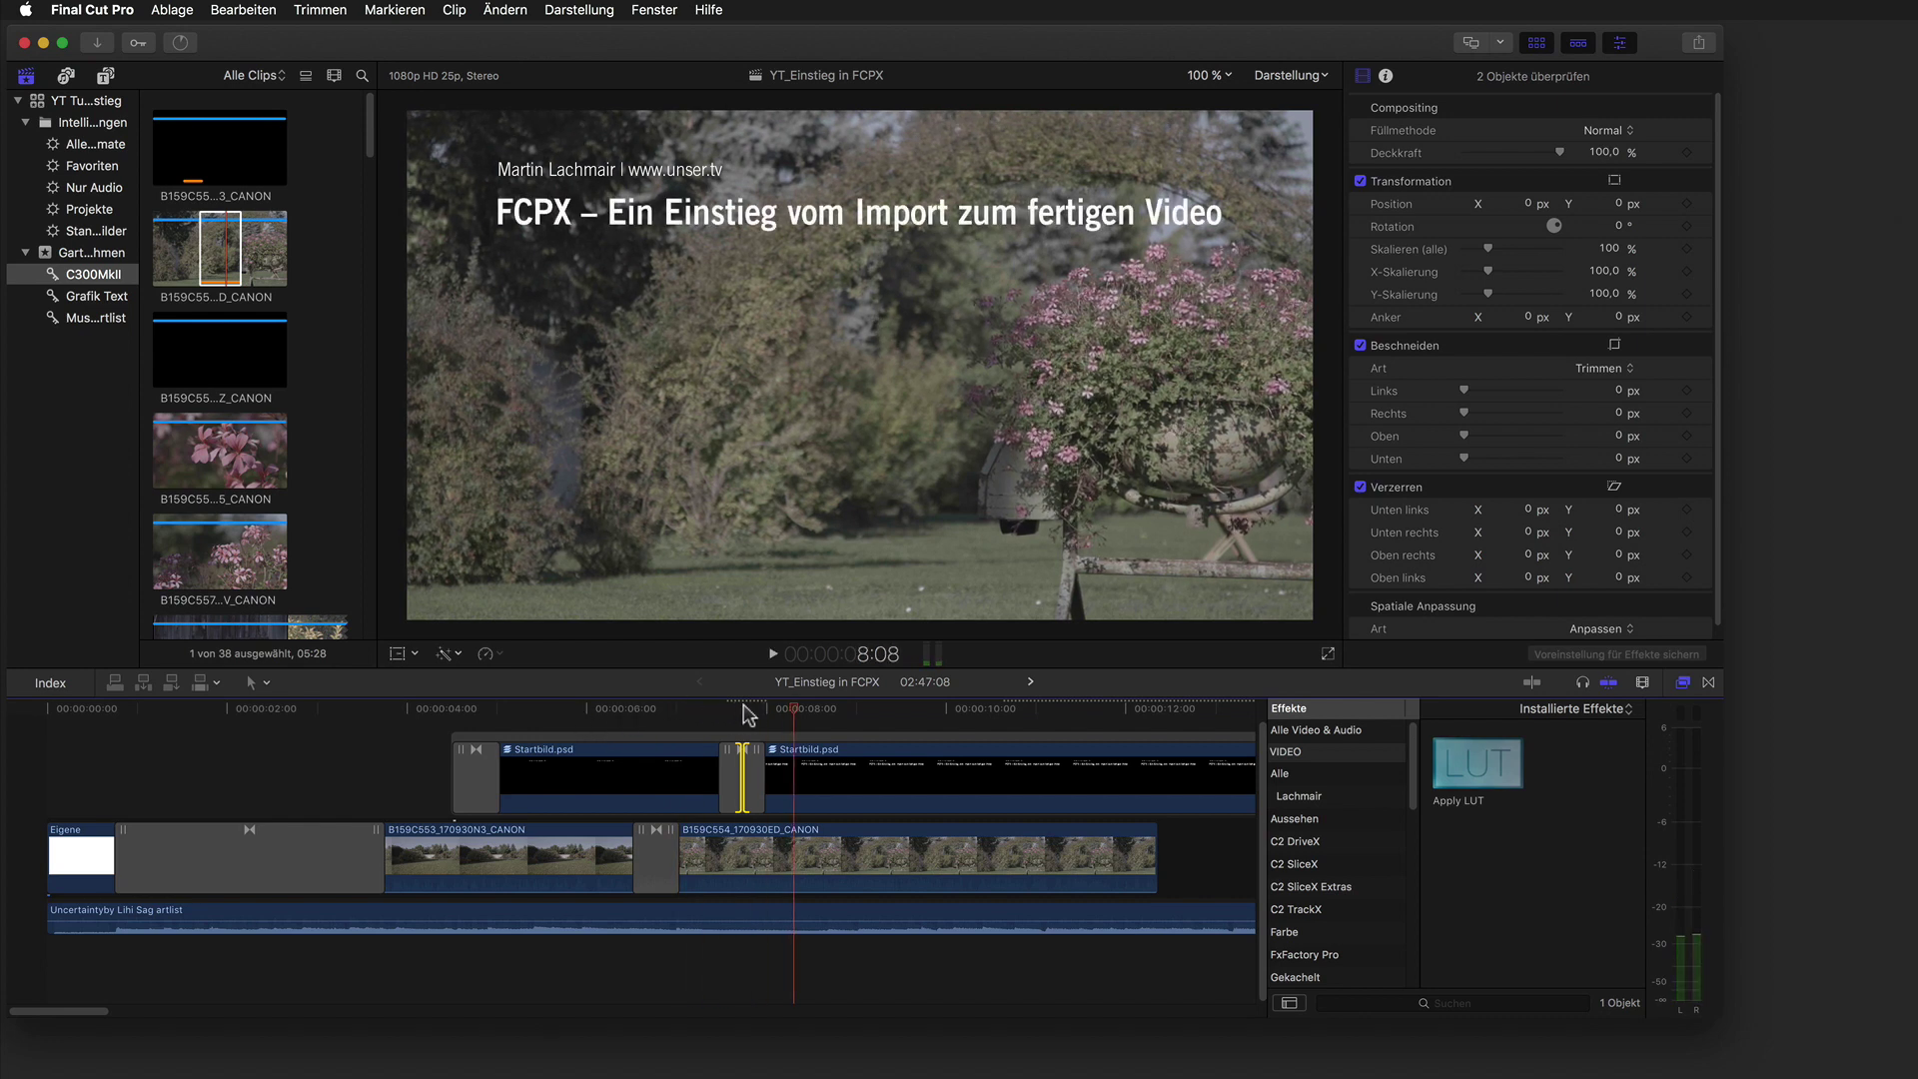
{"action": "left_click", "coordinate": [744, 711]}
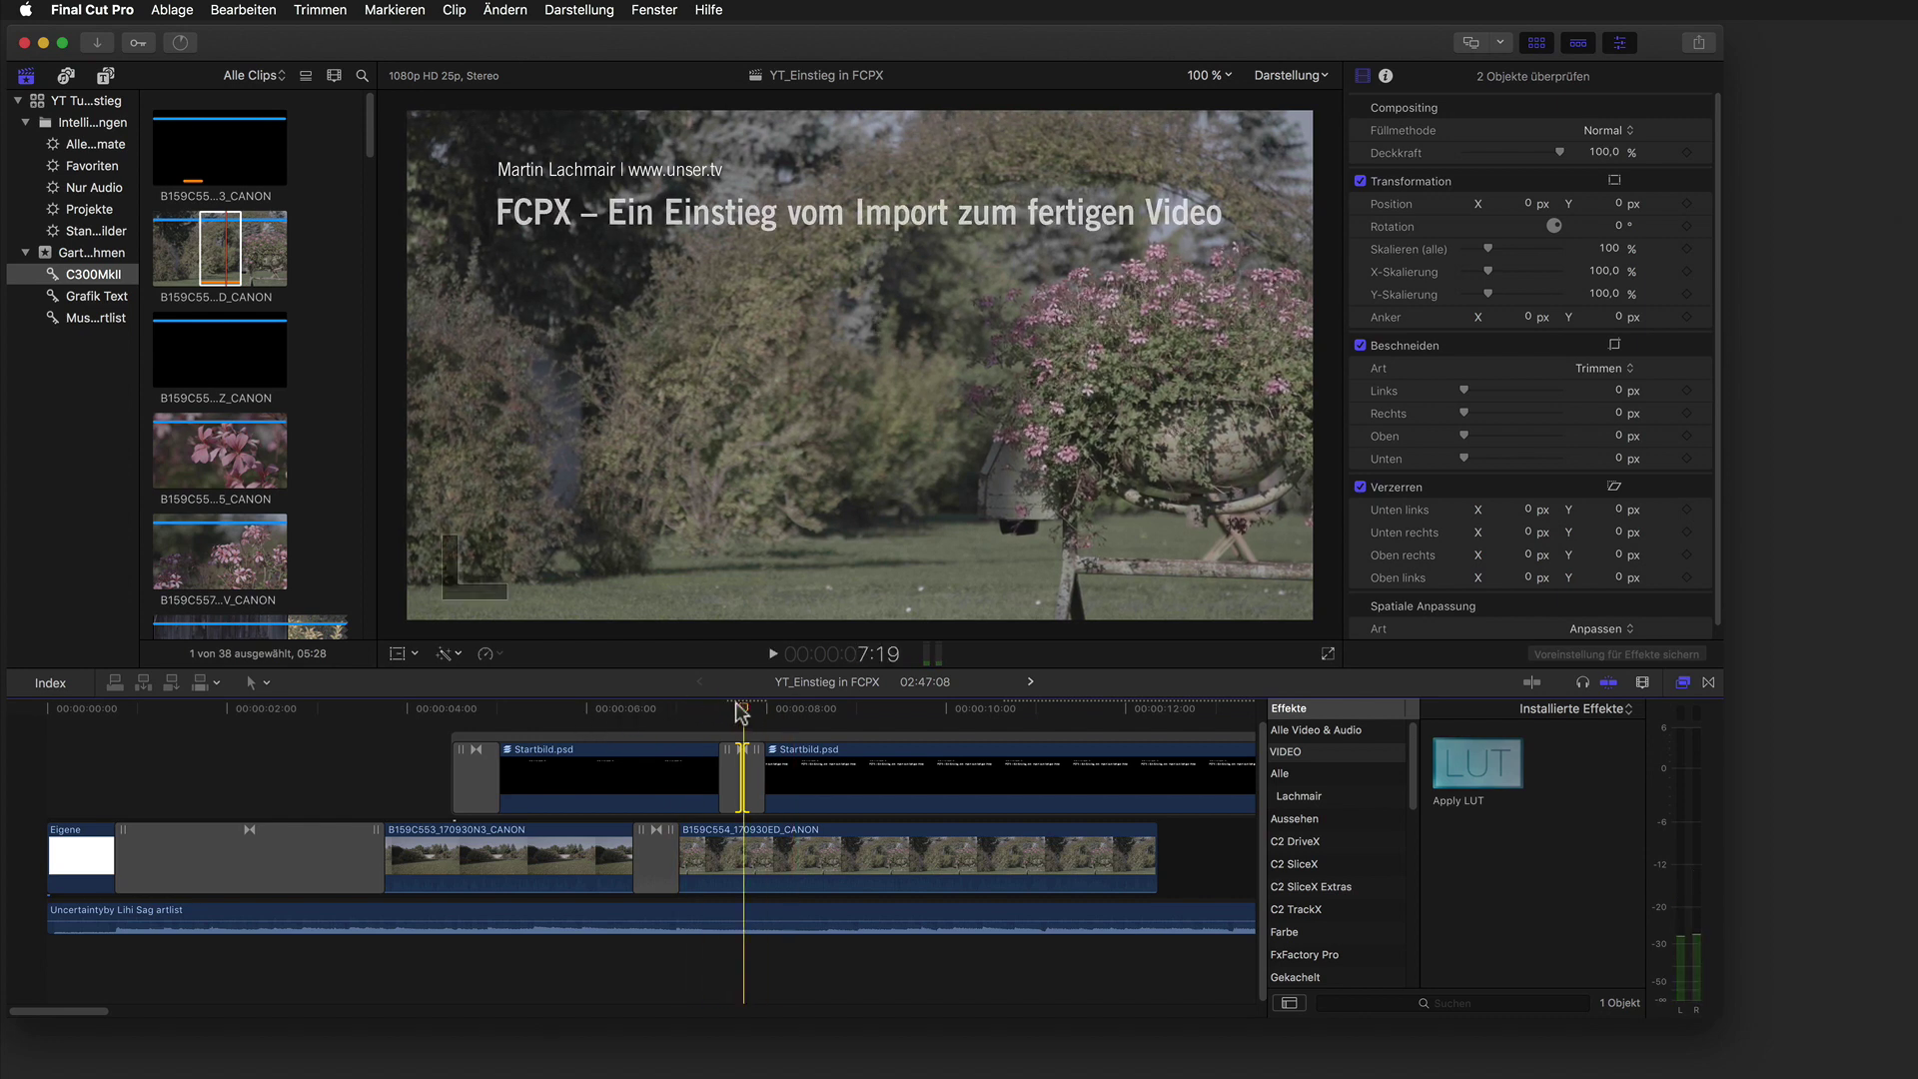
{"action": "key", "text": "j"}
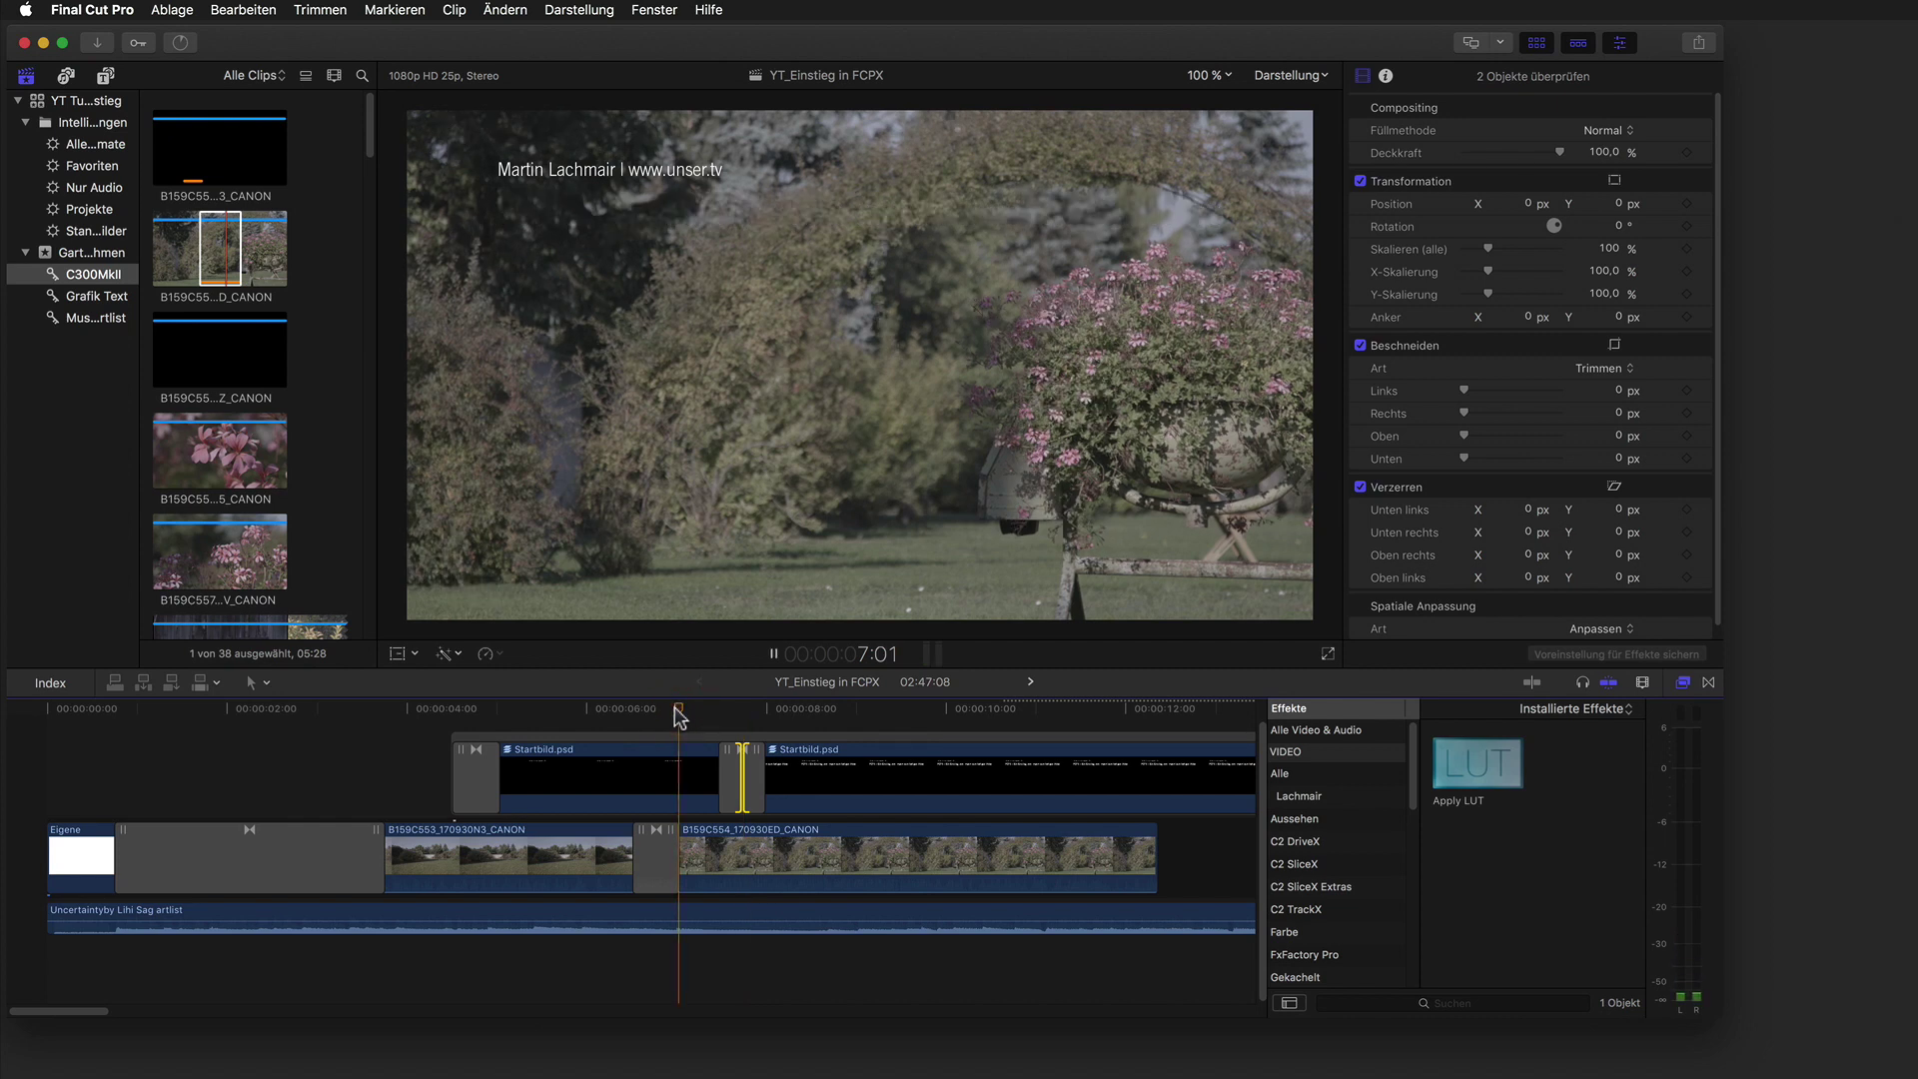
{"action": "key", "text": "space"}
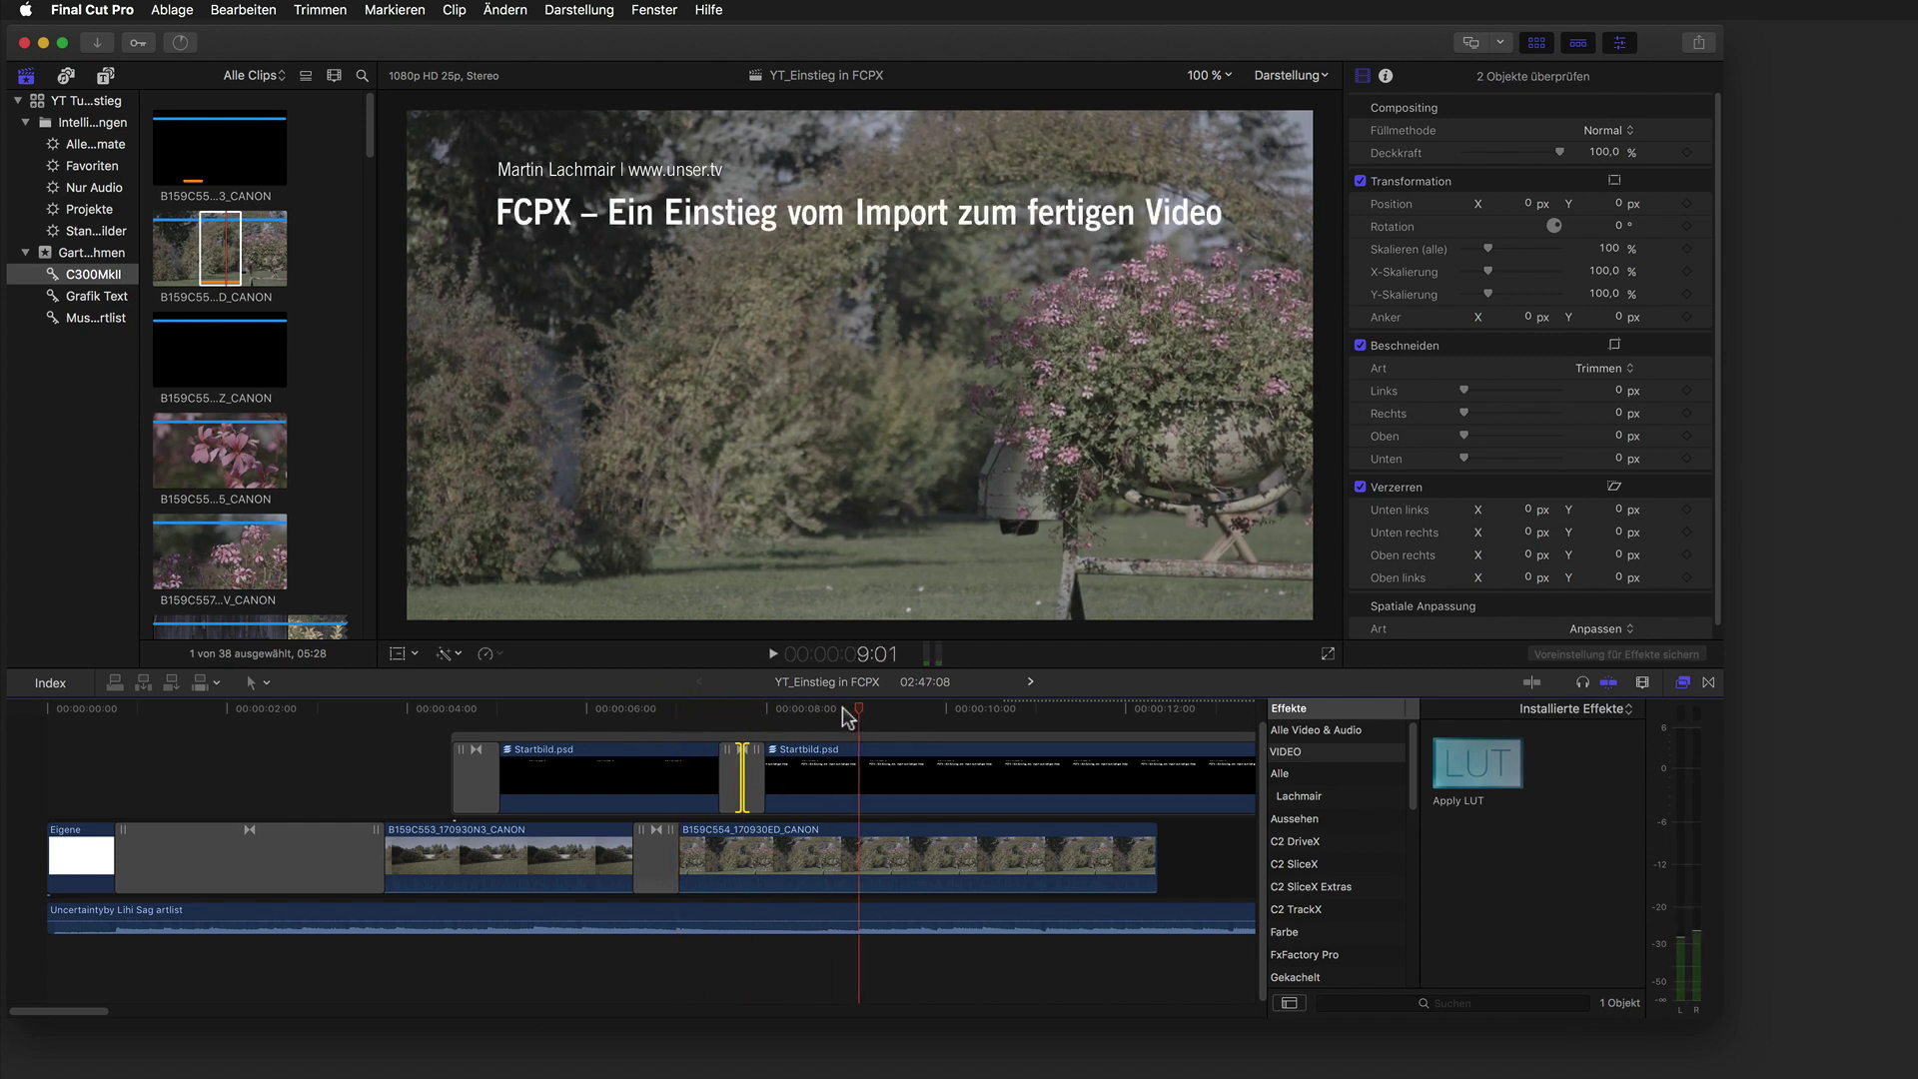
{"action": "key", "text": "Up"}
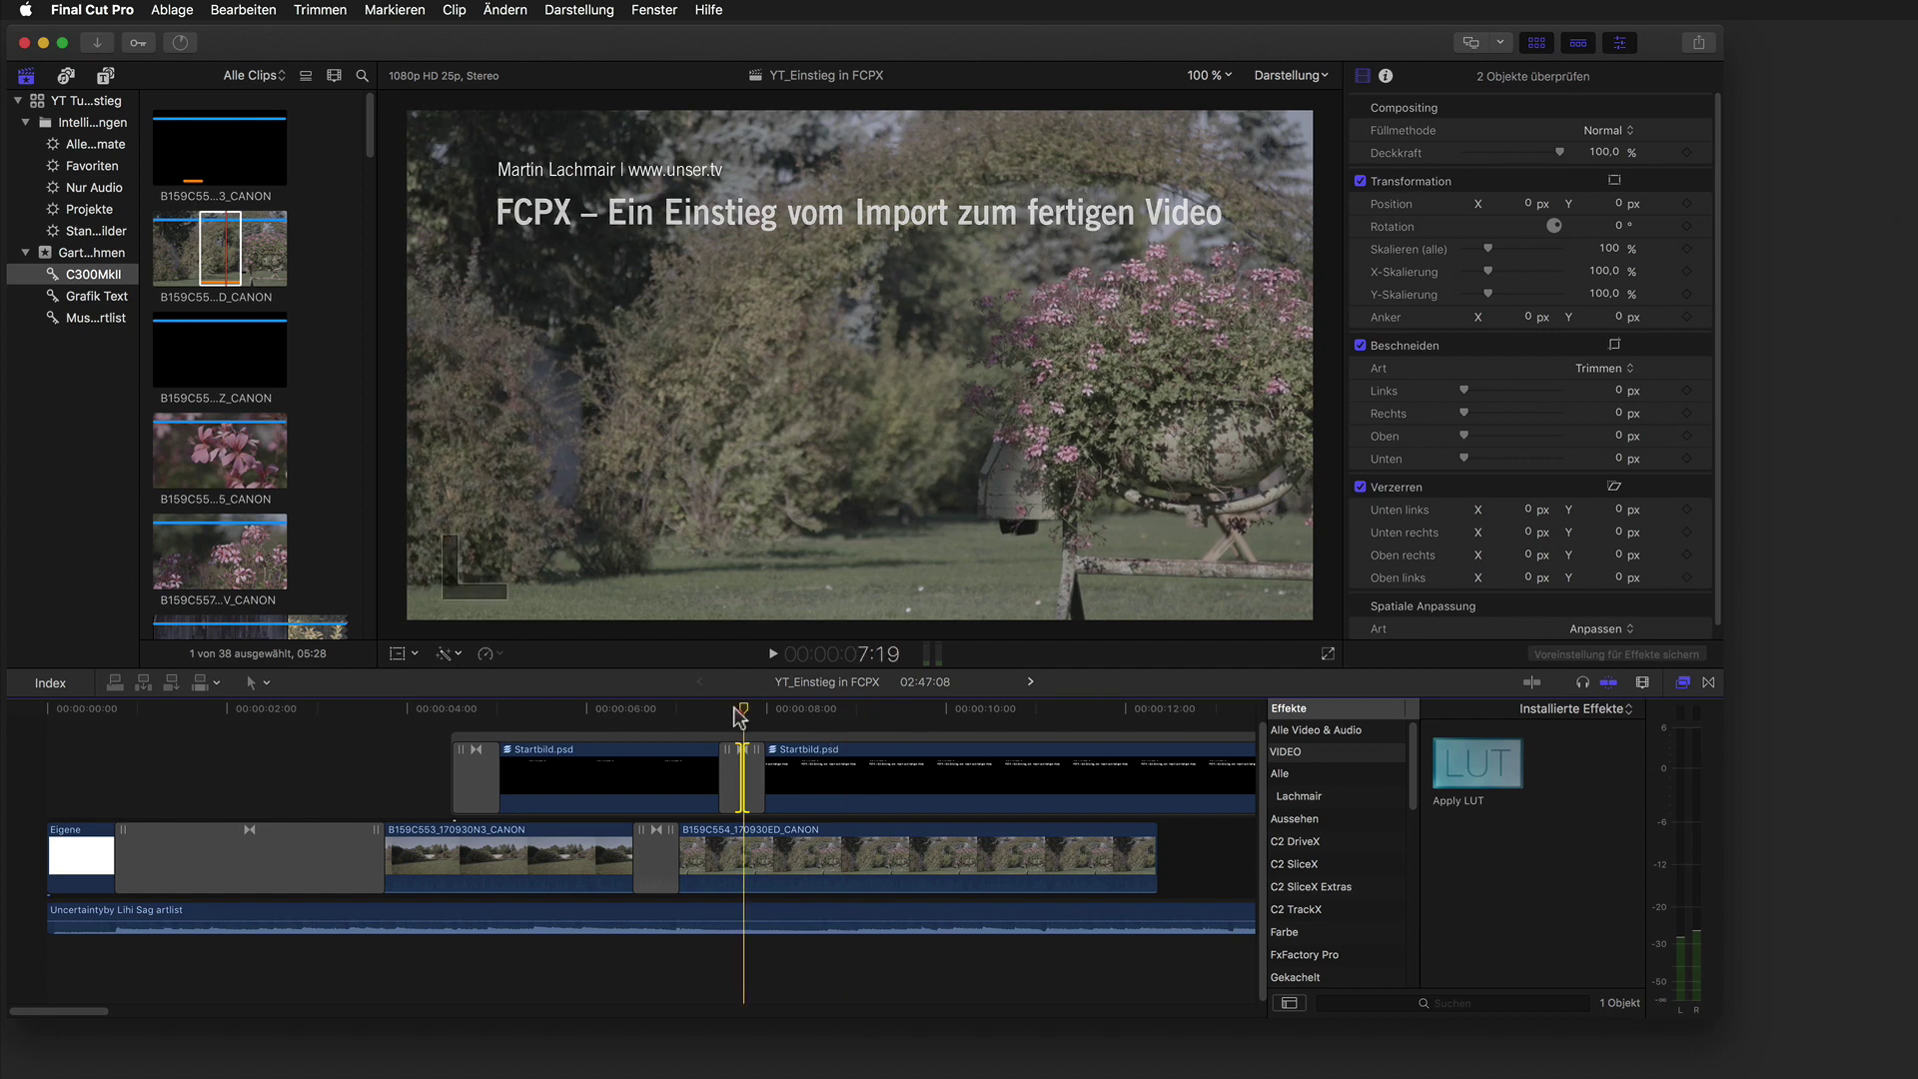
{"action": "left_click", "coordinate": [807, 794]}
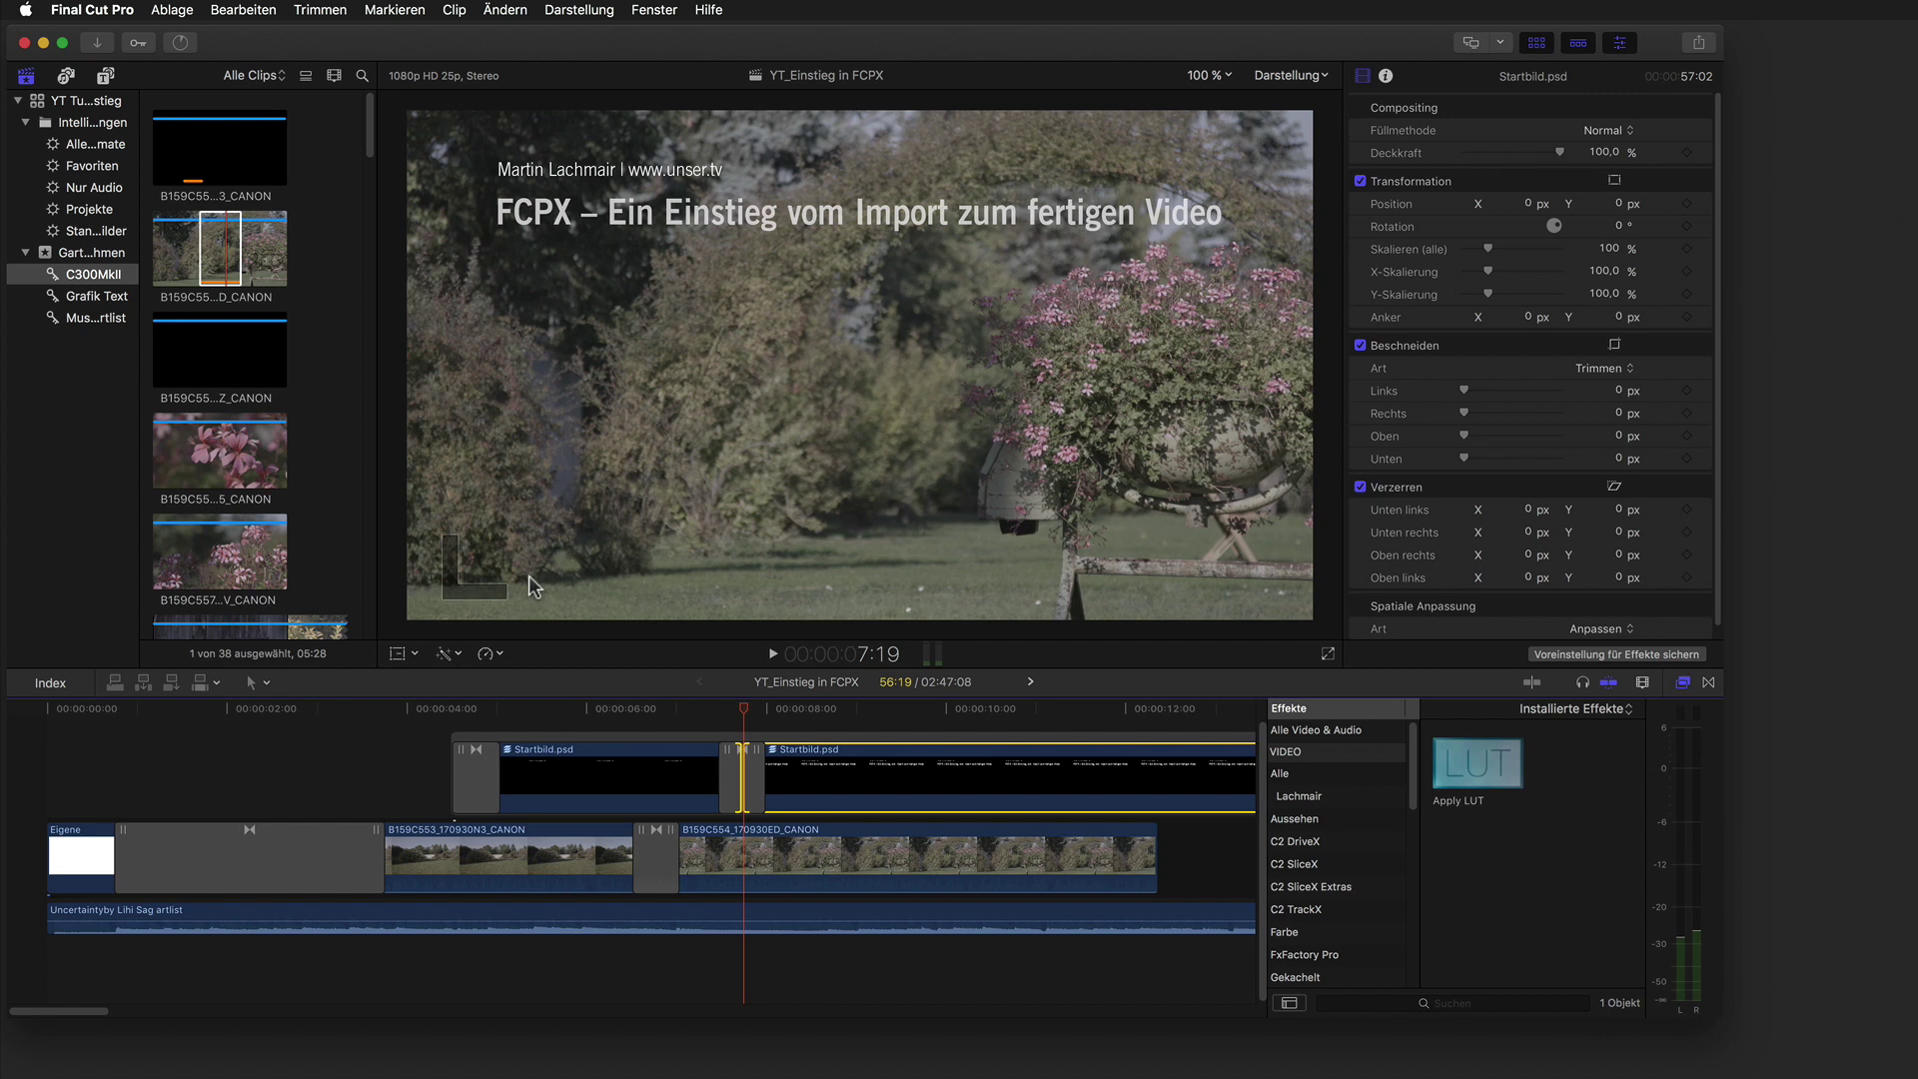
Enable the 'Oktober 2017 | Wolkersdorf im Weinviertel' layer inside Startbild.psd and go back to the project.
{"action": "double_click", "coordinate": [810, 779]}
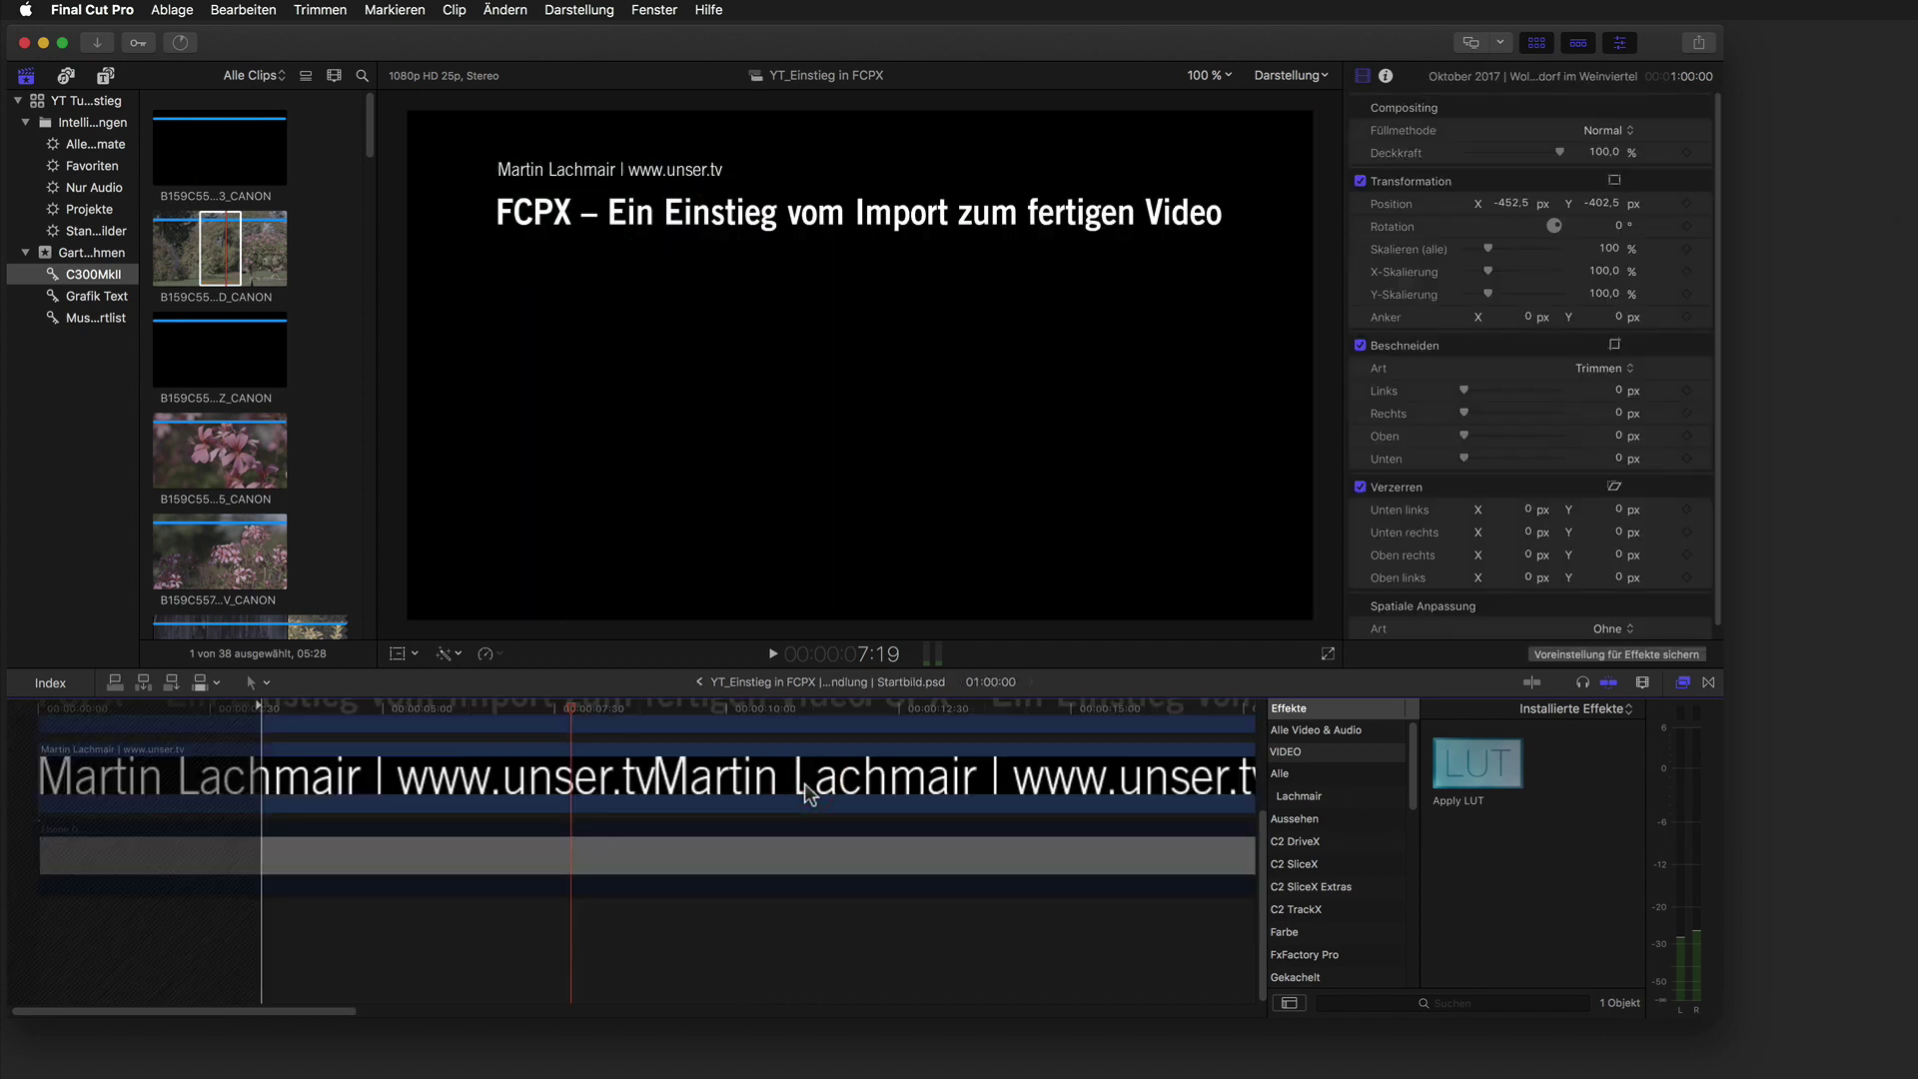
{"action": "scroll", "coordinate": [1246, 799], "scroll_direction": "up", "scroll_amount": 3}
{"action": "left_click", "coordinate": [451, 805]}
{"action": "key", "text": "v"}
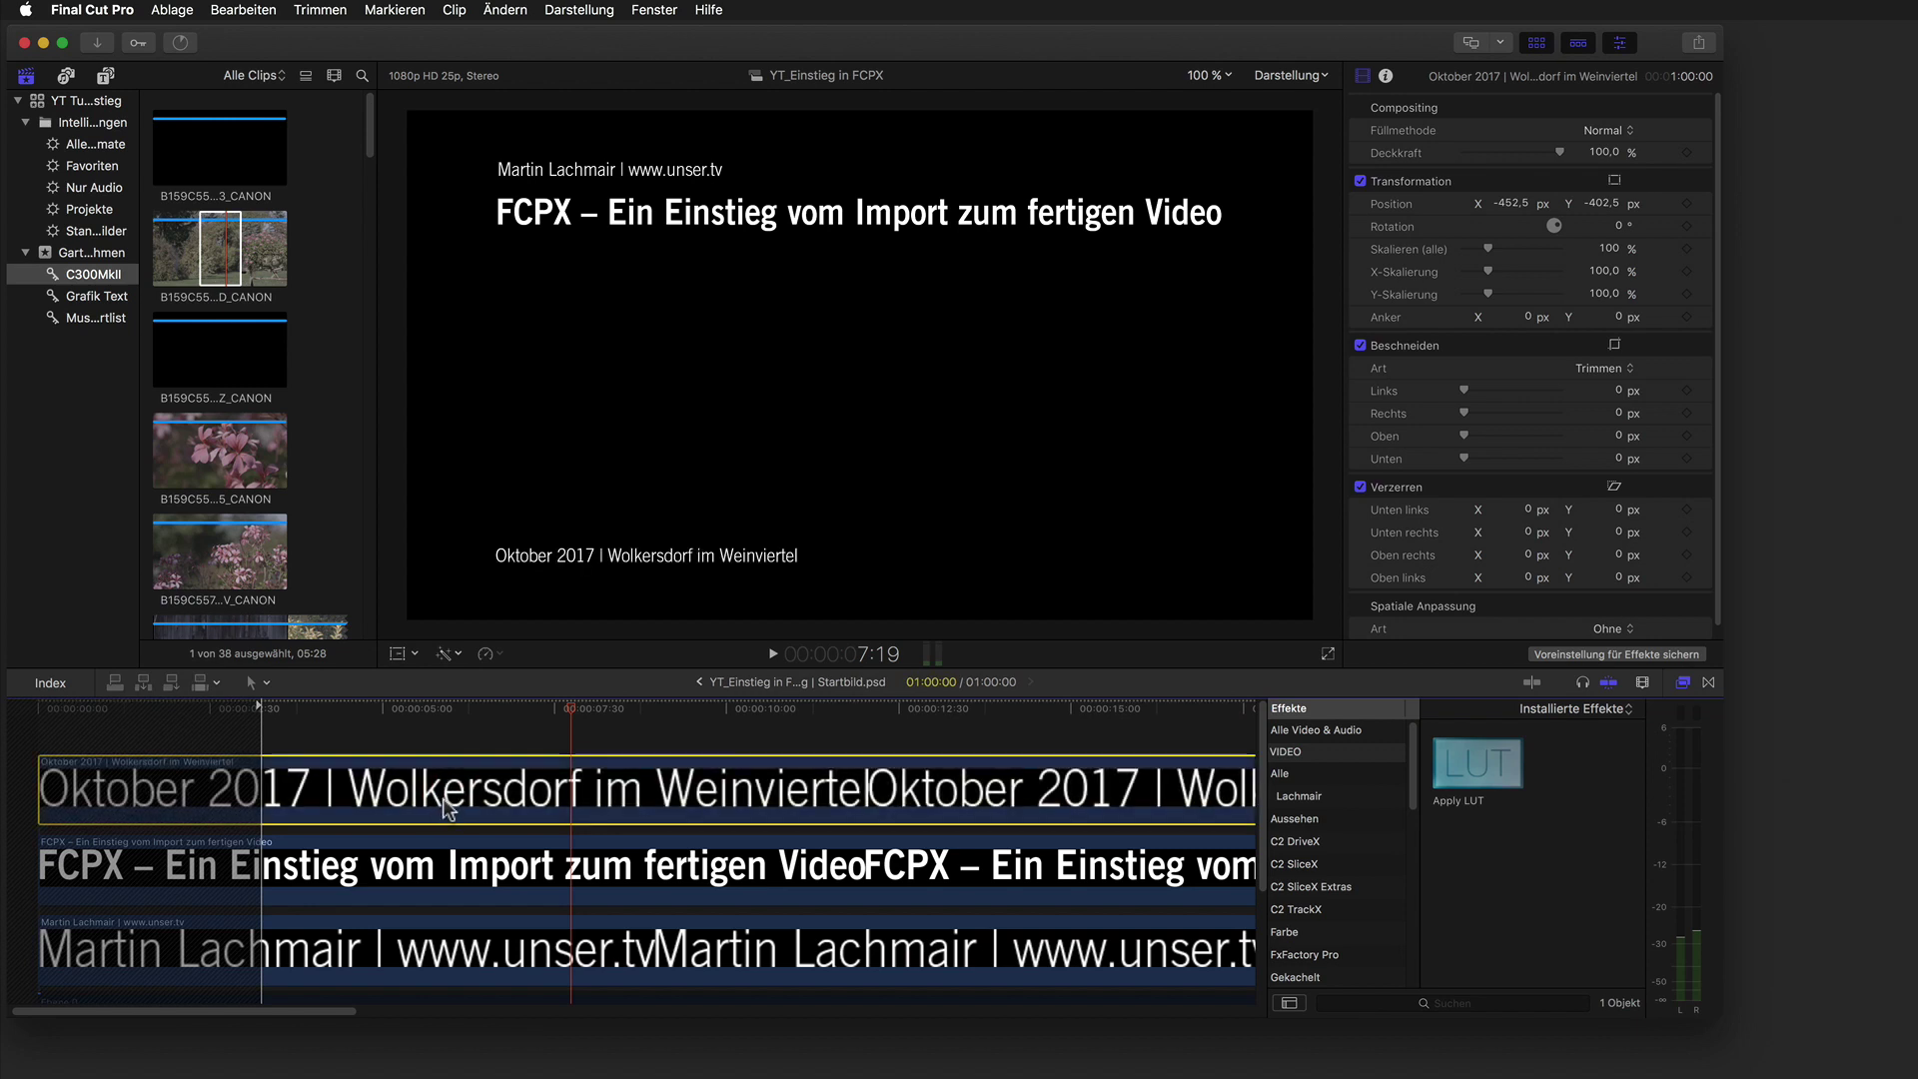
{"action": "left_click", "coordinate": [696, 679]}
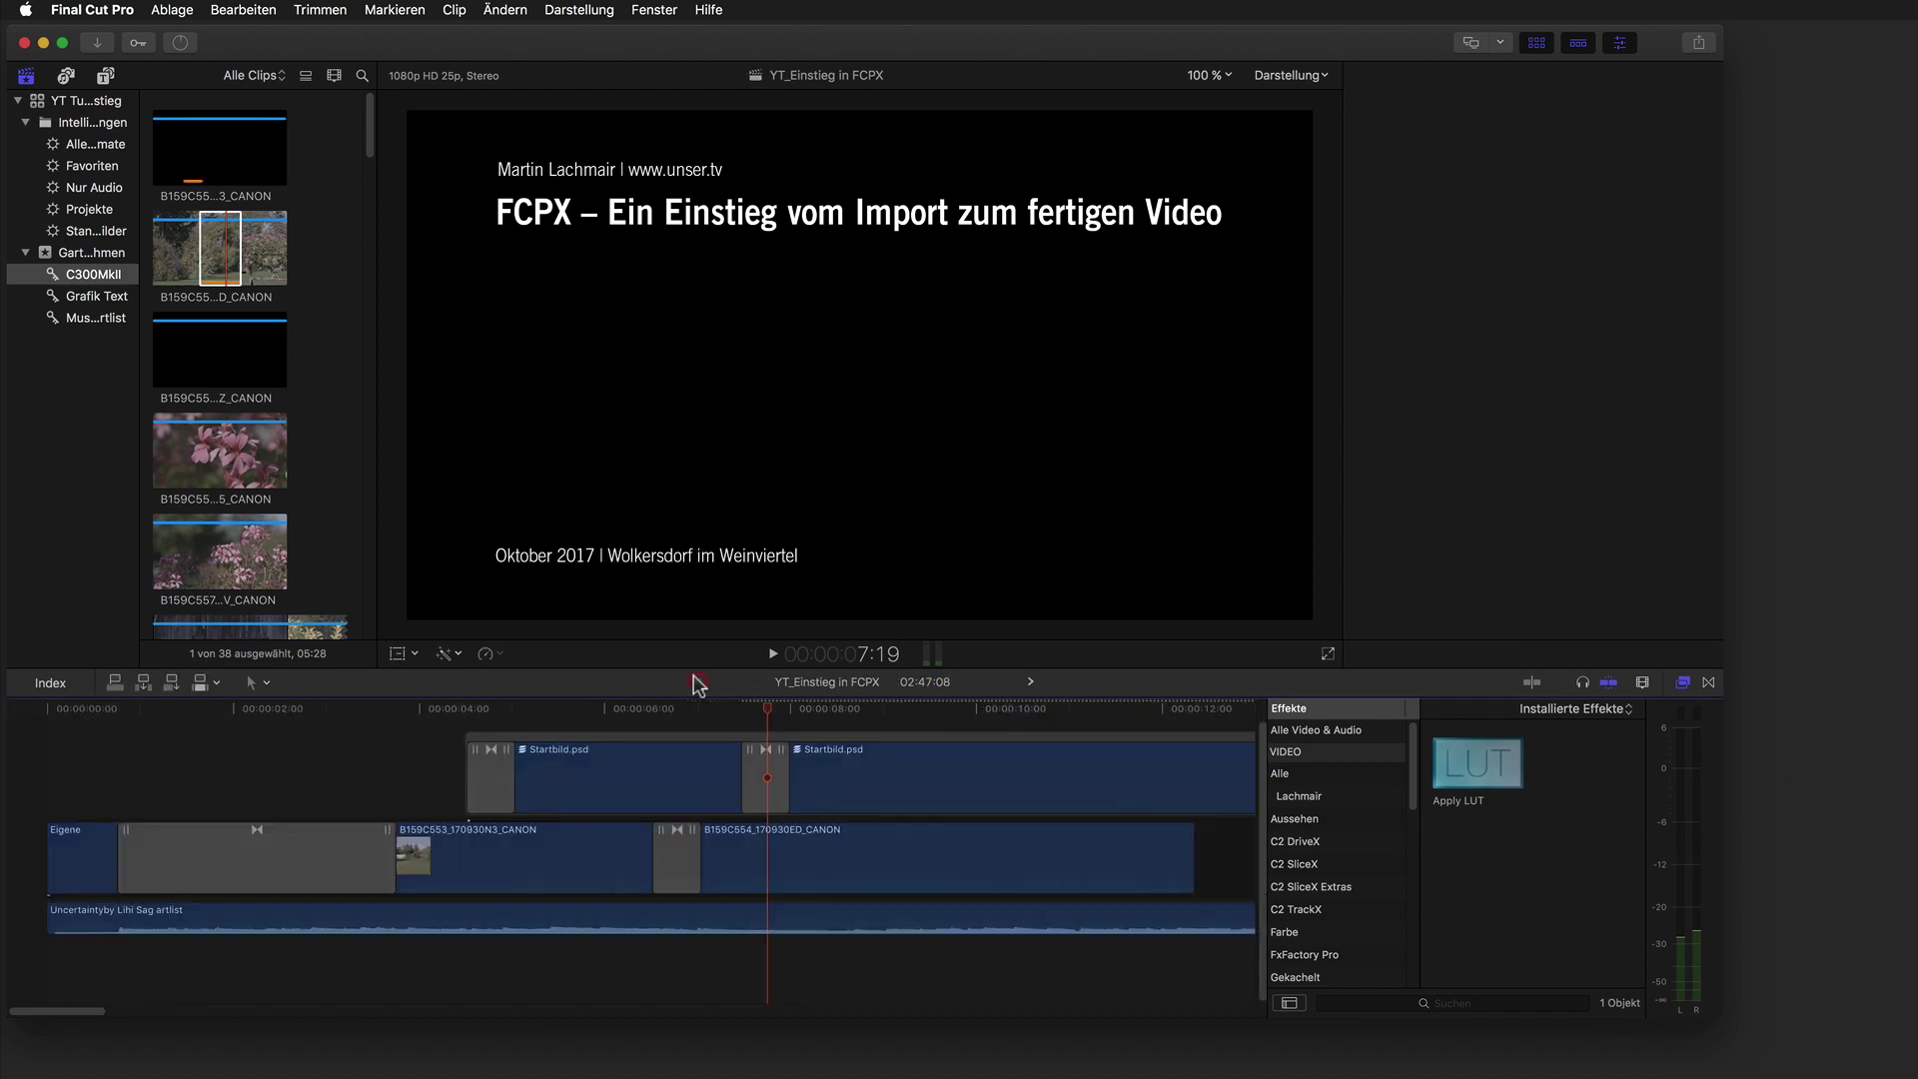
{"action": "left_click", "coordinate": [701, 709]}
Trim the second Startbild.psd clip's end to the playhead at 11:17 with Option-].
{"action": "left_click", "coordinate": [687, 754]}
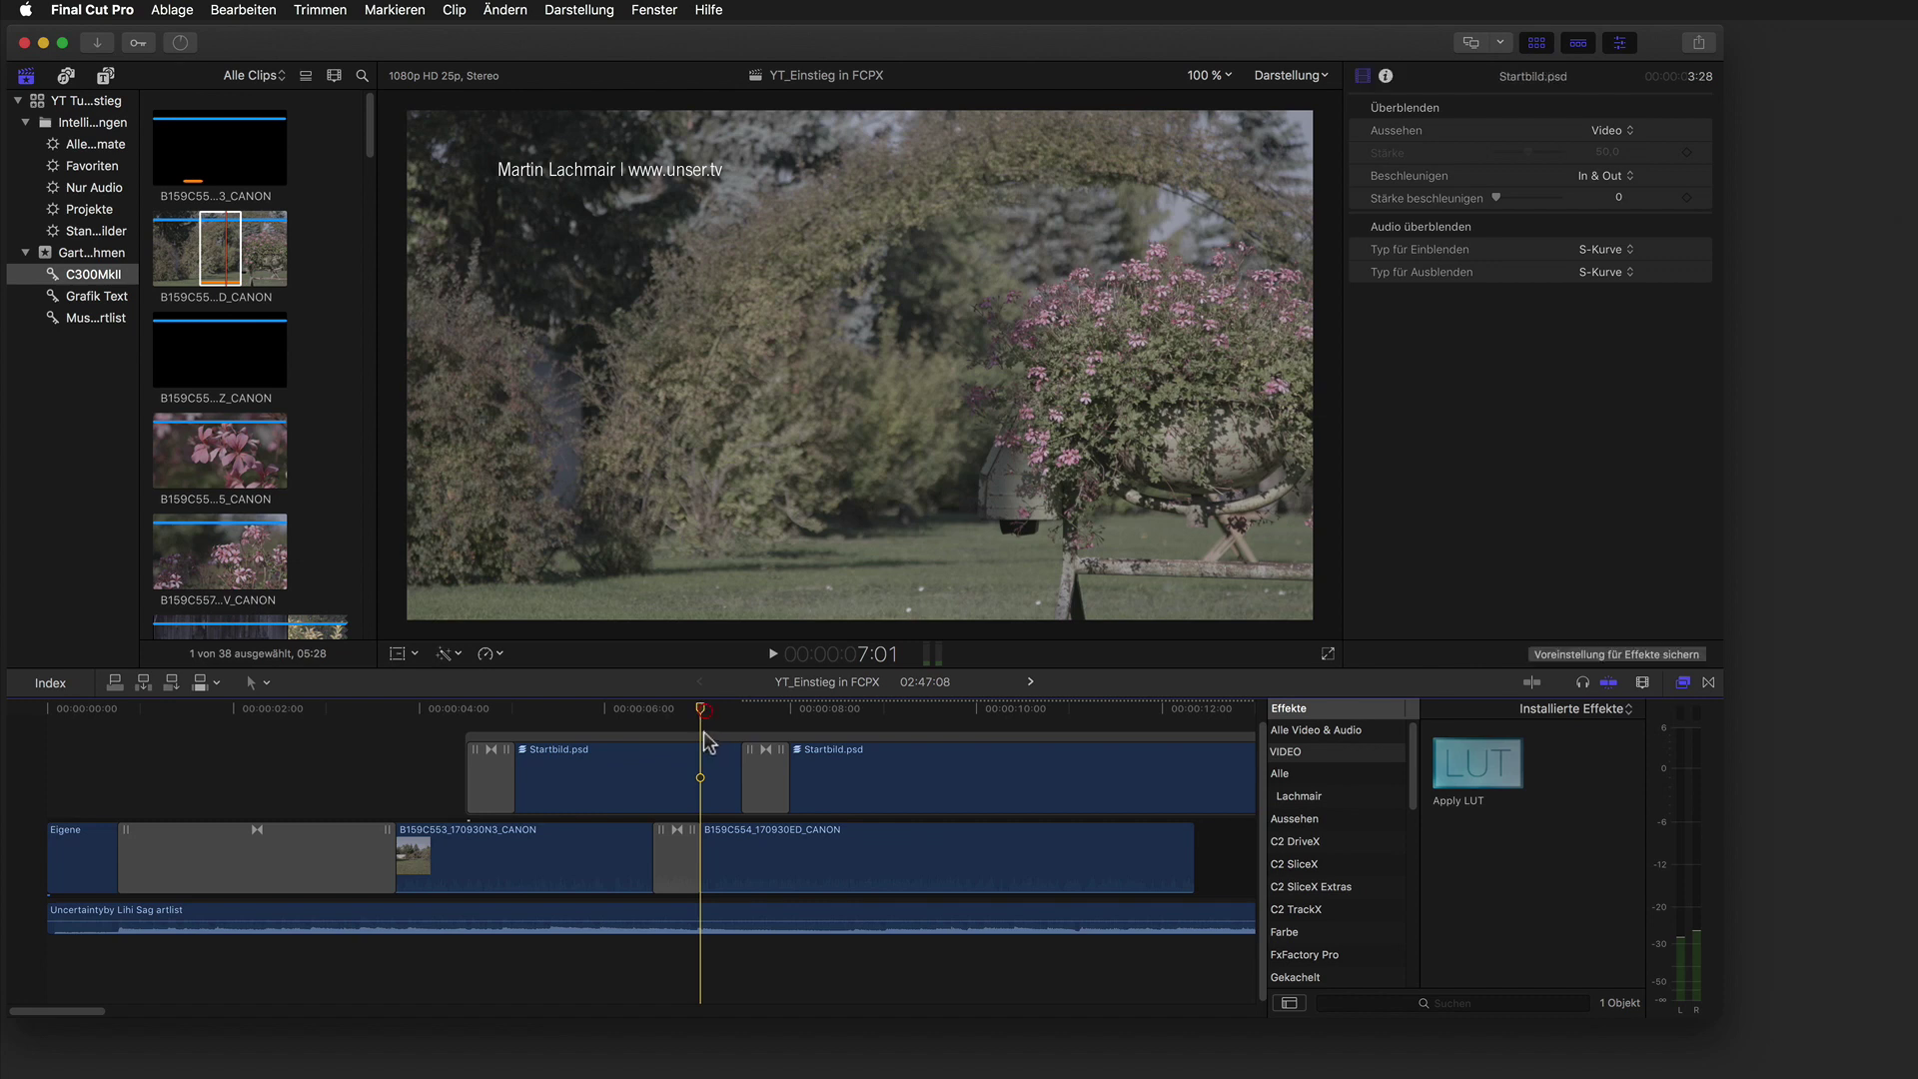
{"action": "key", "text": "space"}
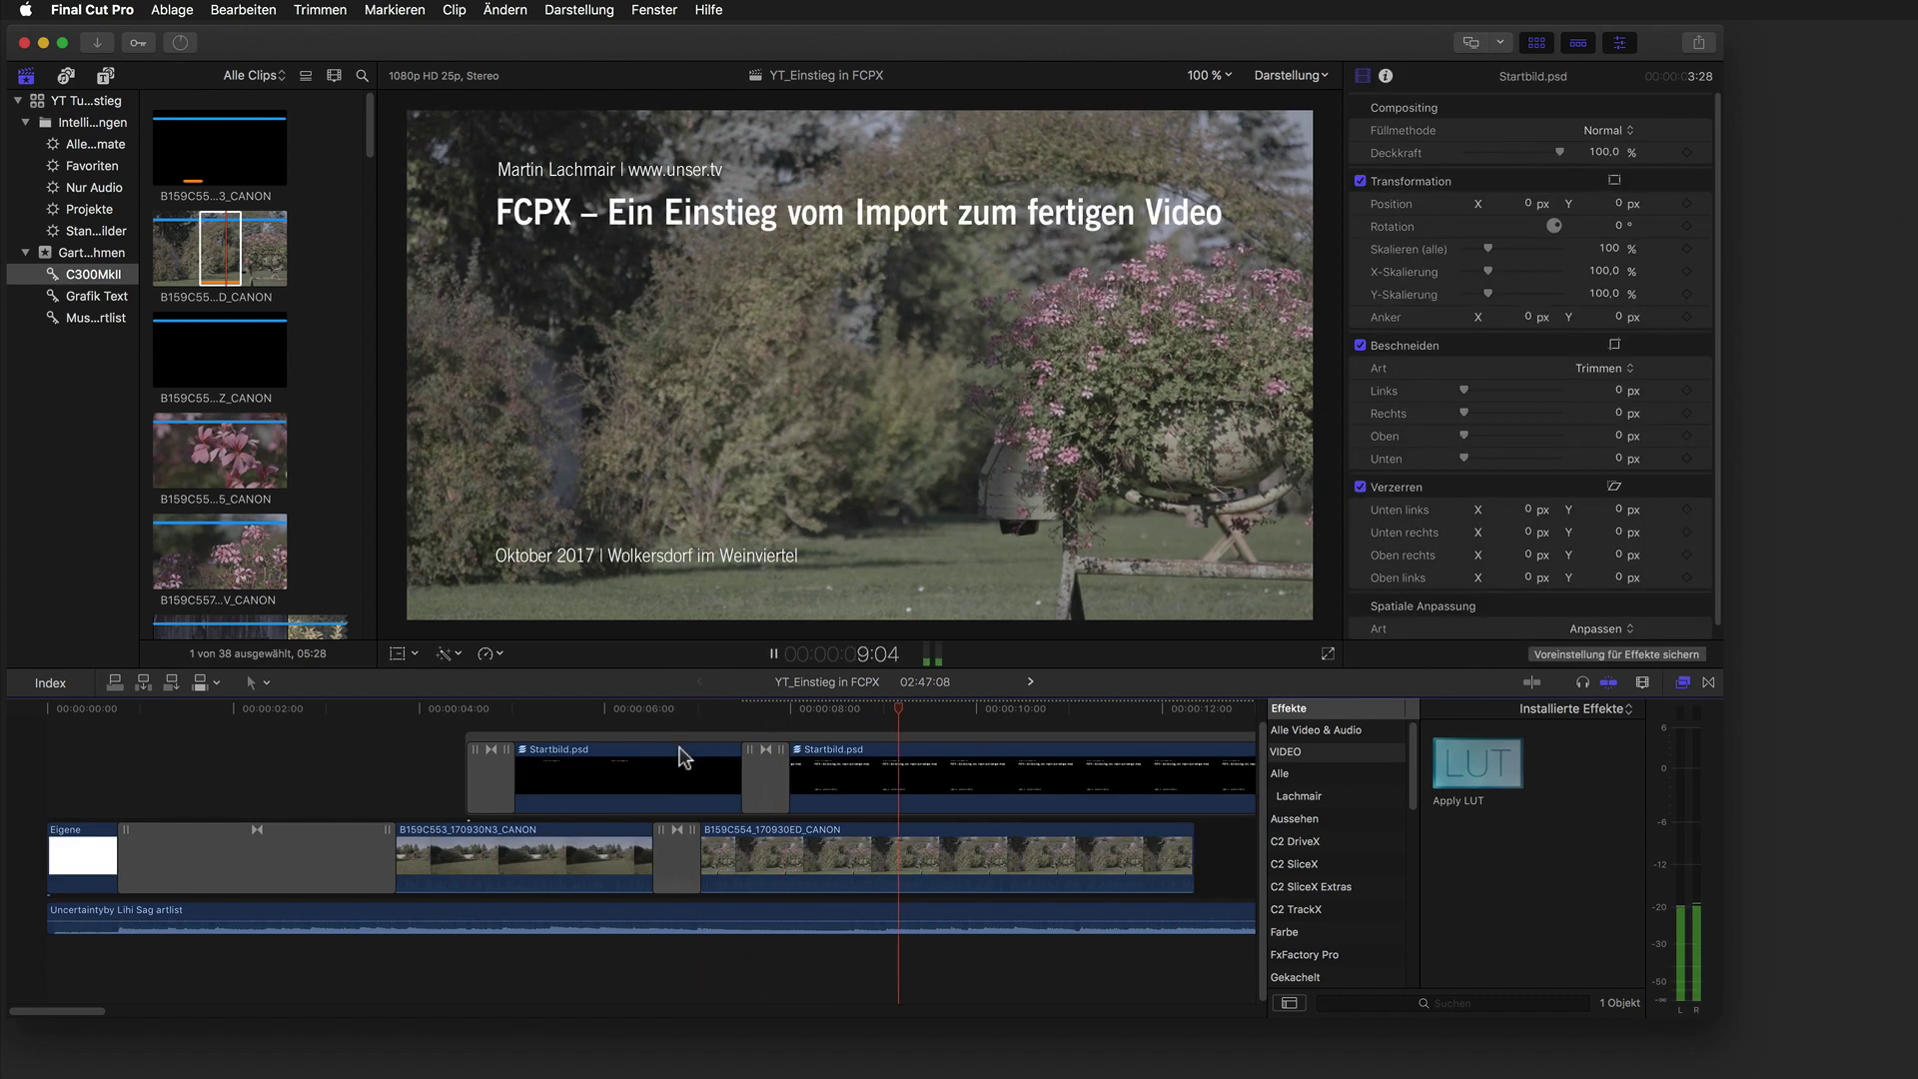
{"action": "left_click", "coordinate": [909, 796]}
{"action": "key", "text": "space"}
{"action": "key", "text": "alt+bracketright"}
{"action": "left_click", "coordinate": [934, 772]}
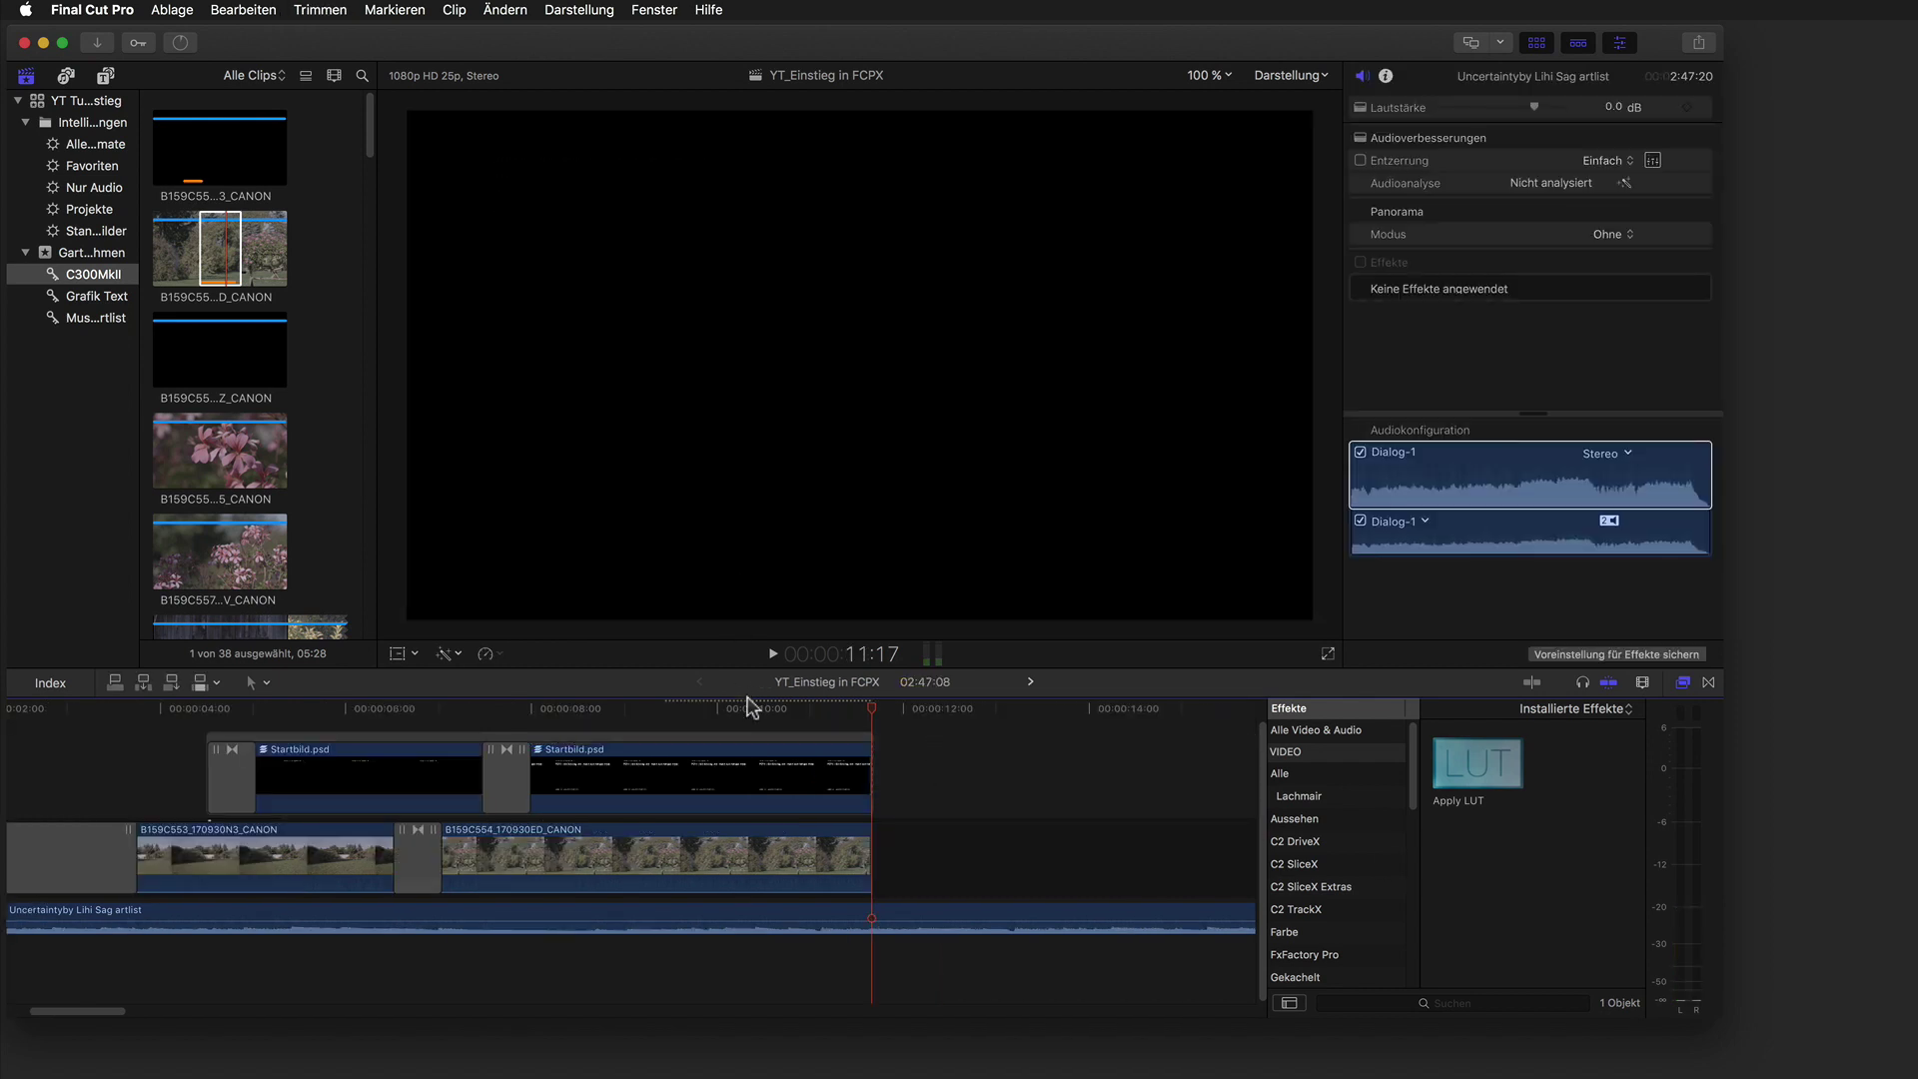
Replay the edited sequence from about 3 seconds to check the titles.
{"action": "left_click_drag", "start_coordinate": [749, 709], "coordinate": [140, 821]}
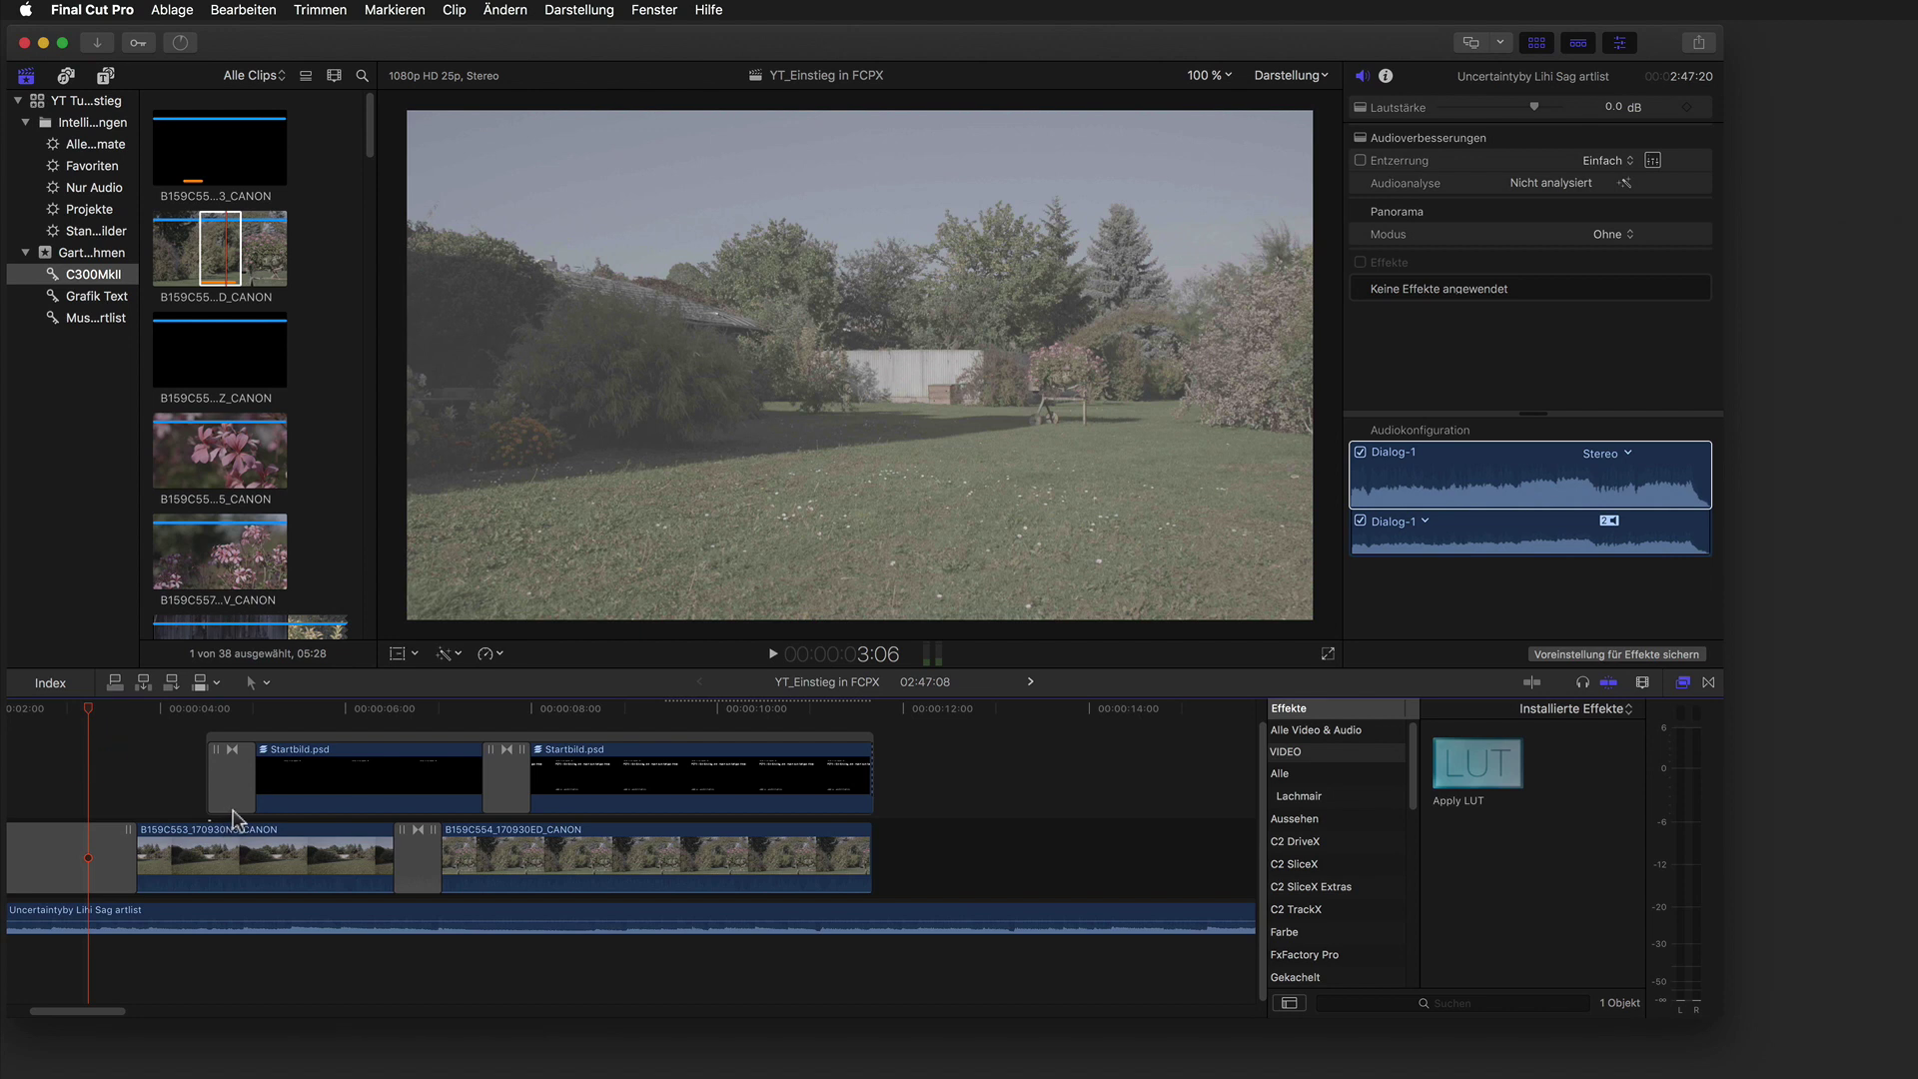
{"action": "key", "text": "space"}
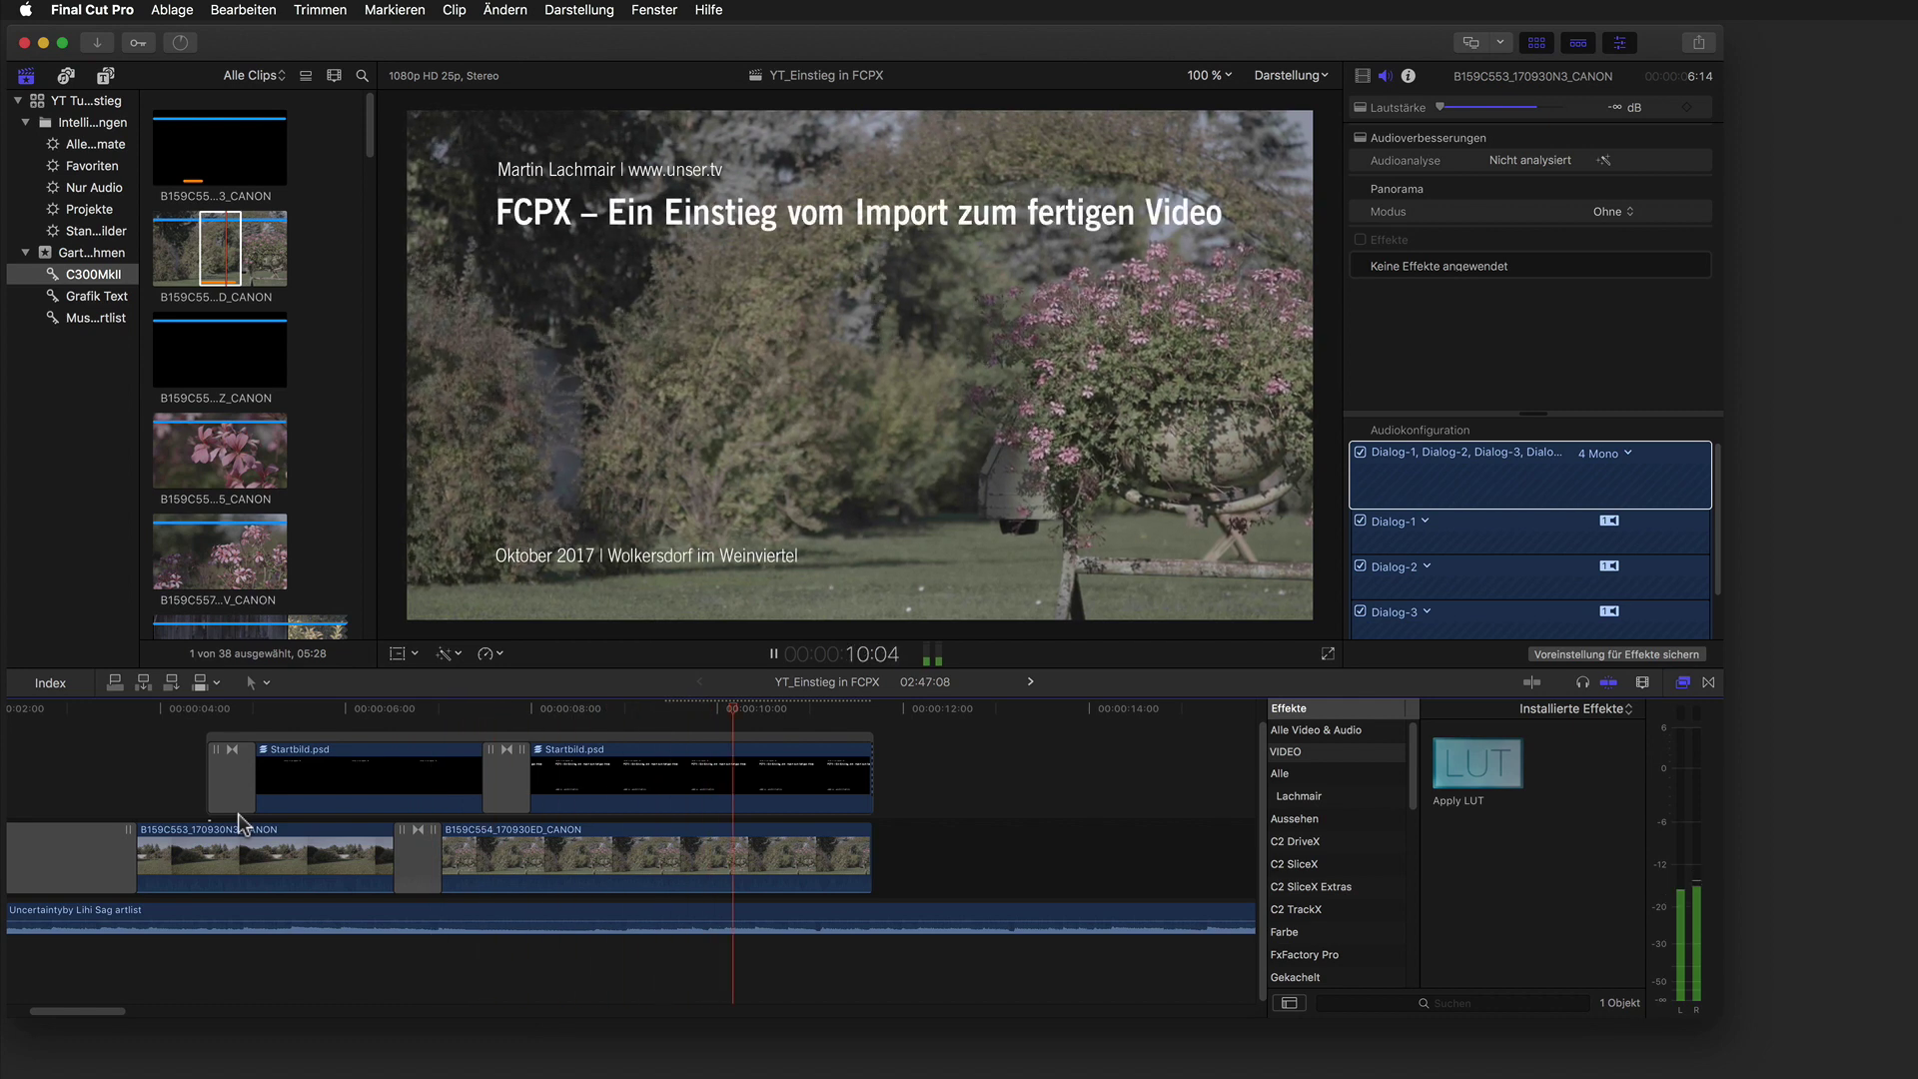
{"action": "key", "text": "space"}
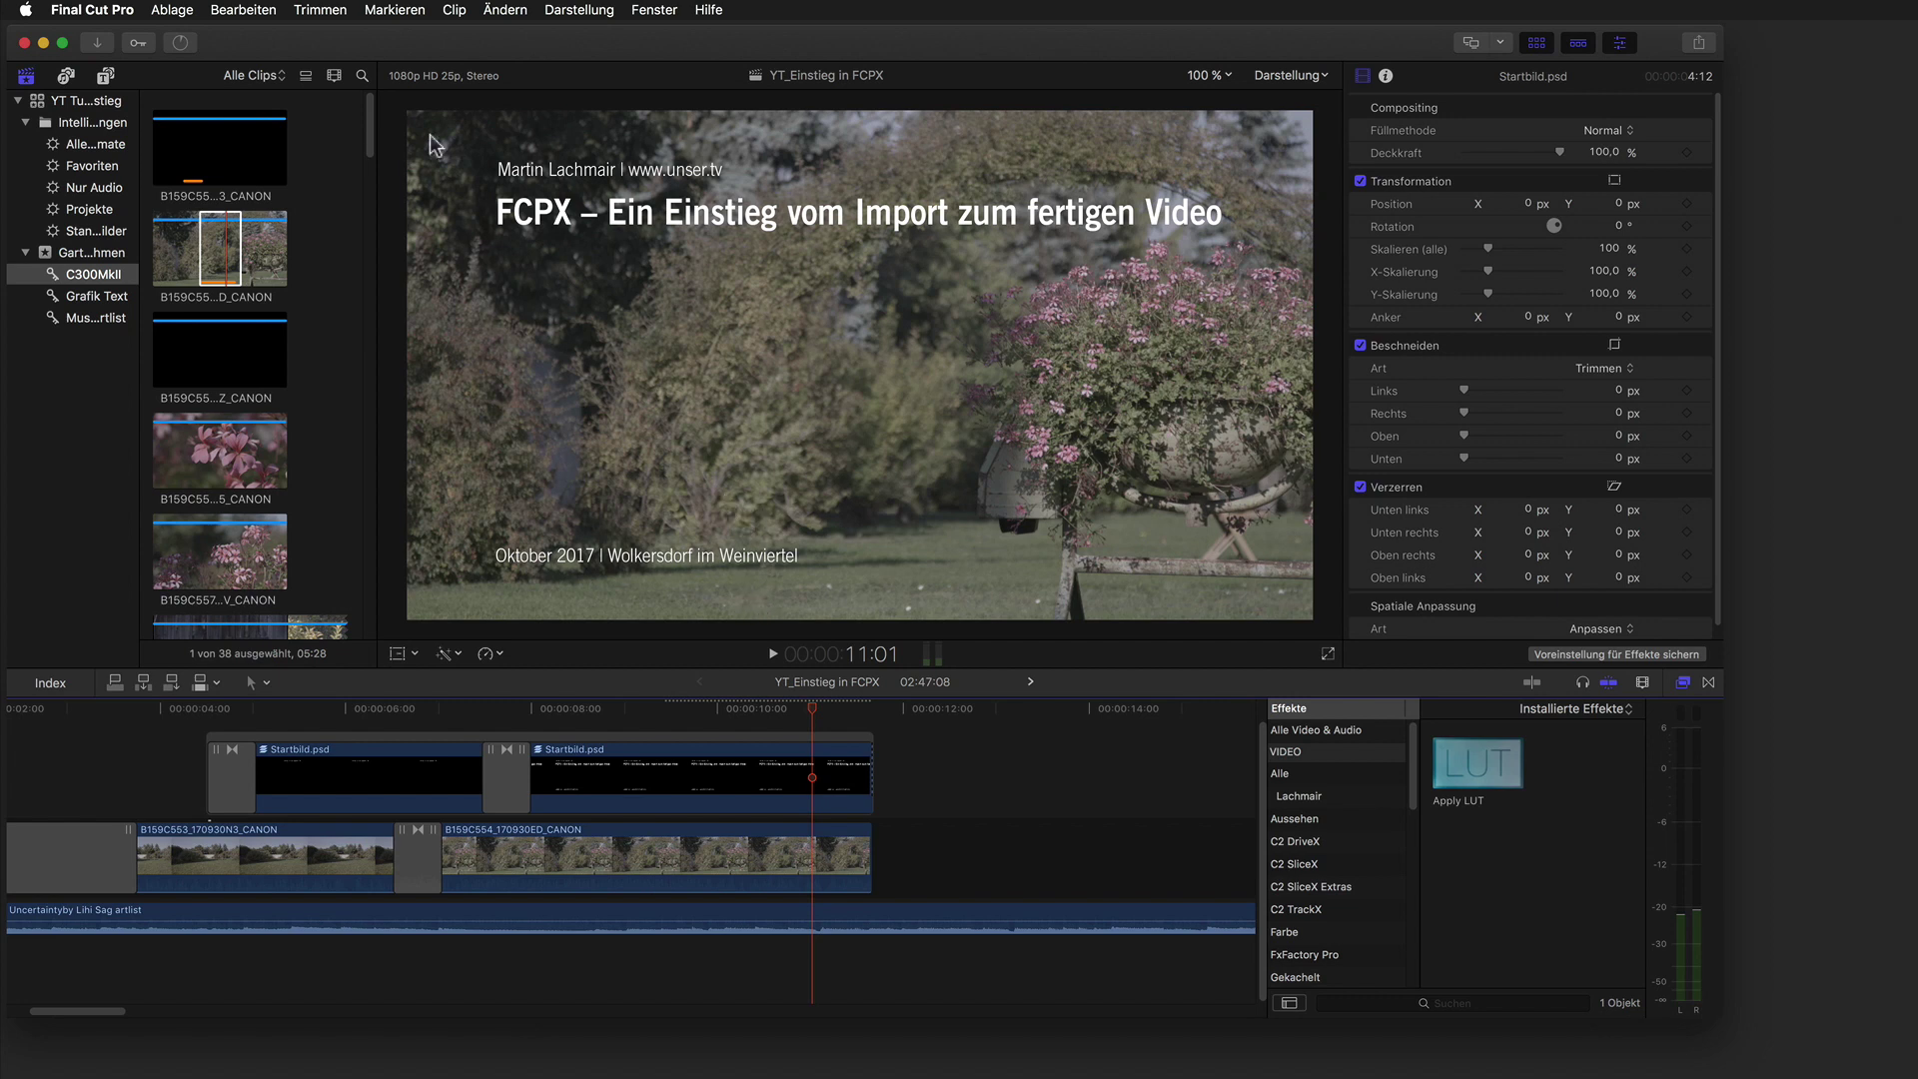
{"action": "left_click_drag", "start_coordinate": [370, 140], "coordinate": [336, 639]}
{"action": "scroll", "coordinate": [336, 629], "scroll_direction": "up", "scroll_amount": 3}
{"action": "scroll", "coordinate": [348, 580], "scroll_direction": "up", "scroll_amount": 2}
{"action": "scroll", "coordinate": [351, 530], "scroll_direction": "up", "scroll_amount": 3}
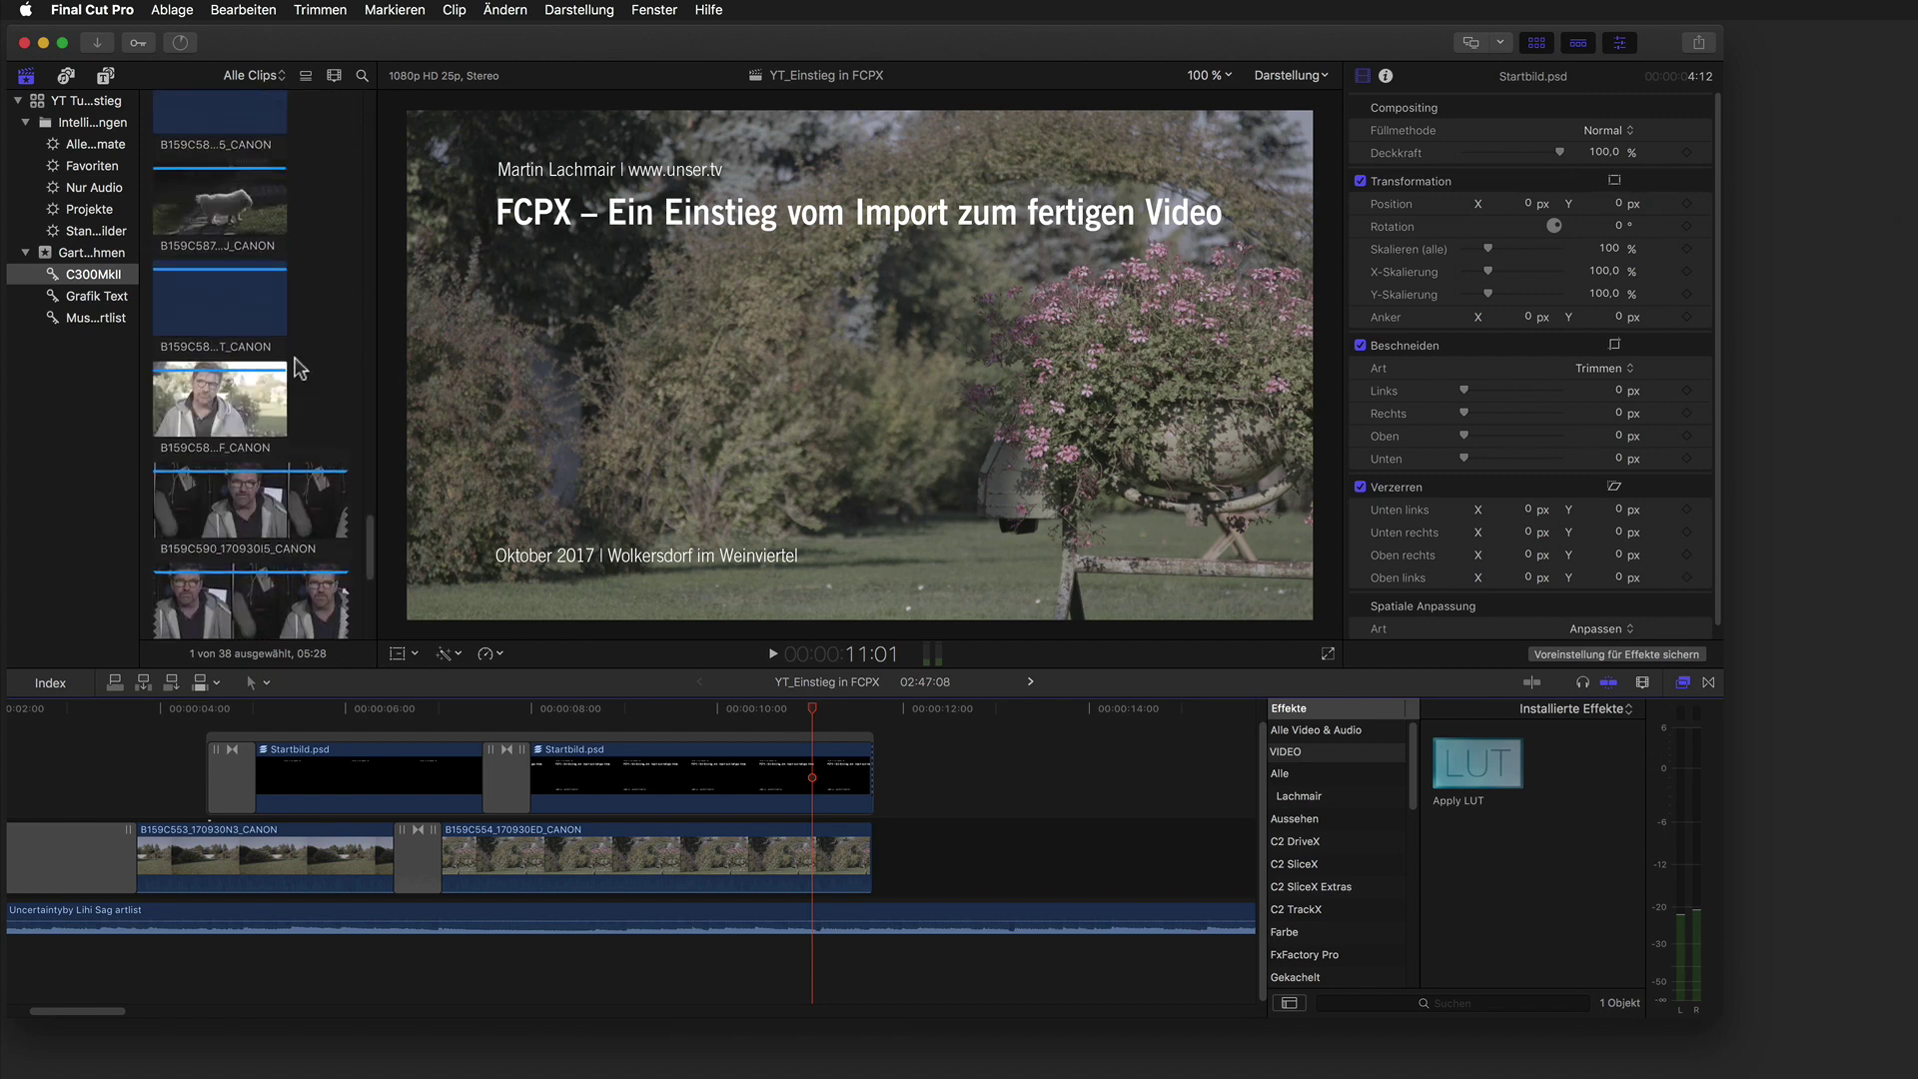
Preview interview clip B159C589 and set its Out point.
{"action": "left_click", "coordinate": [214, 402]}
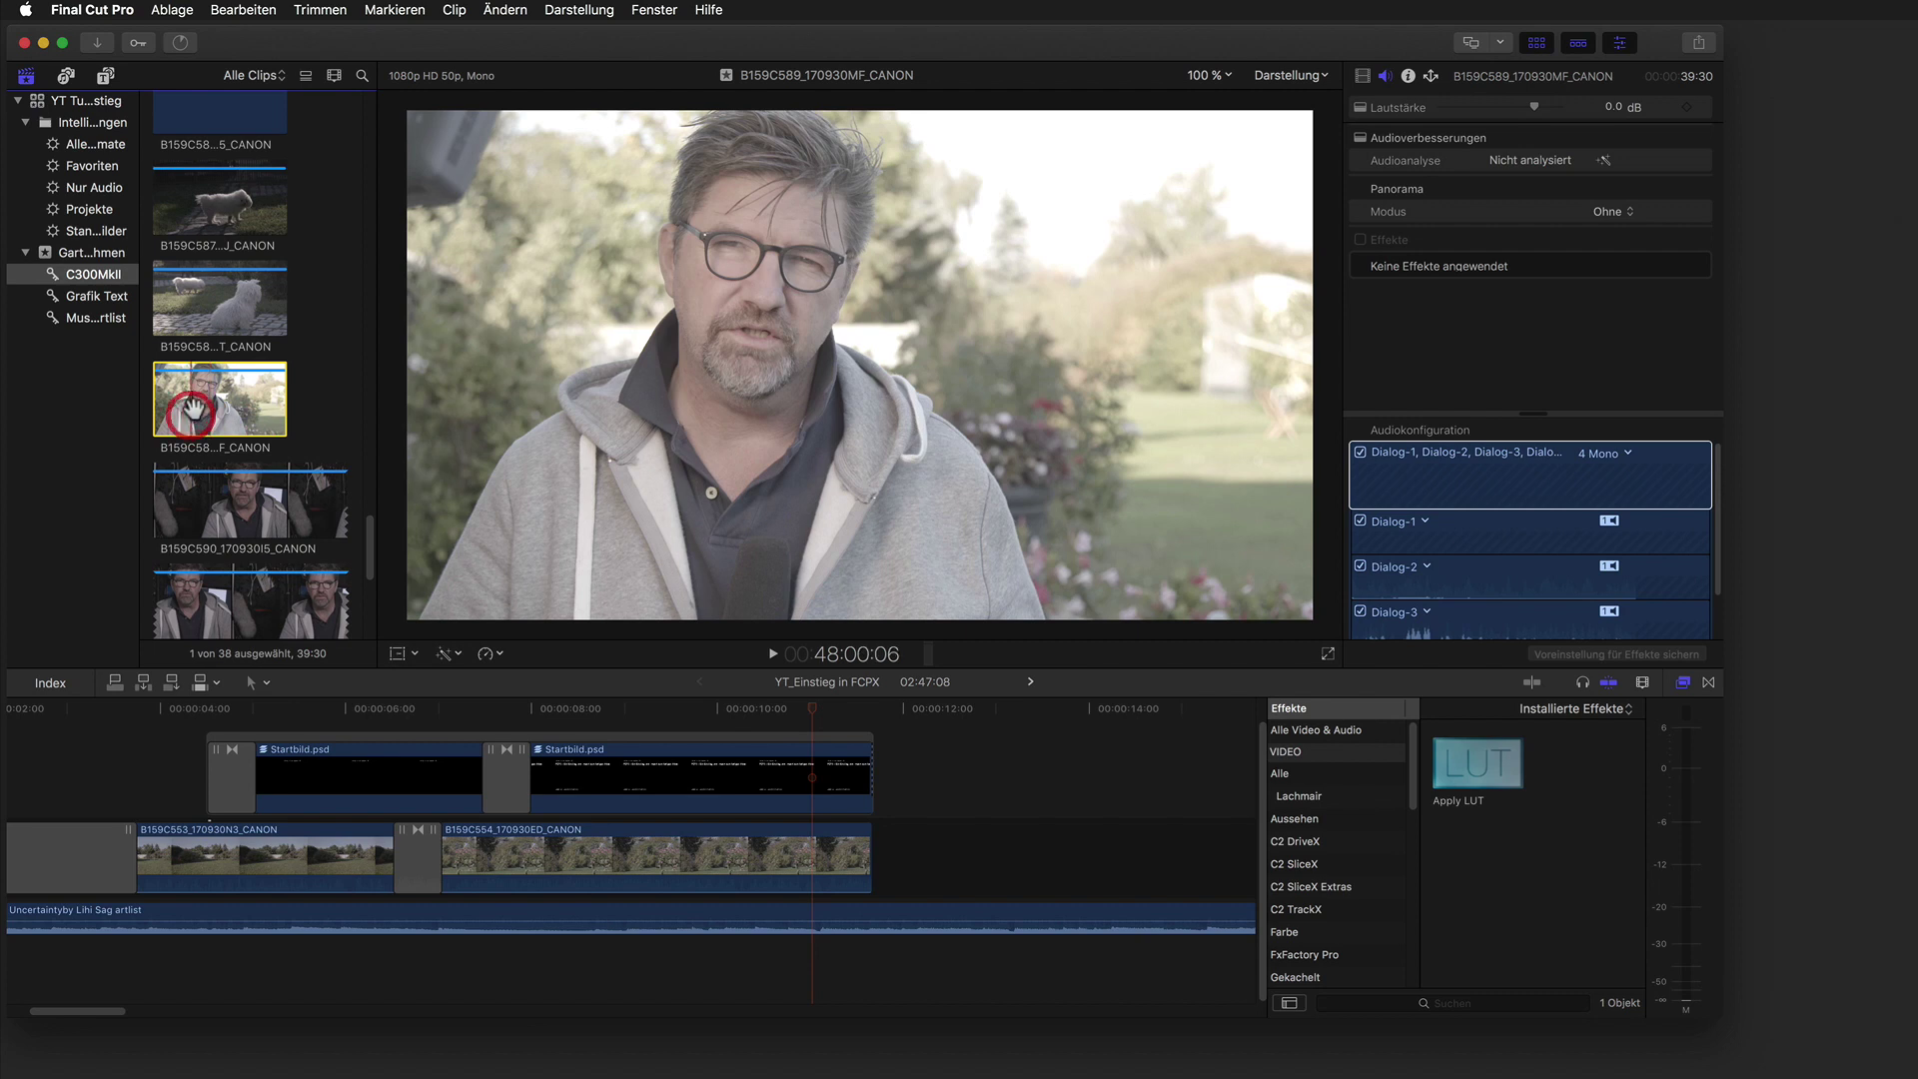
{"action": "key", "text": "space"}
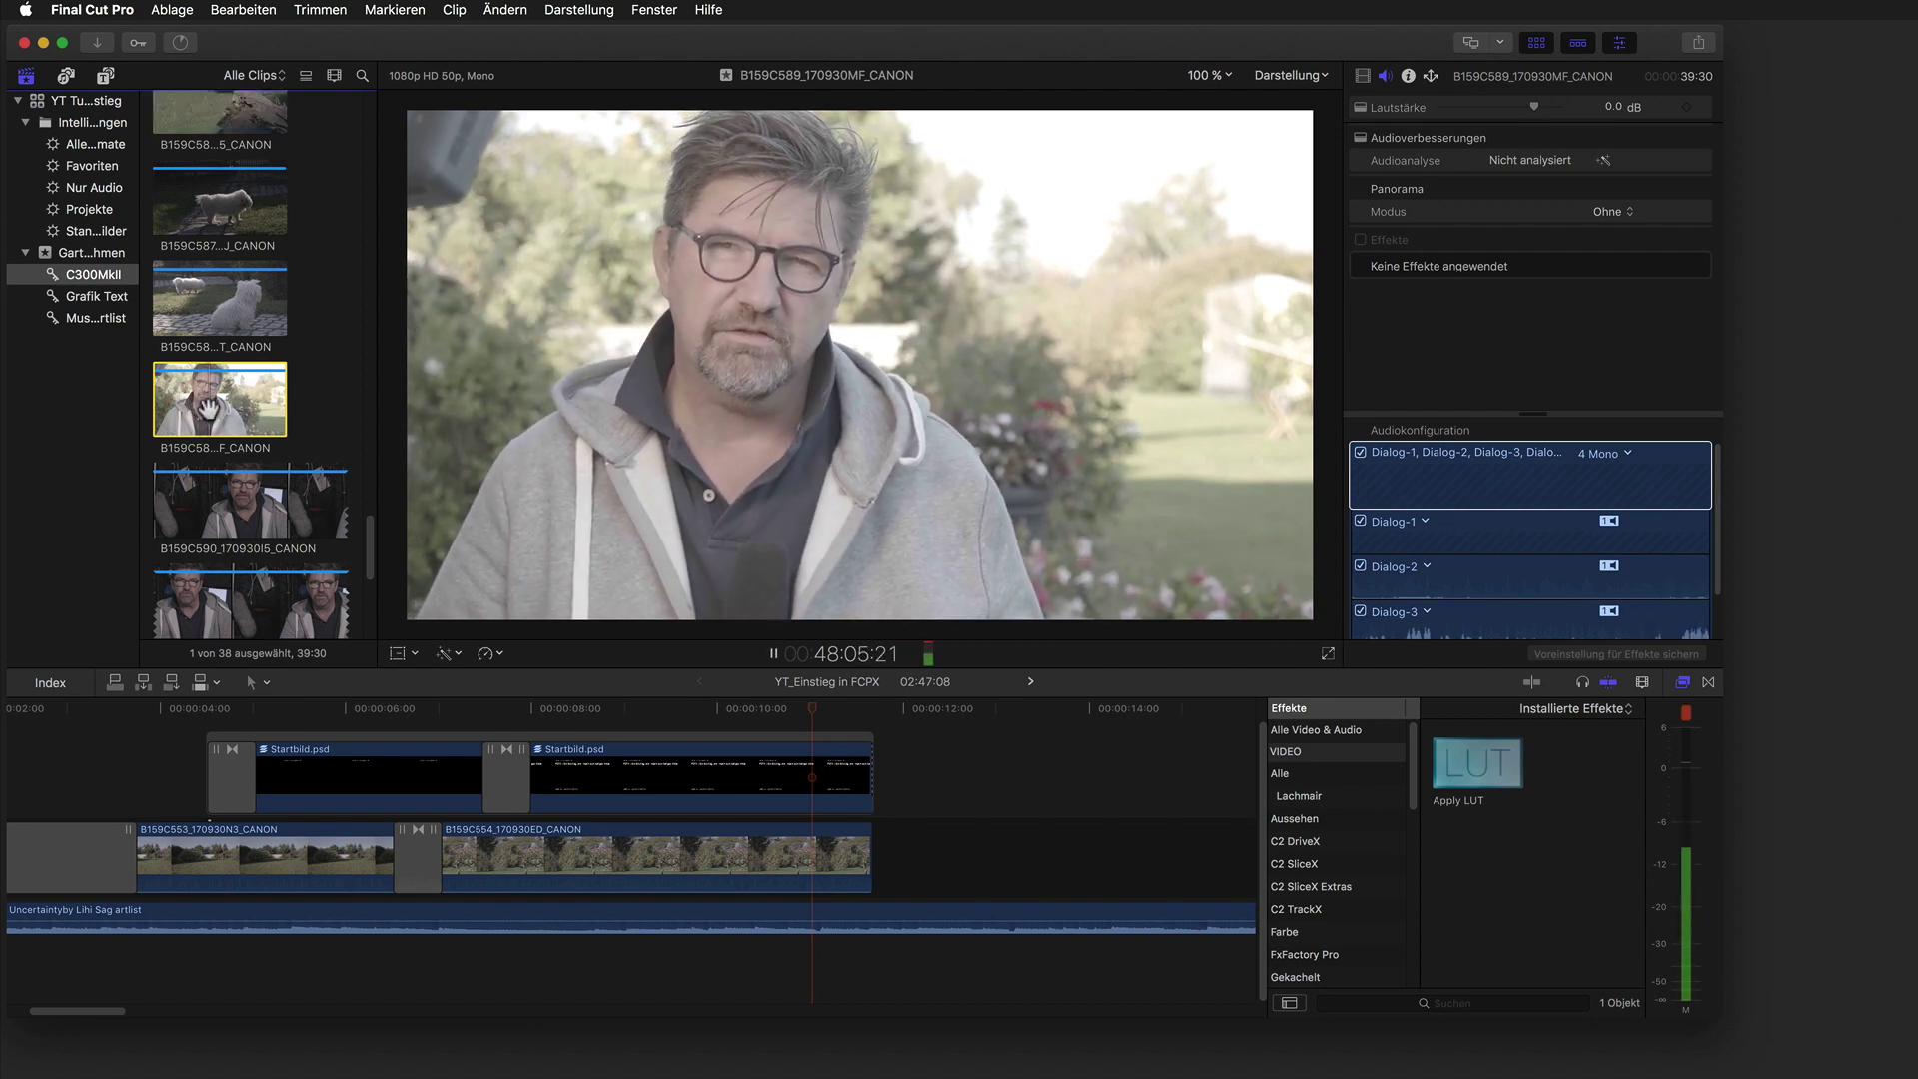
{"action": "key", "text": "space"}
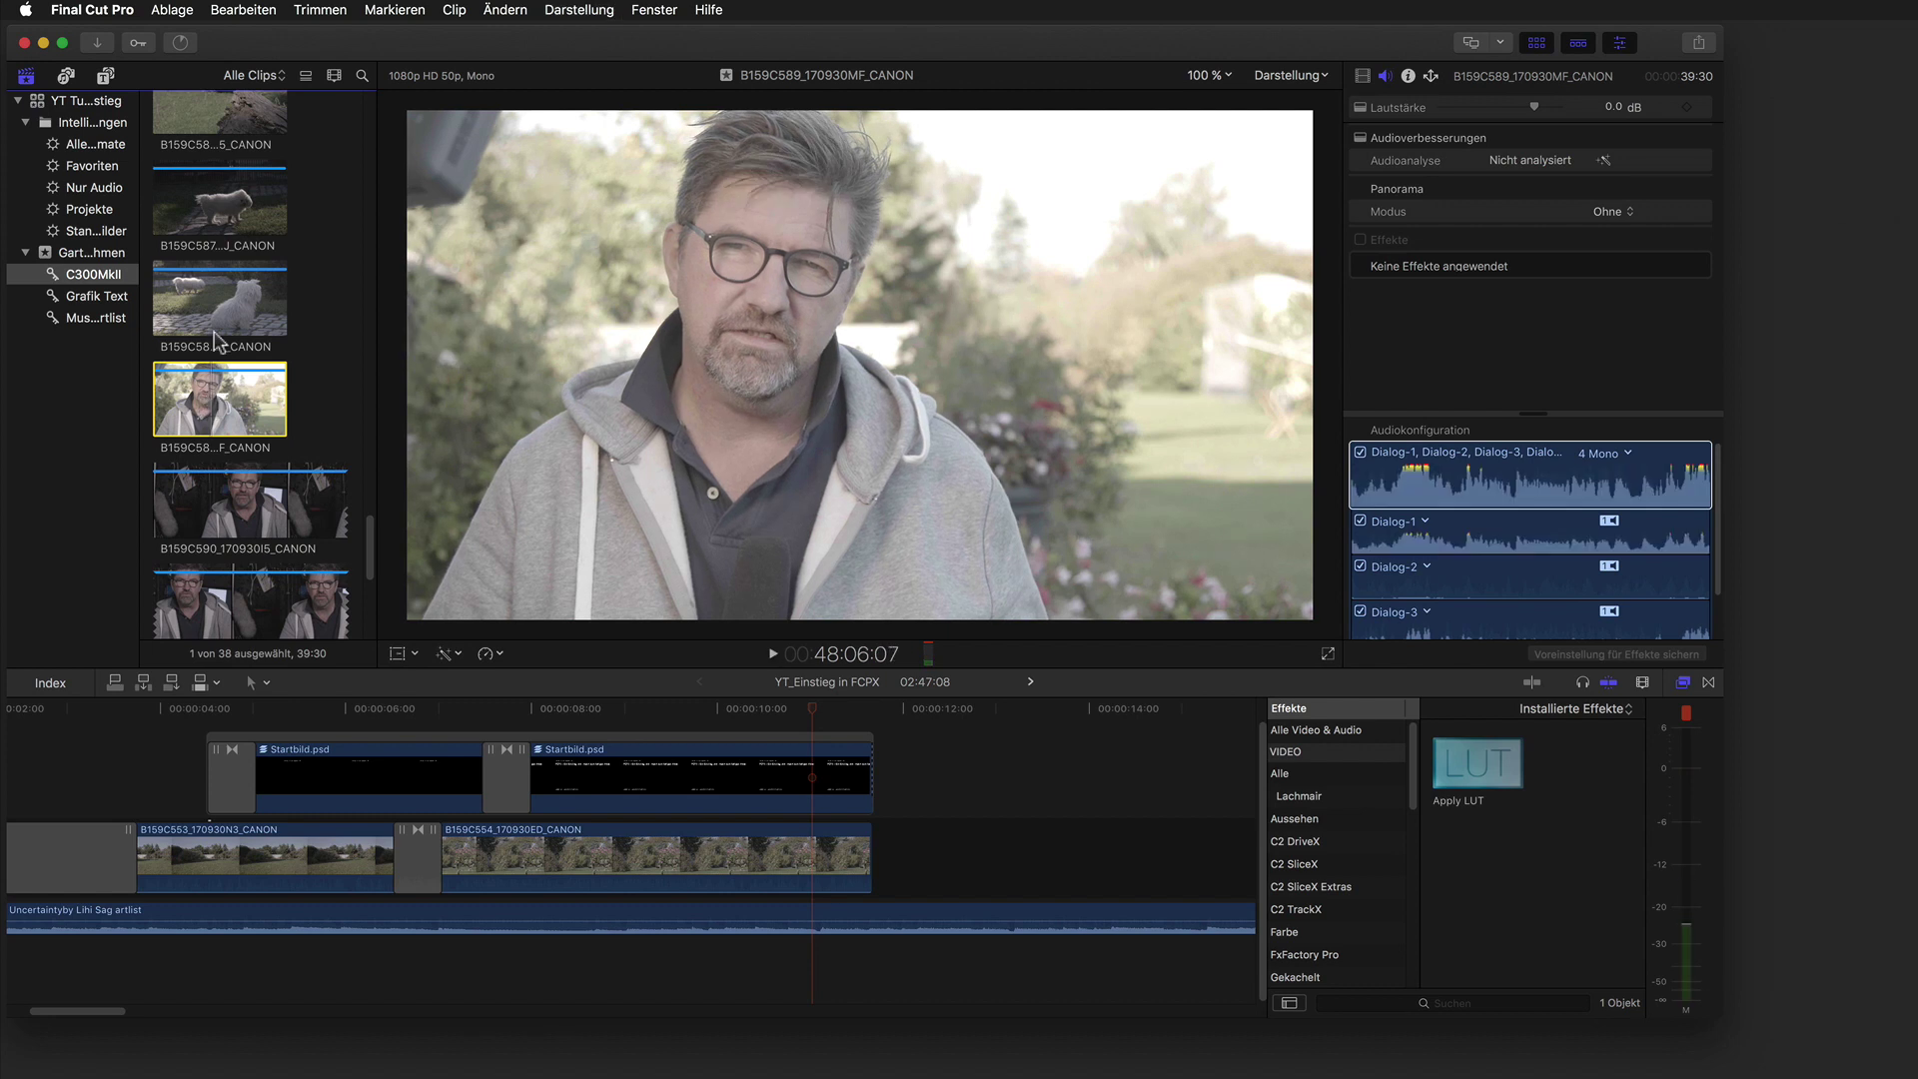
{"action": "key", "text": "o"}
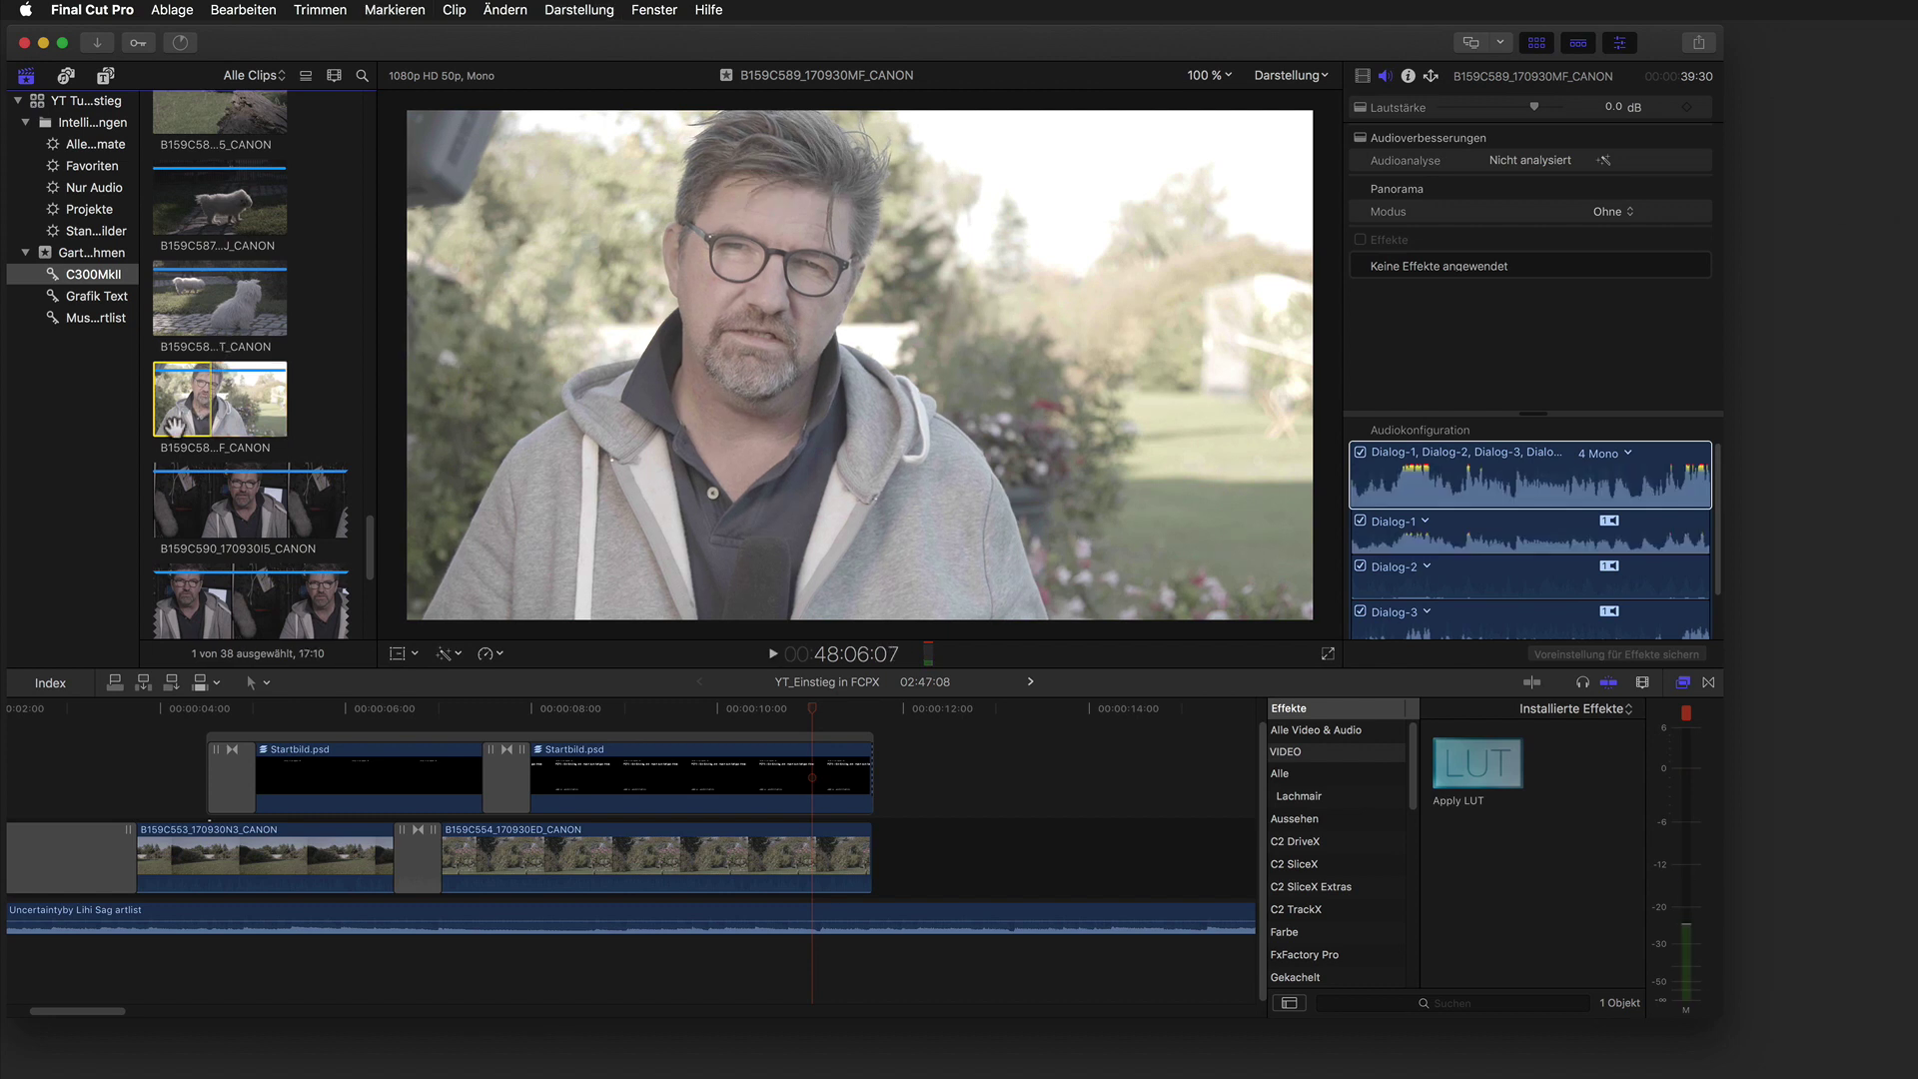
Refine the interview range and drag it to the timeline after the flower-arch shot.
{"action": "key", "text": "/"}
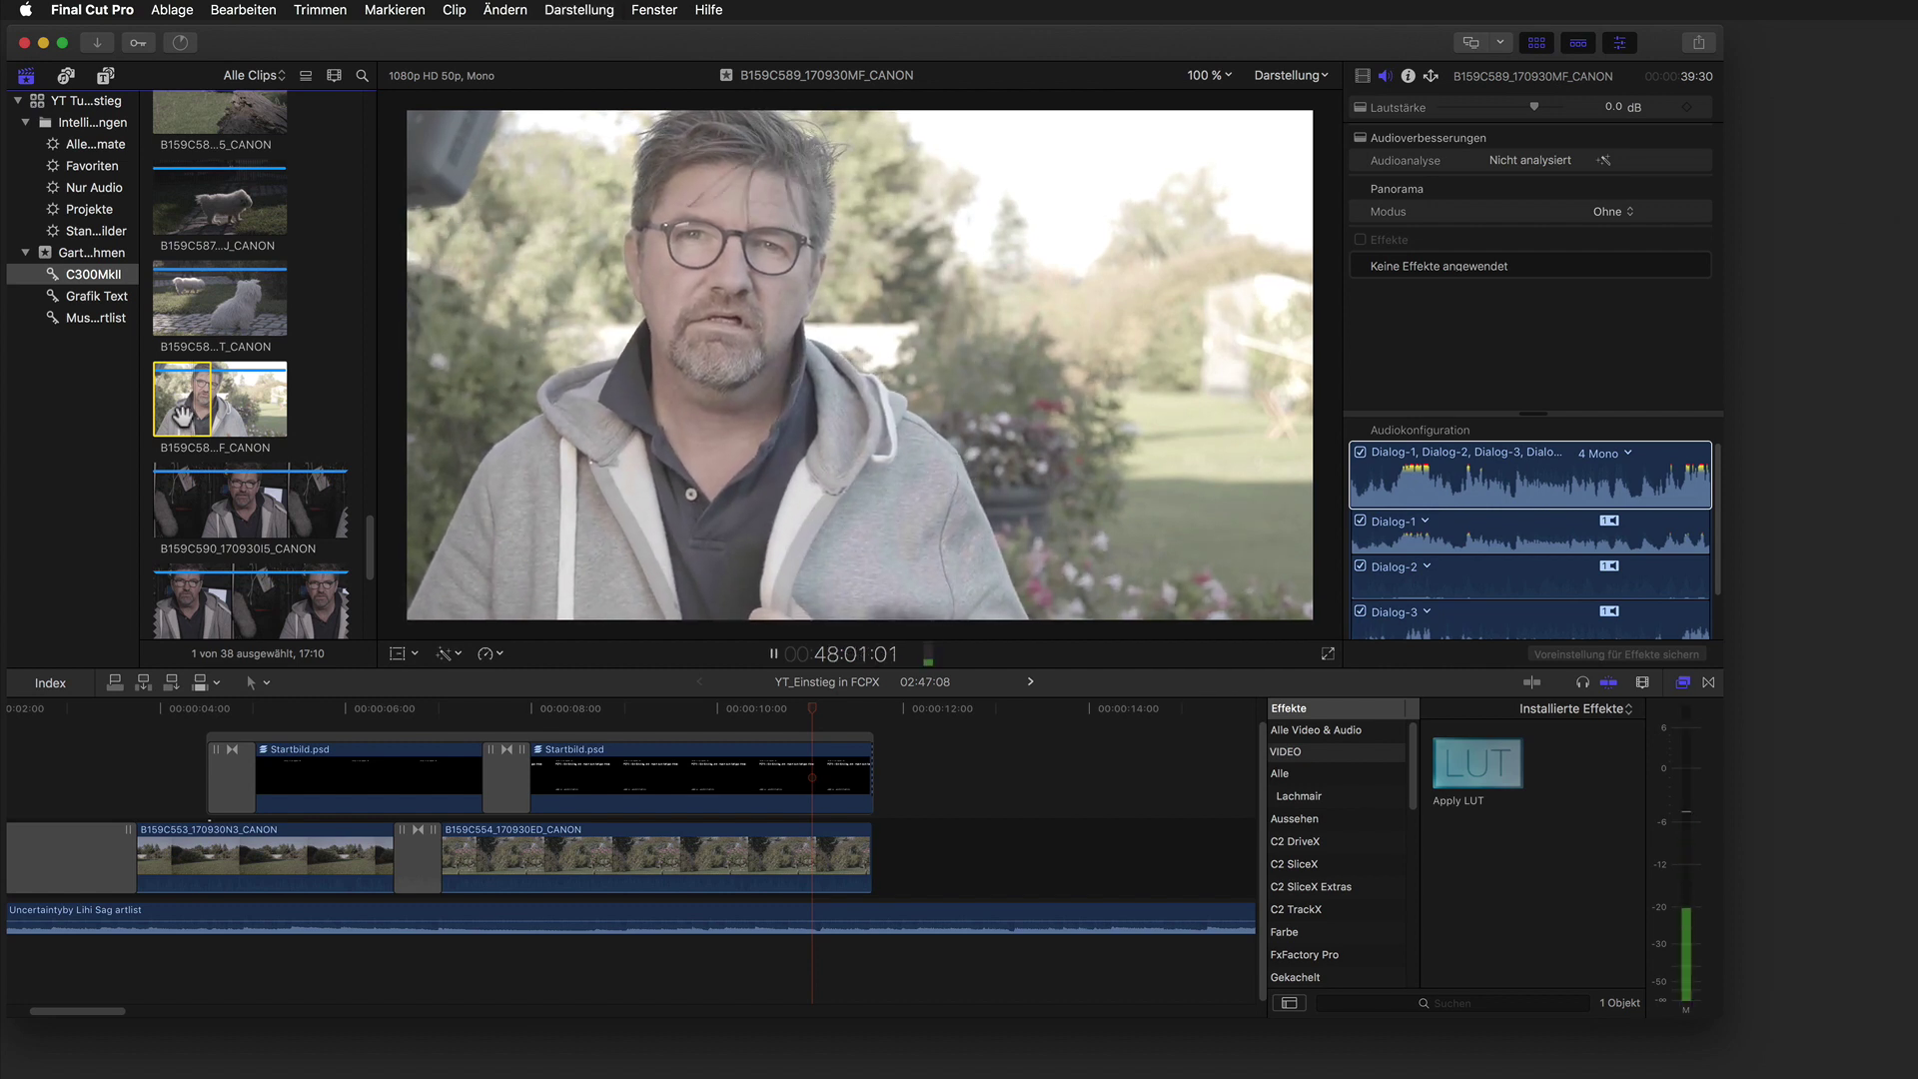
{"action": "key", "text": "space"}
{"action": "key", "text": "Left"}
{"action": "key", "text": "Left"}
{"action": "key", "text": "Left"}
{"action": "key", "text": "Left"}
{"action": "key", "text": "Left"}
{"action": "left_click", "coordinate": [182, 343]}
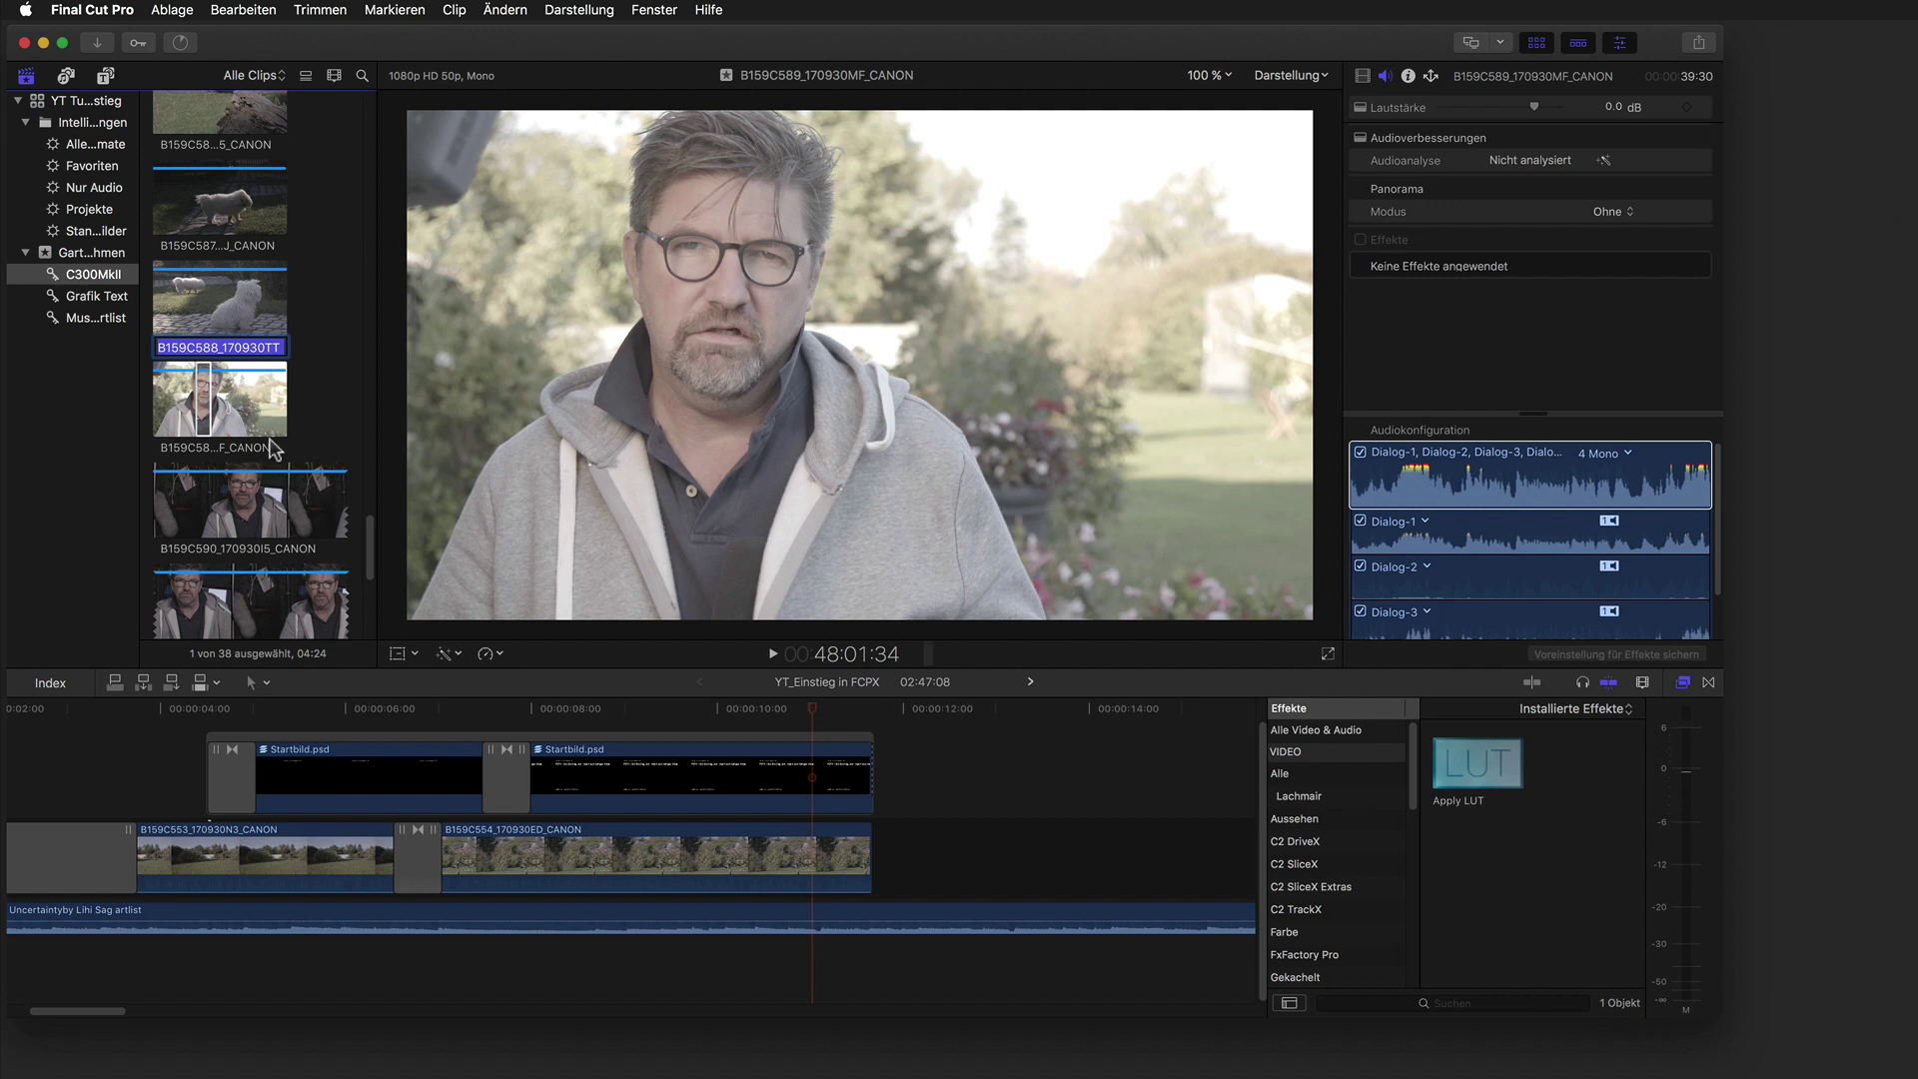
{"action": "mouse_move", "coordinate": [197, 395]}
{"action": "left_mouse_down"}
{"action": "mouse_move", "coordinate": [243, 404]}
{"action": "mouse_move", "coordinate": [913, 854]}
{"action": "mouse_move", "coordinate": [916, 890]}
{"action": "mouse_move", "coordinate": [916, 842]}
{"action": "left_mouse_up"}
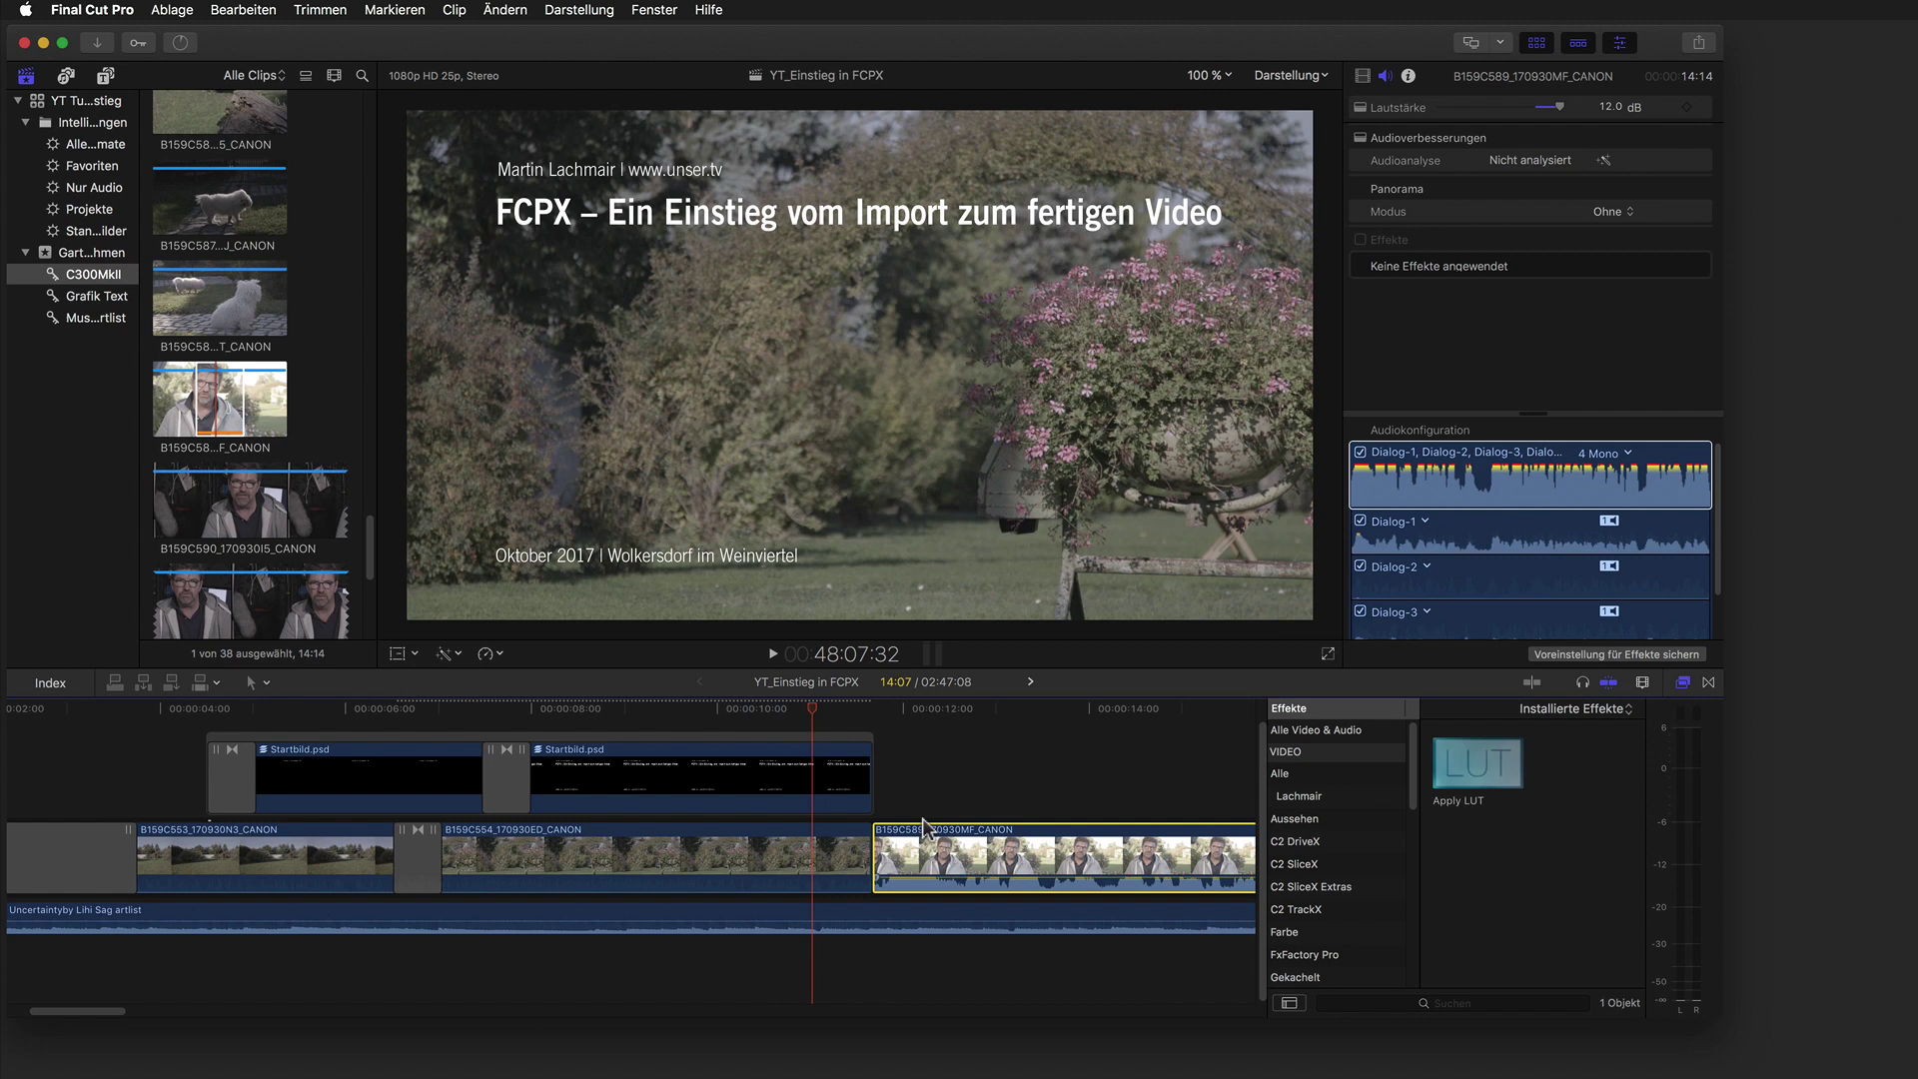
Undo the interview volume boost to 0.0 dB and play the timeline from the title at 7:12.
{"action": "key", "text": "super+z"}
{"action": "left_click", "coordinate": [820, 711]}
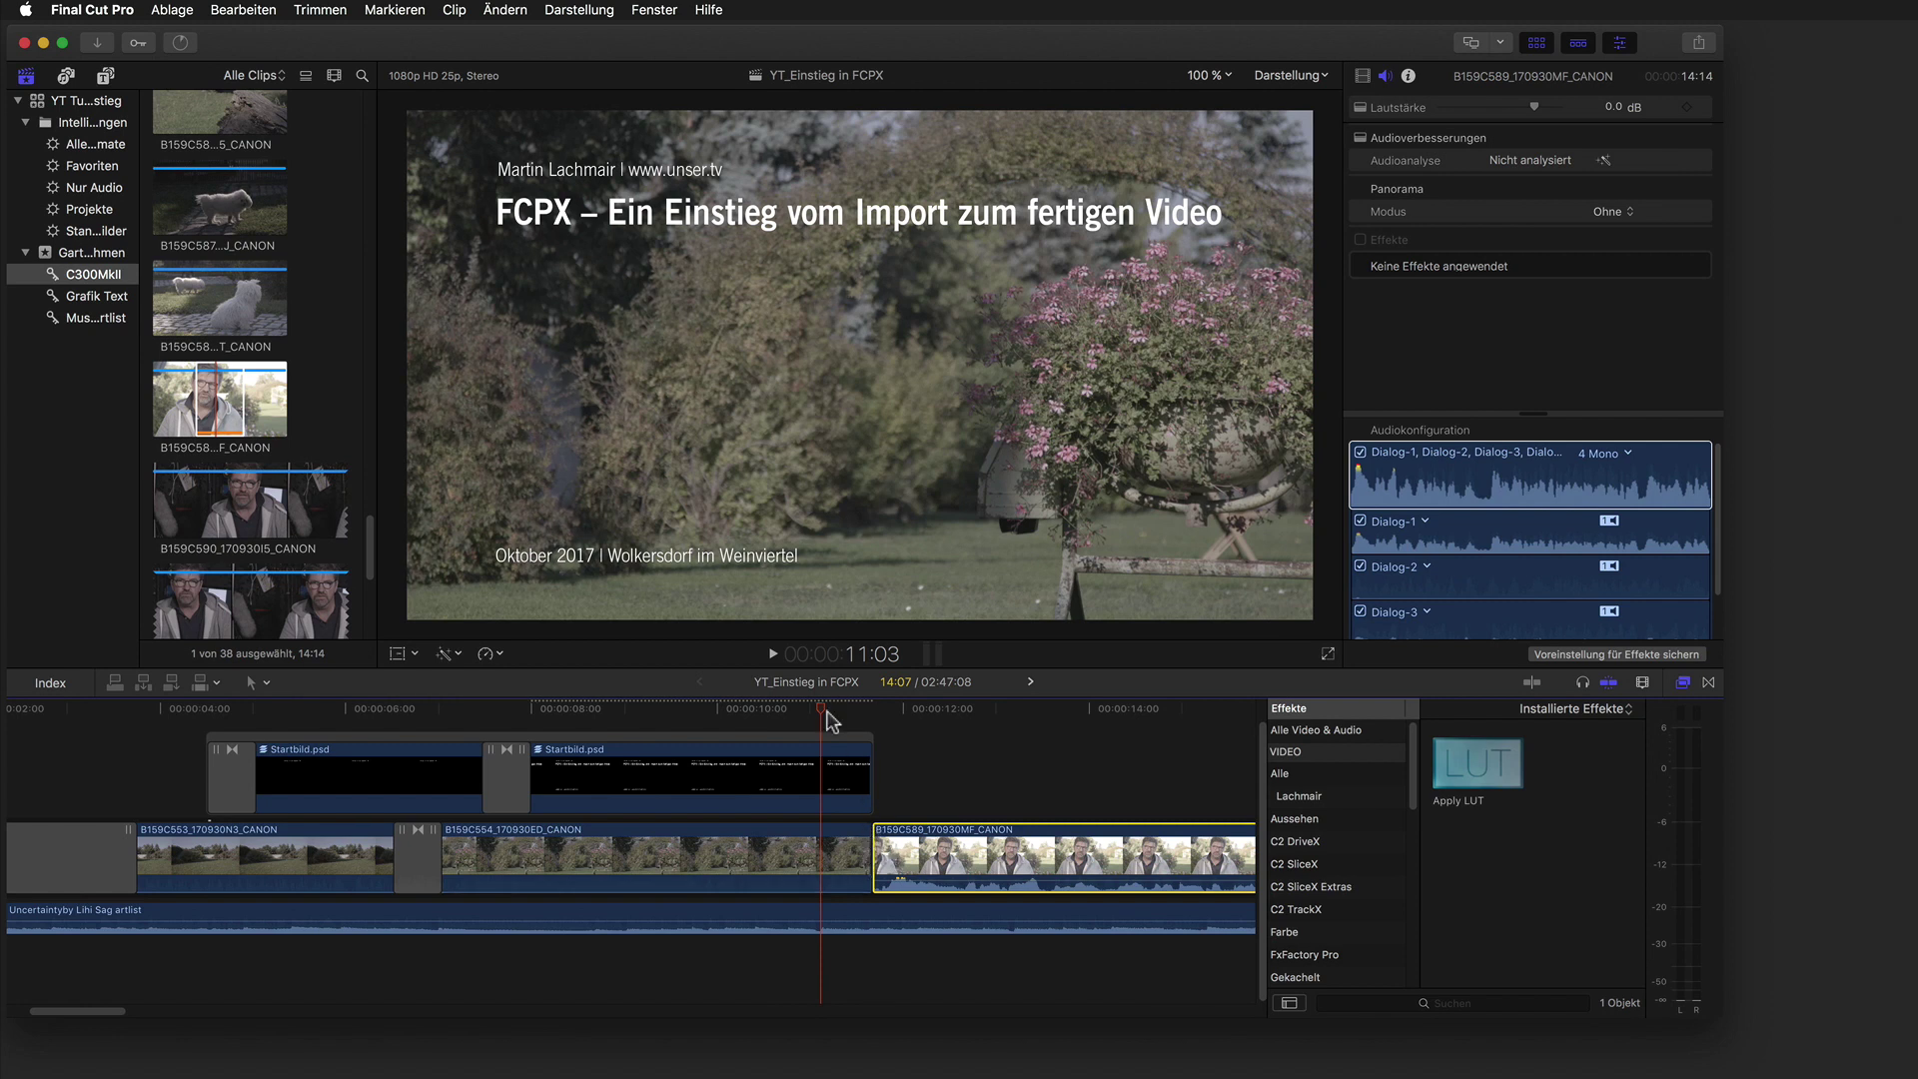
{"action": "left_click", "coordinate": [481, 711]}
{"action": "key", "text": "space"}
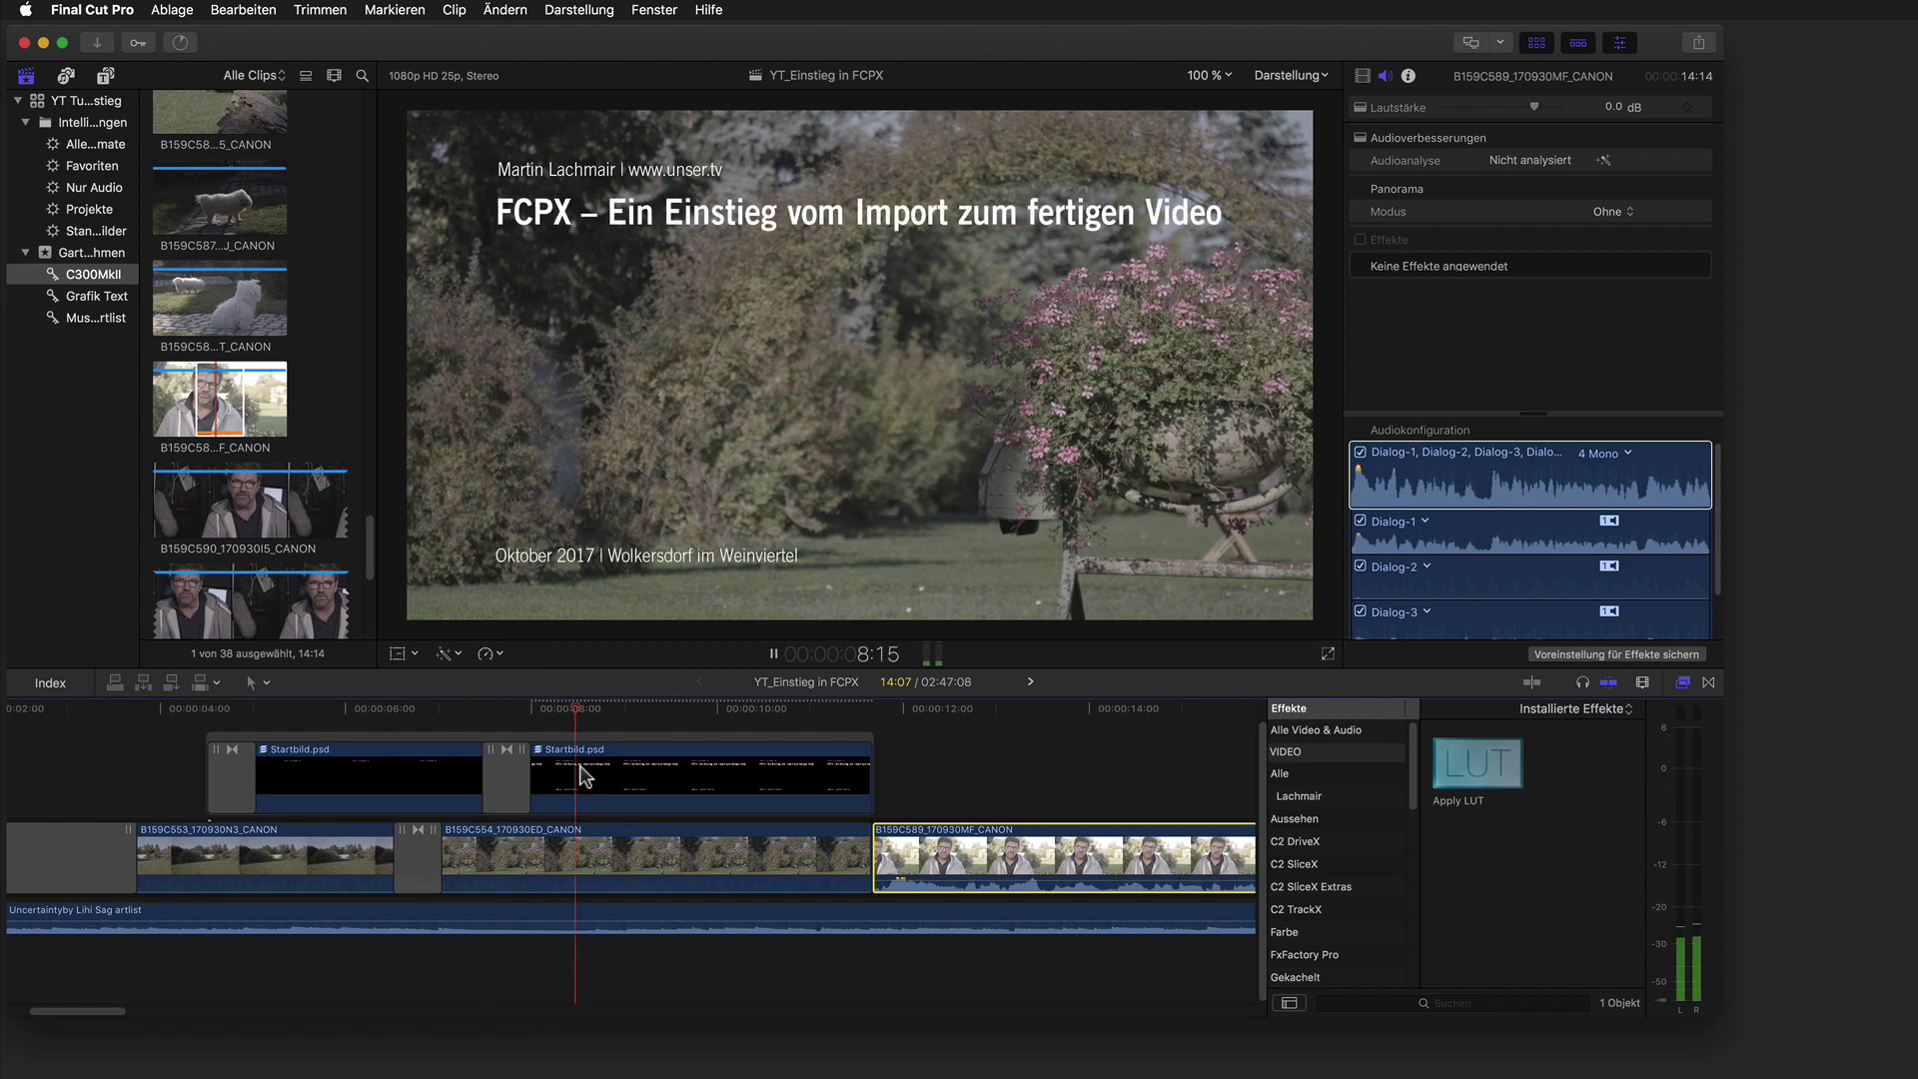
{"action": "key", "text": "space"}
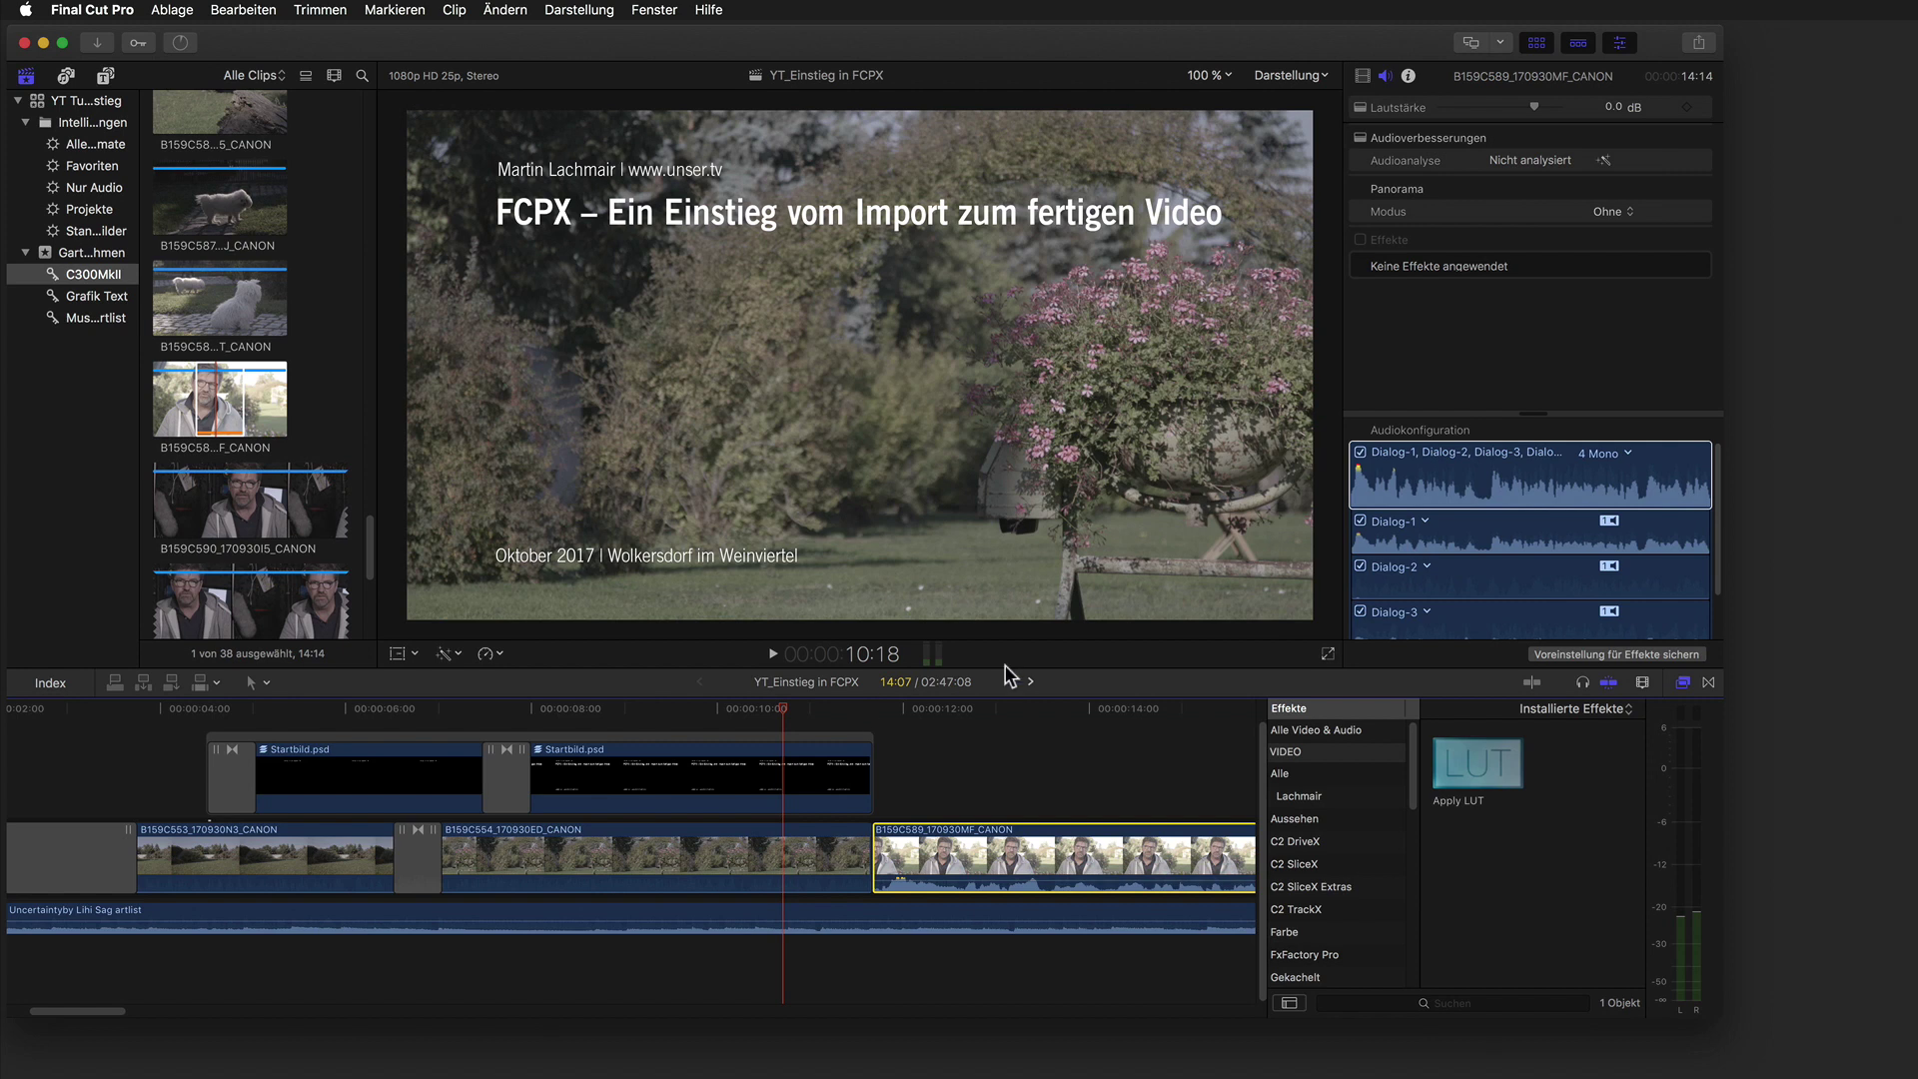
{"action": "scroll", "coordinate": [1705, 630], "scroll_direction": "down", "scroll_amount": 3}
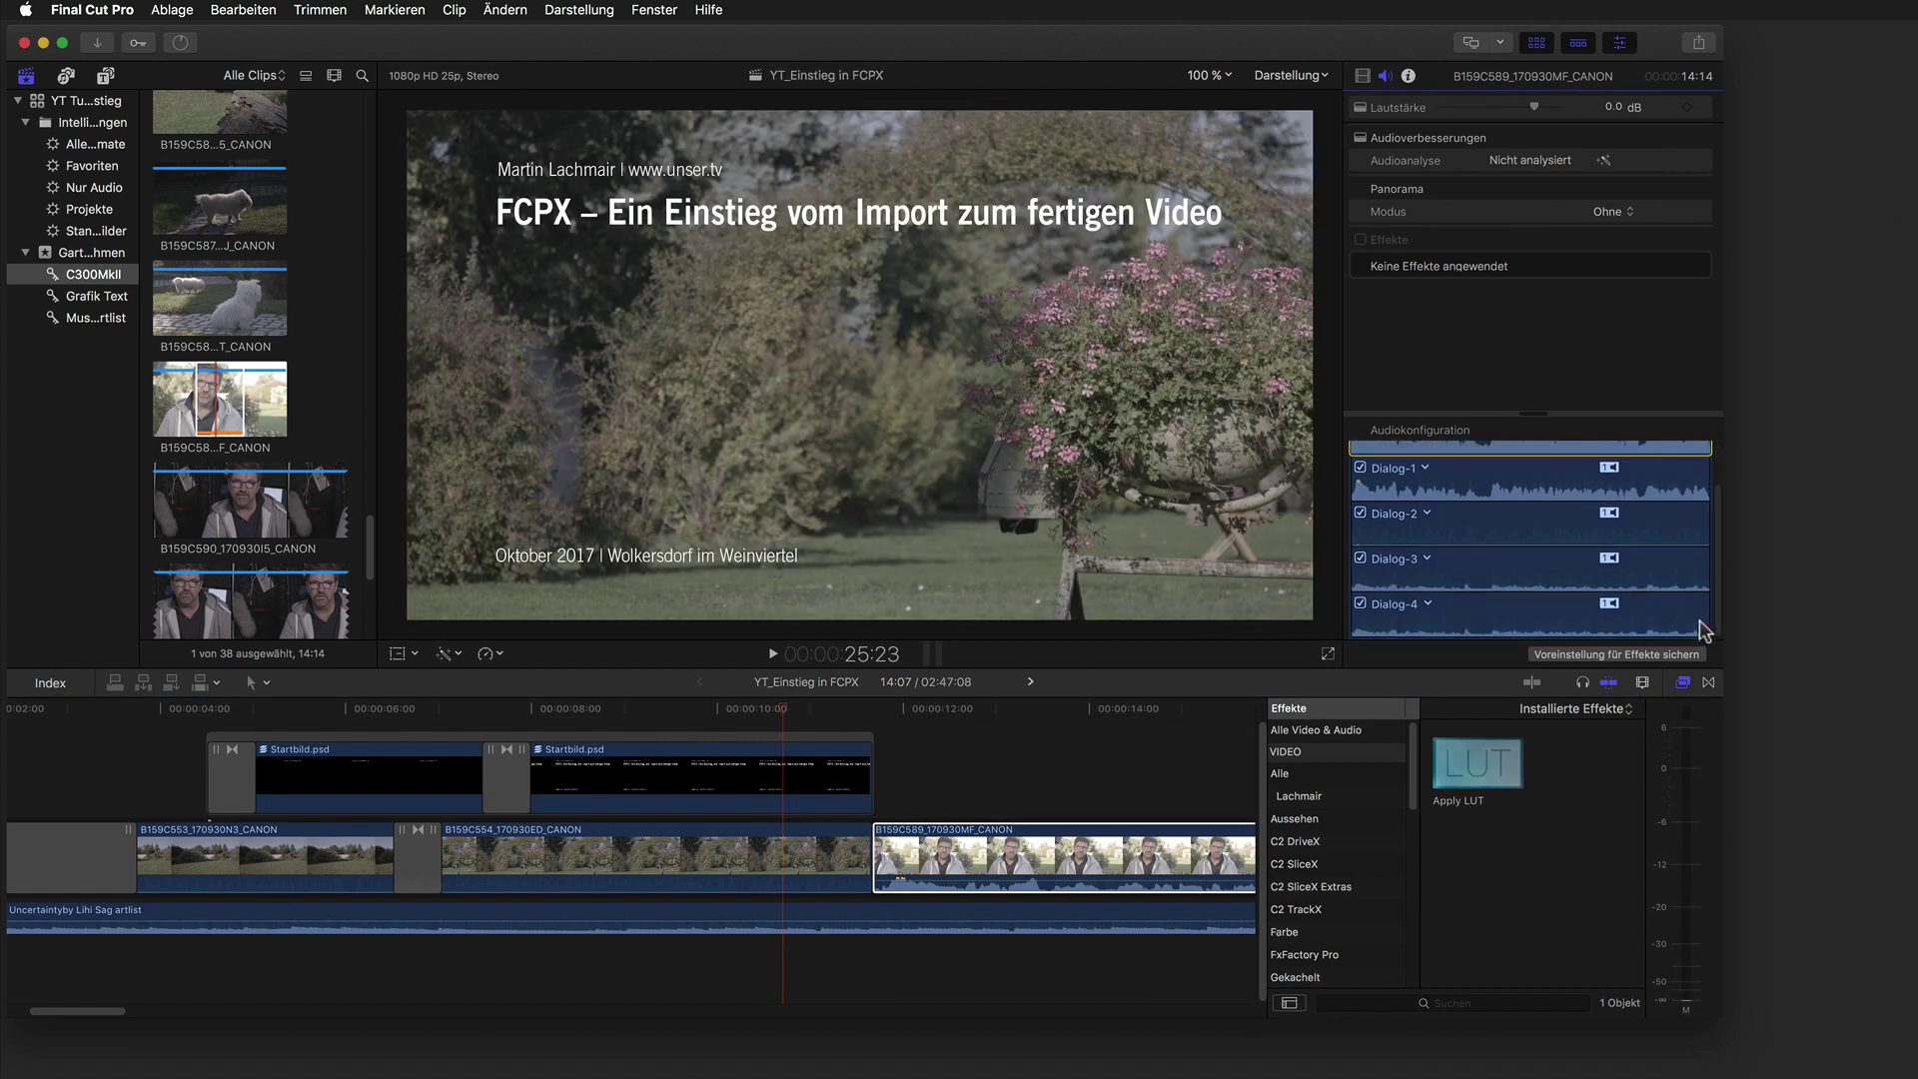
Bring up the interview clip's audio properties in the inspector.
{"action": "left_click", "coordinate": [1613, 43]}
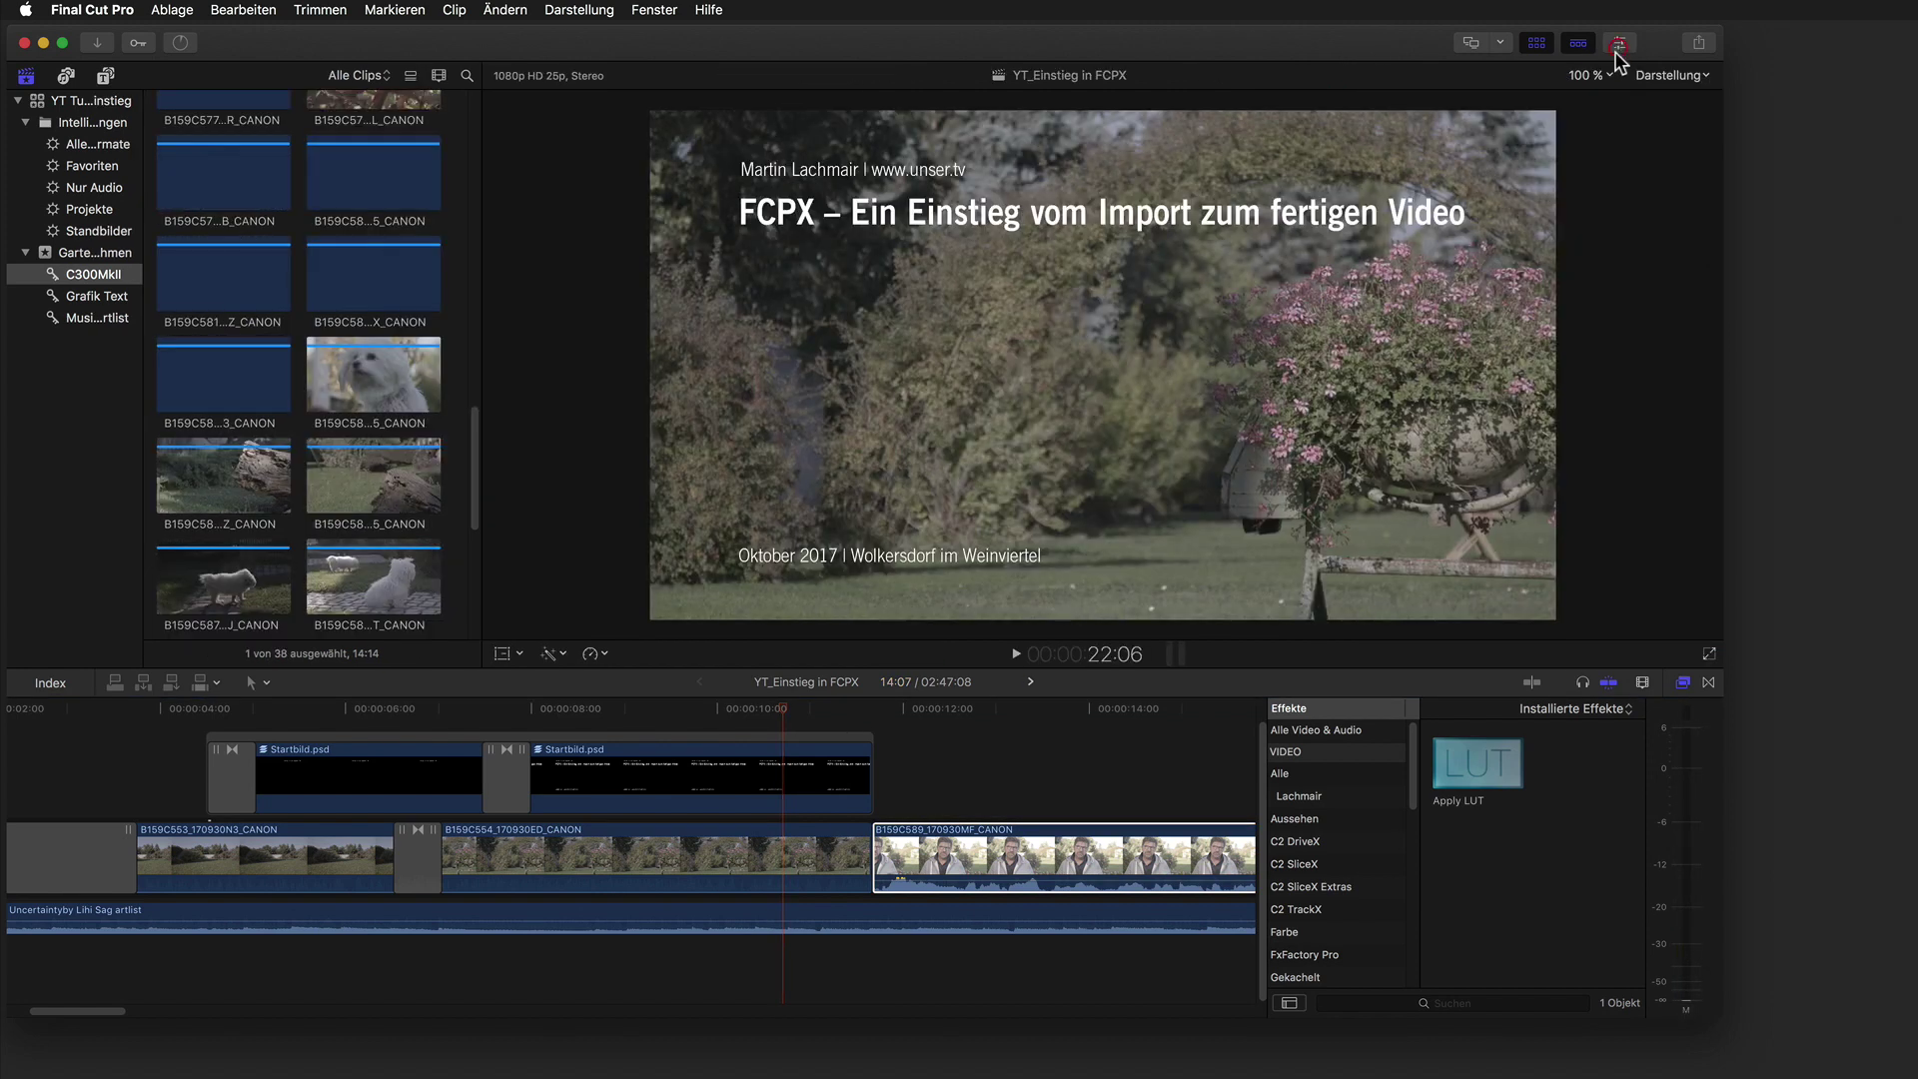
{"action": "left_click", "coordinate": [1618, 47]}
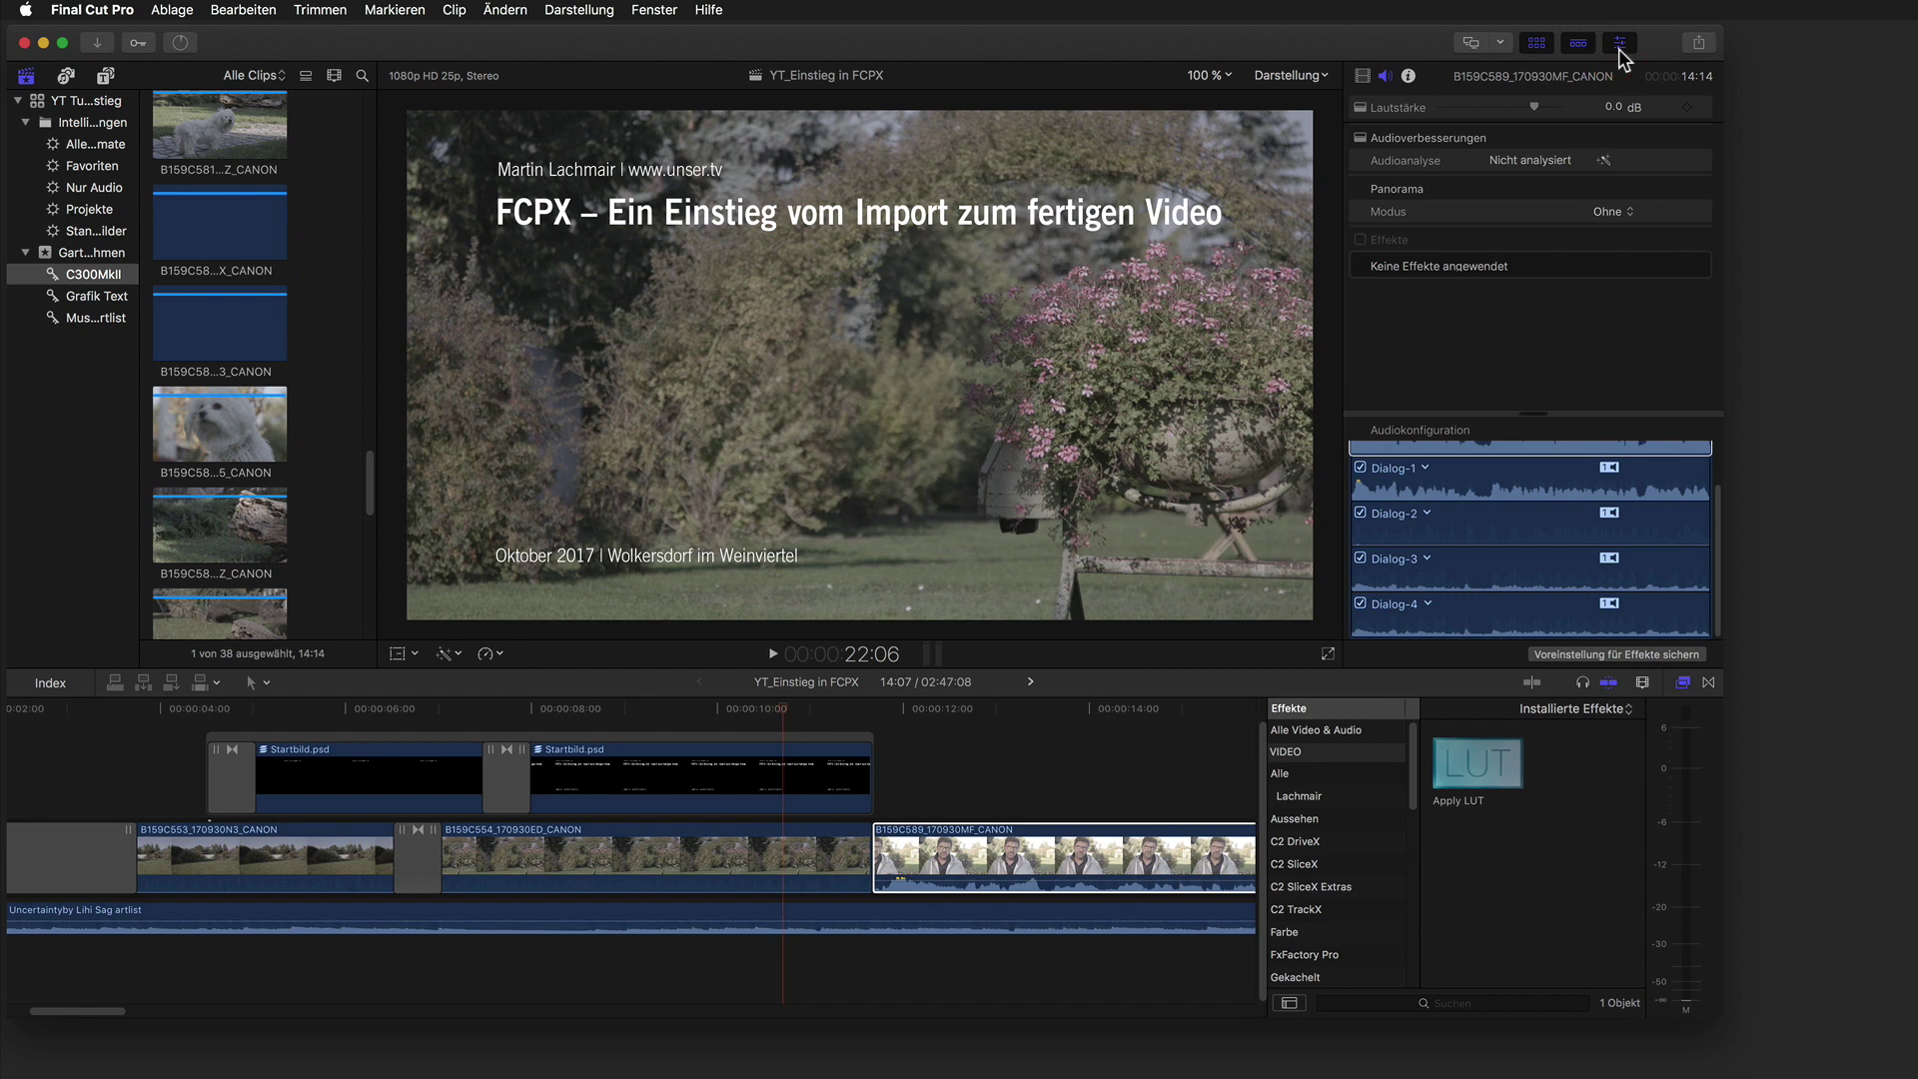
{"action": "left_click", "coordinate": [1362, 76]}
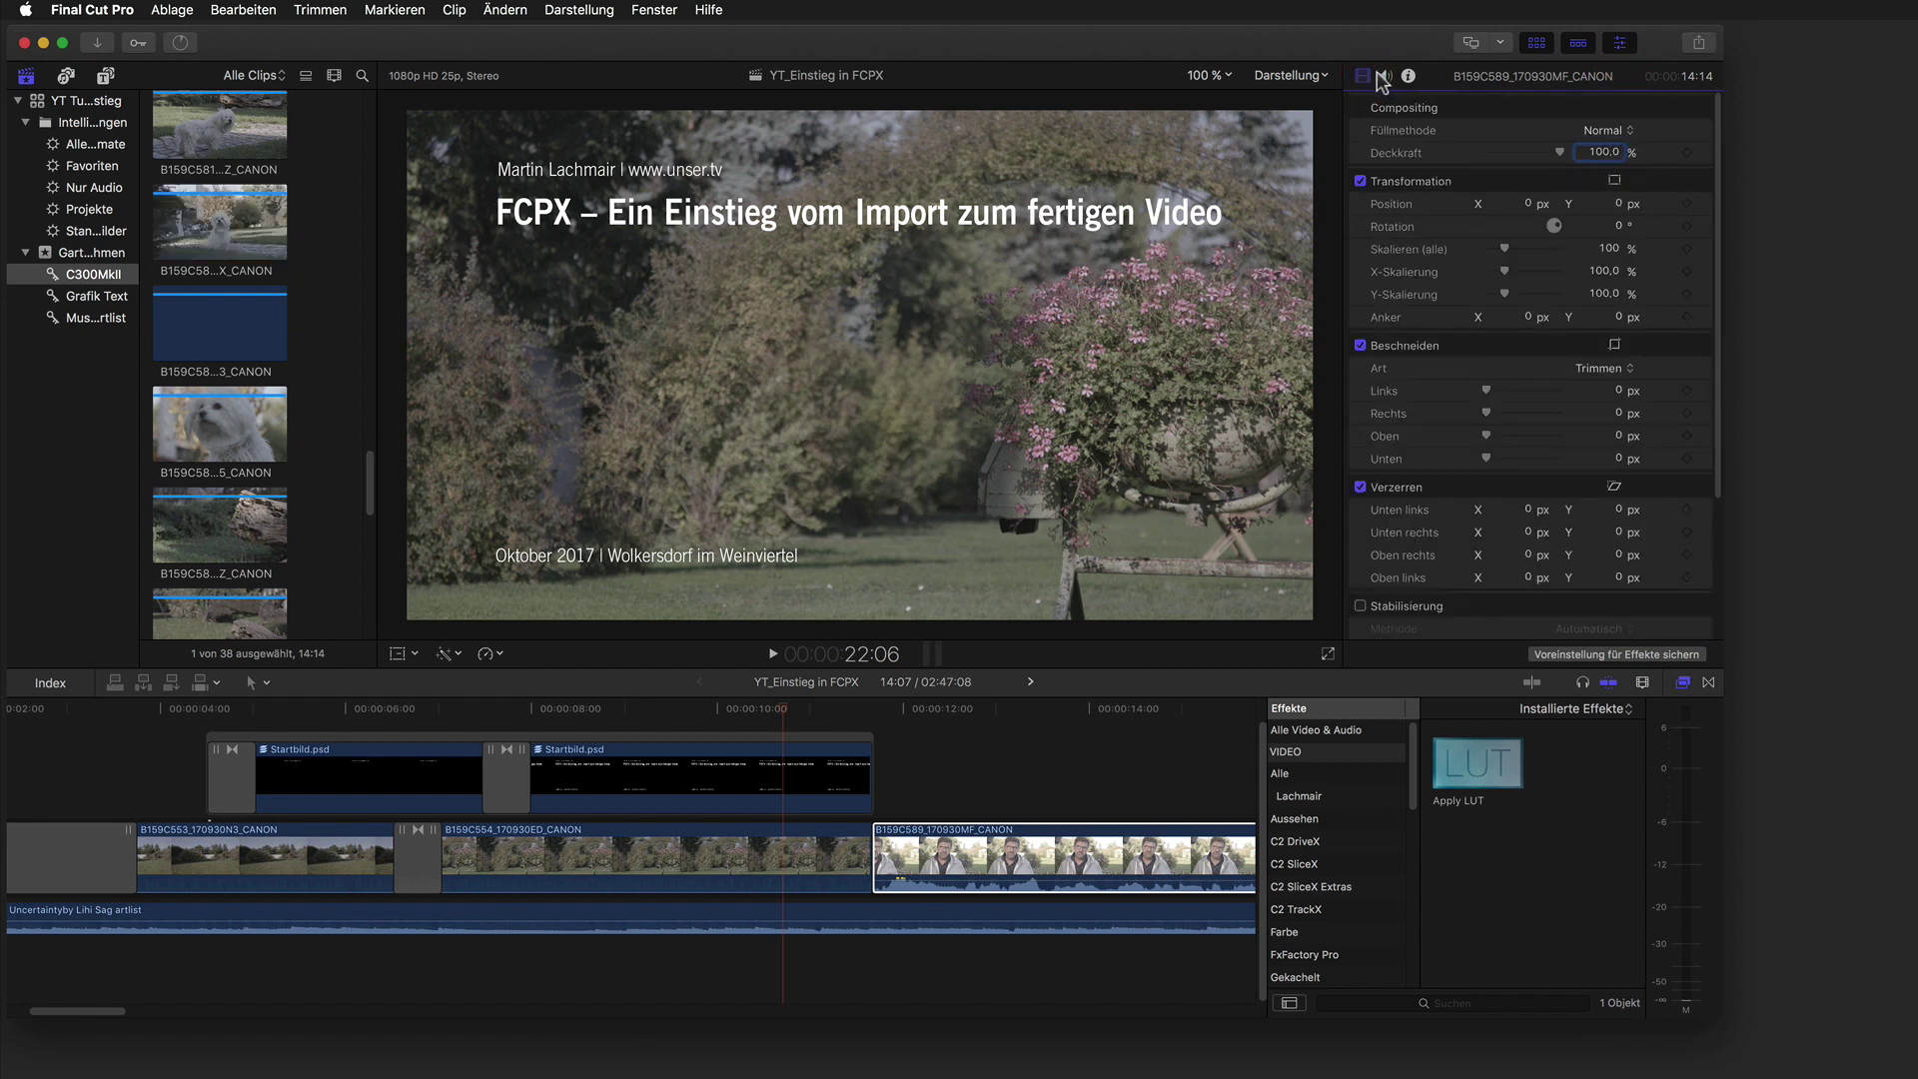
{"action": "left_click", "coordinate": [1381, 76]}
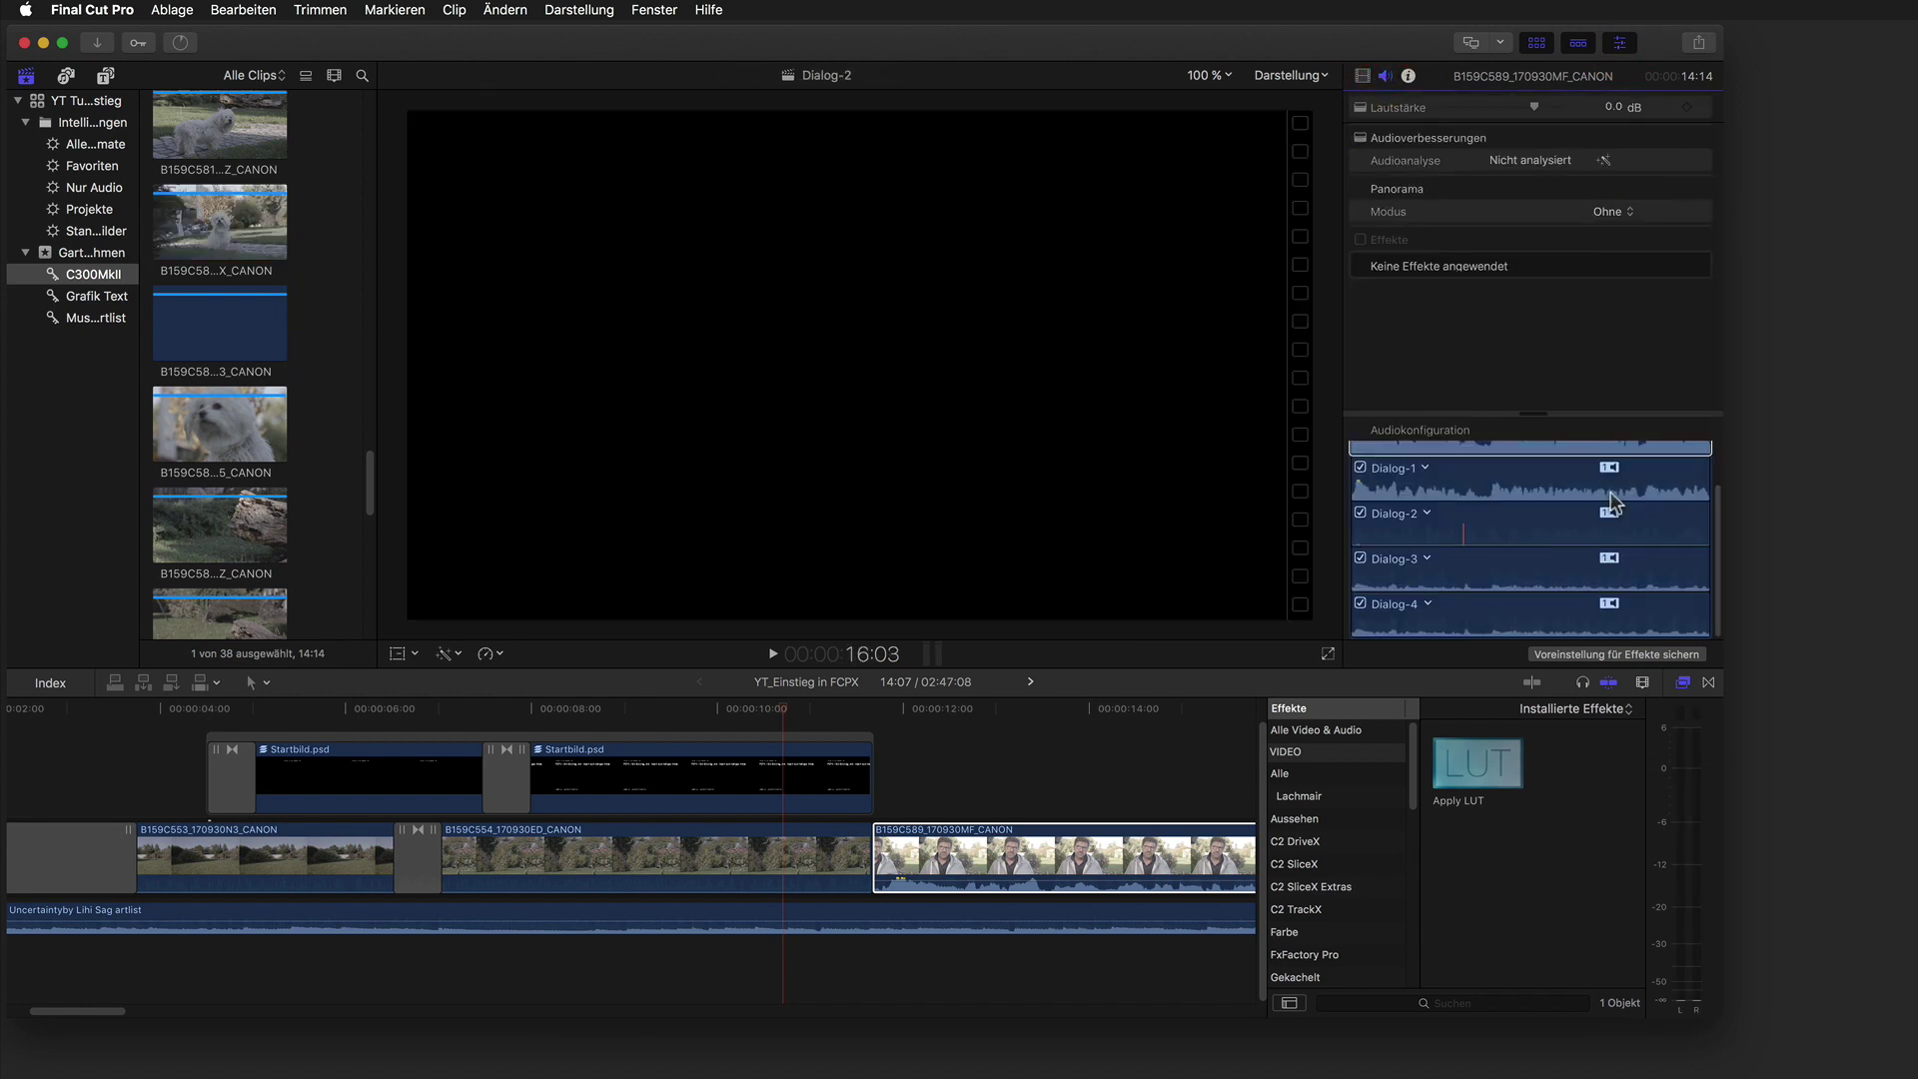
Uncheck Dialog-4, Dialog-3 and Dialog-2, then park the playhead before the interview clip.
{"action": "left_click", "coordinate": [1359, 603]}
{"action": "left_click", "coordinate": [1359, 558]}
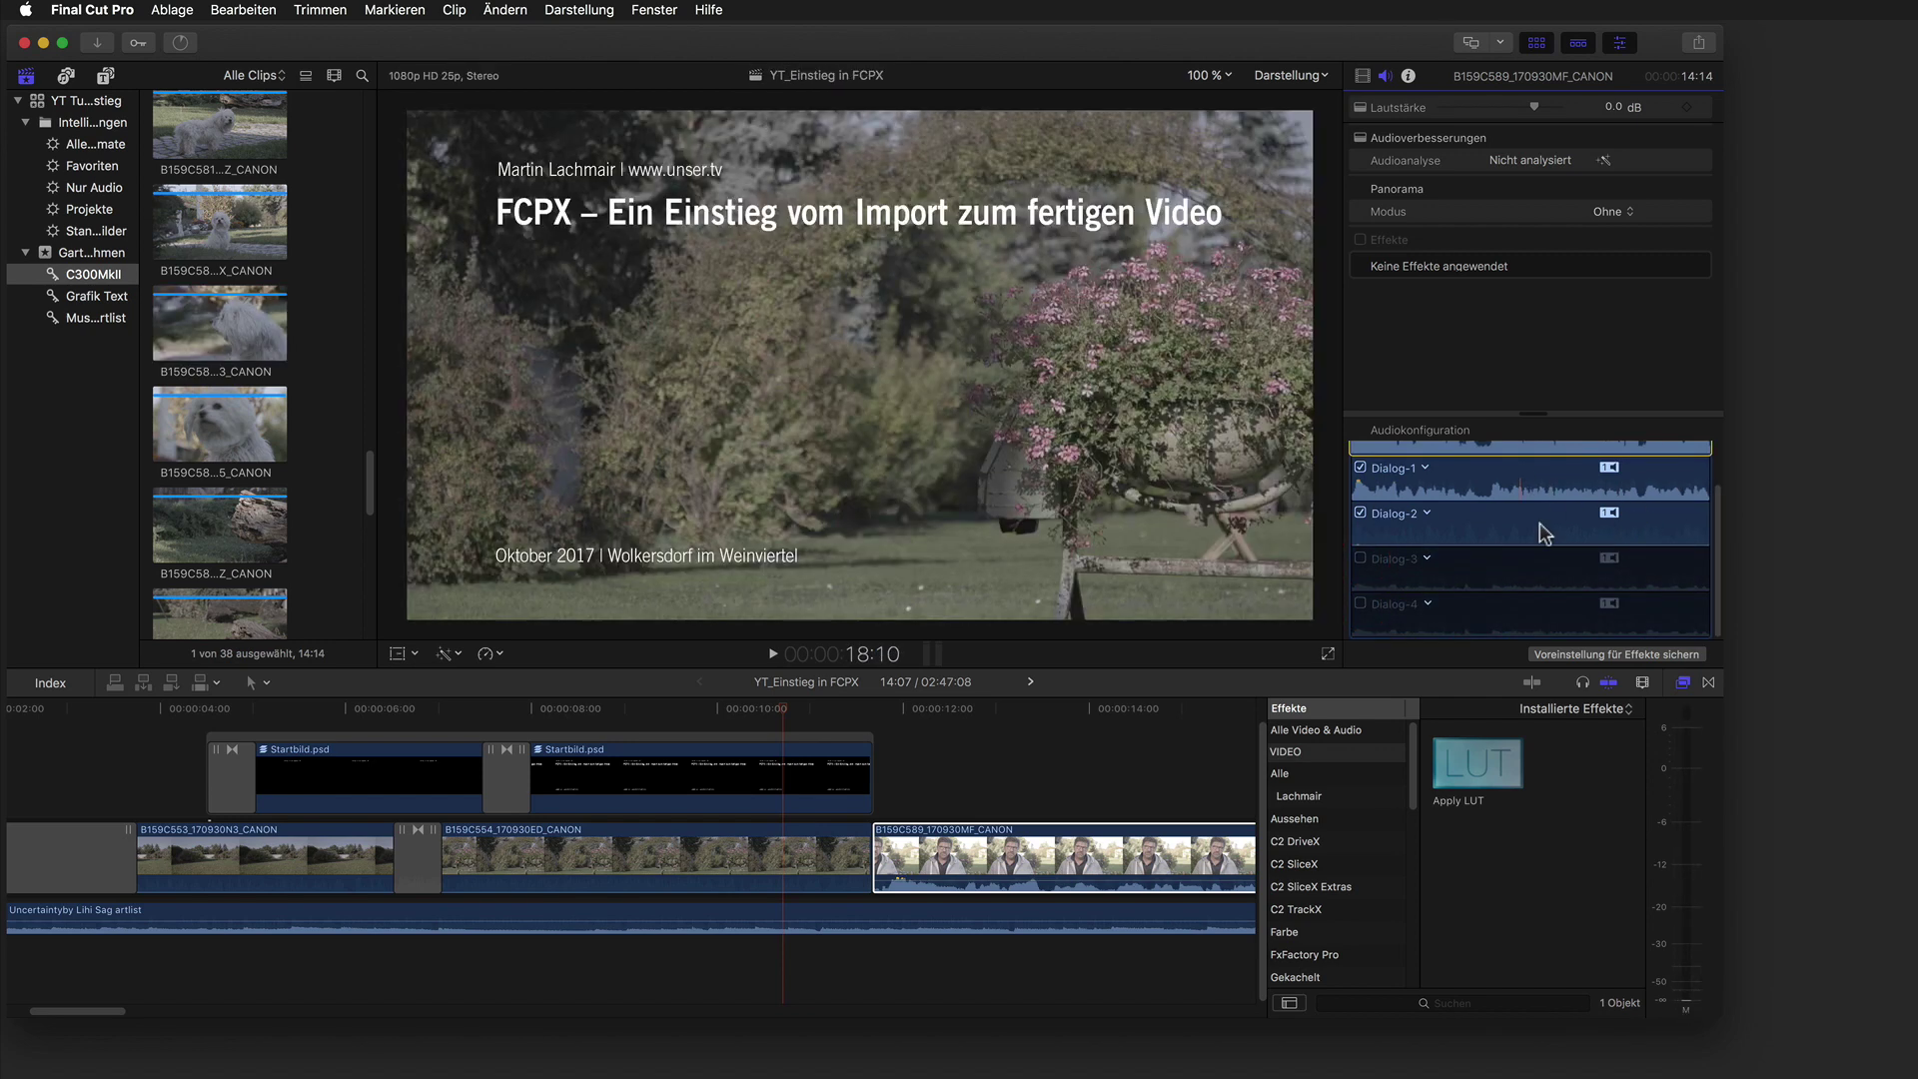
{"action": "left_click", "coordinate": [1360, 514]}
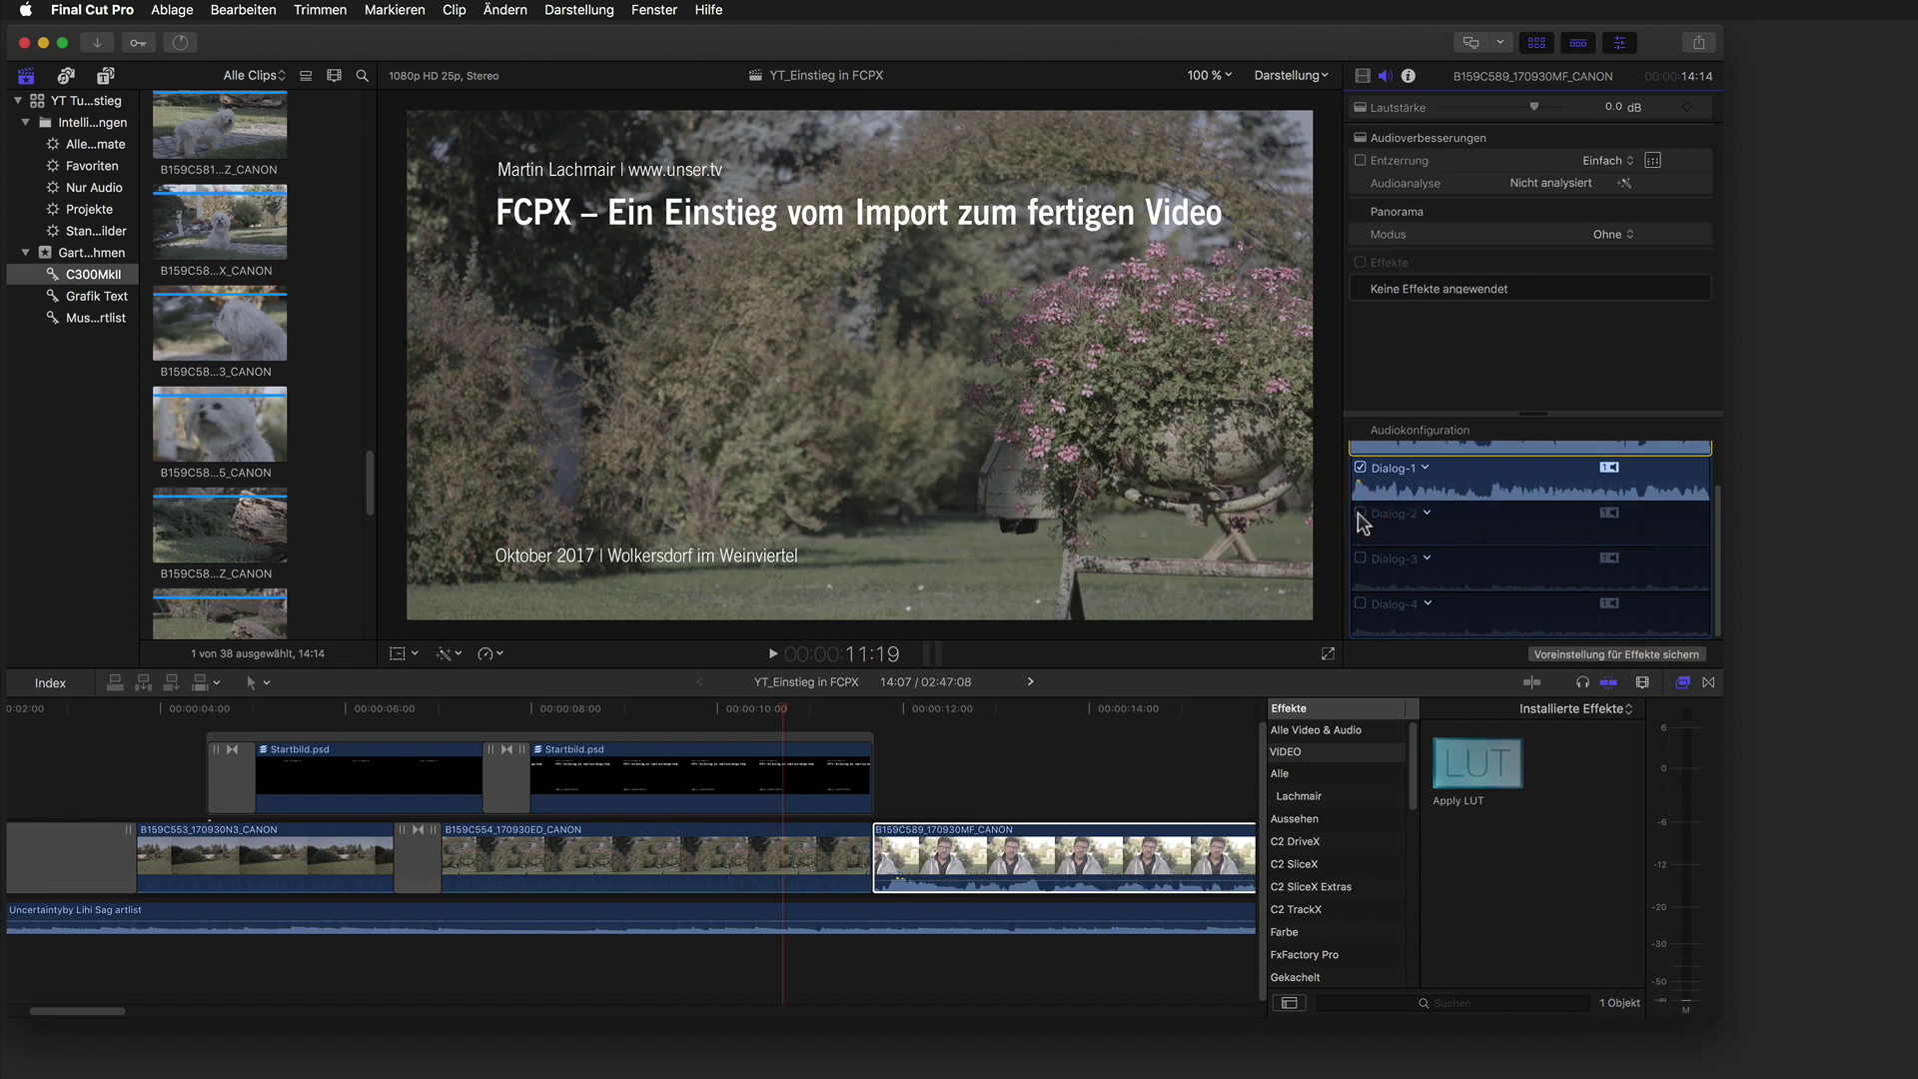
{"action": "scroll", "coordinate": [1716, 447], "scroll_direction": "up", "scroll_amount": 2}
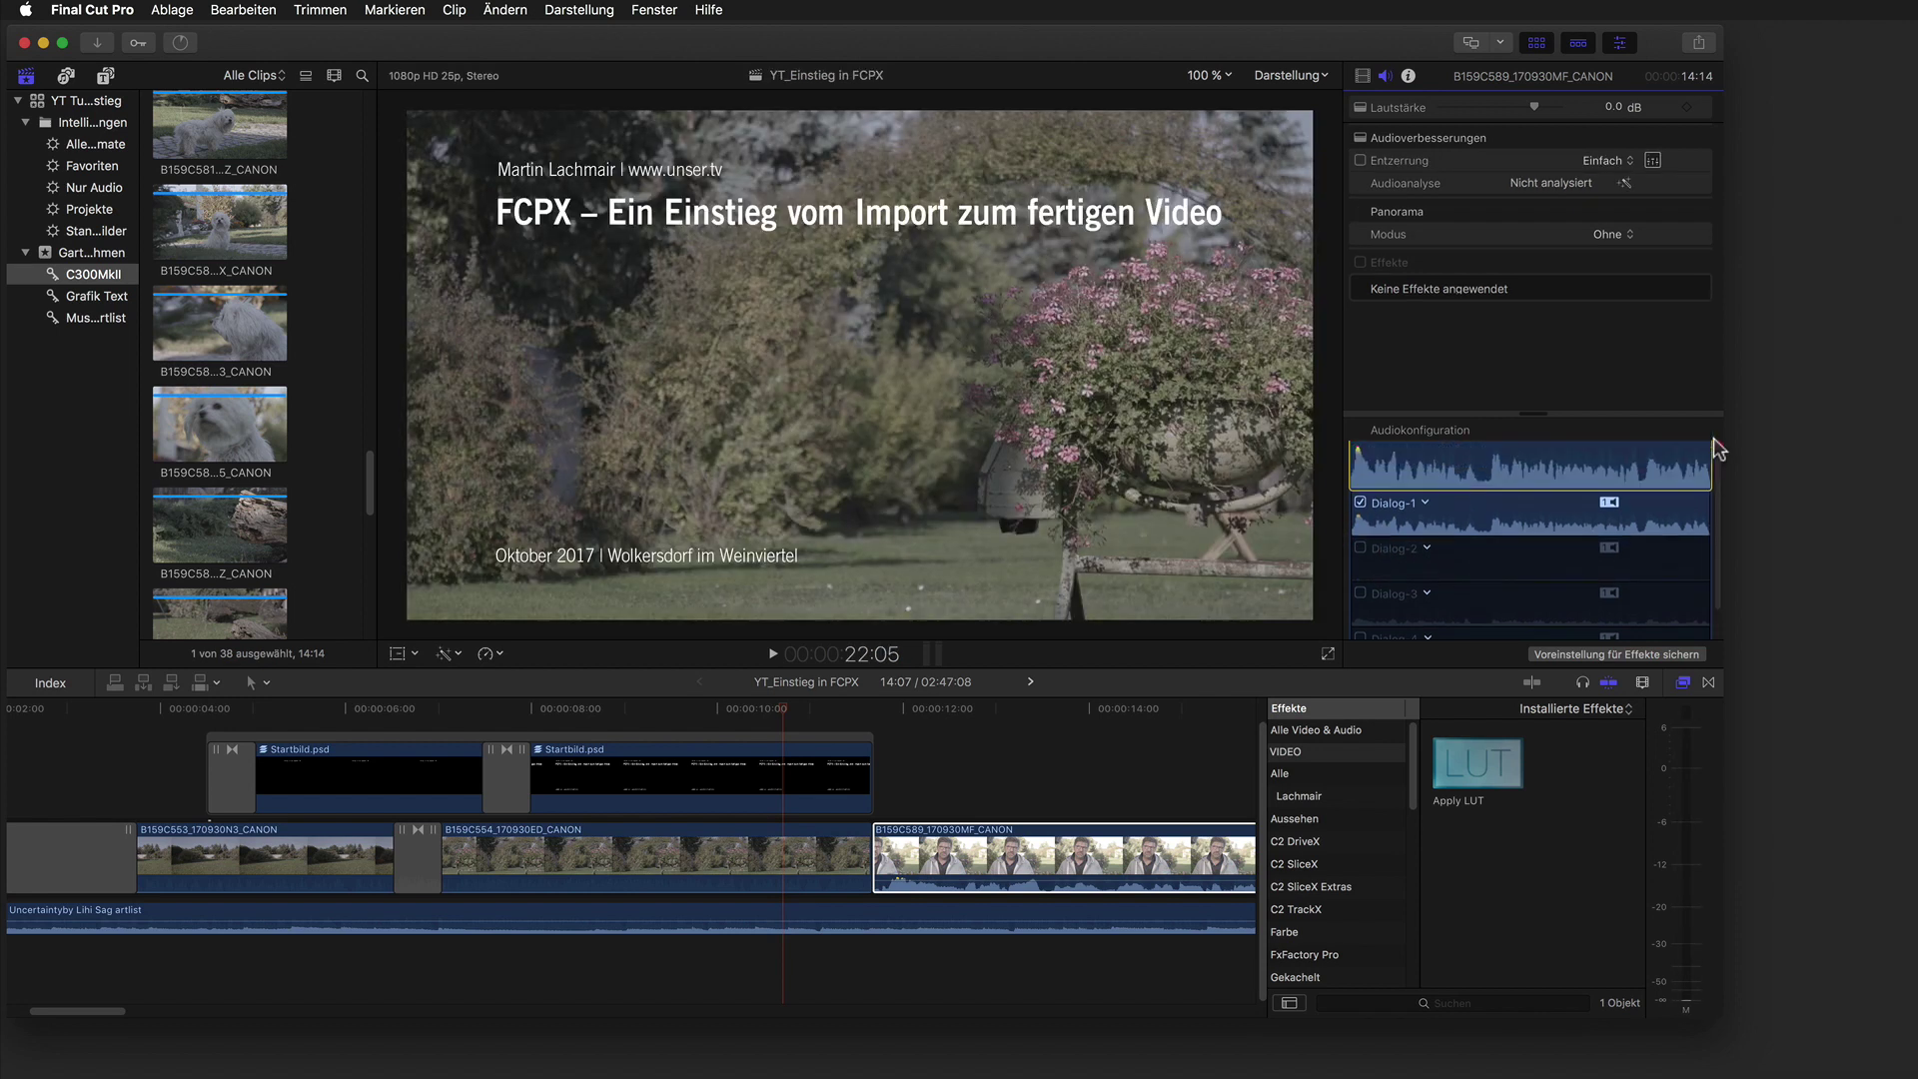
{"action": "scroll", "coordinate": [1717, 447], "scroll_direction": "up", "scroll_amount": 1}
{"action": "left_click", "coordinate": [911, 685]}
{"action": "left_click", "coordinate": [849, 708]}
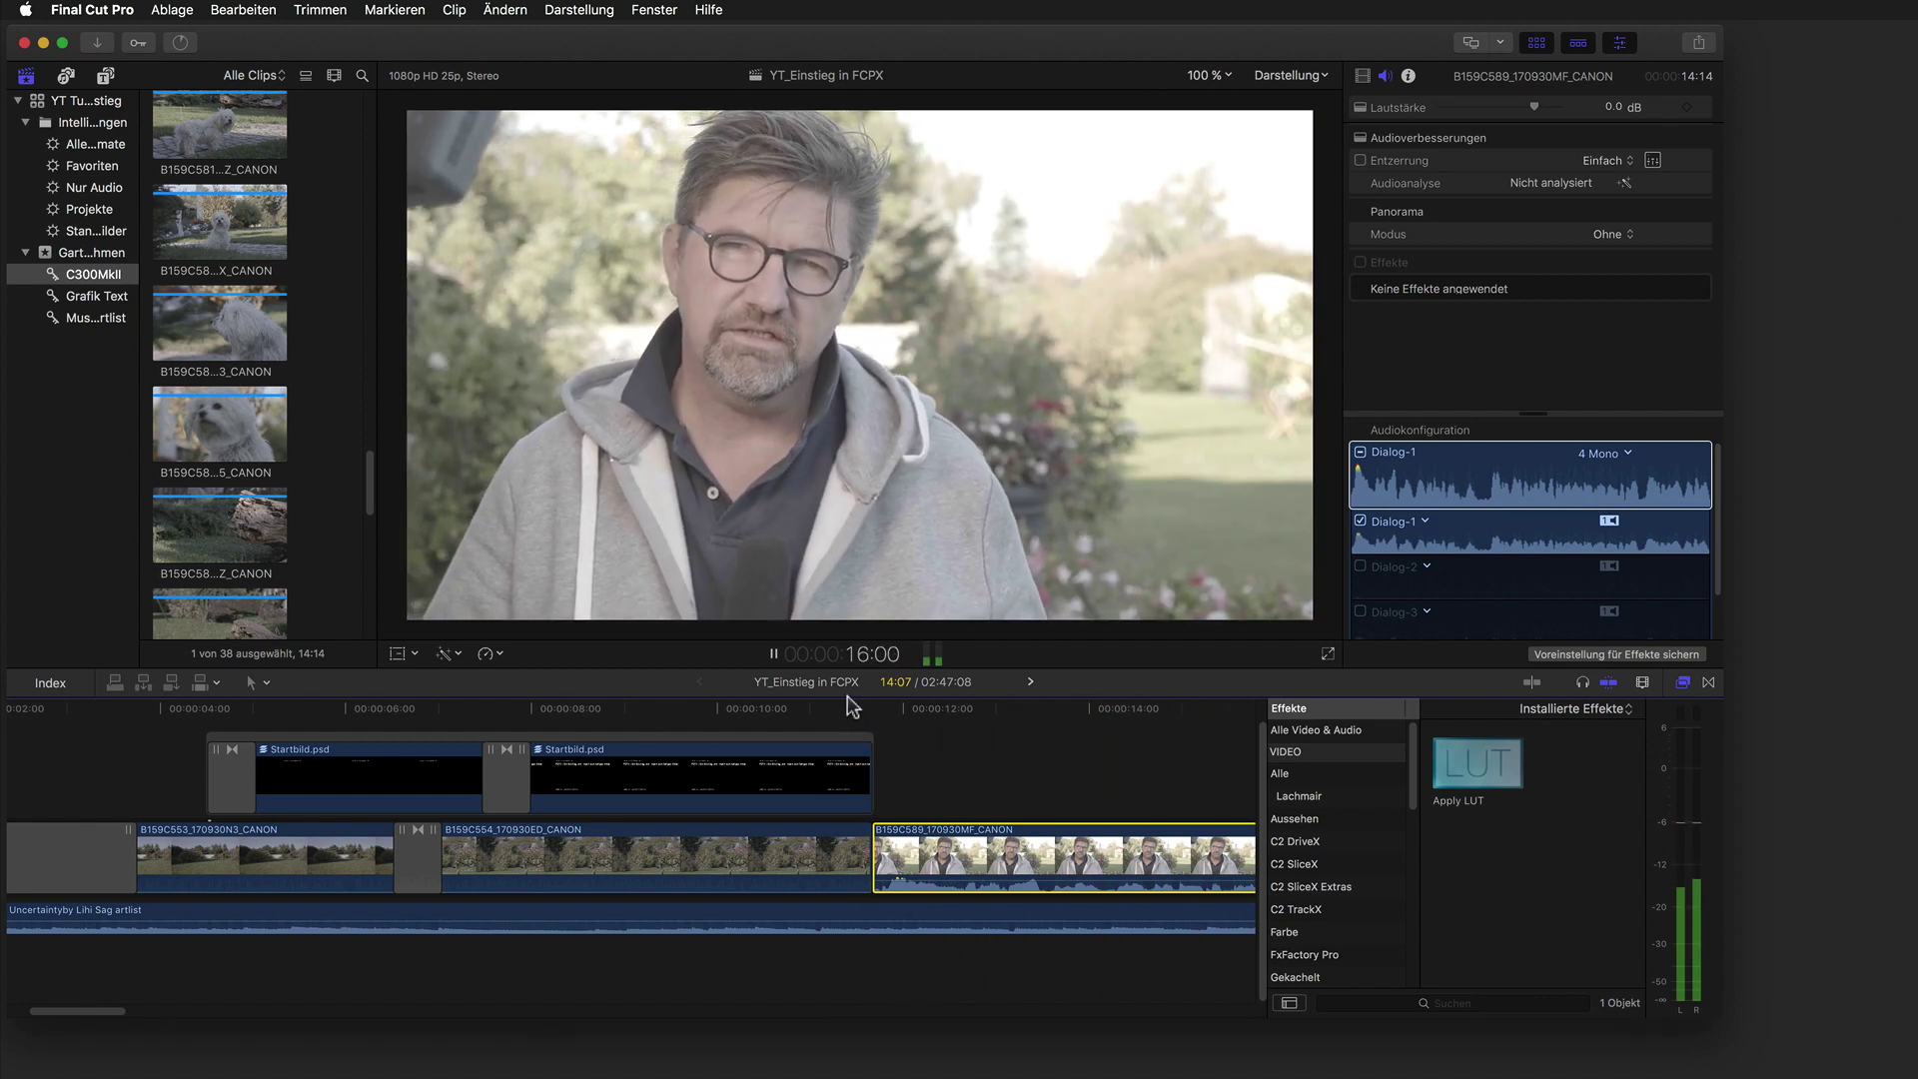
Split the interview clip at 16:04.
{"action": "key", "text": "space"}
{"action": "key", "text": "super+b"}
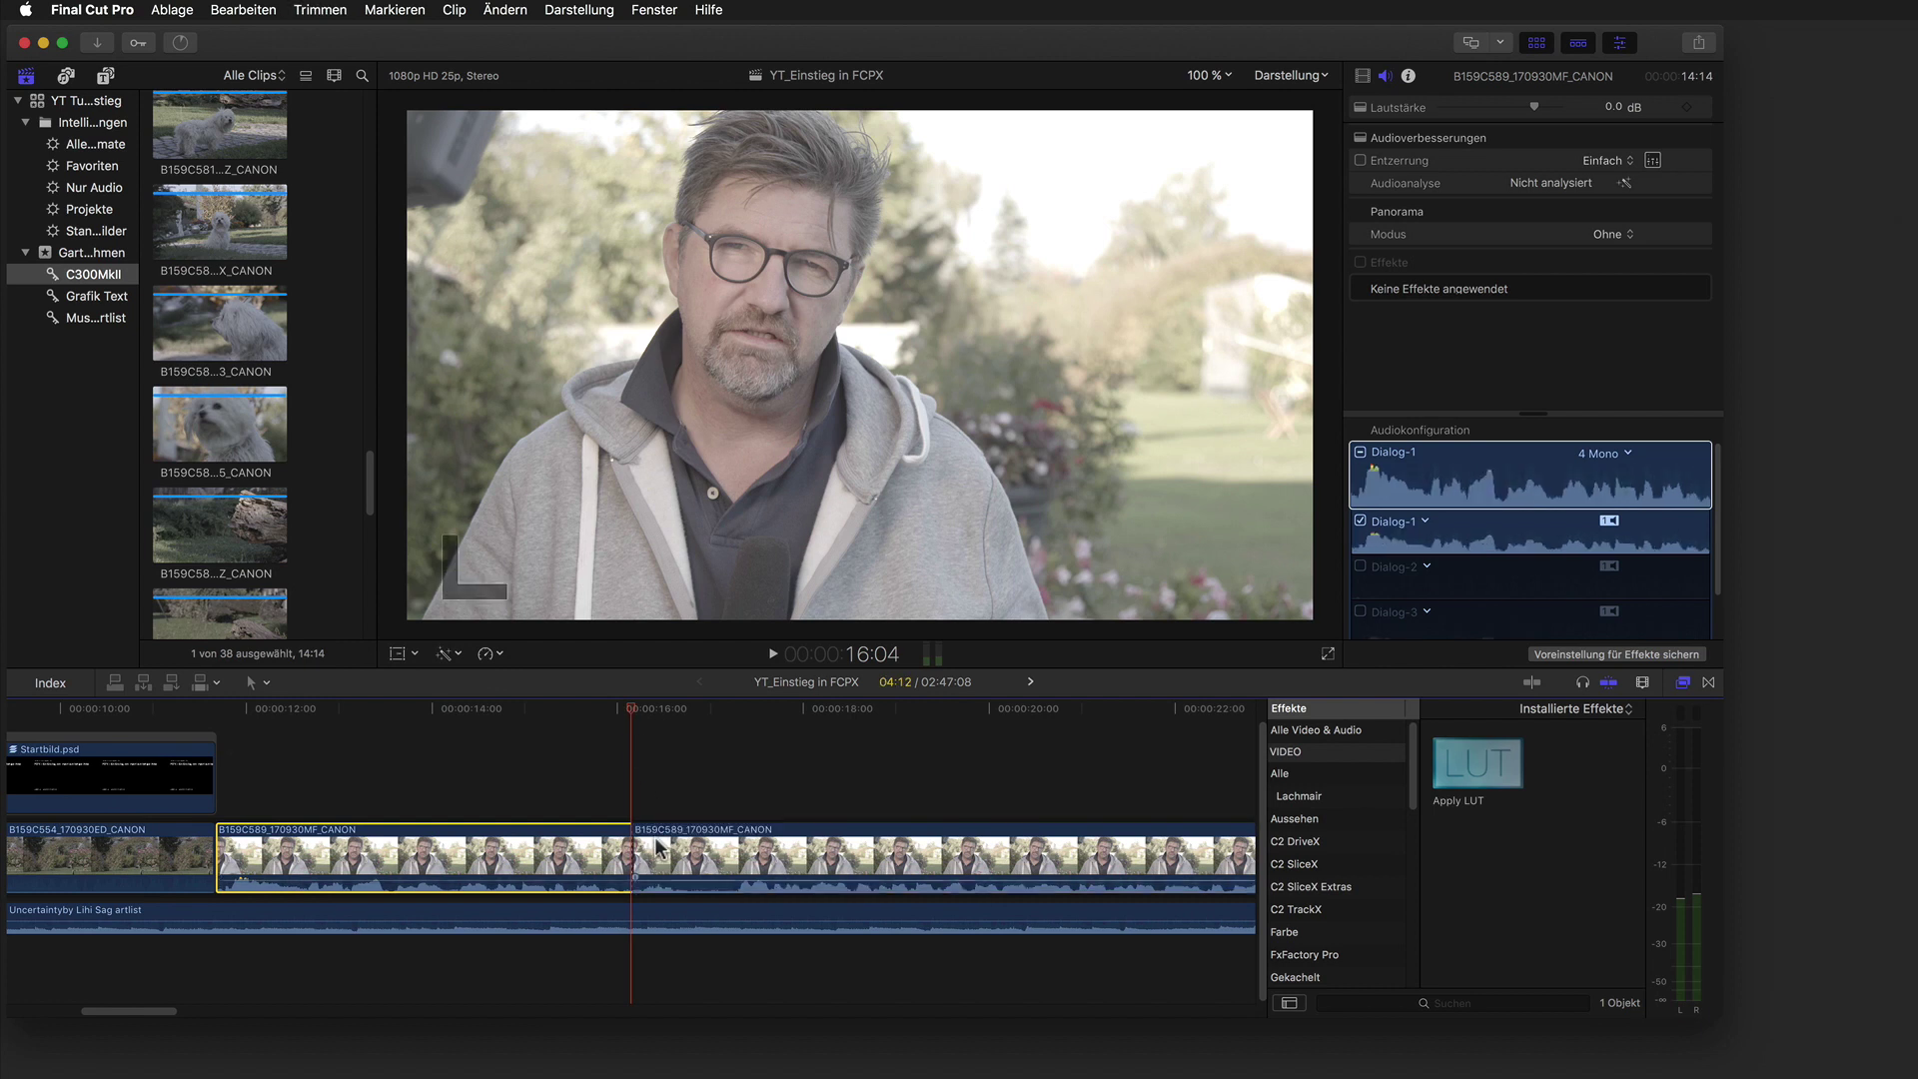
{"action": "left_click", "coordinate": [661, 840]}
Listen to the speech, then make a second split at about 17:06.
{"action": "left_click", "coordinate": [735, 714]}
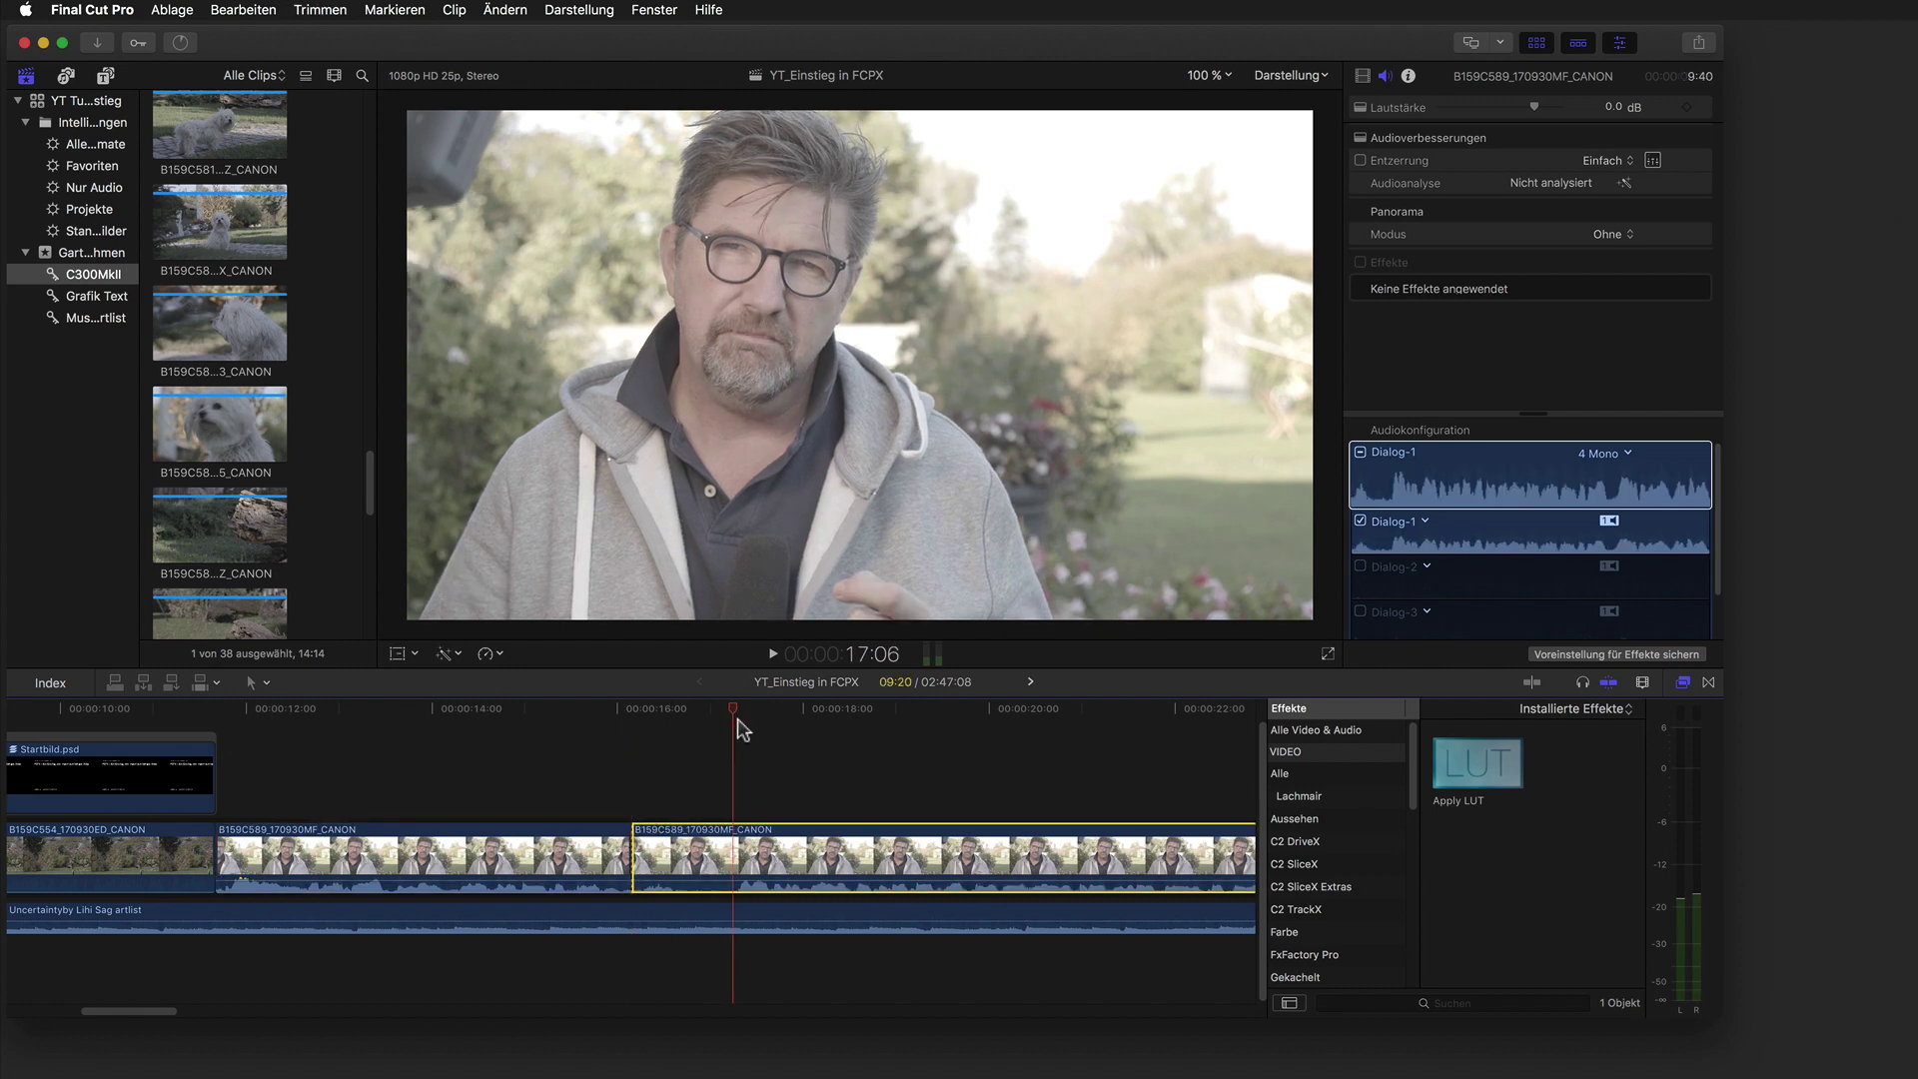
{"action": "key", "text": "space"}
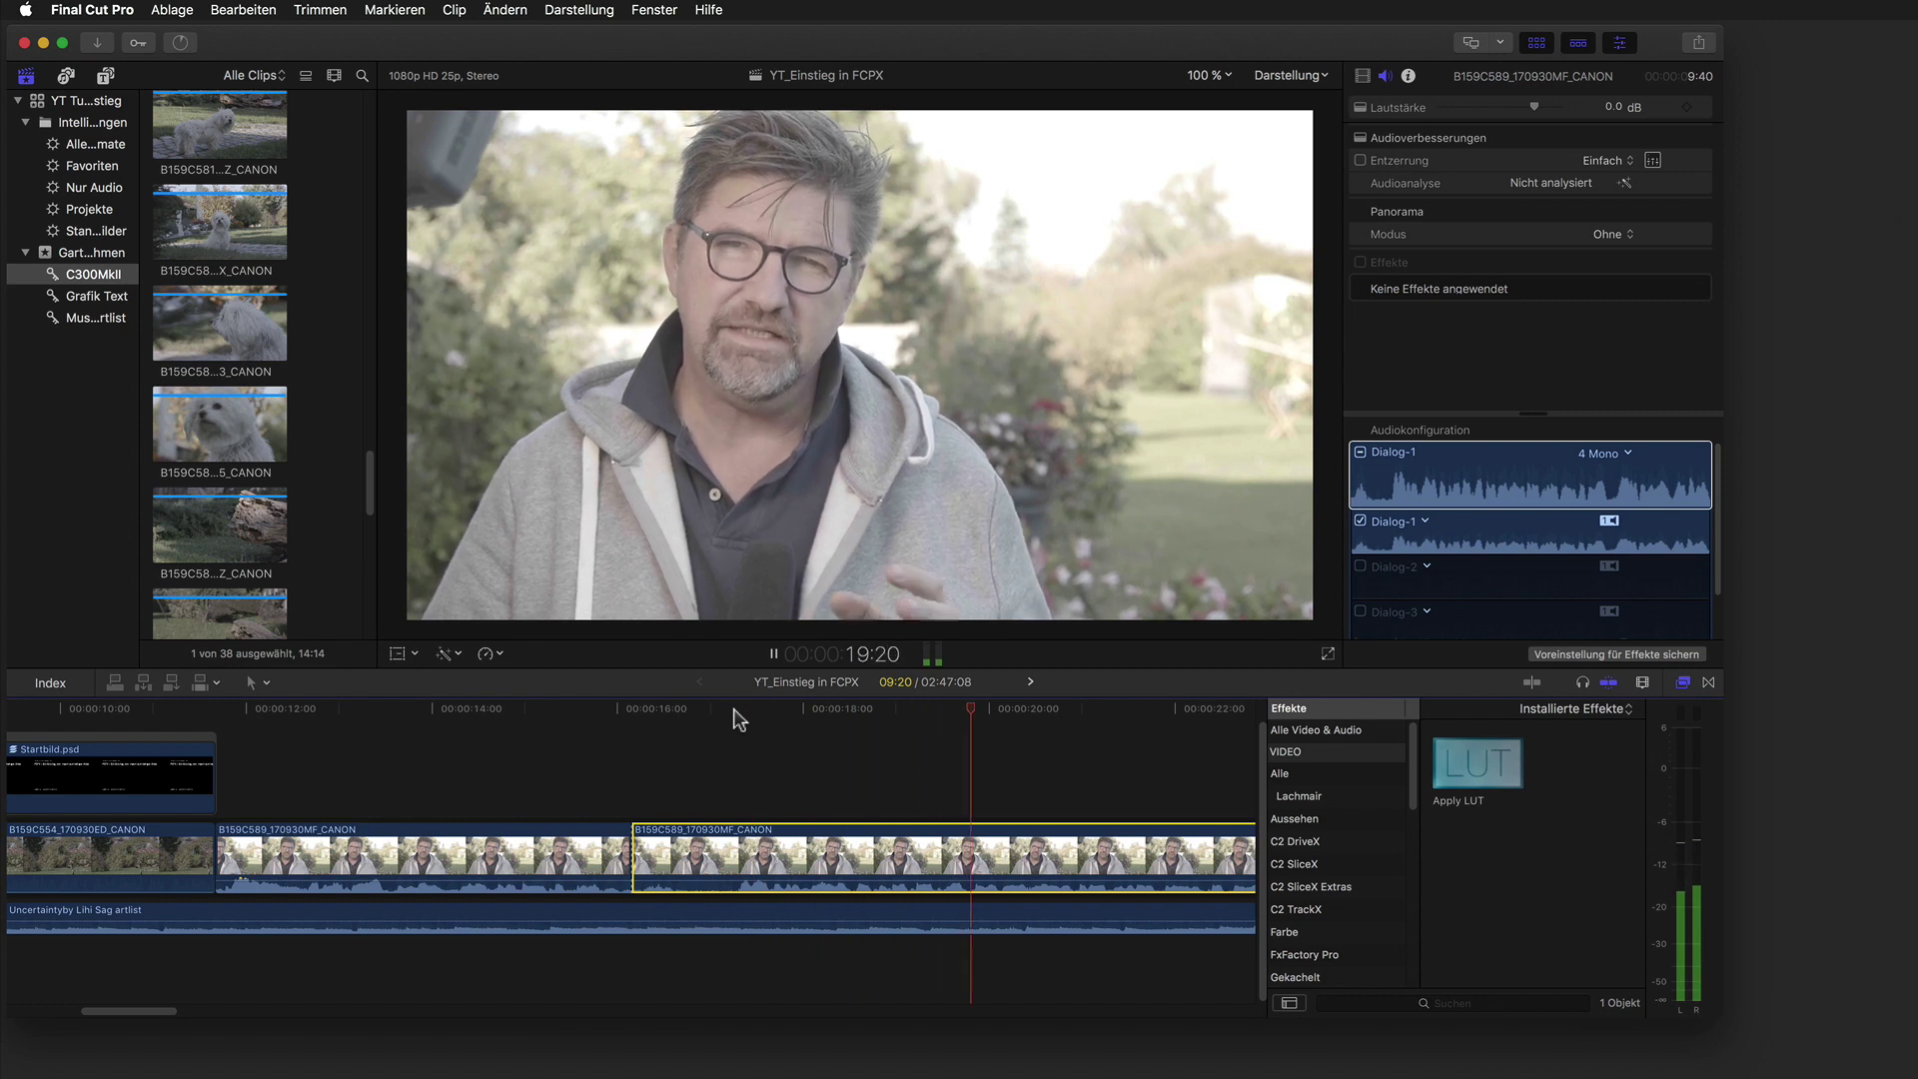
{"action": "key", "text": "space"}
{"action": "left_click", "coordinate": [714, 710]}
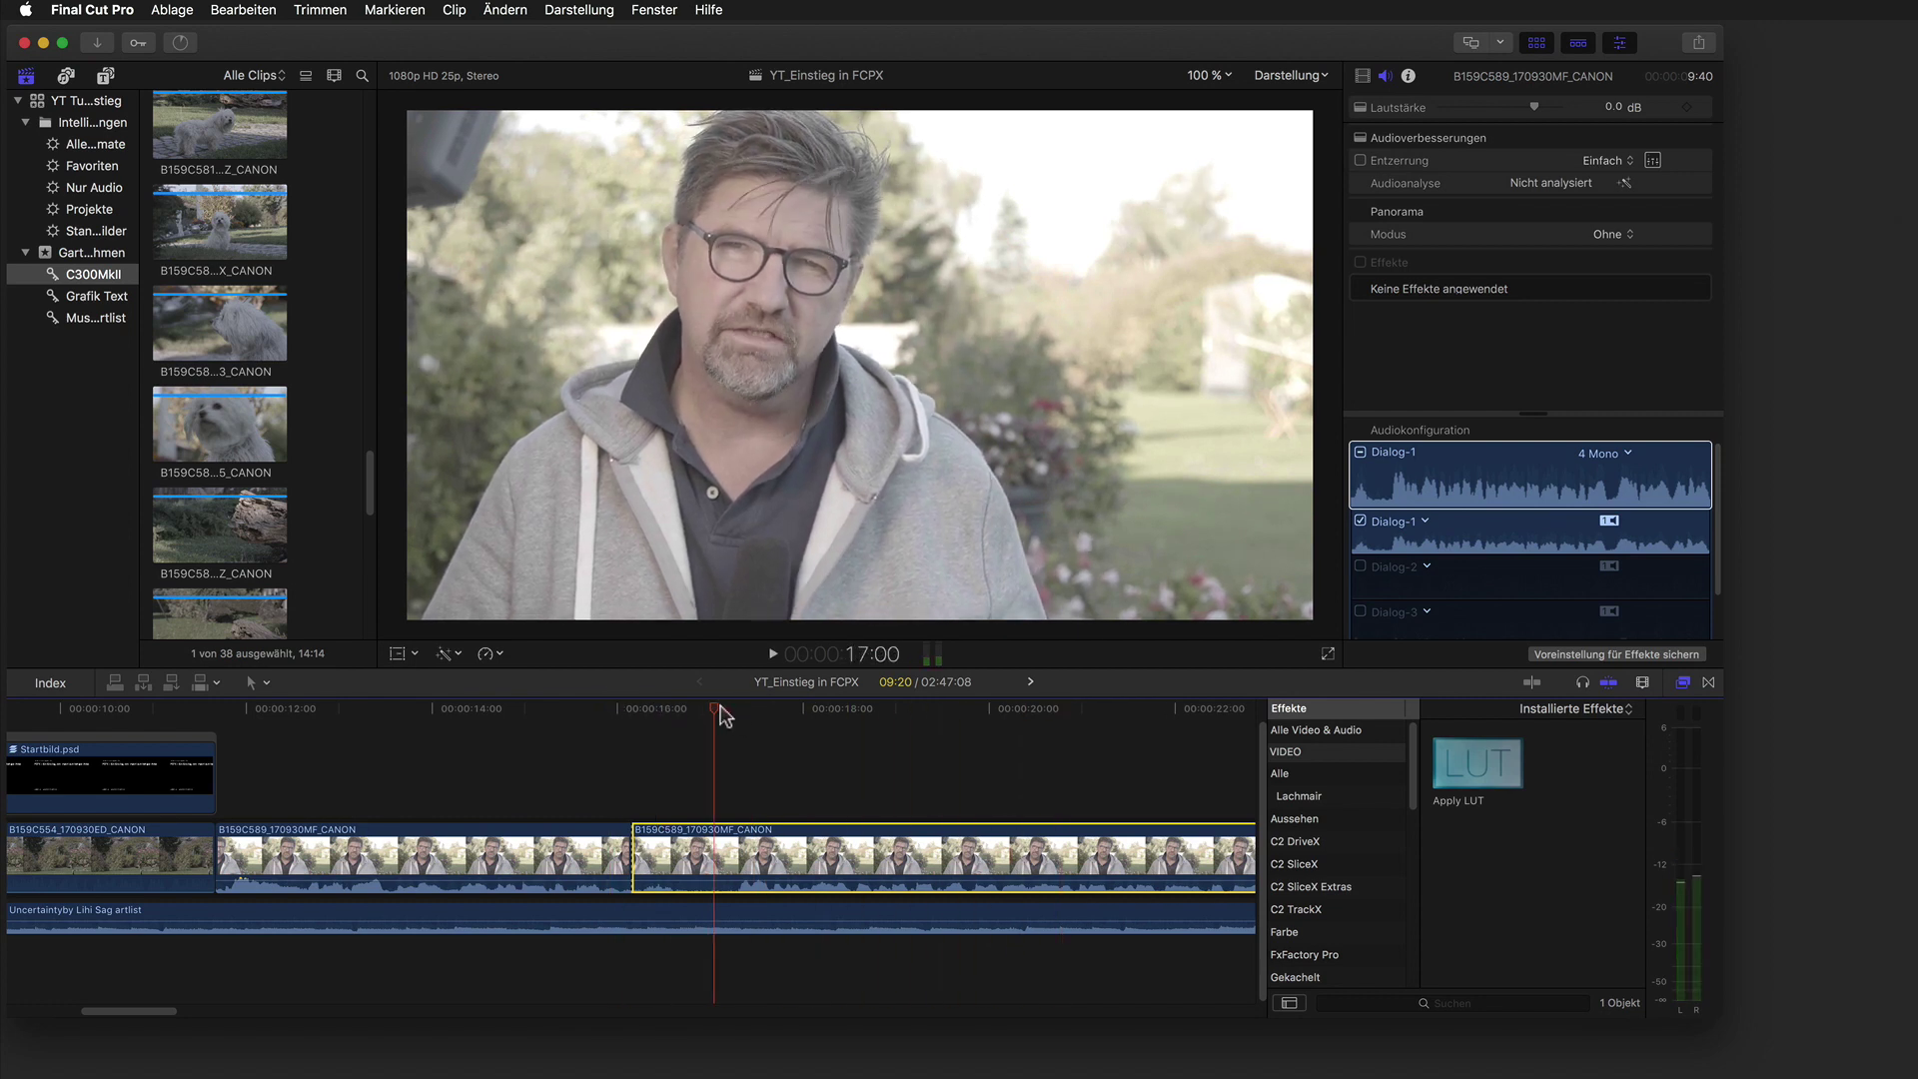
{"action": "left_click", "coordinate": [628, 715]}
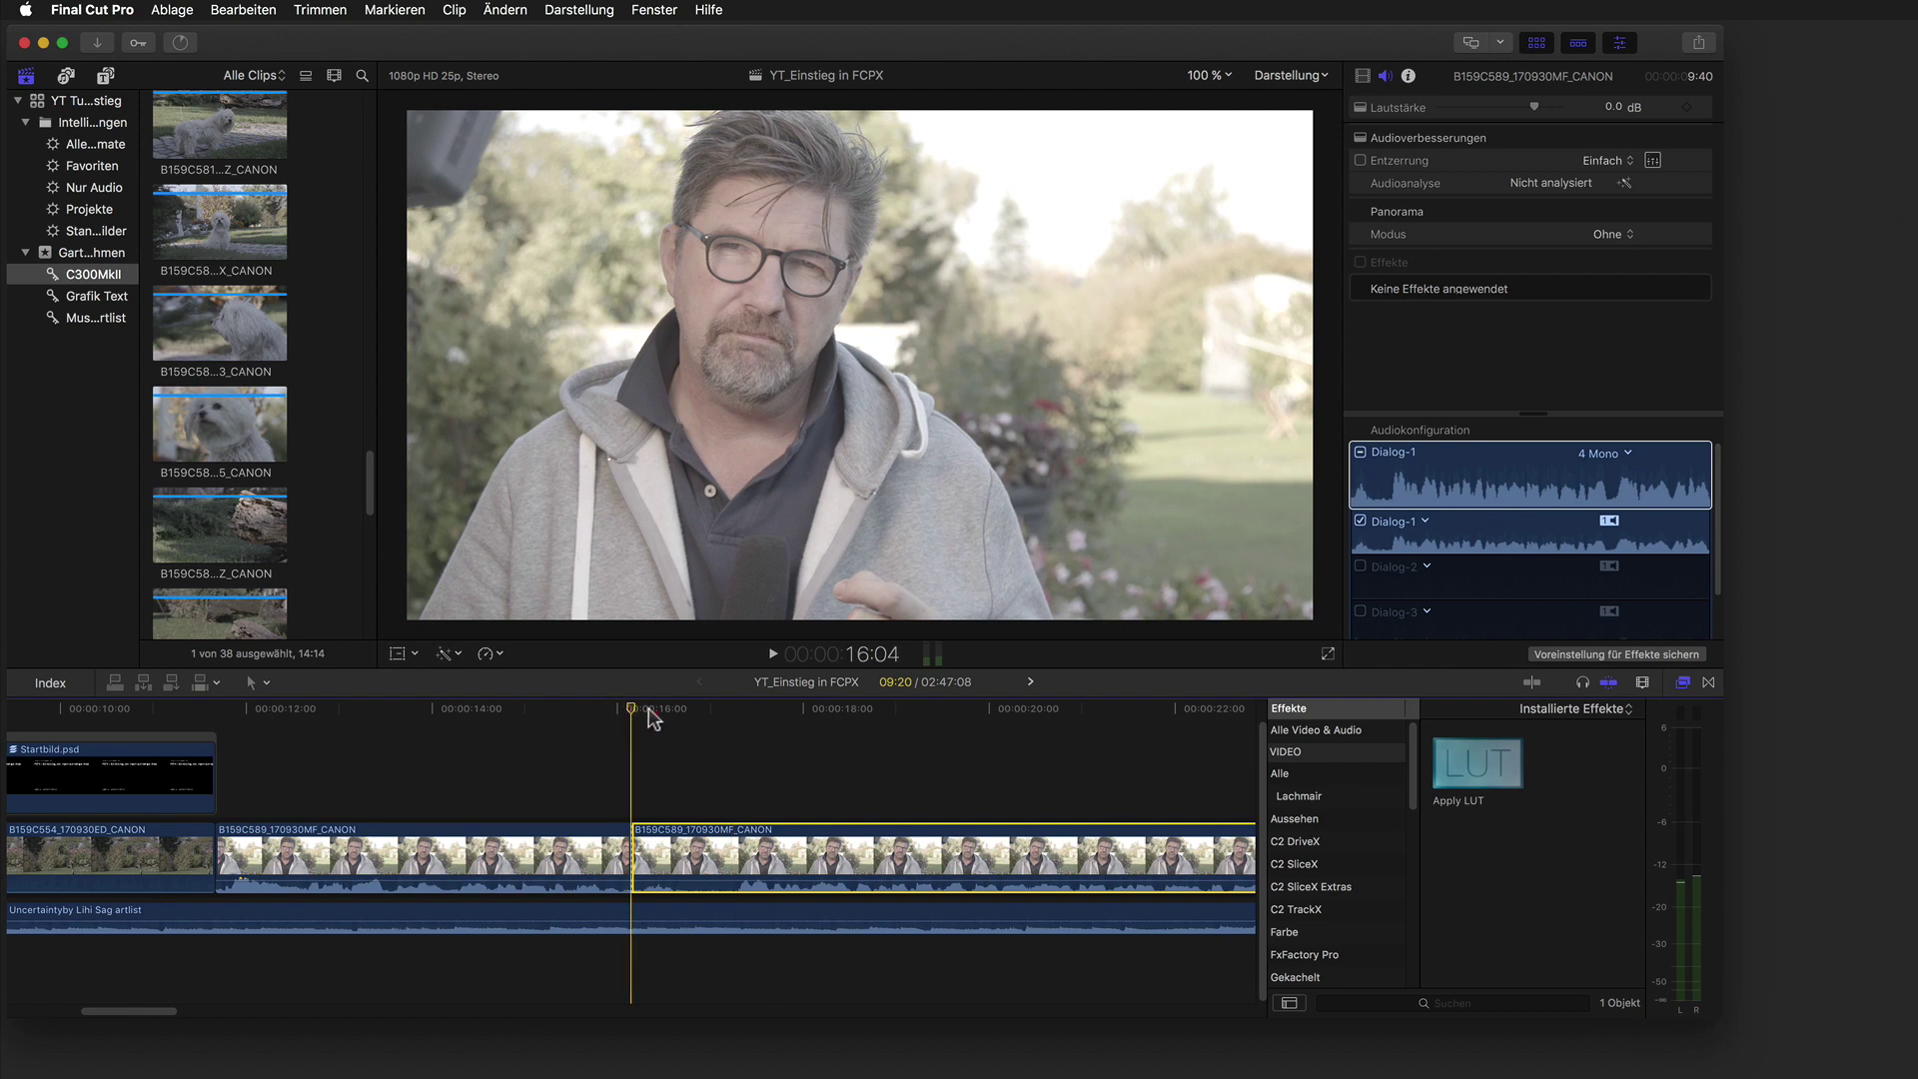
{"action": "left_click", "coordinate": [621, 711]}
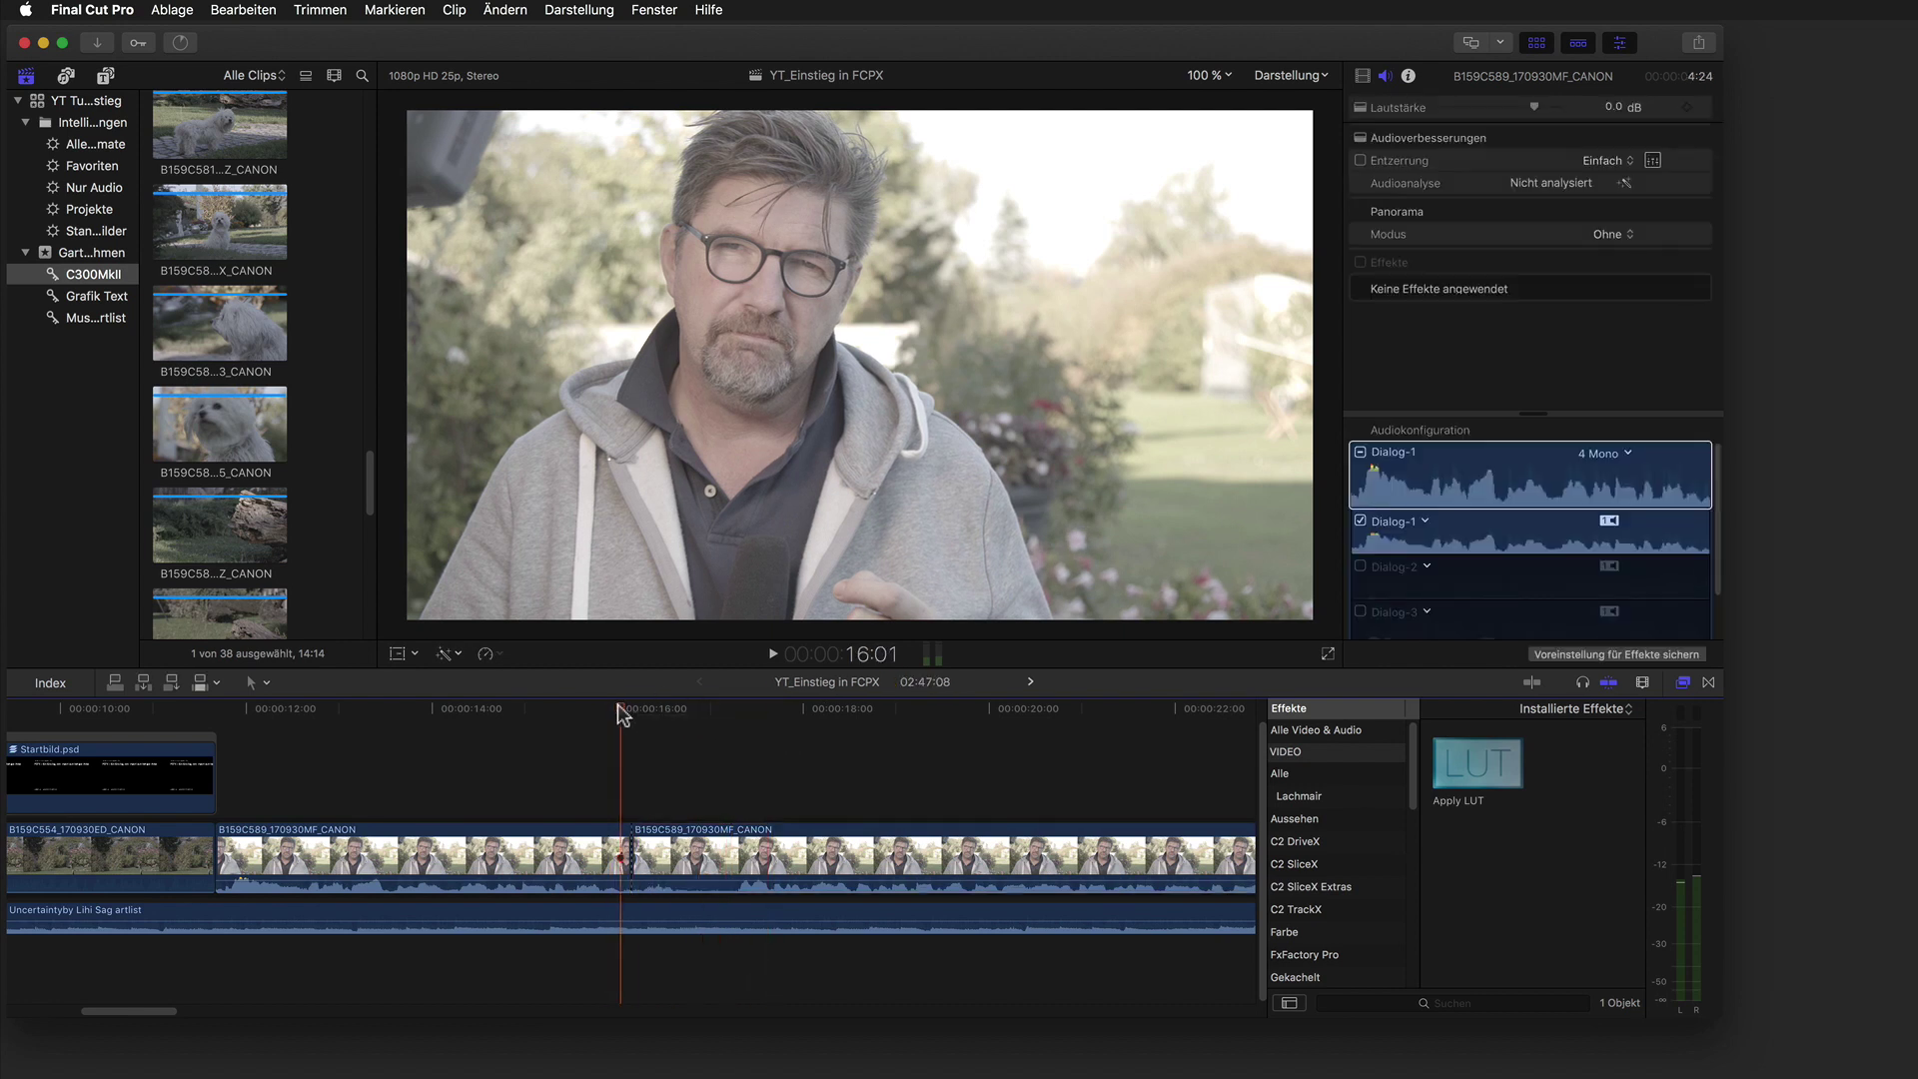
{"action": "left_click", "coordinate": [735, 710]}
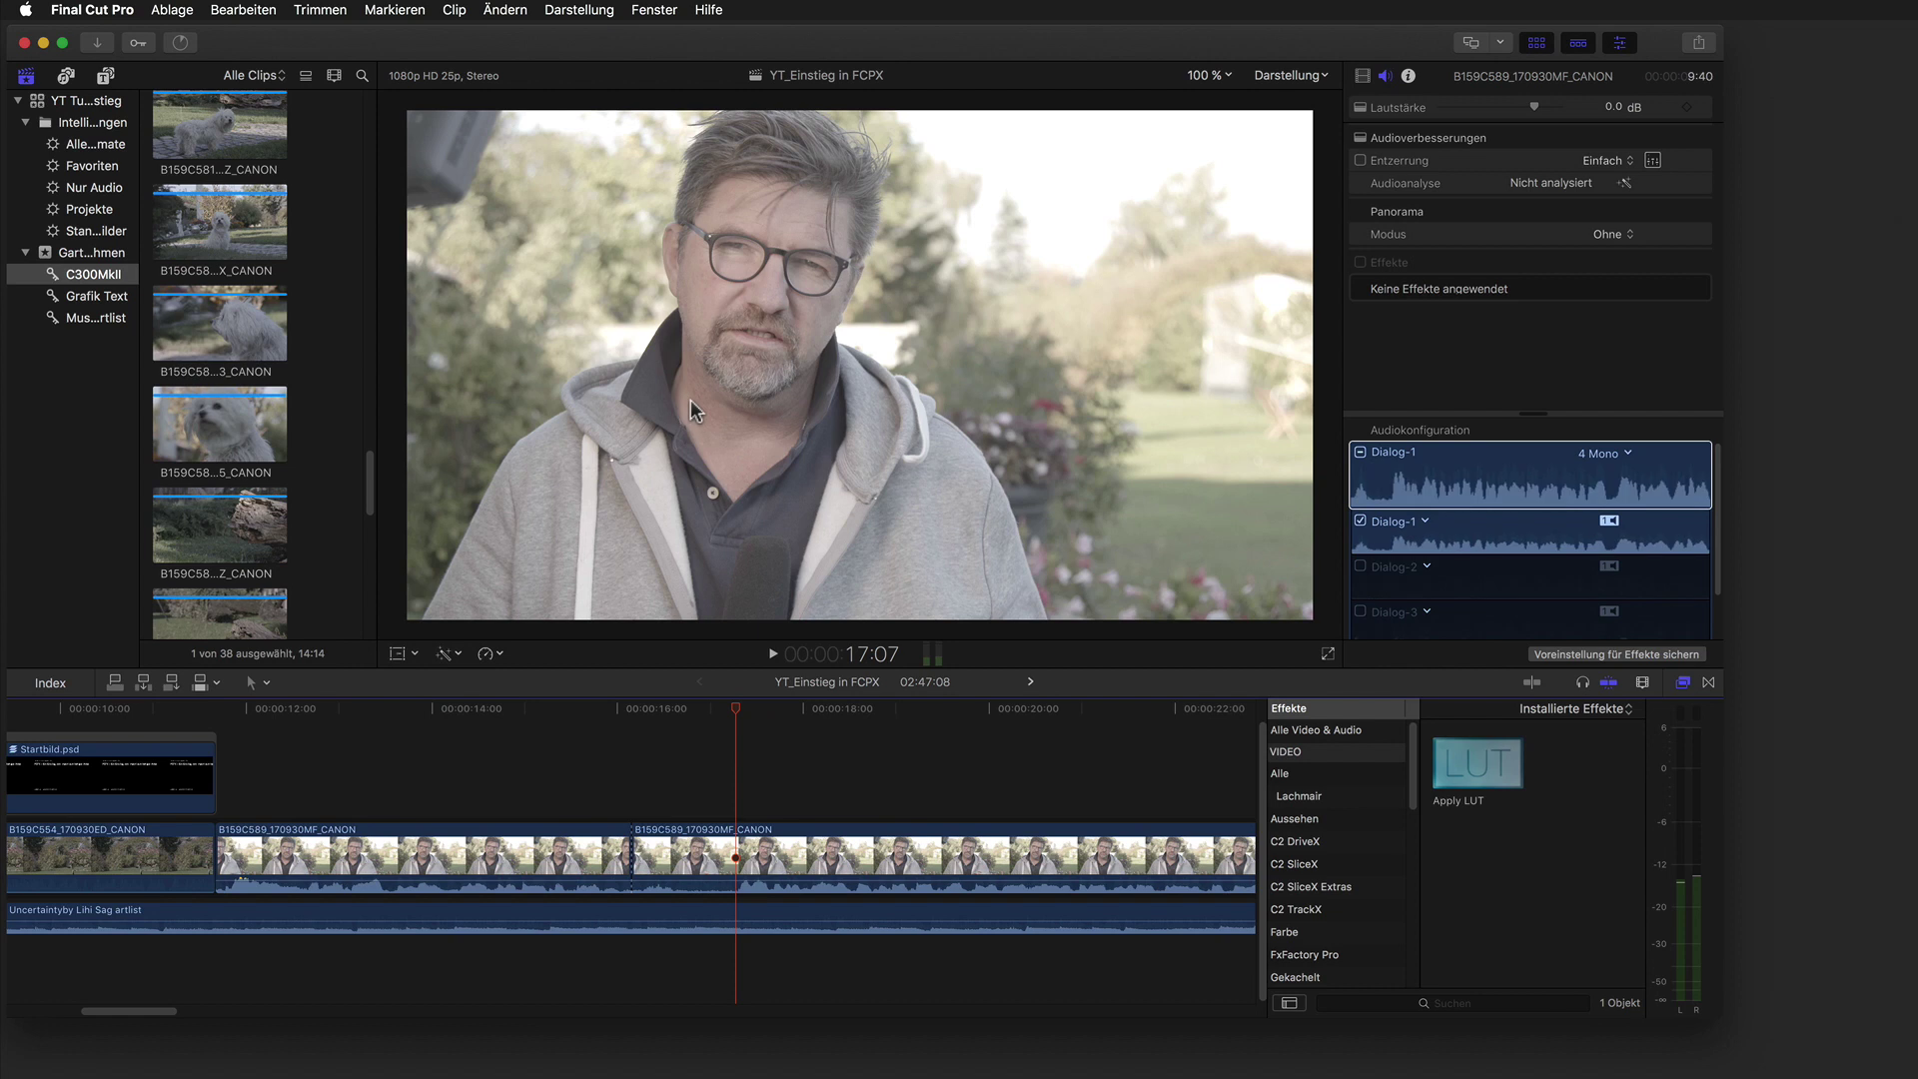
{"action": "left_click", "coordinate": [738, 704]}
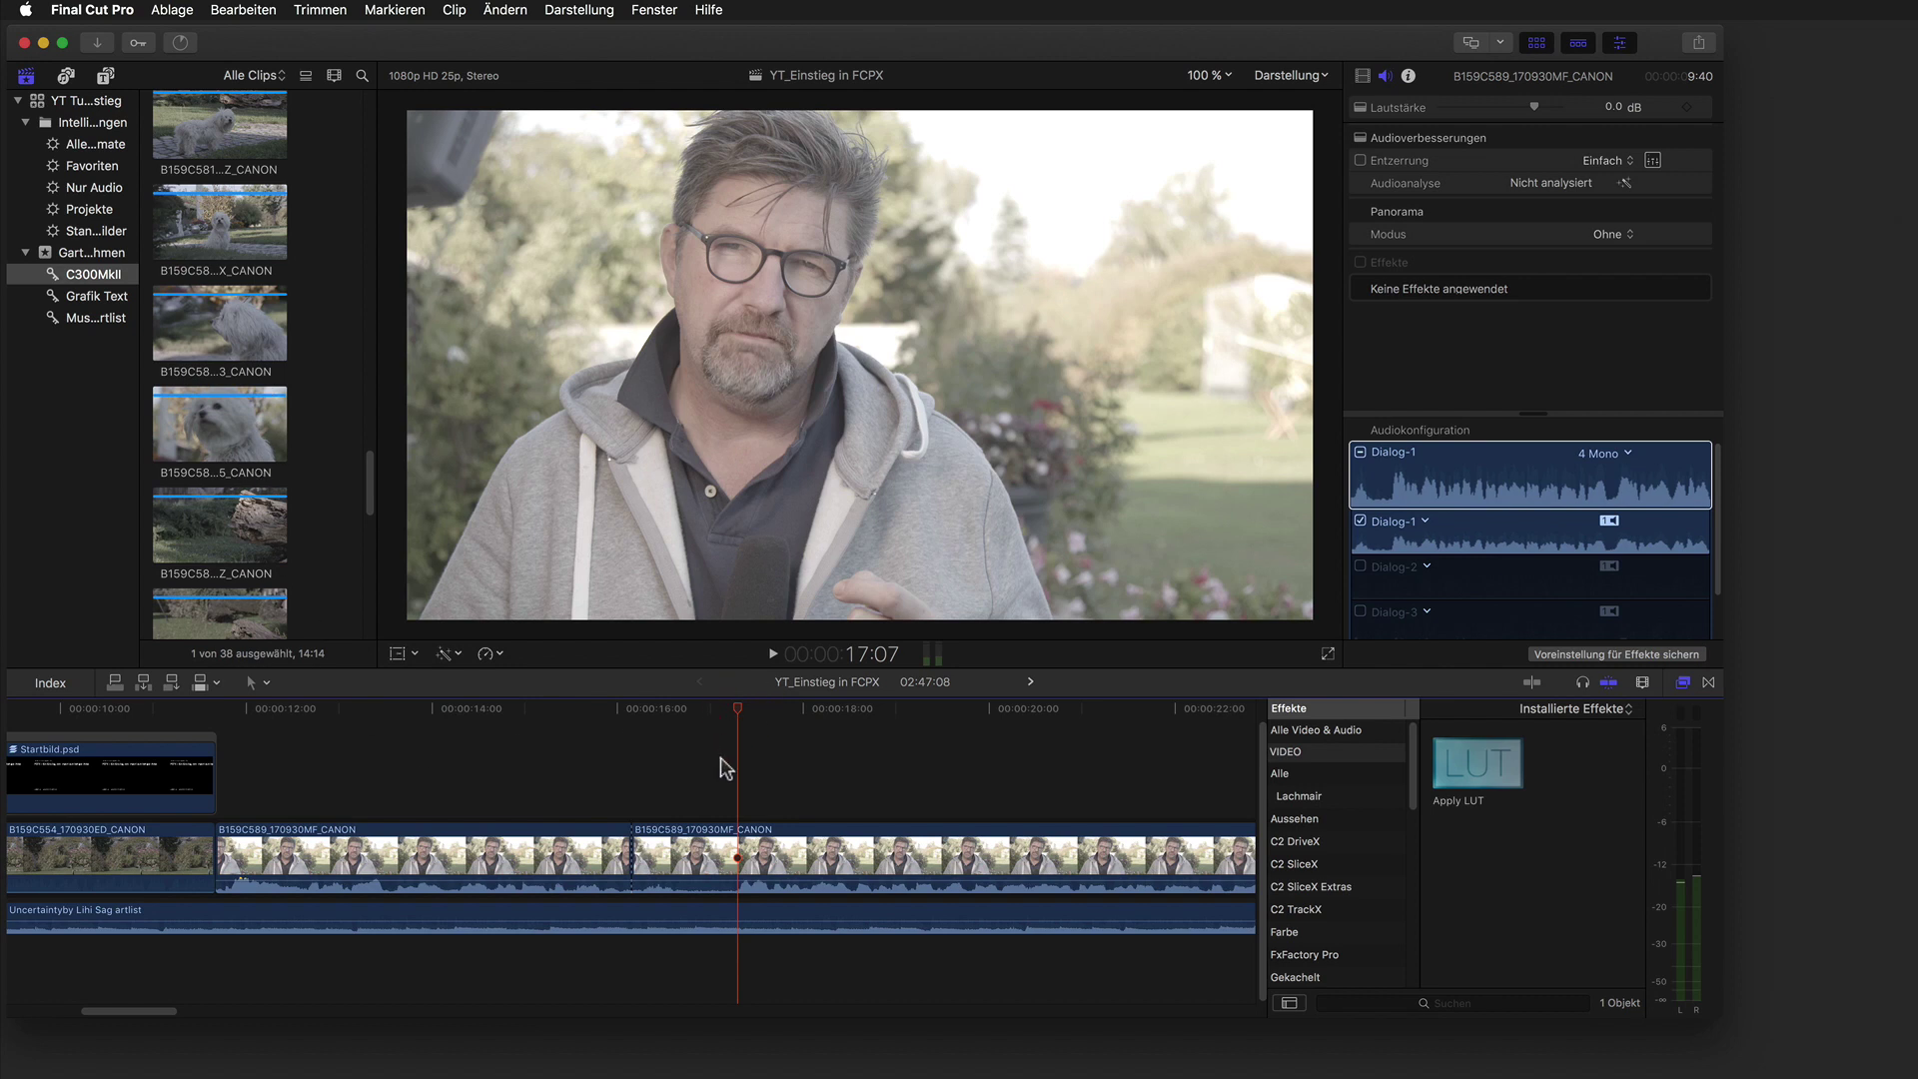
{"action": "left_click", "coordinate": [764, 857]}
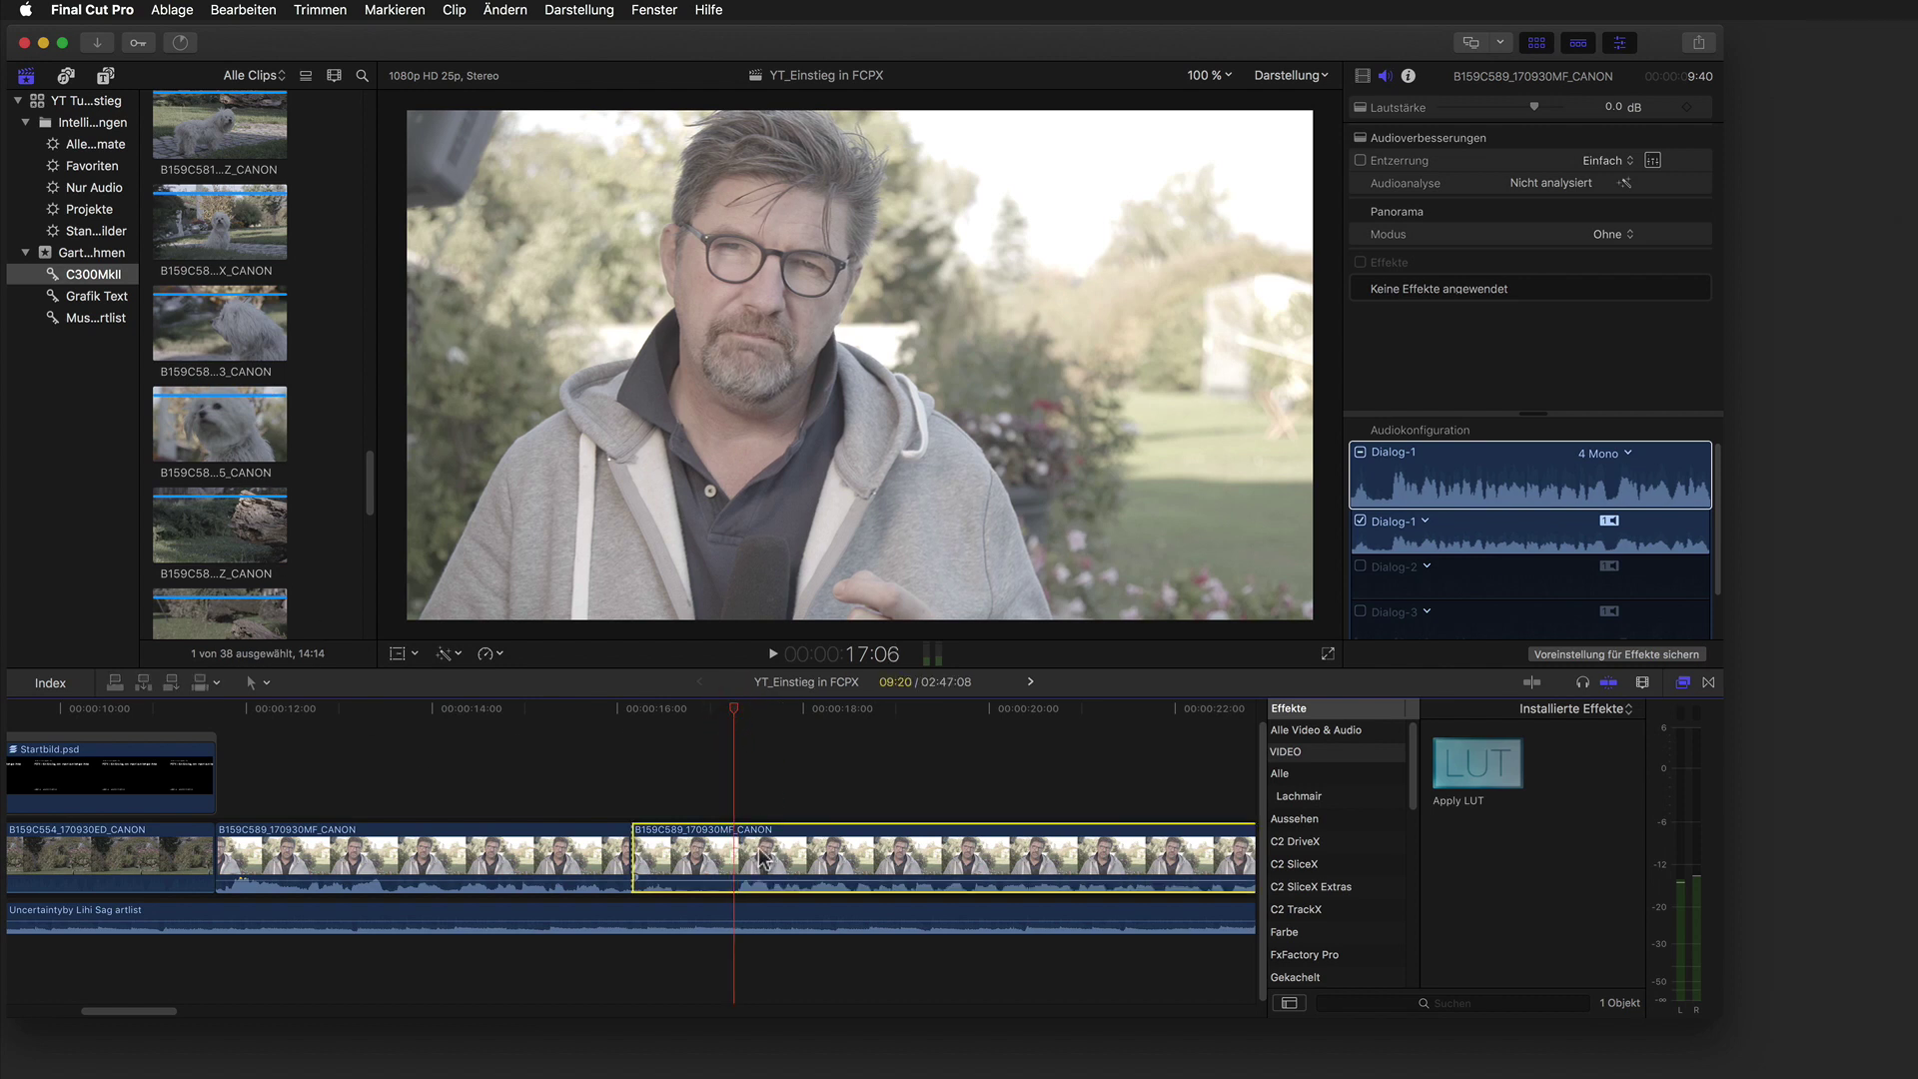
{"action": "key", "text": "cmd+b"}
Review the cuts from 15:16, then undo the second split to rejoin the short piece.
{"action": "left_click_drag", "start_coordinate": [727, 708], "coordinate": [587, 707]}
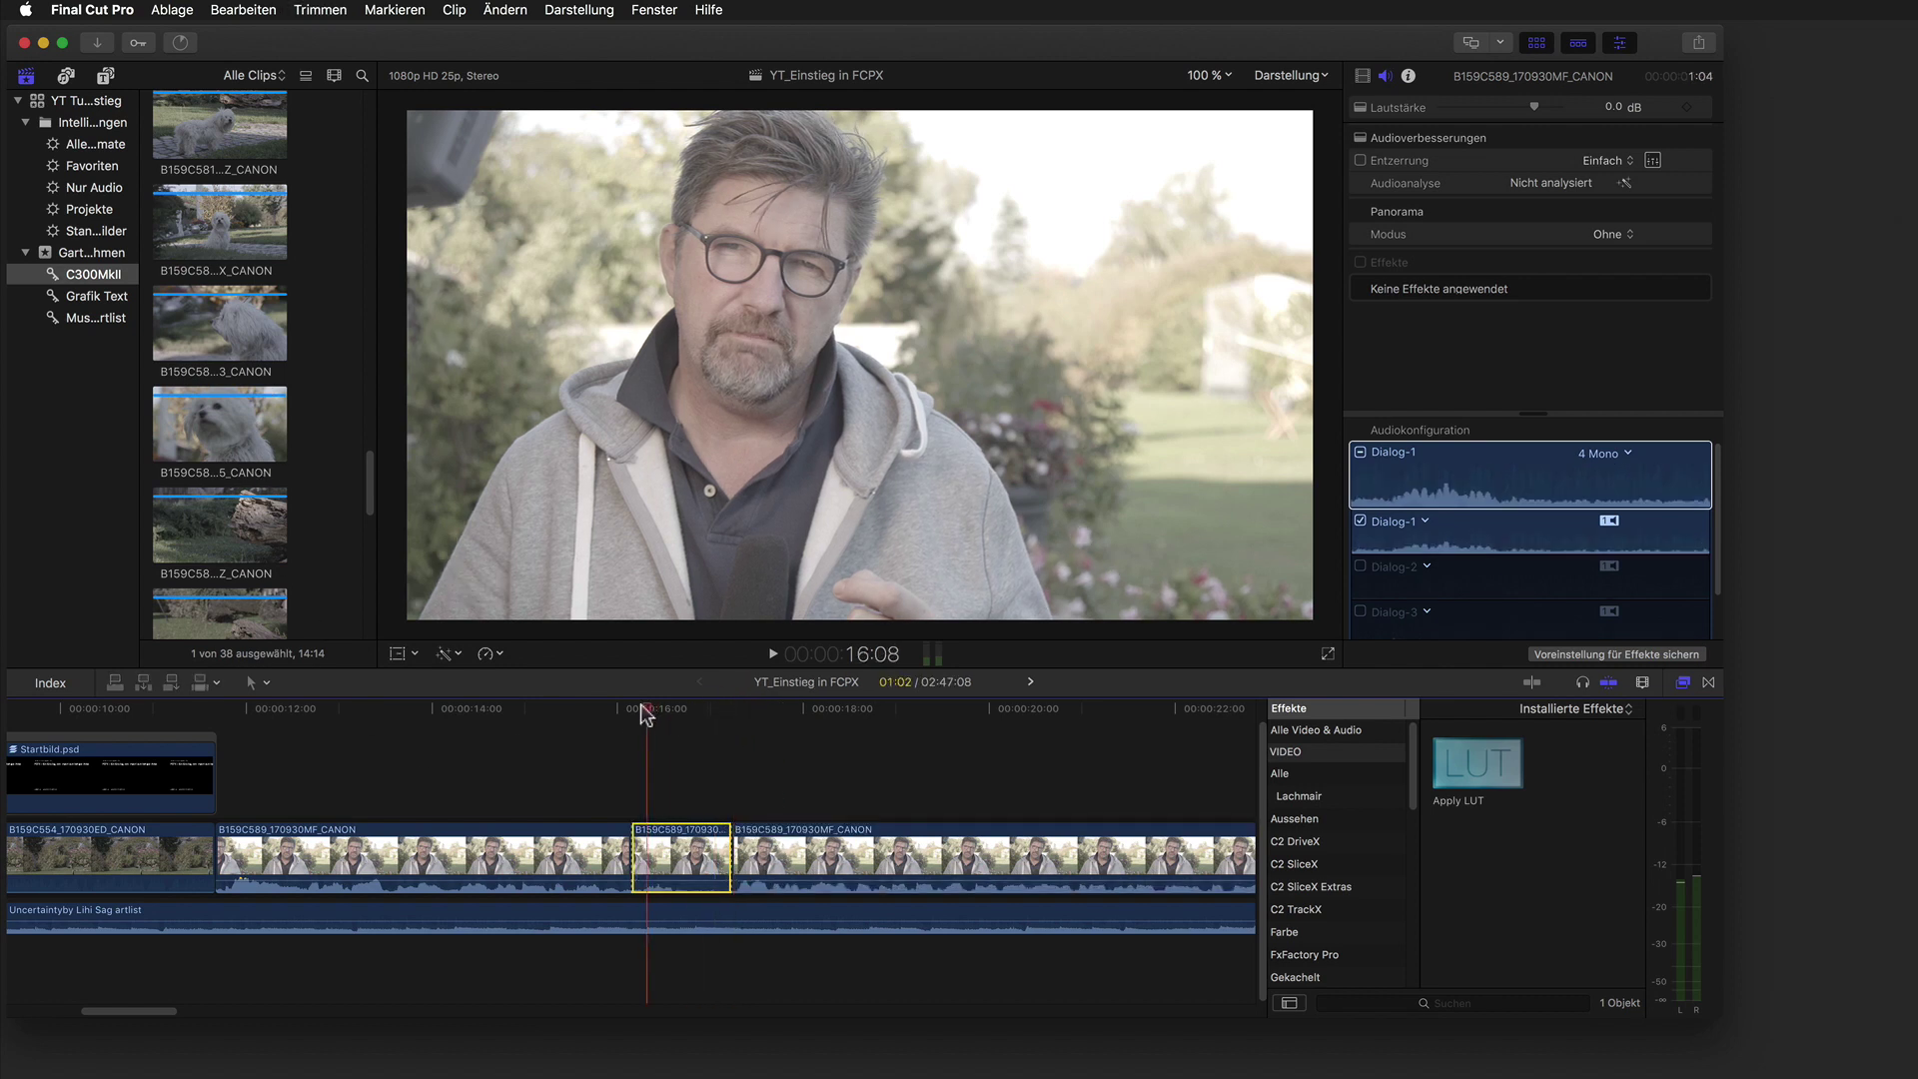
{"action": "key", "text": "space"}
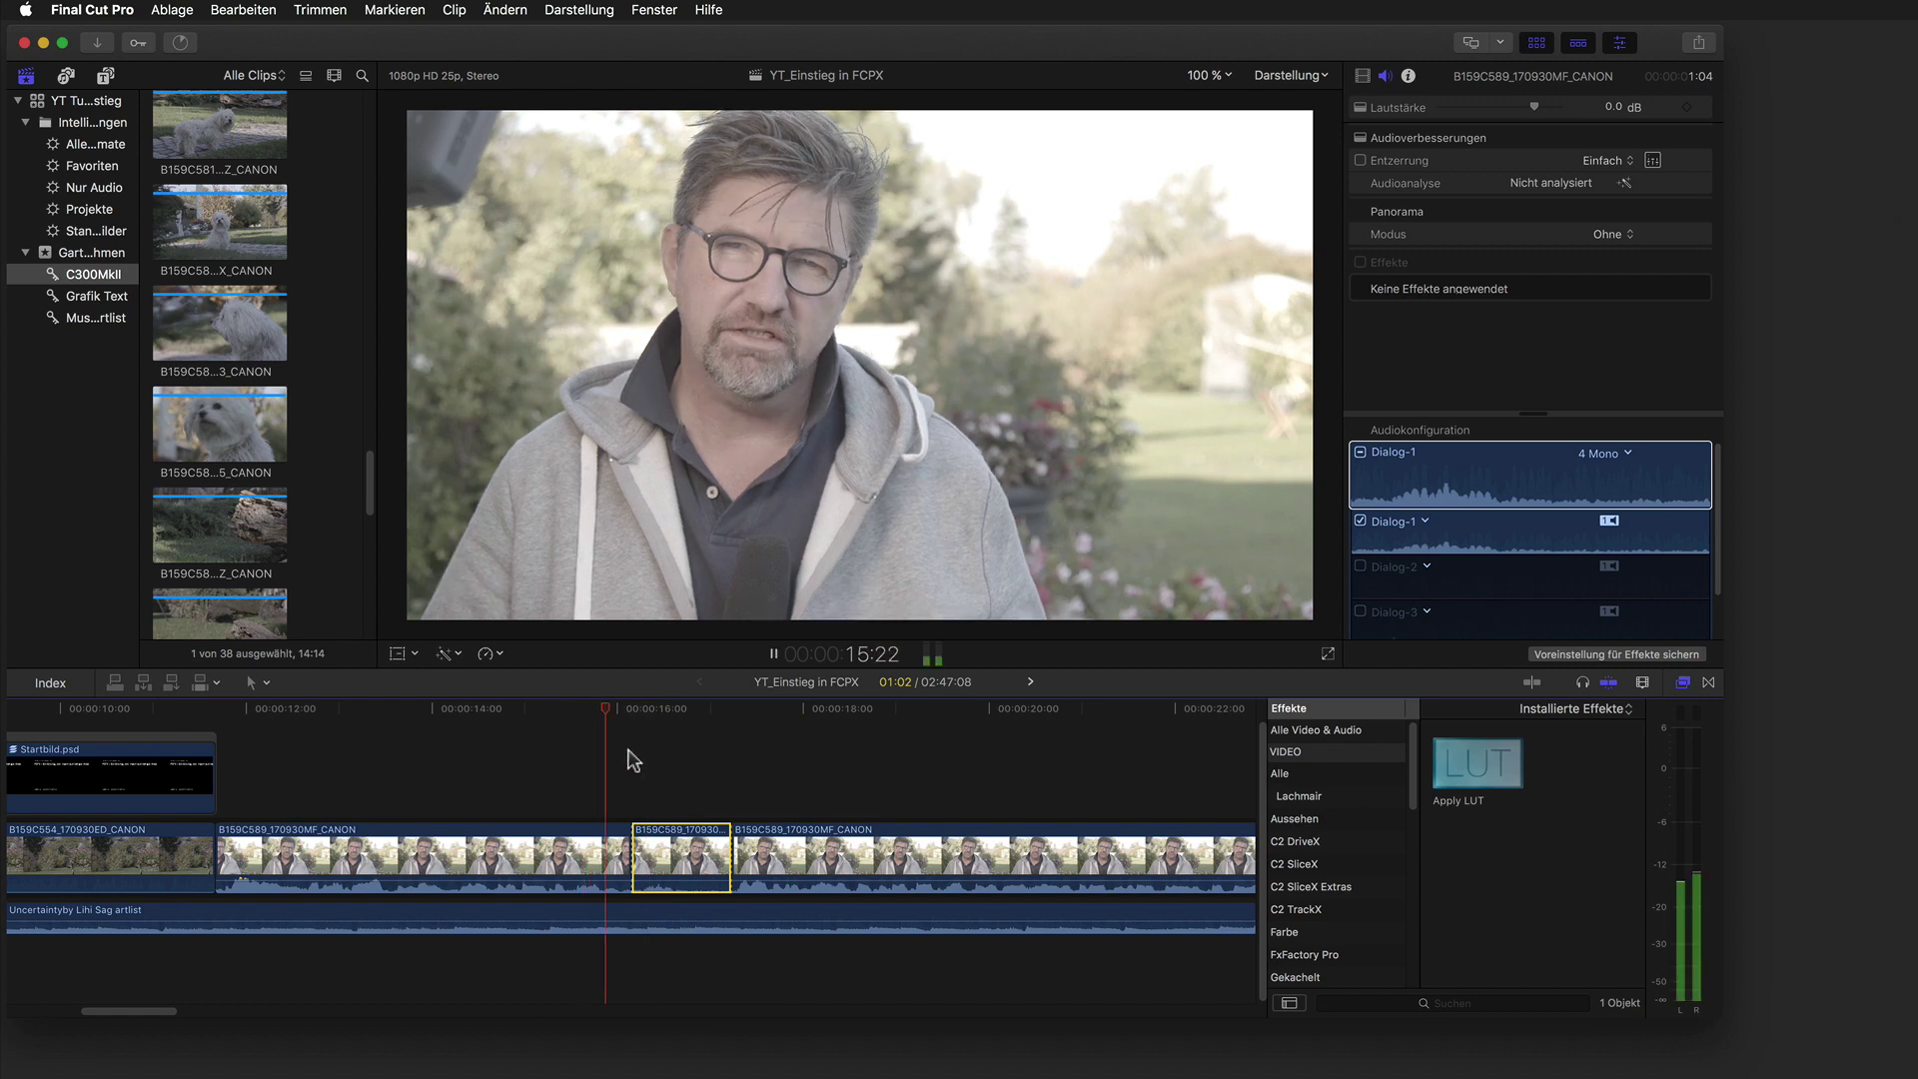
{"action": "key", "text": "space"}
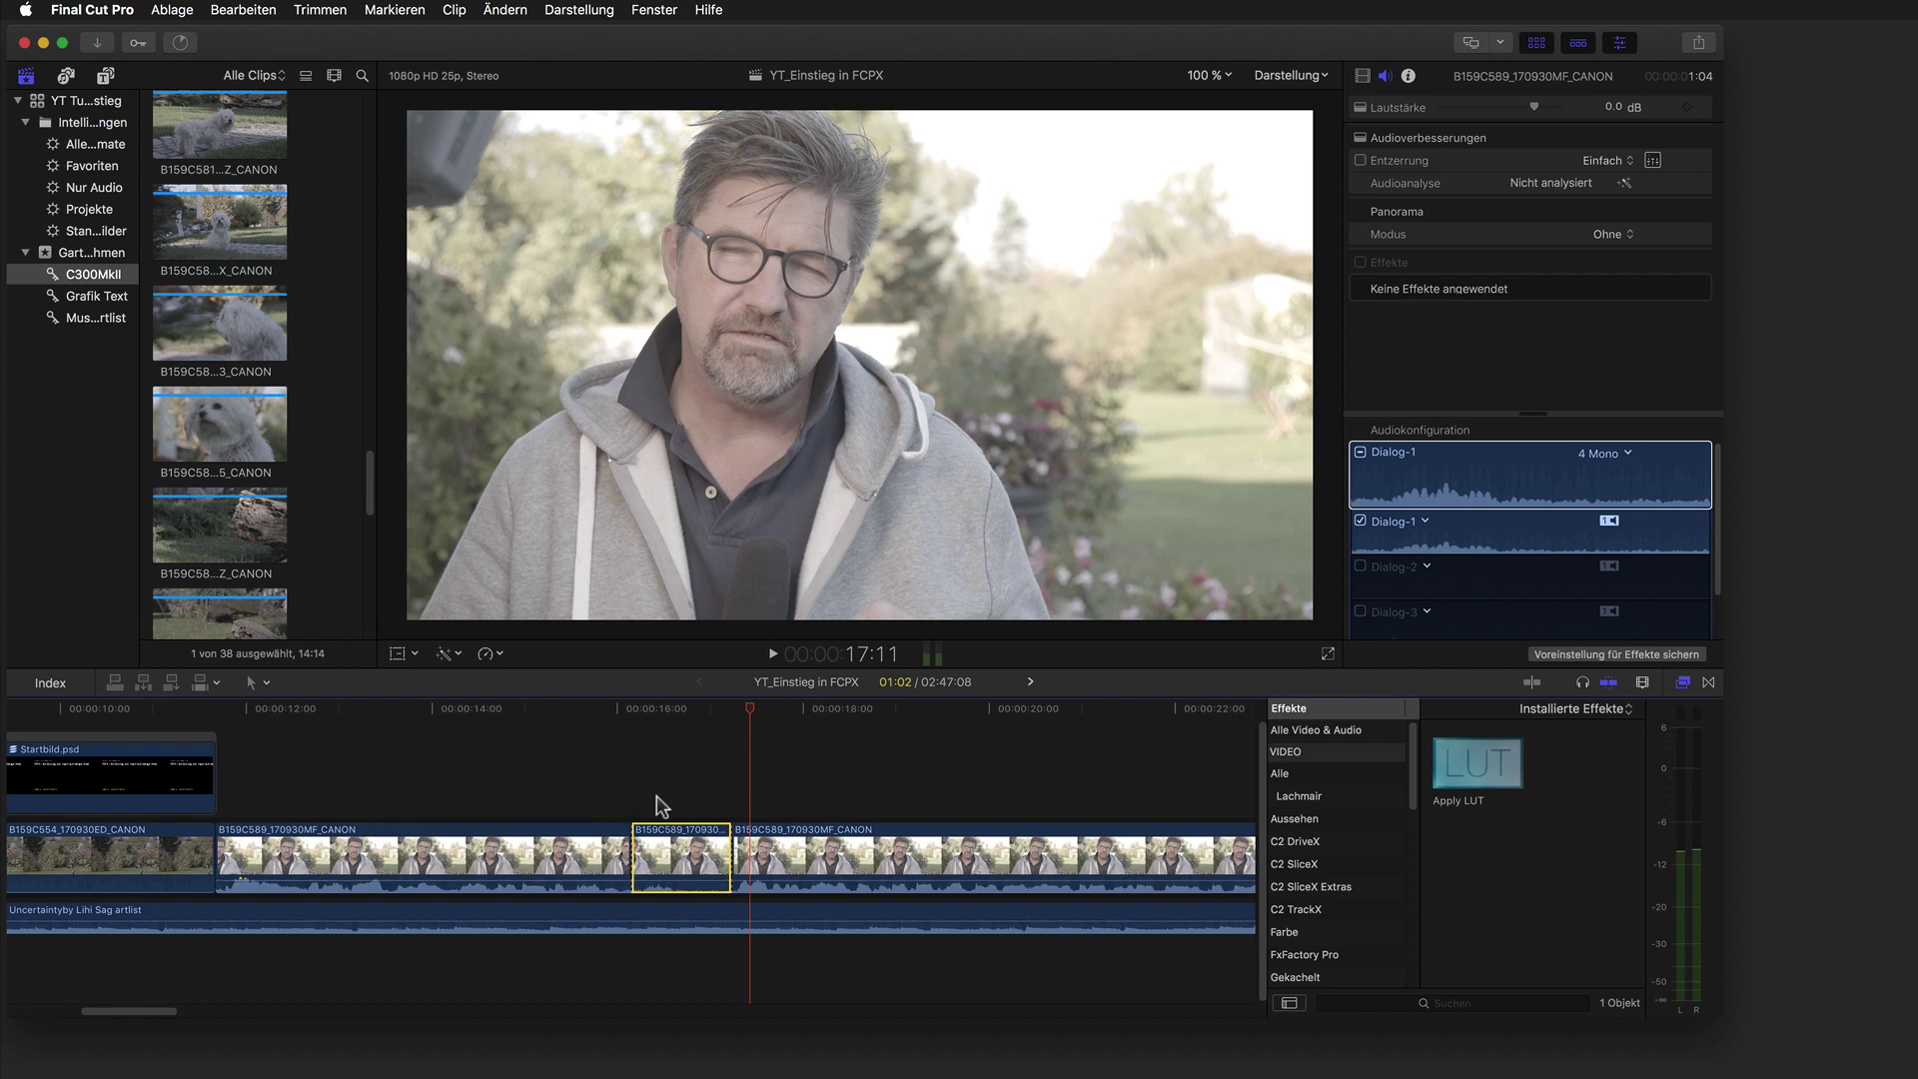
{"action": "key", "text": "super+z"}
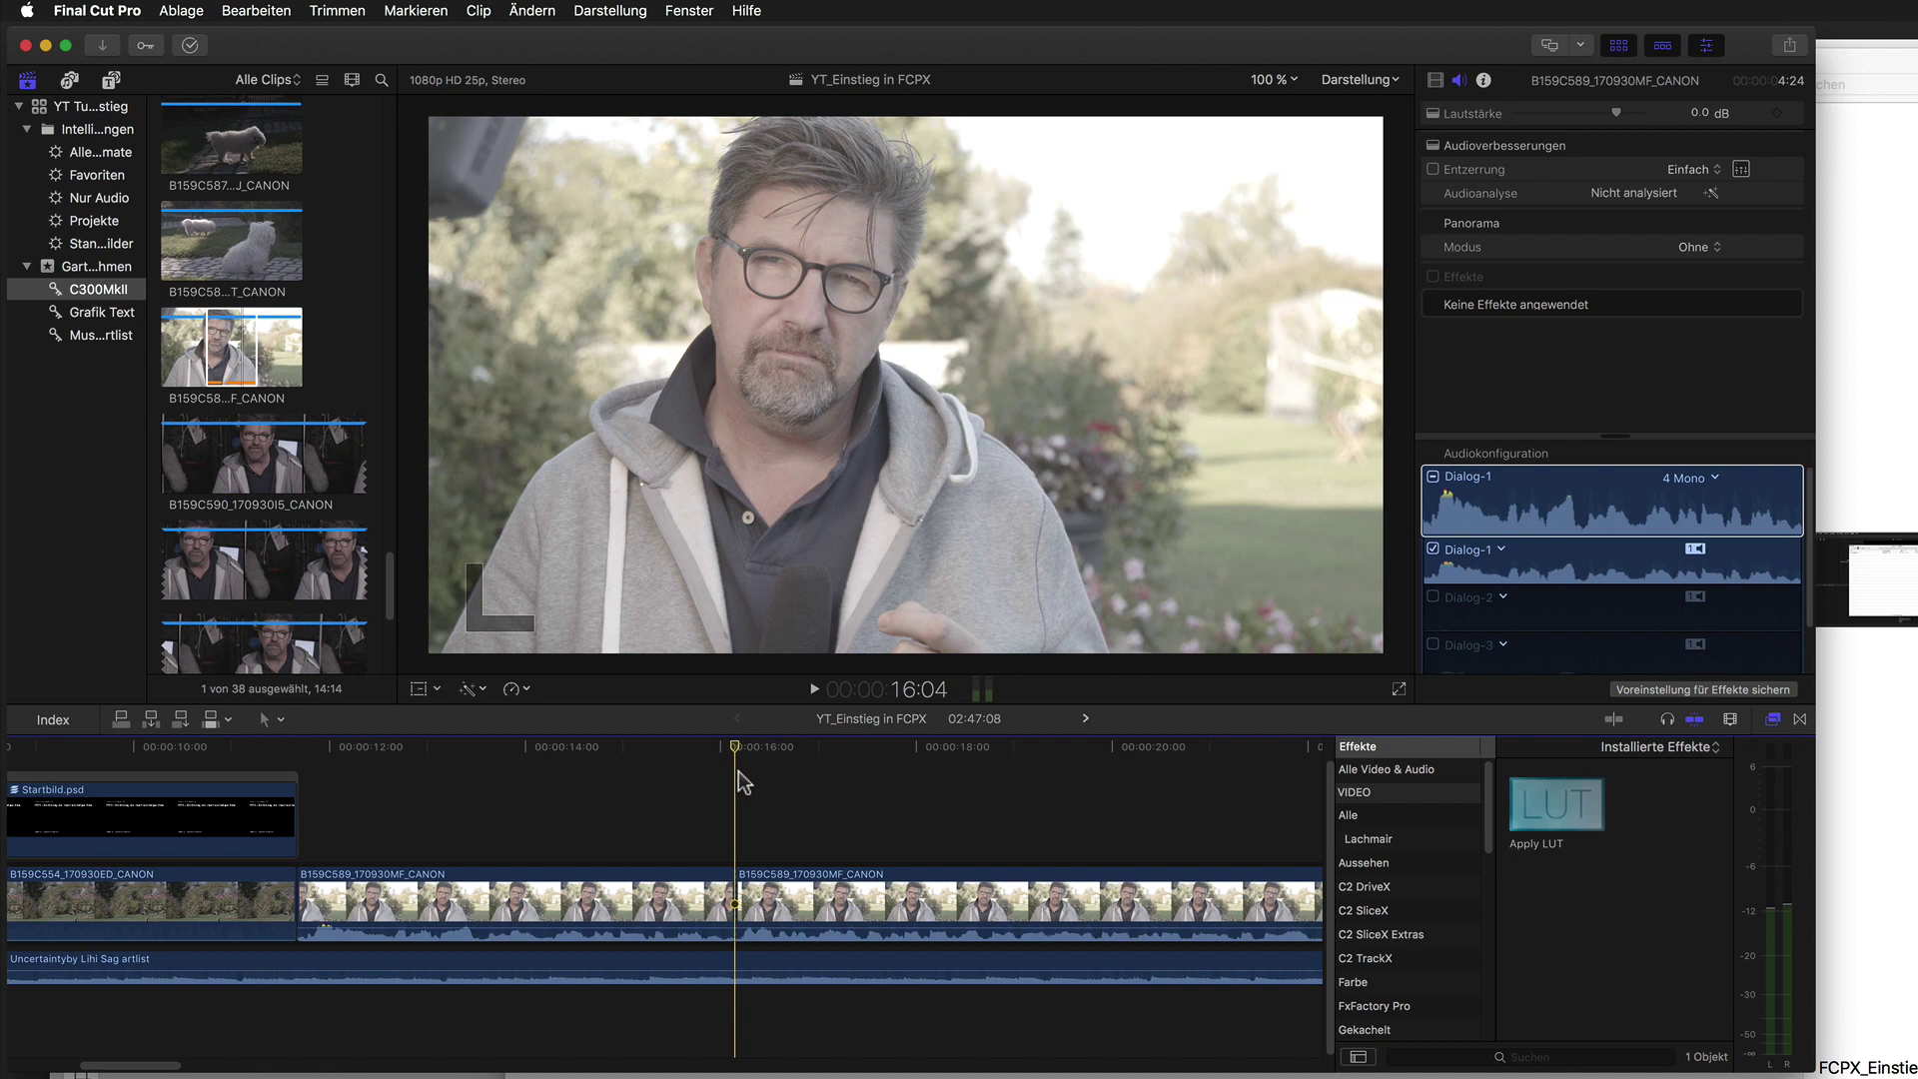
Play back the remaining jump cut at 16:04 and park the playhead on it.
{"action": "left_click", "coordinate": [643, 770]}
{"action": "key", "text": "space"}
{"action": "left_click", "coordinate": [684, 791]}
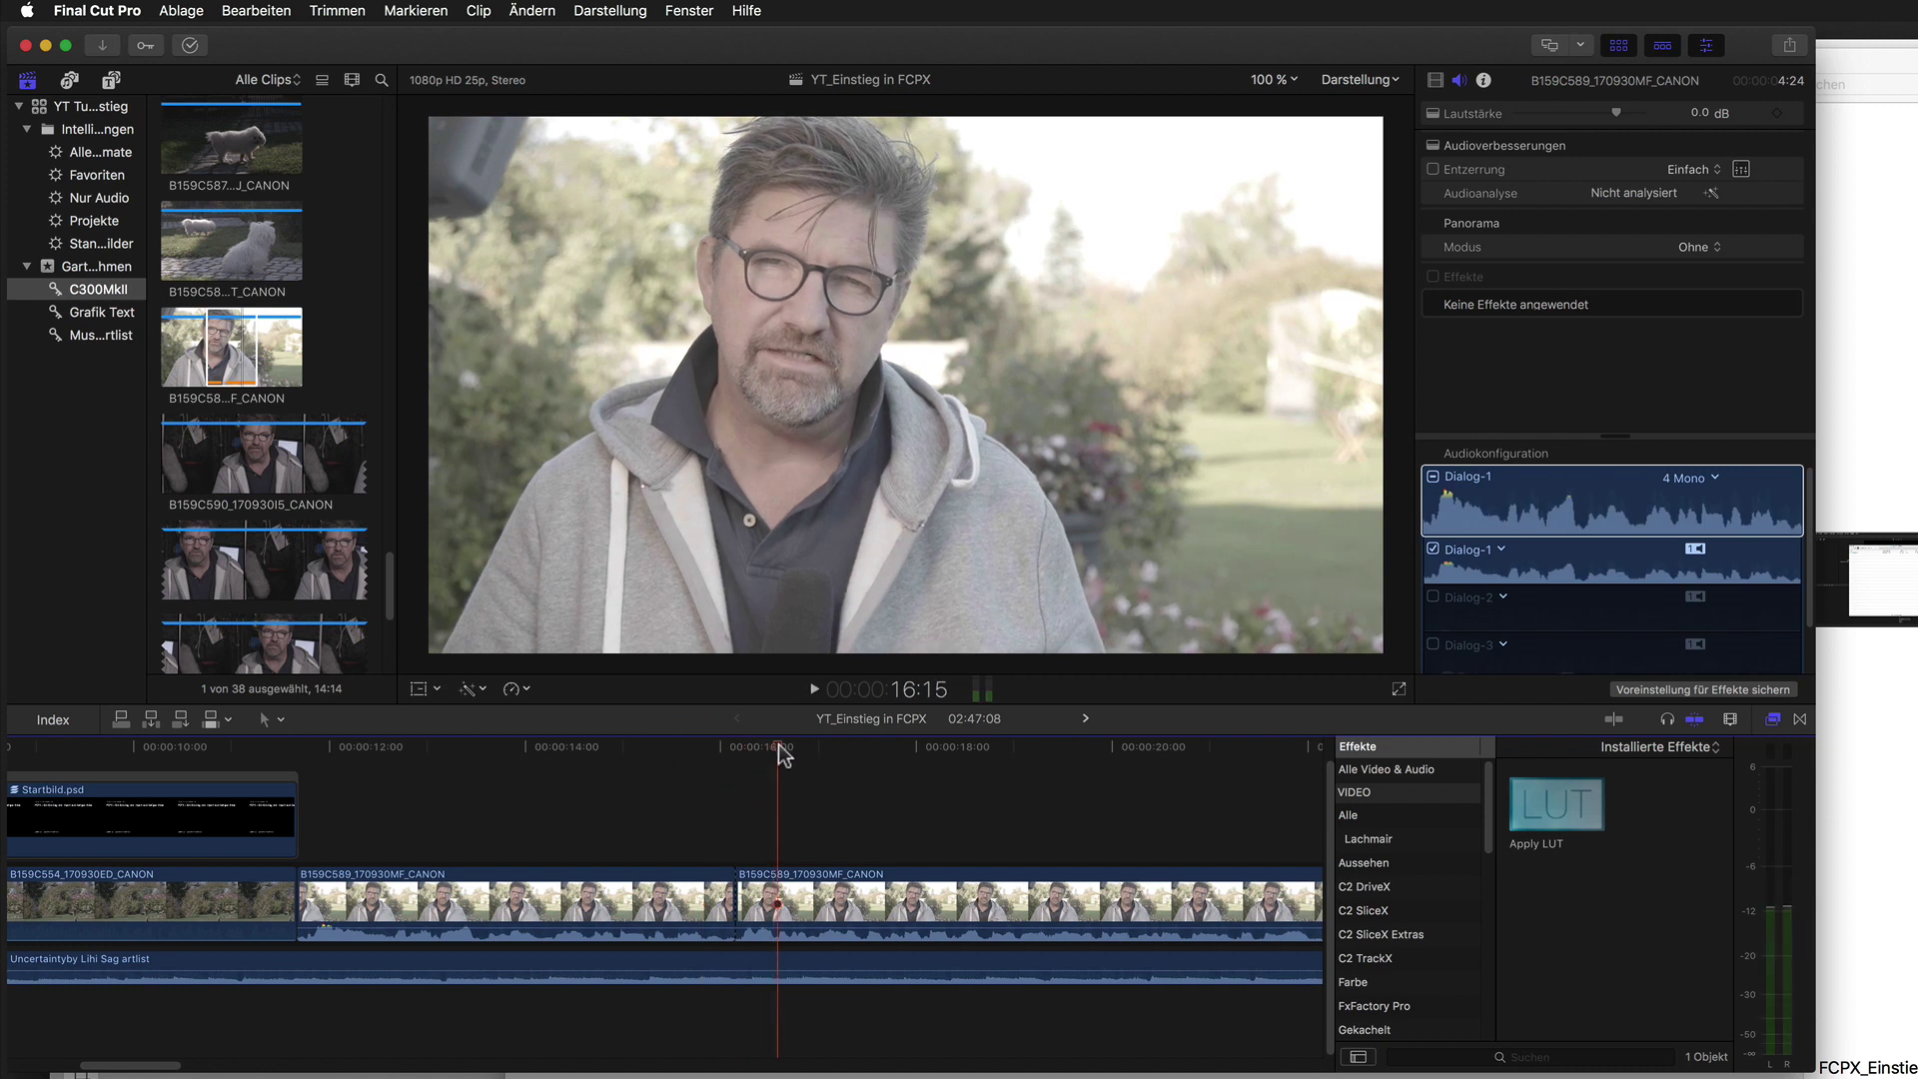
{"action": "left_click", "coordinate": [664, 765]}
{"action": "key", "text": "space"}
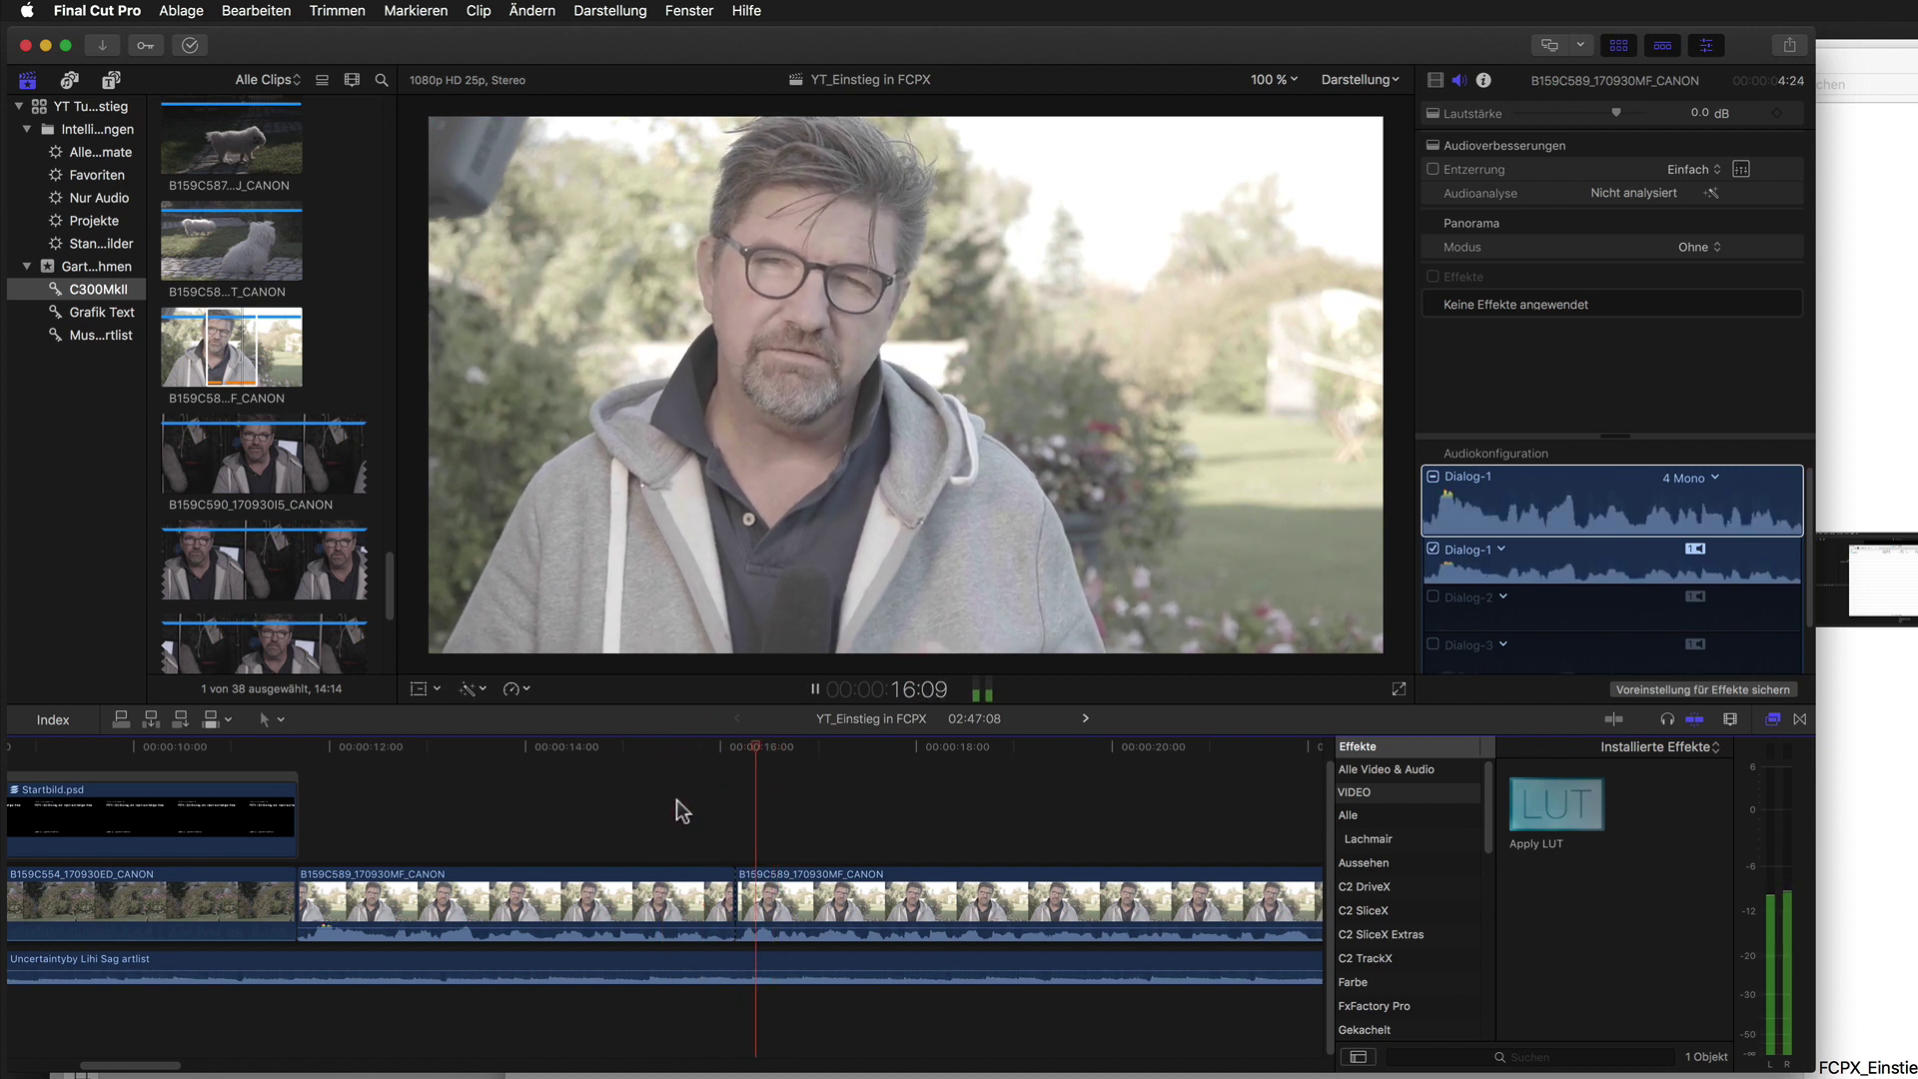
{"action": "left_click", "coordinate": [734, 765]}
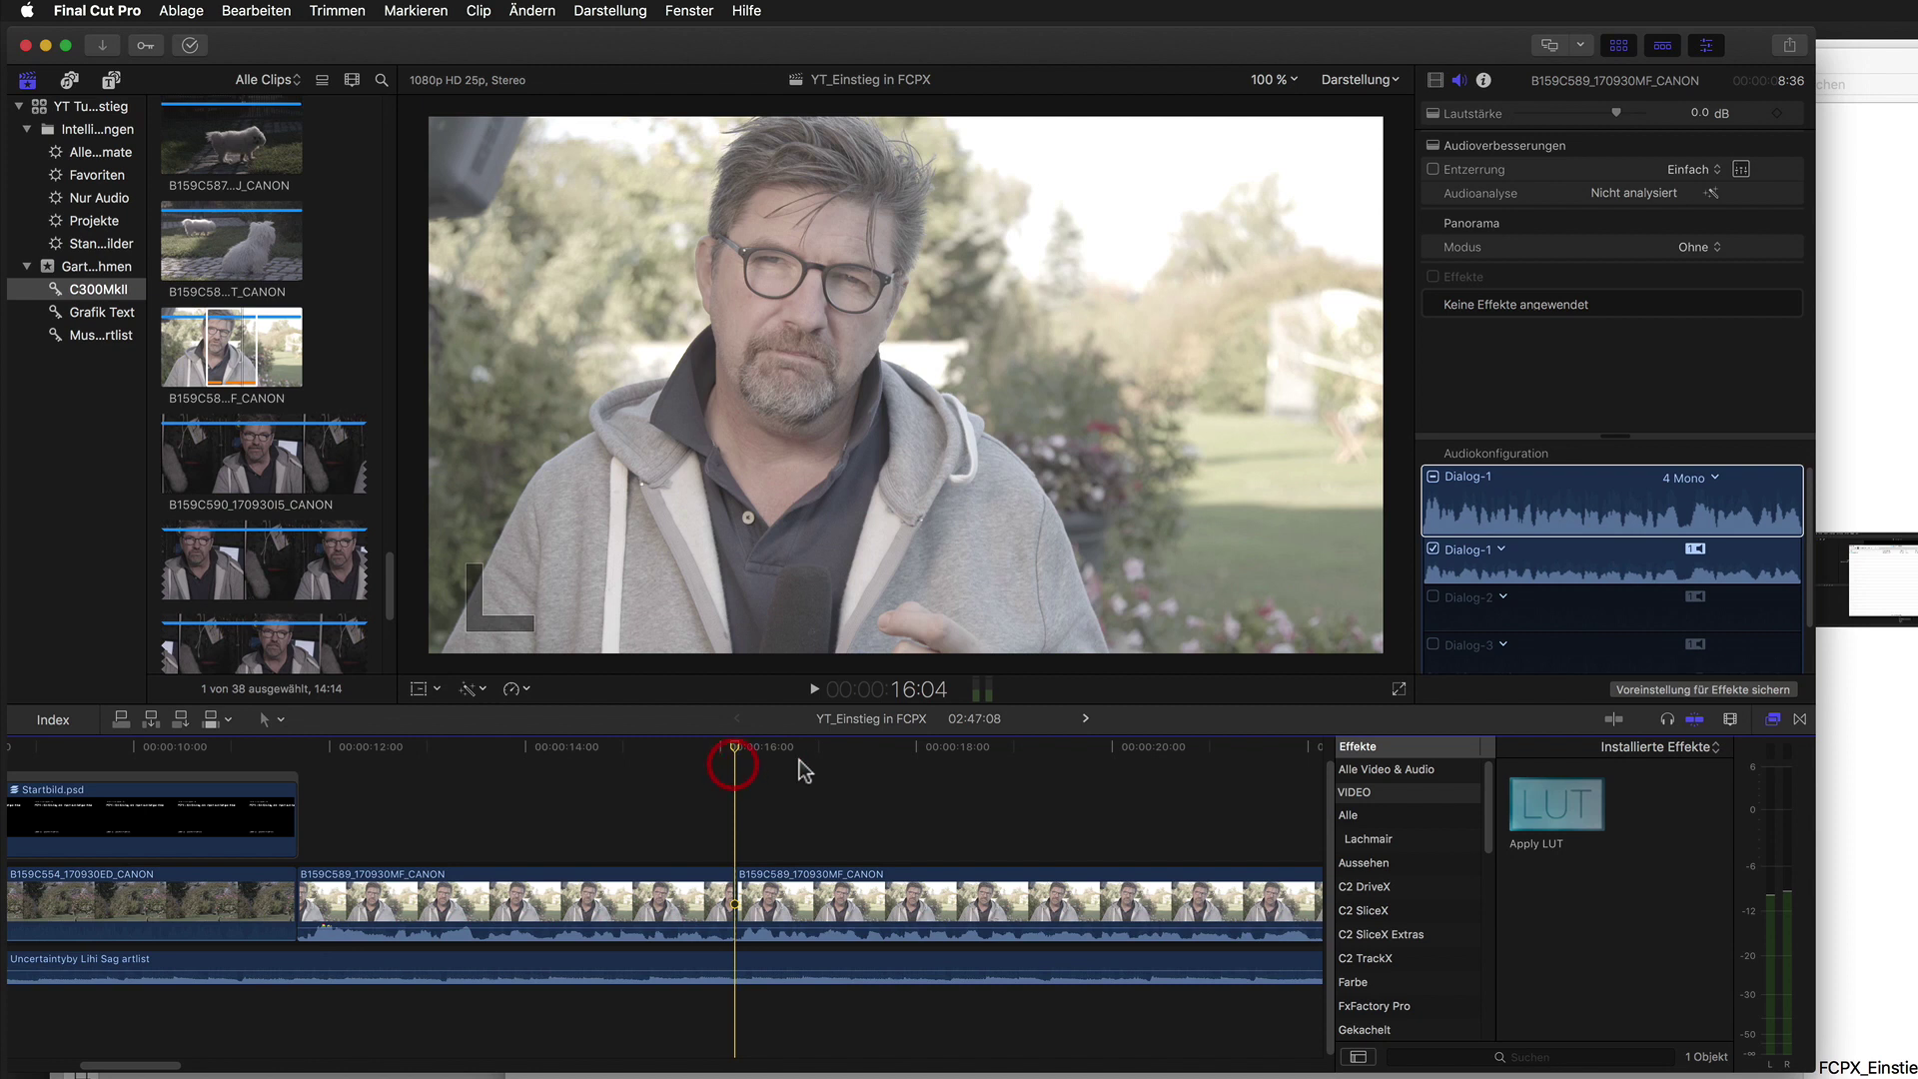
Search the transitions for 'fließ' and drop Fließen onto the jump cut.
{"action": "left_click", "coordinate": [1798, 721]}
{"action": "left_click", "coordinate": [1515, 1057]}
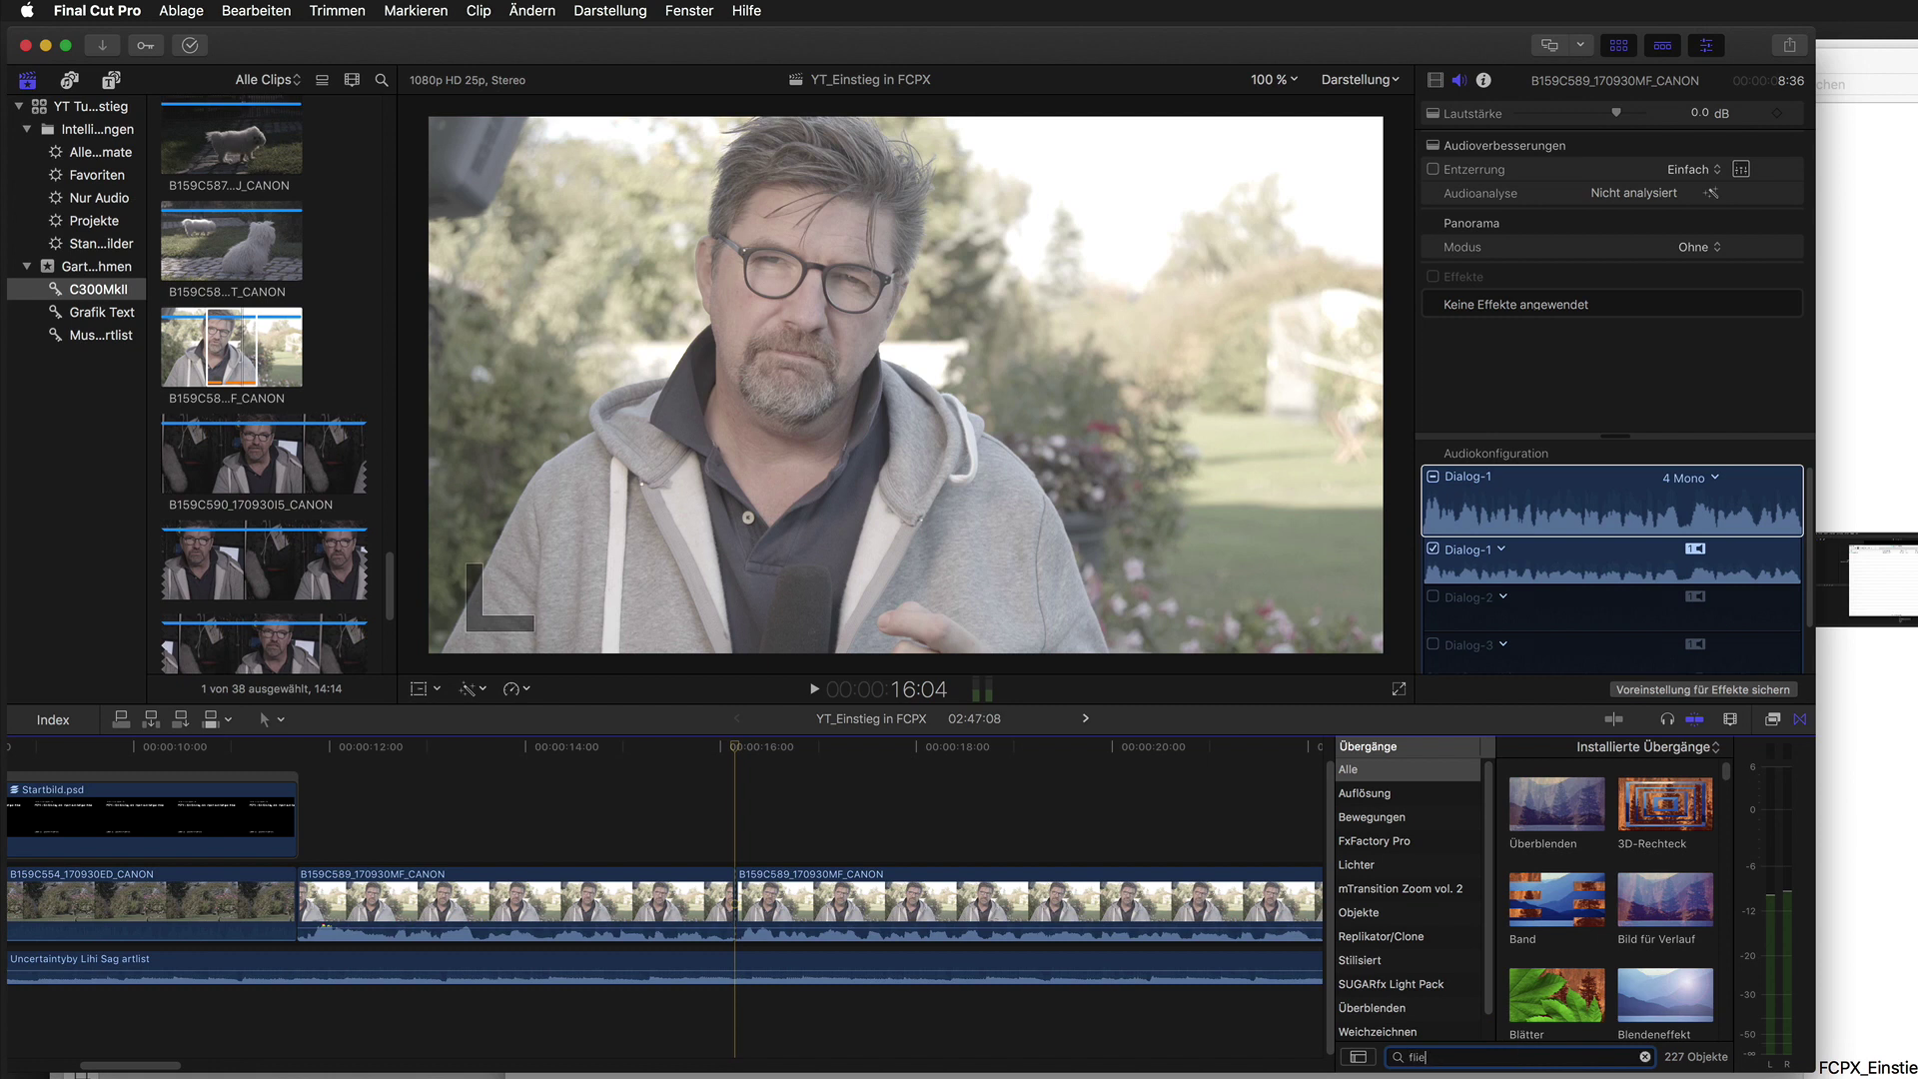
{"action": "type", "text": "s"}
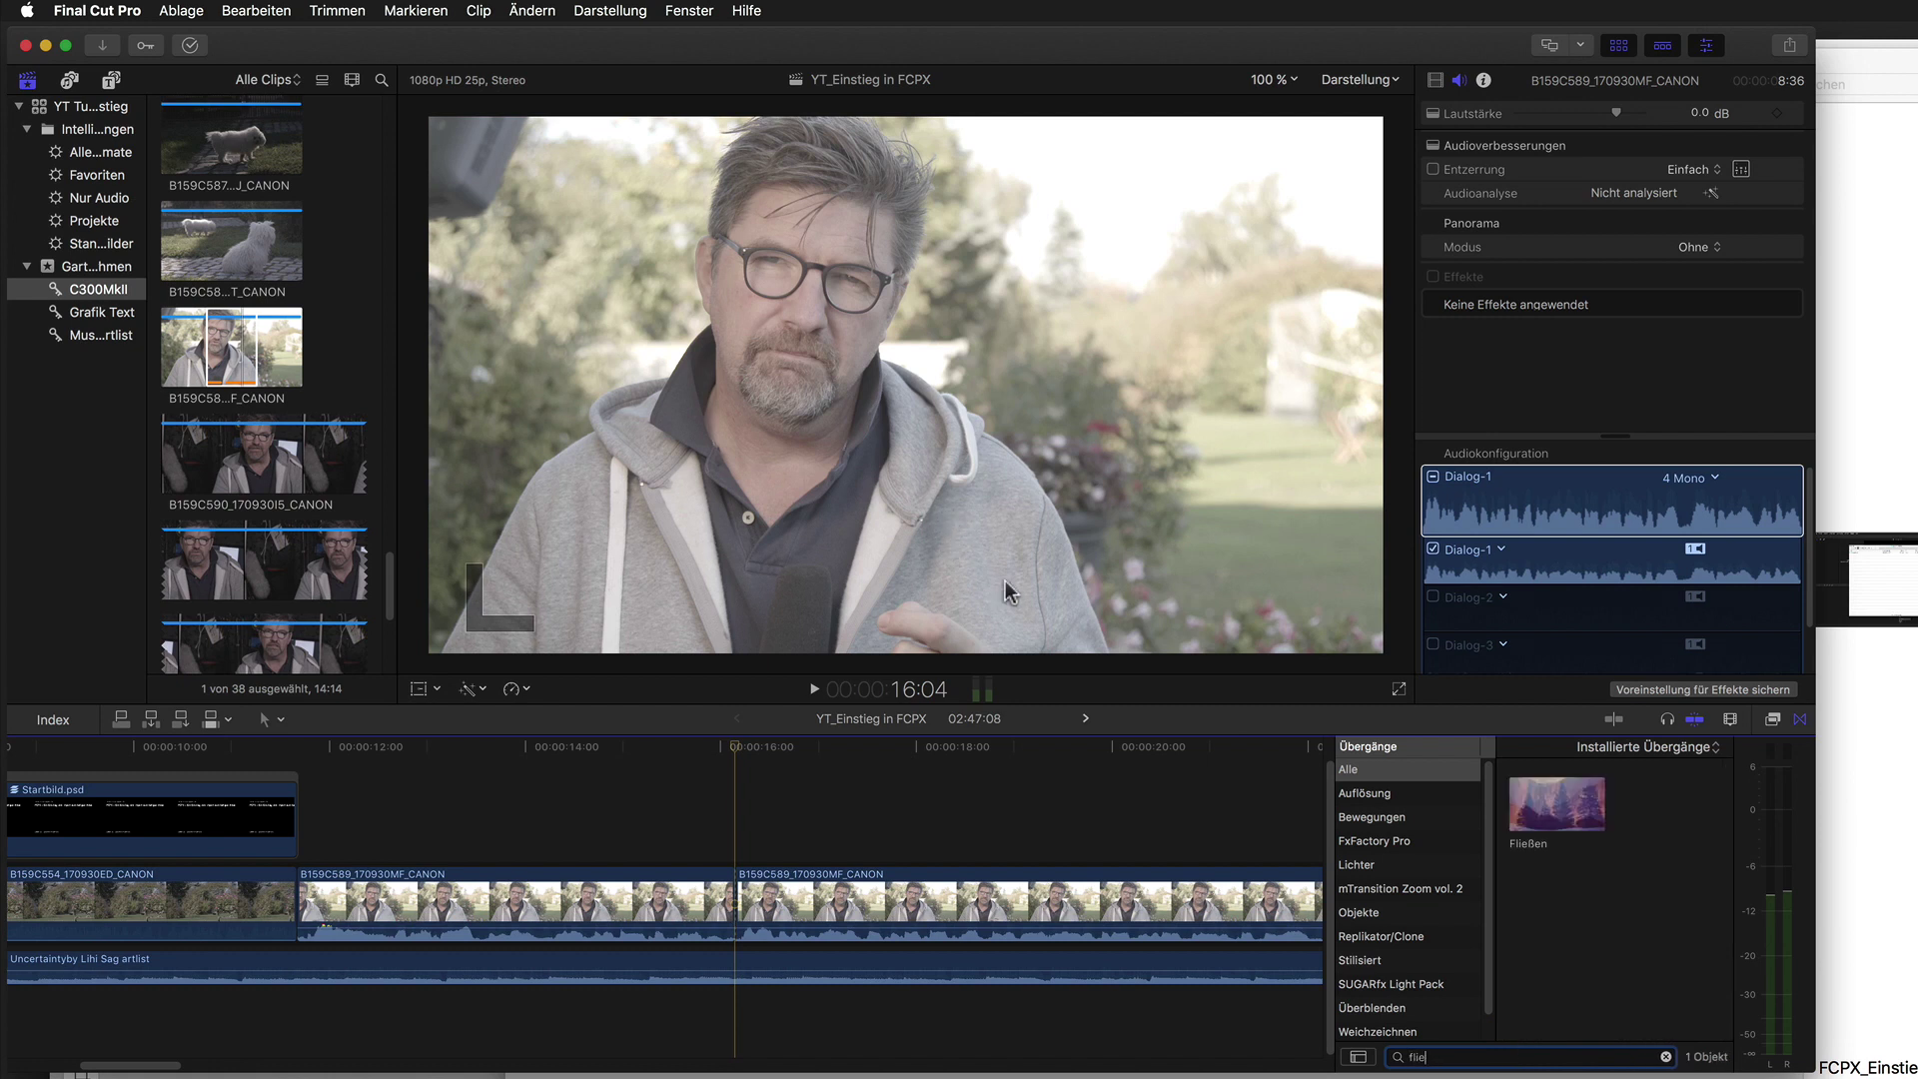
{"action": "left_click_drag", "start_coordinate": [1556, 804], "coordinate": [733, 902]}
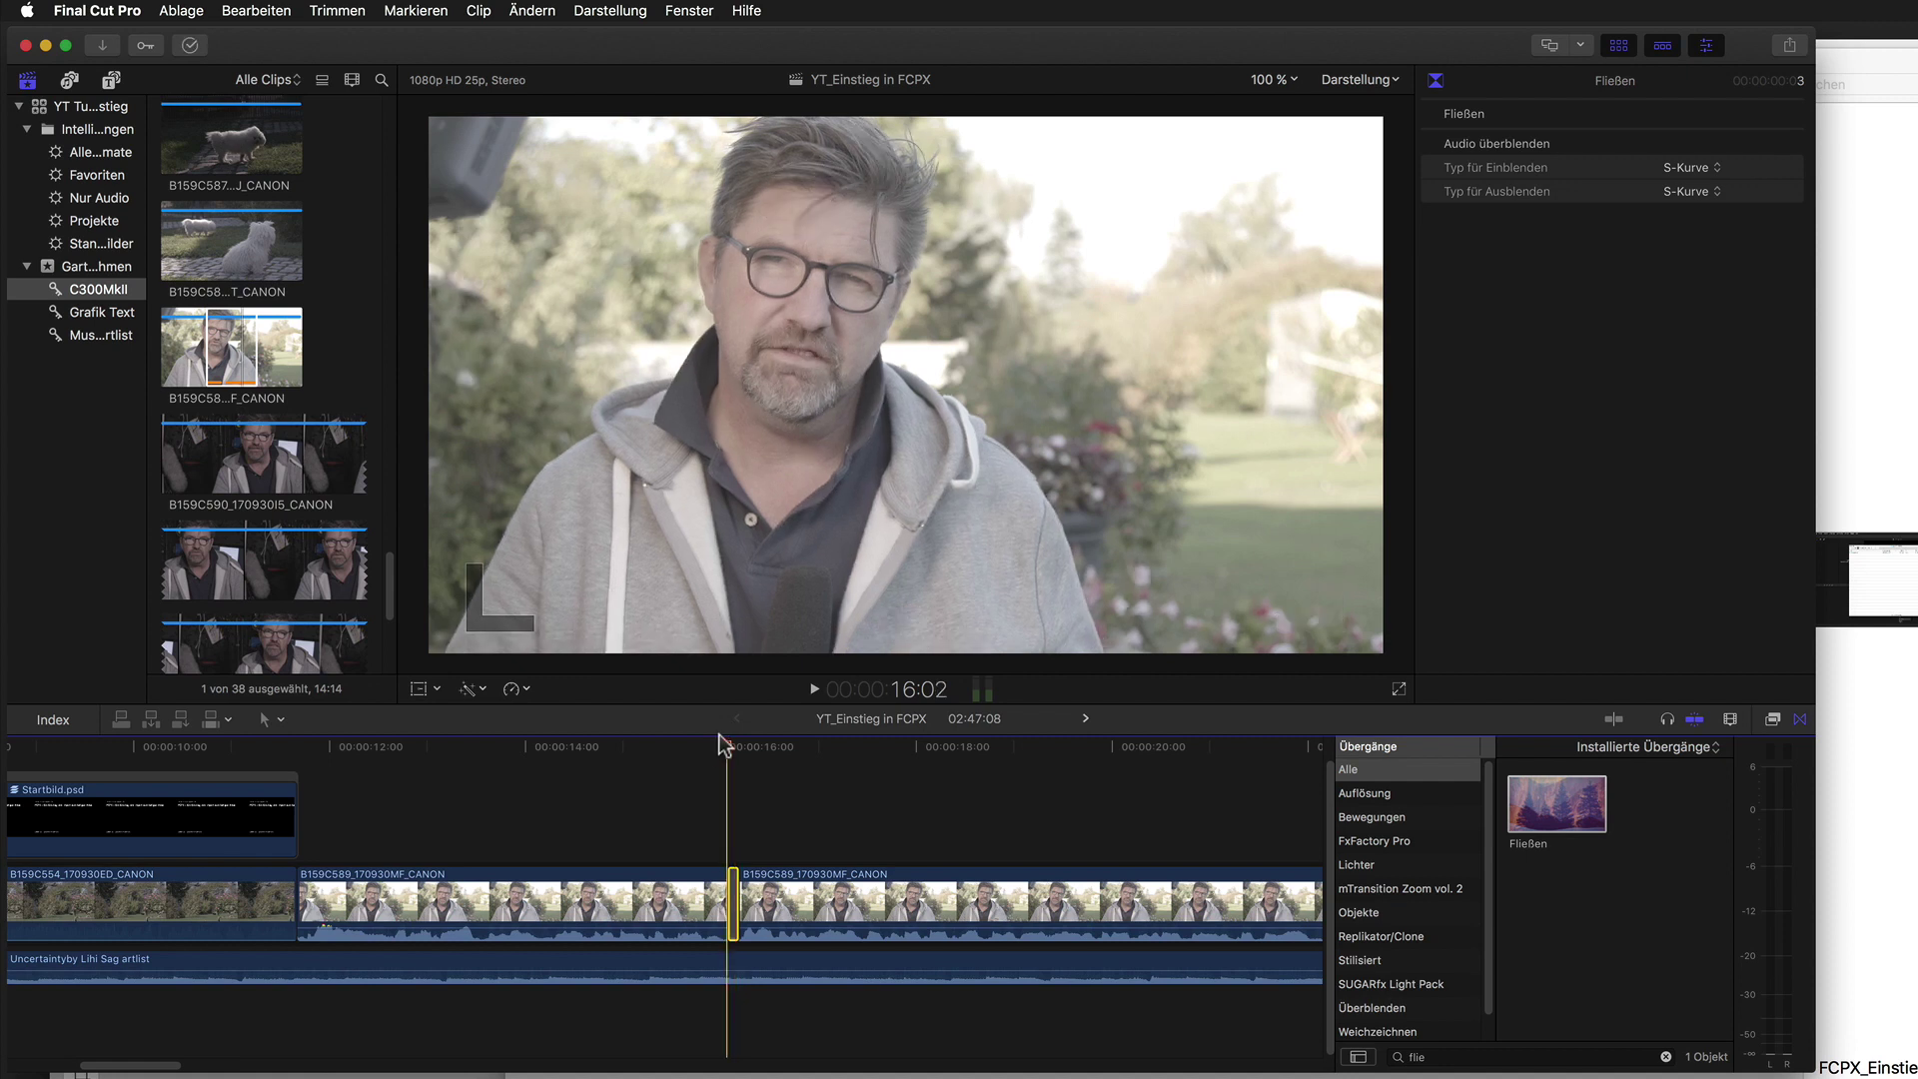
Play through the new Fließen transition to check the jump cut.
{"action": "left_click_drag", "start_coordinate": [724, 754], "coordinate": [642, 774]}
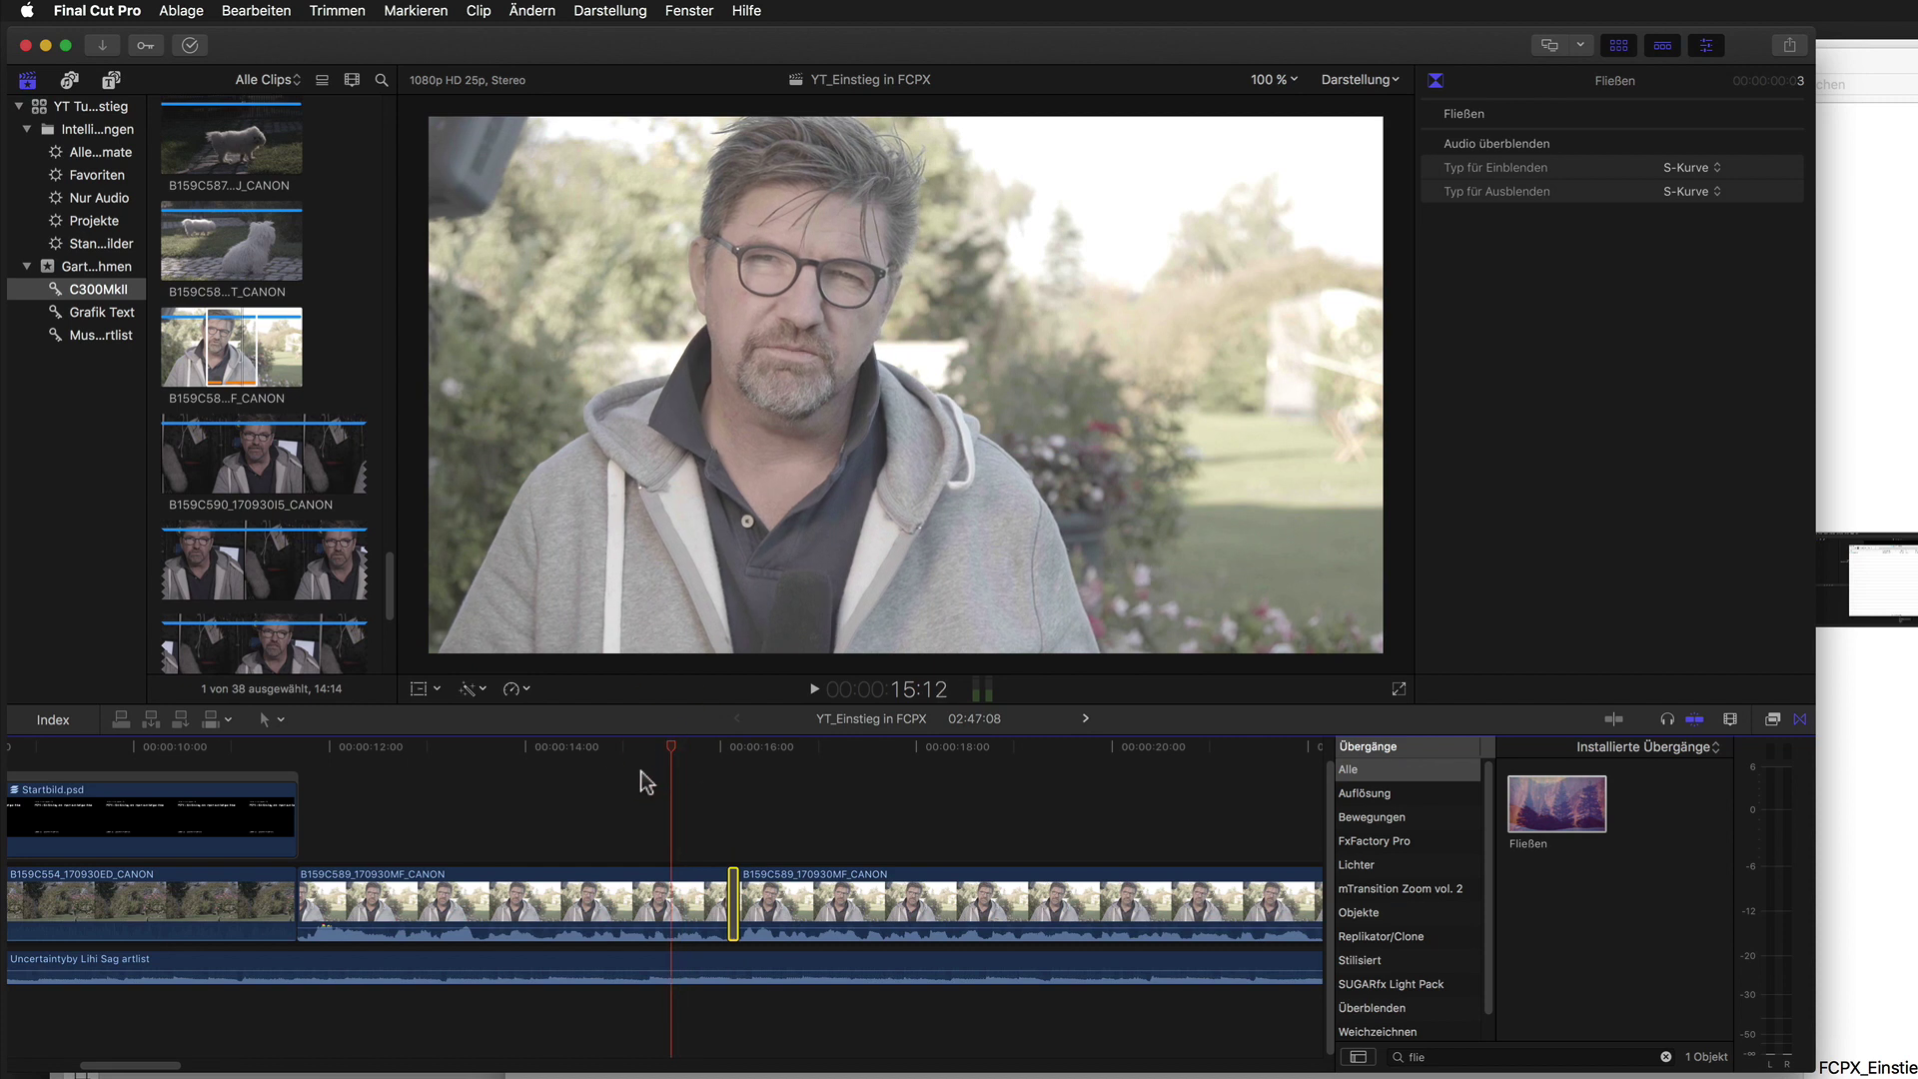
{"action": "key", "text": "space"}
{"action": "left_click", "coordinate": [685, 751]}
{"action": "key", "text": "space"}
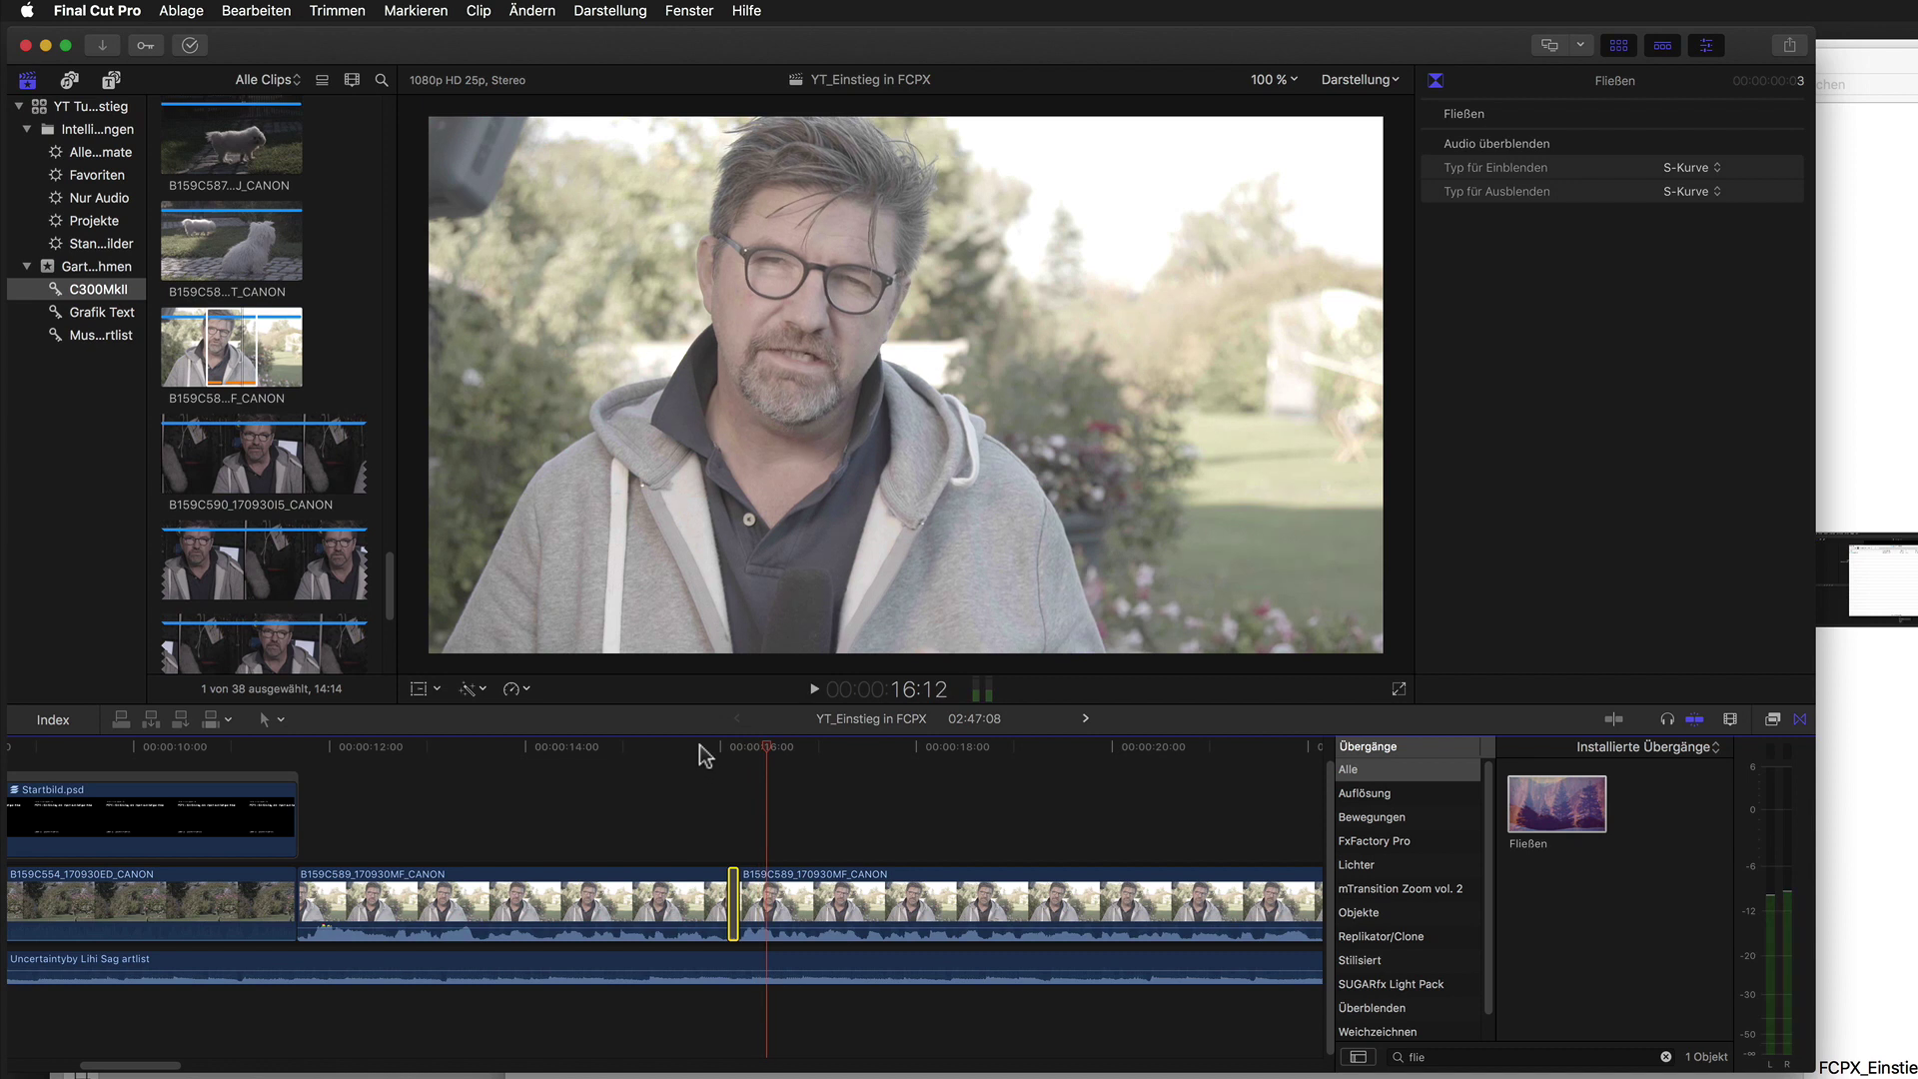
{"action": "left_click", "coordinate": [685, 758]}
{"action": "key", "text": "space"}
{"action": "key", "text": "space"}
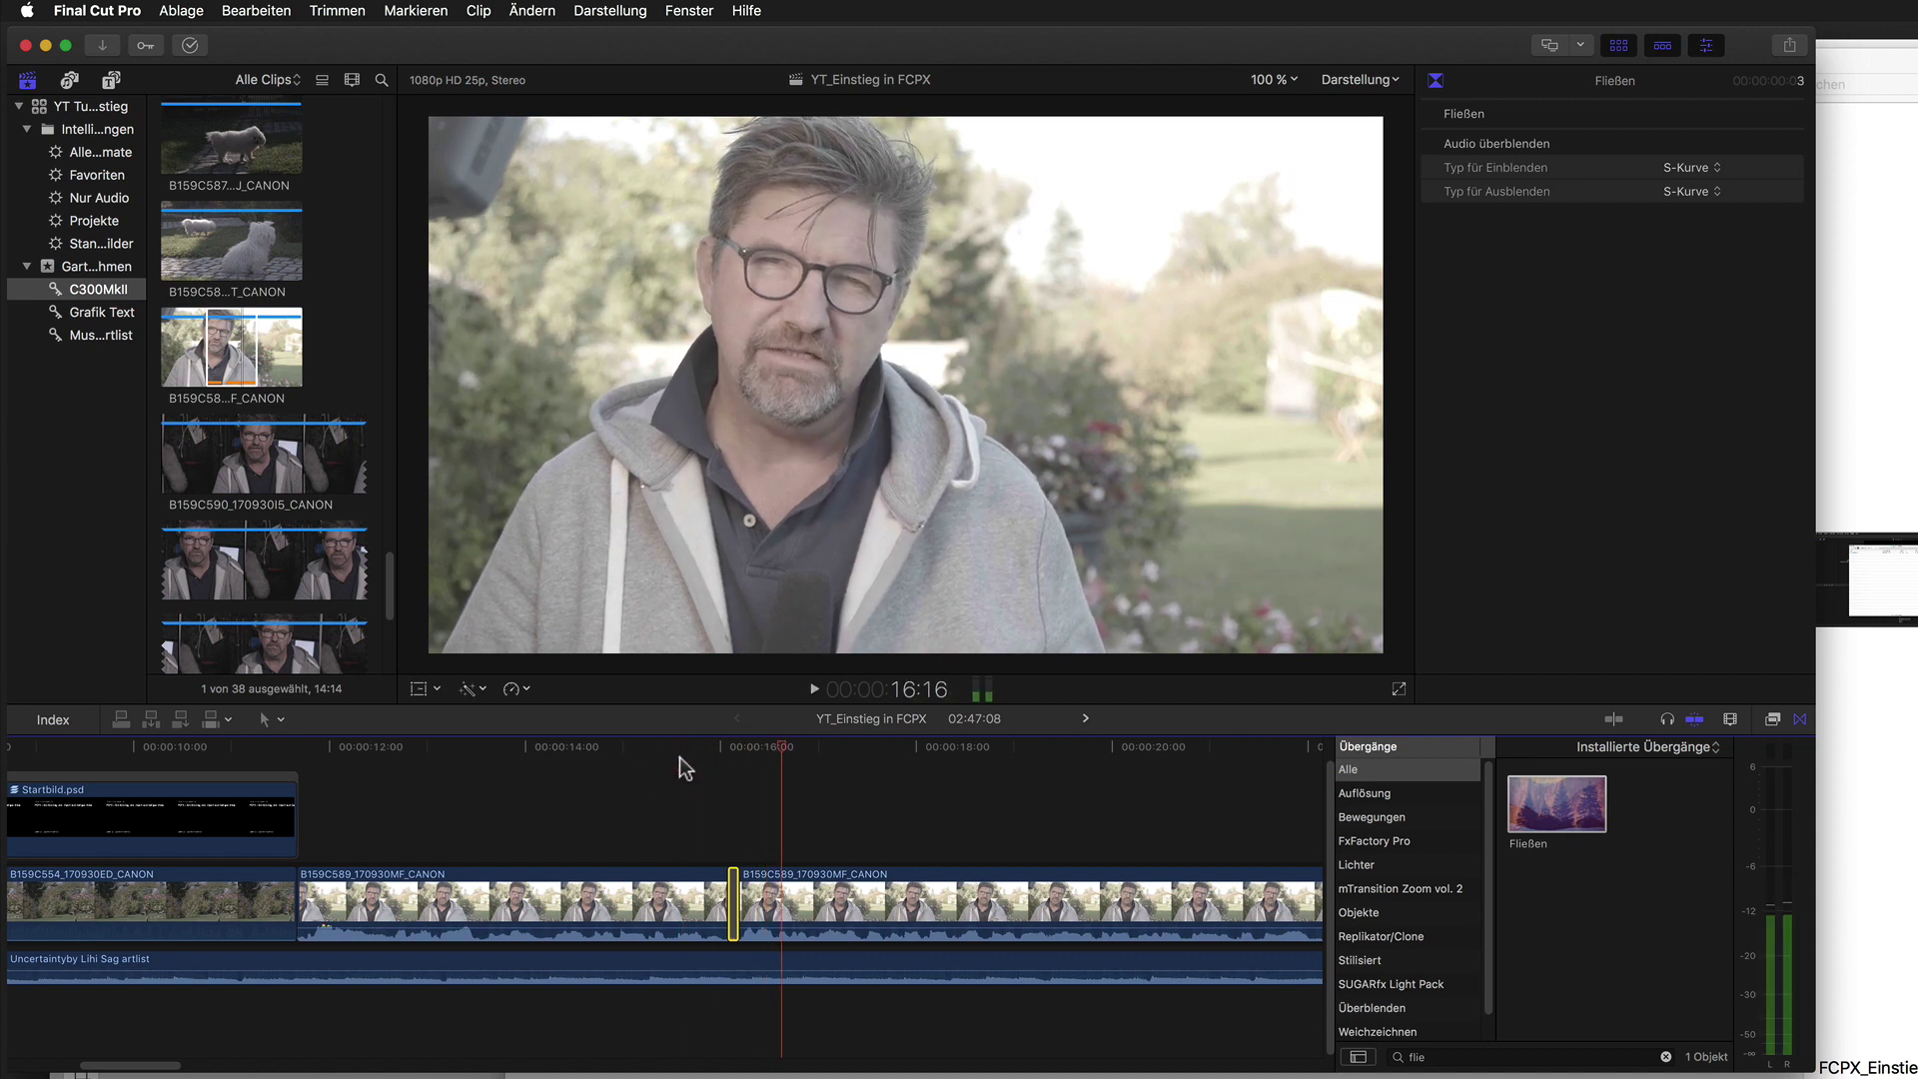
Lengthen the Fließen transition and play it back, then begin setting the dissolve's duration.
{"action": "key", "text": "super+equal"}
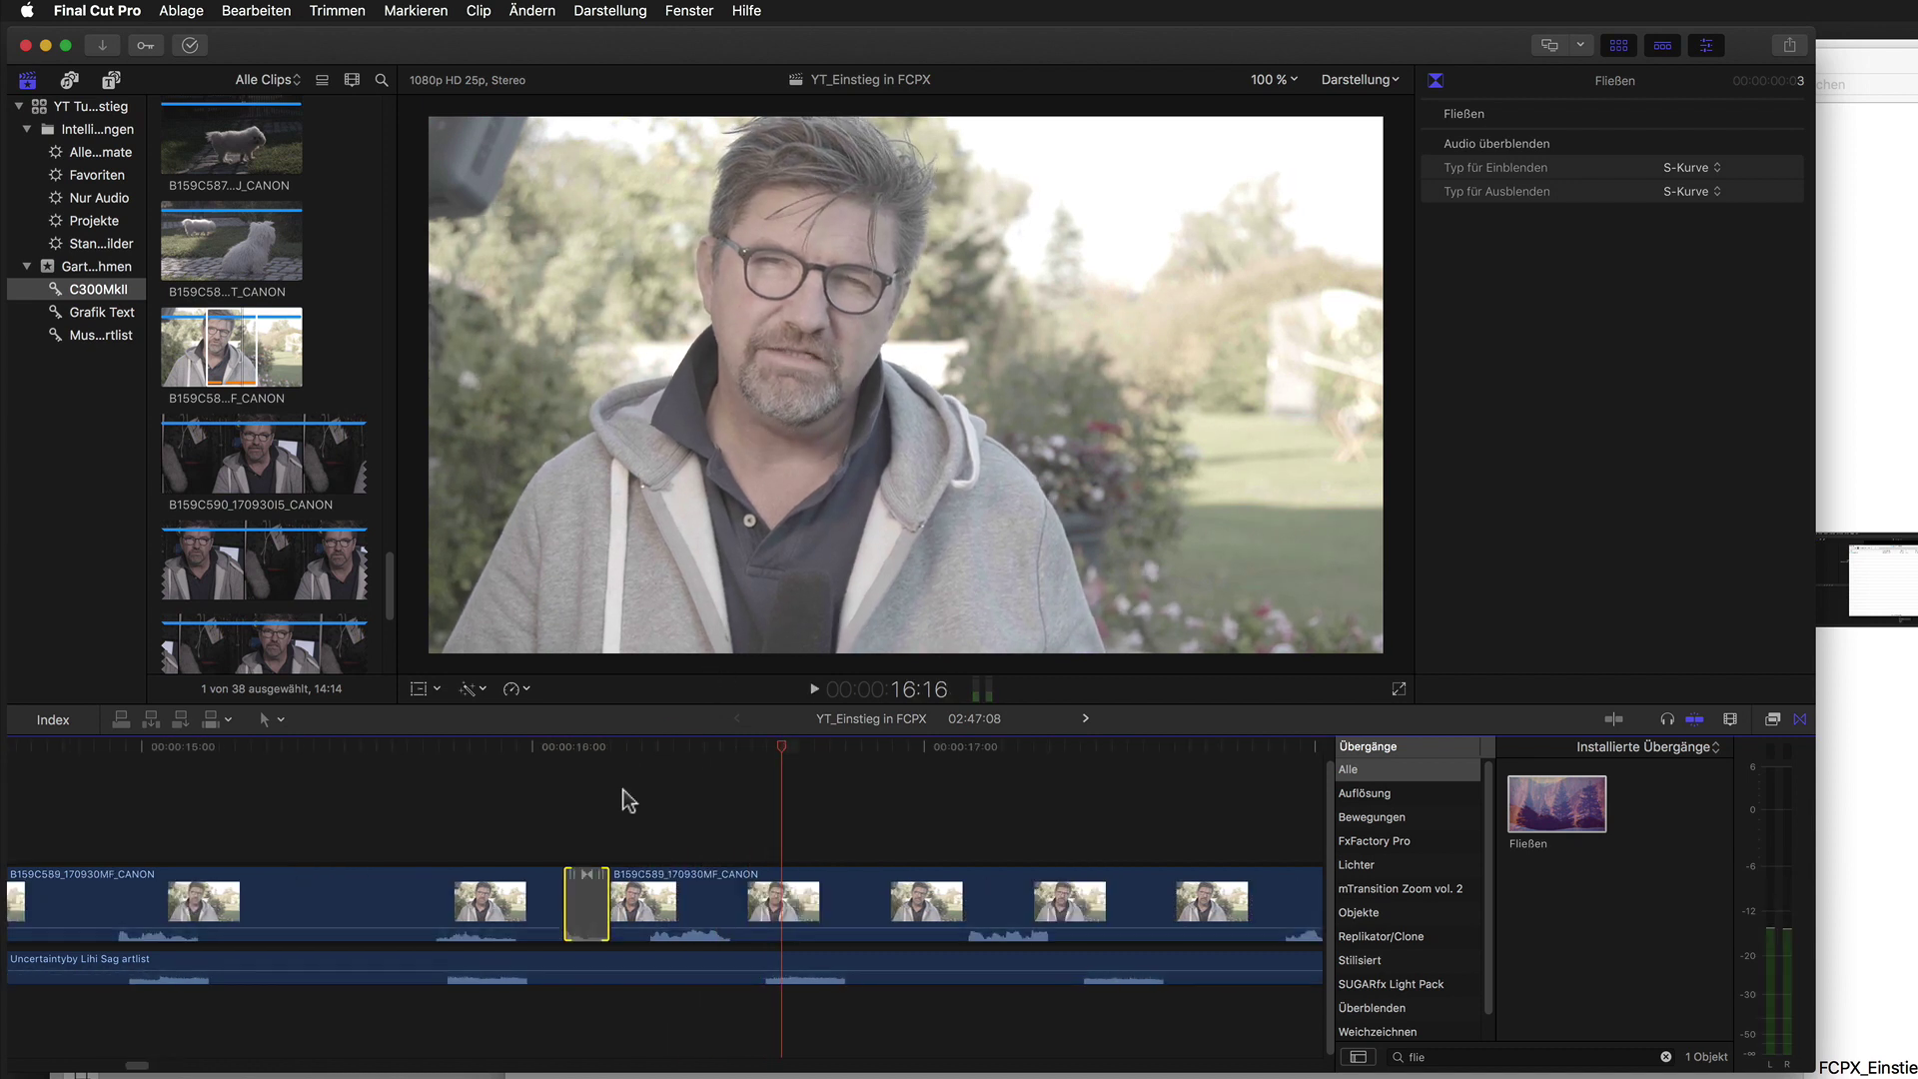
{"action": "left_click_drag", "start_coordinate": [604, 900], "coordinate": [620, 899]}
{"action": "left_click", "coordinate": [465, 749]}
{"action": "key", "text": "space"}
{"action": "key", "text": "space"}
{"action": "left_click", "coordinate": [92, 787]}
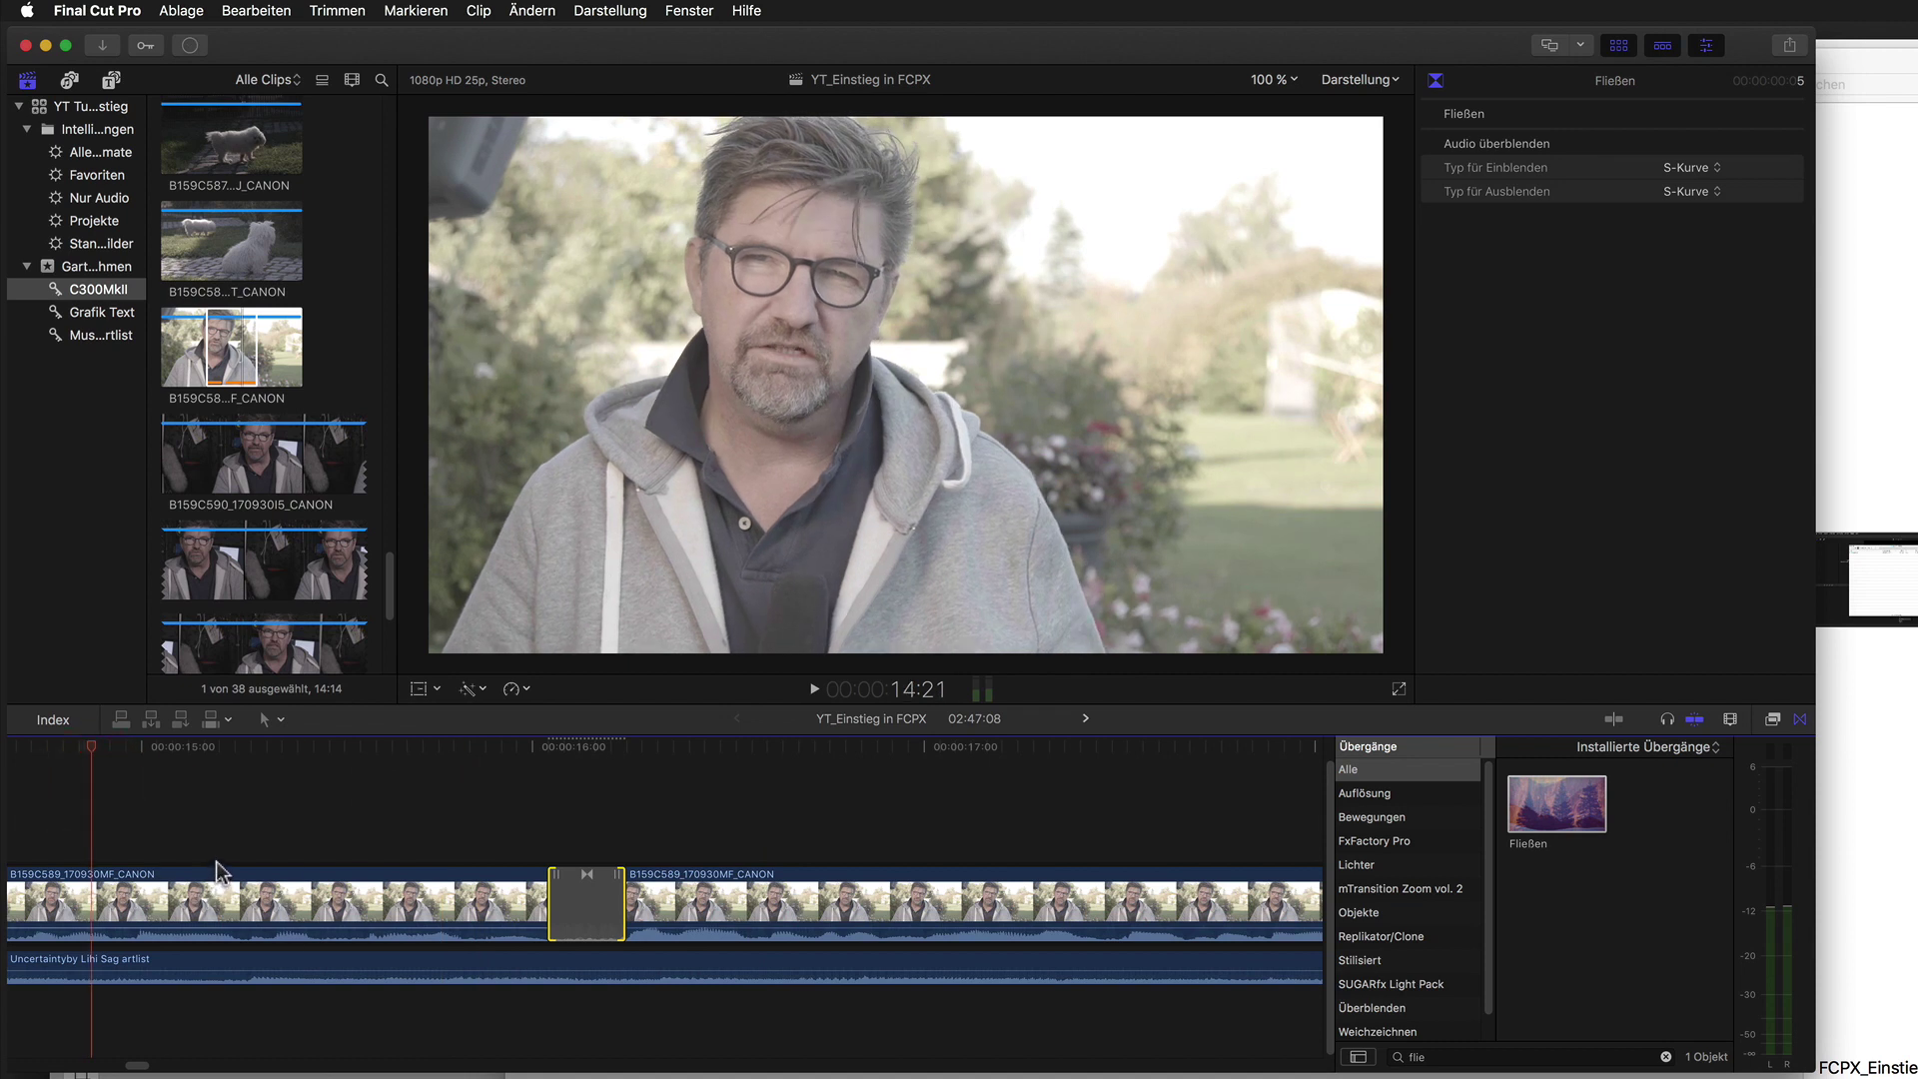
{"action": "key", "text": "space"}
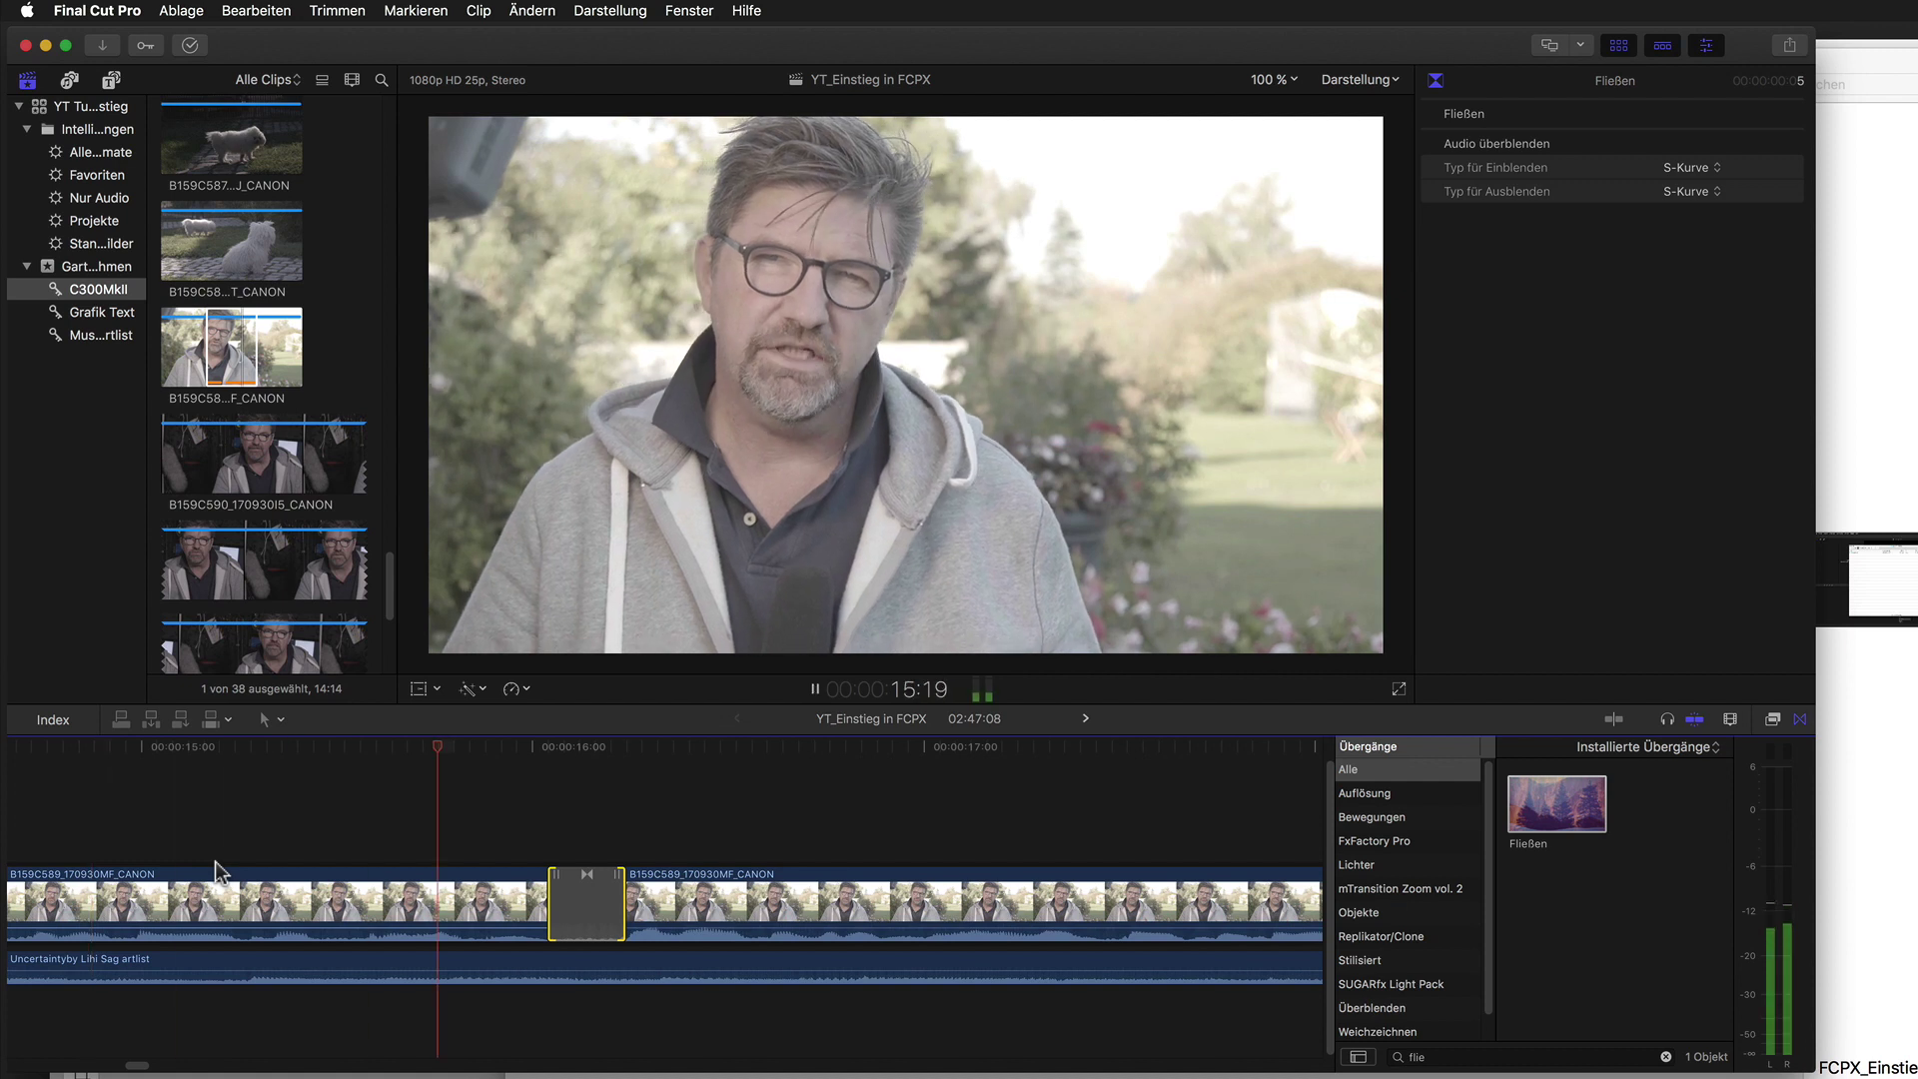
{"action": "key", "text": "space"}
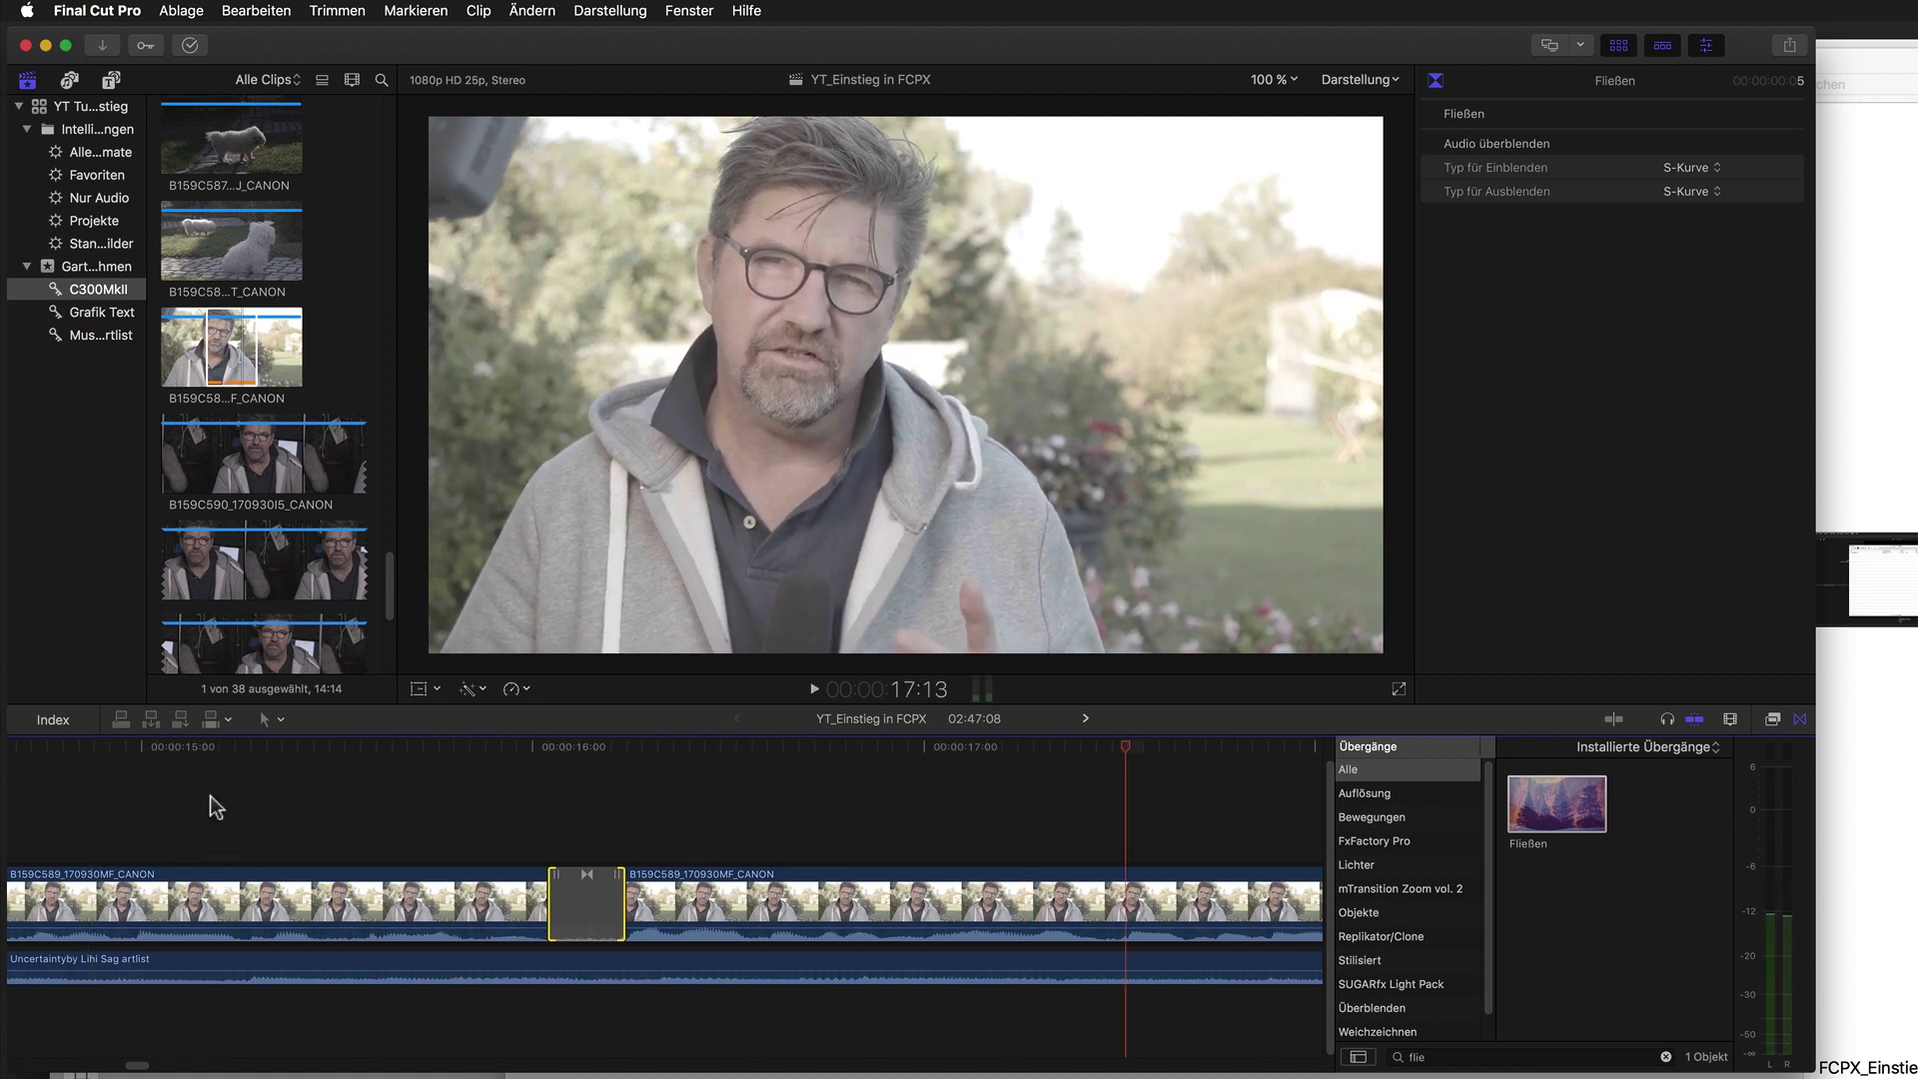
{"action": "key", "text": "super+minus"}
{"action": "key", "text": "super+minus"}
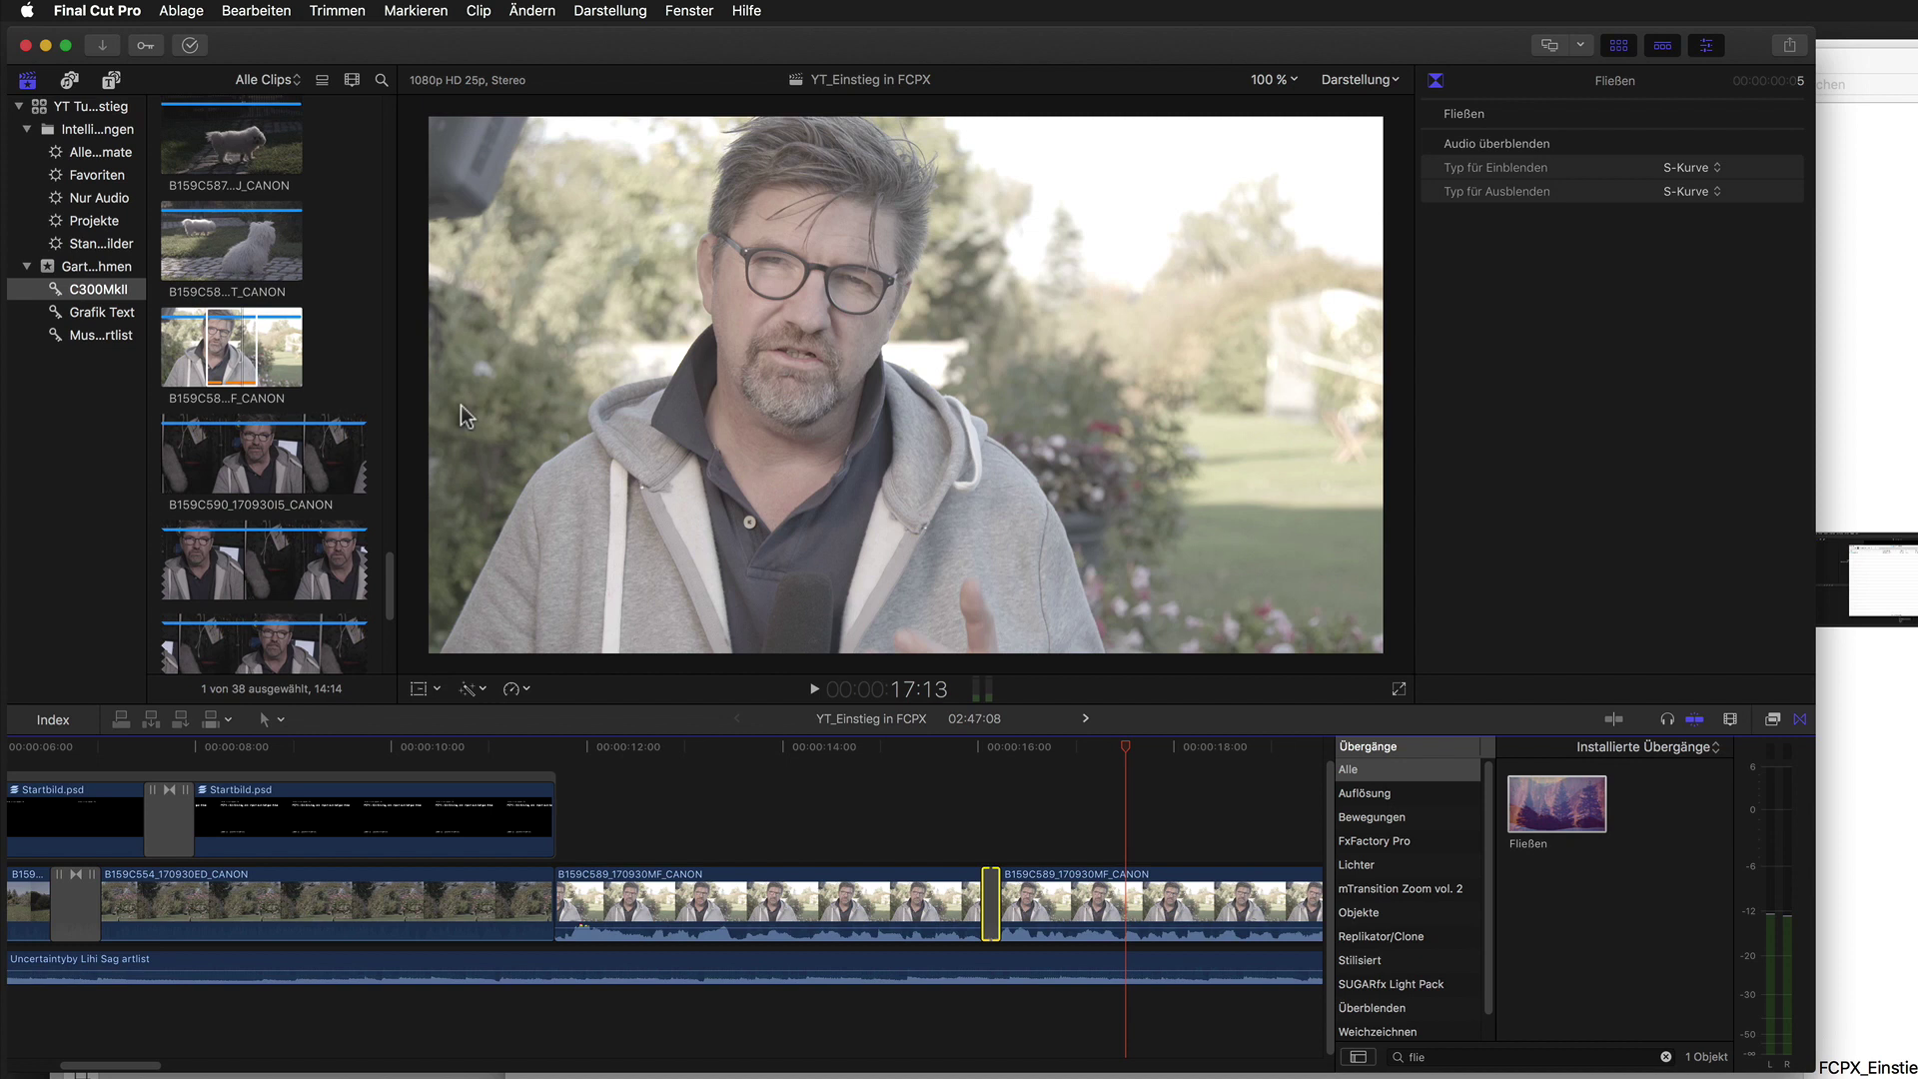
{"action": "key", "text": "ctrl+d"}
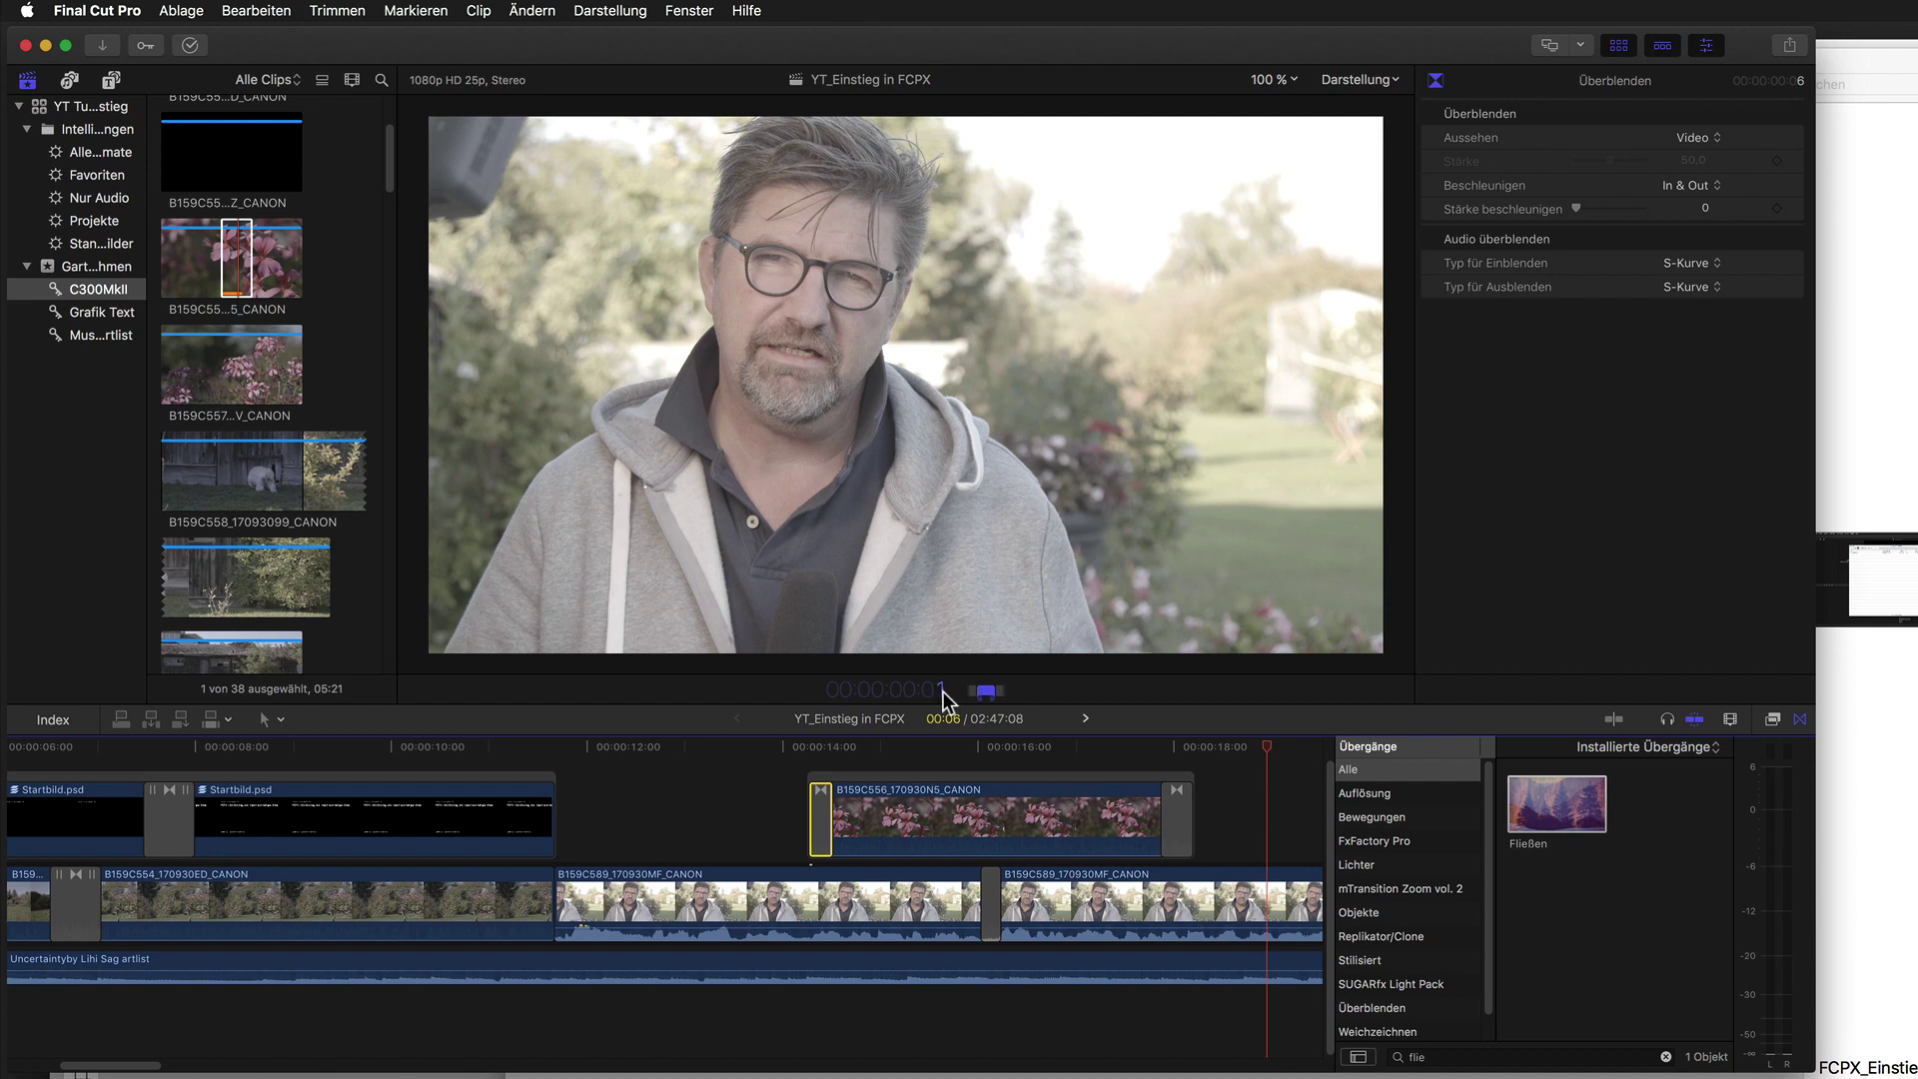
Set the flower clip's opening dissolve to 12 frames and play it back.
{"action": "key", "text": "Return"}
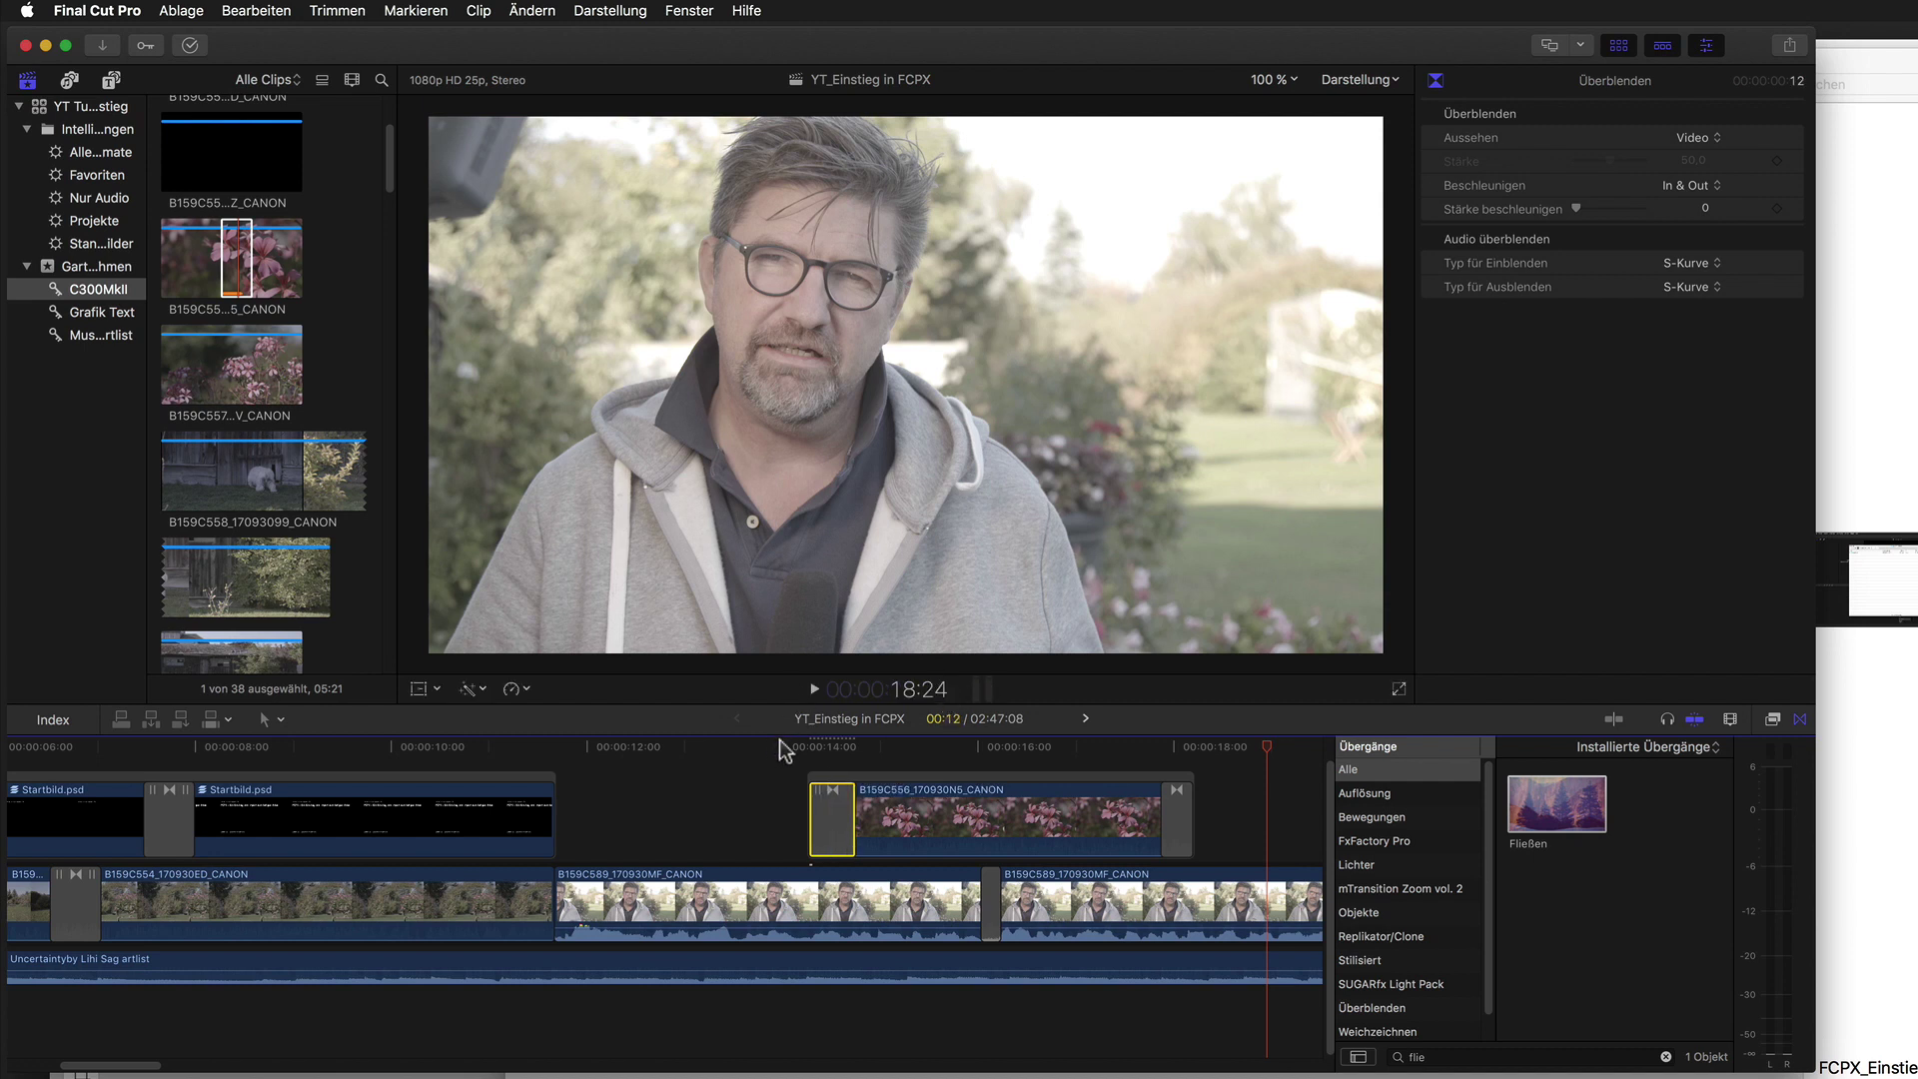
{"action": "left_click", "coordinate": [782, 756]}
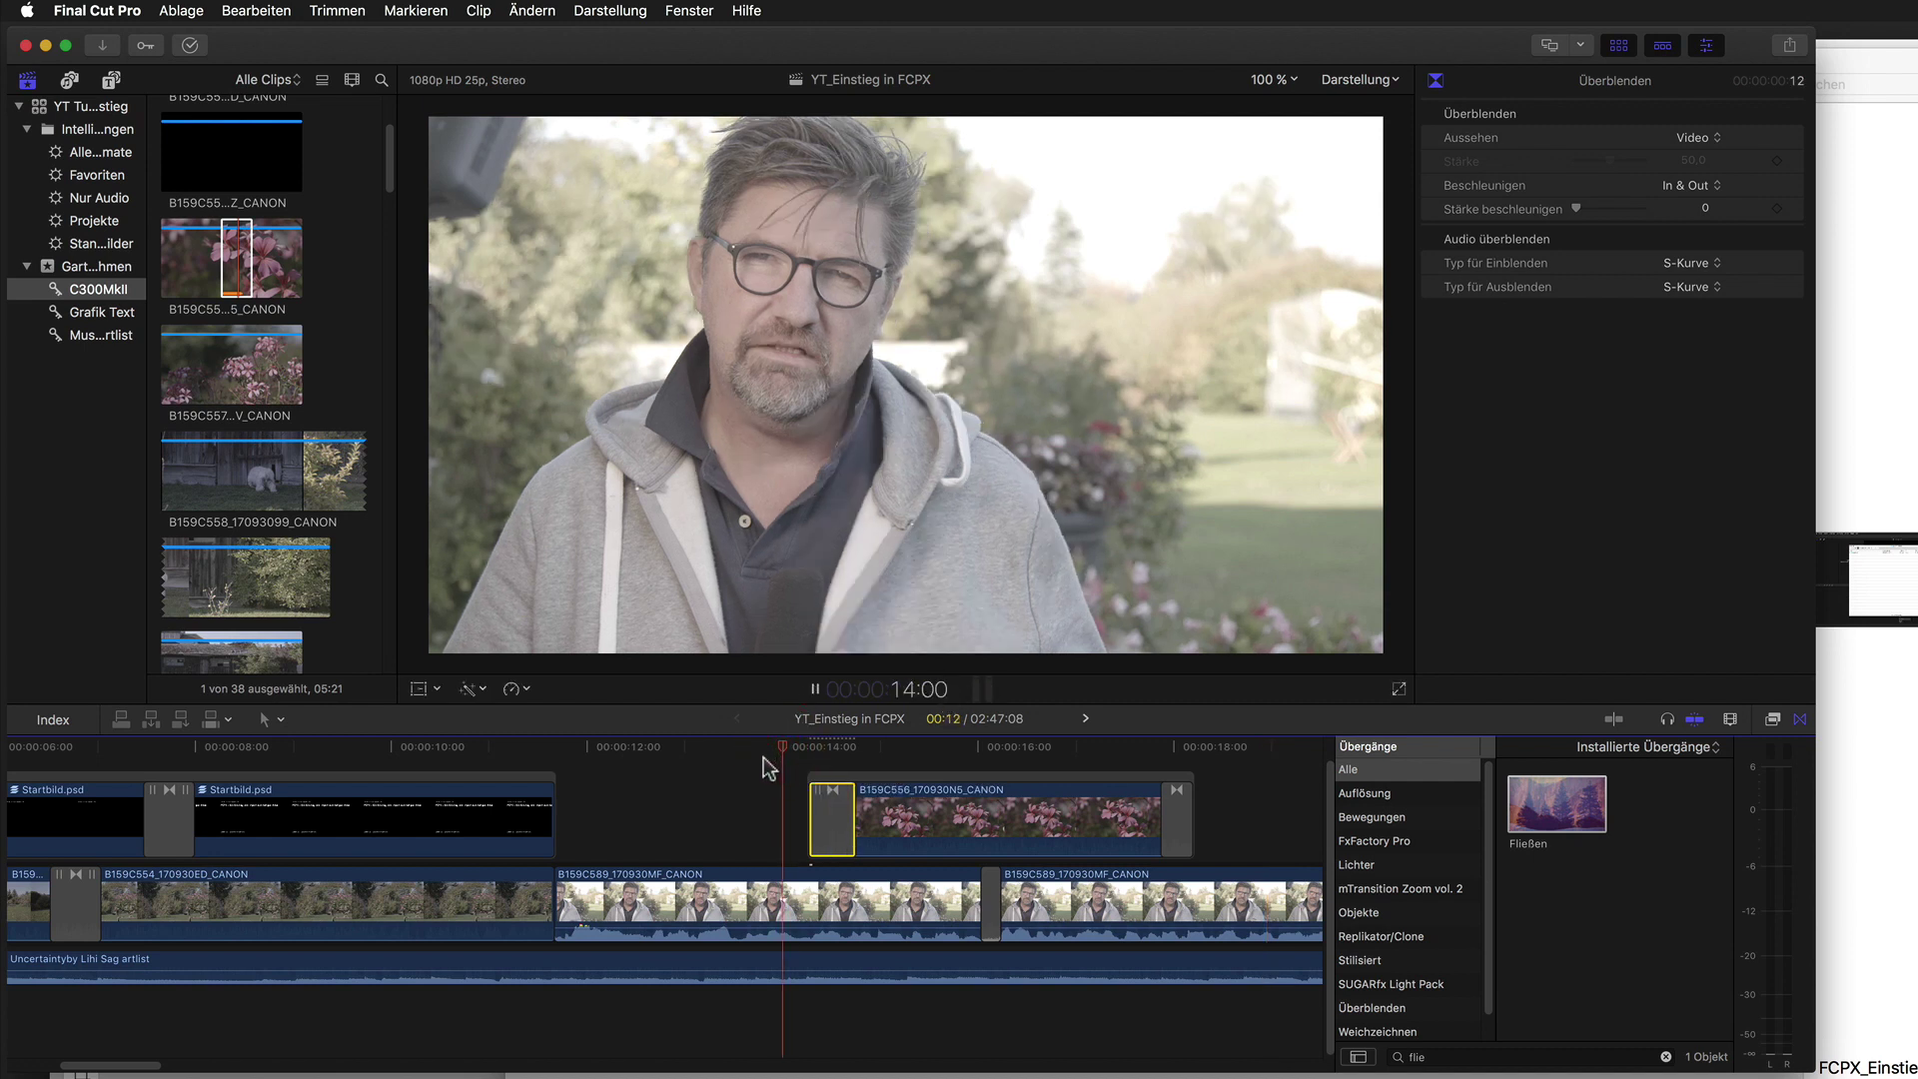
{"action": "left_click", "coordinate": [775, 756]}
{"action": "key", "text": "space"}
{"action": "left_click", "coordinate": [768, 756]}
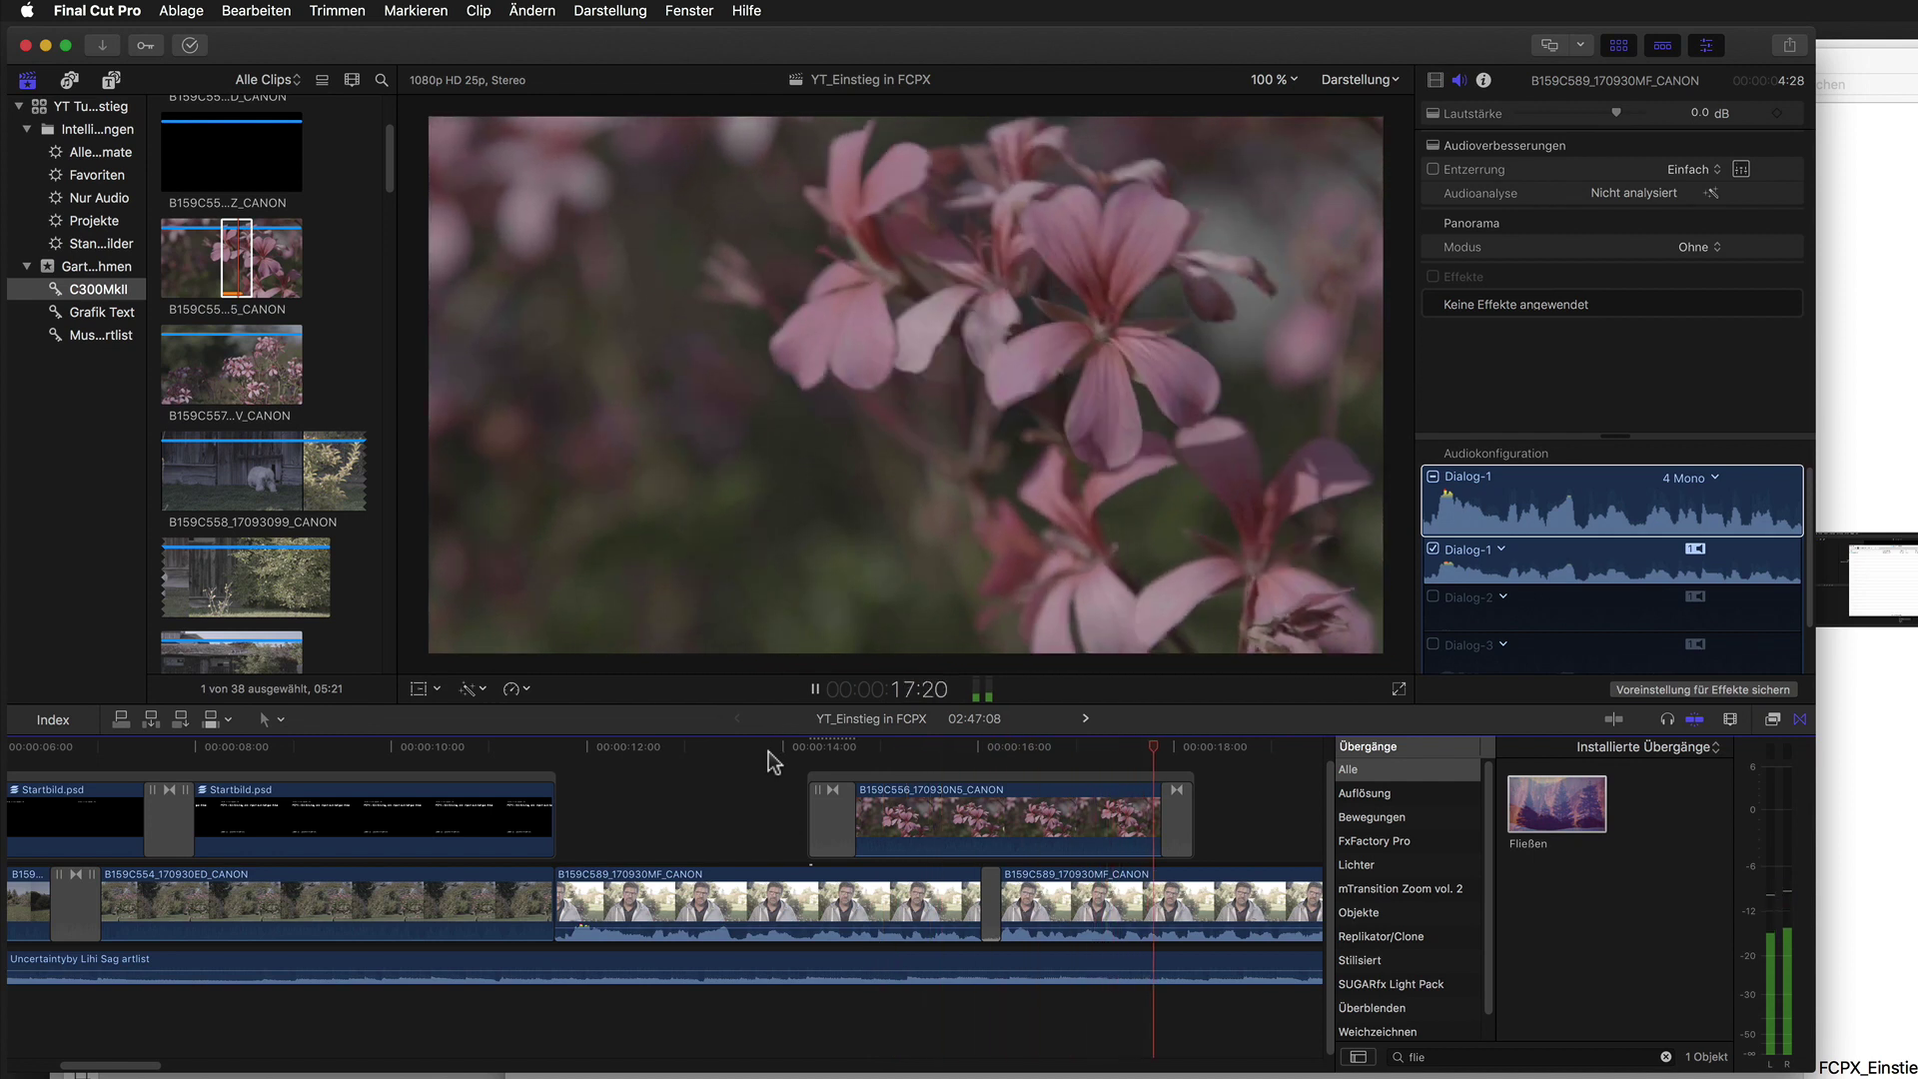
{"action": "key", "text": "space"}
Set the dissolve at the flower clip's end to 6 frames.
{"action": "left_click", "coordinate": [1174, 816]}
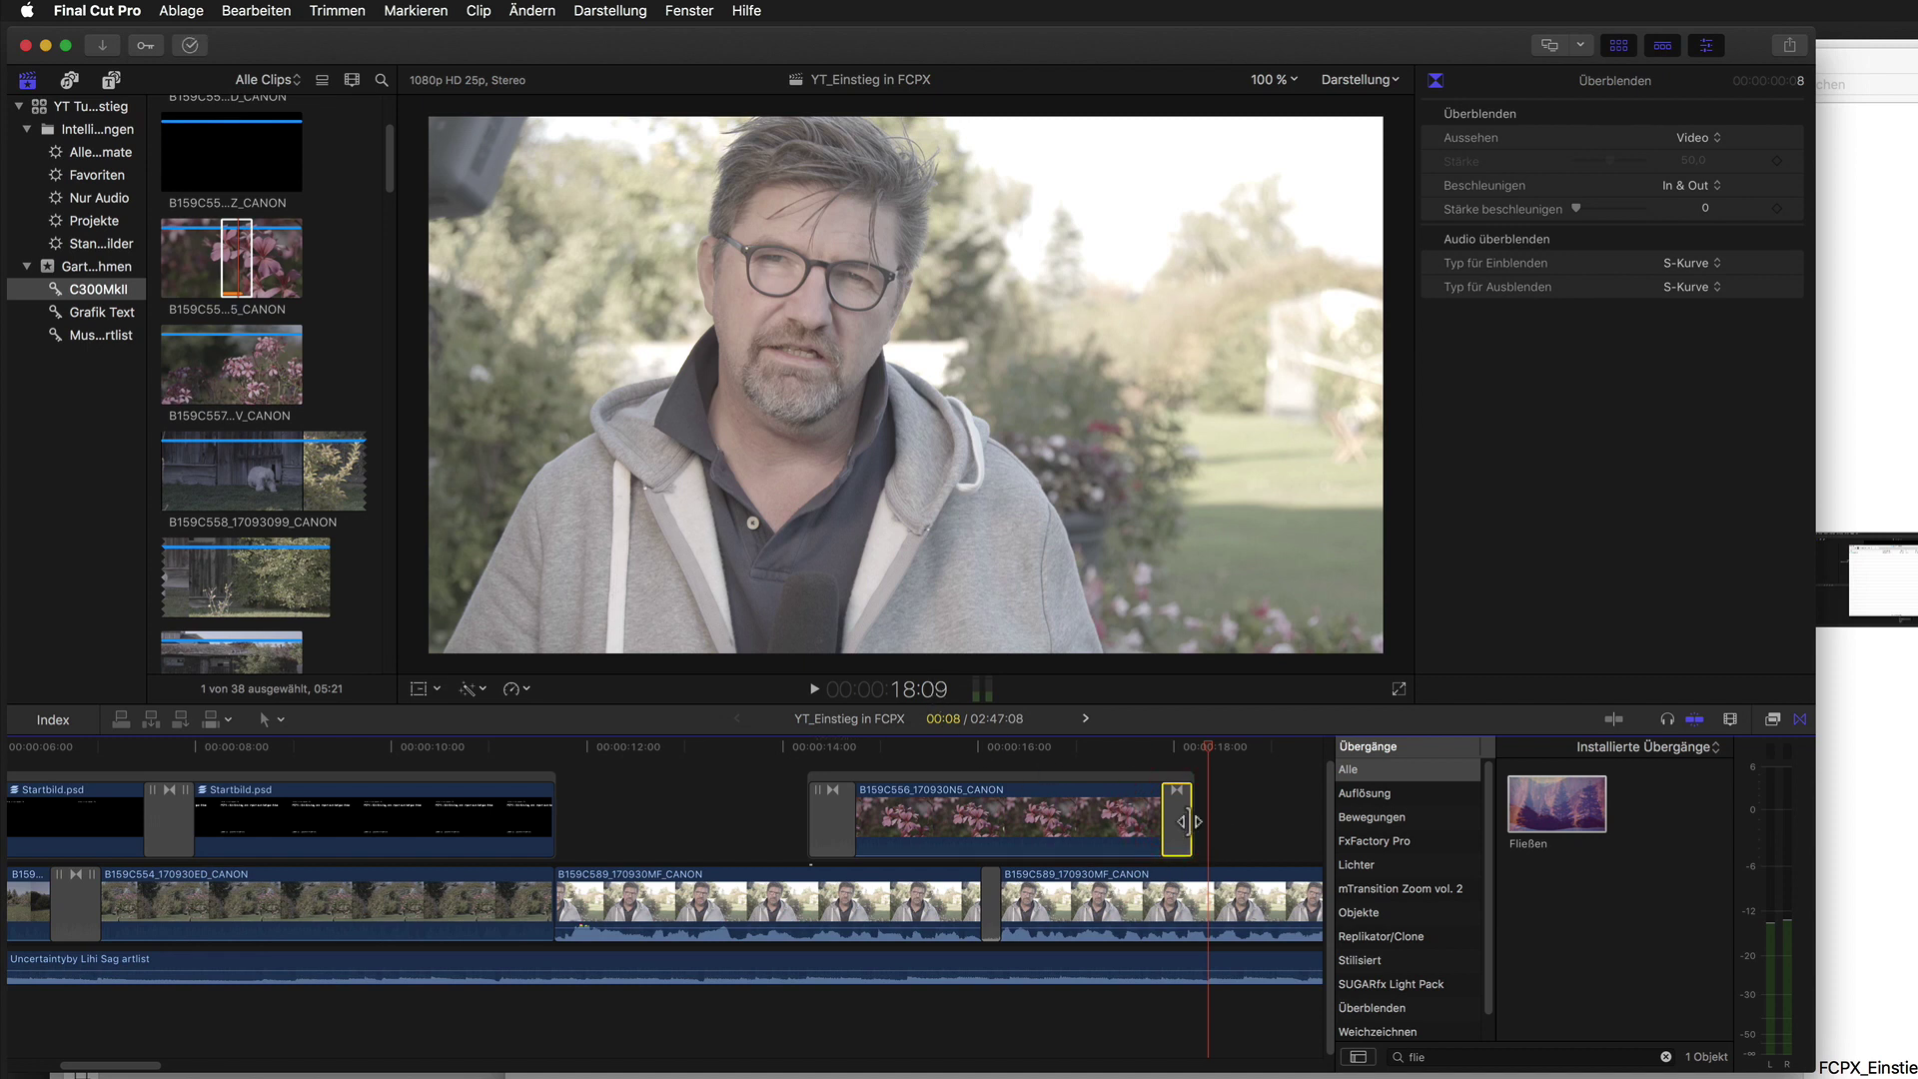
{"action": "key", "text": "ctrl+d"}
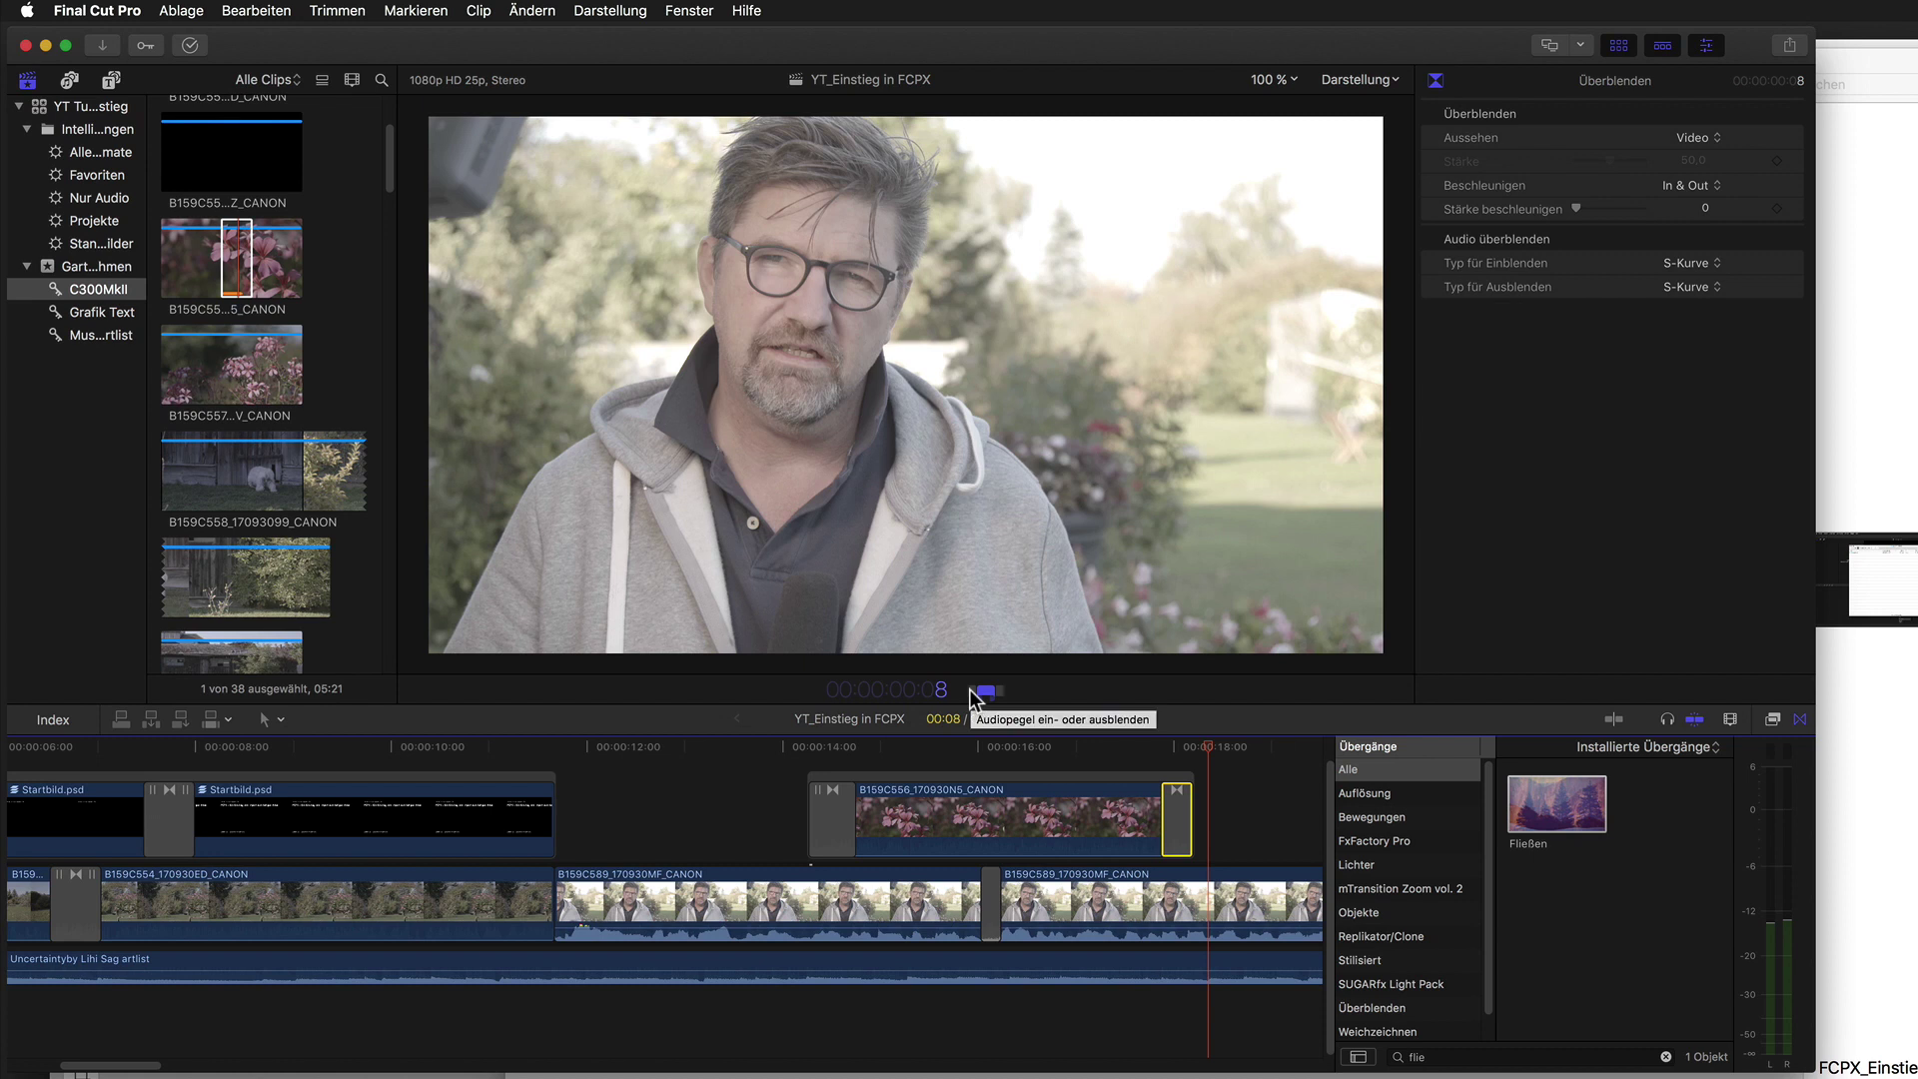
{"action": "type", "text": "6"}
{"action": "key", "text": "Return"}
Review both dissolves, then delete the connected flower clip B159C556.
{"action": "left_click", "coordinate": [749, 749]}
{"action": "key", "text": "space"}
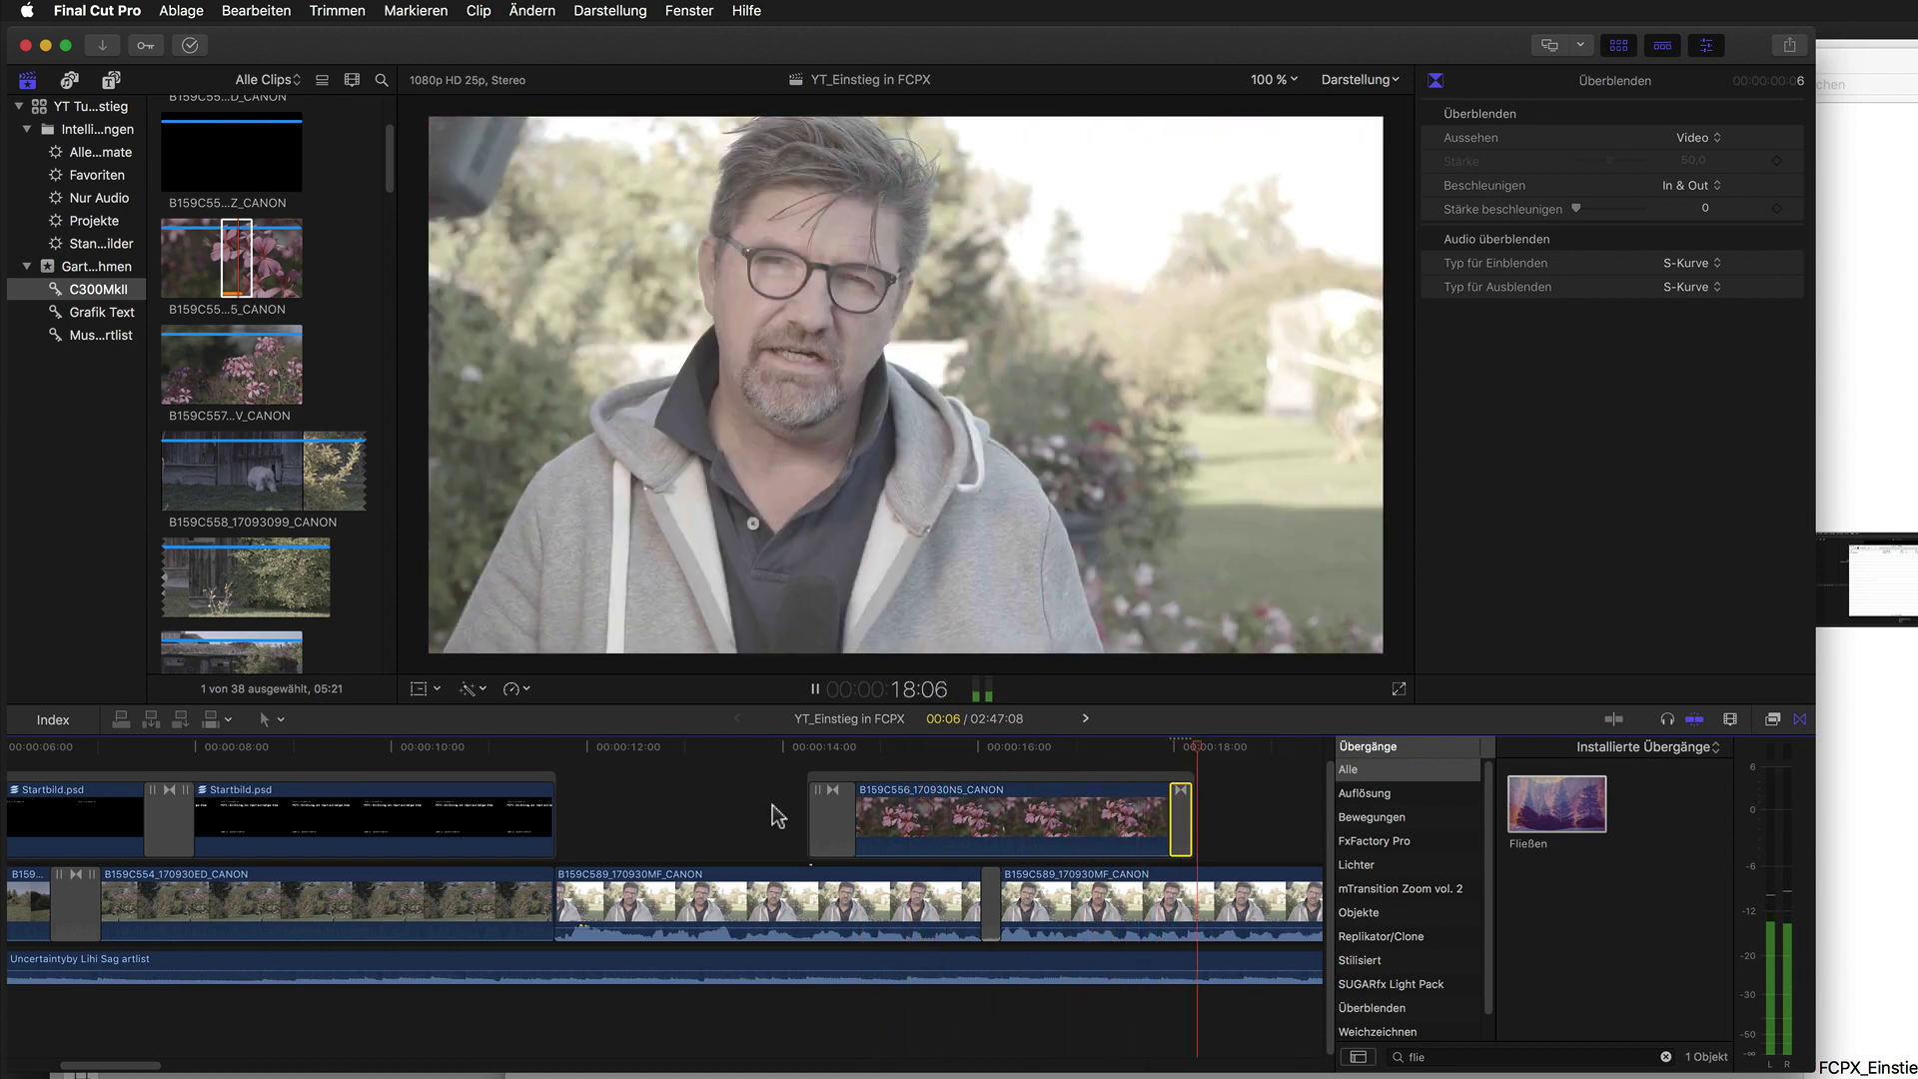
{"action": "key", "text": "space"}
{"action": "left_click", "coordinate": [1019, 788]}
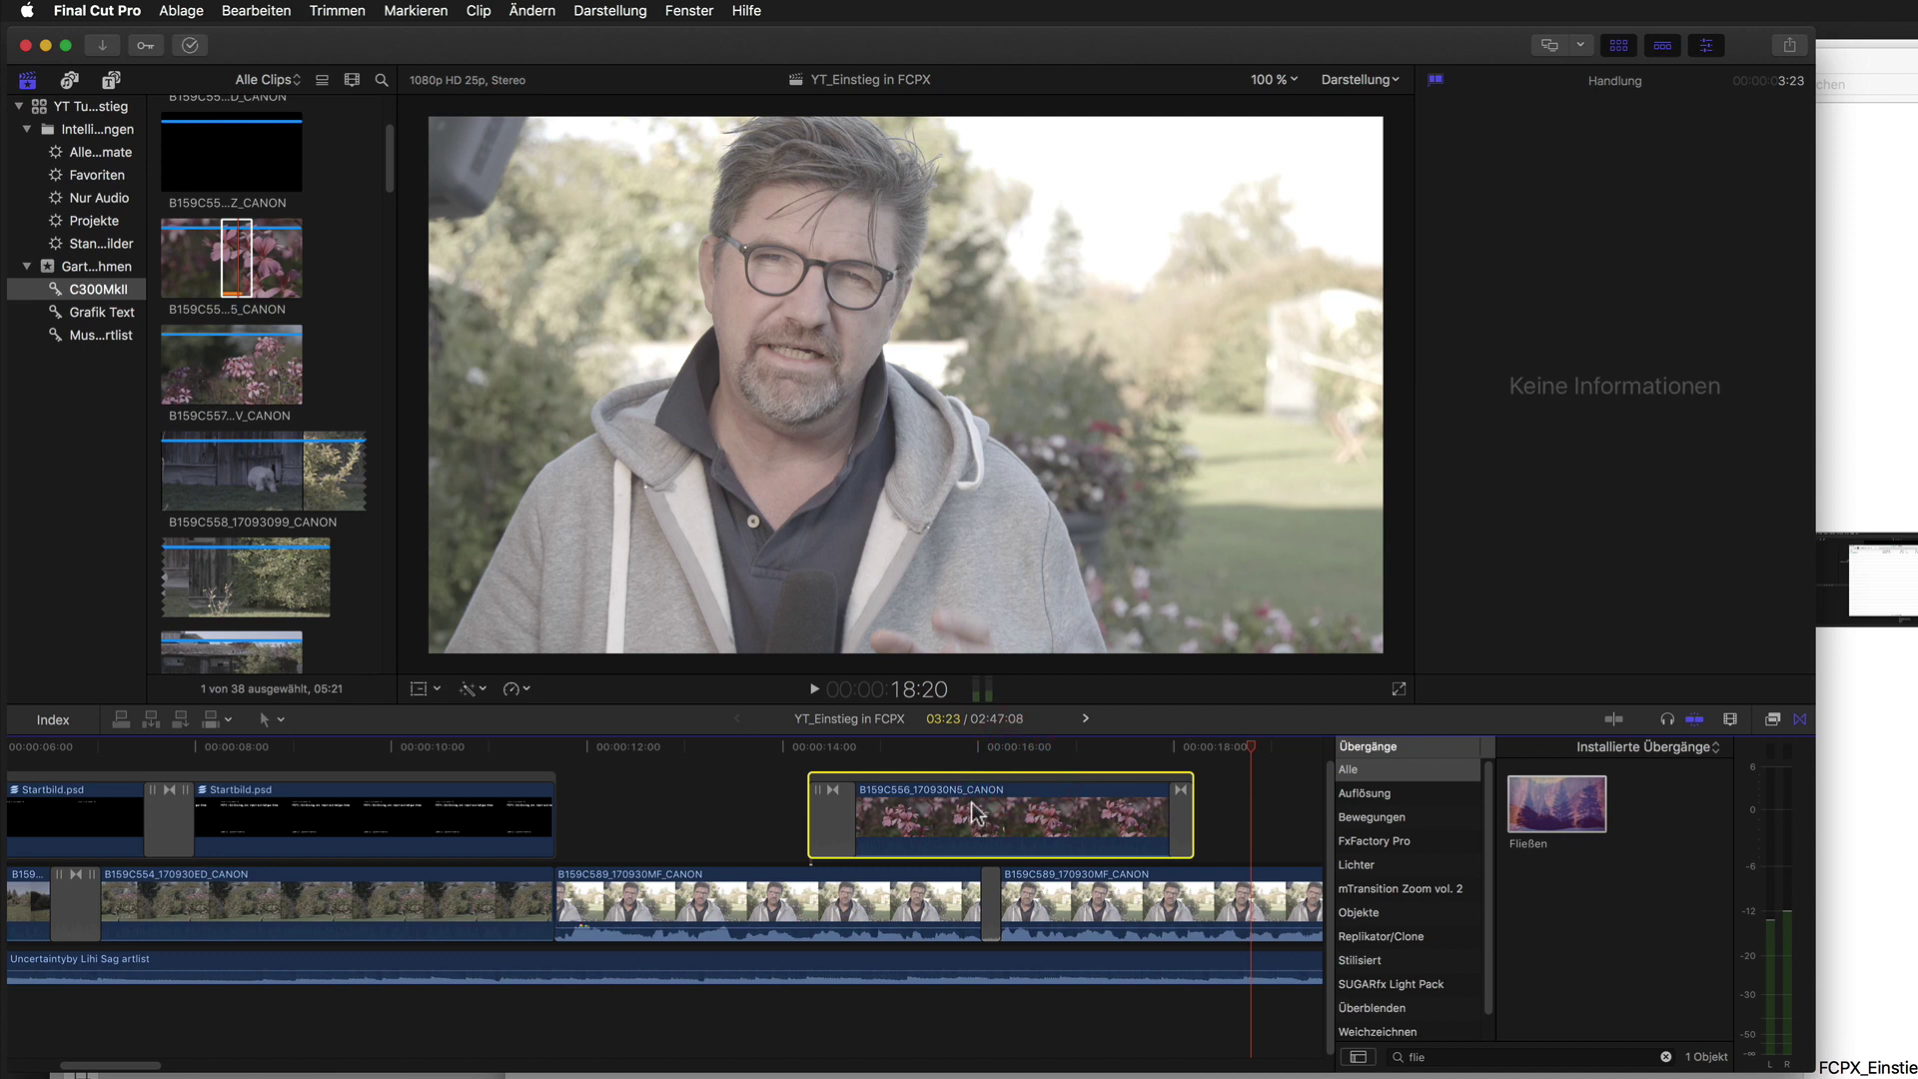
{"action": "key", "text": "Delete"}
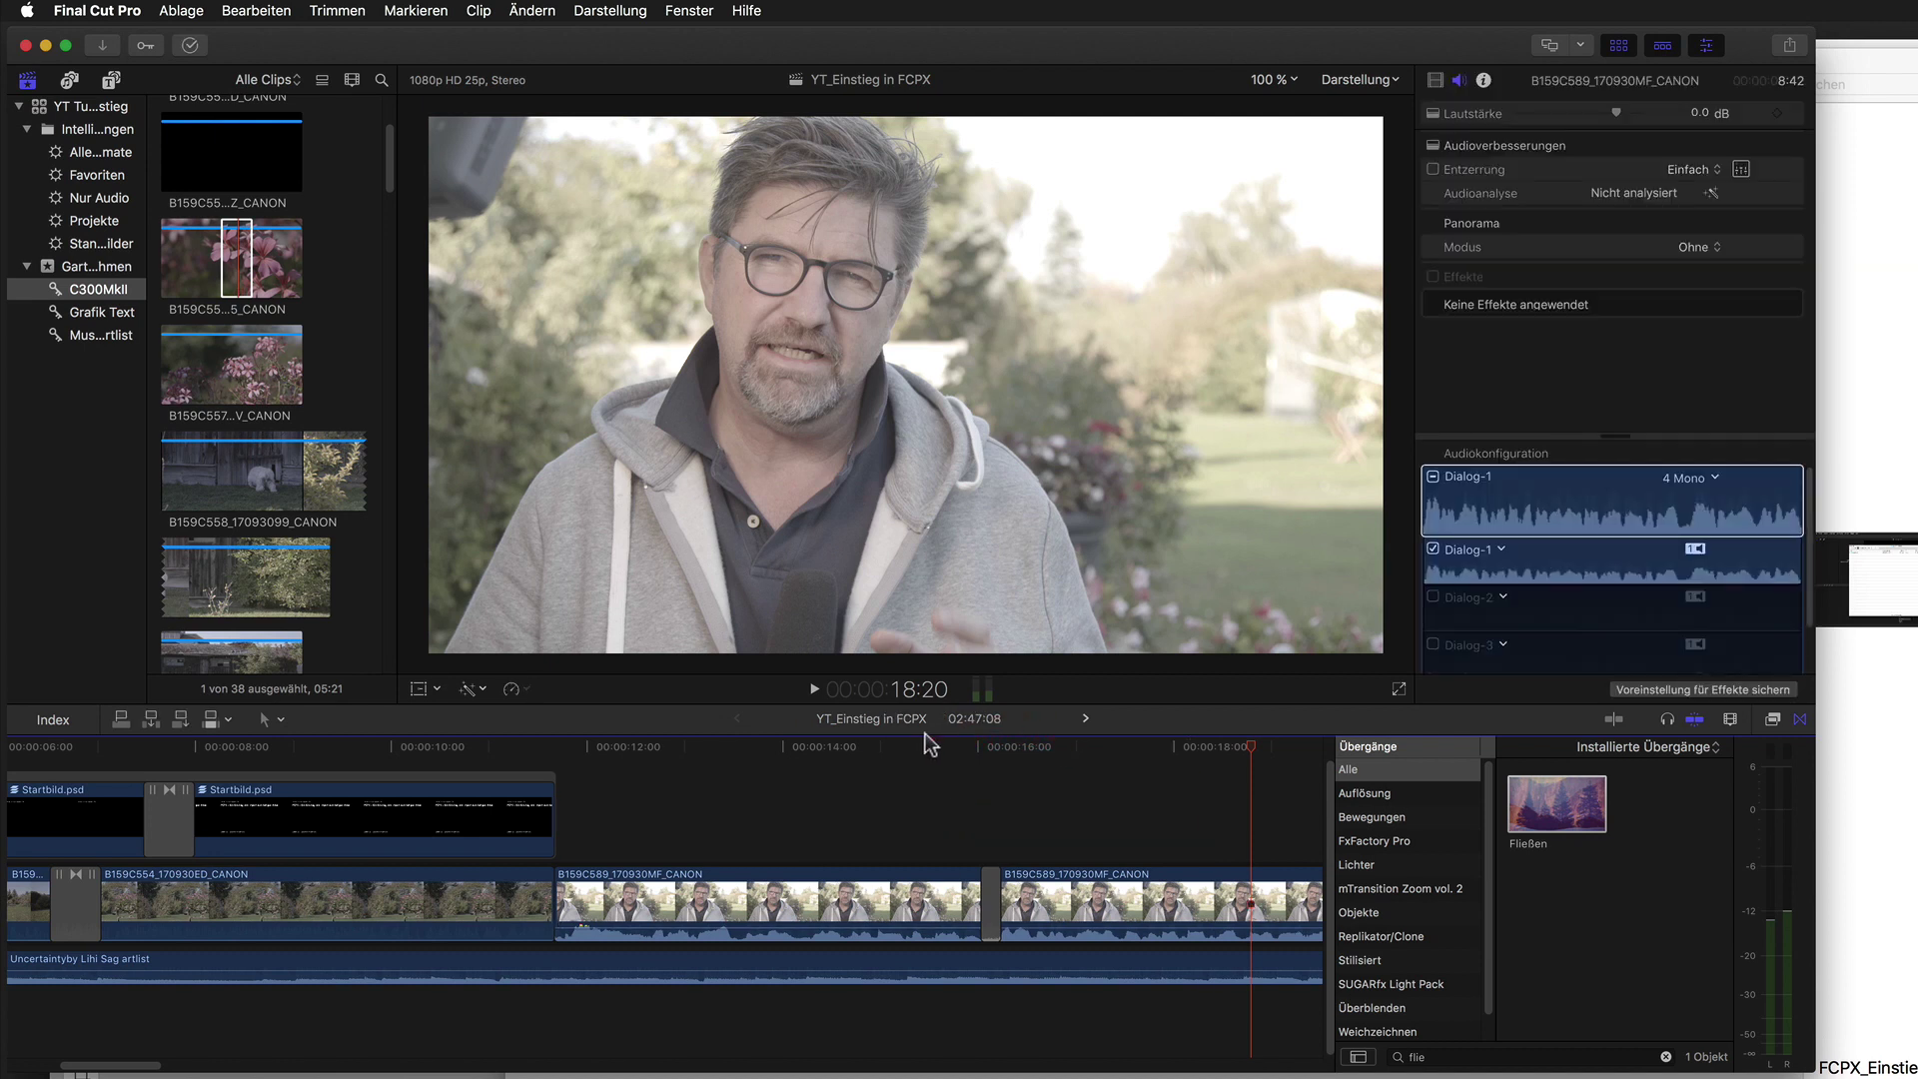
Play the interview to check it without the flower clip.
{"action": "left_click", "coordinate": [926, 769]}
{"action": "key", "text": "space"}
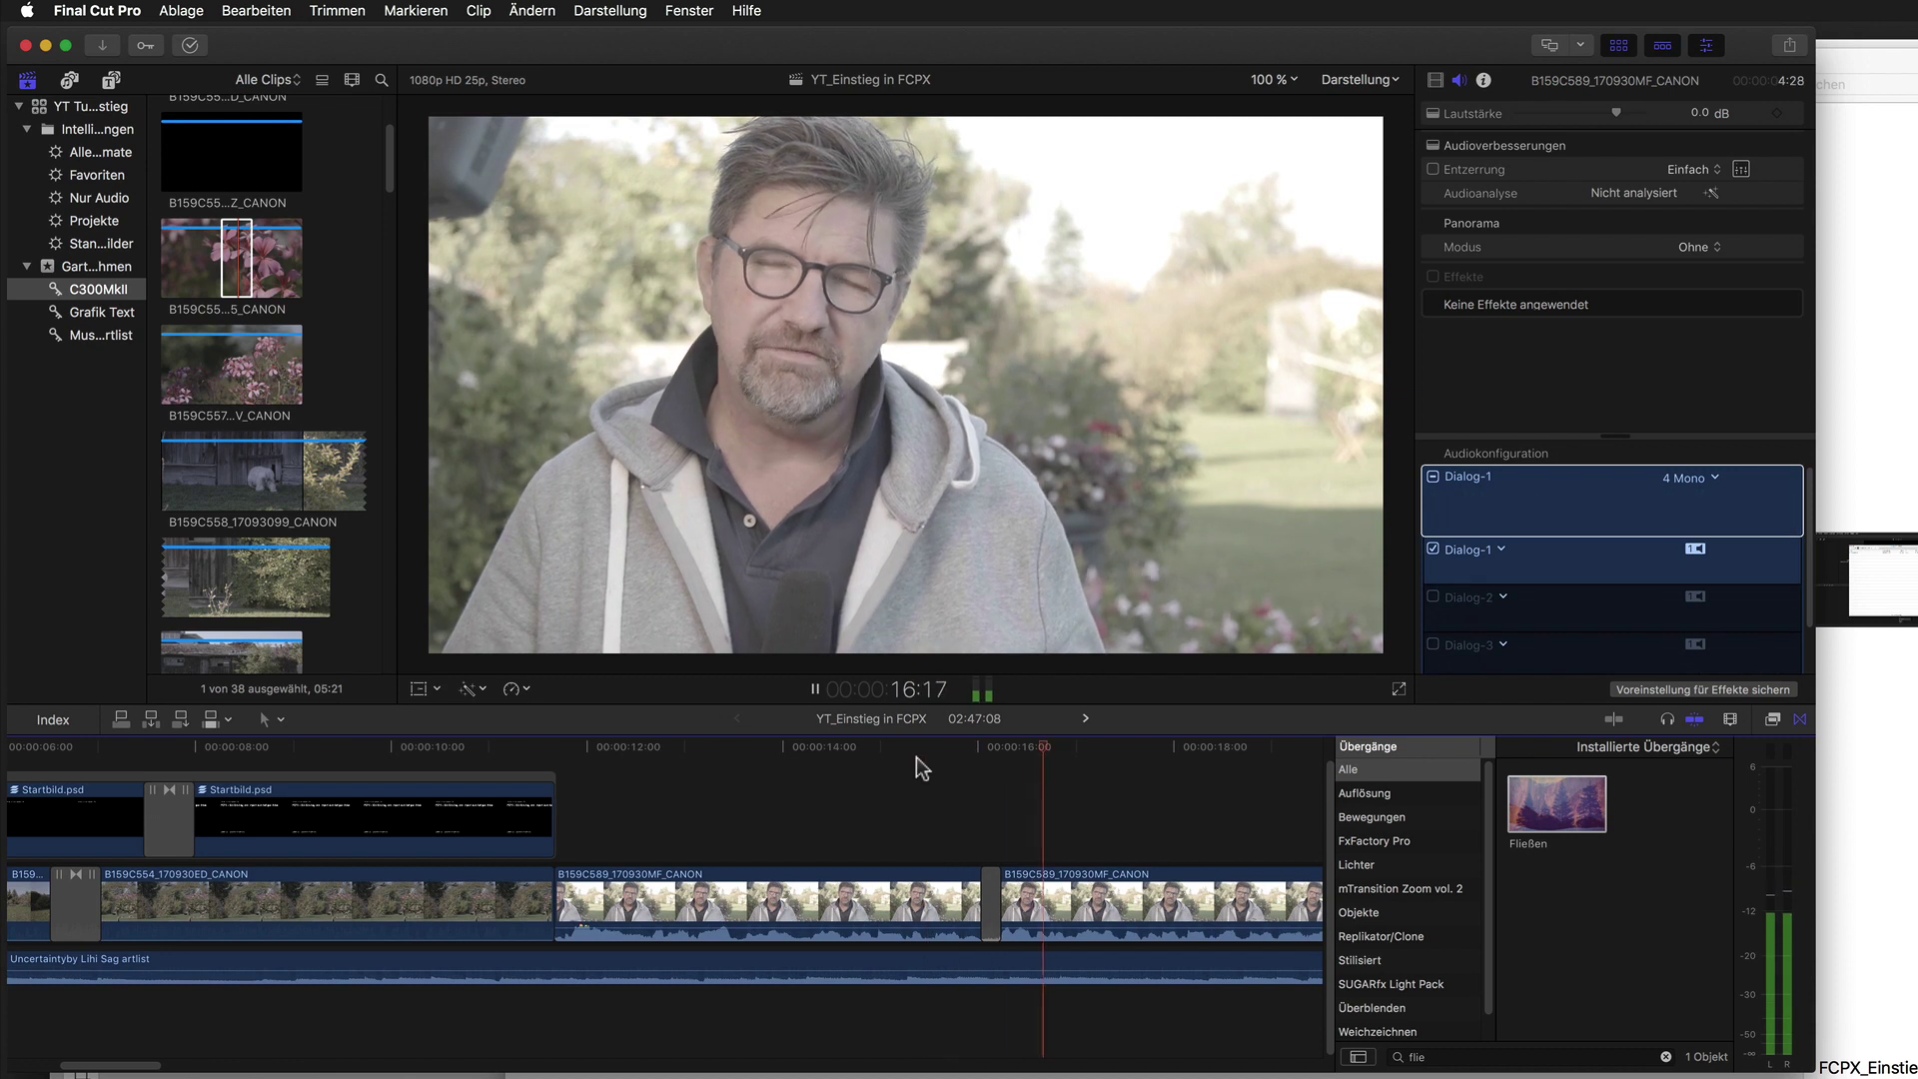
{"action": "key", "text": "space"}
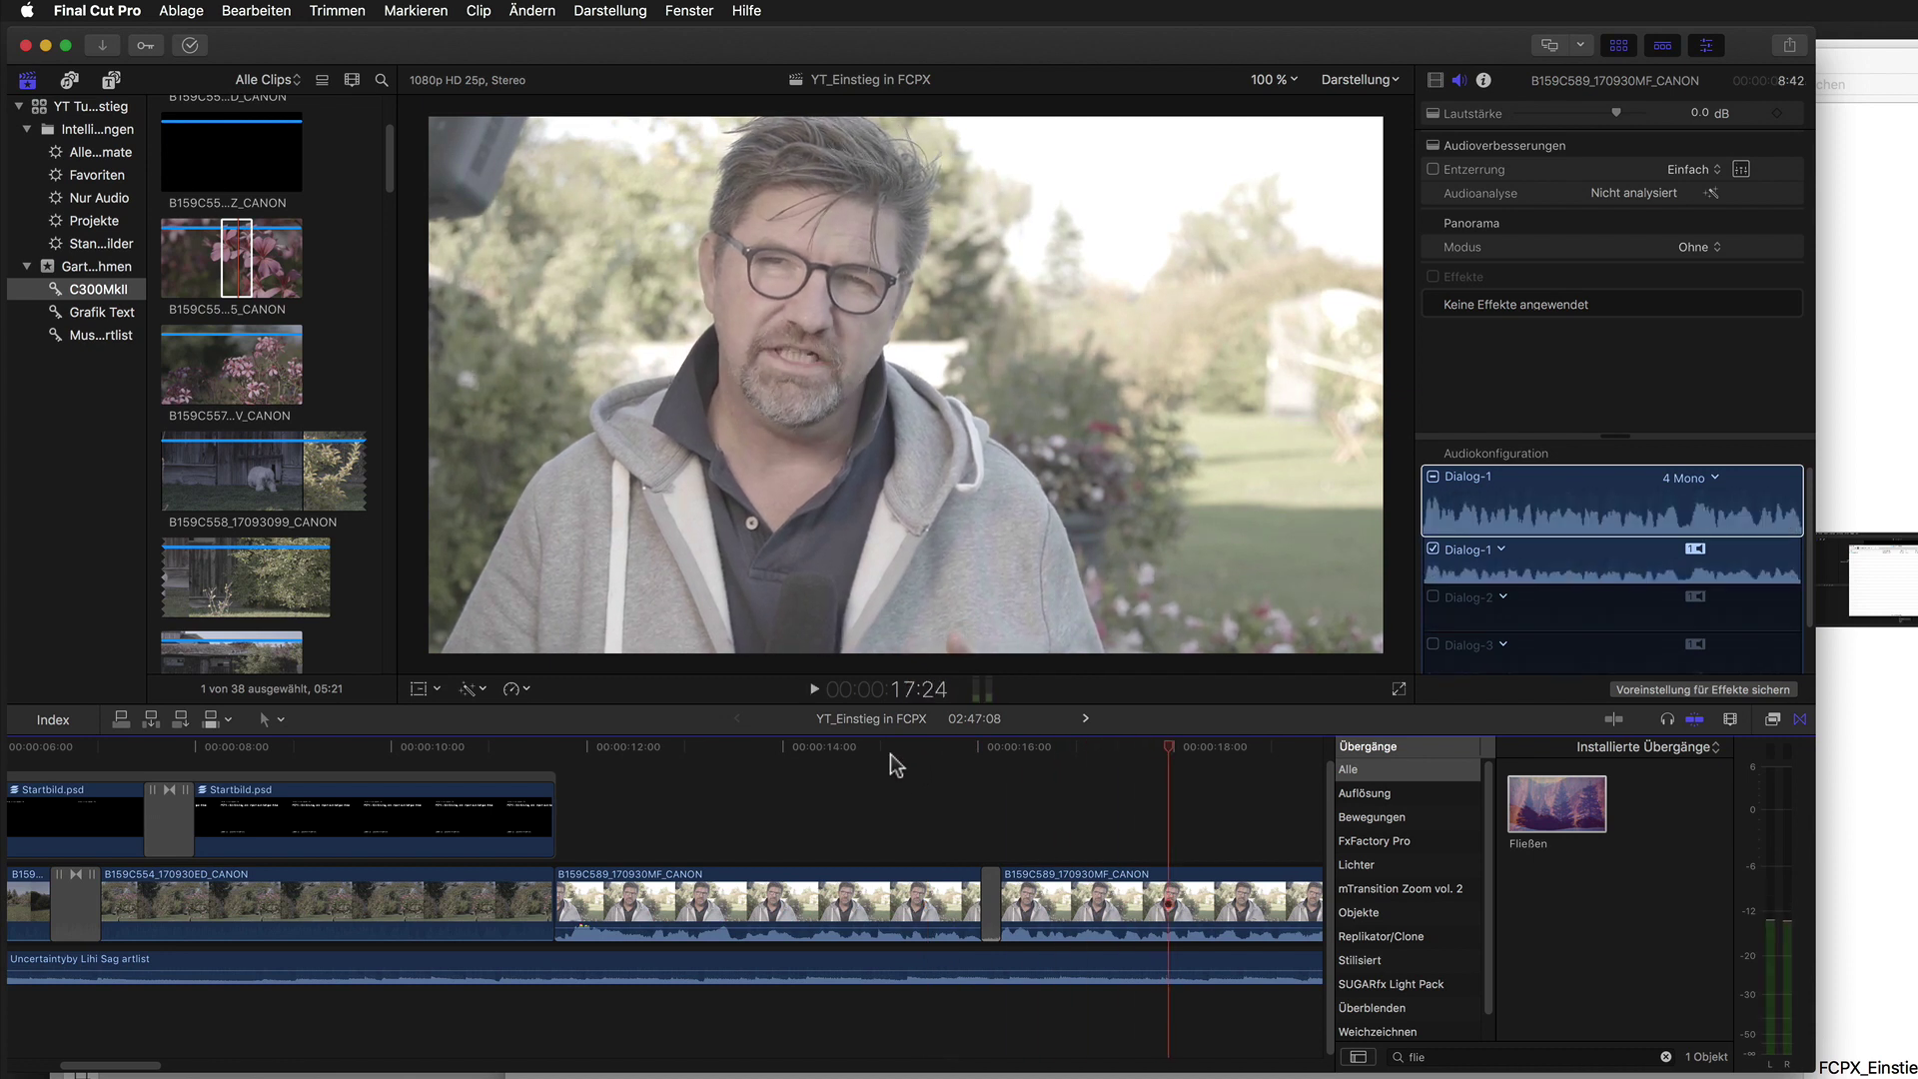
Play back the Startbild.psd title fading in at the project start.
{"action": "key", "text": "super+minus"}
{"action": "key", "text": "super+minus"}
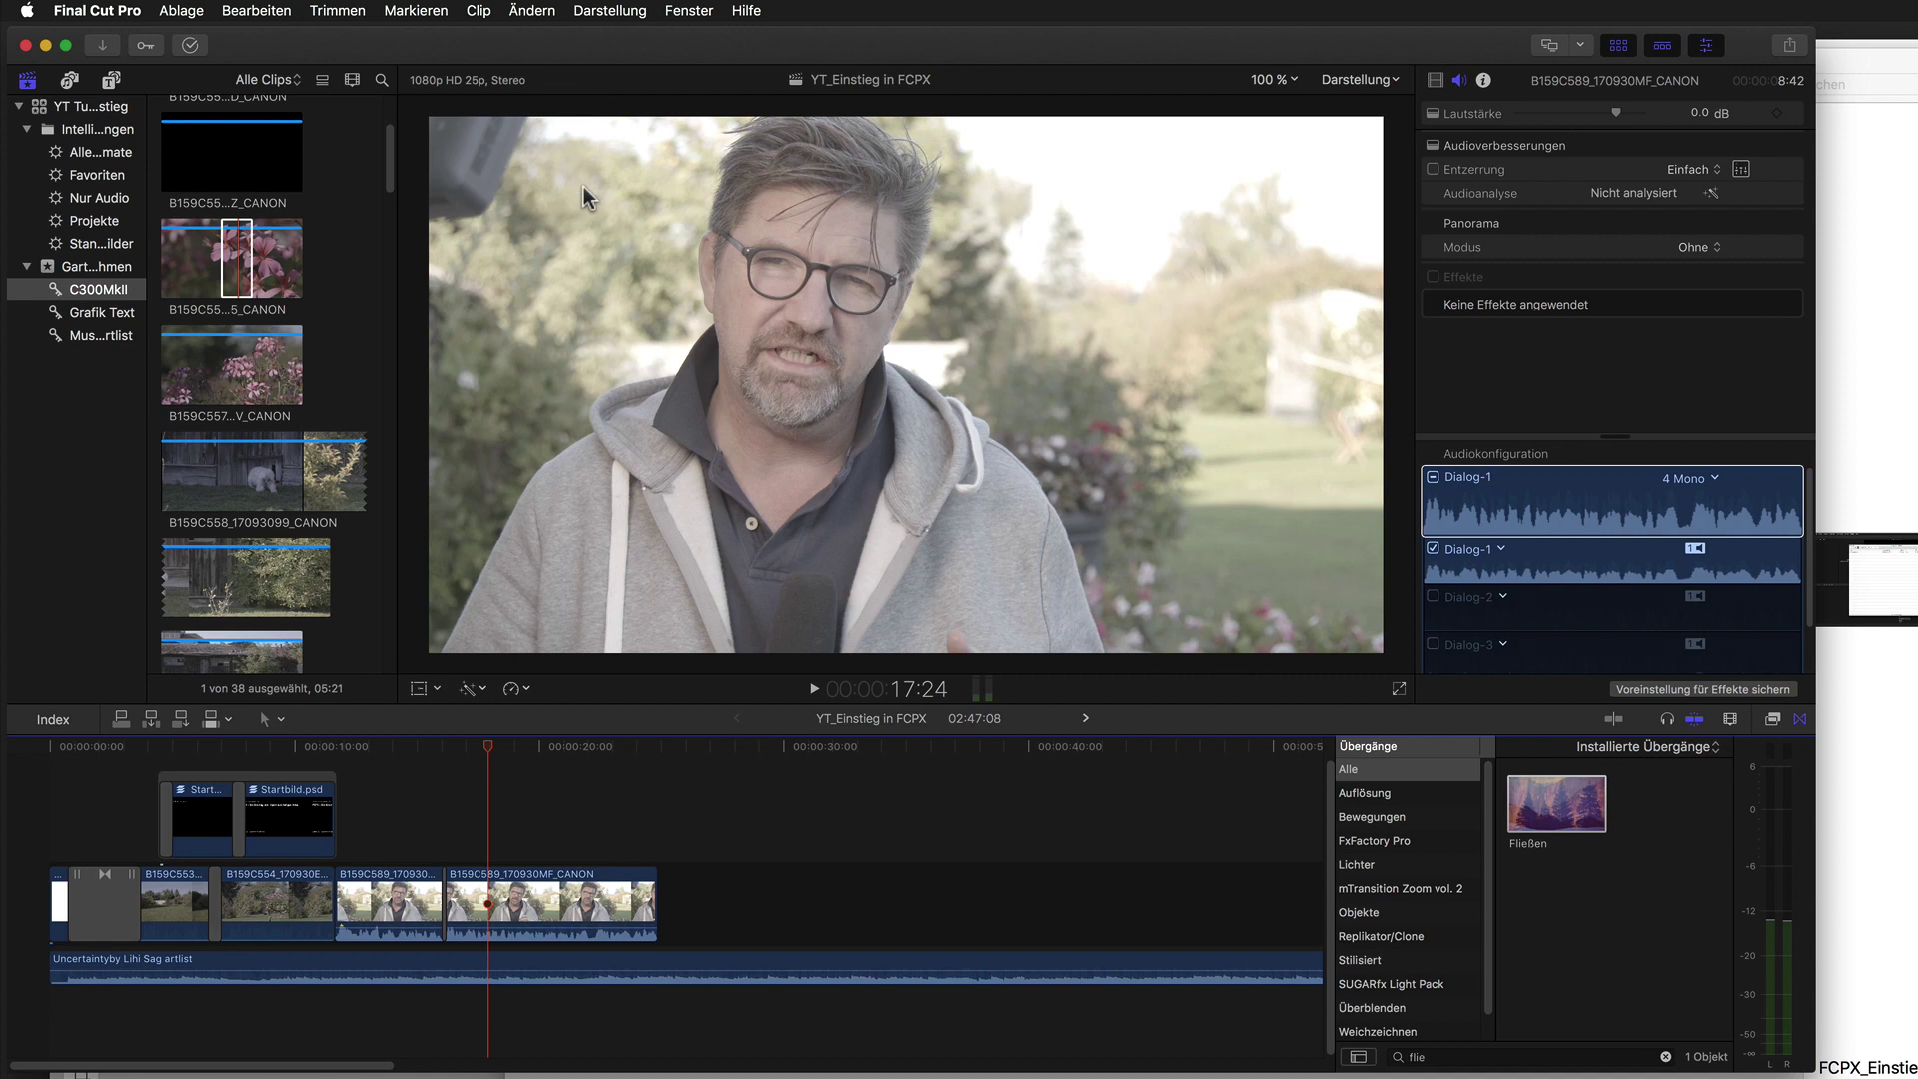
{"action": "left_click_drag", "start_coordinate": [490, 751], "coordinate": [429, 752]}
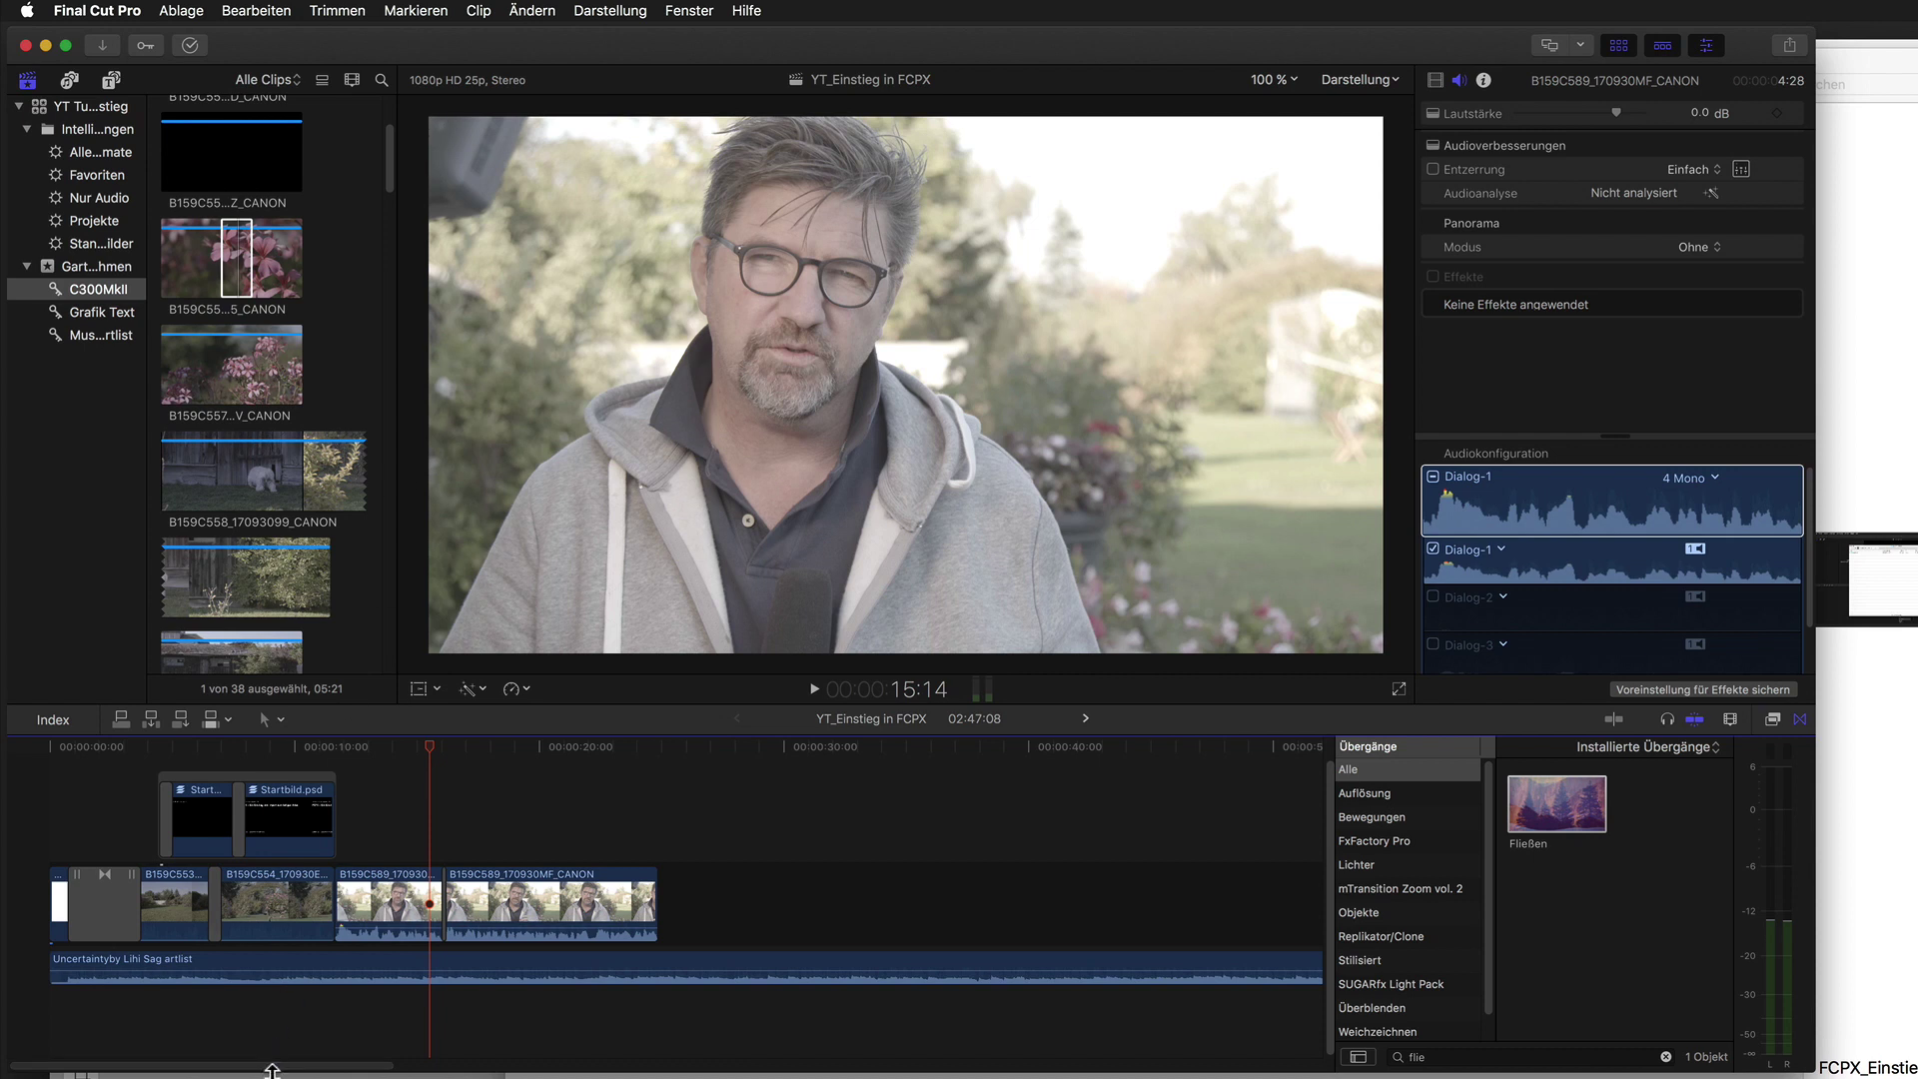
{"action": "key", "text": "super+equal"}
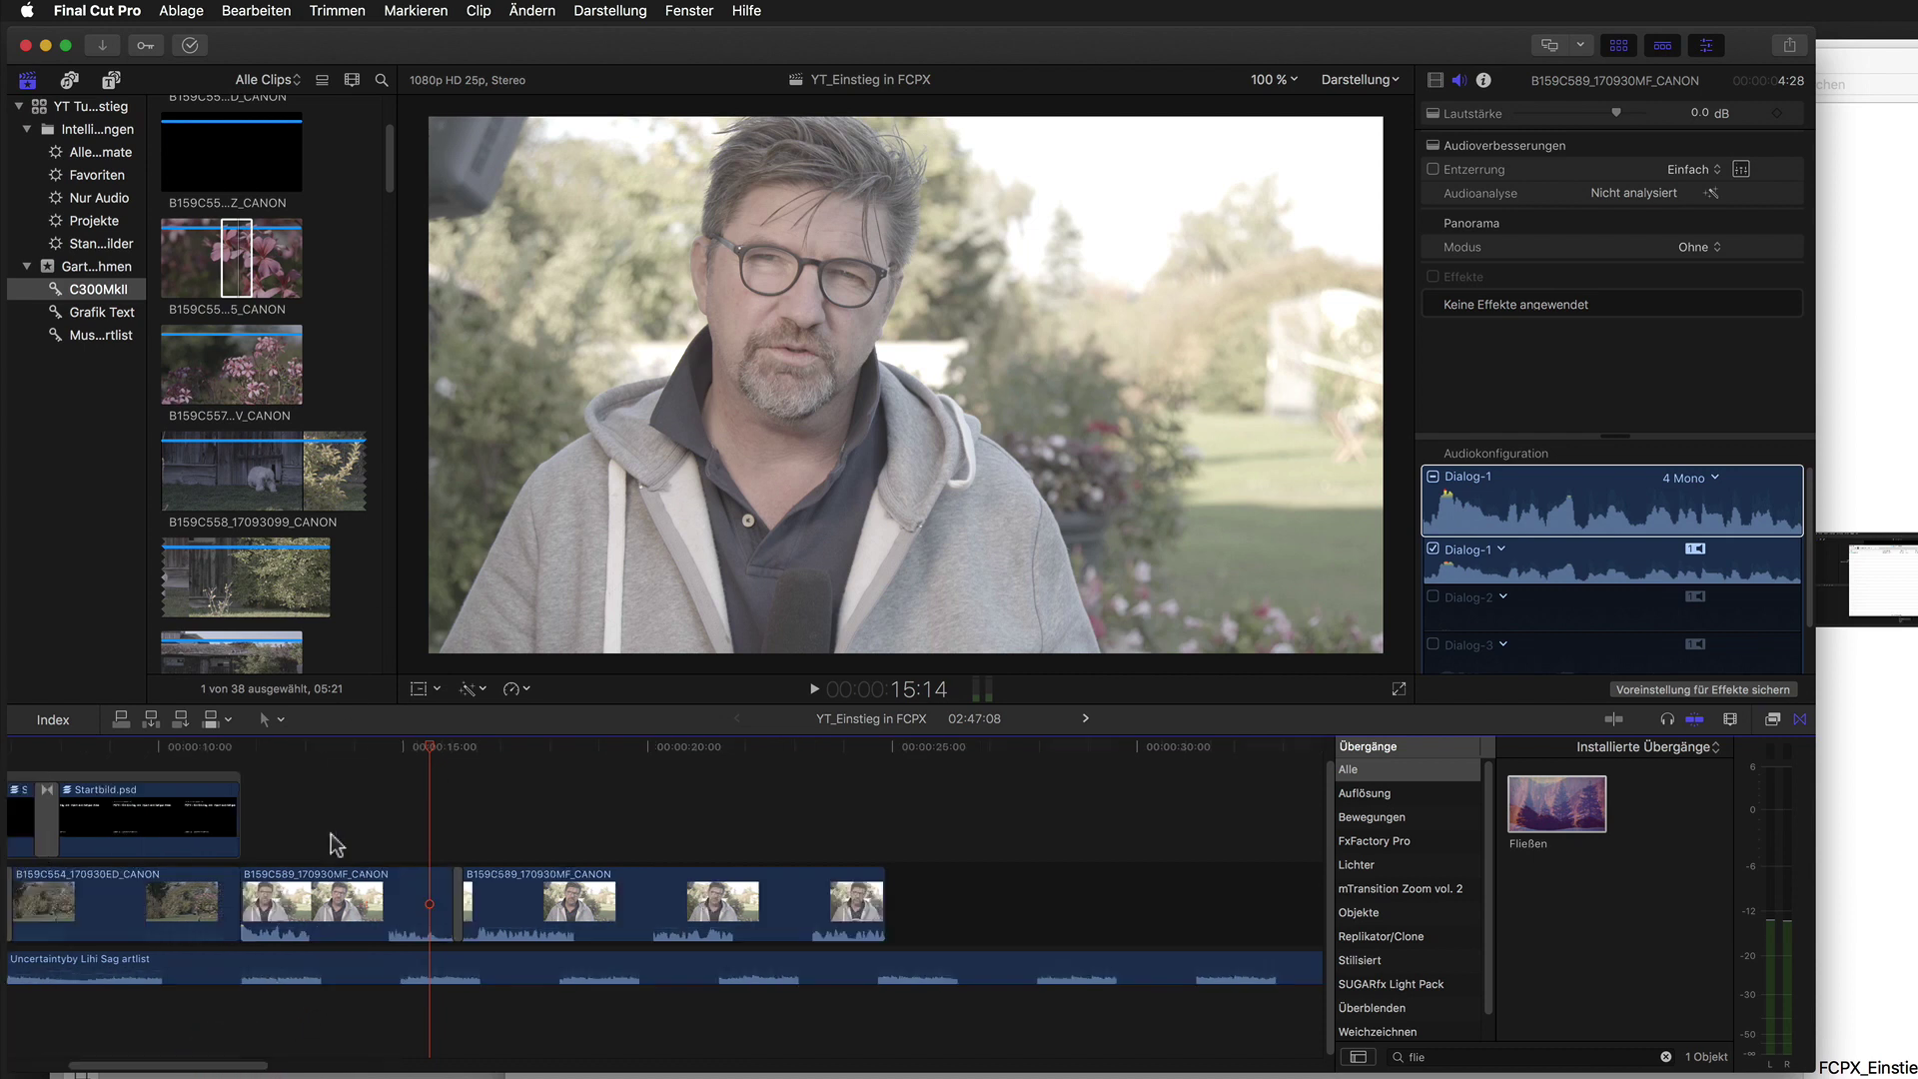
{"action": "left_click_drag", "start_coordinate": [183, 1069], "coordinate": [90, 1067]}
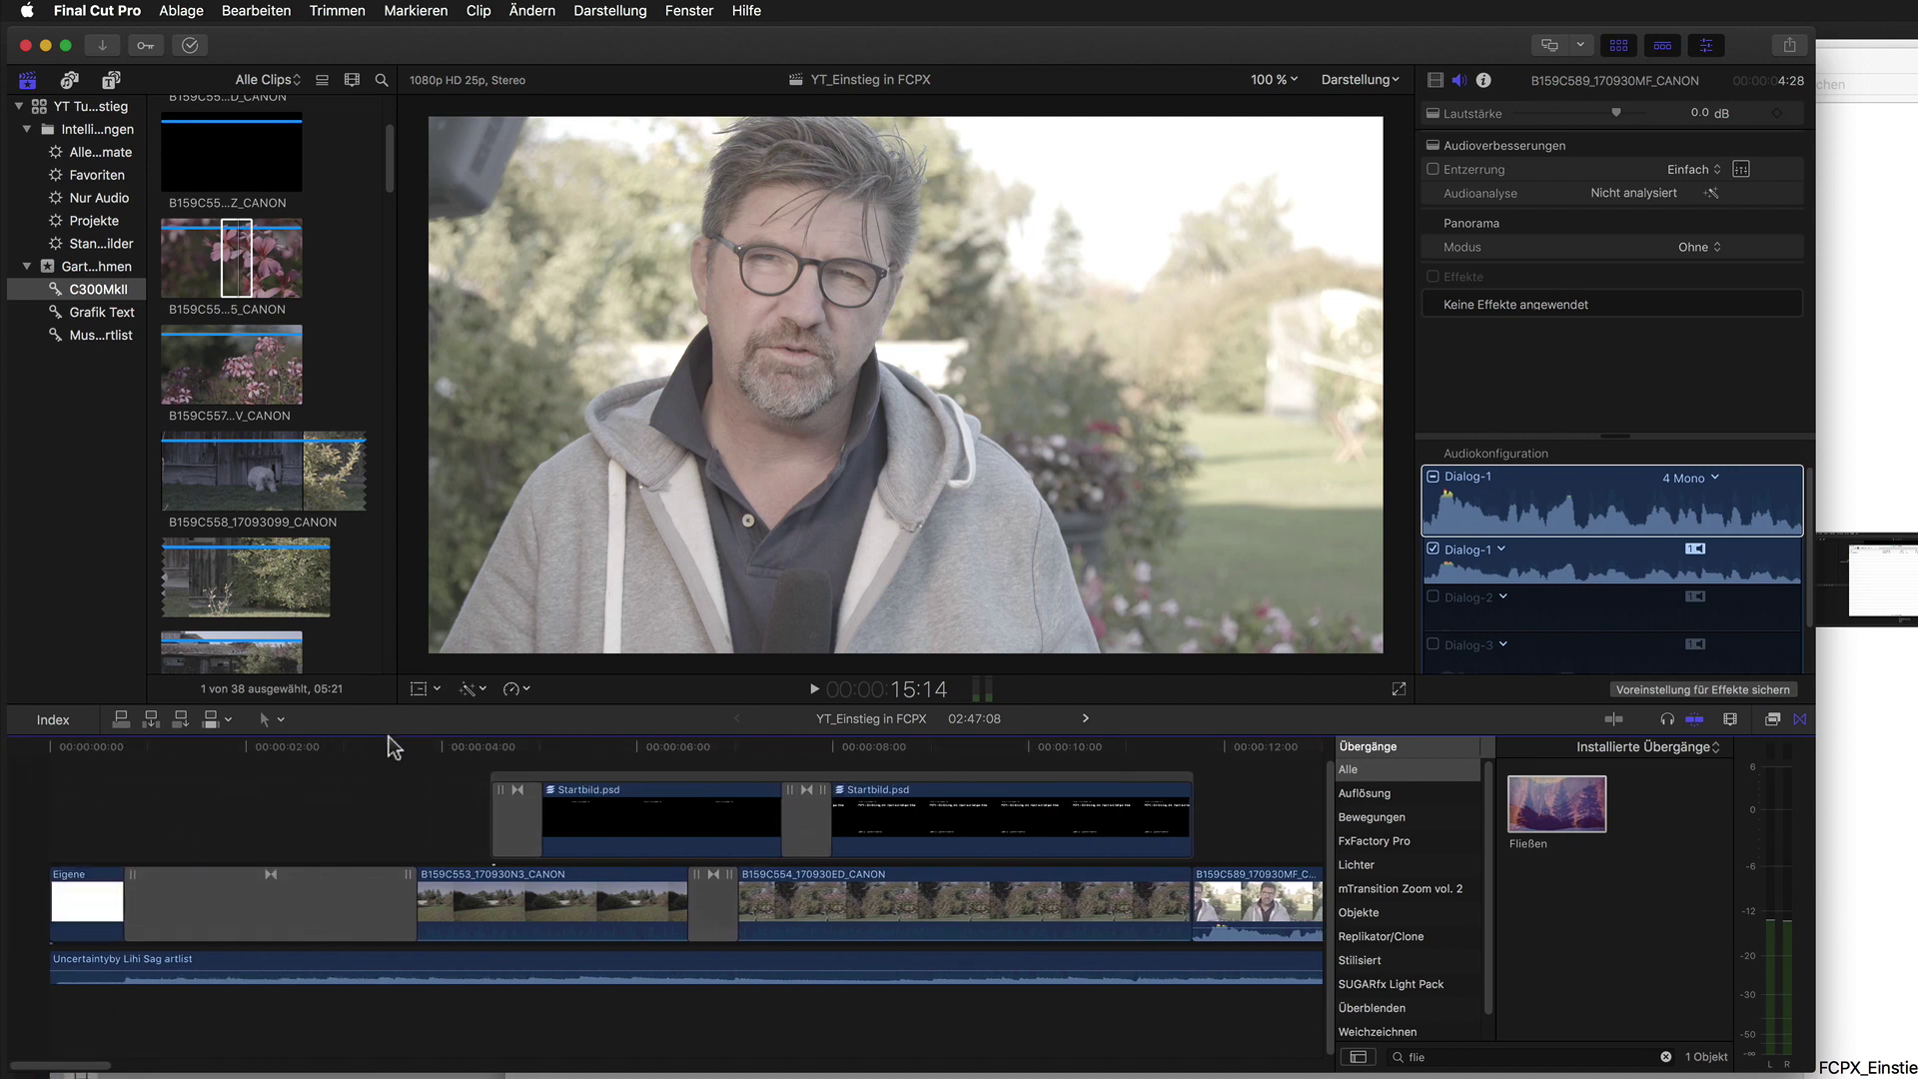
{"action": "left_click", "coordinate": [622, 817]}
{"action": "key", "text": "space"}
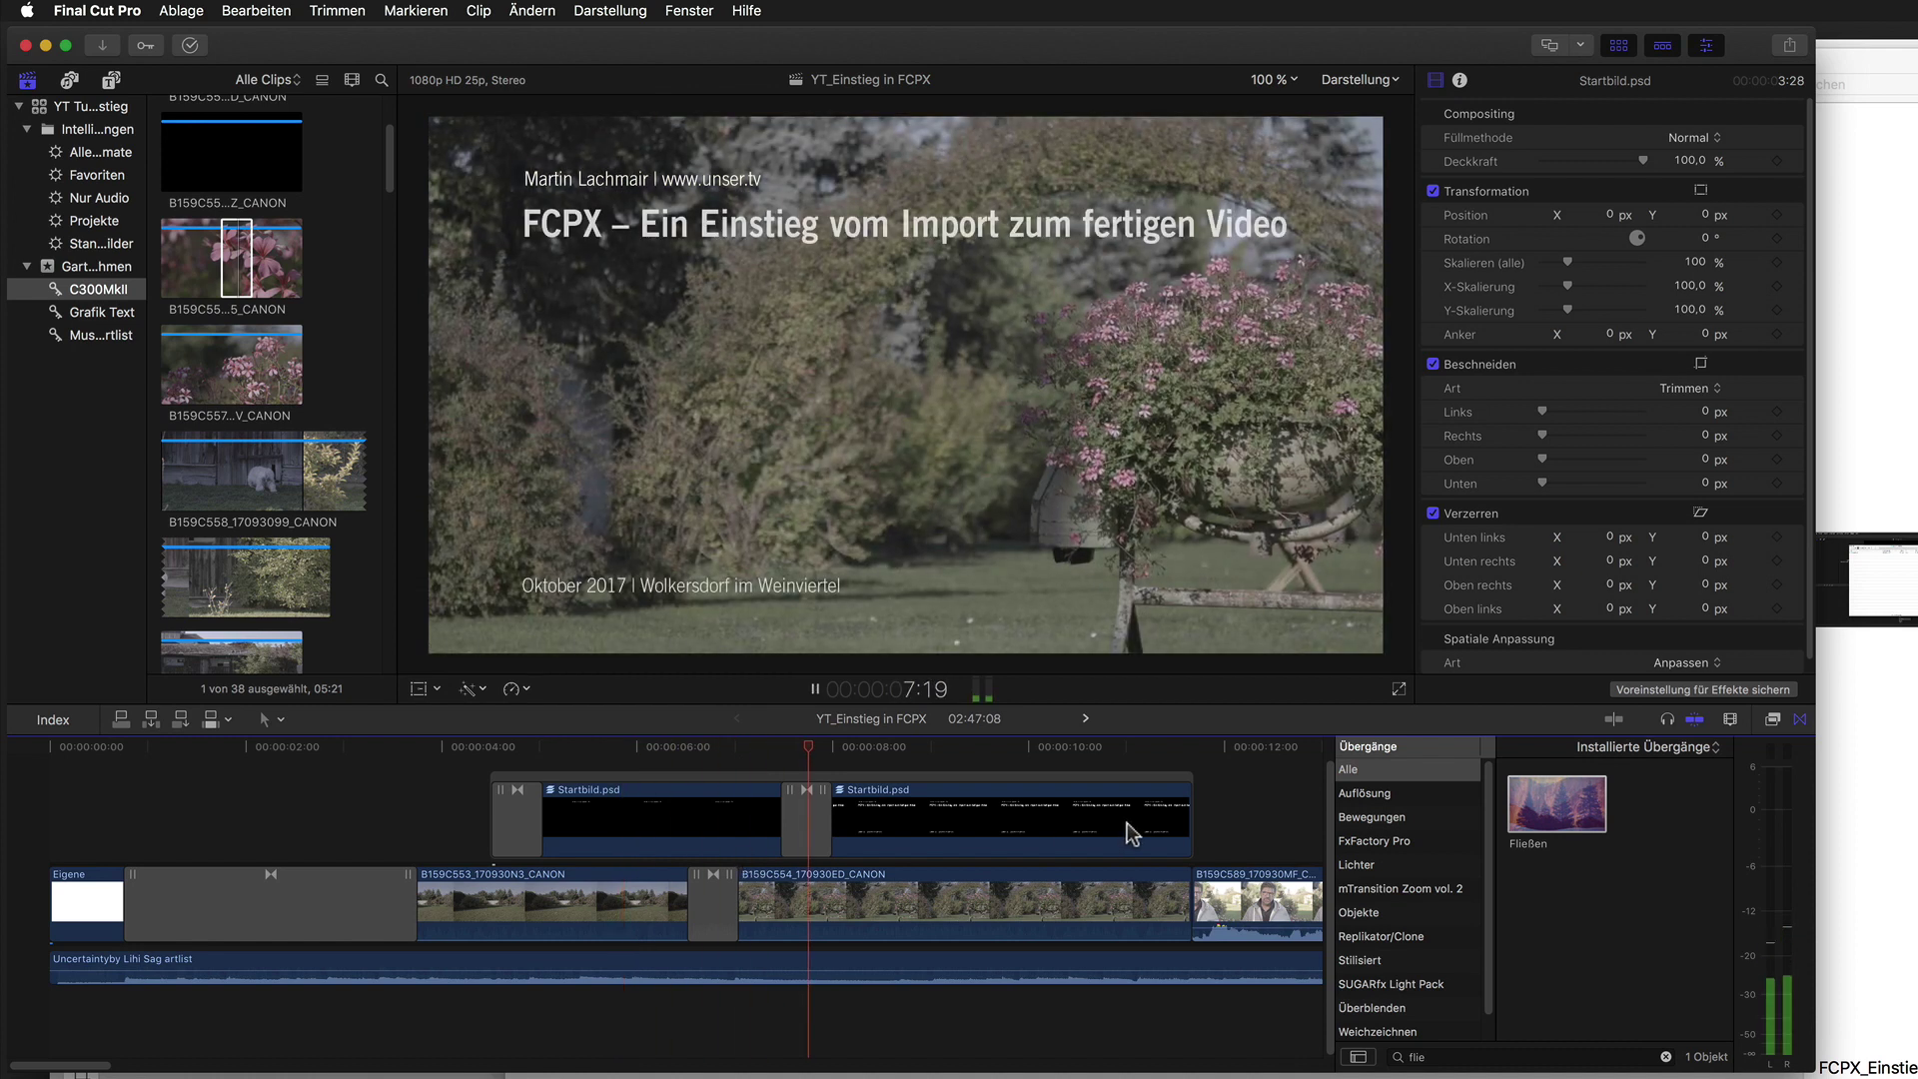
{"action": "key", "text": "space"}
{"action": "left_click_drag", "start_coordinate": [996, 744], "coordinate": [934, 749]}
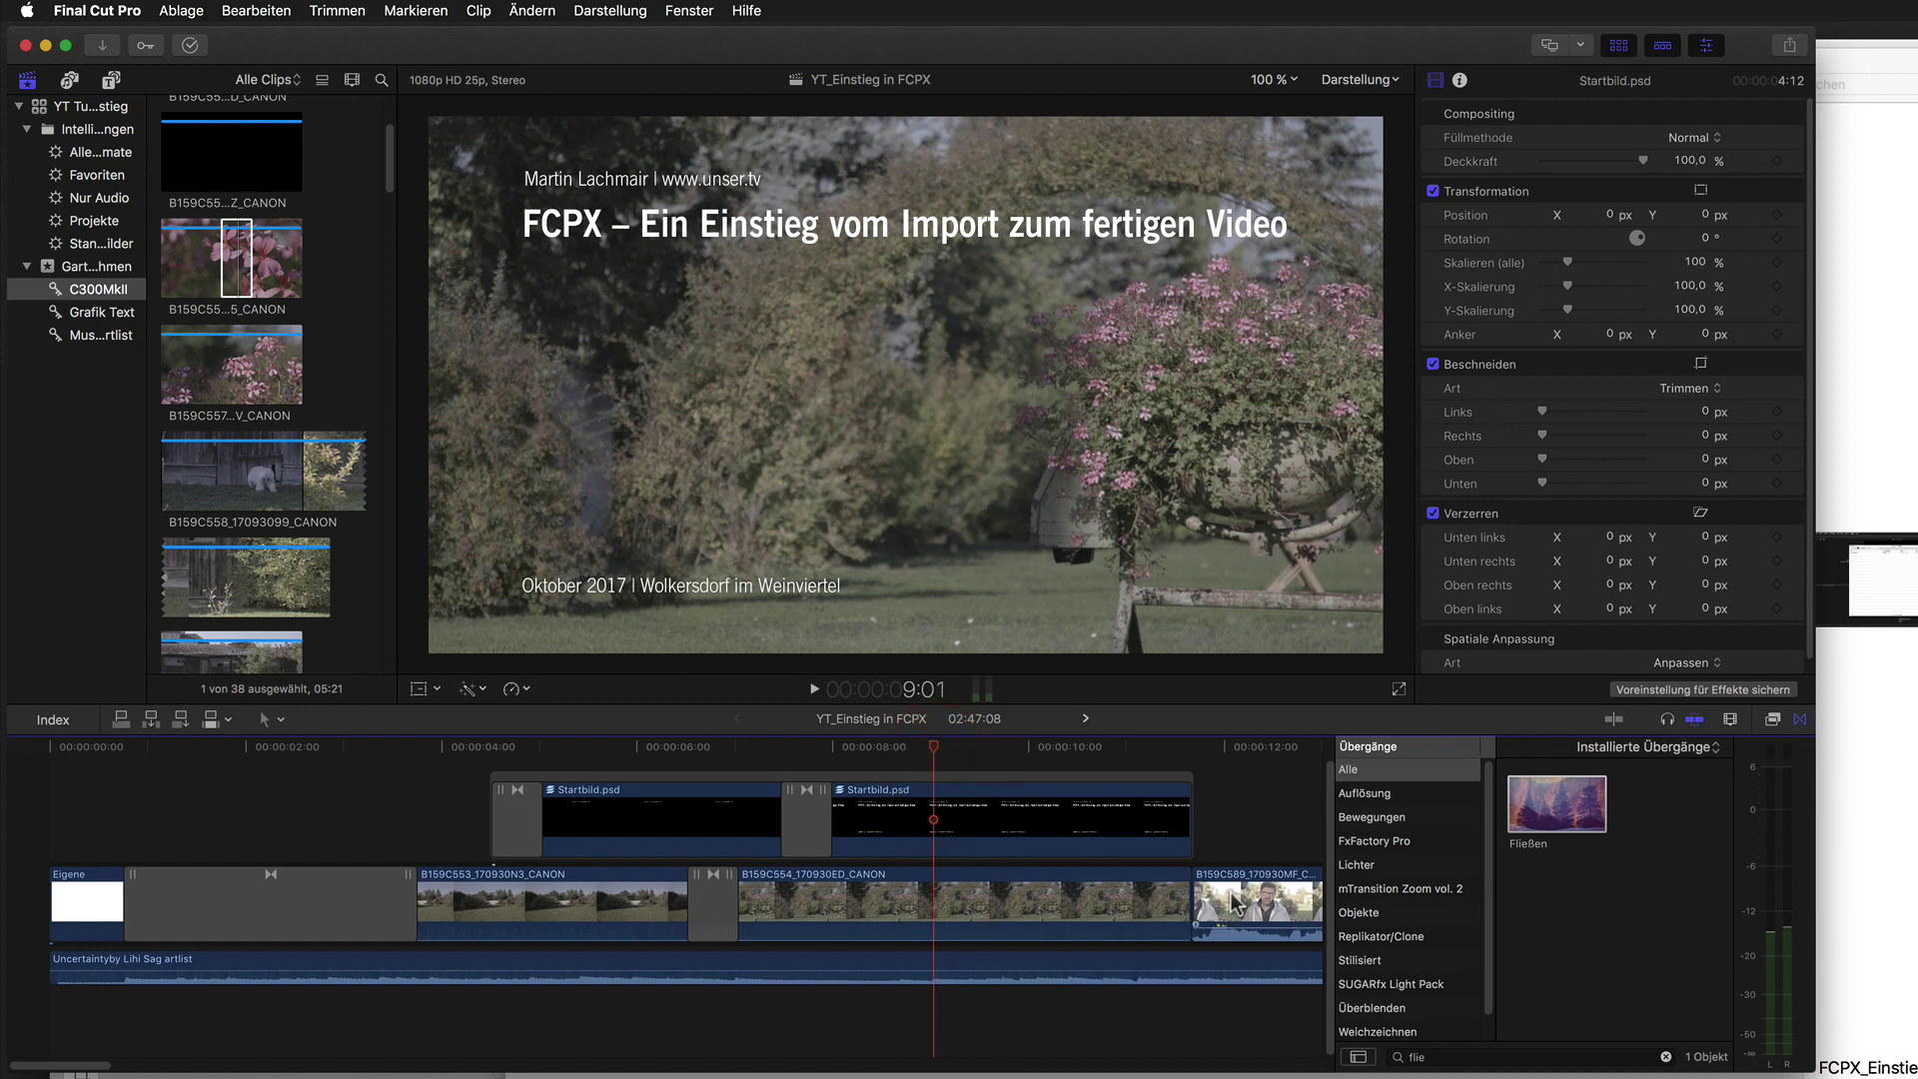
Close the transitions browser and select interview clip B159C589.
{"action": "left_click", "coordinate": [1799, 720]}
{"action": "left_click", "coordinate": [1102, 748]}
{"action": "left_click_drag", "start_coordinate": [1129, 755], "coordinate": [1109, 749]}
{"action": "left_click", "coordinate": [1279, 911]}
{"action": "left_click", "coordinate": [1277, 746]}
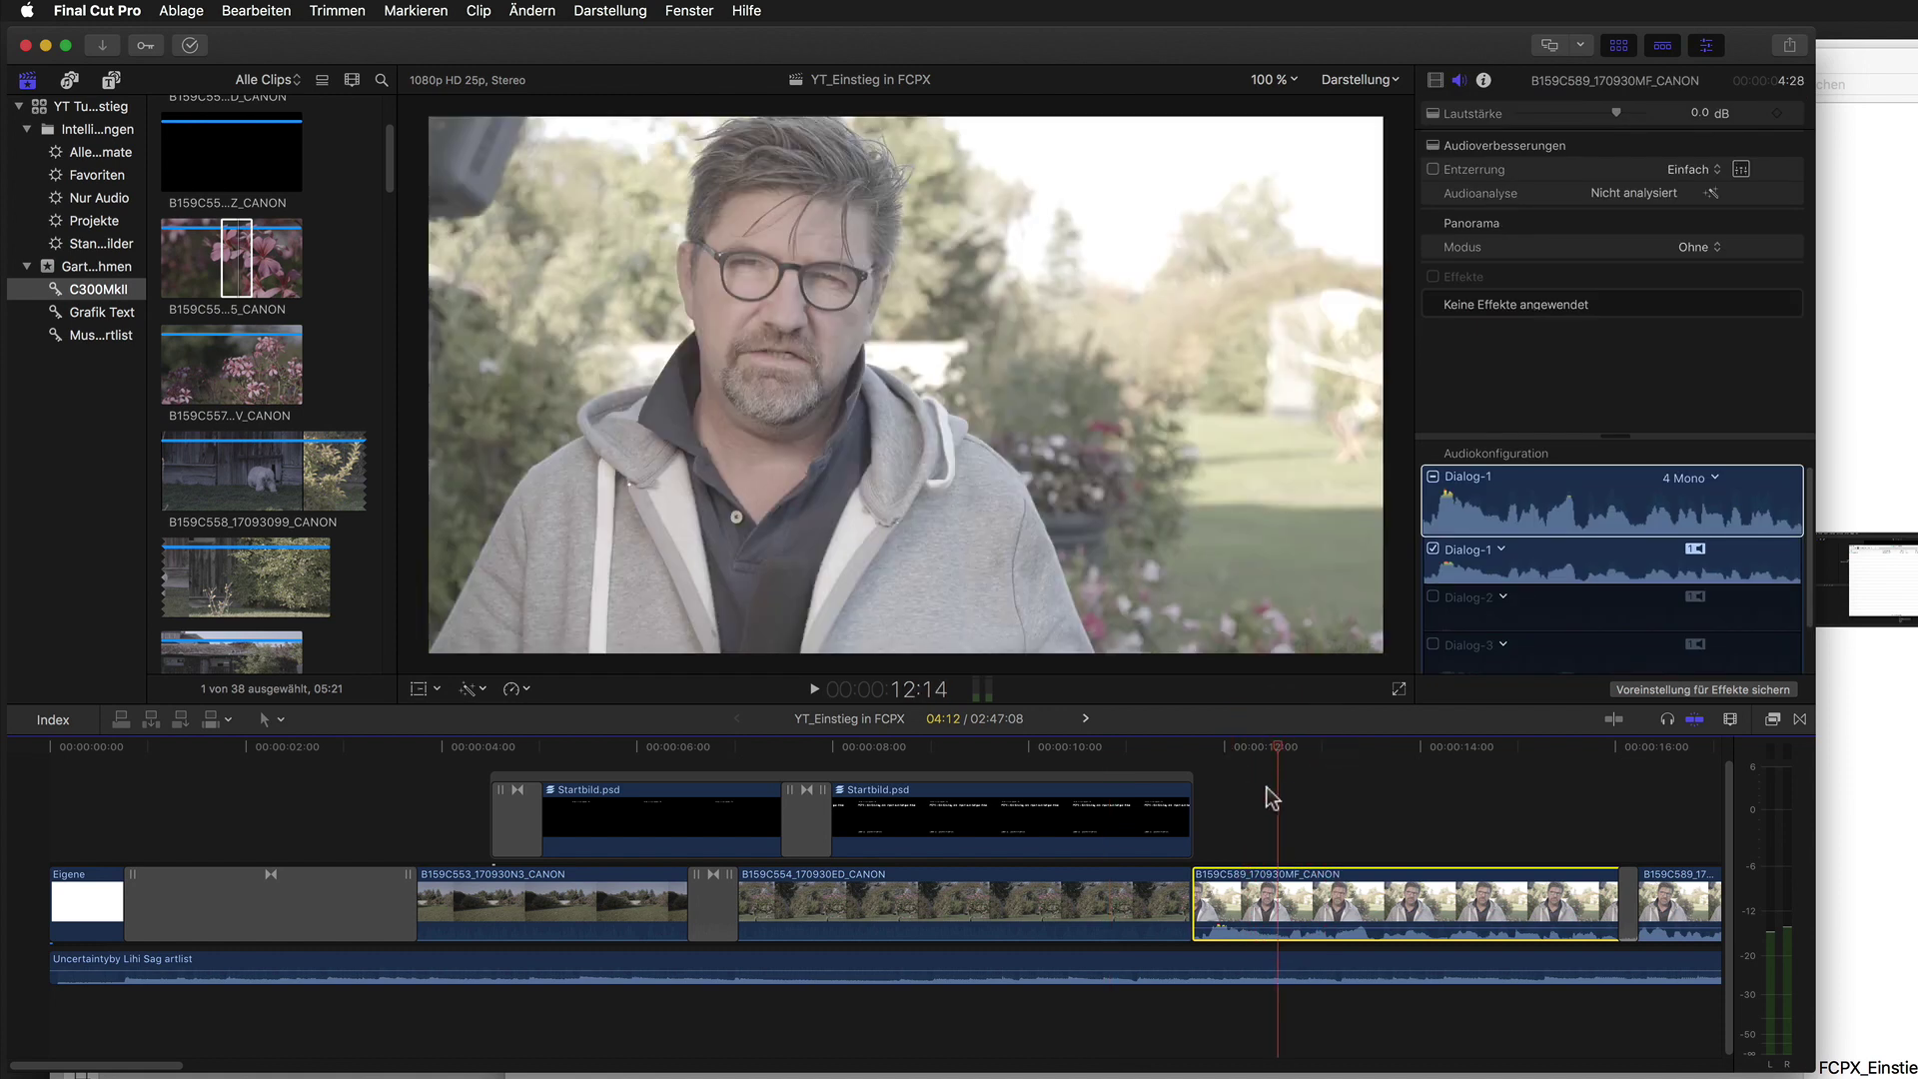
Detach the interview's audio with Audio trennen, then drag the garden/interview video cut right over the interview start.
{"action": "right_click", "coordinate": [1305, 897]}
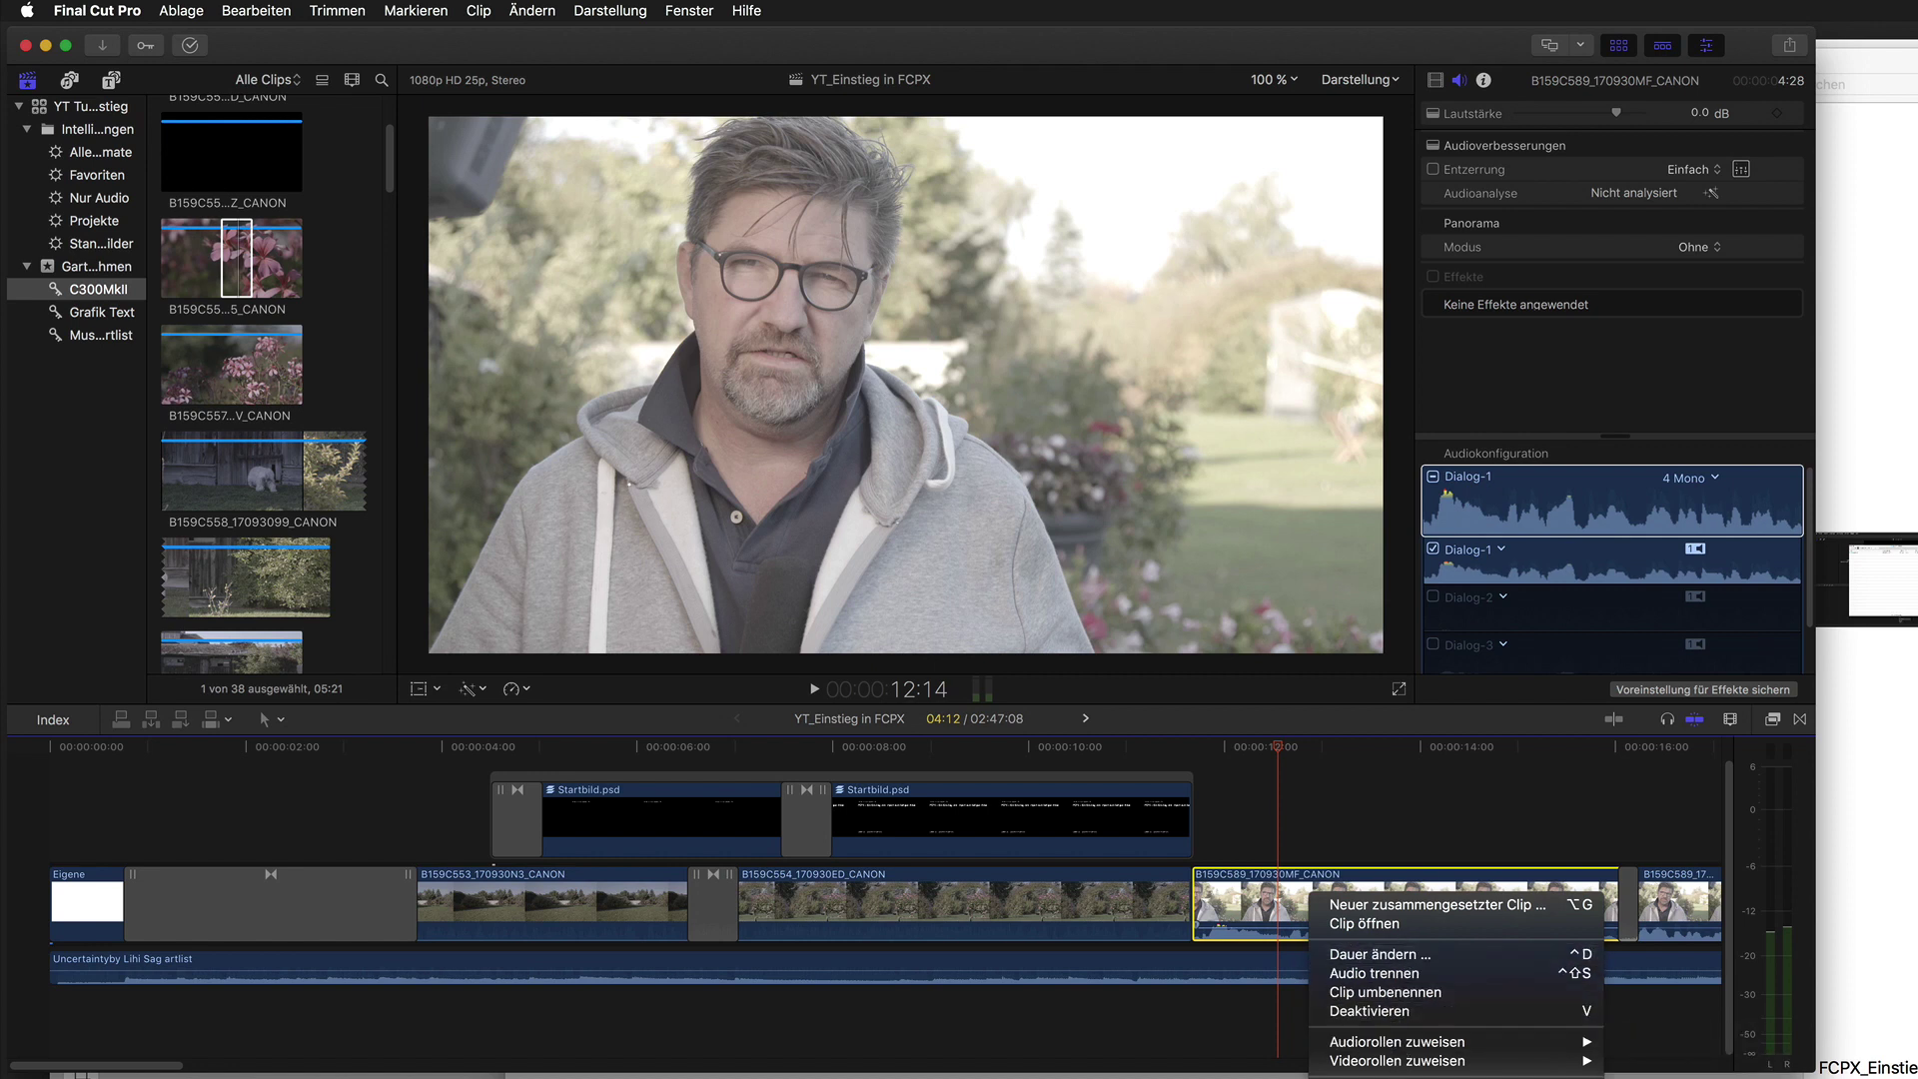
{"action": "left_click", "coordinate": [1373, 973]}
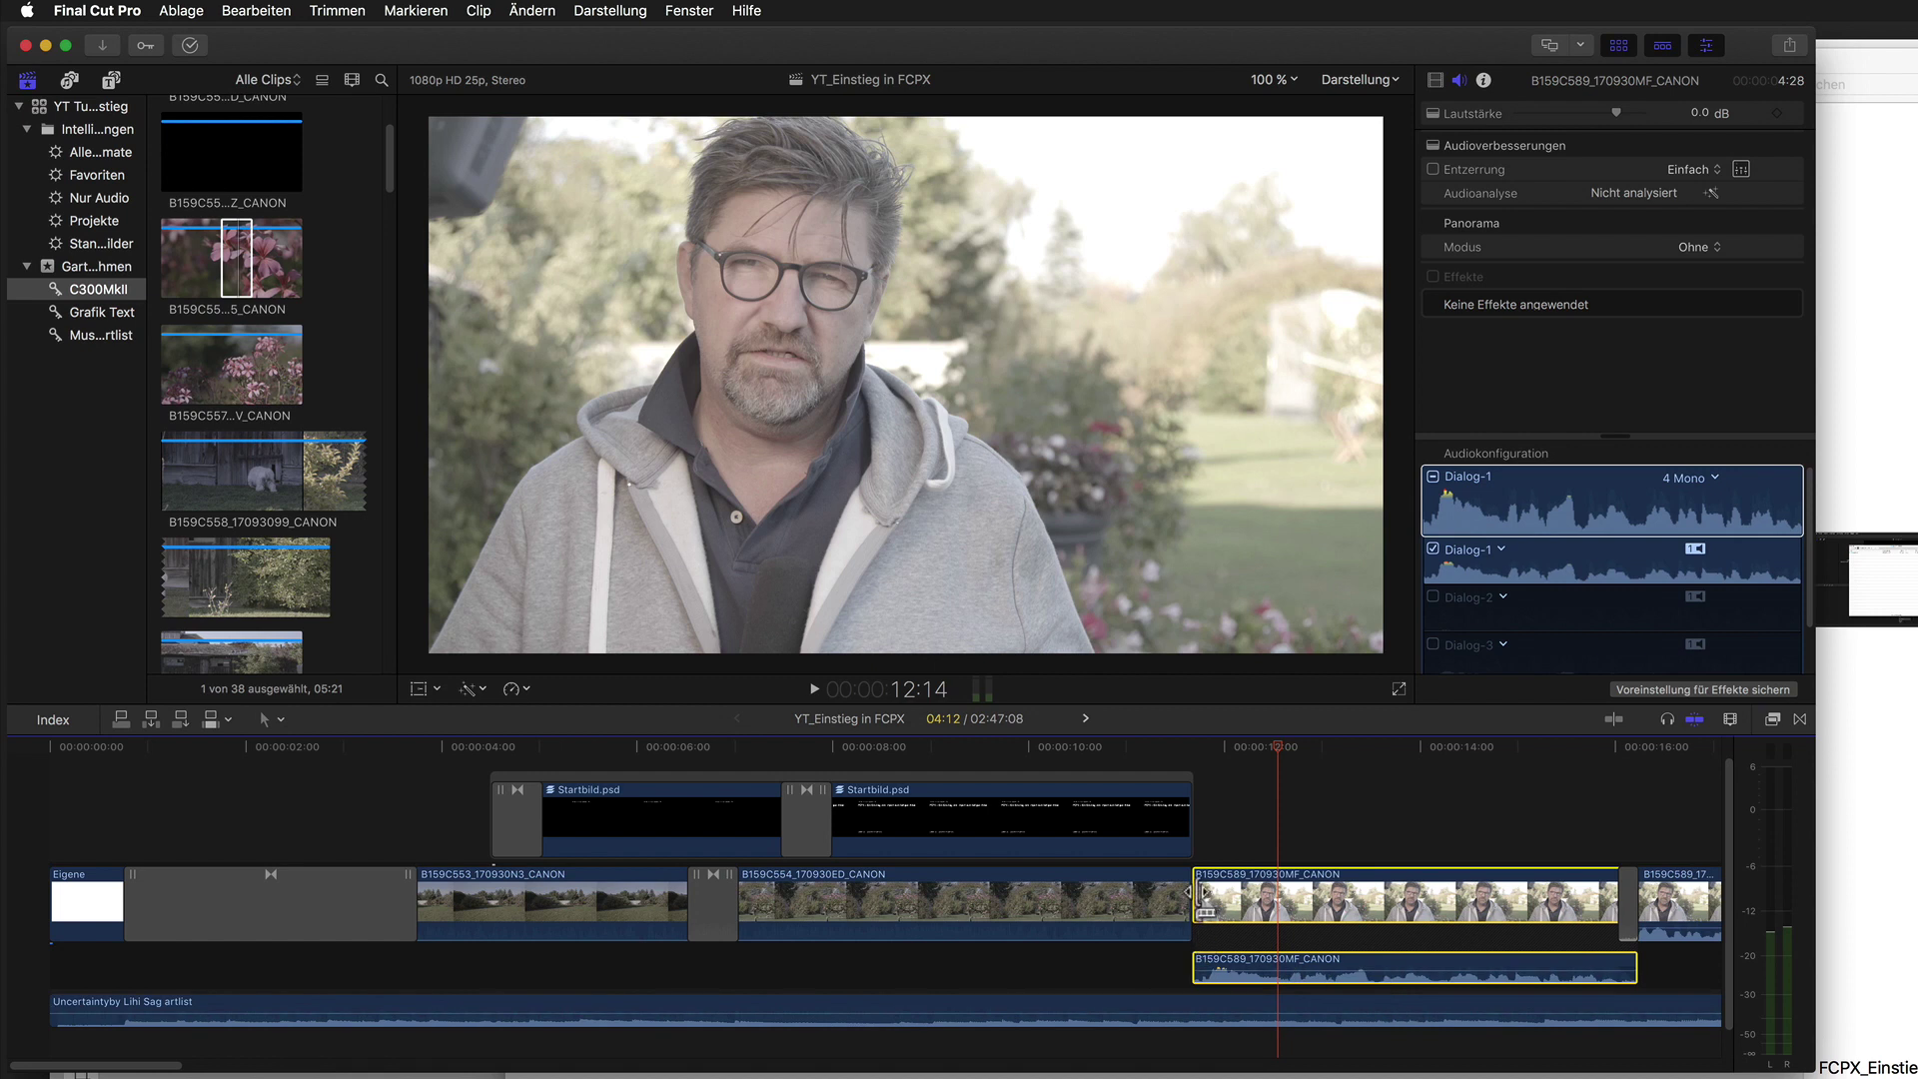
{"action": "left_click_drag", "start_coordinate": [1198, 889], "coordinate": [1388, 889]}
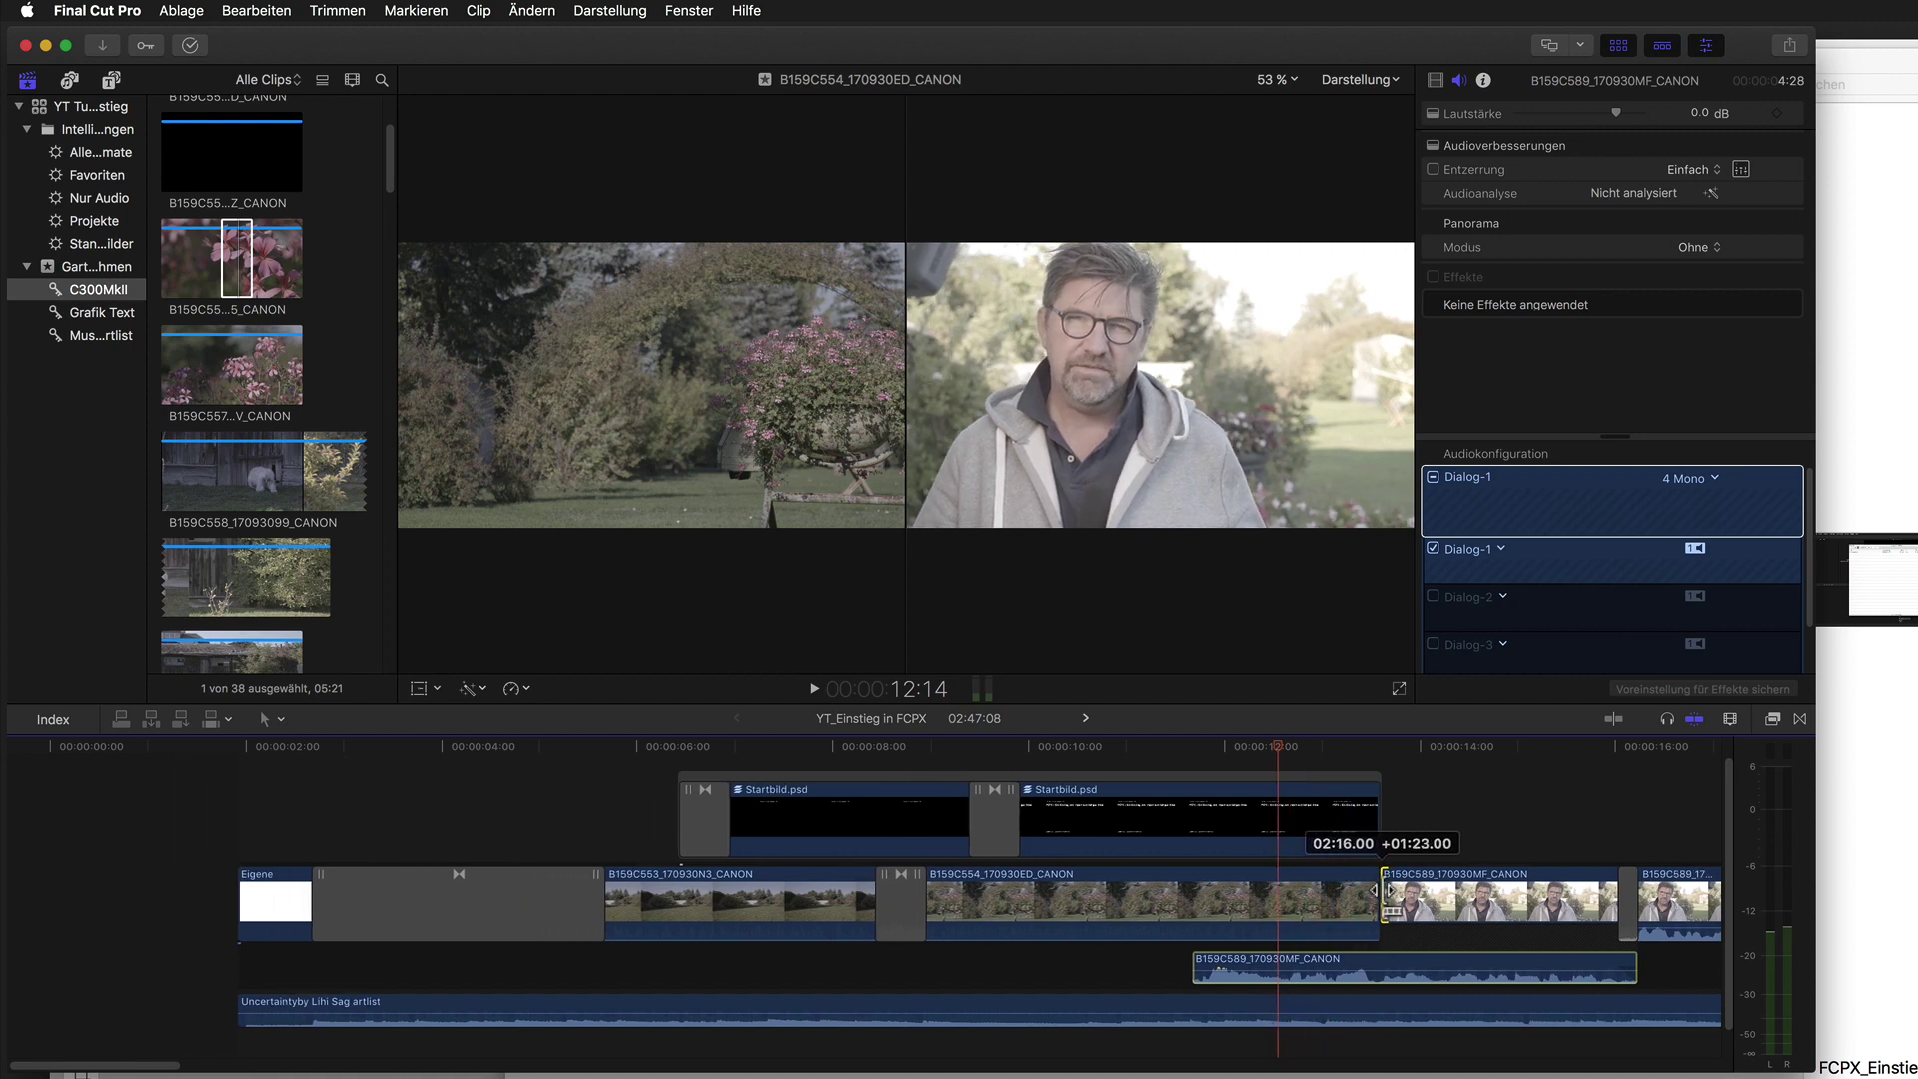
{"action": "left_click_drag", "start_coordinate": [1388, 889], "coordinate": [1385, 889]}
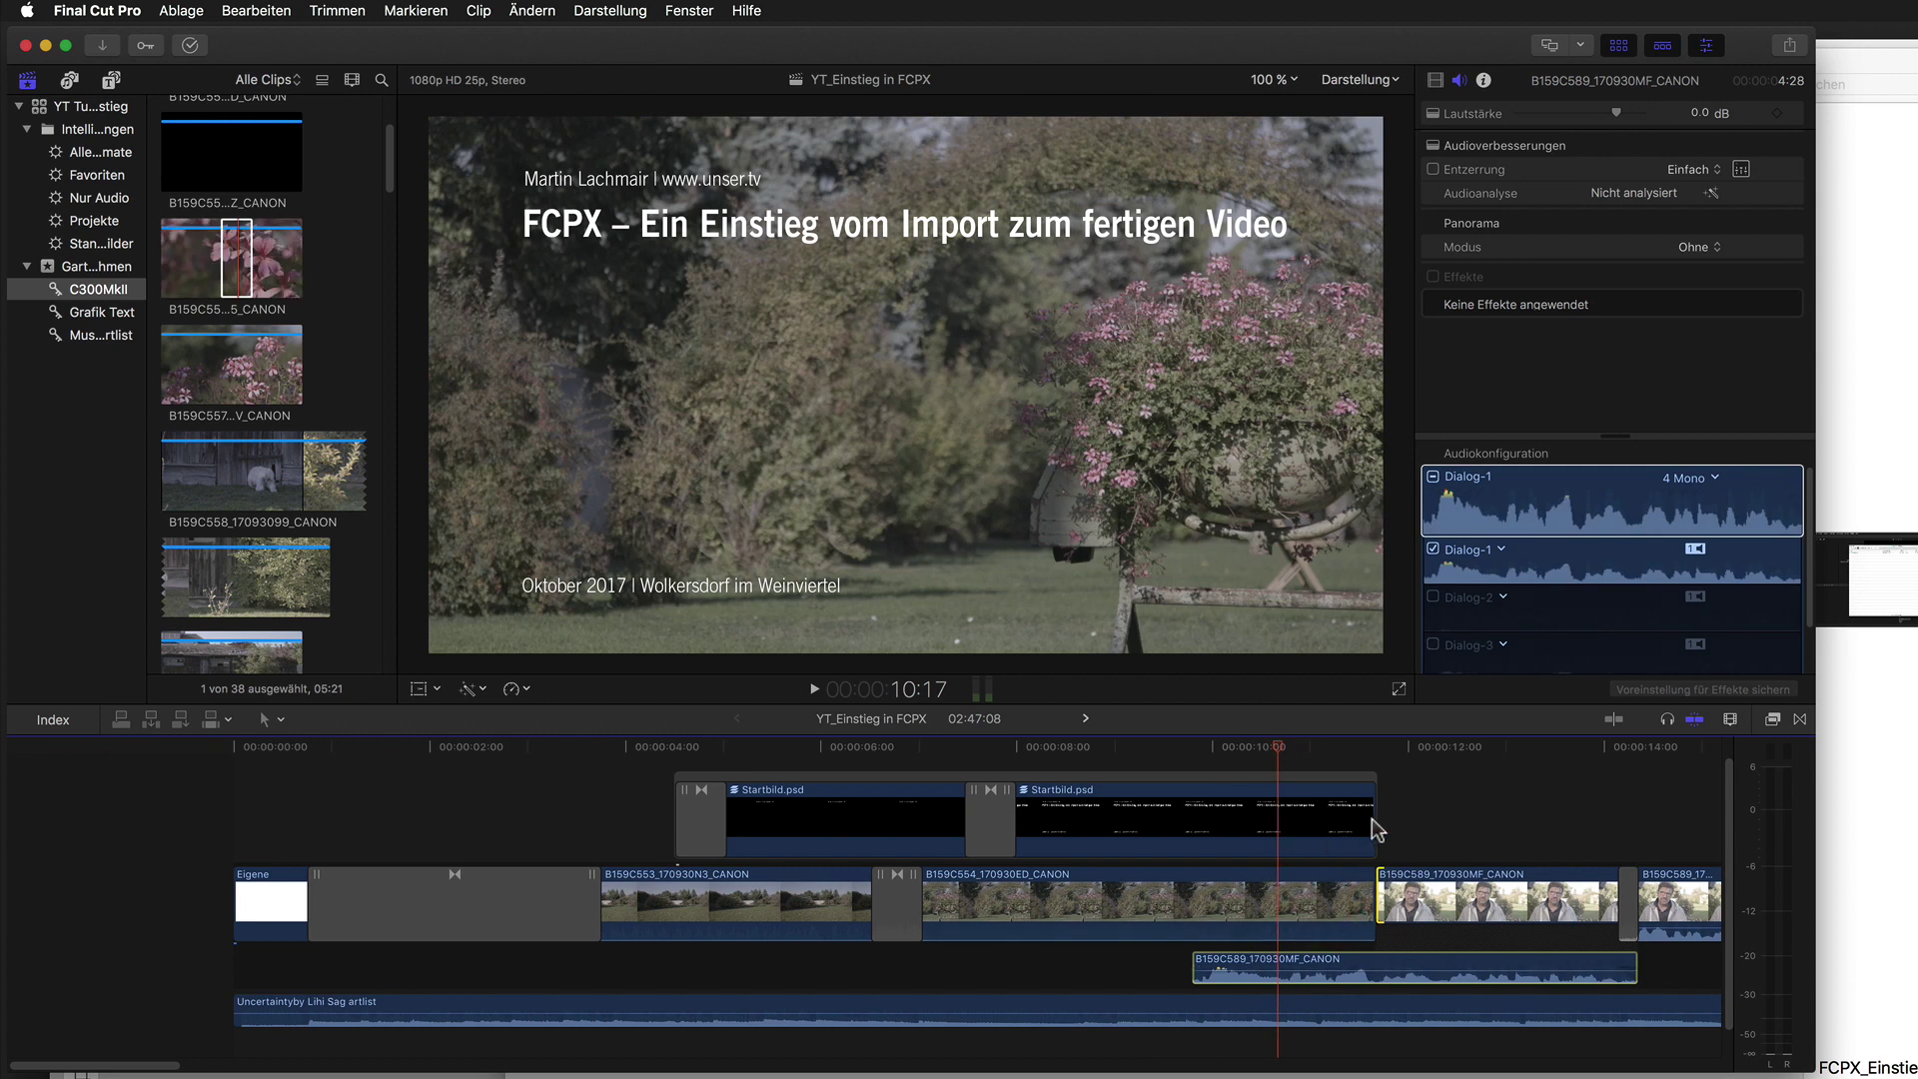
Trim the Startbild.psd title's end, add dissolves there and at the cut into B159C589, then review.
{"action": "left_click_drag", "start_coordinate": [1371, 823], "coordinate": [1334, 825]}
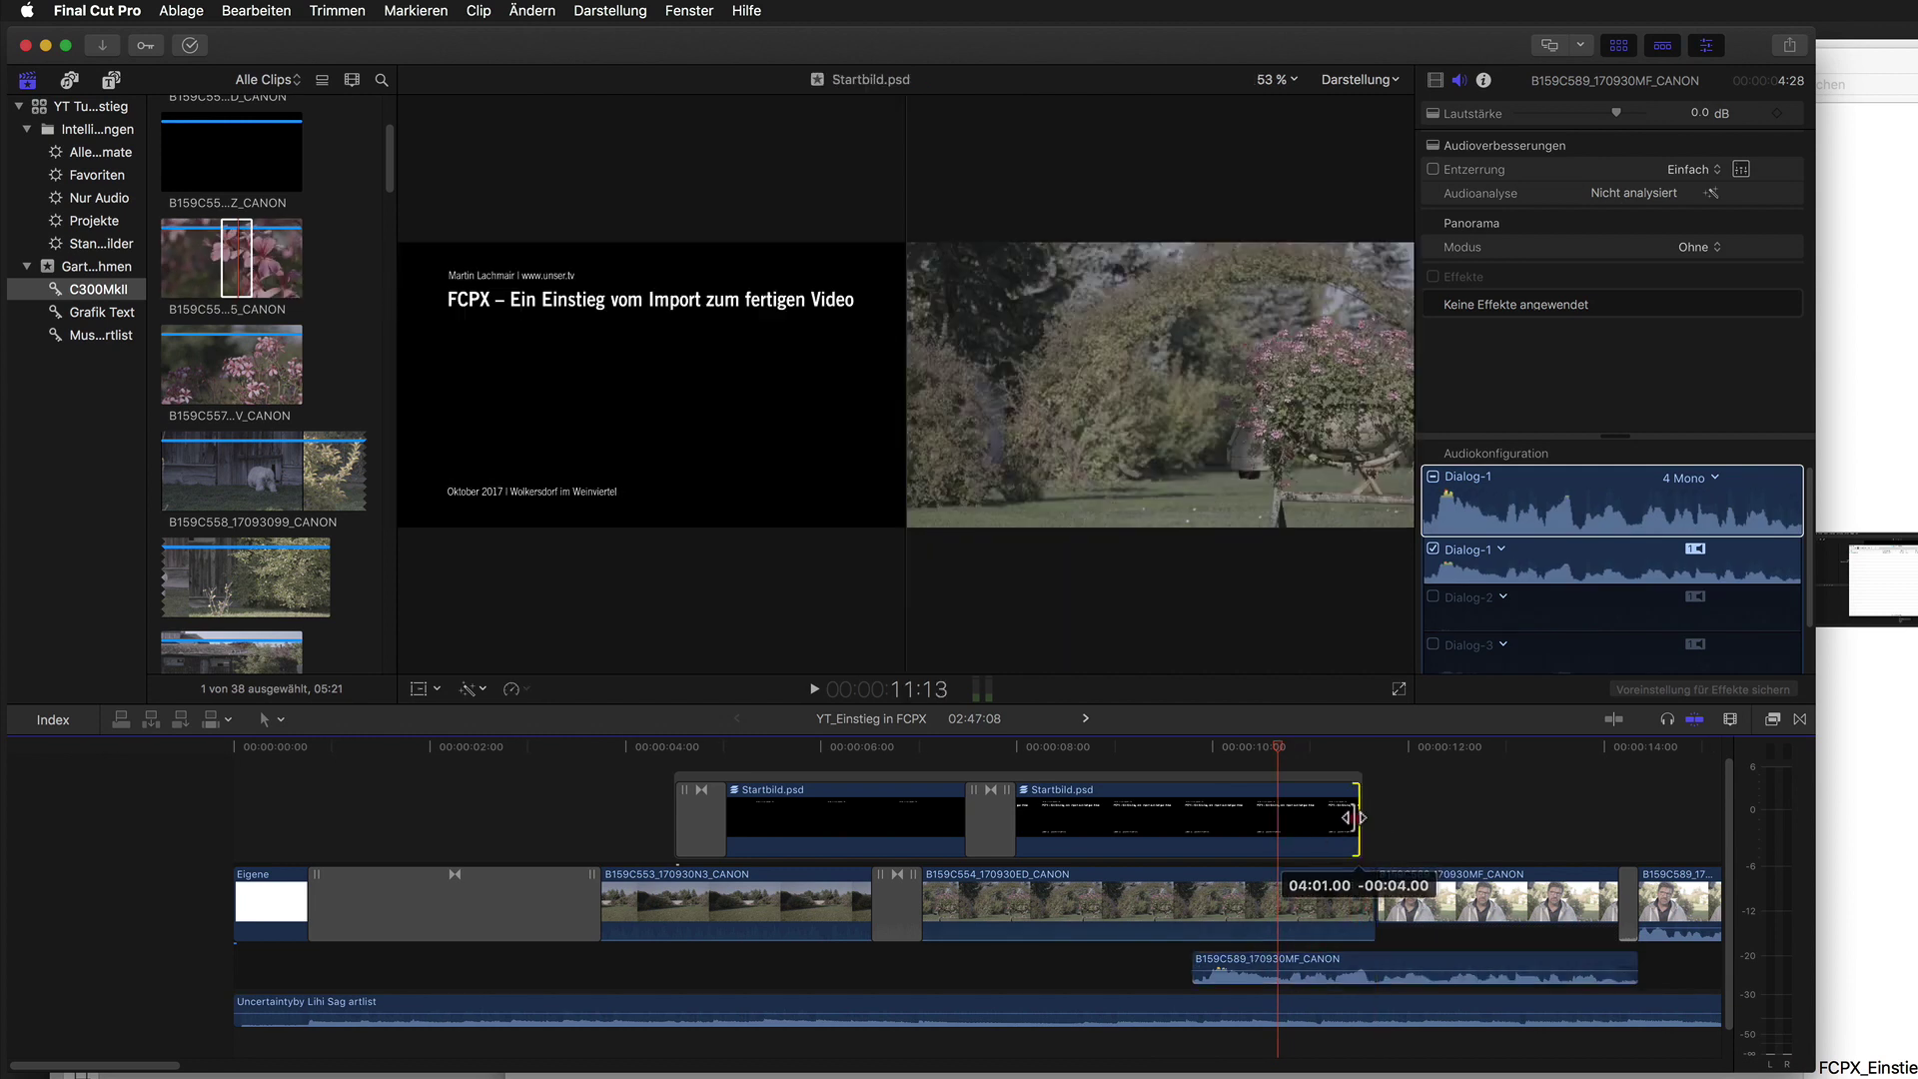
{"action": "key", "text": "super+t"}
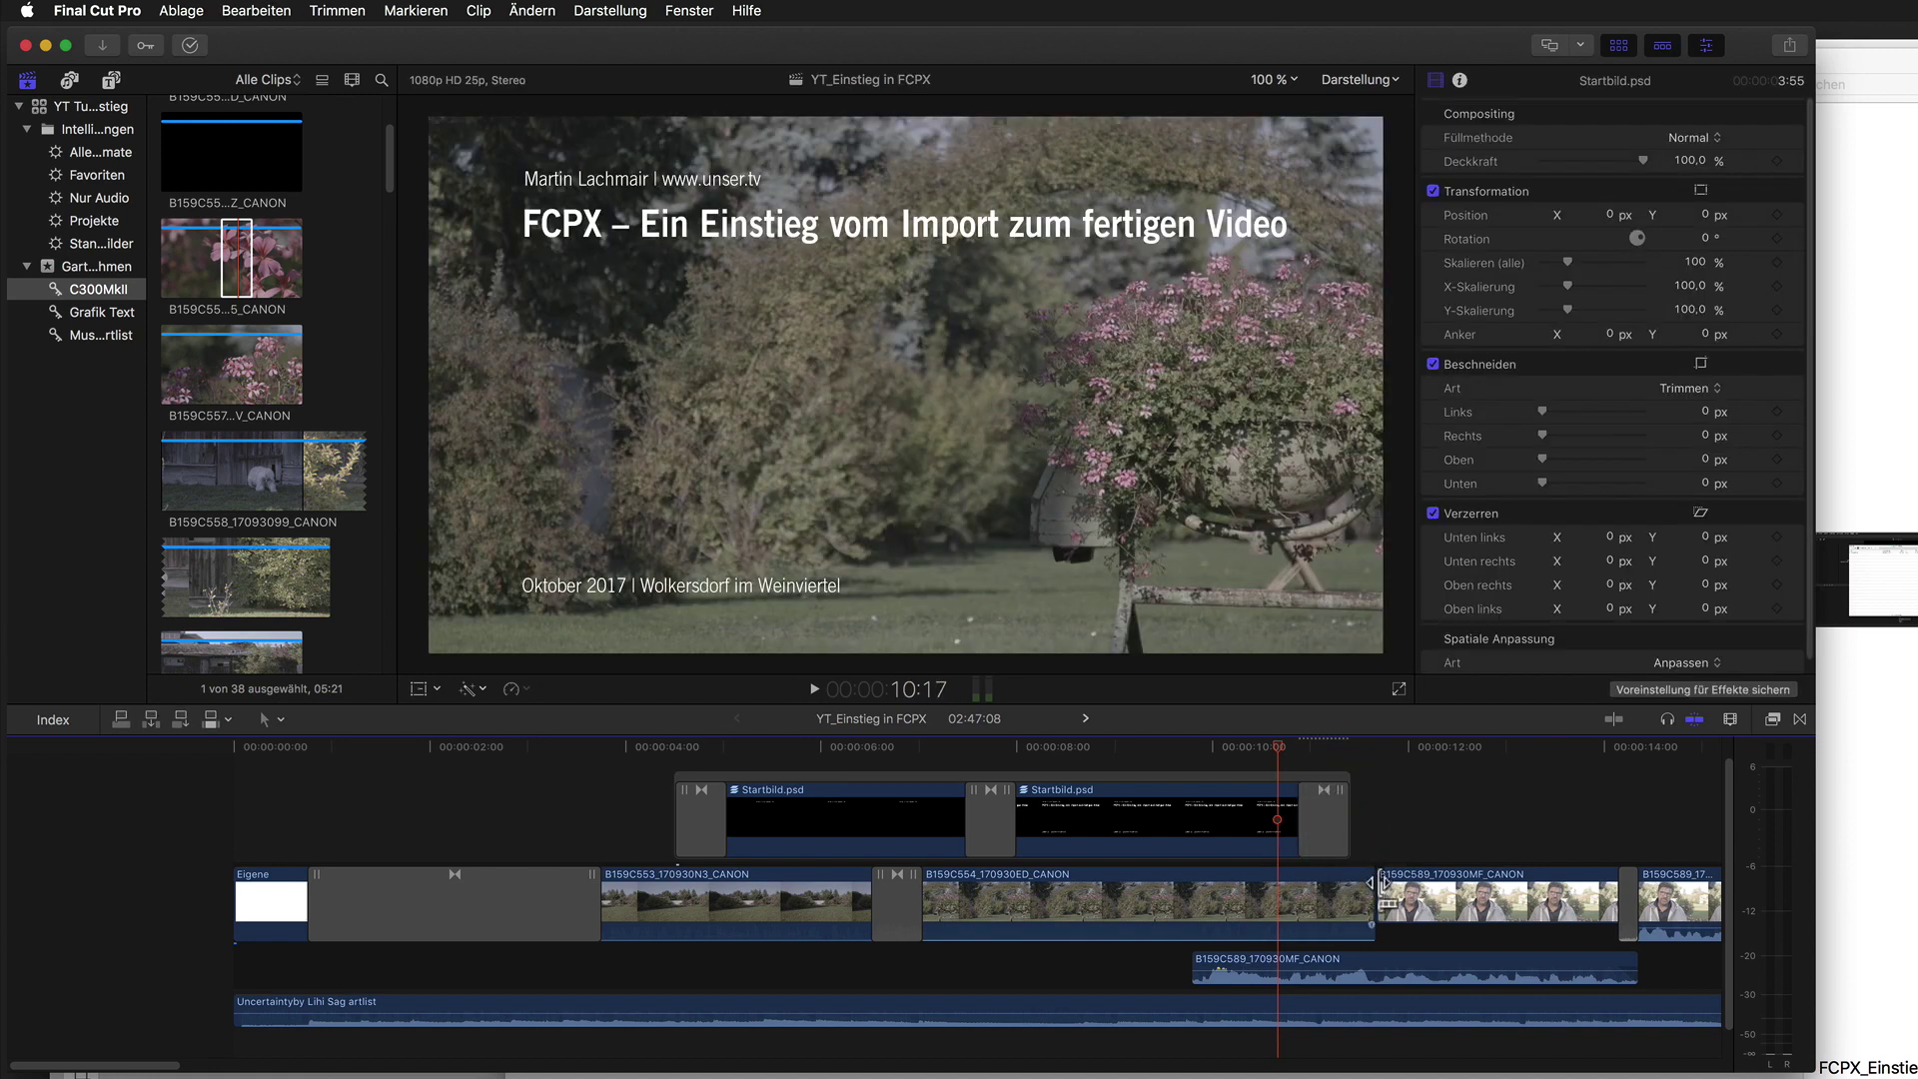
{"action": "left_click", "coordinate": [1384, 883]}
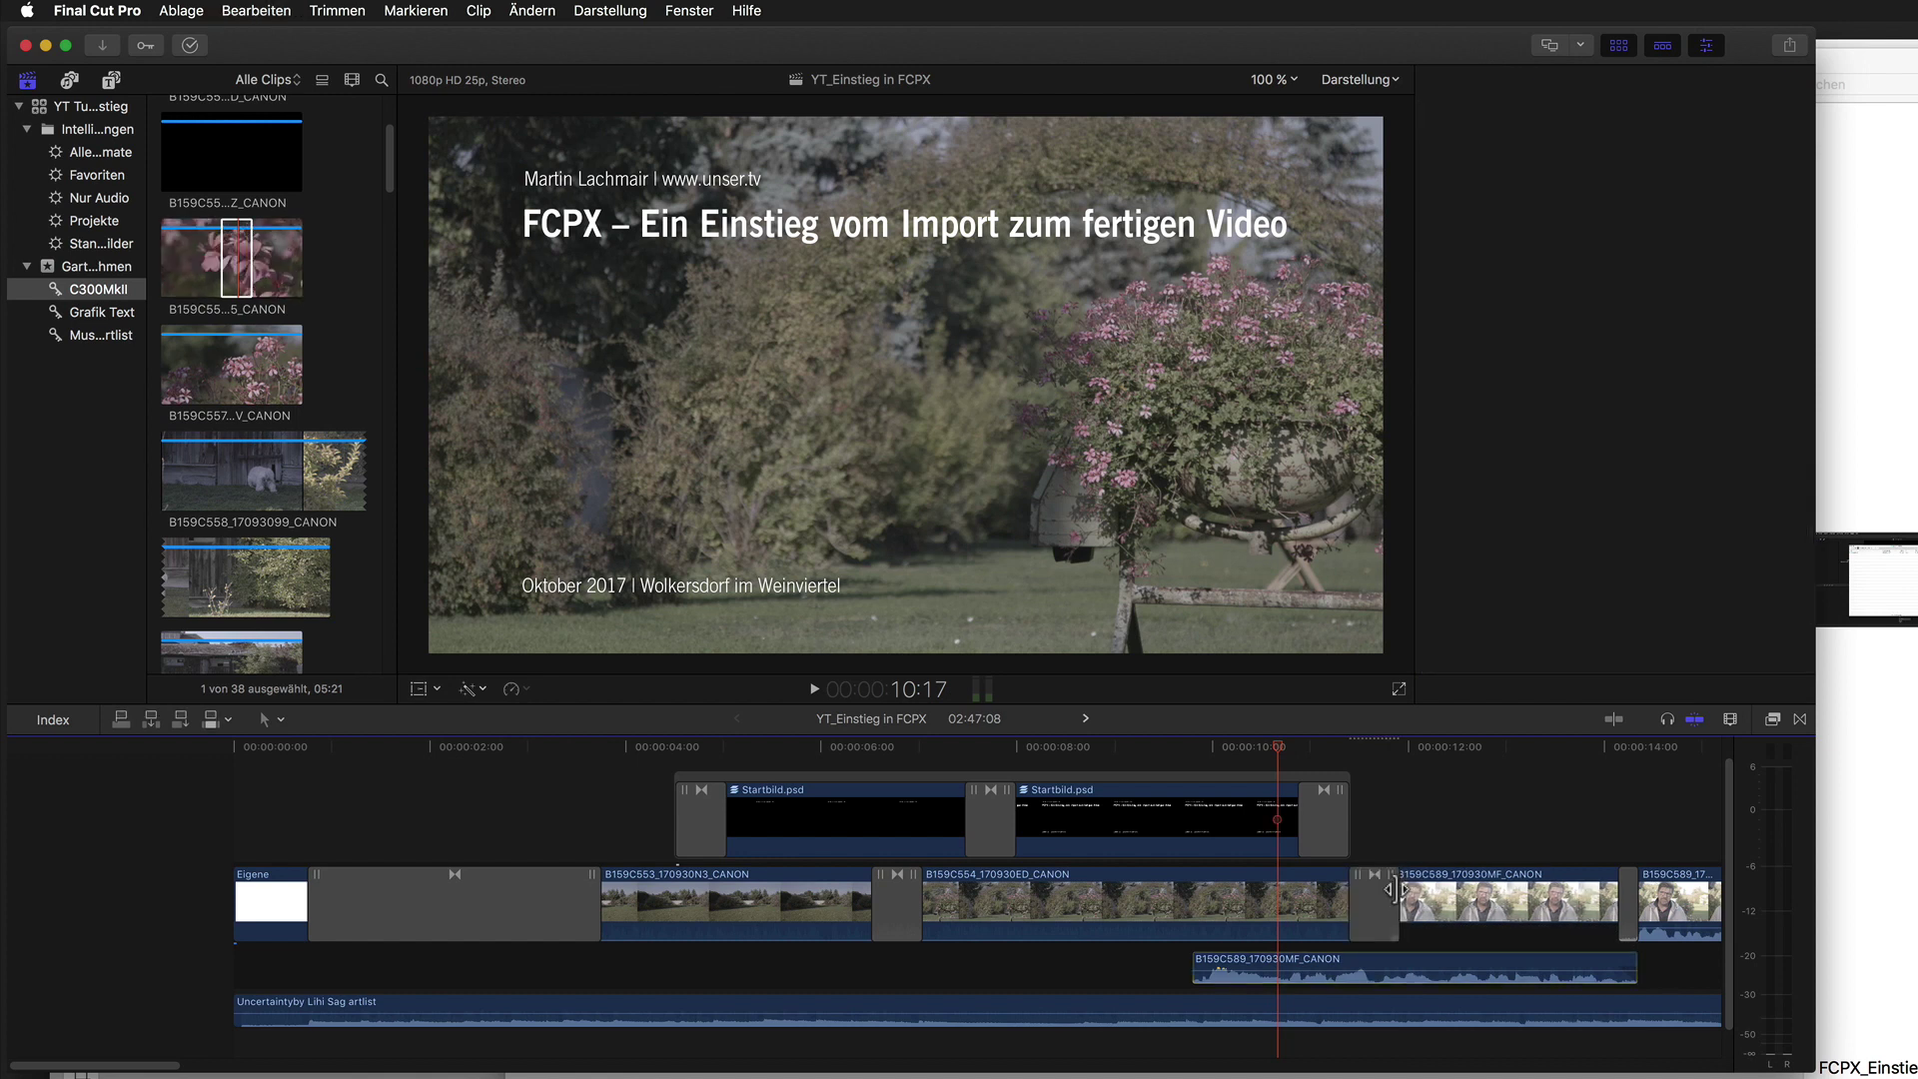
{"action": "key", "text": "super+t"}
{"action": "left_click", "coordinate": [1339, 792]}
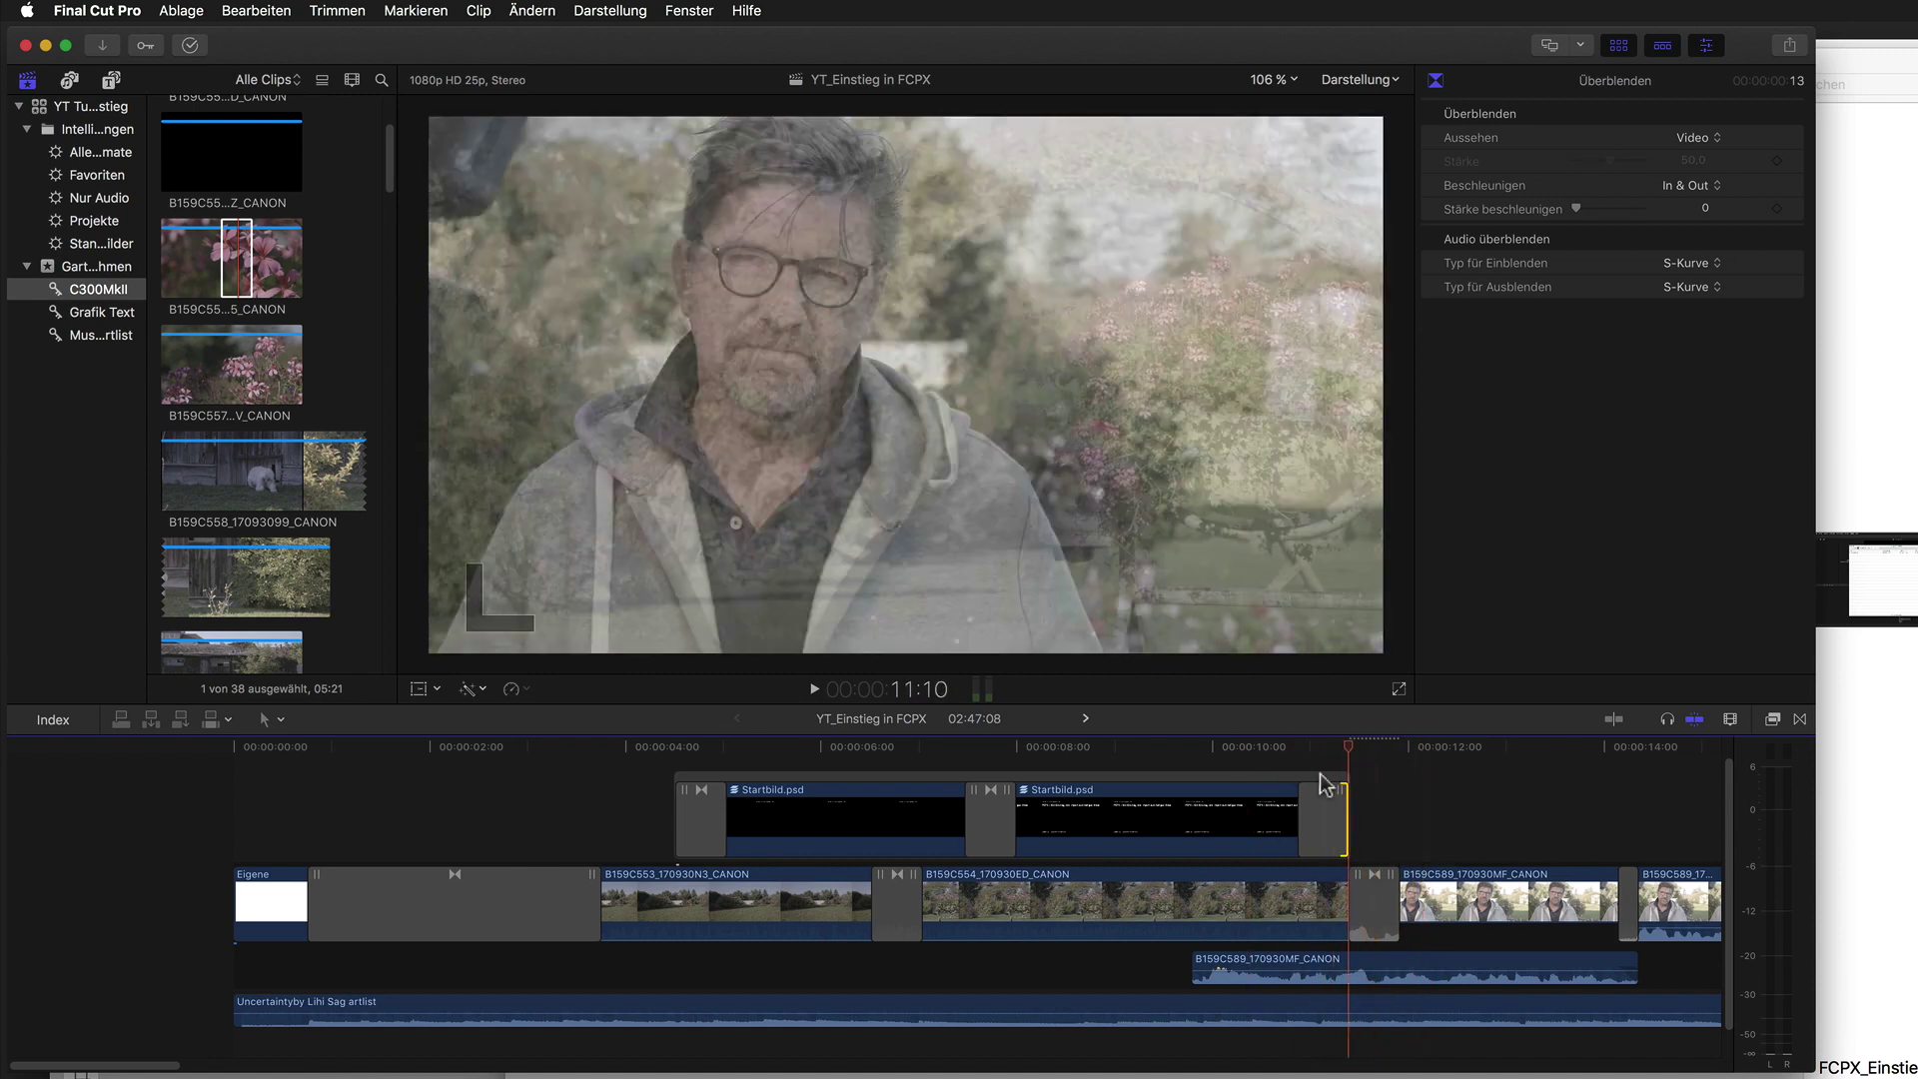
{"action": "left_click_drag", "start_coordinate": [1266, 749], "coordinate": [1123, 765]}
{"action": "key", "text": "space"}
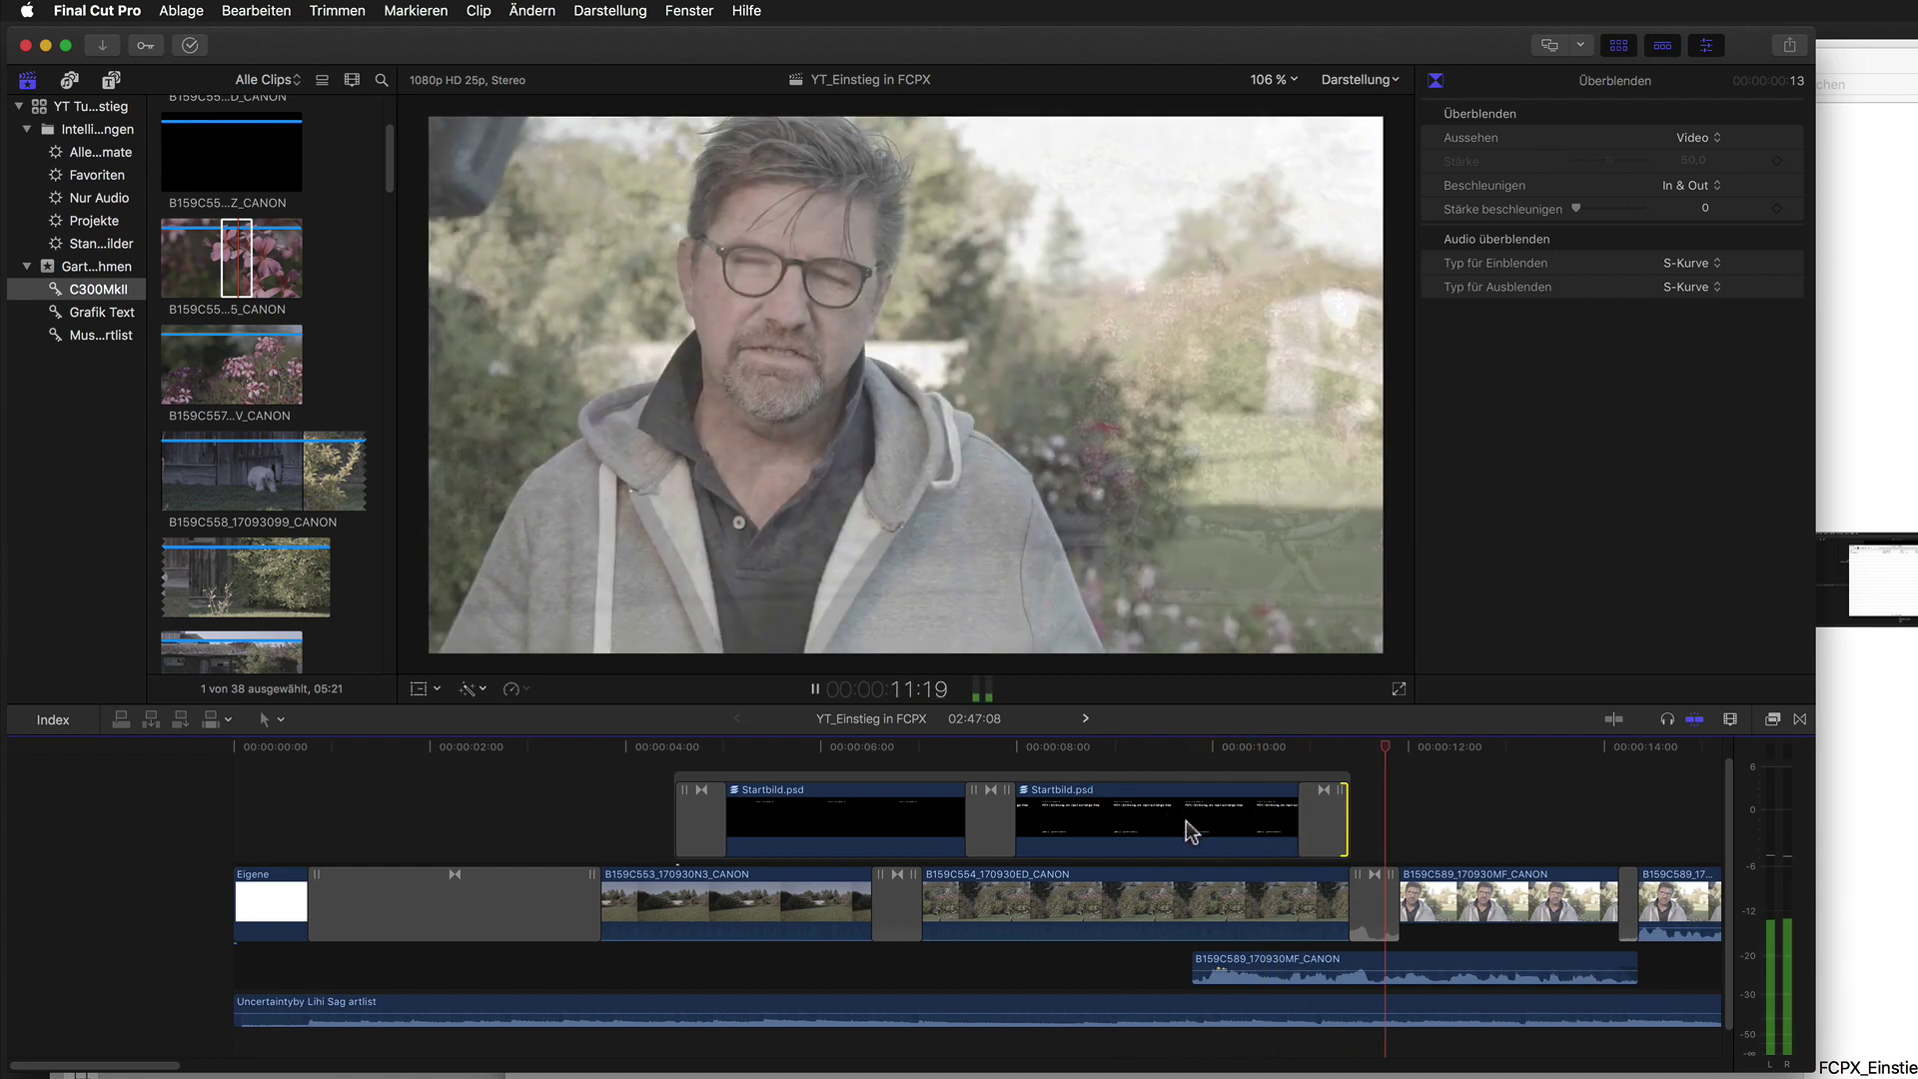
{"action": "key", "text": "space"}
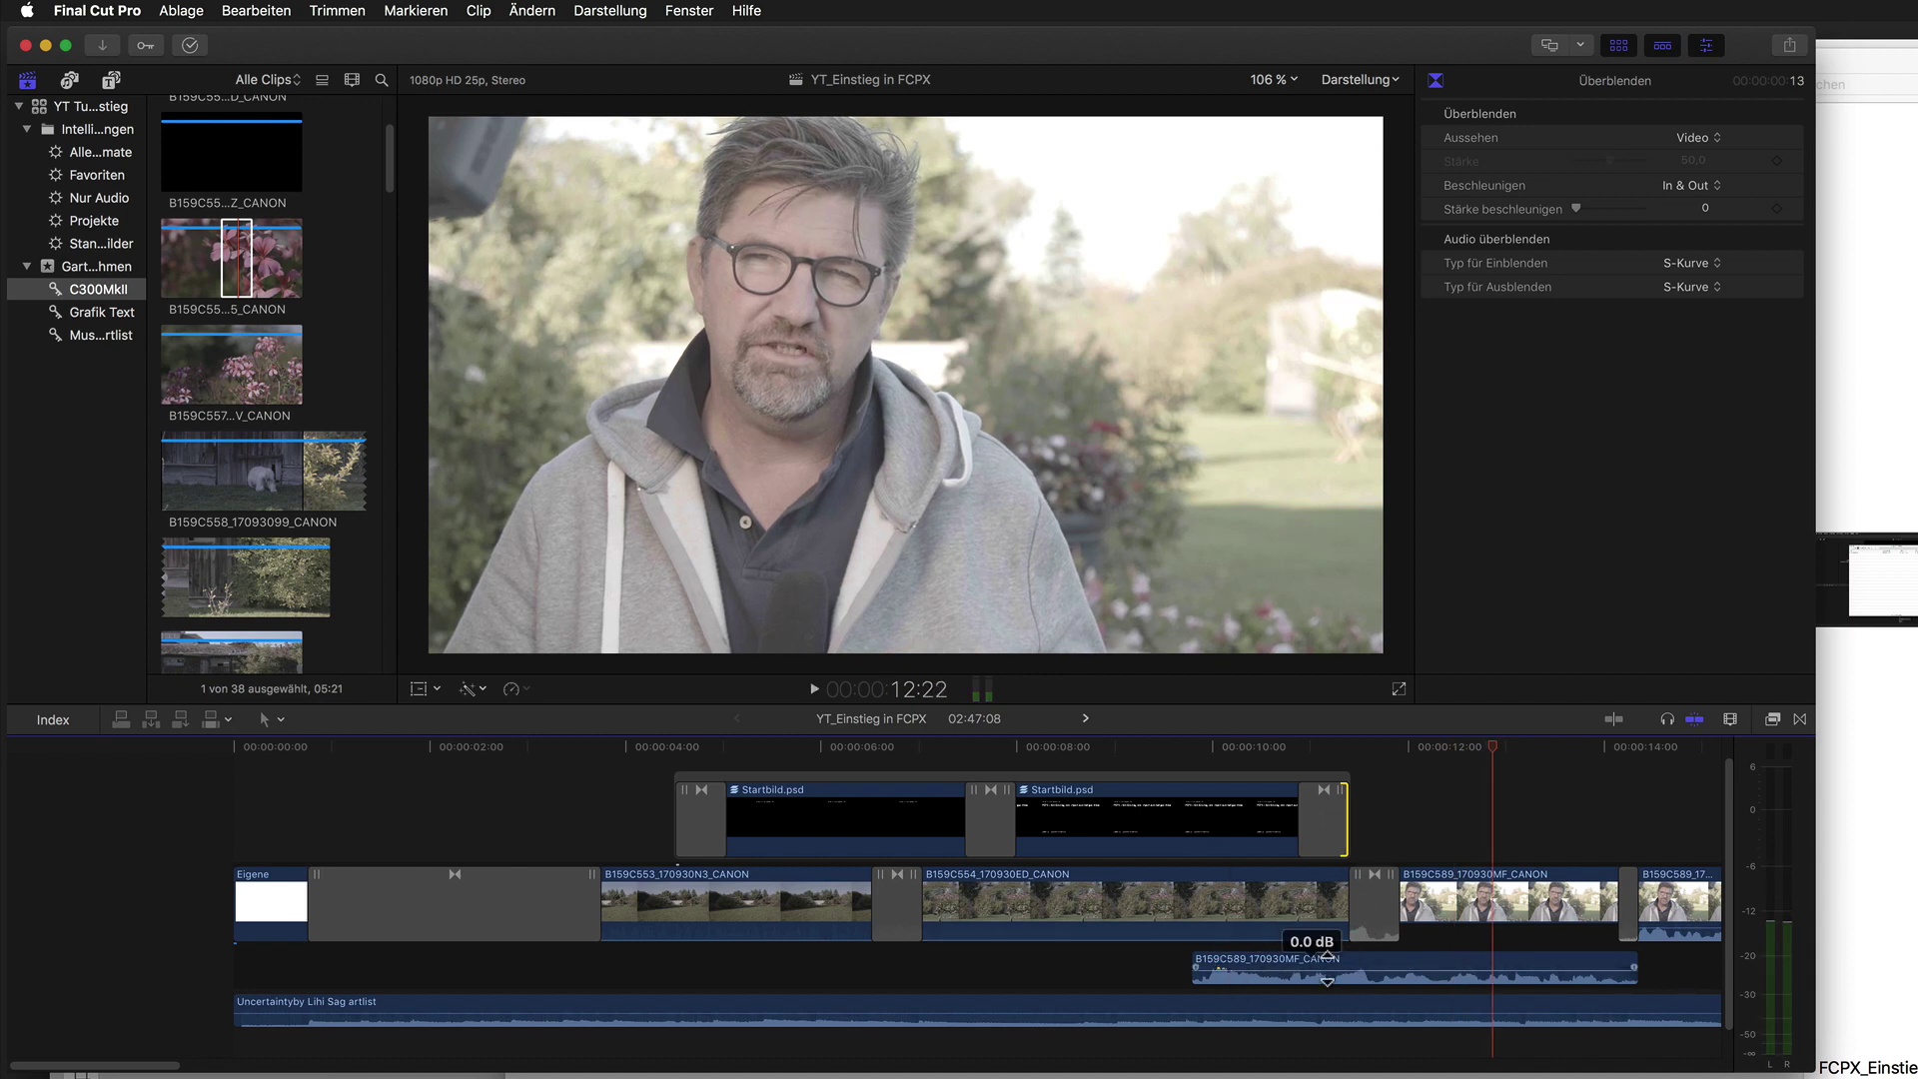
{"action": "left_click", "coordinate": [549, 789]}
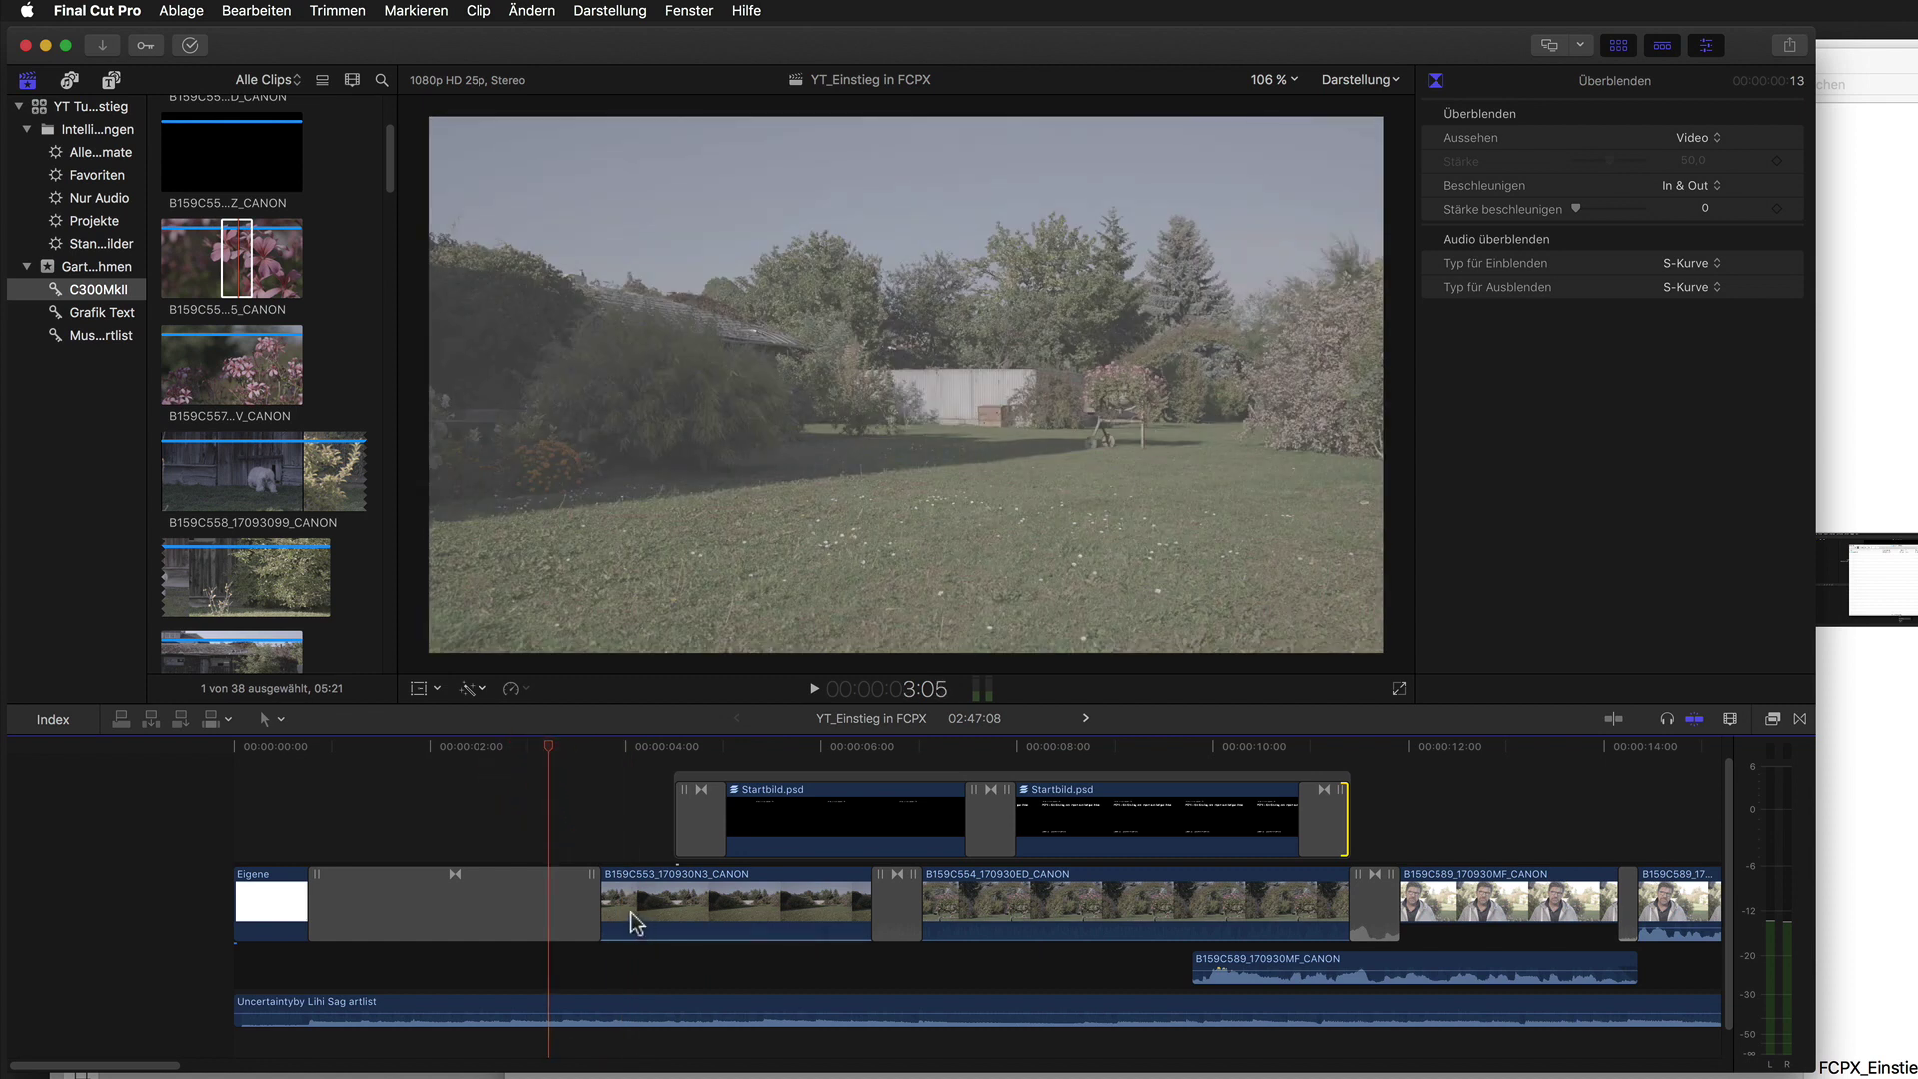
{"action": "key", "text": "space"}
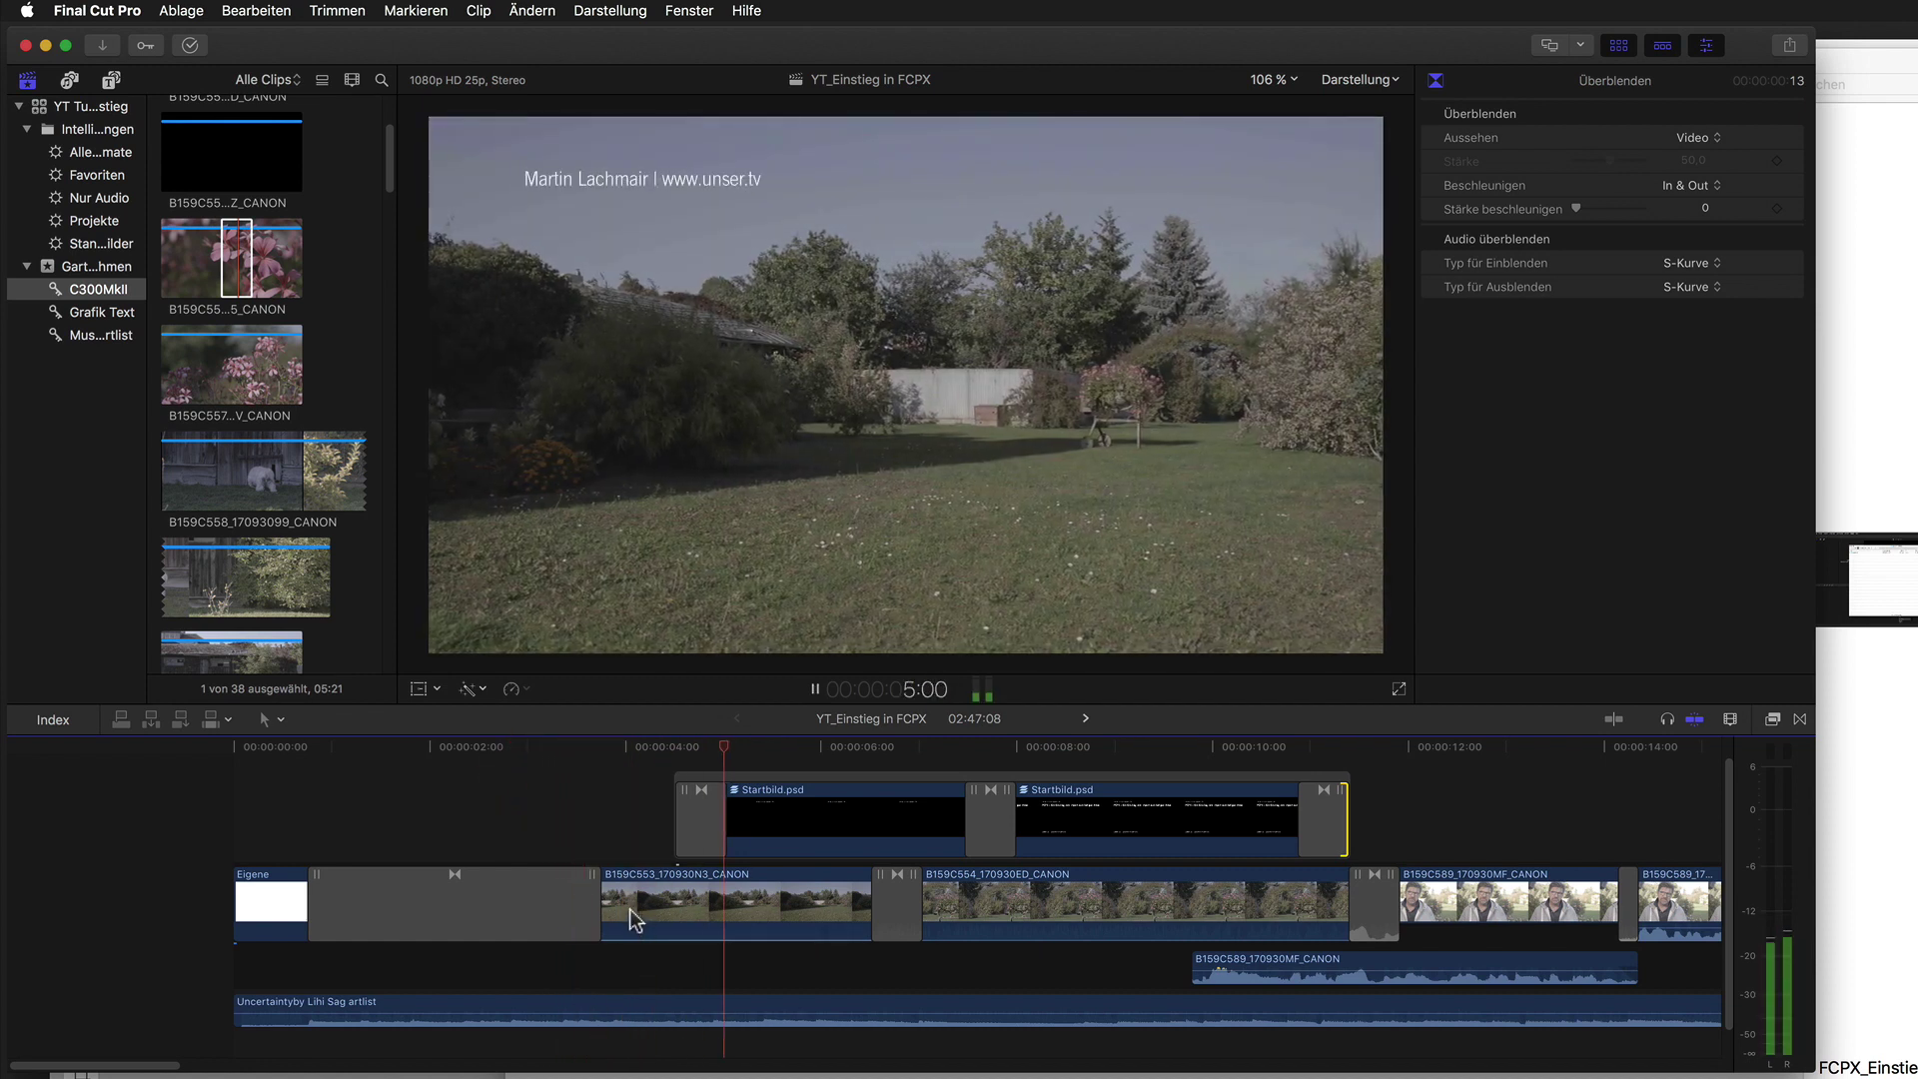
{"action": "key", "text": "space"}
{"action": "left_click", "coordinate": [600, 750]}
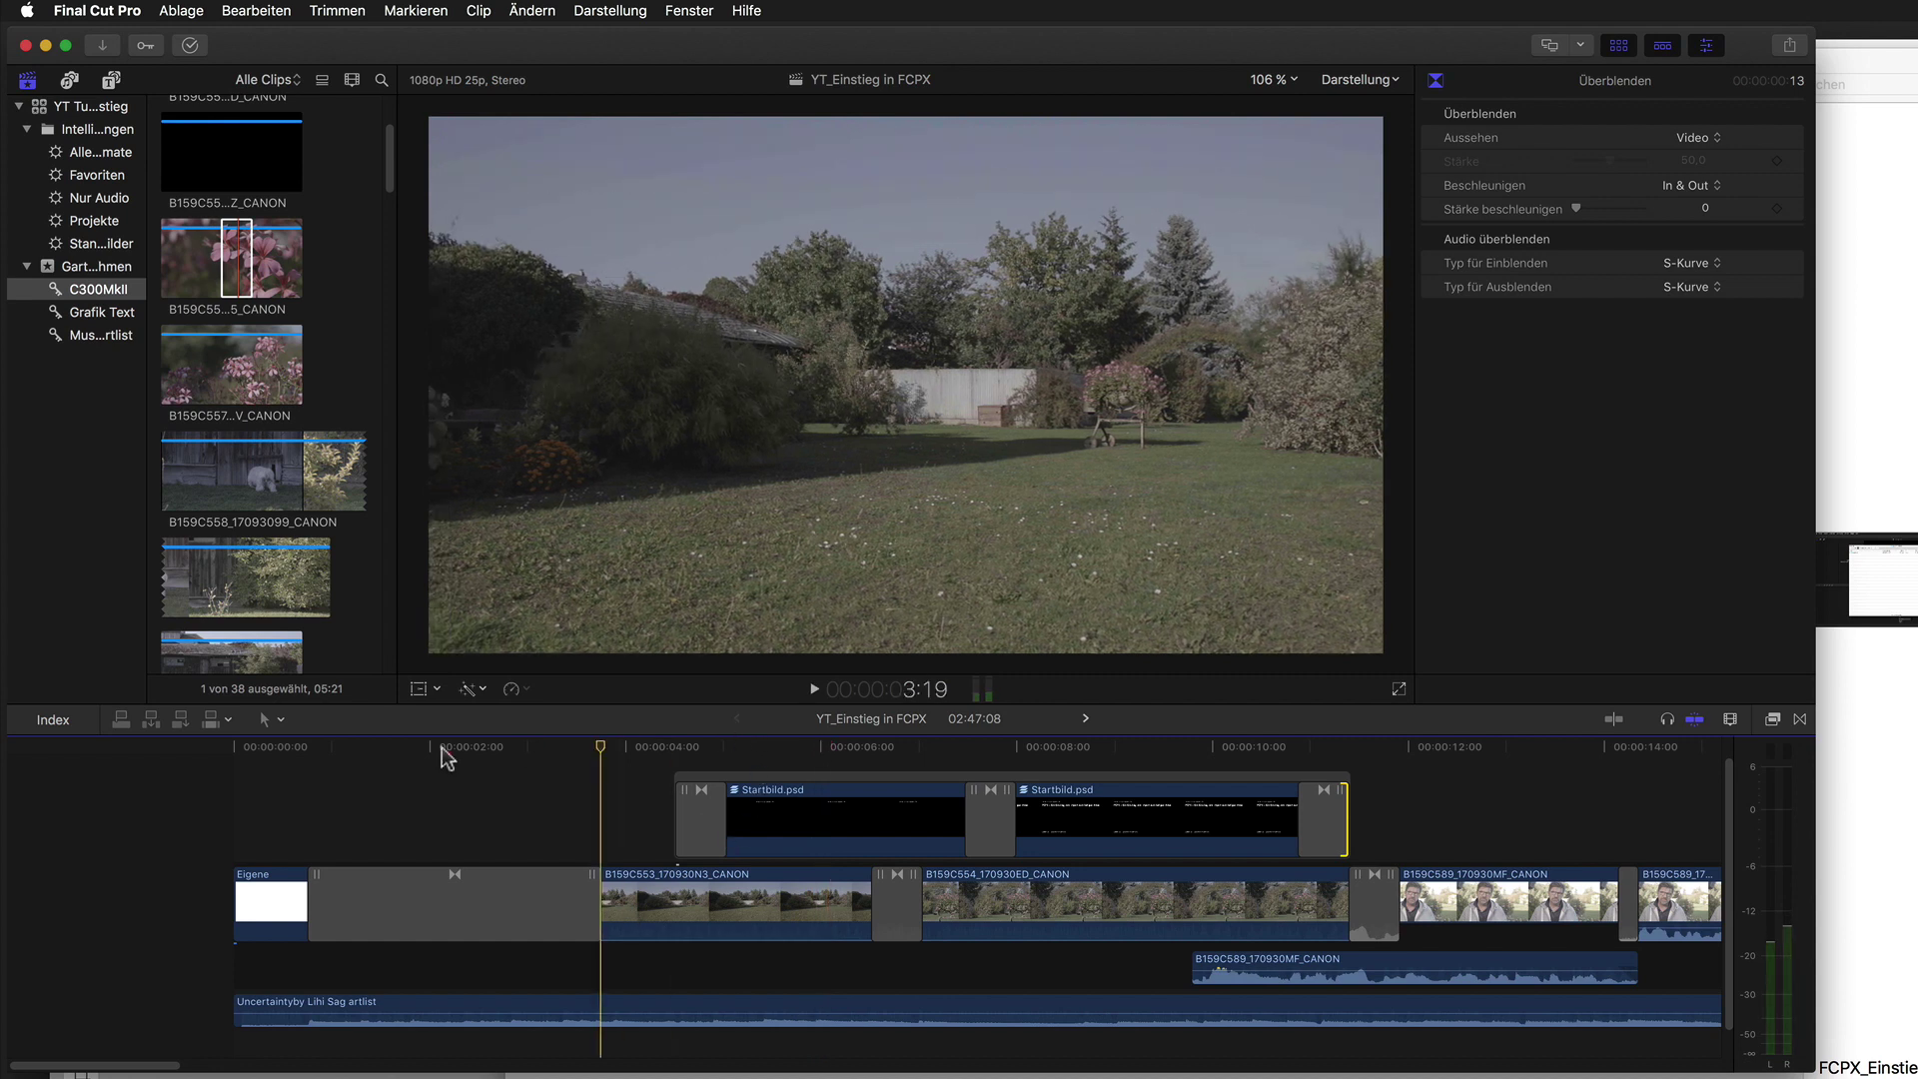
{"action": "left_click", "coordinate": [219, 784]}
{"action": "key", "text": "space"}
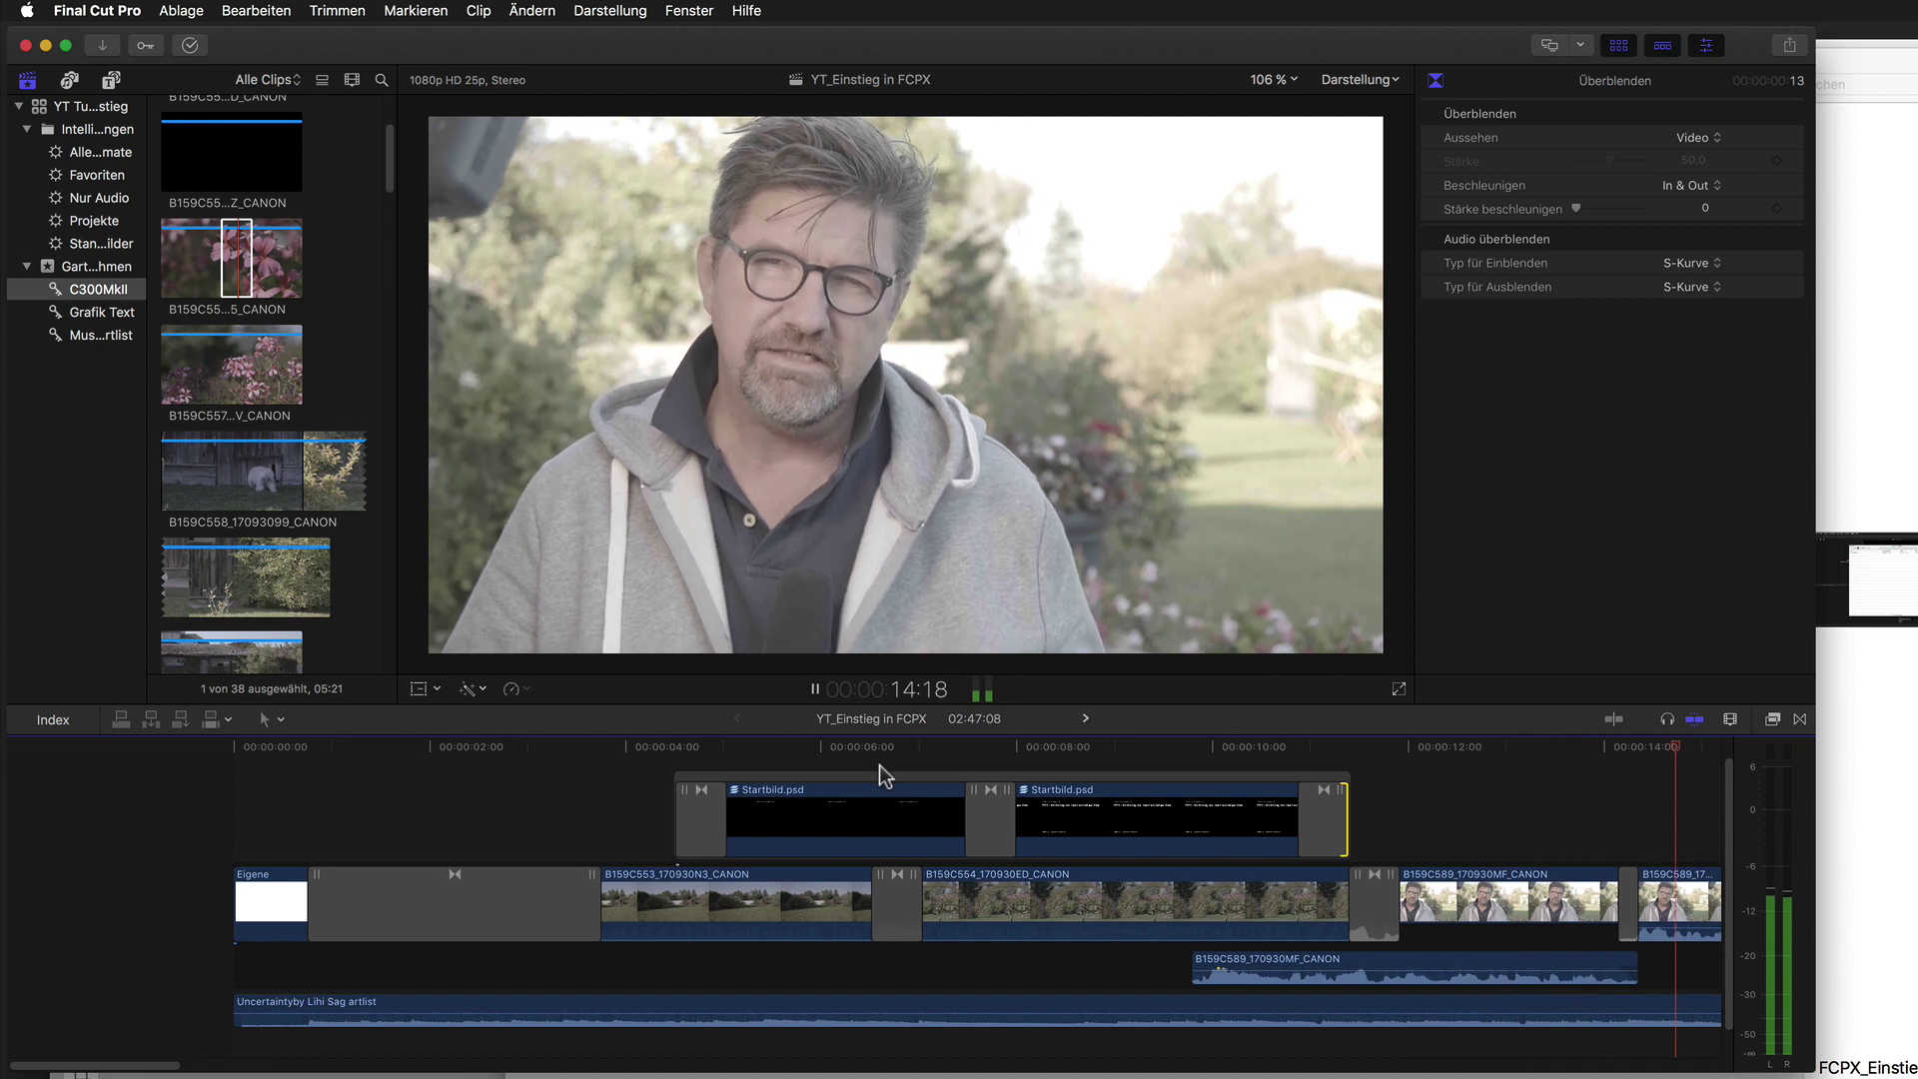
{"action": "key", "text": "space"}
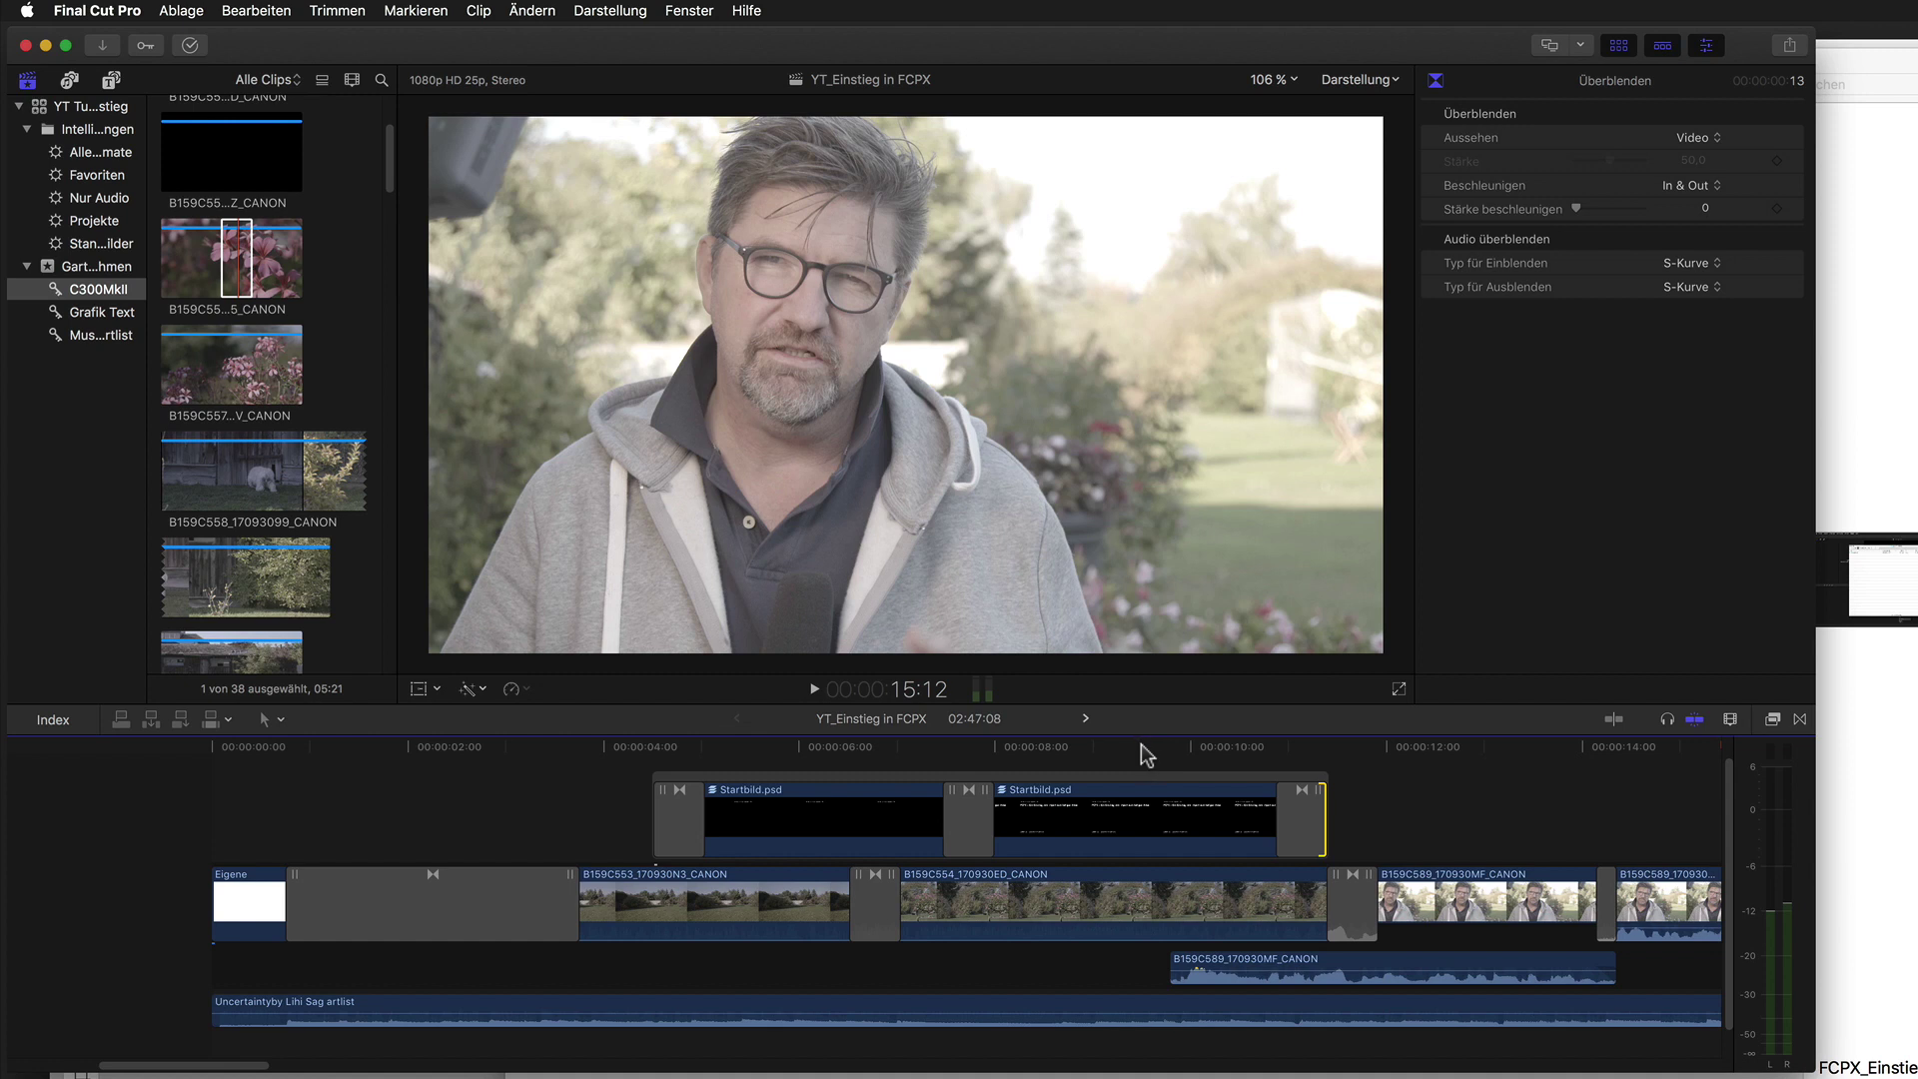
{"action": "mouse_move", "coordinate": [1117, 751]}
{"action": "left_mouse_down"}
{"action": "mouse_move", "coordinate": [714, 749]}
{"action": "mouse_move", "coordinate": [1173, 756]}
{"action": "mouse_move", "coordinate": [1107, 763]}
{"action": "left_mouse_up"}
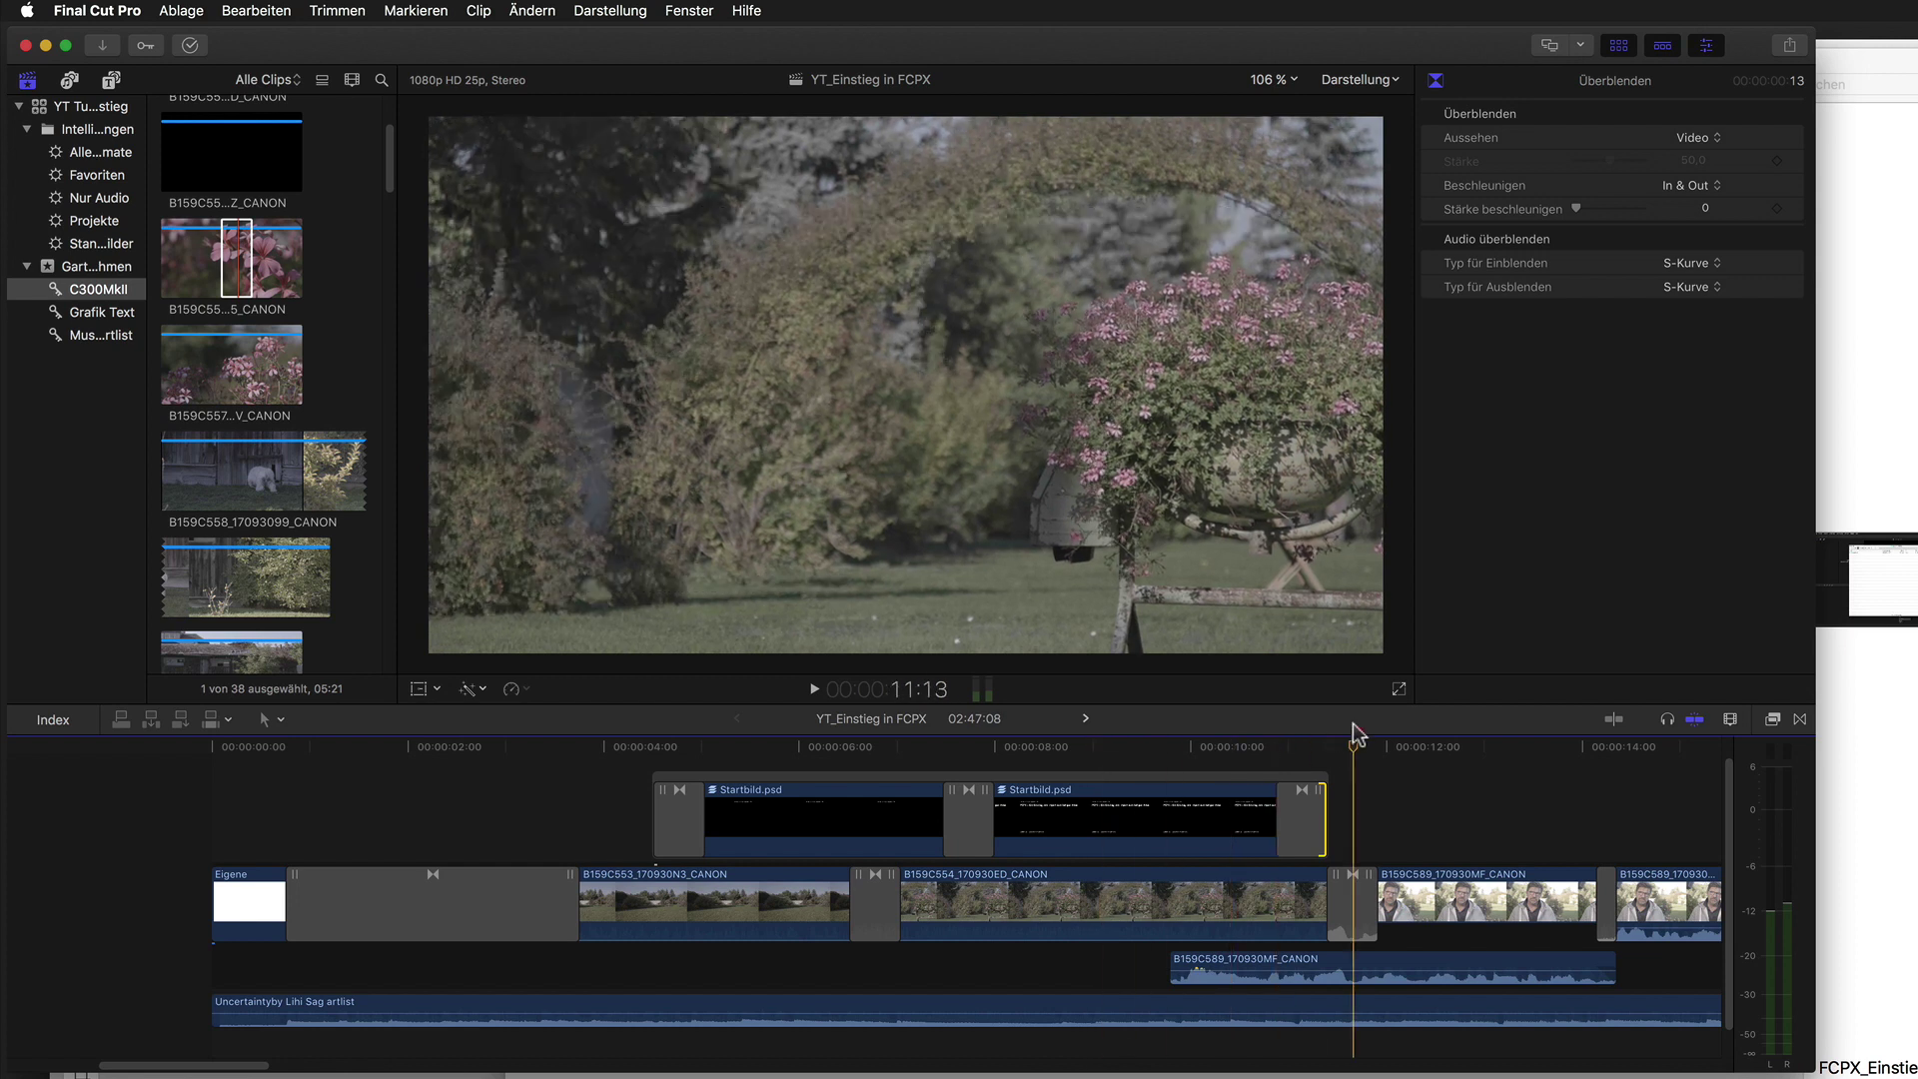
{"action": "left_click", "coordinate": [960, 757]}
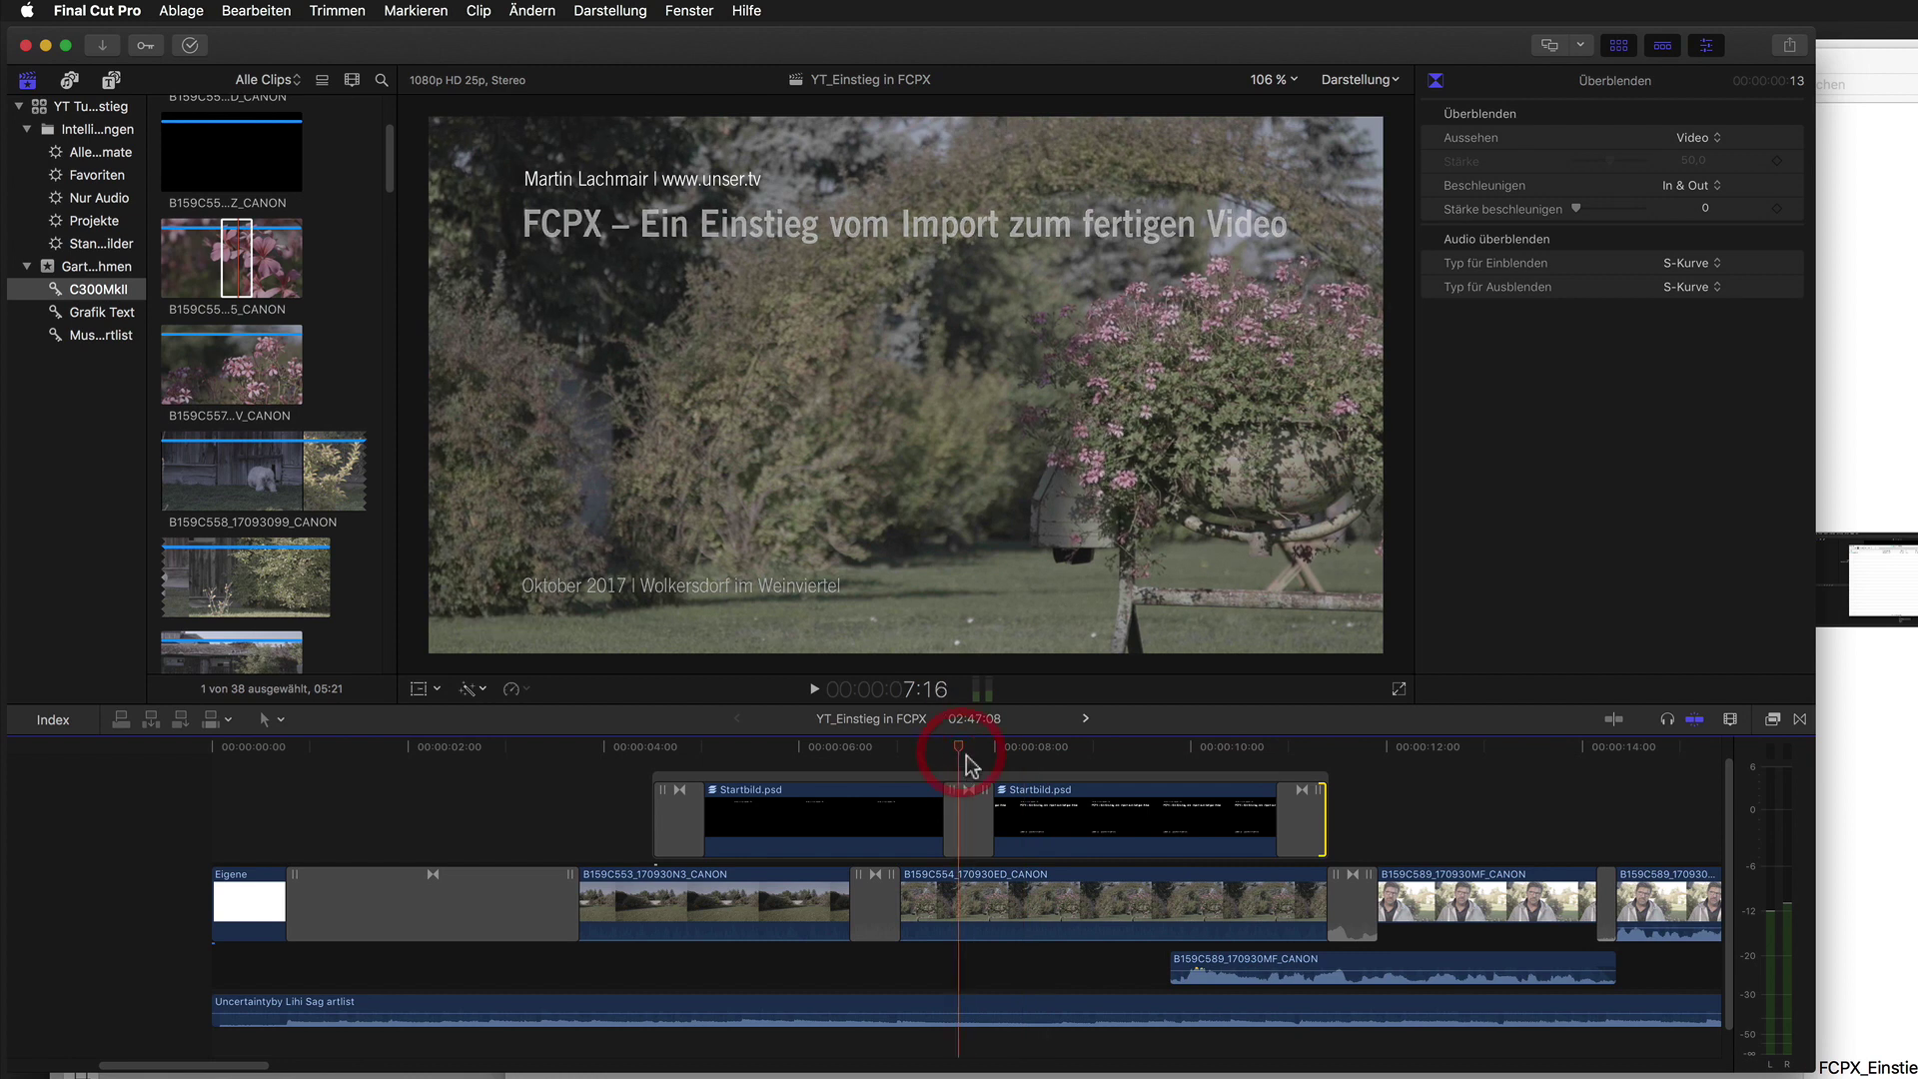